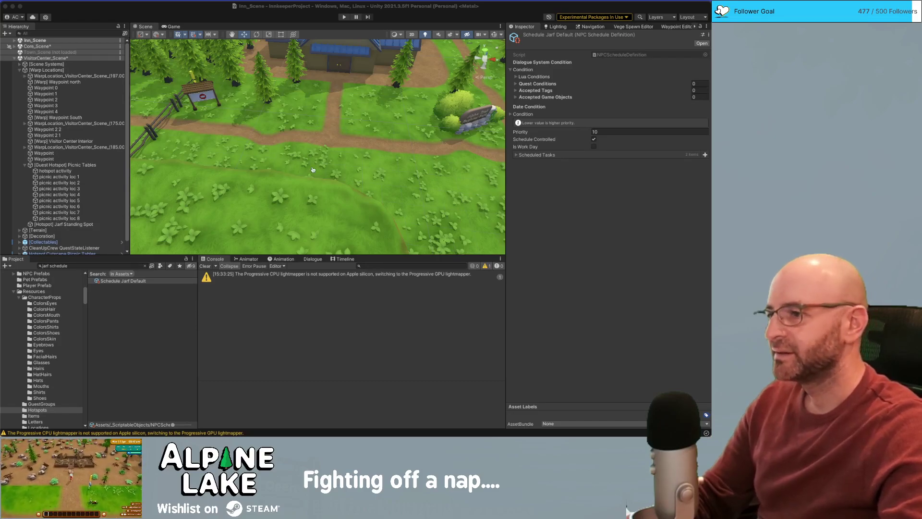
- Examine the barbecue grills, picnic area and visitor center surroundings in Unity's Scene view
key(super+Tab)
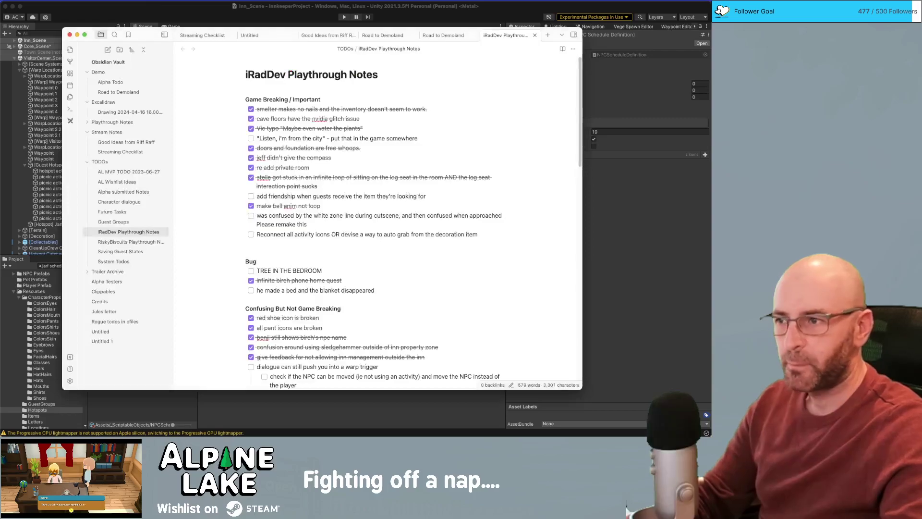
click(193, 13)
right_drag(269, 121, 299, 177)
key(w)
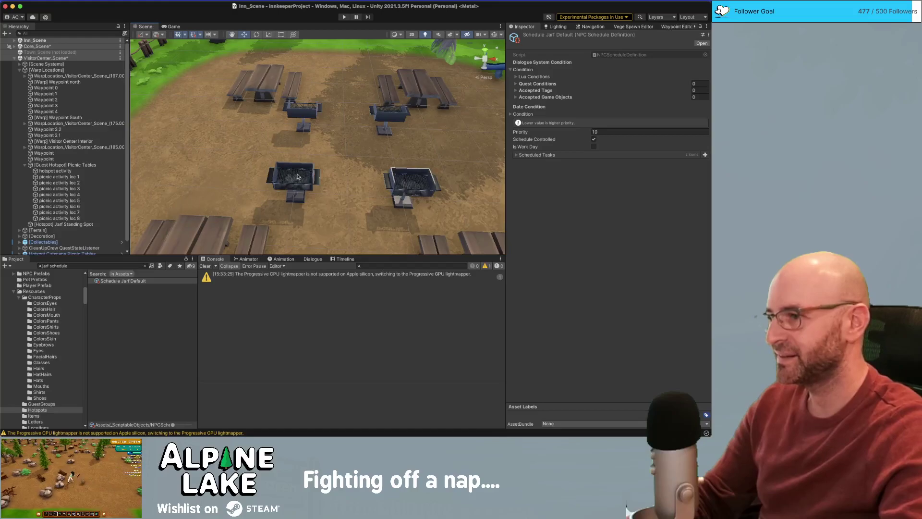
key(q)
right_drag(358, 129, 257, 127)
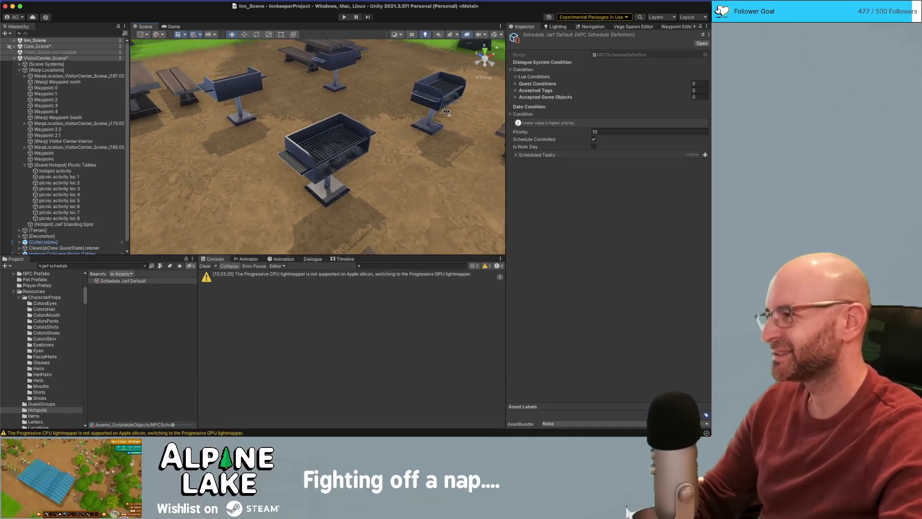
right_drag(447, 112, 446, 111)
key(w)
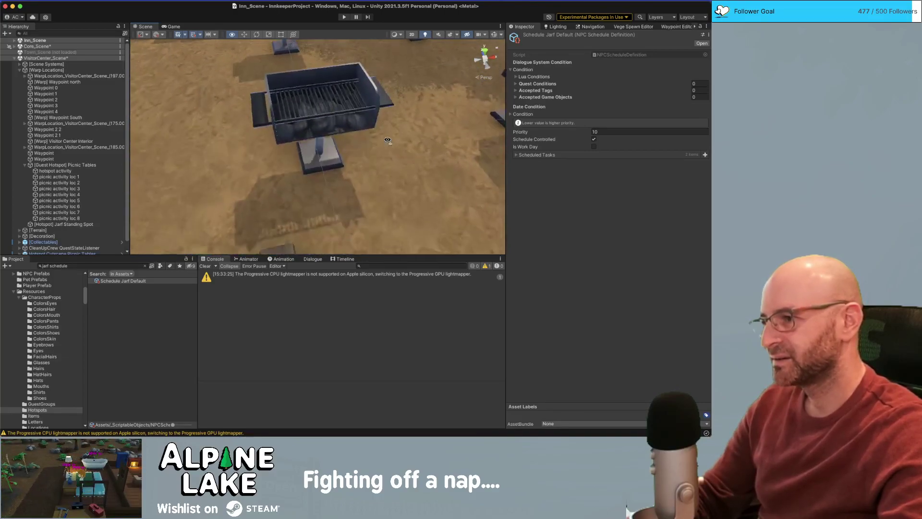
right_drag(353, 119, 366, 100)
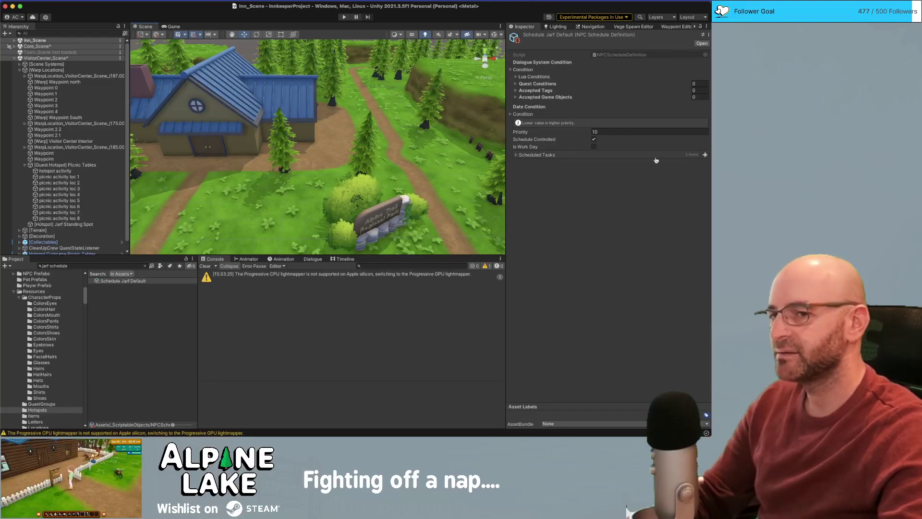
- Switch to Obsidian to review the open playthrough tasks, and check the Alpine Lake Roadmap schedule in the browser
key(super+Tab)
scroll(410, 215, down, 15)
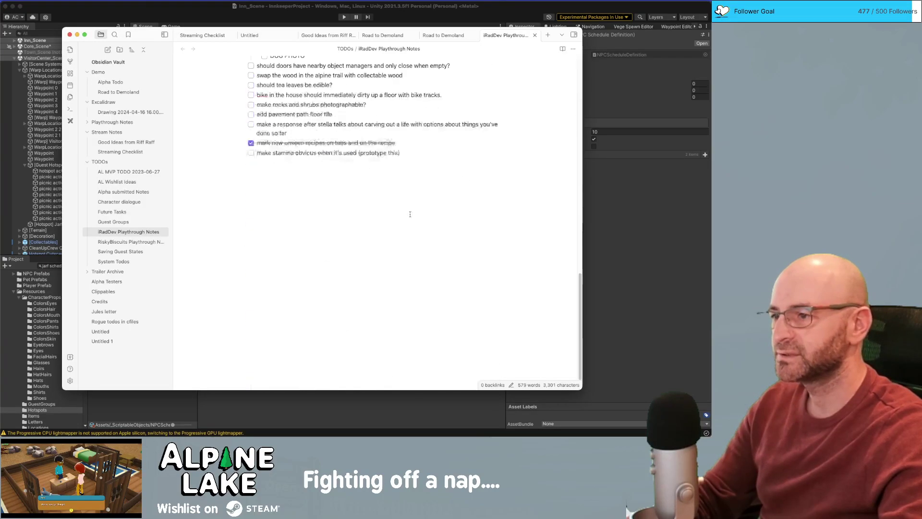
scroll(403, 212, up, 7)
scroll(401, 210, down, 6)
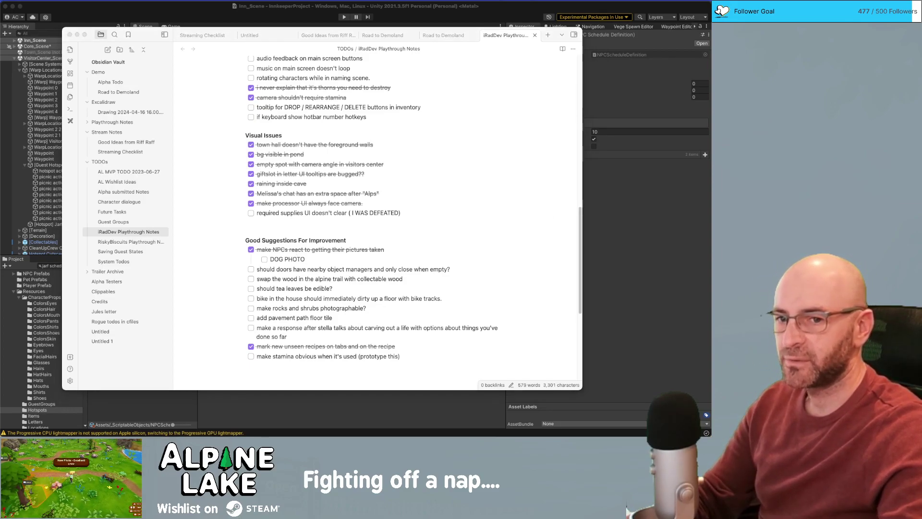
drag(711, 77, 224, 56)
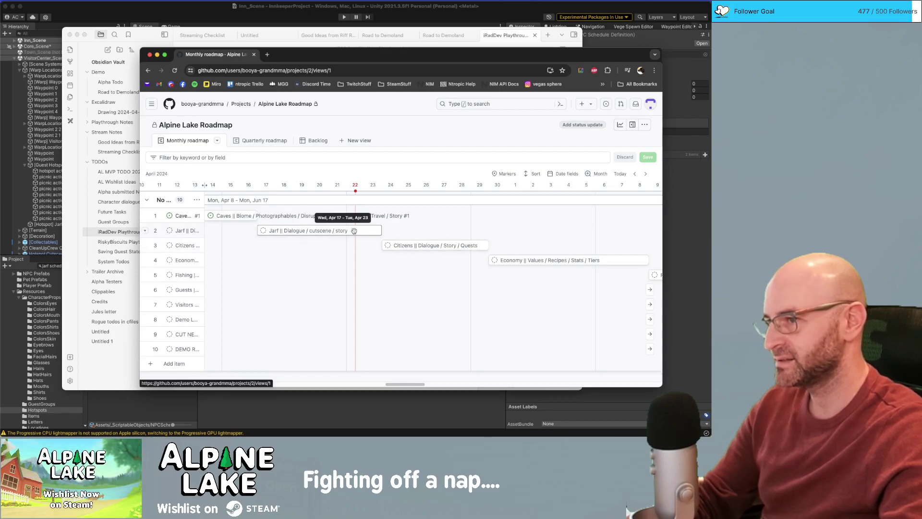
drag(282, 67, 921, 96)
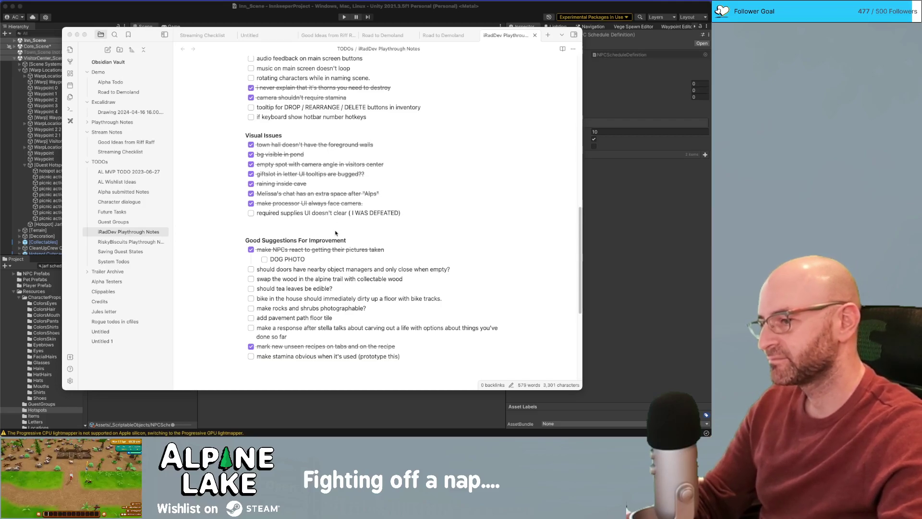
click(453, 270)
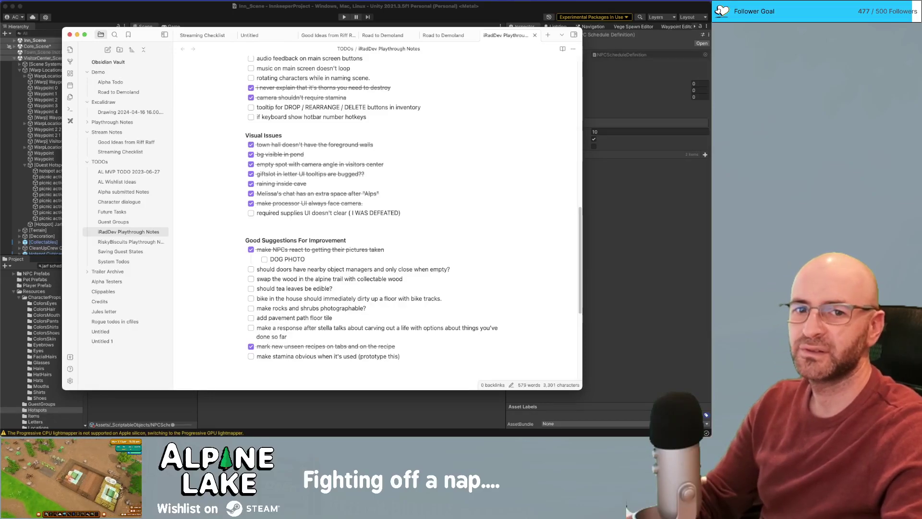
- Bring in a new browser window and search Google for "pavement stones"
drag(468, 1, 464, 54)
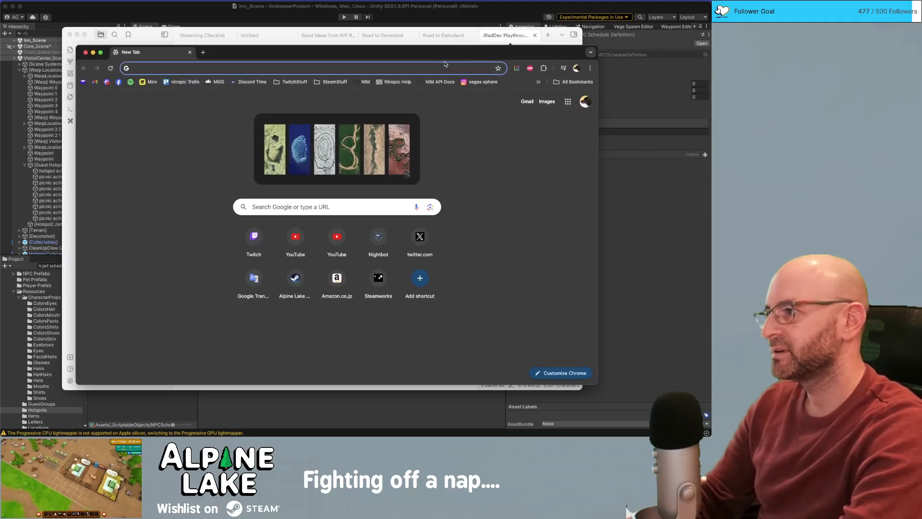
text(pavement stones)
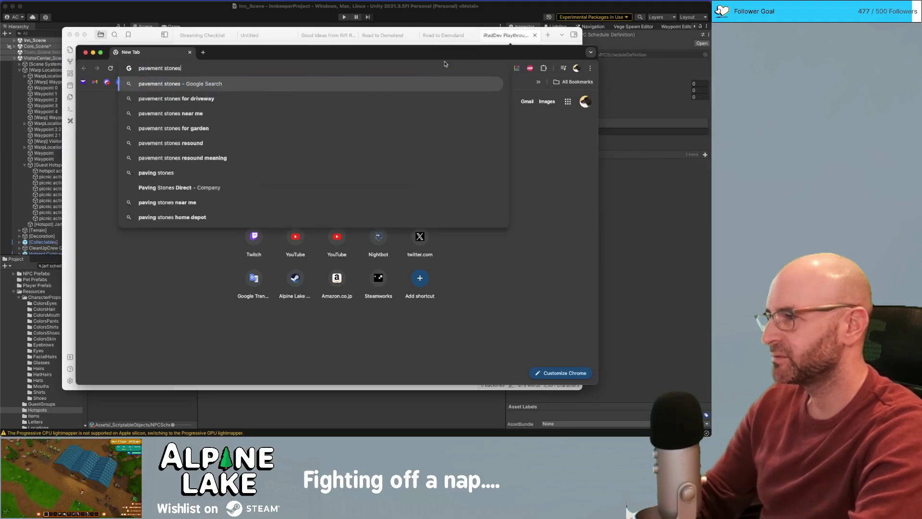
key(Return)
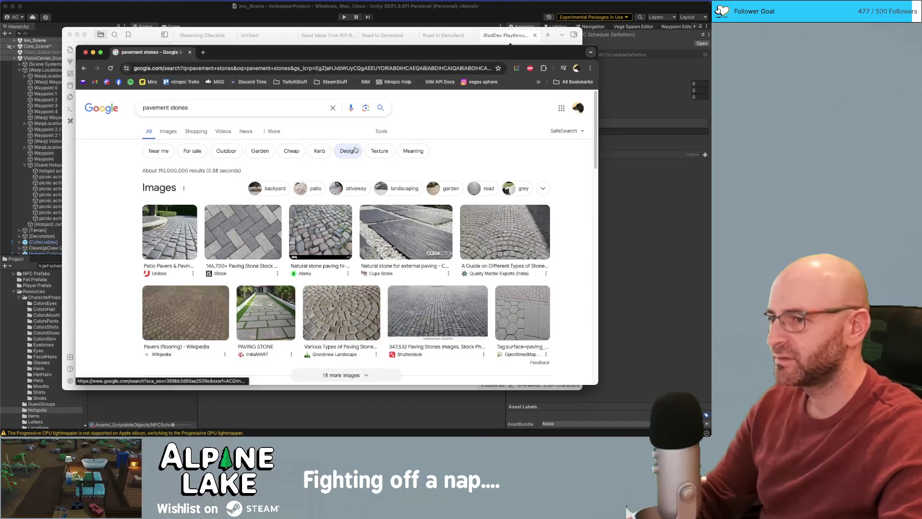
- Search Google for "lawn path" and look through the image results for path references
click(239, 108)
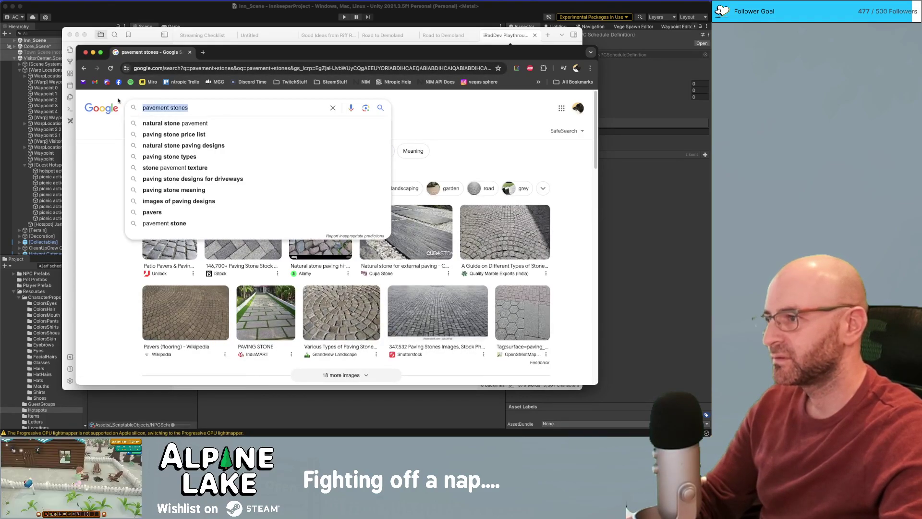
key(Escape)
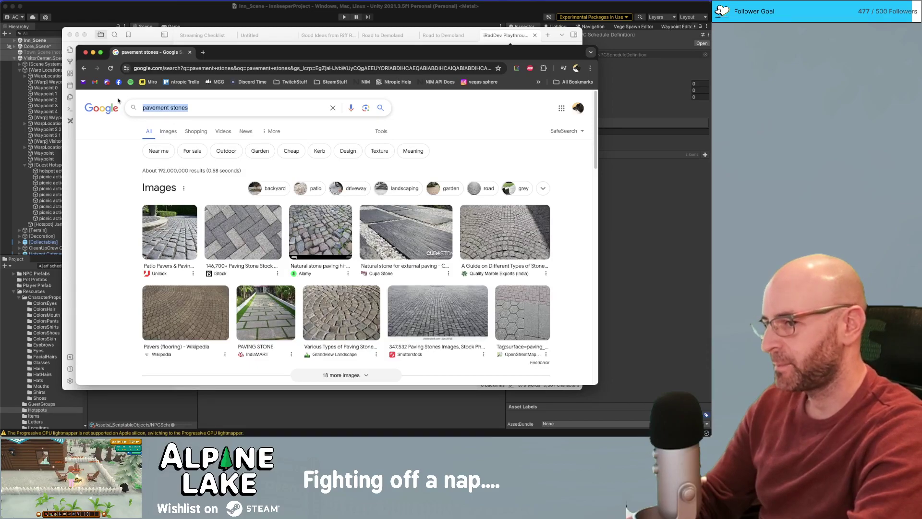
text(lawn path)
key(Return)
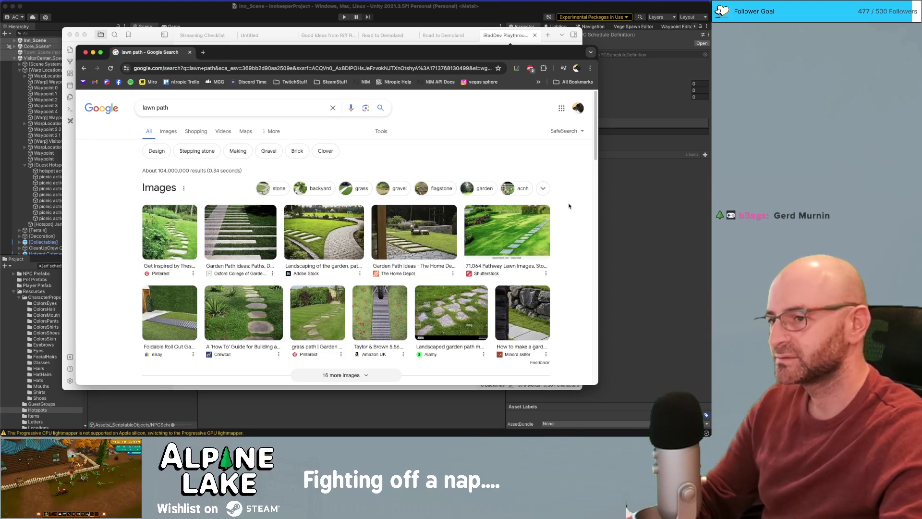
scroll(568, 206, down, 5)
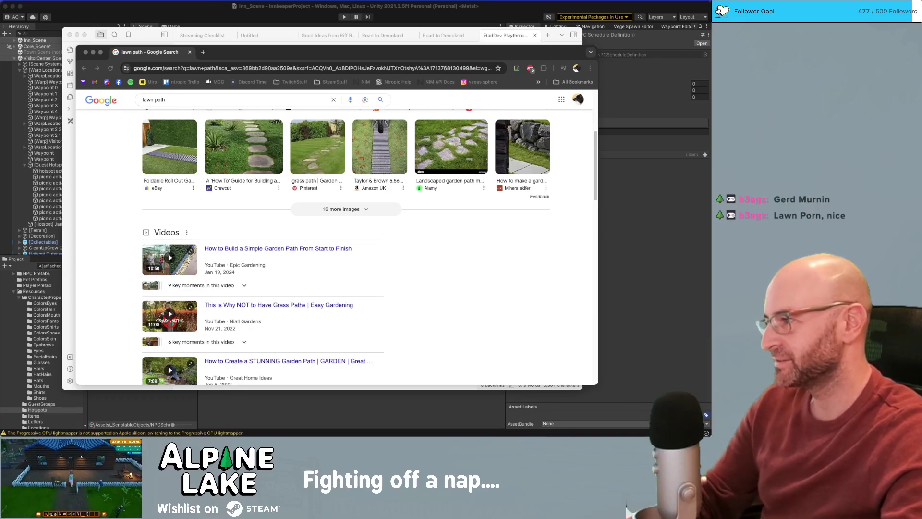
click(549, 181)
scroll(424, 164, up, 3)
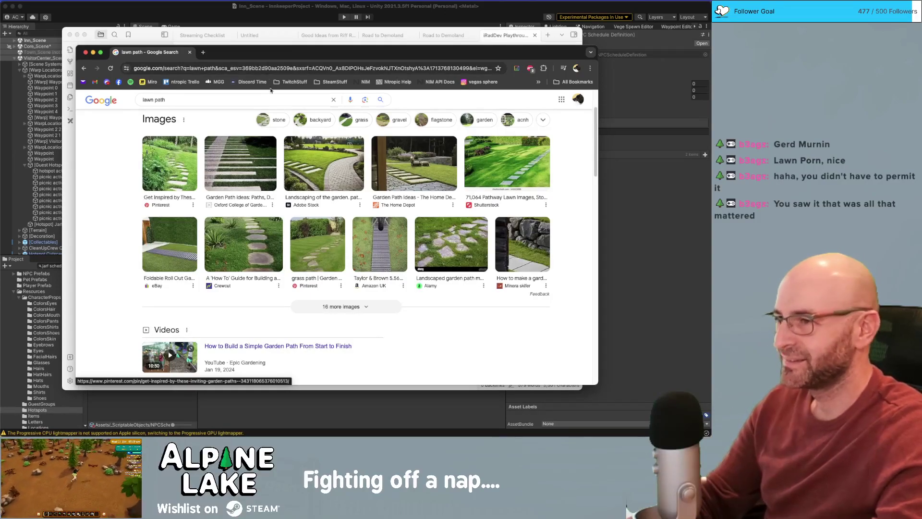
- Replace the search query with "flagstone path" and run the search
double_click(223, 100)
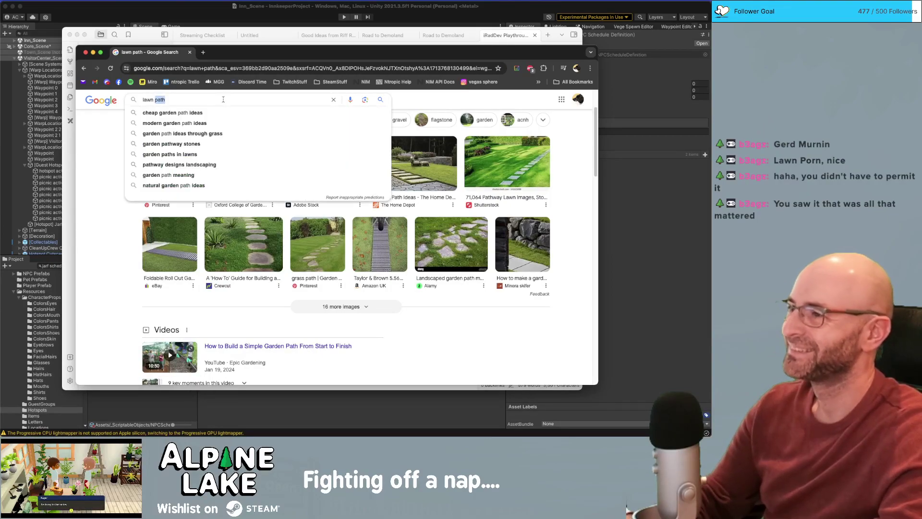
click(117, 151)
click(186, 101)
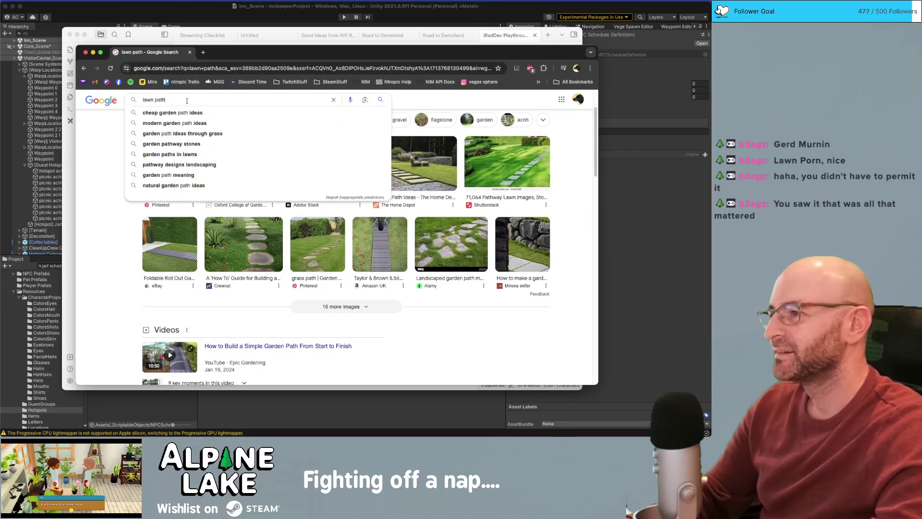
click(101, 144)
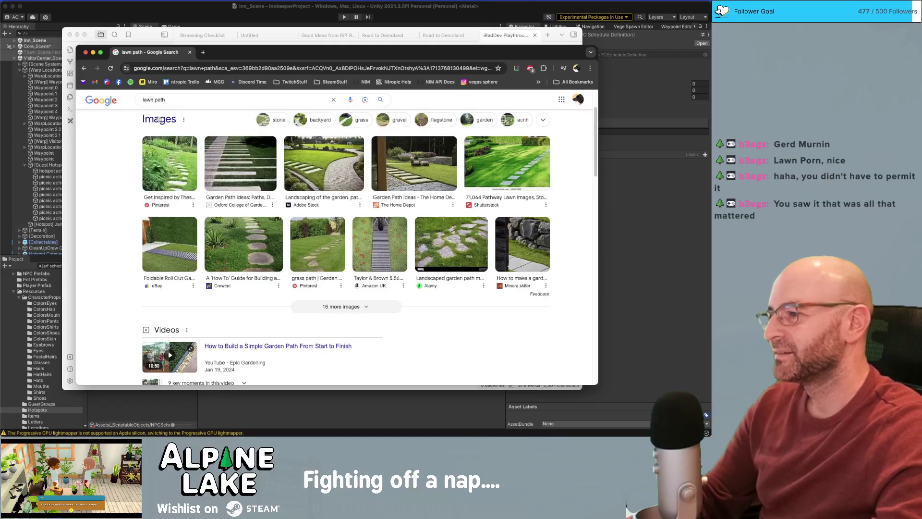
click(181, 102)
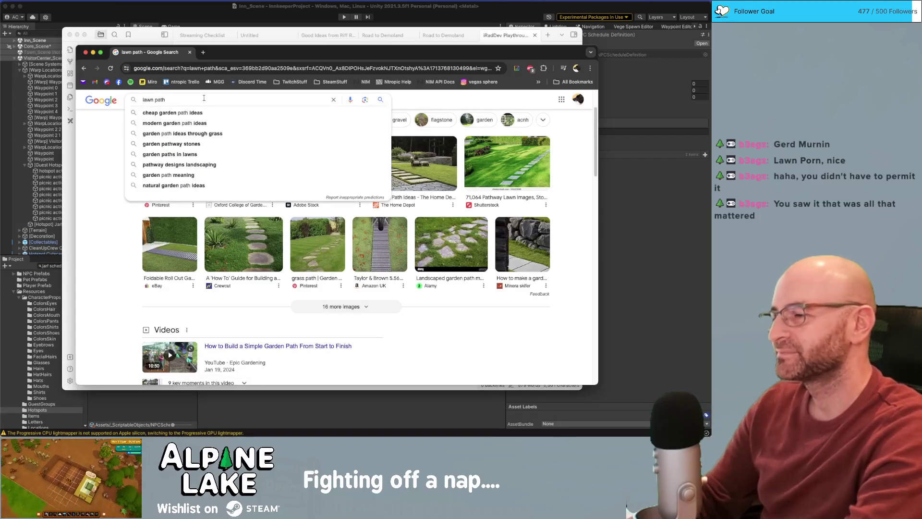
text(flagstone path)
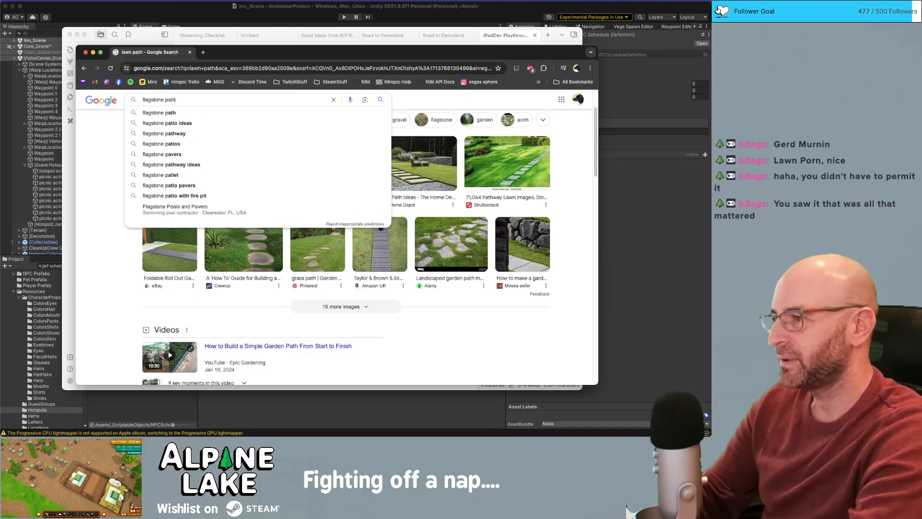
key(Return)
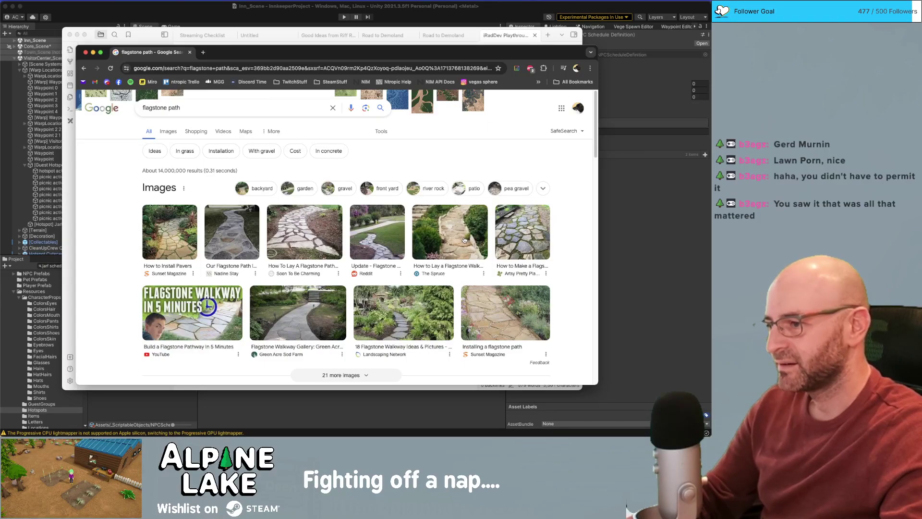
- Preview the Green Acre Sod Farm walkway and the "Our Flagstone Path Is Done!" image as stone layout references
click(304, 325)
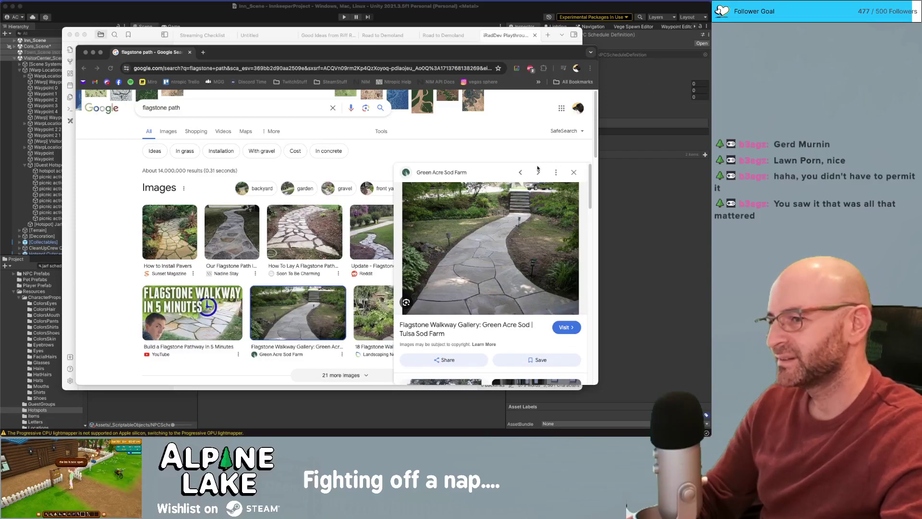
scroll(365, 284, down, 1)
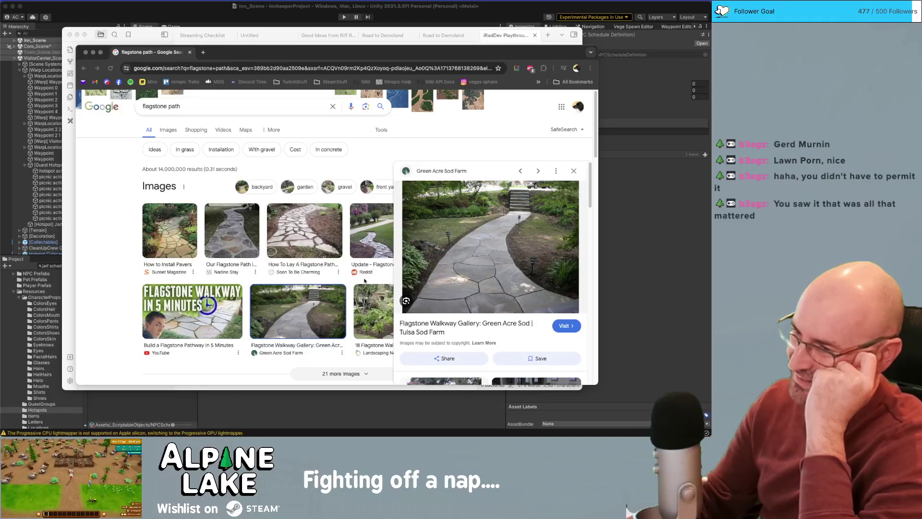
click(242, 246)
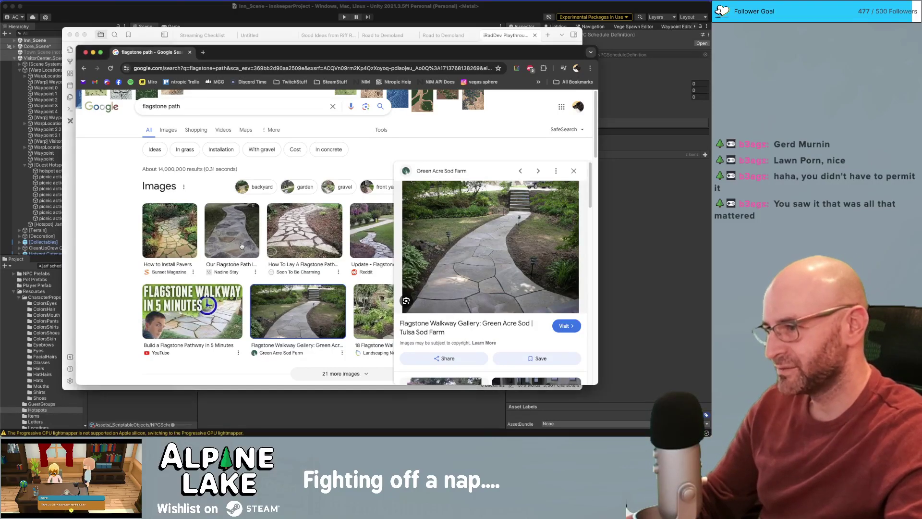
click(241, 246)
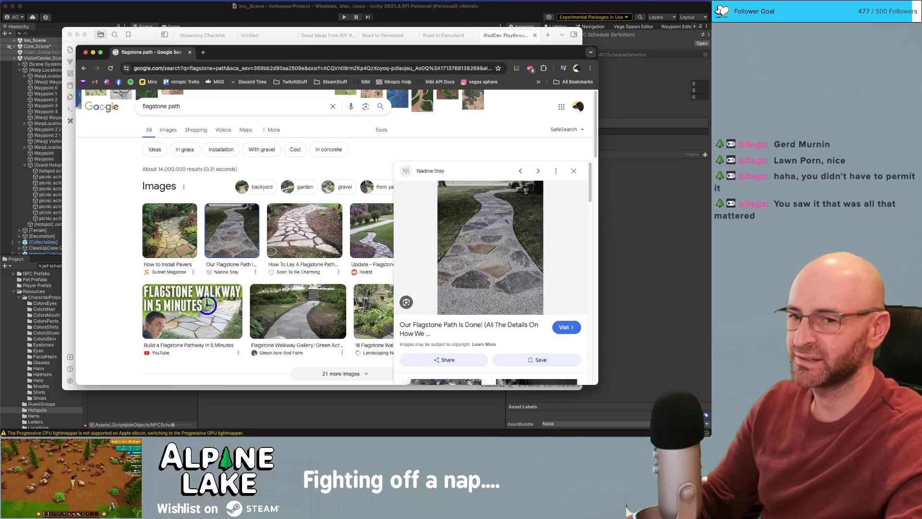
click(478, 257)
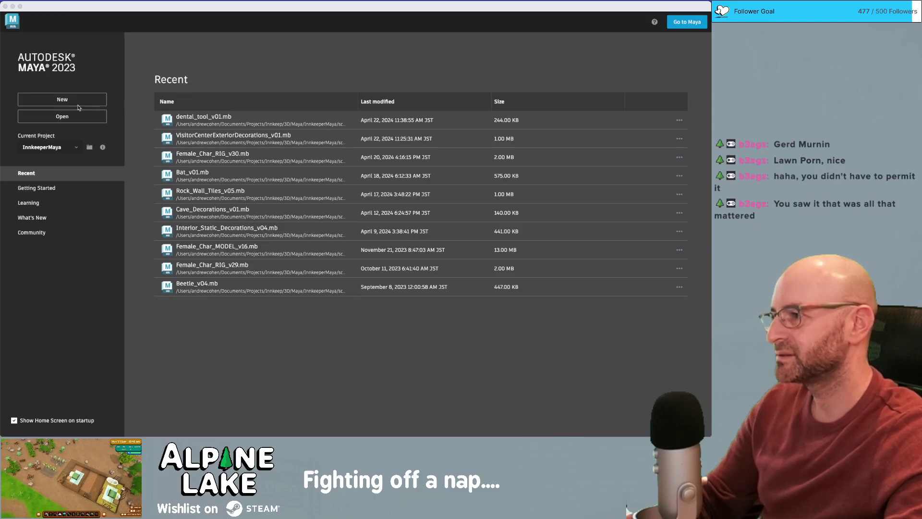
- Open the scene WoodFloorTile_v03.mb from the Tiles folder of the InnkeeperMaya project and close the leftover file dialog
click(71, 120)
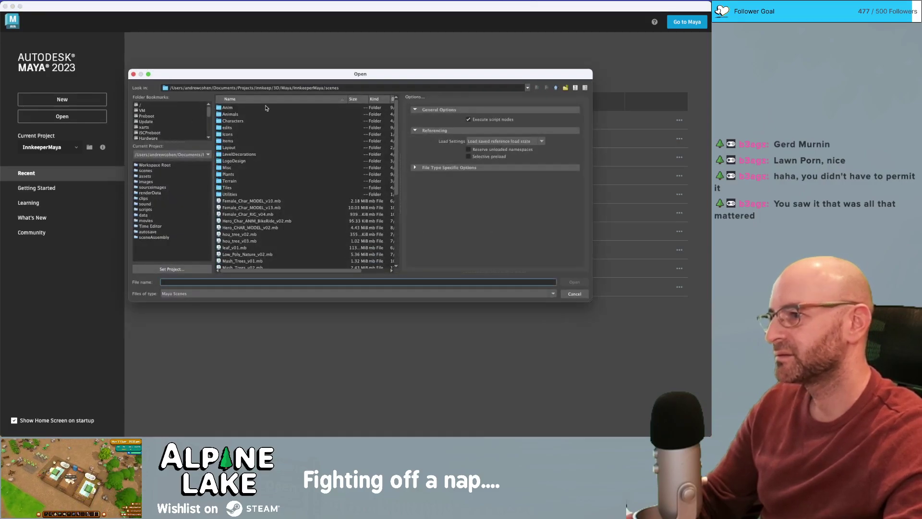
click(239, 120)
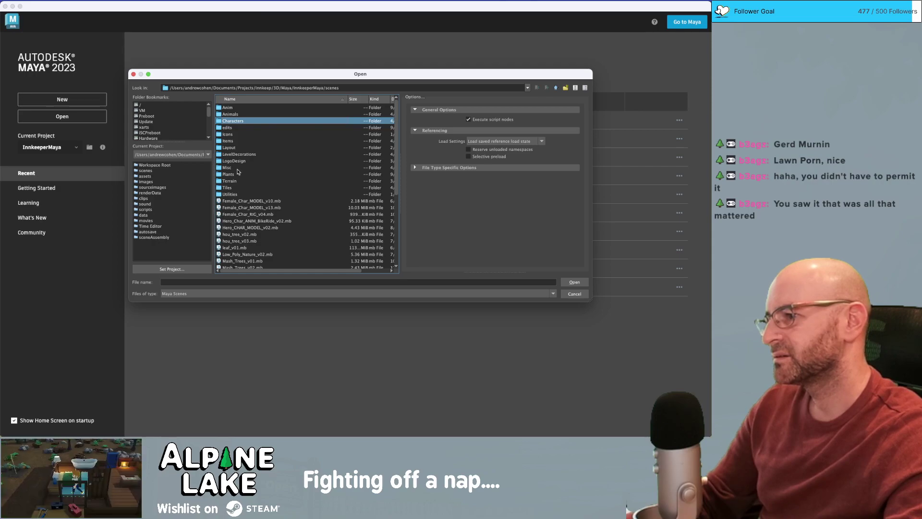
double_click(232, 187)
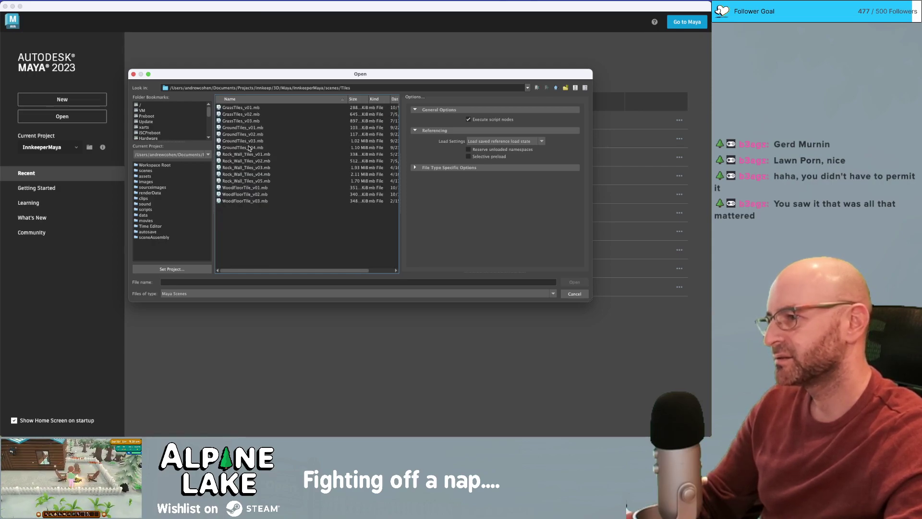
click(244, 202)
double_click(250, 202)
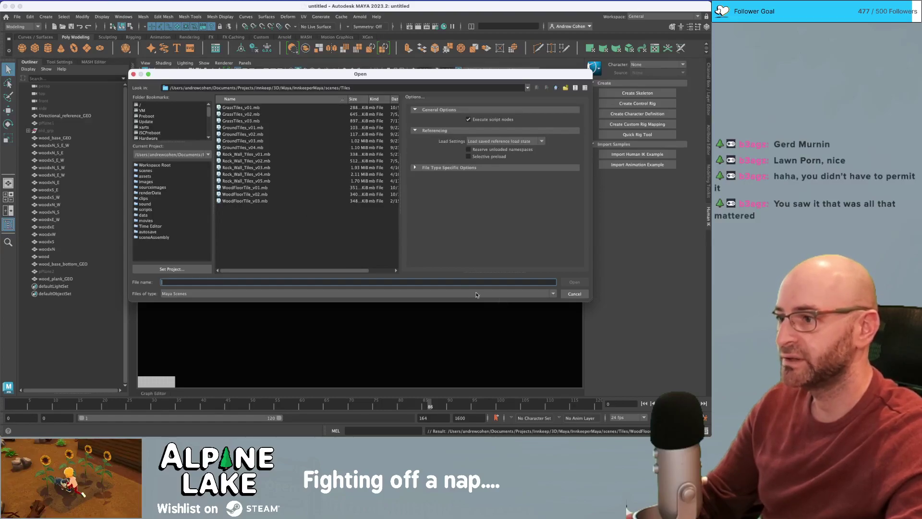
click(575, 293)
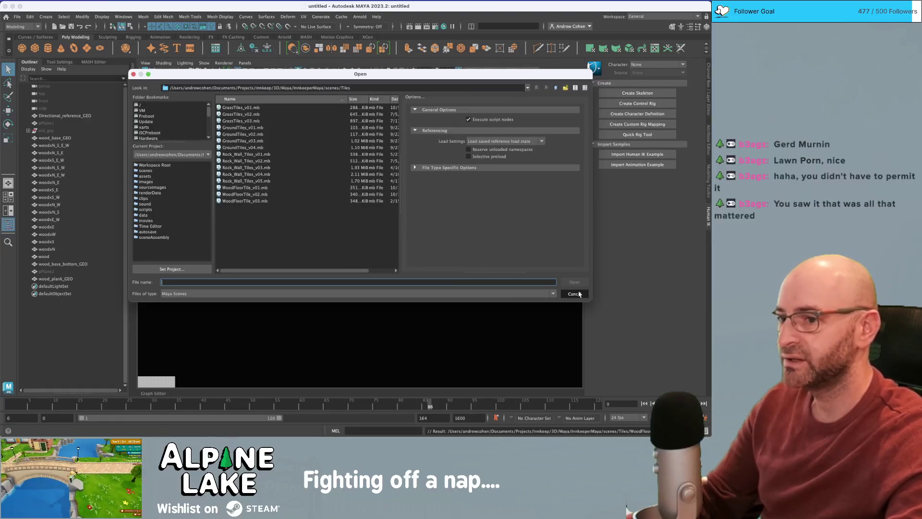
- Examine the wood floor tile variants by selecting several meshes in turn, ending with woodxN_S_E_W
alt+drag(420, 144, 233, 181)
click(67, 175)
click(68, 182)
click(69, 160)
click(69, 145)
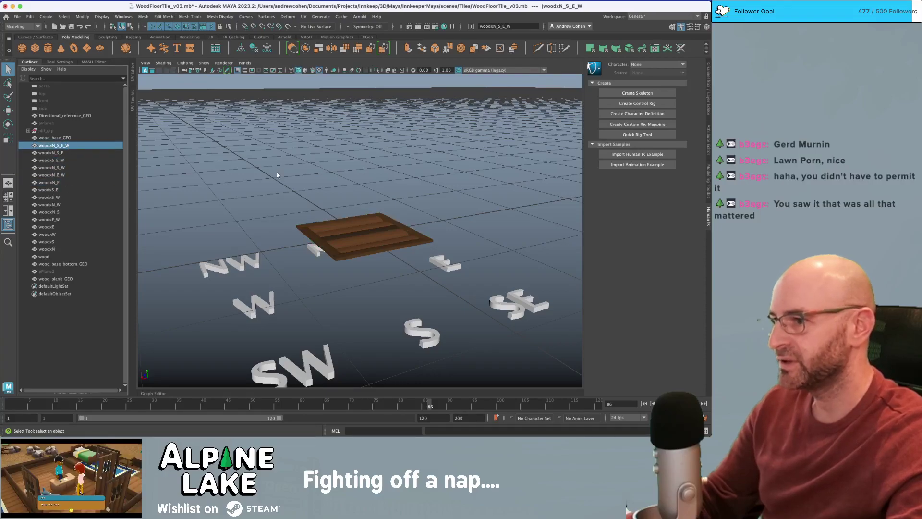
- Inspect wood_base_GEO and the woodxN_S_E edge mesh of the wood tile up close
alt+drag(322, 168, 273, 193)
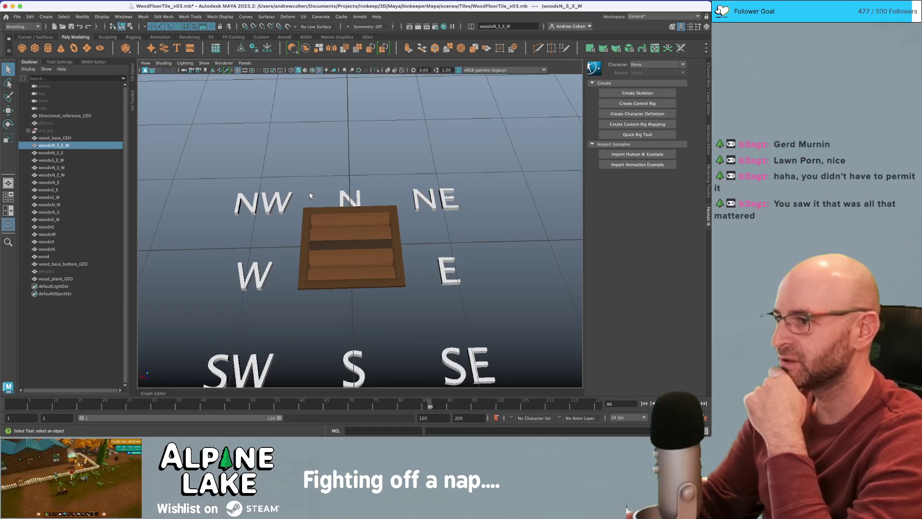
click(324, 217)
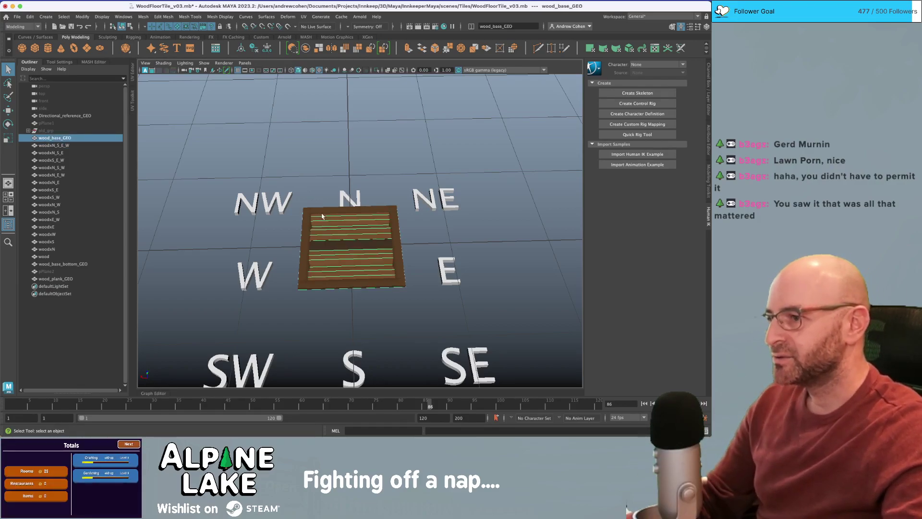
click(308, 223)
key(f)
alt+drag(324, 197, 338, 175)
alt+right_drag(338, 176, 241, 177)
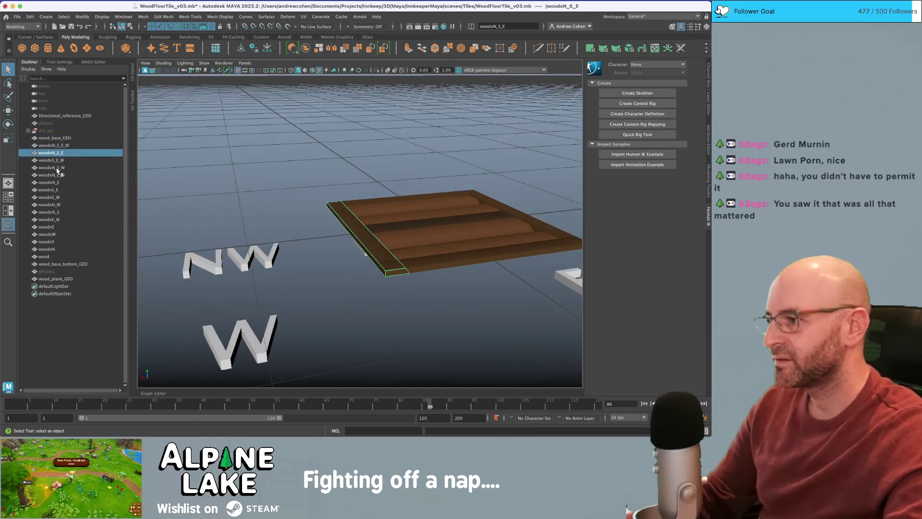
- Select all the edge variant meshes from woodxN_S_E_W through woodxN
click(62, 146)
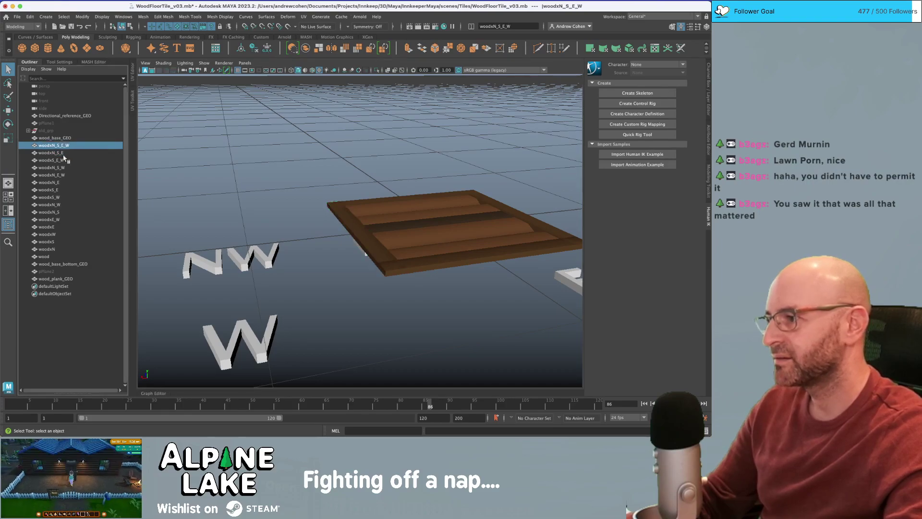
shift+click(57, 249)
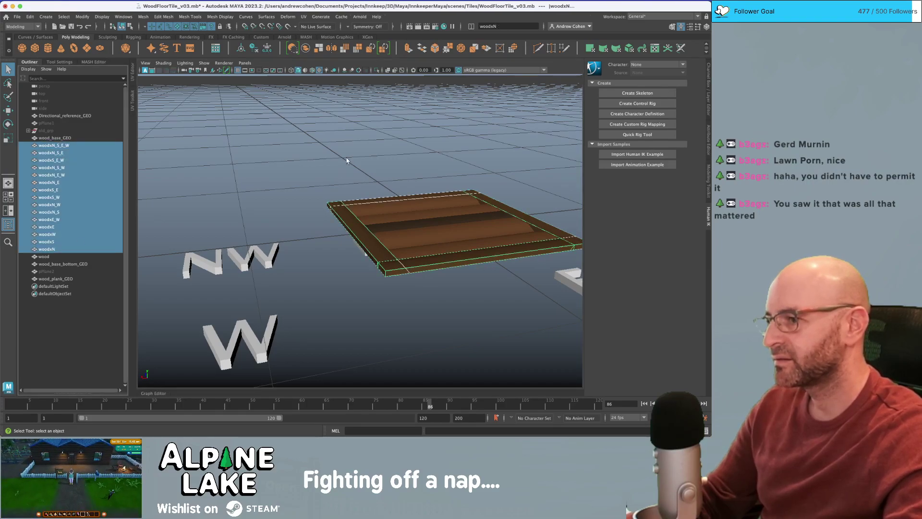
alt+drag(347, 161, 336, 179)
alt+right_drag(335, 179, 289, 181)
alt+middle_drag(369, 190, 307, 183)
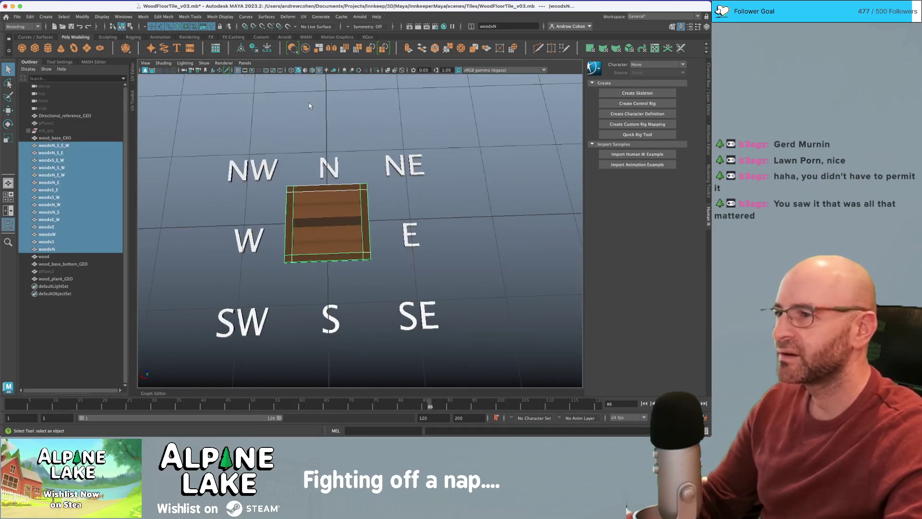
- Try to spread the selected edge variants apart with the custom fixed-width script
click(254, 38)
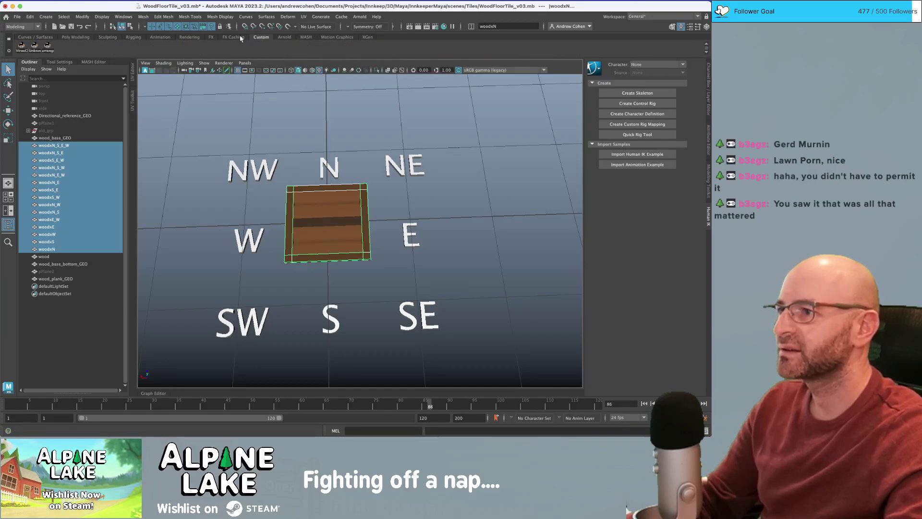
click(47, 45)
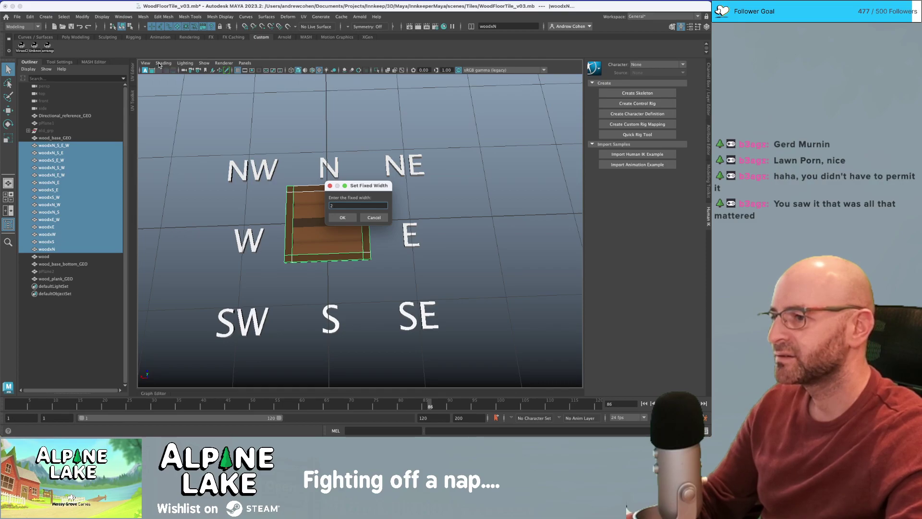
key(Return)
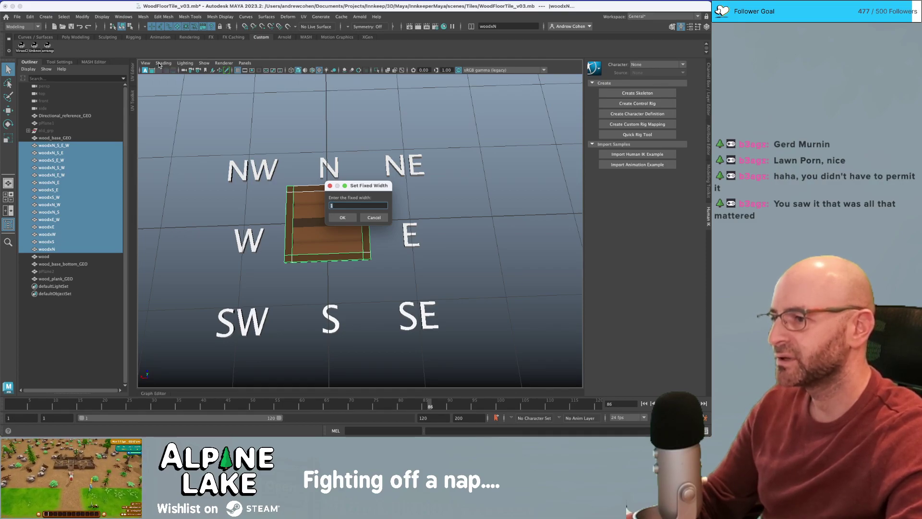
key(Return)
alt+right_drag(335, 142, 187, 177)
alt+drag(187, 176, 308, 212)
alt+right_drag(308, 211, 576, 210)
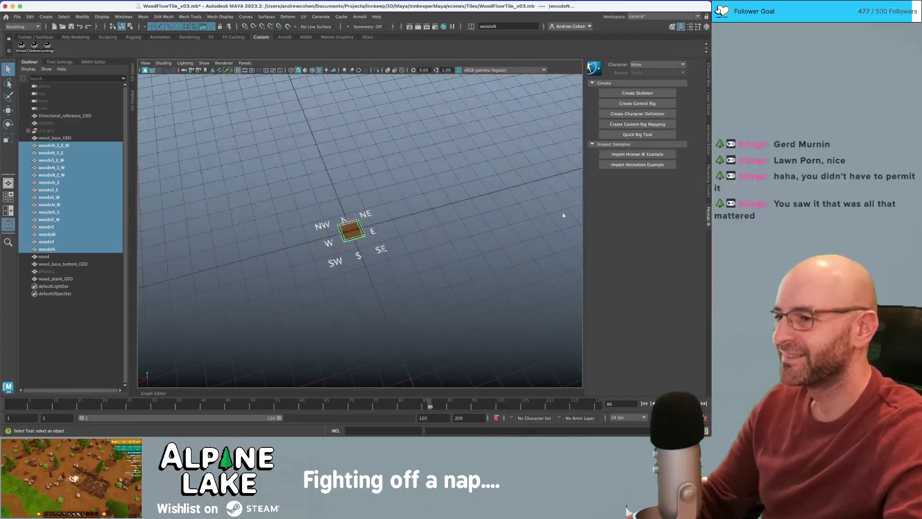
alt+middle_drag(280, 208, 278, 188)
alt+right_drag(278, 187, 432, 158)
- Spread the selected edge variants into a row using the custom script with a fixed width of 5.0
click(46, 44)
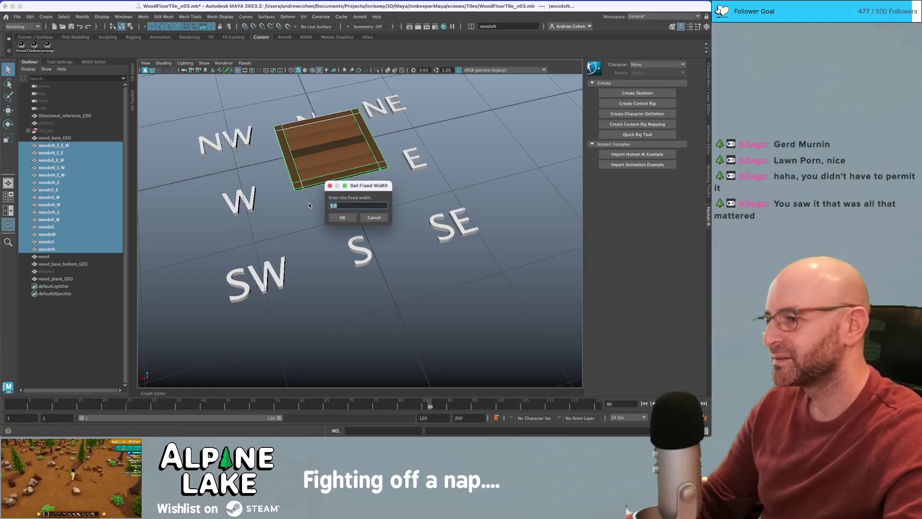
key(Return)
alt+right_drag(309, 205, 246, 181)
alt+right_drag(355, 197, 298, 189)
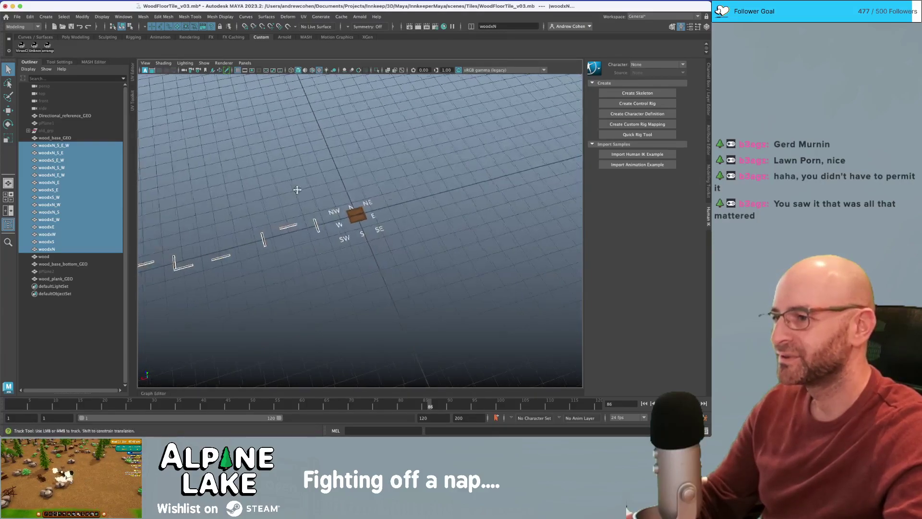
- Examine the row of spread-out edge variants, including woodxW, and open the perspective camera's attributes
alt+middle_drag(245, 216, 392, 199)
alt+drag(317, 197, 288, 207)
alt+right_drag(289, 207, 236, 215)
alt+middle_drag(144, 215, 223, 218)
alt+right_drag(223, 219, 255, 204)
alt+middle_drag(255, 204, 197, 204)
alt+right_drag(197, 204, 272, 204)
alt+drag(271, 203, 300, 194)
alt+right_drag(300, 194, 202, 217)
alt+middle_drag(390, 217, 421, 208)
alt+drag(422, 208, 334, 210)
alt+right_drag(334, 210, 464, 215)
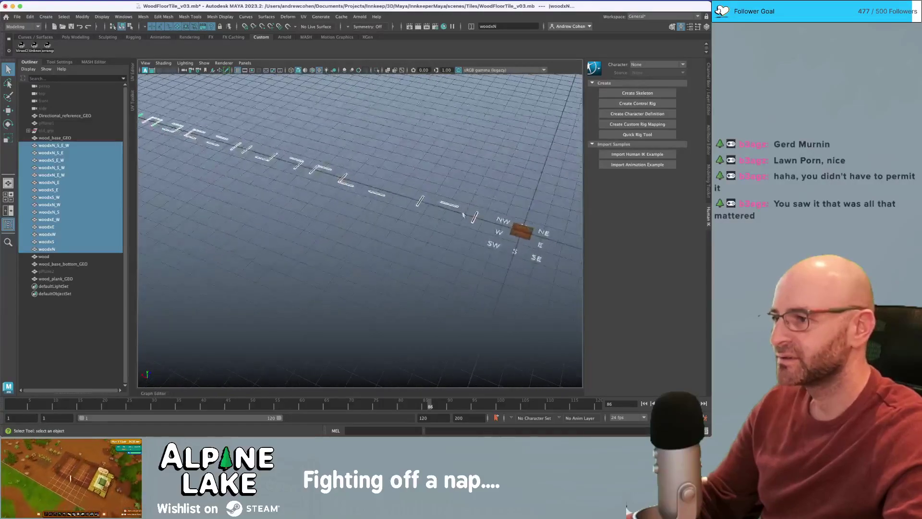
click(175, 130)
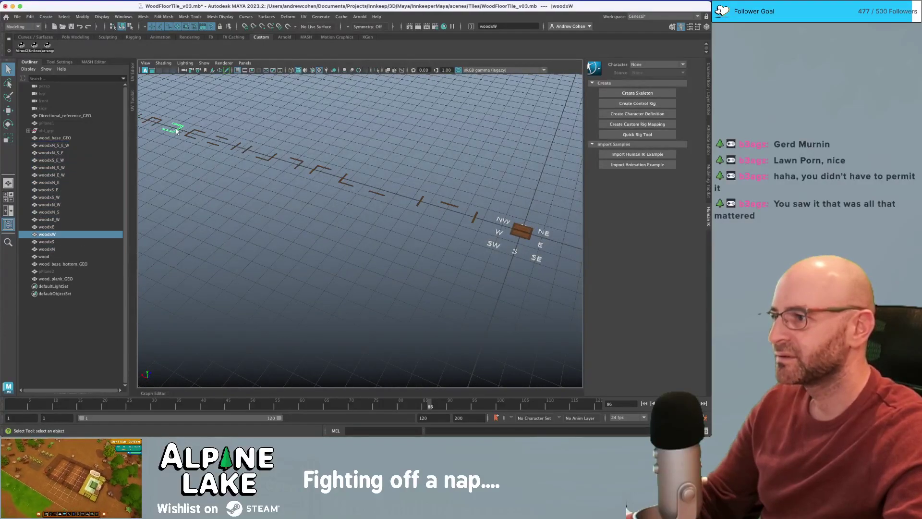
double_click(187, 72)
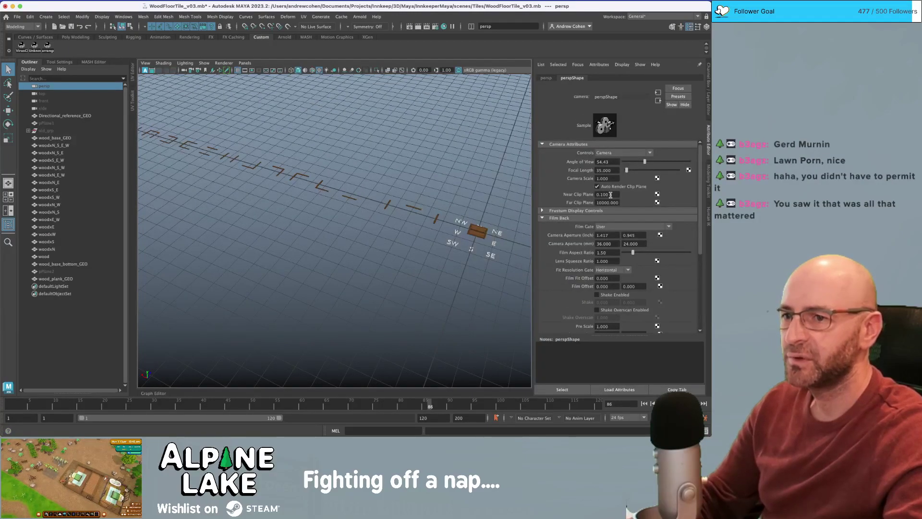
- Examine the corner piece woodxN_E and the neighbouring edge variants along the row
alt+drag(390, 189, 444, 187)
alt+right_drag(336, 216, 381, 218)
alt+middle_drag(381, 218, 418, 192)
alt+right_drag(384, 190, 454, 188)
alt+middle_drag(321, 163, 325, 233)
alt+right_drag(325, 233, 397, 200)
alt+middle_drag(337, 182, 344, 200)
click(345, 200)
key(f)
alt+right_drag(345, 200, 311, 218)
alt+middle_drag(312, 218, 381, 169)
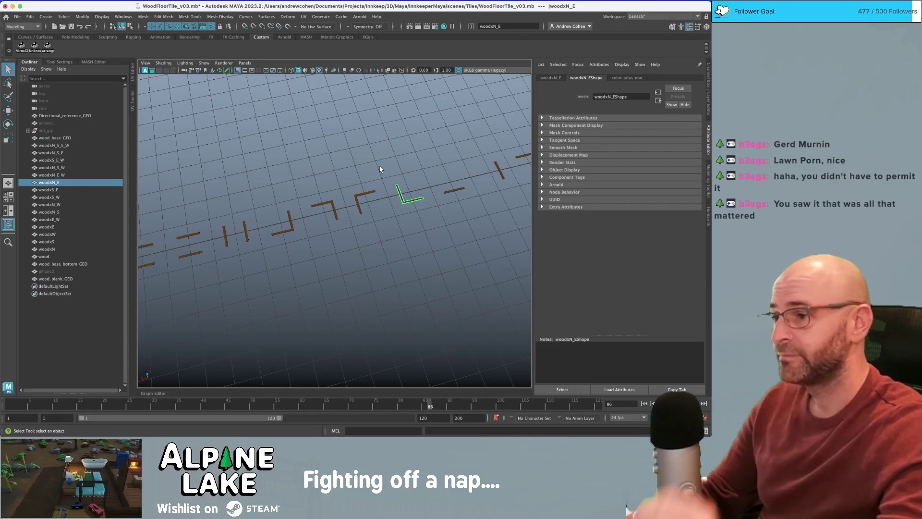
alt+middle_drag(381, 169, 333, 179)
alt+right_drag(258, 209, 498, 210)
alt+middle_drag(337, 182, 218, 233)
scroll(446, 186, down, 10)
scroll(238, 232, down, 2)
alt+middle_drag(353, 207, 233, 241)
alt+drag(334, 210, 317, 202)
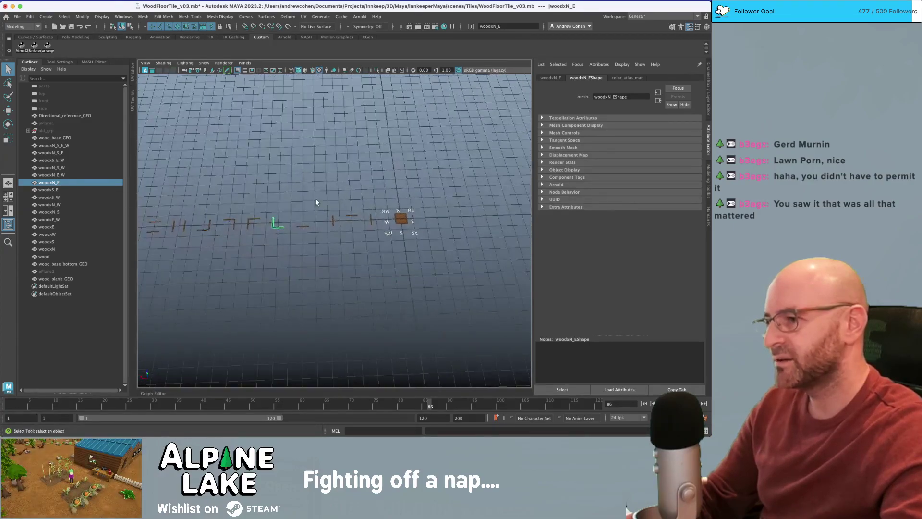
- Examine wood_base_GEO and its surrounding direction letters as the layout reference for the new tile
click(82, 138)
key(f)
mouse_move(377, 234)
alt+mouse_down()
mouse_move(321, 237)
mouse_move(337, 203)
mouse_move(364, 246)
alt+mouse_up()
scroll(364, 246, down, 5)
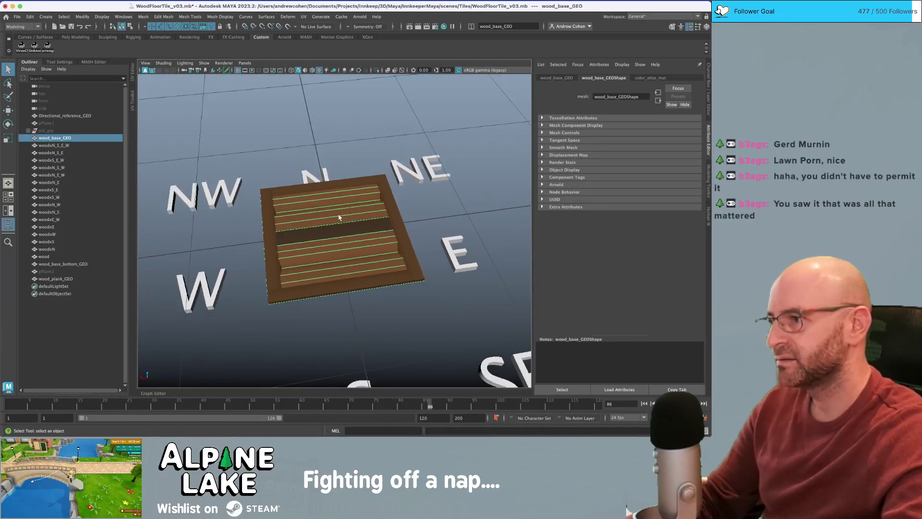
click(330, 230)
click(326, 214)
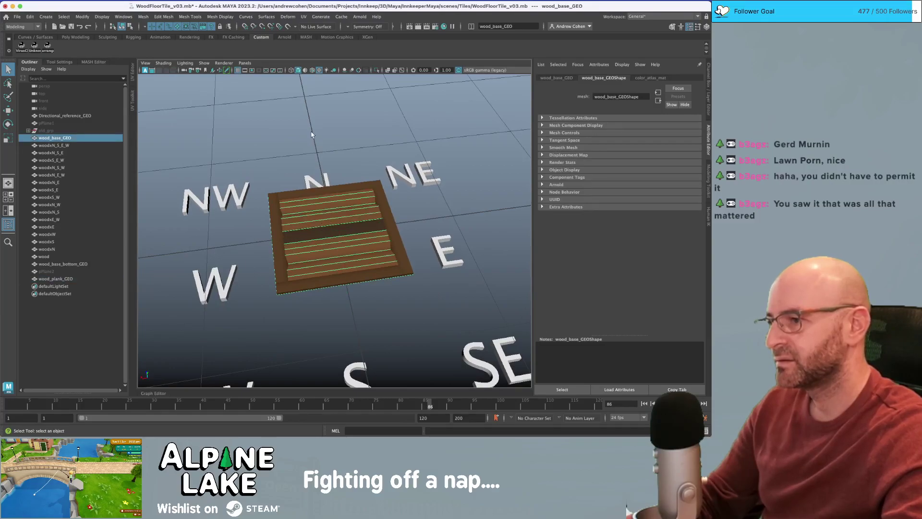
click(313, 140)
scroll(266, 128, down, 3)
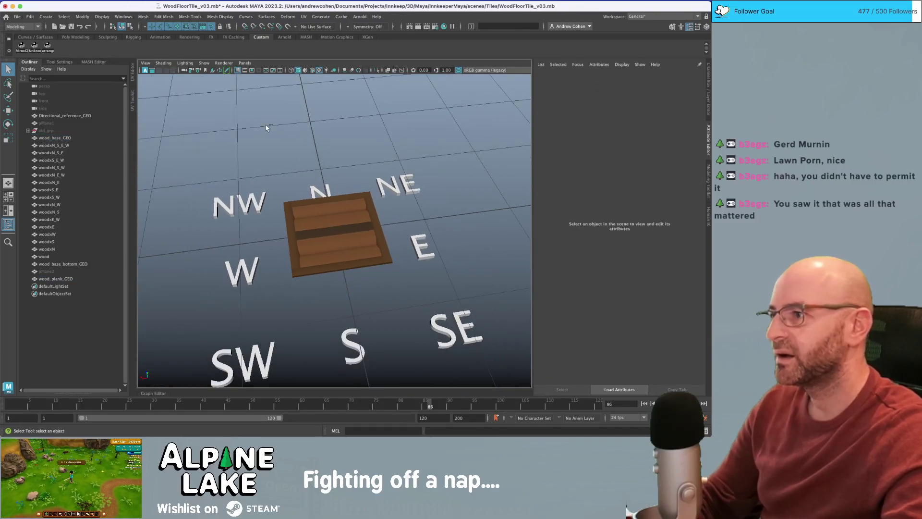
scroll(268, 128, down, 2)
alt+middle_drag(339, 156, 312, 148)
click(307, 215)
alt+right_drag(308, 214, 437, 173)
alt+middle_drag(436, 173, 351, 189)
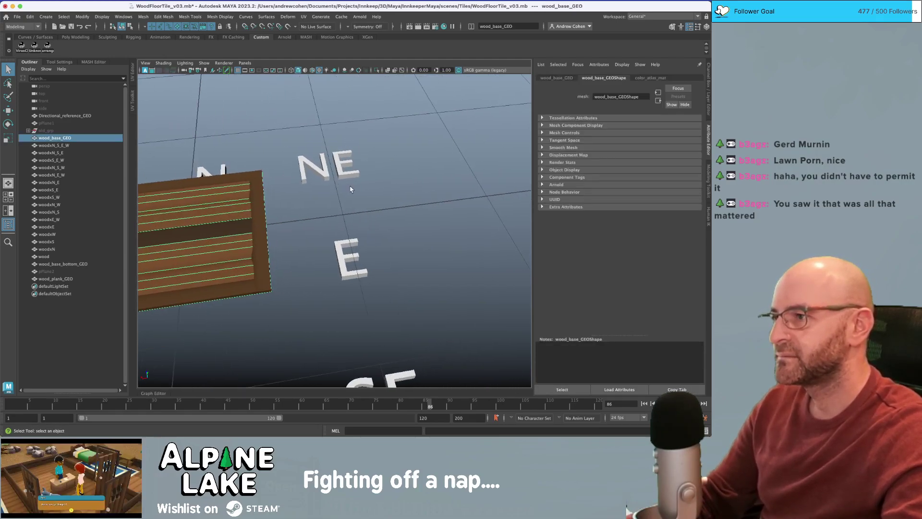
alt+drag(351, 189, 367, 175)
alt+middle_drag(367, 172, 347, 177)
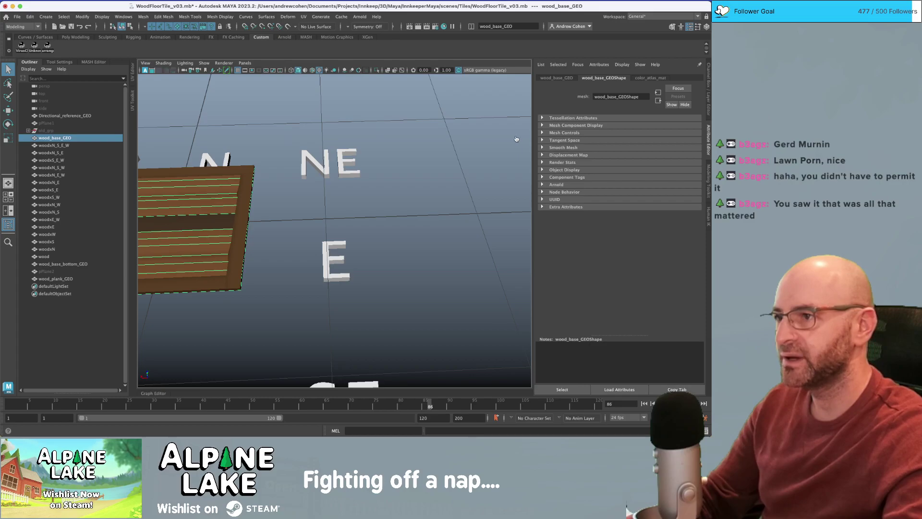
- Create a polygon plane and move it beside the wood tile to Translate X -2
click(424, 113)
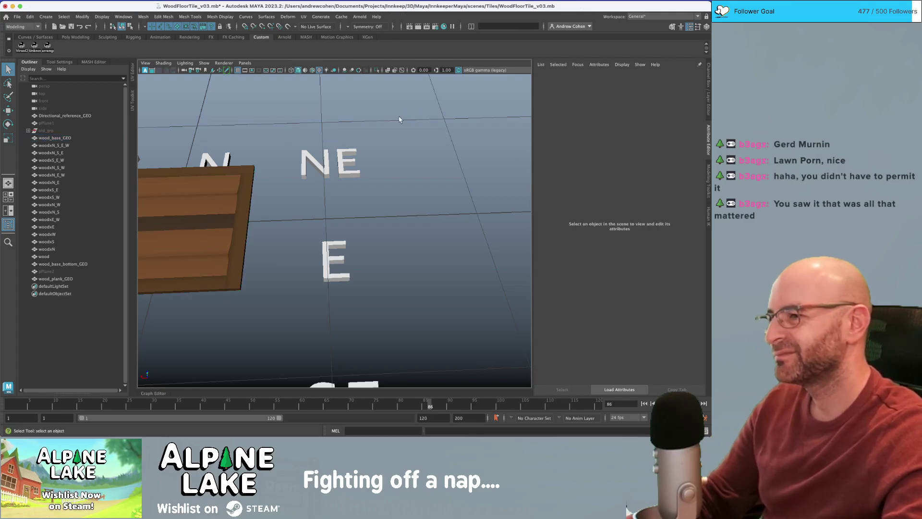
alt+right_drag(425, 134, 390, 144)
alt+drag(390, 144, 297, 176)
alt+middle_drag(296, 176, 335, 150)
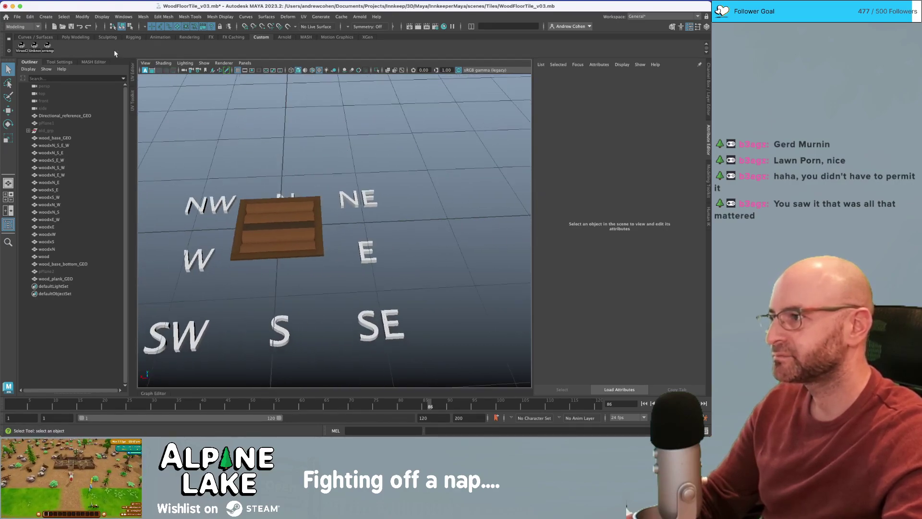
click(262, 220)
click(78, 37)
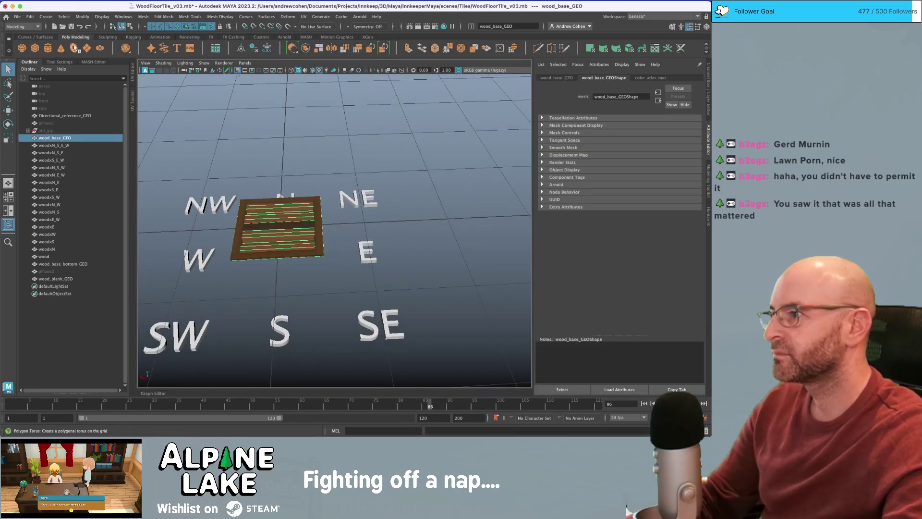
click(86, 46)
key(w)
drag(262, 229, 427, 224)
key(f)
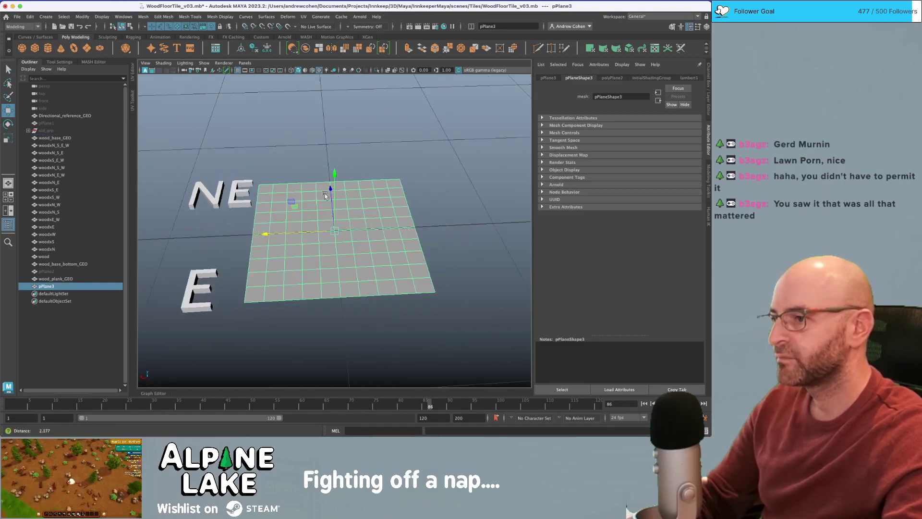
alt+right_drag(308, 91, 344, 102)
alt+drag(344, 101, 344, 98)
alt+right_drag(344, 98, 307, 111)
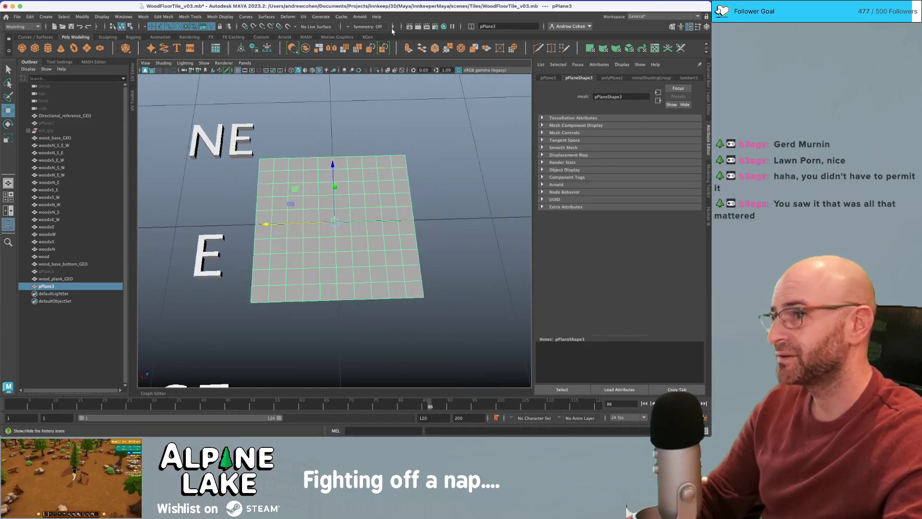
click(20, 27)
click(19, 26)
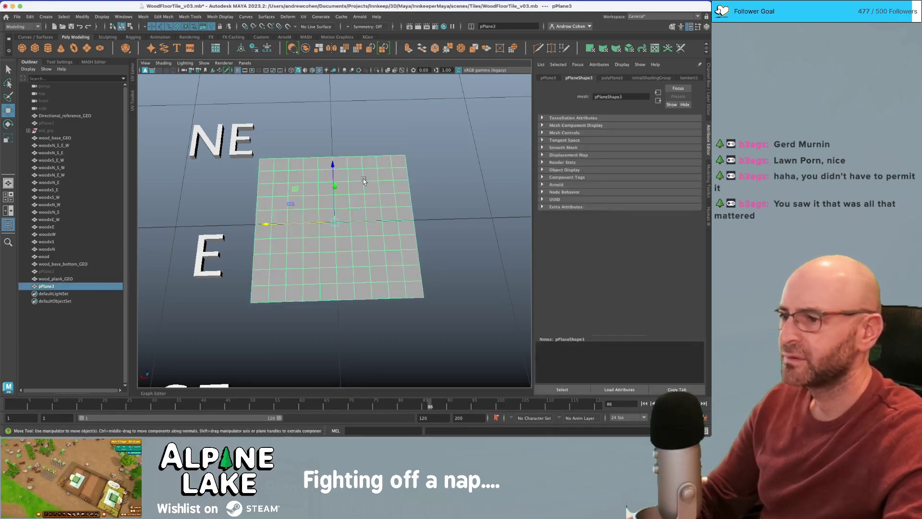
- Enlarge the new plane by setting its Scale X, Y and Z to 4
scroll(334, 226, down, 5)
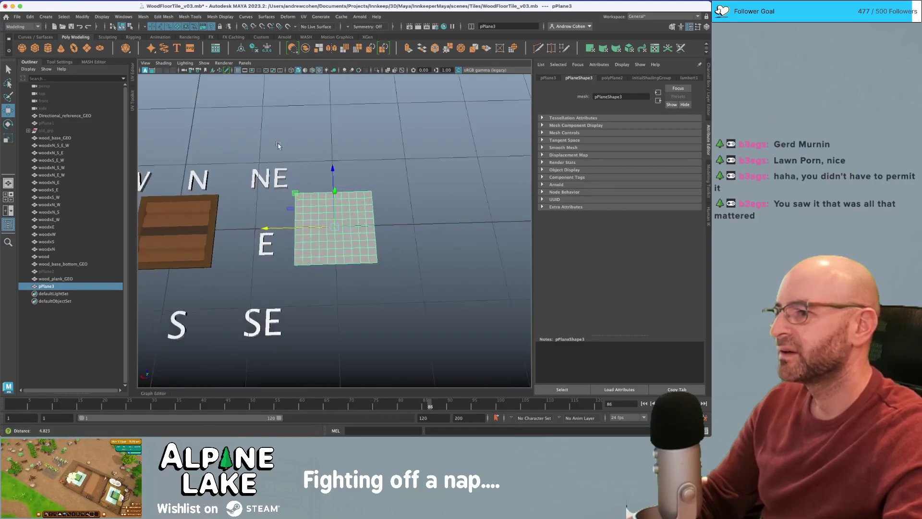
key(r)
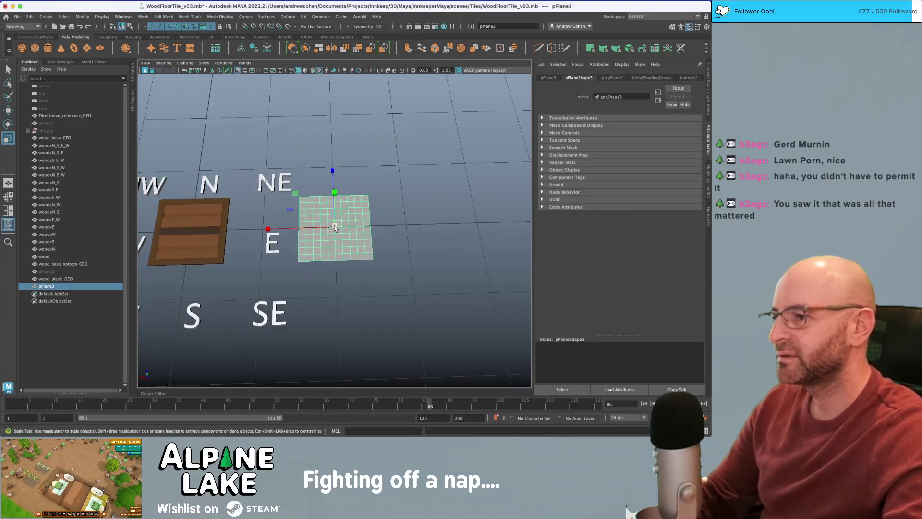
drag(335, 227, 401, 216)
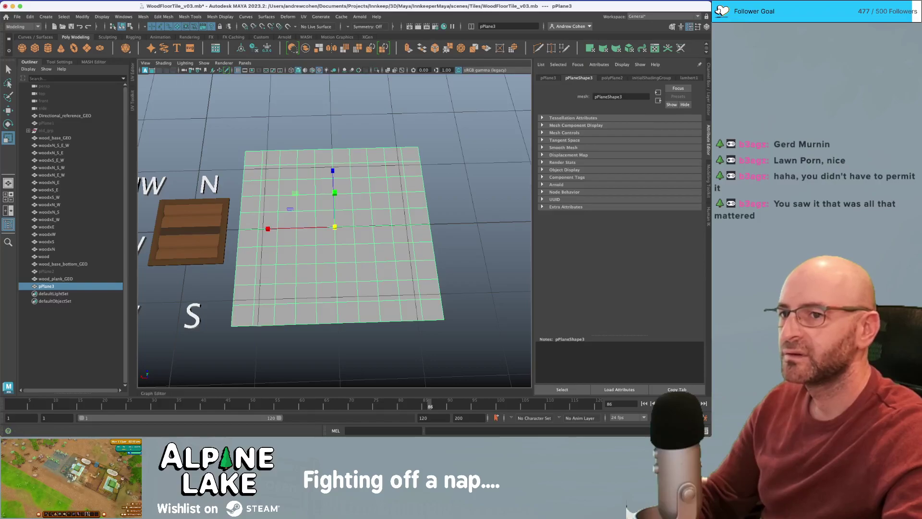
click(709, 107)
drag(687, 120, 687, 125)
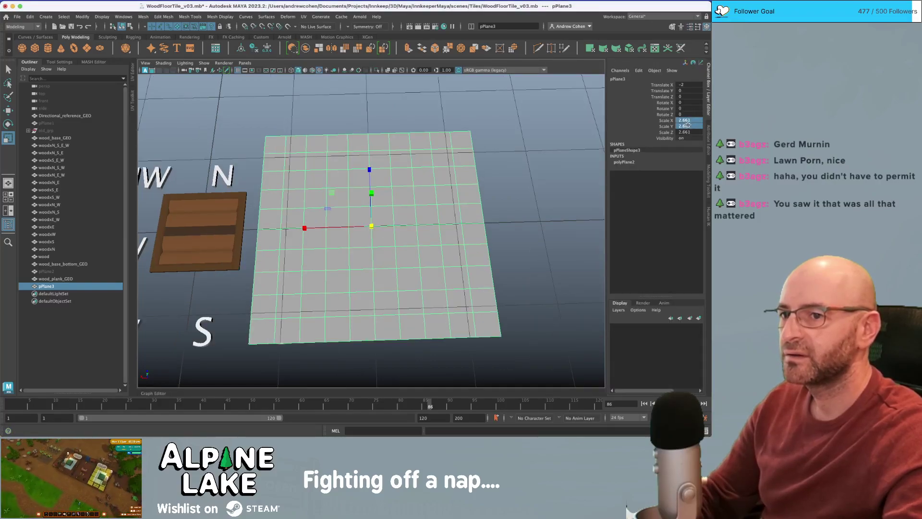
text(4)
key(Return)
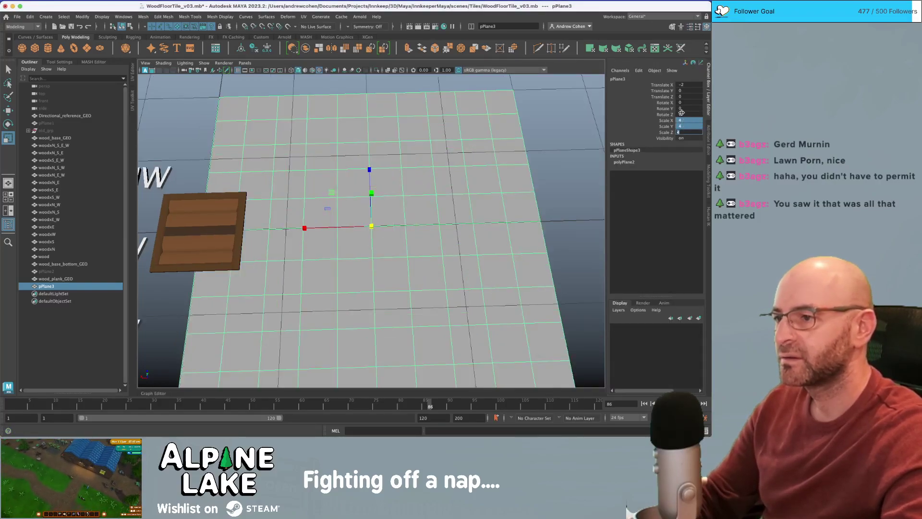
- Move the enlarged plane clear of the wood tile to Translate X -4
scroll(391, 190, down, 3)
scroll(390, 190, up, 3)
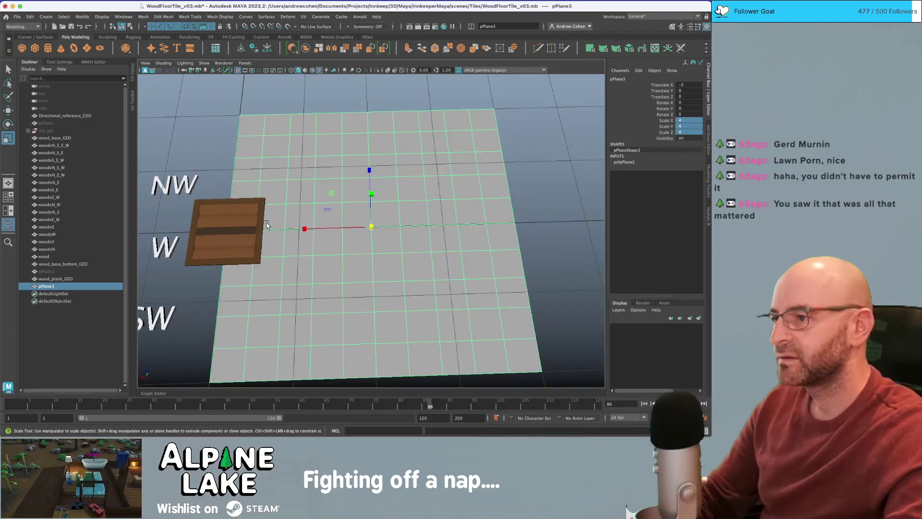
key(w)
drag(369, 224, 484, 226)
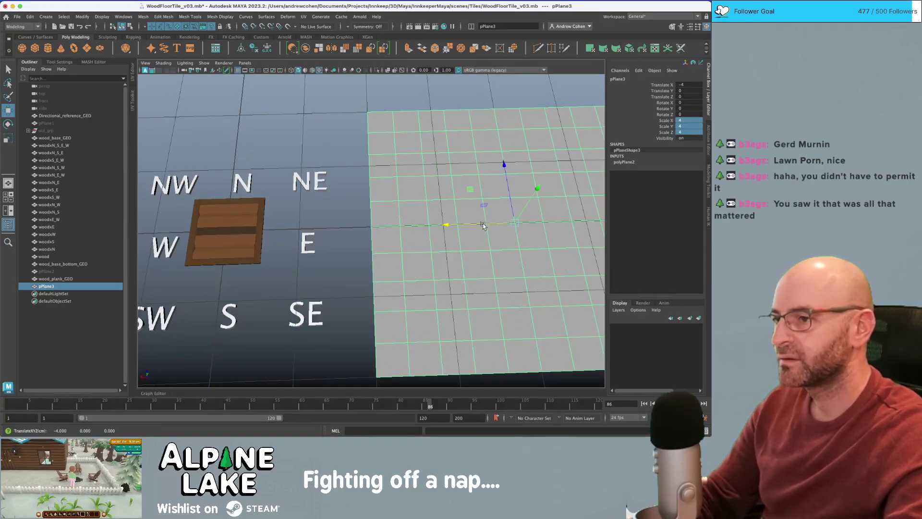
- Switch to the FX menu set and open the Shatter effect options for the selected plane
key(f)
click(194, 17)
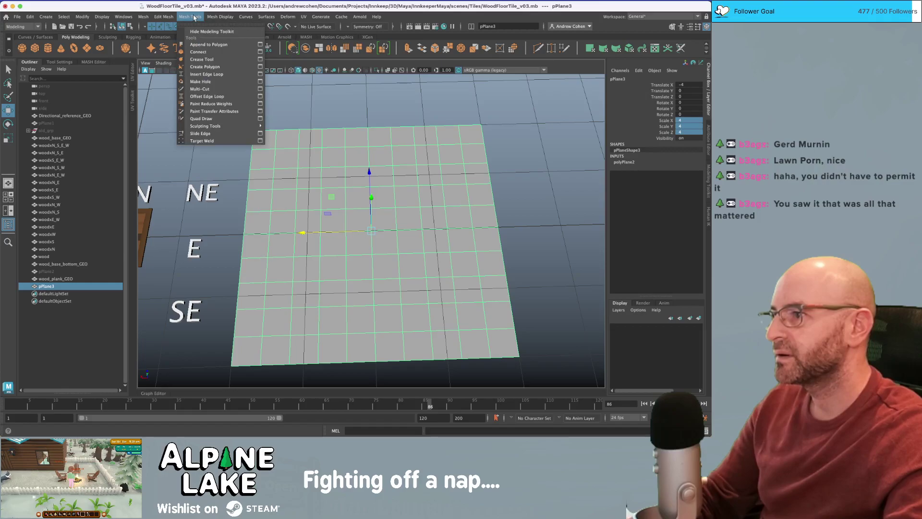
click(191, 17)
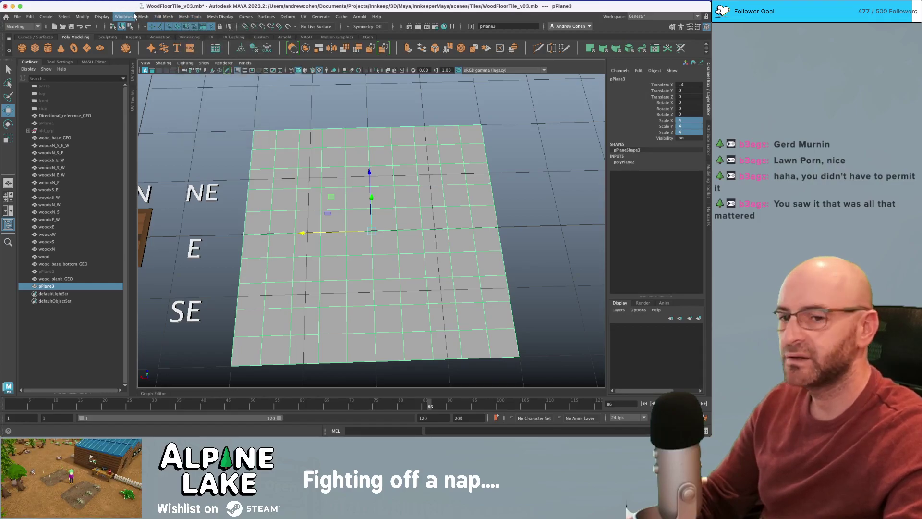
click(36, 27)
click(27, 56)
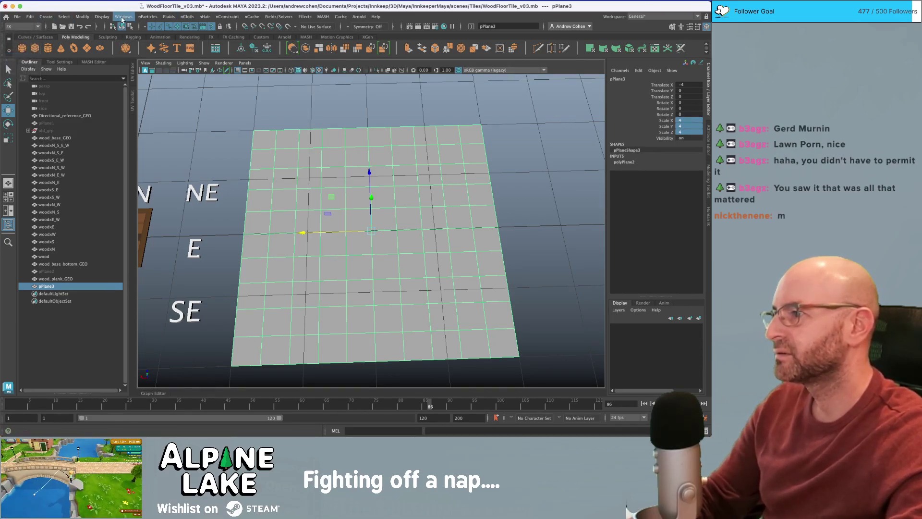
click(300, 16)
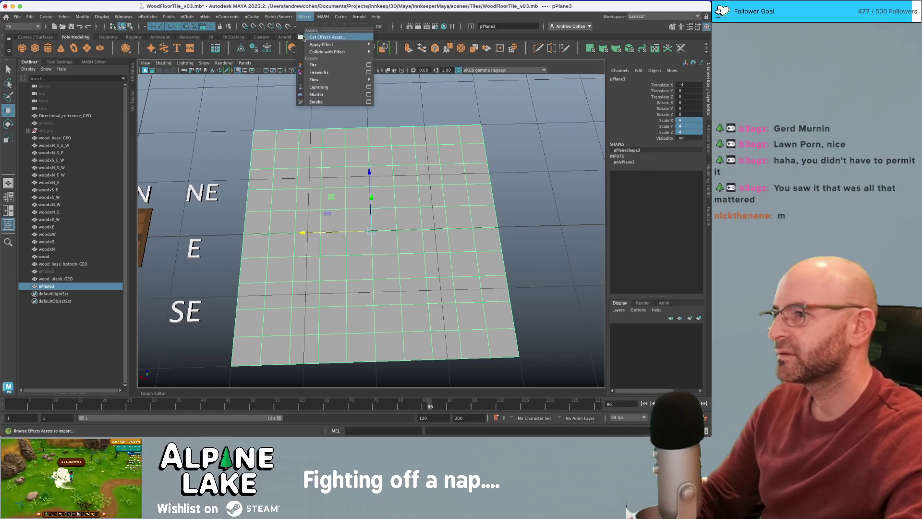
click(369, 95)
drag(185, 189, 138, 132)
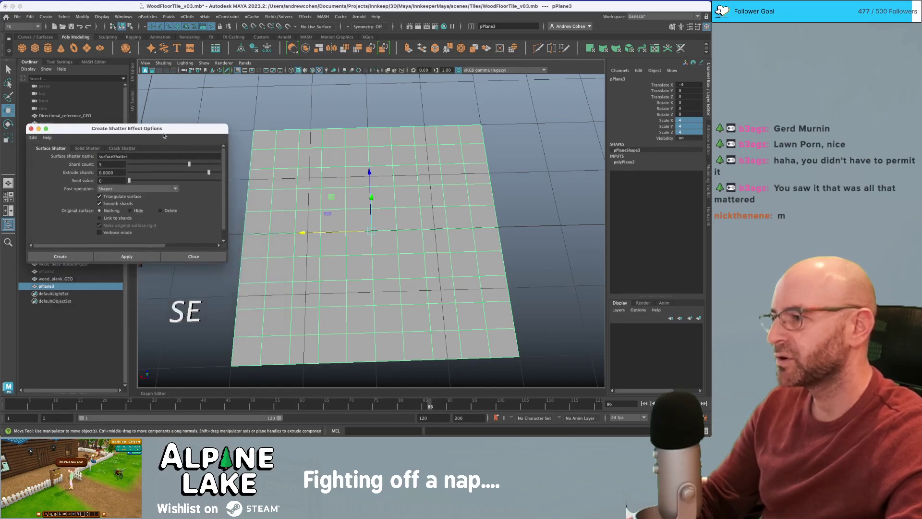
- Try a surface shatter on the plane with a shard count of 20
double_click(117, 165)
text(20)
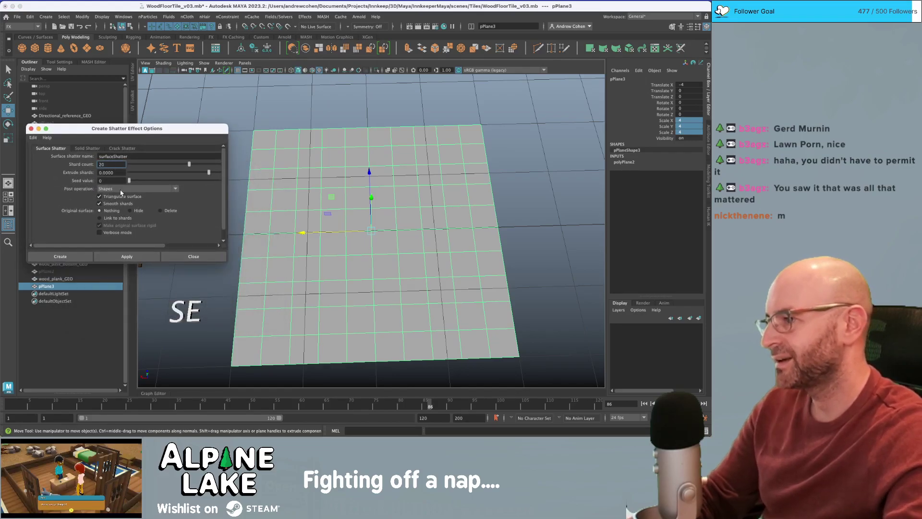
click(122, 256)
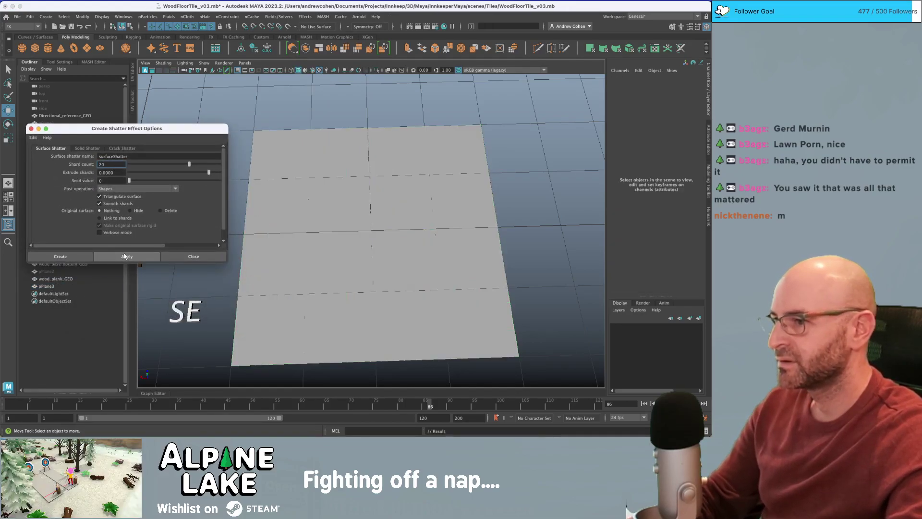
alt+drag(347, 204, 351, 186)
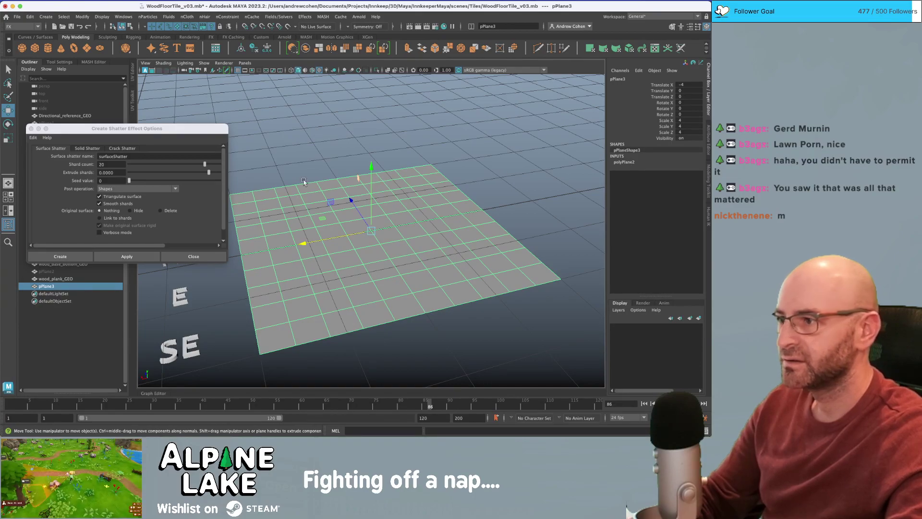
- Retry the surface shatter on the plane with the original surface set to Hide
click(94, 148)
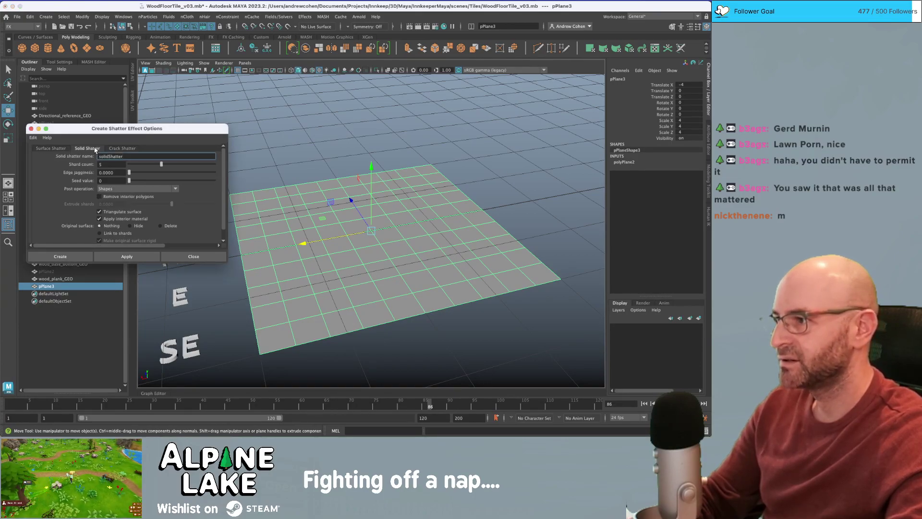
click(55, 149)
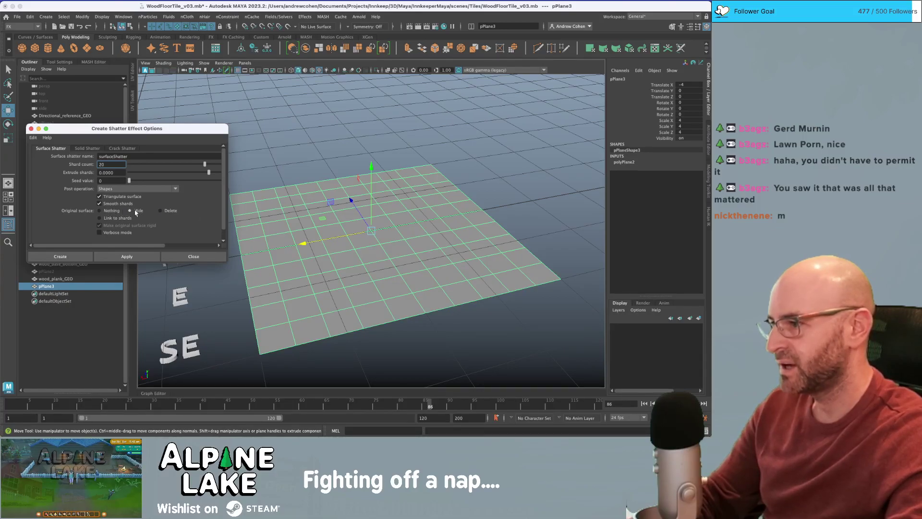
click(133, 256)
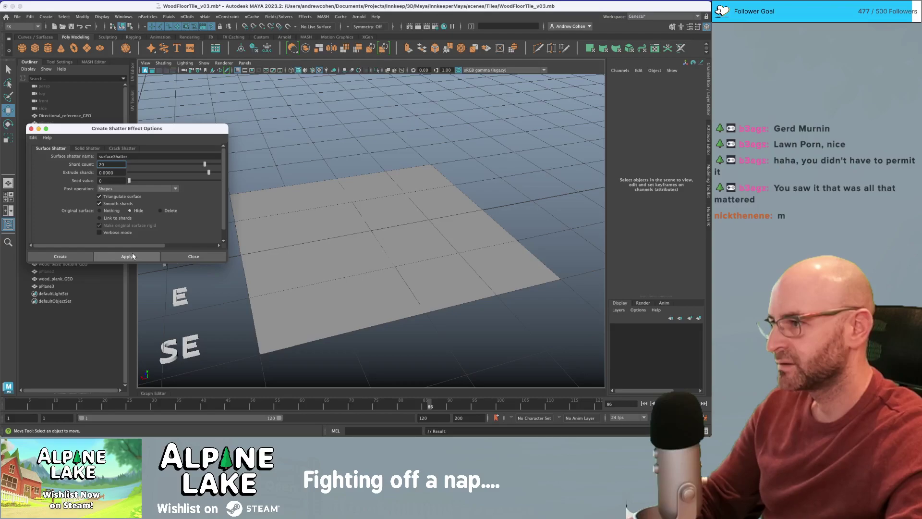
click(133, 256)
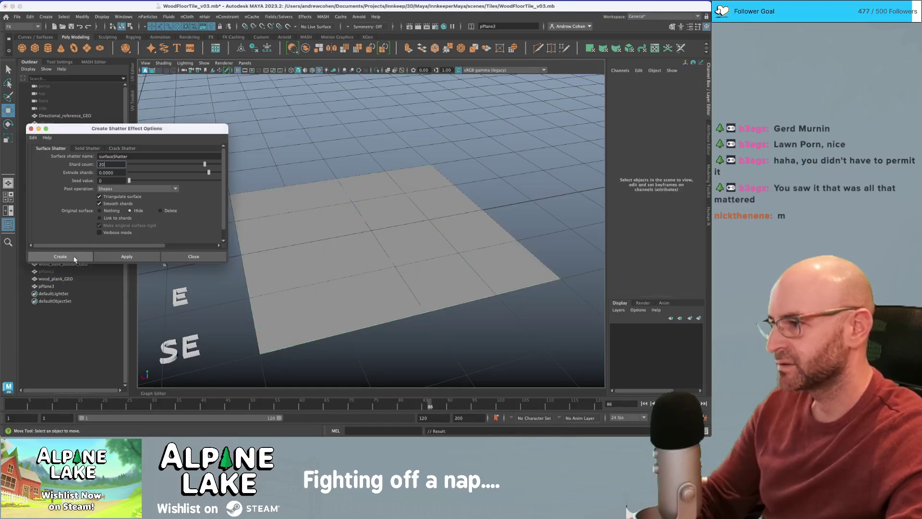
click(74, 258)
click(304, 239)
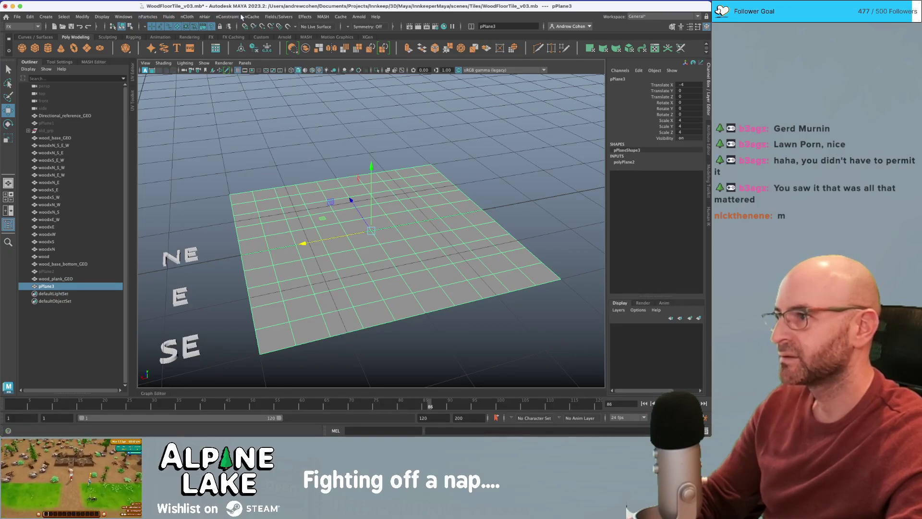
- Set the solid shatter's shard count to 20 and try it on the flat plane
click(300, 17)
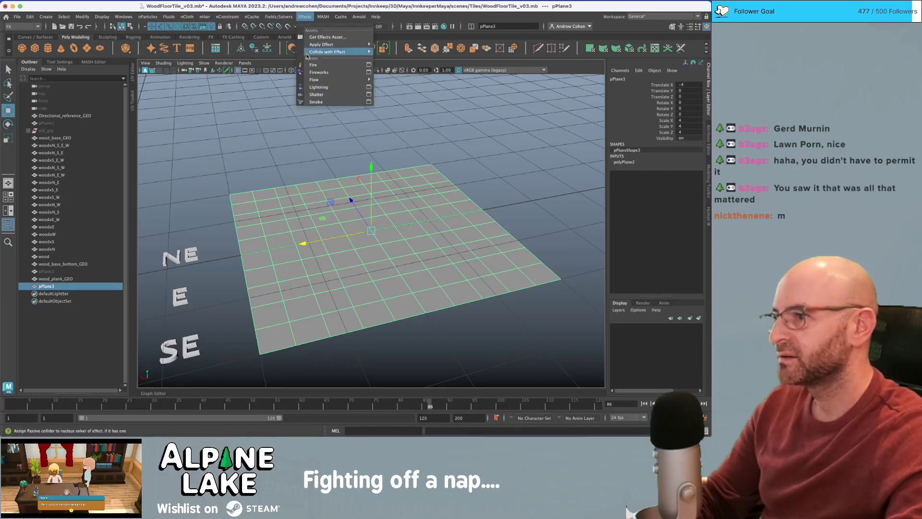
click(368, 95)
click(132, 147)
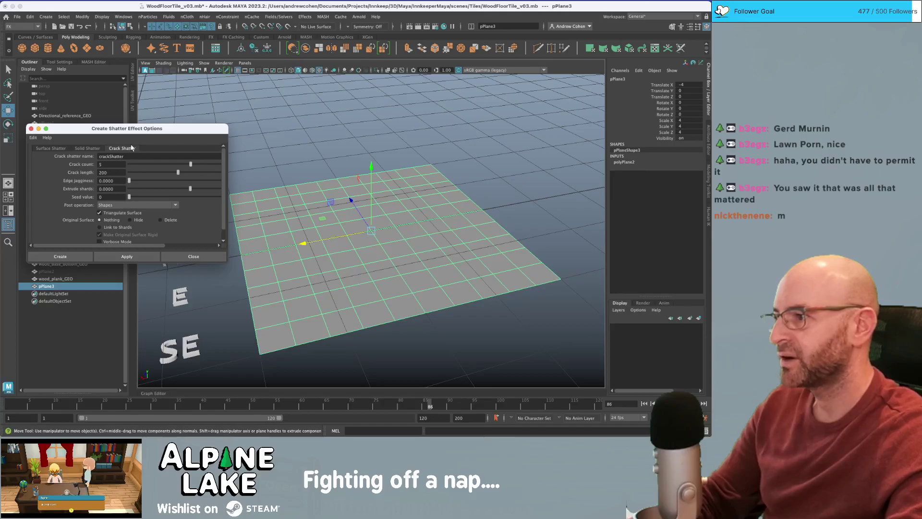
drag(108, 166, 79, 170)
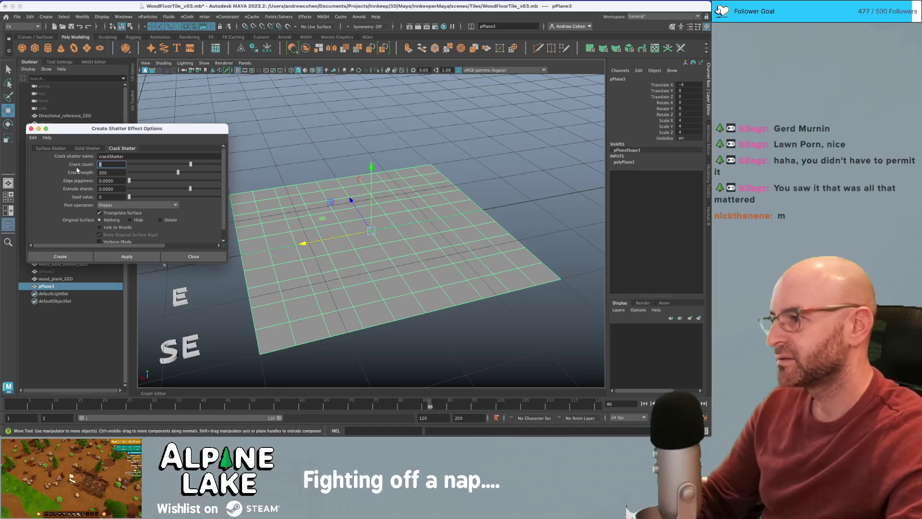
click(87, 149)
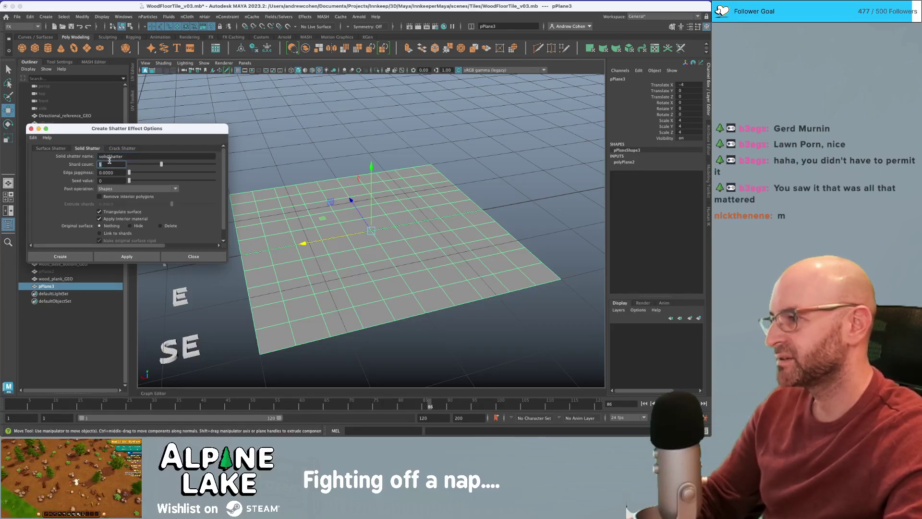
text(20)
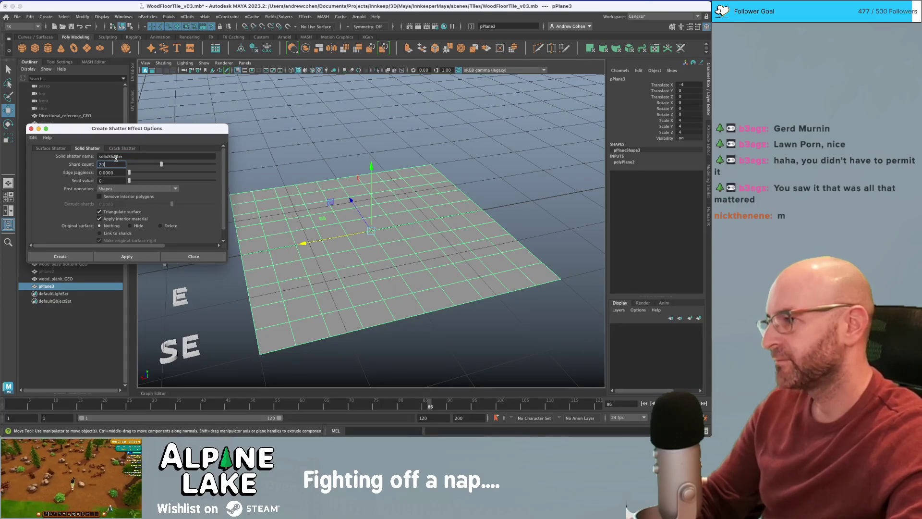
click(118, 254)
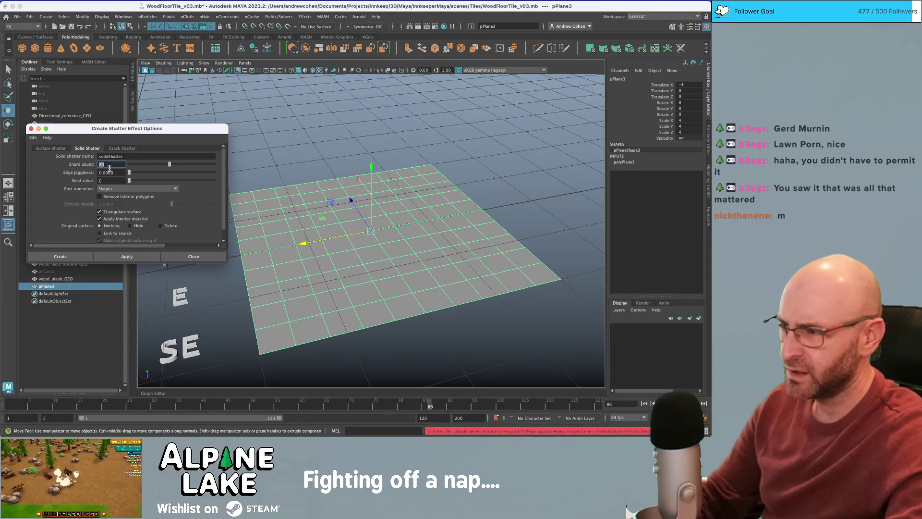
- Enlarge the shatter options window and retry the surface shatter on the plane with Verbose mode enabled
click(51, 148)
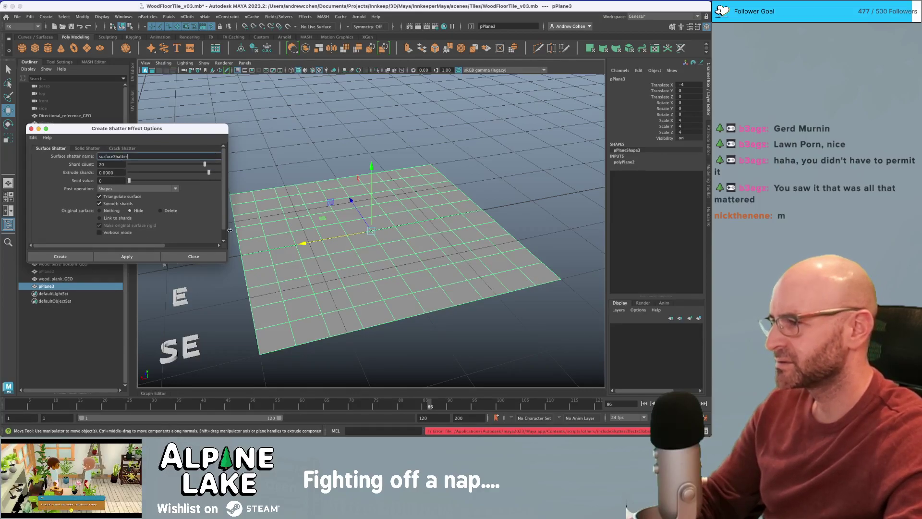
drag(228, 252, 350, 274)
drag(220, 128, 212, 44)
click(122, 105)
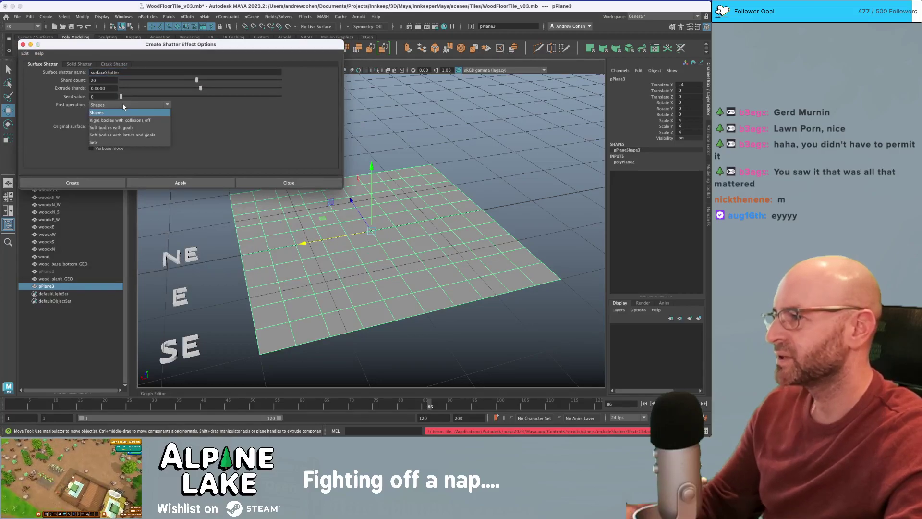
click(129, 109)
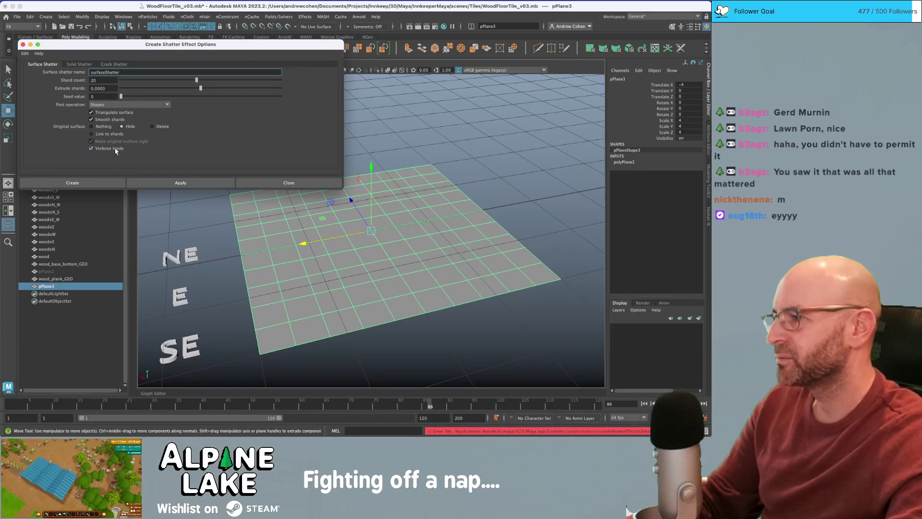
click(163, 181)
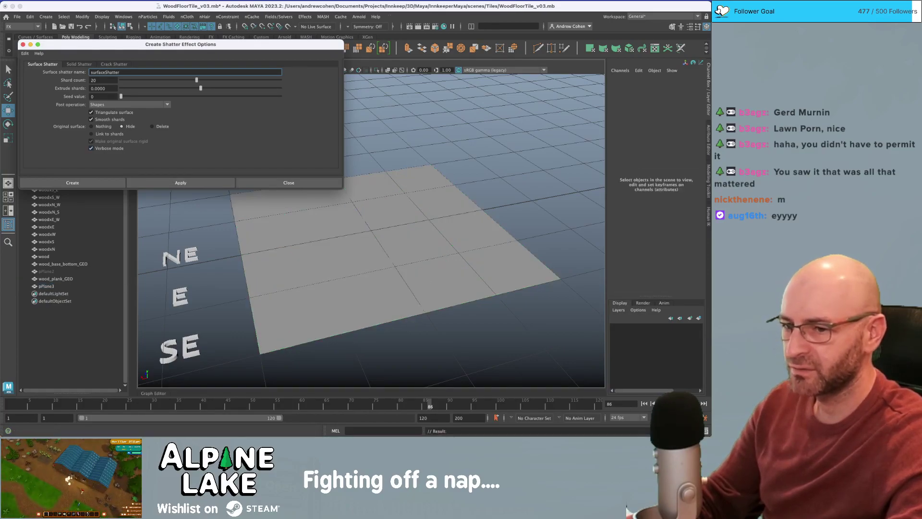
- Read the script output for the reason behind the shatter warnings and close the editor
click(706, 431)
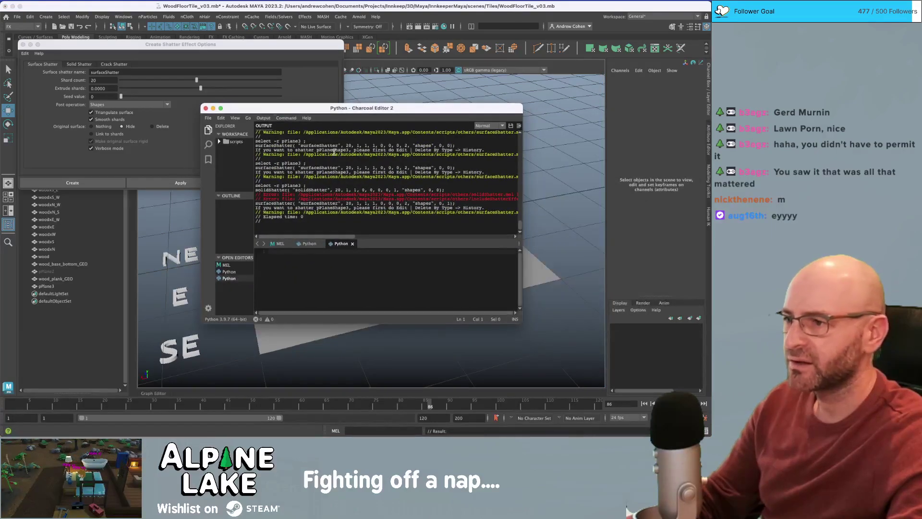
drag(524, 325, 677, 354)
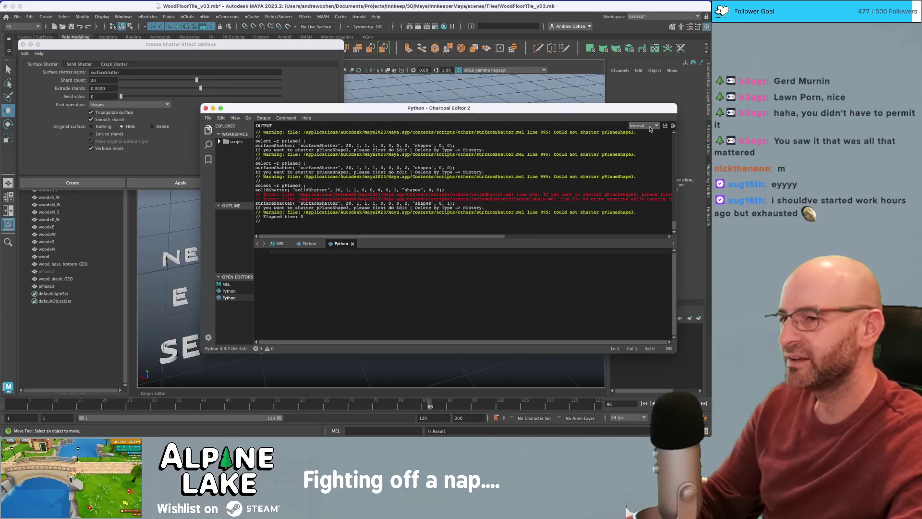
click(206, 108)
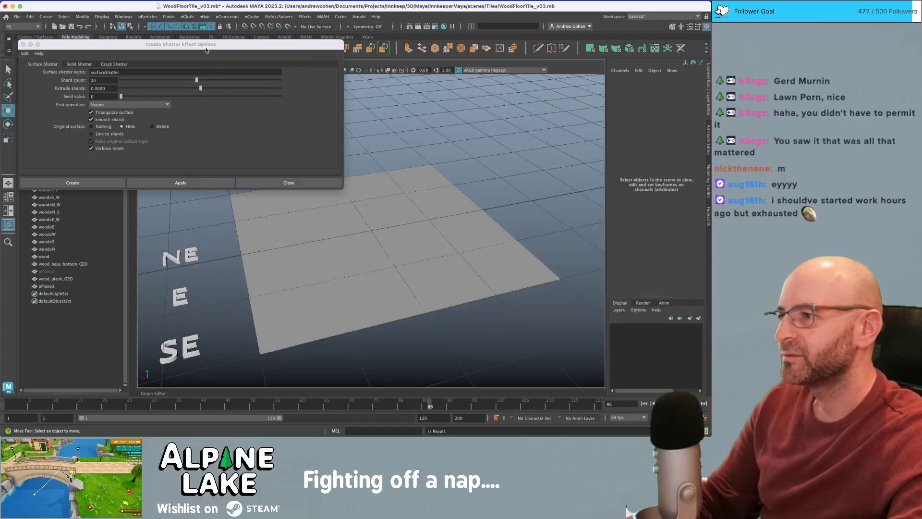
- Extrude all of the plane's faces upward into a thin slab, return to object selection and delete its construction history
click(411, 247)
right_drag(409, 241, 408, 203)
double_click(404, 213)
shift+drag(373, 193, 373, 189)
click(130, 27)
click(122, 27)
key(q)
key(alt+shift+d)
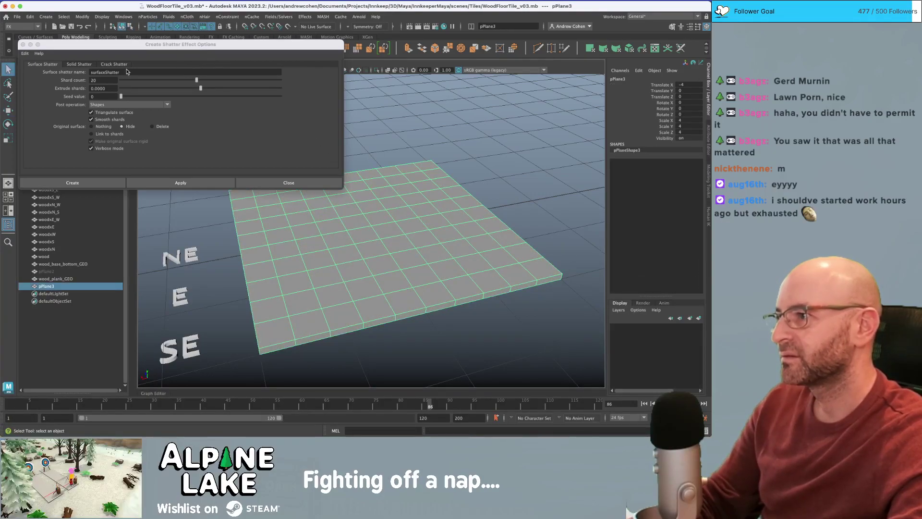
- Apply a solid shatter with 20 shards to the slab and close the shatter options
click(77, 65)
click(164, 183)
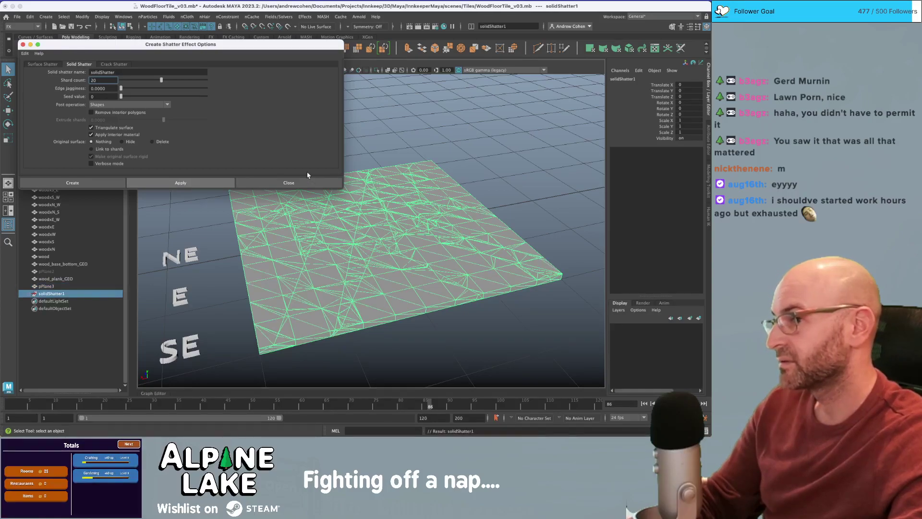
click(298, 182)
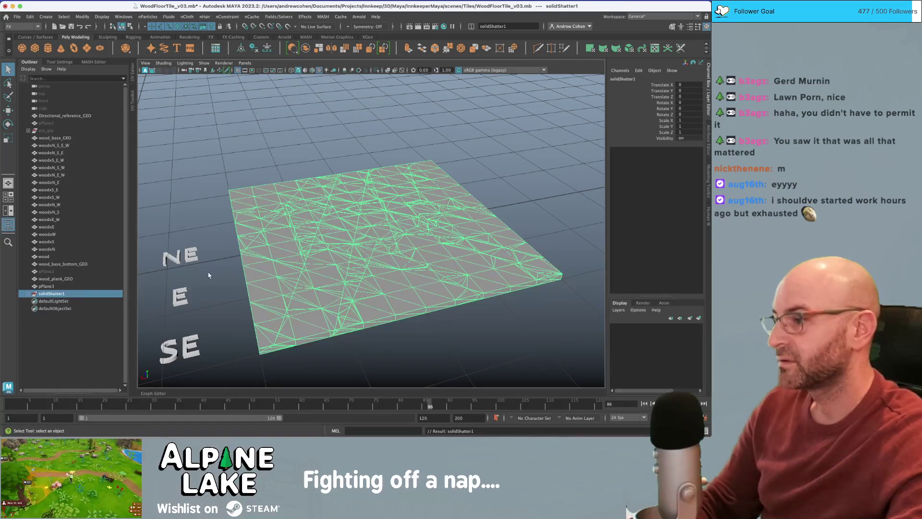
- Hide the original pPlane3 slab and expand the new shatter group to list its shards
click(48, 286)
key(ctrl+h)
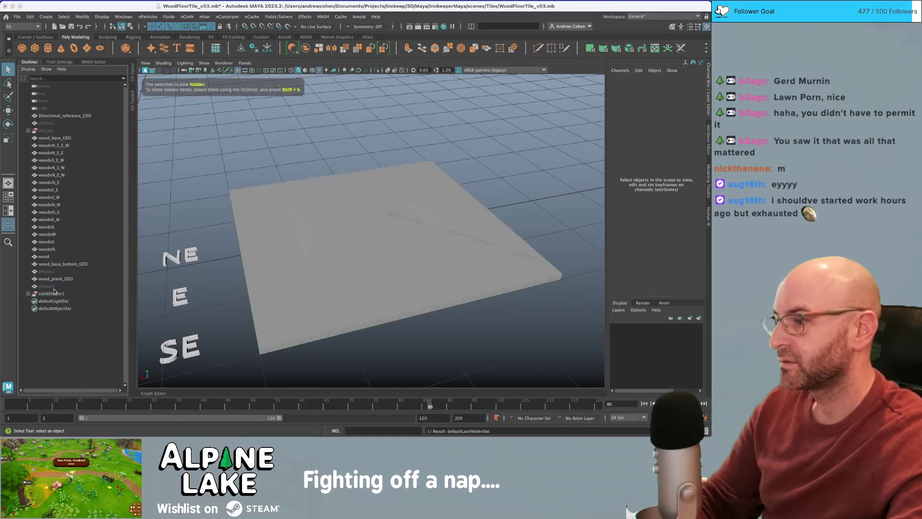
click(52, 293)
click(28, 294)
- Examine the shapes of shard1, shard3, shard5 and shard8 within the shattered slab
click(50, 300)
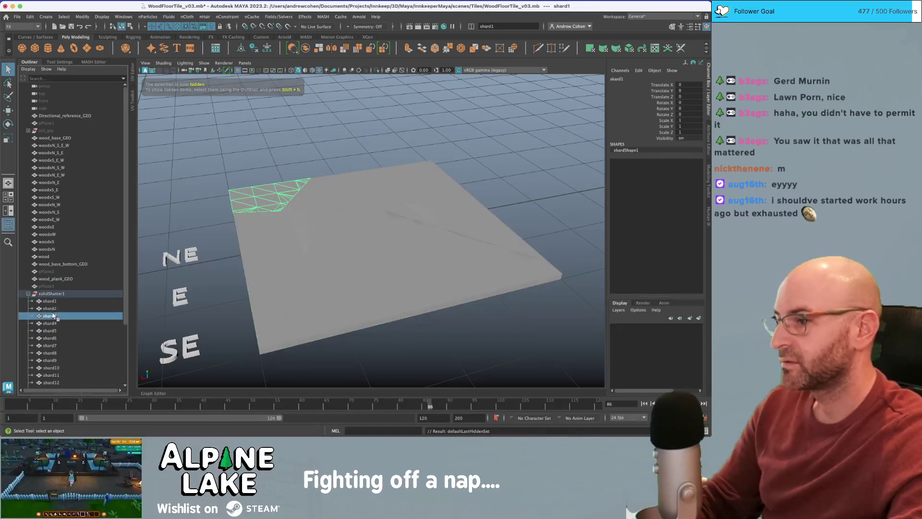
click(53, 316)
click(55, 331)
click(57, 353)
alt+drag(244, 198, 235, 247)
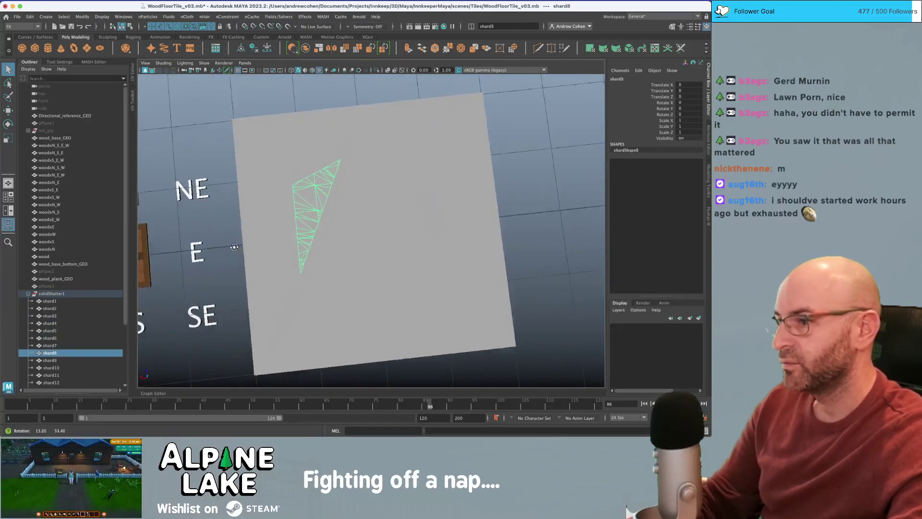
key(f)
scroll(263, 170, down, 5)
alt+drag(291, 191, 379, 188)
- Inspect more individual shards across the slab's surface and shard1 at its corner to judge the break pattern
click(326, 221)
click(386, 219)
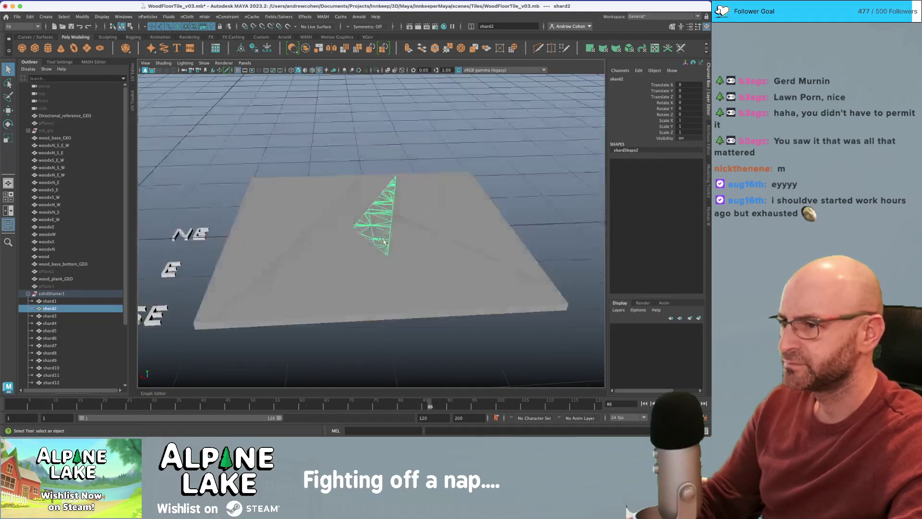
click(345, 242)
click(339, 287)
click(414, 256)
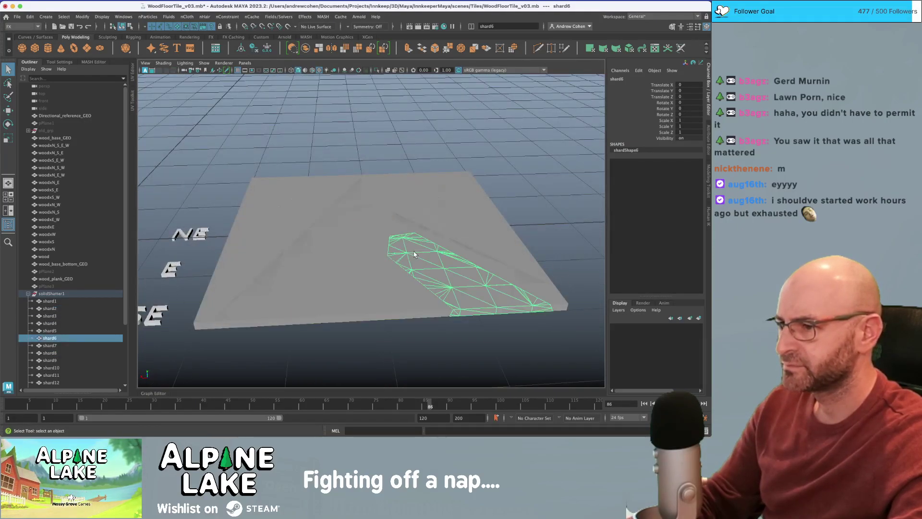
click(316, 217)
alt+drag(316, 217, 177, 328)
click(51, 302)
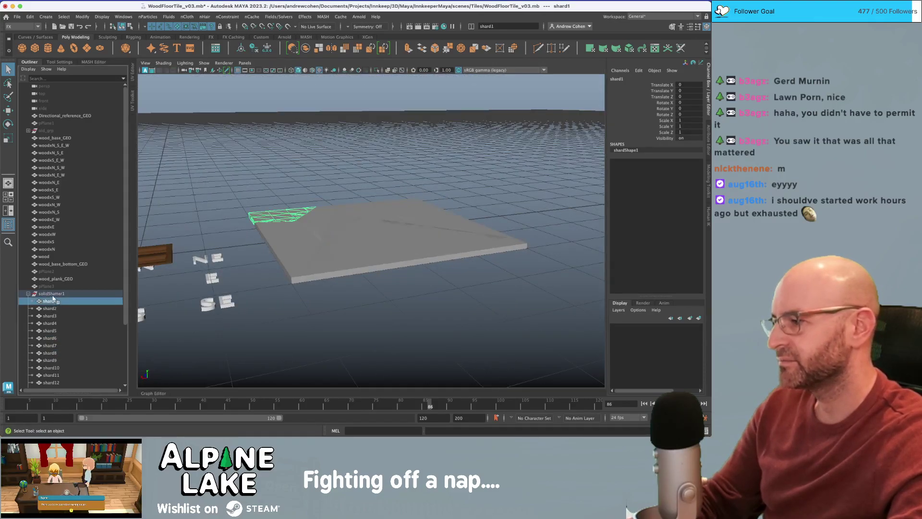
- Delete the shatter group together with the hidden pPlane3 slab
click(52, 294)
shift+click(52, 286)
key(Delete)
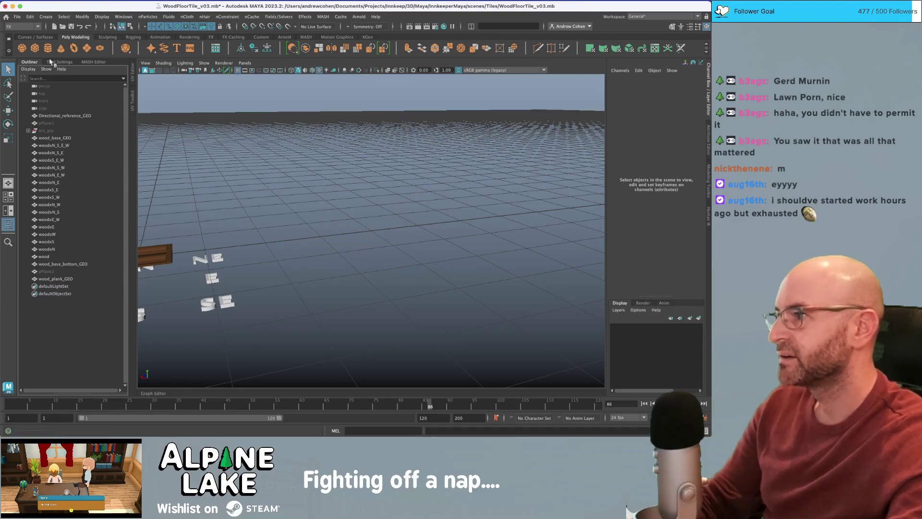
- Create a polygon cube and move it beside the wood floor tile to Translate X -5
click(35, 48)
scroll(236, 195, down, 5)
scroll(236, 195, up, 5)
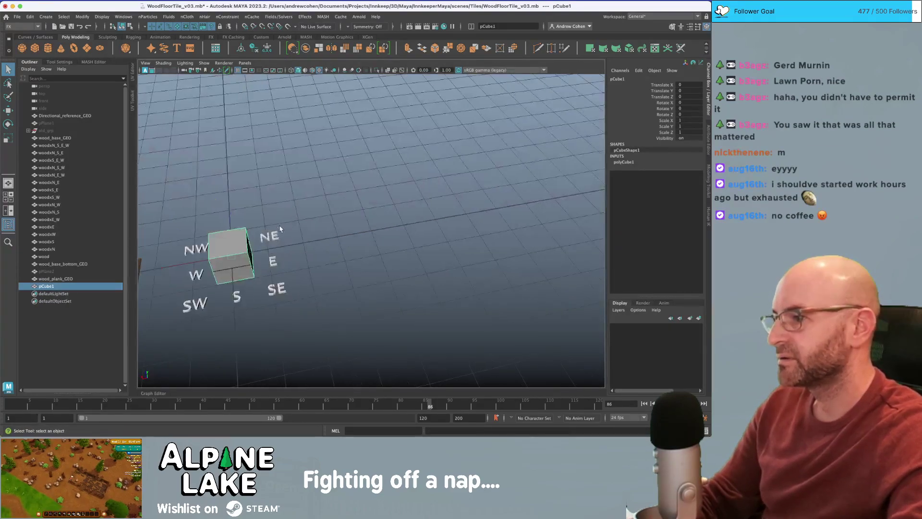
key(w)
drag(217, 263, 399, 224)
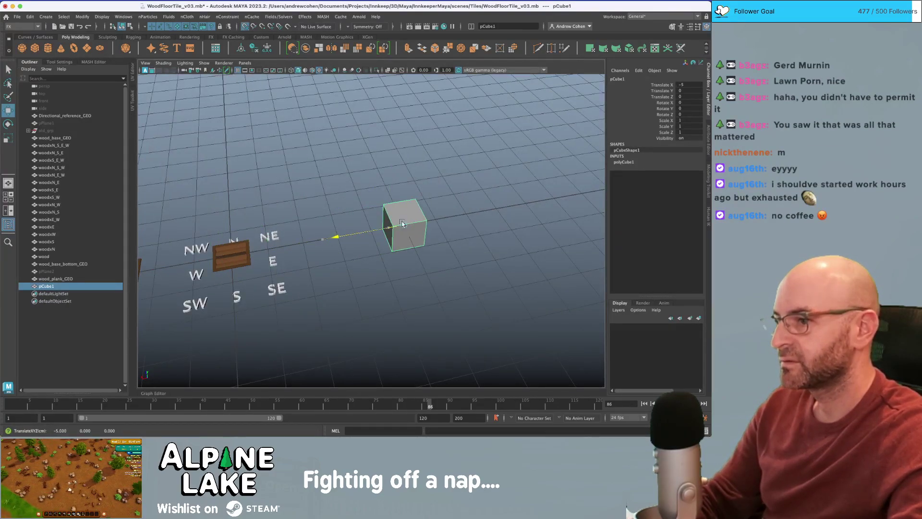
- Flatten the cube into a slab with Scale X and Z 4 and Scale Y 0.03, and delete its history
drag(692, 120, 689, 131)
text(4)
key(Return)
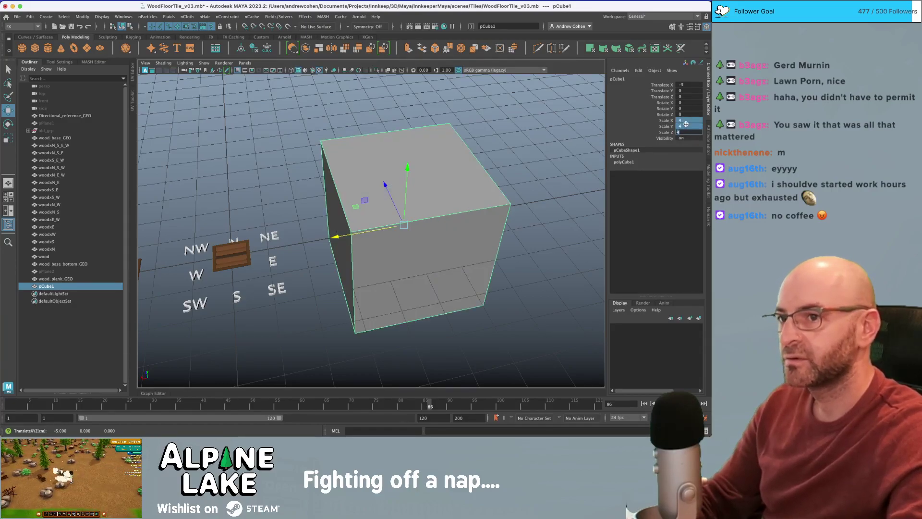
click(687, 124)
text(.0)
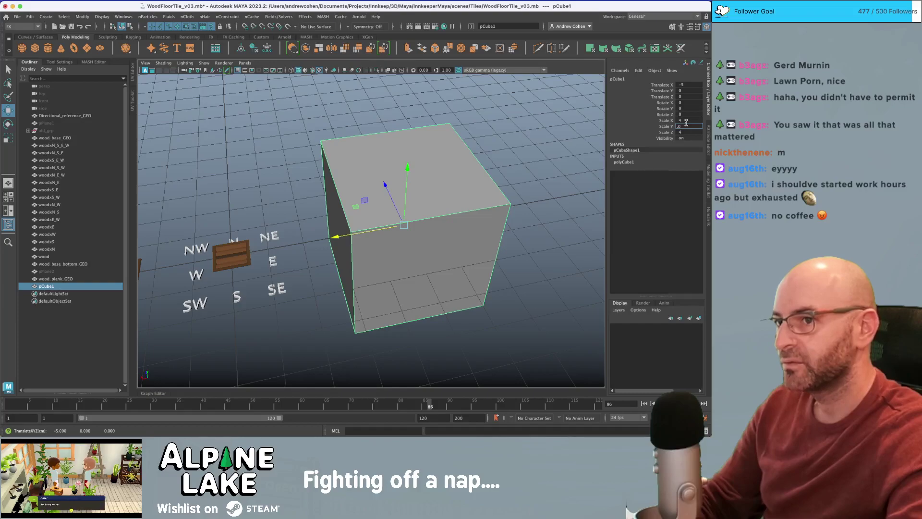
text(1)
key(Return)
alt+drag(457, 216, 563, 167)
key(q)
key(alt+shift+d)
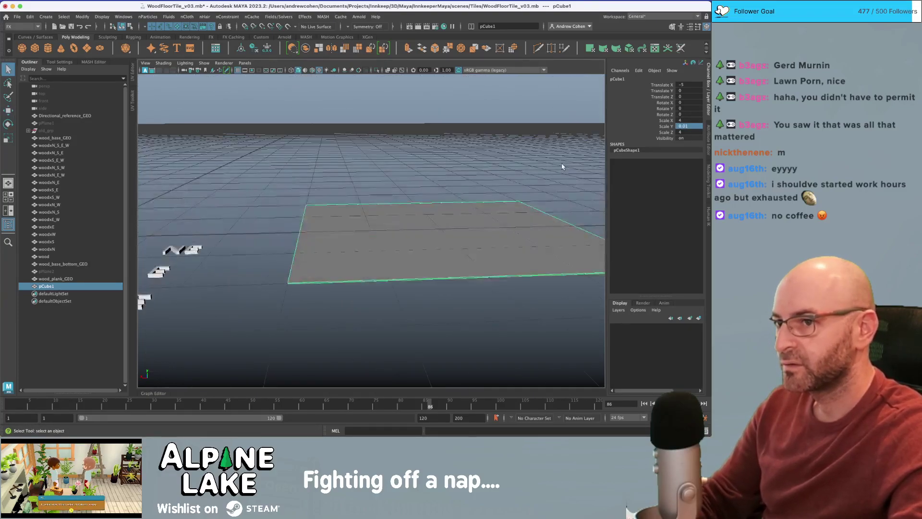
text(0.03)
key(Return)
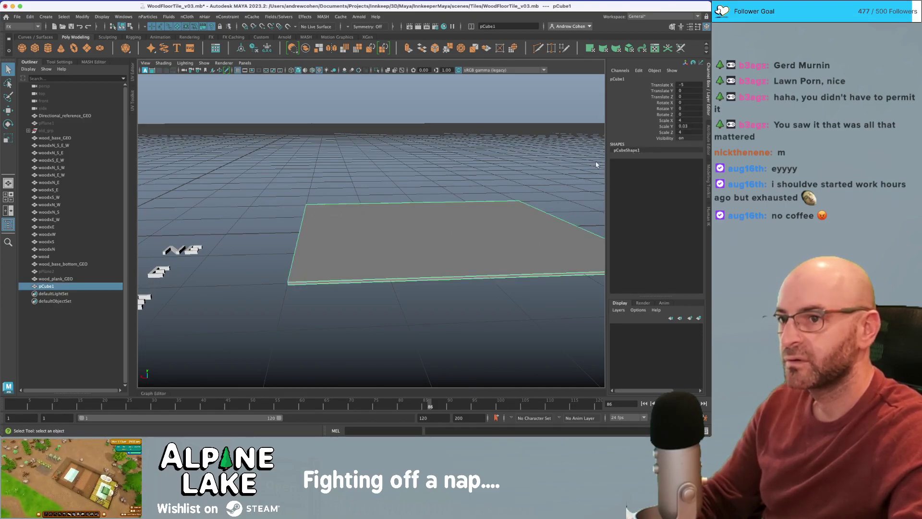
- Move the slab's pivot down to its underside
key(w)
alt+drag(533, 161, 459, 220)
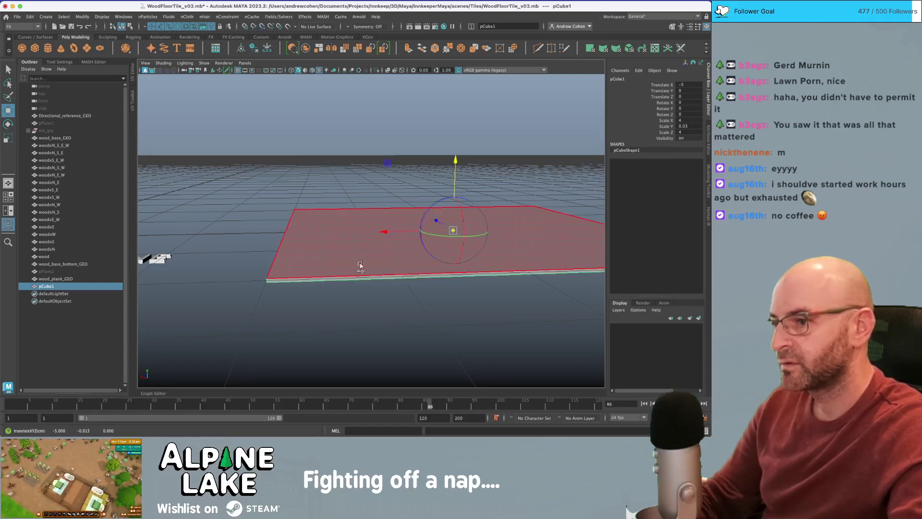
key(g)
click(455, 230)
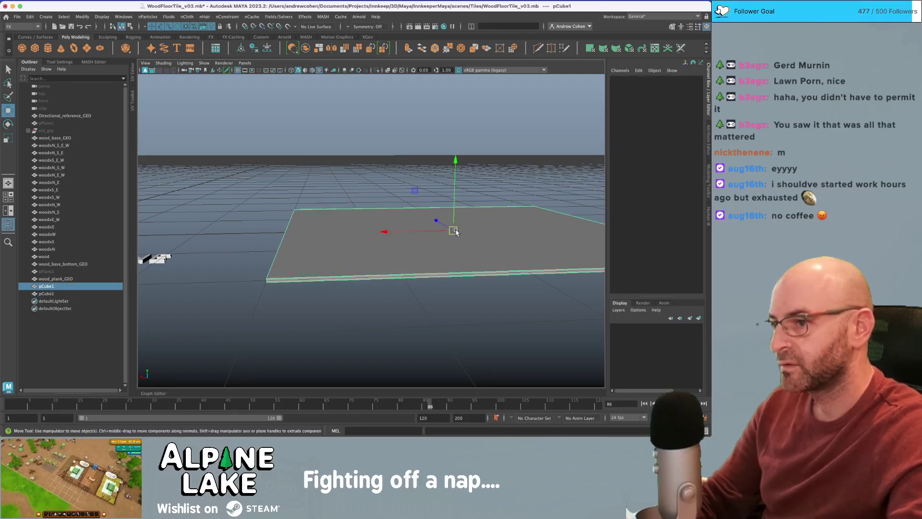
key(g)
key(g)
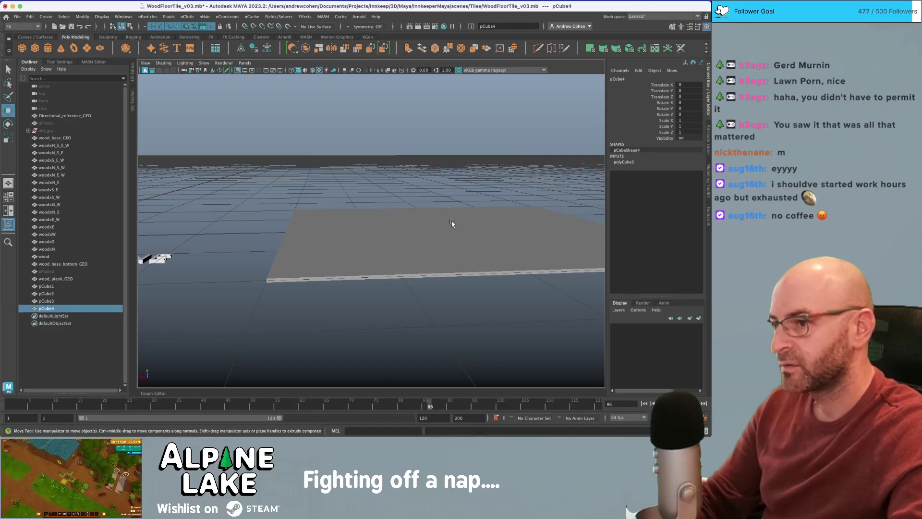
click(452, 221)
click(47, 294)
shift+click(46, 308)
key(Delete)
click(363, 244)
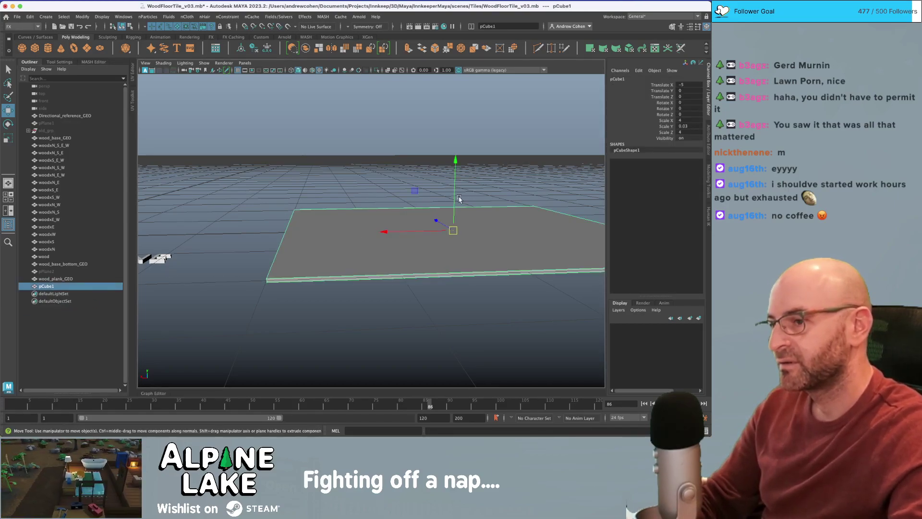
- Raise the slab to Translate Y 0.015, freeze its transformations and keep it placed at Translate X -5
drag(455, 204, 455, 203)
key(q)
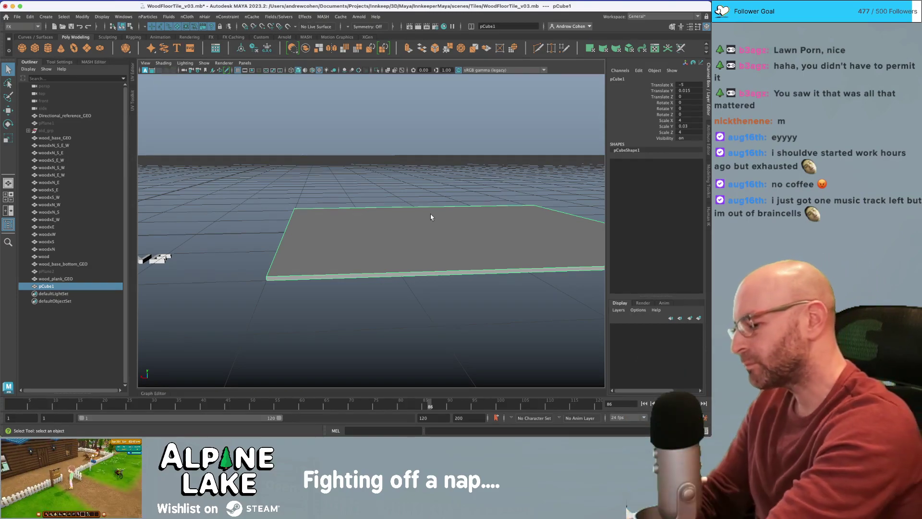
alt+right_drag(438, 226, 412, 235)
key(w)
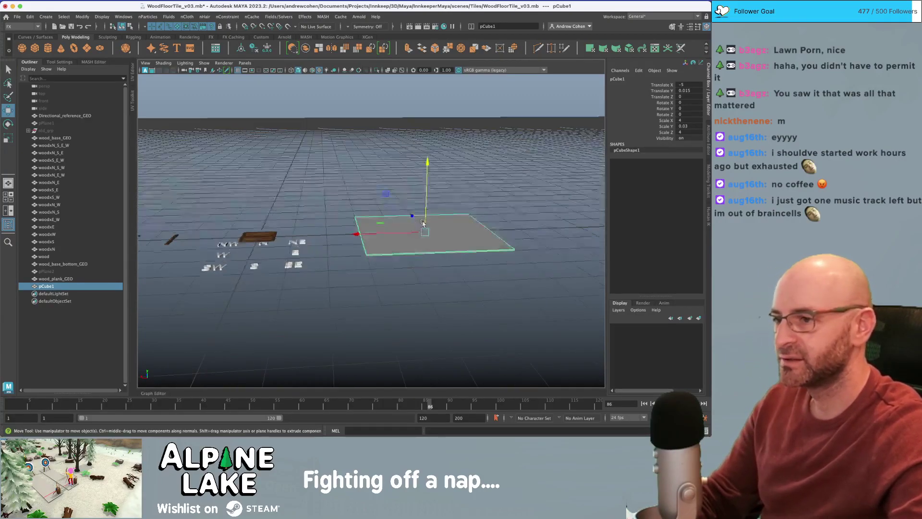
drag(425, 231, 373, 238)
key(g)
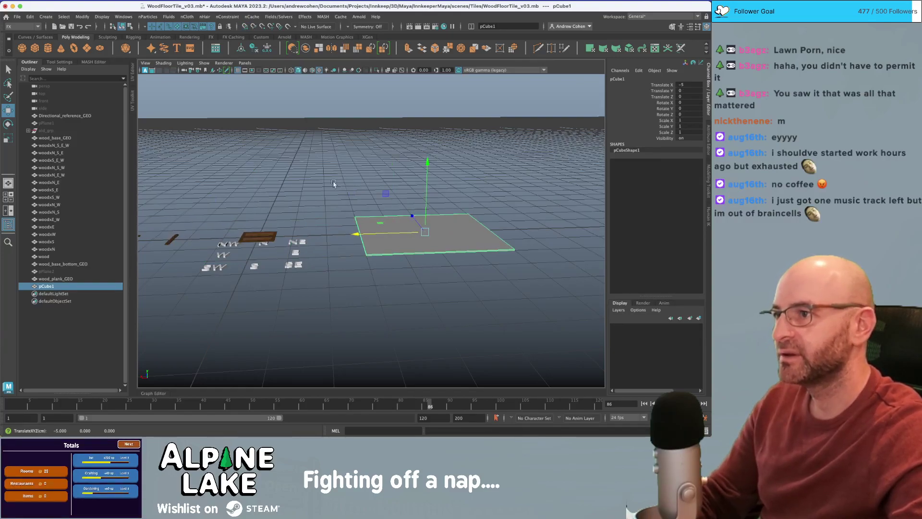
- Apply a solid shatter with 20 shards and edge jagginess 0.0786 to the slab
alt+right_drag(335, 183, 394, 174)
alt+drag(395, 174, 406, 223)
alt+right_drag(405, 223, 439, 218)
alt+middle_drag(438, 217, 421, 201)
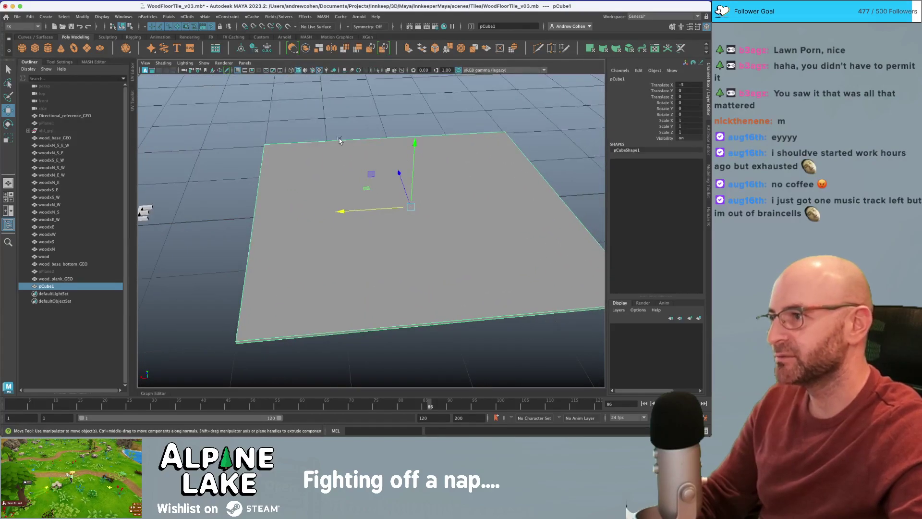
click(306, 17)
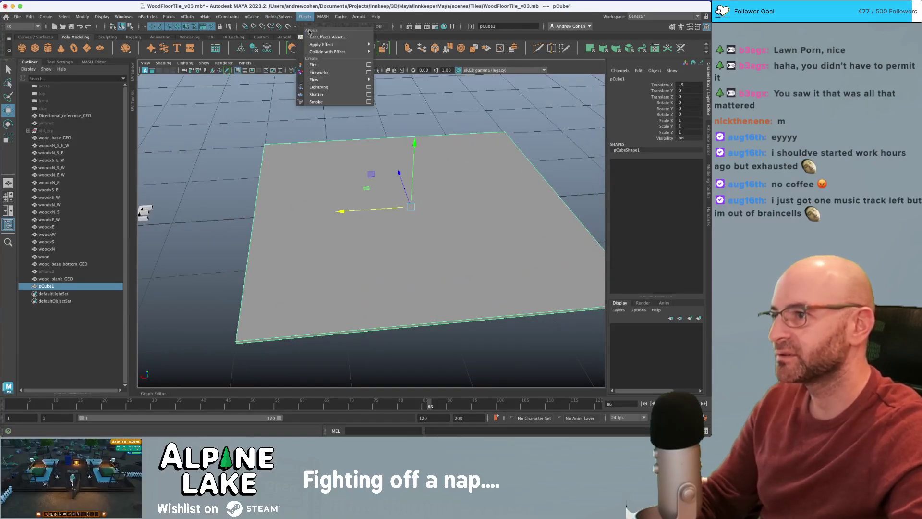
click(368, 94)
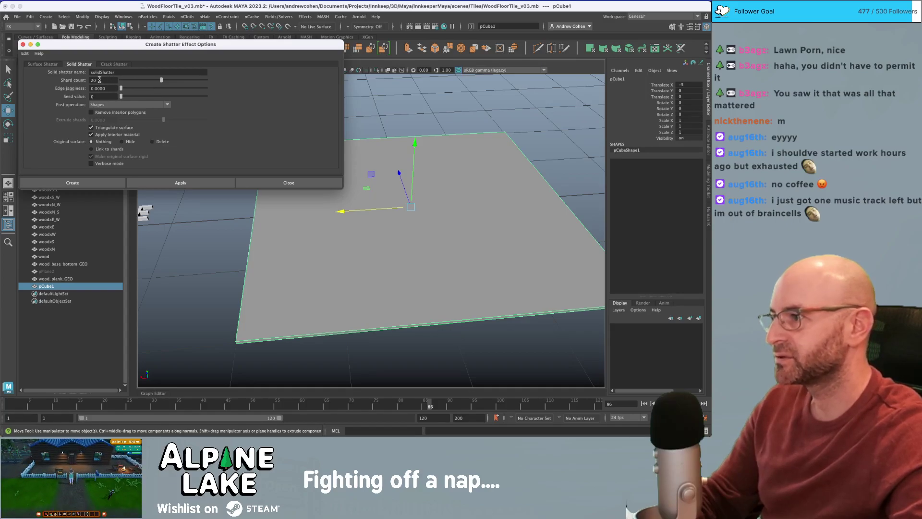
double_click(100, 80)
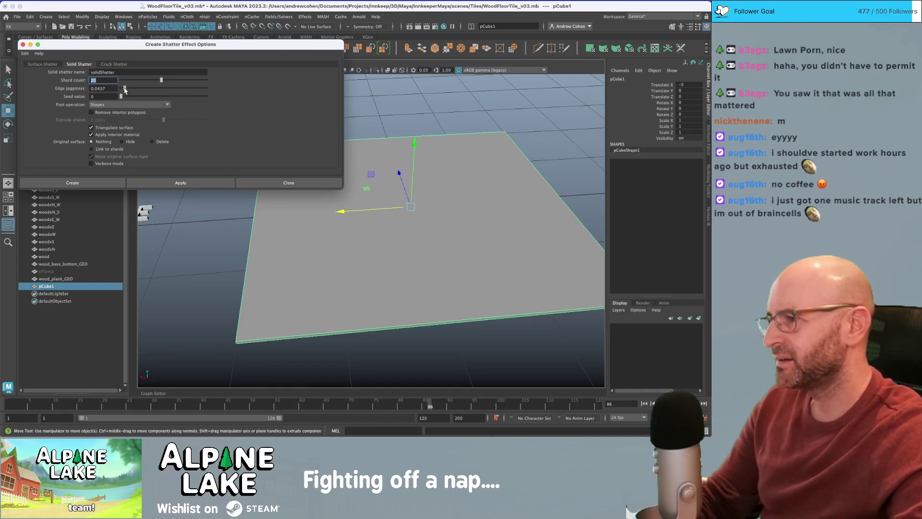
click(176, 184)
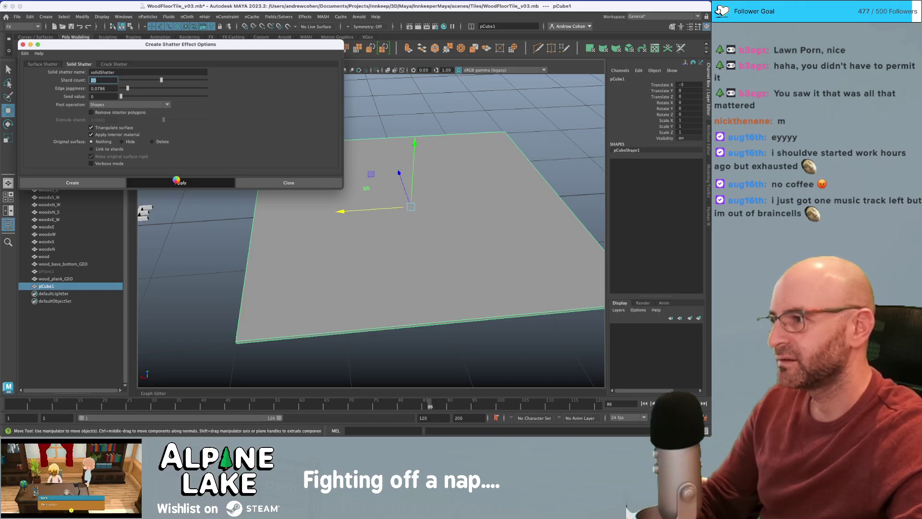
- Examine the individual shards across the slab in object mode to judge the jagged break pattern
key(q)
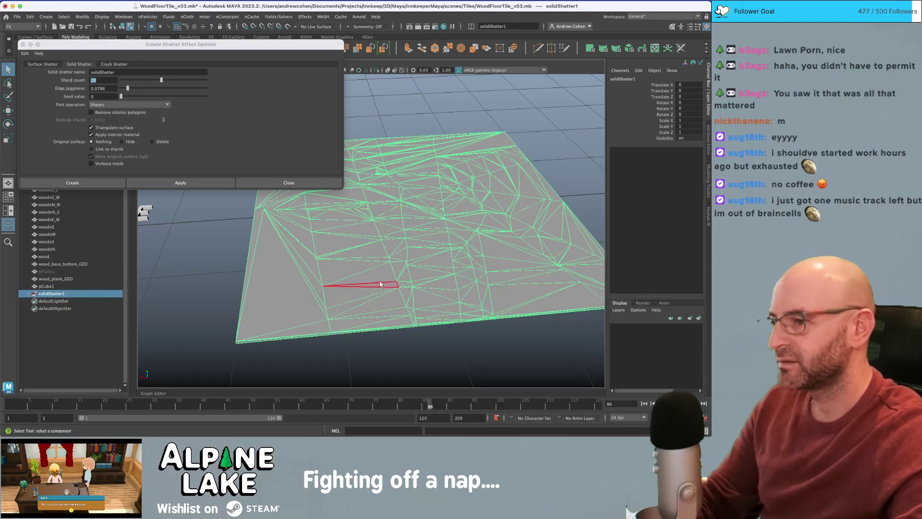
click(376, 275)
right_drag(405, 182, 437, 172)
click(449, 216)
click(445, 182)
click(446, 150)
click(383, 167)
click(365, 218)
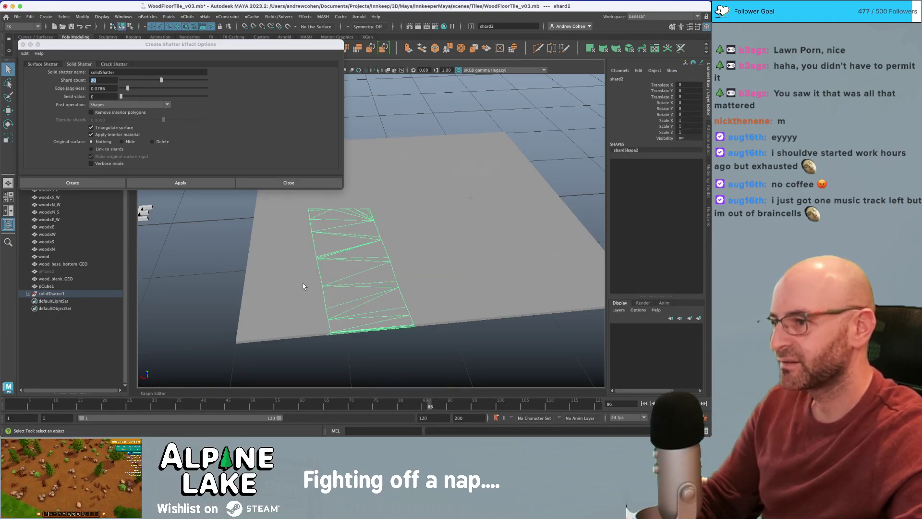
click(303, 286)
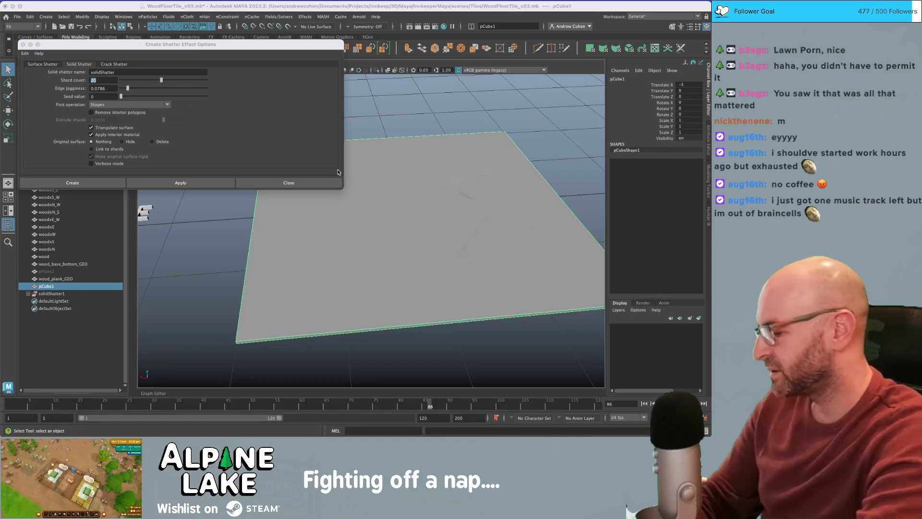
- Launch Blender to work on the slab there
key(super+space)
text(blender.app)
key(Return)
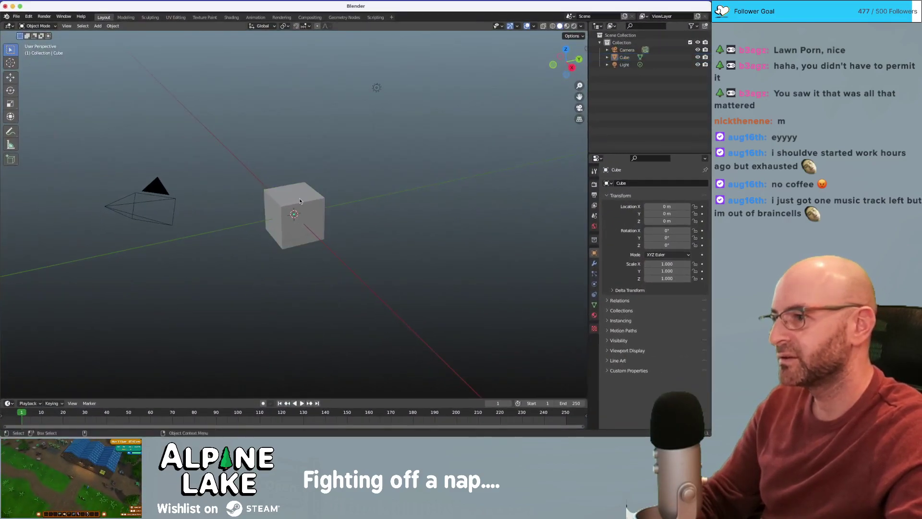
- Scale the default cube into a thin slab with Scale X 10, Y 10 and Z 0.1
click(299, 201)
click(682, 264)
text(10)
key(Tab)
key(Tab)
text(10)
key(shift+Tab)
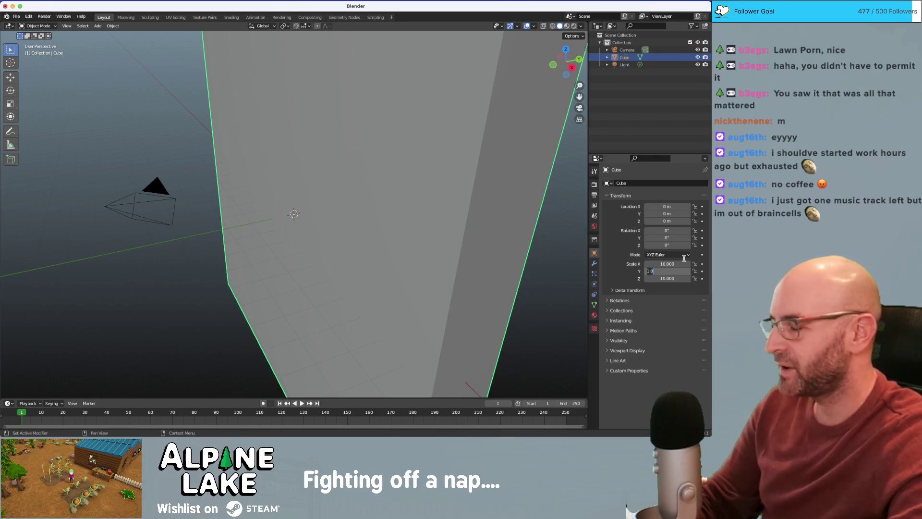
key(Tab)
key(BackSpace)
text(.)
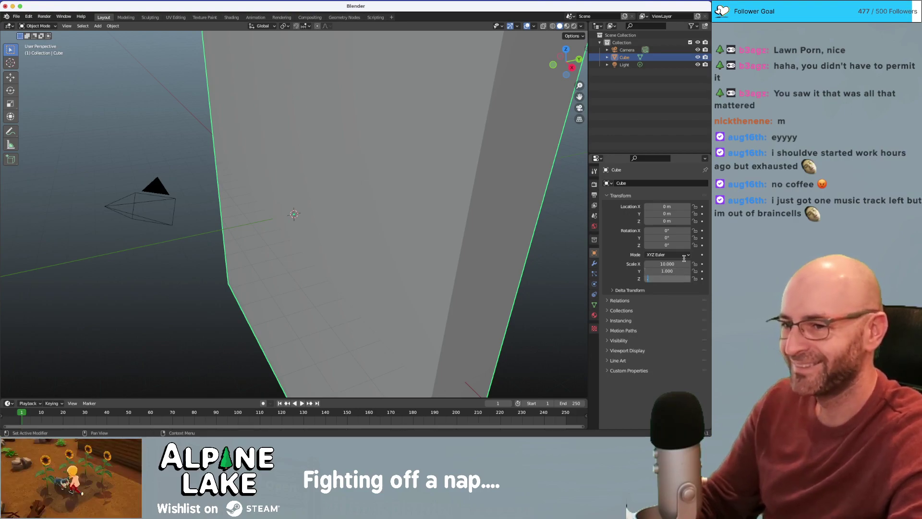
text(1)
key(shift+Tab)
text(10)
key(Return)
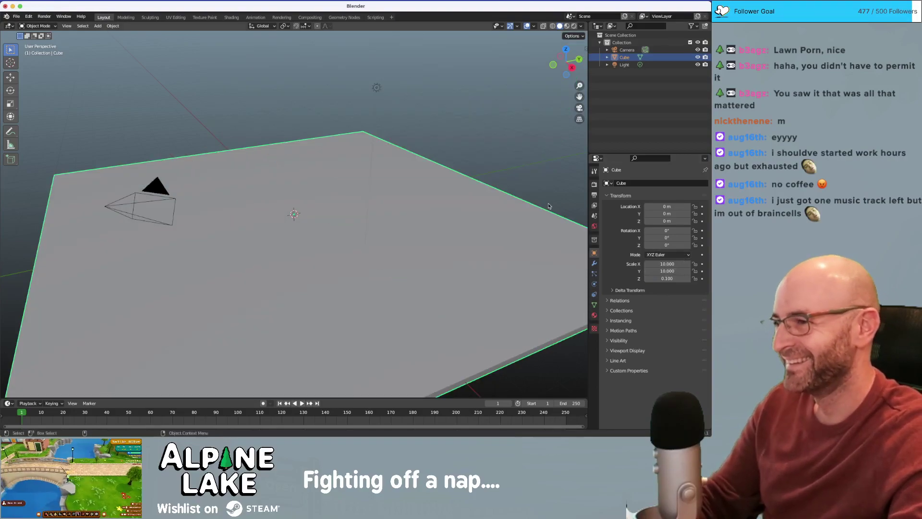
click(476, 156)
click(475, 197)
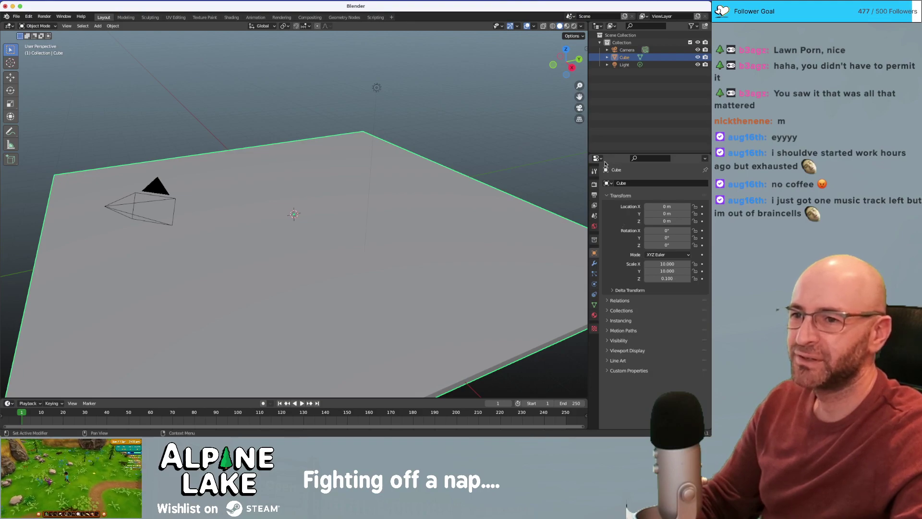
key(Tab)
key(Tab)
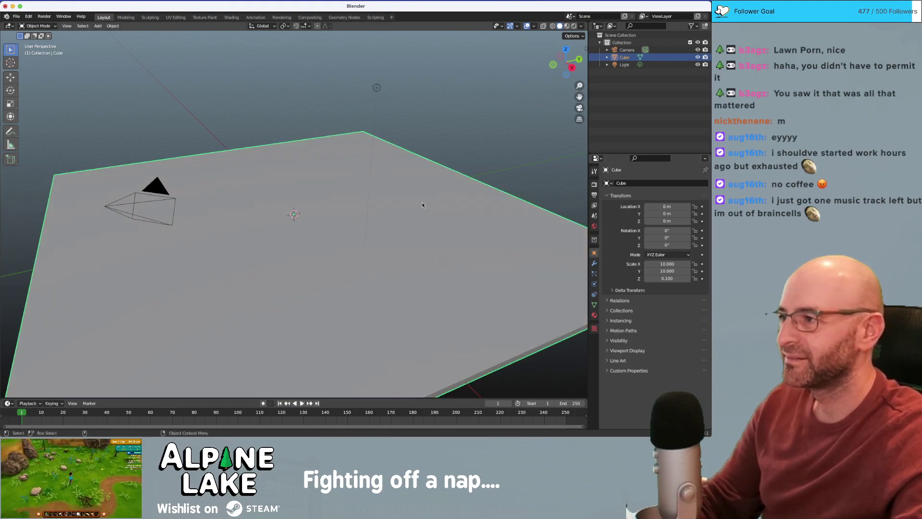
right_click(414, 179)
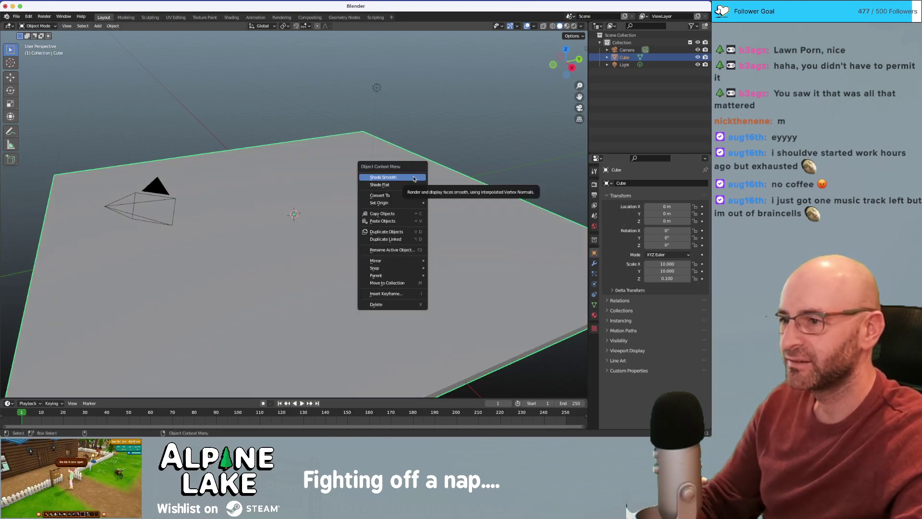
click(377, 88)
click(359, 165)
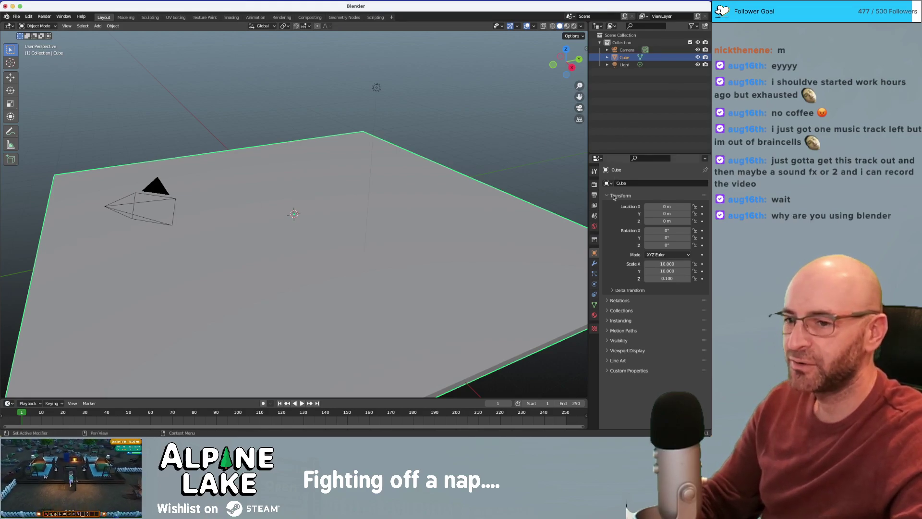
click(595, 263)
click(624, 183)
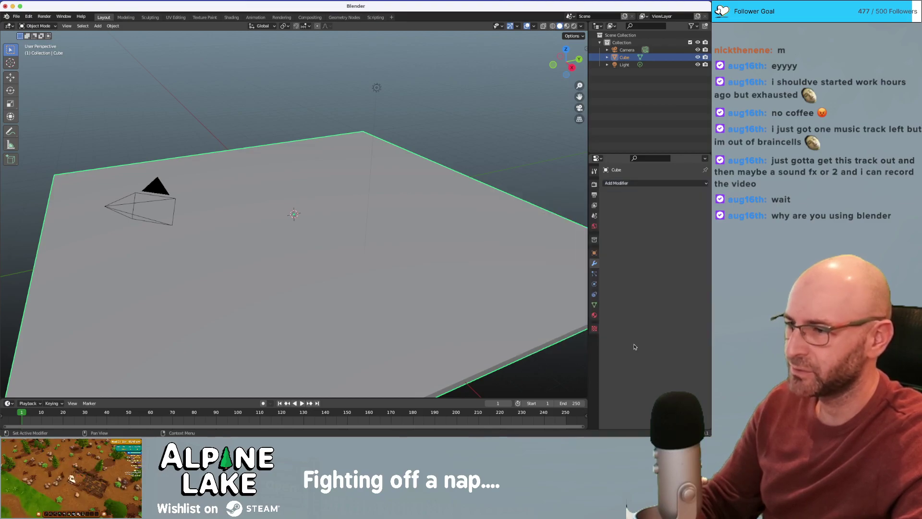
- Switch to the Modeling workspace and try to subdivide the slab's mesh
click(126, 17)
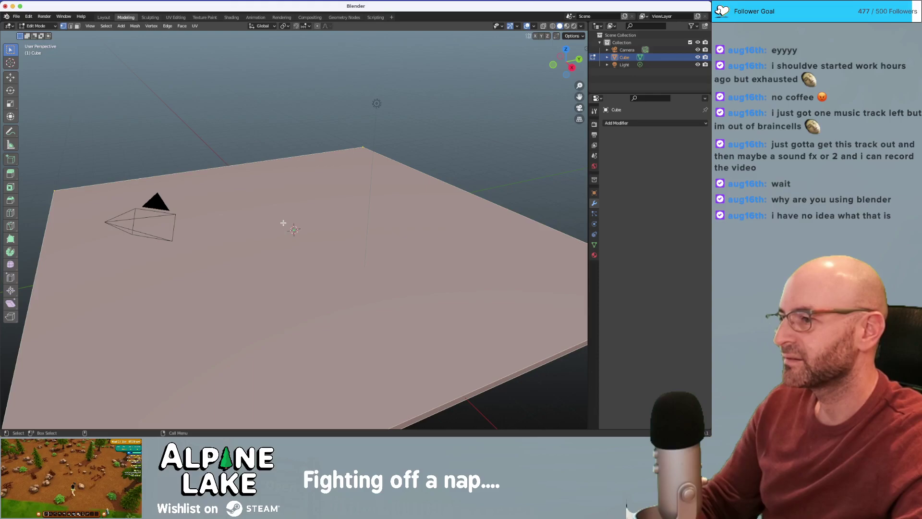
click(331, 199)
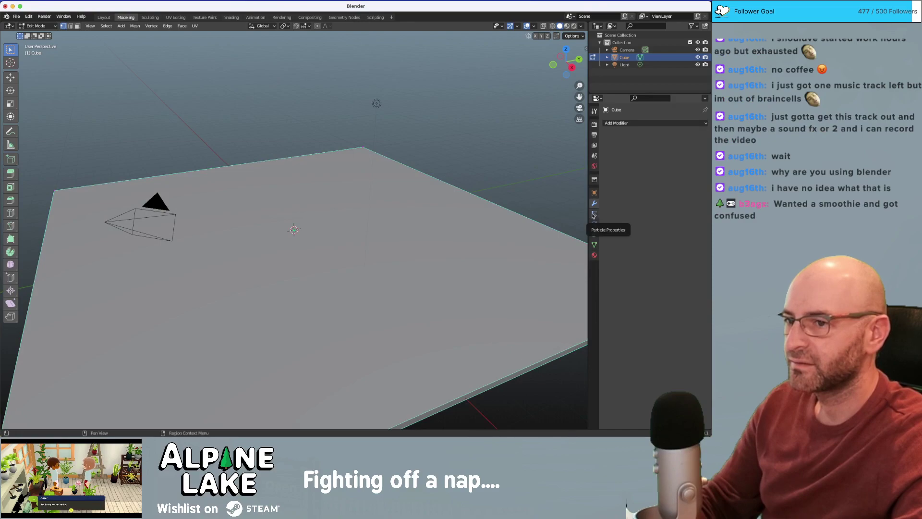
right_click(276, 215)
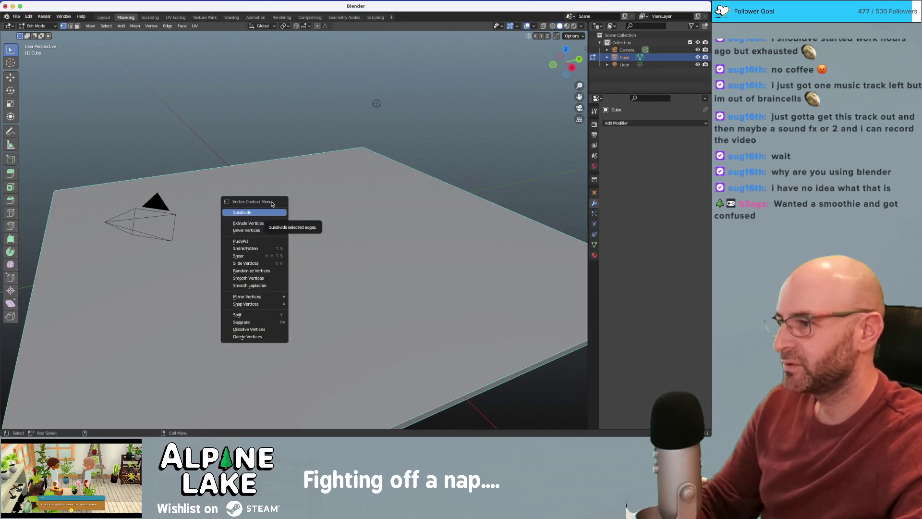
click(255, 213)
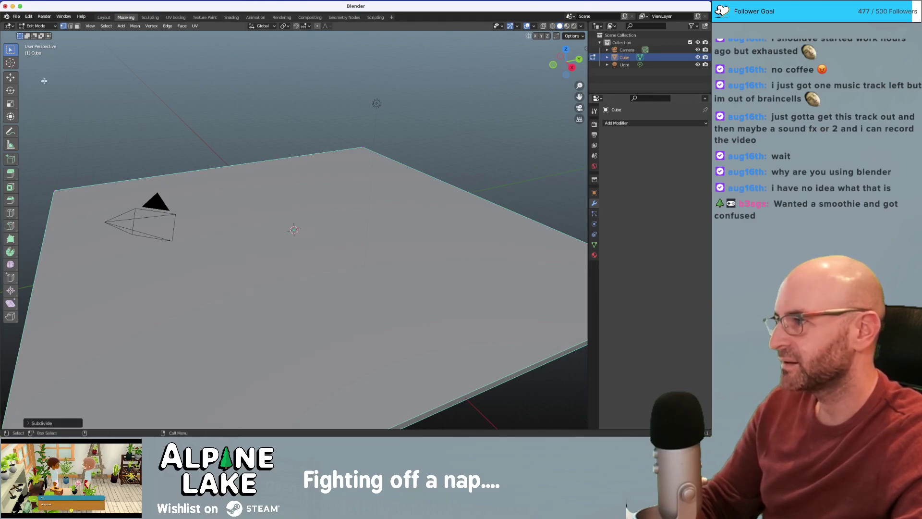
click(5, 82)
right_click(241, 177)
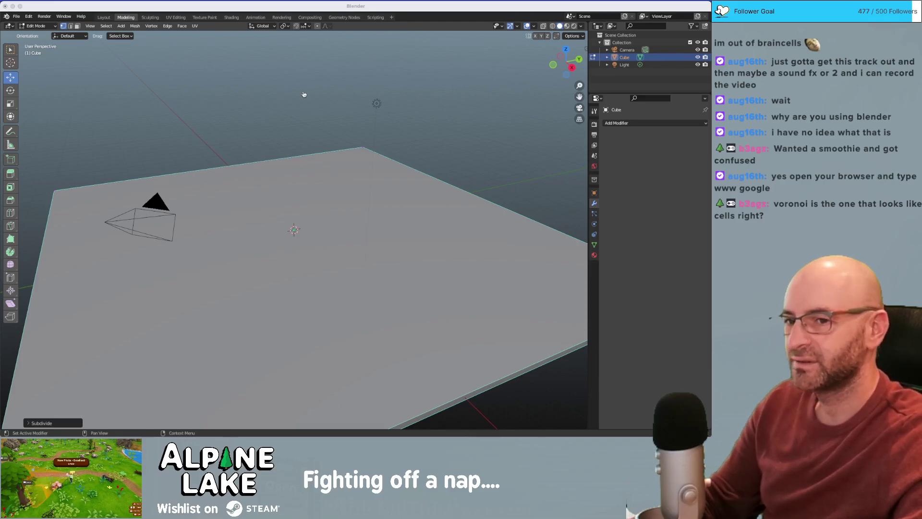
- Switch back to Maya, dismiss the shatter effect options and delete the solidShatter1 group of shards
key(super+Tab)
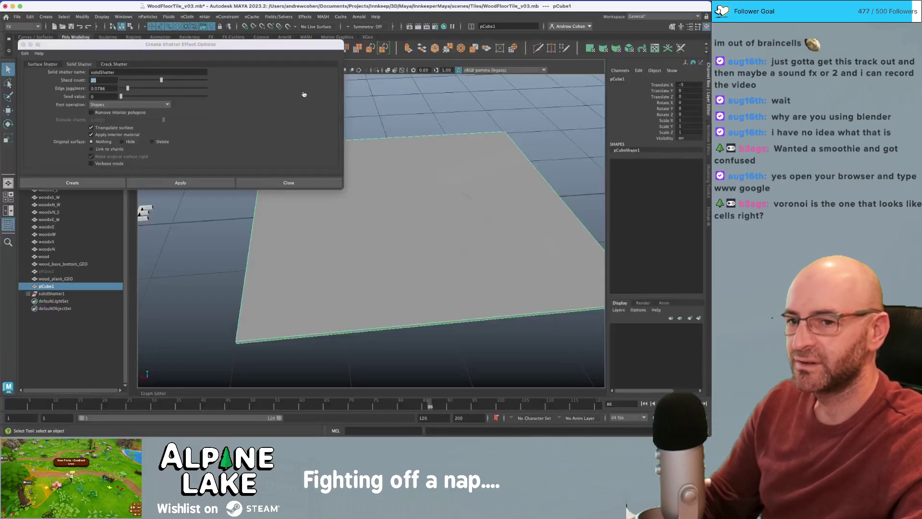
click(278, 184)
click(322, 174)
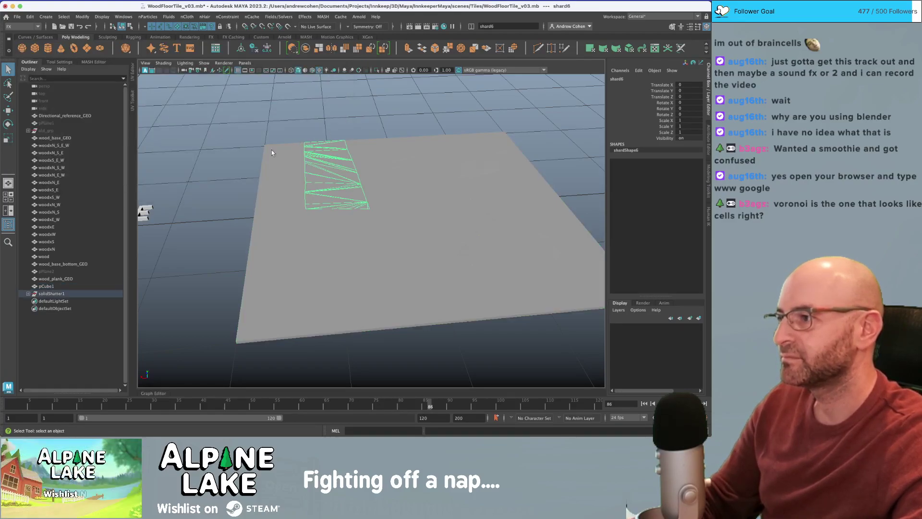
click(52, 293)
key(Delete)
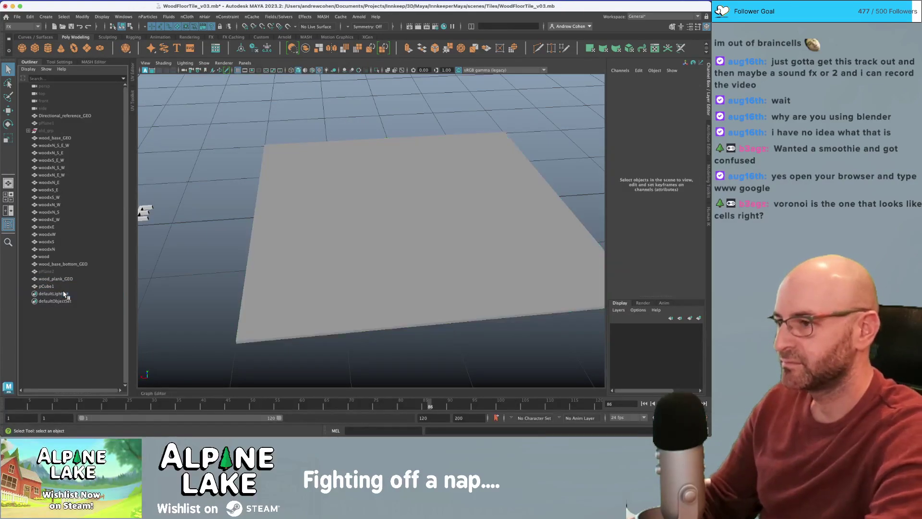
- Try smoothing the flat slab with 4 divisions
click(277, 256)
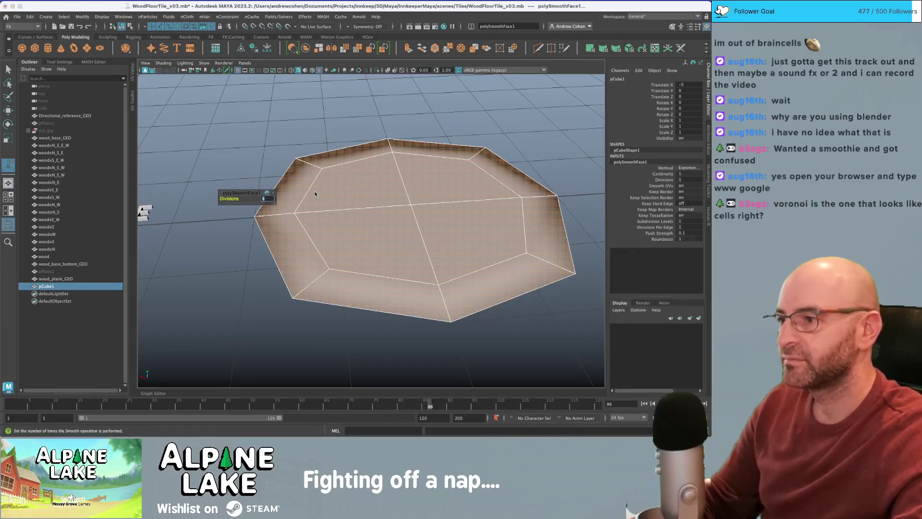
text(4)
key(Return)
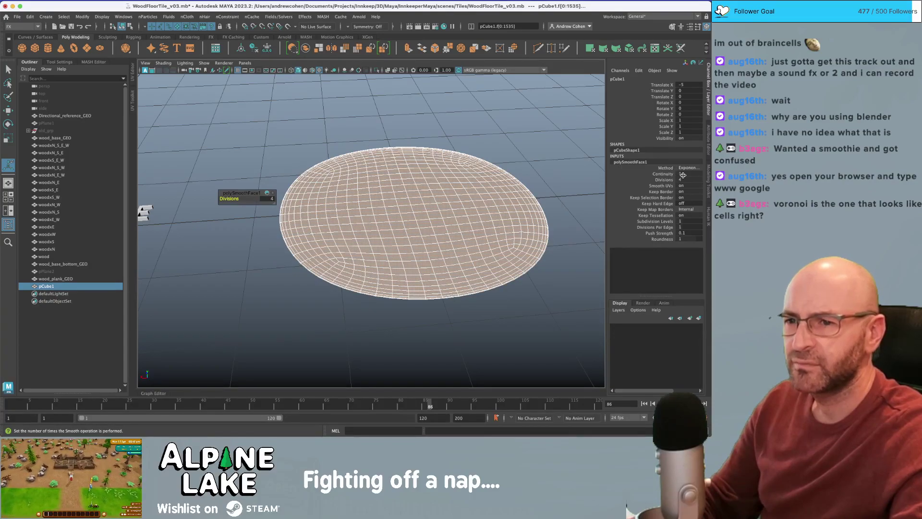
- Try other continuity, roundness, subdivision level and method settings on the slab's smoothing
click(668, 175)
middle_drag(474, 146, 443, 144)
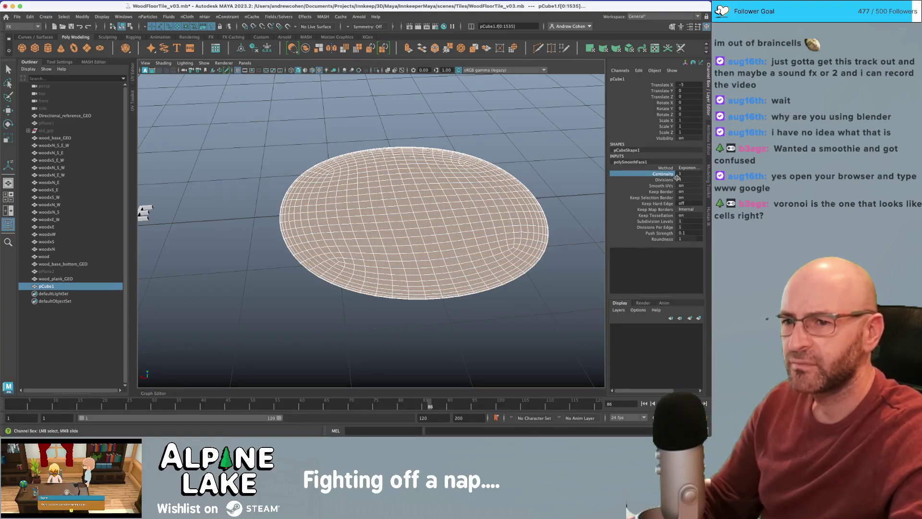
click(663, 239)
middle_drag(519, 179, 500, 178)
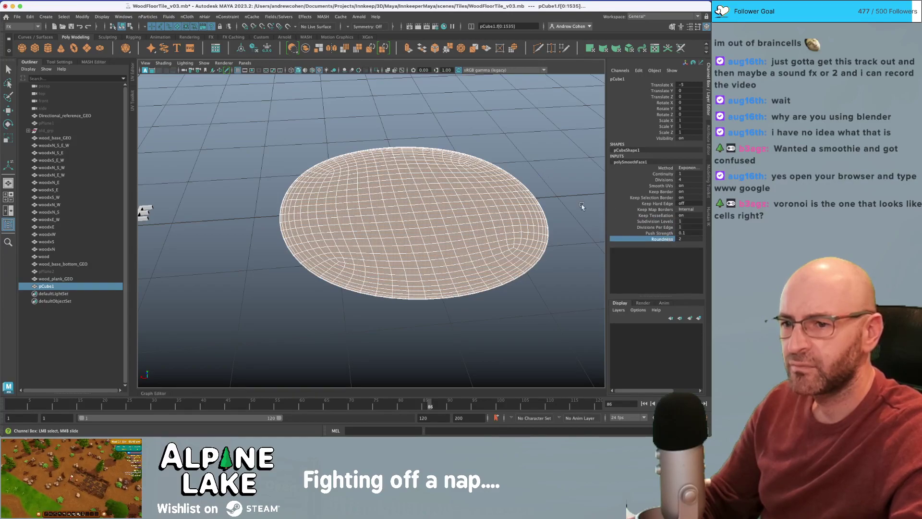
click(668, 222)
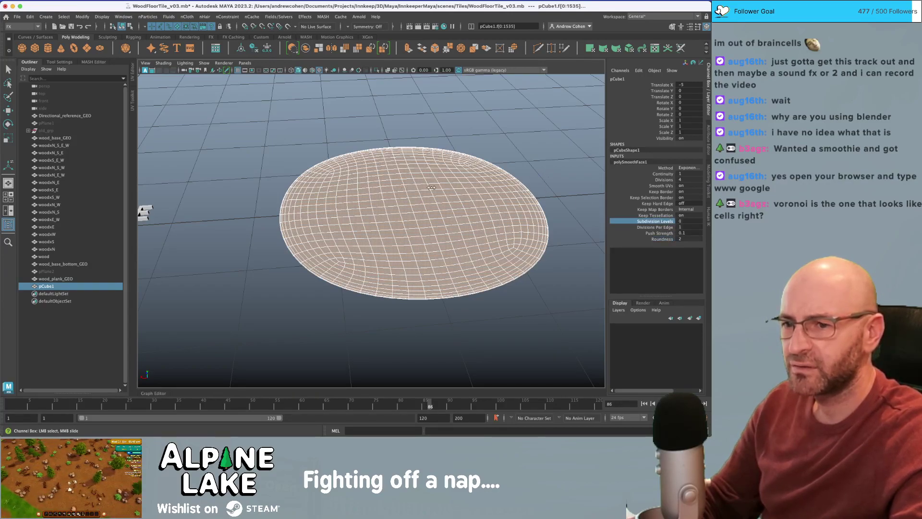
click(681, 168)
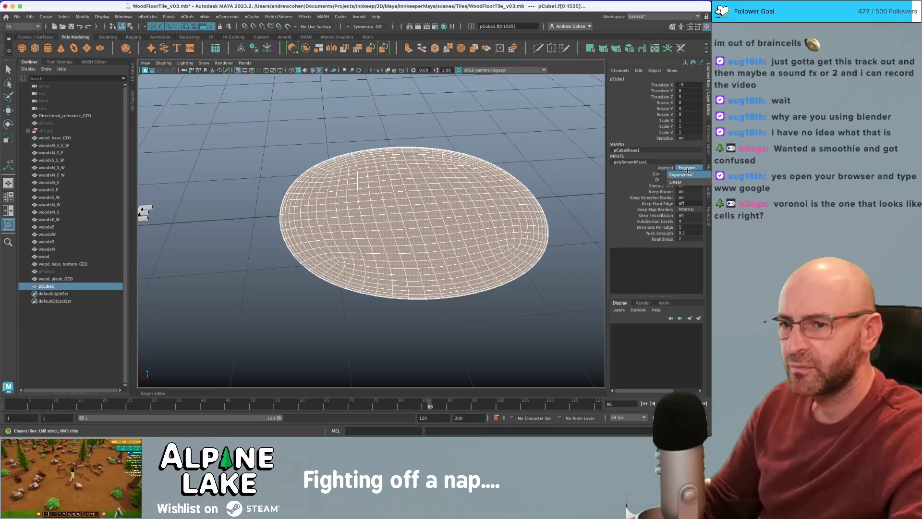
click(687, 178)
- Delete the smoothed slab pCube1 from the scene
click(502, 140)
click(498, 172)
key(Delete)
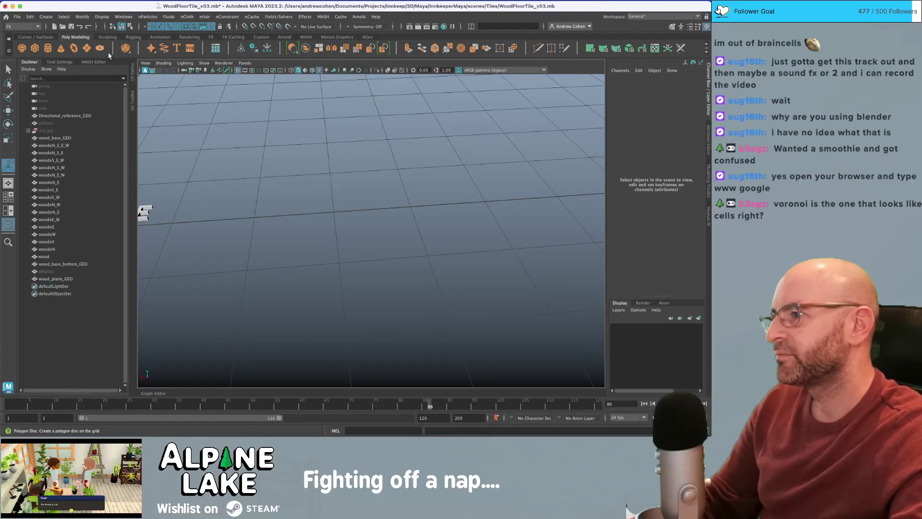
- Create a polygon plane at the origin with width 3 and height 3
click(87, 48)
alt+right_drag(354, 192, 239, 203)
alt+middle_drag(238, 204, 385, 160)
alt+right_drag(384, 160, 287, 198)
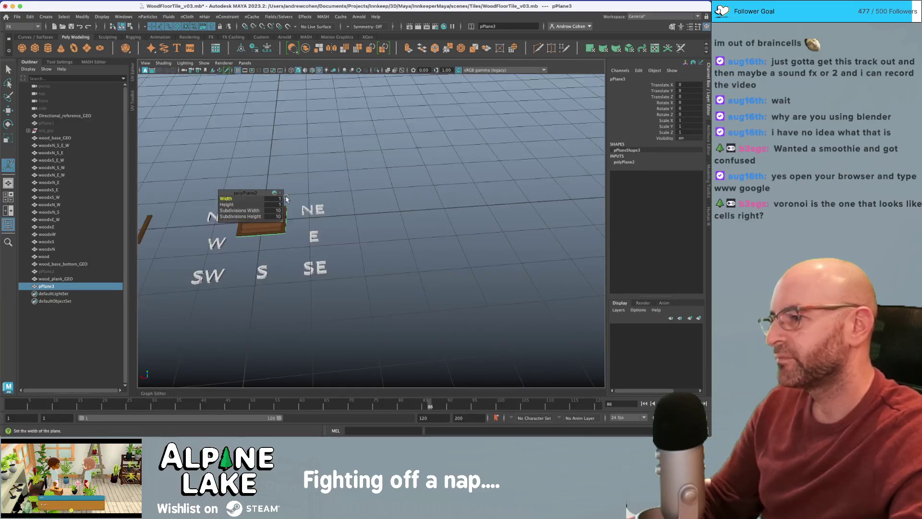
click(278, 199)
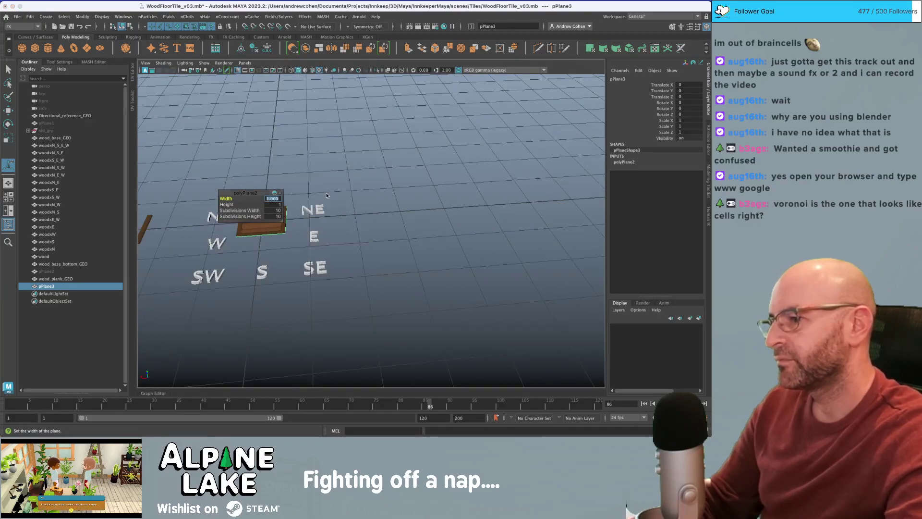
text(3)
key(Tab)
text(3)
key(Tab)
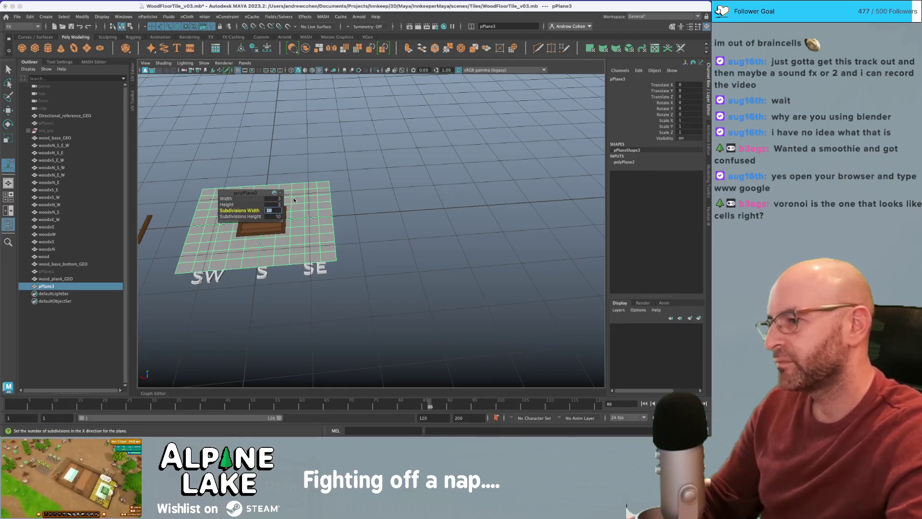
- Set the plane's width and height subdivisions to 20 each
text(20)
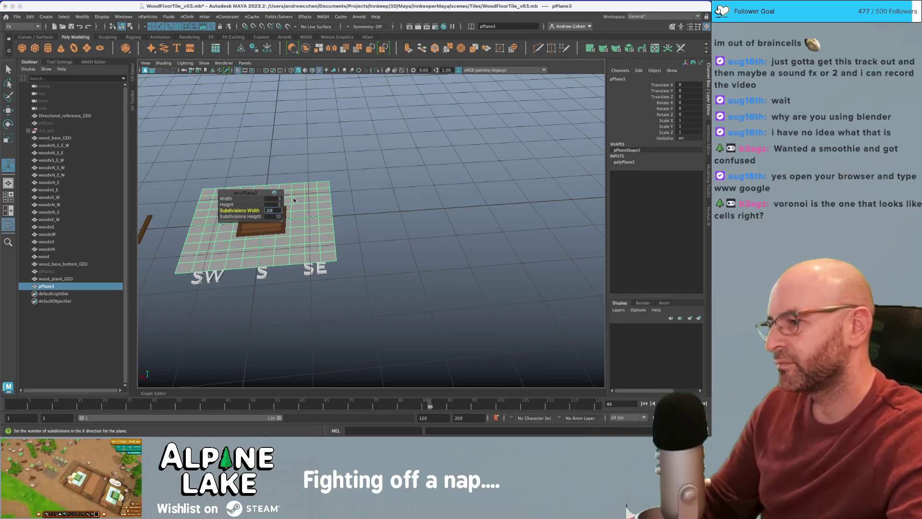
key(Tab)
text(20)
key(Return)
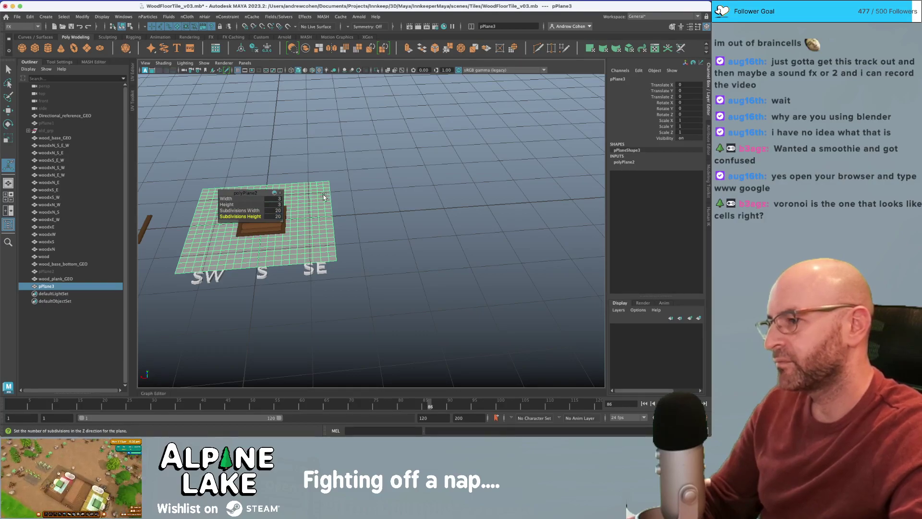
- Move the plane along X to -4, clear of the compass direction letters, and frame it
click(323, 197)
click(322, 196)
key(w)
drag(231, 221, 444, 214)
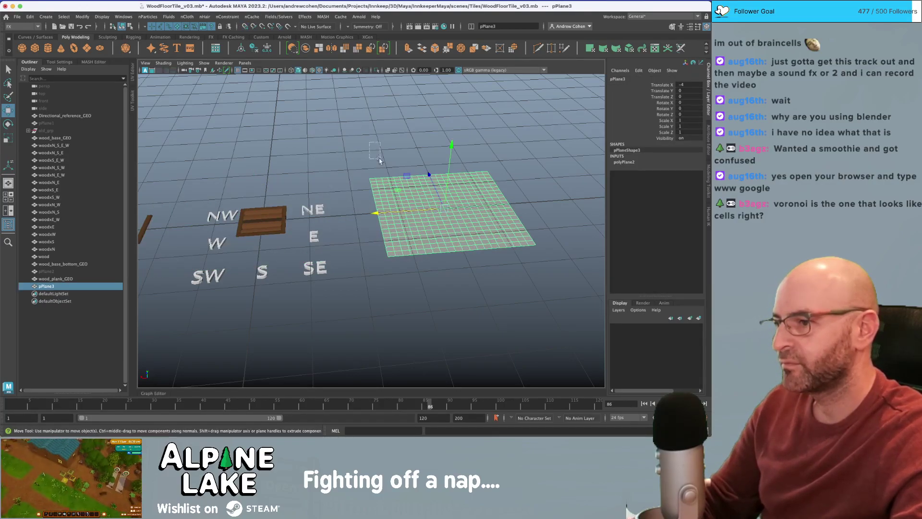
key(f)
alt+right_drag(429, 195, 402, 190)
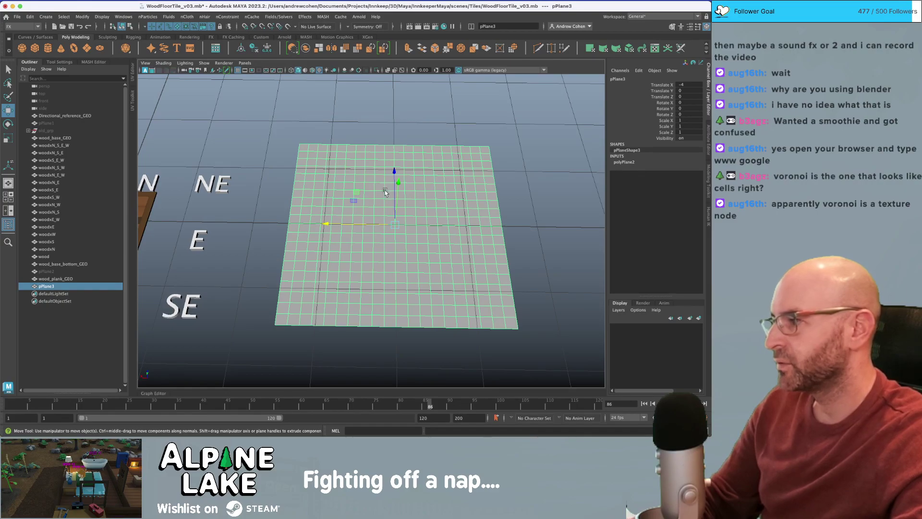
- Set the plane's width and height to 1 so it matches a single tile
click(391, 124)
click(386, 159)
mouse_move(353, 194)
alt+mouse_down()
mouse_move(377, 198)
mouse_move(349, 201)
alt+mouse_up()
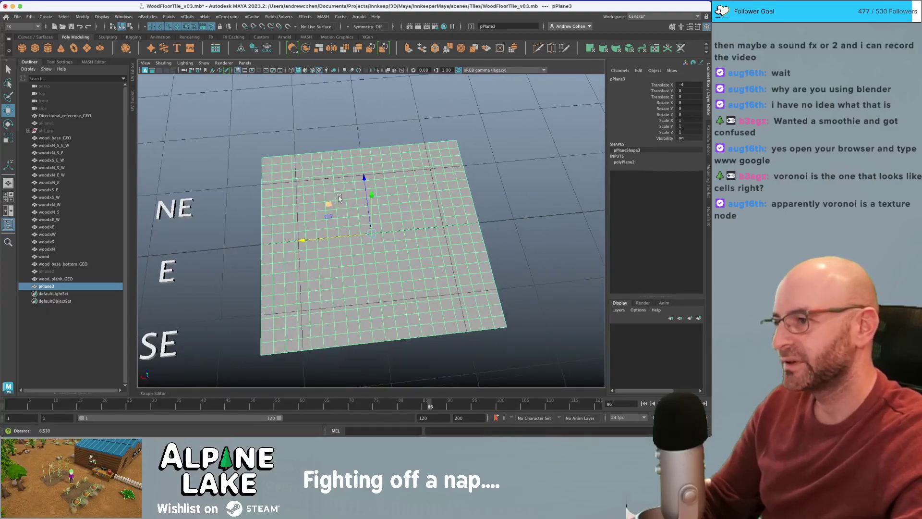
scroll(338, 198, up, 2)
scroll(327, 177, up, 2)
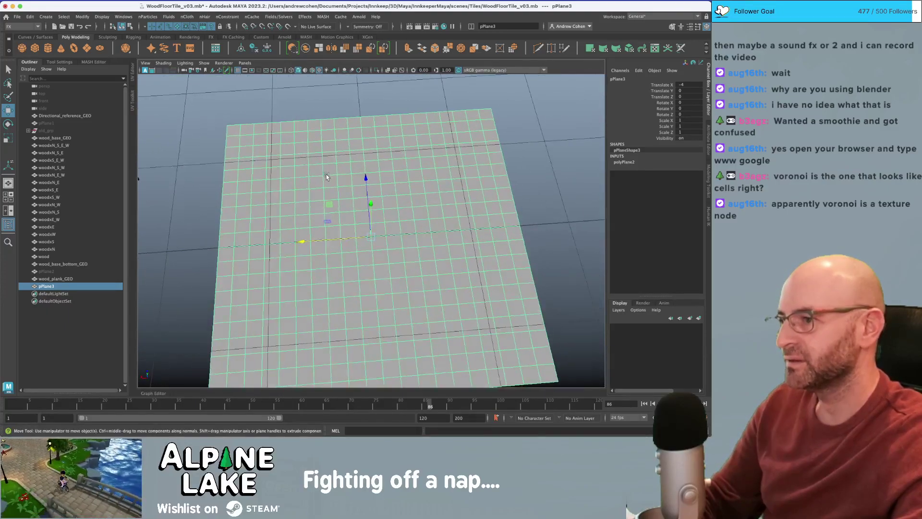
right_drag(326, 177, 600, 151)
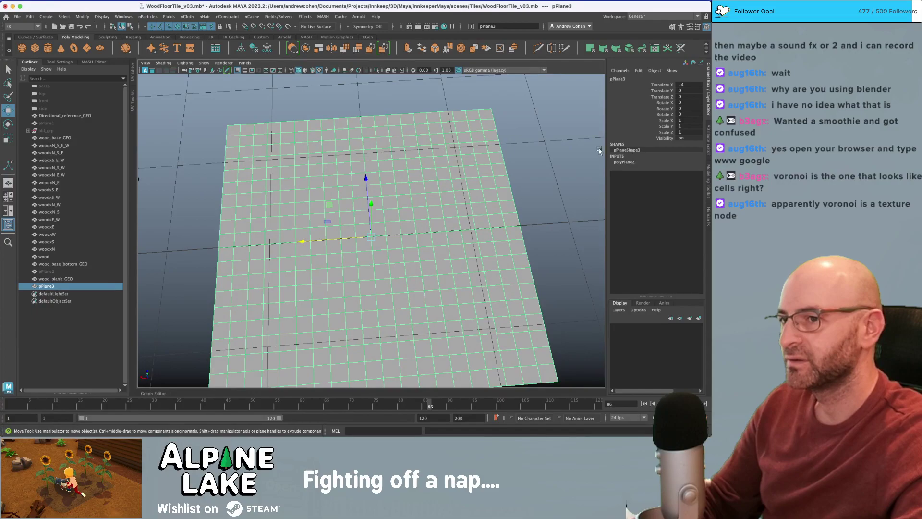
click(631, 162)
drag(684, 173, 685, 180)
text(1)
key(Return)
click(487, 177)
scroll(490, 176, up, 2)
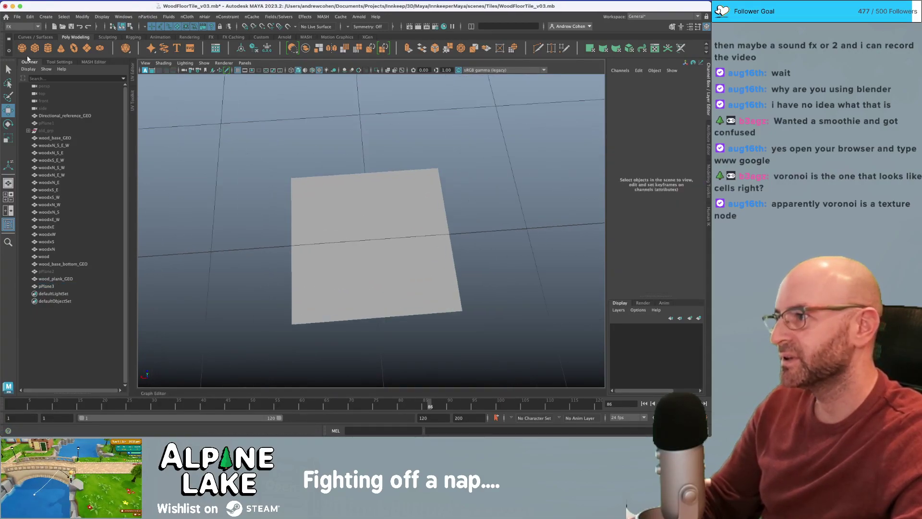
- Create a polygon cube, move it over the plane to about X -3.9 and scale it to about 0.33
click(35, 48)
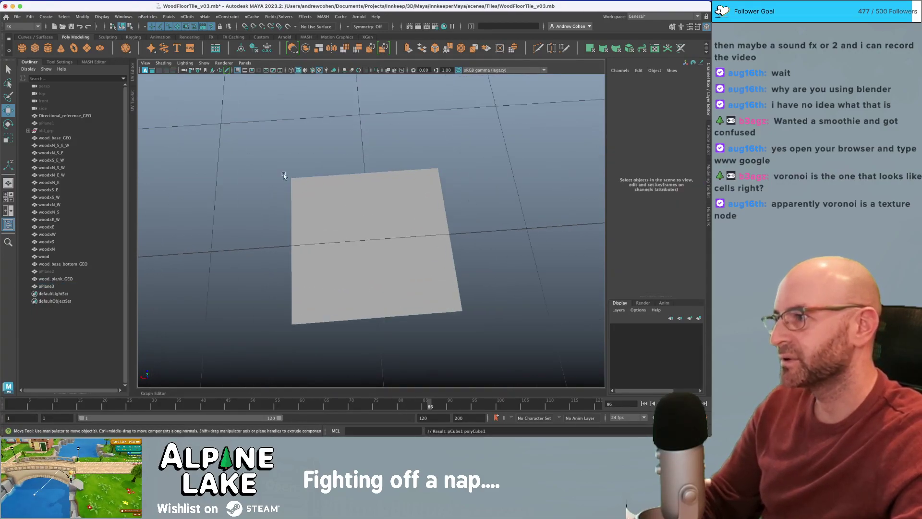
scroll(223, 222, down, 5)
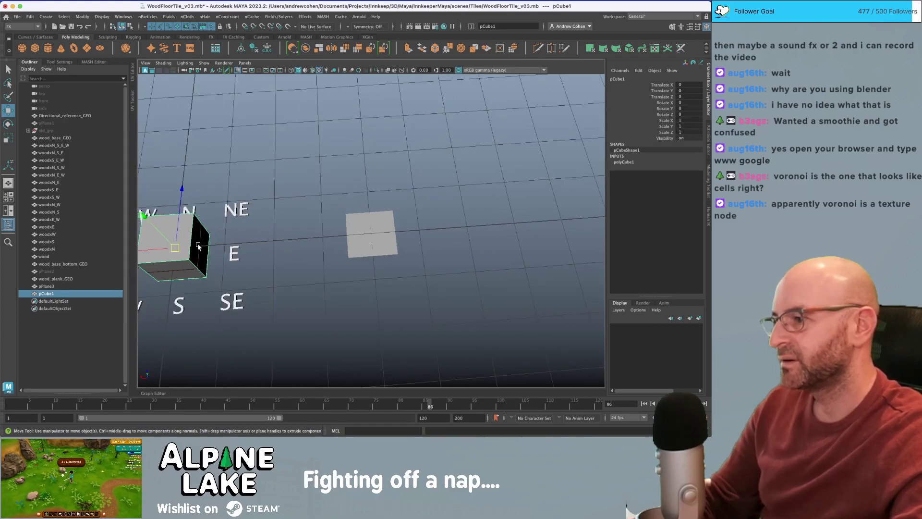
drag(156, 249, 371, 215)
key(f)
key(r)
alt+drag(371, 215, 374, 193)
- Adjust the cube's height baseline to shift the cube vertically relative to the plane
click(630, 162)
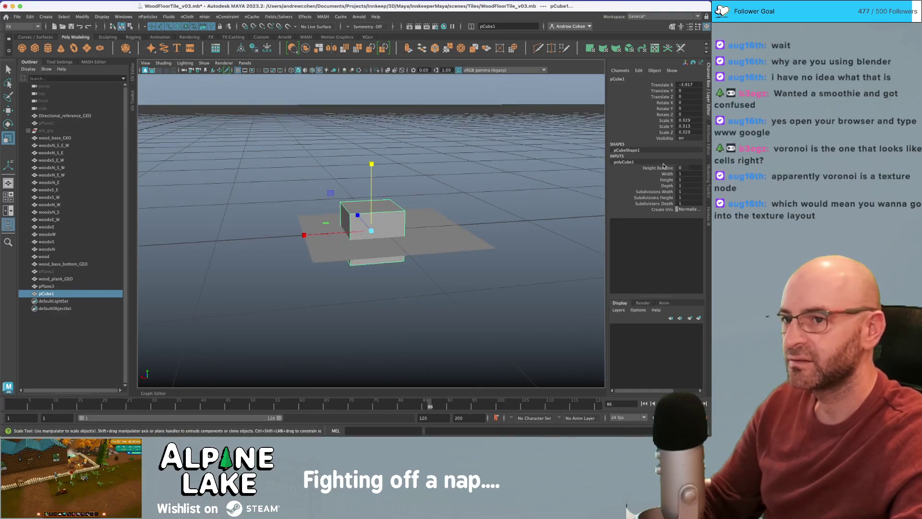
click(664, 168)
middle_drag(331, 170, 268, 170)
click(333, 198)
- Lower the cube's top vertices close to the plane to turn it into a thin stone
right_drag(367, 182, 351, 186)
alt+drag(351, 186, 425, 193)
key(w)
drag(371, 155, 371, 200)
alt+drag(372, 200, 373, 215)
alt+right_drag(372, 214, 403, 206)
- Move the two far corners of the thin stone inward to give it a tapered outline, and return to object mode
drag(424, 171, 384, 208)
drag(372, 161, 356, 164)
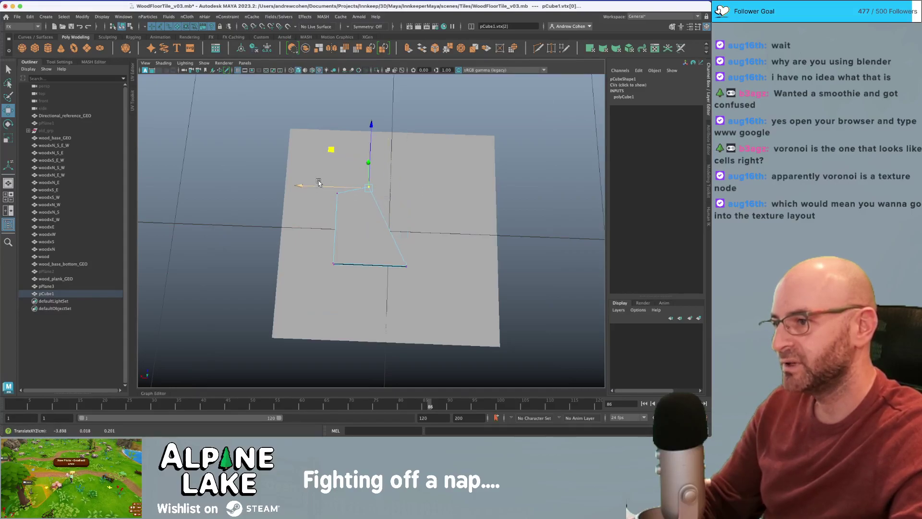
click(337, 193)
drag(299, 155, 316, 159)
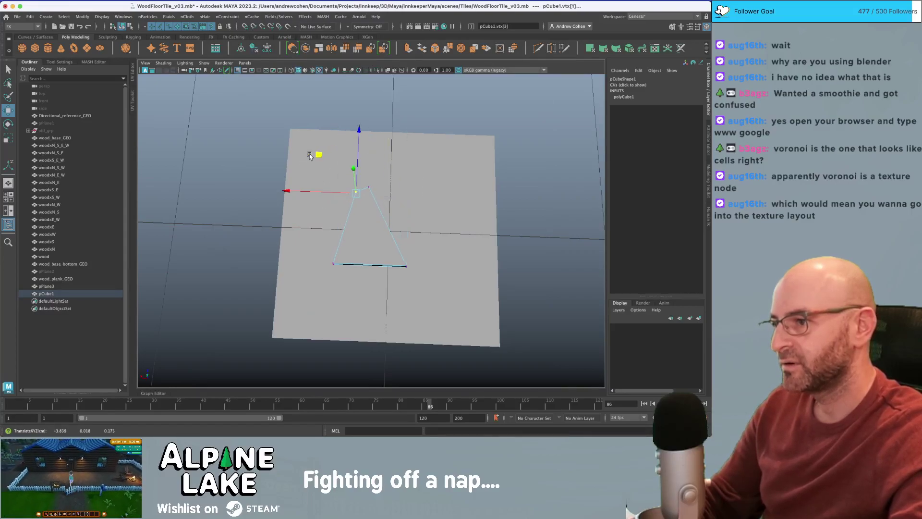
key(F8)
key(F8)
key(q)
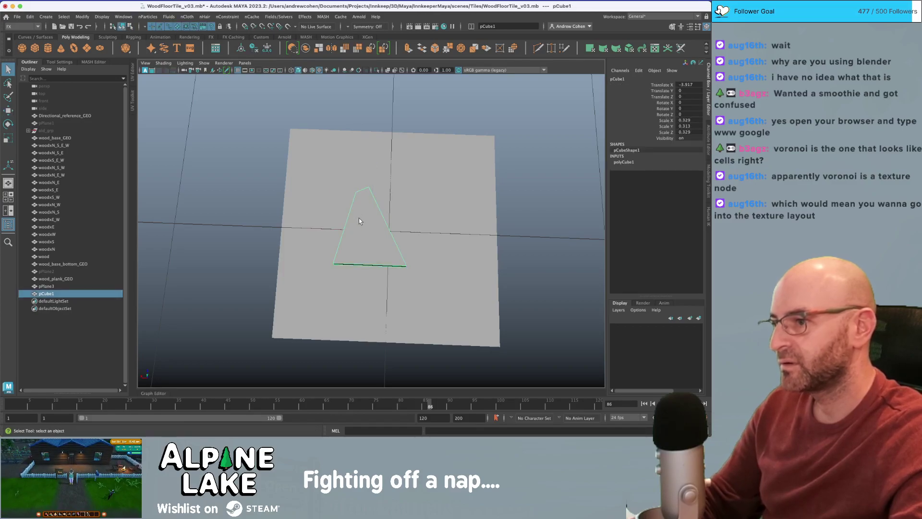
- Duplicate the tapered stone, move the copy diagonally toward the plane's far corner and rotate it about the vertical axis
key(ctrl+d)
key(w)
drag(334, 191, 387, 154)
key(e)
drag(461, 239, 408, 269)
key(q)
- Assign a new Lambert material to the base plane to set it apart from the stones
click(443, 276)
right_drag(445, 182, 449, 420)
right_drag(366, 335, 362, 316)
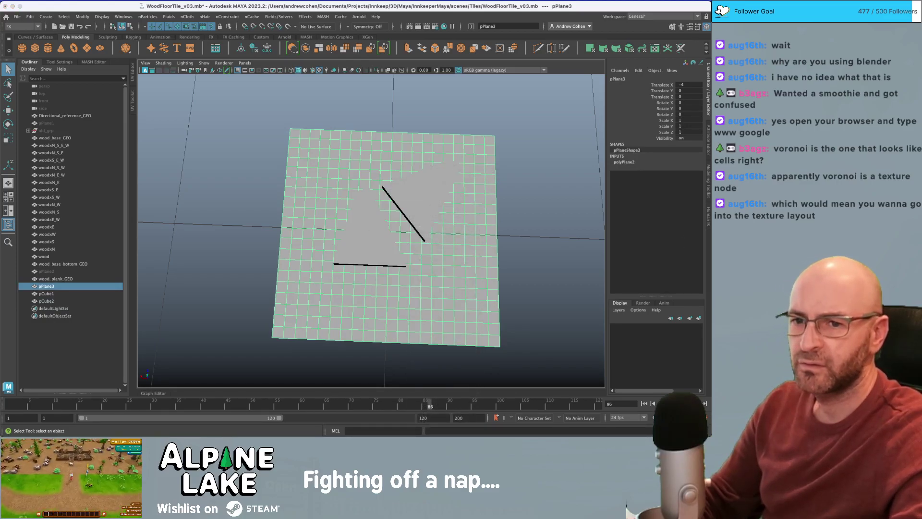
click(661, 150)
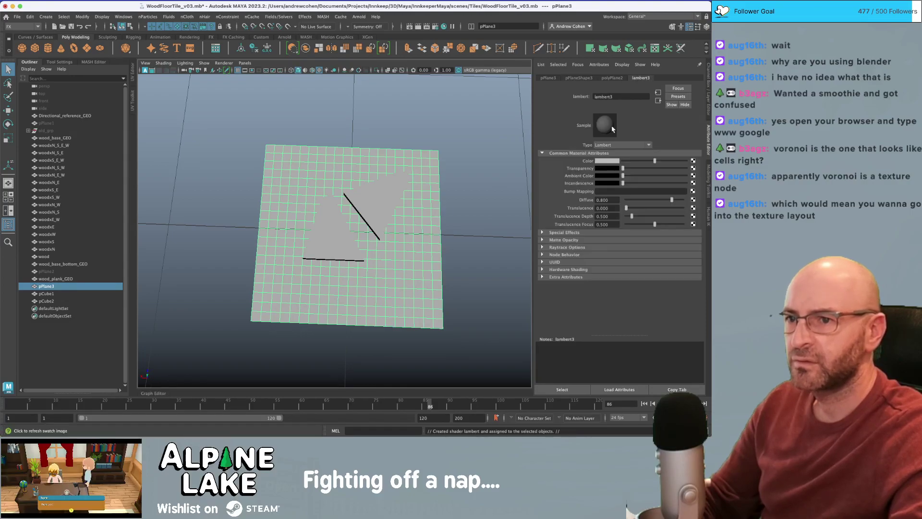
click(484, 177)
alt+drag(484, 178, 495, 158)
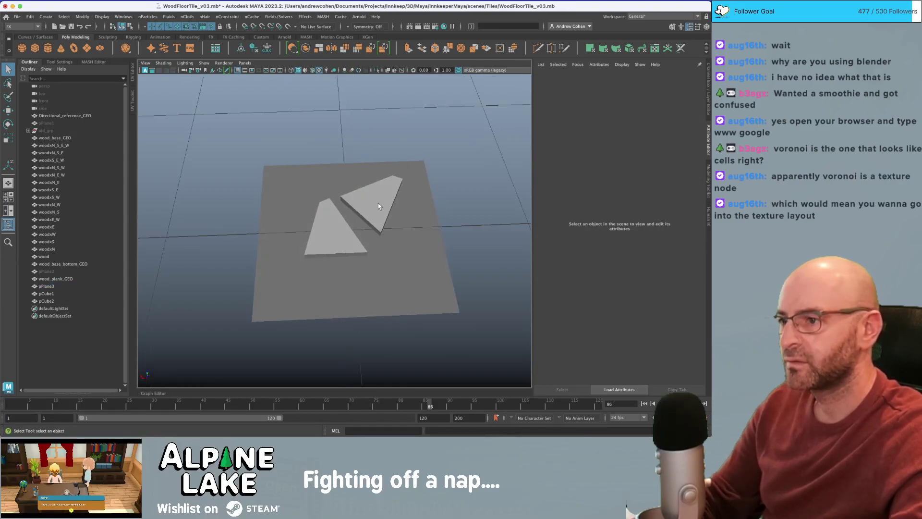
- Move the rotated stone across the plane's far edge and place a duplicate across the opposite edge
click(384, 203)
key(w)
alt+drag(332, 174, 339, 194)
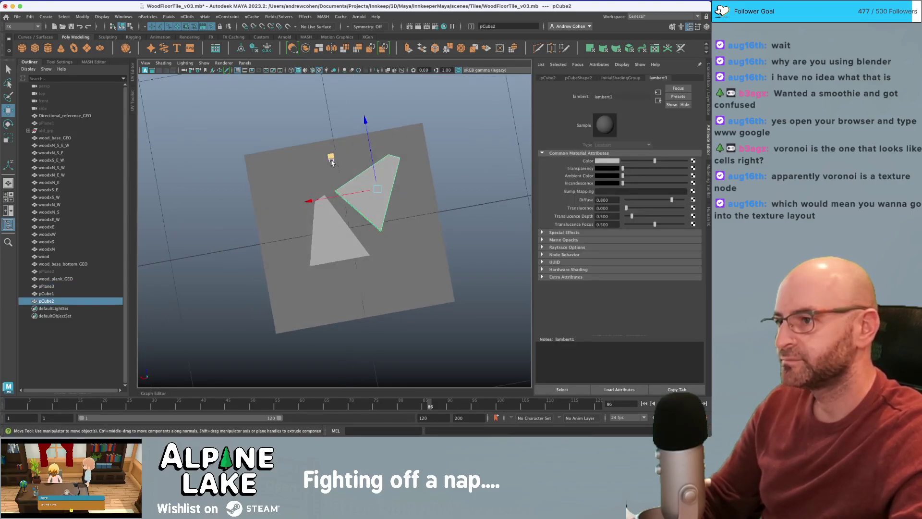
drag(331, 157, 330, 149)
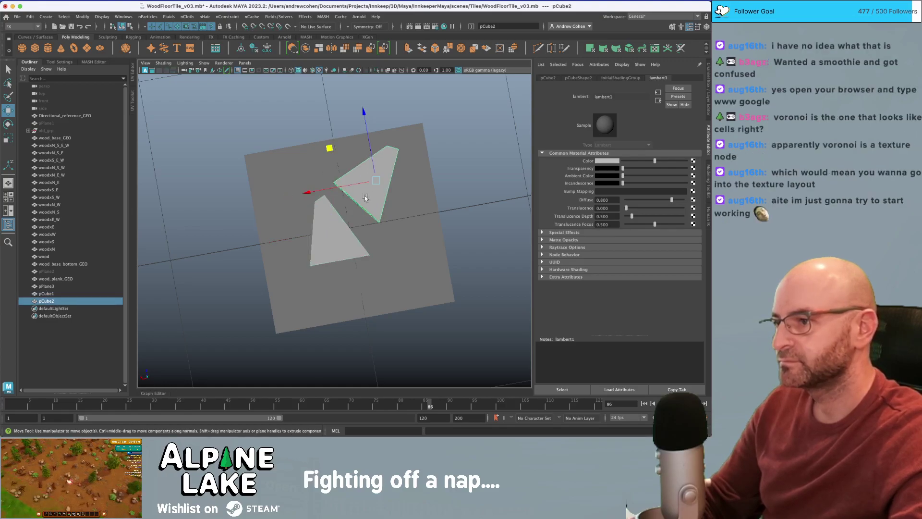
drag(328, 149, 390, 324)
key(ctrl+d)
key(v)
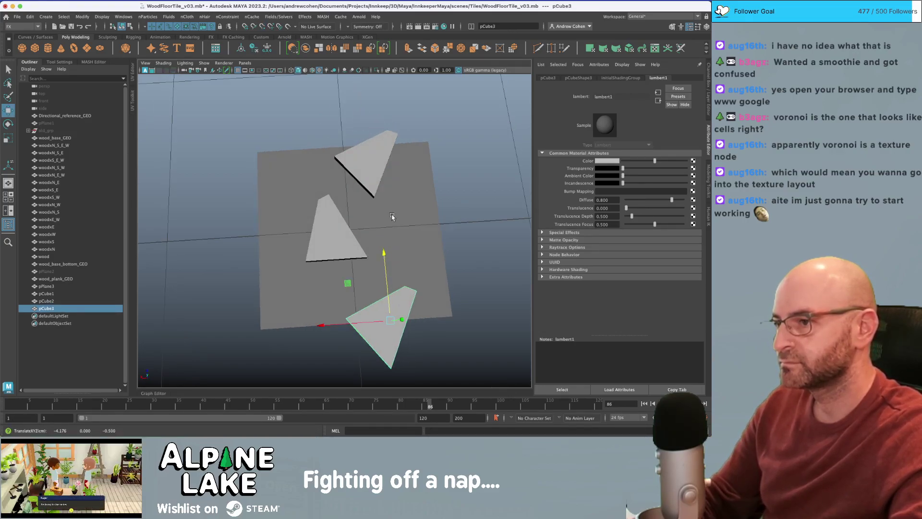
- Scale up the tapered central stone in the horizontal plane
click(367, 159)
mouse_move(369, 138)
alt+mouse_down()
mouse_move(326, 153)
mouse_move(369, 152)
alt+mouse_up()
key(q)
click(333, 229)
key(r)
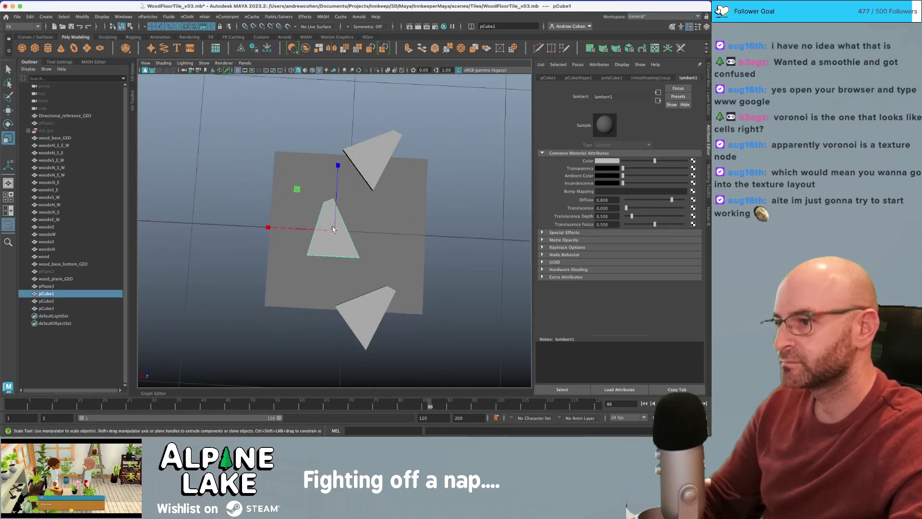
drag(299, 188, 277, 168)
key(w)
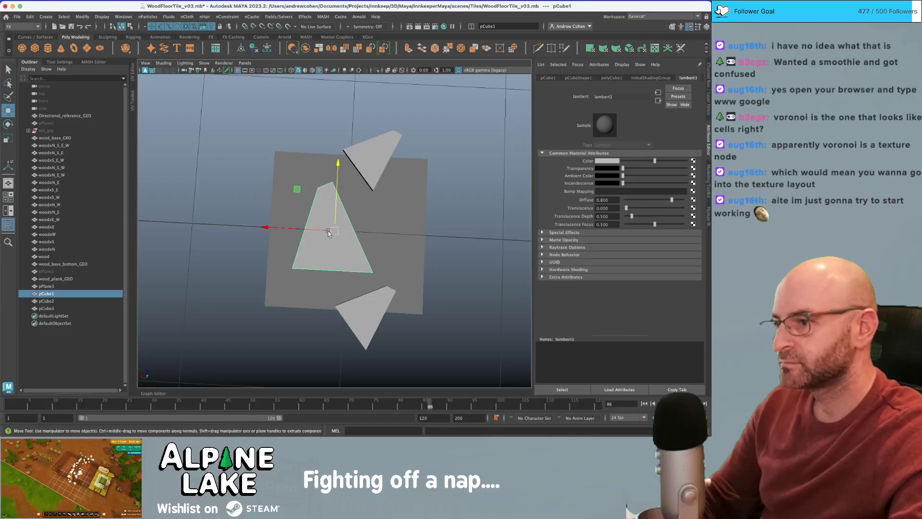
- Bevel the near outer corner edge of the enlarged central stone to give its outline an extra side
mouse_move(314, 181)
right_down()
mouse_move(271, 181)
mouse_move(308, 174)
right_up()
key(q)
click(306, 215)
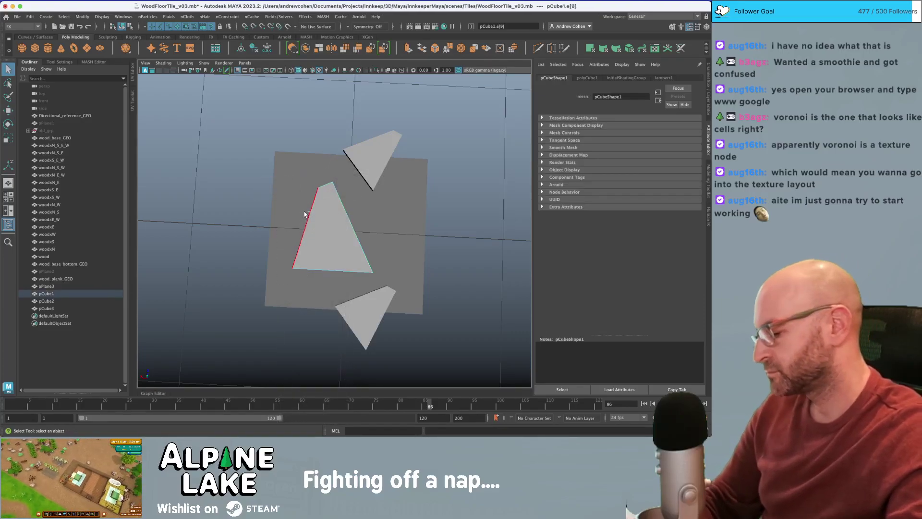
right_drag(305, 215, 292, 218)
drag(282, 254, 307, 294)
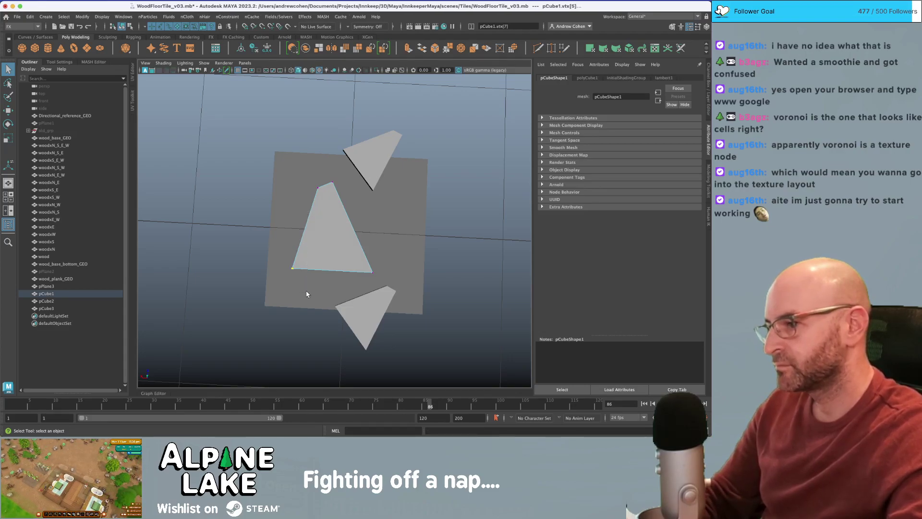
right_drag(313, 185, 315, 227)
click(294, 236)
key(ctrl+b)
key(w)
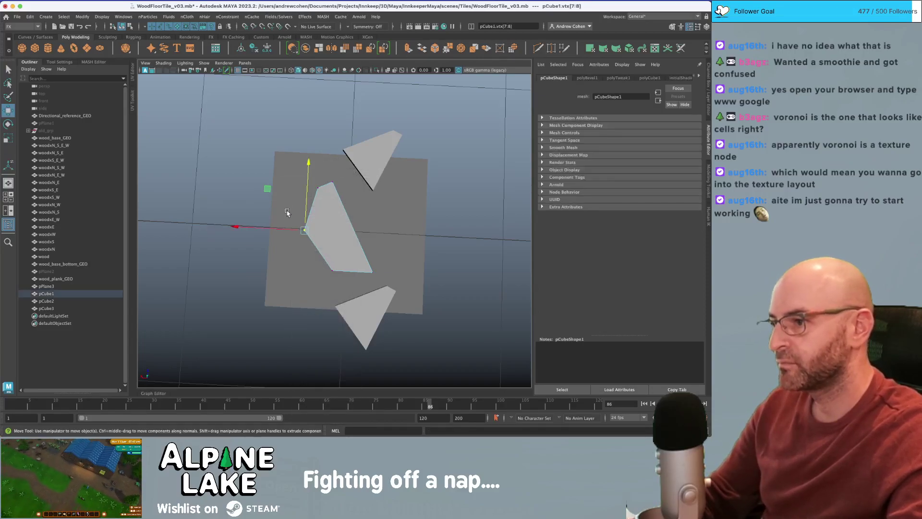
- Move the two bevelled corners outward to form a large five-sided stone, and return to object mode
middle_drag(269, 189, 248, 191)
key(q)
drag(344, 281, 319, 265)
key(w)
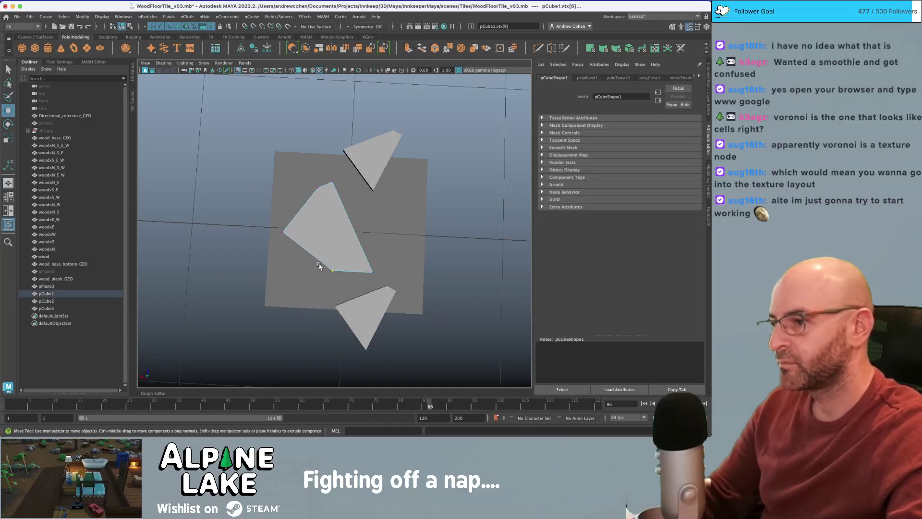
middle_drag(295, 234, 285, 258)
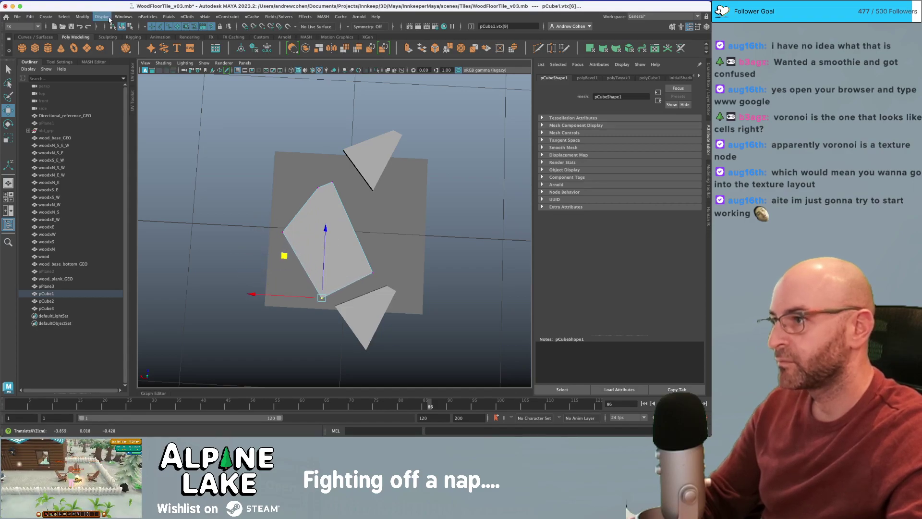
click(126, 28)
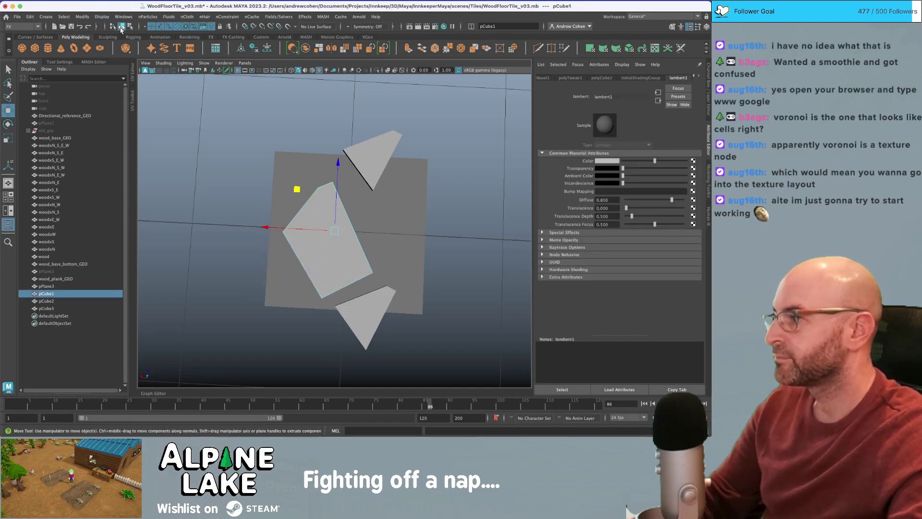
- Duplicate the large five-sided stone and move the copy beside it, over the plane's side edge
key(q)
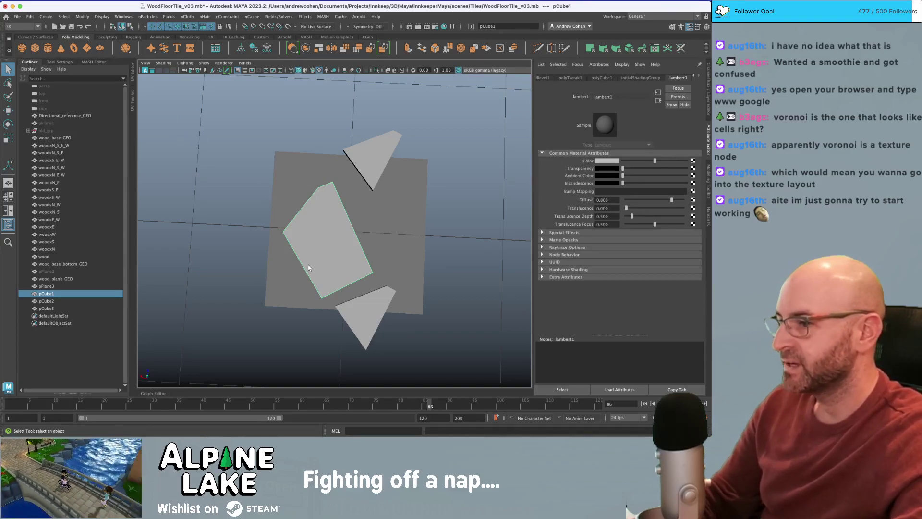
key(ctrl+d)
key(w)
drag(297, 190, 365, 175)
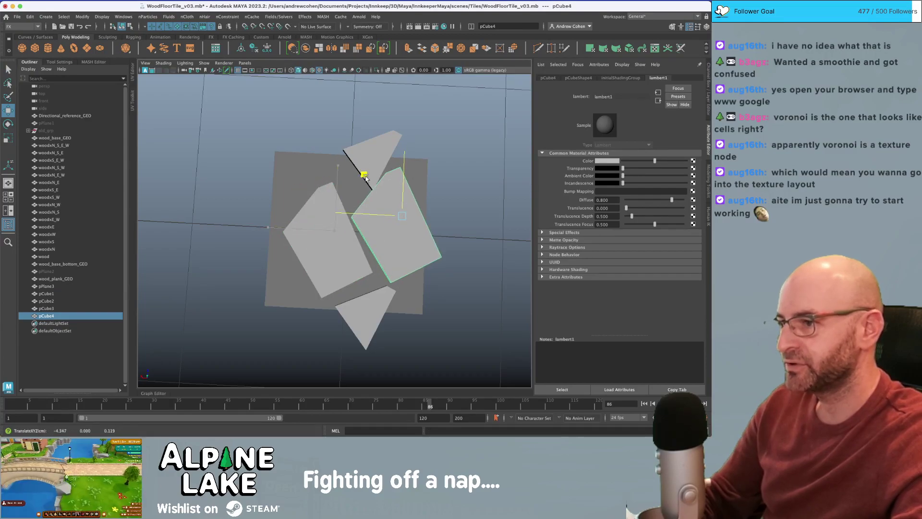
- Pull the far inner corner of the original central stone outward to widen its narrow end
click(326, 190)
right_drag(326, 183, 293, 184)
drag(322, 171, 343, 191)
drag(296, 144, 315, 157)
key(q)
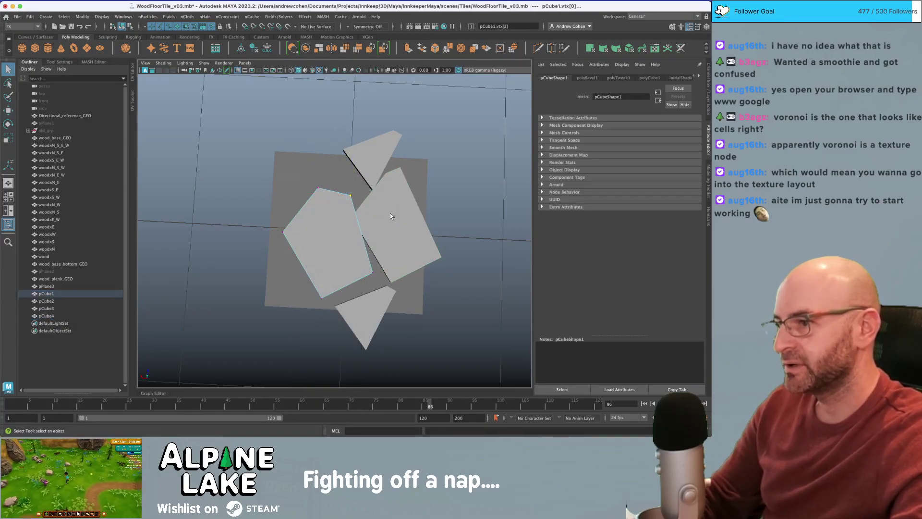
- Move the two corners of the copied stone nearest the central stone inward so its edge follows the neighbouring side
click(390, 213)
right_drag(390, 182, 356, 187)
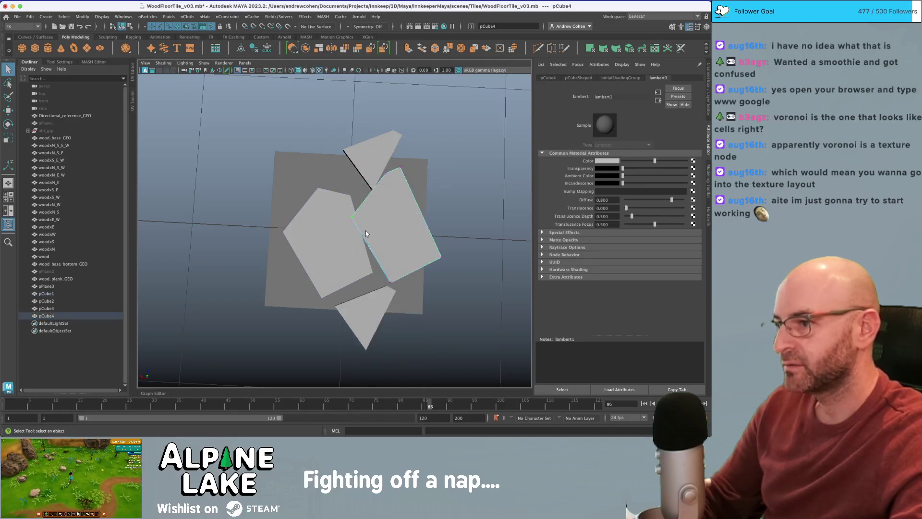
drag(366, 232, 342, 208)
key(w)
drag(314, 177, 335, 205)
drag(400, 273, 383, 290)
drag(352, 240, 343, 235)
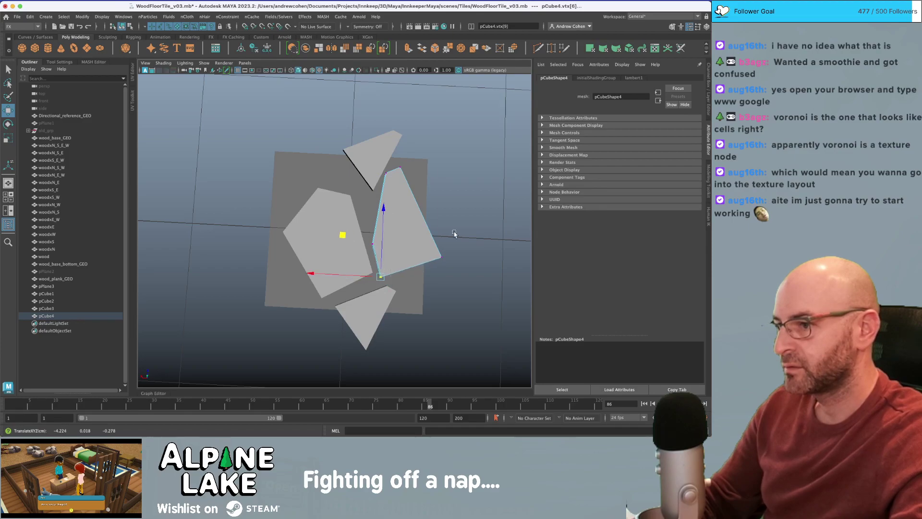
- Pull the copied stone's outer and far corners inward to shape a small pentagon, and return to object mode
drag(454, 236, 427, 269)
drag(403, 216, 385, 239)
drag(406, 159, 369, 195)
drag(355, 129, 372, 191)
key(q)
drag(427, 216, 415, 239)
key(w)
drag(383, 188, 399, 220)
key(w)
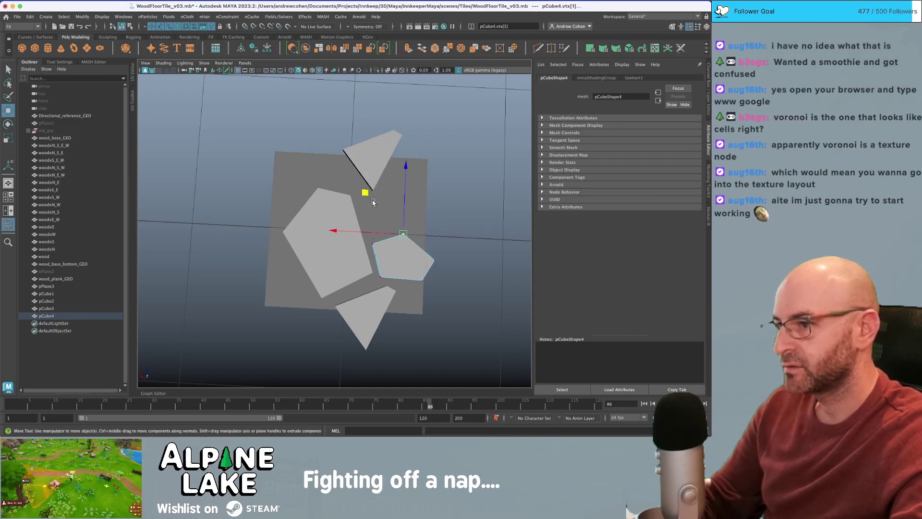
drag(366, 192, 377, 181)
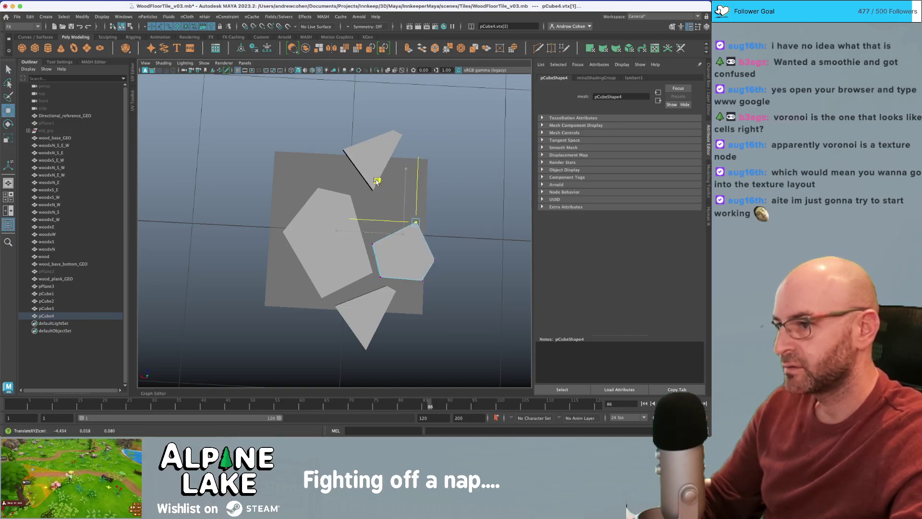
click(130, 28)
click(122, 27)
- Duplicate the small pentagonal stone and move all the copy's vertices over the plane's diagonally opposite far corner
key(q)
click(379, 161)
click(405, 247)
key(super+d)
key(w)
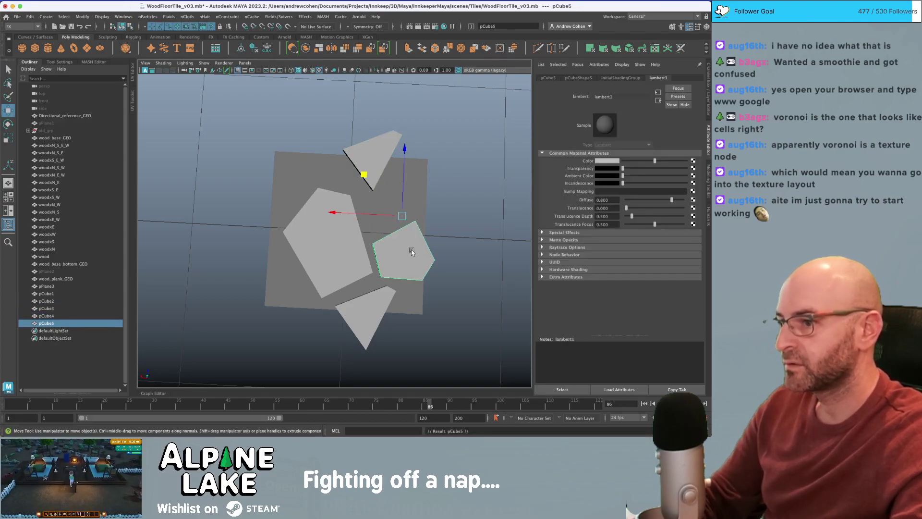
right_click(417, 248)
right_drag(375, 189, 369, 188)
drag(367, 187, 457, 303)
drag(402, 250, 269, 185)
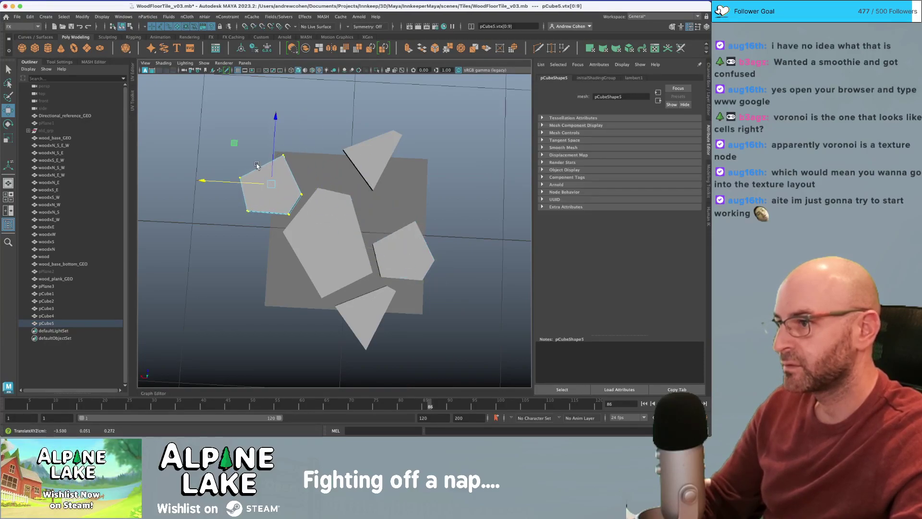
- Adjust the new corner stone's far tip and squeeze its outer vertices inward, and return to object mode
click(284, 156)
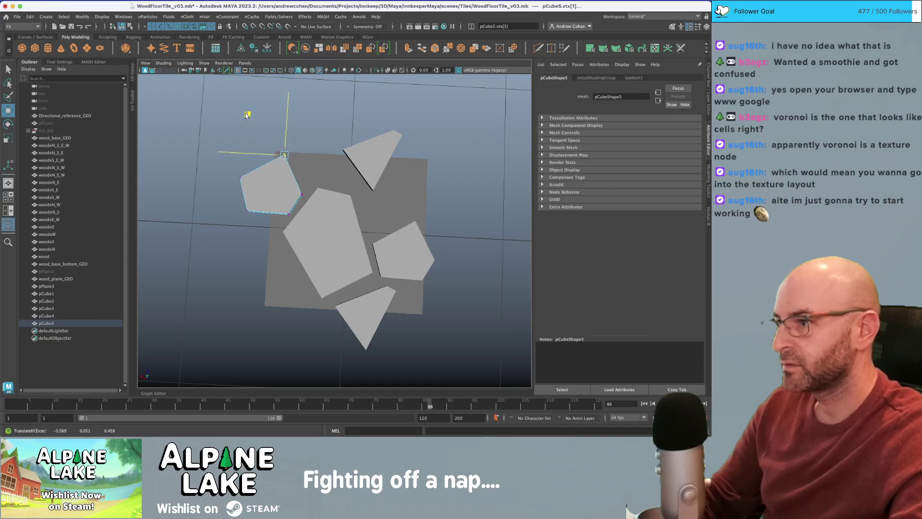
drag(234, 179, 260, 216)
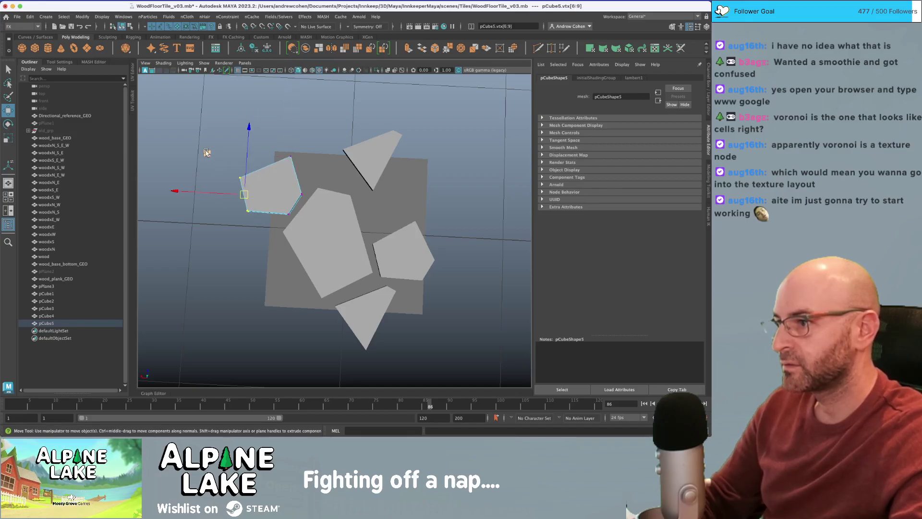
key(r)
drag(260, 116, 262, 154)
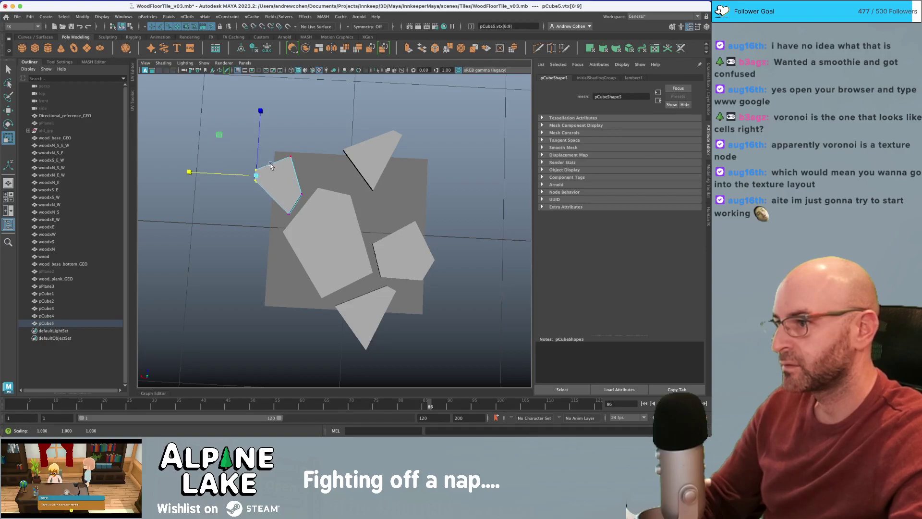
click(122, 26)
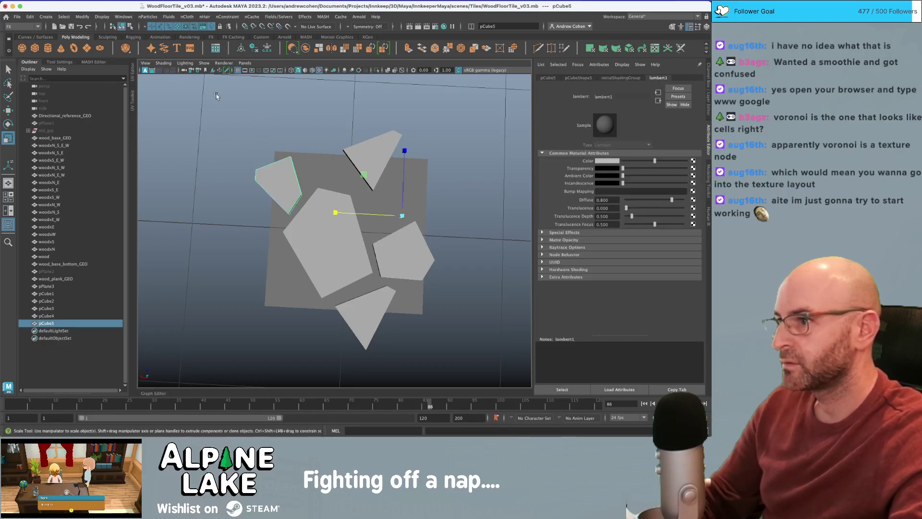
- Snap the corner stone's pivot to the plane's corner and place a duplicate across the opposite side edge
key(w)
alt+middle_drag(301, 174, 315, 181)
key(alt+c)
key(d)
key(v)
drag(291, 190, 392, 190)
key(ctrl+d)
- Move the inner corner of the original corner stone outward toward the far tip of the large central stone
click(269, 176)
key(q)
right_drag(269, 177, 248, 171)
click(285, 196)
key(w)
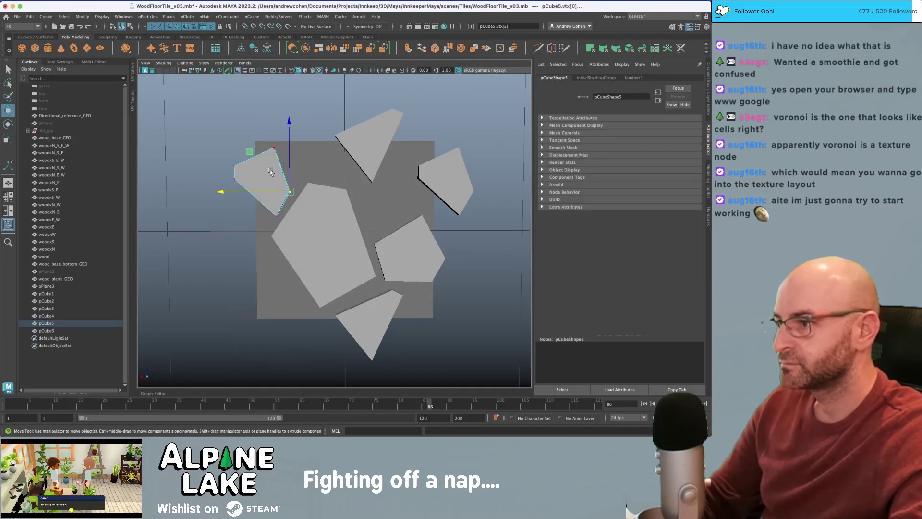
drag(253, 156, 269, 144)
- Extend the near corner of the original corner stone along the edge of the large central stone
click(267, 219)
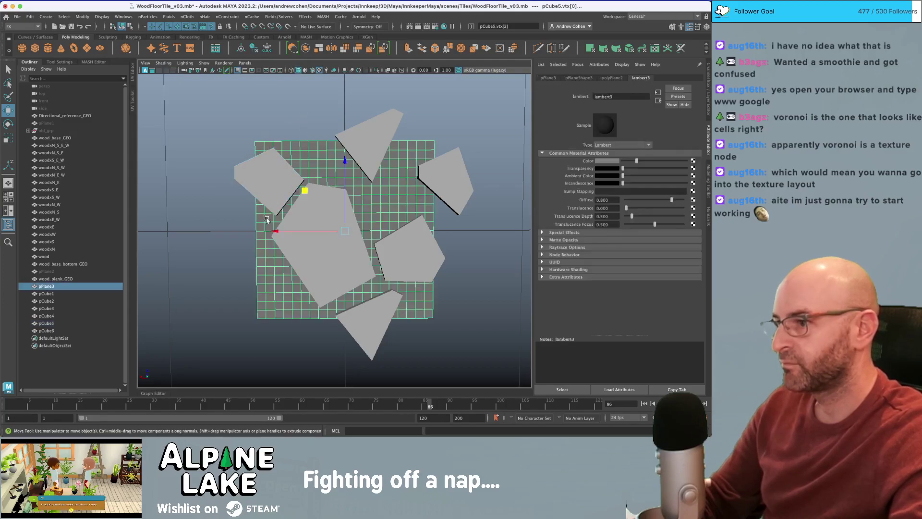
click(269, 197)
right_drag(252, 183, 224, 184)
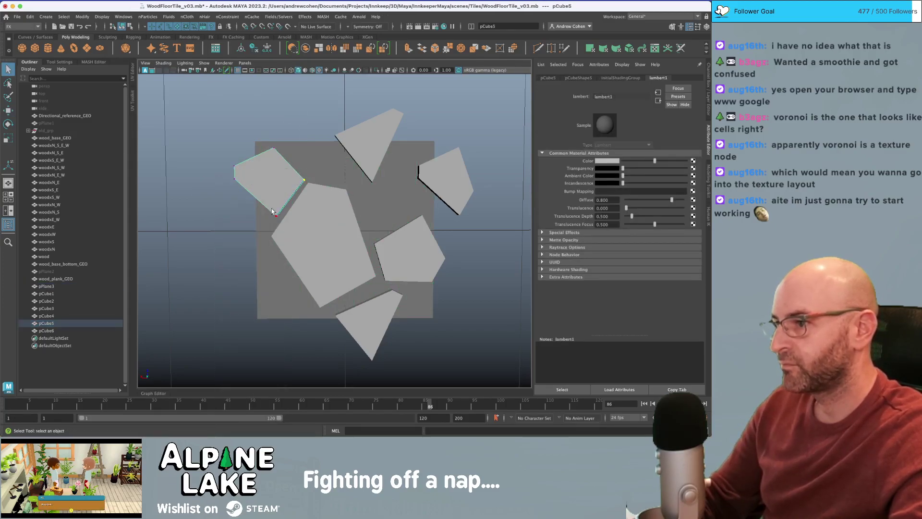
click(272, 214)
mouse_move(235, 175)
middle_down()
mouse_move(227, 188)
mouse_move(239, 175)
middle_up()
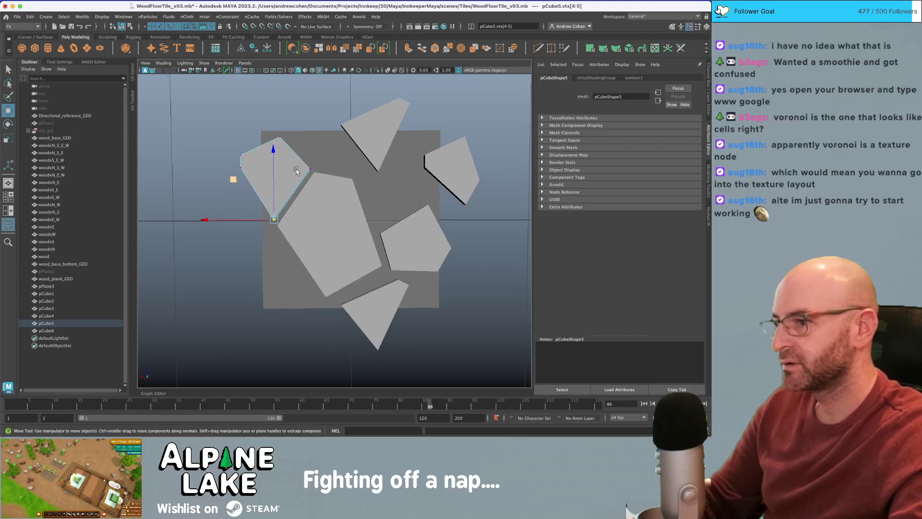
- Shift the outer corner of the triangular stone on the plane's far edge slightly, and return to object mode
alt+middle_drag(317, 186, 289, 203)
right_click(334, 157)
right_drag(308, 153, 307, 154)
drag(304, 132, 324, 155)
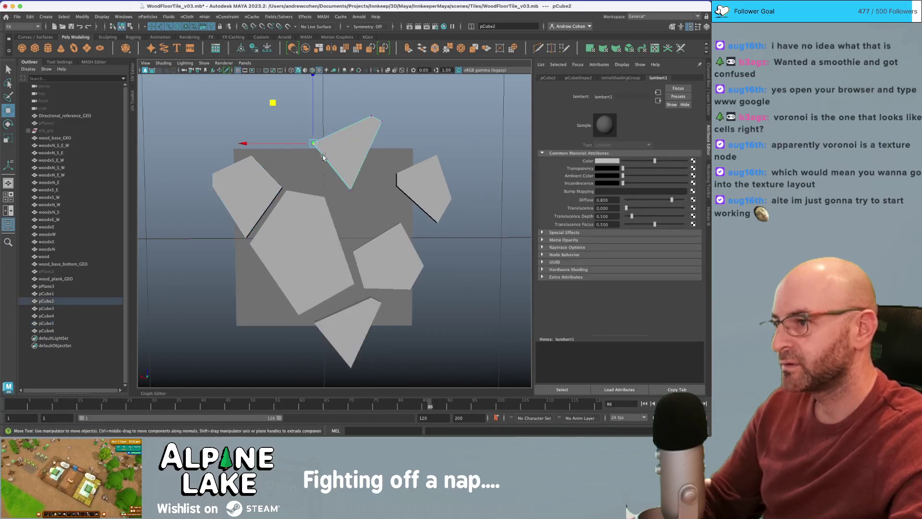
drag(271, 103, 270, 100)
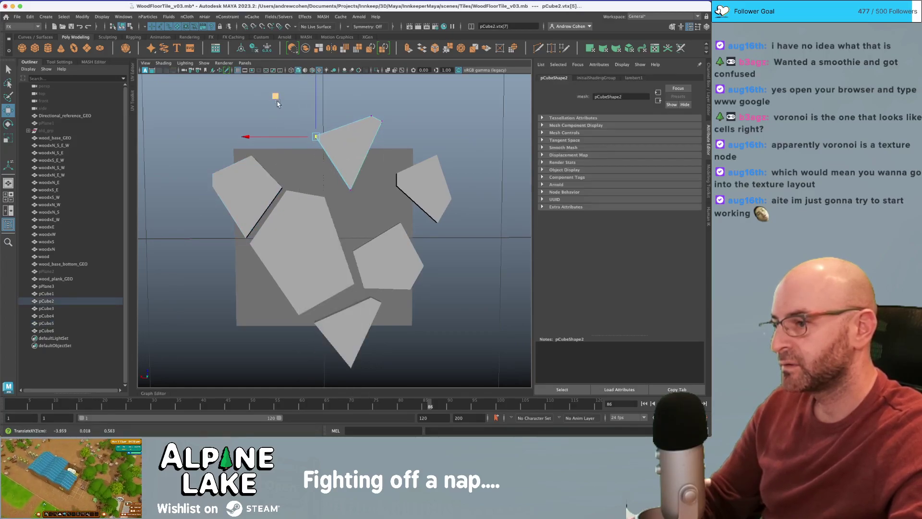
key(F8)
- Duplicate the stone on the side edge and move the copy into the far-edge gap beside the triangular stone
click(421, 192)
key(ctrl+d)
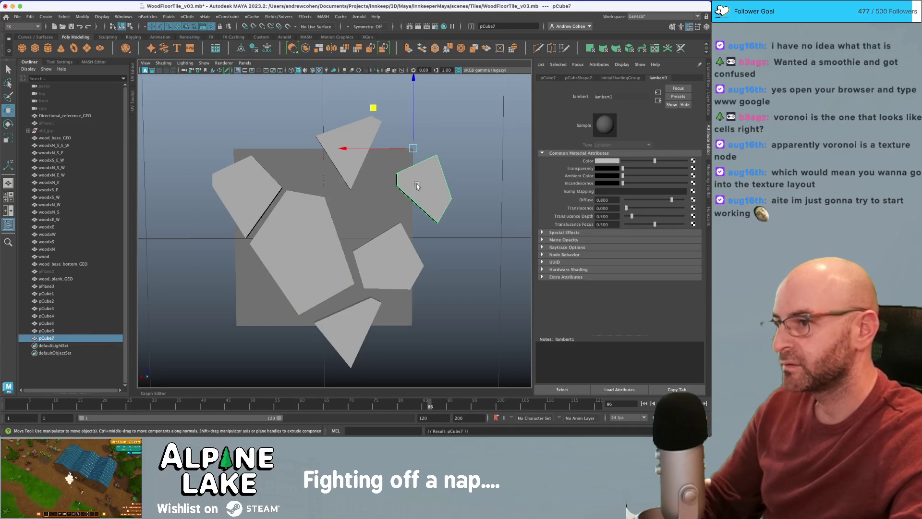
drag(412, 152, 281, 120)
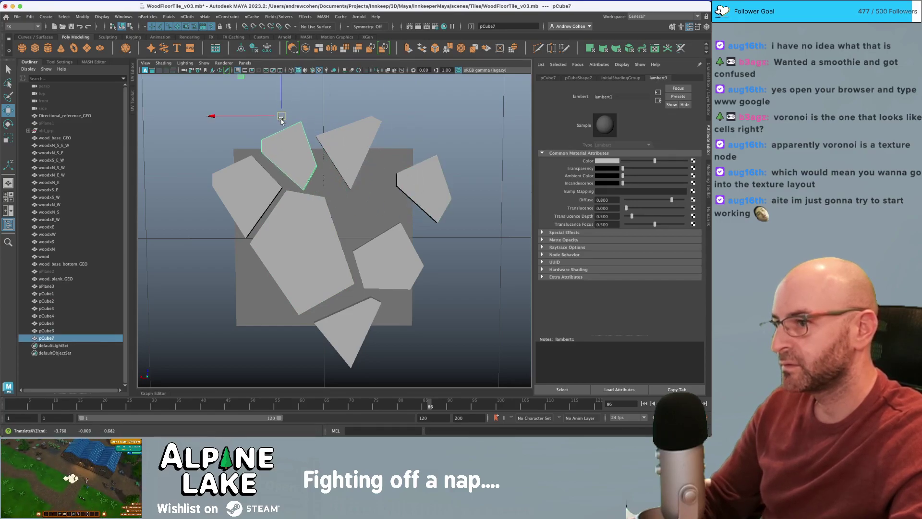
- Move the new stone's near corners to fill the gap between the central stone and the triangular stone
right_drag(303, 157, 281, 159)
drag(310, 184, 257, 159)
key(q)
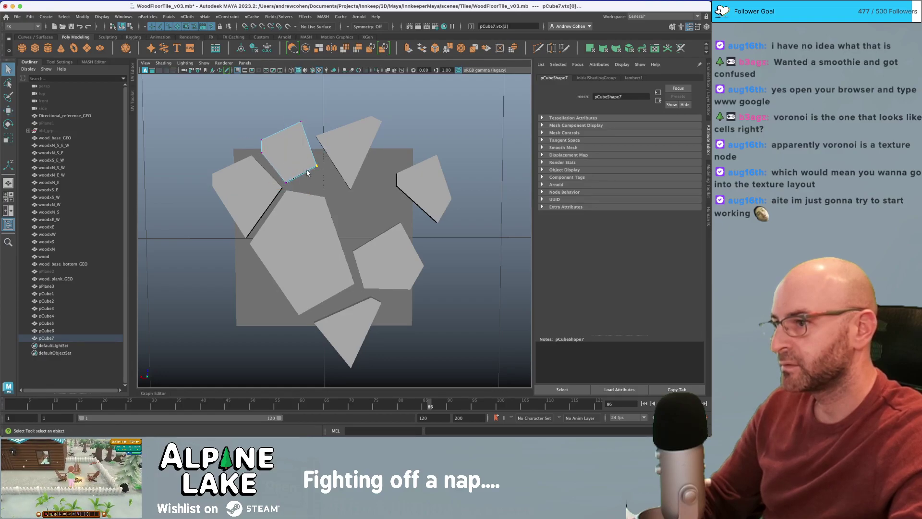
key(w)
drag(277, 127, 308, 154)
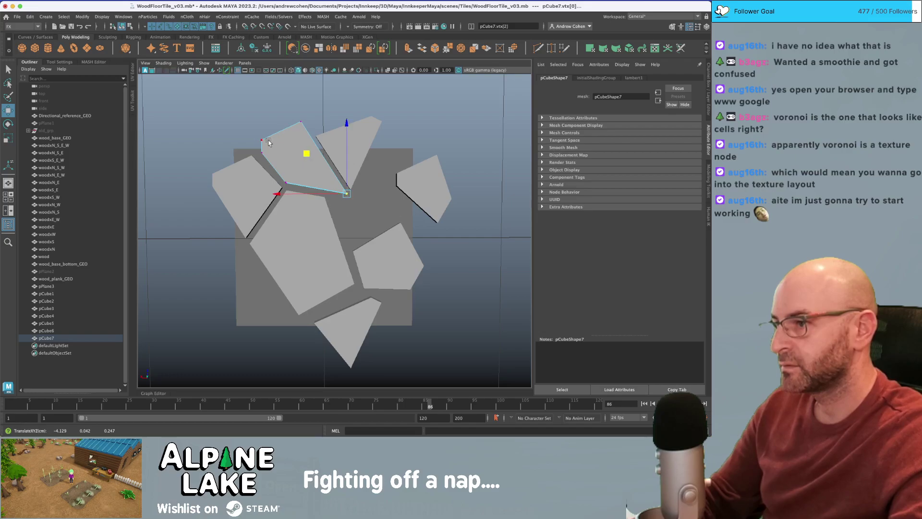
- Shift the new far-edge stone's side corner outward and pull its far corner in toward the plane, then return to object mode
click(263, 153)
drag(221, 113, 215, 111)
key(q)
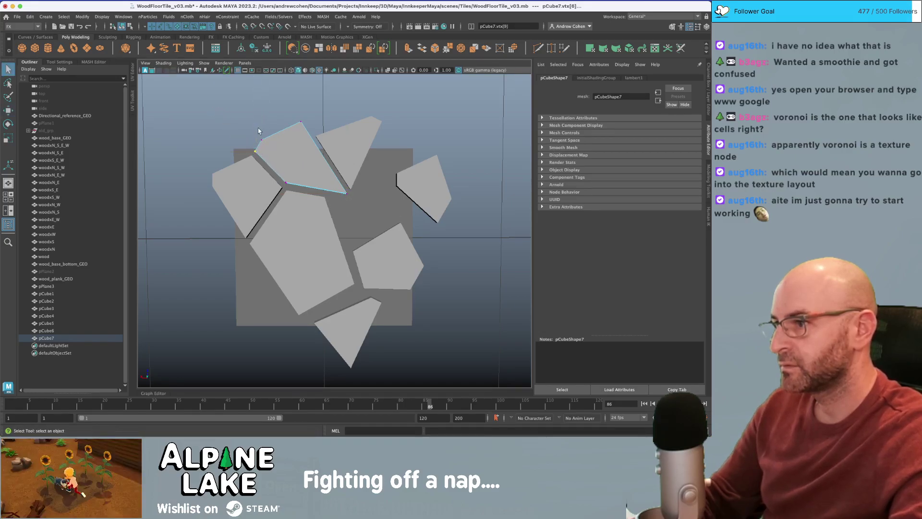
click(300, 122)
key(w)
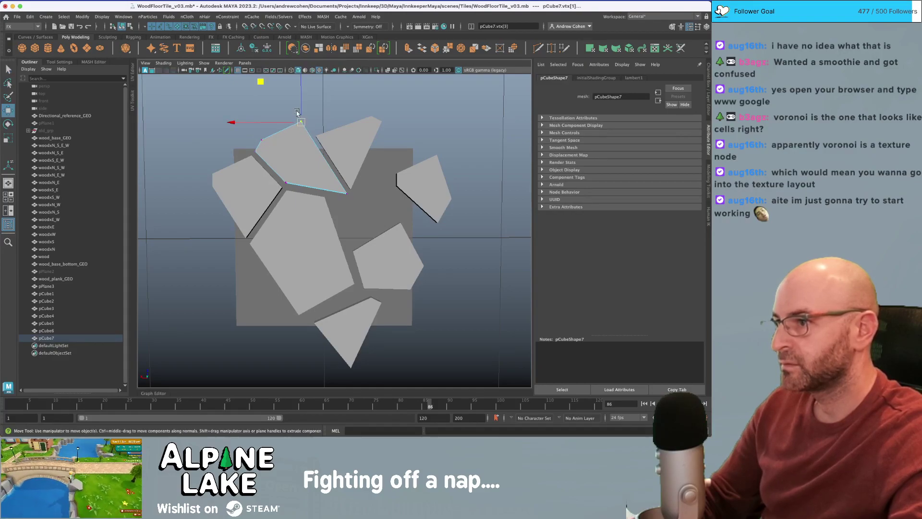
drag(262, 82, 263, 96)
key(q)
drag(251, 131, 268, 145)
key(w)
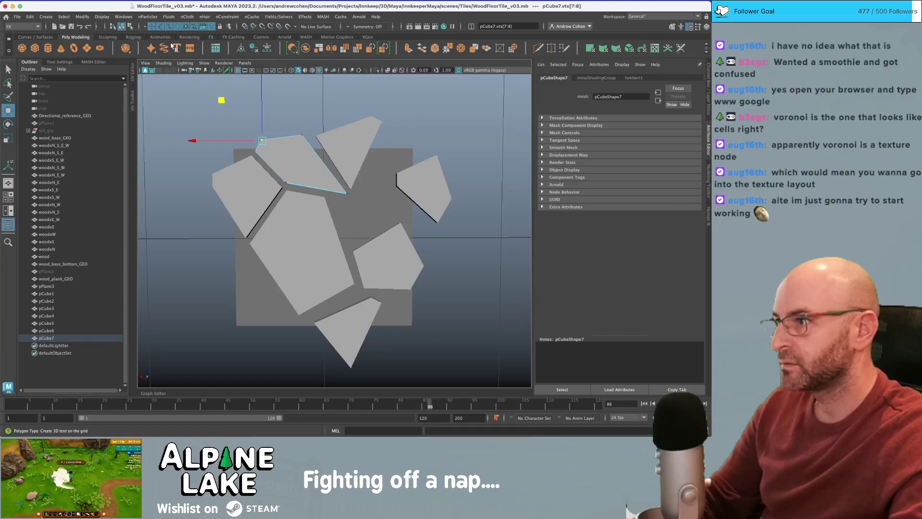
click(131, 27)
click(302, 135)
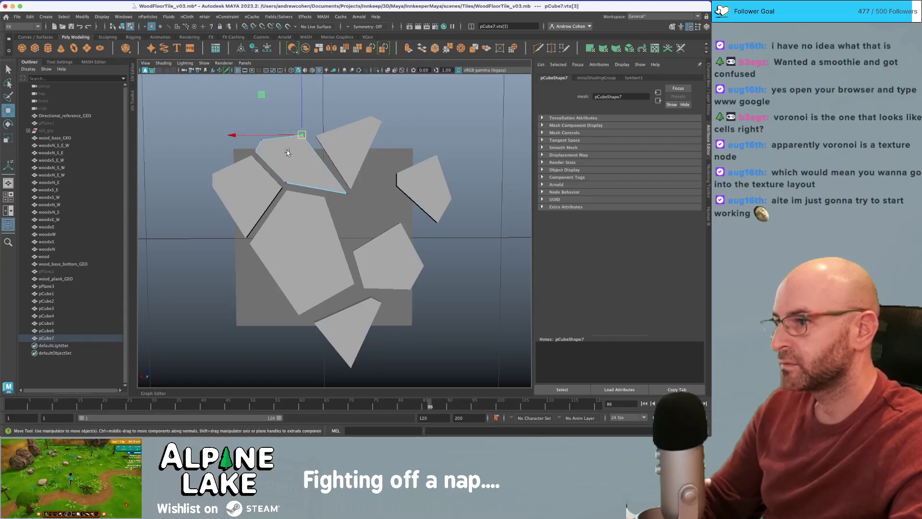
right_drag(295, 179, 294, 152)
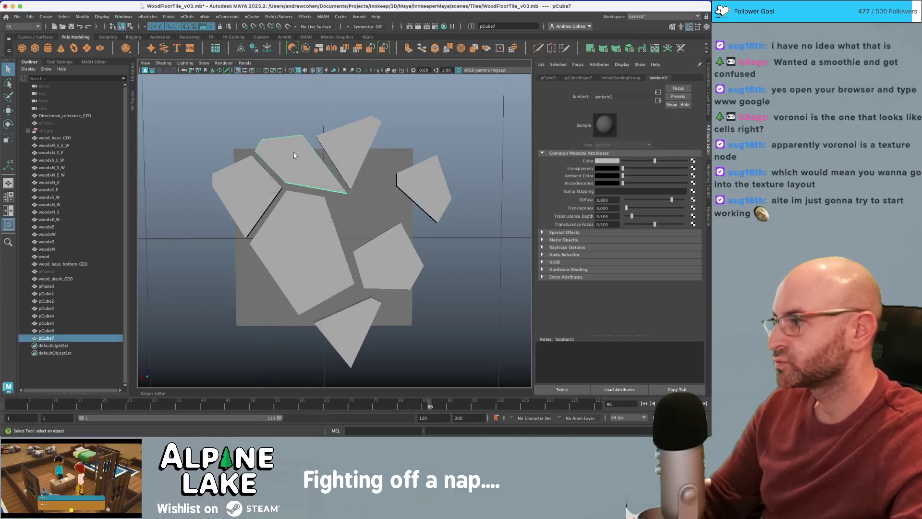
- Snap the pivot of the new far-edge stone to the plane's far corner beside the original corner stone
alt+middle_drag(294, 152, 314, 155)
key(w)
scroll(312, 142, up, 1)
key(d)
key(v)
drag(305, 108, 255, 134)
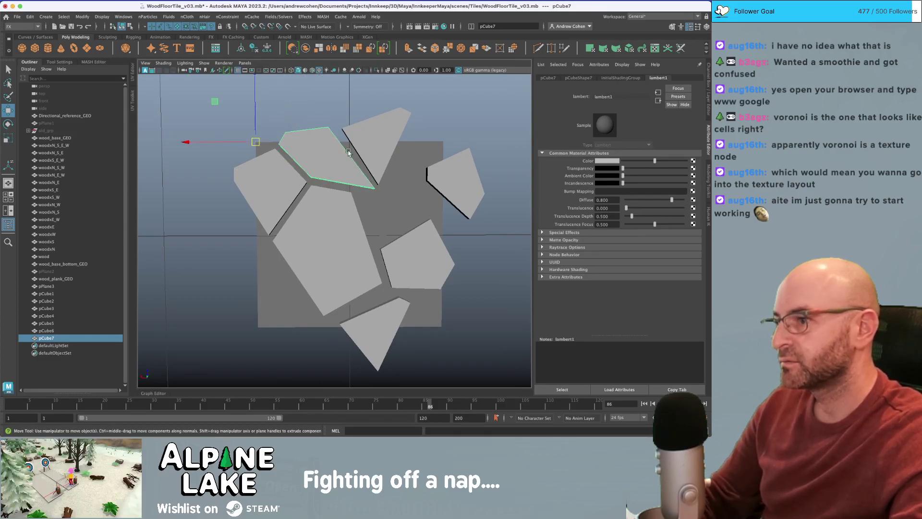
- Duplicate the new far-edge stone and snap the copy onto the matching corner of the plane's near edge
scroll(333, 150, down, 3)
key(ctrl+d)
key(v)
drag(271, 88, 280, 308)
key(q)
- Move the large central stone's near corners outward to fit the gaps to the near-edge stones
alt+middle_drag(312, 273, 314, 255)
click(325, 239)
right_drag(325, 182, 289, 183)
click(303, 244)
key(w)
drag(286, 236, 296, 237)
key(q)
drag(378, 244, 367, 254)
key(w)
key(F8)
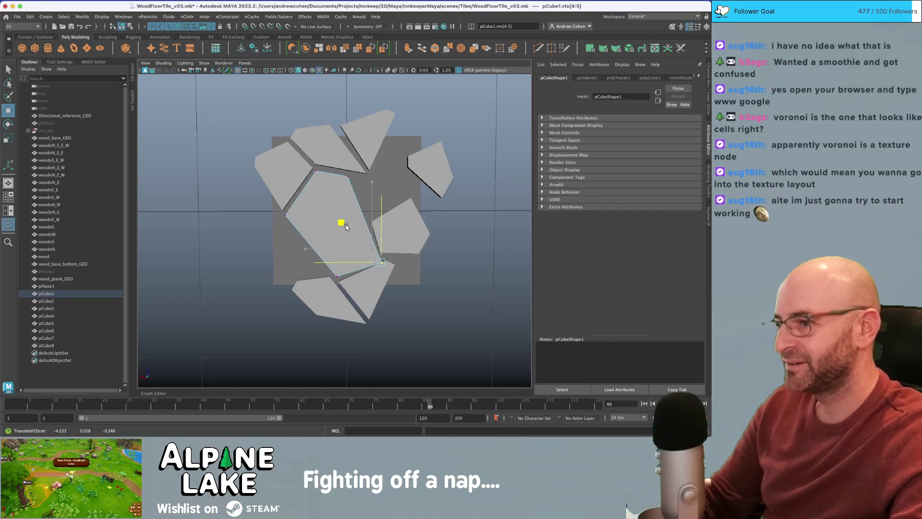
- Shift the two inner corners of the pentagonal side stone to follow the edge of the central stone
key(q)
click(385, 222)
right_drag(386, 223, 370, 182)
drag(364, 215, 377, 233)
key(w)
drag(335, 185, 334, 184)
key(q)
drag(366, 242, 388, 259)
key(w)
drag(344, 216, 350, 217)
key(q)
click(385, 269)
right_drag(384, 270, 348, 183)
drag(404, 258, 394, 283)
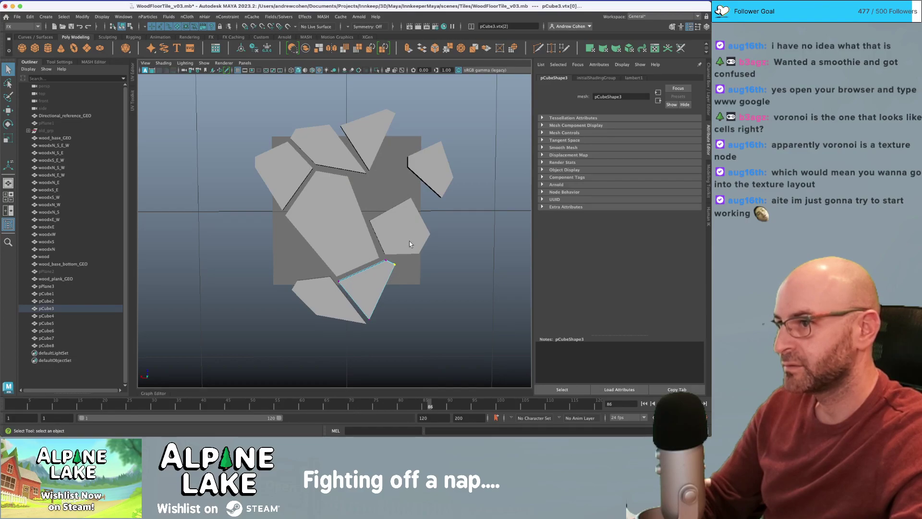
key(w)
- Move the matching outer corners of both triangular stones together toward the plane's side edge, widening both stones equally
click(390, 116)
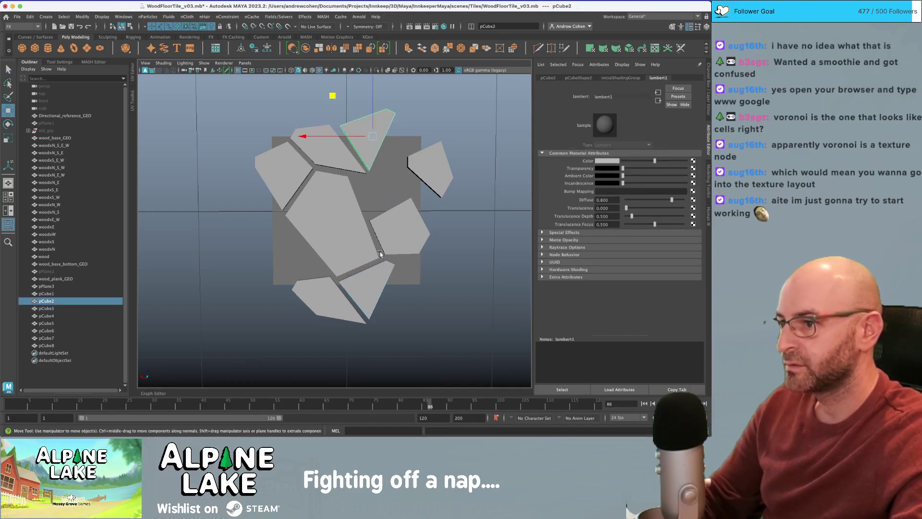
shift+click(383, 278)
right_click(382, 136)
right_drag(380, 135, 368, 135)
key(q)
drag(330, 114, 351, 139)
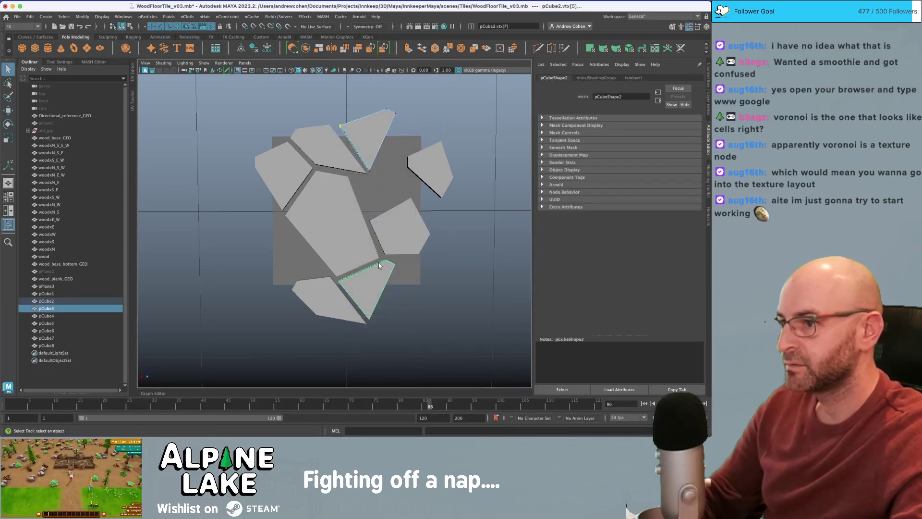
right_click(380, 272)
right_drag(357, 177, 357, 179)
drag(404, 108, 393, 118)
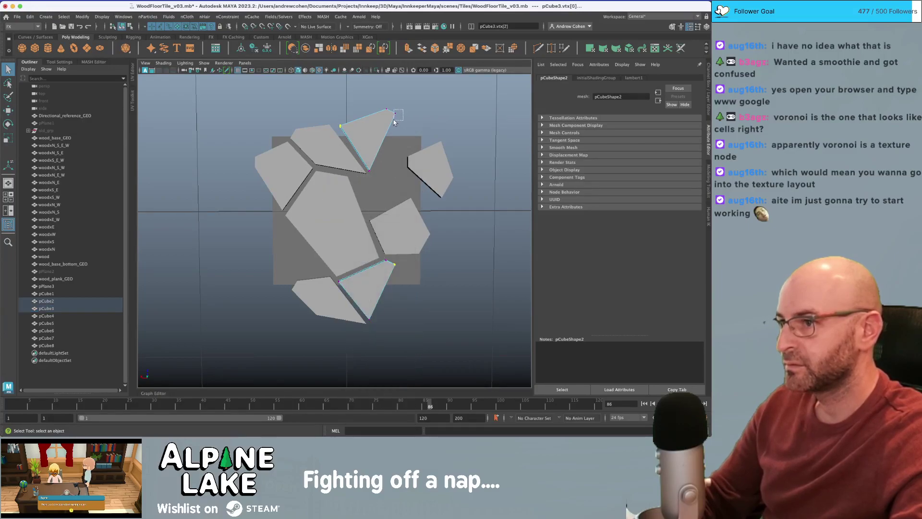
shift+click(392, 271)
key(w)
drag(355, 150, 378, 147)
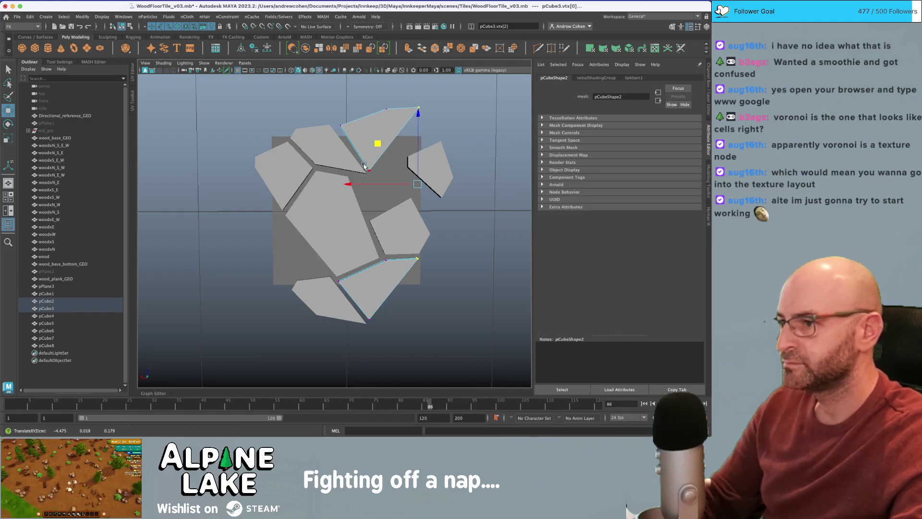
- Move the adjoining tips of both triangular stones and their two neighbouring stones together, sideways toward the original corner stone's side
shift+click(338, 153)
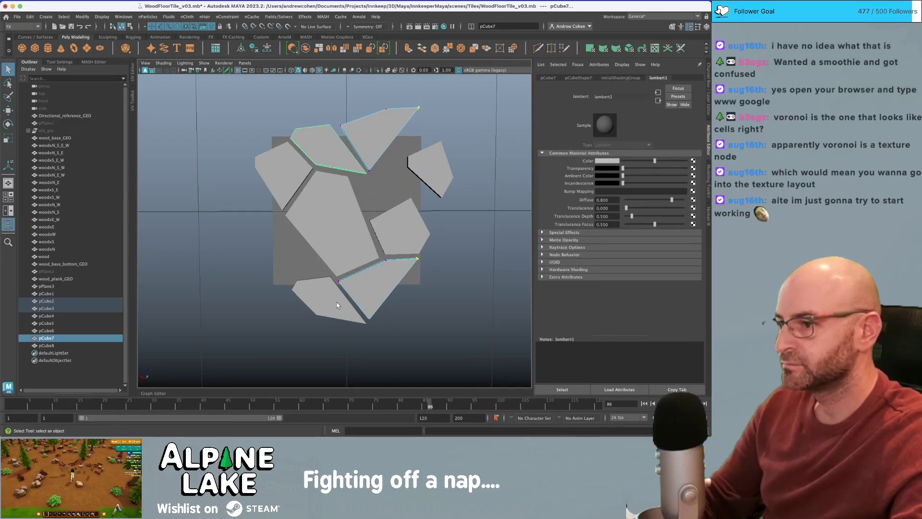
shift+click(336, 302)
right_click(342, 149)
click(323, 145)
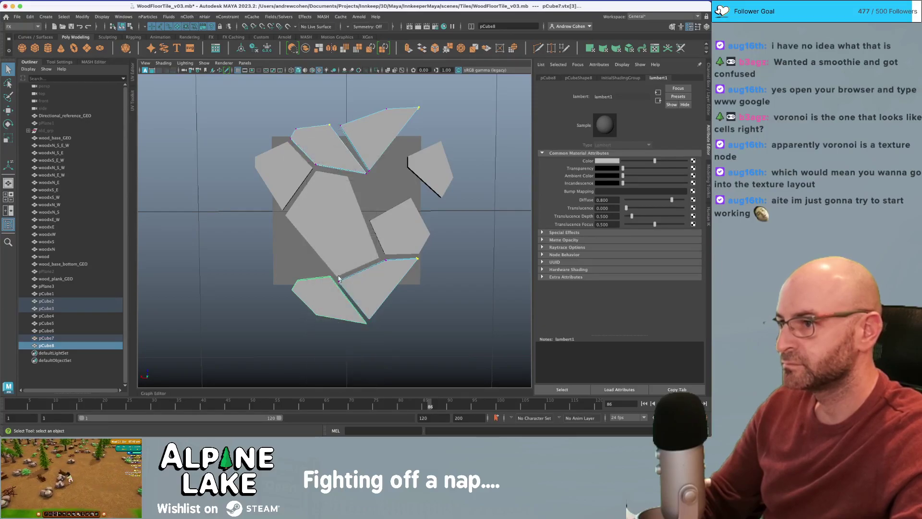
right_click(337, 182)
click(319, 178)
drag(378, 164, 359, 179)
drag(373, 316, 373, 316)
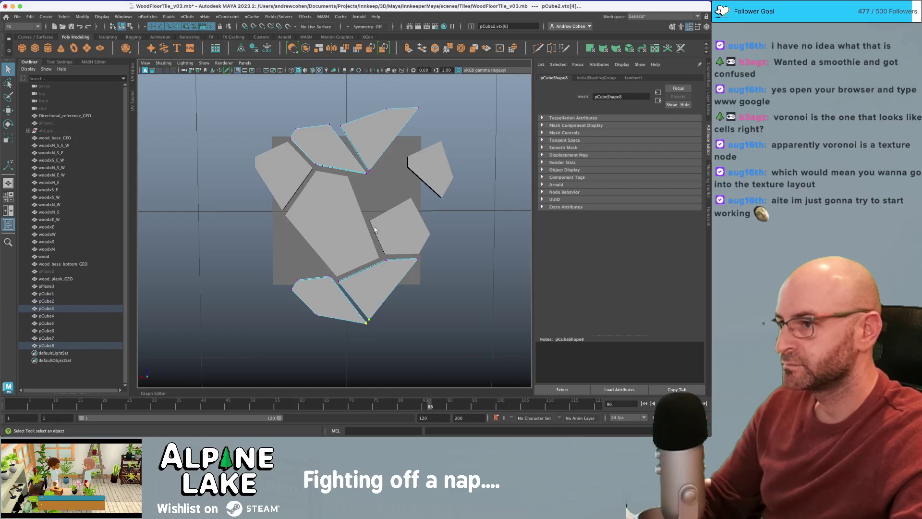
shift+drag(379, 169, 361, 181)
key(w)
drag(328, 207, 311, 208)
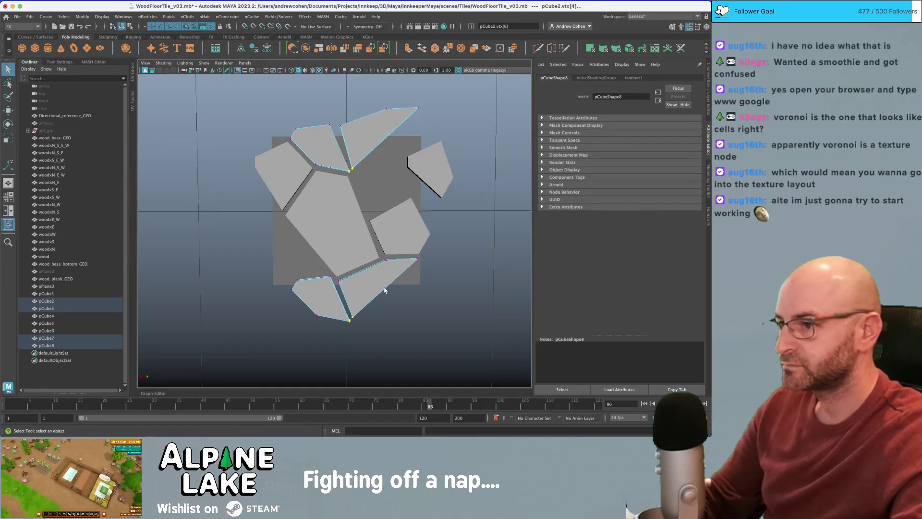
- Examine how the stones fit across the tile from an angle, and leave object mode active with nothing selected
click(427, 152)
mouse_move(411, 160)
alt+mouse_down()
mouse_move(402, 165)
mouse_move(413, 153)
mouse_move(398, 169)
alt+mouse_up()
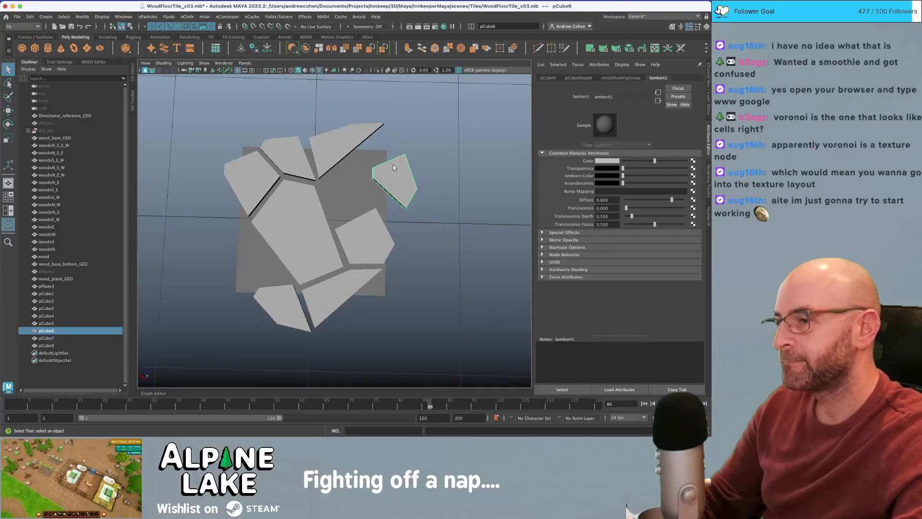
alt+drag(328, 136, 270, 151)
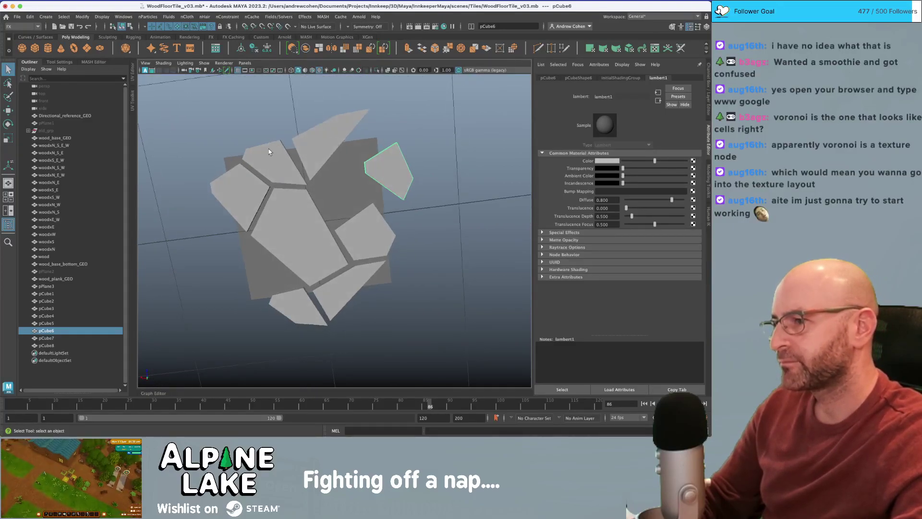
click(270, 151)
right_click(269, 151)
click(257, 152)
alt+drag(294, 304, 281, 152)
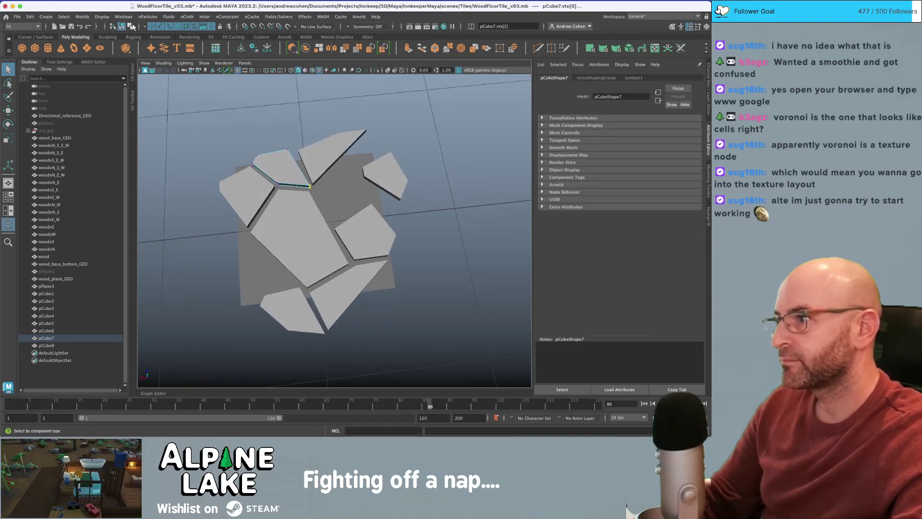
click(121, 26)
click(290, 133)
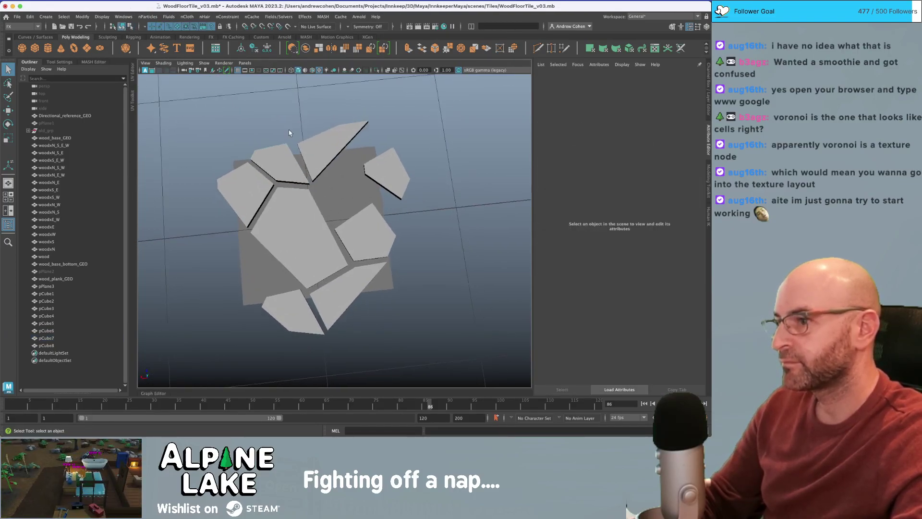
- Duplicate the pentagonal side stone and move the copy into the open gap below the far-edge triangular stone
alt+drag(328, 180, 355, 194)
click(375, 219)
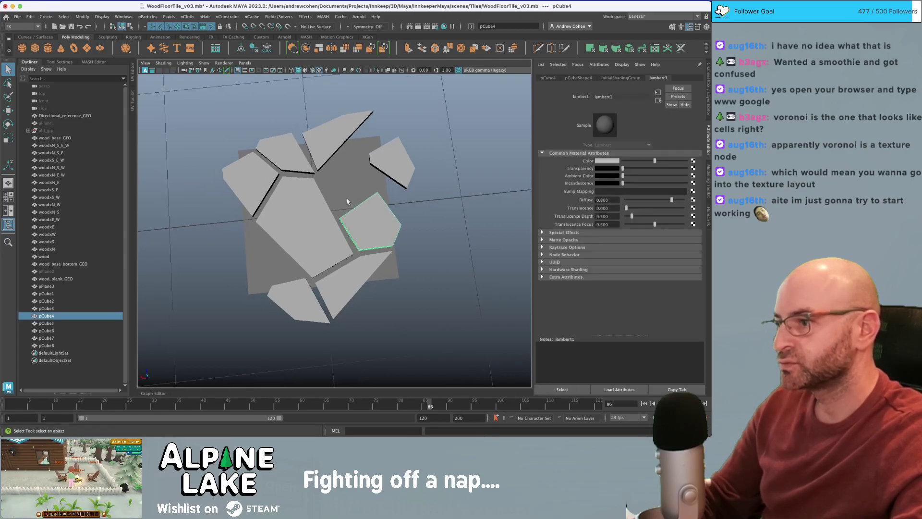
key(ctrl+d)
key(w)
drag(331, 159, 296, 125)
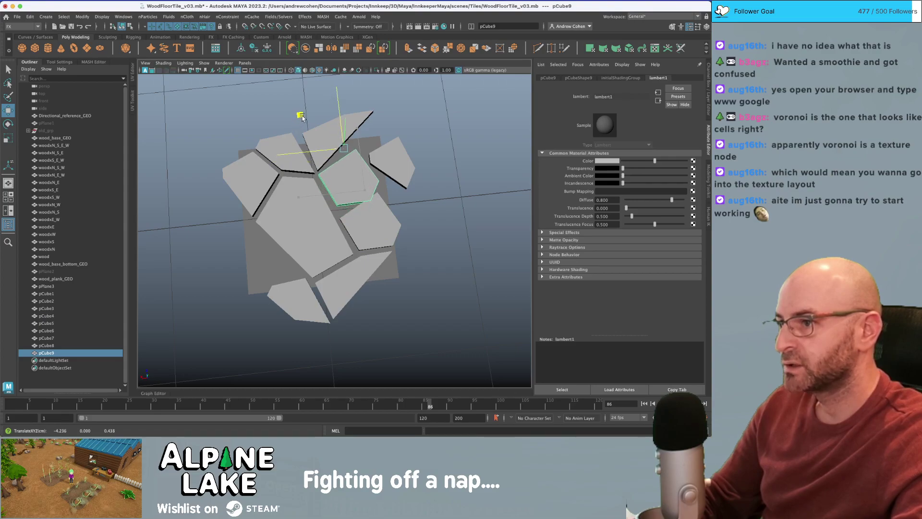
- Adjust the new gap stone's corners beside the triangular stone, extending its far corner toward the plane's far edge
right_drag(351, 179, 317, 175)
drag(327, 185, 283, 146)
key(ctrl+z)
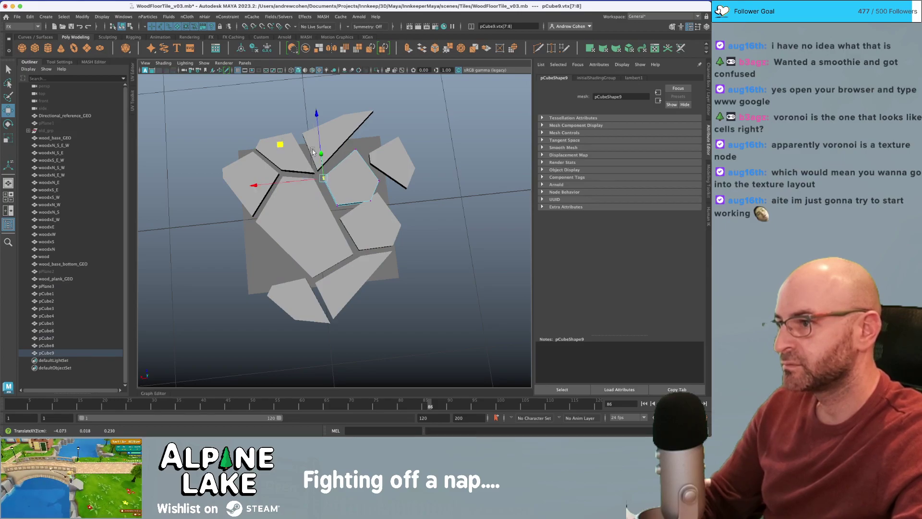
alt+right_drag(306, 152, 365, 154)
alt+drag(365, 154, 276, 139)
drag(379, 127, 358, 148)
drag(326, 102, 324, 84)
- Pull the gap stone's outer side corners inward, and raise the upper one toward the plane's far edge
drag(409, 172, 372, 223)
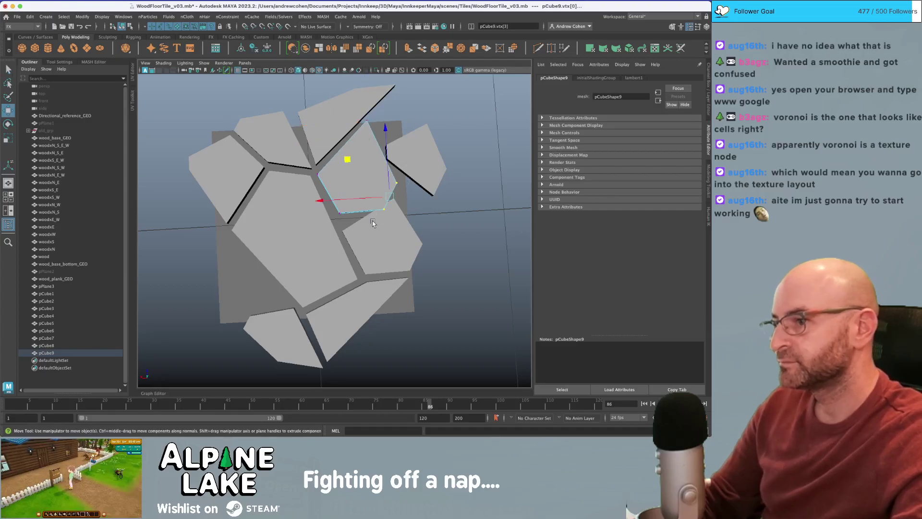
drag(347, 159, 333, 159)
key(q)
drag(381, 198, 363, 221)
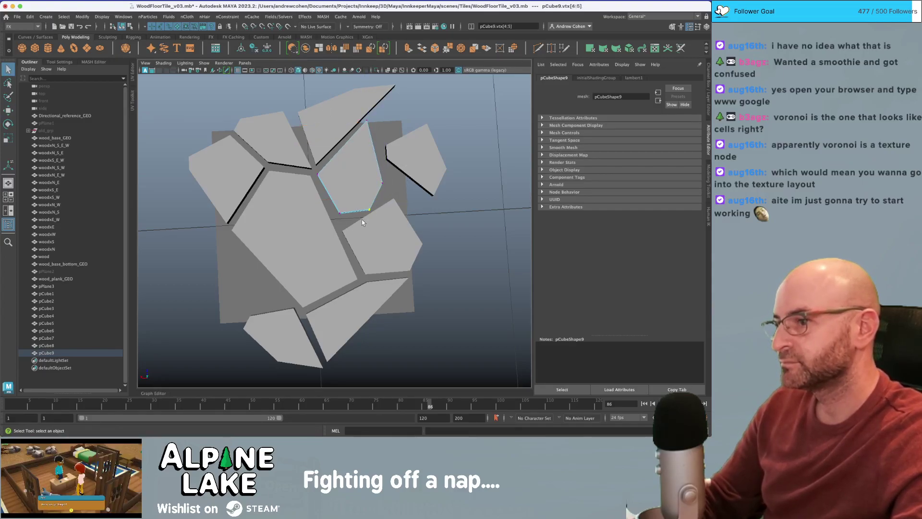
key(w)
drag(390, 191, 368, 129)
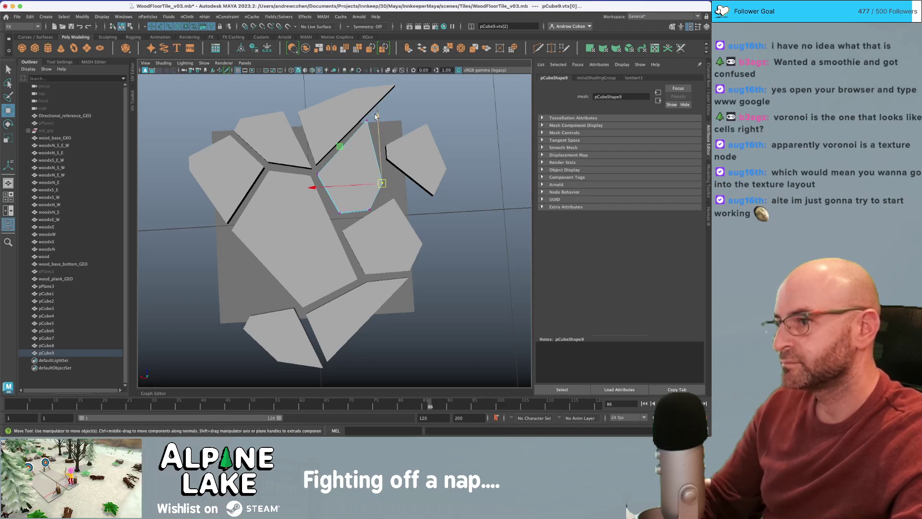
drag(382, 183, 383, 184)
drag(350, 147, 343, 83)
drag(379, 109, 379, 112)
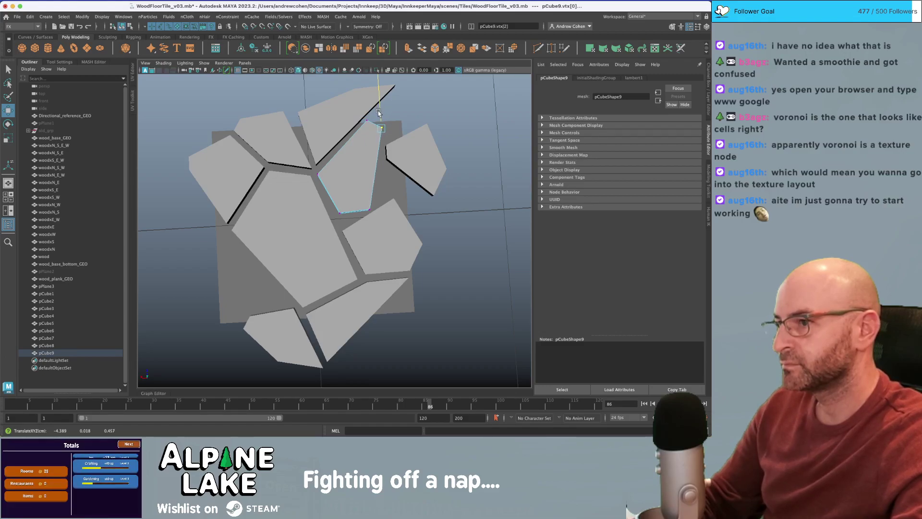
- Move the gap stone's two near corners to line up with the facing edge of the pentagonal side stone
drag(387, 176, 355, 225)
drag(328, 174, 344, 158)
key(q)
drag(328, 227, 345, 196)
key(w)
middle_drag(297, 183, 297, 190)
- Nudge the gap stone's far outer corner slightly inward
alt+middle_drag(362, 139, 363, 156)
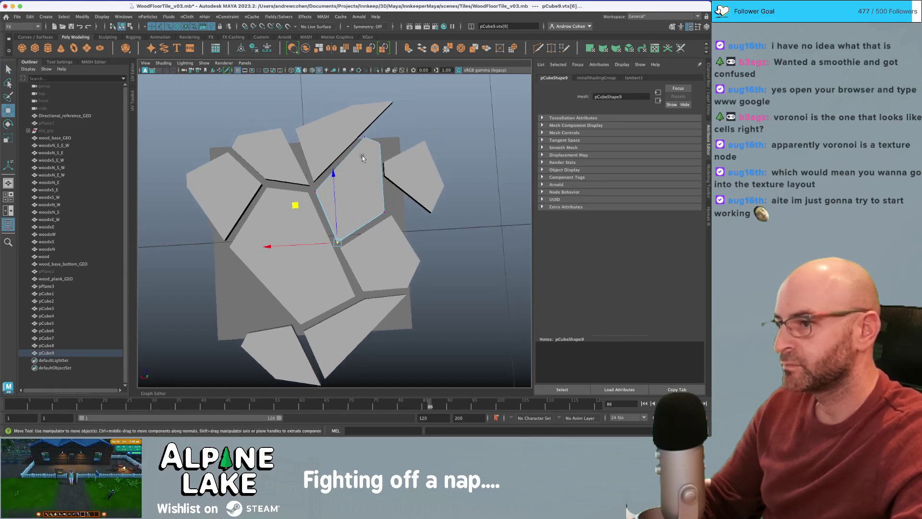
alt+right_drag(364, 156, 382, 142)
drag(406, 102, 378, 145)
drag(345, 97, 340, 100)
alt+middle_drag(399, 186, 398, 182)
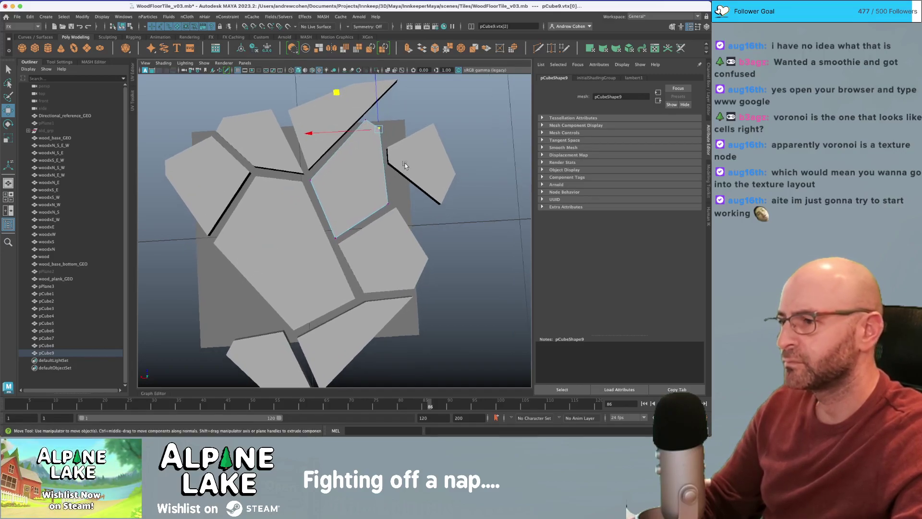
- Delete the old corner stone copy on the plane's opposite side edge
click(404, 165)
alt+middle_drag(251, 185, 294, 166)
shift+click(264, 164)
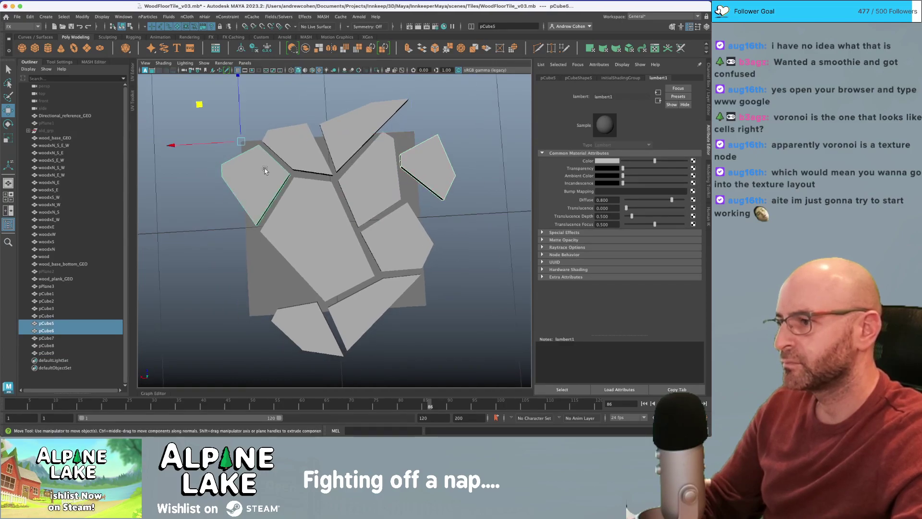
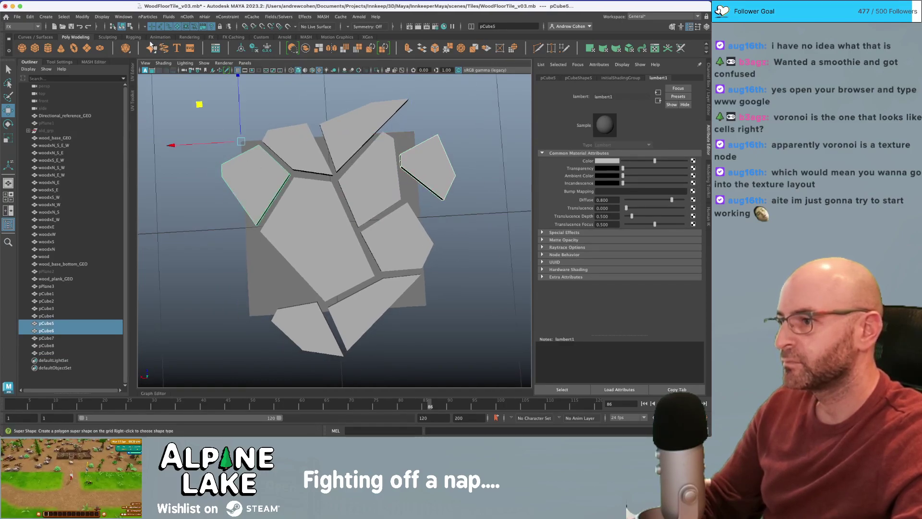
click(420, 158)
key(Delete)
- Duplicate the reshaped original corner stone and snap the copy to the plane's far corner on the opposite side
click(268, 175)
key(super+d)
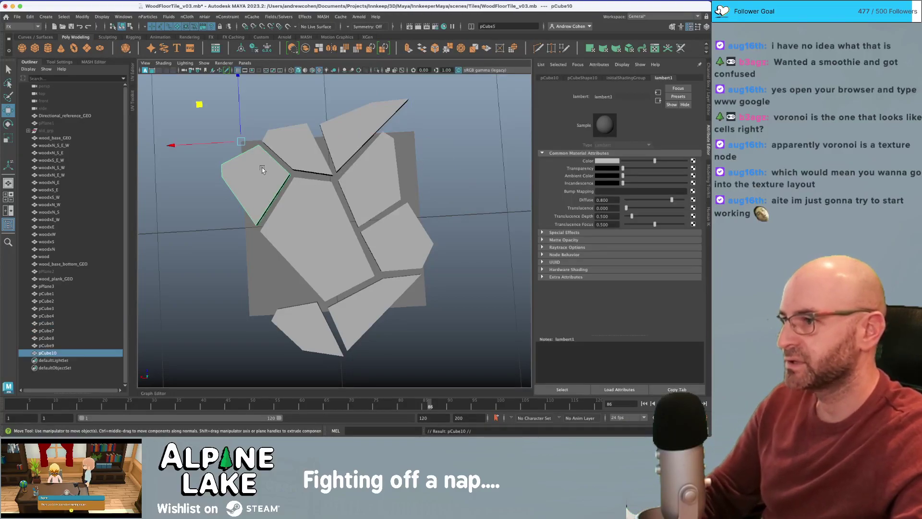
drag(238, 145, 416, 135)
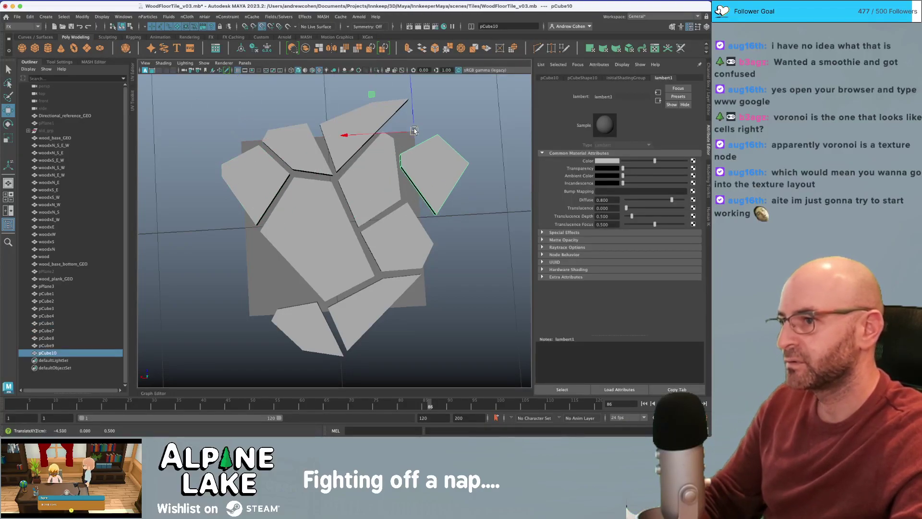
- Move the matching outermost corner of both the corner stone and its opposite copy along Z toward the plane's far edge
key(q)
shift+click(254, 169)
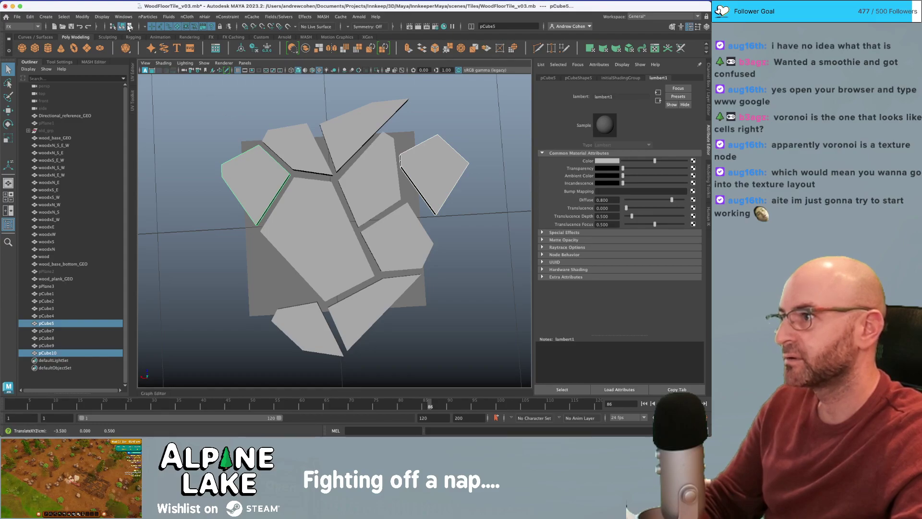
click(130, 27)
drag(232, 164, 235, 168)
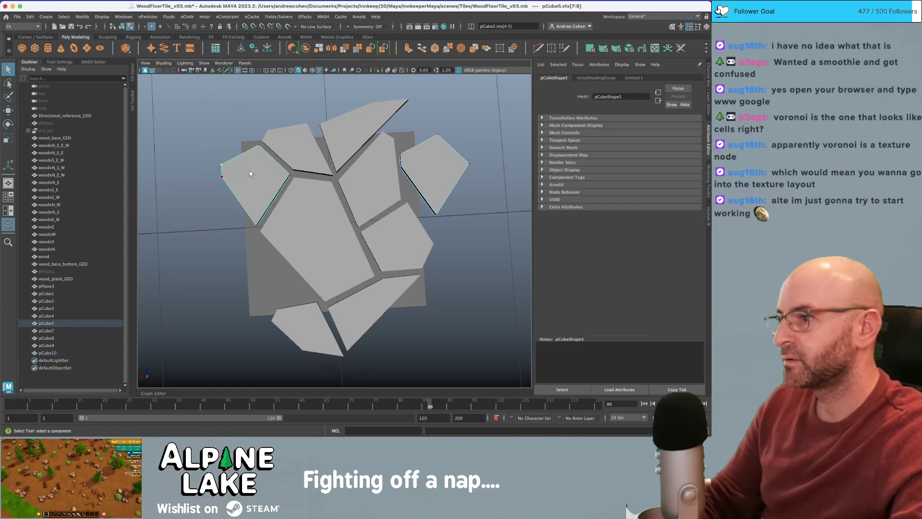
shift+drag(393, 151, 406, 159)
key(w)
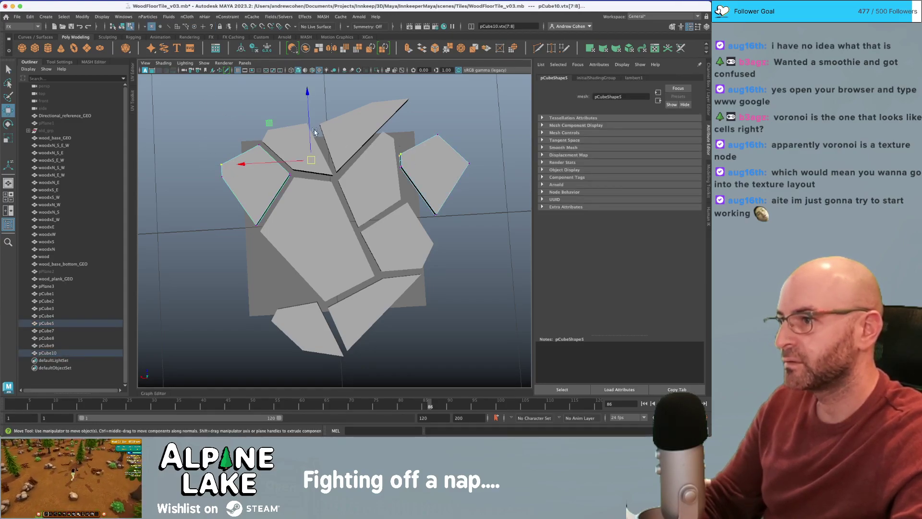
drag(310, 132, 310, 116)
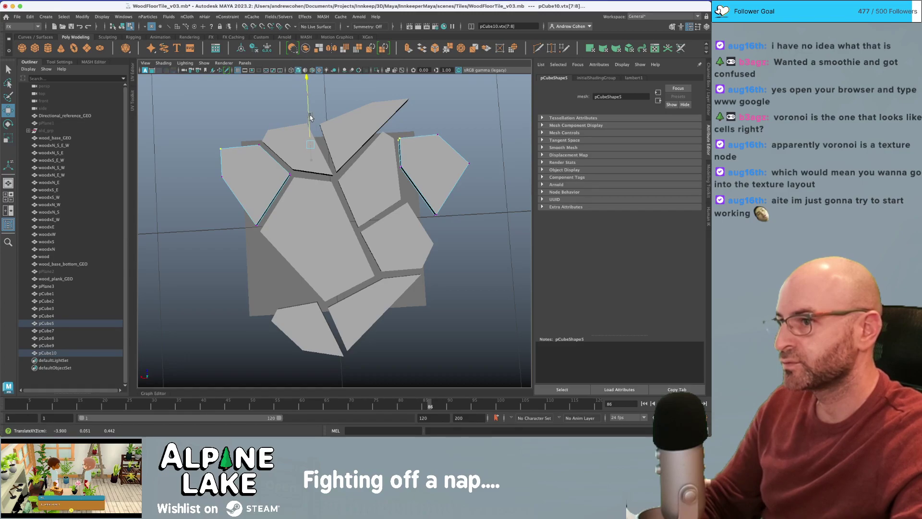
- Duplicate the wedge stone on the plane's near edge and move the copy toward the uncovered corner beside it
scroll(292, 163, up, 3)
alt+middle_drag(353, 176, 309, 163)
scroll(310, 162, down, 3)
key(q)
click(355, 279)
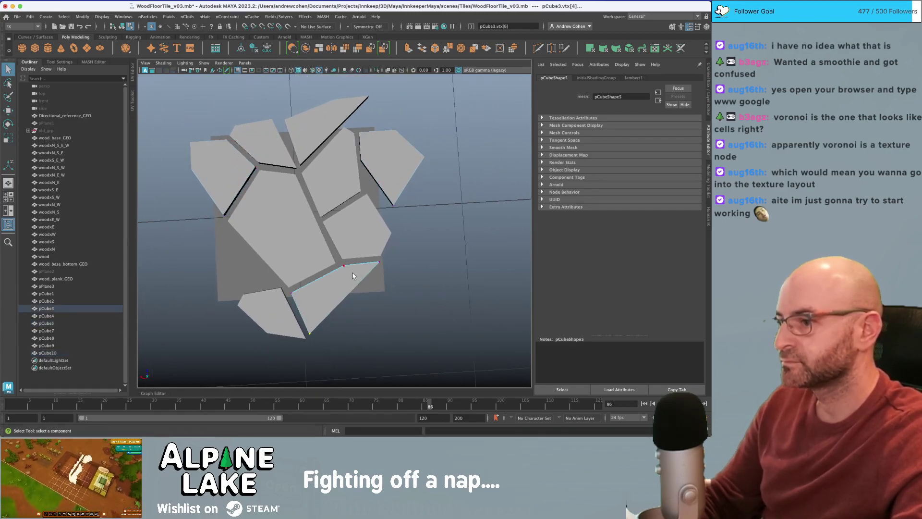
right_drag(351, 276, 374, 177)
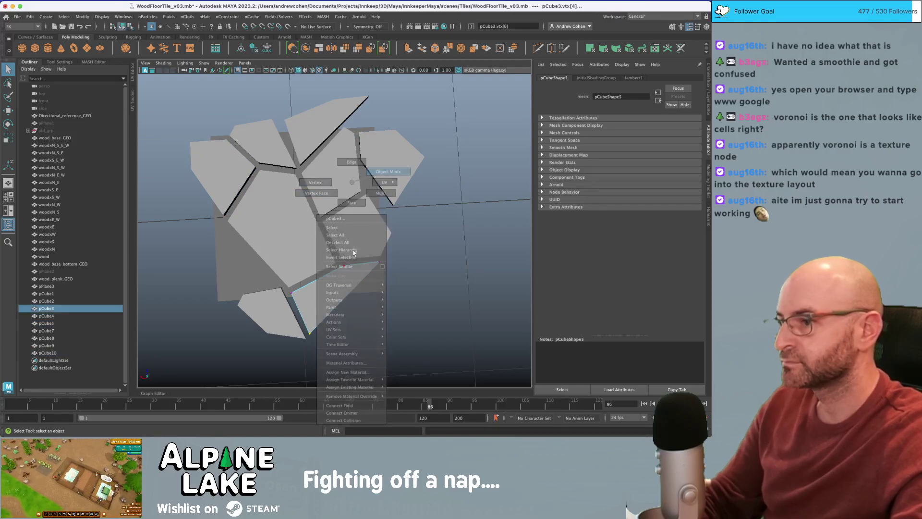
key(super+d)
key(w)
drag(289, 258, 349, 257)
- Reshape the wedge copy's vertices into a small triangular stone that fills the plane's near corner beside the original wedge
right_drag(407, 284, 371, 181)
drag(361, 281, 343, 299)
key(w)
drag(313, 254, 323, 255)
drag(420, 241, 386, 281)
drag(363, 227, 337, 231)
drag(453, 234, 423, 281)
drag(399, 223, 341, 246)
drag(385, 317, 355, 353)
drag(330, 294, 337, 256)
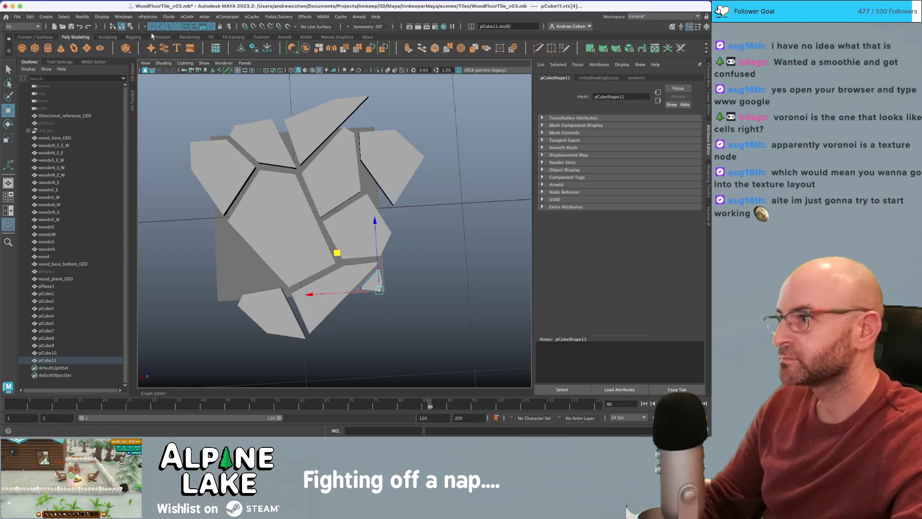
alt+middle_drag(346, 237, 372, 239)
scroll(371, 239, down, 1)
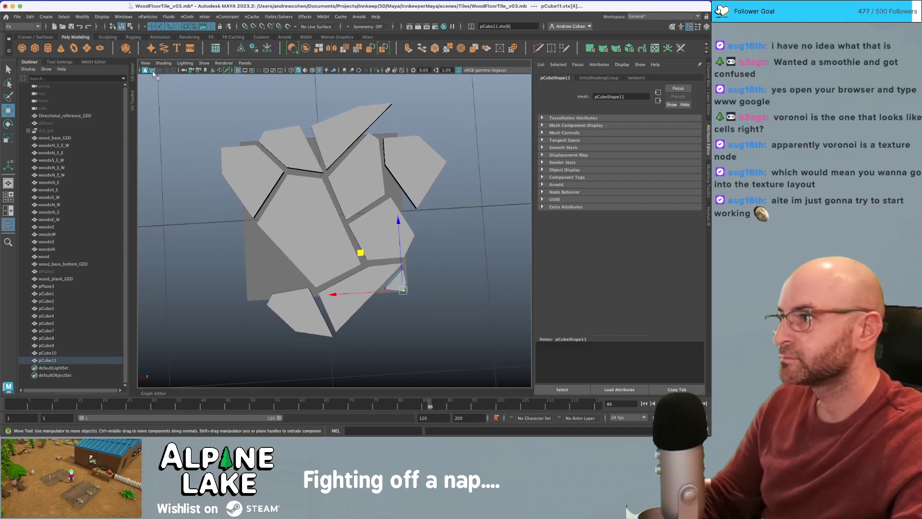
click(130, 28)
click(293, 209)
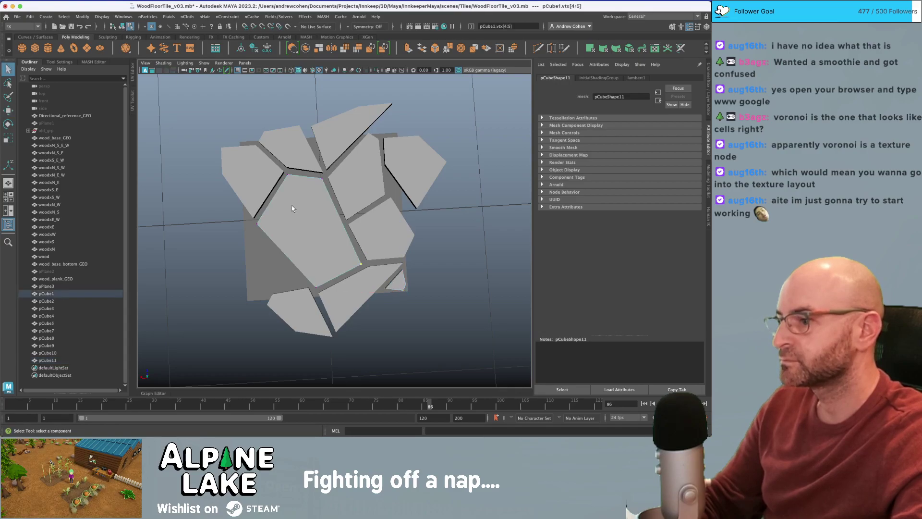
click(122, 27)
key(super+d)
key(w)
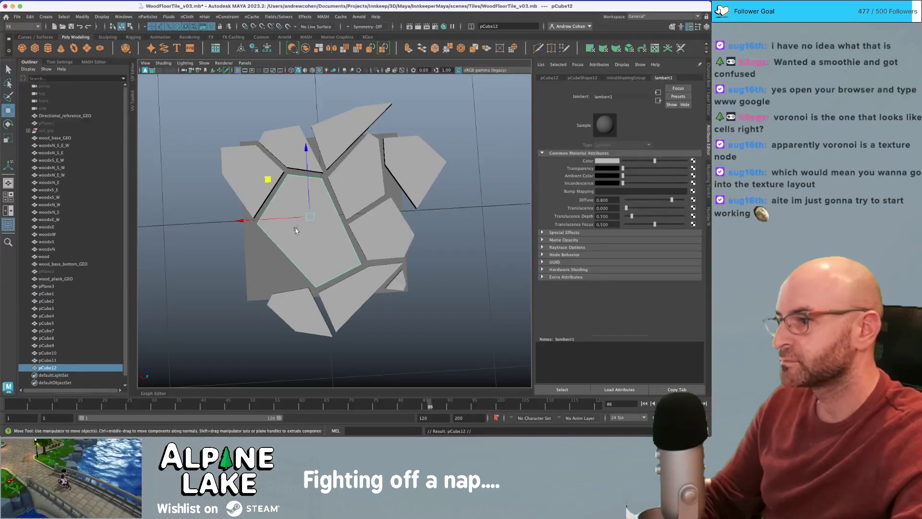
alt+middle_drag(294, 229, 321, 221)
alt+right_drag(321, 220, 359, 223)
key(BackSpace)
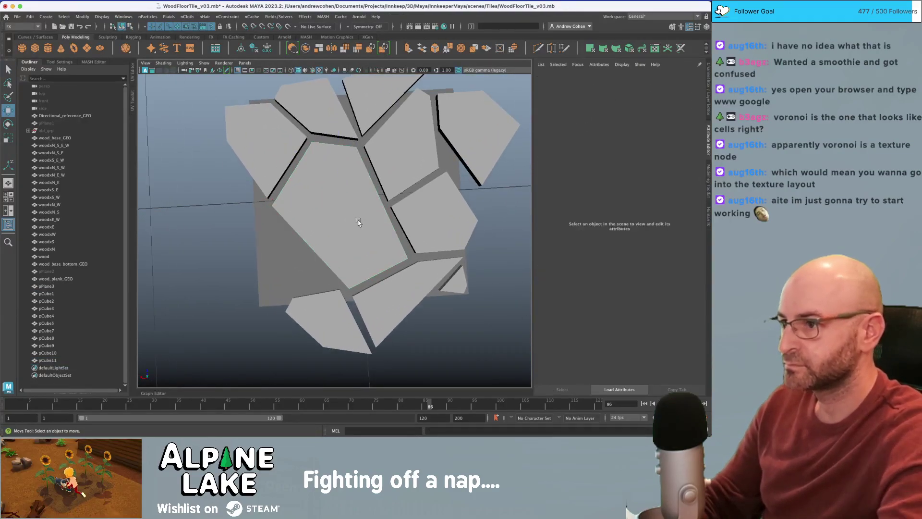
- Snap the pivot of the pentagonal side stone to the plane's far corner on the same side
click(413, 202)
alt+right_drag(413, 201, 390, 202)
alt+middle_drag(390, 202, 358, 211)
key(d)
key(v)
drag(384, 185, 406, 114)
click(393, 220)
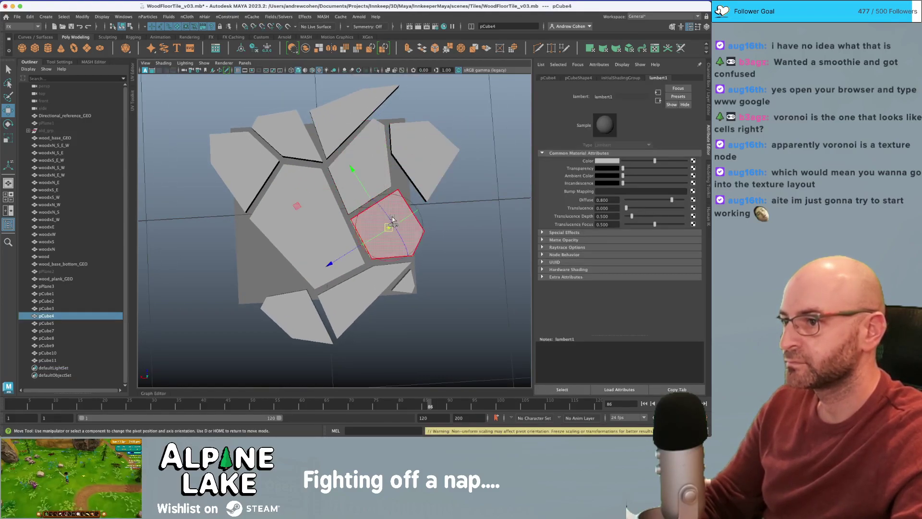
key(super+z)
- Duplicate the pentagonal side stone and snap the copy to the plane's opposite far corner
key(ctrl+d)
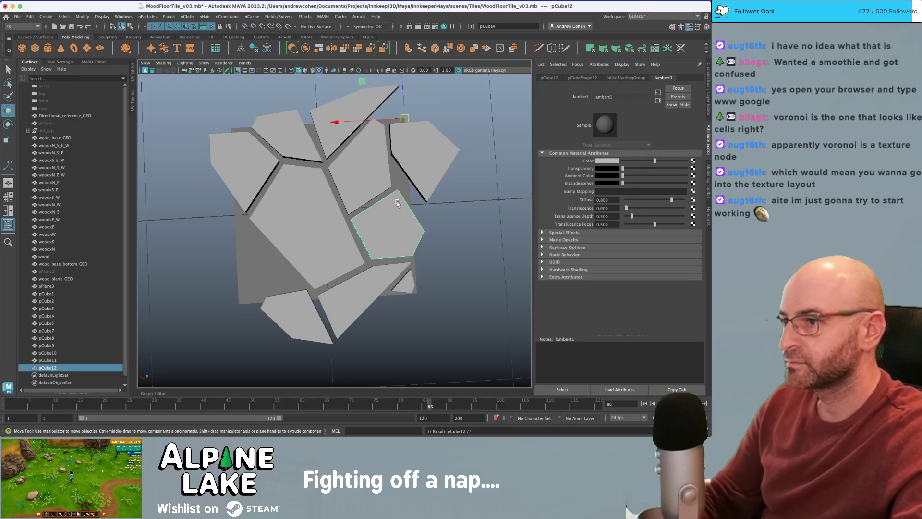
drag(405, 118, 217, 118)
alt+drag(230, 159, 273, 164)
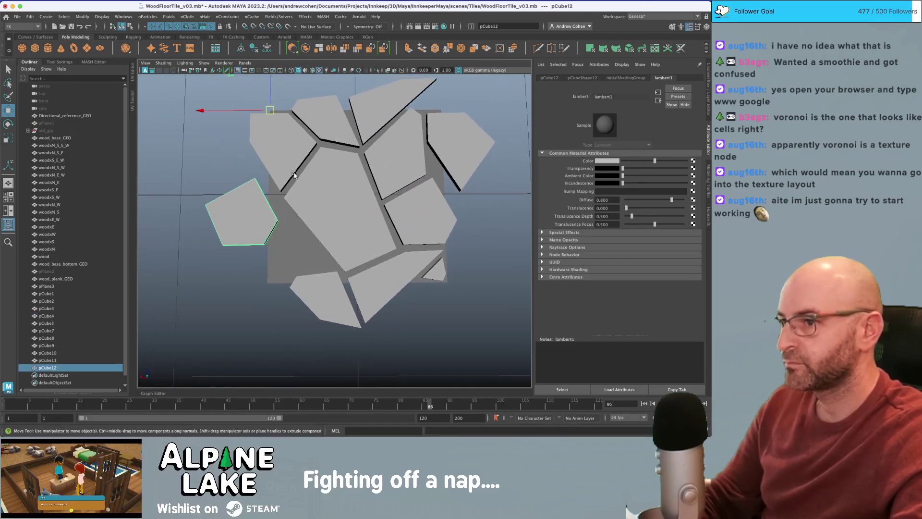
- Move the matching outer side corner of both the corner stone and its copy along Z toward the pentagonal side stones
click(452, 148)
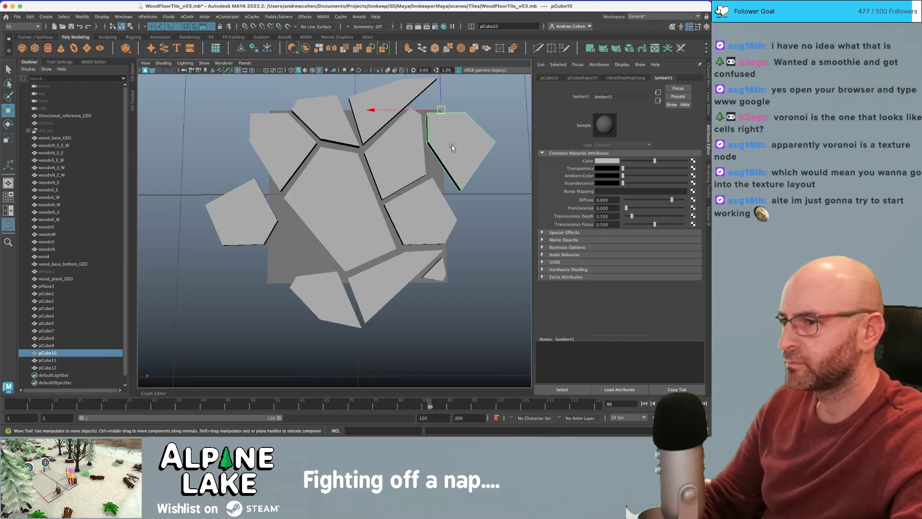
shift+click(264, 143)
click(130, 27)
key(q)
drag(237, 127, 265, 148)
shift+drag(442, 152, 423, 123)
key(w)
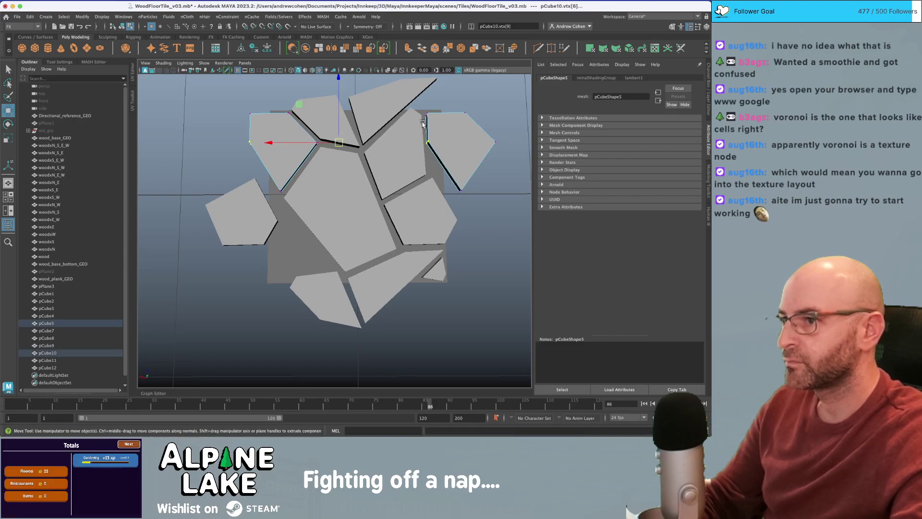
drag(336, 116, 338, 137)
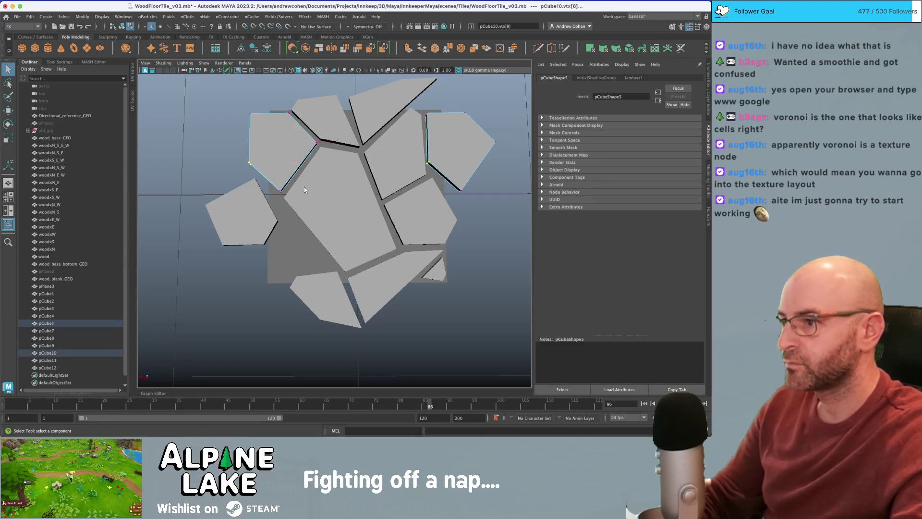
- Adjust the matching near tip of both the corner stone and its copy, leaving an even gap to the side stones
drag(304, 188, 270, 197)
shift+drag(442, 182, 460, 190)
key(w)
drag(327, 163, 324, 170)
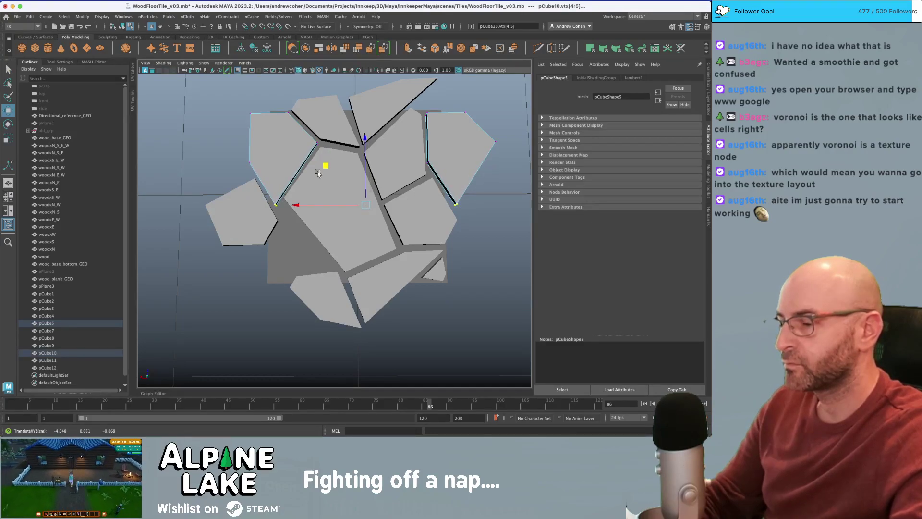
middle_drag(338, 163, 324, 158)
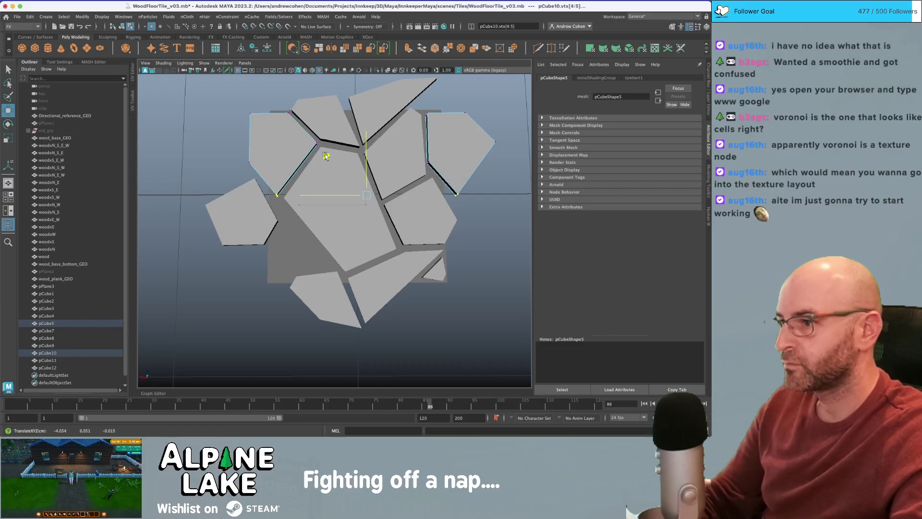
- Move the matching outermost tip of the pentagonal side stone and its copy along X toward the central stone's facing edge
key(q)
click(404, 206)
shift+click(224, 211)
drag(287, 212, 316, 224)
shift+click(456, 220)
key(w)
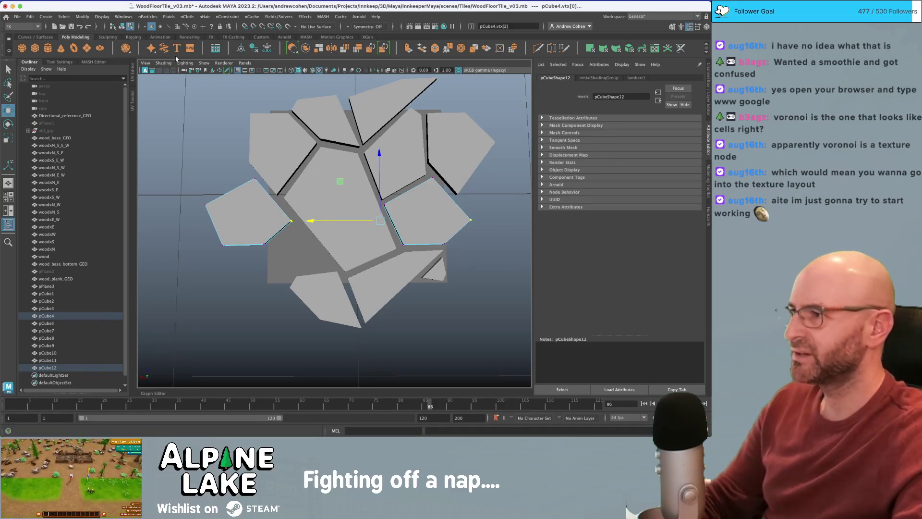
- Return to object selection and duplicate the side stone copy next to the central stone
click(124, 25)
key(q)
click(255, 201)
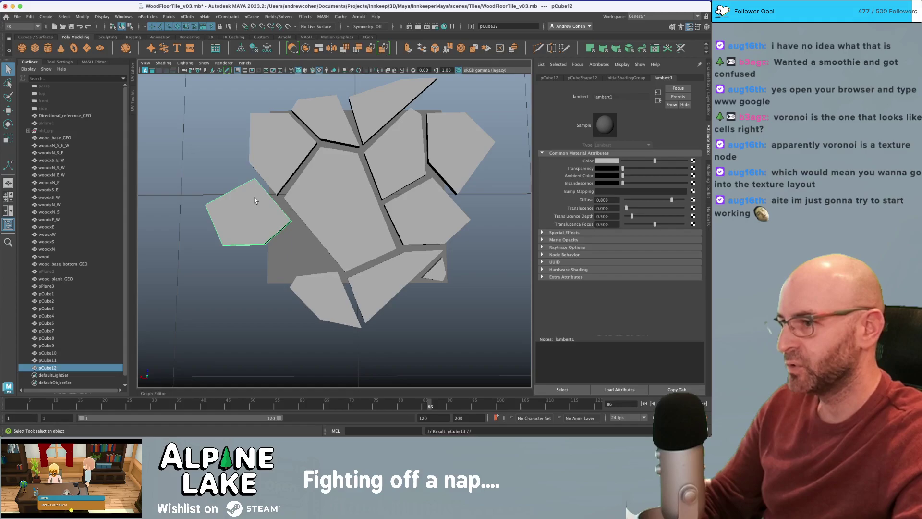
key(ctrl+d)
key(w)
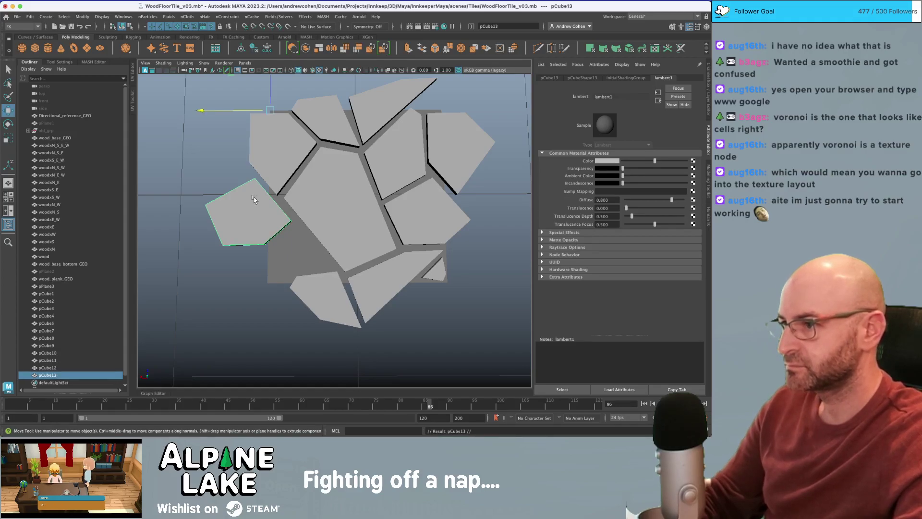
drag(270, 111, 311, 149)
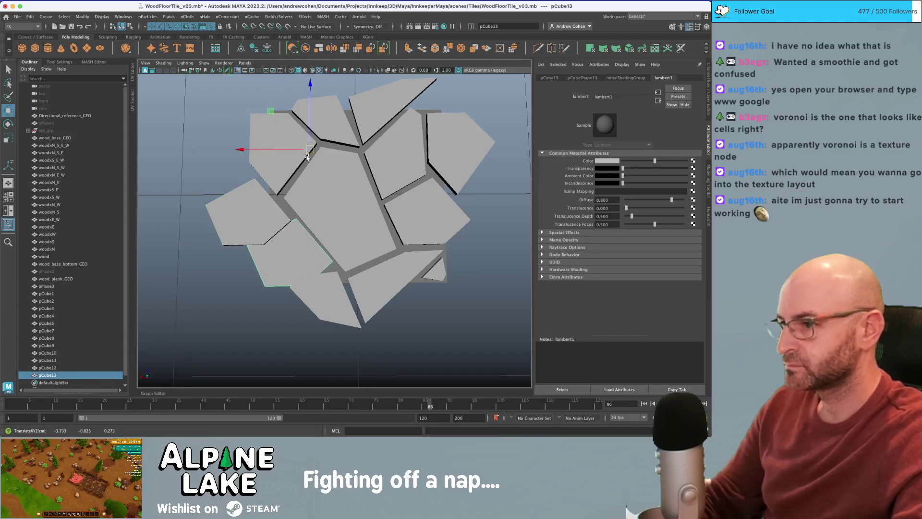
right_drag(299, 182, 256, 178)
drag(207, 216, 277, 226)
key(z)
key(z)
key(z)
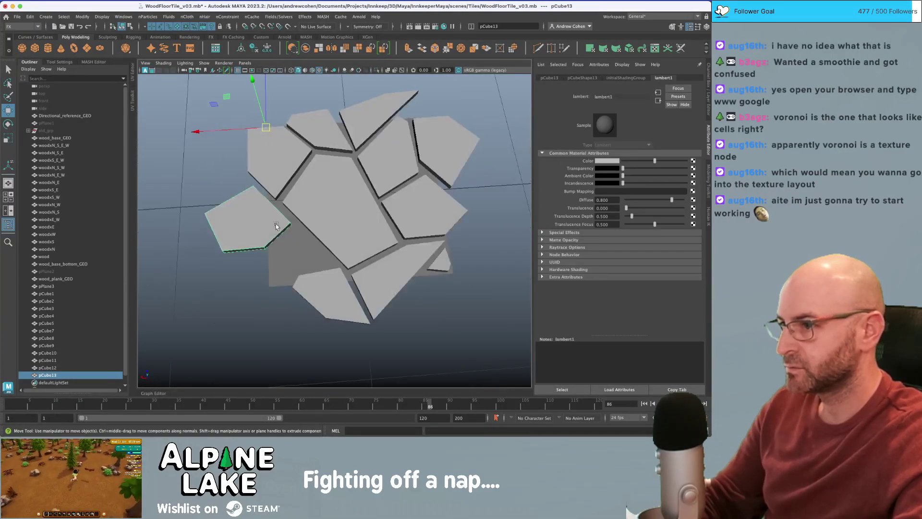
- Move the new duplicate into the uncovered corner area beside the central stone and scale all its vertices down to fit
drag(227, 99, 264, 127)
right_drag(301, 254, 260, 181)
alt+drag(260, 182, 269, 214)
drag(209, 211, 391, 330)
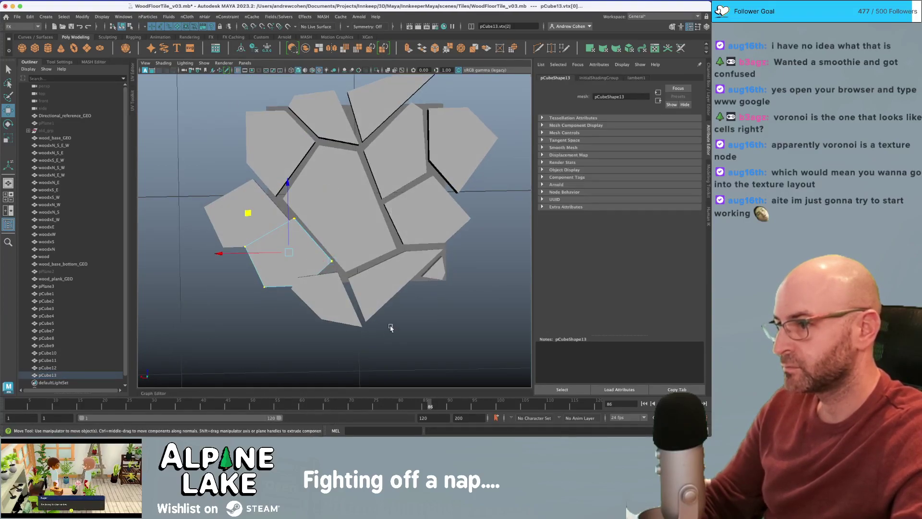
key(r)
drag(257, 217, 263, 225)
- Move two corners of the small stone to follow the central stone's edge, from the side stone's tip to the near gap stone
key(w)
click(282, 237)
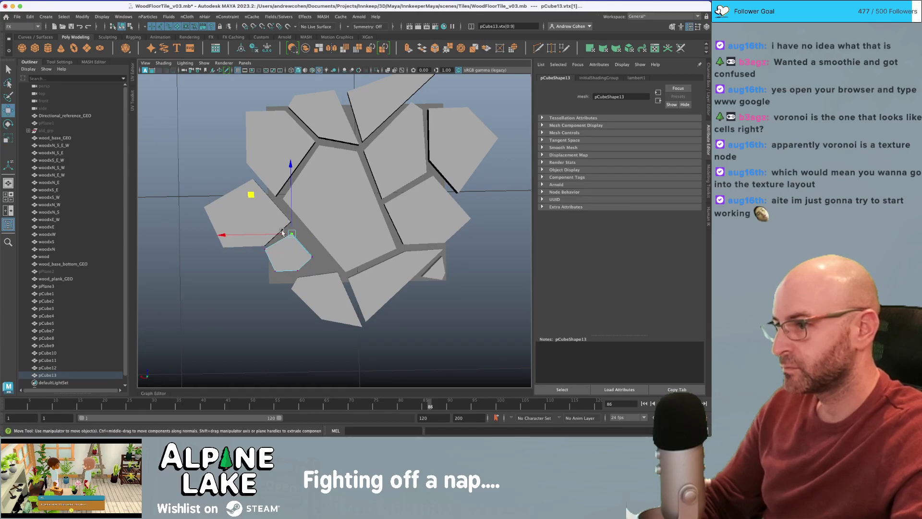
drag(256, 189, 261, 183)
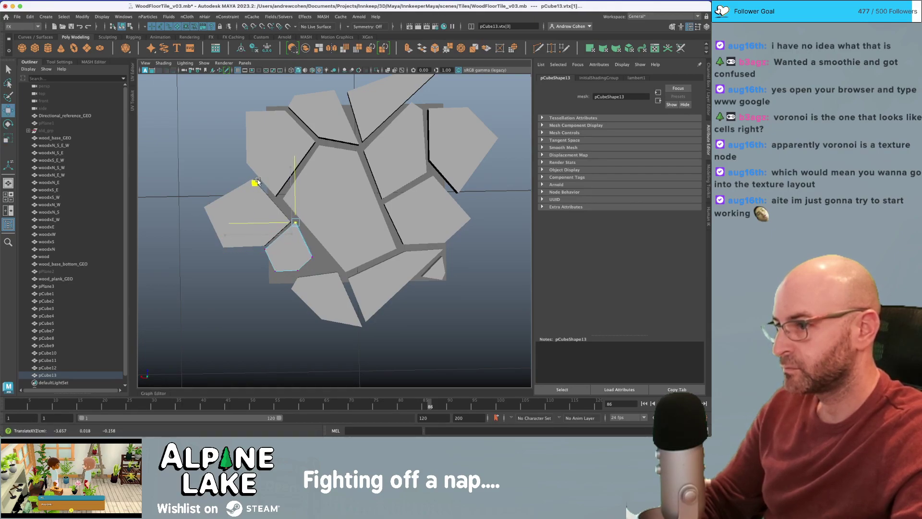
click(311, 258)
drag(273, 219, 293, 227)
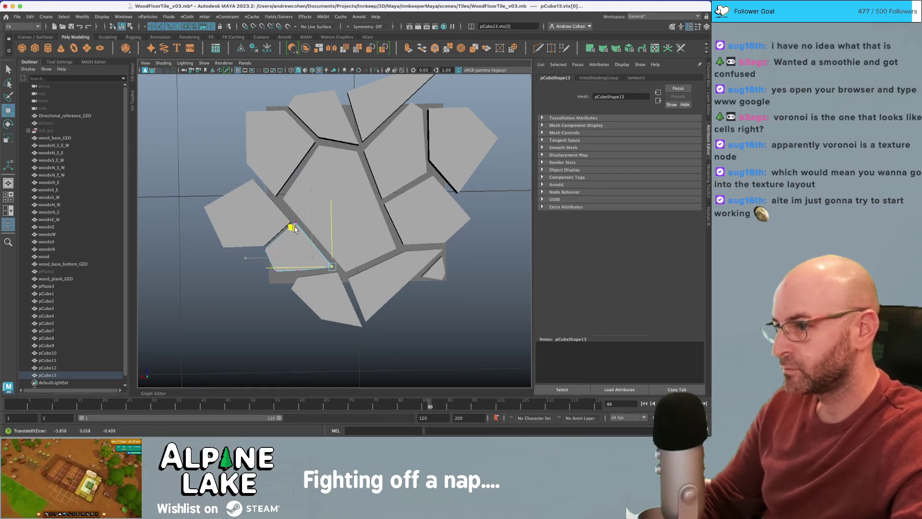
- Move the small stone's outer near corner out to the plane's uncovered corner
key(q)
scroll(284, 255, up, 2)
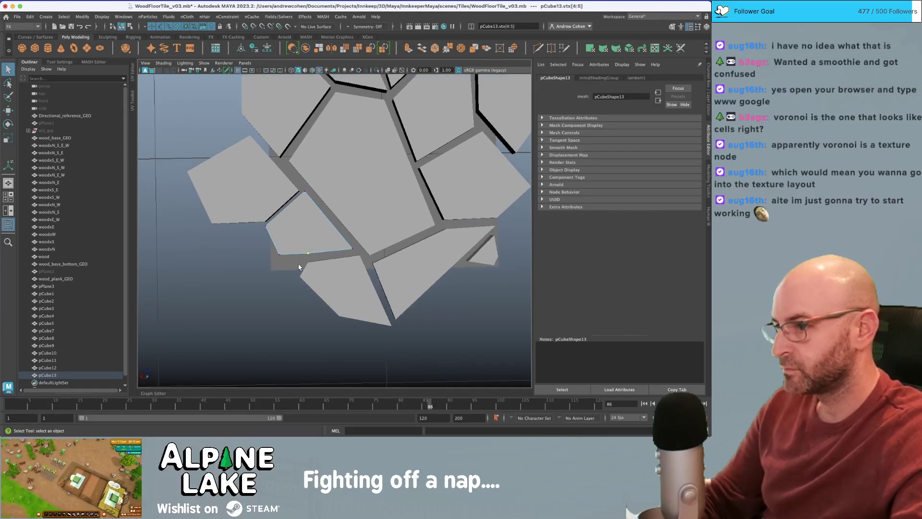
drag(269, 268, 269, 267)
key(w)
drag(240, 217, 252, 229)
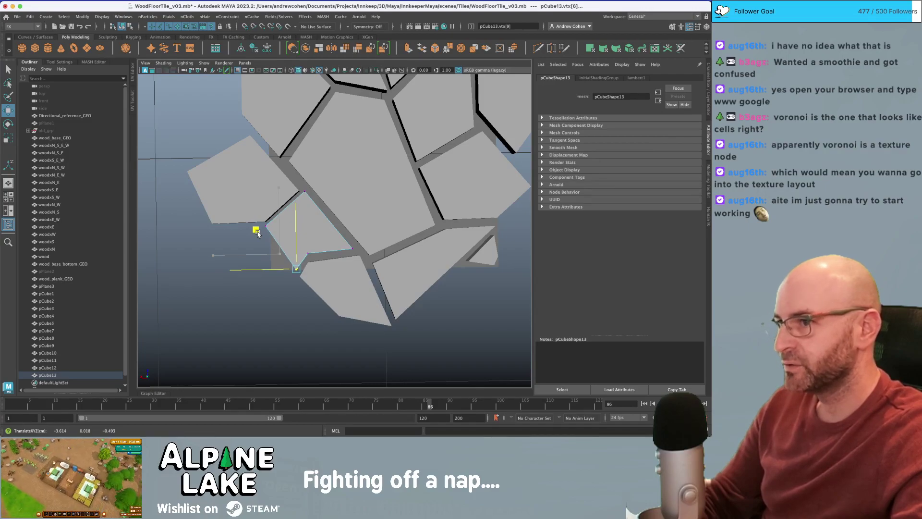
drag(257, 233, 275, 216)
drag(226, 188, 234, 186)
drag(258, 249, 289, 268)
drag(240, 220, 235, 218)
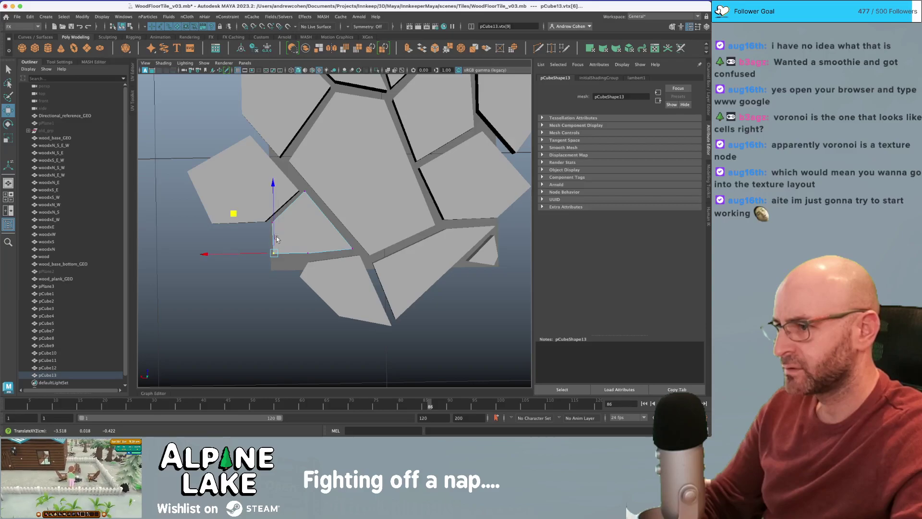
drag(315, 247, 273, 250)
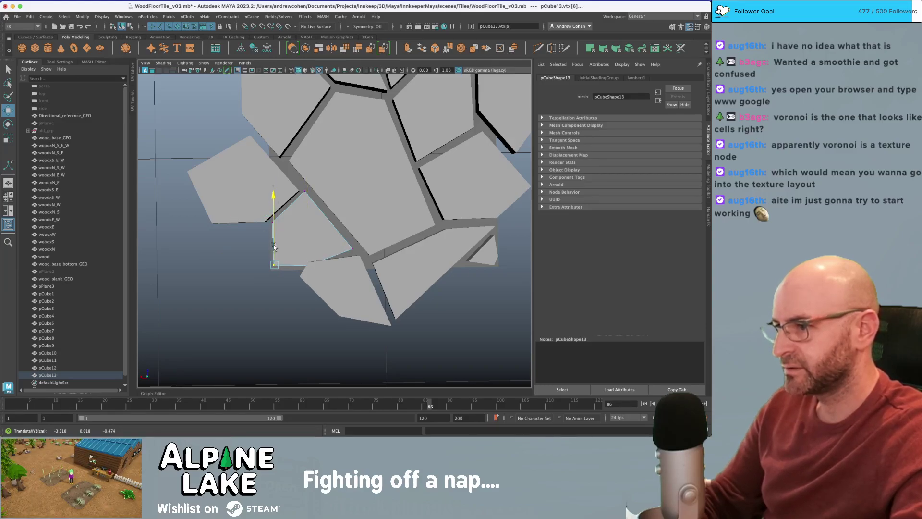
- Move the near gap stone's corner beside the small corner stone inward, together with the matching corner of its far-edge copy
key(q)
click(329, 279)
alt+right_drag(328, 279, 312, 235)
alt+middle_drag(312, 235, 302, 267)
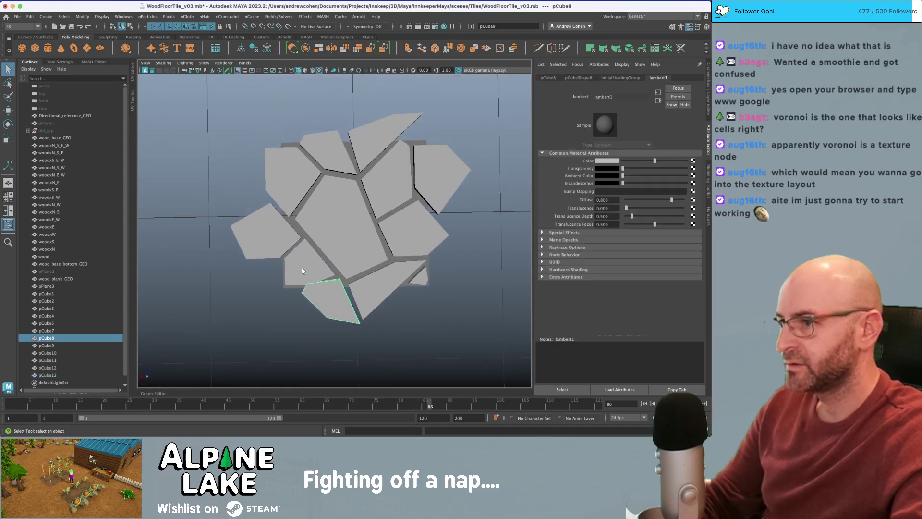
shift+click(329, 160)
key(F8)
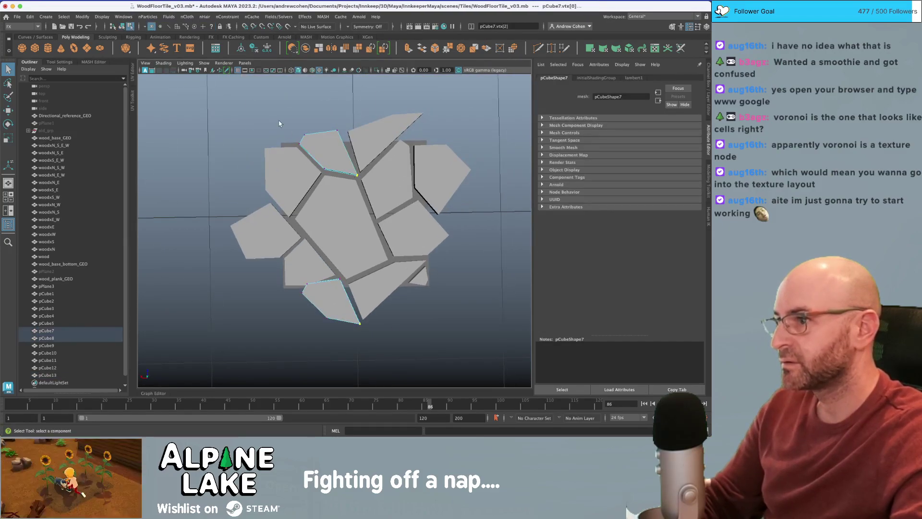
drag(299, 138, 300, 138)
shift+drag(313, 270, 301, 287)
key(w)
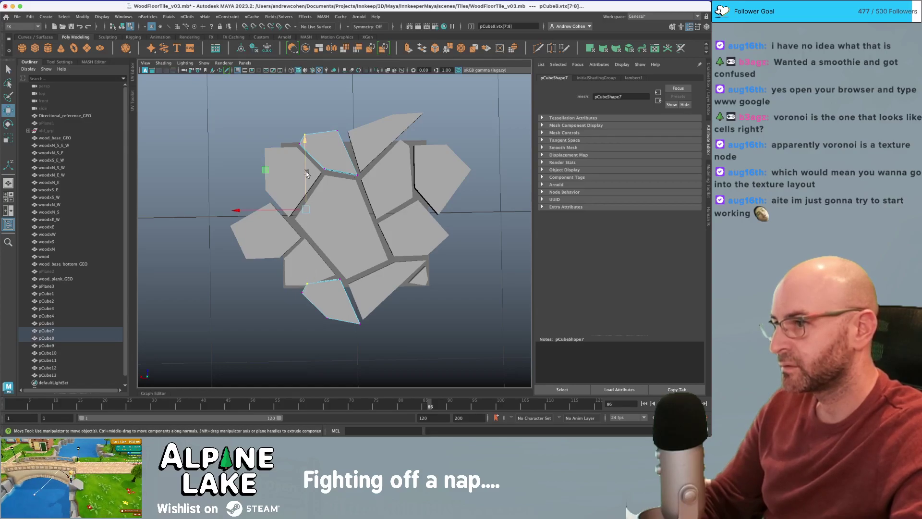
drag(307, 174, 269, 175)
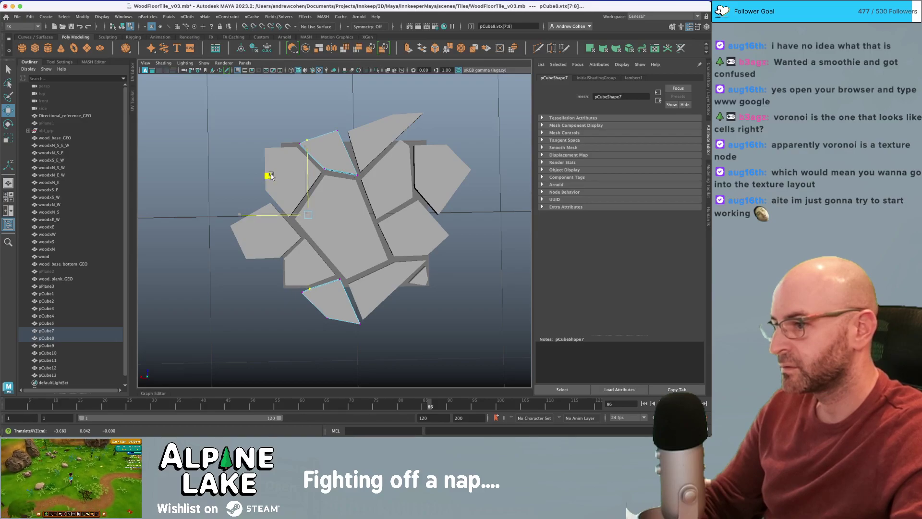
- Nudge the near gap stone's corner beside the central stone and its match on the far copy, and return to object selection
key(q)
drag(325, 139, 325, 140)
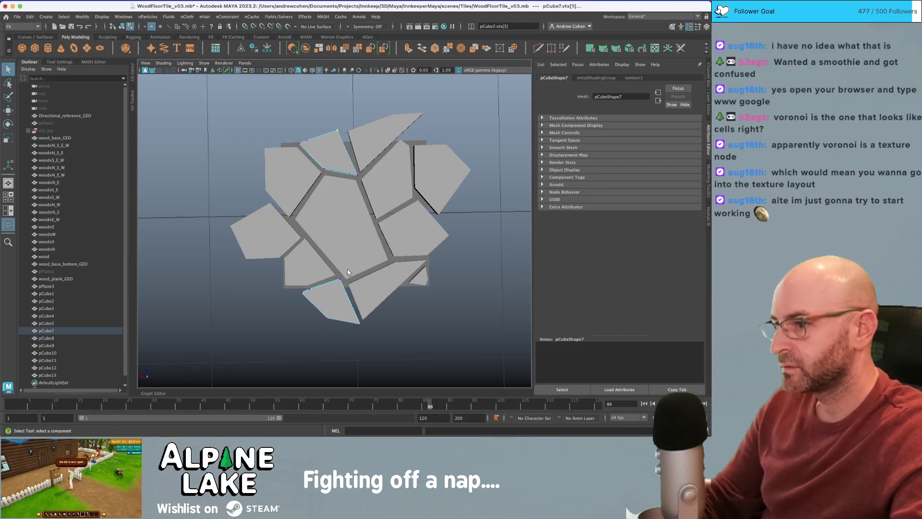
key(w)
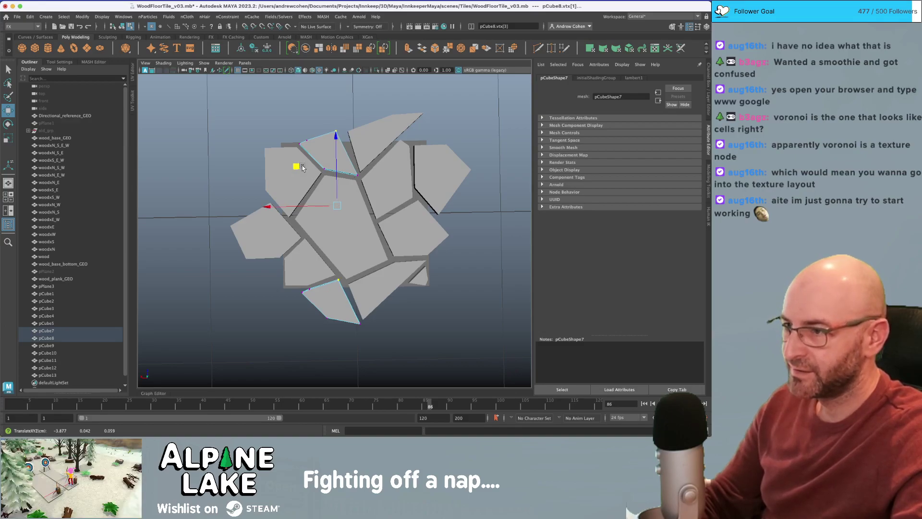
drag(297, 167, 298, 168)
click(122, 26)
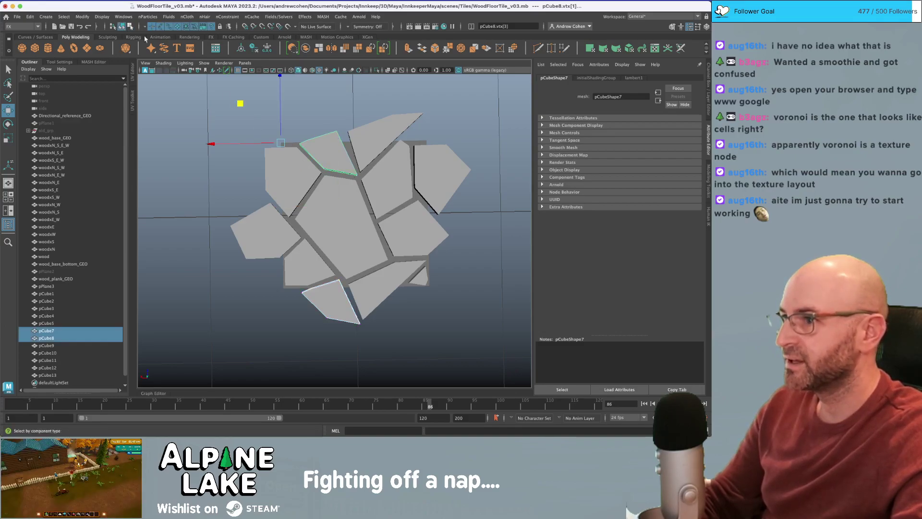
key(q)
click(224, 113)
alt+right_drag(224, 114, 297, 175)
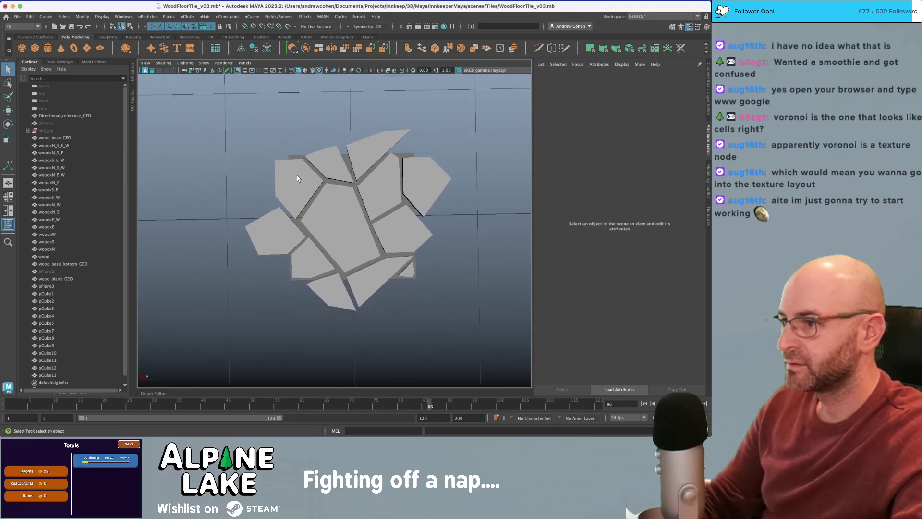
click(297, 175)
shift+click(331, 165)
shift+click(369, 155)
shift+click(418, 213)
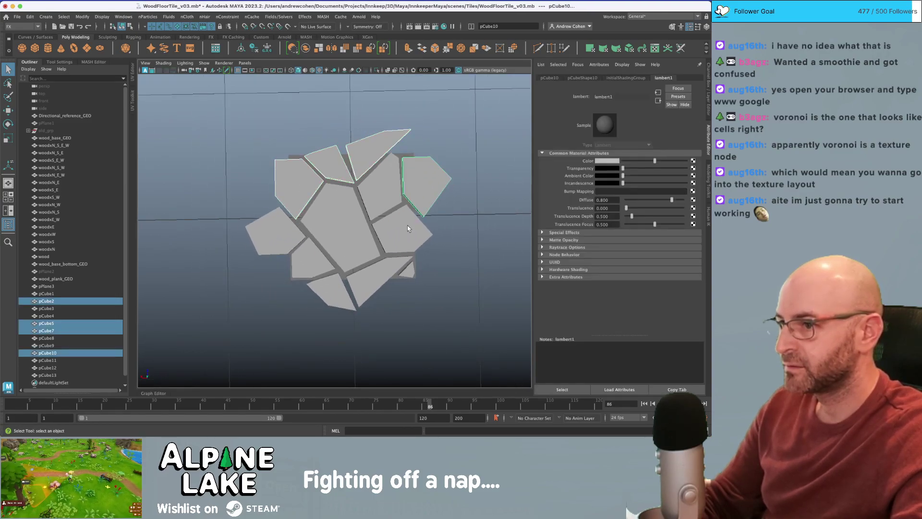
click(301, 175)
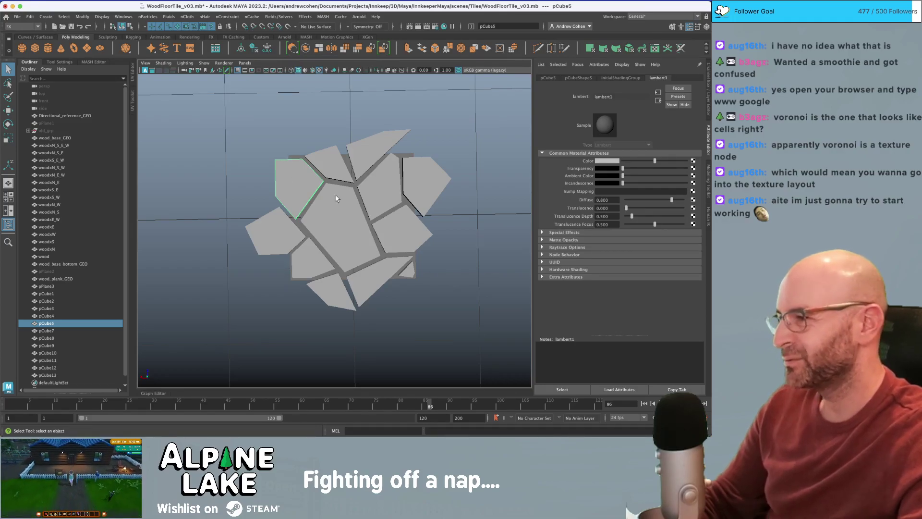
shift+click(278, 228)
shift+click(311, 259)
shift+click(332, 288)
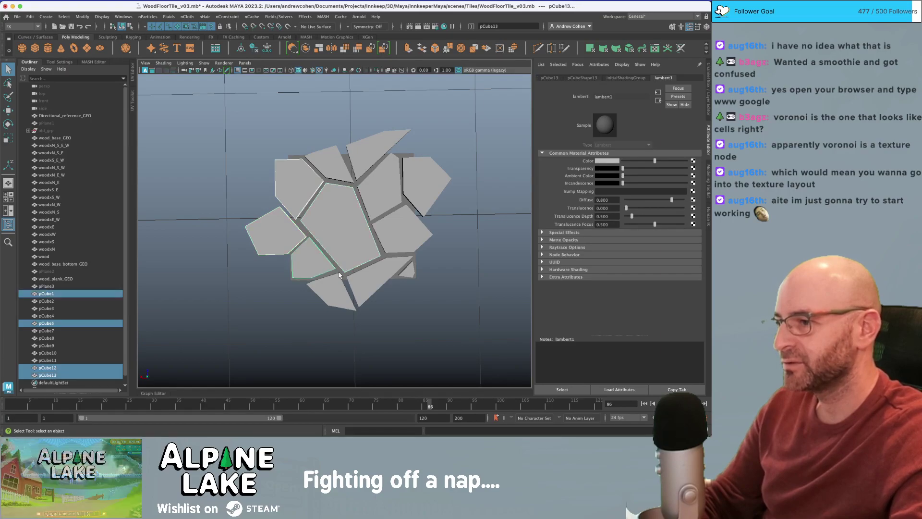
shift+click(343, 240)
shift+click(376, 283)
shift+click(411, 228)
shift+click(387, 185)
shift+click(366, 147)
shift+click(332, 164)
shift+click(417, 177)
shift+click(413, 267)
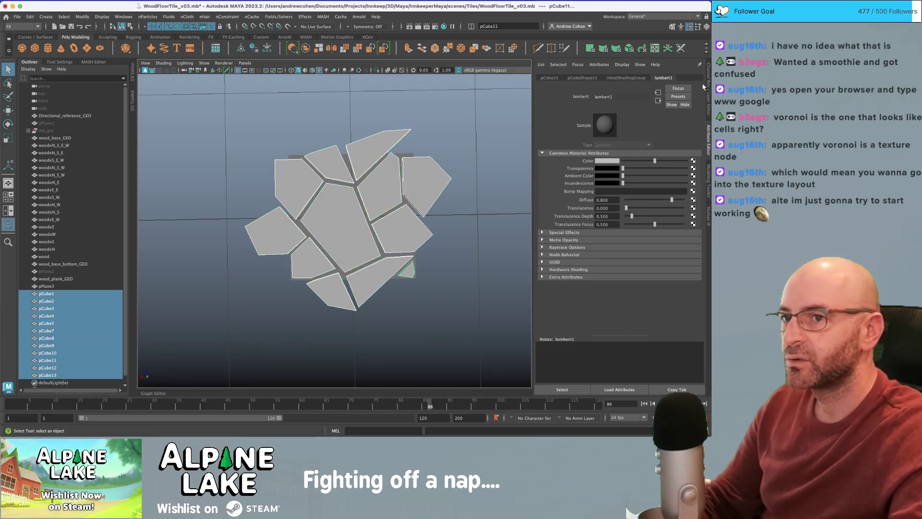
click(709, 86)
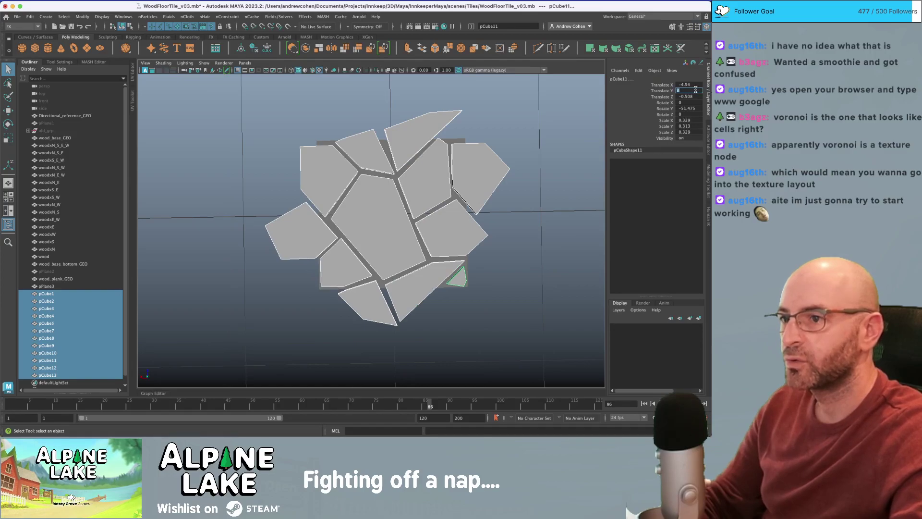
click(523, 123)
key(space)
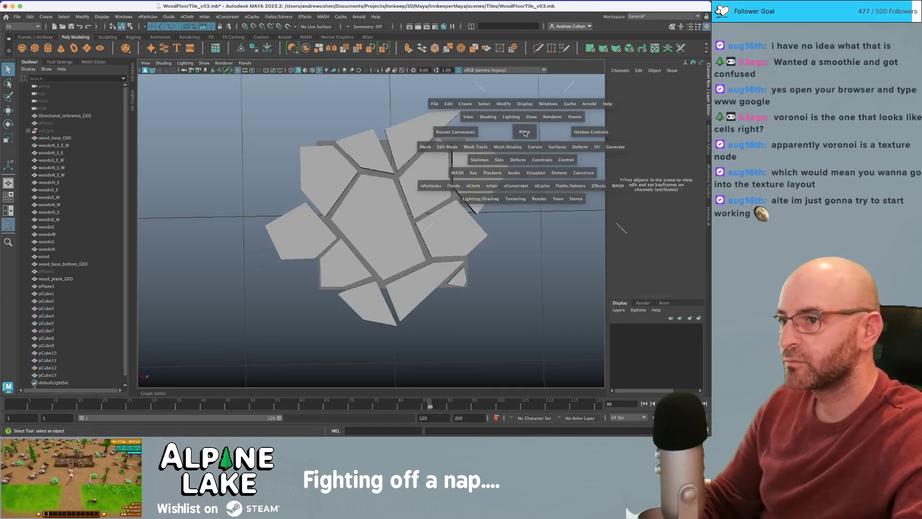
key(space)
- Select every paving stone without the base plane and switch them all to face selection
alt+drag(476, 185, 353, 228)
scroll(448, 154, up, 5)
click(305, 201)
shift+click(347, 192)
shift+click(291, 237)
shift+click(355, 222)
shift+click(333, 251)
shift+click(399, 260)
shift+click(457, 256)
shift+click(442, 215)
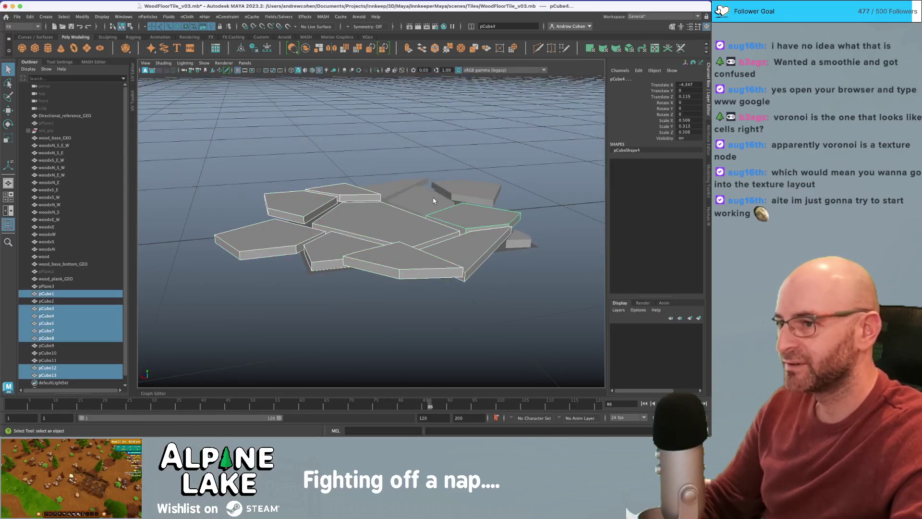
shift+click(425, 201)
shift+click(404, 188)
shift+click(466, 191)
shift+click(523, 238)
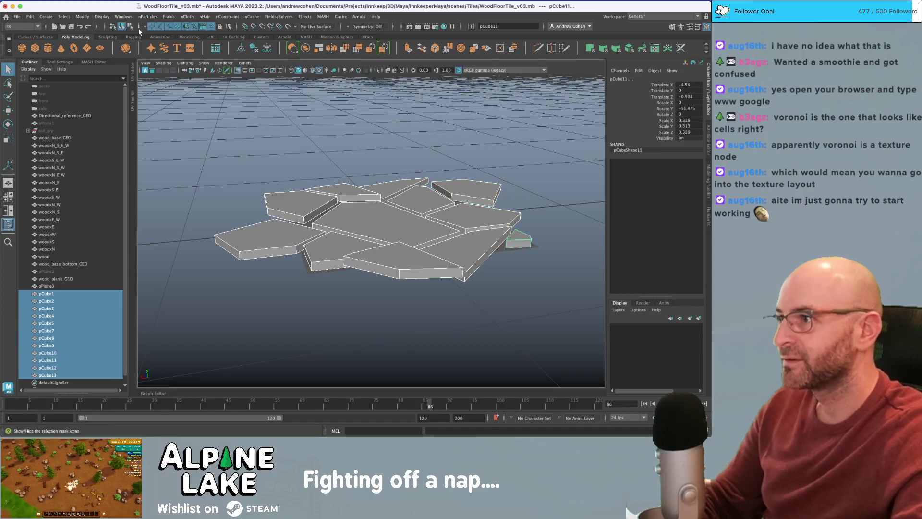
key(F9)
click(178, 27)
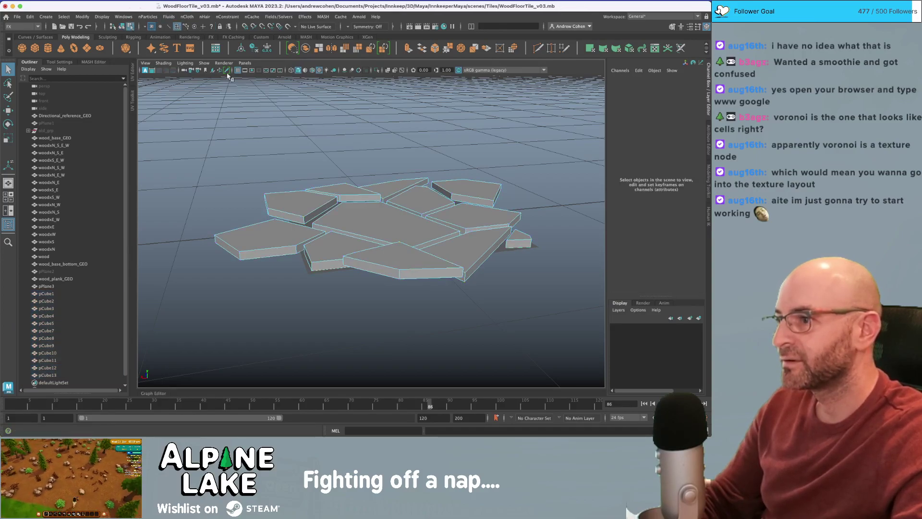
- Select the top faces of all the paving stones
click(277, 227)
shift+click(299, 203)
shift+click(337, 188)
shift+click(363, 212)
shift+click(389, 190)
shift+click(423, 201)
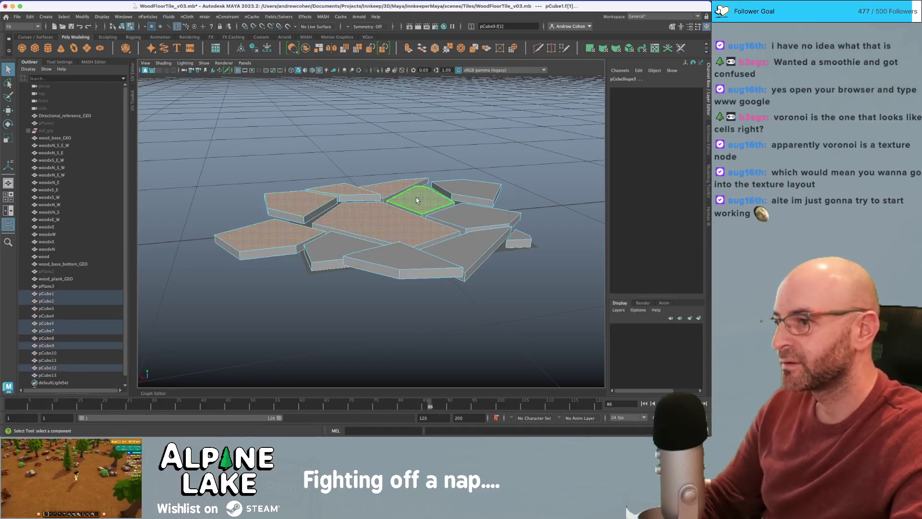
shift+click(459, 215)
shift+click(468, 190)
shift+click(518, 238)
shift+click(480, 240)
shift+click(401, 259)
shift+click(343, 248)
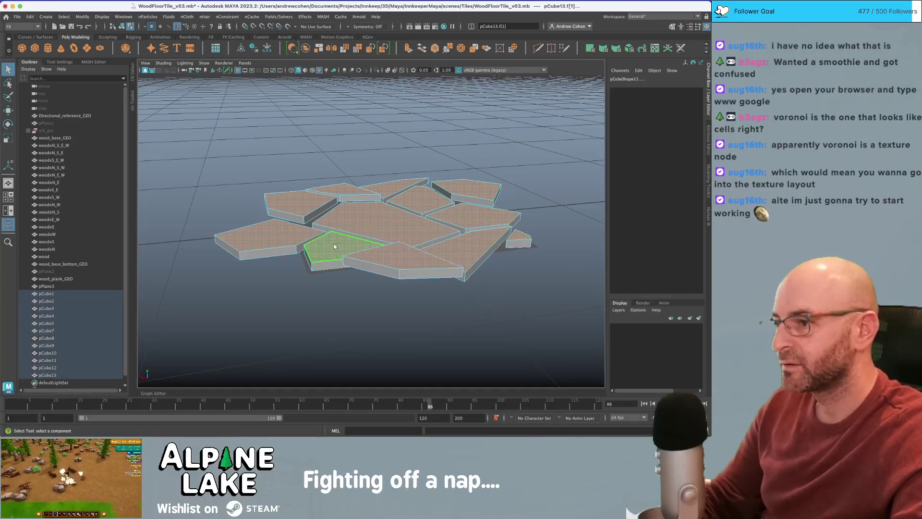
- Lower the top faces of all stones together to make the stones thinner, and return to object selection
key(r)
shift+click(403, 183)
alt+drag(389, 319, 325, 231)
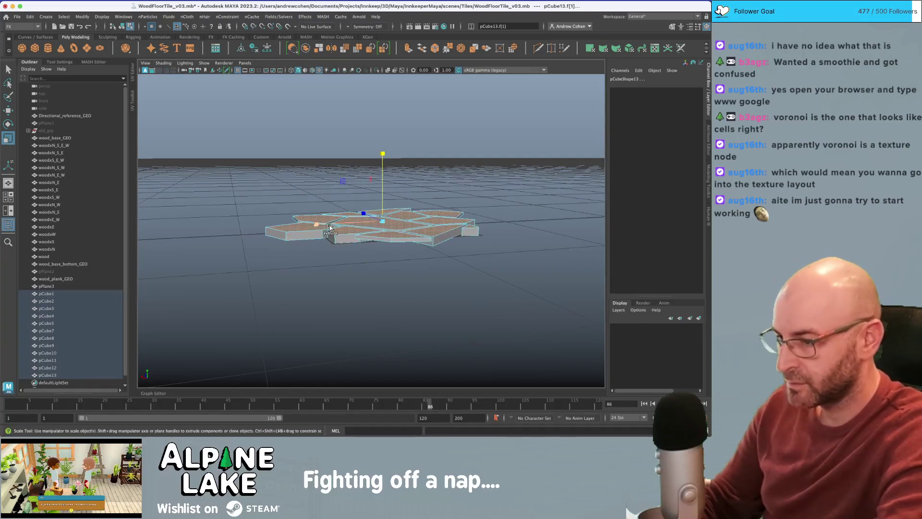
shift+drag(231, 162, 503, 272)
drag(383, 158, 377, 262)
key(w)
drag(381, 211, 363, 207)
key(shift+period)
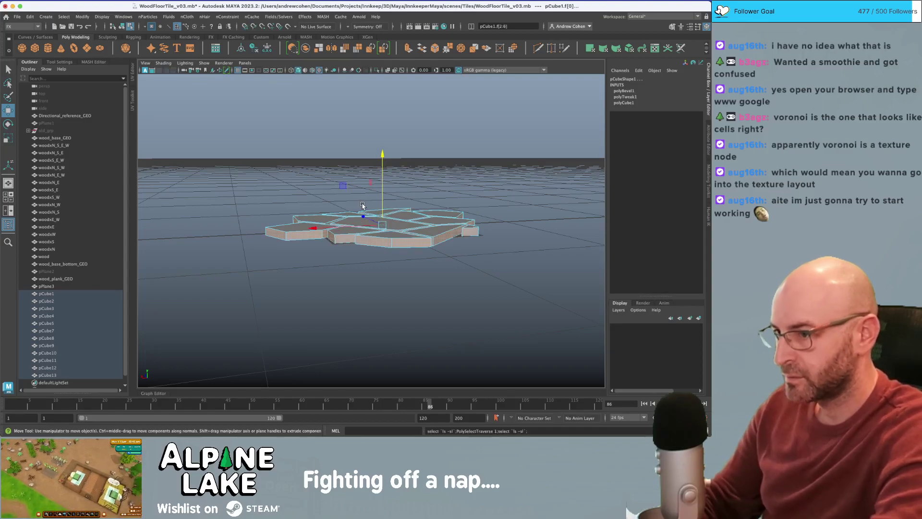
key(ctrl+shift+i)
drag(382, 181, 401, 202)
scroll(398, 212, up, 3)
click(122, 27)
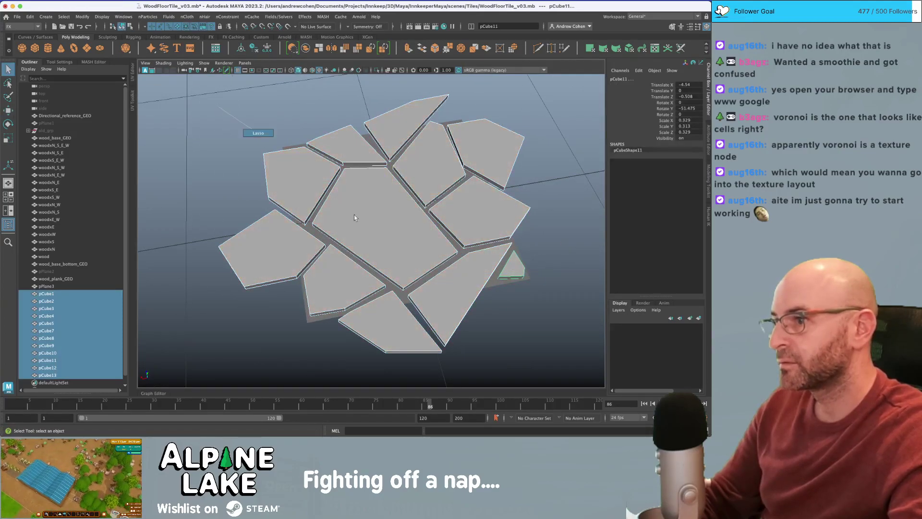
- Examine the thinned paving stones from a low angle and from above
click(245, 112)
click(298, 171)
mouse_move(305, 172)
right_down()
mouse_move(292, 167)
mouse_move(313, 170)
right_up()
scroll(367, 186, down, 5)
alt+drag(367, 186, 363, 139)
drag(267, 138, 480, 280)
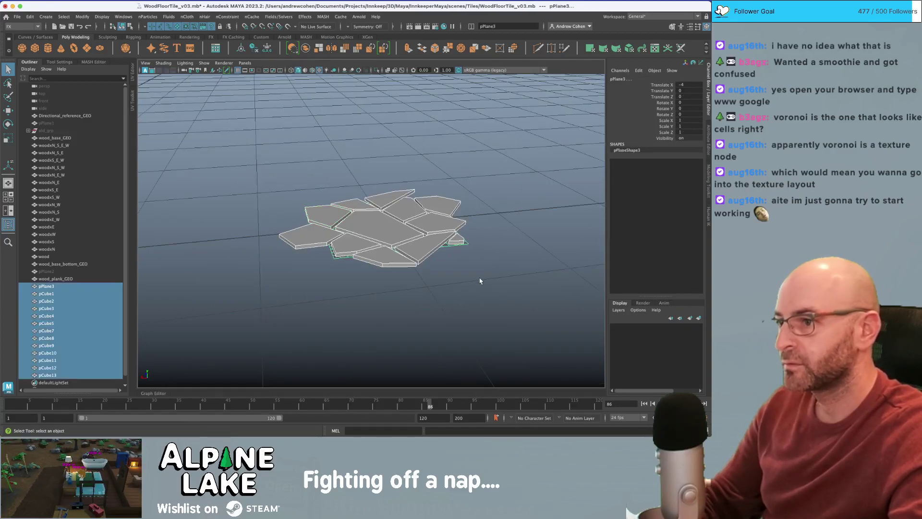
click(515, 264)
alt+drag(491, 209, 478, 254)
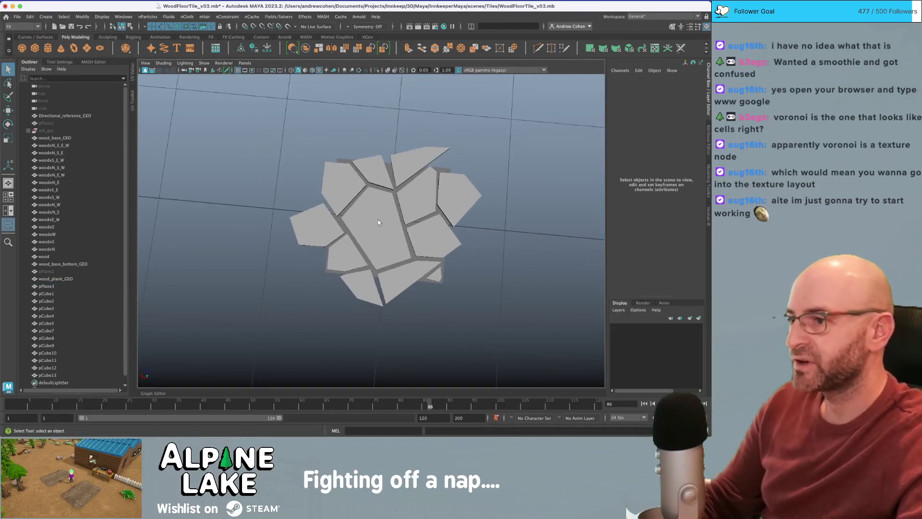
- Switch to vertex editing and adjust the small corner stone's outer corner near the side stone to even out the gap
click(351, 182)
right_drag(350, 182, 267, 207)
scroll(354, 222, up, 5)
alt+drag(332, 231, 336, 242)
key(w)
drag(294, 200, 295, 206)
key(q)
drag(301, 248, 317, 273)
key(w)
drag(308, 215, 308, 219)
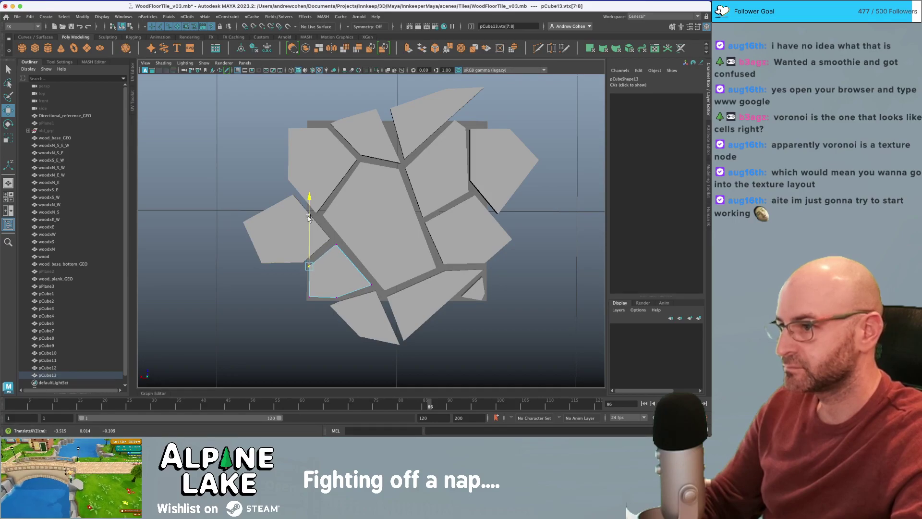
- Pull the small corner stone's outer edge in from the plane's corner and adjust its corner facing the near gap stone
key(q)
drag(297, 289, 349, 311)
key(r)
drag(323, 231, 274, 260)
key(w)
key(q)
key(w)
key(q)
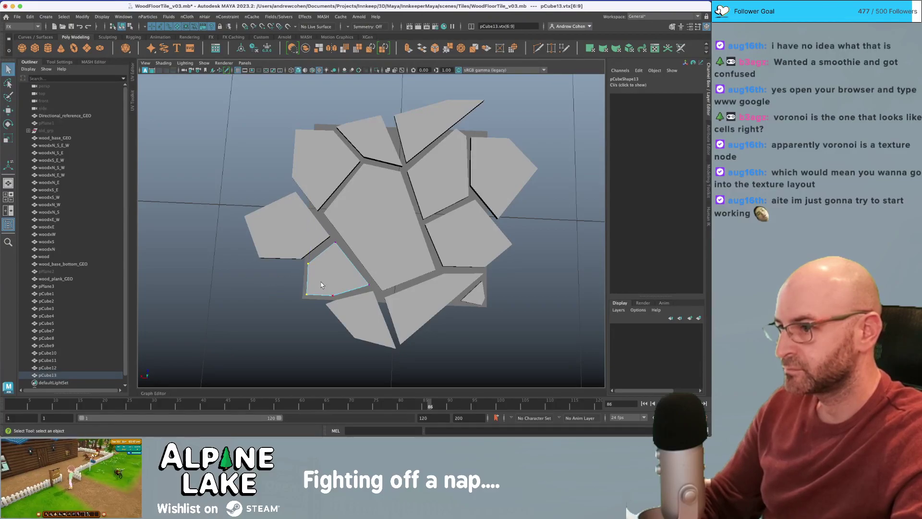
key(w)
drag(295, 257, 295, 256)
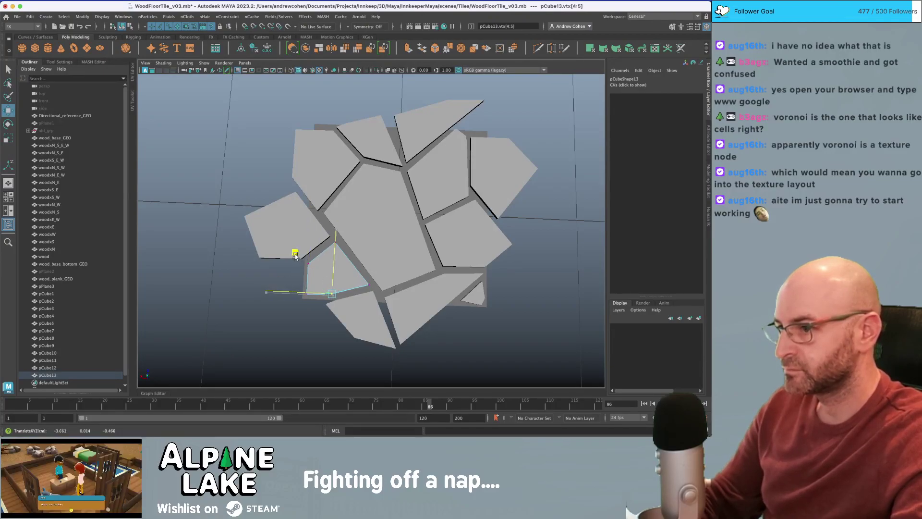
- Return to object selection with the pointed stone overhanging the plane's far edge selected
alt+middle_drag(412, 265, 332, 255)
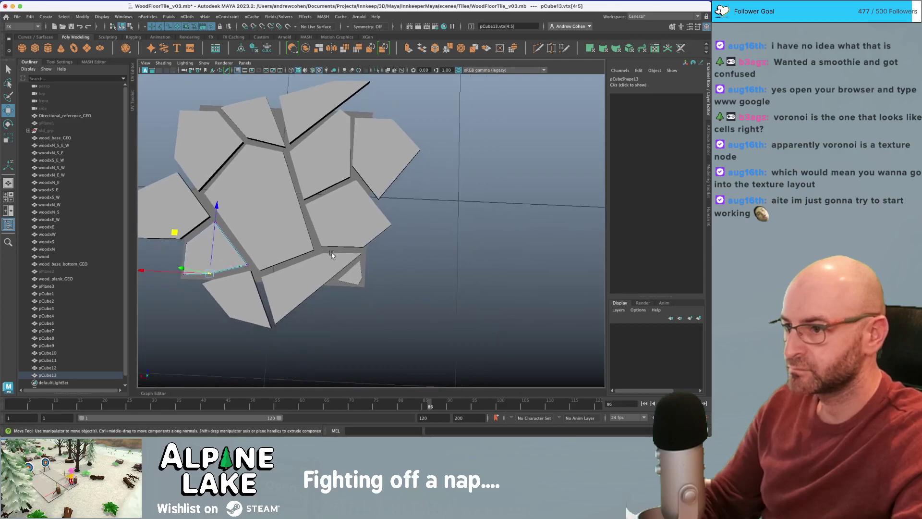
alt+right_drag(334, 253, 307, 216)
alt+drag(307, 216, 319, 207)
key(q)
alt+drag(322, 165, 343, 176)
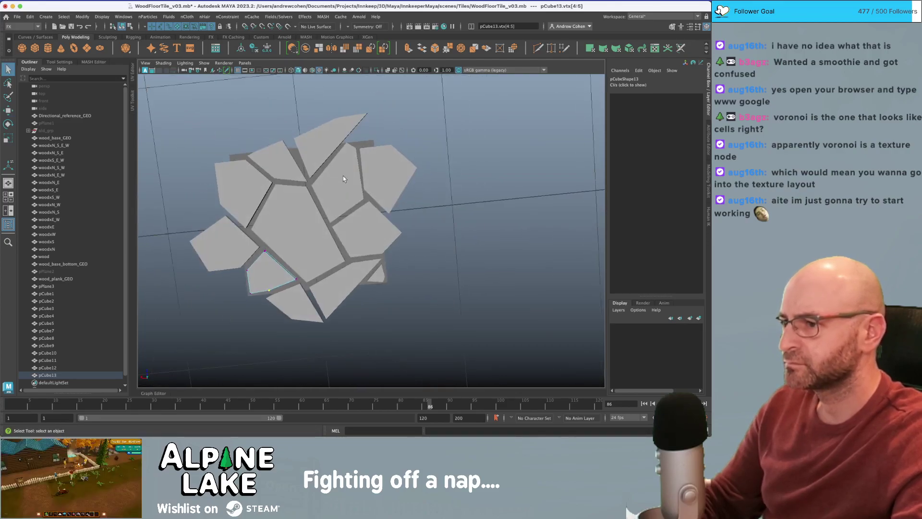
click(336, 144)
mouse_move(336, 144)
alt+mouse_down()
mouse_move(335, 136)
mouse_move(310, 133)
mouse_move(318, 134)
mouse_move(305, 147)
mouse_move(321, 149)
alt+mouse_up()
click(129, 26)
click(122, 26)
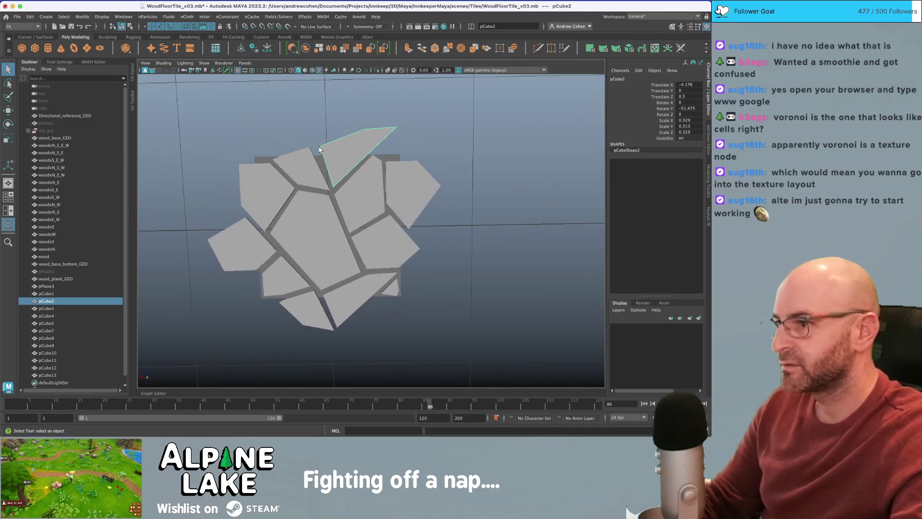
- Try to slice the pointed stone with Multi-Cut in a straight line along the plane's far edge
key(ctrl+shift+x)
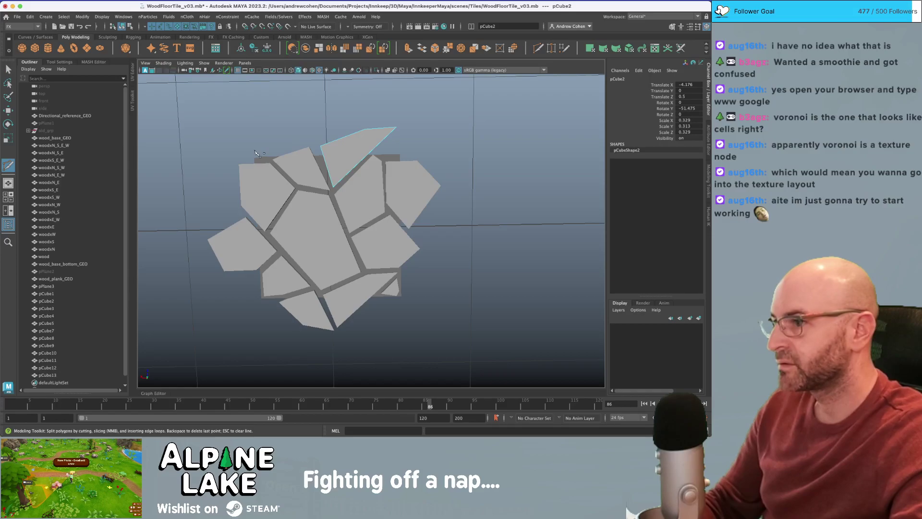
shift+click(402, 155)
key(super+z)
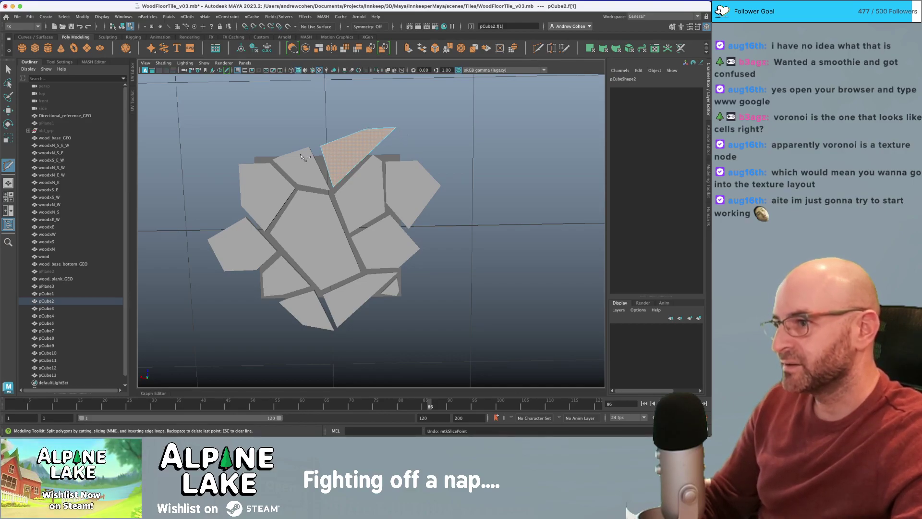
- Switch to the orthographic top view and frame the whole paving tile
alt+right_drag(302, 155, 369, 122)
alt+middle_drag(369, 123, 389, 180)
key(space)
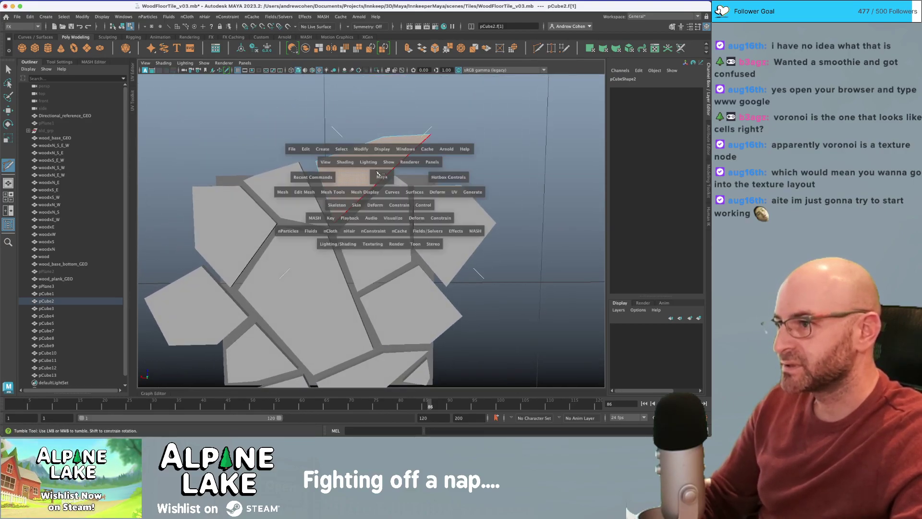
key(space)
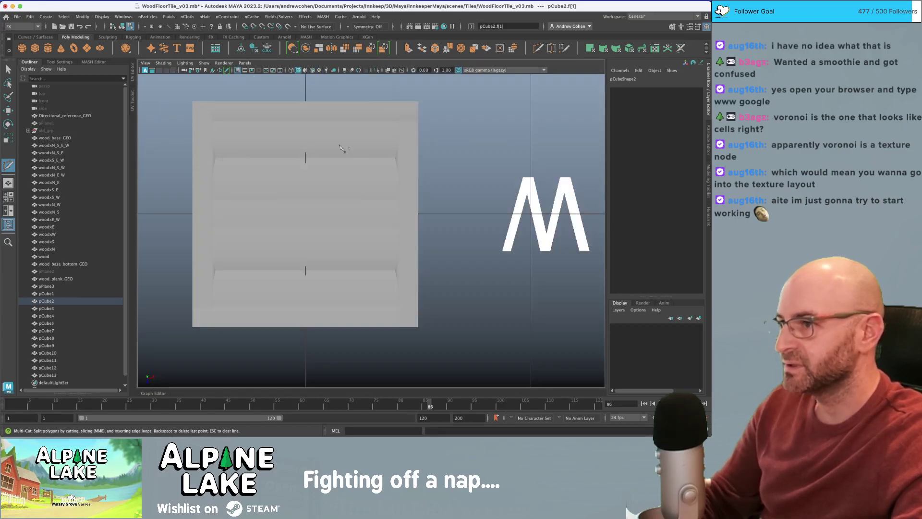
alt+right_drag(480, 149, 409, 164)
alt+middle_drag(409, 164, 434, 161)
alt+right_drag(244, 195, 290, 192)
alt+middle_drag(290, 192, 404, 195)
alt+right_drag(403, 194, 488, 250)
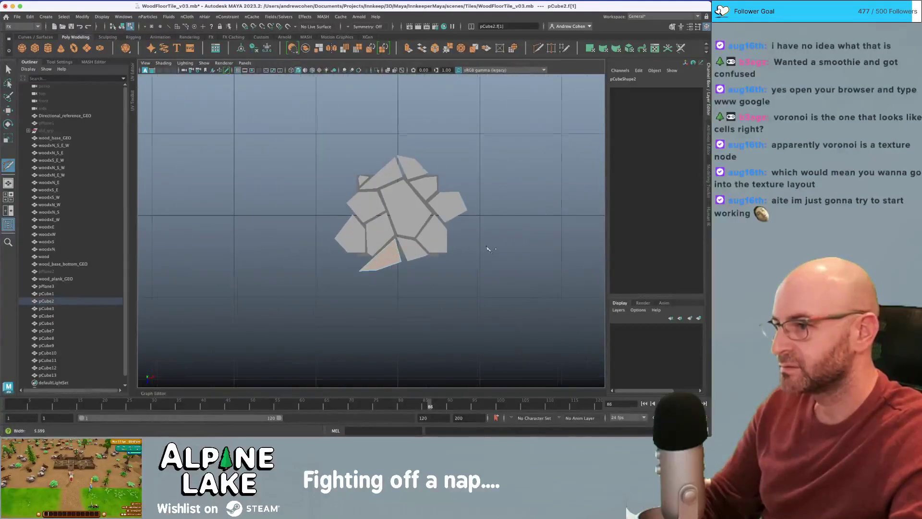
- Try to start a straight Multi-Cut slice across the pointed stone along the plane's edge in the top view
alt+middle_drag(488, 249, 448, 234)
alt+right_drag(338, 230, 384, 240)
alt+middle_drag(384, 240, 401, 224)
alt+right_drag(400, 224, 502, 261)
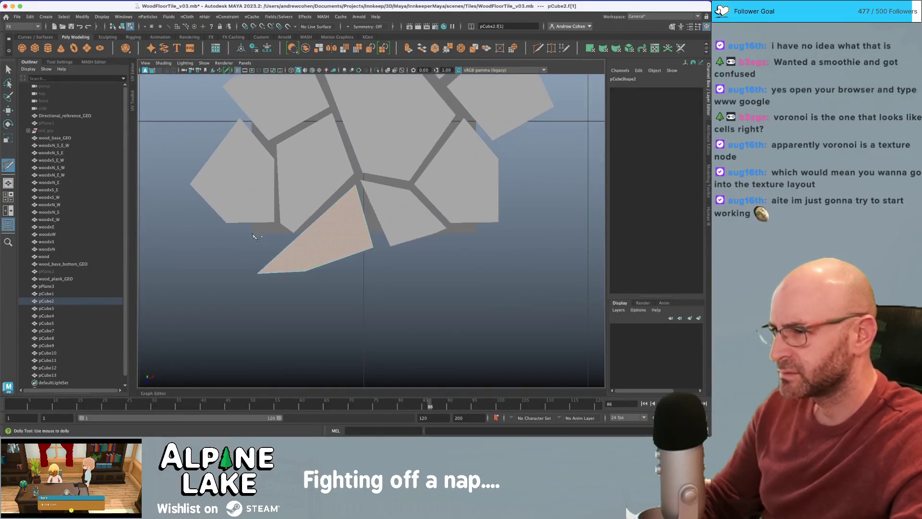
drag(471, 235, 472, 233)
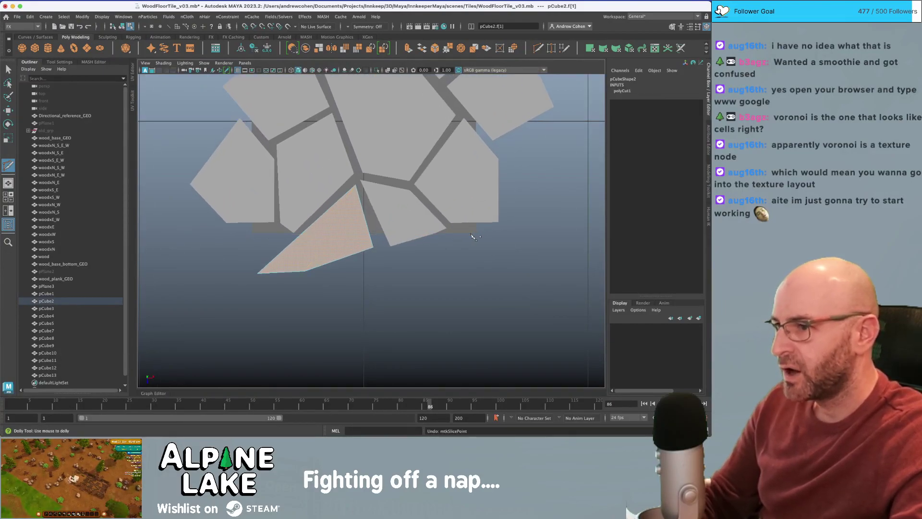
key(space)
key(space)
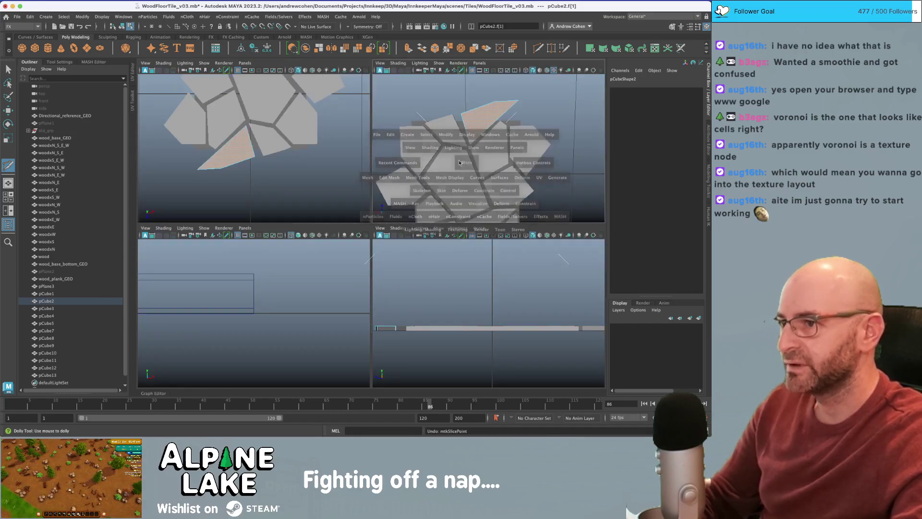
- Duplicate the base plane in object mode and lower the copy beneath the stones to Translate Y about -0.161
key(q)
scroll(278, 174, down, 3)
right_drag(261, 191, 261, 180)
click(262, 190)
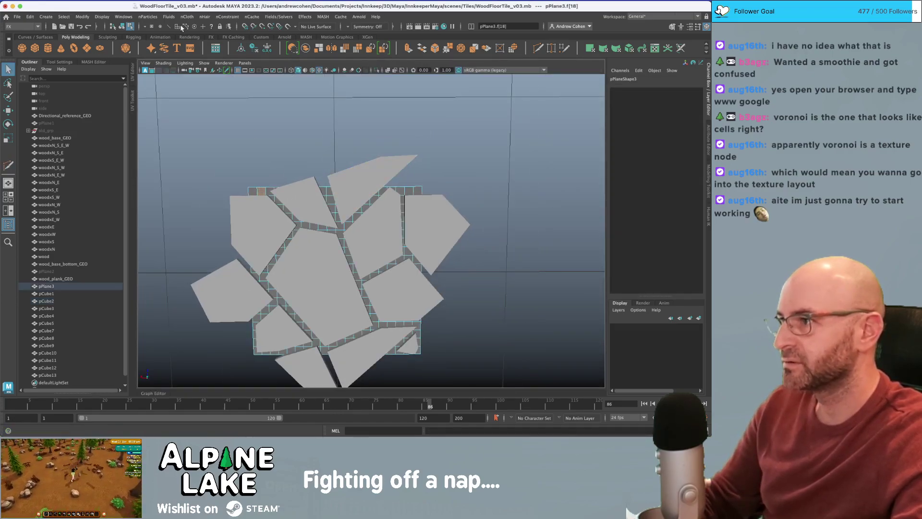
click(122, 26)
key(space)
key(space)
alt+drag(408, 208, 375, 205)
alt+right_drag(375, 205, 339, 202)
alt+drag(339, 201, 322, 197)
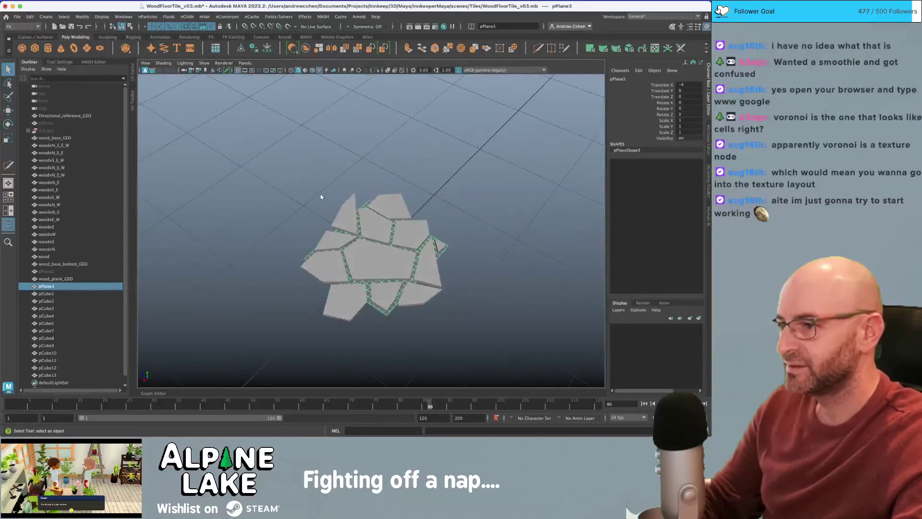
alt+right_drag(321, 198, 457, 168)
alt+drag(390, 282, 365, 219)
key(w)
mouse_move(380, 182)
mouse_down()
mouse_move(379, 239)
mouse_move(379, 204)
mouse_up()
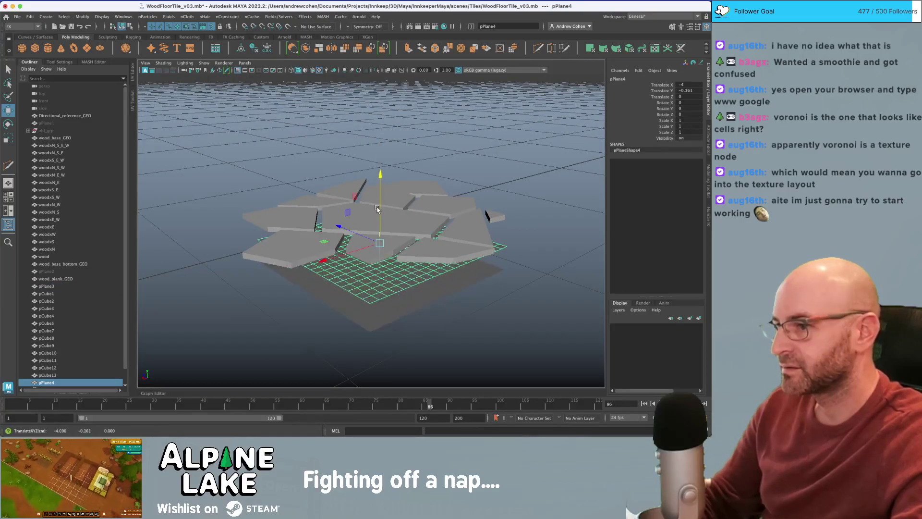
- Extrude all faces of the lowered plane copy up past the stones to form a cutting block, returning to object mode
right_click(357, 182)
click(358, 212)
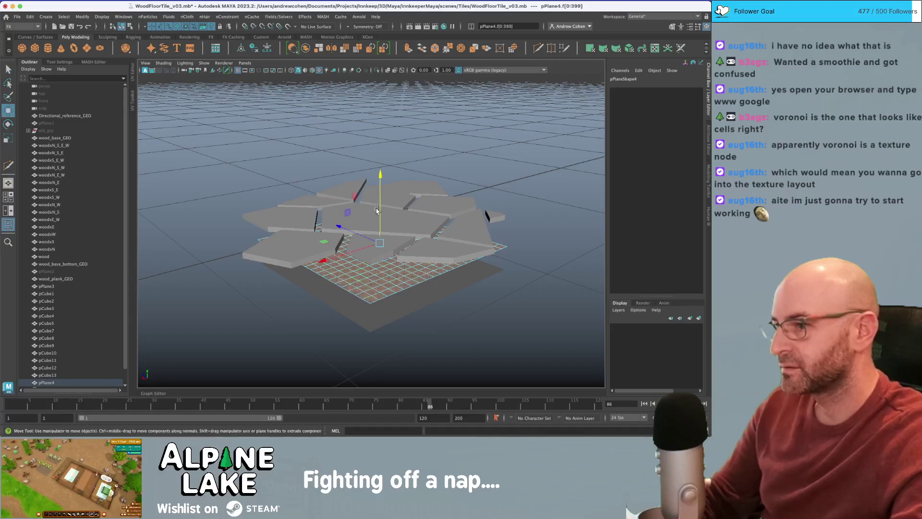
shift+drag(377, 207, 351, 188)
scroll(351, 190, down, 1)
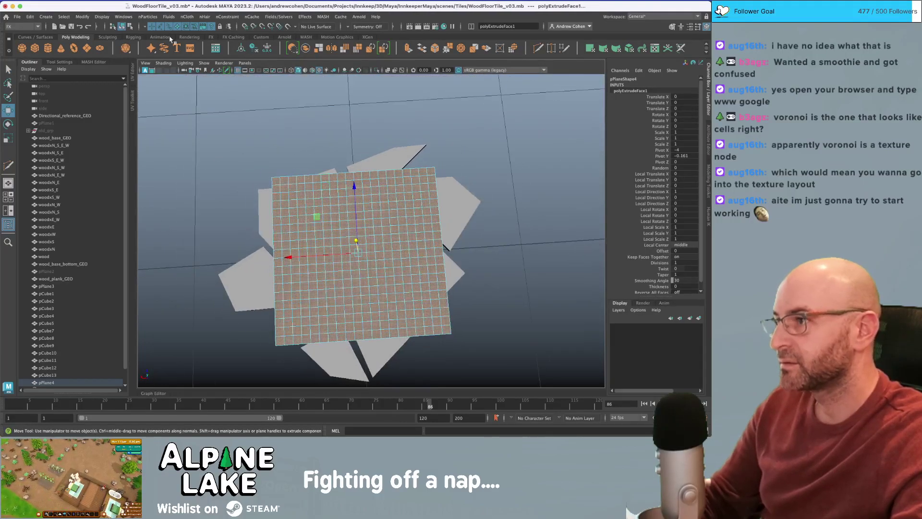
click(123, 27)
key(q)
- Select the cutting block together with an overhanging corner stone and switch to the Modeling menu set
click(242, 197)
alt+middle_drag(242, 201, 352, 191)
scroll(293, 192, up, 2)
drag(352, 191, 324, 190)
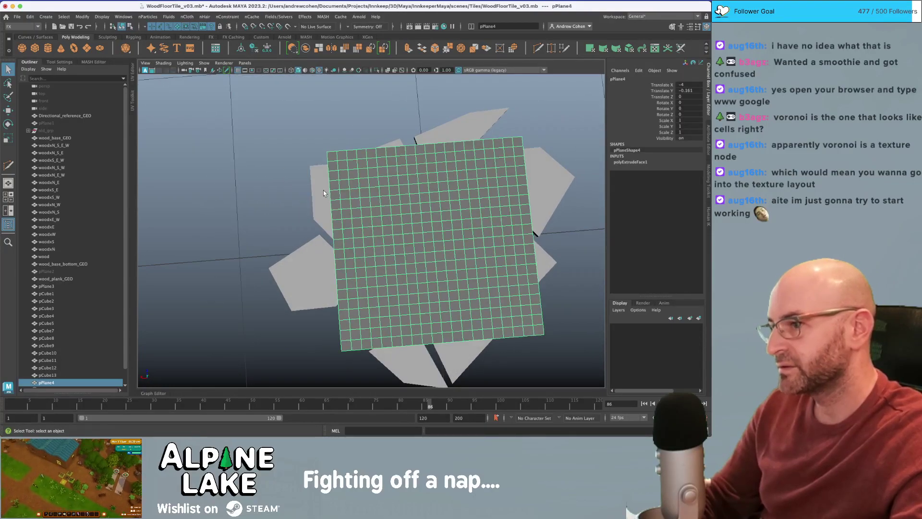
alt+drag(276, 168, 312, 115)
click(37, 28)
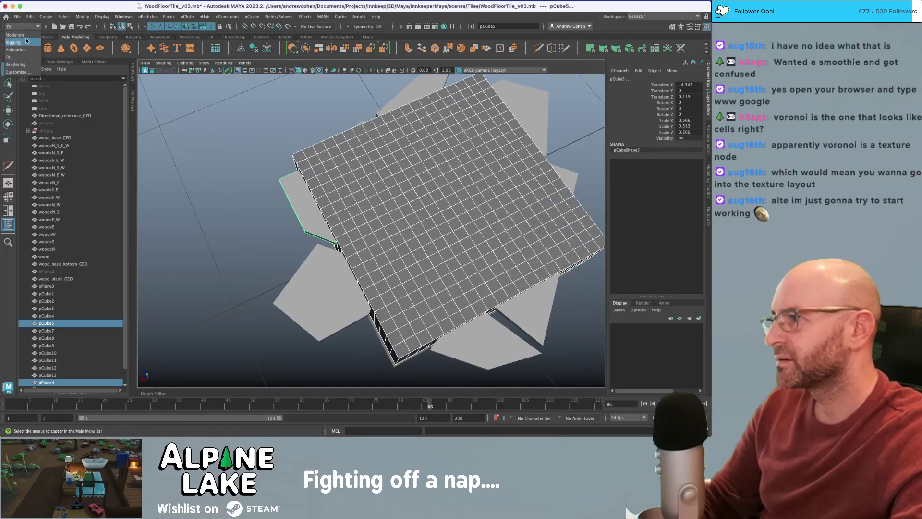
click(26, 36)
click(164, 17)
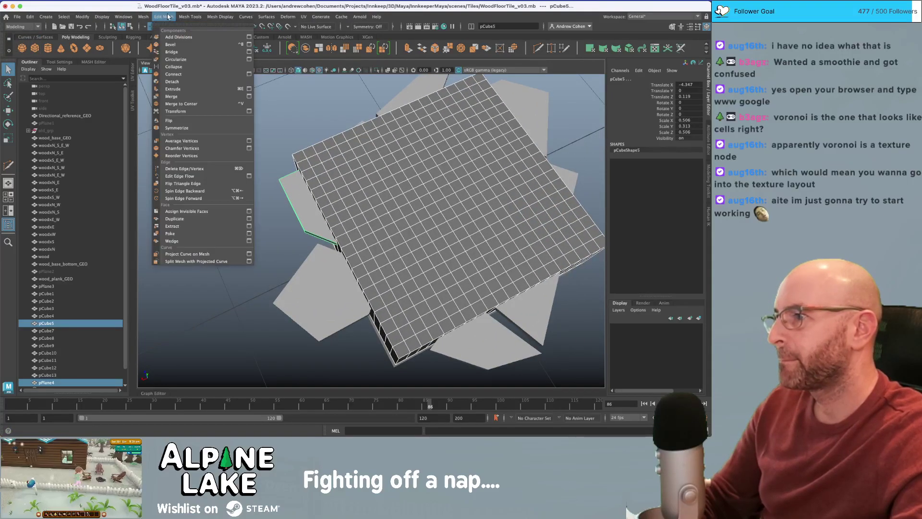
click(249, 44)
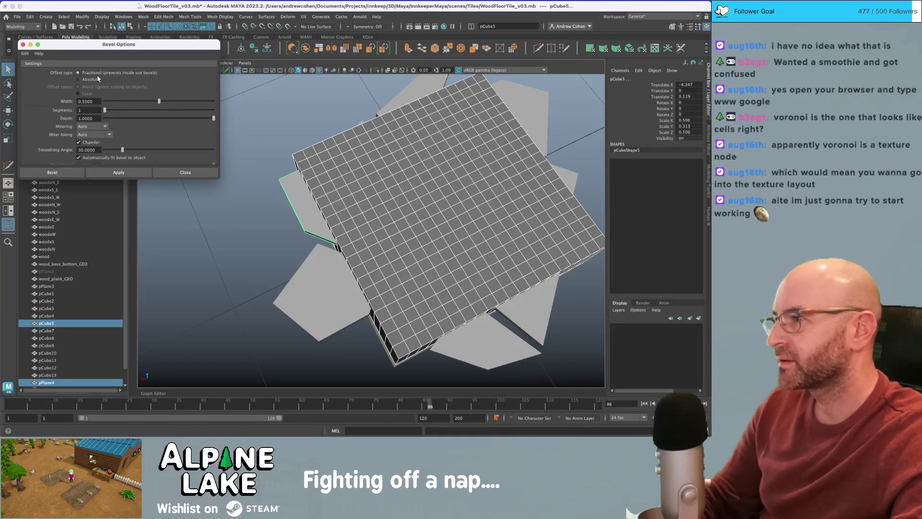
click(168, 172)
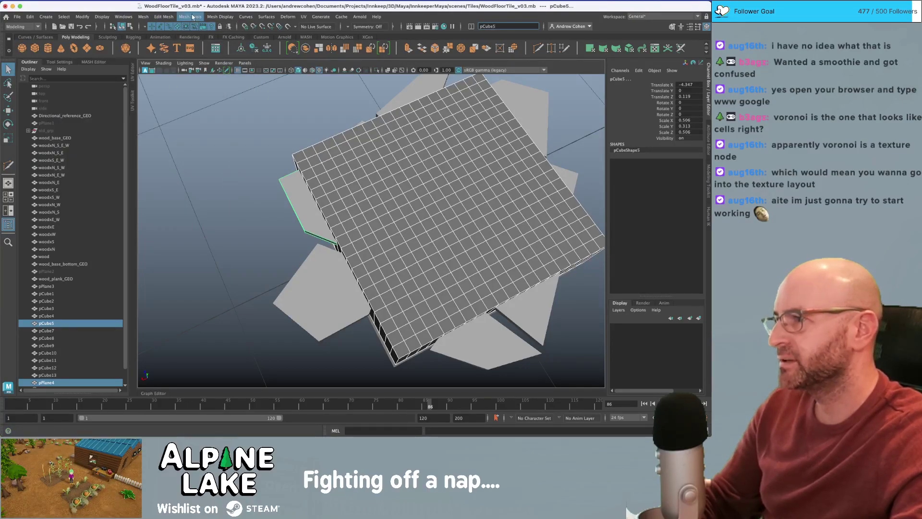
- Trim the selected corner stone and the next stone along that edge to the block with Boolean Intersection
click(144, 17)
mouse_move(159, 37)
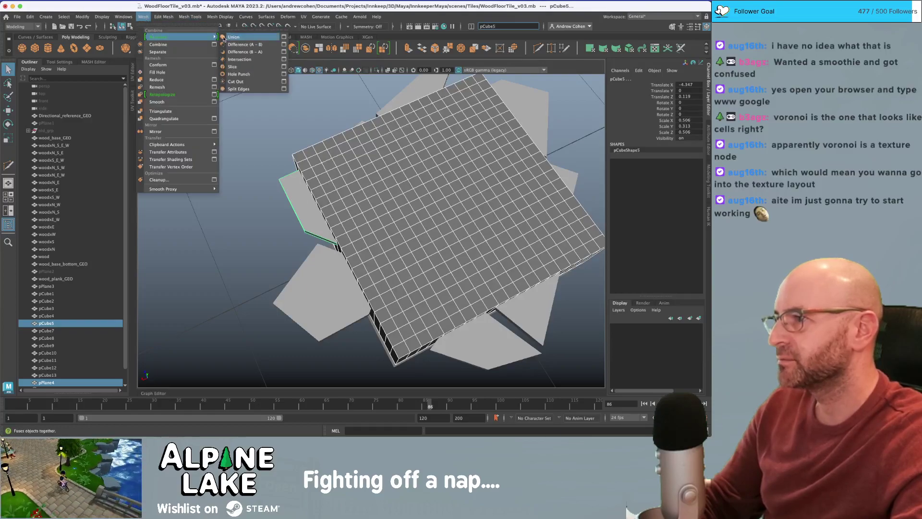
click(252, 60)
alt+drag(359, 193, 312, 171)
click(294, 157)
click(294, 154)
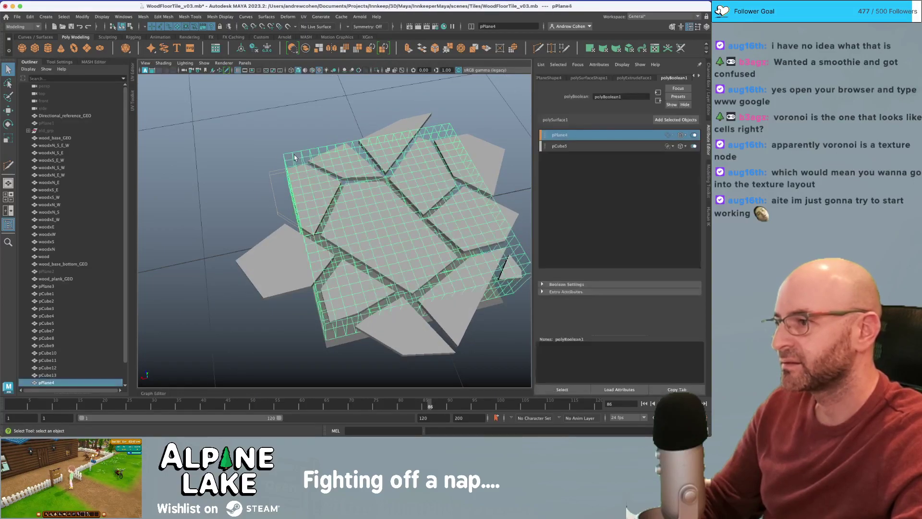
shift+click(276, 244)
key(g)
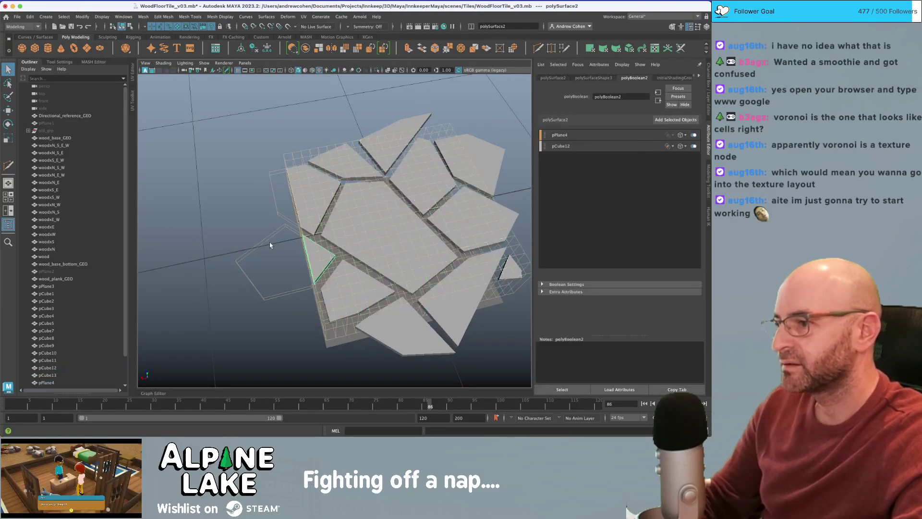
- Repeat the Boolean Intersection with the block on the two stones overhanging the plane's near edge
click(337, 334)
shift+click(413, 305)
key(g)
click(417, 307)
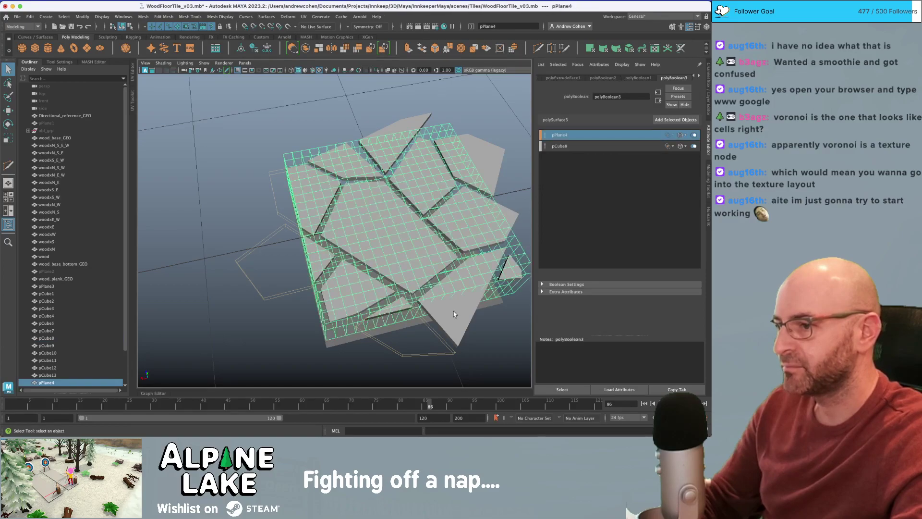
shift+click(453, 312)
key(g)
- Repeat the Boolean Intersection with the block on the two stones overhanging the side edge opposite the first trimmed stones
alt+middle_drag(518, 263, 463, 273)
click(459, 270)
shift+click(450, 232)
key(g)
click(462, 243)
shift+click(440, 166)
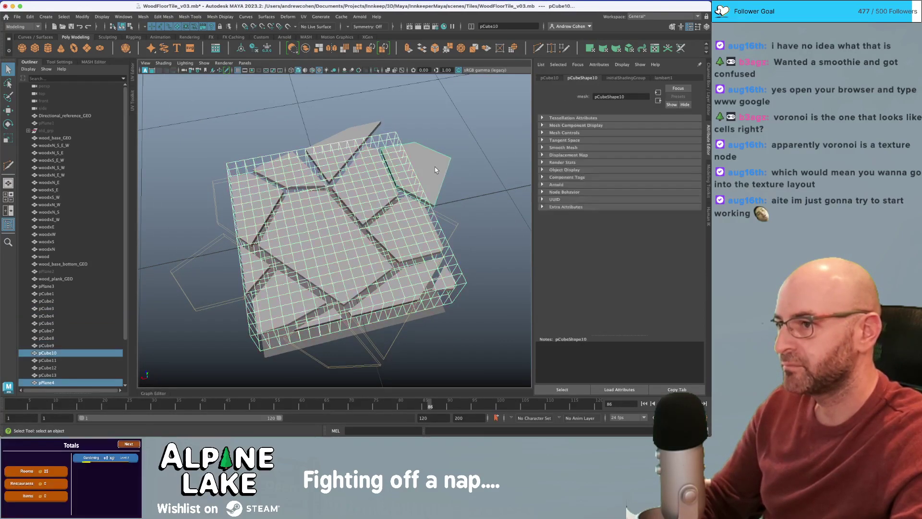
key(g)
- Repeat the Boolean Intersection with the block on the pointed stone and its neighbour at the plane's far edge
click(390, 134)
shift+click(376, 128)
key(g)
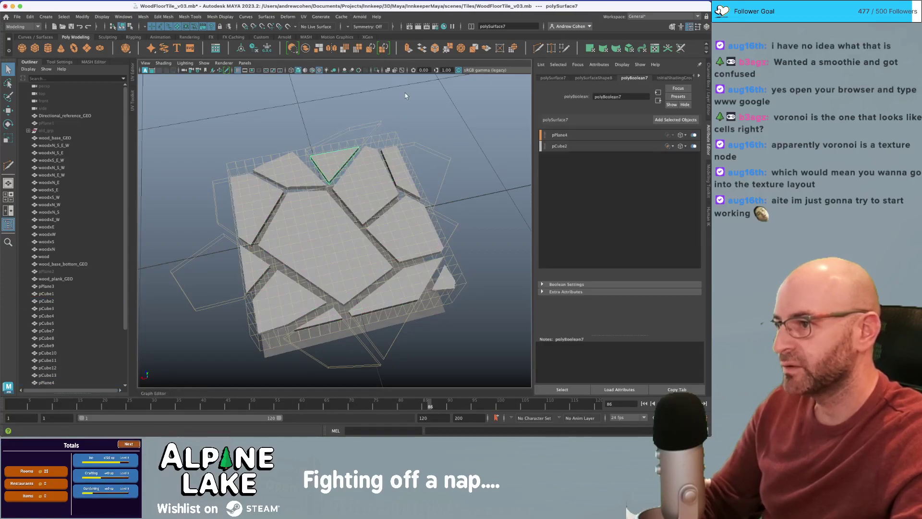
click(405, 93)
alt+drag(405, 93, 378, 127)
click(297, 157)
shift+click(282, 154)
key(g)
- Try to multi-select the trimmed stones while the cutting block still covers them
alt+drag(333, 197, 315, 178)
click(310, 185)
shift+click(267, 198)
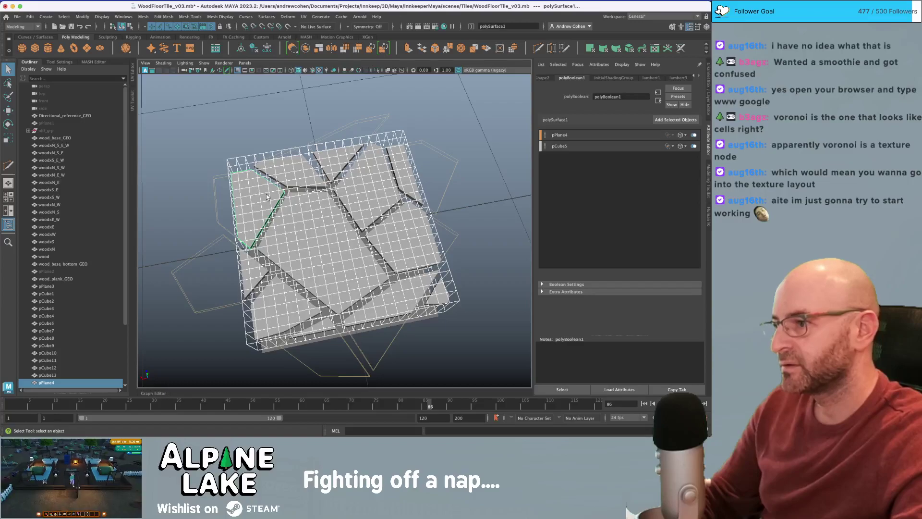
key(g)
shift+click(290, 177)
shift+click(361, 171)
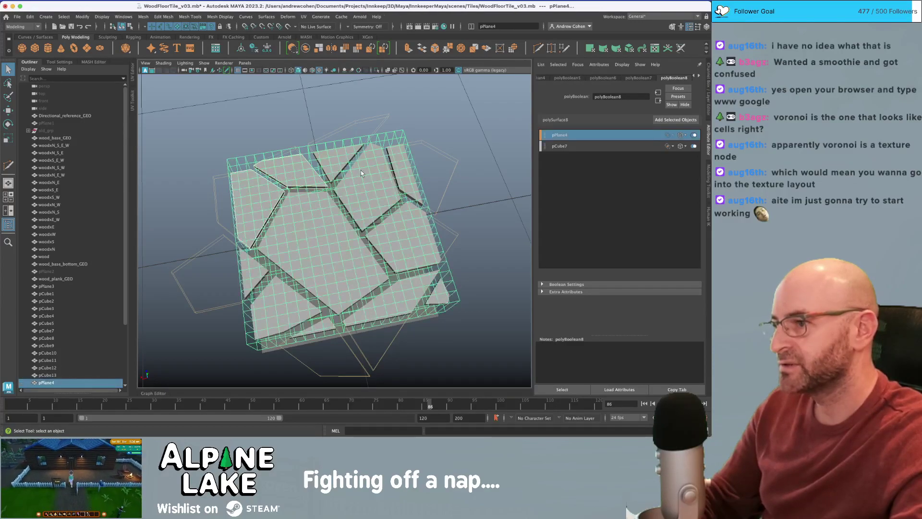
click(335, 163)
shift+click(313, 148)
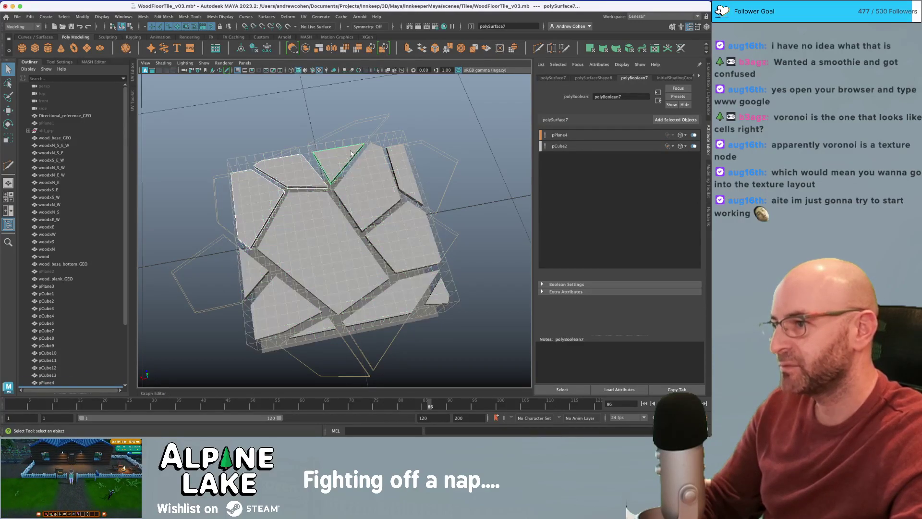
click(399, 162)
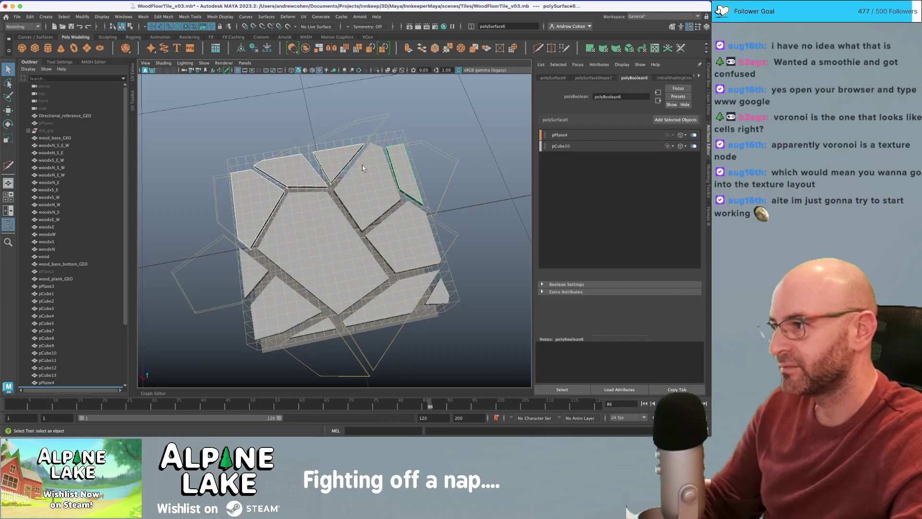
- Hide the cutting block that encloses the stones
click(270, 186)
scroll(86, 300, down, 3)
key(ctrl+h)
- Select all twelve trimmed and inner stones of the tile and combine them into one mesh
click(251, 208)
shift+click(295, 176)
shift+click(307, 222)
shift+click(254, 272)
shift+click(282, 307)
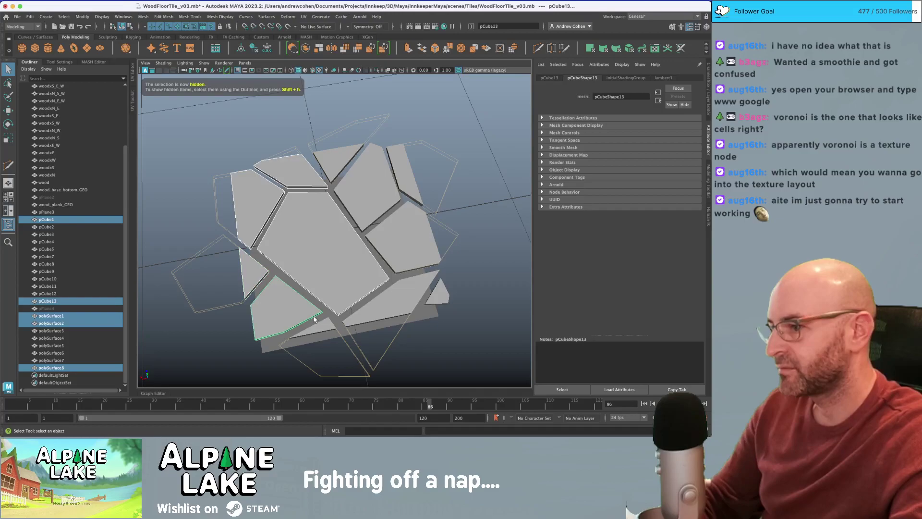
shift+click(319, 328)
shift+click(382, 307)
shift+click(438, 297)
shift+click(411, 244)
shift+click(404, 177)
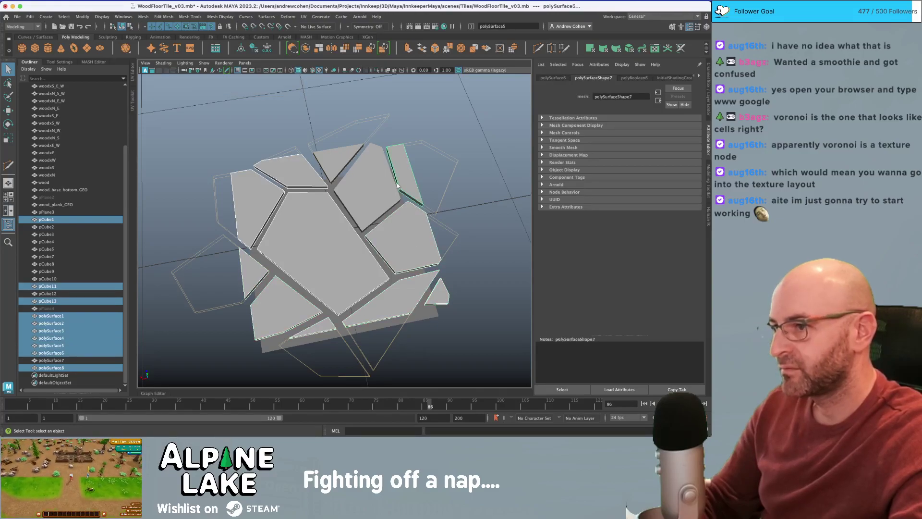
shift+click(372, 182)
shift+click(337, 161)
scroll(337, 166, down, 5)
alt+drag(334, 170, 334, 147)
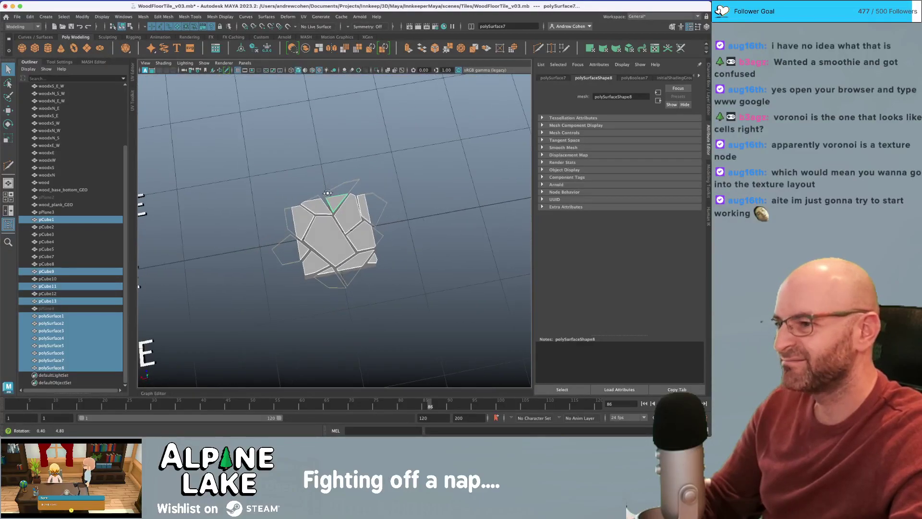
click(308, 51)
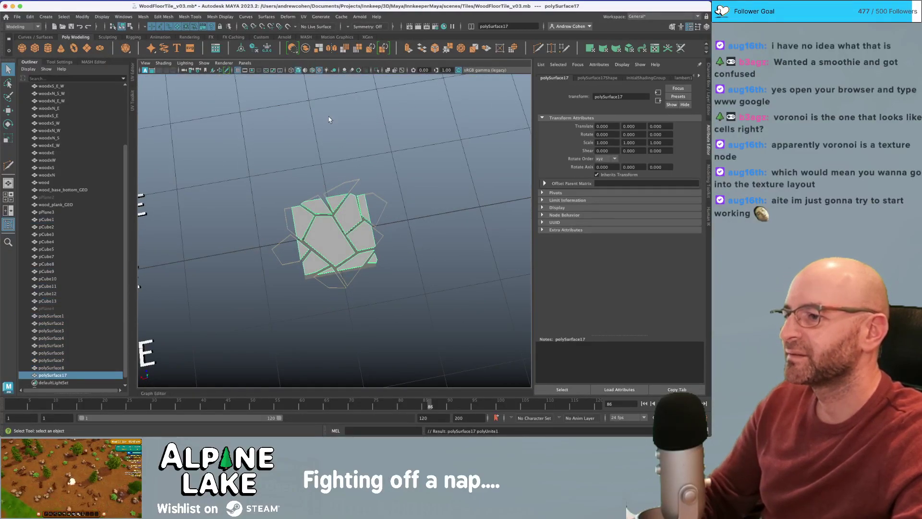
- Move the combined tile away from the original stones along X to a Translate X of about -1.985
key(w)
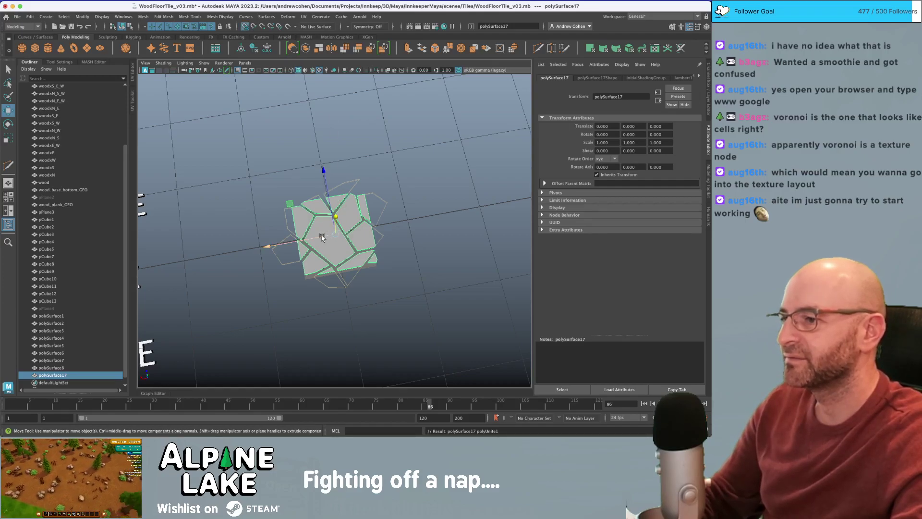
drag(323, 237, 469, 208)
alt+middle_drag(473, 196, 387, 220)
- Duplicate the combined tile twice and place one copy on each side along Z to test the tiling
key(super+d)
drag(399, 208, 372, 148)
alt+right_drag(372, 148, 297, 156)
alt+drag(298, 156, 351, 154)
key(super+d)
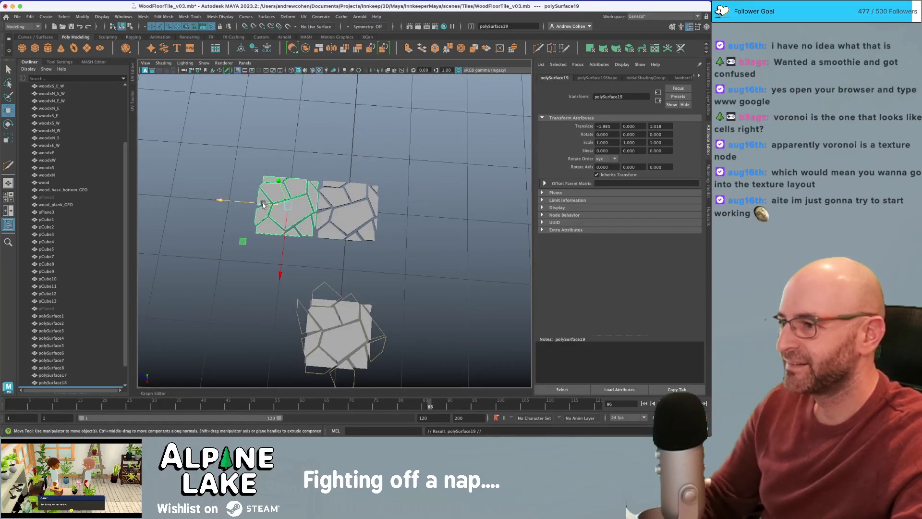
drag(264, 205, 405, 211)
click(409, 172)
alt+right_drag(409, 172, 461, 186)
alt+middle_drag(461, 187, 430, 200)
- Delete both test copies beside the combined tile
click(426, 221)
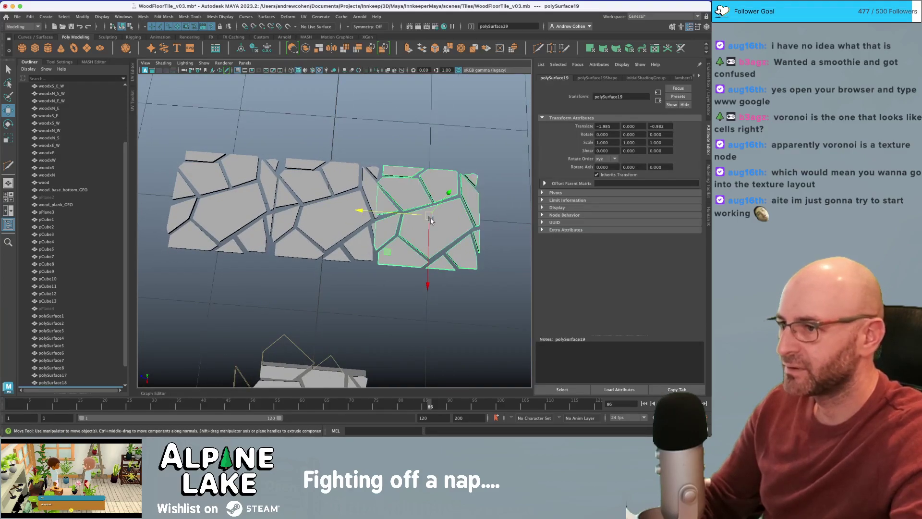
key(Delete)
click(263, 203)
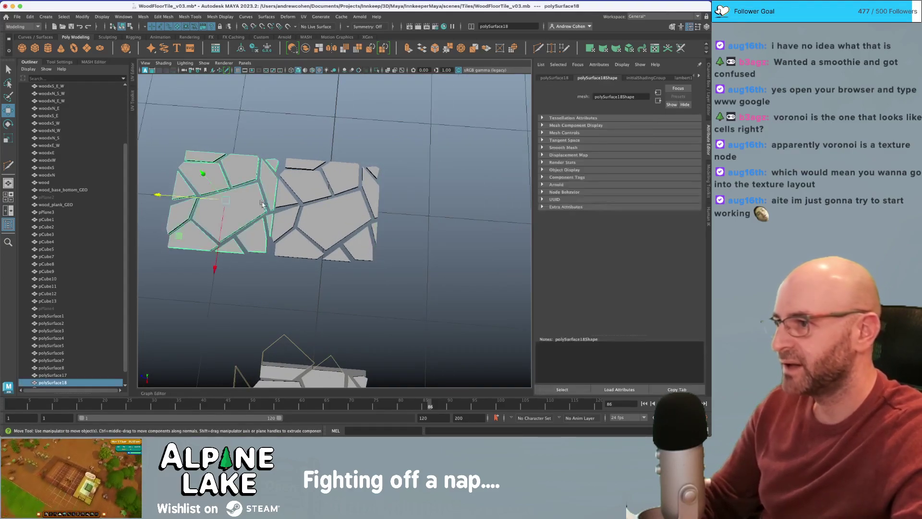
key(Delete)
- Select the remaining combined tile and snap its pivot to the grid point at -6, 0, 0
click(356, 220)
alt+drag(356, 220, 340, 202)
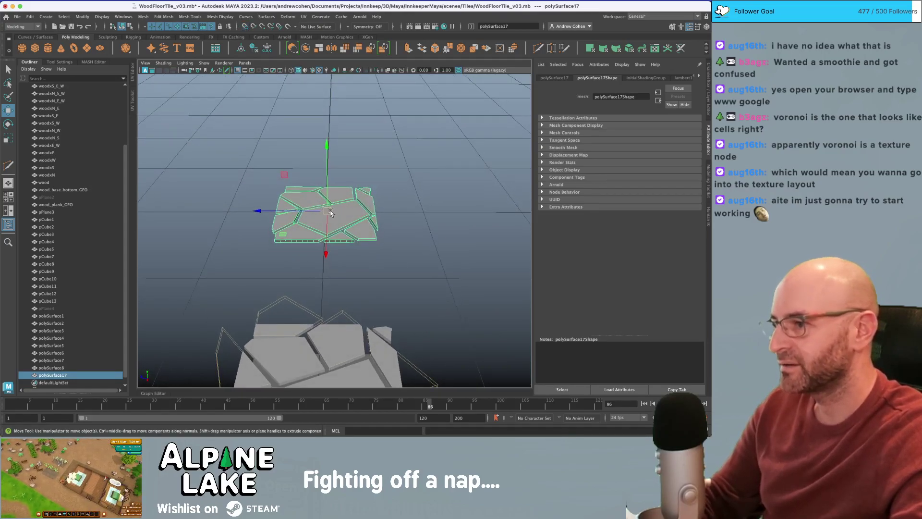
key(d)
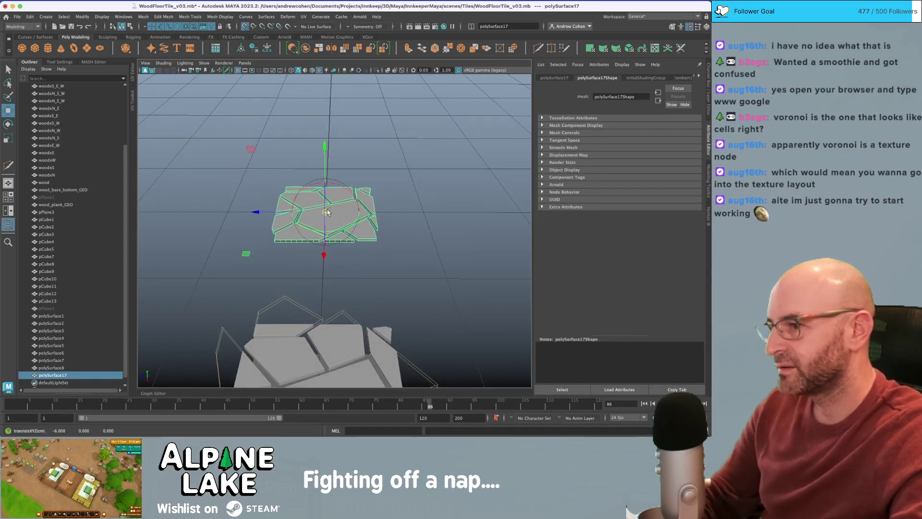
- Duplicate the combined tile and place the copy edge to edge beside it along Z
key(ctrl+d)
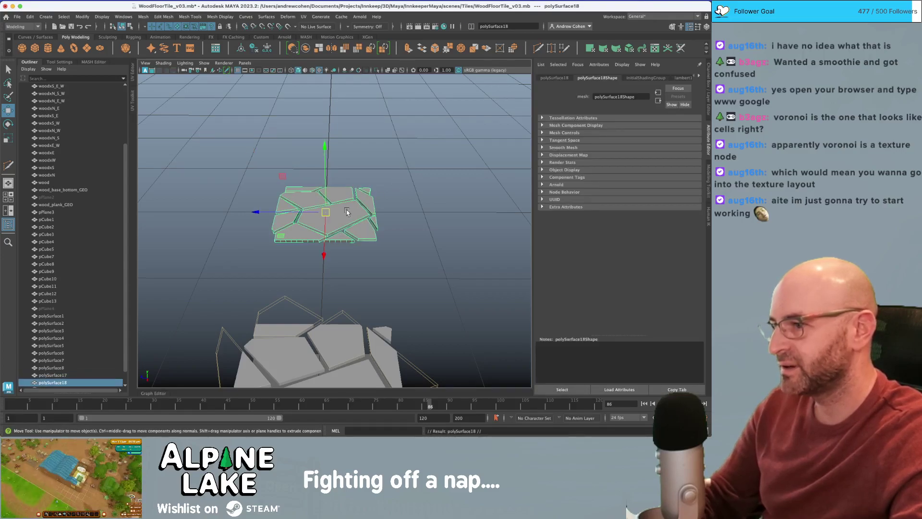
drag(285, 212, 240, 210)
click(307, 169)
alt+drag(307, 169, 312, 199)
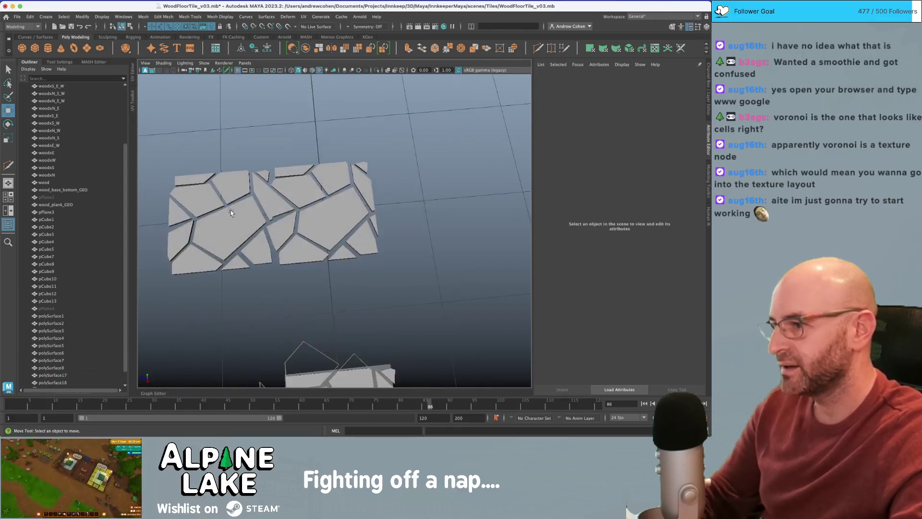
- Complete a row of three combined tiles and duplicate the row edge to edge into a 3 by 3 grid
click(234, 224)
key(ctrl+d)
drag(207, 224, 290, 207)
key(q)
shift+click(342, 130)
shift+click(358, 256)
alt+right_drag(375, 256, 330, 227)
key(ctrl+d)
key(w)
drag(325, 221, 457, 216)
key(q)
click(272, 151)
- Examine the seams and stone shapes across the 3 by 3 grid of tiles for repetition and continuity
alt+drag(272, 151, 262, 179)
alt+right_drag(261, 179, 330, 206)
alt+drag(329, 207, 342, 200)
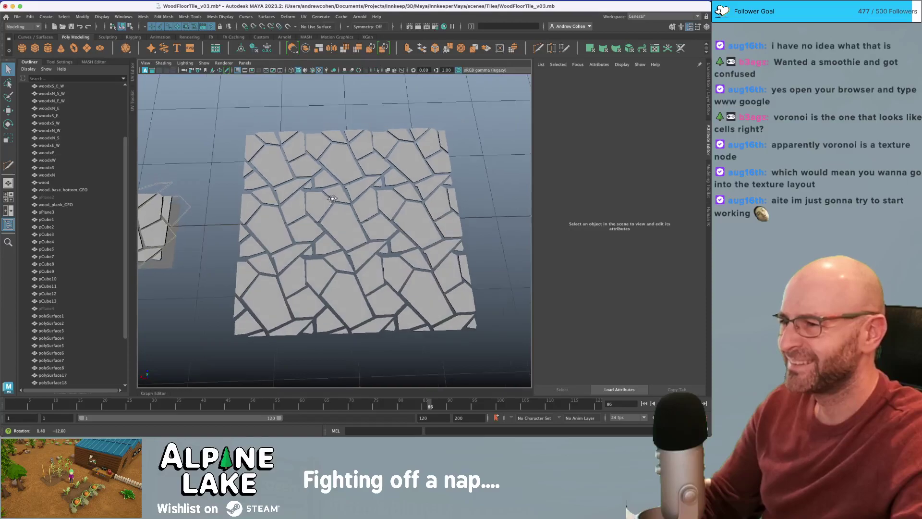
alt+right_drag(343, 200, 385, 204)
alt+drag(317, 195, 312, 206)
alt+middle_drag(313, 206, 424, 270)
alt+right_drag(283, 192, 288, 237)
click(268, 181)
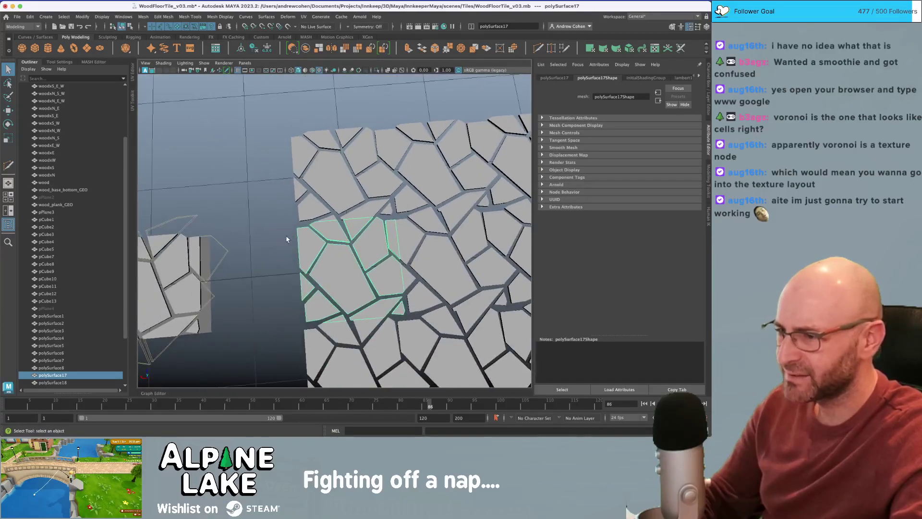
alt+drag(288, 237, 294, 250)
alt+middle_drag(358, 216, 278, 232)
click(510, 215)
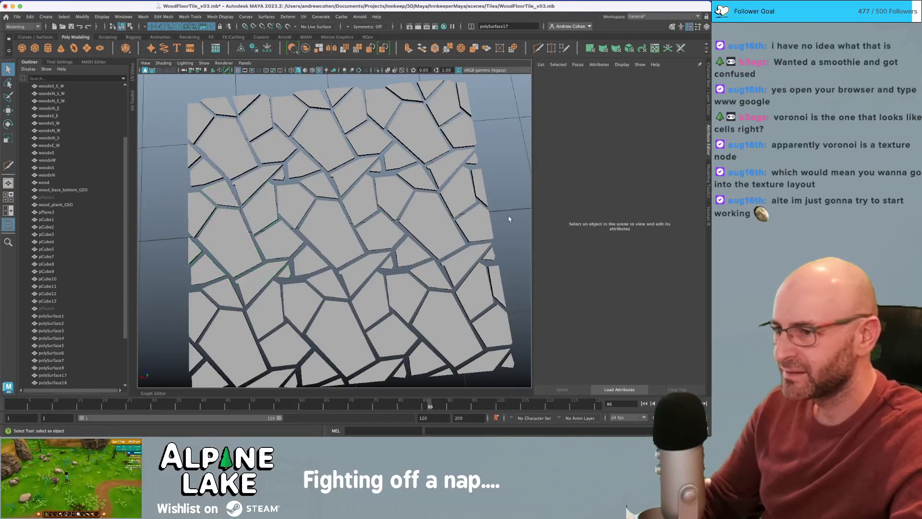
- Select the entire 3 by 3 grid of combined tiles and delete it
alt+right_drag(510, 215, 422, 248)
alt+right_drag(418, 213, 277, 177)
drag(239, 135, 433, 321)
key(Delete)
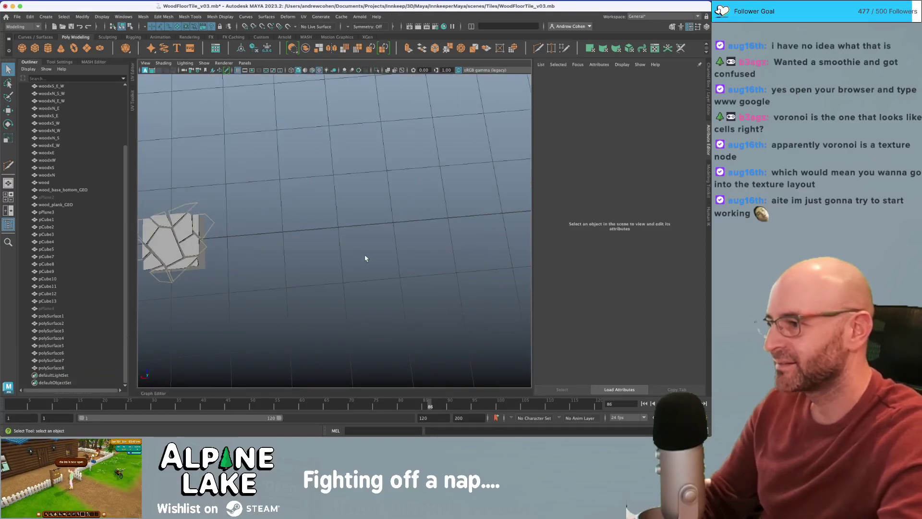
- Select matching corner vertices on the opposite edge stones pCube2 and pCube3 of the original stone layout
alt+middle_drag(288, 239, 385, 248)
alt+right_drag(269, 219, 313, 224)
alt+middle_drag(313, 225, 385, 204)
alt+right_drag(298, 231, 334, 185)
click(326, 167)
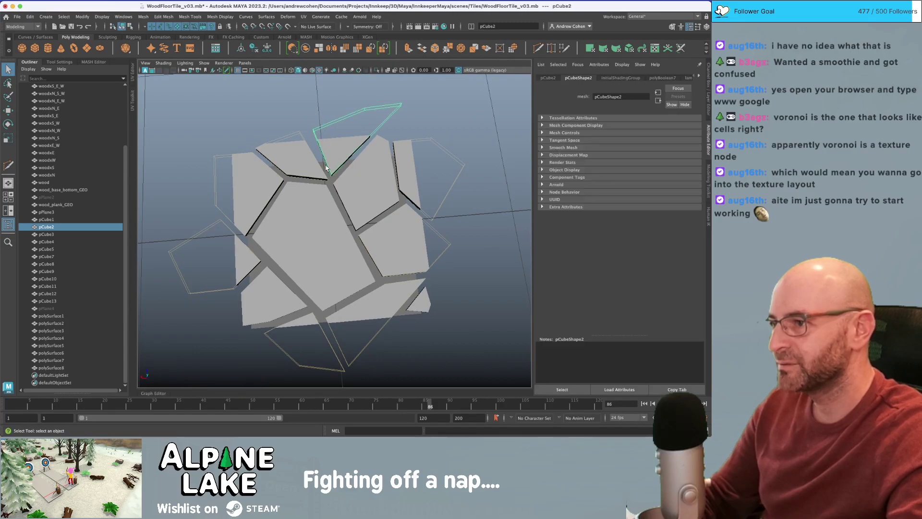
shift+click(336, 336)
click(129, 26)
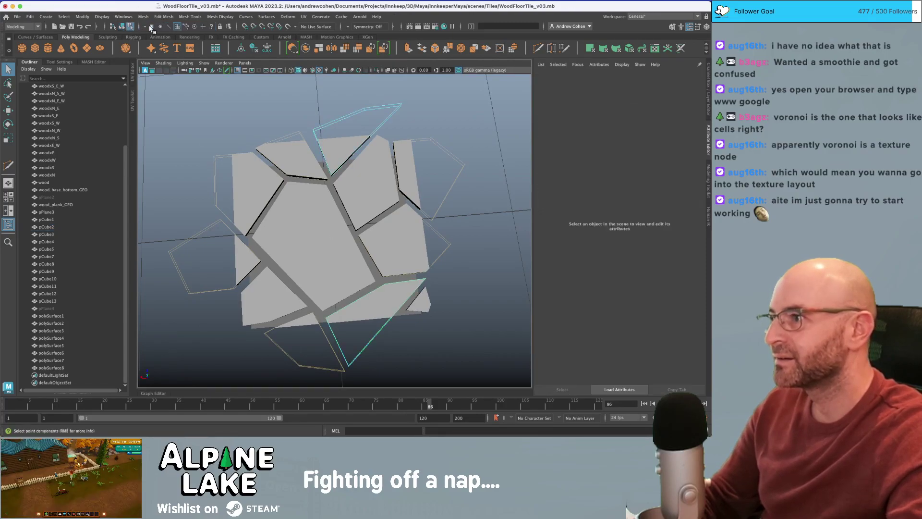
drag(330, 142, 332, 142)
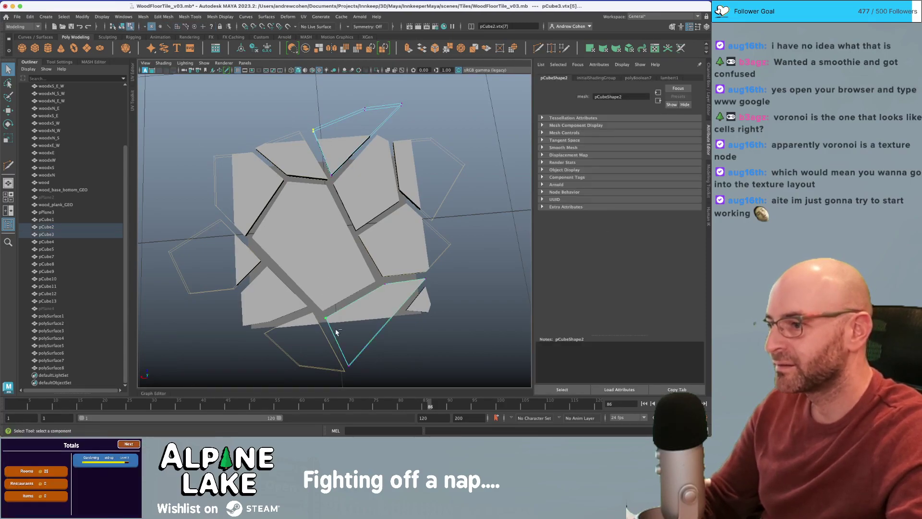
- Set the Scale tool's axis orientation to World and try scaling the selected stone vertices
key(r)
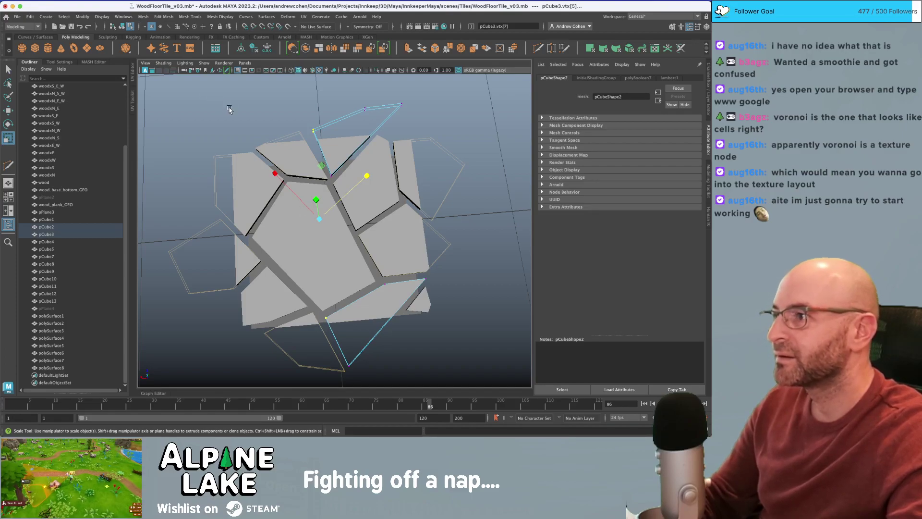
click(59, 63)
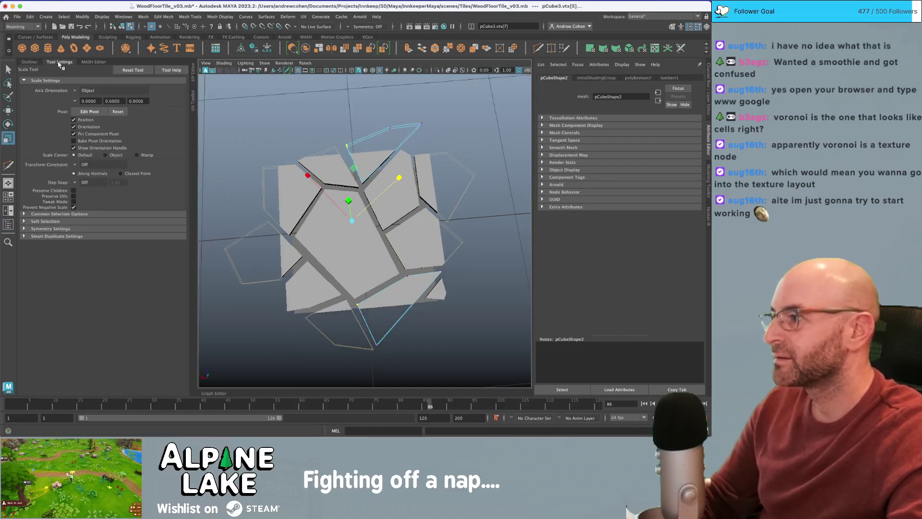
click(75, 91)
click(89, 99)
drag(300, 227, 299, 224)
key(super+z)
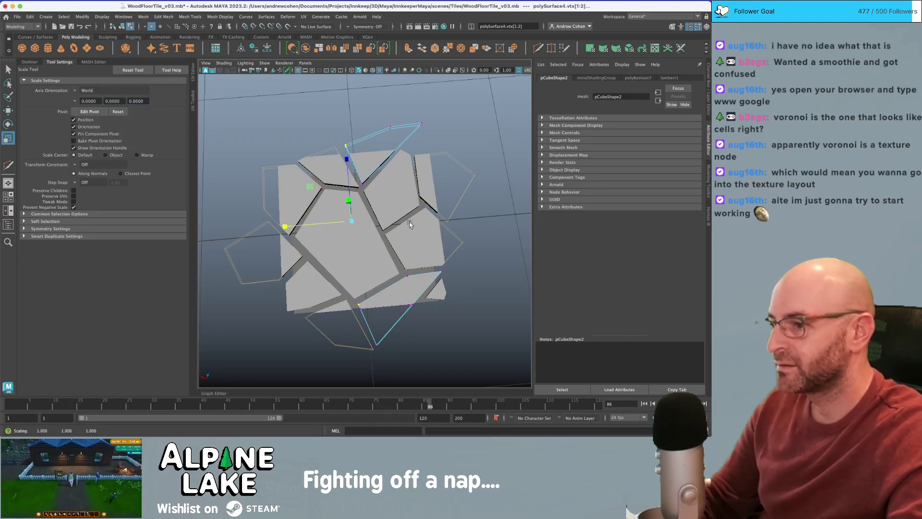
- Inspect the pCube2 edge stone's corner vertex and its shading, Boolean and material attributes
scroll(404, 218, up, 5)
alt+drag(358, 190, 380, 183)
scroll(384, 193, down, 4)
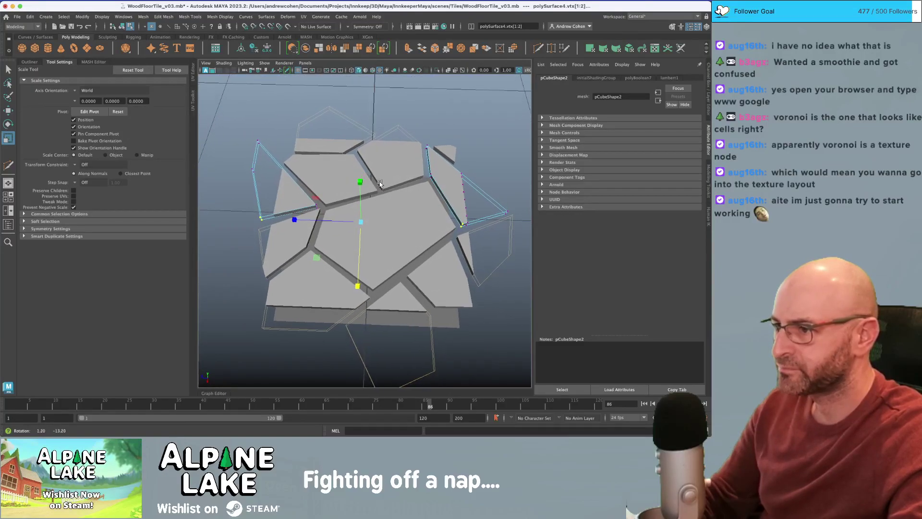
alt+middle_drag(376, 187, 422, 185)
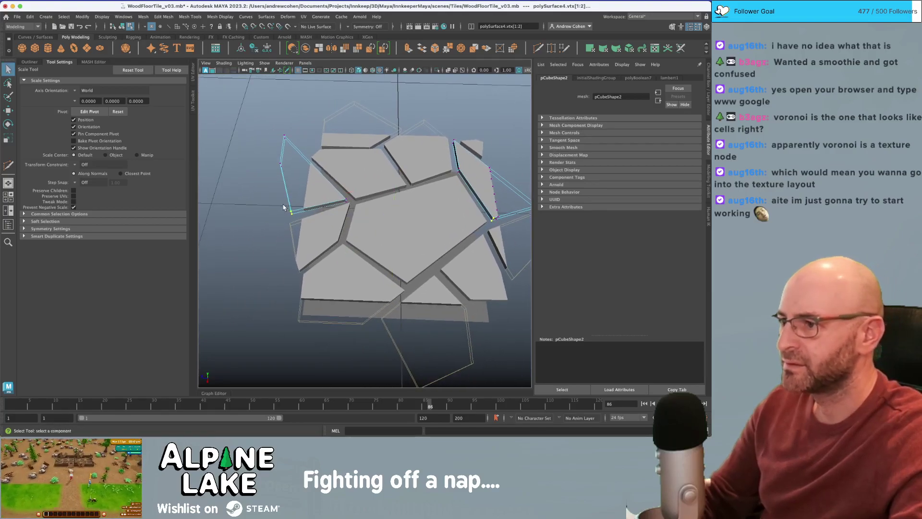
key(q)
click(310, 210)
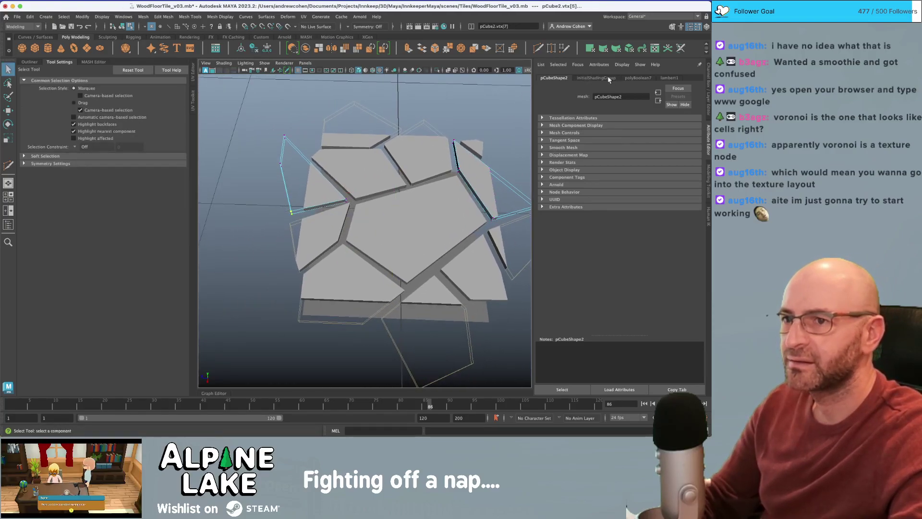
click(607, 79)
click(633, 78)
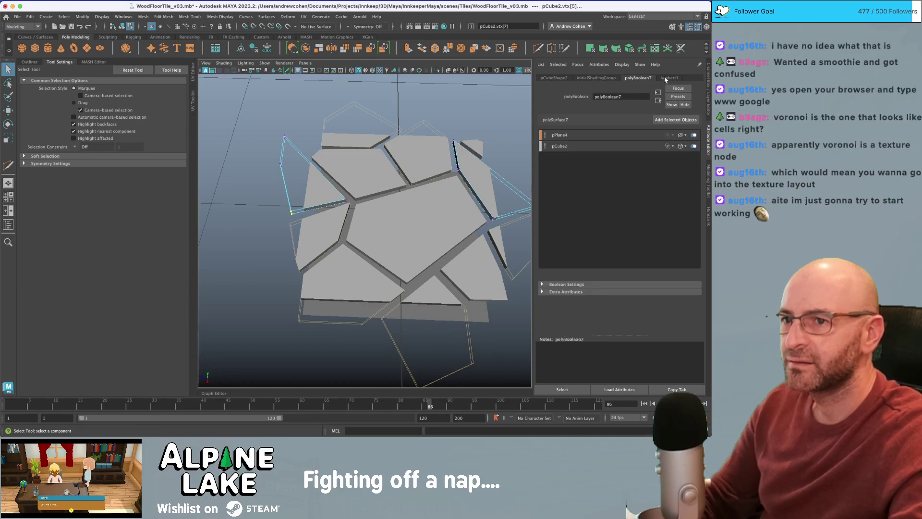
click(668, 79)
click(560, 80)
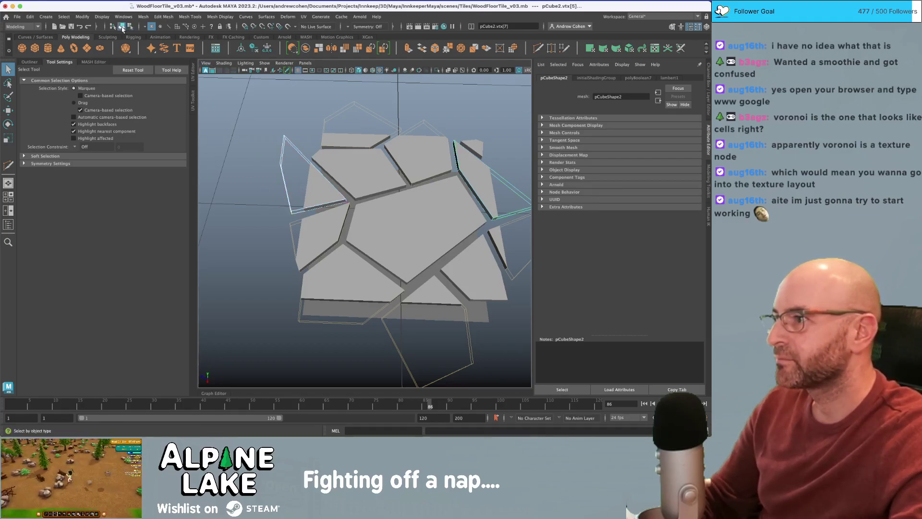
- Return to object selection and delete the edge stone pCube2
click(122, 27)
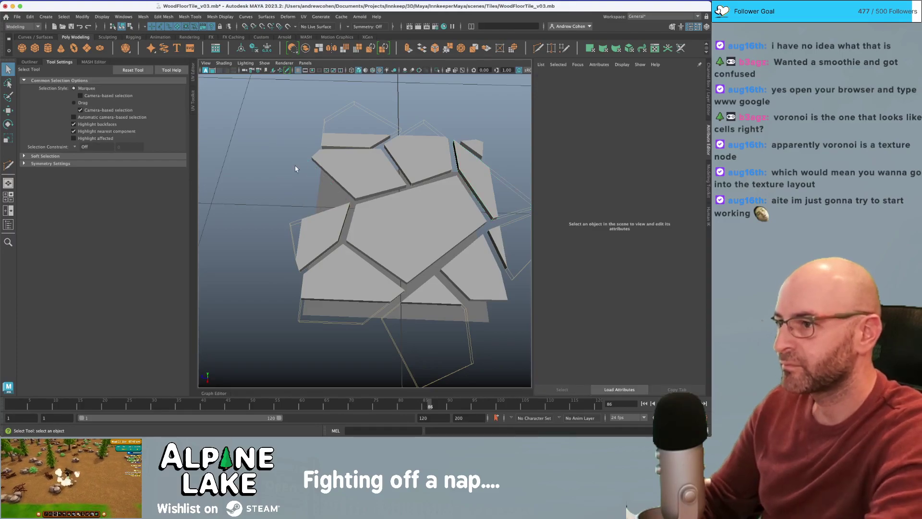
key(Delete)
- Try moving a duplicate of the edge stone pCube3 along Z into the gap on the opposite edge
click(500, 175)
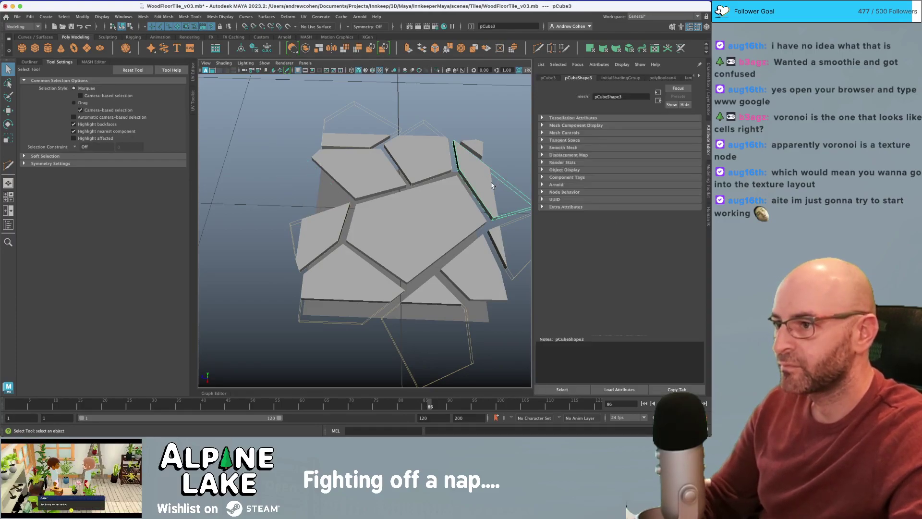
alt+middle_drag(469, 178, 432, 186)
scroll(431, 185, down, 2)
key(w)
alt+drag(454, 203, 406, 281)
key(d)
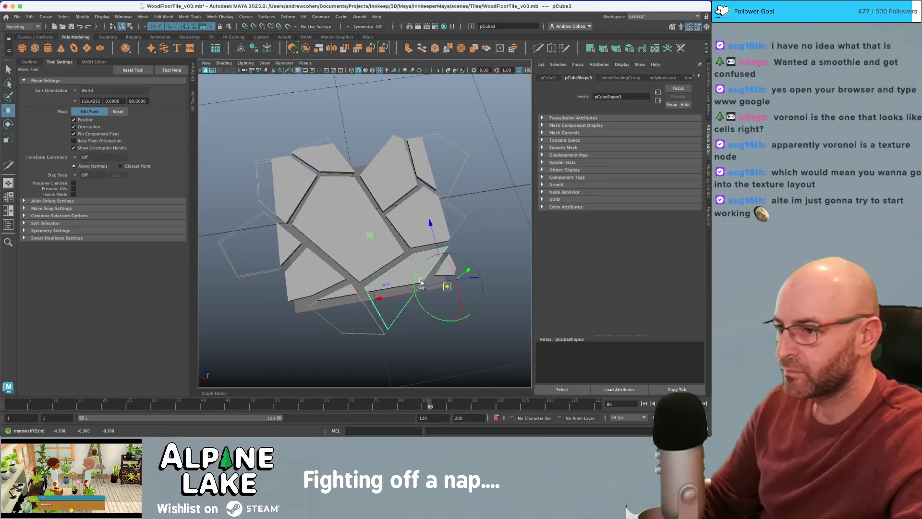
key(ctrl+d)
drag(431, 230, 419, 153)
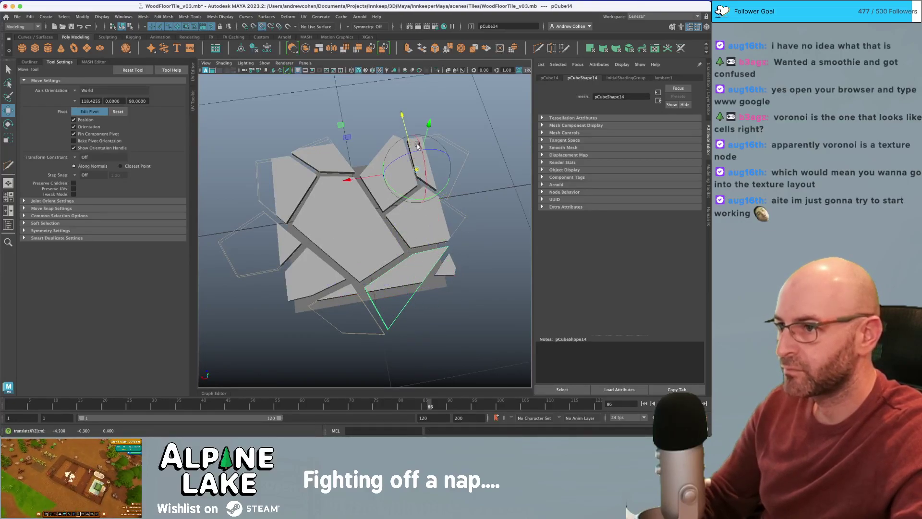
key(ctrl+z)
drag(431, 227, 350, 165)
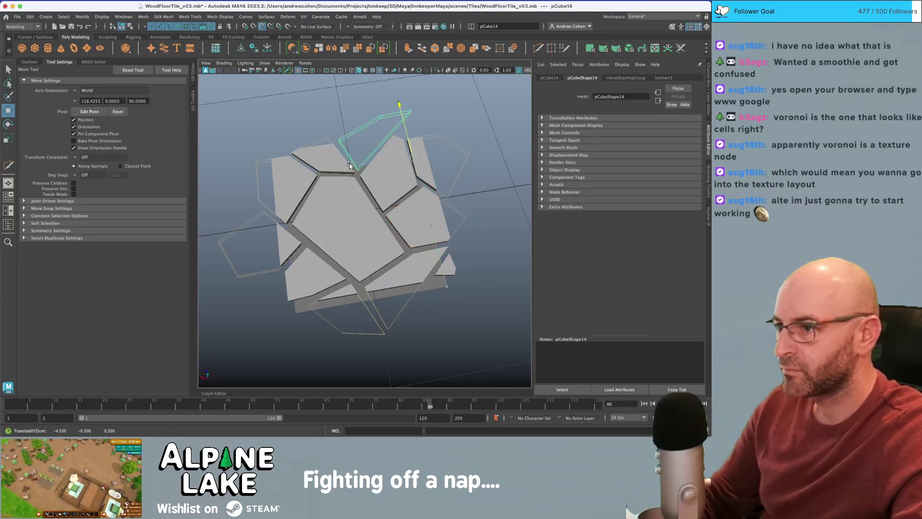
key(ctrl+z)
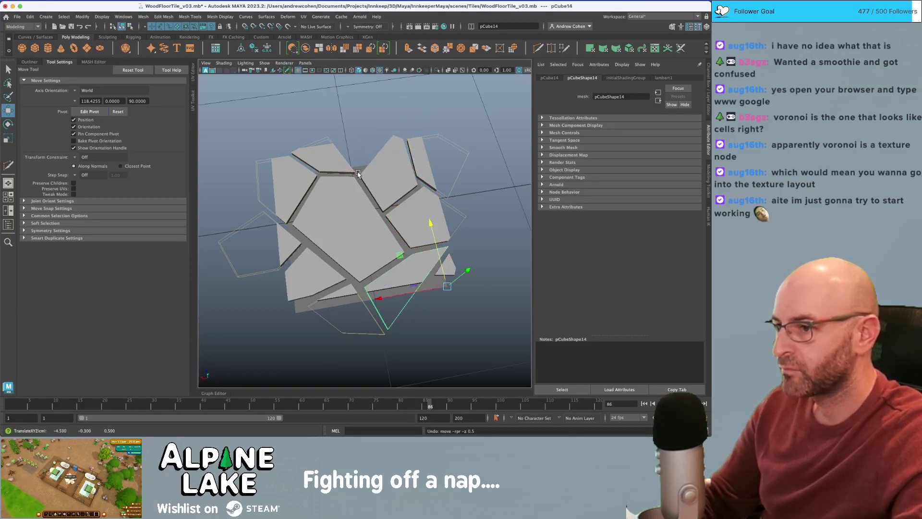
drag(430, 244, 435, 251)
key(Delete)
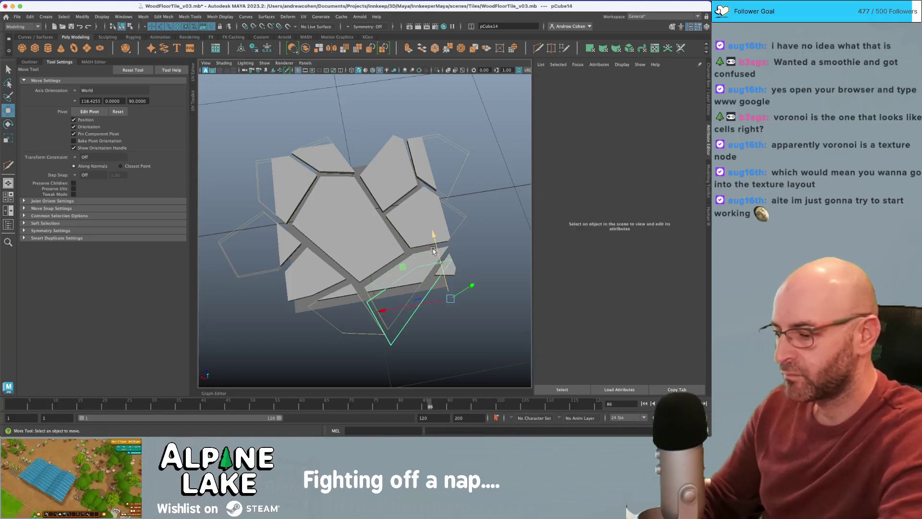
- Select the trimmed edge stone polySurface4 and bring the Outliner back into view
key(q)
click(419, 265)
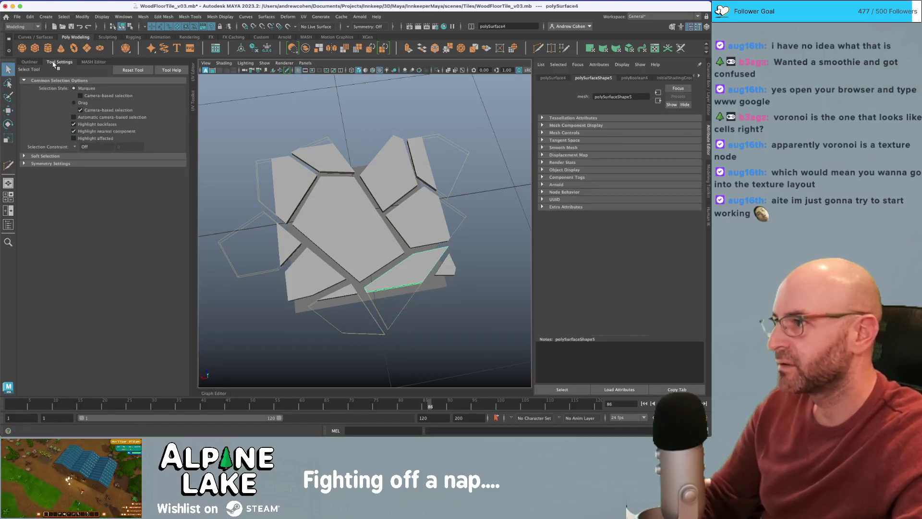
click(30, 62)
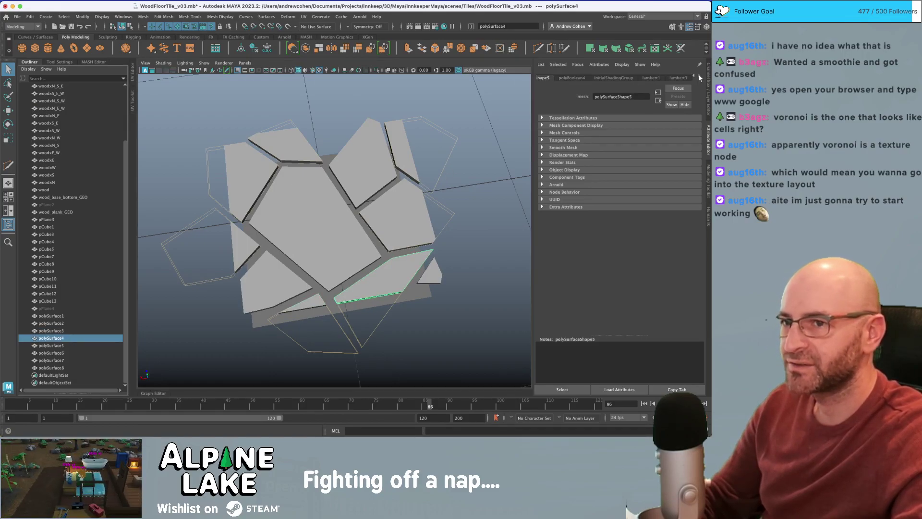
click(468, 224)
click(411, 265)
key(f)
alt+drag(411, 265, 436, 250)
click(431, 258)
alt+right_drag(431, 258, 354, 226)
alt+drag(354, 226, 326, 213)
key(w)
key(ctrl+d)
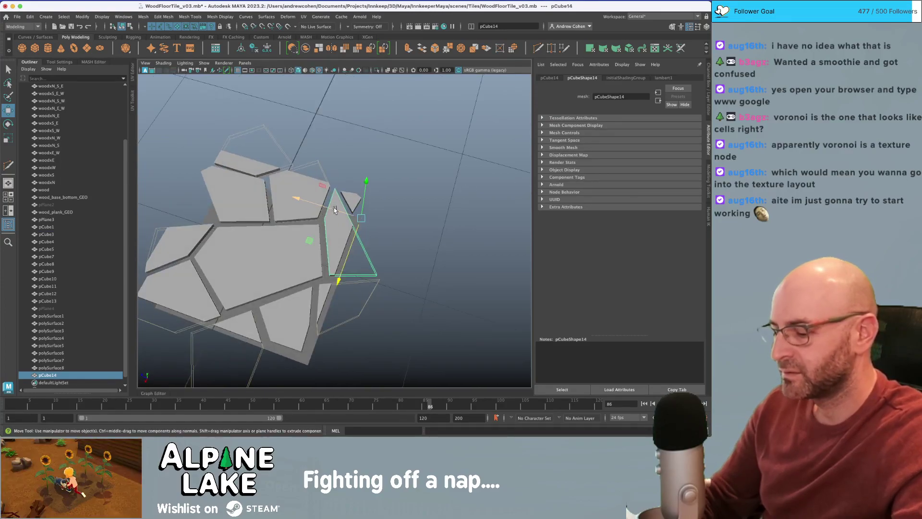
key(Delete)
click(334, 213)
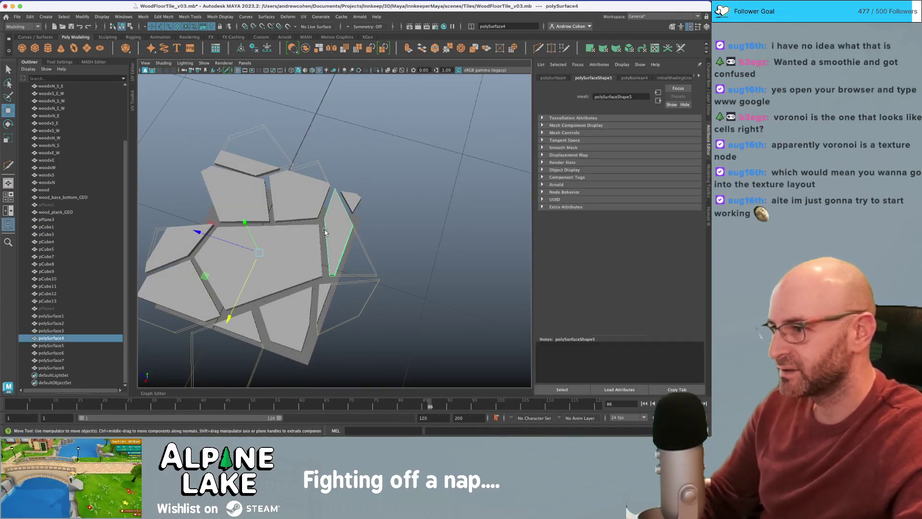
key(ctrl+d)
alt+drag(333, 212, 346, 255)
key(Delete)
key(q)
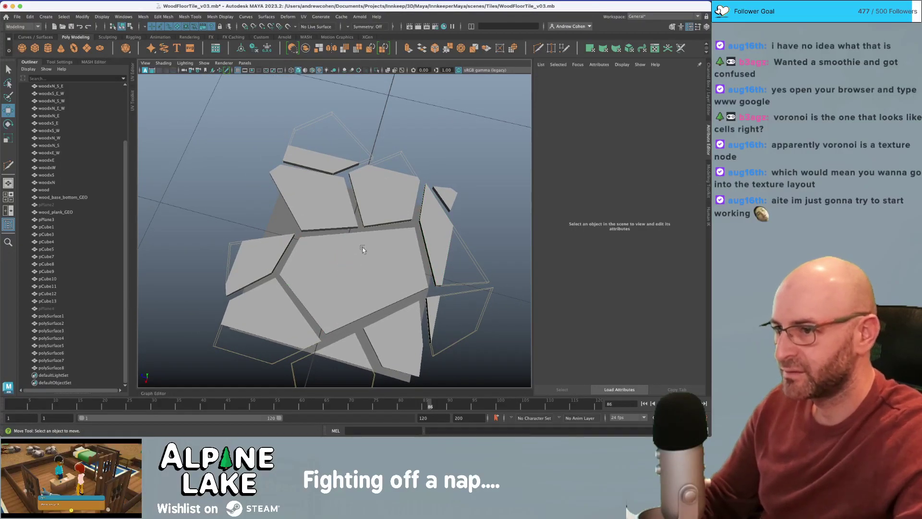
- Duplicate the trimmed edge stone polySurface4 and delete the copy's Boolean result and plane, keeping only its untrimmed stone
click(473, 259)
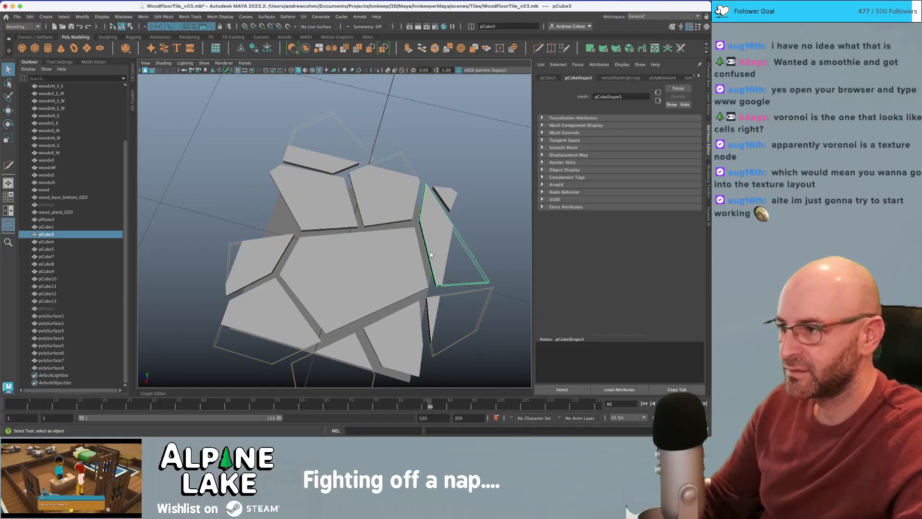
click(446, 229)
key(w)
key(super+d)
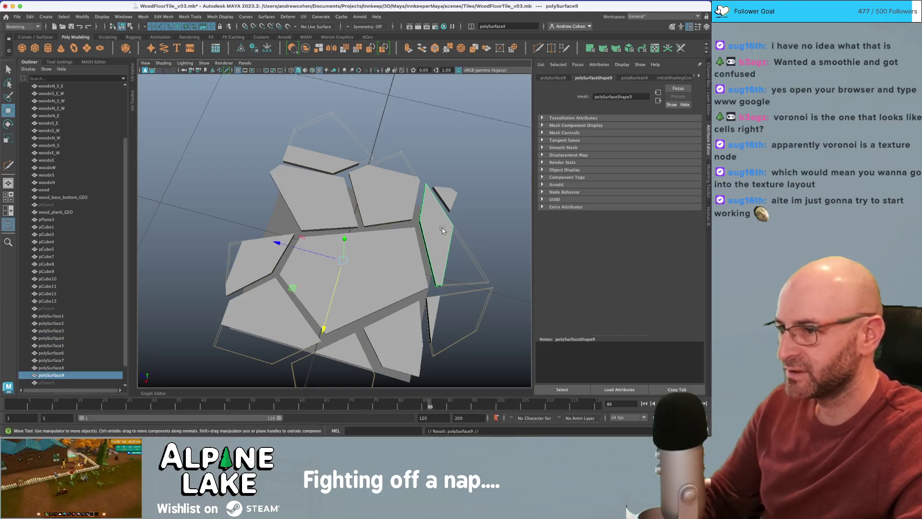
drag(327, 253, 290, 255)
key(super+z)
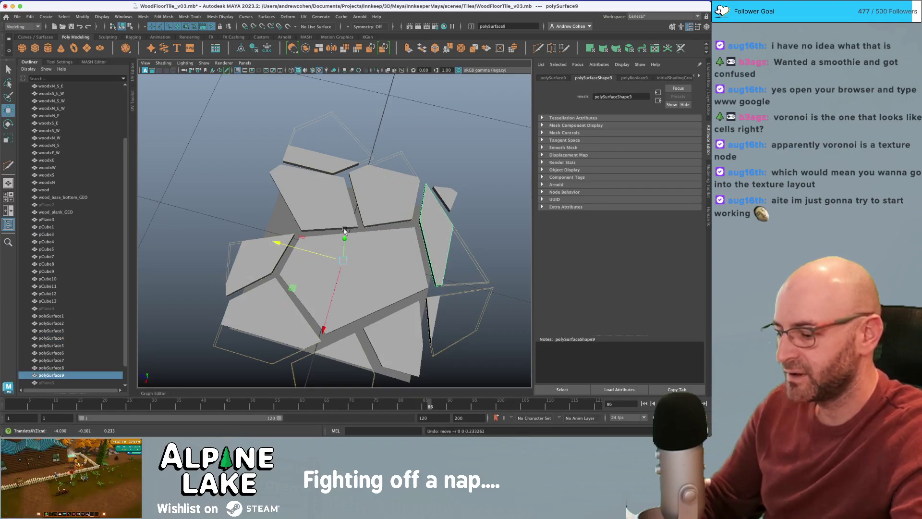
key(Delete)
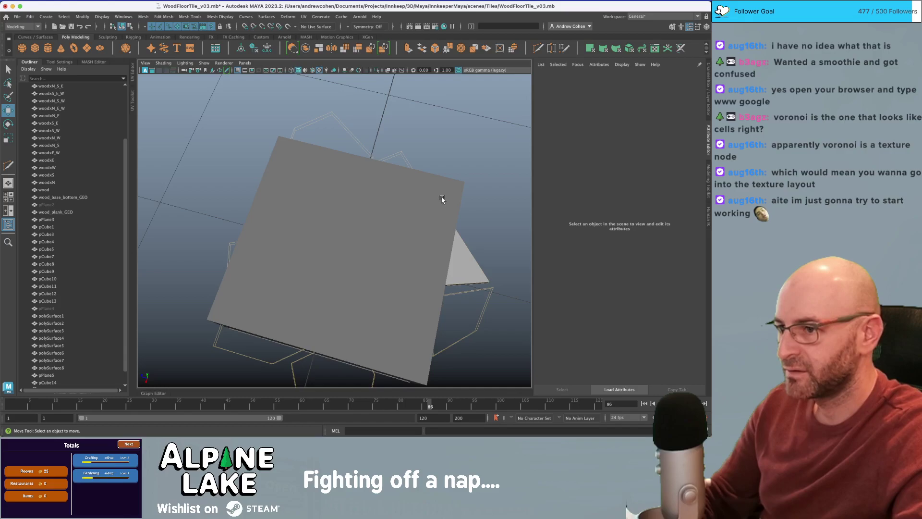
key(super+z)
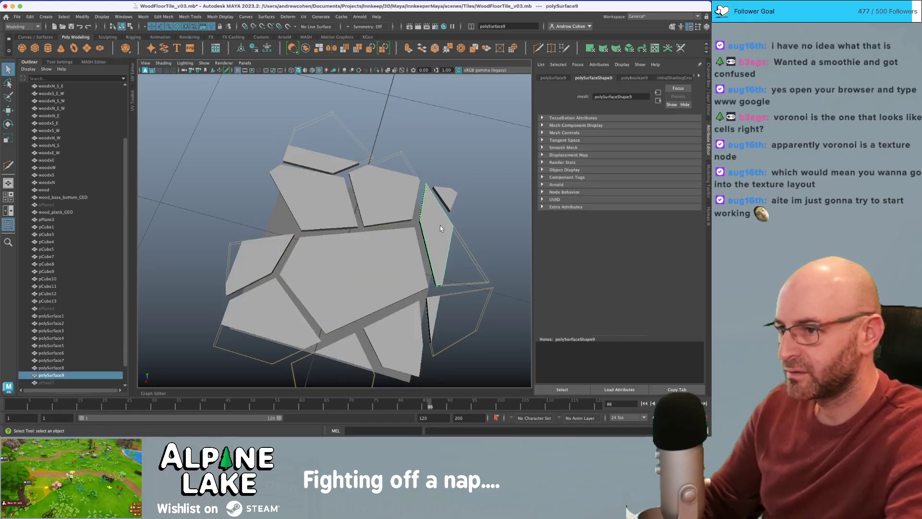
key(super+z)
click(450, 206)
key(Delete)
- Move the untrimmed stone copy across the tile into the gap on the opposite edge
click(452, 247)
alt+drag(453, 256, 431, 276)
key(w)
key(super+z)
drag(425, 236, 299, 217)
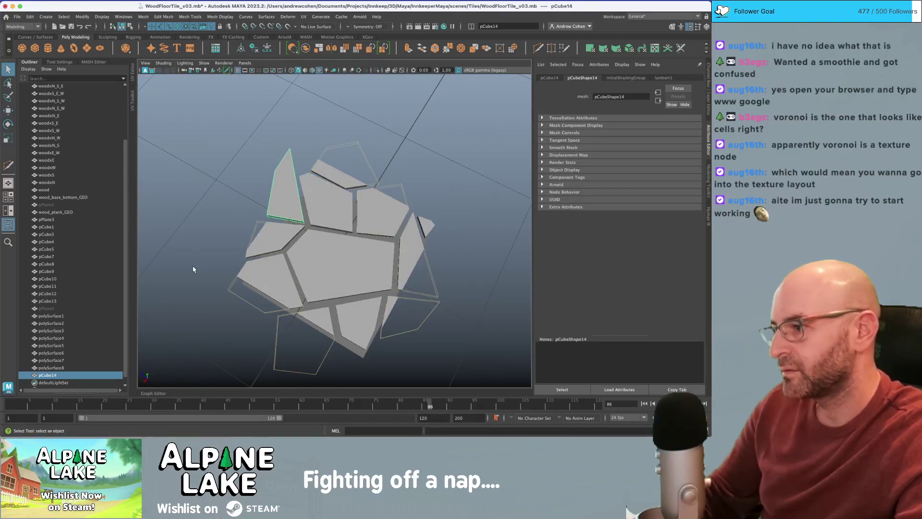
- Unhide the trimming plane pPlane4 and trim the moved stone copy to it with a Boolean Intersection
click(79, 310)
key(shift+h)
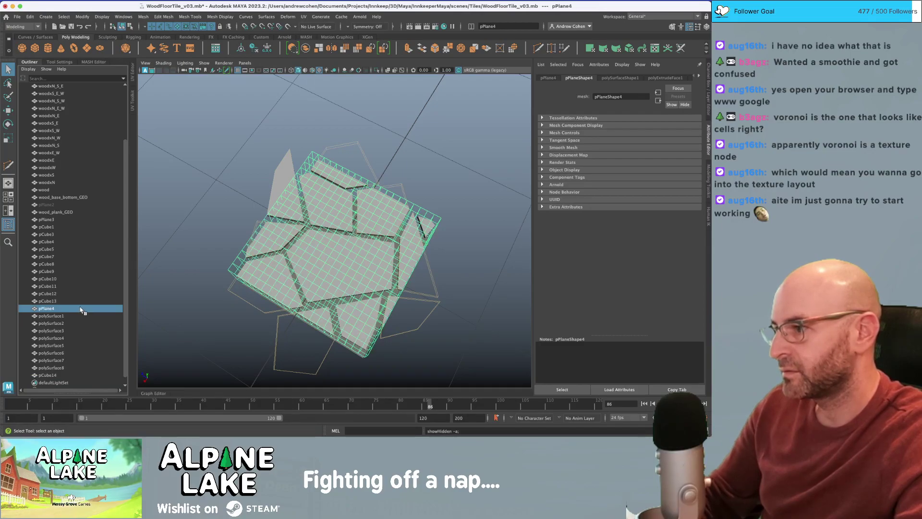
shift+click(279, 161)
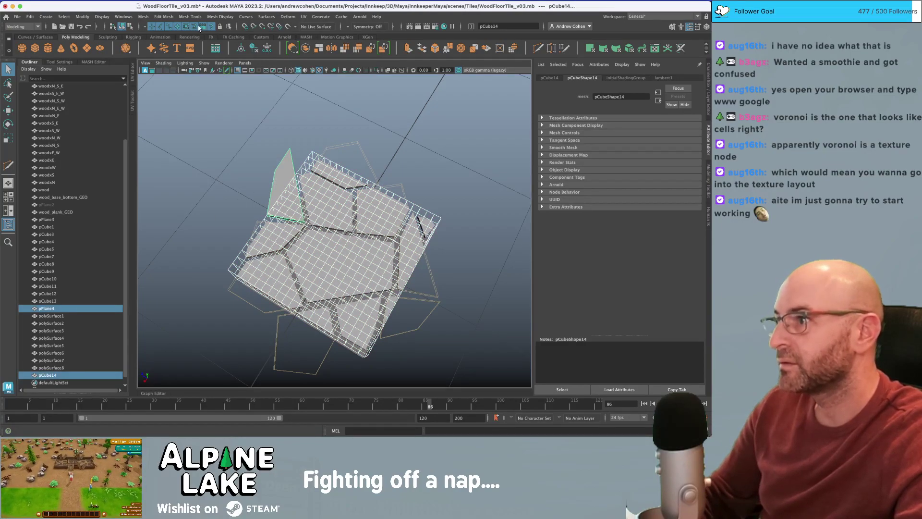
click(164, 16)
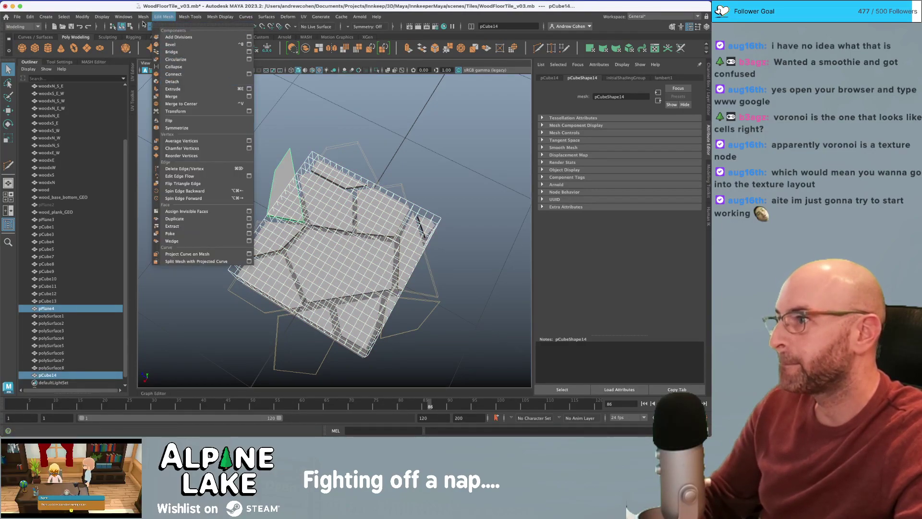
mouse_move(138, 18)
mouse_move(176, 37)
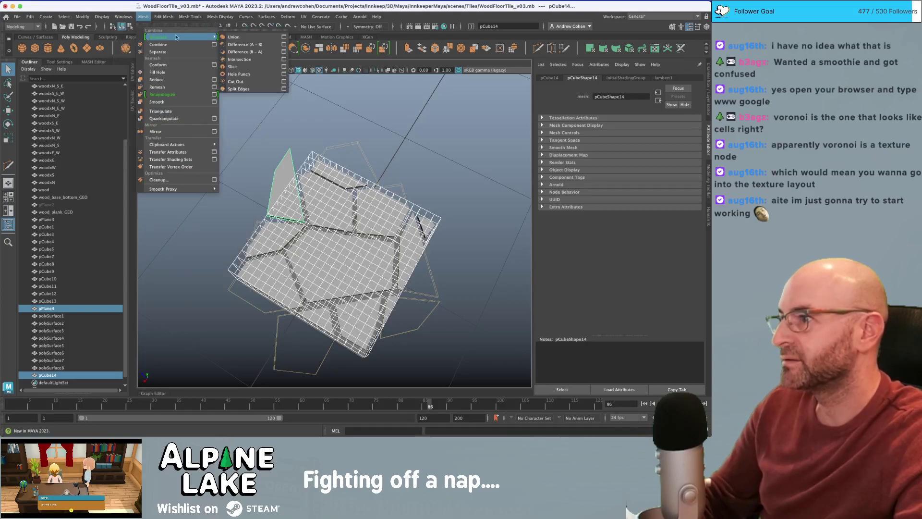
click(242, 59)
- Select the trimming plane pPlane4 covering the stones
scroll(328, 186, up, 5)
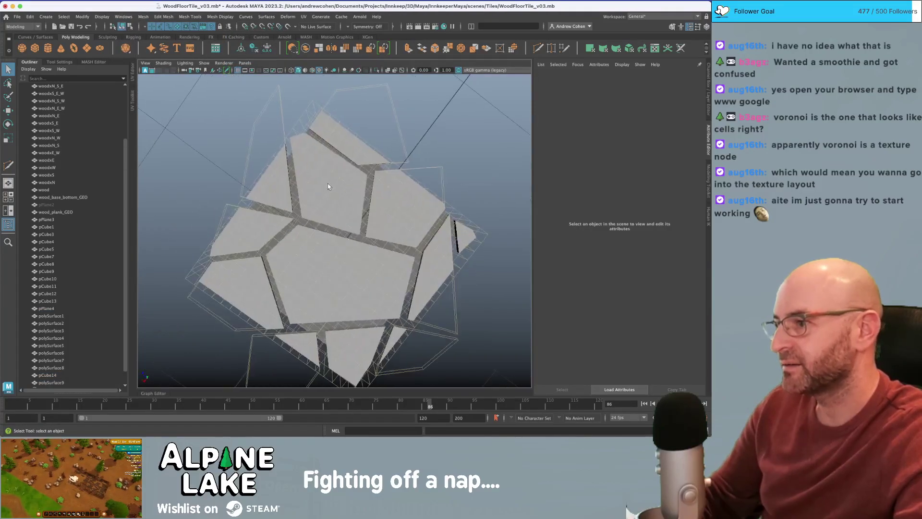
alt+drag(329, 186, 294, 197)
scroll(344, 148, down, 5)
click(309, 192)
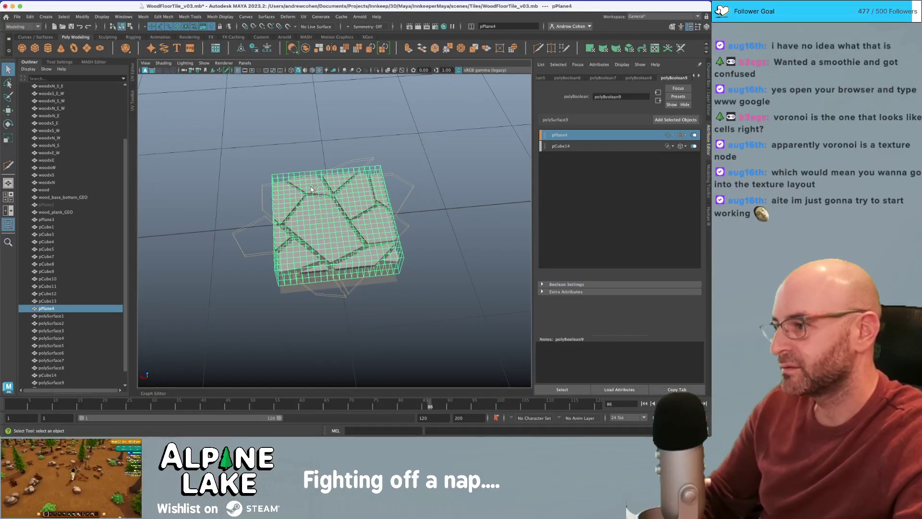
- Hide the gridded plane covering the stone tile
key(ctrl+h)
click(339, 200)
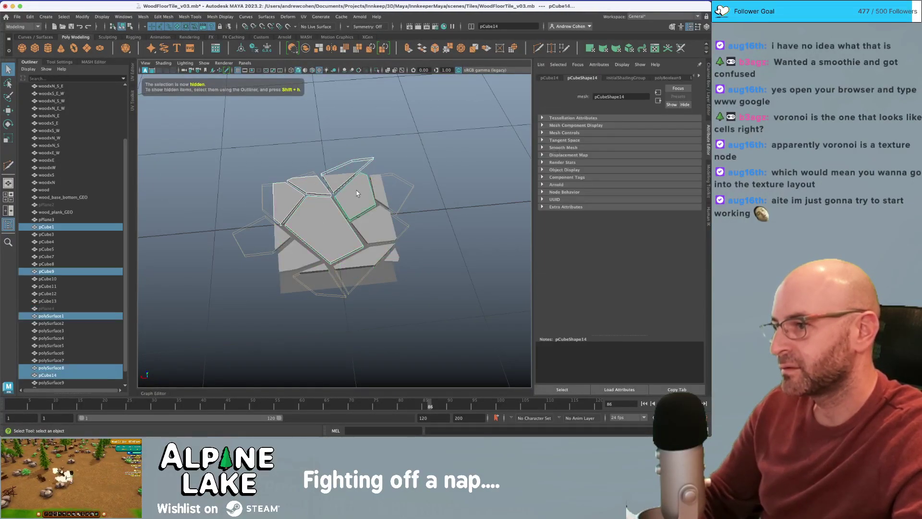
- Duplicate all the stone pieces that make up the tile and combine the copies into one mesh
click(338, 181)
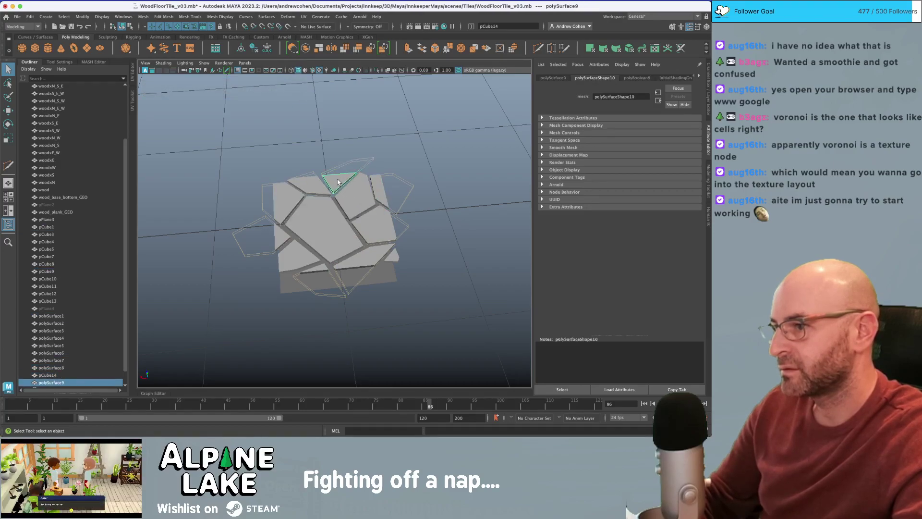
shift+click(349, 195)
shift+click(324, 225)
shift+click(306, 191)
shift+click(283, 201)
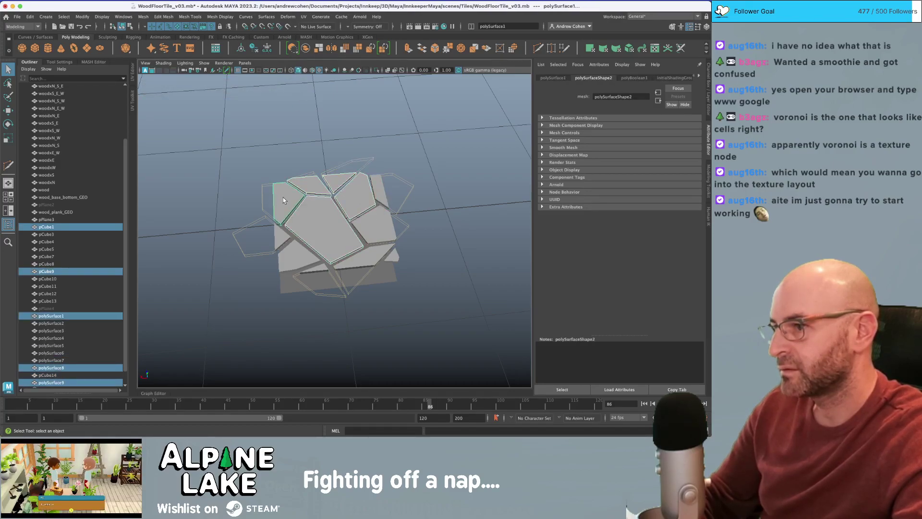
shift+click(283, 235)
shift+click(294, 255)
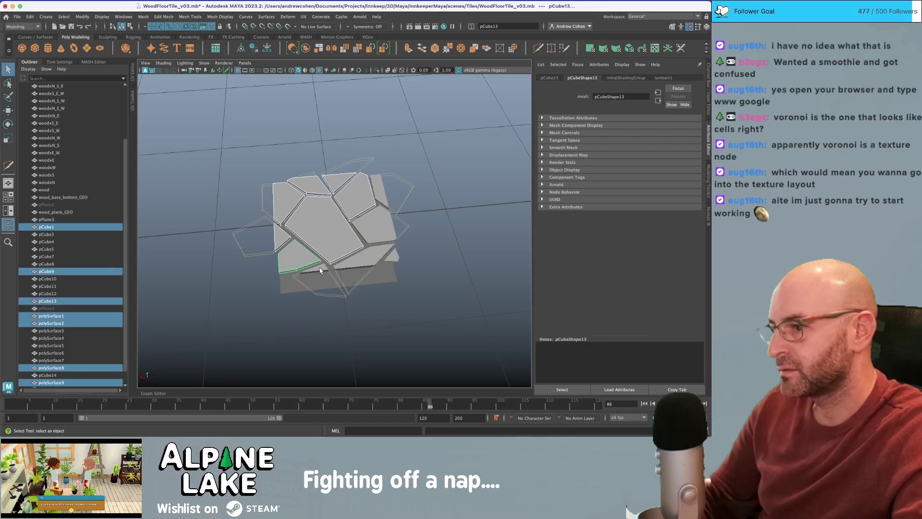
shift+click(317, 270)
shift+click(396, 259)
shift+click(381, 225)
shift+click(379, 192)
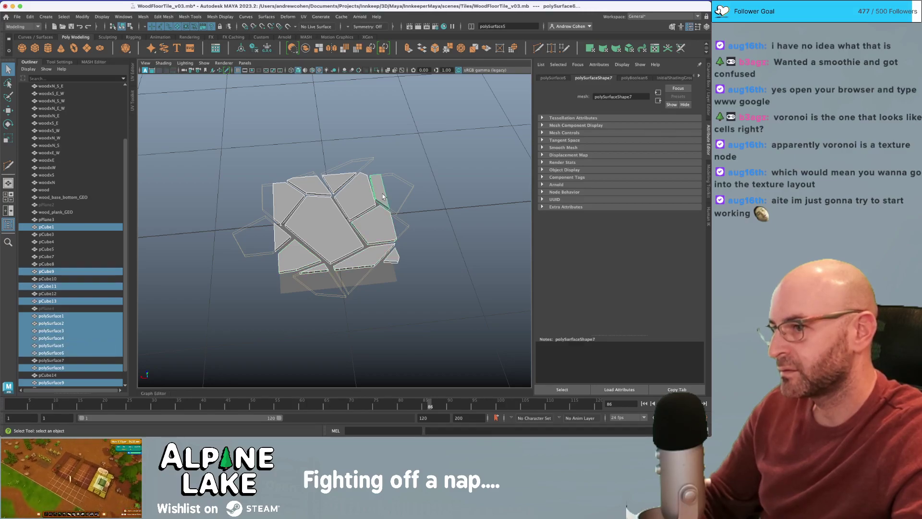
alt+right_drag(425, 199, 382, 204)
alt+middle_drag(381, 204, 337, 211)
key(super+d)
key(w)
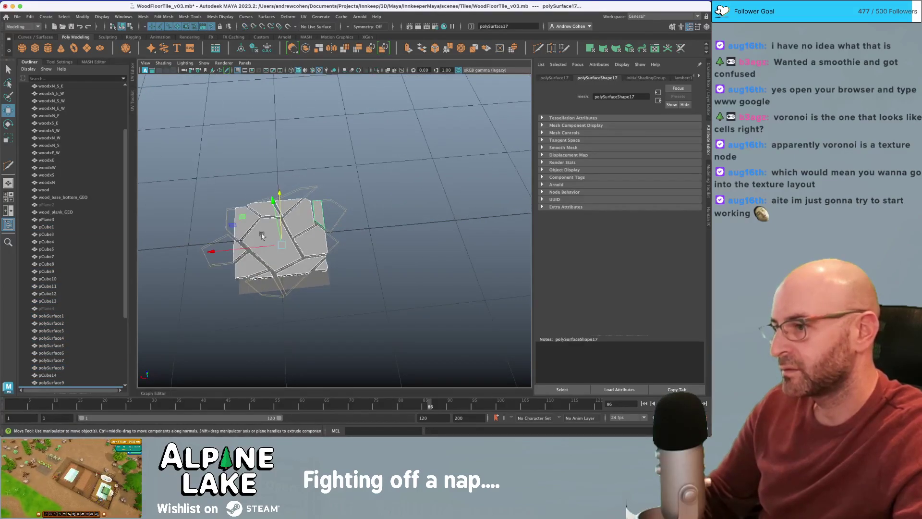
click(306, 49)
alt+right_drag(355, 132, 347, 141)
drag(260, 241, 465, 221)
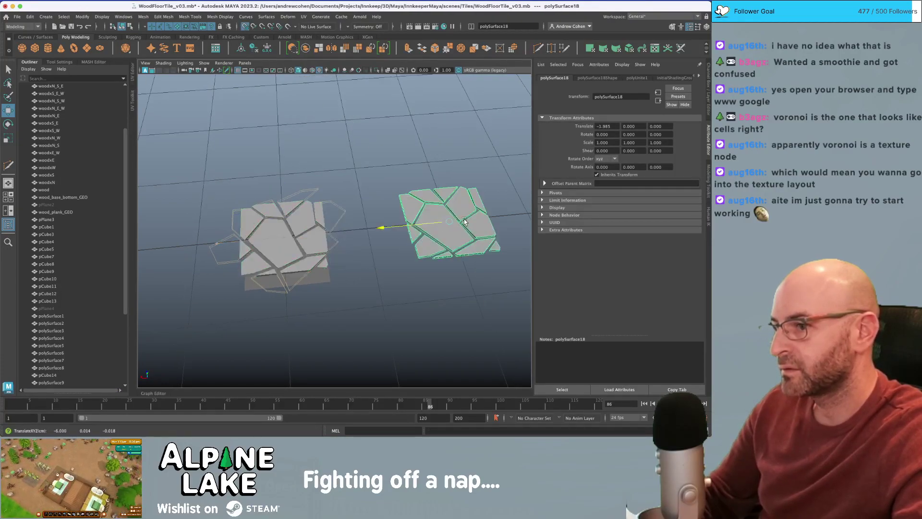
key(super+z)
alt+right_drag(458, 217, 336, 210)
alt+drag(336, 210, 347, 223)
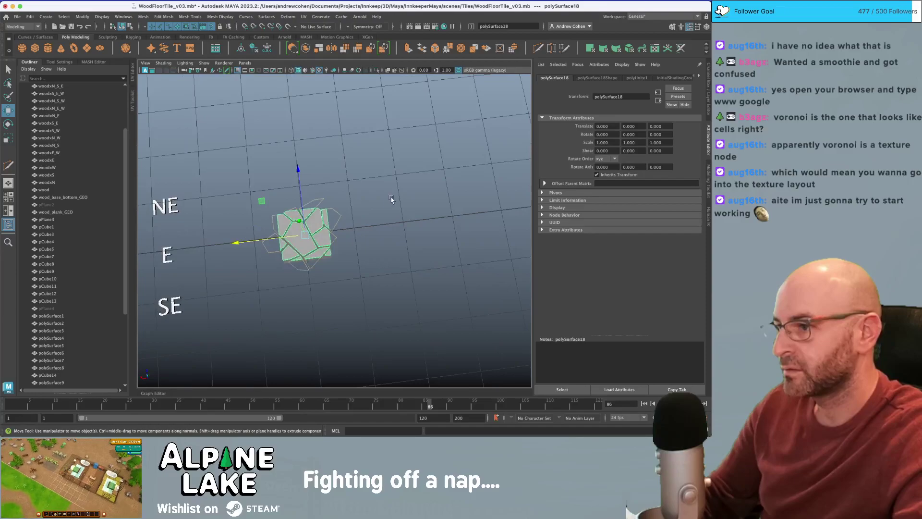
alt+middle_drag(392, 200, 341, 207)
alt+drag(305, 232, 368, 185)
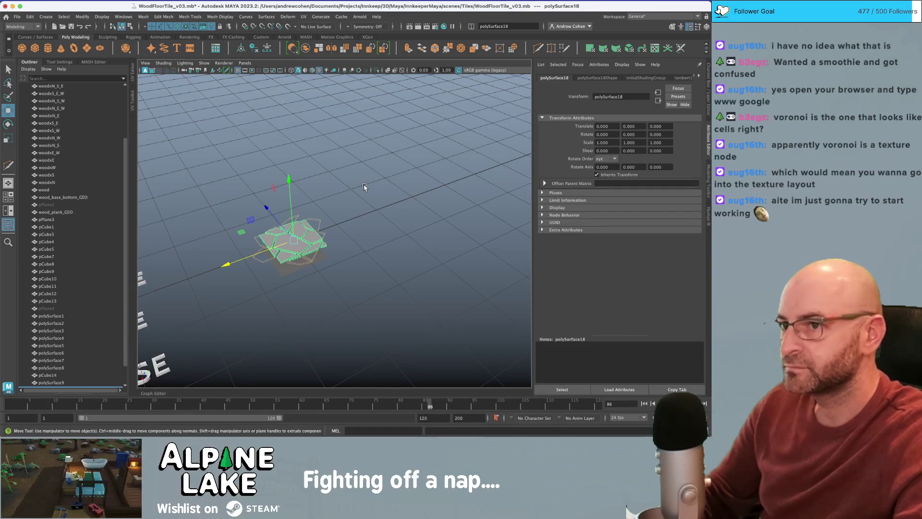
- Move the combined tile to X -3 and add two more copies in a row, each one unit further along X
scroll(36, 330, down, 2)
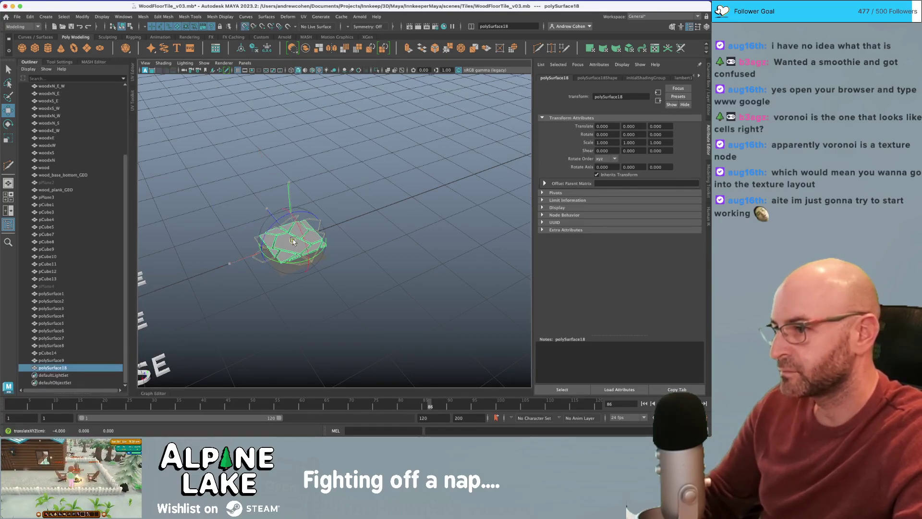
drag(278, 247, 452, 209)
key(super+d)
key(super+d)
- Duplicate the row of three tiles twice, offsetting each copy by one tile depth to make a 3 by 3 grid
click(385, 211)
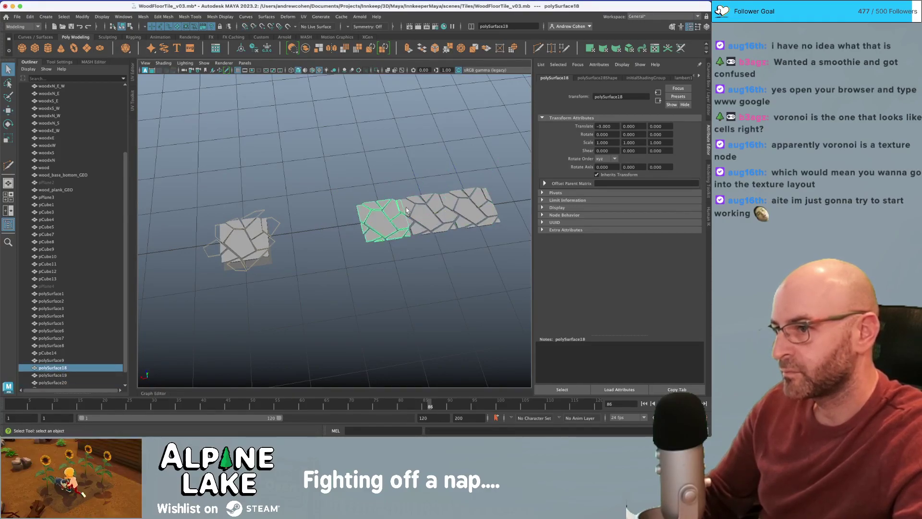
shift+click(424, 217)
shift+click(450, 203)
key(super+d)
key(w)
drag(458, 184, 450, 161)
key(super+d)
- Examine the 3 by 3 tile grid from above and at an angle for how the stone pattern repeats across the seams
key(q)
click(328, 164)
alt+drag(328, 164, 305, 209)
alt+right_drag(305, 209, 341, 211)
alt+drag(341, 212, 356, 223)
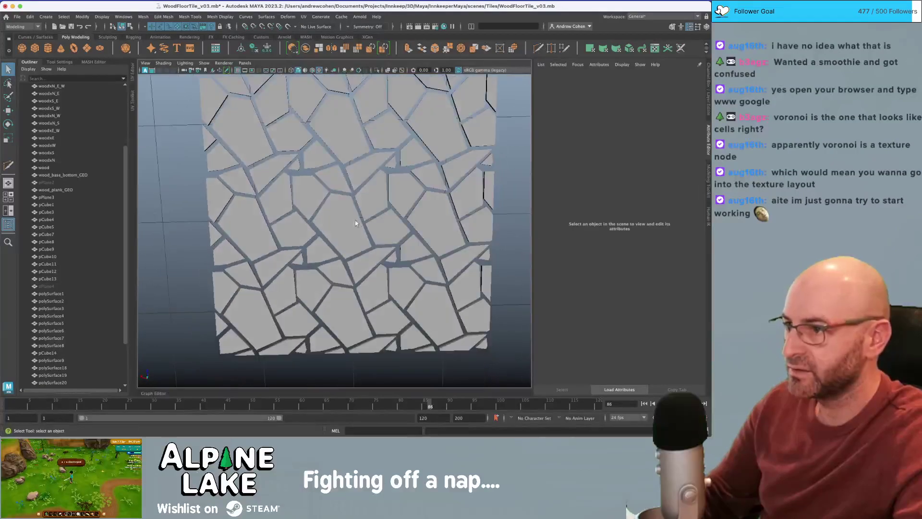
alt+right_drag(356, 224, 325, 179)
alt+drag(326, 179, 301, 161)
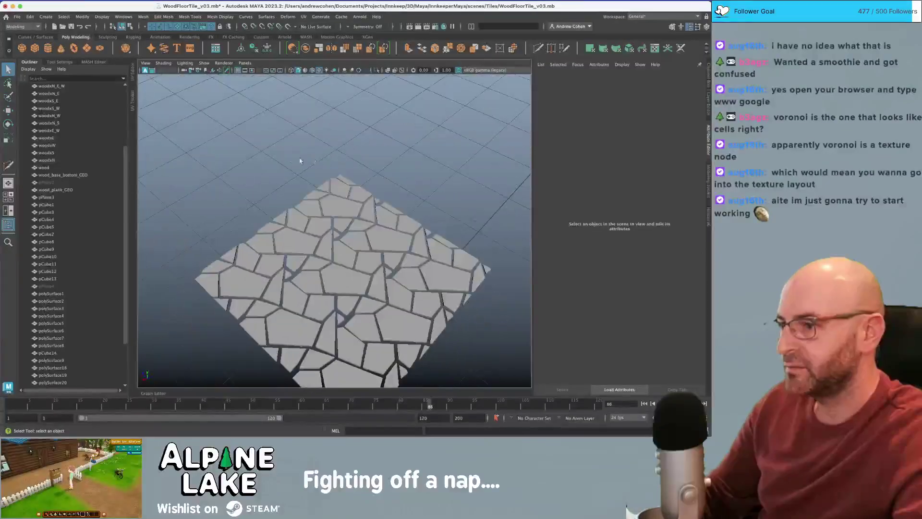
alt+right_drag(300, 161, 237, 220)
alt+drag(237, 220, 320, 188)
drag(308, 188, 391, 301)
key(w)
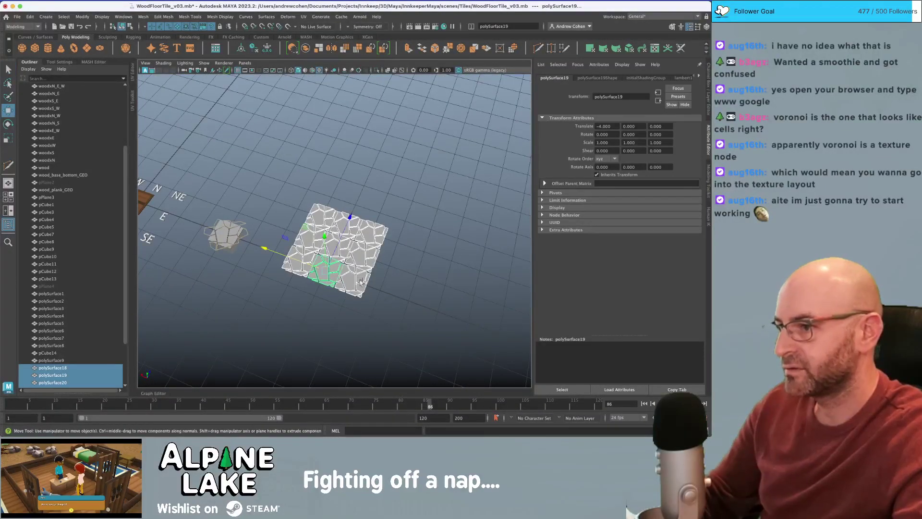
key(super+d)
drag(308, 265, 405, 288)
key(super+z)
mouse_move(352, 277)
alt+mouse_down()
mouse_move(369, 269)
mouse_move(360, 269)
alt+mouse_up()
key(super+z)
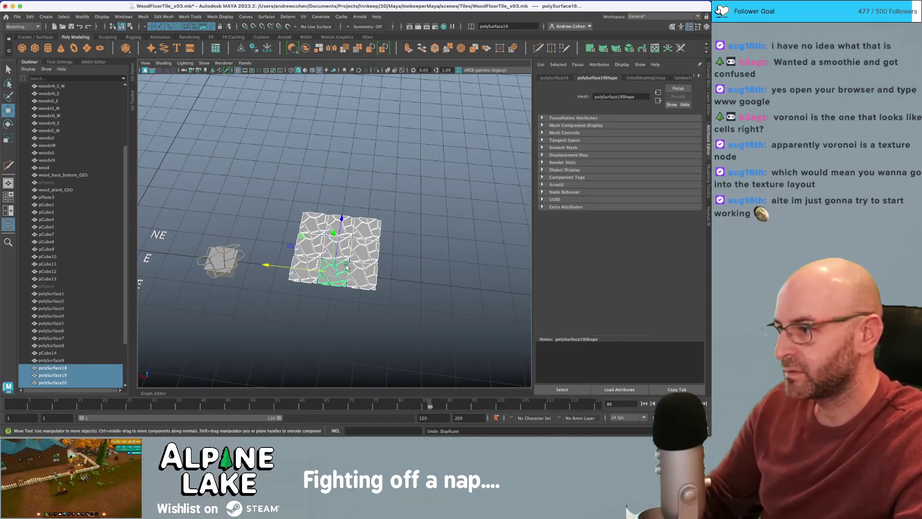
- Show the Move tool's snap settings and check the Retain component spacing option
click(72, 62)
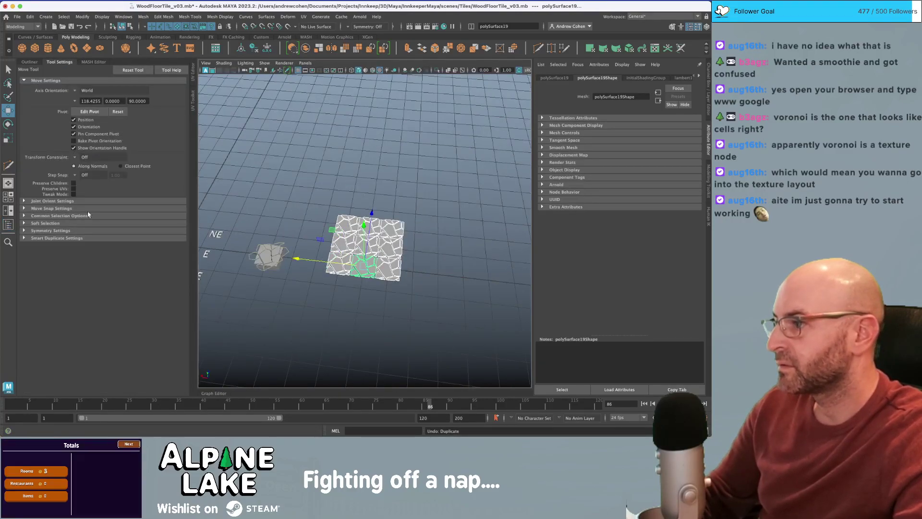
click(62, 209)
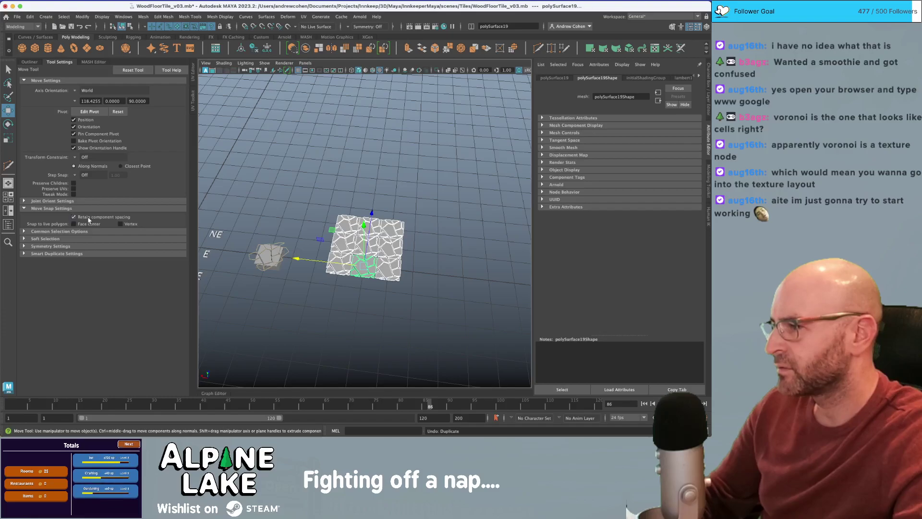
alt+drag(260, 224, 245, 204)
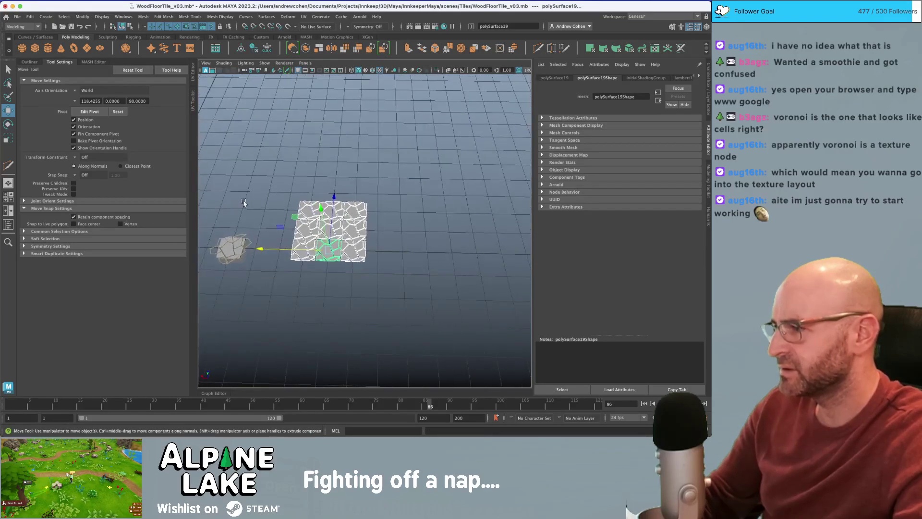
alt+right_drag(245, 204, 276, 207)
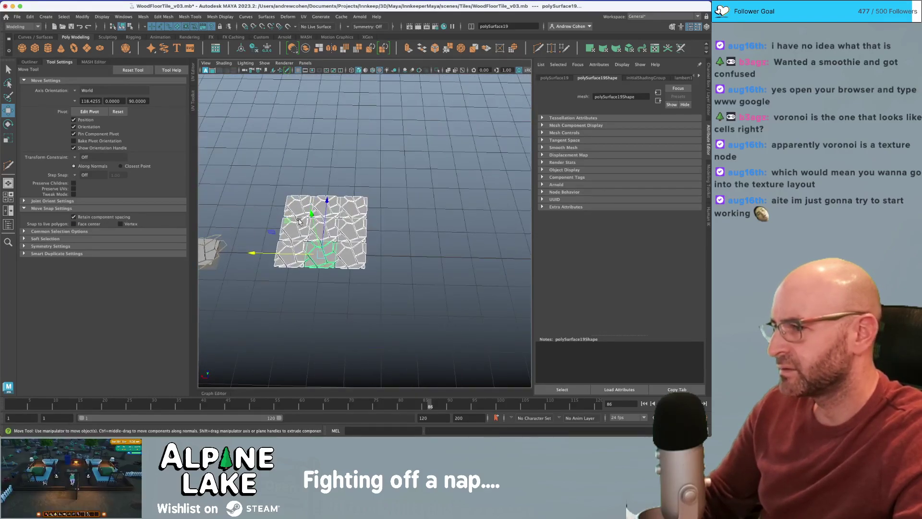
- Duplicate the outer column of three tiles four times, each copy one tile width further out, to make the grid seven tiles wide
key(q)
drag(352, 208, 374, 275)
key(ctrl+d)
key(w)
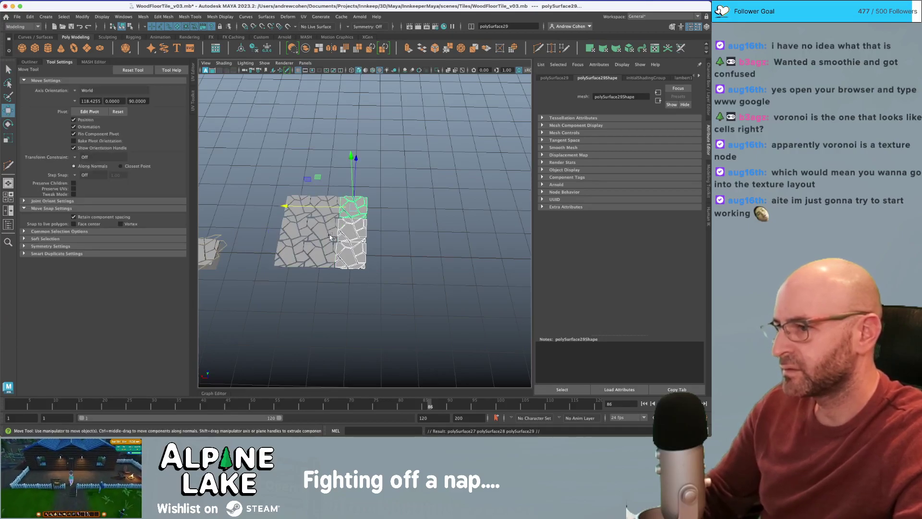
drag(328, 210, 361, 211)
key(shift+d)
key(shift+d)
key(shift+d)
- Duplicate the back row of seven tiles four times, each copy one tile further back, to make a 7 by 7 grid
key(q)
drag(260, 176, 489, 205)
key(ctrl+d)
key(w)
key(x)
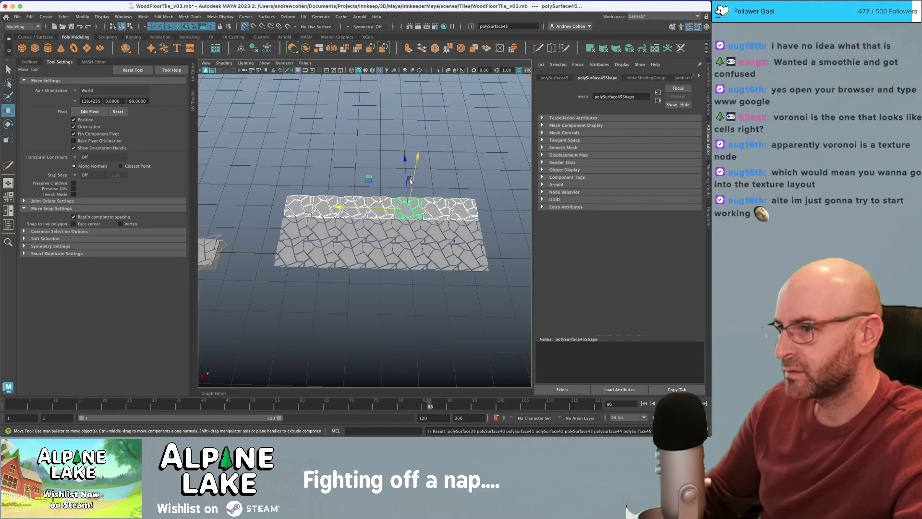
mouse_move(409, 180)
mouse_down()
mouse_move(406, 172)
mouse_move(407, 188)
mouse_up()
key(shift+d)
key(shift+d)
key(shift+d)
- Examine the 7 by 7 grid from several angles and distances for visible repetition in the stone pattern
key(q)
click(488, 189)
alt+drag(488, 190, 457, 175)
alt+middle_drag(457, 175, 379, 196)
scroll(378, 195, up, 5)
alt+drag(378, 196, 377, 217)
scroll(353, 208, down, 5)
alt+middle_drag(350, 208, 364, 207)
alt+drag(364, 207, 327, 208)
mouse_move(327, 207)
alt+right_down()
mouse_move(493, 210)
mouse_move(325, 210)
alt+right_up()
alt+drag(325, 210, 315, 224)
alt+right_drag(314, 224, 425, 222)
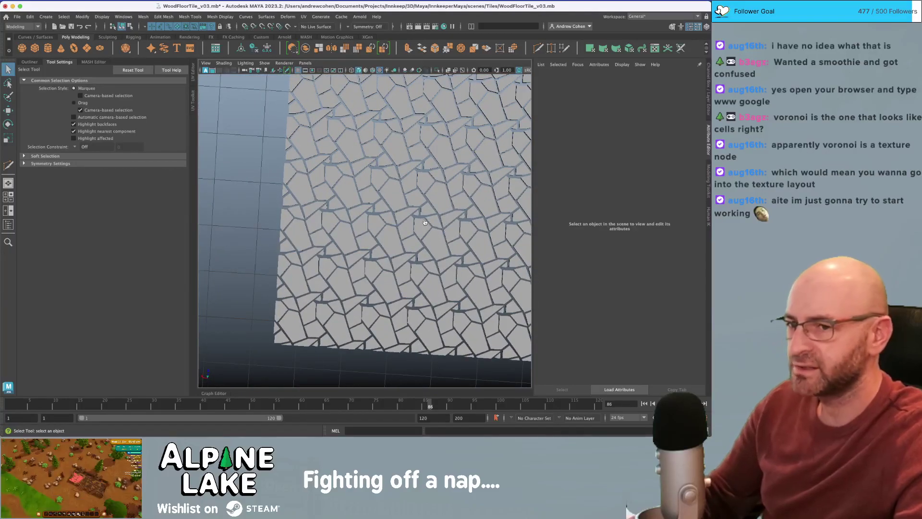
- Check the flagstone path reference photo in the browser, and compare it with the tiled grid and the original tile in Maya
key(super+Tab)
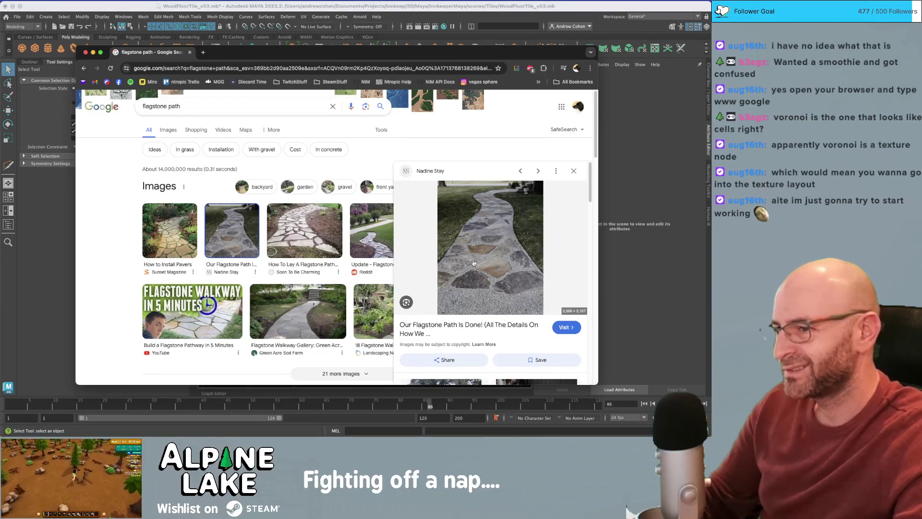
key(super+Tab)
alt+right_drag(304, 221, 271, 217)
alt+drag(271, 217, 255, 199)
alt+right_drag(254, 199, 418, 202)
alt+drag(418, 203, 447, 218)
alt+right_drag(446, 219, 353, 222)
alt+middle_drag(353, 222, 461, 221)
alt+right_drag(346, 230, 362, 248)
alt+middle_drag(362, 248, 350, 213)
alt+right_drag(350, 212, 406, 220)
alt+drag(346, 220, 344, 237)
- Group all the separate stone pieces of the original tile, leaving out the wireframe cutter shapes
click(343, 238)
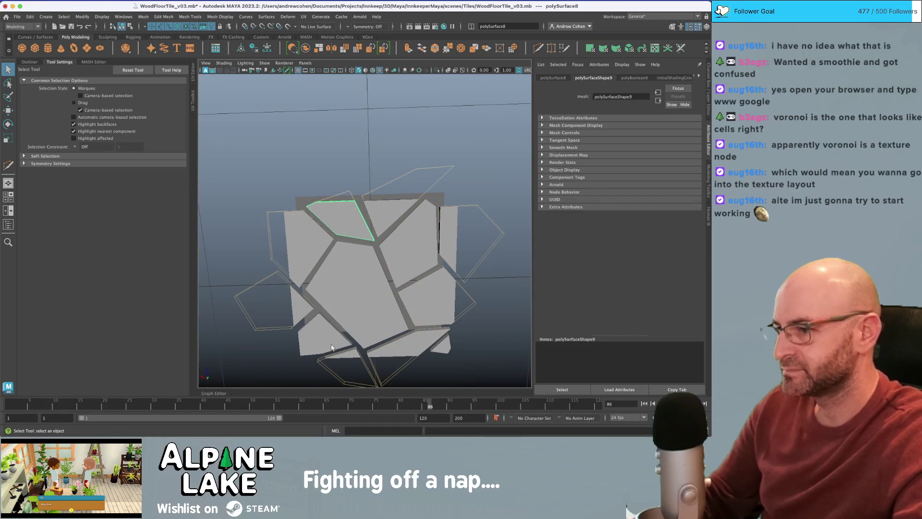
shift+click(347, 356)
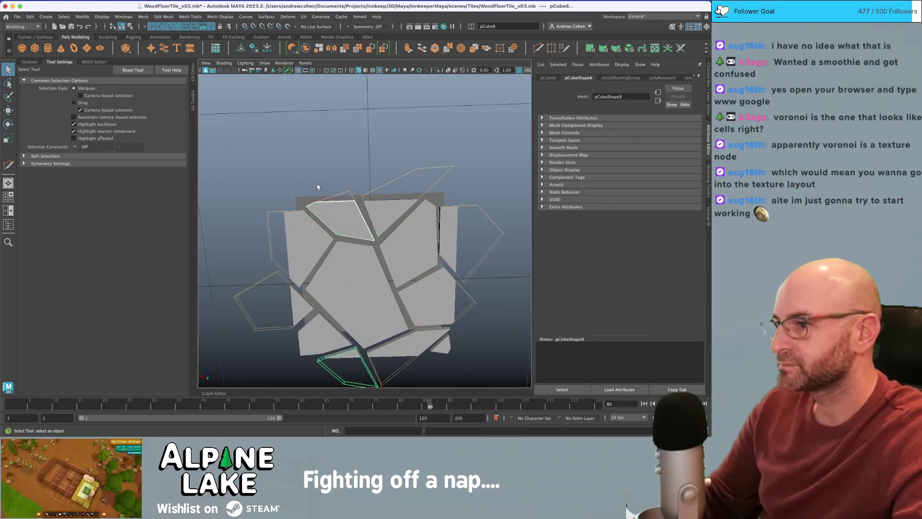
click(346, 194)
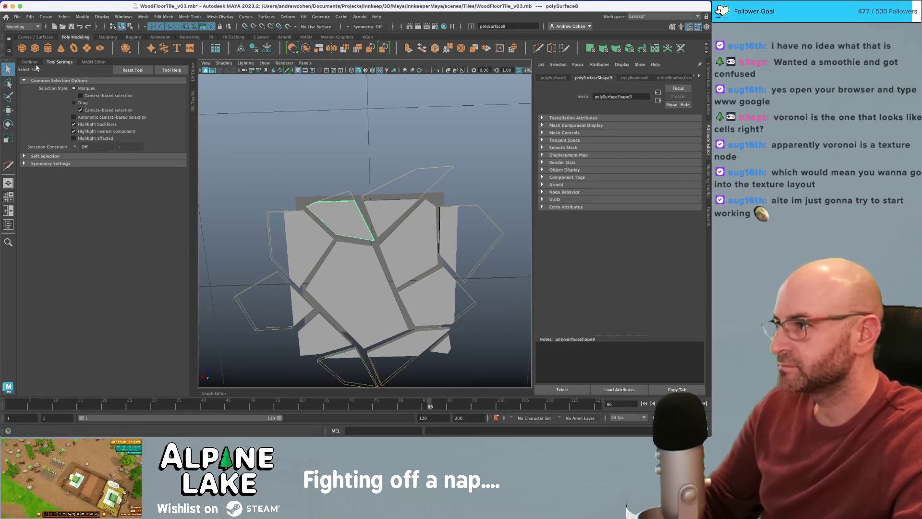
click(29, 62)
shift+click(279, 248)
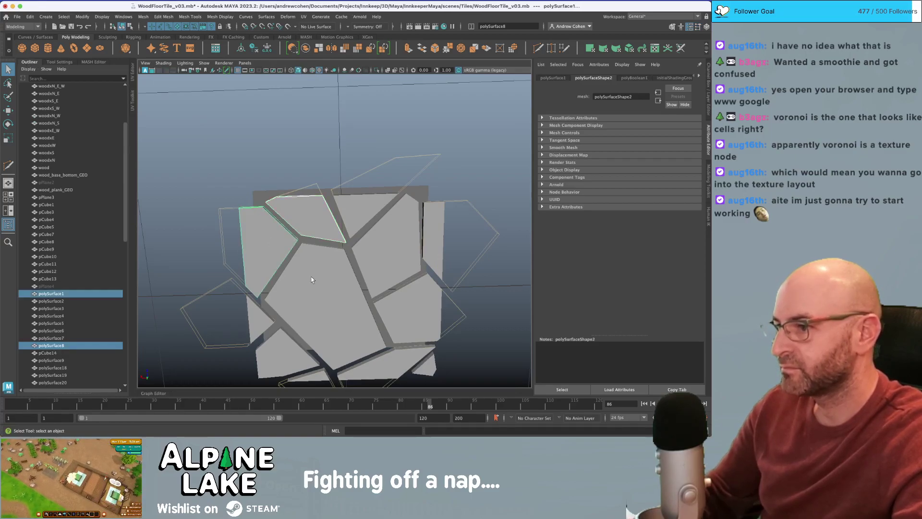
shift+click(310, 279)
shift+click(258, 323)
shift+click(279, 351)
shift+click(355, 211)
shift+click(389, 233)
shift+click(434, 231)
shift+click(422, 308)
shift+click(404, 364)
shift+click(426, 370)
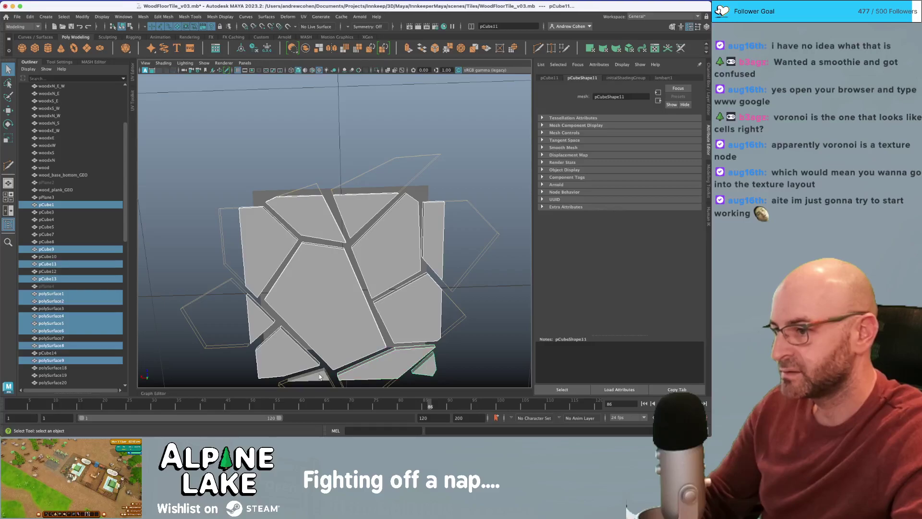
shift+click(318, 377)
scroll(353, 336, down, 5)
alt+middle_drag(378, 254, 356, 217)
scroll(333, 245, down, 3)
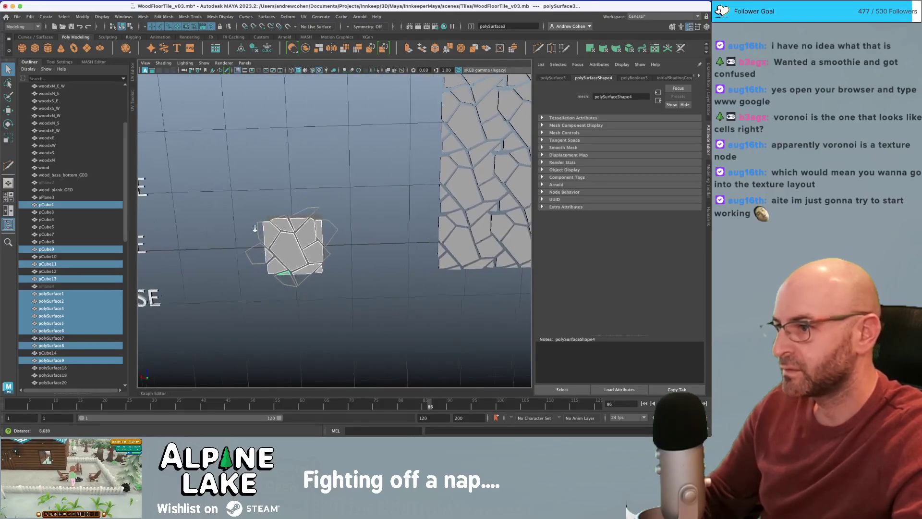
alt+middle_drag(245, 231, 303, 227)
scroll(307, 227, up, 5)
alt+drag(336, 229, 337, 207)
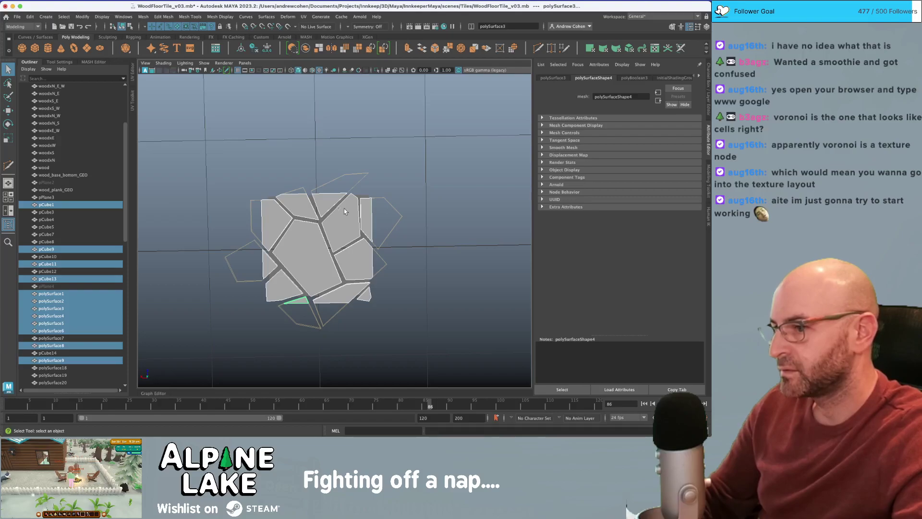
key(super+g)
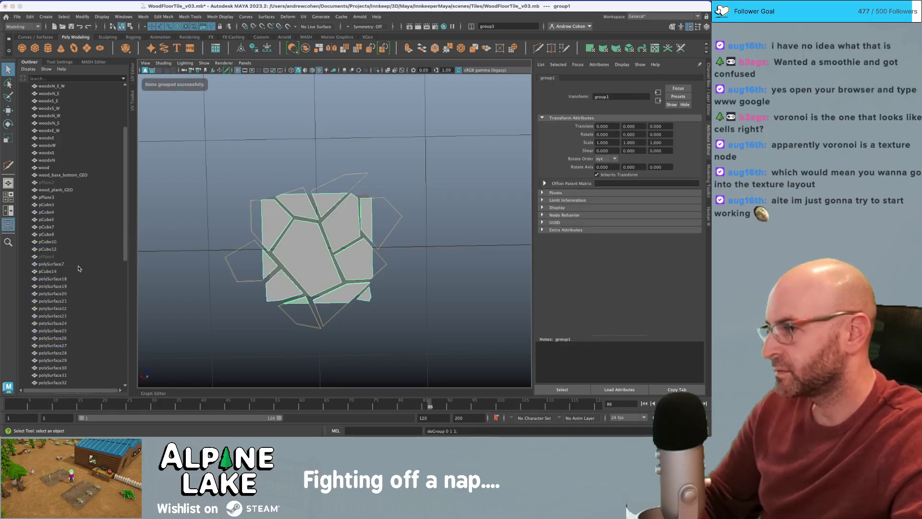
- Rename the new group Live_Pieces_GRP, and try hiding it before undoing the hide
double_click(54, 368)
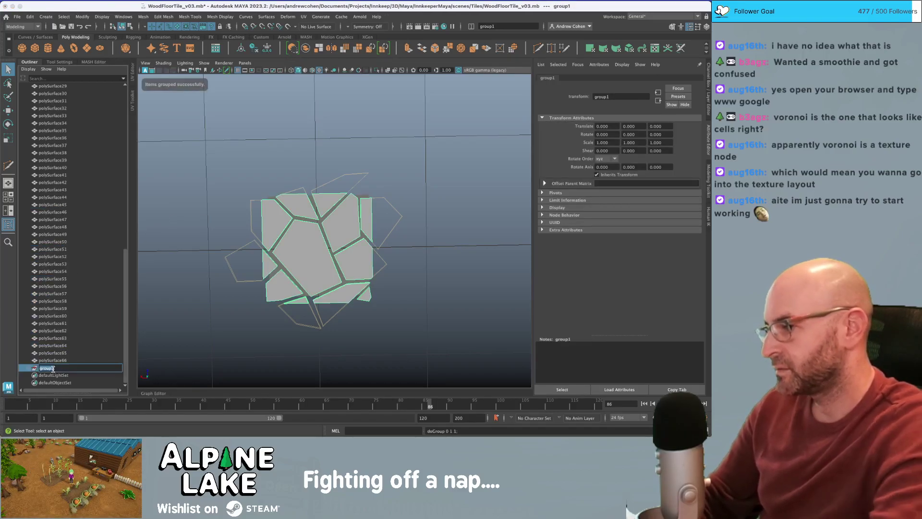
text(Live_Pieces_GRP)
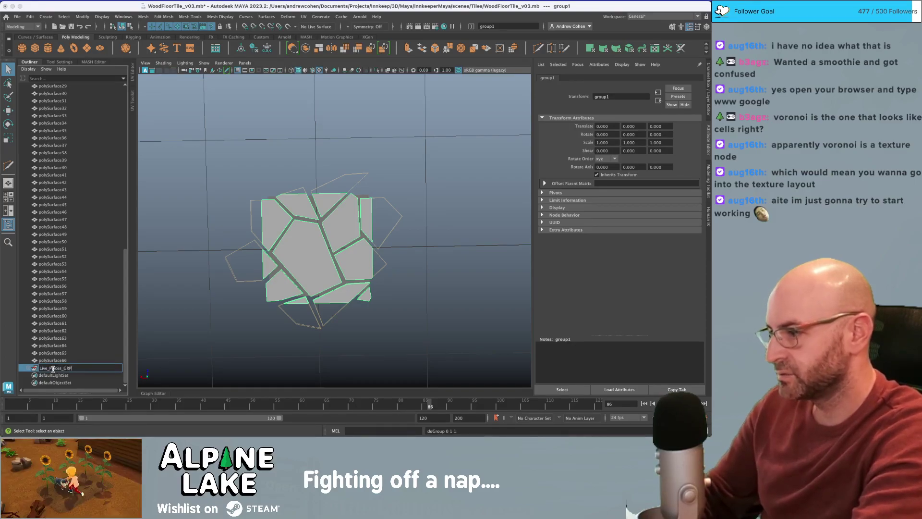
key(Return)
key(ctrl+h)
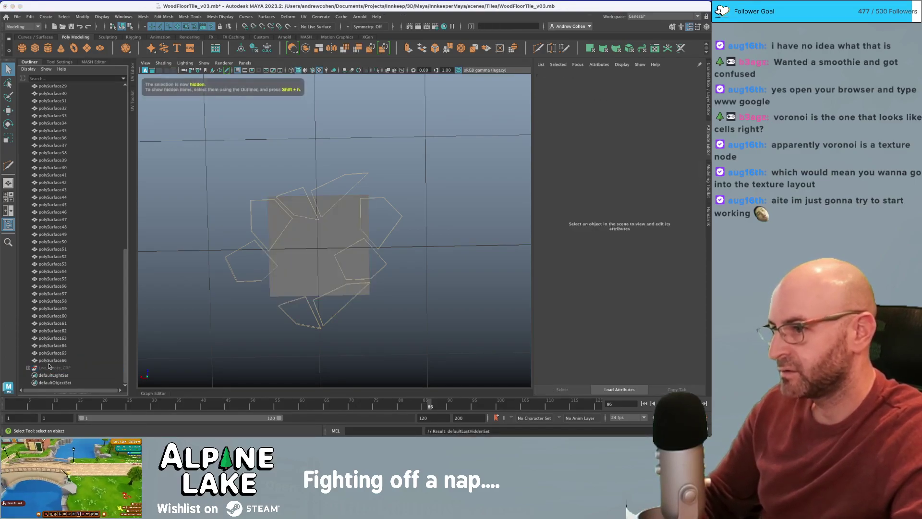
key(super+z)
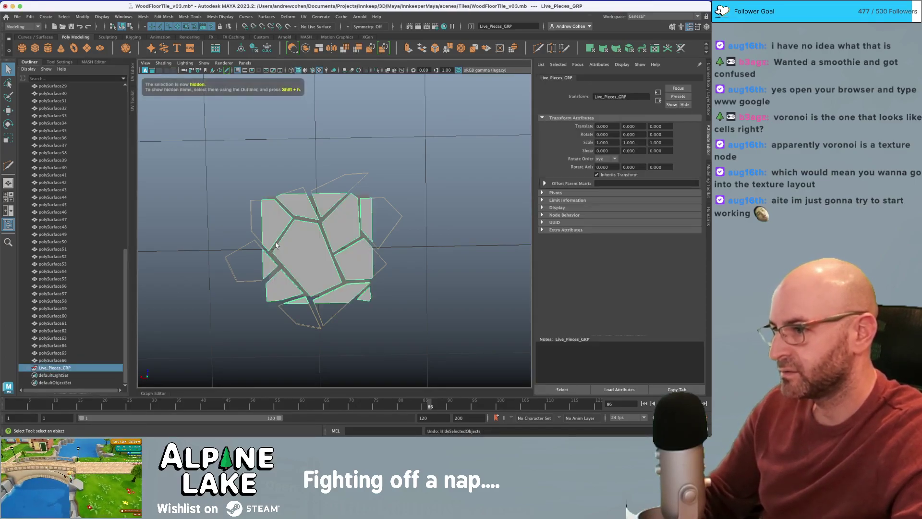
- Examine the stones along the original tile's right side and compare them with the tiled grid beside it
click(302, 246)
scroll(396, 239, up, 3)
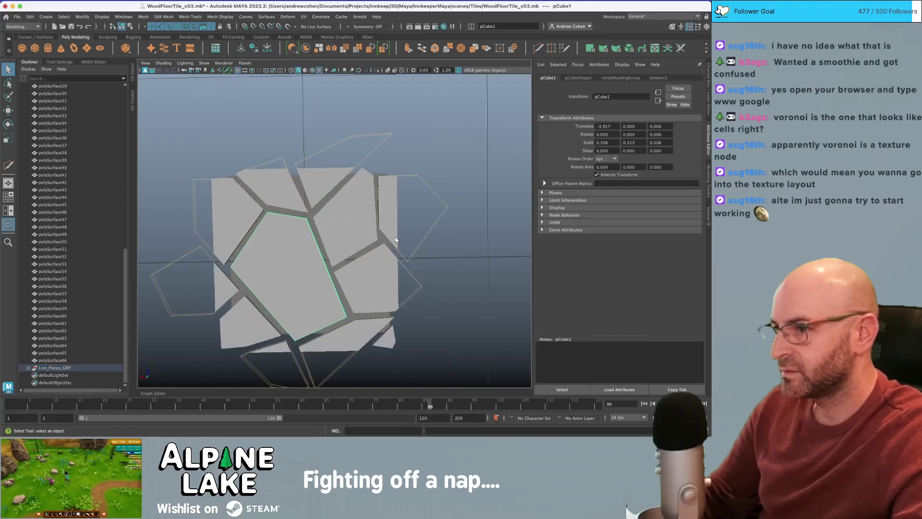
click(368, 194)
alt+middle_drag(368, 194, 339, 257)
alt+right_drag(339, 257, 455, 249)
alt+right_drag(311, 276, 115, 252)
alt+middle_drag(417, 233, 286, 231)
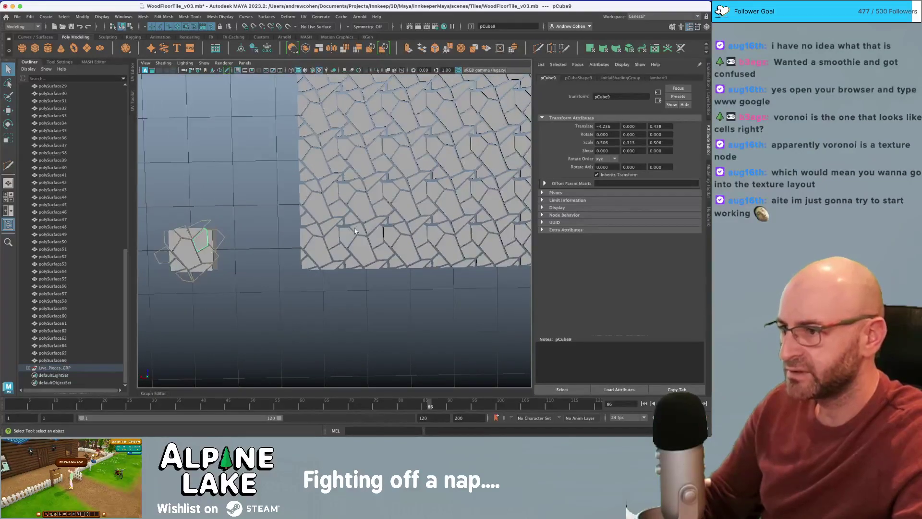
alt+right_drag(355, 231, 508, 236)
alt+middle_drag(245, 222, 418, 221)
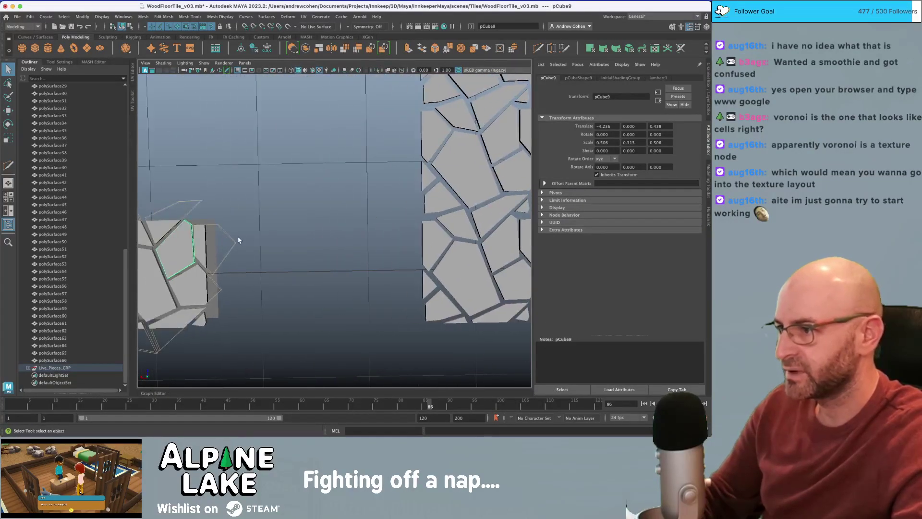
- Try moving the top vertices of the stone crossing the original tile's right edge upward, and undo it
alt+middle_drag(238, 239, 374, 232)
mouse_move(286, 216)
alt+right_down()
mouse_move(370, 205)
mouse_move(344, 205)
alt+right_up()
click(378, 210)
drag(335, 190, 401, 209)
key(w)
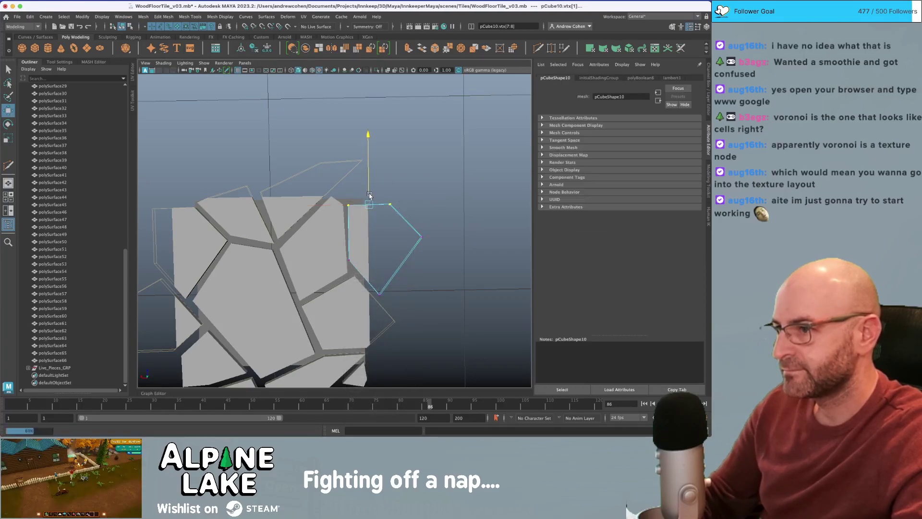
alt+right_drag(377, 194, 451, 200)
alt+middle_drag(432, 176, 372, 255)
alt+right_drag(366, 241, 377, 224)
drag(375, 227, 375, 213)
key(super+z)
key(super+z)
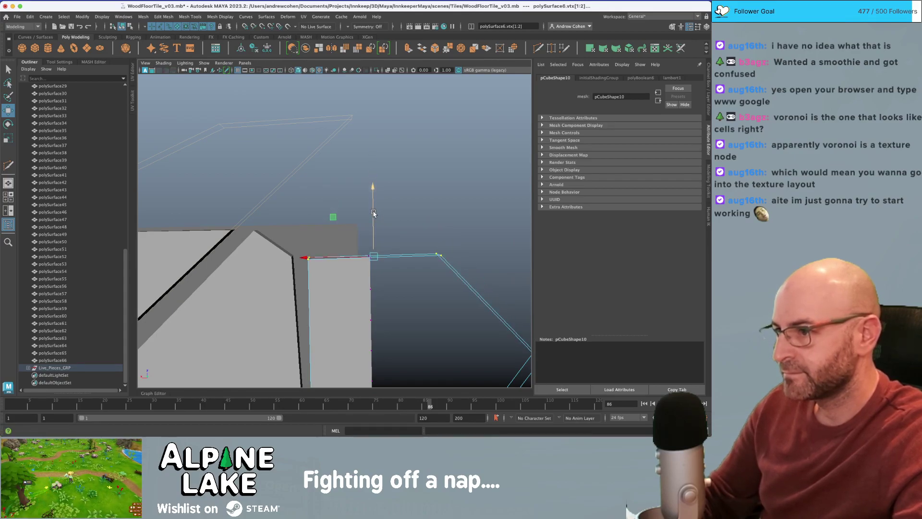
- Raise the outer and inner top corner vertices of the wireframe stone crossing the tile's right edge
key(q)
click(390, 227)
right_click(421, 258)
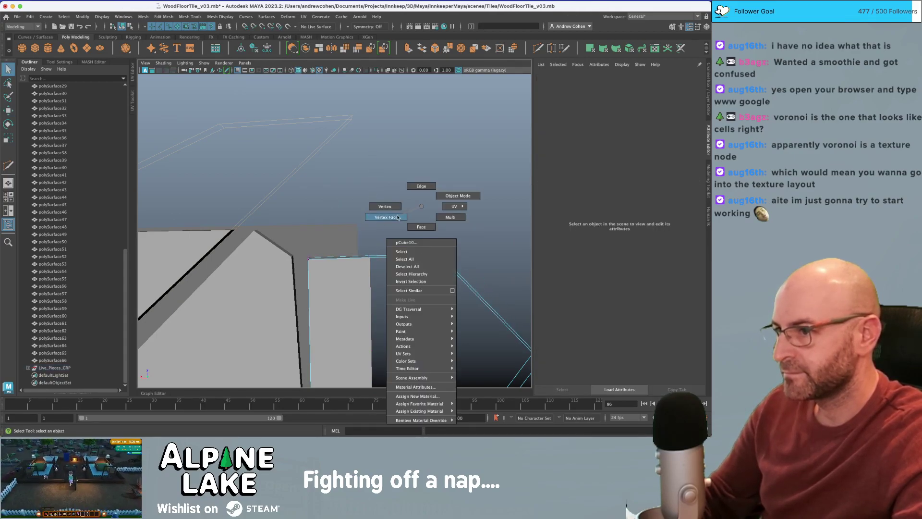
click(434, 197)
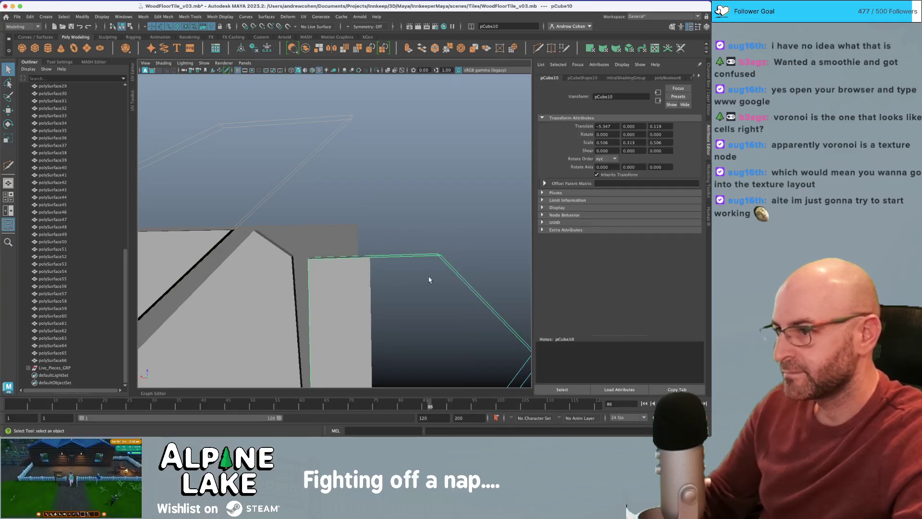
right_click(437, 206)
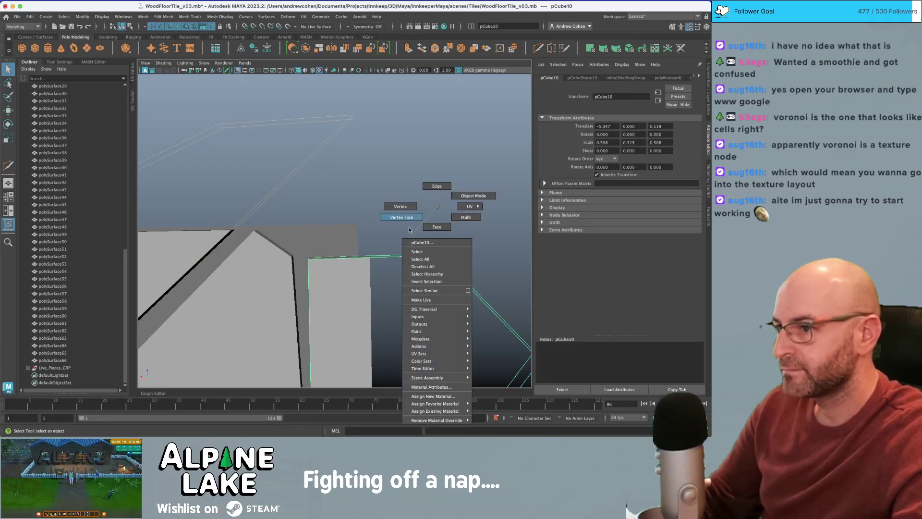
click(399, 207)
click(438, 254)
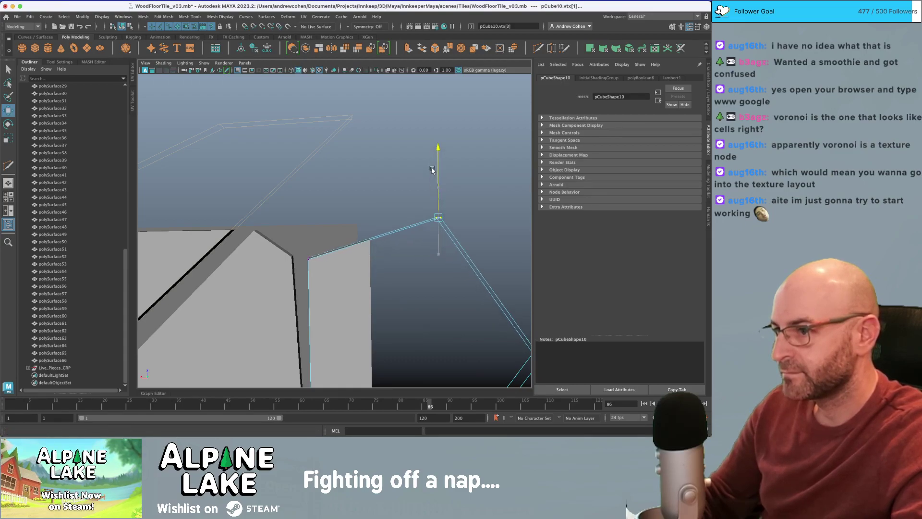
drag(321, 245, 298, 280)
drag(308, 233, 308, 200)
click(438, 254)
drag(440, 226, 441, 209)
- Nudge the inner side vertices of the same right-edge stone slightly sideways and raise one of its corners a little
alt+right_drag(435, 213, 315, 205)
key(q)
drag(301, 210, 328, 324)
key(w)
drag(296, 272, 299, 274)
alt+middle_drag(328, 269, 330, 240)
alt+right_drag(329, 239, 385, 269)
drag(392, 315, 358, 355)
drag(371, 297, 371, 289)
alt+right_drag(371, 287, 260, 271)
alt+middle_drag(260, 271, 301, 285)
alt+right_drag(301, 285, 353, 259)
- In the top view, move the tip vertex of the stone next to the narrow edge piece slightly inward from the tile's border
key(q)
click(350, 259)
right_drag(349, 206, 327, 211)
alt+drag(328, 211, 348, 235)
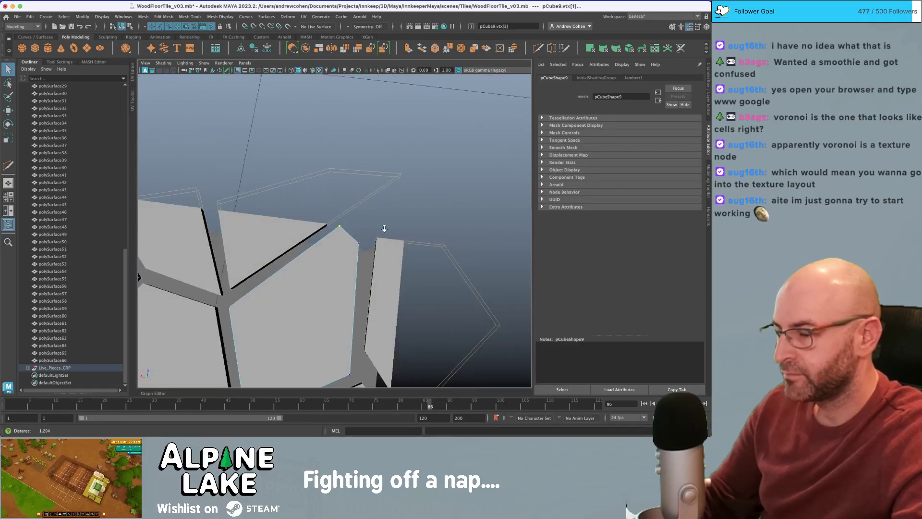
key(space)
key(space)
scroll(304, 124, down, 5)
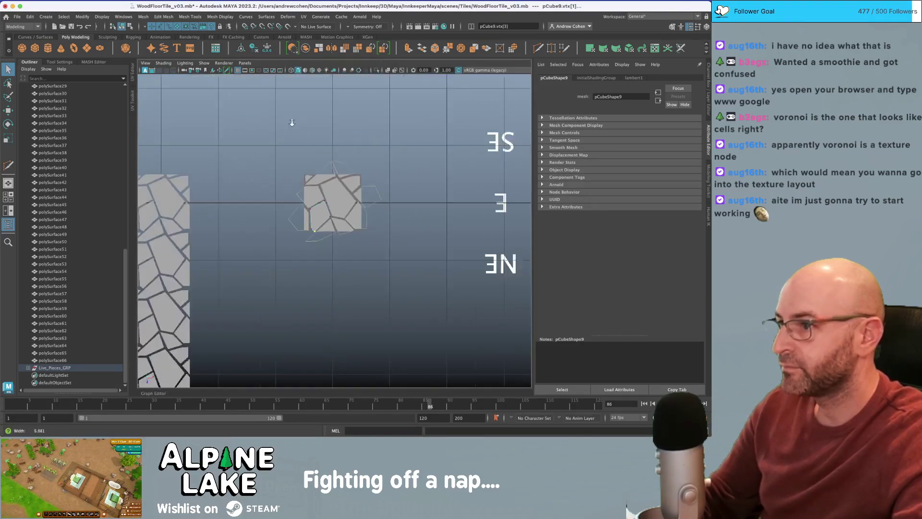
scroll(339, 148, up, 6)
alt+middle_drag(208, 207, 279, 215)
alt+right_drag(279, 215, 465, 255)
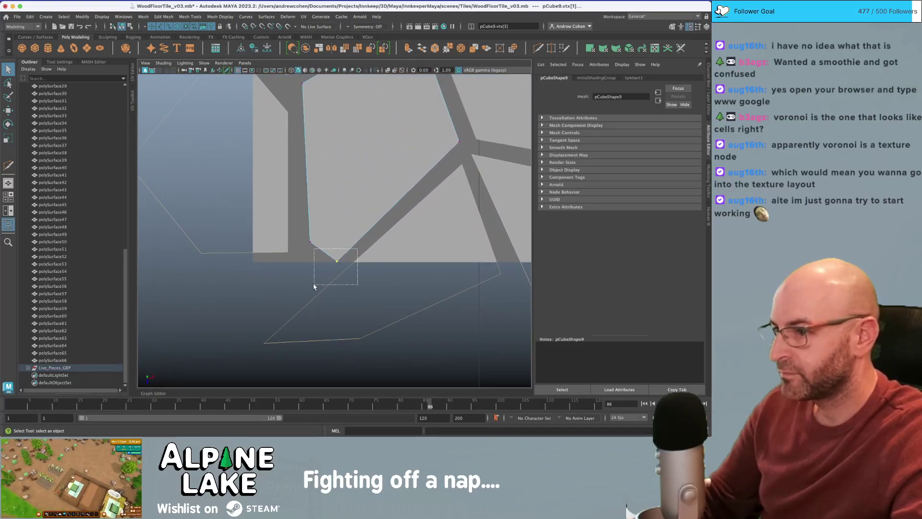
drag(314, 284, 314, 285)
key(w)
alt+right_drag(319, 278, 368, 239)
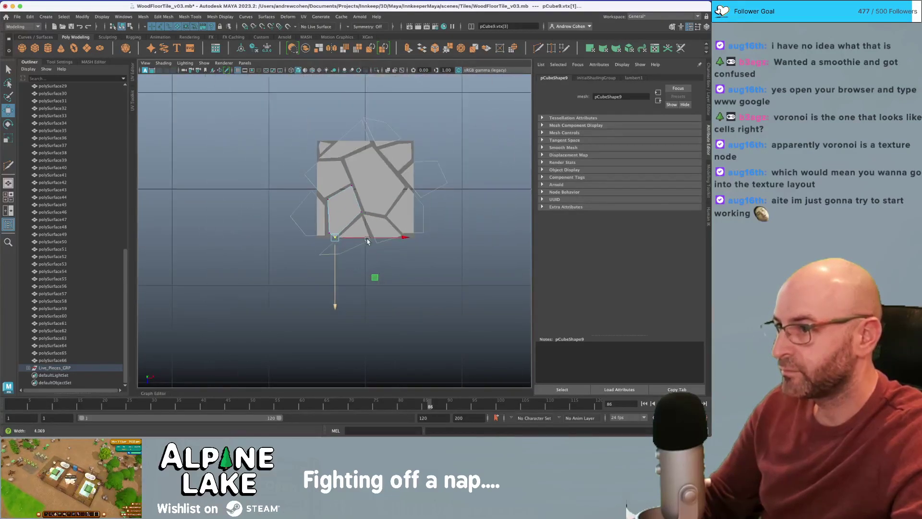
scroll(368, 239, up, 6)
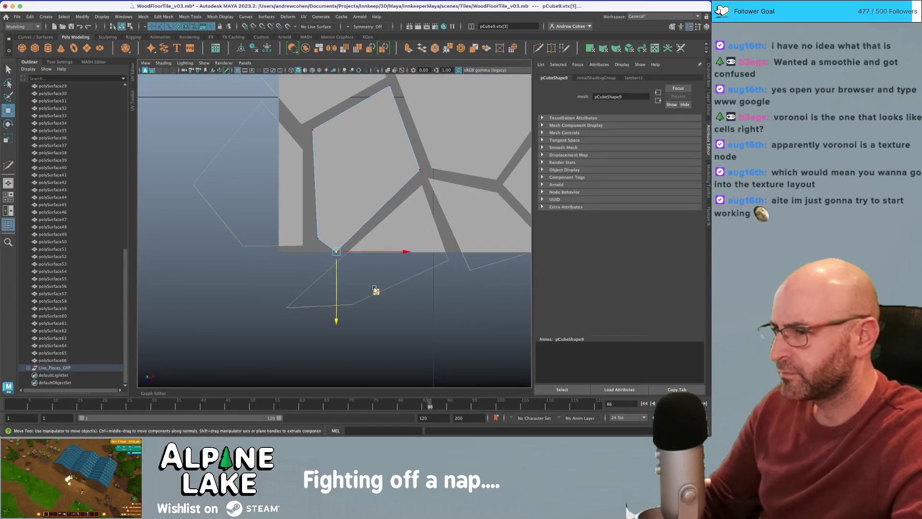
middle_drag(375, 289, 373, 285)
- Fine-tune the remaining corner vertices of the same stone to reshape the gaps around it
drag(325, 241, 323, 238)
key(w)
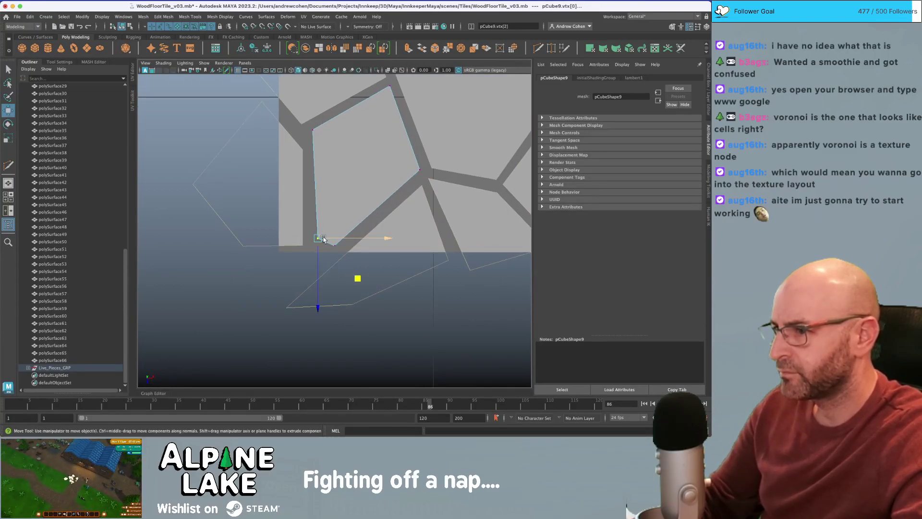
drag(306, 123, 326, 150)
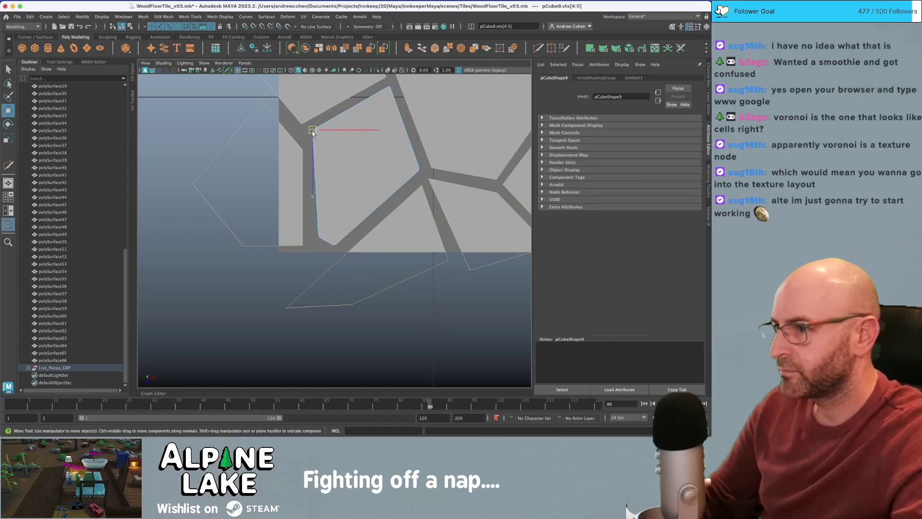
alt+middle_drag(313, 133, 278, 196)
click(350, 159)
key(q)
mouse_move(393, 219)
mouse_down()
mouse_move(384, 238)
mouse_move(377, 227)
mouse_up()
key(w)
key(w)
drag(311, 289, 292, 302)
alt+middle_drag(374, 269, 338, 280)
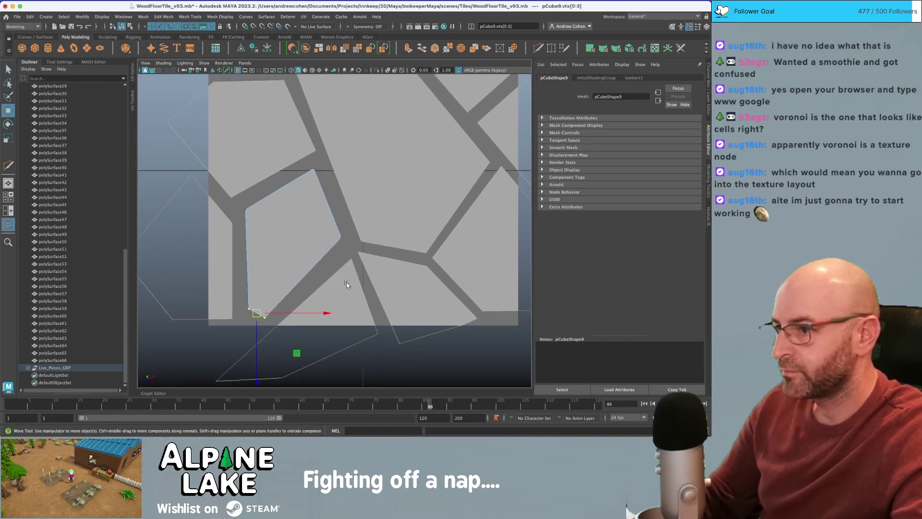
- Try moving the upper tip vertex of the neighbouring triangular edge stone, and undo the move
click(346, 284)
right_drag(348, 285, 315, 207)
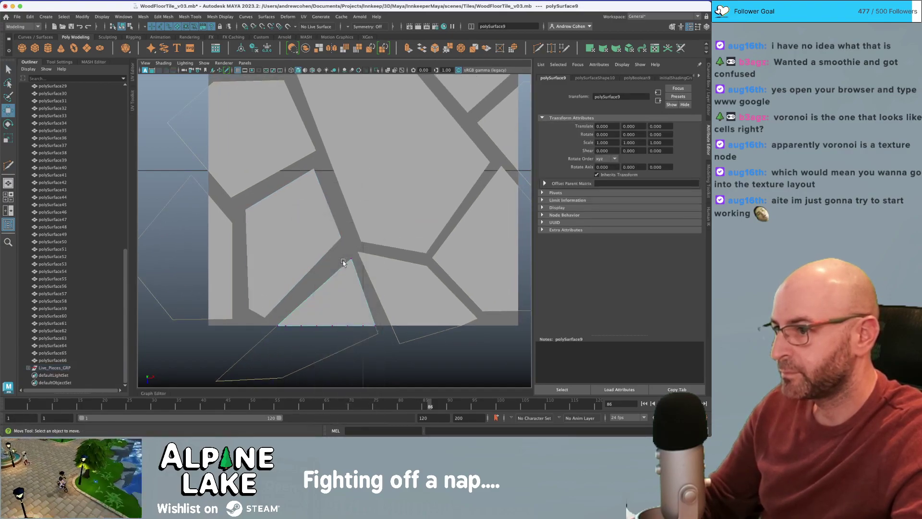
drag(339, 257, 351, 267)
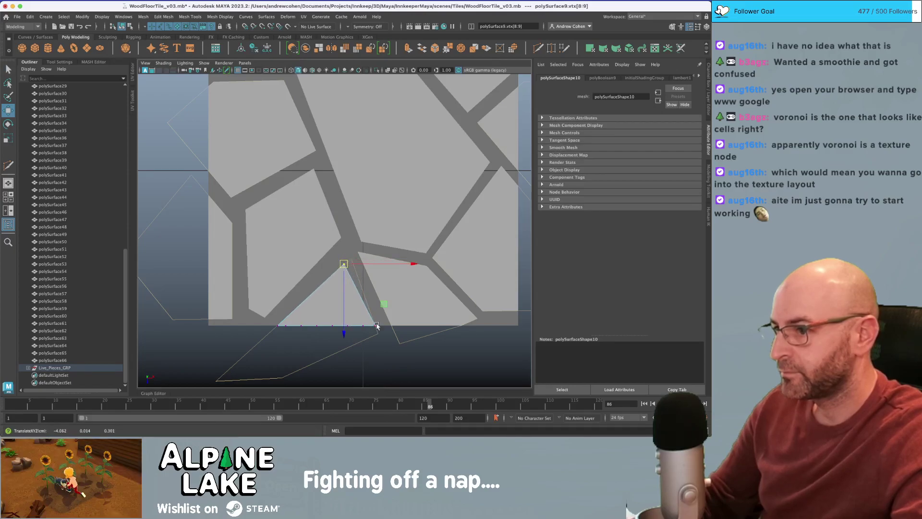
key(q)
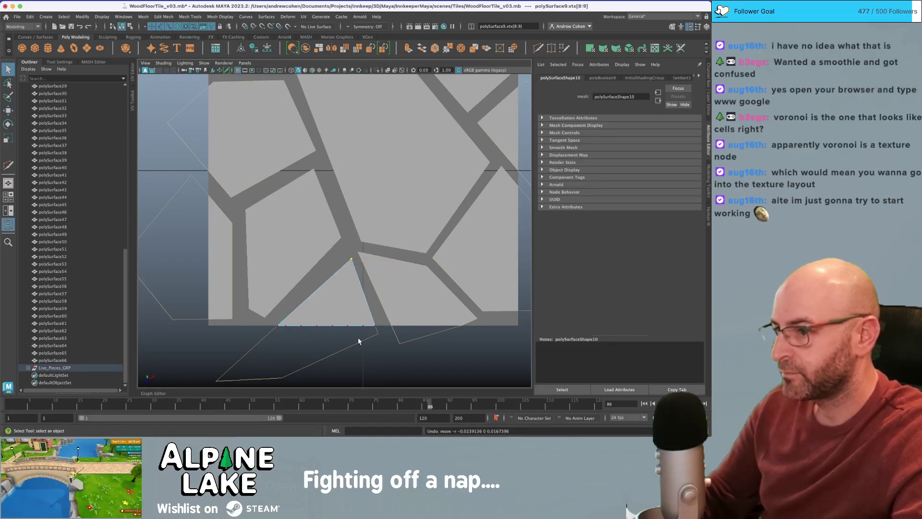
key(z)
key(z)
- Delete the stone at the tile's lower-right corner with its leftover shape, and hide the subdivided plane covering the other stones
scroll(240, 264, down, 10)
scroll(350, 264, up, 6)
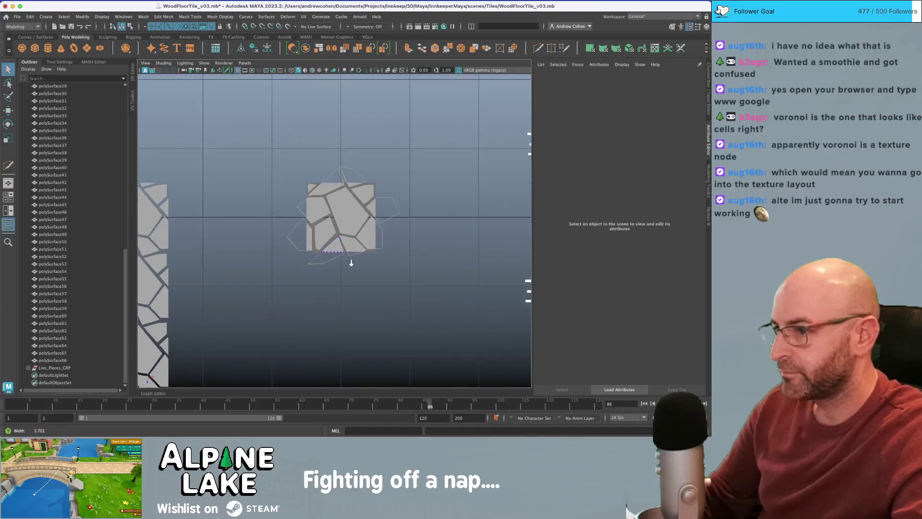
click(274, 272)
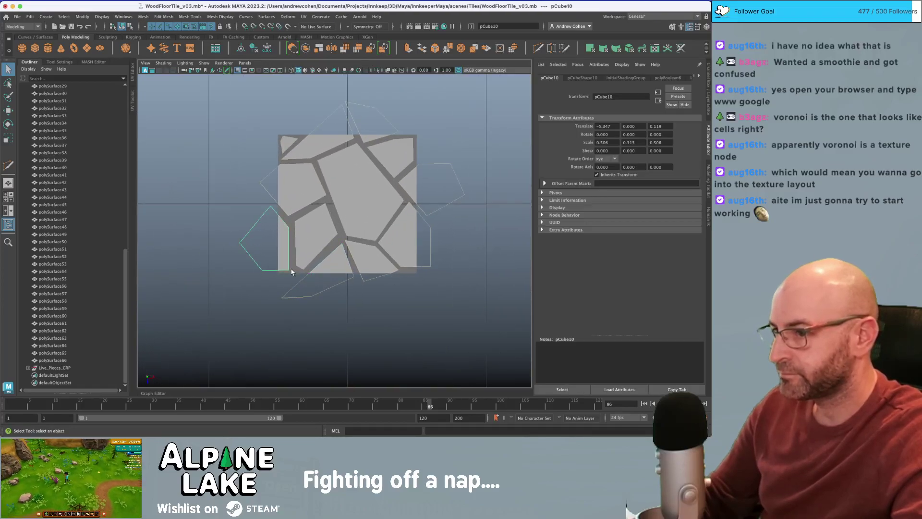
click(427, 259)
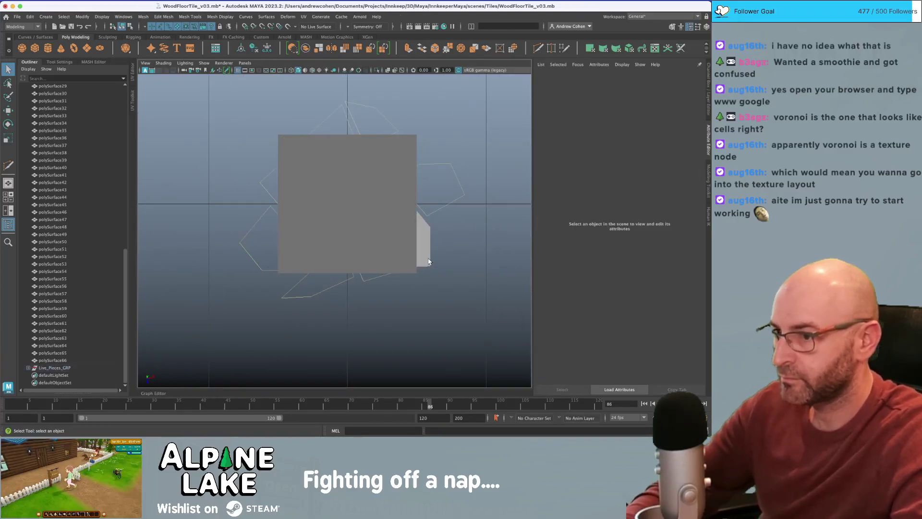
click(409, 176)
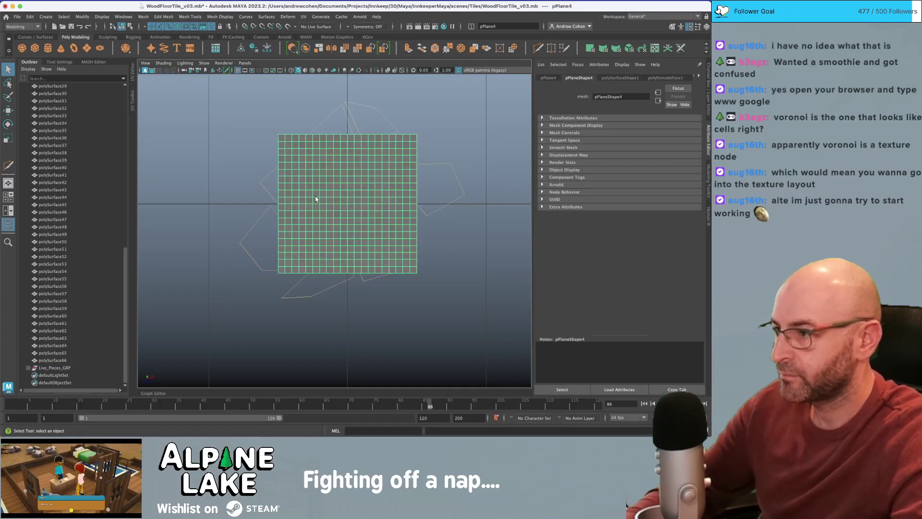
key(f)
key(ctrl+h)
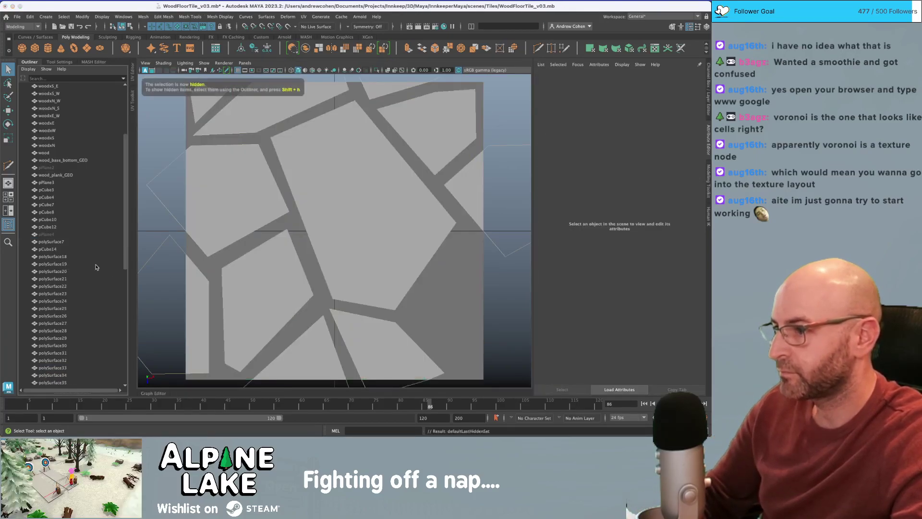
- Adjust the vertices of the small triangular stone in the tile's upper-left corner
scroll(303, 259, down, 5)
scroll(297, 266, up, 2)
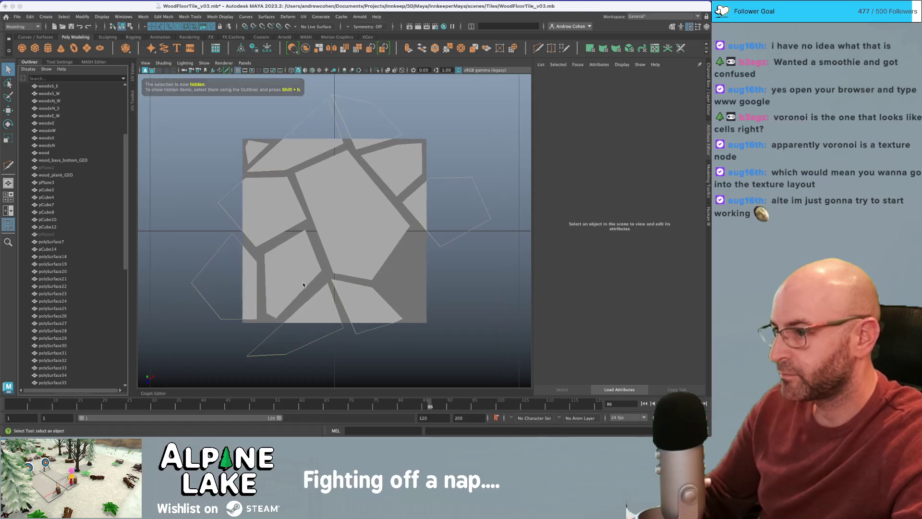
alt+middle_drag(283, 271, 322, 236)
scroll(308, 255, up, 2)
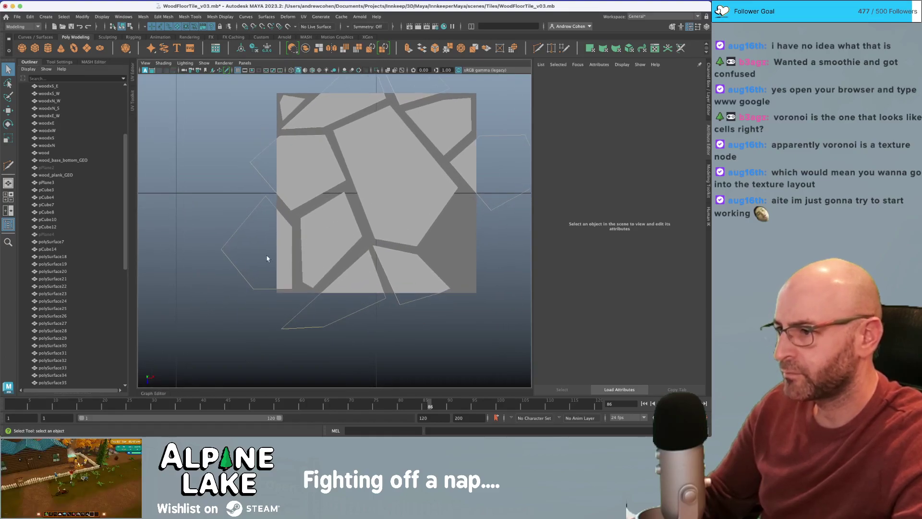
alt+middle_drag(285, 114, 293, 175)
click(293, 175)
right_drag(298, 165, 286, 161)
click(287, 157)
key(w)
drag(291, 163, 281, 186)
- Scale all vertices of the small upper-left corner stone down slightly
key(q)
key(r)
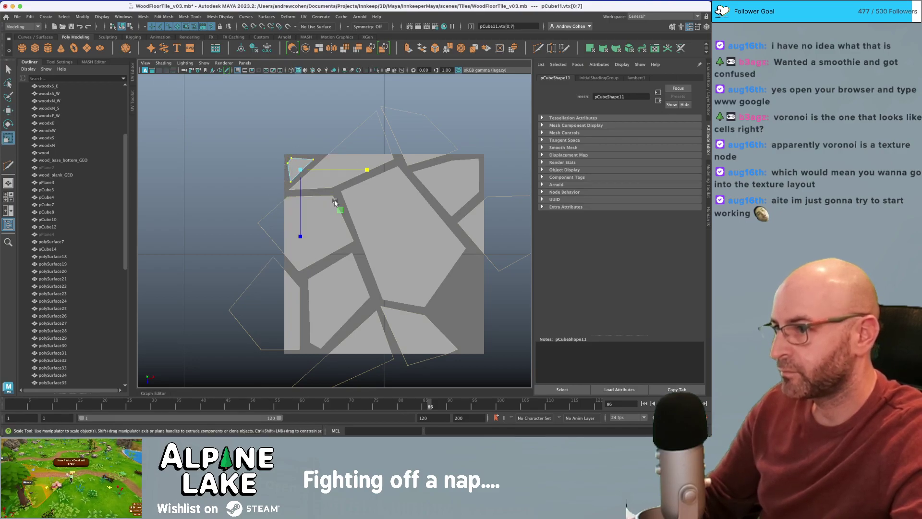
middle_drag(339, 208, 340, 209)
key(w)
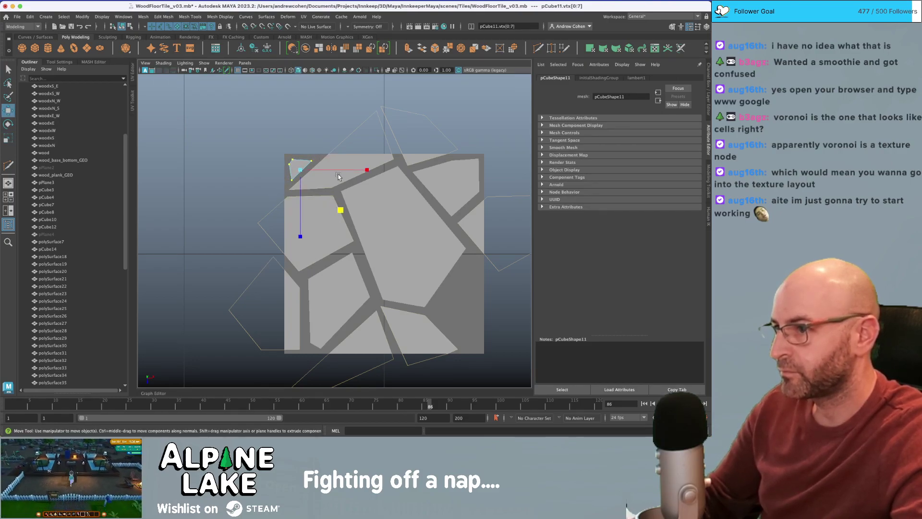
- Reshape the stone crossing the tile's upper edge by moving its lower, right and top vertices slightly inward, and return to object mode
key(q)
click(336, 171)
click(351, 142)
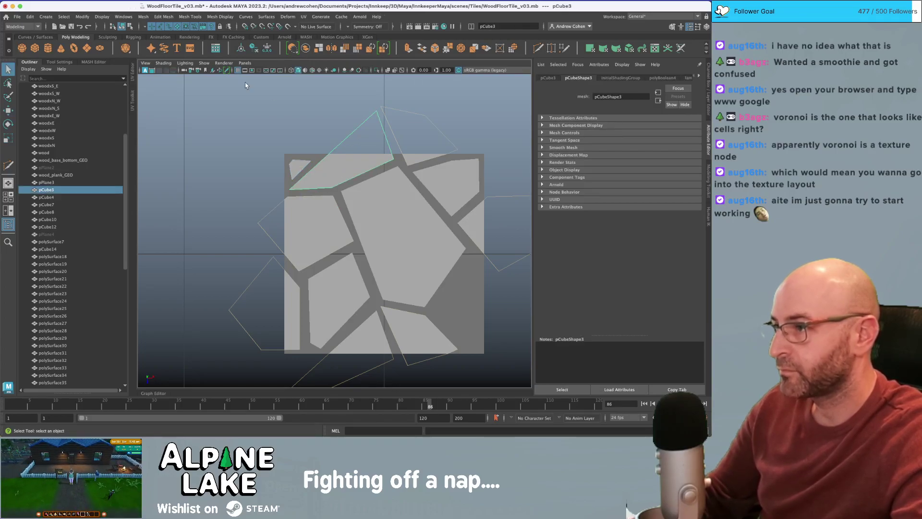
key(F8)
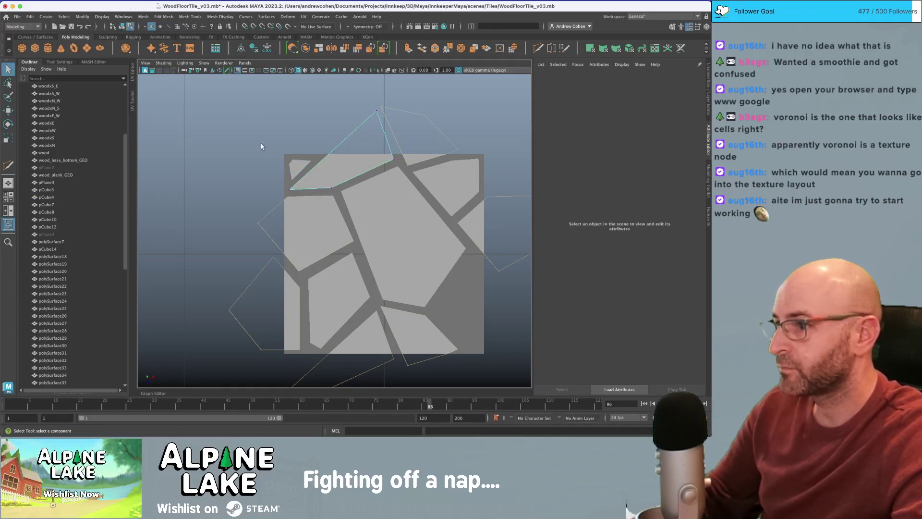
click(312, 188)
key(w)
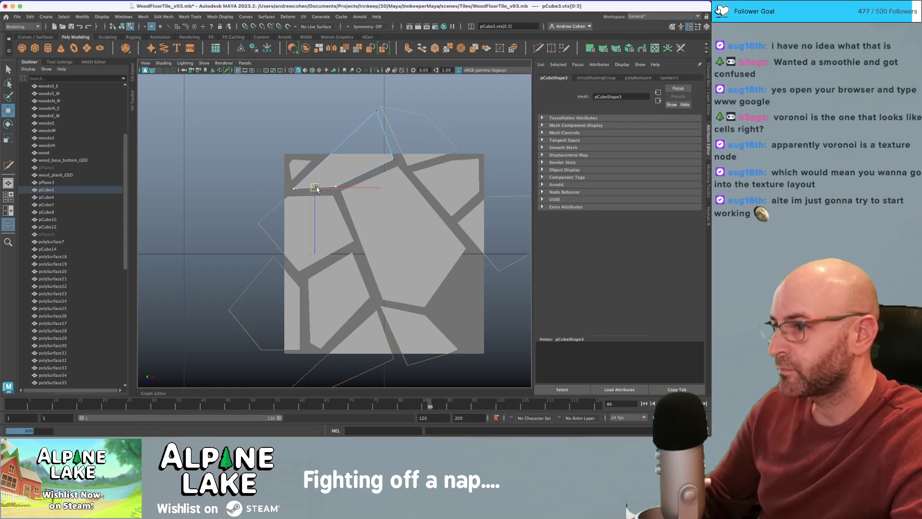
drag(387, 166, 387, 165)
key(w)
drag(365, 125, 367, 124)
key(w)
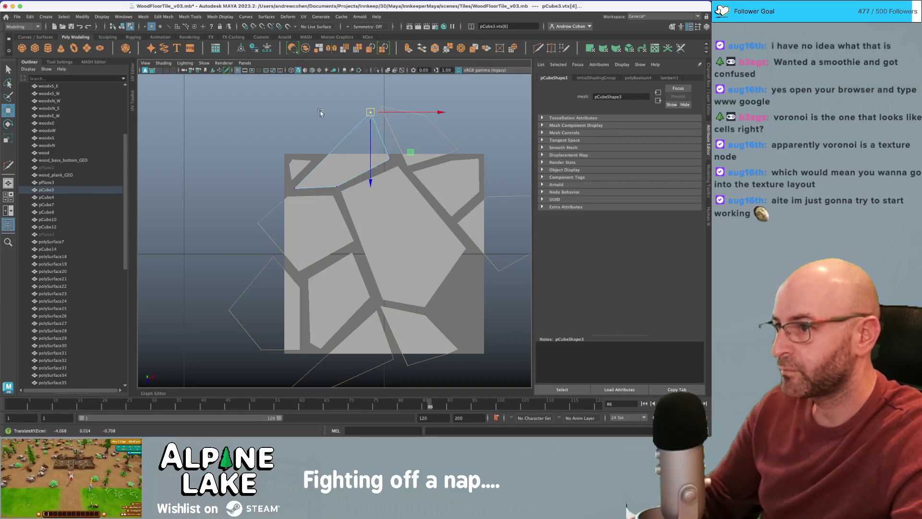
click(123, 27)
key(q)
- Delete the triangular stone and its wireframe shape crossing the tile's lower edge
alt+middle_drag(352, 338, 344, 305)
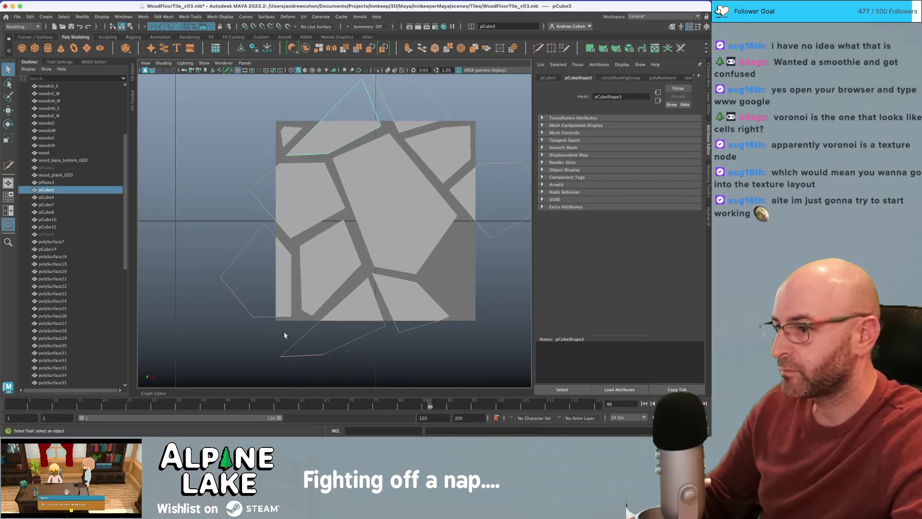
drag(284, 332, 332, 336)
key(Delete)
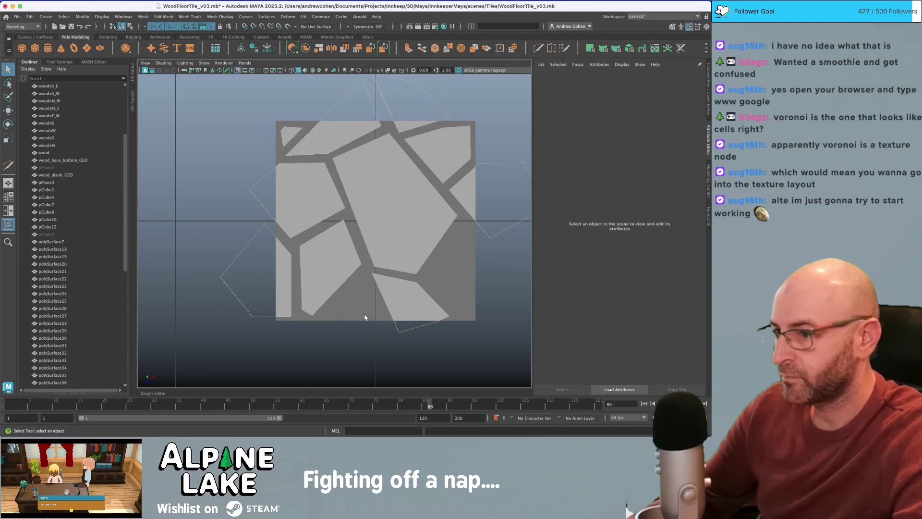
- Scale all vertices of the large central stone down slightly
alt+middle_drag(401, 188, 377, 203)
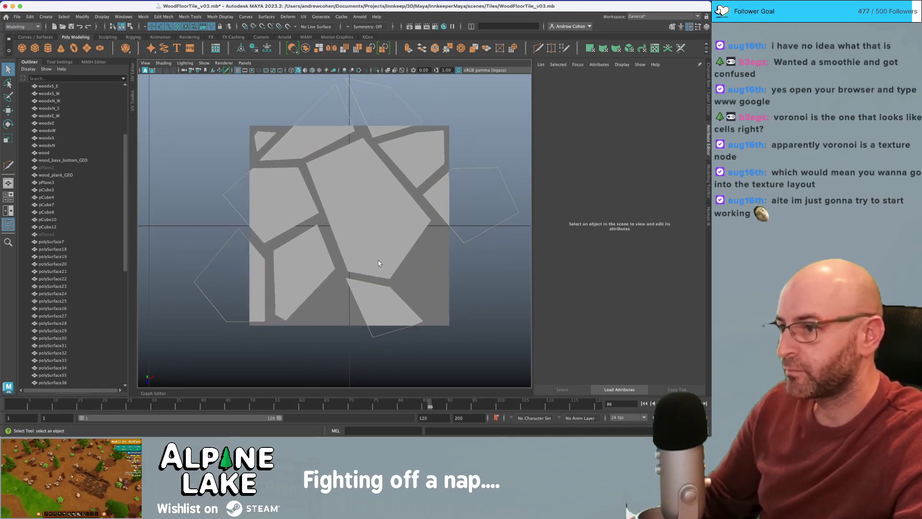
click(322, 106)
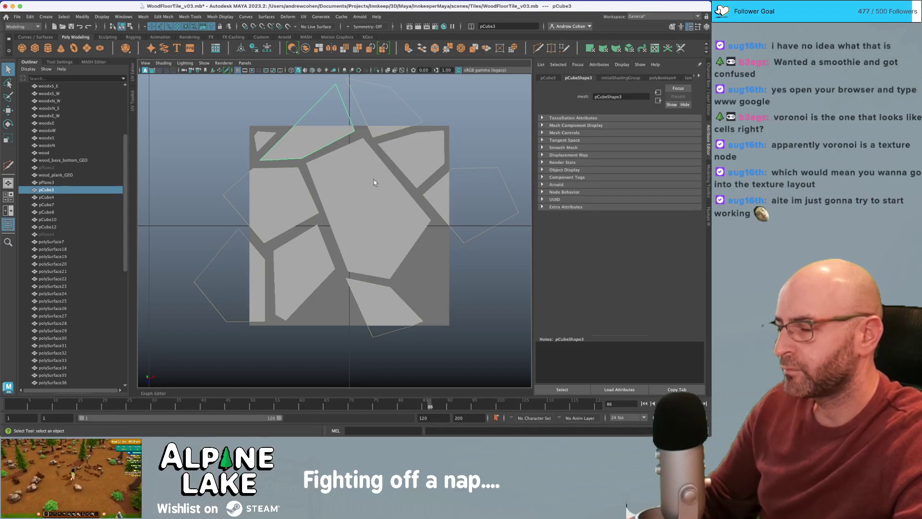
alt+middle_drag(374, 182, 375, 196)
click(331, 196)
right_drag(322, 185, 294, 164)
key(r)
drag(374, 256, 373, 254)
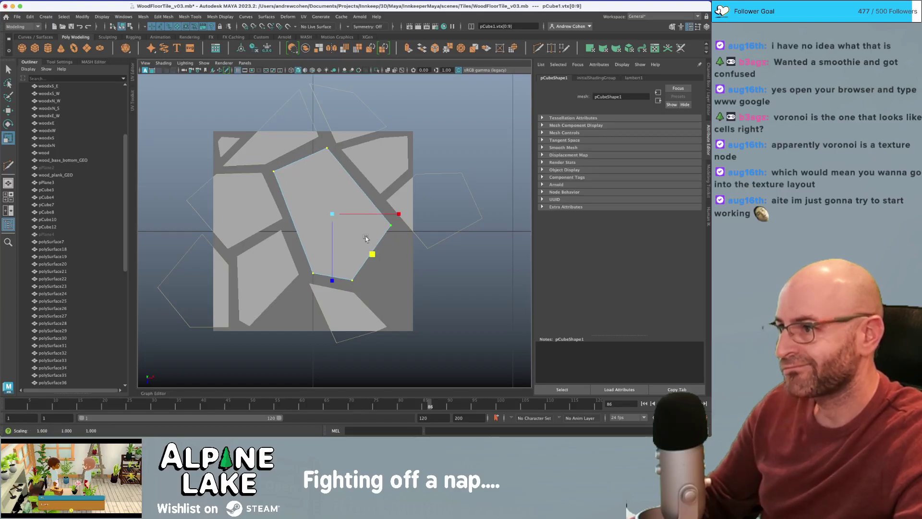
- Scale all vertices of the upper-right corner stone down slightly and return to object mode
click(388, 159)
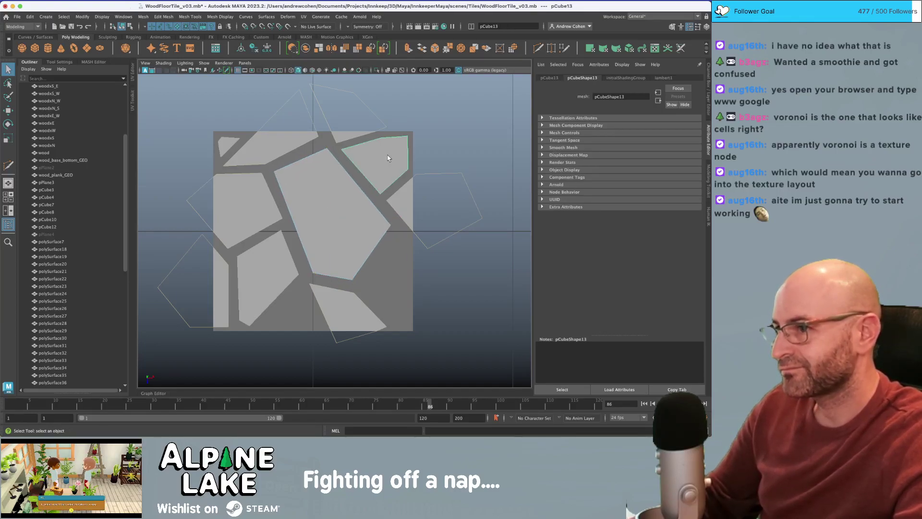
right_drag(389, 158, 355, 155)
drag(332, 127, 420, 203)
key(r)
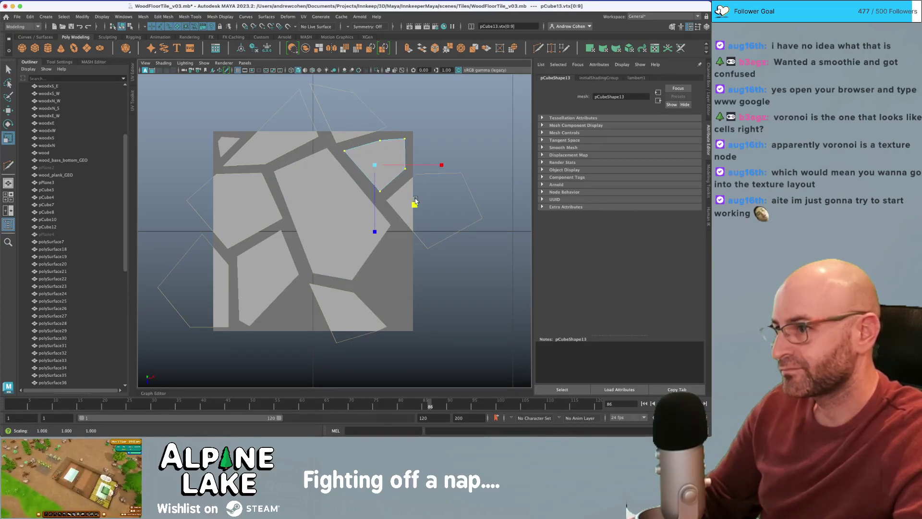
click(130, 27)
click(122, 27)
click(186, 103)
key(q)
- Duplicate the wireframe stone crossing the tile's lower-left edge and snap the copy one tile width over to the right edge
scroll(255, 181, down, 6)
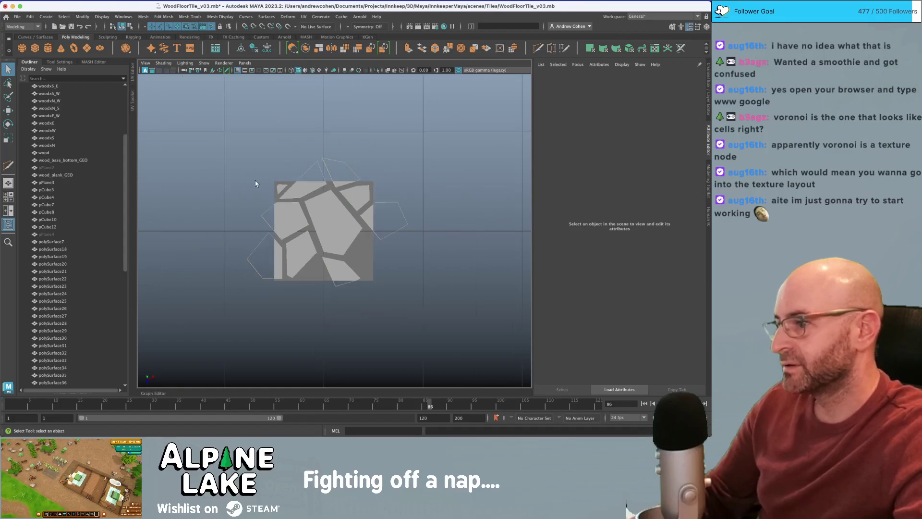
alt+middle_drag(268, 264, 272, 224)
click(254, 207)
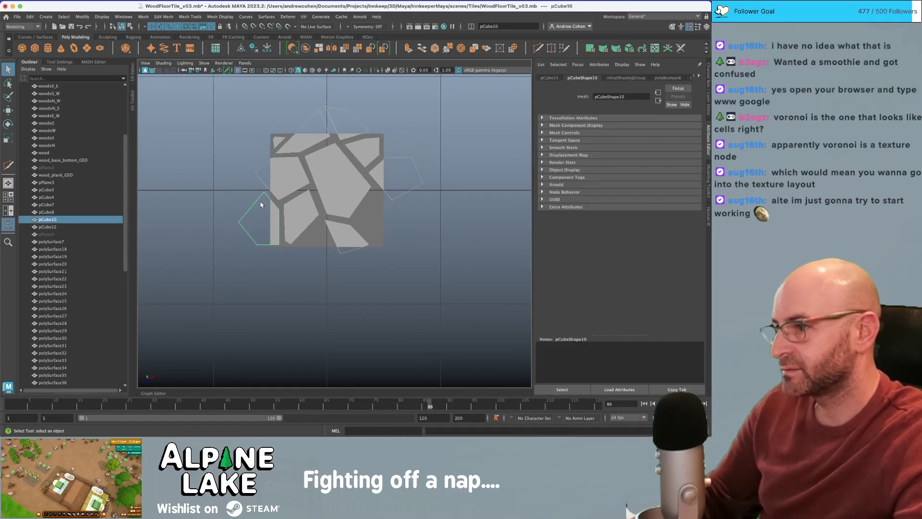
key(w)
key(ctrl+d)
key(x)
drag(272, 246, 373, 244)
key(ctrl+z)
key(v)
drag(271, 247, 379, 251)
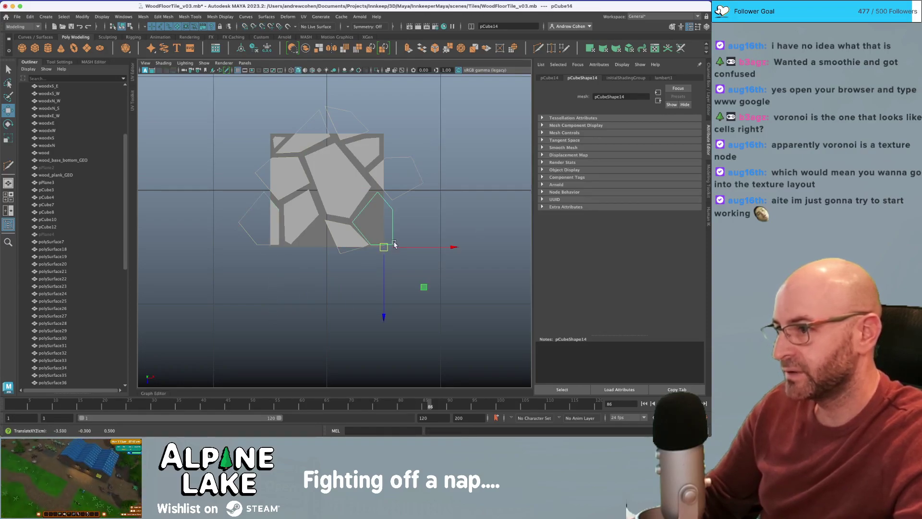
- With both matching edge stones in vertex mode, move their lower-left vertices together slightly up and to the right
alt+right_drag(394, 242, 446, 242)
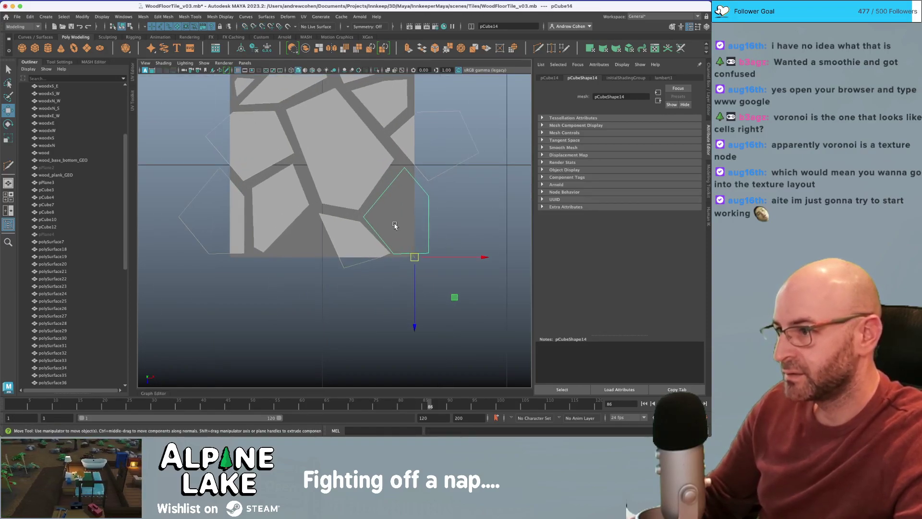
alt+right_drag(384, 223, 454, 237)
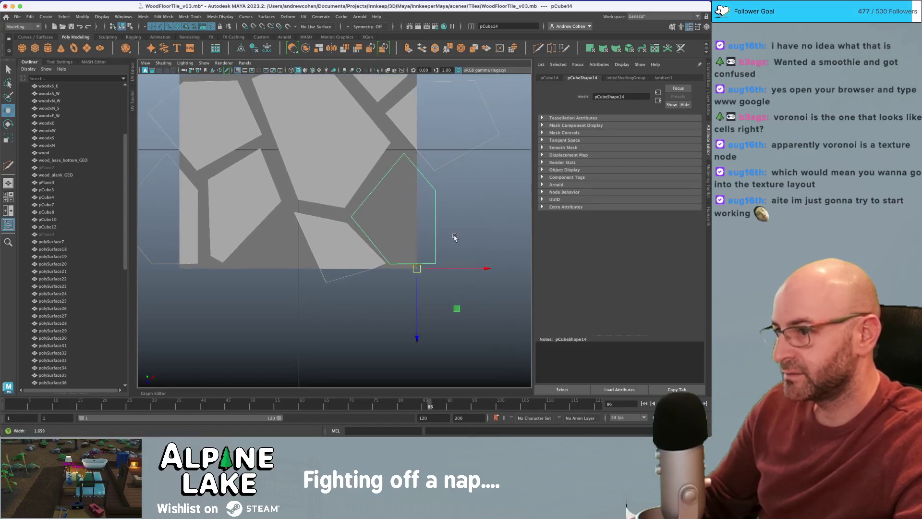
key(q)
alt+middle_drag(190, 180, 230, 175)
shift+click(188, 169)
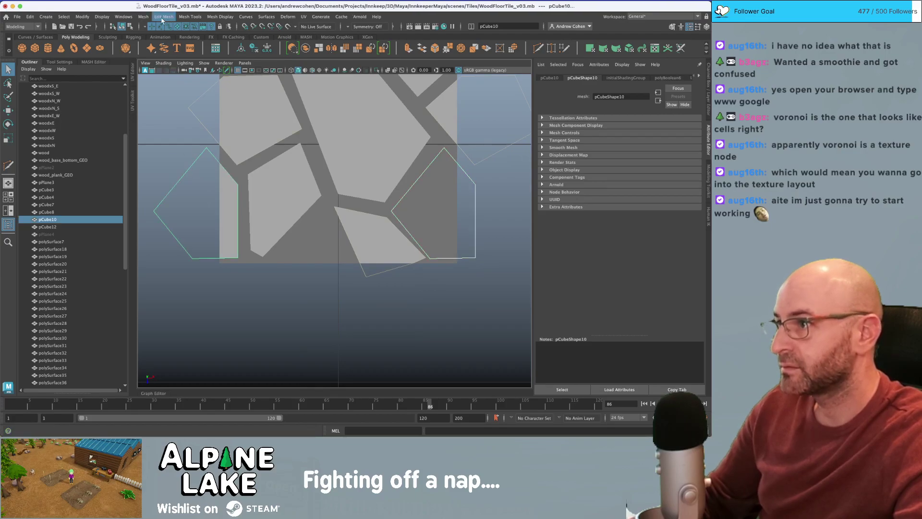
click(130, 27)
click(152, 27)
click(152, 27)
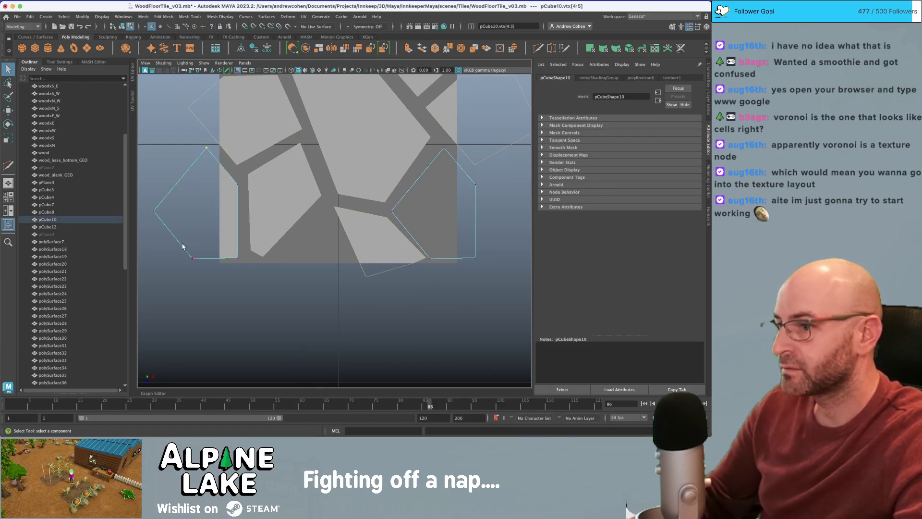
drag(181, 247, 202, 268)
shift+drag(420, 250, 436, 269)
key(w)
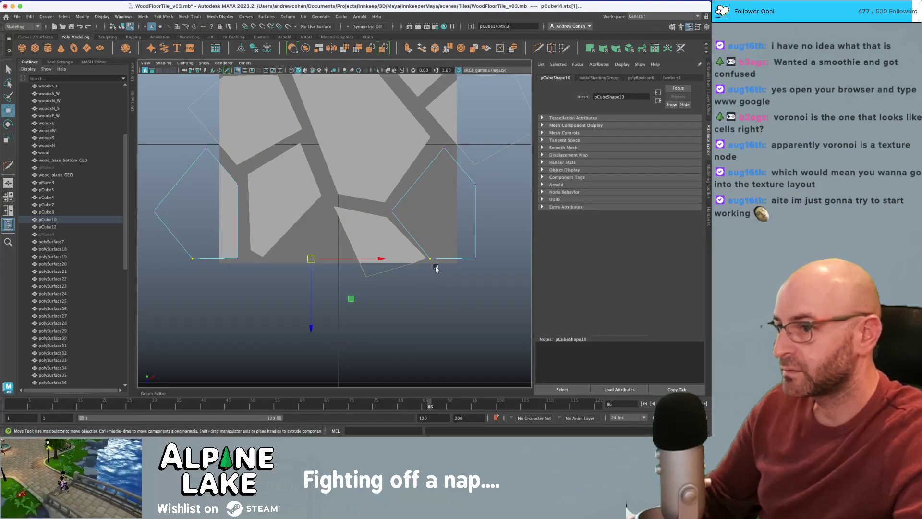
drag(351, 298, 360, 292)
- Move the leftmost vertices of both matching edge stones together slightly to the right
key(q)
drag(181, 190, 139, 223)
shift+drag(371, 198, 399, 223)
key(w)
drag(275, 213, 281, 211)
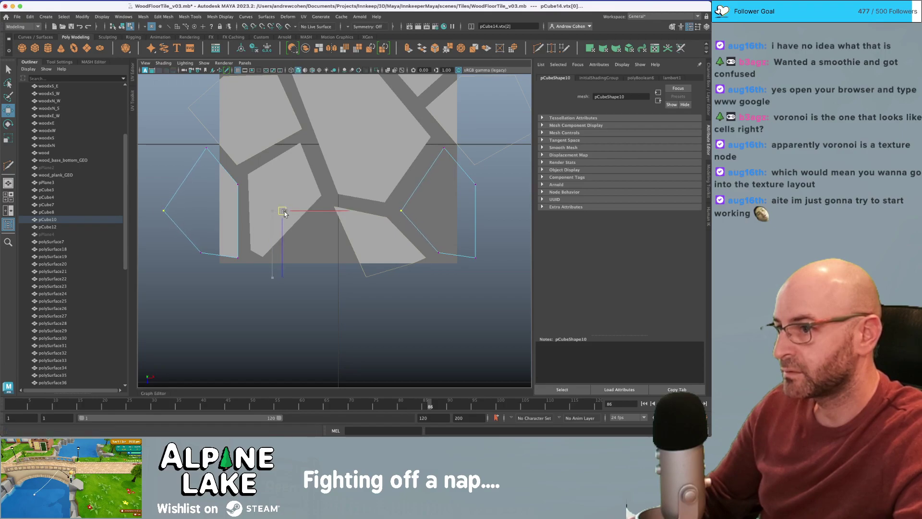
key(q)
- Try a Boolean intersection of pPlane4 with the copied right-edge stone
scroll(460, 200, down, 5)
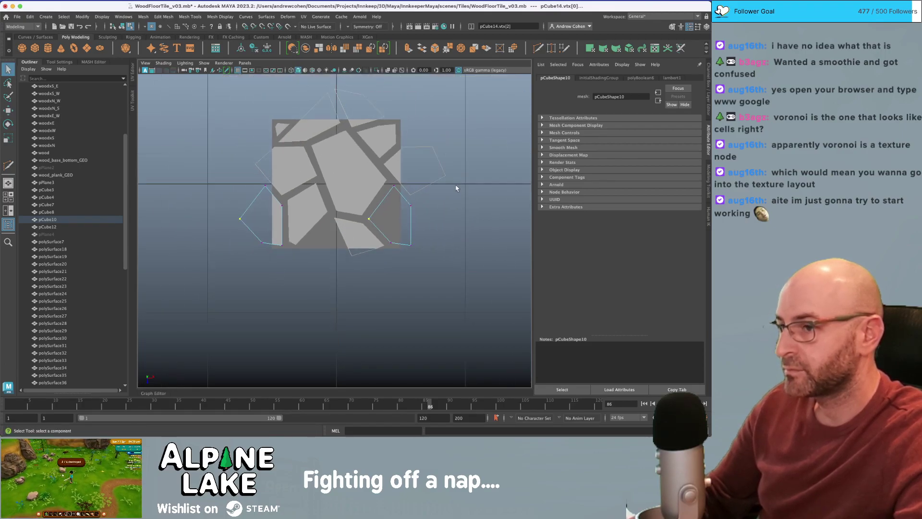
click(100, 236)
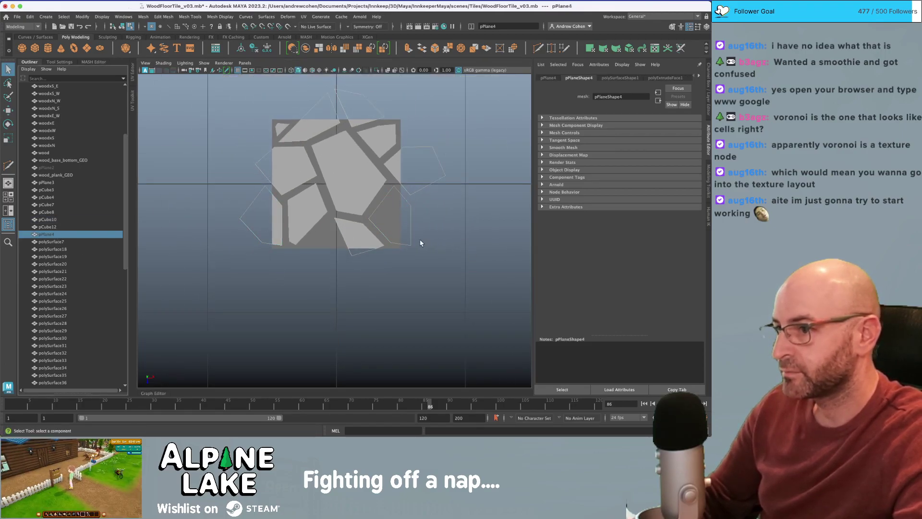
mouse_move(409, 206)
right_down()
mouse_move(430, 203)
mouse_move(413, 223)
right_up()
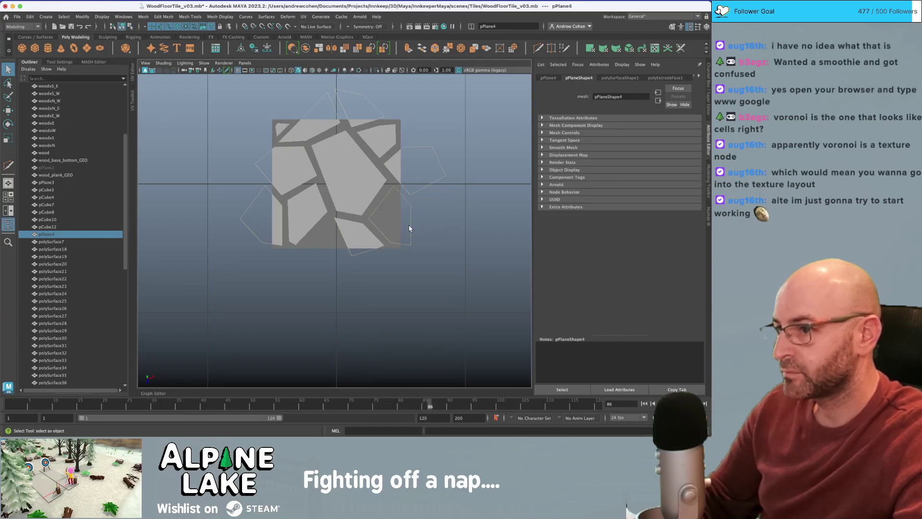
click(409, 227)
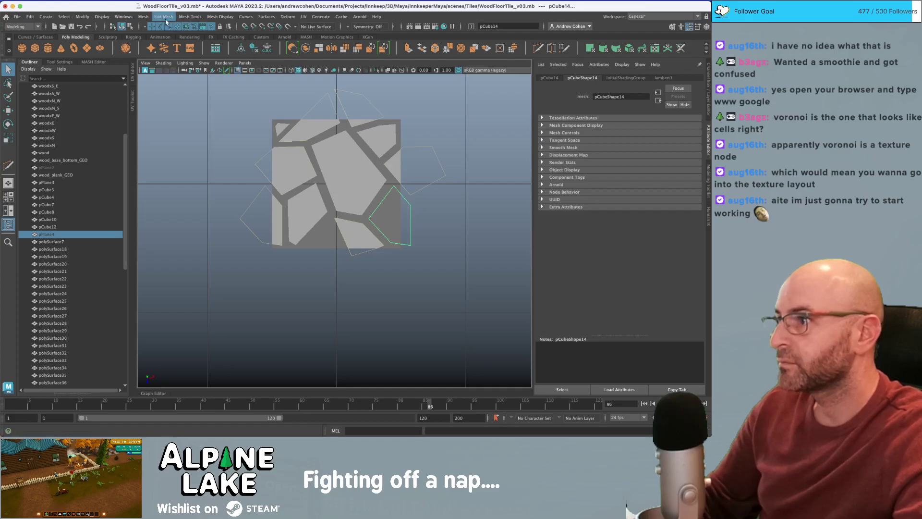
click(143, 16)
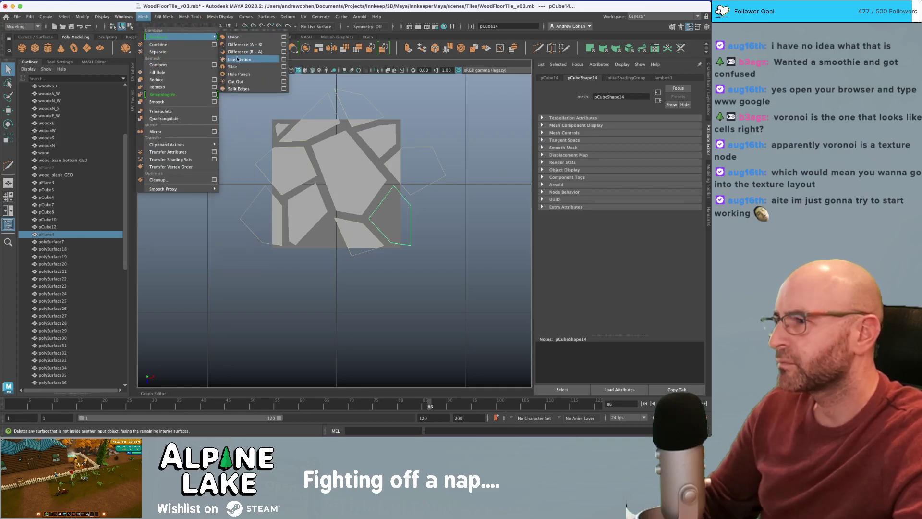
click(237, 59)
scroll(82, 261, down, 10)
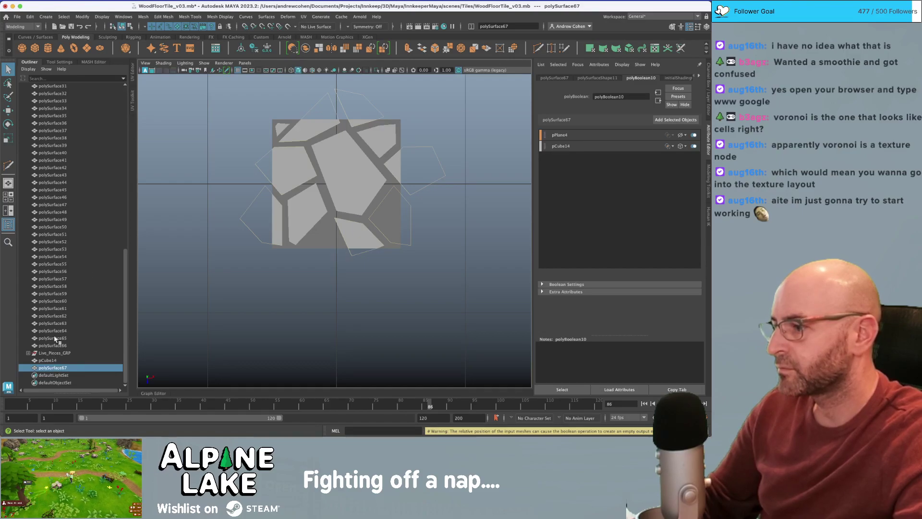
- Switch to the perspective view in wireframe display and delete the new intersection mesh
key(space)
key(space)
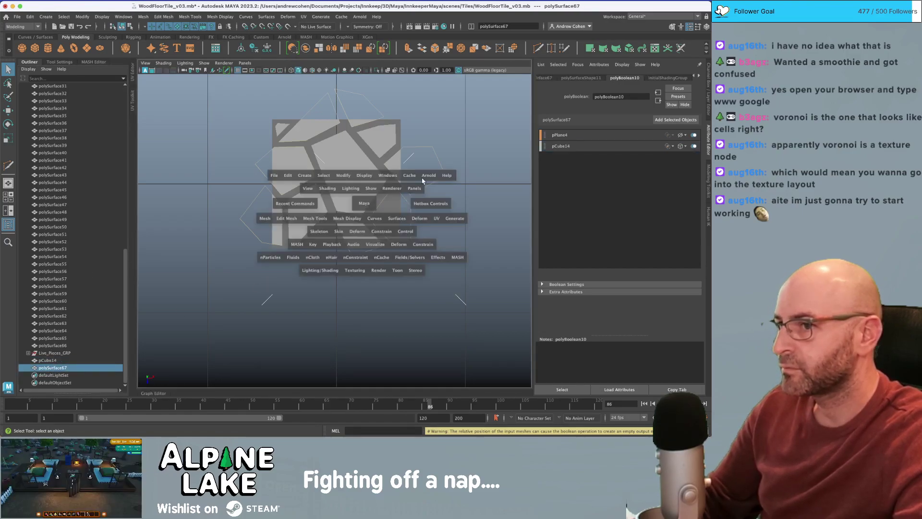
scroll(425, 176, down, 5)
scroll(421, 177, down, 5)
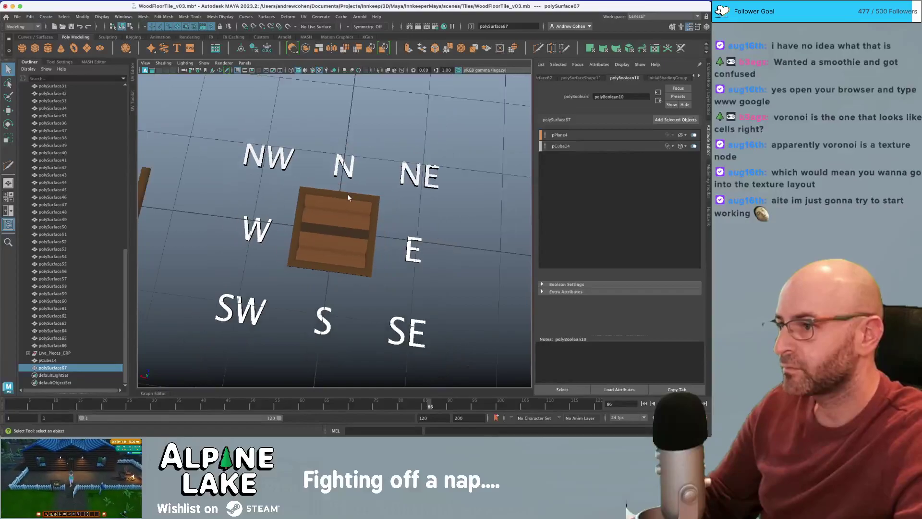
key(4)
scroll(155, 301, up, 5)
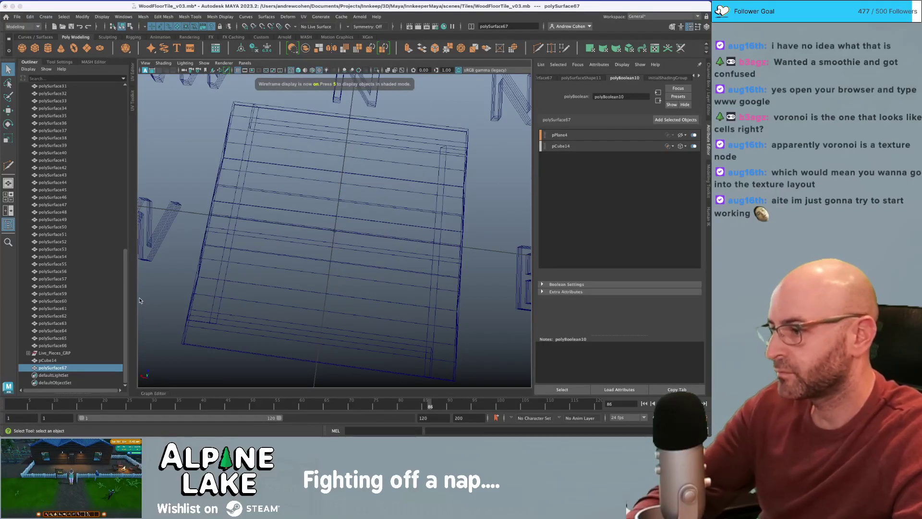
key(Delete)
- Raise the copied right-edge stone vertically with grid snapping so that it sits inside the cutting box
scroll(383, 238, down, 4)
alt+right_drag(384, 238, 29, 239)
alt+middle_drag(341, 216, 303, 221)
alt+right_drag(303, 221, 405, 240)
key(5)
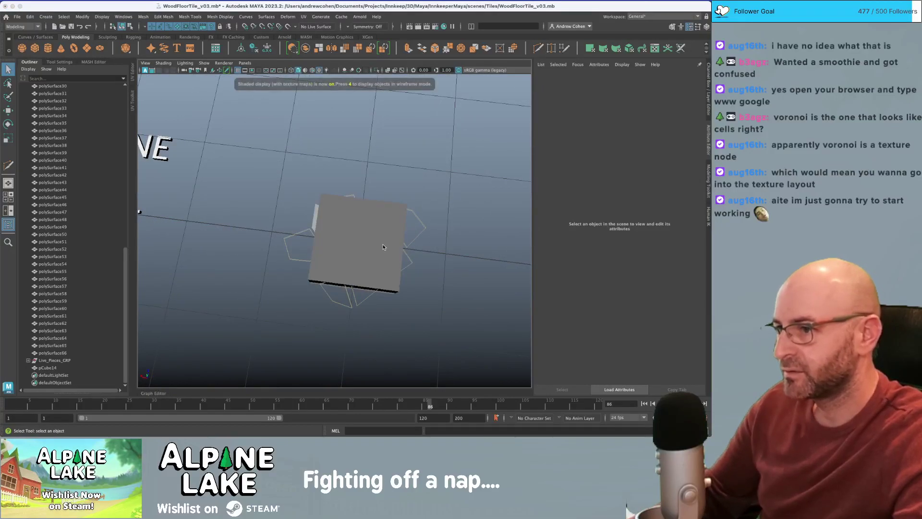
click(377, 233)
mouse_move(376, 233)
alt+mouse_down()
mouse_move(466, 209)
mouse_move(358, 269)
alt+mouse_up()
click(358, 269)
key(w)
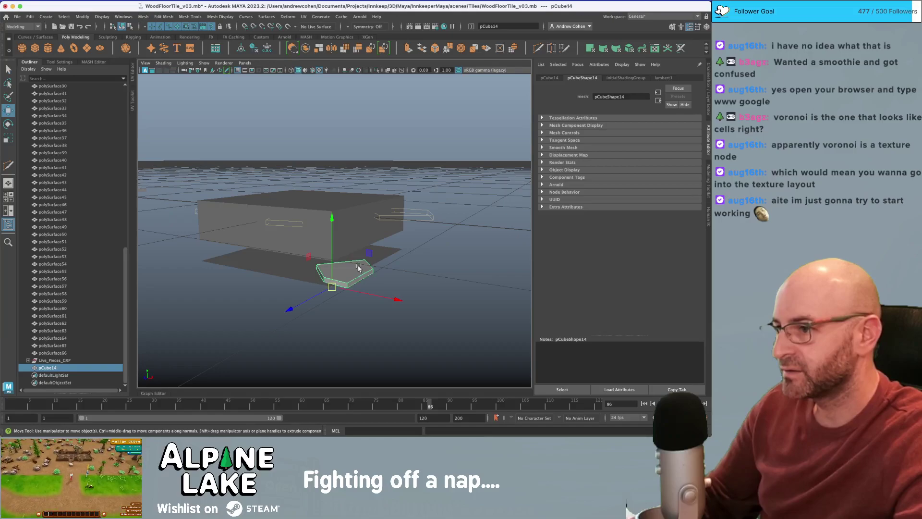
alt+drag(334, 235, 357, 202)
key(4)
key(x)
alt+drag(357, 202, 374, 186)
- Apply a Boolean intersection to the cutting box and the copied right-edge stone, and hide the box
key(q)
click(373, 186)
shift+click(385, 249)
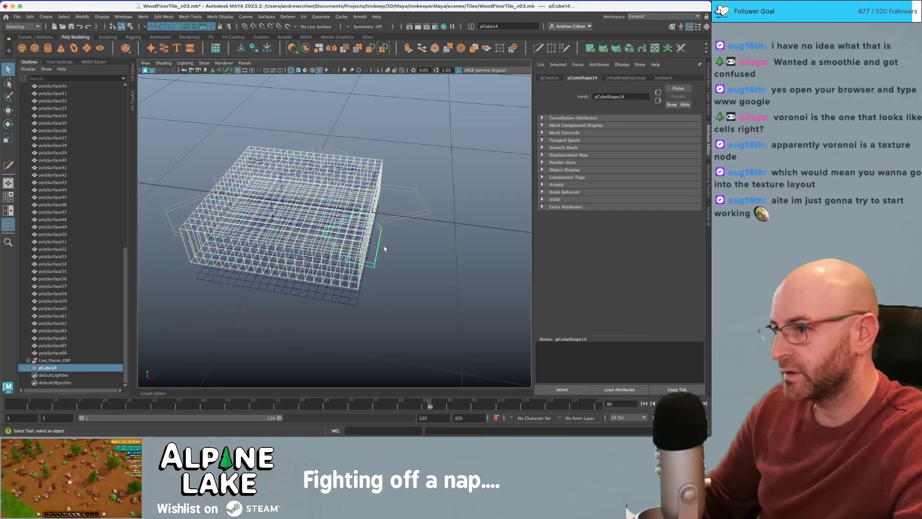
click(163, 17)
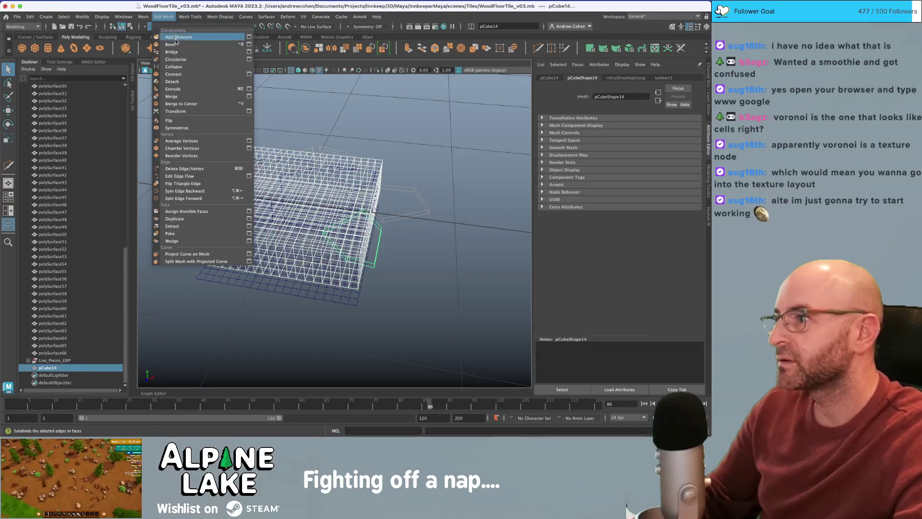
mouse_move(190, 38)
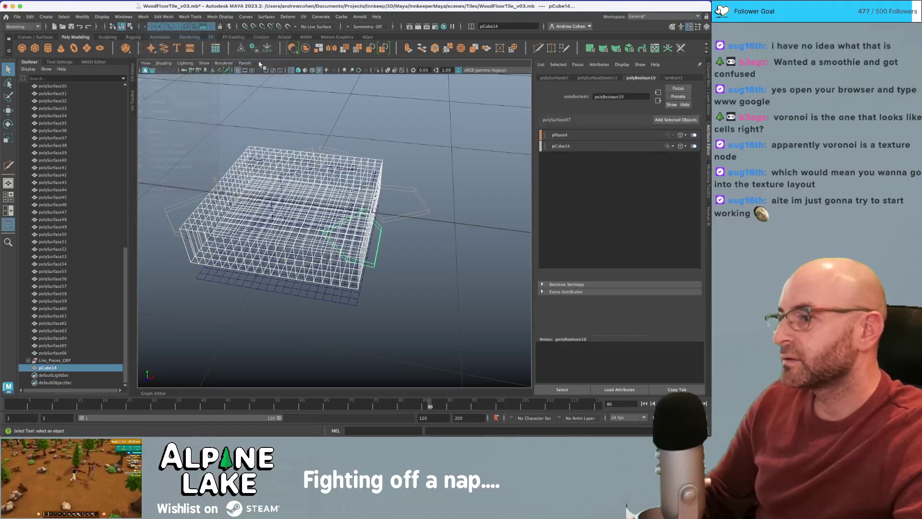
click(239, 60)
click(380, 160)
key(ctrl+h)
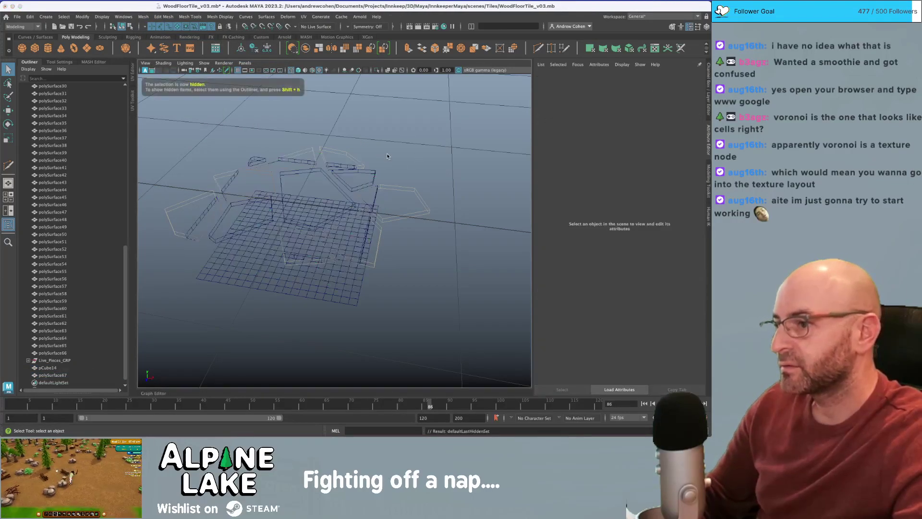
- Return to shaded display and examine the stone tile, including its trimmed right-edge piece, from several angles
key(5)
key(6)
mouse_move(385, 162)
alt+mouse_down()
mouse_move(371, 147)
mouse_move(382, 190)
mouse_move(358, 206)
alt+mouse_up()
click(385, 204)
right_drag(359, 206, 370, 414)
right_drag(412, 389, 416, 375)
click(447, 274)
alt+drag(417, 243, 400, 274)
alt+right_drag(401, 274, 401, 275)
alt+drag(402, 274, 351, 136)
- Duplicate the wireframe stone crossing the tile's upper edge and move the copy one tile length down to the lower edge
click(328, 139)
key(super+d)
key(w)
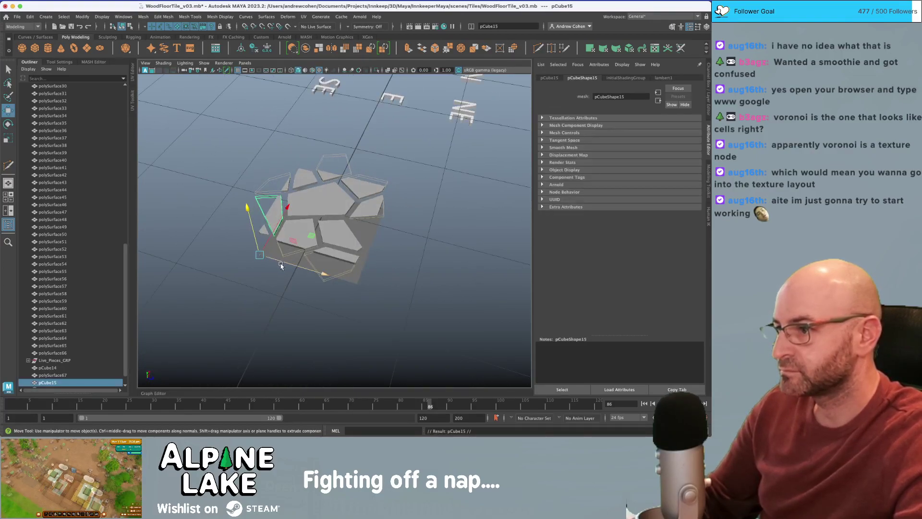
drag(286, 265, 336, 278)
key(q)
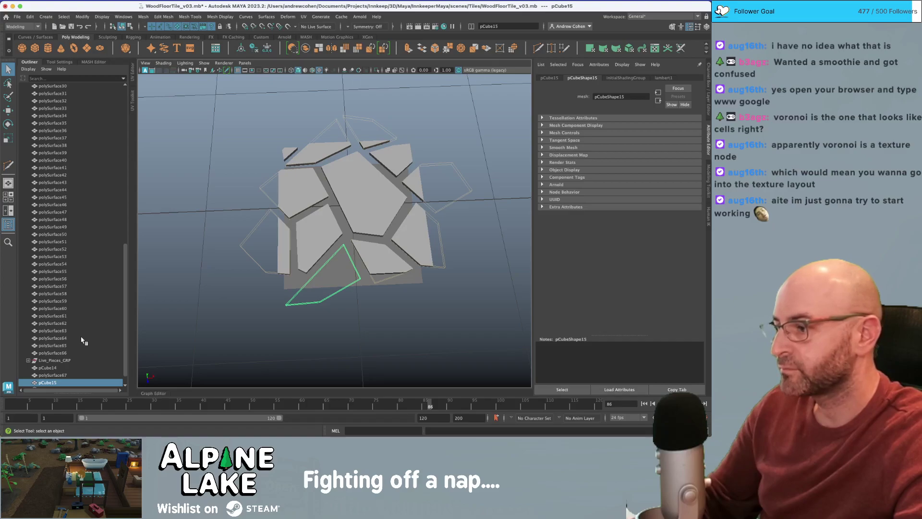
- Try a mesh Boolean on the copied lower-edge stone and undo it
scroll(74, 352, up, 11)
click(59, 218)
scroll(76, 269, down, 12)
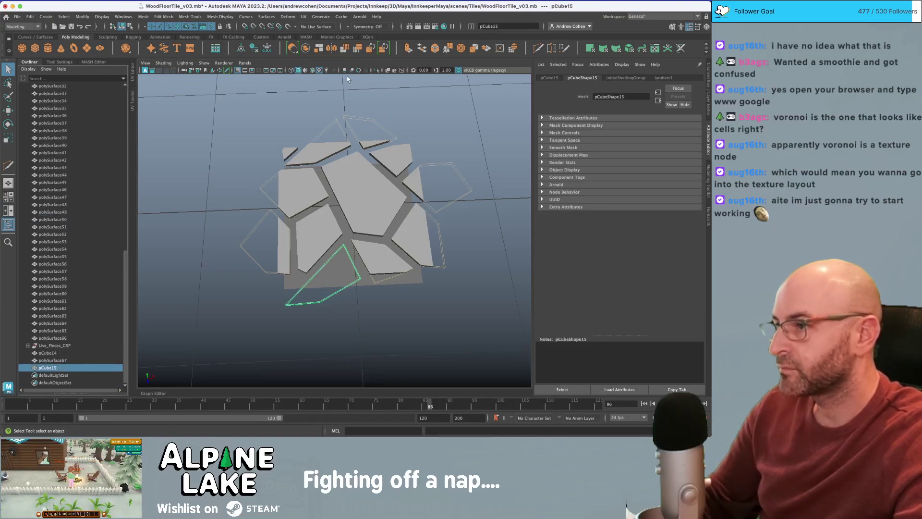
click(165, 18)
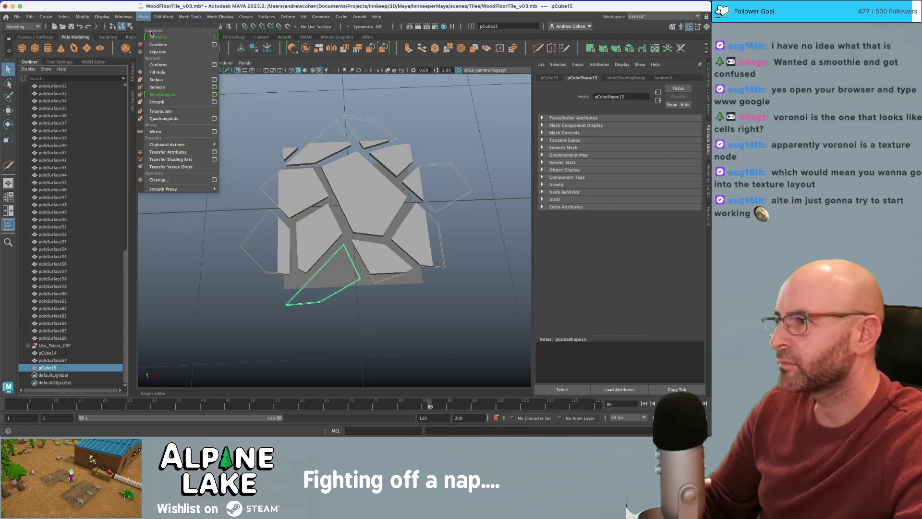
mouse_move(161, 37)
click(243, 52)
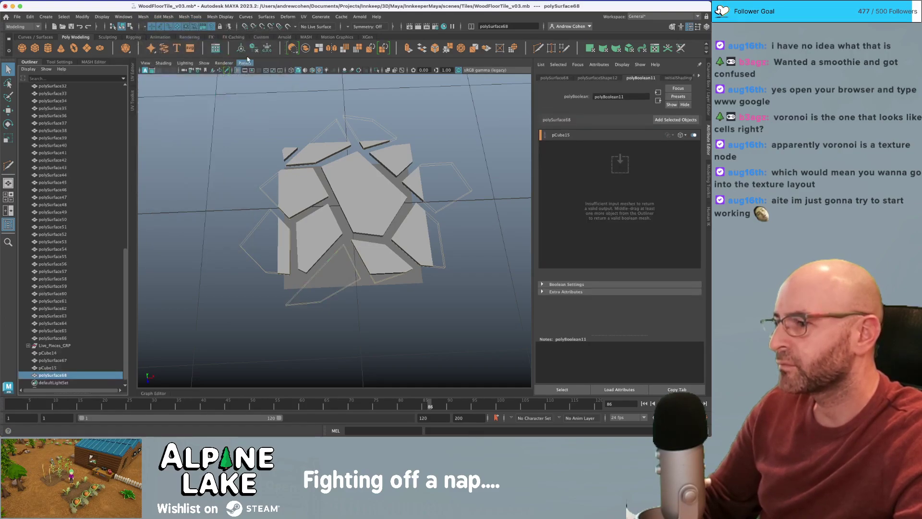
key(super+z)
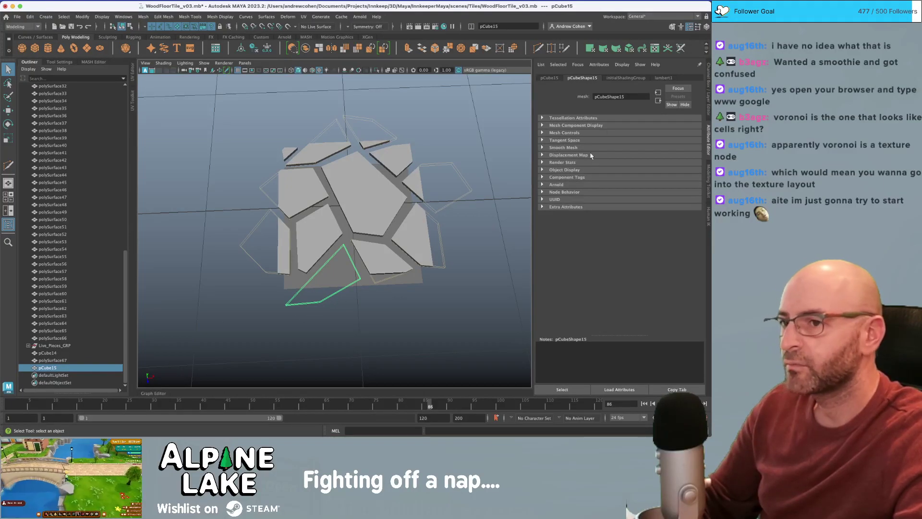
- Try deleting the Live_Pieces_GRP group and the remaining mesh at the tile's upper edge, and undo the deletions
click(616, 81)
click(589, 79)
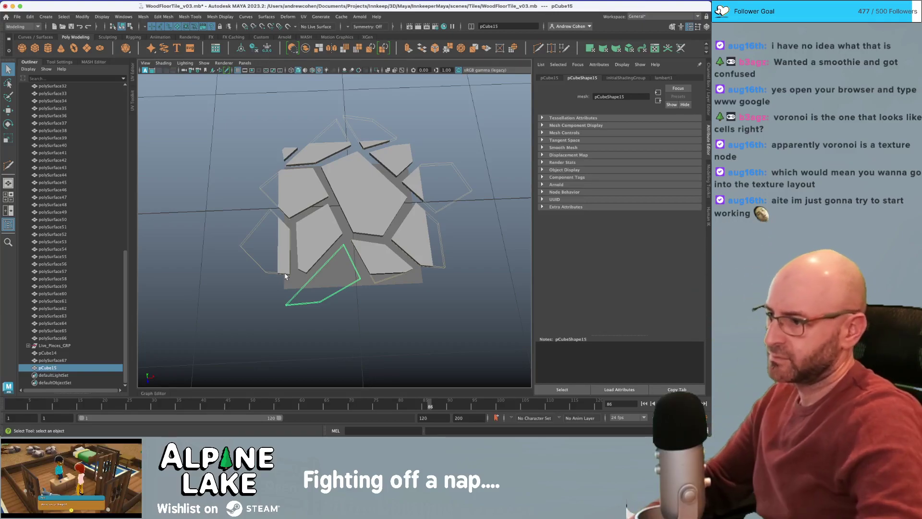
click(54, 346)
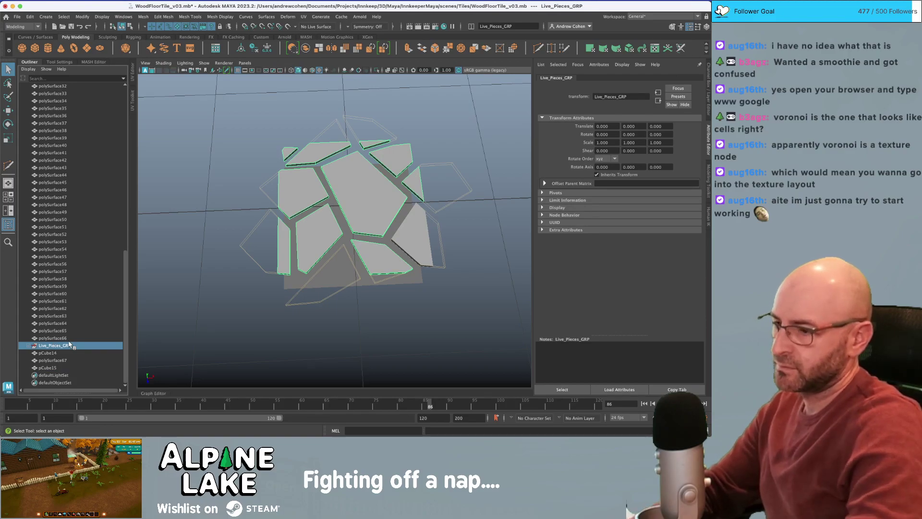
key(Delete)
click(305, 148)
key(Delete)
alt+drag(328, 206, 327, 180)
key(super+z)
key(super+z)
key(super+z)
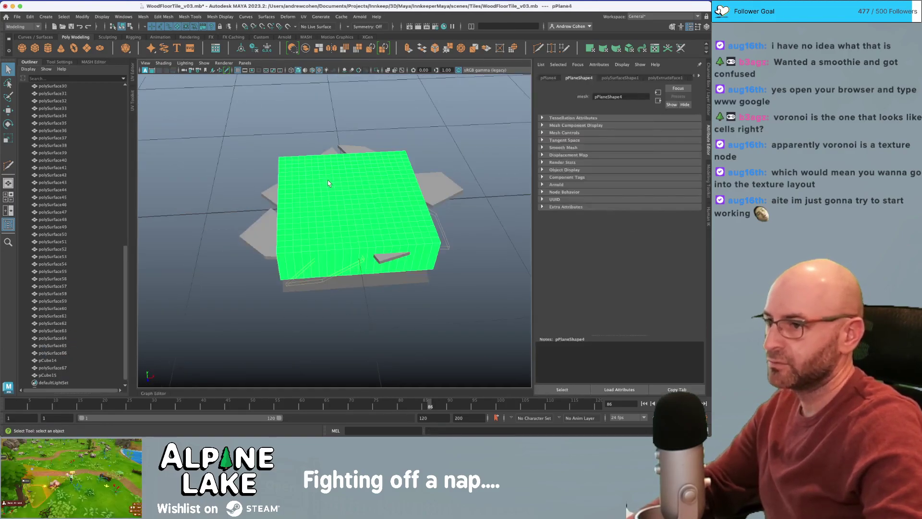
- Unparent pCube1, pCube13, pCube9 and pCube11 from Live_Pieces_GRP, and delete the group with its trimmed pieces
key(4)
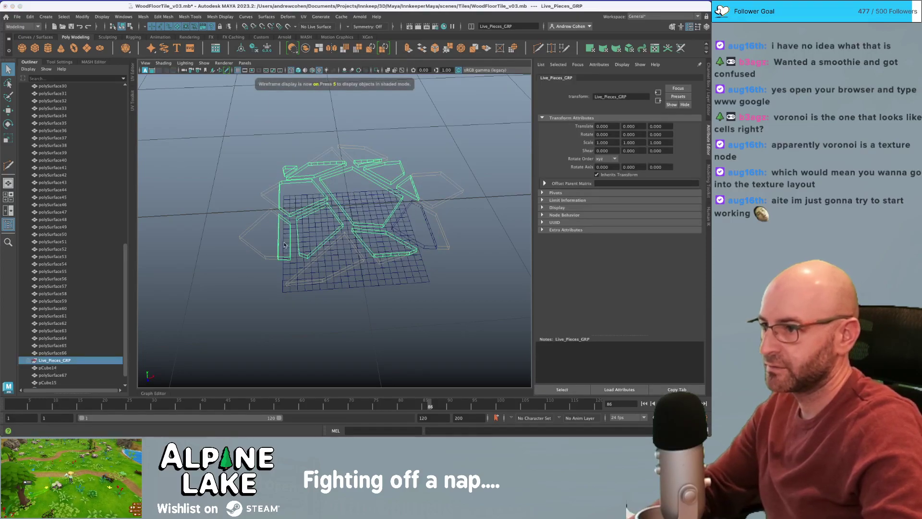
click(32, 360)
scroll(66, 294, down, 4)
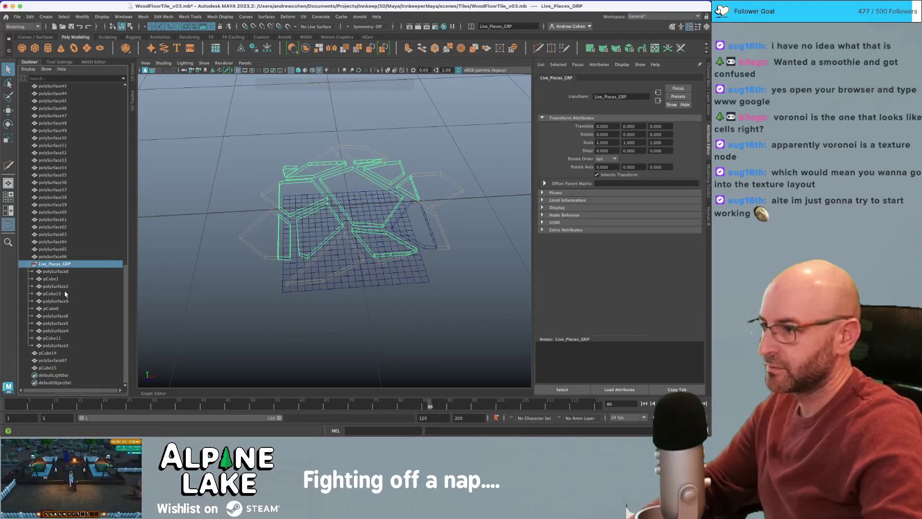
click(51, 279)
super+click(52, 294)
super+click(53, 308)
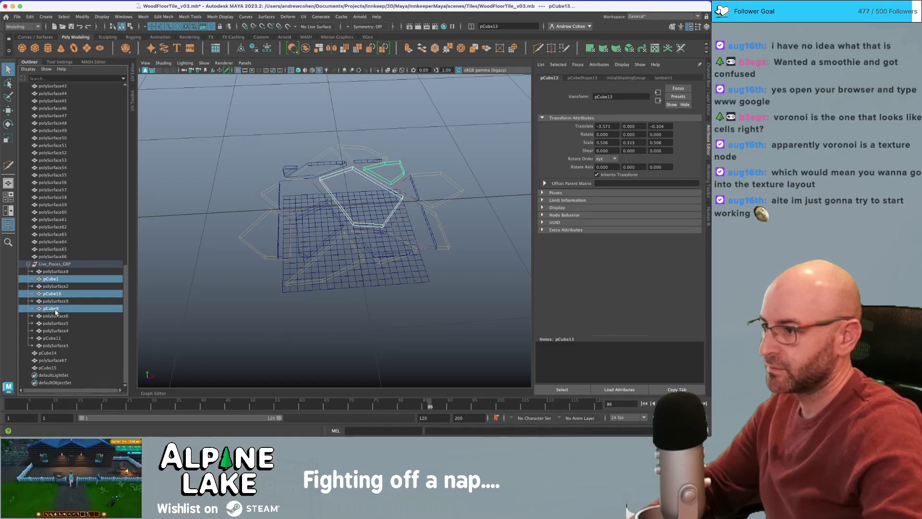
key(shift+p)
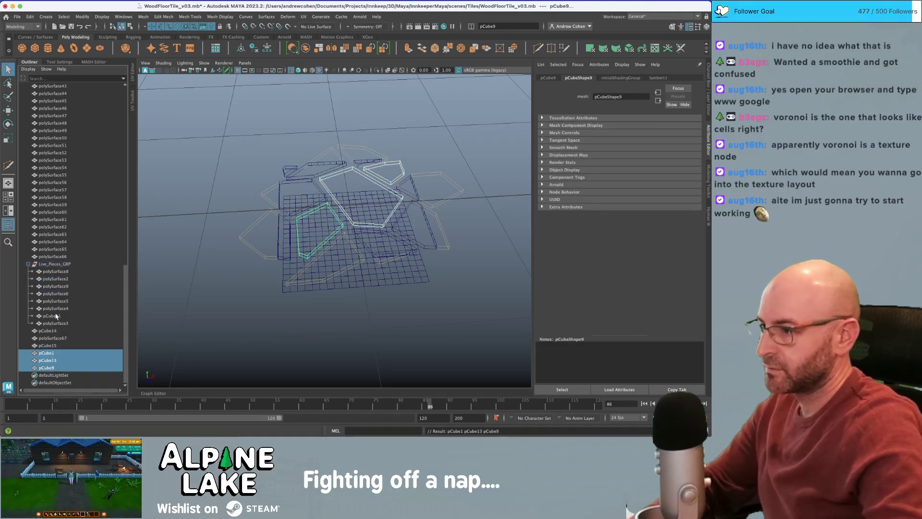
click(50, 315)
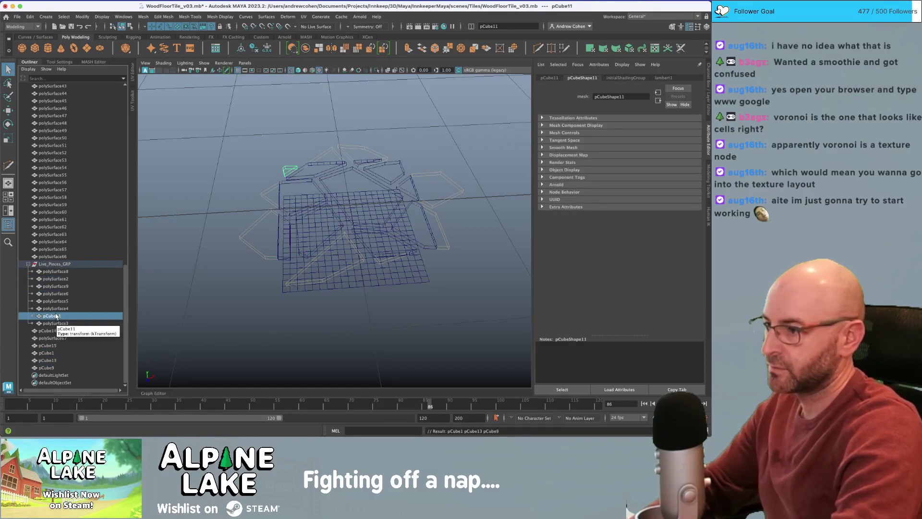
key(shift+p)
click(68, 263)
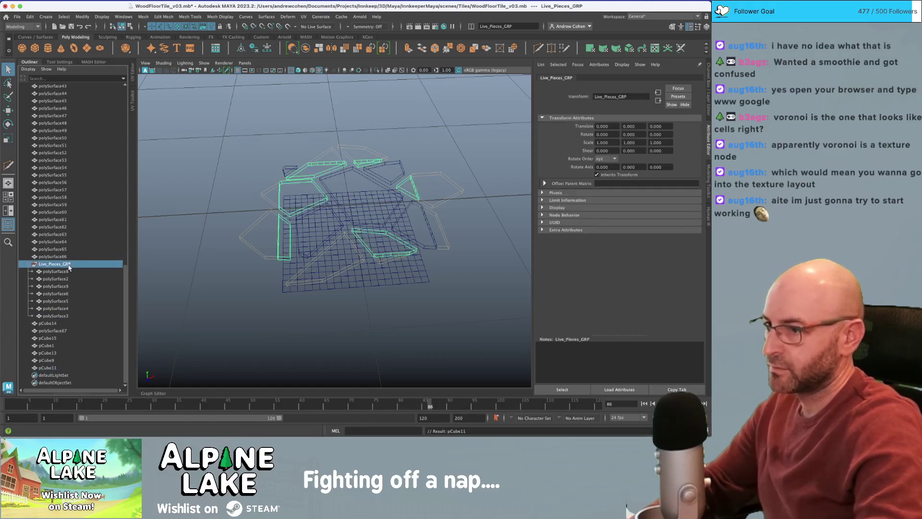
key(Delete)
- Delete the leftover stone copies pCube14 and pCube15 at the tile's right and lower edges
alt+drag(229, 248, 255, 233)
click(305, 253)
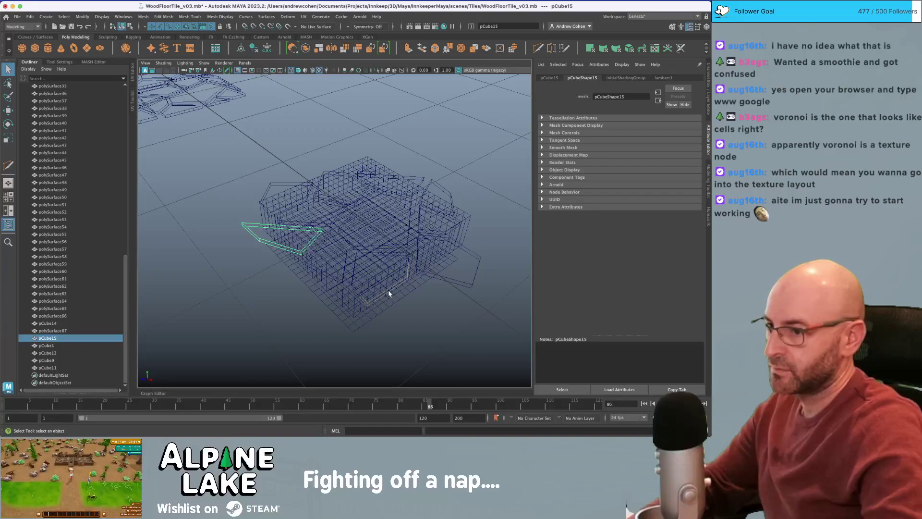
key(5)
alt+drag(389, 294, 408, 294)
key(4)
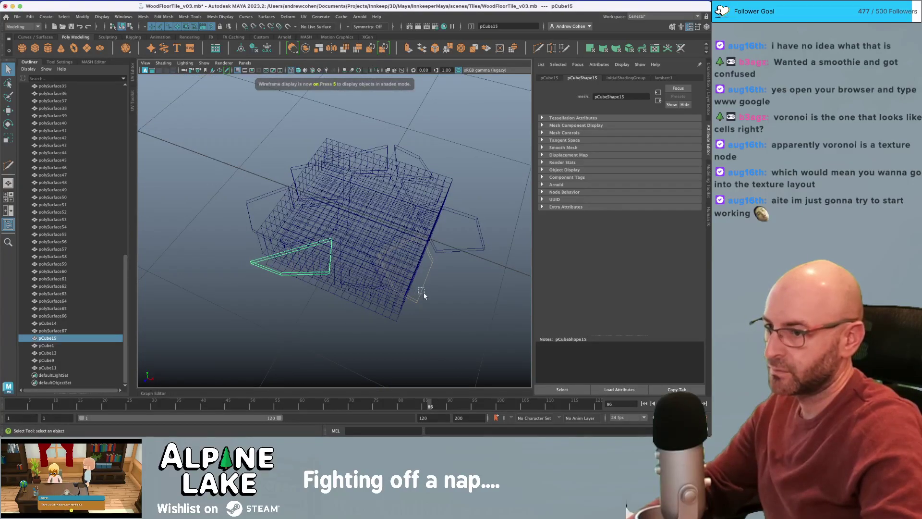
click(422, 292)
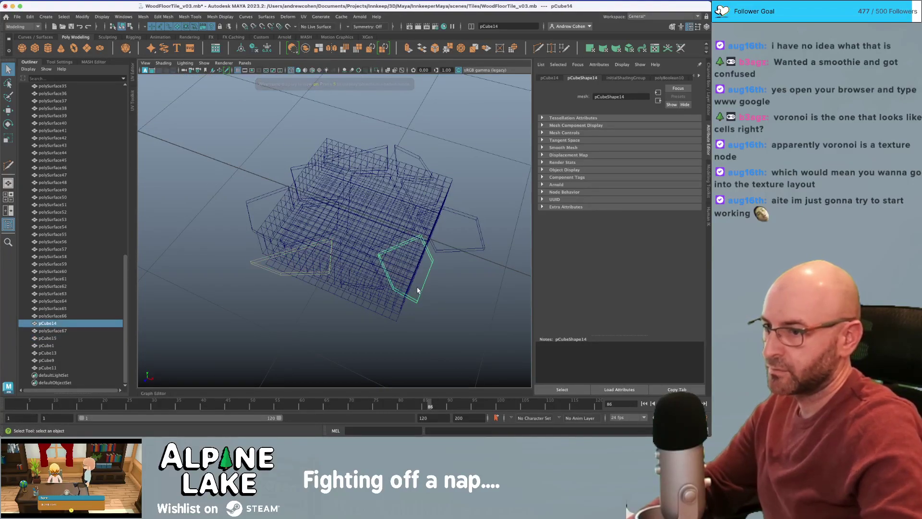
key(Delete)
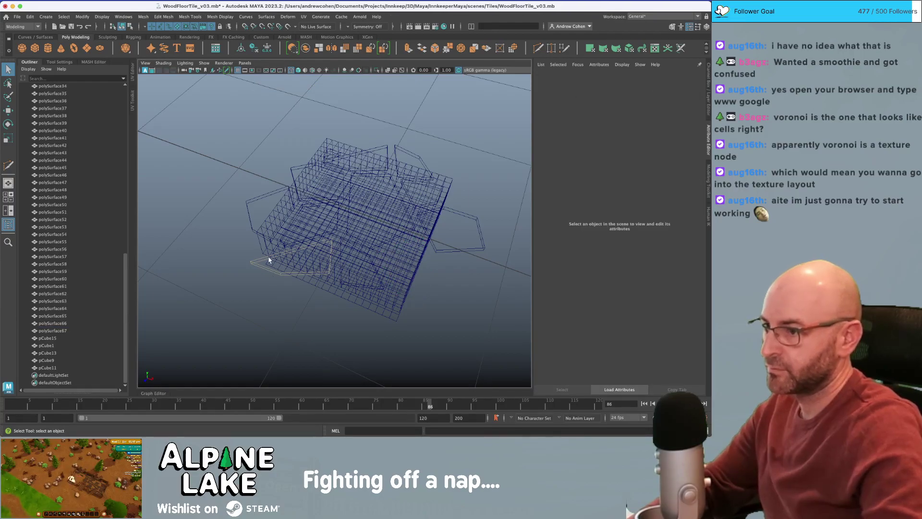
click(257, 270)
key(Delete)
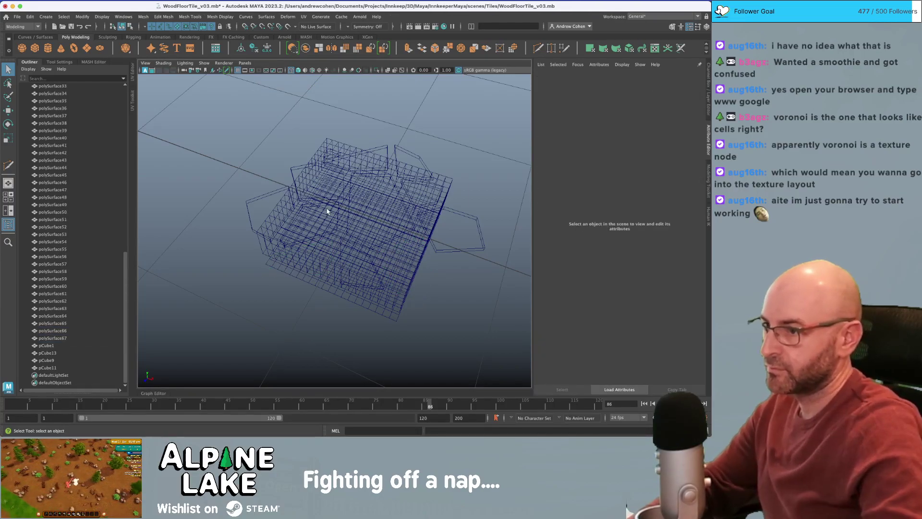
- Raise the cutting box above the stones, duplicate the upper-edge stone pCube3 and snap-move the copy to the lower edge
click(281, 224)
key(w)
mouse_move(358, 226)
mouse_down()
mouse_move(358, 162)
mouse_move(348, 144)
mouse_up()
key(5)
click(346, 181)
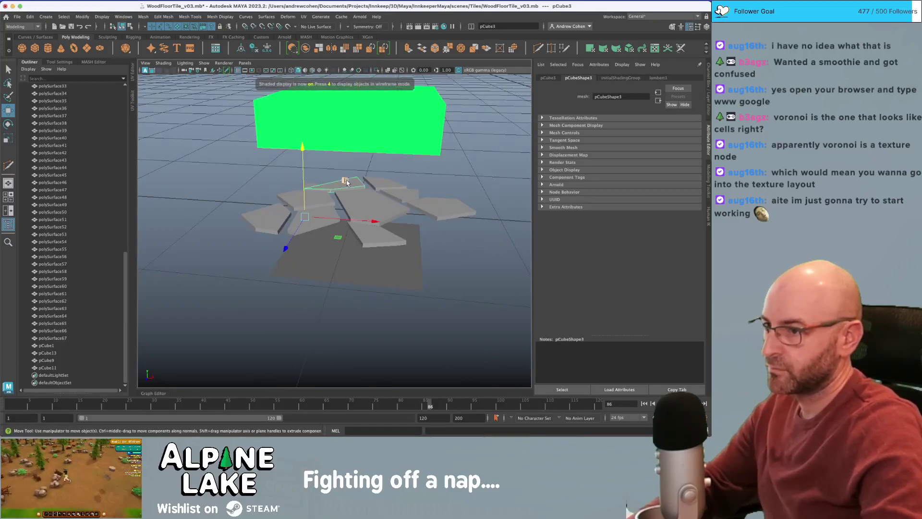
alt+drag(326, 195, 435, 231)
key(super+d)
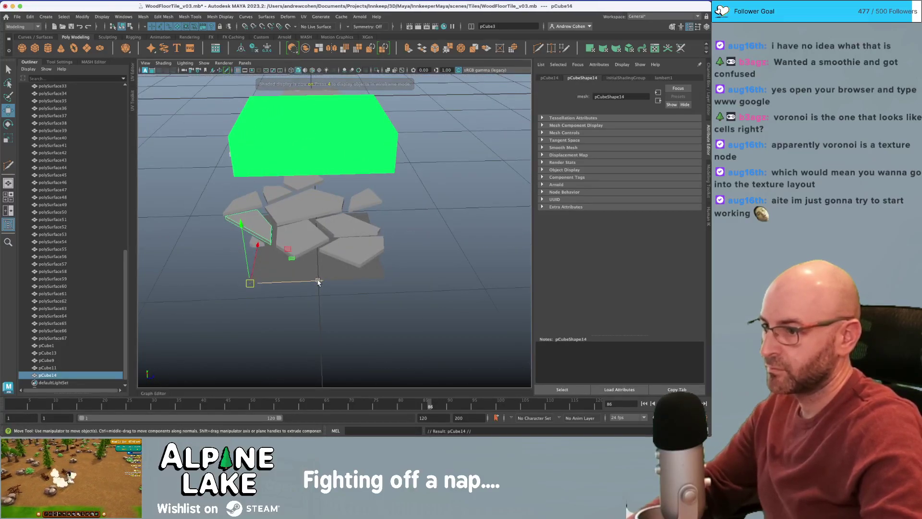
key(v)
drag(318, 281, 407, 279)
alt+drag(403, 274, 299, 286)
- Duplicate the stone crossing the tile's left edge and snap-move the copy to the right edge
key(q)
click(284, 235)
alt+drag(317, 249, 464, 292)
key(super+d)
key(w)
key(v)
alt+drag(435, 262, 365, 211)
- Lower the cutting box back down over the stones
key(q)
click(354, 168)
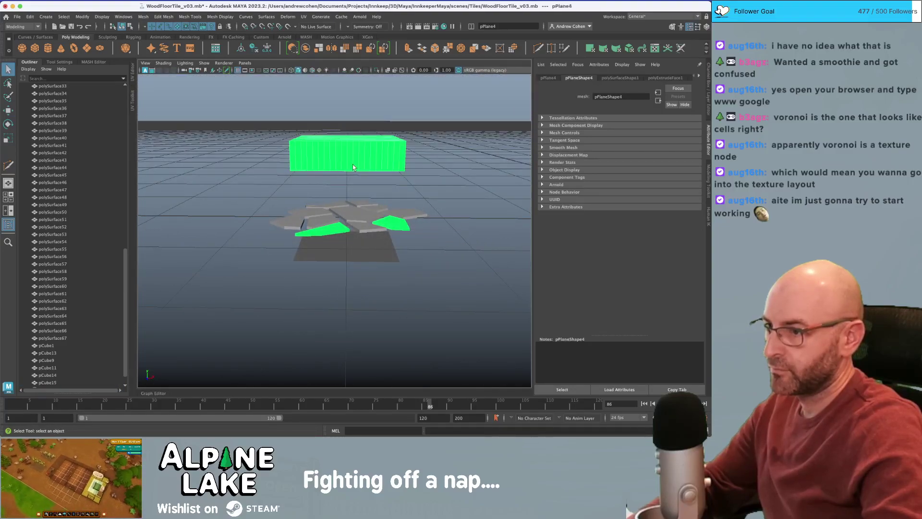
drag(349, 138, 353, 207)
key(q)
- Assign the existing lambert1 material to the cutting box and all the stones
alt+drag(324, 234, 312, 248)
shift+click(311, 248)
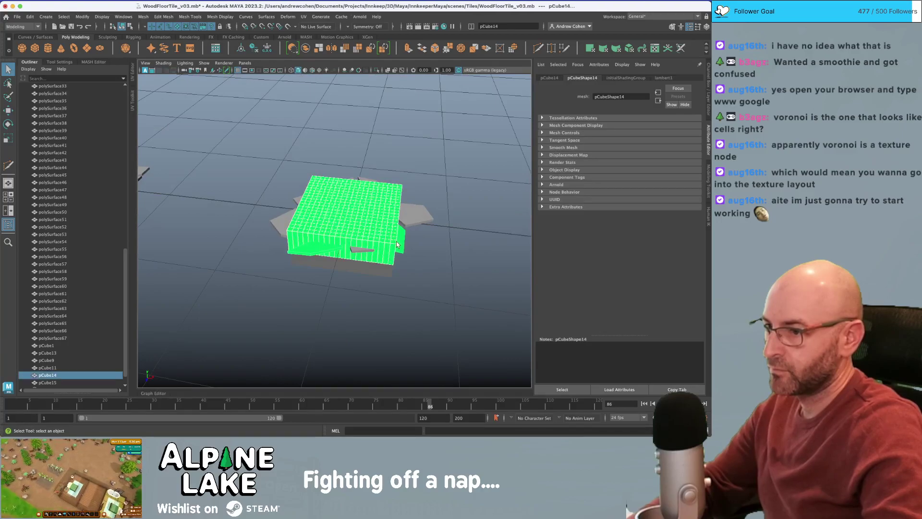
alt+drag(402, 241, 357, 207)
key(4)
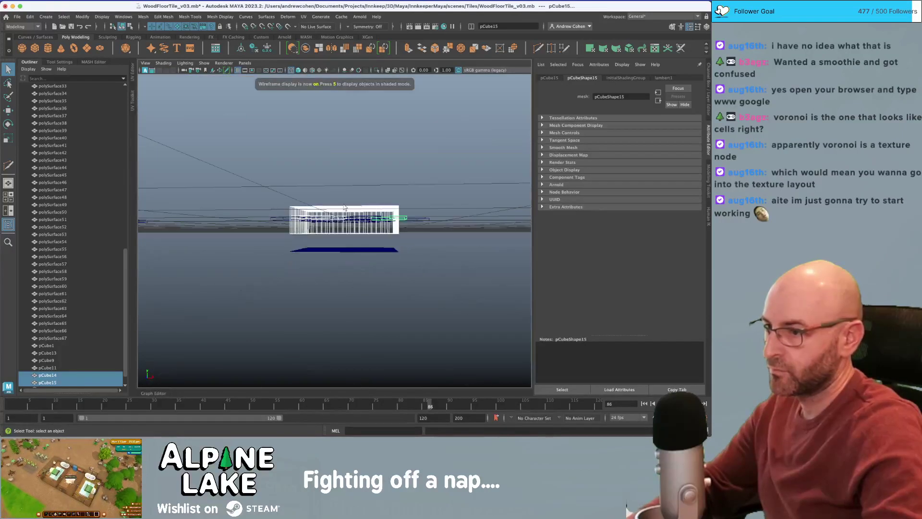
drag(422, 235, 424, 236)
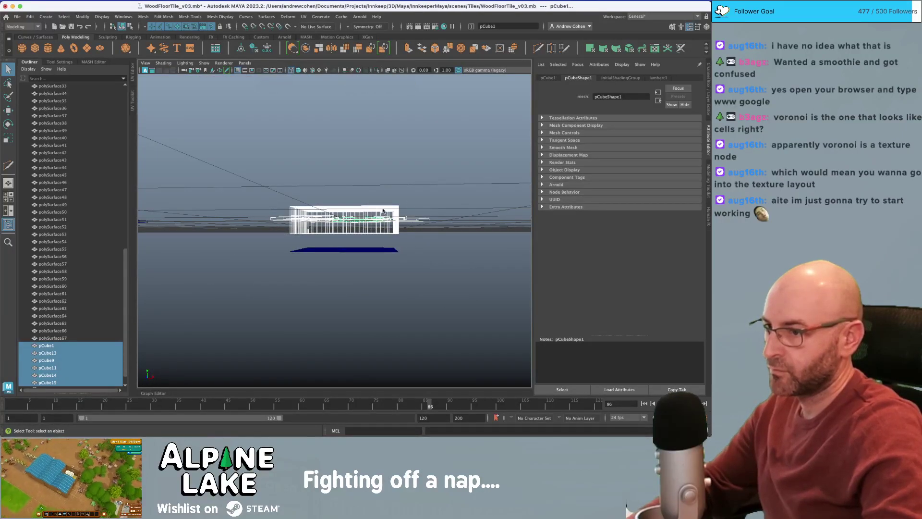
right_click(386, 231)
mouse_move(385, 411)
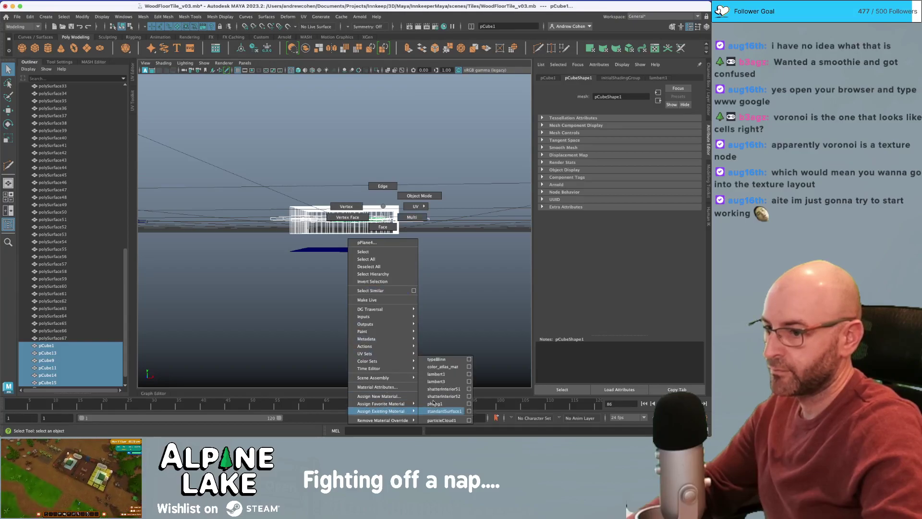
click(443, 377)
click(430, 287)
key(6)
alt+drag(430, 287, 405, 268)
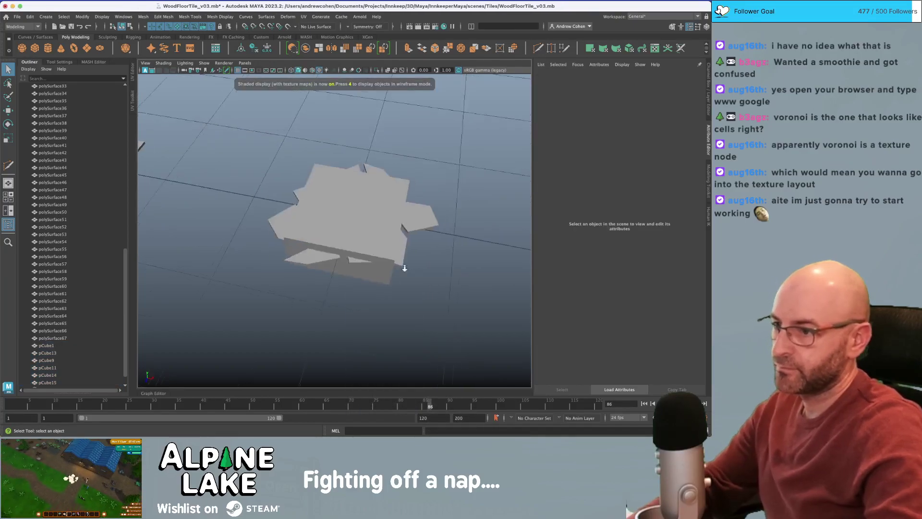
- Delete the large stone pattern sheet made up of polySurface7 through polySurface67
scroll(404, 268, up, 5)
scroll(394, 243, up, 3)
alt+drag(350, 239, 341, 204)
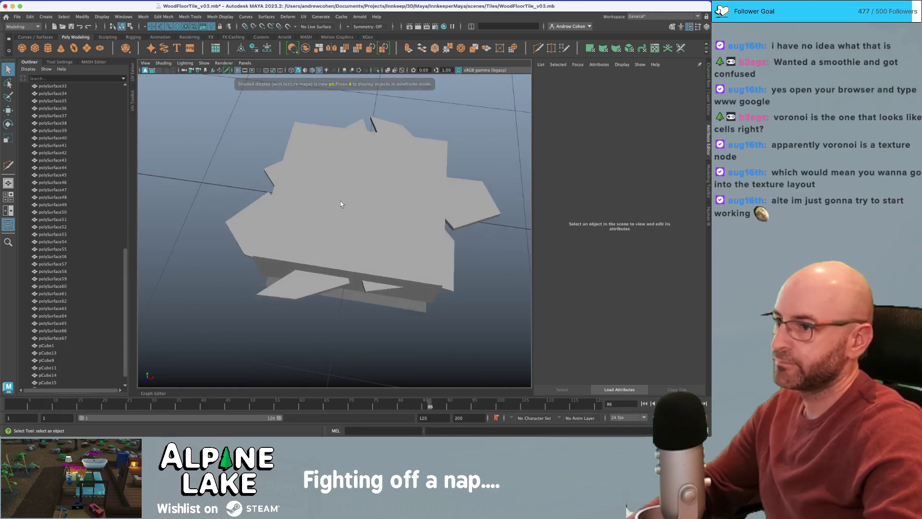
click(340, 204)
key(4)
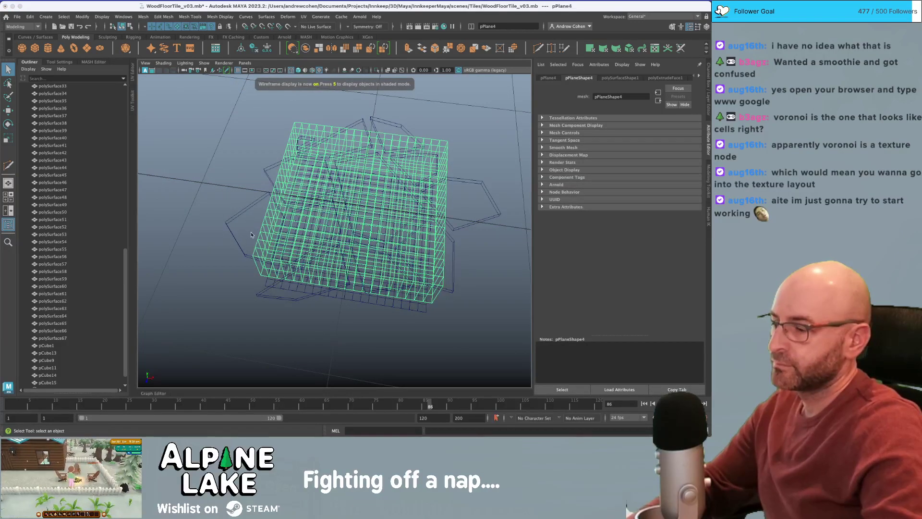
click(50, 337)
scroll(55, 269, up, 10)
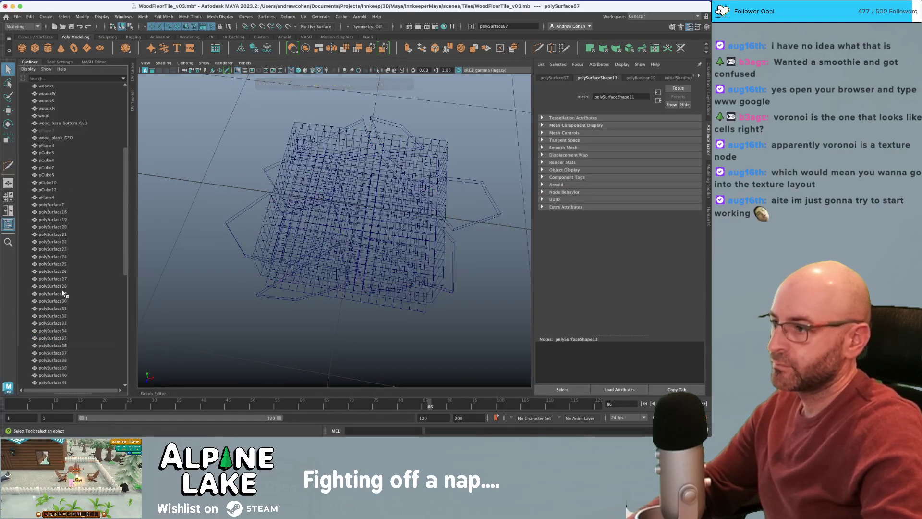
shift+click(55, 206)
key(a)
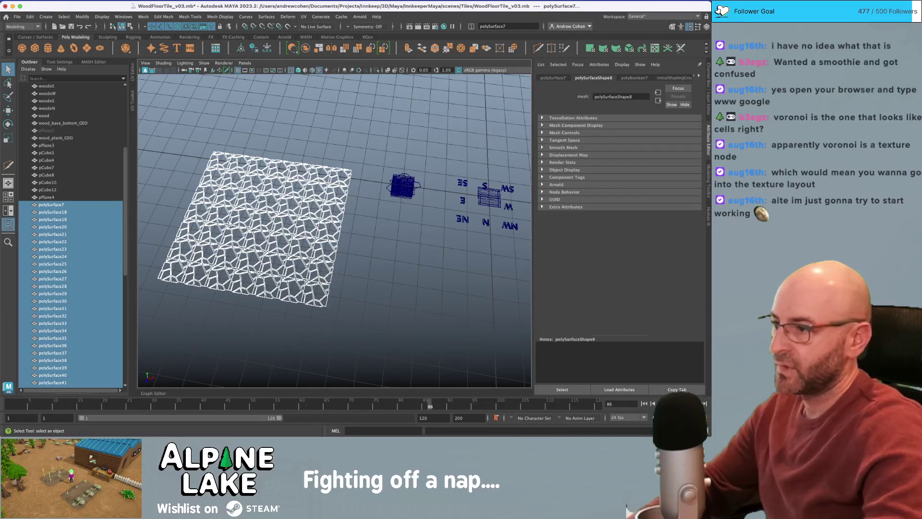
key(Delete)
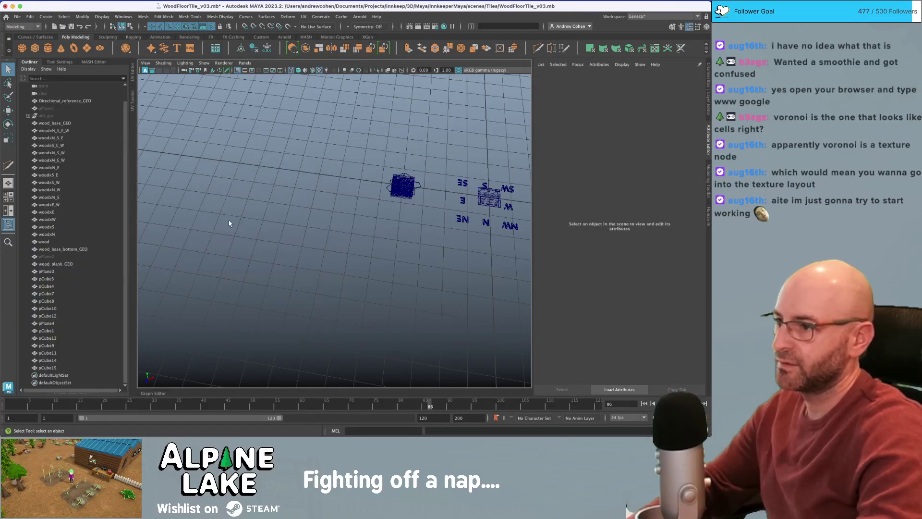
- Frame the tile pieces and raise the cutting box clear above the stones
click(65, 368)
shift+click(67, 272)
key(f)
scroll(343, 267, down, 3)
mouse_move(343, 267)
alt+mouse_down()
mouse_move(351, 221)
mouse_move(409, 234)
mouse_move(430, 201)
alt+mouse_up()
key(5)
key(4)
alt+drag(329, 225, 344, 104)
click(365, 209)
key(w)
key(q)
- Combine all the stones into one mesh and lower the cutting box back over it
drag(252, 205, 417, 246)
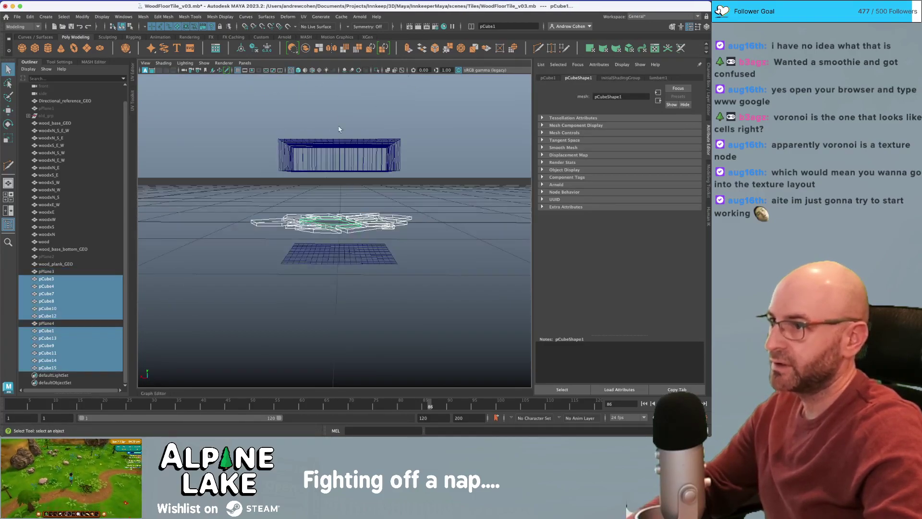
click(306, 48)
click(369, 166)
key(w)
mouse_move(338, 126)
mouse_down()
mouse_move(339, 189)
mouse_move(368, 203)
mouse_up()
- Try a Boolean intersection of the cutting box and the combined stone mesh, and undo it
key(5)
shift+click(400, 210)
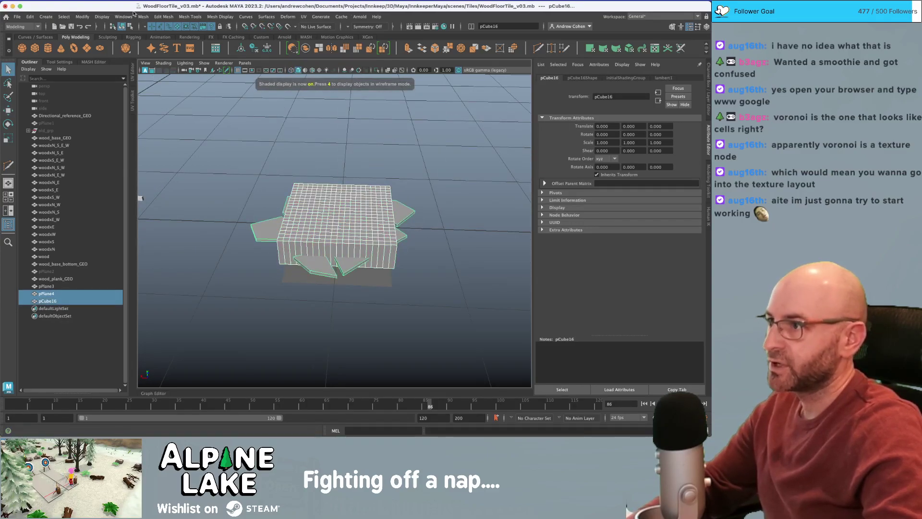
click(134, 16)
mouse_move(158, 24)
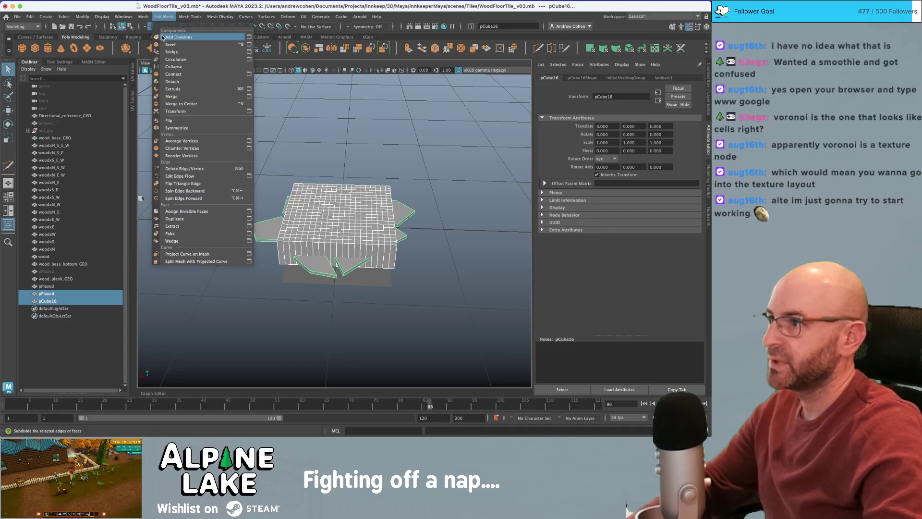
click(162, 15)
click(143, 16)
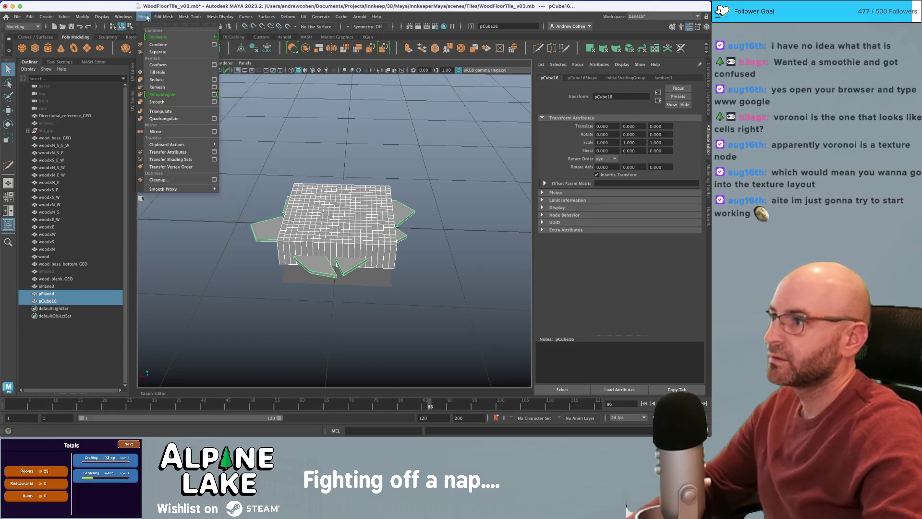
mouse_move(213, 37)
click(238, 59)
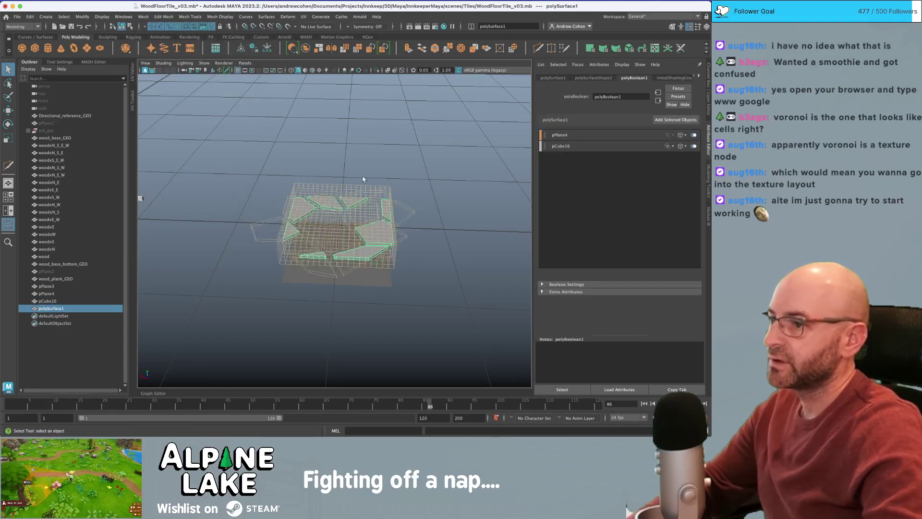
key(5)
key(ctrl+z)
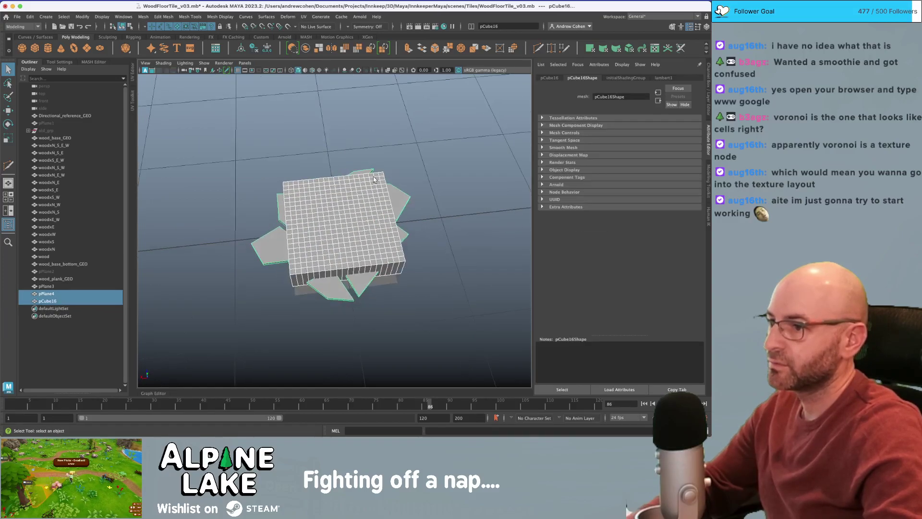
key(4)
mouse_move(374, 175)
alt+mouse_down()
mouse_move(367, 153)
mouse_move(362, 165)
alt+mouse_up()
alt+drag(308, 158, 302, 144)
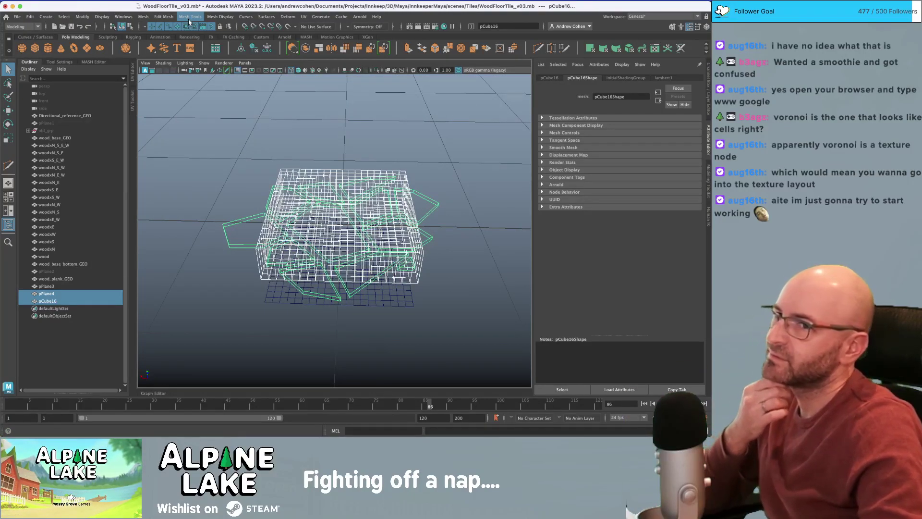
click(189, 18)
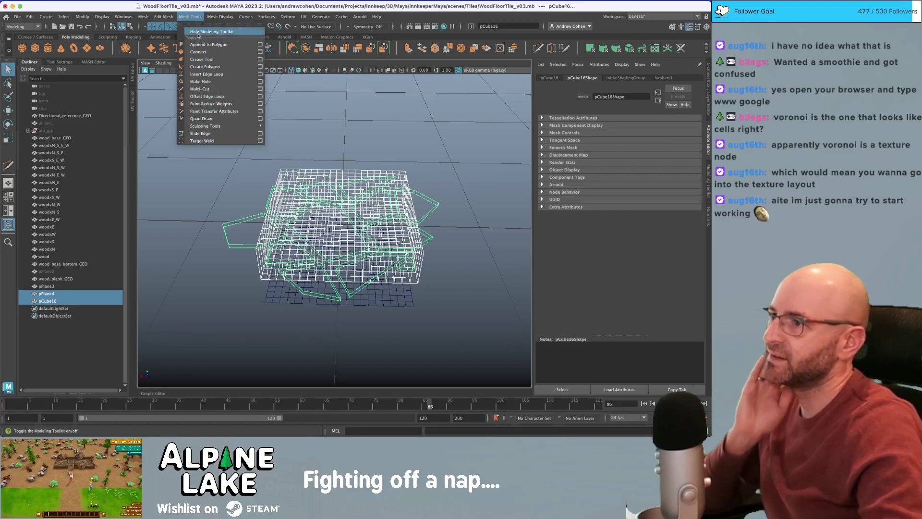
- Run a Boolean Split Edges on the cutting box and the combined stone mesh
mouse_move(166, 17)
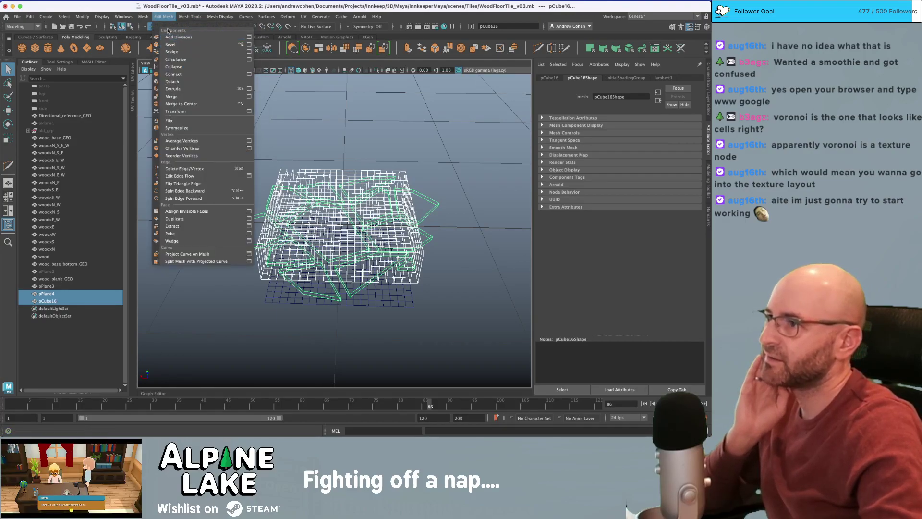
mouse_move(211, 36)
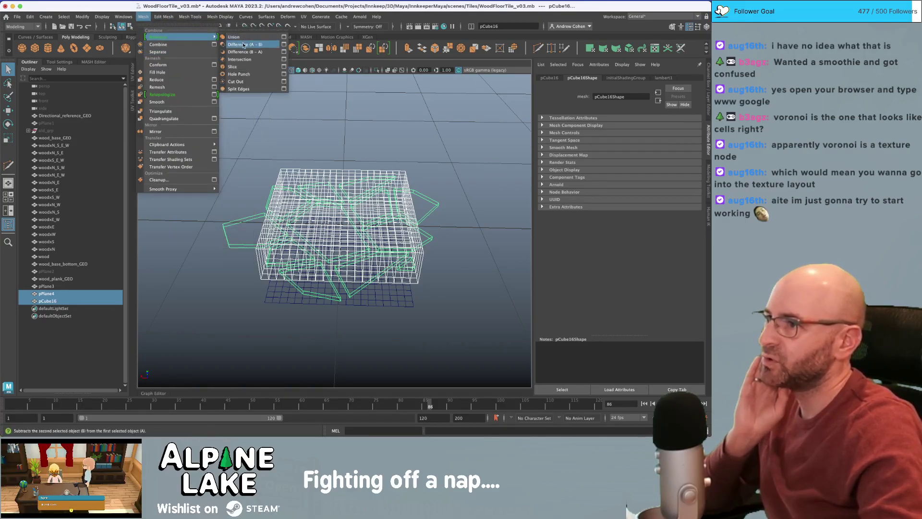
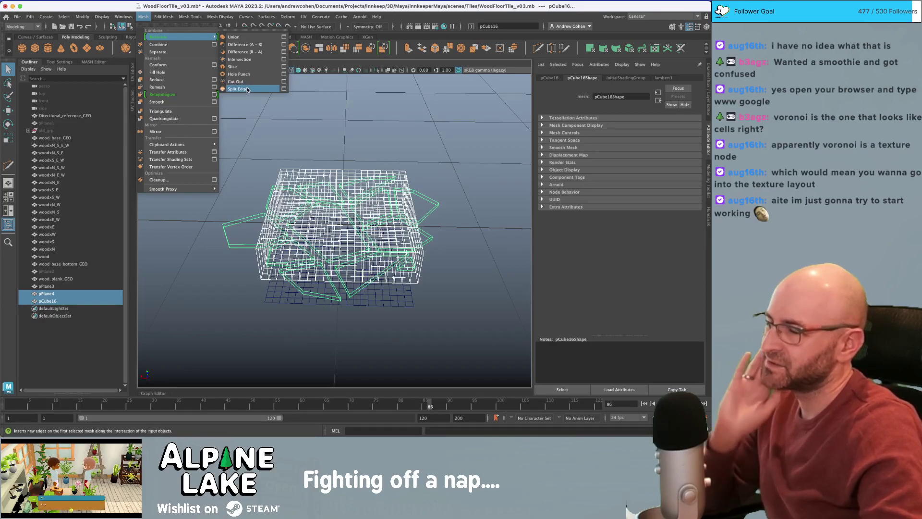
click(247, 90)
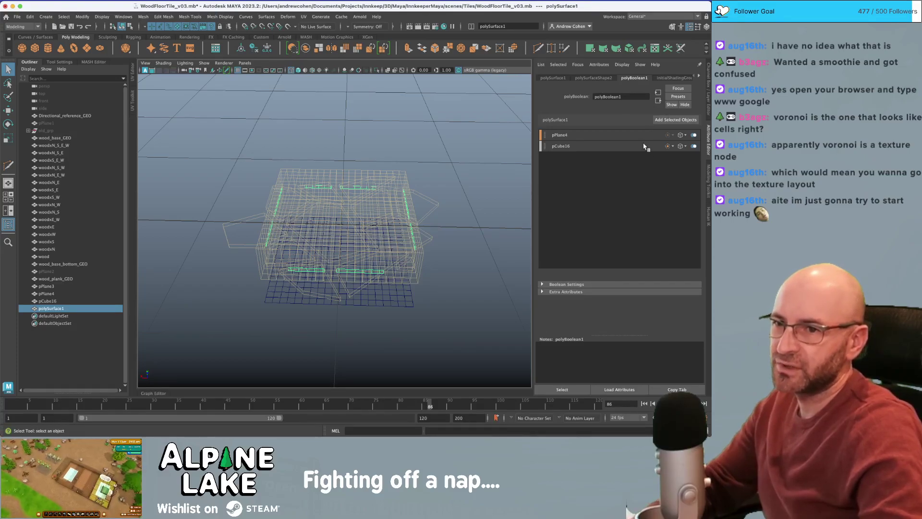
- Check both Boolean inputs and set the operation of the stone mesh pCube16 to Intersection
click(593, 144)
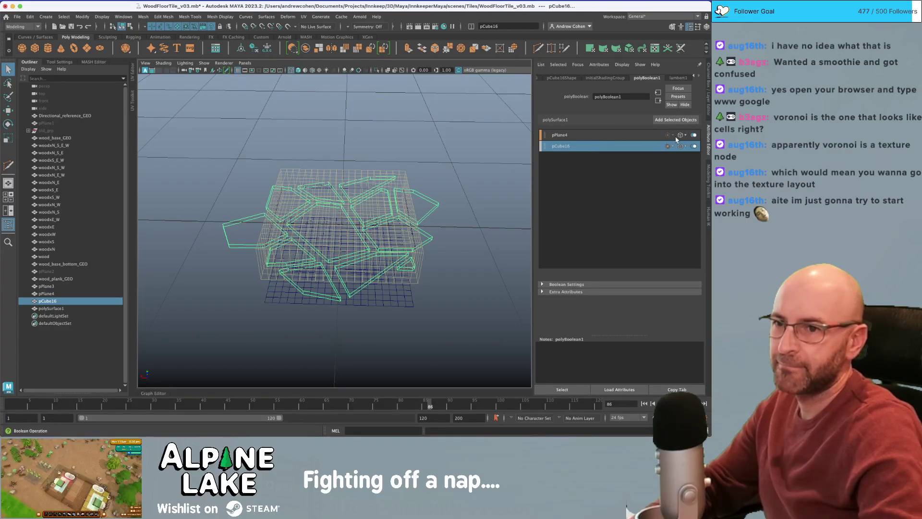
click(680, 135)
click(630, 138)
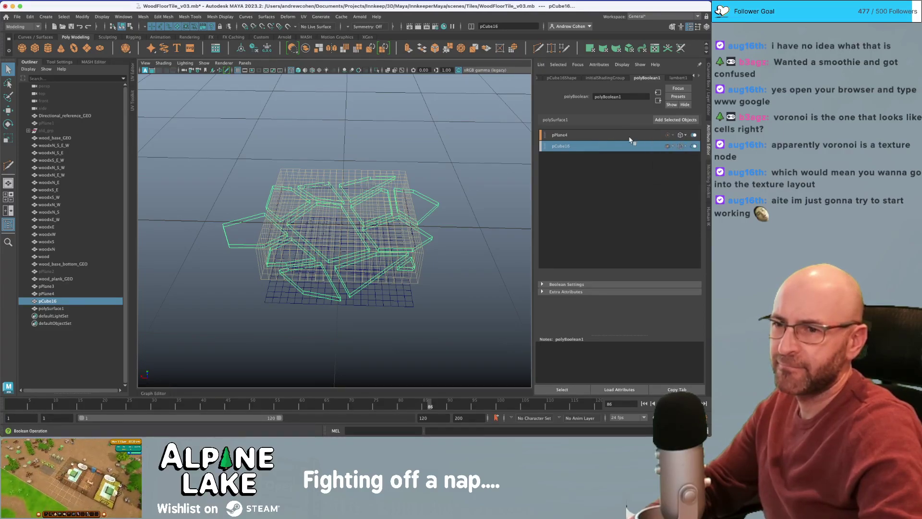
click(668, 146)
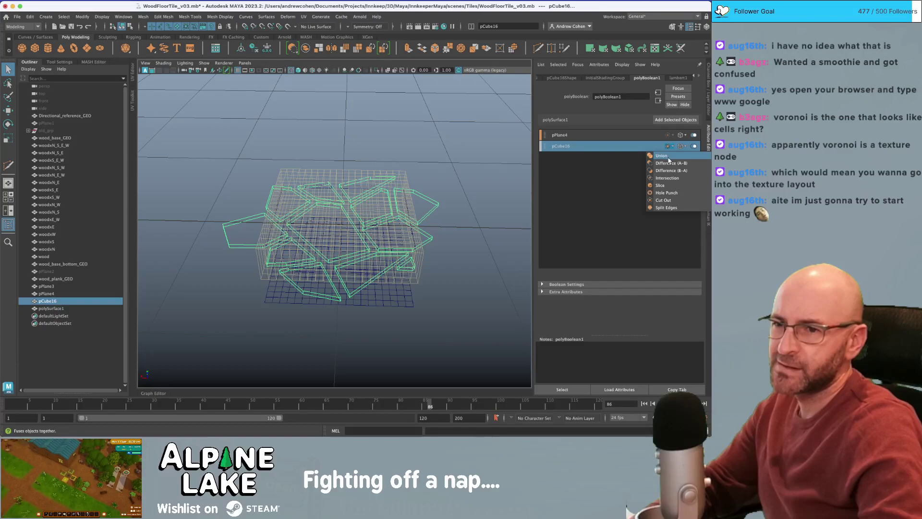
click(631, 157)
click(680, 137)
click(639, 140)
click(564, 136)
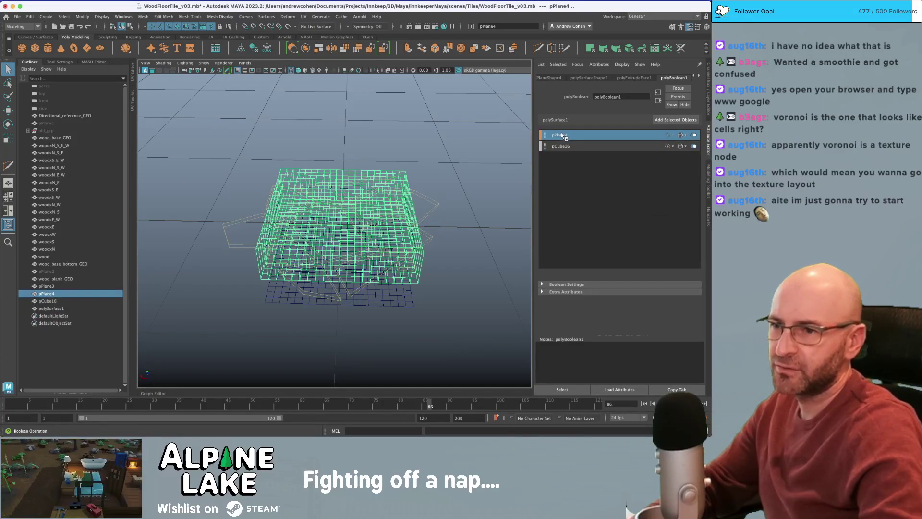
click(579, 146)
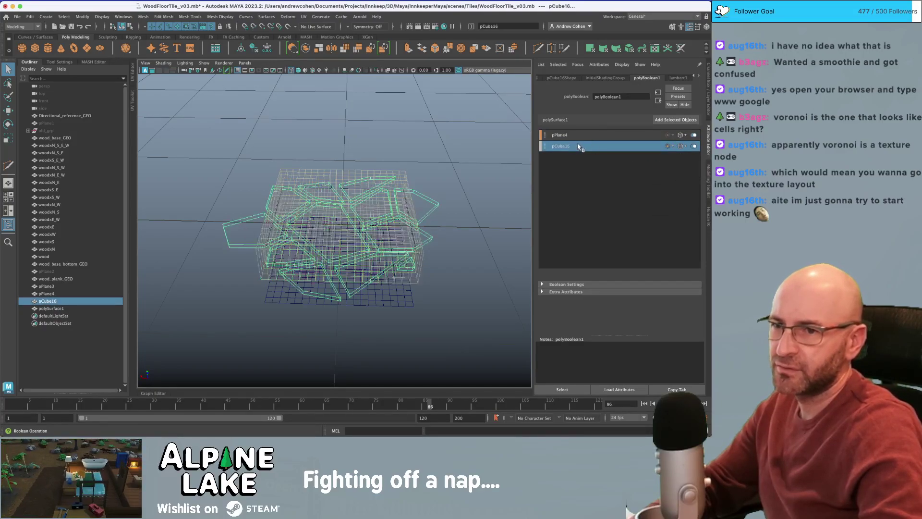
click(668, 146)
click(668, 179)
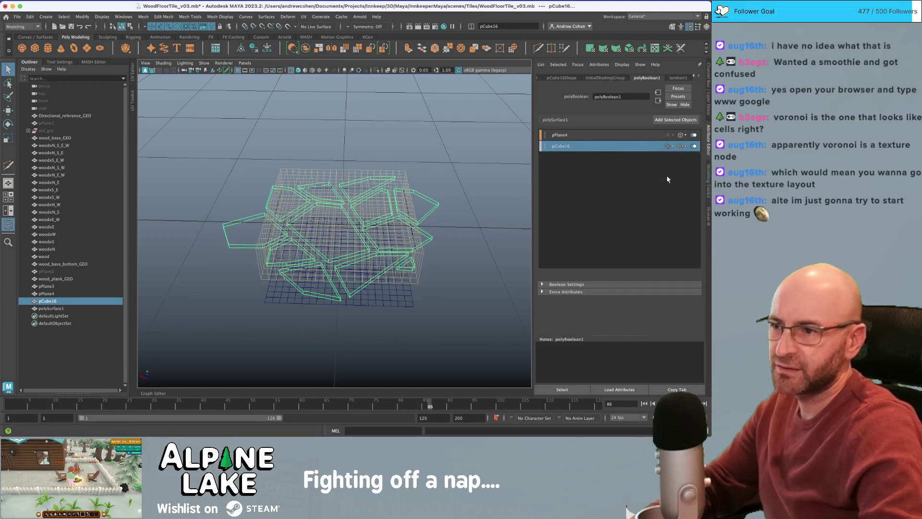
- Try to move the cutting box pPlane4 below the stones in the Boolean stack, and examine the result mesh from above
click(557, 137)
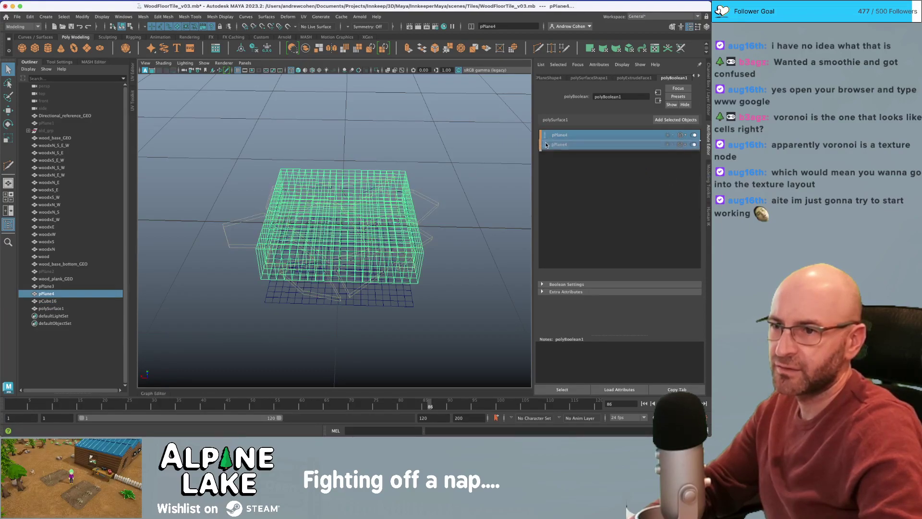
click(561, 147)
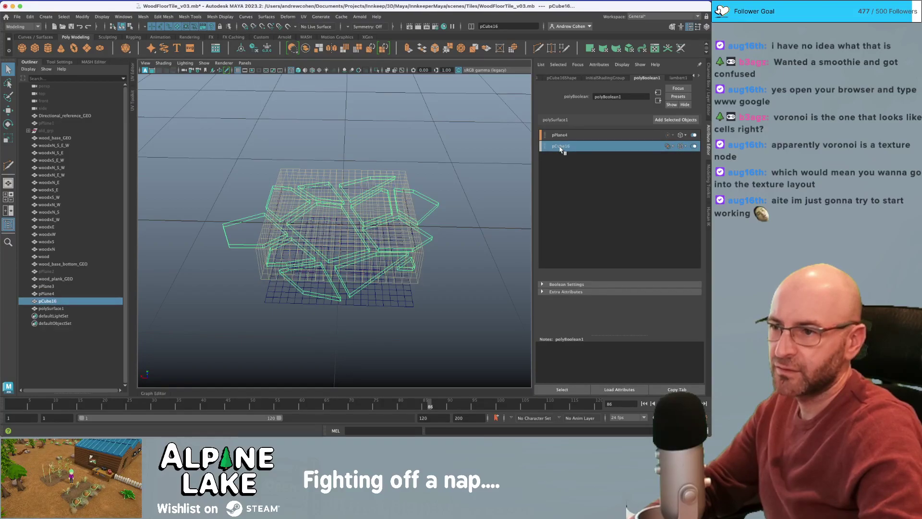
click(81, 309)
alt+drag(283, 216, 304, 229)
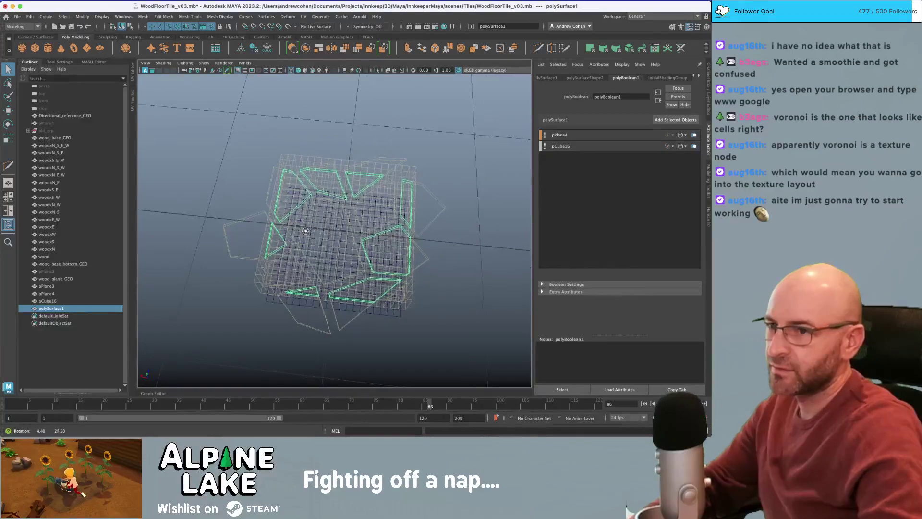
alt+right_drag(305, 230, 379, 206)
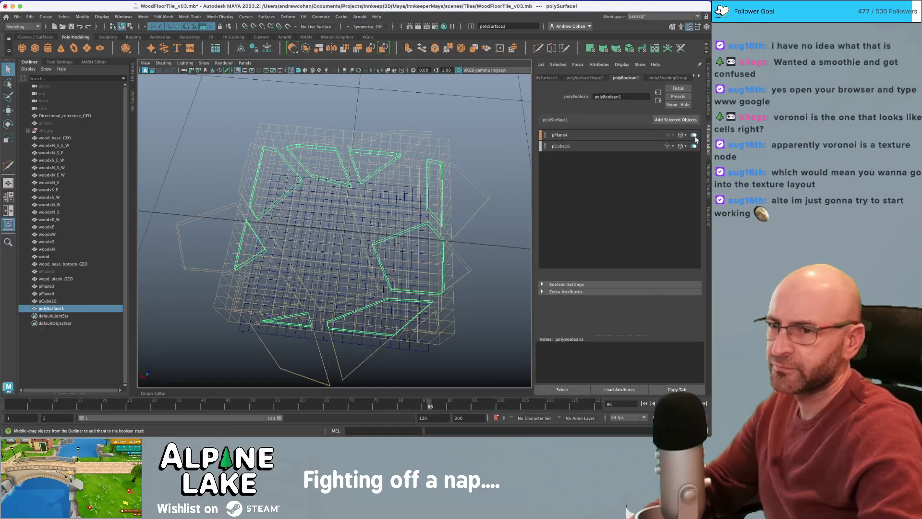
- Try Union, Difference (A-B) and Difference (B-A) as the Boolean operation of the stone mesh pCube16
click(561, 136)
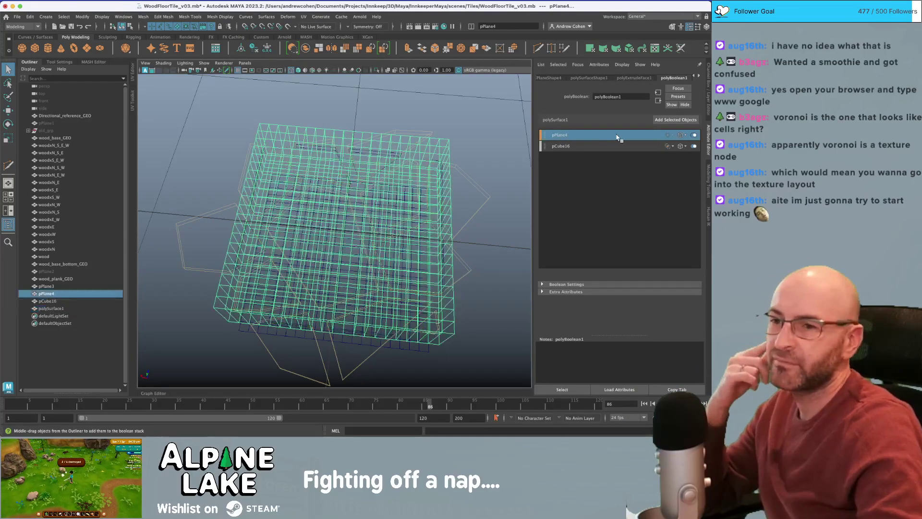
click(671, 147)
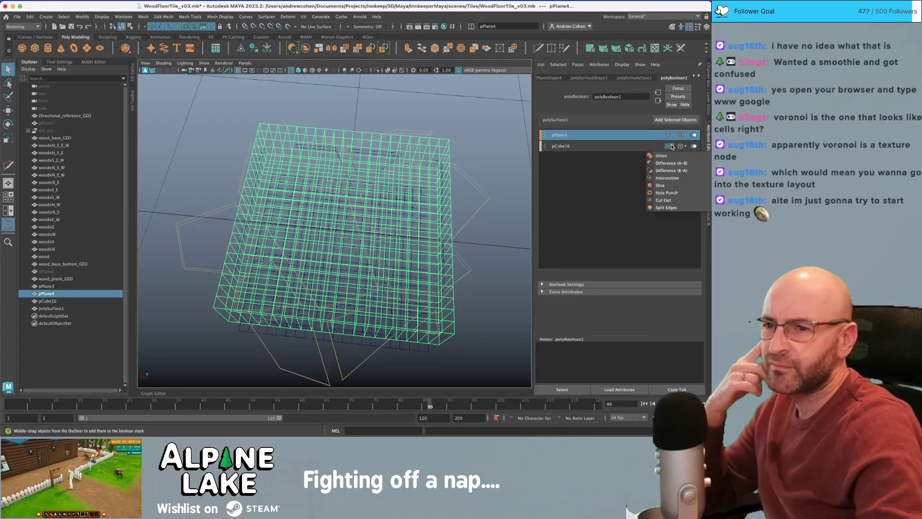
click(668, 157)
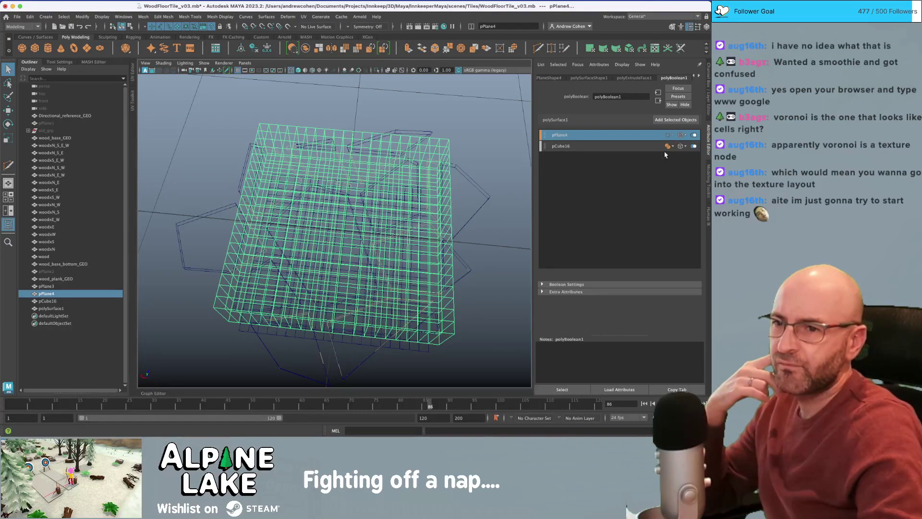
click(668, 148)
click(668, 168)
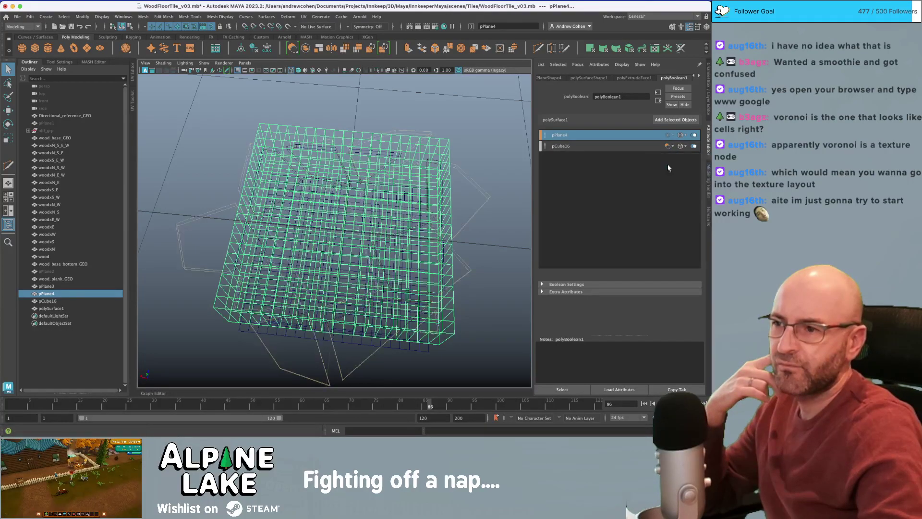
click(669, 146)
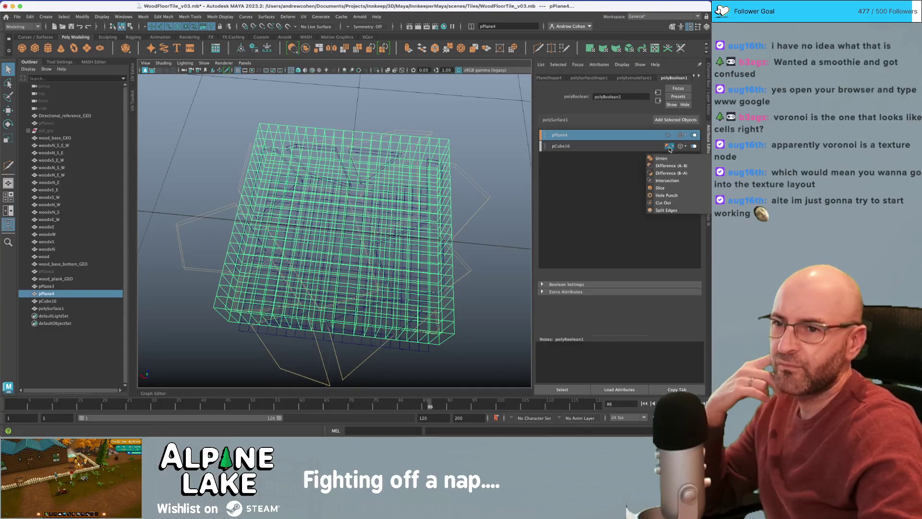
click(671, 173)
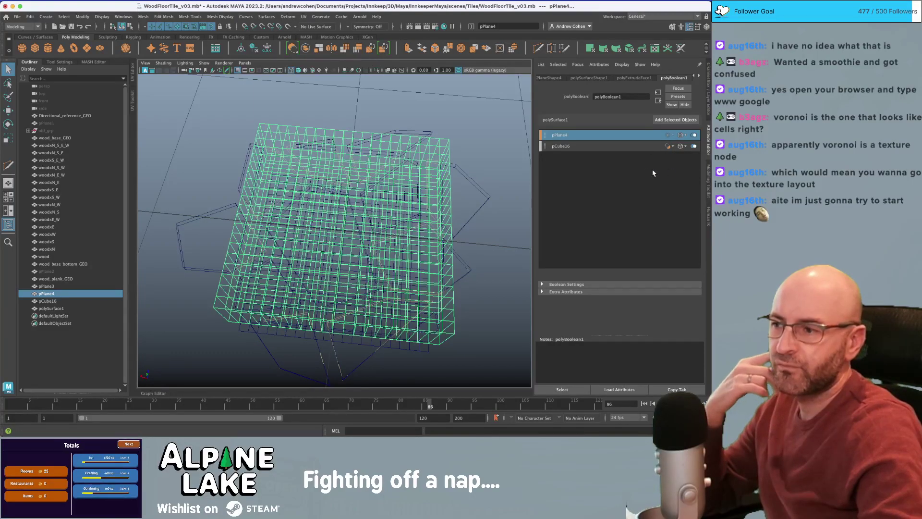
- Hide the cutting box pPlane4 and the source stones pCube16, keeping the Boolean result polySurface1 shown and selected
click(56, 294)
key(ctrl+h)
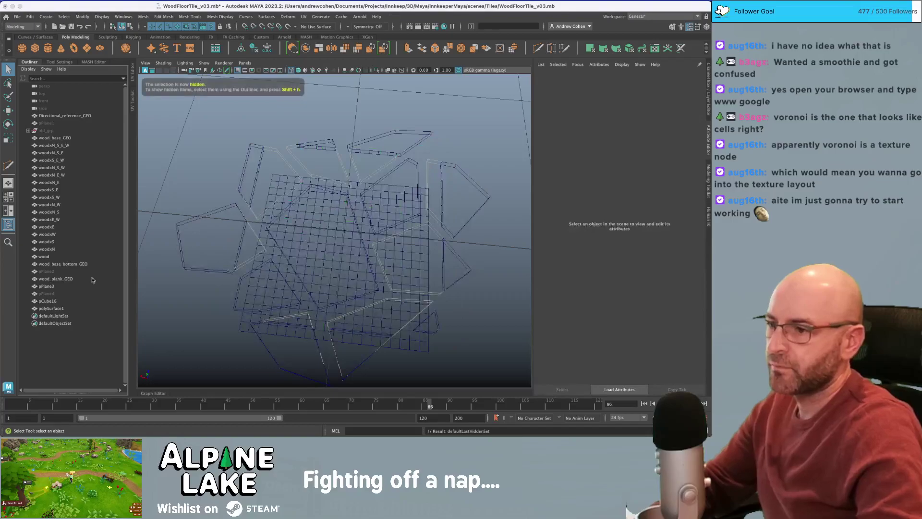
click(51, 287)
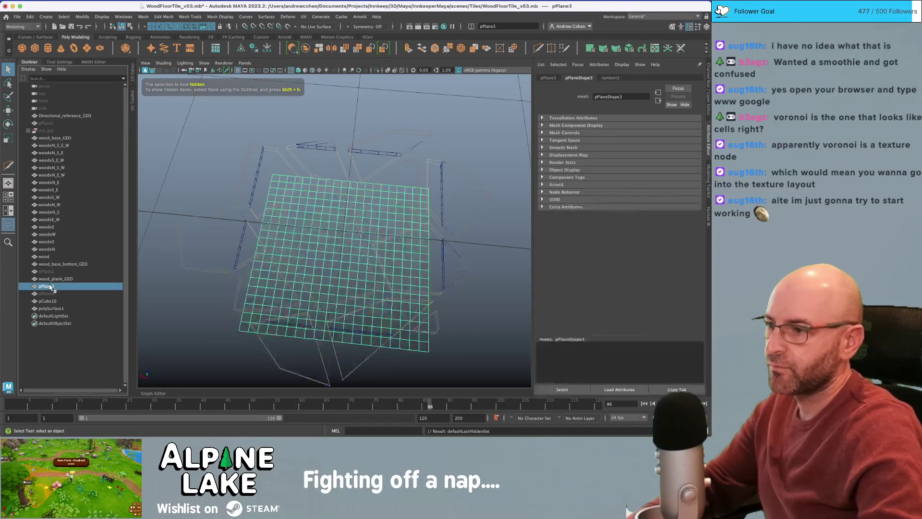
drag(189, 210, 221, 211)
key(ctrl+h)
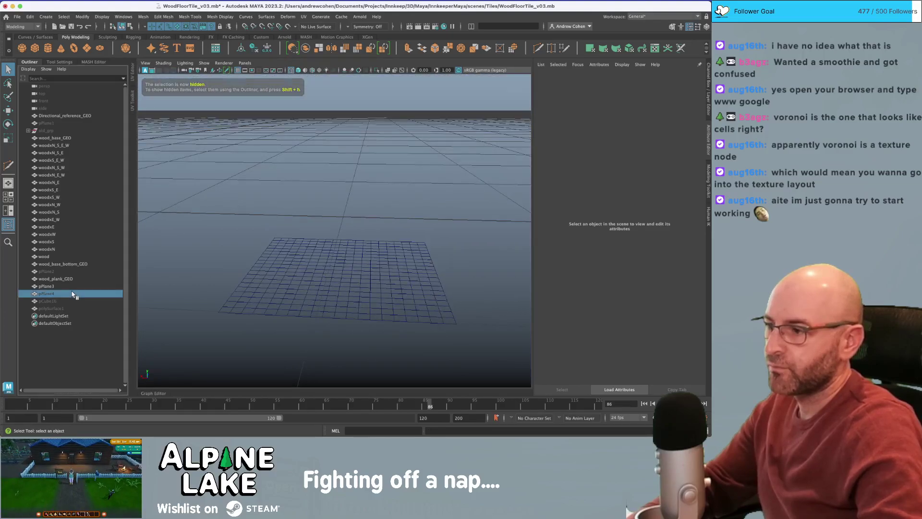
click(51, 308)
key(shift+h)
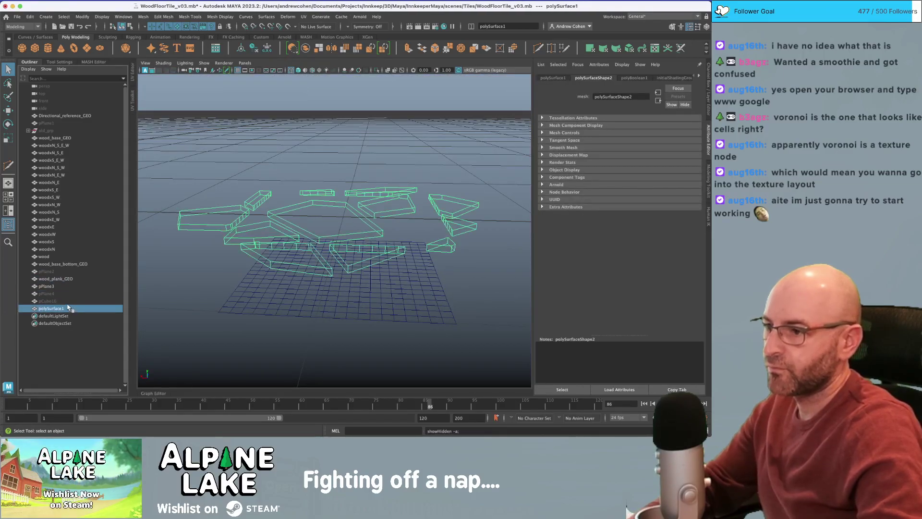
click(53, 308)
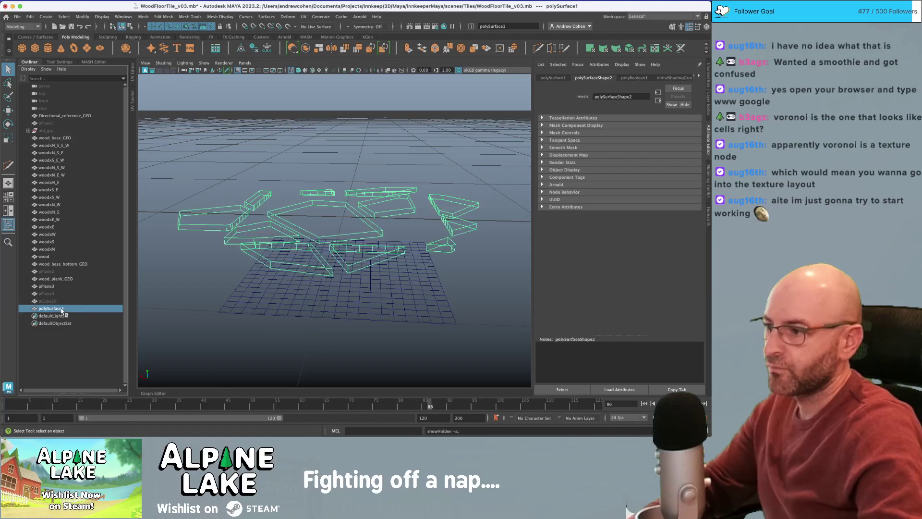
- Switch the pCube16 Boolean operation through Intersection, Union and Difference (A-B), comparing the resulting shapes
click(634, 78)
click(669, 146)
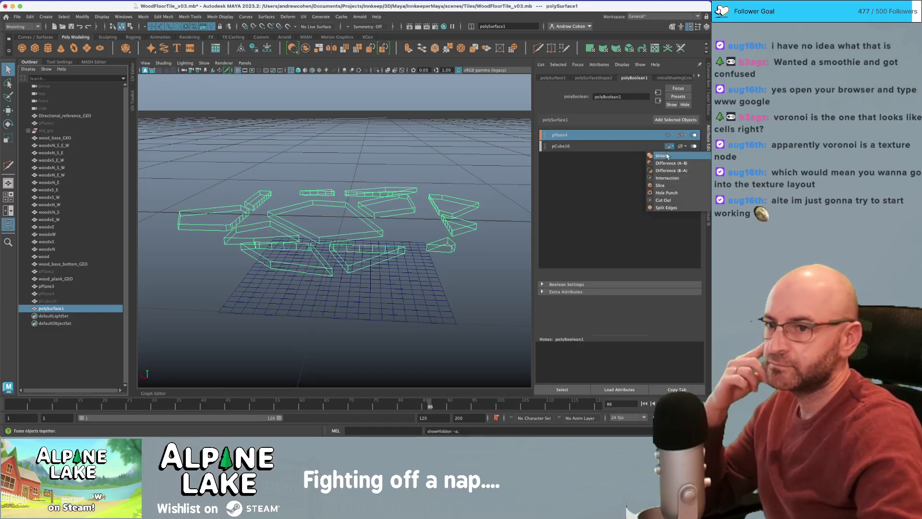
click(667, 178)
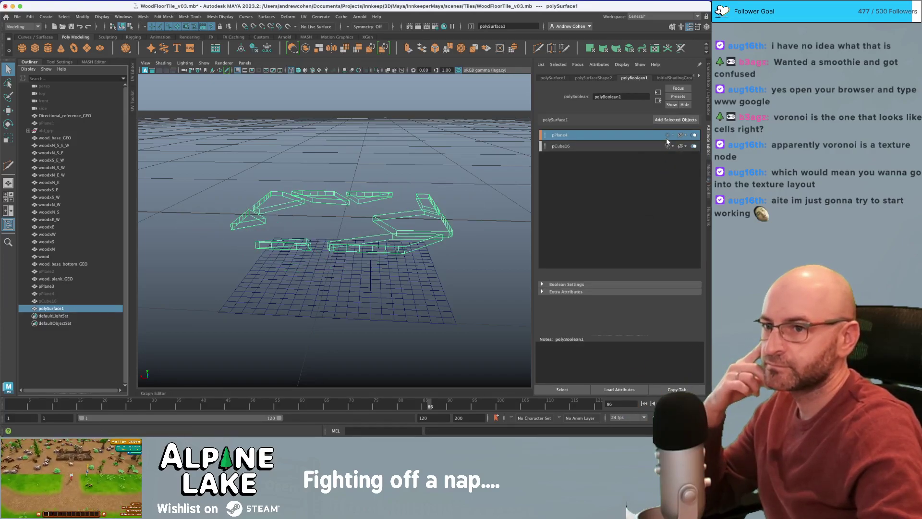
click(669, 146)
click(666, 155)
click(670, 146)
click(671, 163)
alt+drag(456, 174, 452, 188)
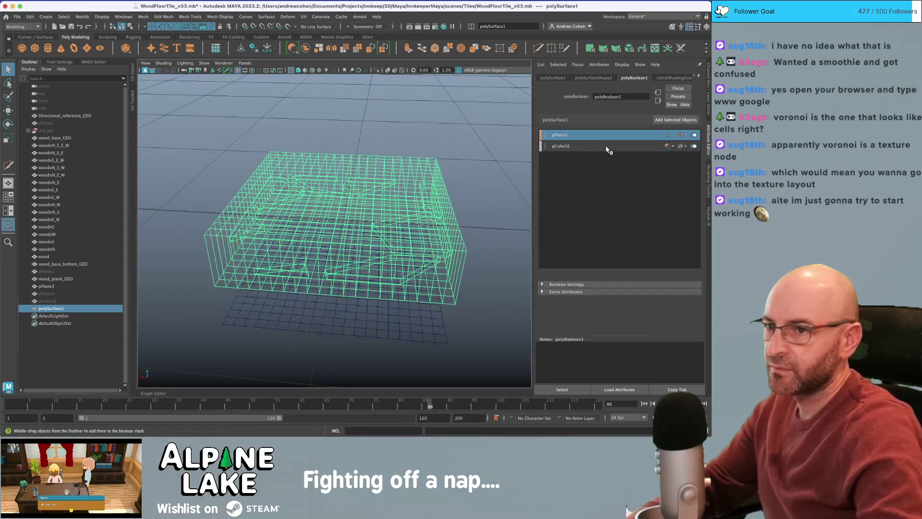
- Try Hole Punch and Split Edges as the Boolean operation of pCube16
click(661, 147)
click(666, 146)
click(668, 192)
click(668, 146)
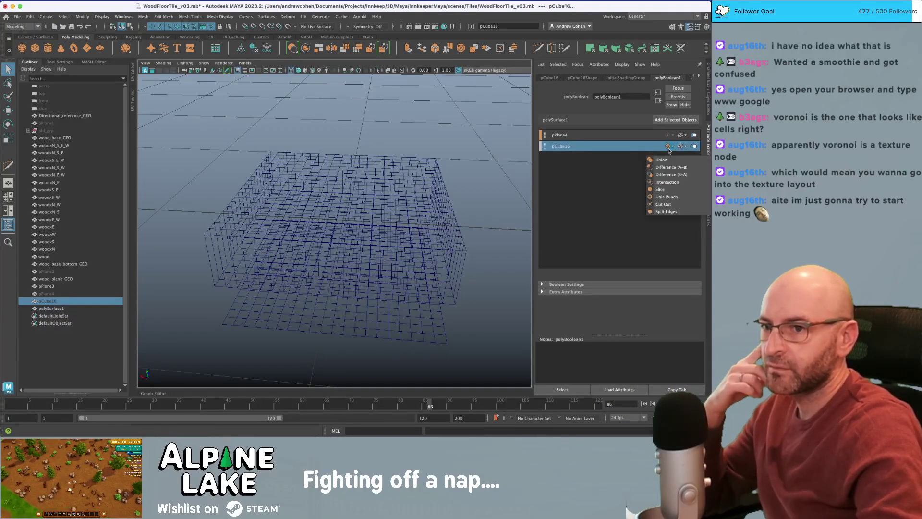
click(670, 212)
- Try Union once more, set the pCube16 Boolean operation back to Intersection, and select the trimmed result mesh
click(669, 147)
click(663, 158)
click(668, 147)
click(667, 166)
alt+drag(327, 201, 346, 186)
click(245, 239)
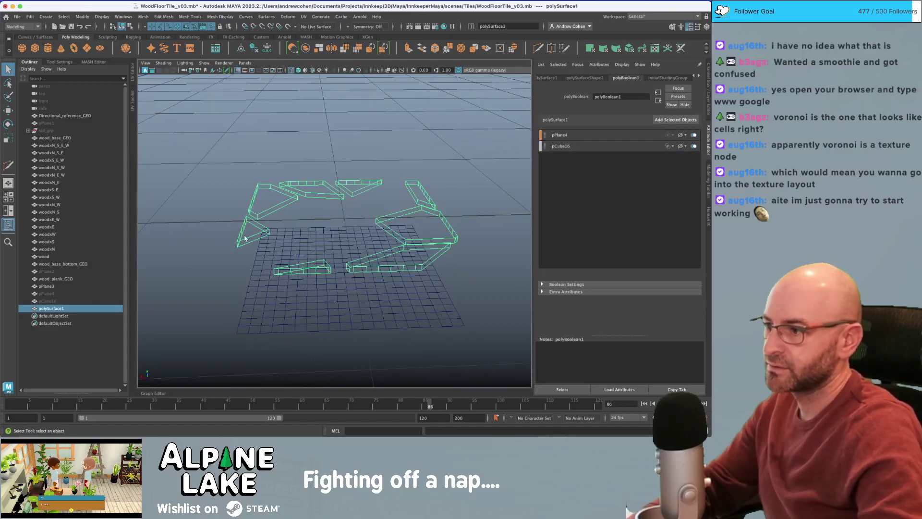
- Duplicate the hidden combined stone mesh pCube16 and unhide the duplicate
click(50, 293)
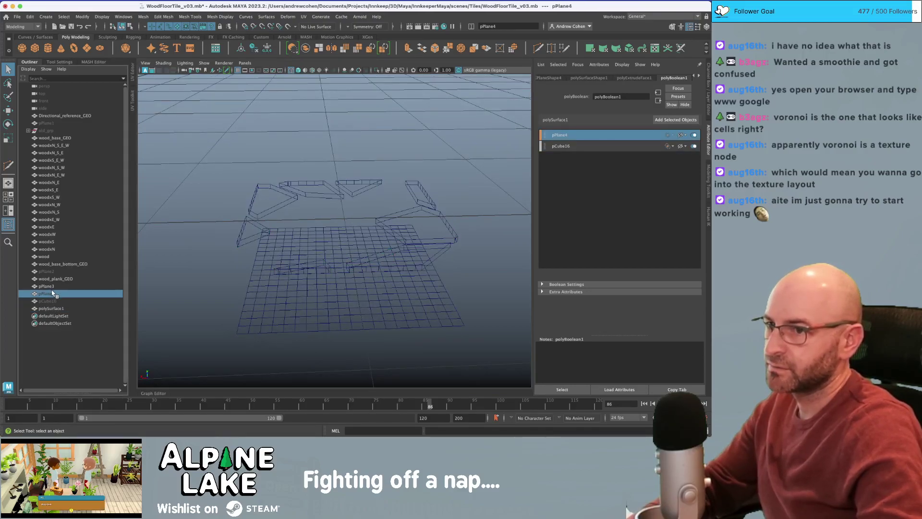
click(54, 301)
key(super+d)
key(shift+p)
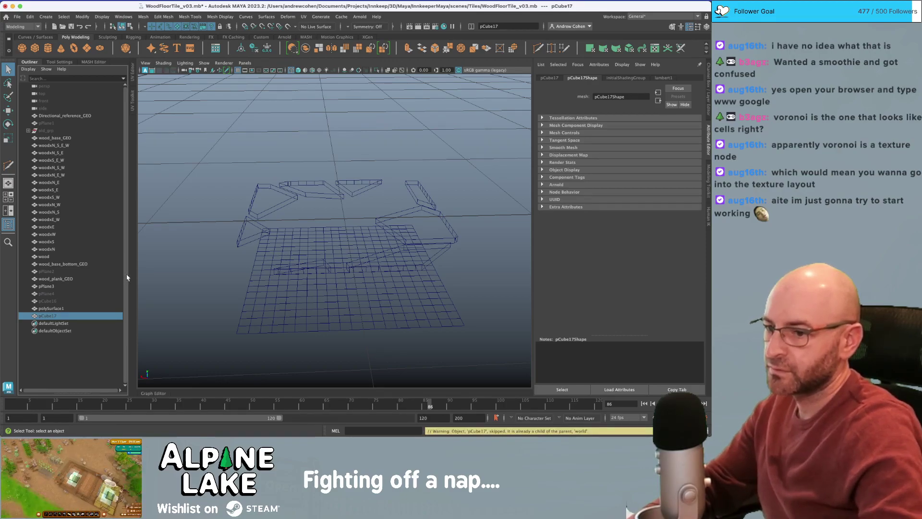
key(shift+h)
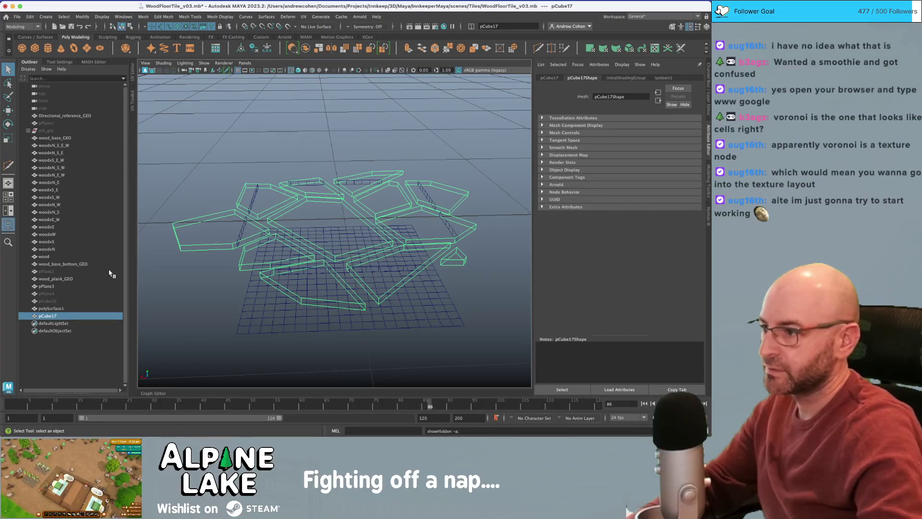
- Select the Boolean result polySurface1 and compare its trimmed stones with the duplicated full stone mesh from above
click(50, 309)
alt+drag(236, 180, 202, 222)
alt+drag(255, 192, 310, 217)
scroll(310, 217, down, 2)
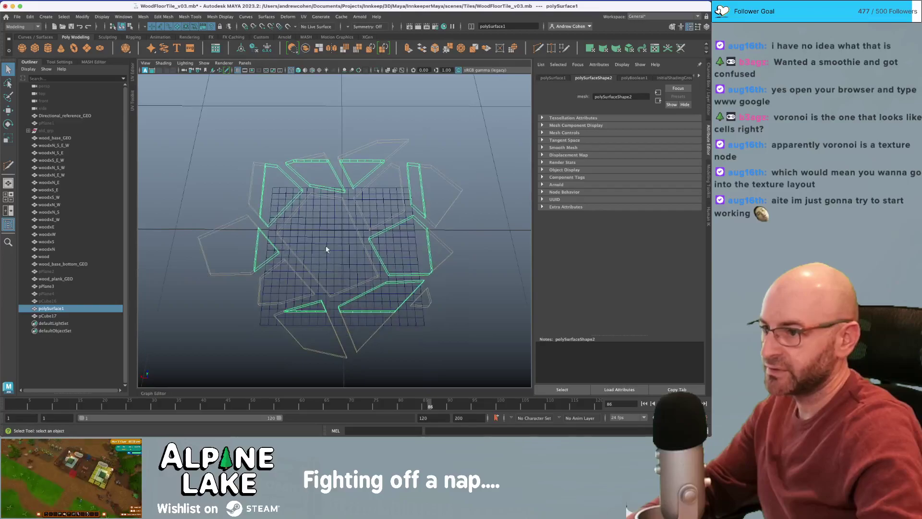
alt+drag(355, 263, 312, 281)
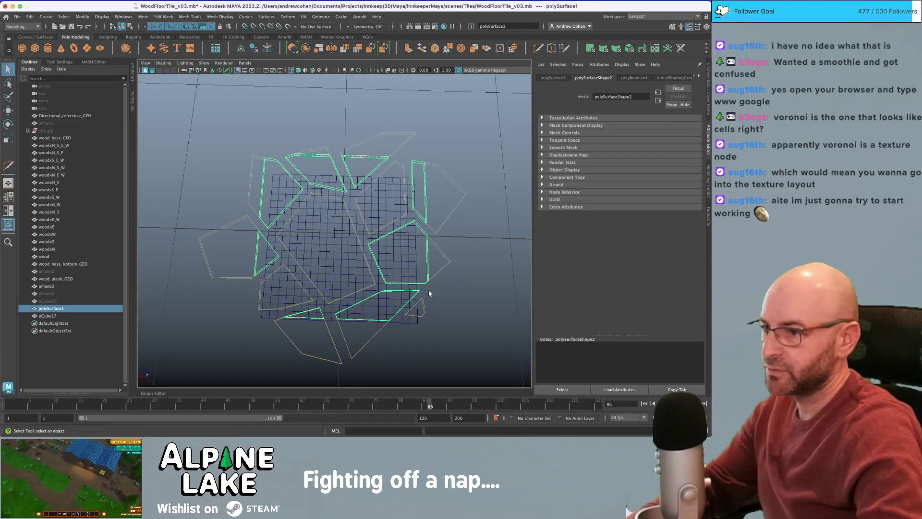
- Delete the border stones from the duplicate mesh pCube17, keeping only the four whole stones inside the tile bounds
click(357, 236)
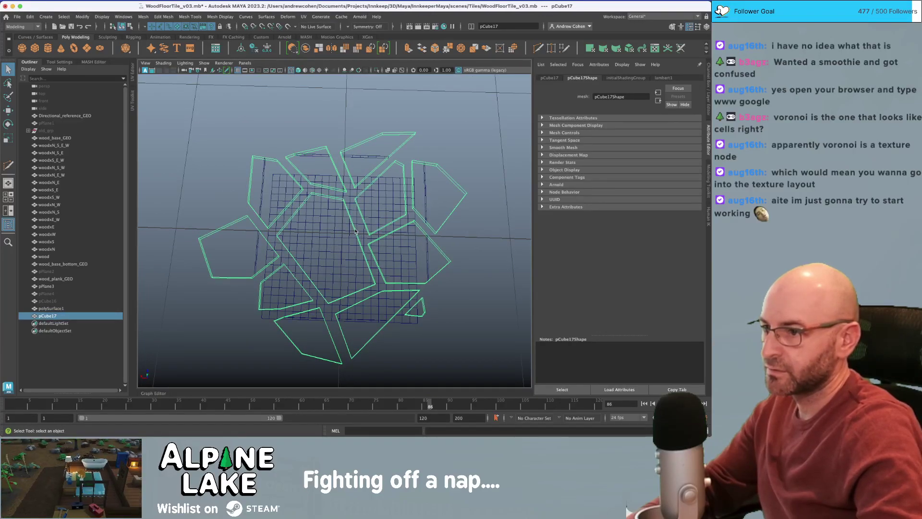
right_click(355, 207)
click(355, 225)
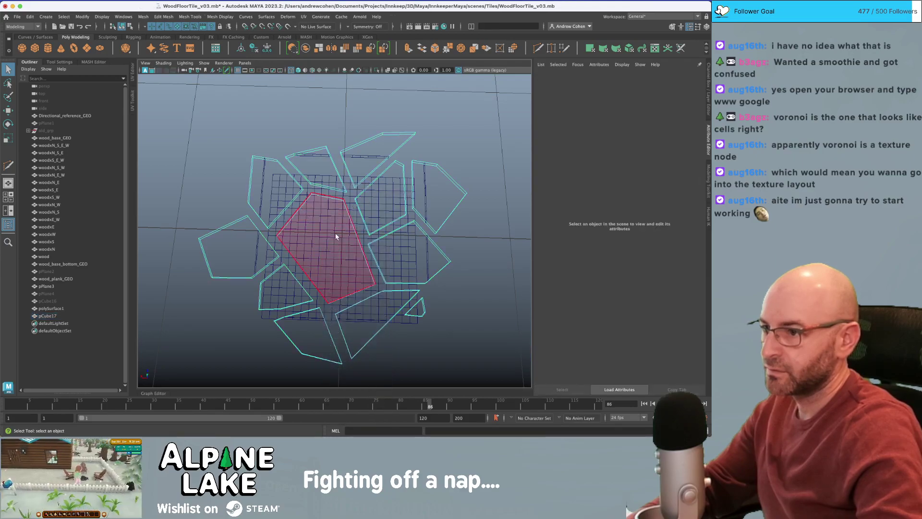
click(332, 234)
shift+click(369, 208)
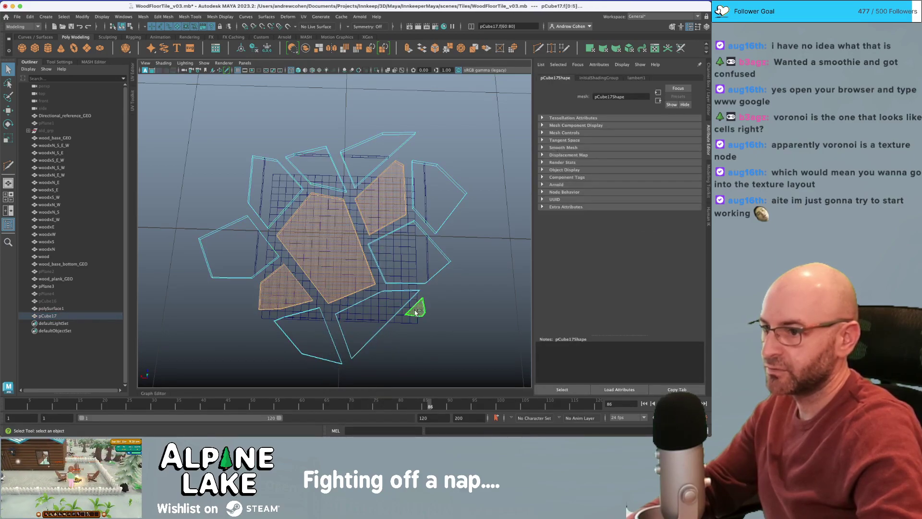
scroll(415, 311, down, 5)
shift+drag(246, 161, 480, 364)
key(Delete)
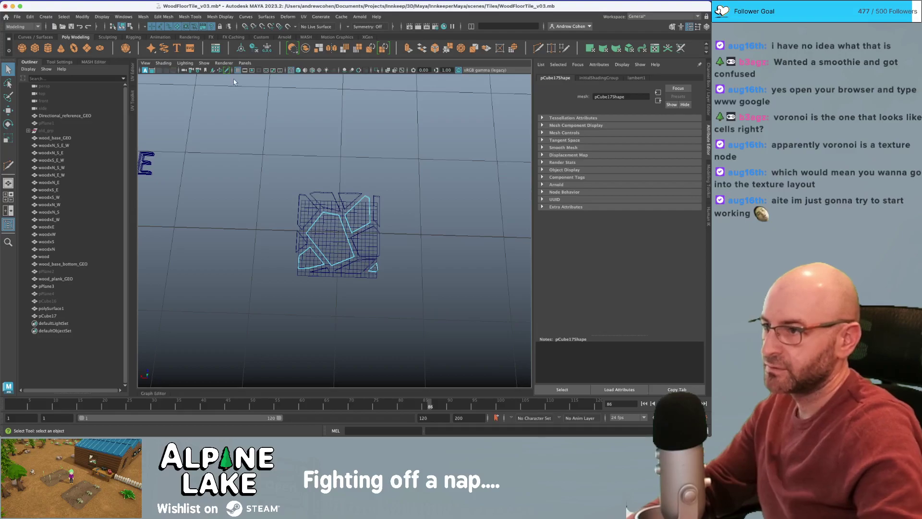
- Duplicate polySurface1 and pCube17 together and combine the duplicates into one tile mesh
click(124, 27)
scroll(331, 230, up, 5)
alt+drag(333, 233, 319, 177)
drag(279, 206, 304, 223)
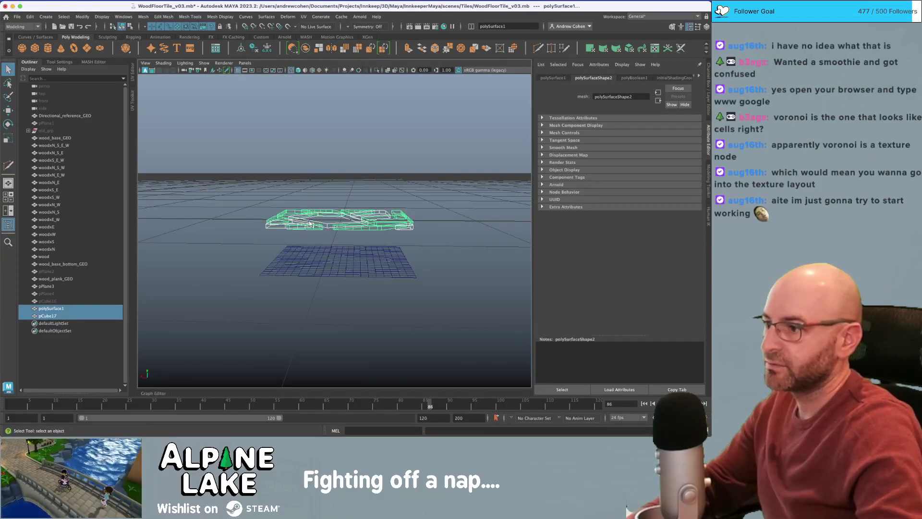
key(ctrl+d)
click(305, 48)
key(w)
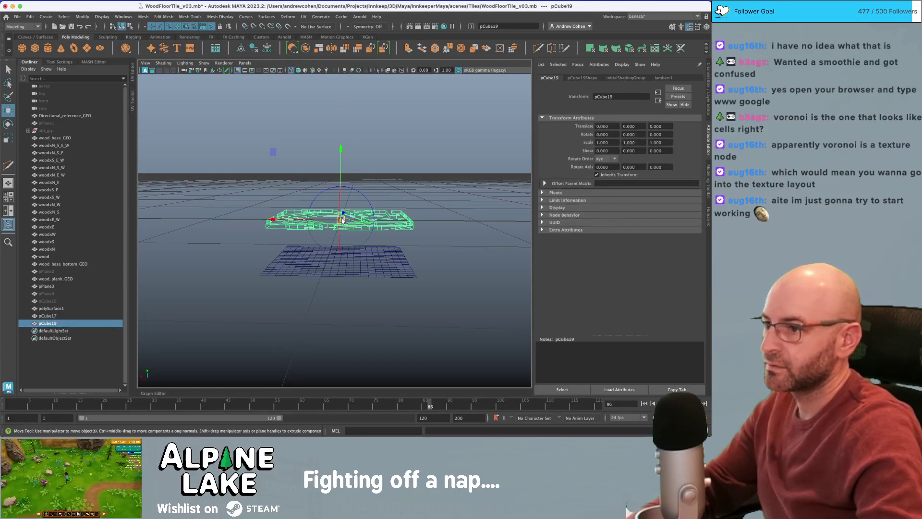
- Duplicate the combined tile and move the copy along the X axis away from the original
alt+drag(343, 219, 319, 203)
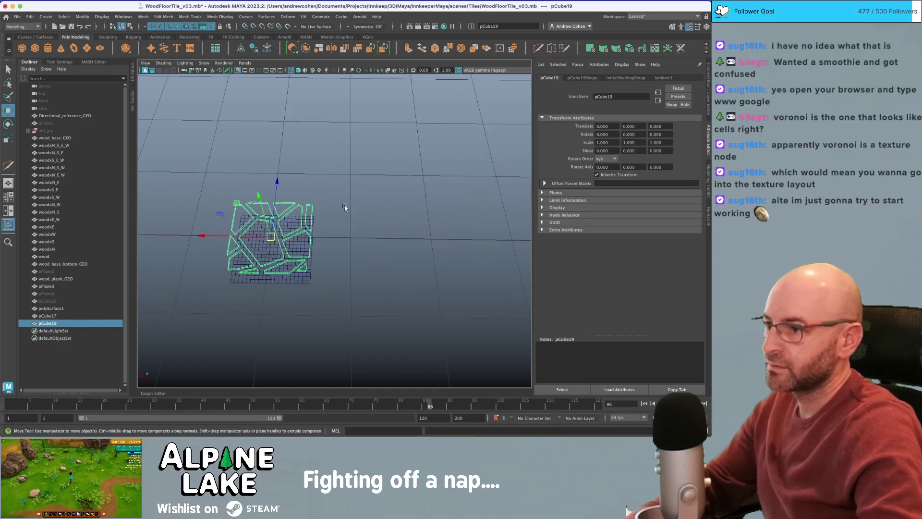
alt+right_drag(346, 207, 320, 198)
alt+middle_drag(320, 198, 286, 198)
key(ctrl+d)
drag(228, 236, 484, 239)
key(ctrl+d)
key(ctrl+d)
key(ctrl+z)
key(ctrl+z)
alt+middle_drag(444, 233, 351, 230)
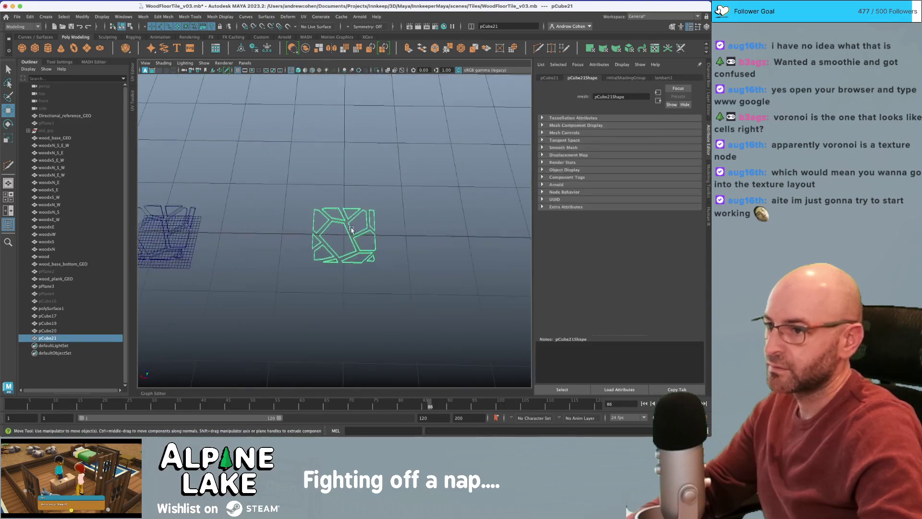
alt+right_drag(400, 229, 357, 226)
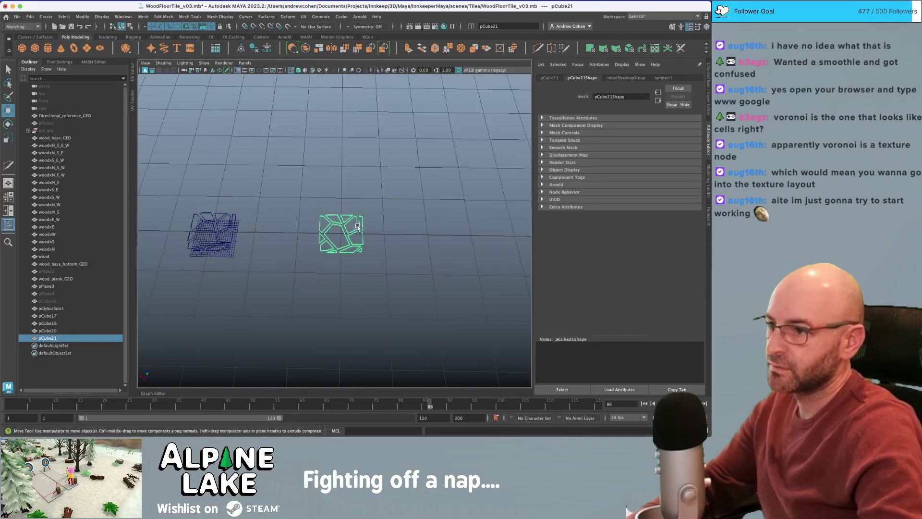
- Repeat the tile copy into a row of four and duplicate the row along Z into a test grid
drag(320, 233, 393, 235)
key(shift+d)
key(shift+d)
key(q)
drag(318, 197, 451, 234)
key(ctrl+d)
drag(381, 206, 381, 166)
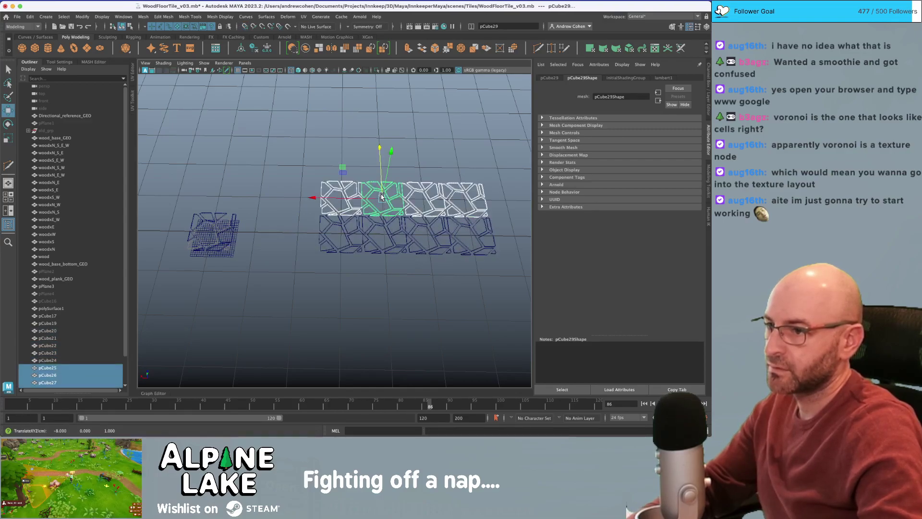
key(shift+d)
key(shift+d)
- Display the scene shaded and examine how the stones line up across the grid of tile copies
key(5)
click(389, 266)
alt+drag(389, 267, 423, 236)
alt+right_drag(423, 236, 326, 243)
alt+drag(326, 242, 409, 229)
alt+right_drag(409, 230, 269, 223)
- Delete the test grid of tile copies
drag(278, 199, 406, 313)
key(Delete)
alt+right_drag(334, 276, 395, 263)
alt+middle_drag(256, 271, 340, 226)
- Select the combined tile pCube19 and move it along the X axis clear of the source meshes
key(q)
click(331, 239)
alt+right_drag(331, 238, 368, 234)
alt+middle_drag(368, 235, 381, 217)
shift+click(317, 217)
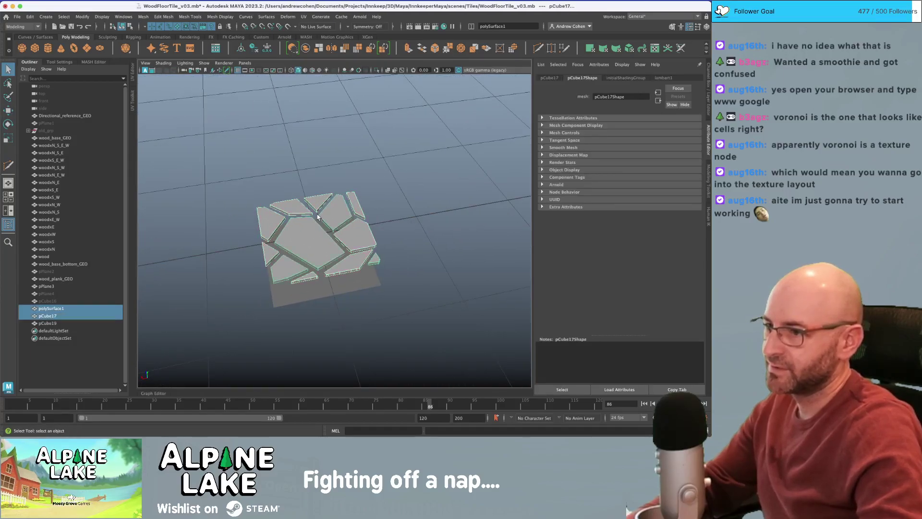
click(331, 216)
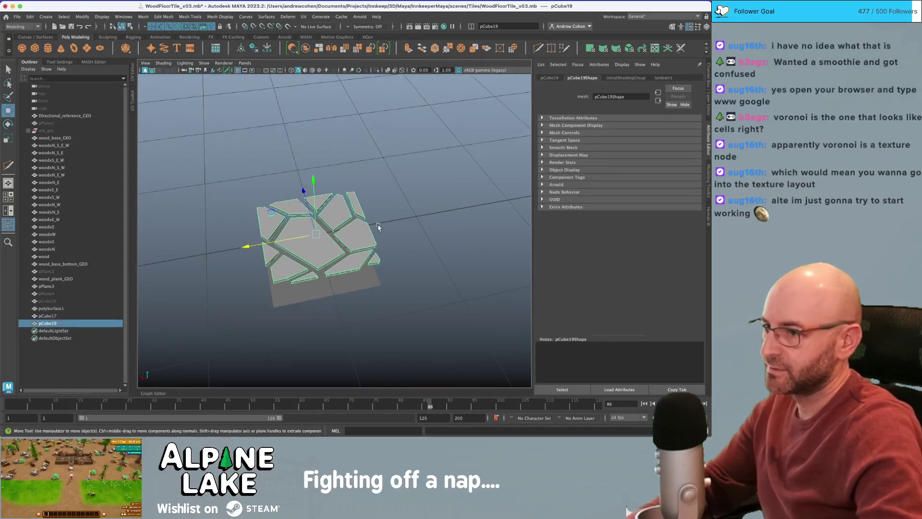
drag(290, 235, 201, 250)
- Examine the separated tile from several angles beside the direction letters
alt+middle_drag(202, 250, 379, 230)
alt+right_drag(379, 230, 341, 234)
alt+drag(341, 233, 299, 239)
key(f)
alt+right_drag(368, 225, 336, 227)
alt+drag(336, 227, 336, 207)
alt+right_drag(335, 206, 357, 215)
alt+drag(356, 215, 336, 225)
alt+right_drag(336, 225, 356, 221)
alt+drag(356, 220, 330, 233)
alt+right_drag(330, 233, 297, 222)
alt+middle_drag(298, 221, 286, 224)
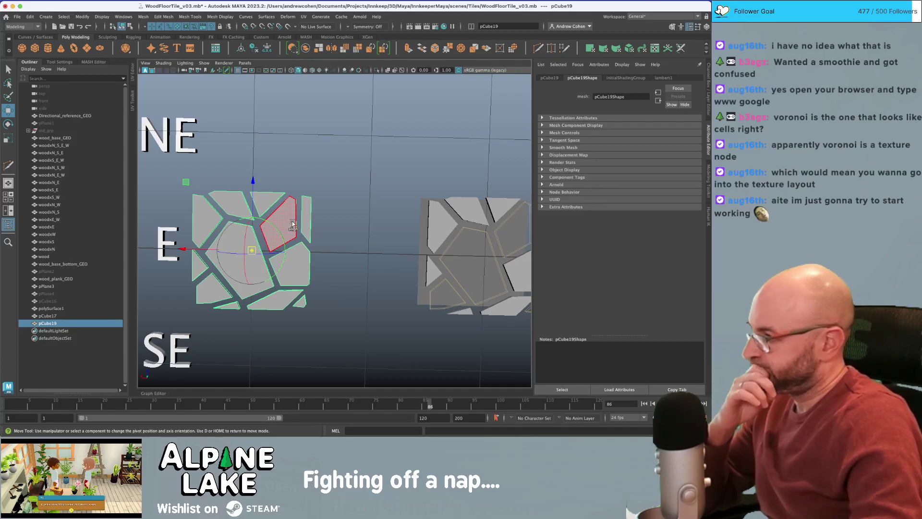
- Select the separated tile pCube19 and switch it to face selection mode
click(302, 162)
click(294, 218)
alt+middle_drag(295, 218, 200, 241)
scroll(339, 216, up, 3)
scroll(308, 233, down, 3)
scroll(288, 228, up, 5)
alt+middle_drag(267, 224, 401, 215)
alt+drag(400, 215, 397, 189)
key(q)
right_drag(351, 199, 350, 182)
right_drag(280, 232, 281, 235)
- Select the faces of the stones across the whole pCube19 tile
double_click(266, 238)
shift+double_click(224, 206)
shift+double_click(316, 186)
shift+double_click(339, 209)
shift+double_click(366, 267)
shift+double_click(233, 327)
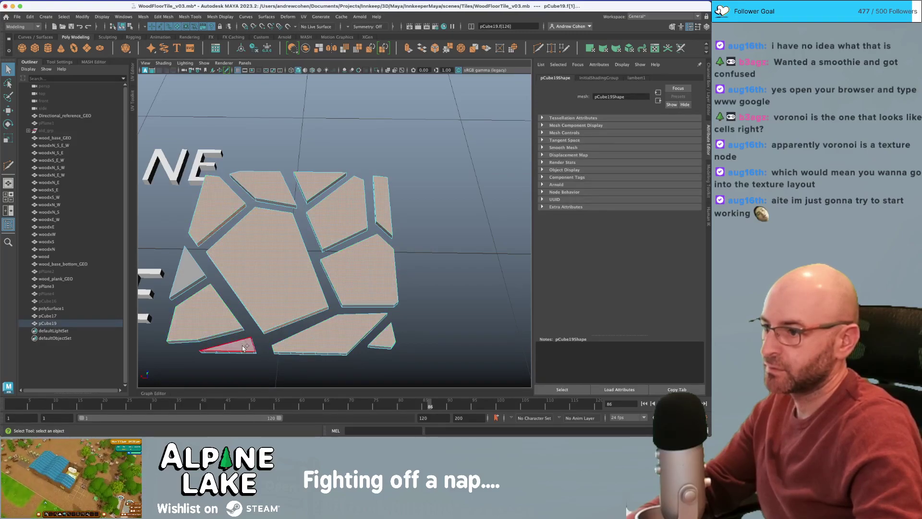
alt+middle_drag(238, 224, 282, 208)
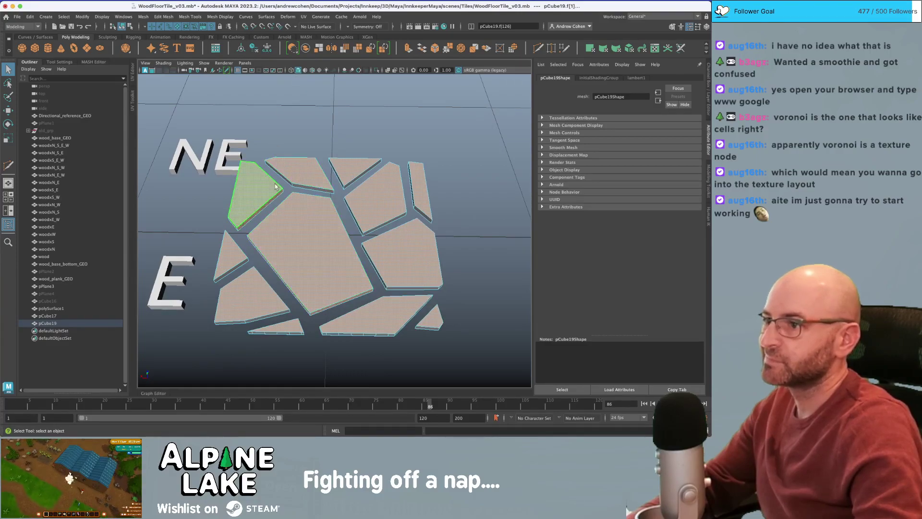
alt+drag(276, 181, 258, 196)
shift+double_click(283, 234)
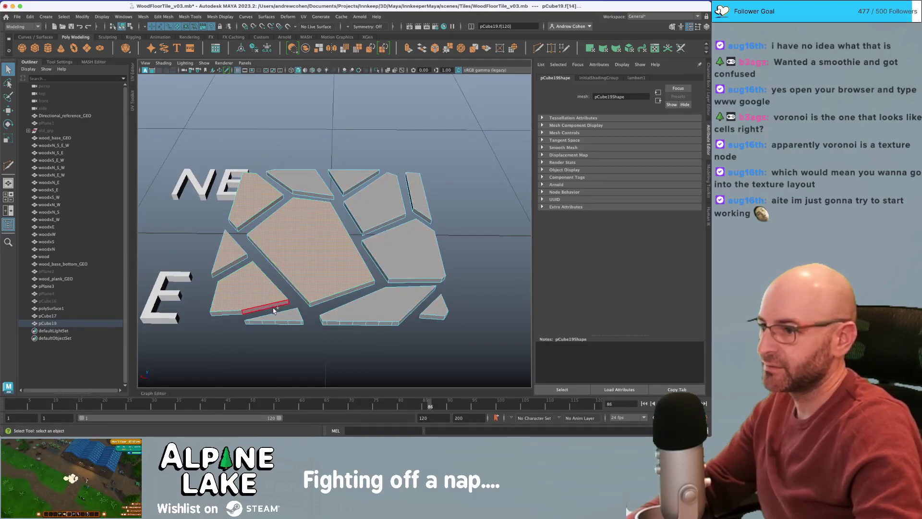
shift+double_click(344, 311)
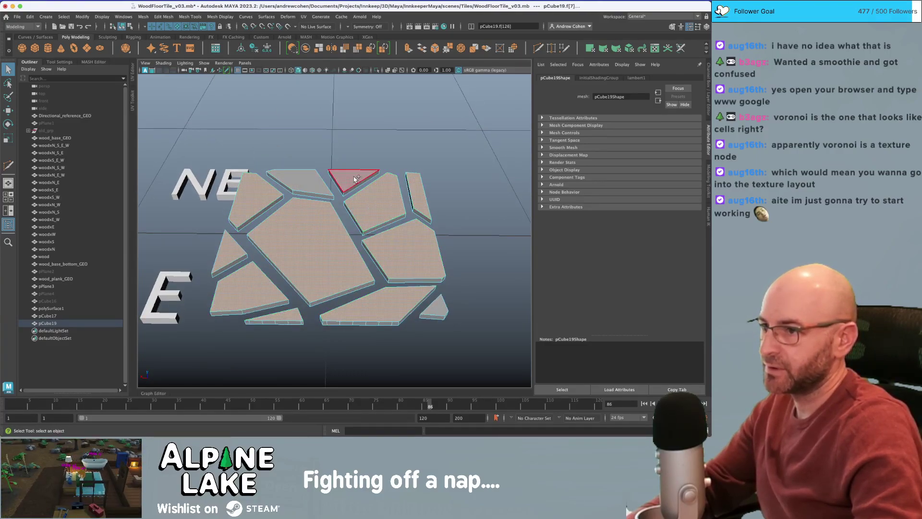
- Soften the edges of the selected stone faces and check the tile's shading in object mode
click(225, 17)
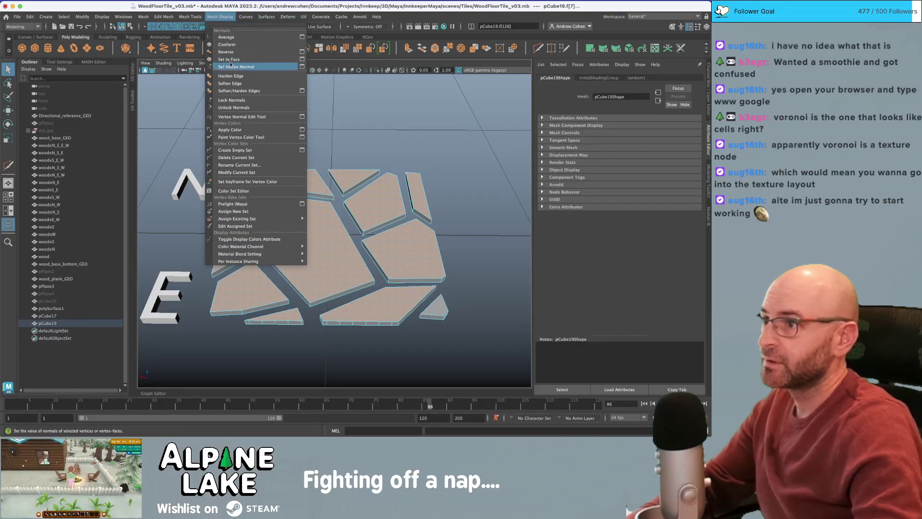
click(235, 83)
click(126, 28)
alt+drag(312, 99, 263, 190)
alt+right_drag(262, 191, 346, 197)
alt+drag(346, 197, 435, 215)
alt+right_drag(434, 214, 408, 226)
click(357, 254)
alt+drag(358, 255, 368, 259)
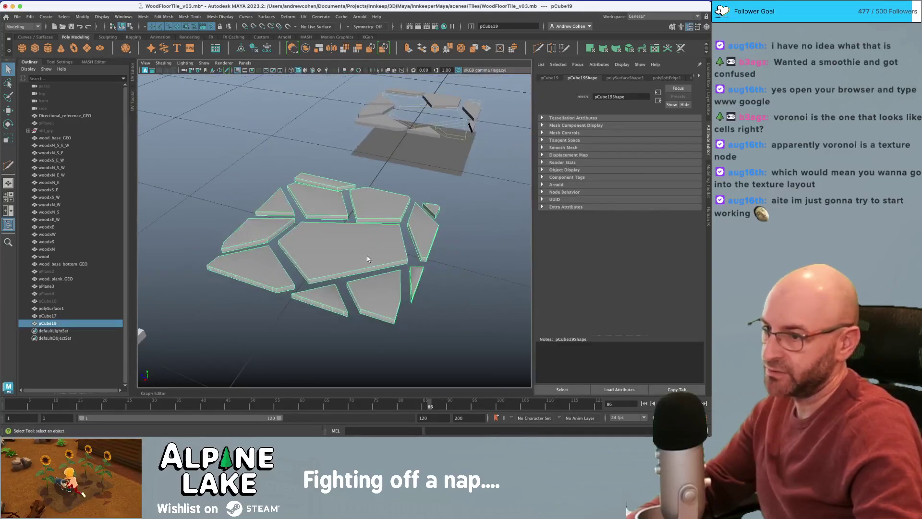
- Place a duplicate of the softened tile against its edge to compare the seam, and delete the duplicate
key(q)
click(301, 154)
alt+drag(301, 154, 276, 207)
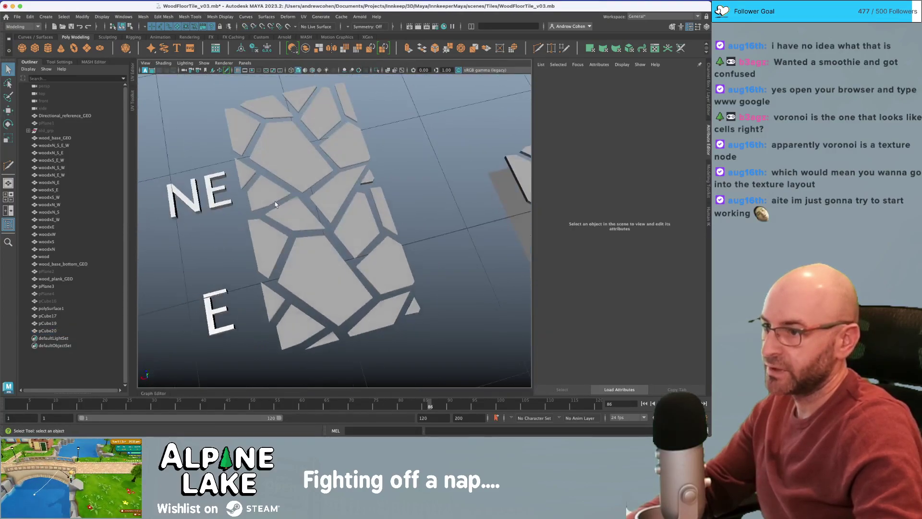
alt+right_drag(276, 206, 342, 175)
click(336, 171)
key(Delete)
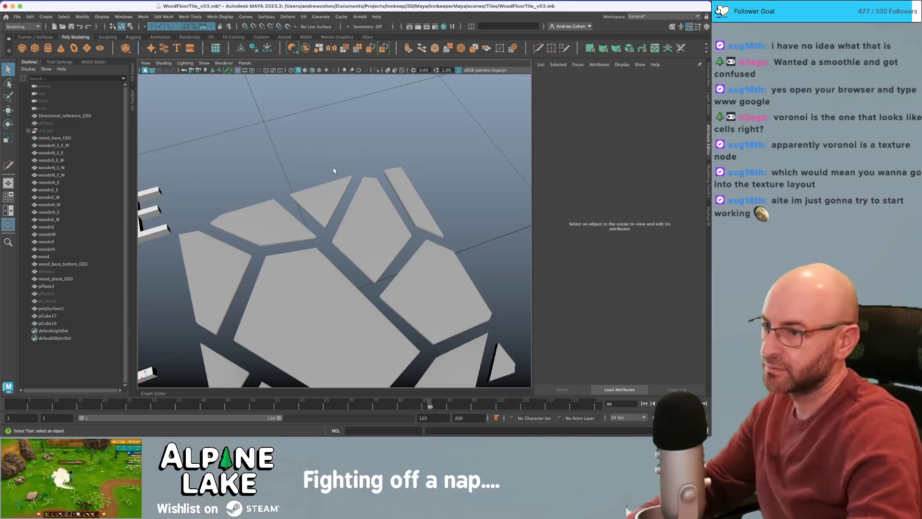
- Delete the redundant vertical edges along the trimmed side of the first border stone in pCube19
click(388, 225)
right_drag(379, 206, 379, 187)
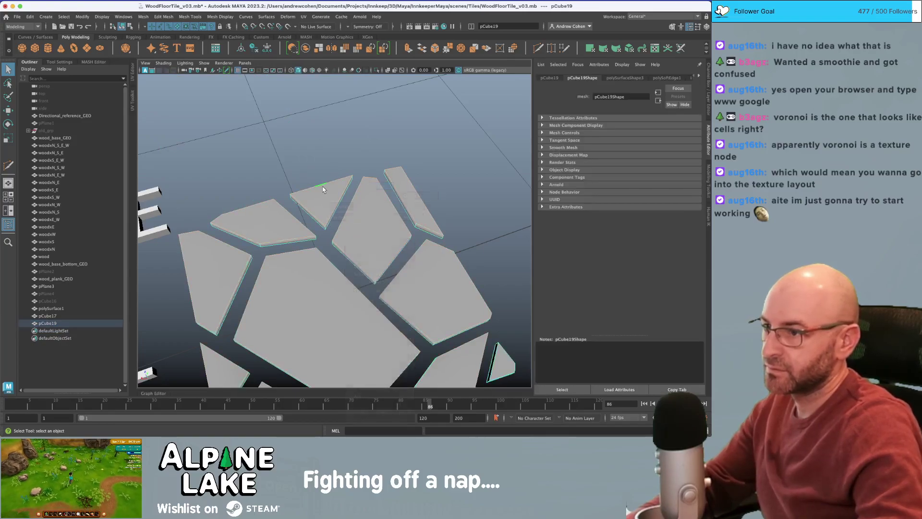
click(253, 202)
alt+drag(253, 202, 392, 161)
alt+middle_drag(385, 264, 361, 224)
alt+right_drag(361, 225, 347, 198)
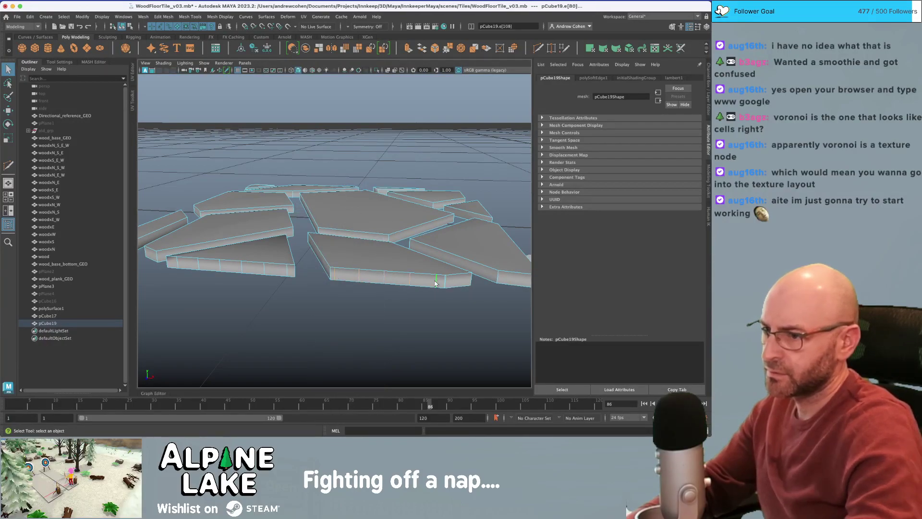
key(ctrl+Delete)
alt+middle_drag(433, 284, 327, 264)
alt+right_drag(327, 264, 296, 307)
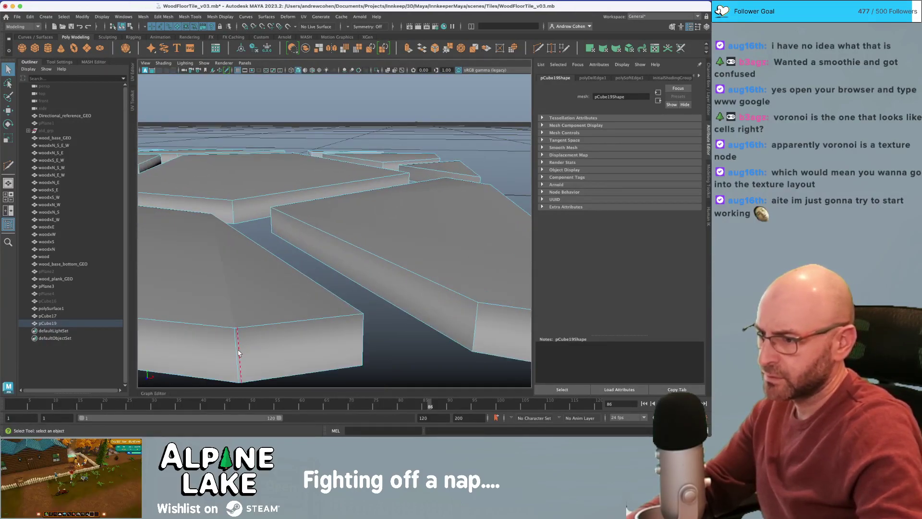
- Delete the leftover vertical edge close to the corner of the same border stone
key(f)
alt+drag(288, 269, 290, 294)
alt+right_drag(291, 294, 326, 282)
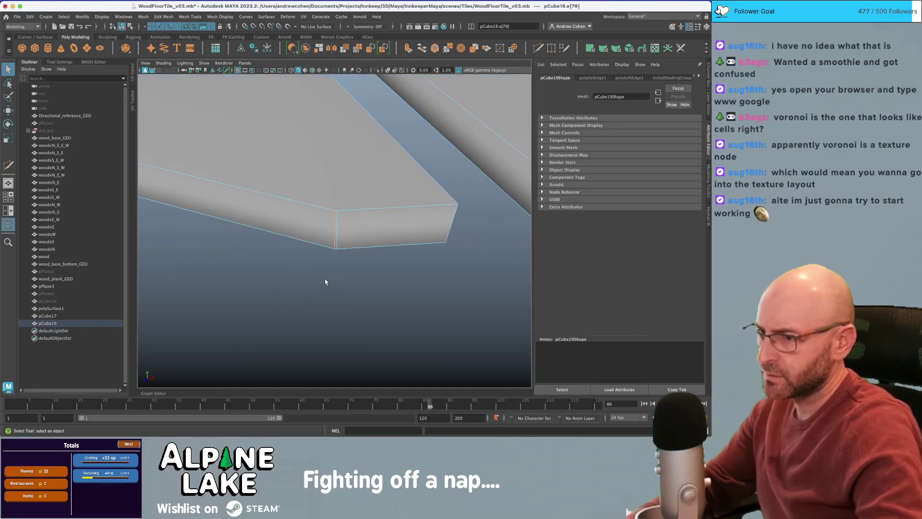
alt+drag(325, 282, 331, 263)
key(ctrl+Delete)
- Delete the redundant vertical edges along the trimmed side of the neighbouring triangular stone
alt+right_drag(344, 232, 268, 225)
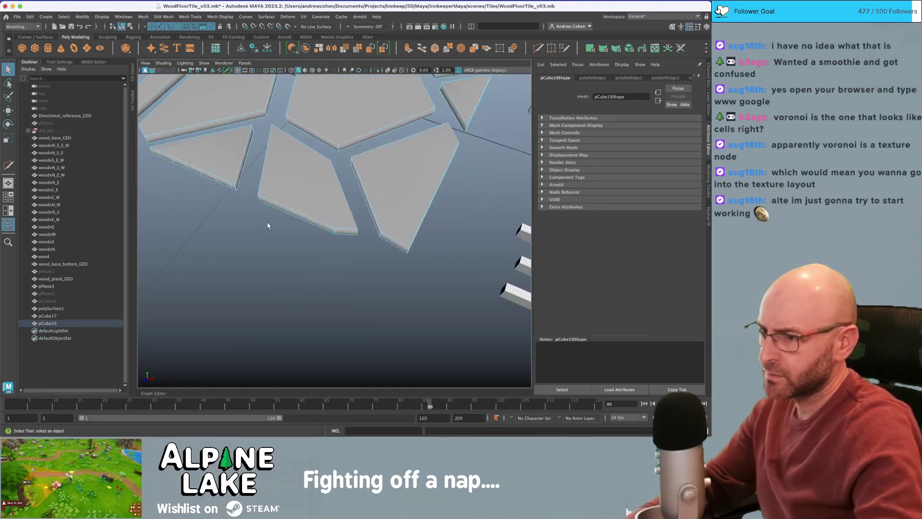
alt+drag(337, 221, 393, 216)
alt+middle_drag(240, 219, 427, 222)
scroll(422, 230, up, 4)
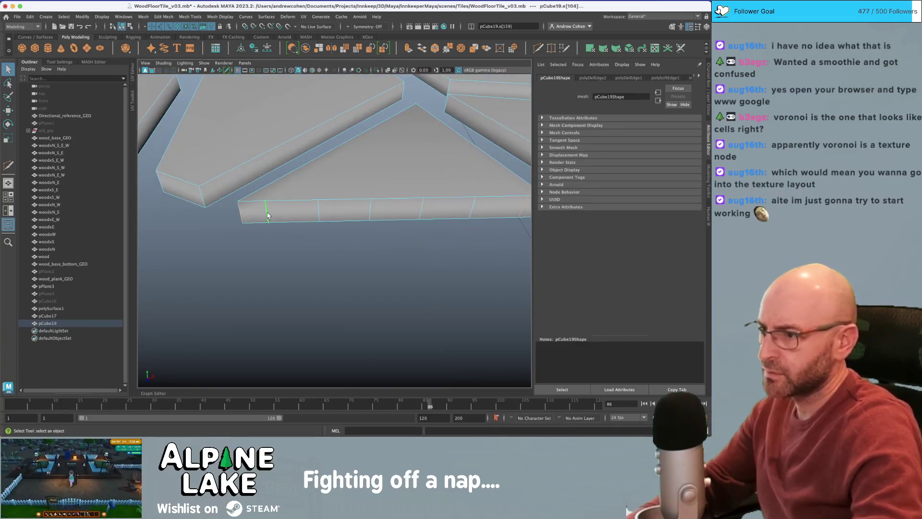
click(338, 220)
alt+middle_drag(339, 221, 241, 220)
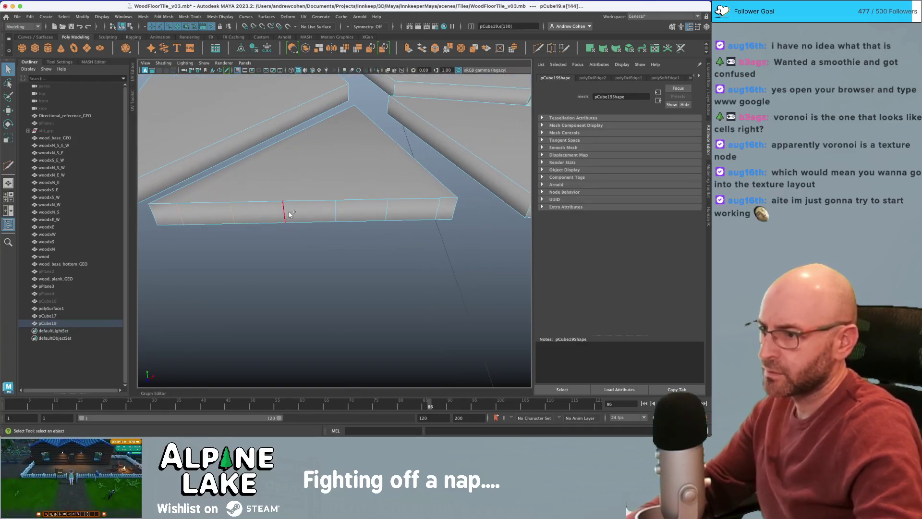
key(ctrl+Delete)
- Delete the redundant vertical edges along the trimmed side of the border stone facing the direction letters
alt+drag(370, 209, 402, 196)
alt+right_drag(402, 196, 370, 210)
alt+drag(457, 201, 487, 206)
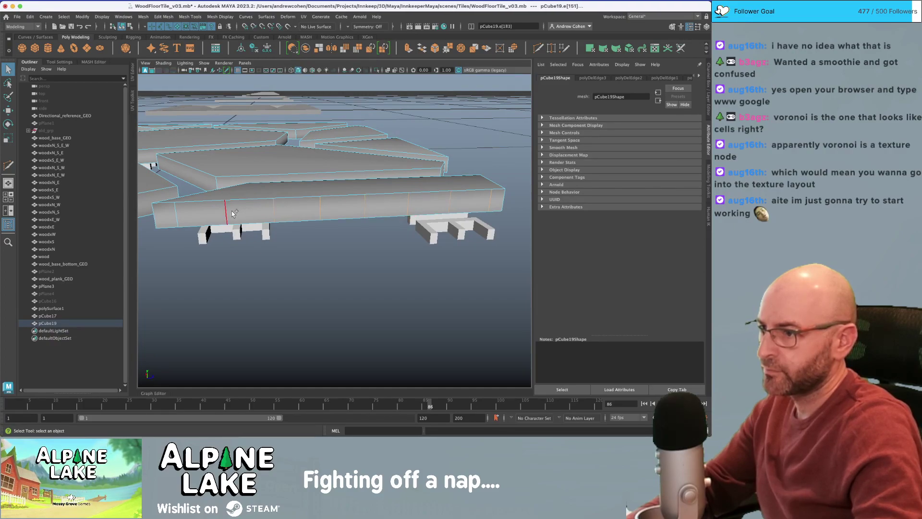
shift+click(180, 215)
key(ctrl+Delete)
- Delete the redundant vertical edges along the outer side of the adjacent wide stone with angled corners
alt+drag(182, 216, 250, 214)
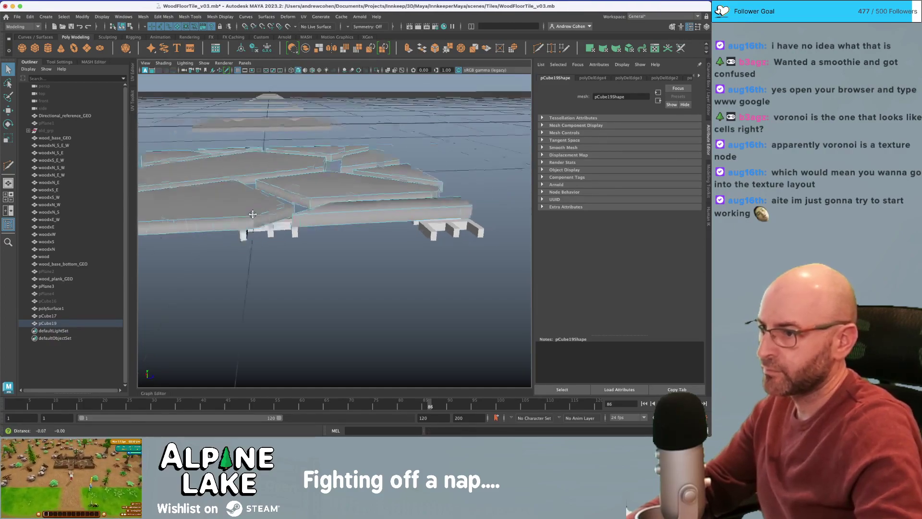
alt+middle_drag(250, 214, 344, 221)
alt+right_drag(343, 221, 352, 224)
alt+drag(315, 214, 283, 222)
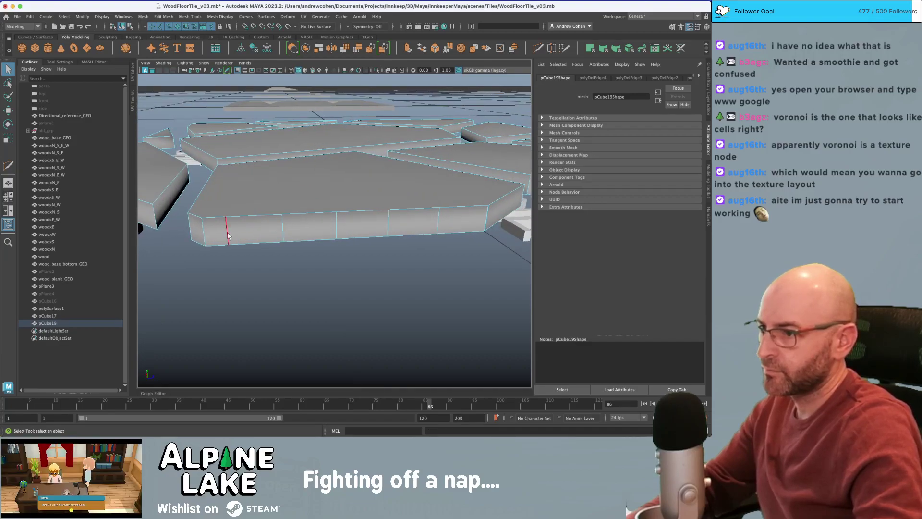
key(ctrl+Delete)
- Delete the extra vertical edge near the corner of the wide stone
alt+drag(437, 220, 405, 222)
alt+right_drag(405, 222, 384, 218)
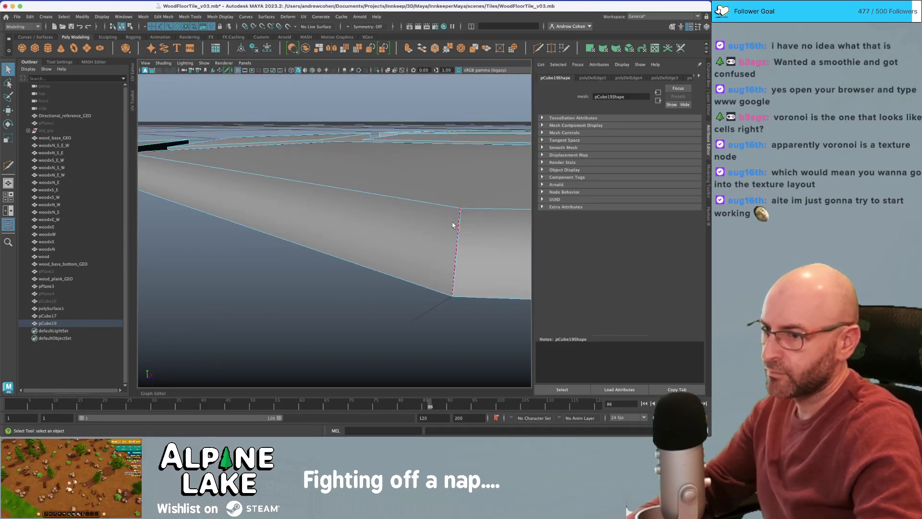
key(ctrl+Delete)
- Delete the redundant vertical edges along the trimmed outer side of the long border stone with an angled end
alt+right_drag(459, 225, 403, 243)
alt+drag(402, 242, 355, 226)
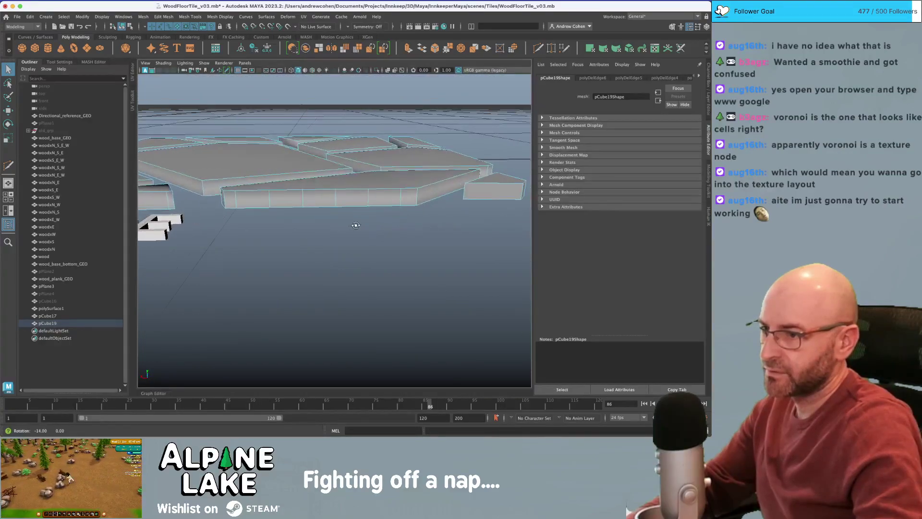
alt+middle_drag(358, 226, 368, 227)
alt+right_drag(369, 227, 360, 218)
alt+middle_drag(361, 219, 332, 226)
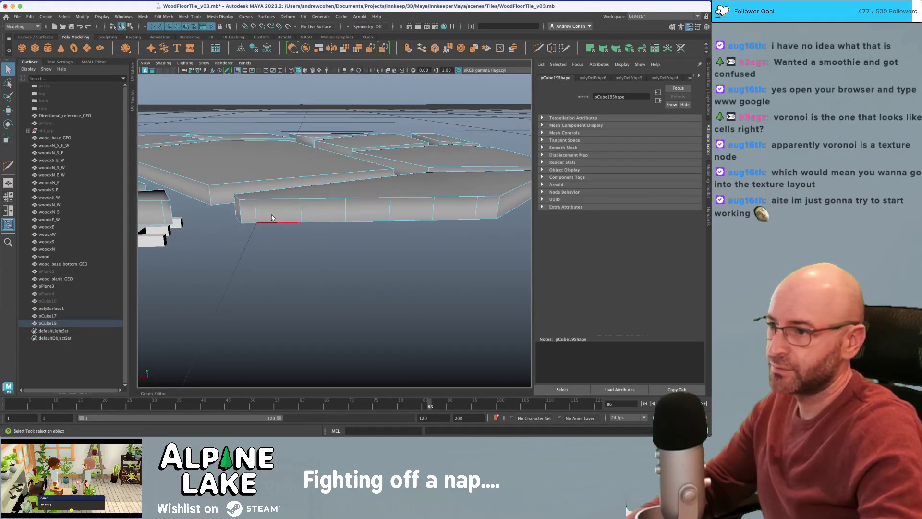
click(337, 212)
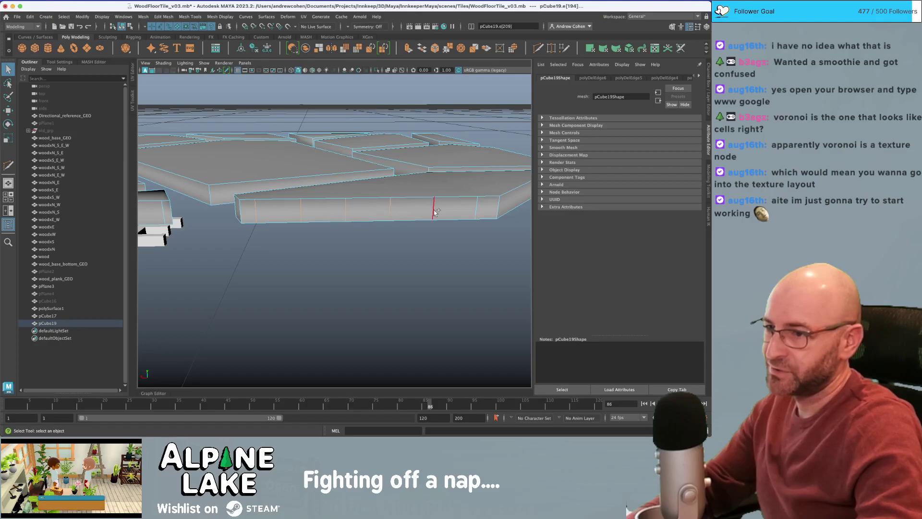
key(ctrl+Delete)
- Delete the redundant vertical edges along the outer side of the narrow border stone near the direction letters
alt+right_drag(474, 212, 408, 212)
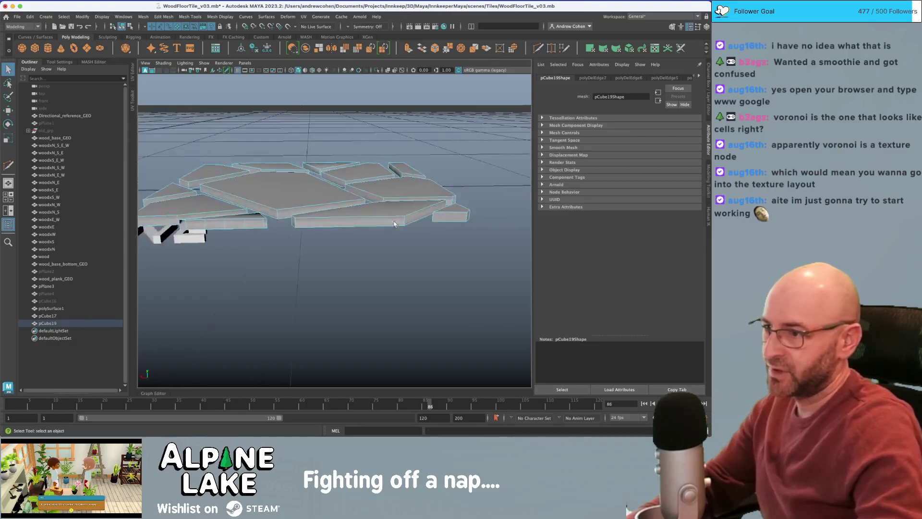
alt+drag(408, 212, 332, 226)
alt+right_drag(332, 225, 354, 229)
alt+middle_drag(355, 229, 370, 230)
alt+right_drag(369, 230, 419, 235)
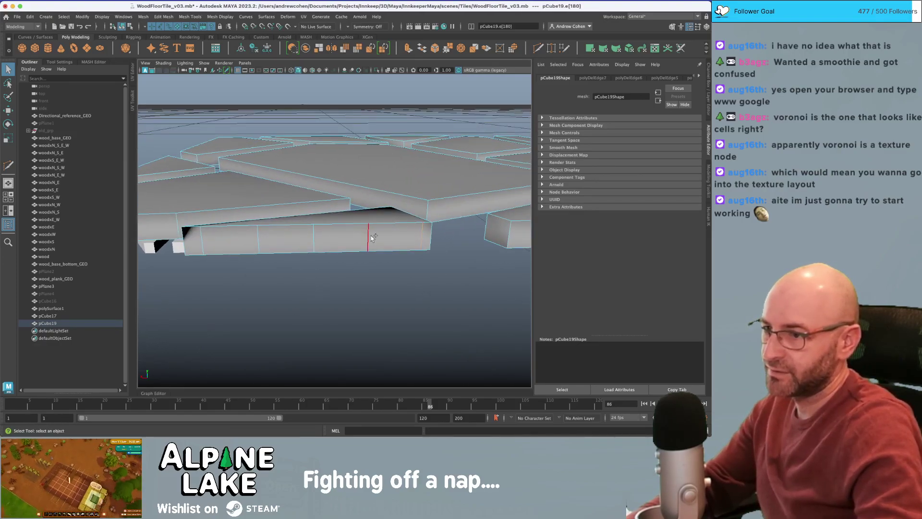
key(ctrl+Delete)
- Delete the redundant vertical edges along the trimmed side of the low triangular border stone
alt+right_drag(317, 230, 257, 224)
alt+drag(257, 224, 345, 230)
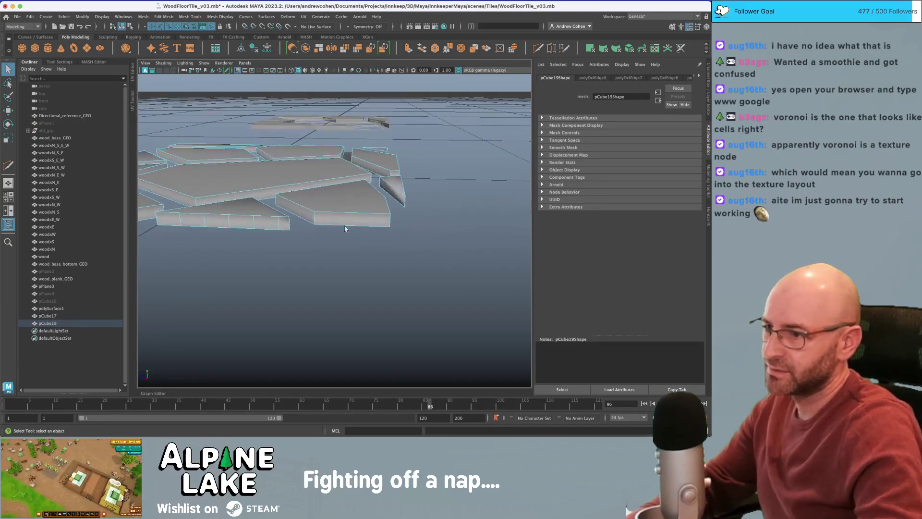
alt+right_drag(345, 229, 423, 238)
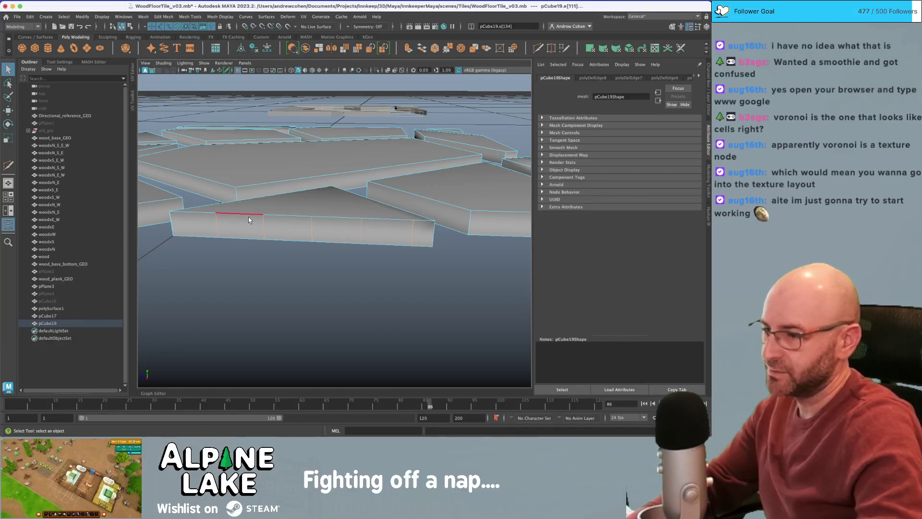
key(ctrl+Delete)
- Delete the redundant vertical edges along the full outer side of the wide border stone, including those near its corners
alt+drag(249, 220, 367, 233)
alt+right_drag(367, 233, 430, 242)
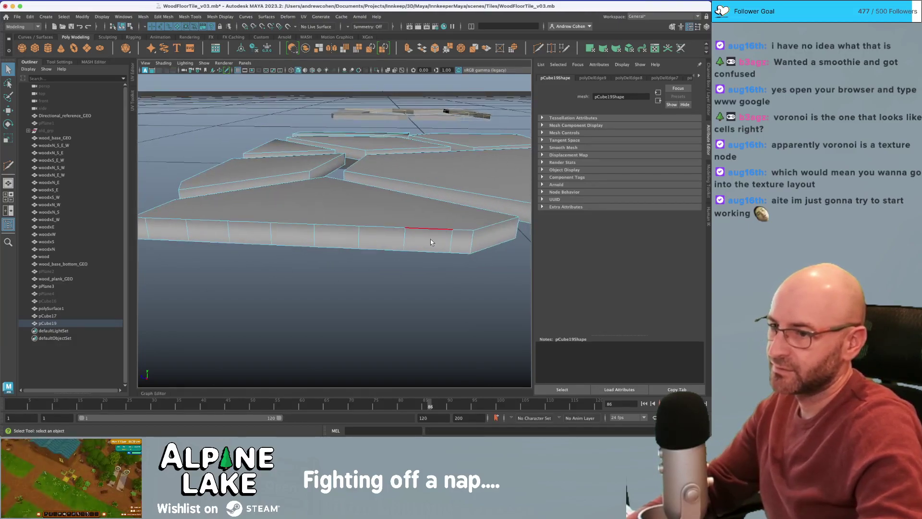
click(450, 239)
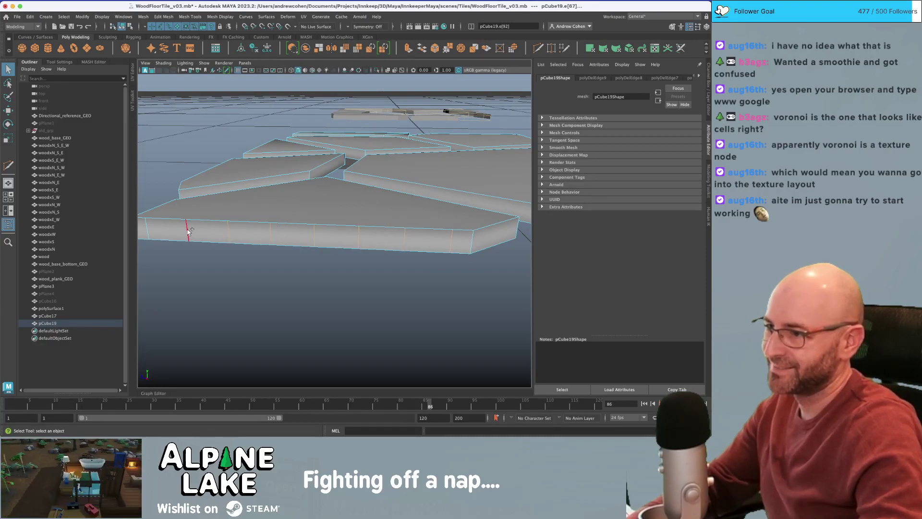
alt+middle_drag(188, 230, 285, 229)
shift+click(282, 229)
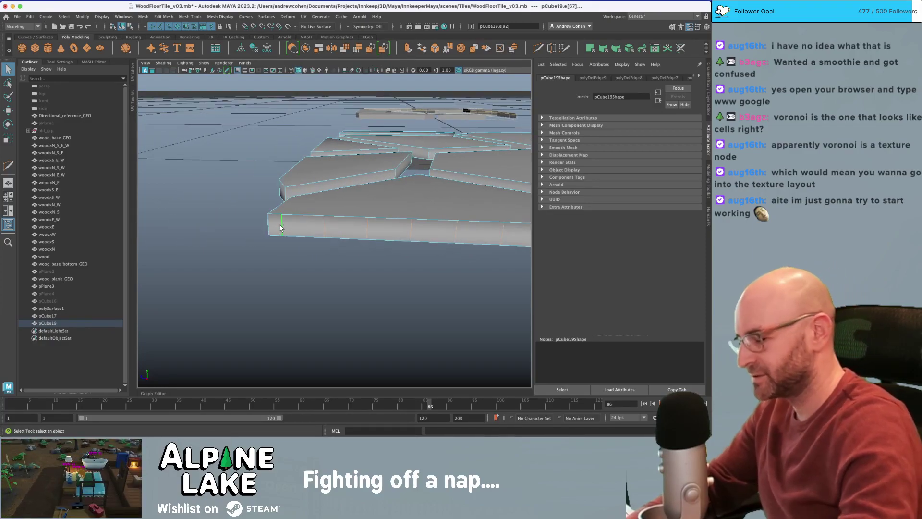
key(ctrl+Delete)
- Examine the remaining outer sides and the whole flagstone tile for leftover redundant edges
alt+drag(283, 221, 348, 230)
alt+middle_drag(349, 230, 321, 226)
alt+drag(322, 226, 373, 235)
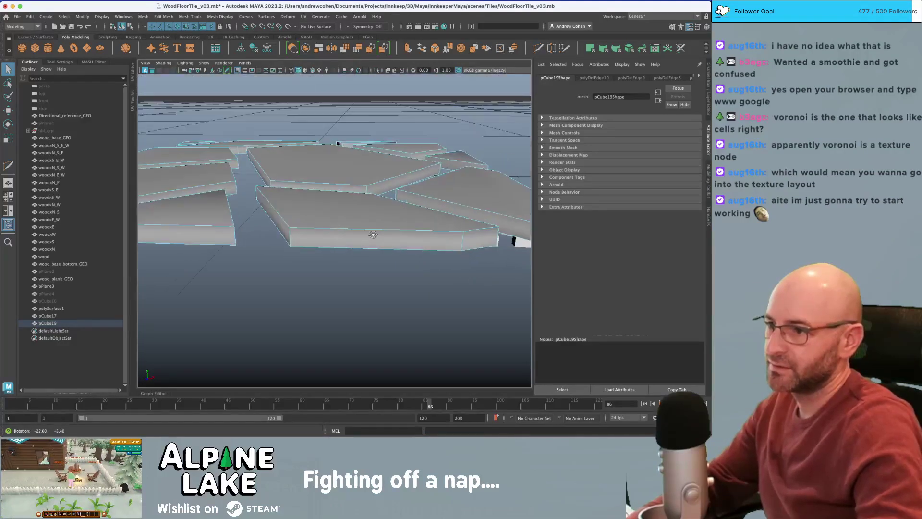
alt+right_drag(373, 235, 237, 181)
alt+drag(237, 181, 307, 237)
alt+middle_drag(307, 237, 315, 252)
alt+drag(315, 252, 282, 247)
alt+right_drag(282, 247, 446, 259)
alt+drag(446, 258, 387, 229)
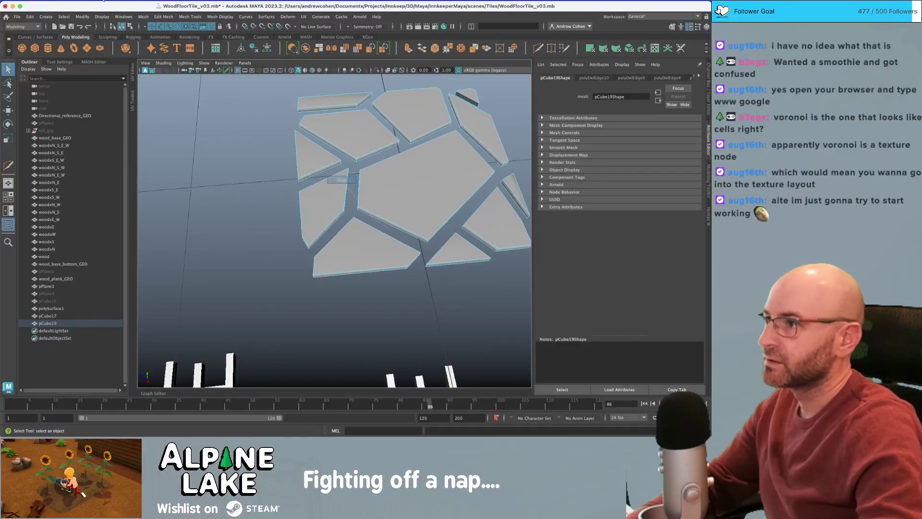
- Return to selecting the whole flagstone tile and delete its construction history
click(129, 27)
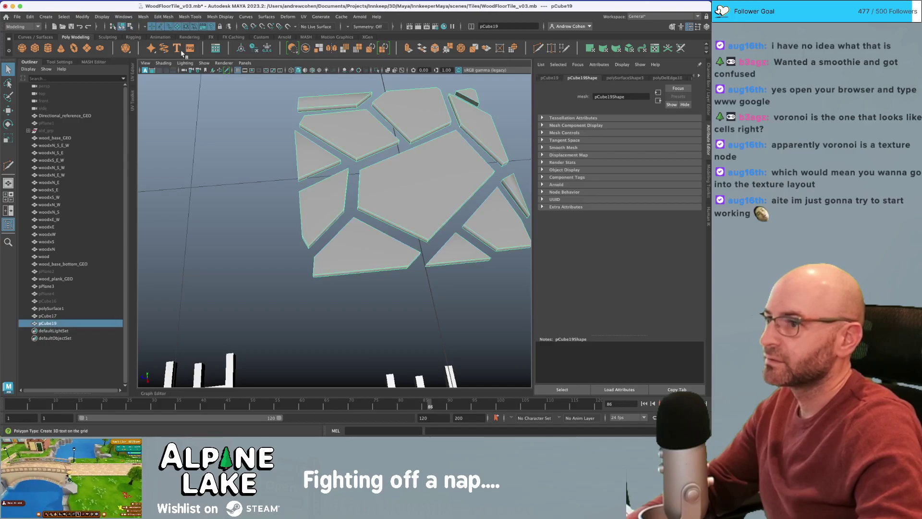
click(123, 26)
click(441, 177)
alt+drag(441, 178, 288, 204)
click(365, 211)
- Move the flagstone tile along X by 1 unit so that it adjoins the wooden tile
scroll(408, 214, down, 10)
alt+right_drag(288, 203, 422, 214)
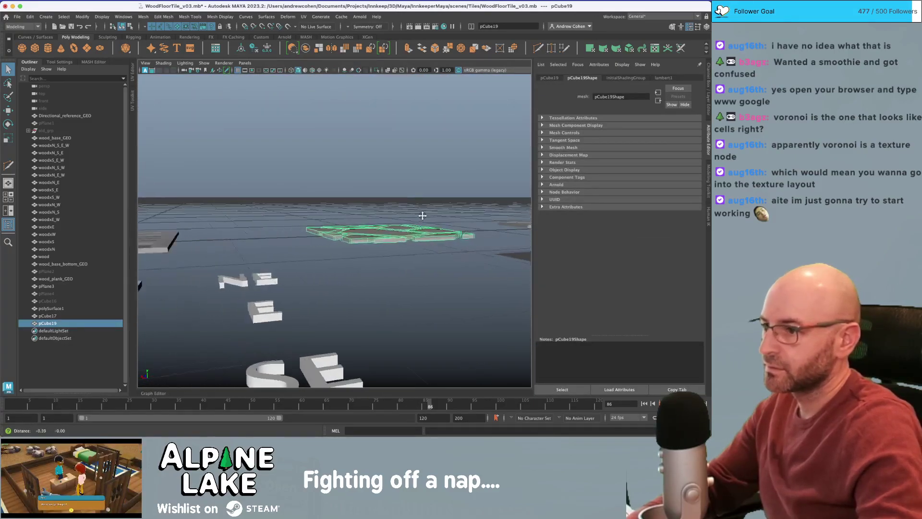
alt+drag(423, 214, 367, 255)
alt+middle_drag(362, 250, 433, 249)
mouse_move(433, 249)
alt+right_down()
mouse_move(394, 249)
mouse_move(432, 246)
alt+right_up()
key(w)
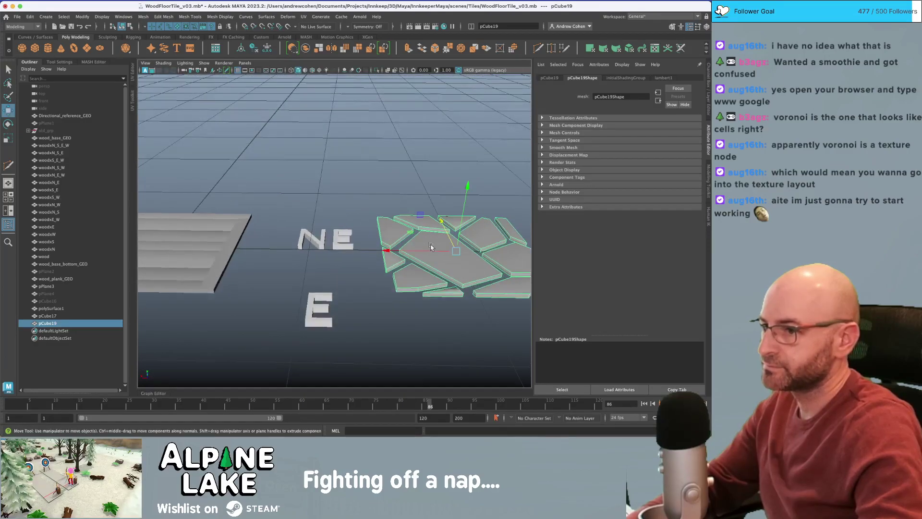
alt+drag(416, 251, 405, 219)
mouse_move(390, 221)
alt+mouse_down()
mouse_move(407, 215)
mouse_move(417, 235)
mouse_move(407, 226)
alt+mouse_up()
key(q)
key(w)
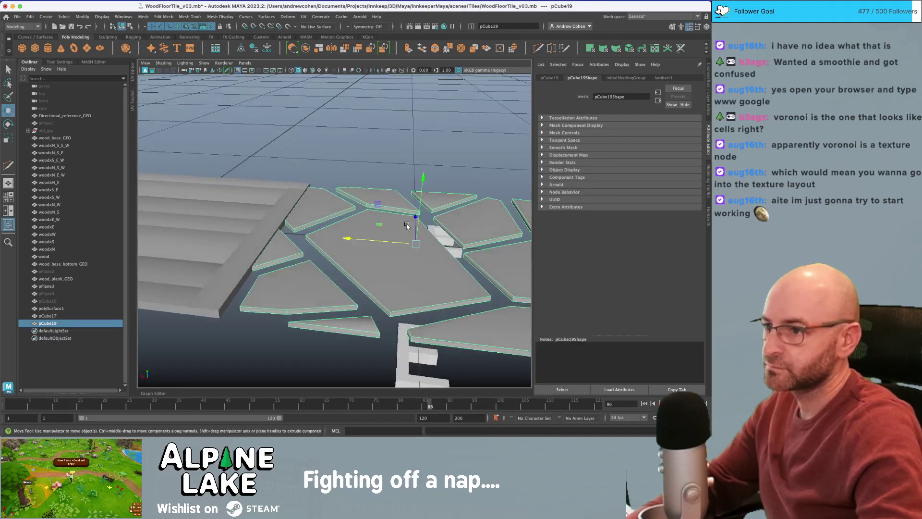
- Display the tile's transform values, move it onto the wooden tile at the origin and freeze its transformations
click(708, 95)
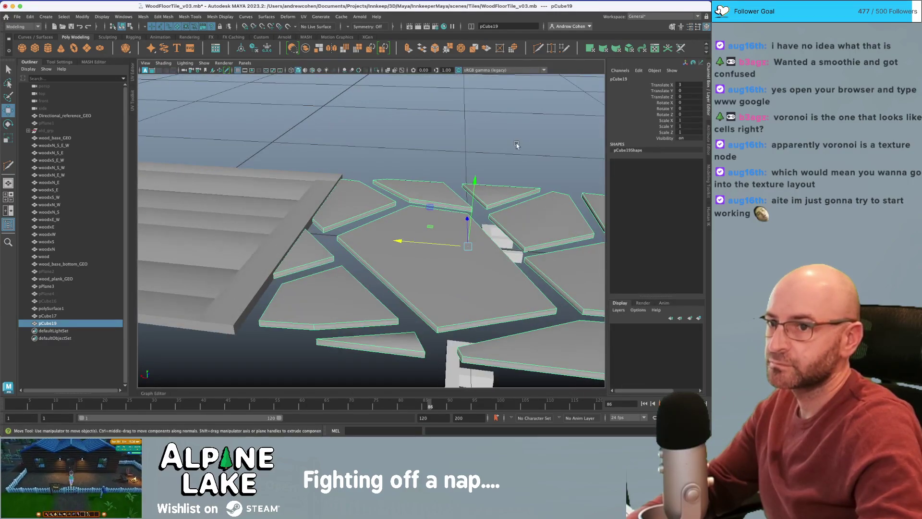
scroll(516, 145, down, 10)
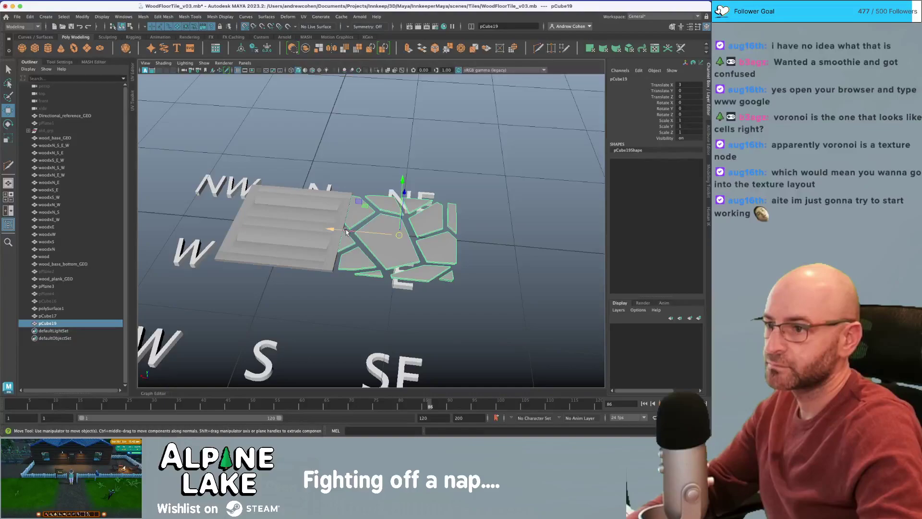
drag(346, 231, 309, 229)
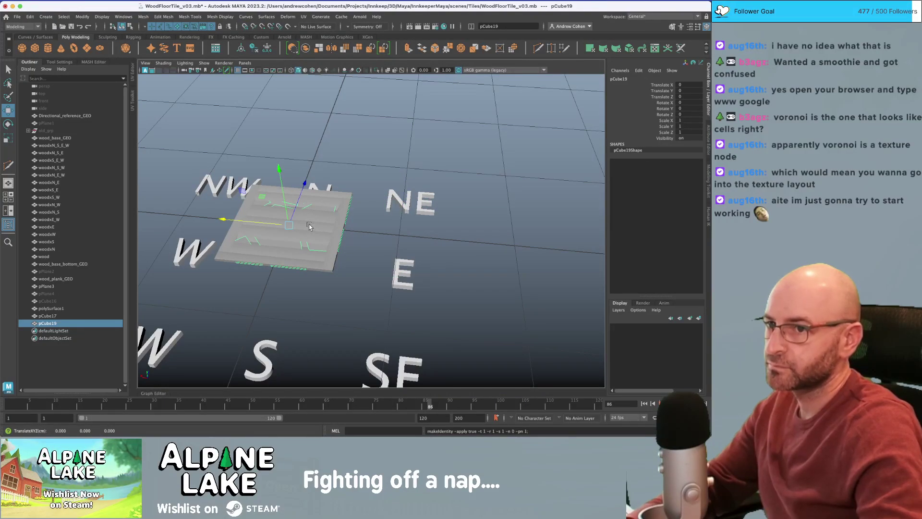
- Move the flagstone tile to Translate X -2, away from the wooden tile, and deselect it
drag(347, 228, 481, 237)
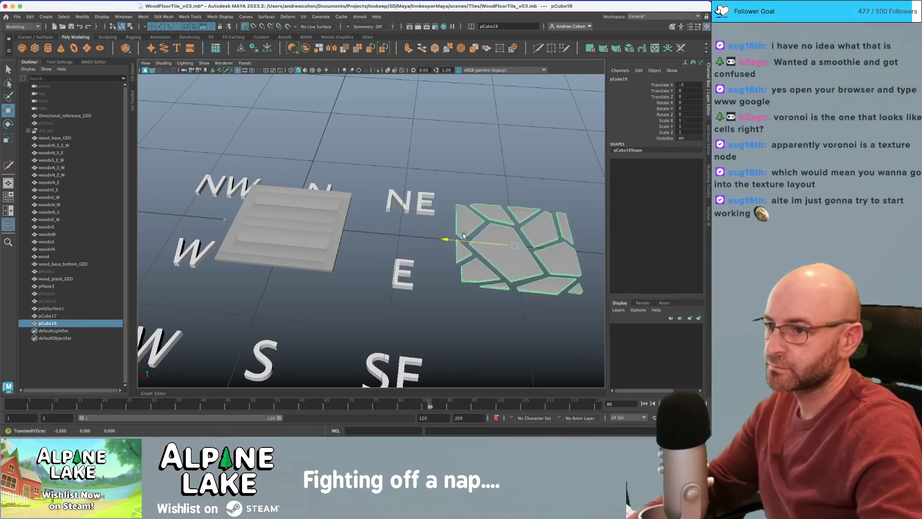
key(f)
key(q)
click(413, 158)
scroll(413, 158, down, 2)
alt+drag(413, 158, 402, 313)
scroll(402, 312, up, 3)
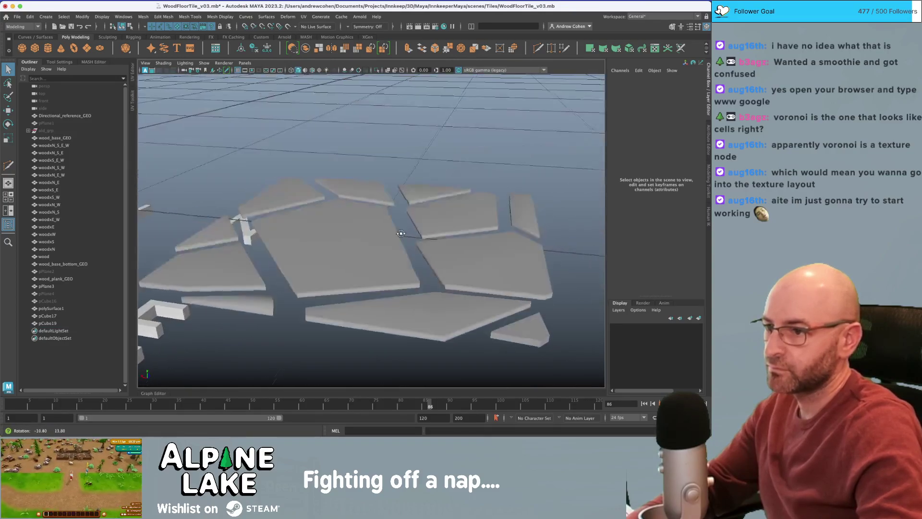
- Harden the top edges of the border stones along the outer perimeter of the flagstone tile, and return to object selection
click(366, 248)
right_drag(366, 246, 369, 179)
alt+drag(394, 185, 361, 226)
scroll(365, 226, up, 4)
alt+middle_drag(369, 226, 373, 209)
alt+drag(373, 210, 392, 212)
click(377, 319)
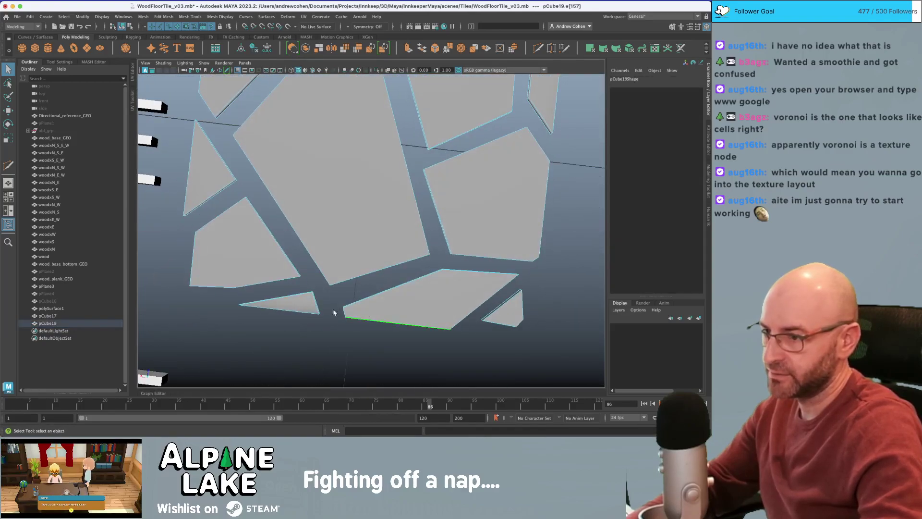
scroll(288, 154, down, 3)
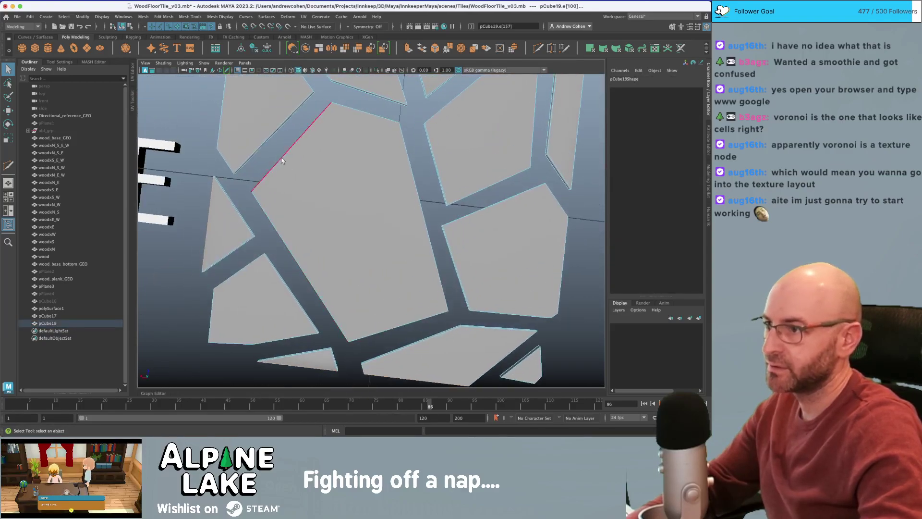
scroll(283, 156, down, 5)
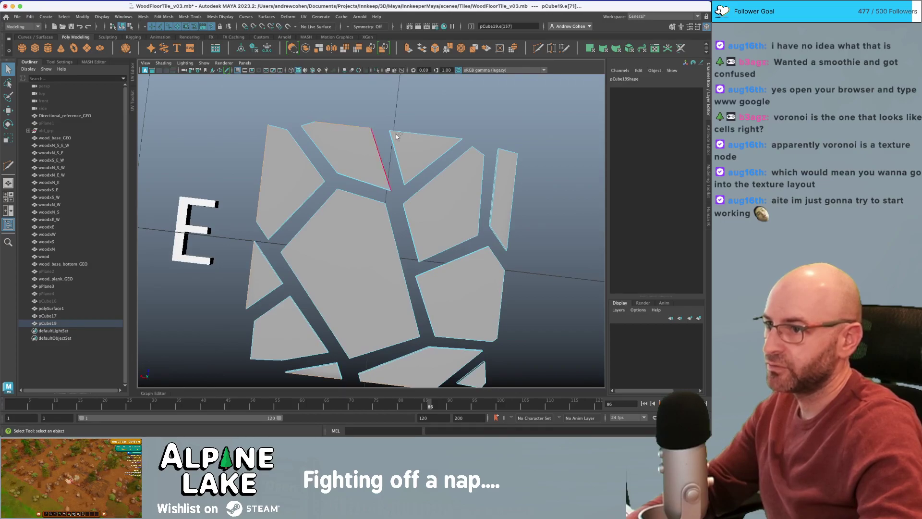
shift+click(495, 291)
alt+middle_drag(495, 292, 460, 192)
scroll(434, 264, up, 3)
scroll(387, 175, down, 3)
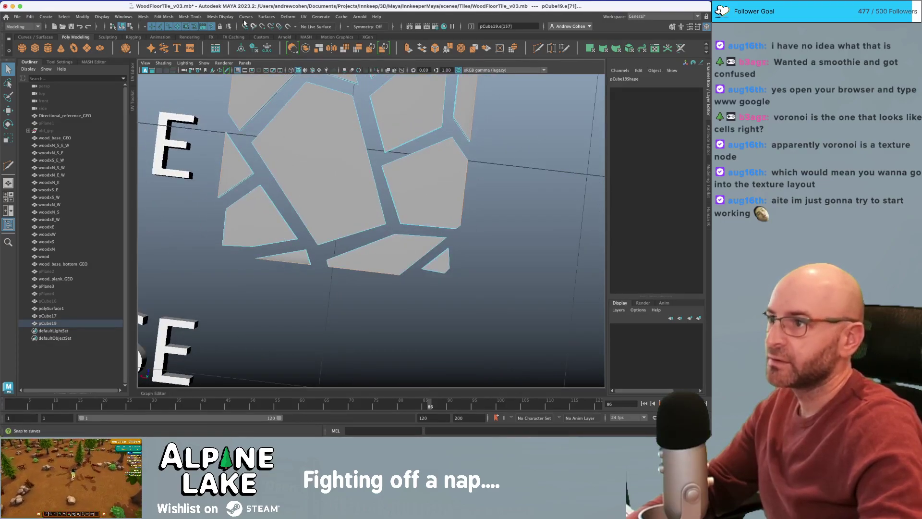
click(220, 16)
mouse_move(190, 17)
mouse_move(229, 18)
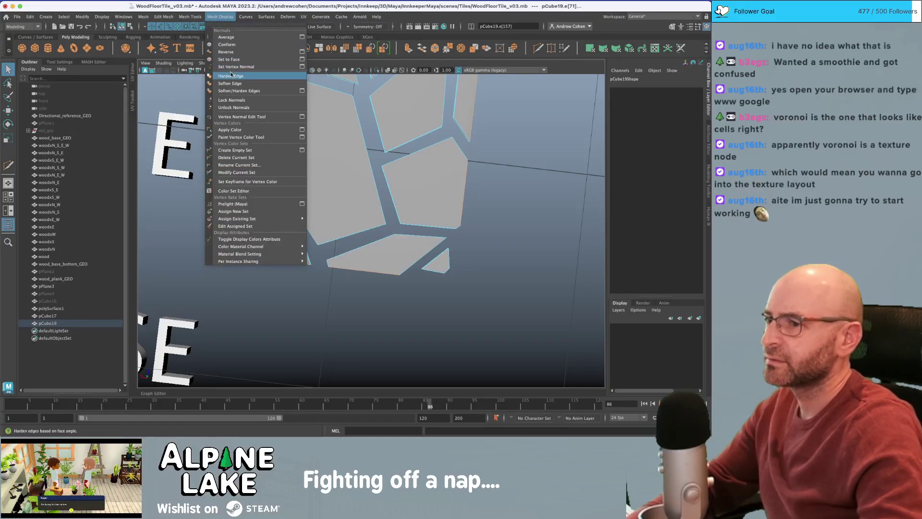
click(231, 76)
click(121, 26)
- Duplicate the flagstone tile and move the copy to Translate Z 1, against the original
alt+drag(321, 170, 360, 220)
alt+right_drag(360, 220, 483, 256)
key(ctrl+d)
key(w)
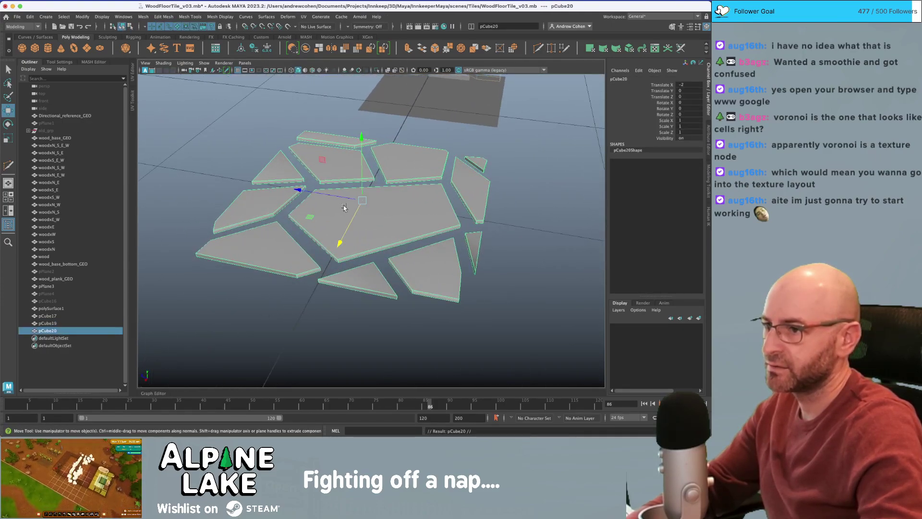
drag(328, 197, 207, 172)
- Examine the shading along the seam between the two tiles, and delete the duplicate tile
key(q)
click(298, 102)
alt+drag(356, 113, 281, 115)
alt+right_drag(280, 115, 370, 175)
alt+drag(370, 175, 369, 199)
click(336, 95)
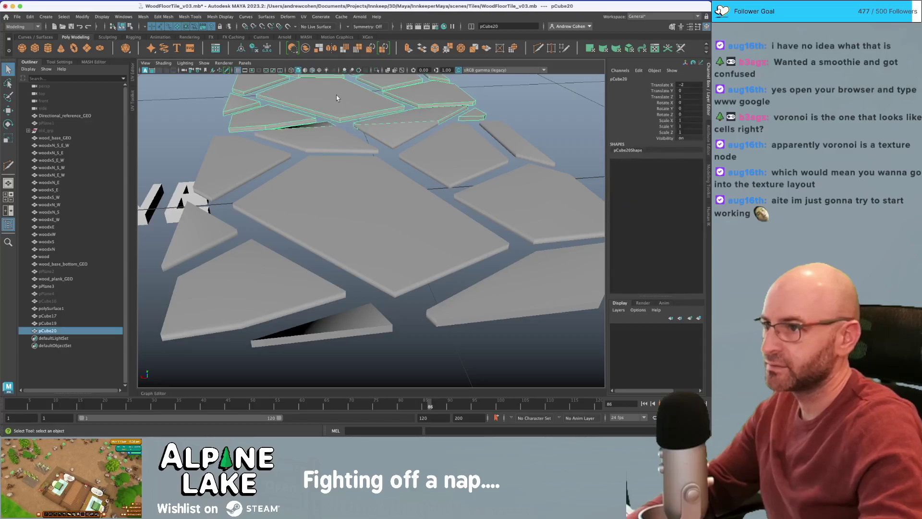
key(Delete)
- Select all edges of the small, darkly shaded triangular border stone and apply Soften Edge to them
alt+drag(330, 239, 414, 243)
alt+middle_drag(414, 243, 332, 247)
alt+right_drag(332, 247, 423, 253)
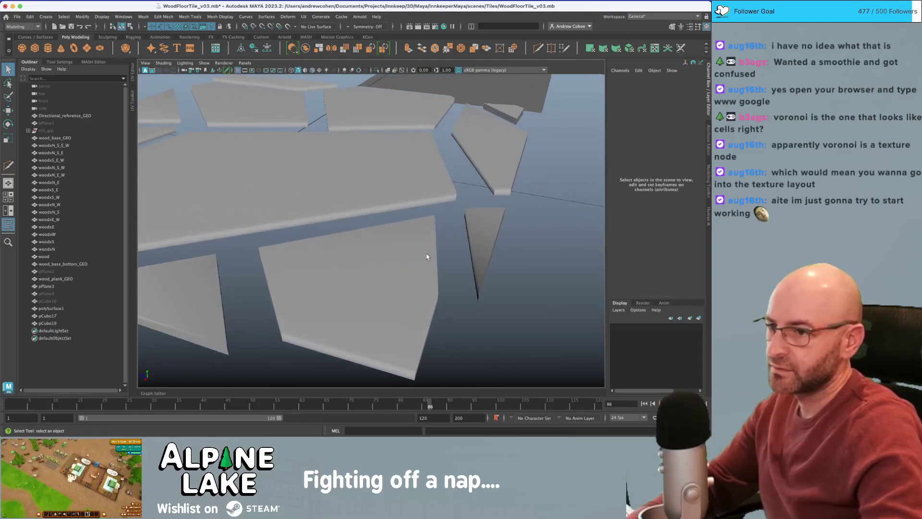
click(489, 240)
alt+drag(489, 240, 463, 230)
right_click(416, 199)
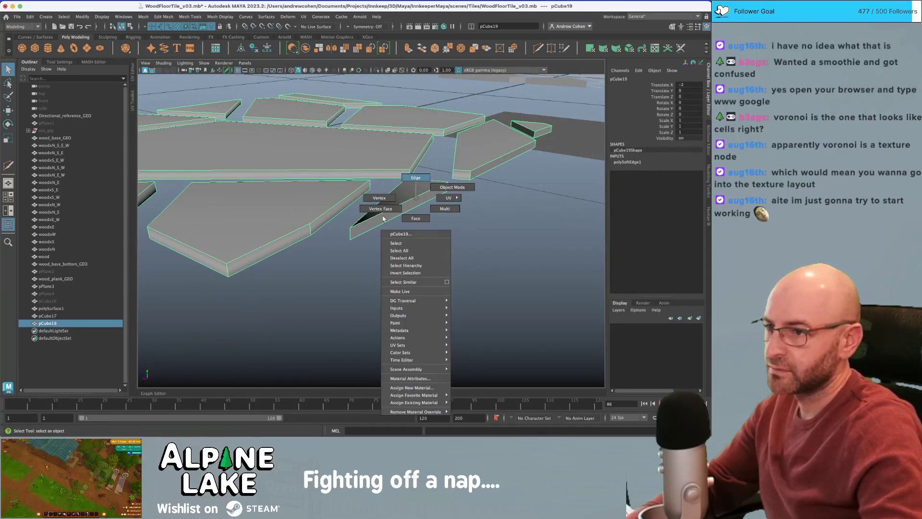
click(416, 178)
click(355, 235)
right_drag(404, 208, 406, 196)
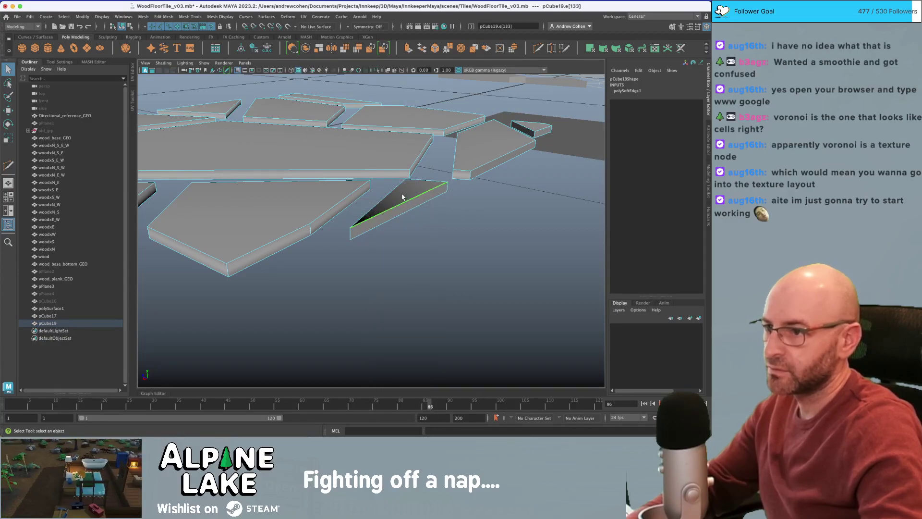
alt+drag(426, 189, 515, 196)
alt+middle_drag(514, 196, 403, 253)
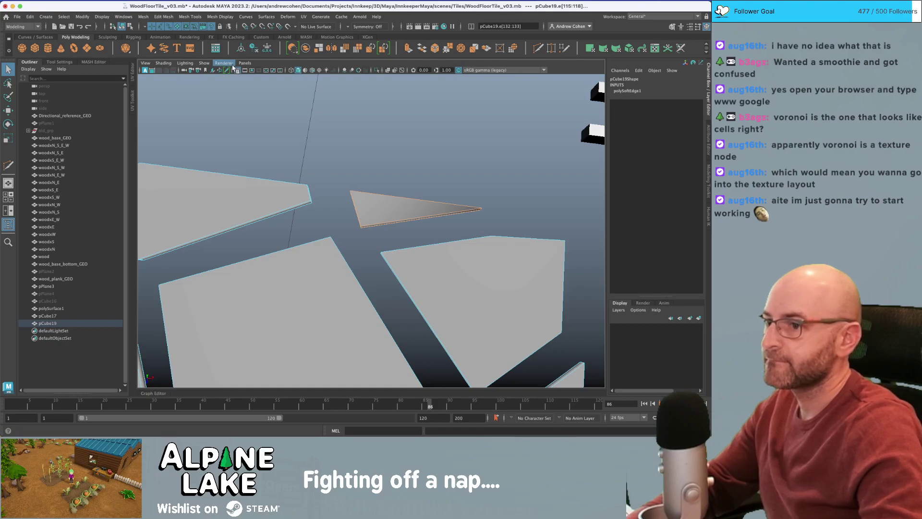
click(190, 16)
mouse_move(220, 16)
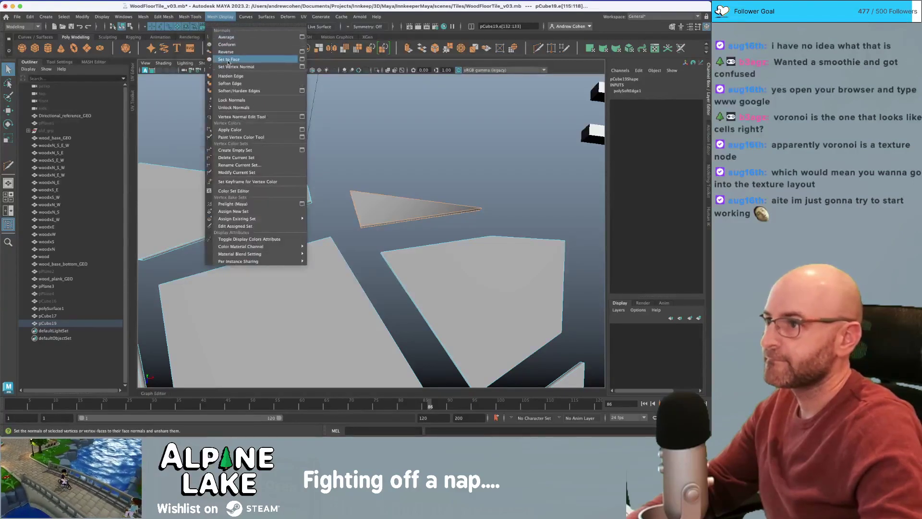
click(229, 84)
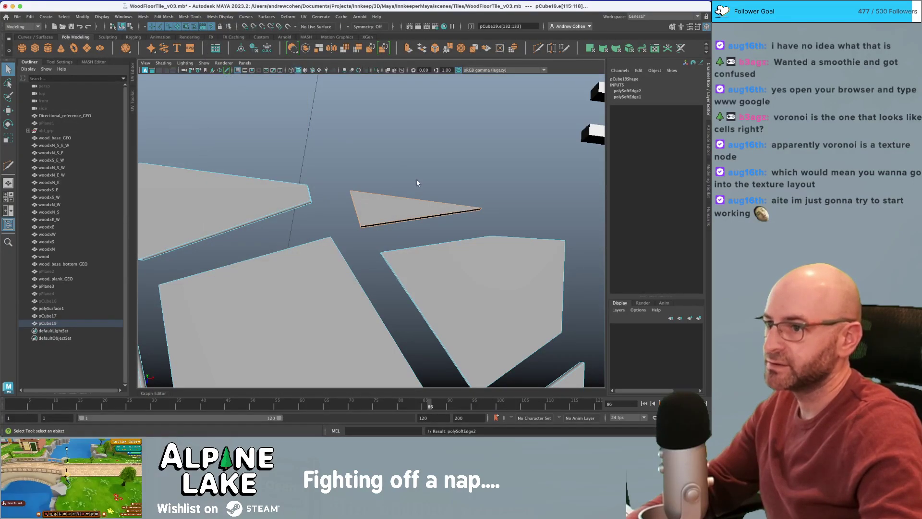
- Try to soften only the short end edges of the small triangular border stone
click(366, 207)
click(189, 16)
mouse_move(220, 17)
click(231, 84)
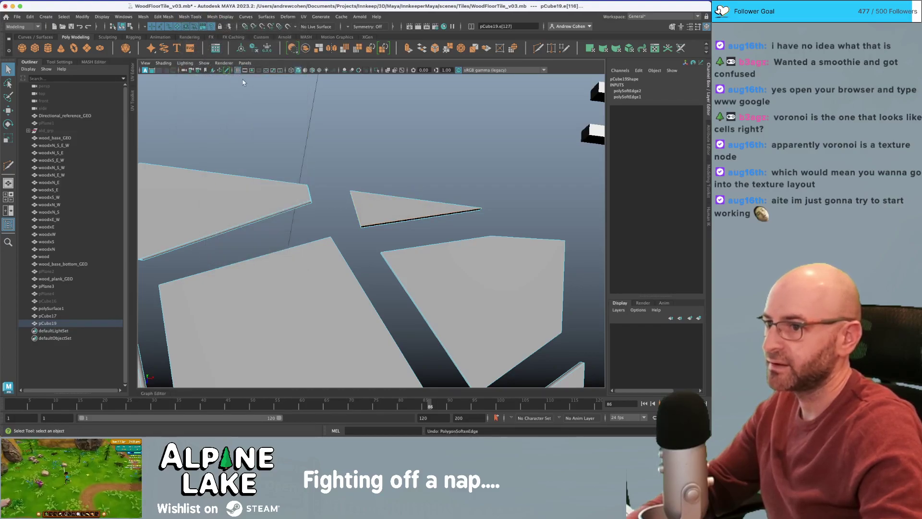
- Return the flagstone tile from edge selection to object mode
scroll(361, 148, down, 4)
alt+drag(360, 148, 306, 142)
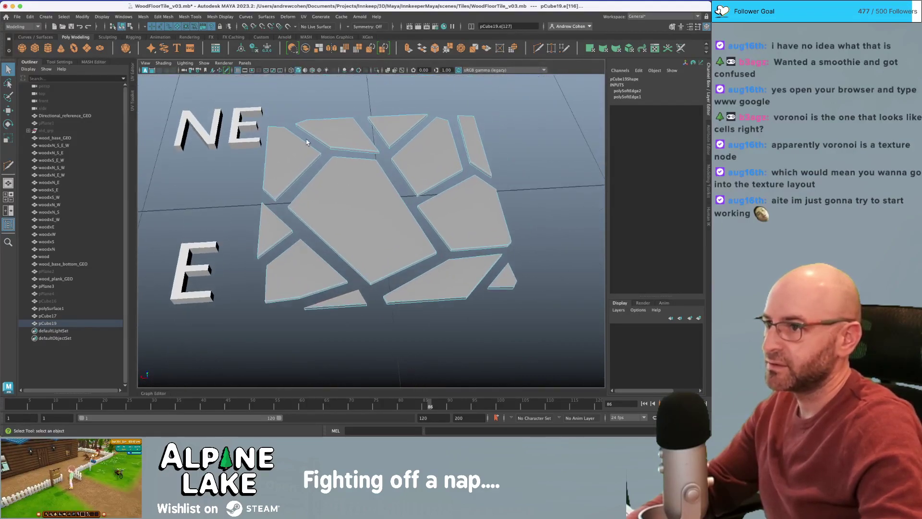
right_click(331, 157)
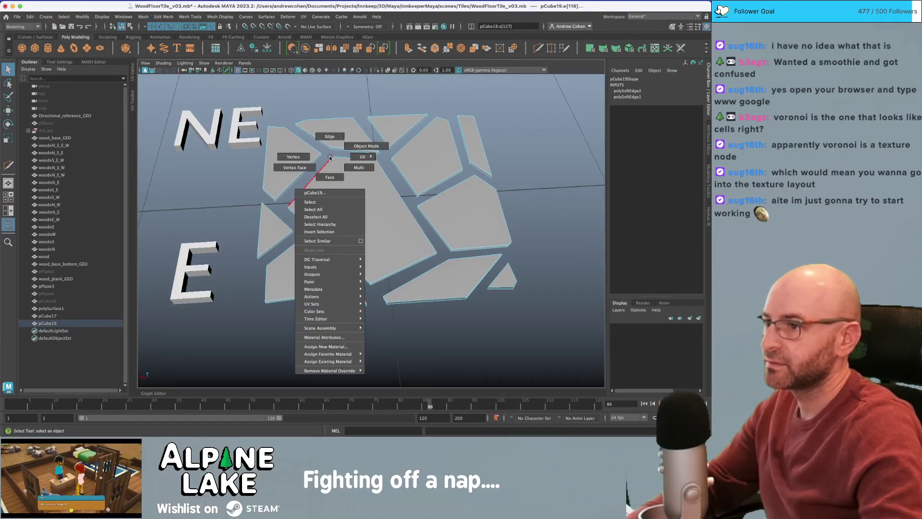
right_drag(321, 154, 348, 149)
click(305, 176)
- Duplicate the flagstone tile twice, snapping the copies to Translate Z 1 and 2 to form a column of three
alt+drag(305, 177, 405, 166)
click(356, 209)
key(super+d)
key(w)
key(x)
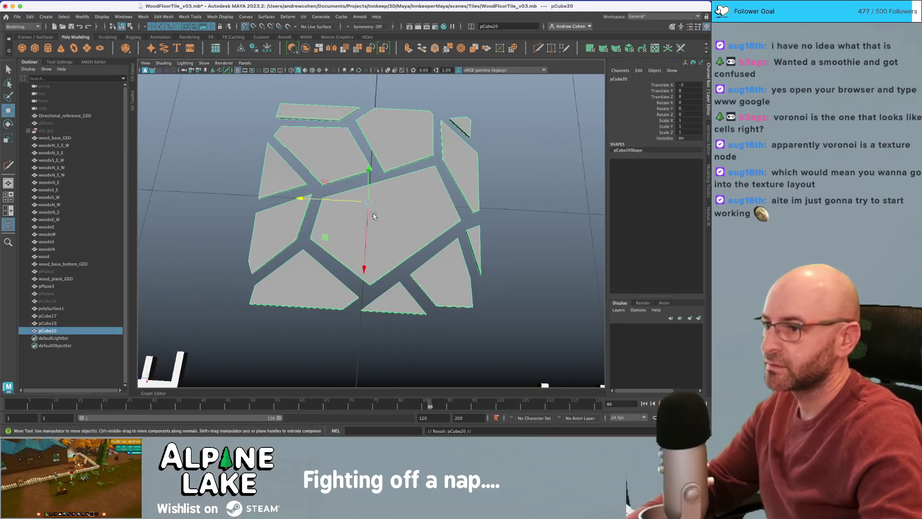
drag(311, 203, 335, 153)
scroll(244, 199, down, 5)
key(shift+d)
key(q)
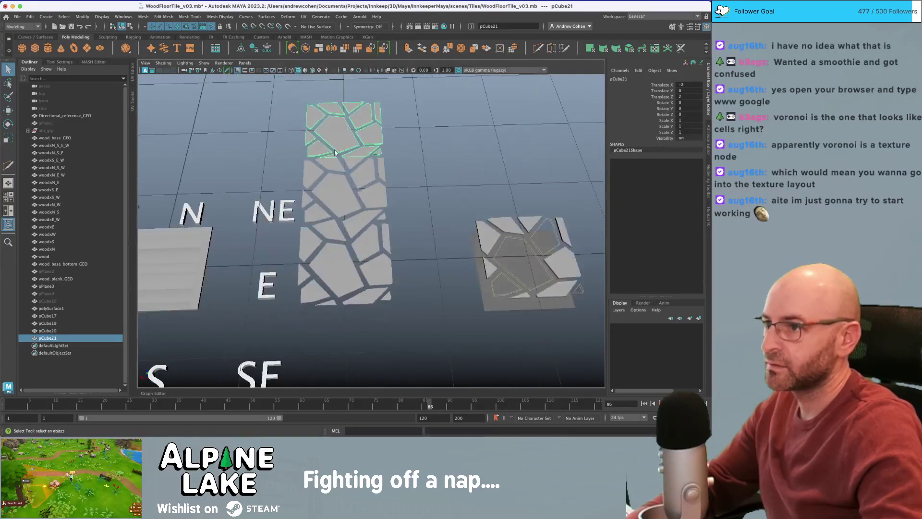
- Duplicate the three-tile column to Translate X -3 and -1, and inspect how the three-by-three floor repeats
shift+click(343, 190)
shift+click(340, 255)
key(super+d)
key(w)
key(x)
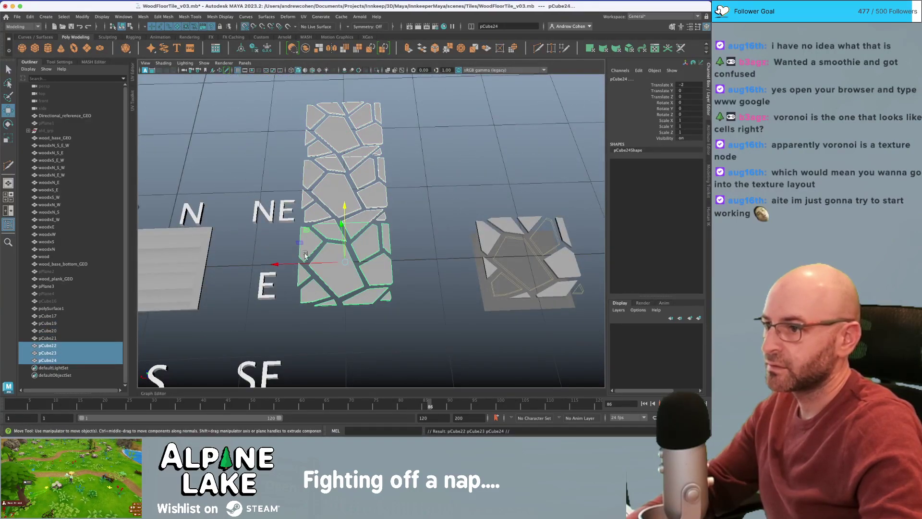
drag(368, 264, 262, 263)
key(super+d)
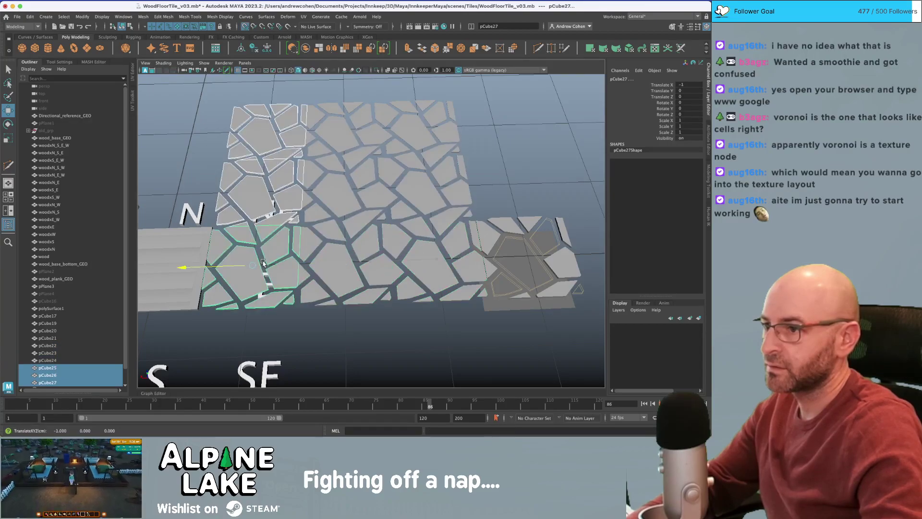
click(459, 161)
alt+drag(460, 162, 485, 144)
alt+right_drag(425, 205, 300, 207)
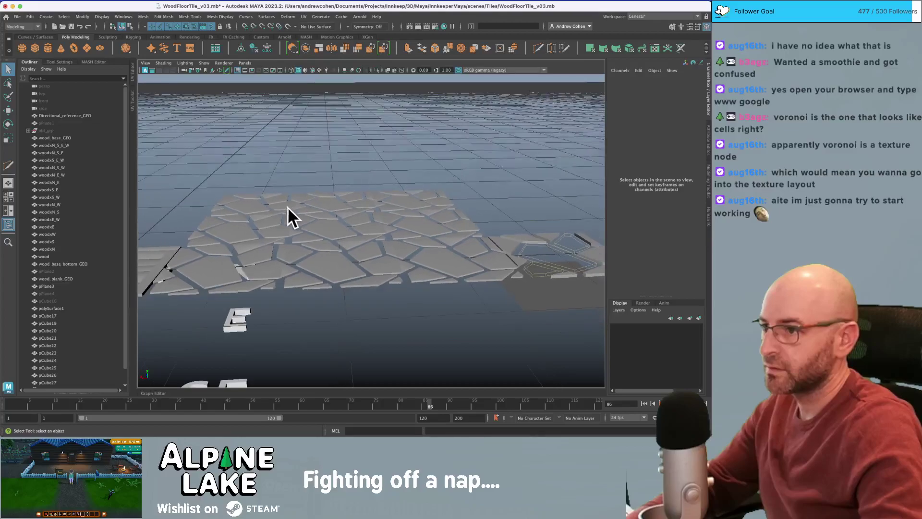
- Delete all eight duplicate tiles, keeping only the original flagstone tile
click(256, 211)
shift+click(275, 236)
shift+click(267, 250)
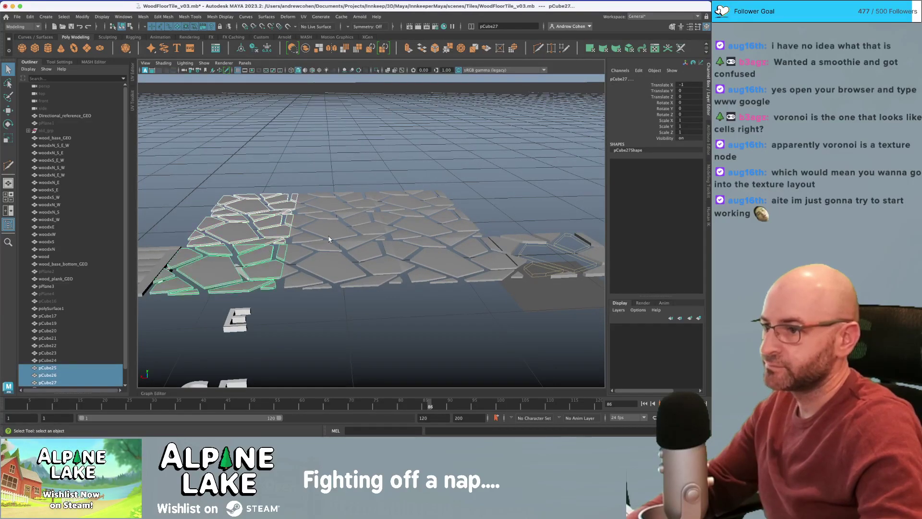
shift+click(329, 210)
shift+click(372, 207)
shift+click(416, 213)
shift+click(417, 224)
key(shift+p)
key(ctrl+z)
click(418, 224)
key(ctrl+z)
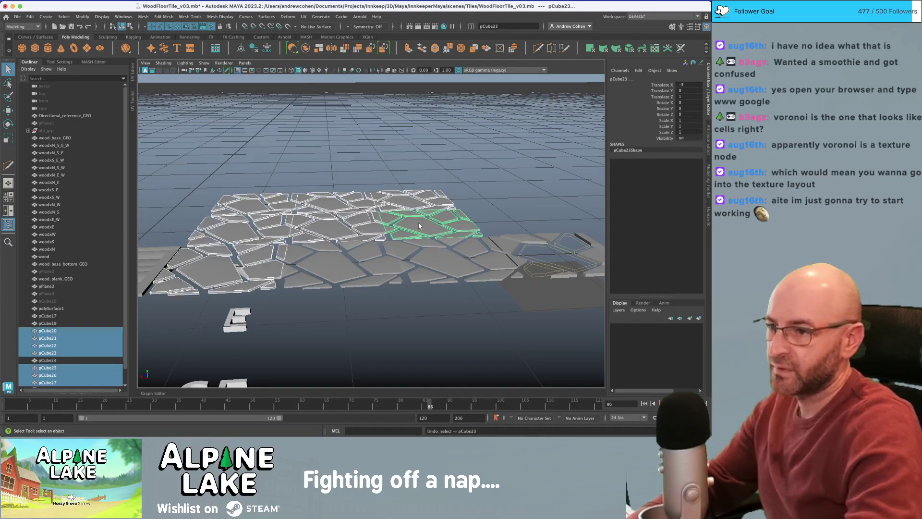
key(Delete)
click(433, 261)
key(Delete)
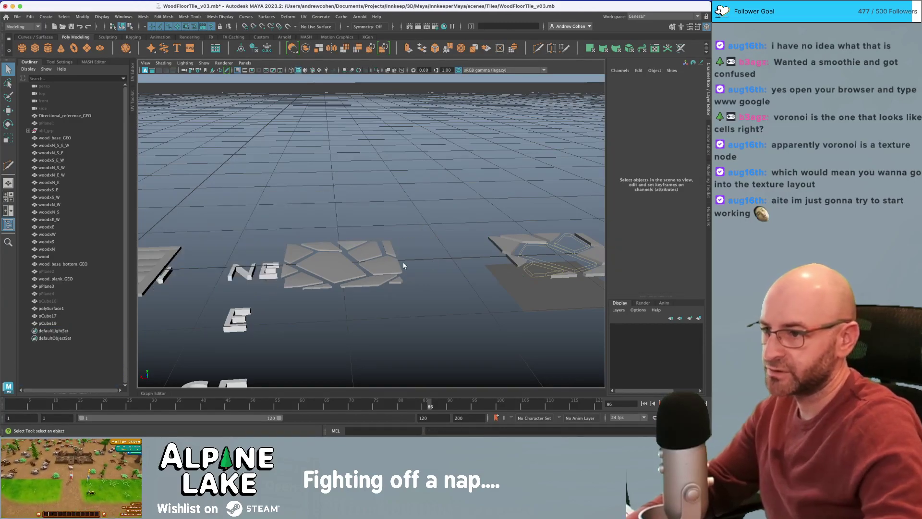
- Apply Harden Edge to the whole original flagstone tile
click(375, 243)
key(ctrl+d)
key(ctrl+z)
click(267, 17)
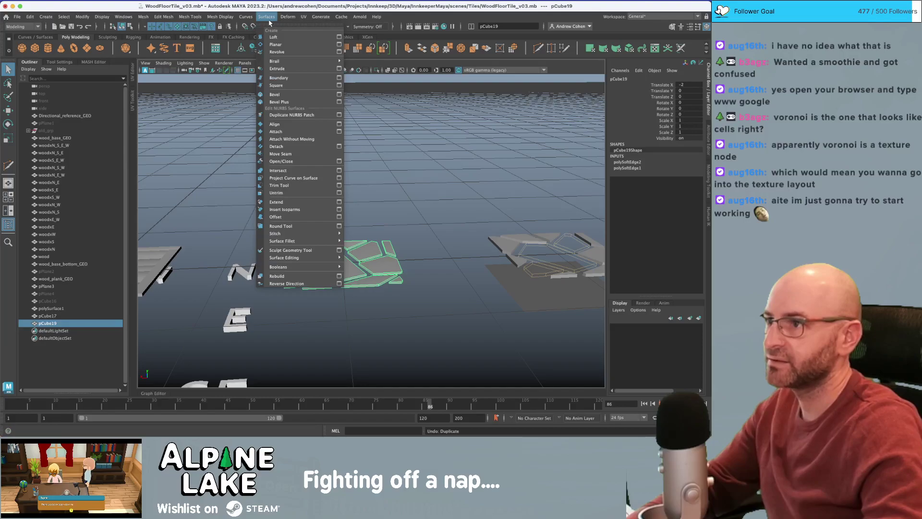
mouse_move(252, 18)
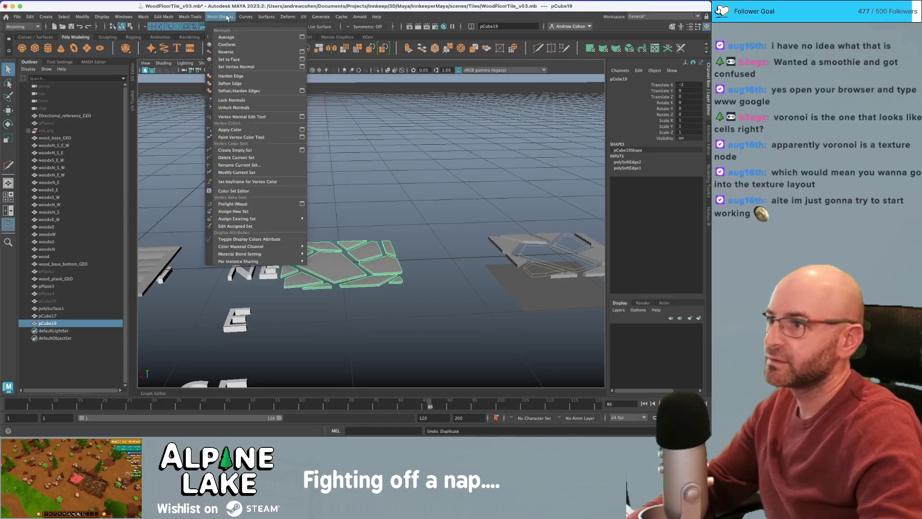
click(238, 75)
- Examine the edge shading of the flagstone tile's stones from several angles
click(350, 168)
alt+drag(350, 169, 393, 126)
alt+right_drag(393, 126, 381, 181)
alt+middle_drag(381, 181, 384, 162)
click(348, 250)
alt+drag(346, 247, 341, 228)
click(357, 167)
alt+drag(357, 167, 362, 232)
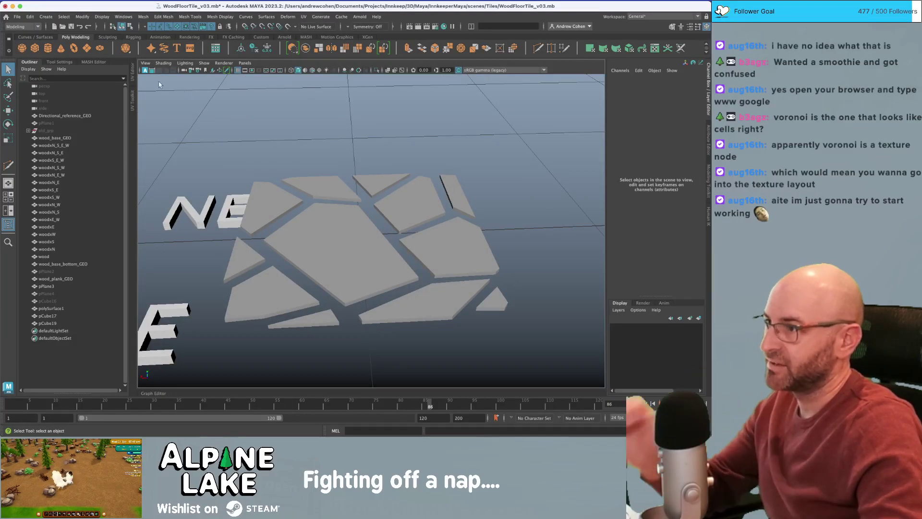
click(87, 48)
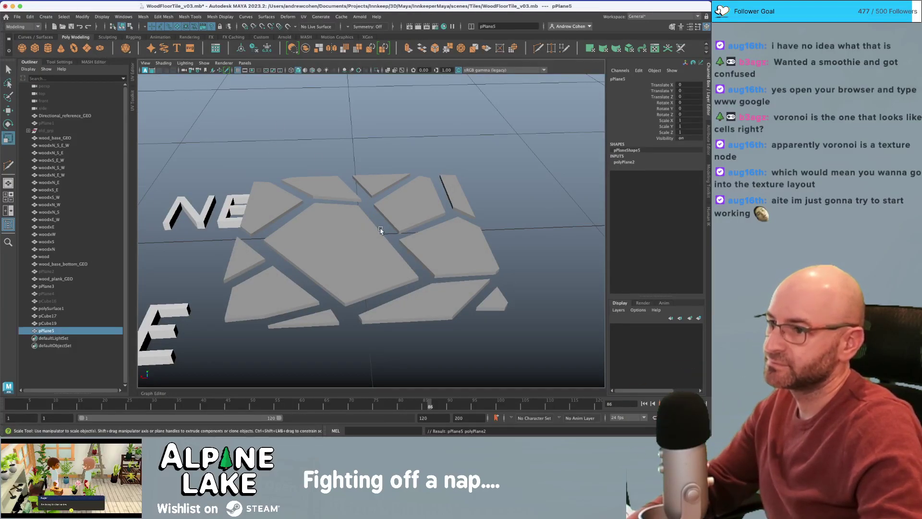
scroll(381, 230, down, 8)
key(Delete)
key(q)
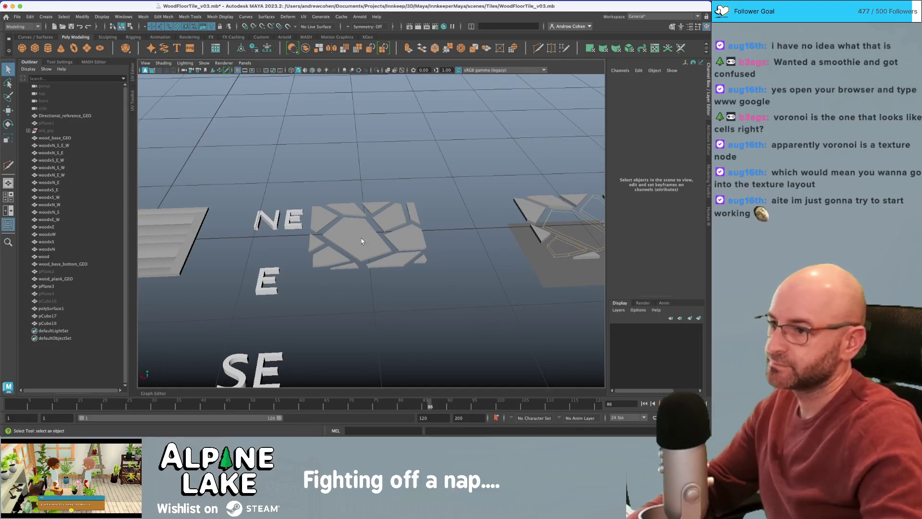
- Group all the wood floor objects from wood_base_GEO through wood_base_bottom_GEO
click(362, 241)
alt+right_drag(389, 226, 354, 230)
alt+drag(354, 230, 344, 241)
alt+right_drag(344, 241, 500, 243)
alt+drag(500, 243, 451, 236)
alt+right_drag(452, 236, 438, 234)
alt+drag(438, 234, 379, 209)
click(221, 221)
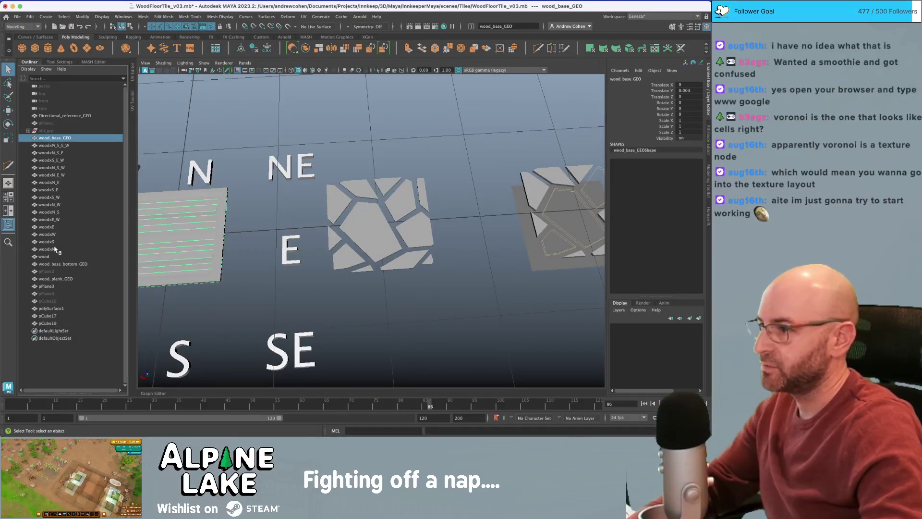
shift+click(51, 264)
alt+middle_drag(204, 223, 299, 210)
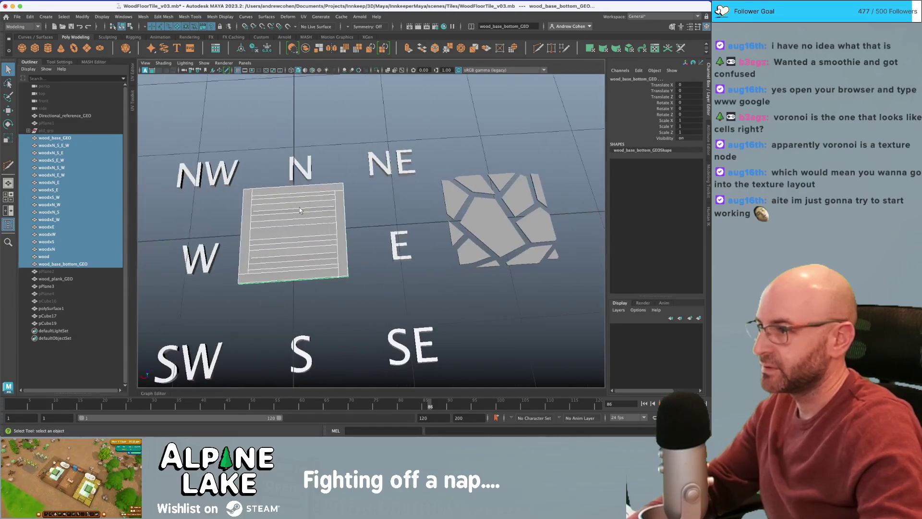
key(super+g)
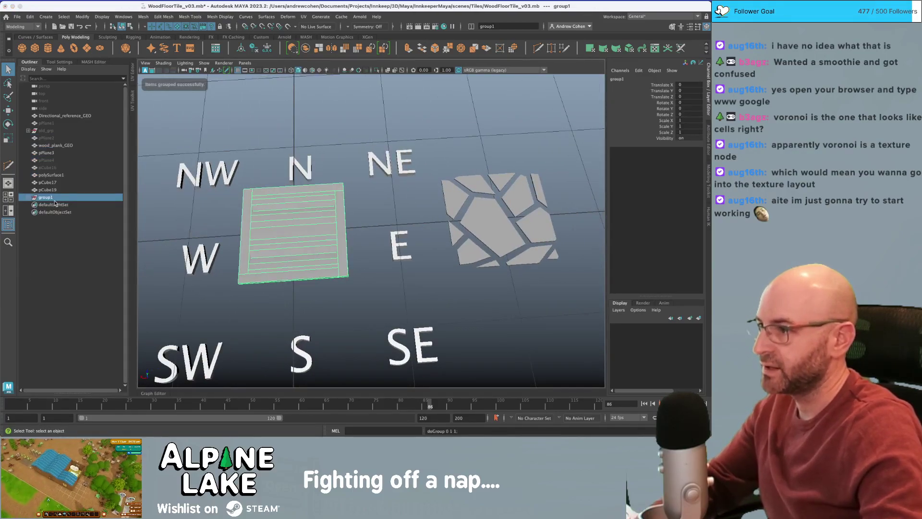
- Rename the new wood floor group as Wood_Tiles_GRP
double_click(52, 198)
text(Wood_Tiles_GRP)
key(Return)
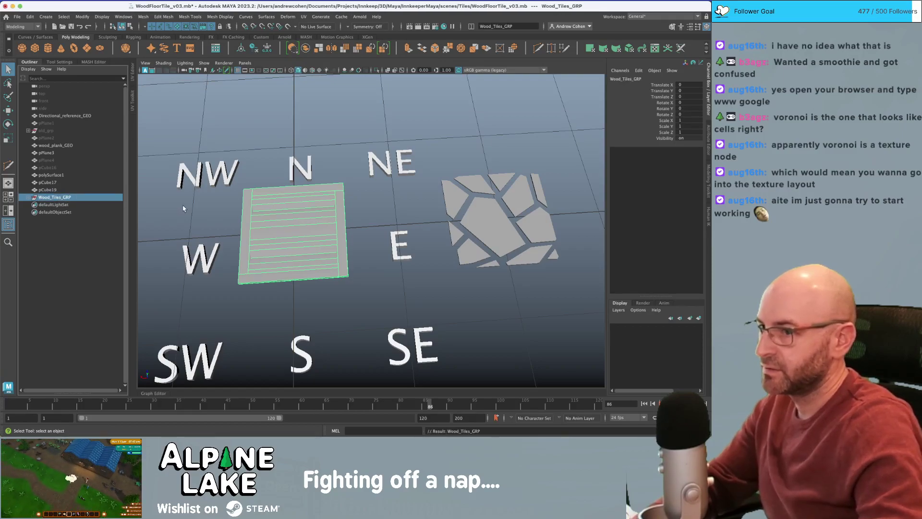
- Put the flagstone tile pCube19 into a group of its own
click(480, 223)
alt+middle_drag(456, 220, 417, 219)
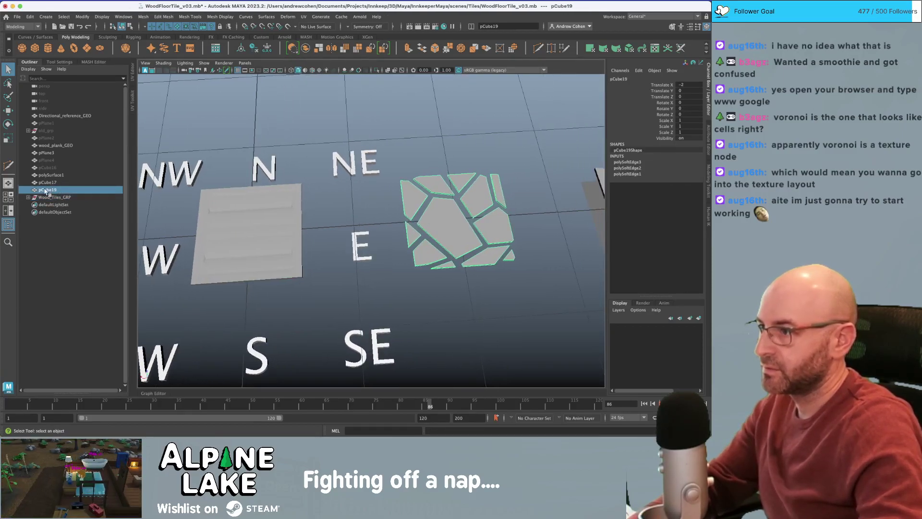
click(28, 197)
click(28, 198)
click(57, 195)
click(55, 191)
scroll(358, 202, down, 1)
scroll(375, 203, up, 1)
alt+middle_drag(396, 205, 361, 210)
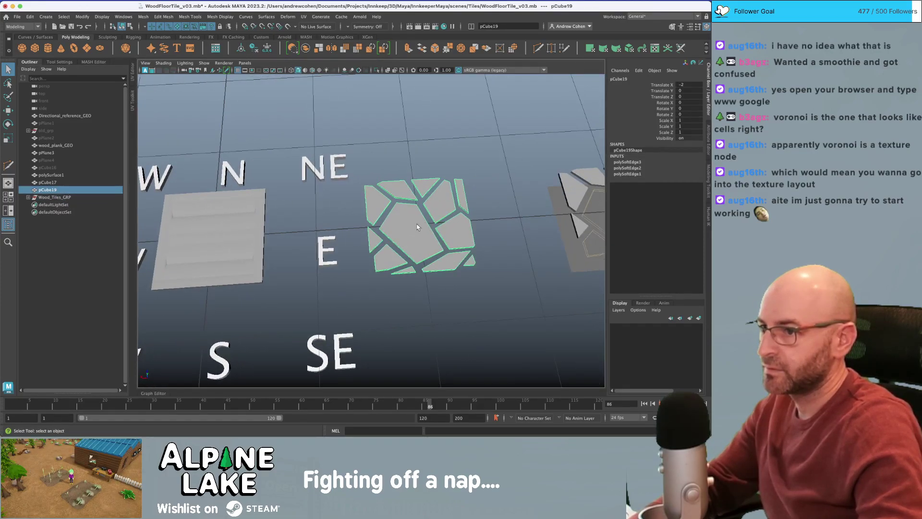
alt+middle_drag(417, 227, 379, 226)
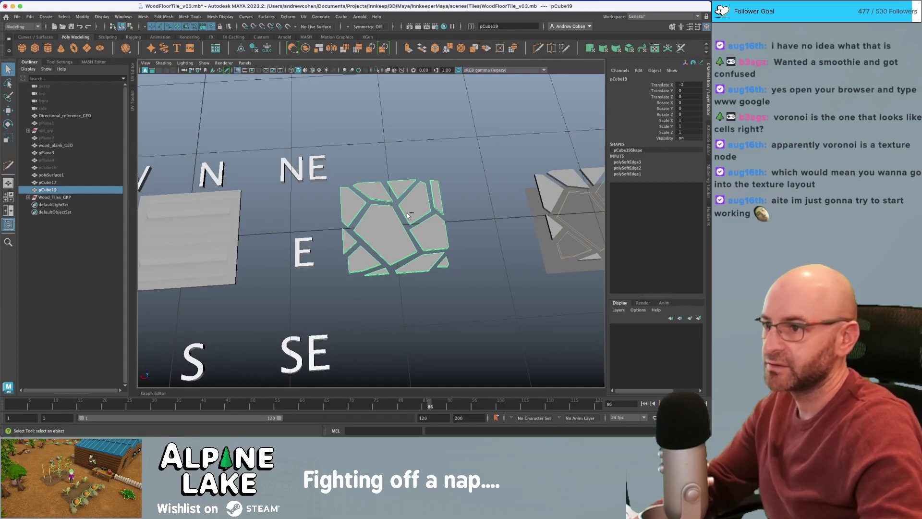
key(ctrl+g)
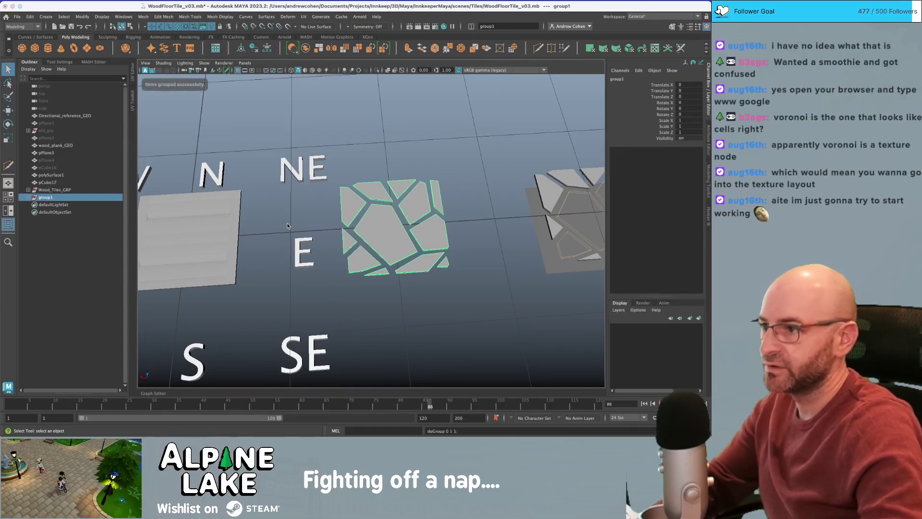
- Try the flagstone group at Translate X 2, and reset Translate X to 0
click(686, 84)
text(2)
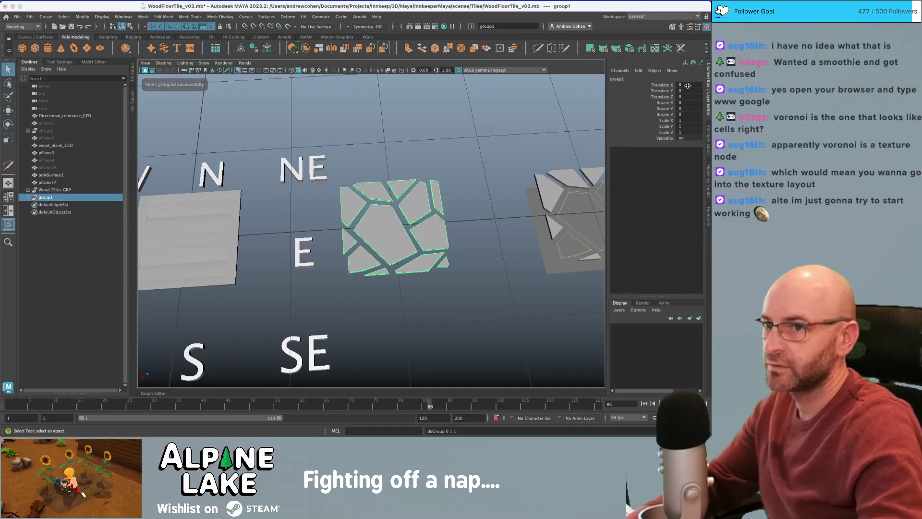
key(Tab)
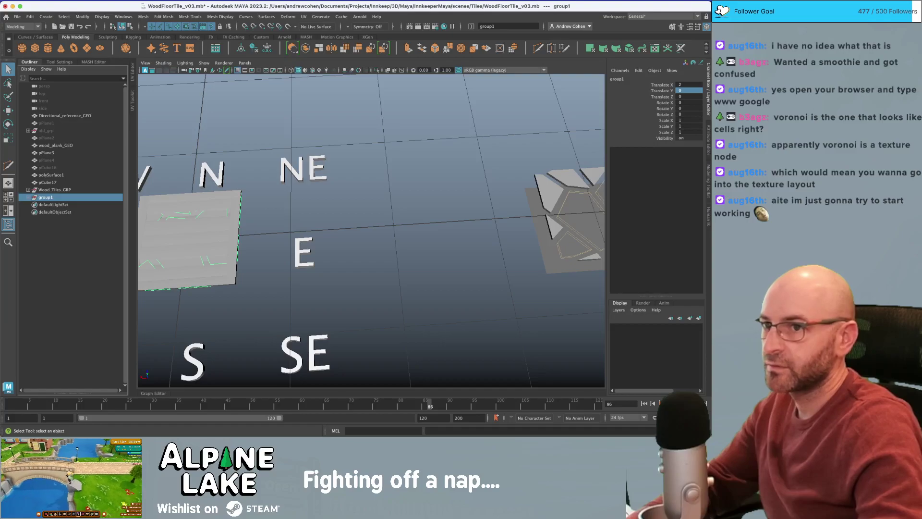
text(0)
key(Return)
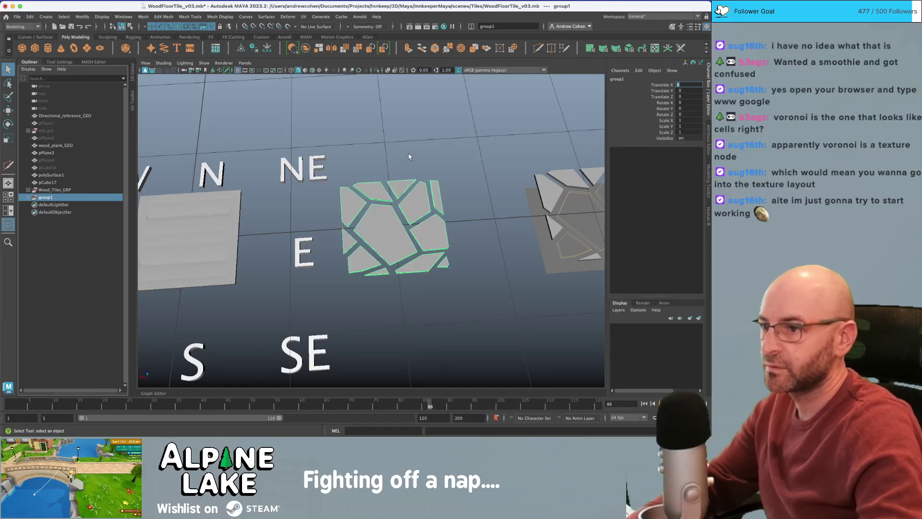
- Rename the flagstone tile's group as Flagstone_Tile_Grp
click(396, 226)
alt+drag(397, 226, 392, 224)
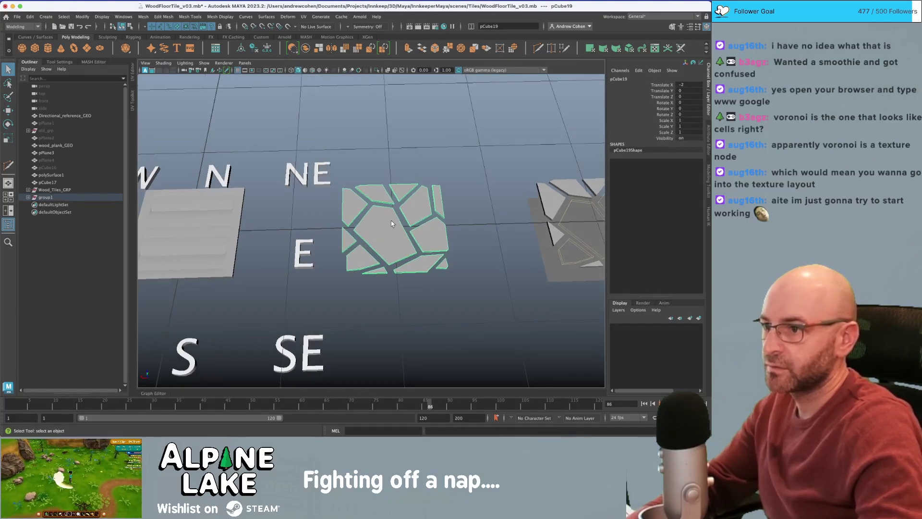
double_click(44, 197)
text(Flagstone_Tile_G)
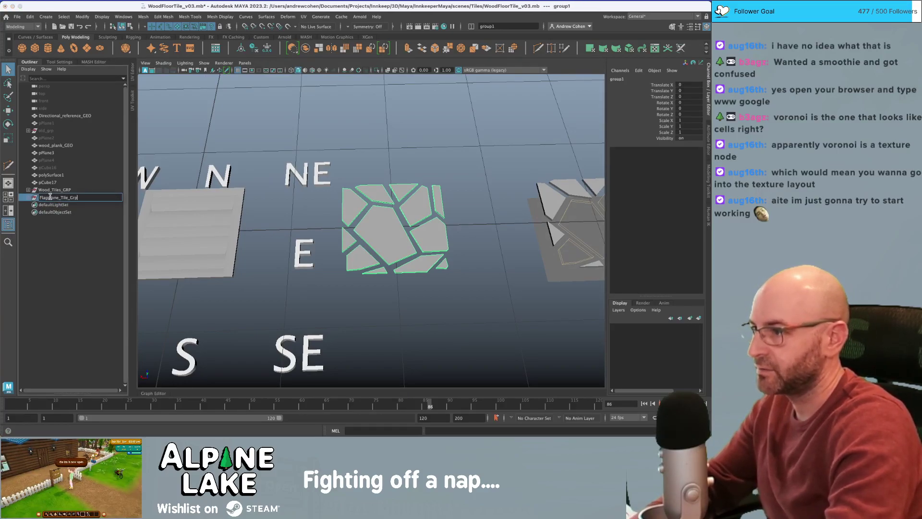
text(rp)
key(Return)
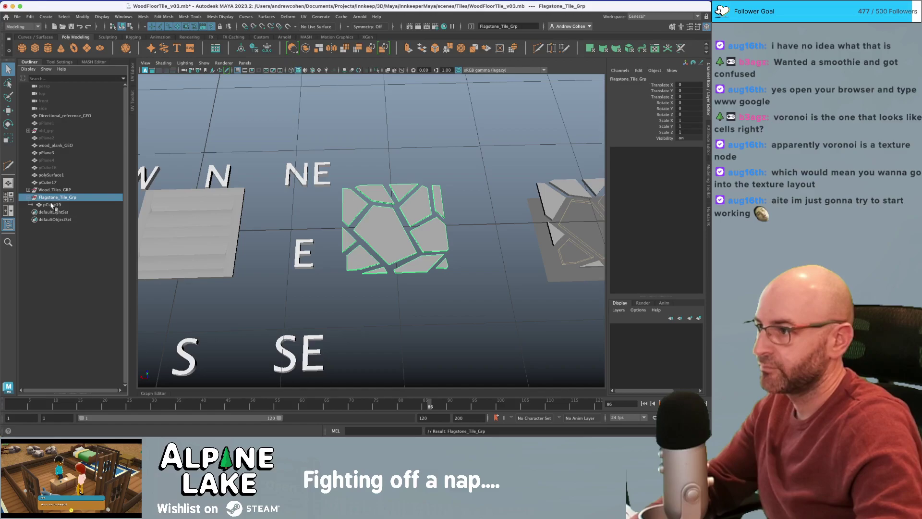
- Rename the flagstone mesh inside the group as Flagstone_GEO
double_click(51, 206)
text(Flagstone_)
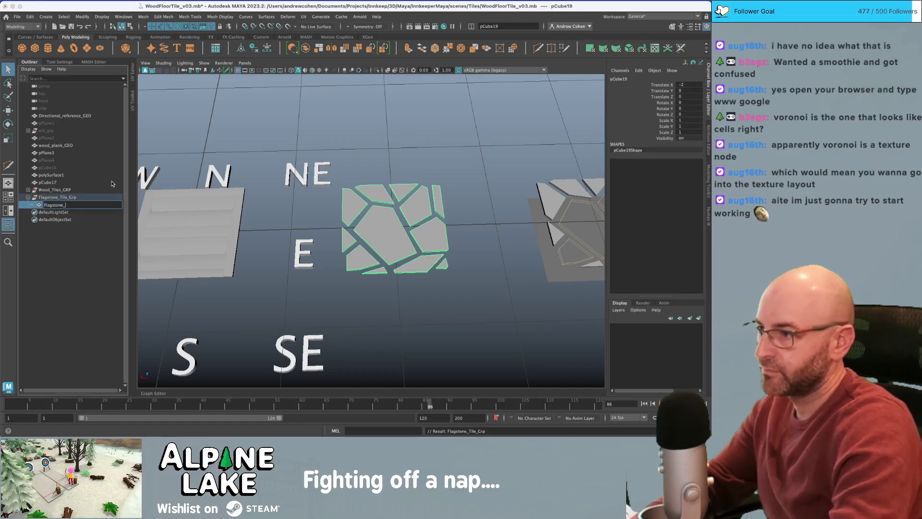
text(GEO)
key(Return)
- Assign the existing material color_atlas_mat to Flagstone_GEO
click(302, 101)
click(381, 208)
alt+drag(378, 221, 413, 243)
alt+right_drag(413, 243, 443, 225)
alt+middle_drag(442, 225, 409, 232)
right_drag(361, 206, 360, 232)
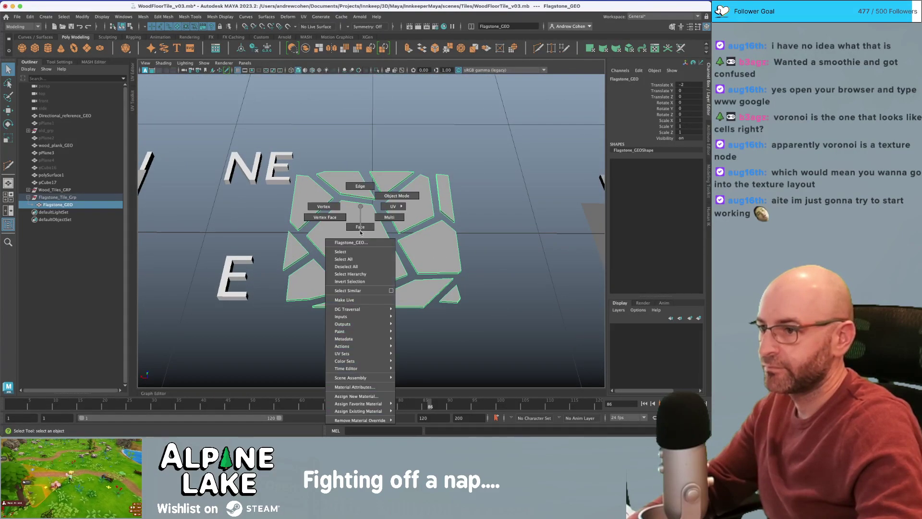
right_drag(365, 400, 385, 414)
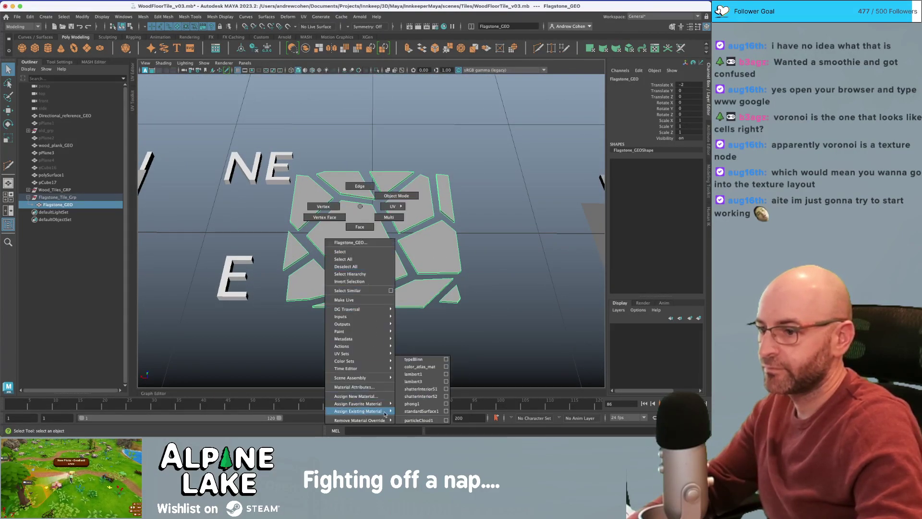
right_drag(435, 375, 434, 368)
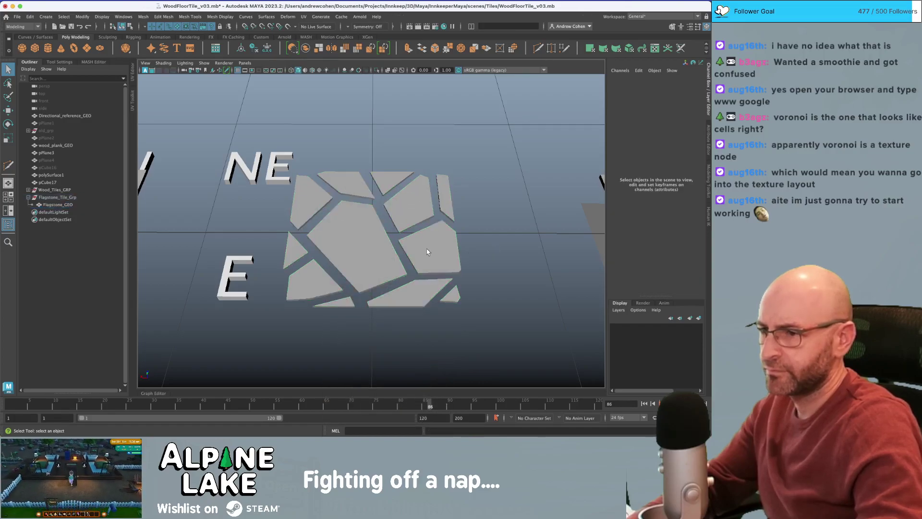
- Turn on textured display in the viewport and open the UV Editor for Flagstone_GEO
key(6)
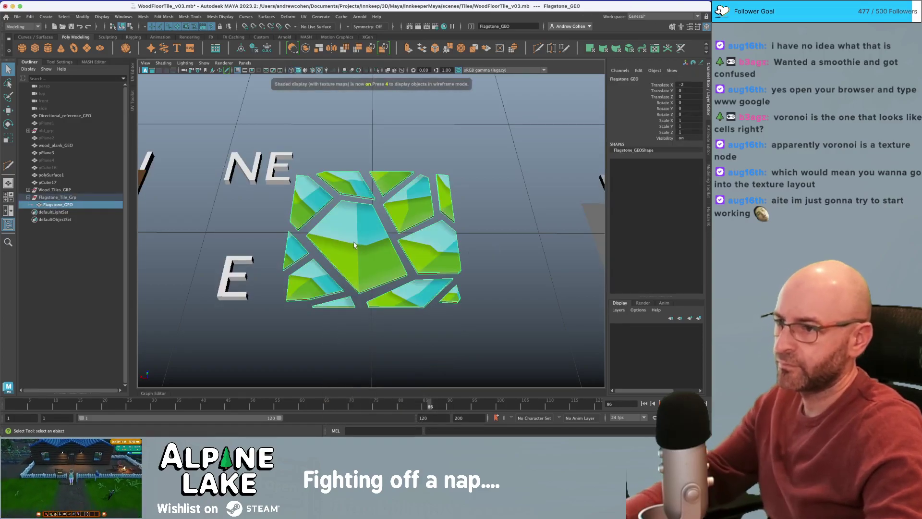
click(132, 73)
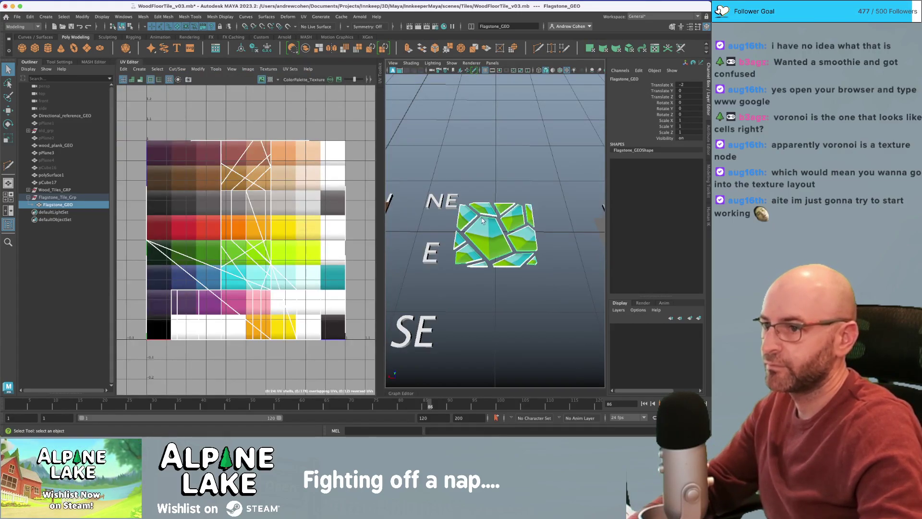
- Select all faces of Flagstone_GEO
right_drag(483, 207, 482, 226)
drag(446, 194, 528, 269)
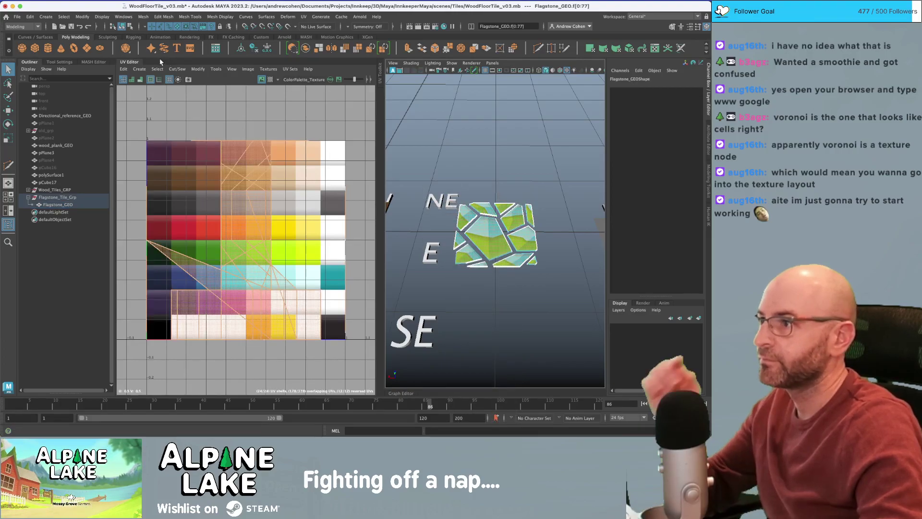
click(139, 69)
click(180, 128)
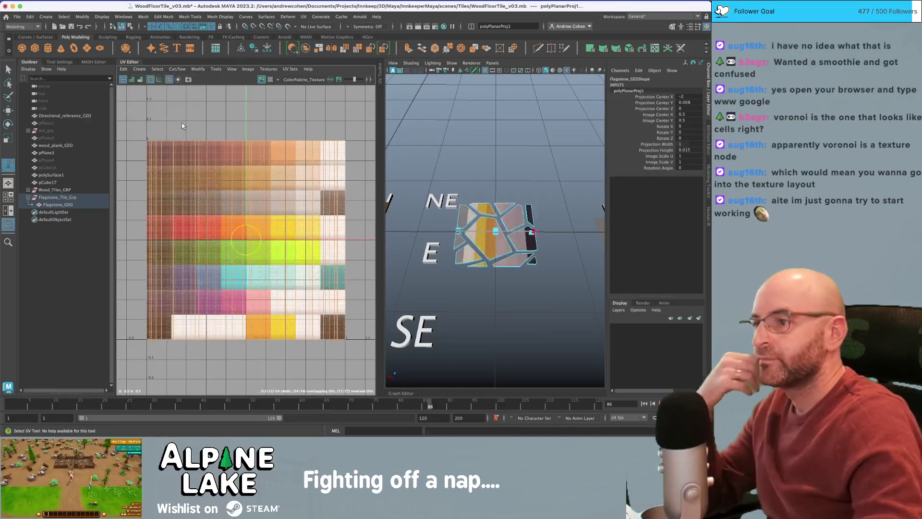
key(z)
- Apply a planar UV projection to the selected flagstone faces from the Y axis, fitted to the bounding box
click(156, 70)
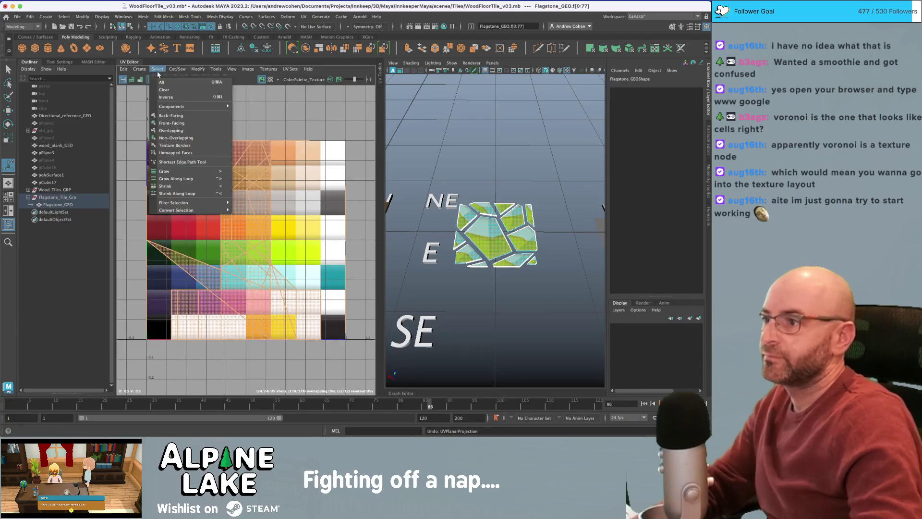
mouse_move(140, 72)
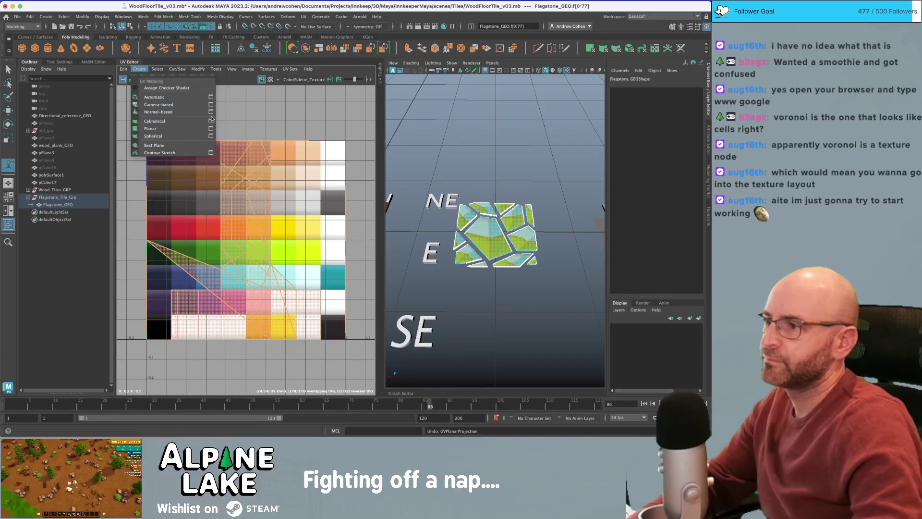
click(211, 129)
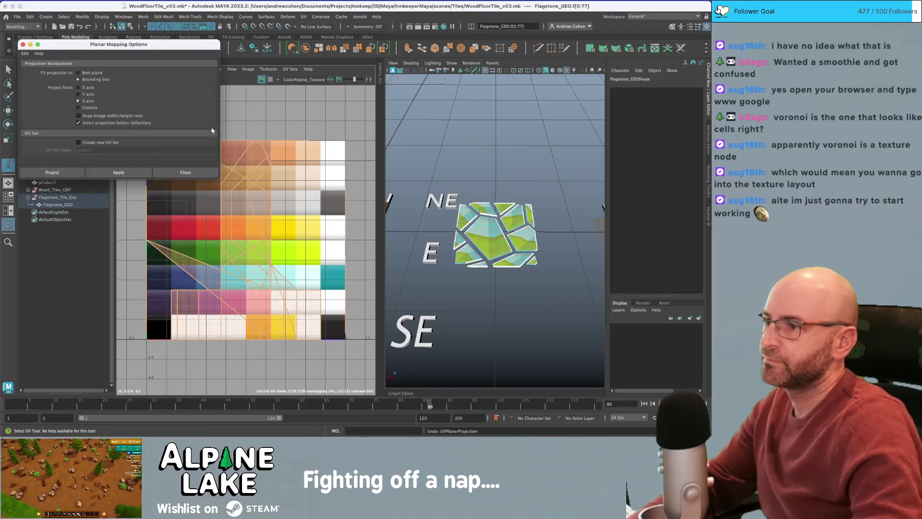
click(138, 171)
click(185, 172)
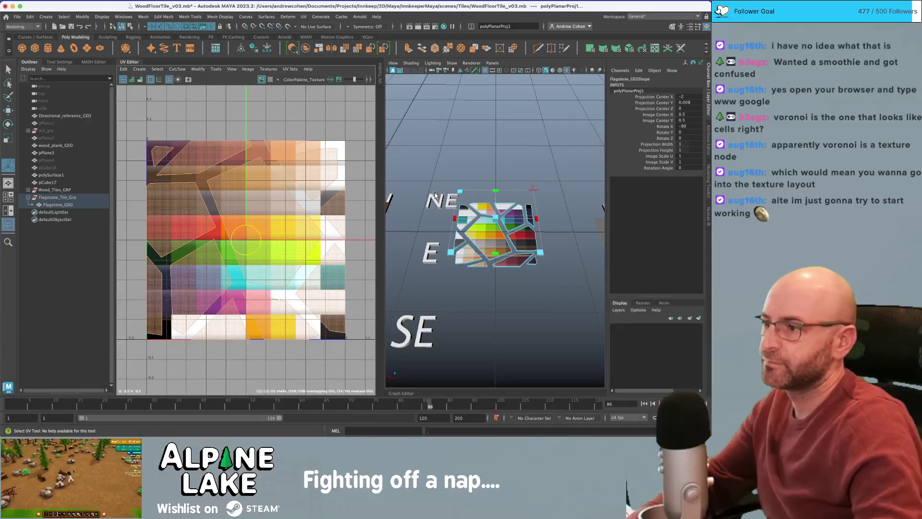
- Select all of Flagstone_GEO's faces in the UV Editor and scale their UVs down to a small cluster on the colour atlas
click(123, 26)
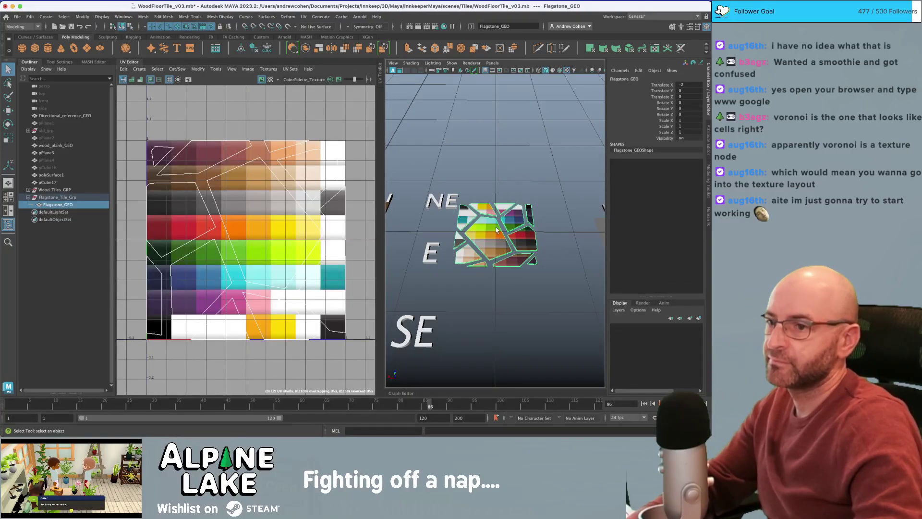
right_drag(258, 202, 258, 222)
scroll(270, 206, down, 3)
drag(160, 123, 343, 313)
key(r)
drag(270, 227, 179, 285)
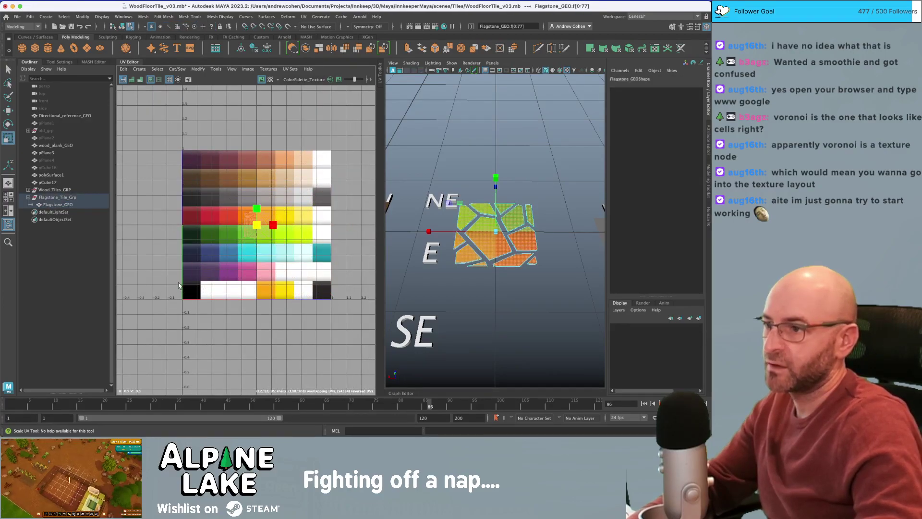
- Check the flagstone path photos in the browser, return to Maya and move the shrunken UVs onto the tan and grey swatches
key(super+Tab)
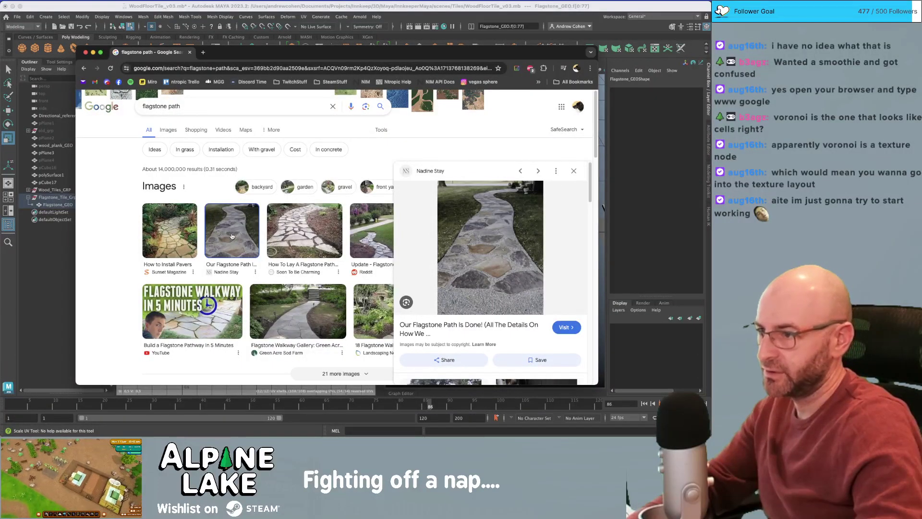
key(super+Tab)
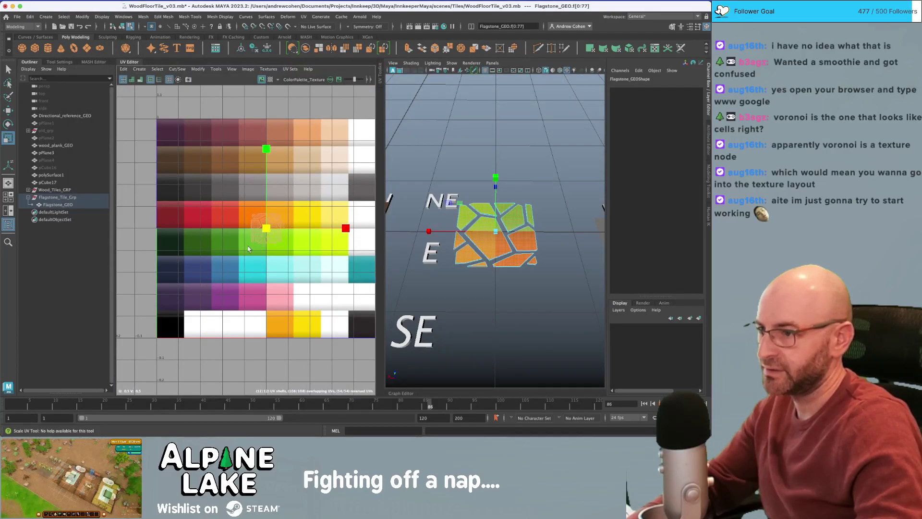
drag(263, 231, 299, 175)
alt+right_drag(300, 175, 344, 182)
alt+middle_drag(344, 182, 329, 183)
alt+right_drag(330, 183, 336, 183)
alt+middle_drag(336, 183, 313, 184)
- Pick individual UV shells and move the large central stone's shell away from the cluster onto the darker swatches
right_drag(283, 118, 269, 112)
click(263, 164)
alt+right_drag(307, 161, 270, 167)
alt+middle_drag(269, 167, 264, 194)
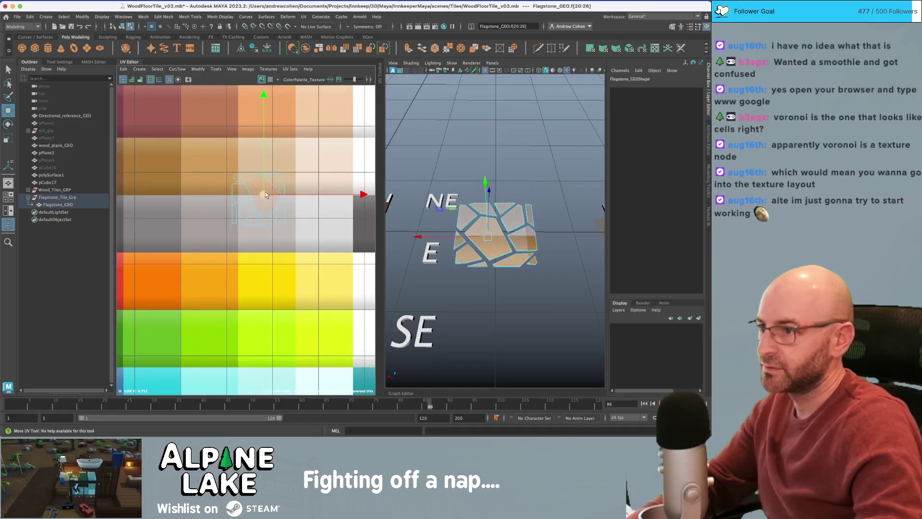
drag(265, 195, 214, 164)
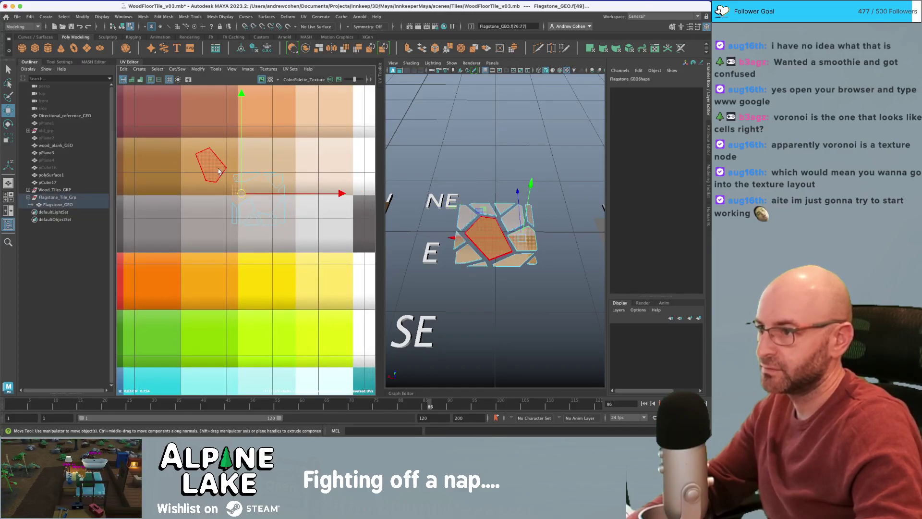
click(209, 162)
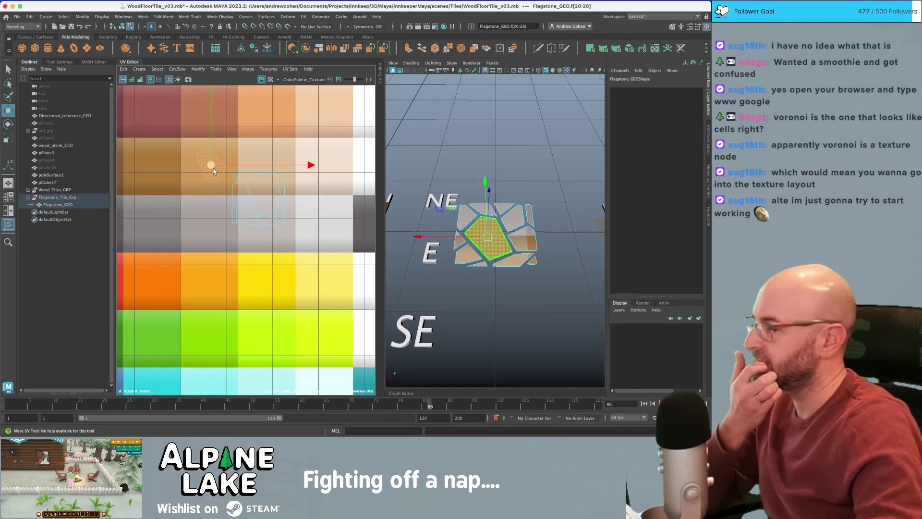
drag(212, 168, 155, 224)
- Spread more stones' UV shells over the atlas, placing the lower-left stone on grey and the upper-right and lower-right stones on brown
click(242, 194)
click(246, 179)
drag(245, 179, 200, 170)
click(275, 186)
drag(276, 189, 261, 212)
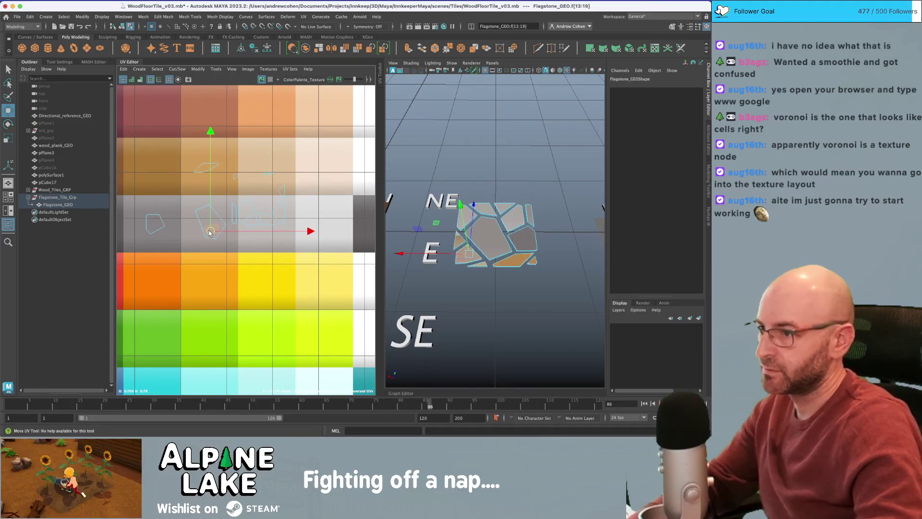
click(247, 206)
drag(247, 206, 225, 184)
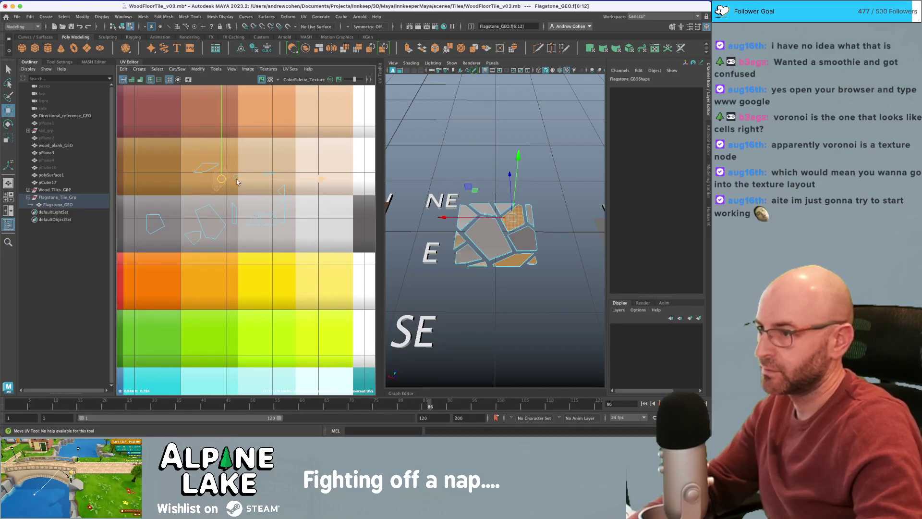
- Move the UV shells of the small edge triangles onto the darker grey swatch and pick the top-edge stone's shell
alt+middle_drag(251, 185, 258, 185)
click(276, 176)
drag(276, 177, 155, 210)
click(287, 197)
drag(288, 197, 179, 218)
click(275, 221)
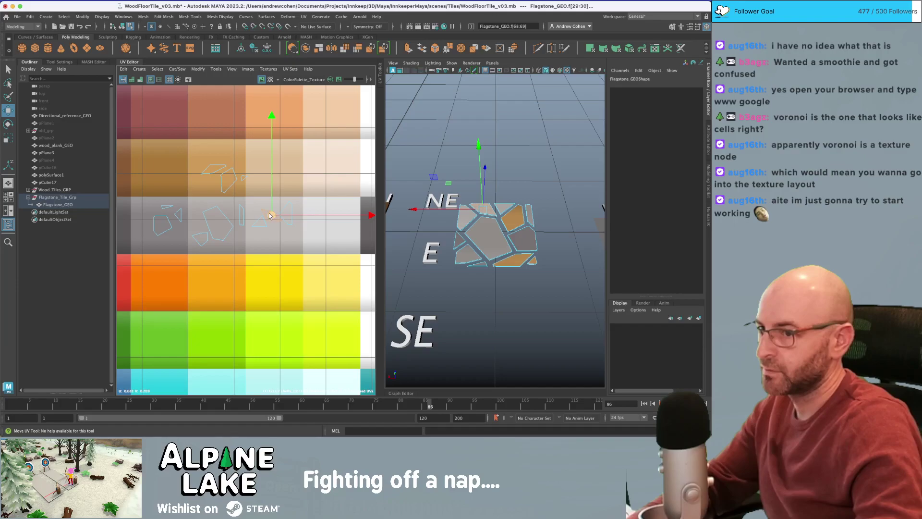
- Examine the stone colours on the tile from above and locate the large central stone's UV shell
click(123, 28)
key(q)
click(494, 134)
alt+drag(494, 135, 492, 160)
scroll(492, 163, up, 2)
click(484, 230)
right_drag(484, 207, 486, 227)
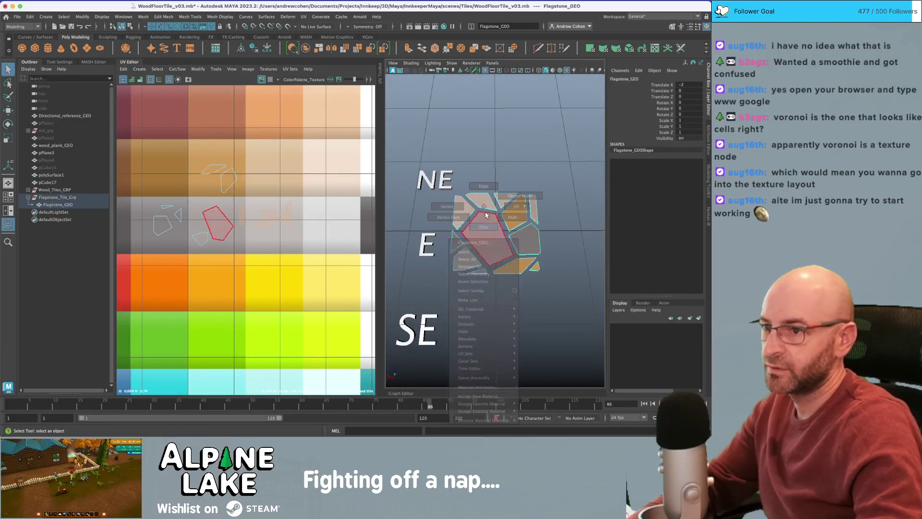
key(w)
click(227, 217)
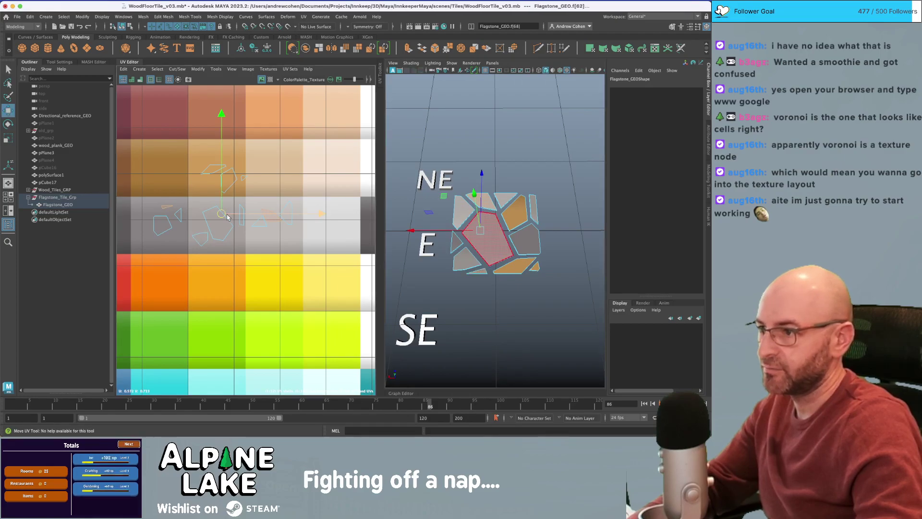
- Move the top-edge stone's UV shell onto the same grey swatch as its matching bottom-edge piece and line the two up
key(q)
right_drag(178, 207, 162, 205)
click(162, 206)
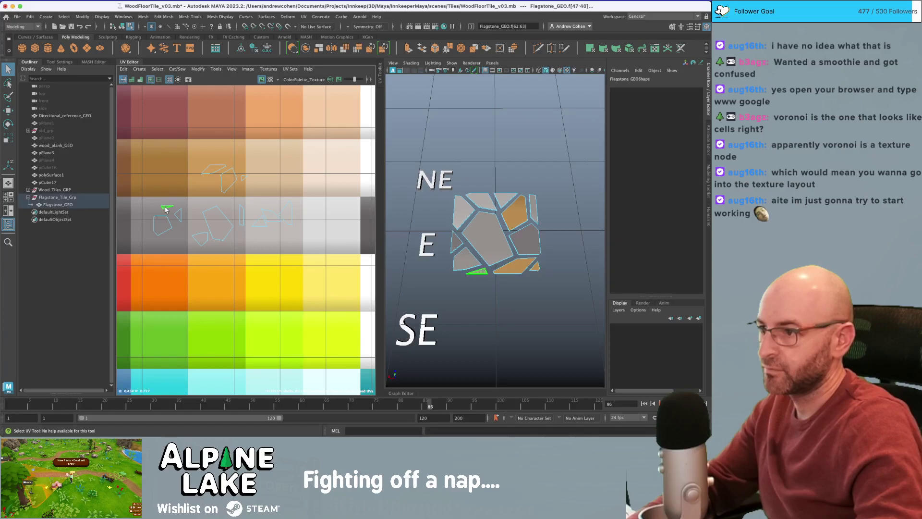
click(484, 276)
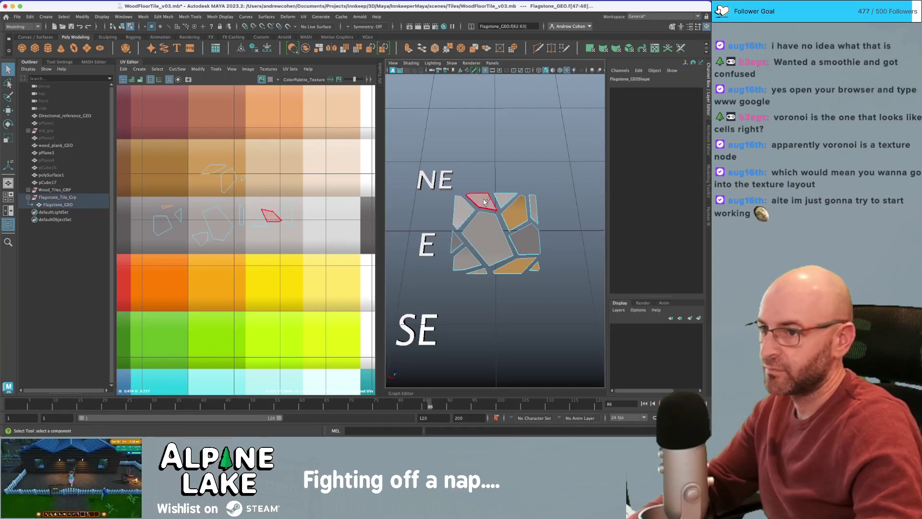
key(w)
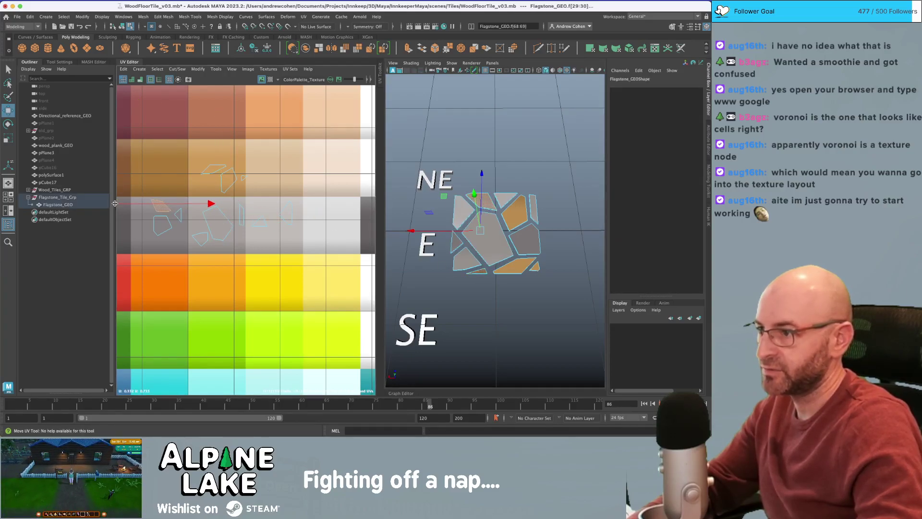
alt+middle_drag(118, 206, 218, 203)
drag(176, 182, 259, 210)
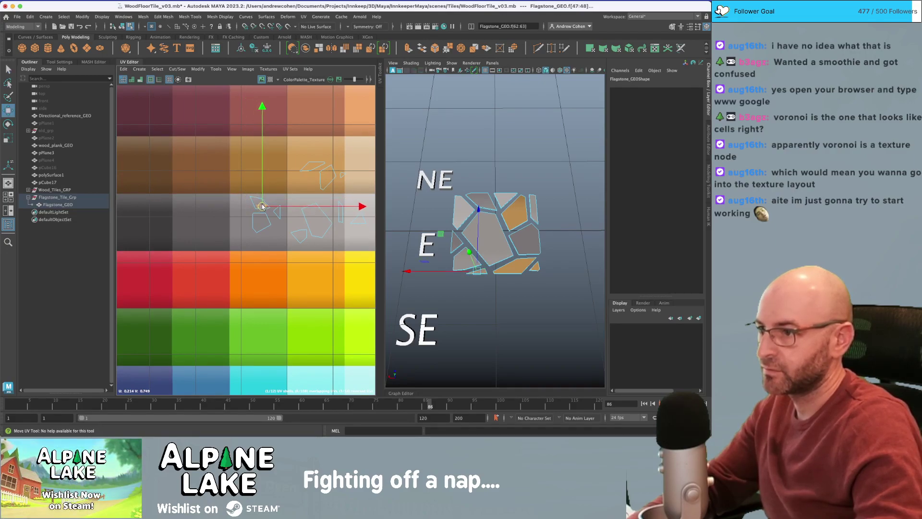
key(f)
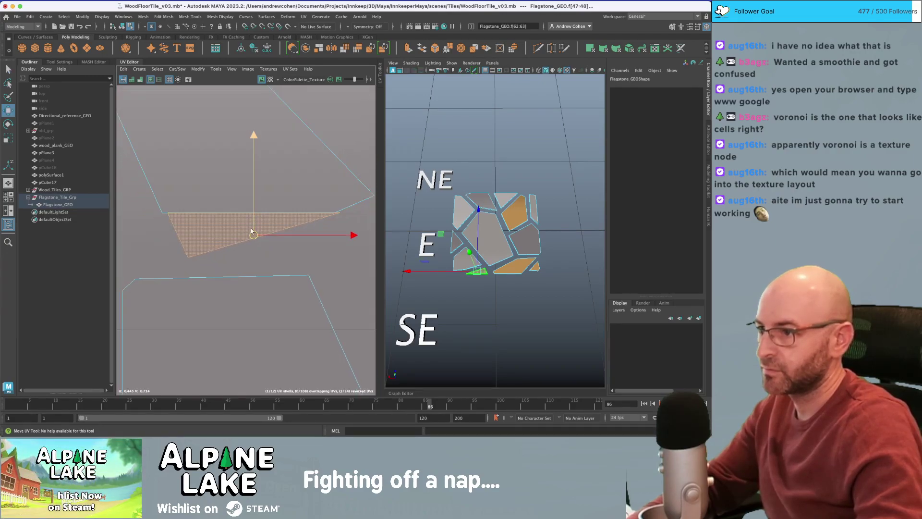
alt+right_drag(267, 211, 177, 222)
shift+click(246, 199)
shift+middle_drag(243, 189, 204, 188)
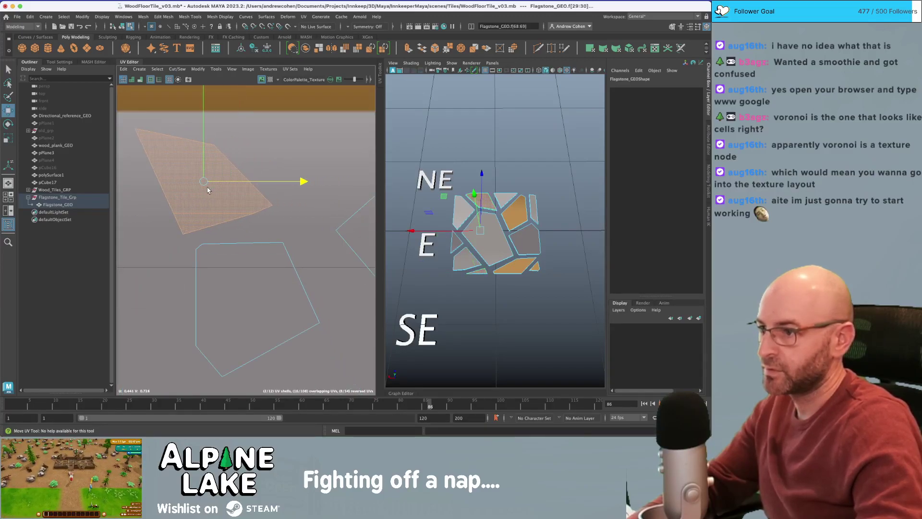
- Select the upper stones on the tile's left and right edges and move their UV shells together toward the lighter swatches
key(q)
click(466, 213)
shift+click(536, 213)
key(f)
alt+right_drag(250, 219, 140, 219)
alt+middle_drag(232, 222, 246, 218)
key(w)
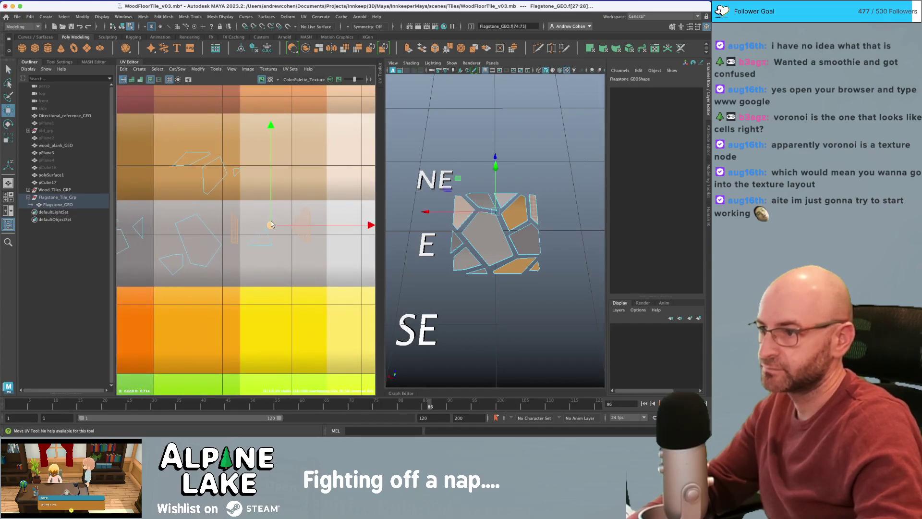
drag(271, 224, 295, 191)
- Place the UV shells of both matching side-edge stones fully on the pale cream swatch
key(q)
click(259, 194)
key(w)
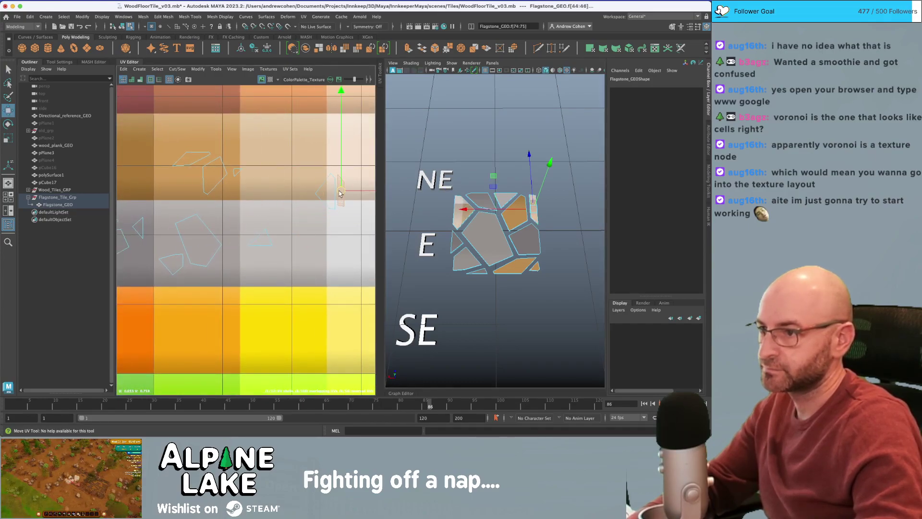
key(q)
shift+click(333, 186)
key(w)
drag(330, 191, 353, 155)
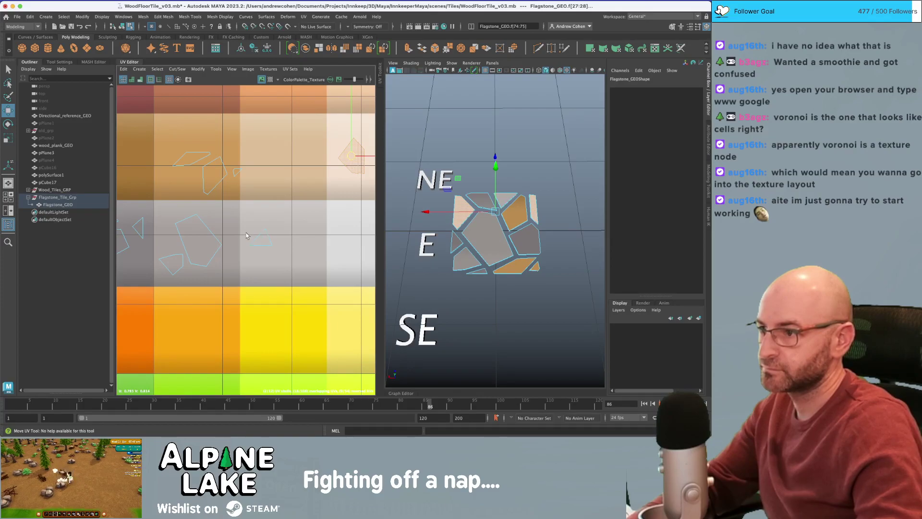
- Move the bottom-edge brown stone's UV shell onto the light grey swatch used by its matching top-edge triangle
key(q)
click(476, 225)
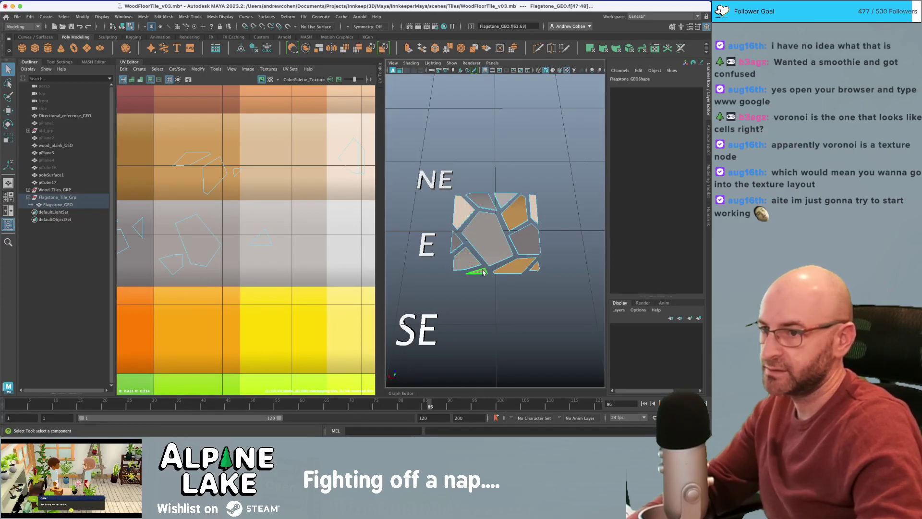
click(512, 205)
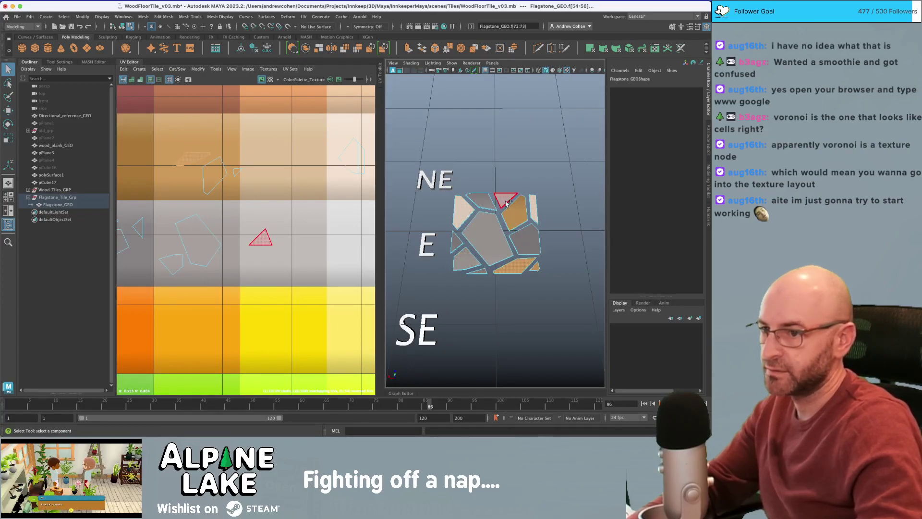
click(506, 203)
click(192, 159)
key(w)
drag(192, 159, 259, 251)
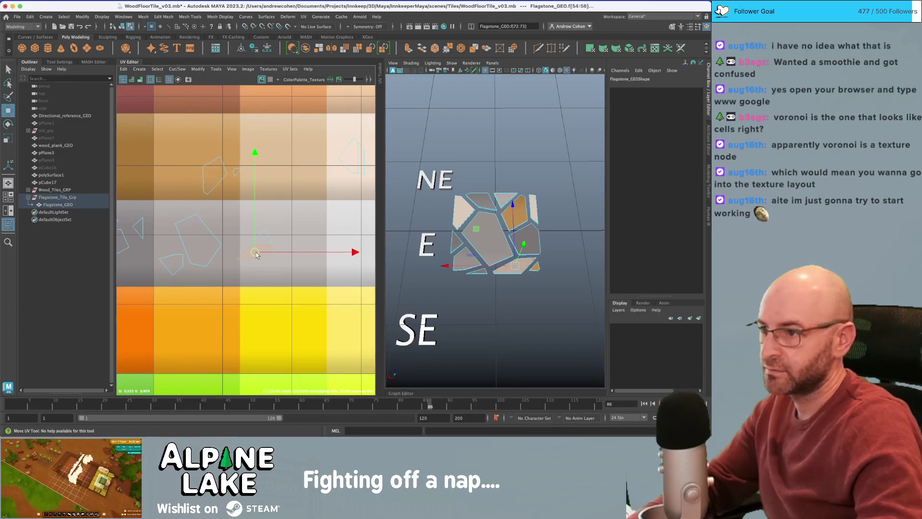
click(261, 251)
key(w)
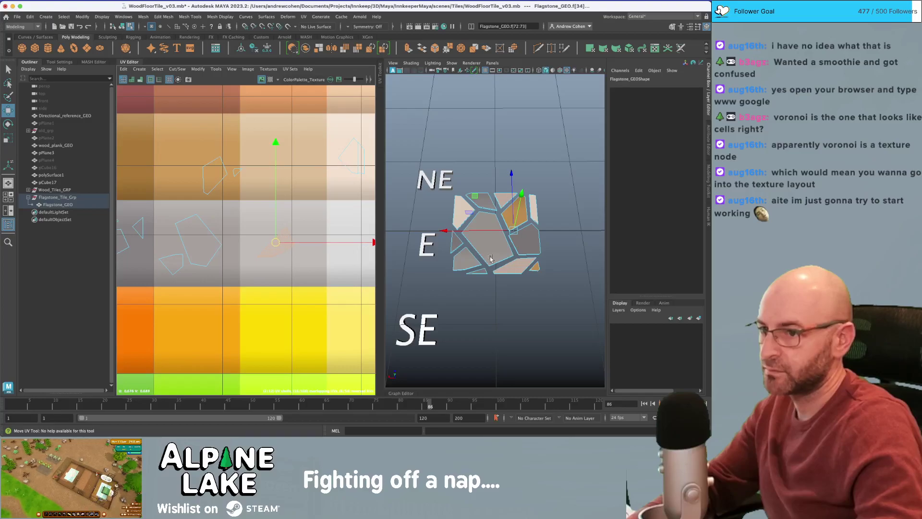
- Move the large central stone's UV shell onto the light grey swatch and return to object selection
click(480, 250)
drag(213, 243, 277, 241)
key(r)
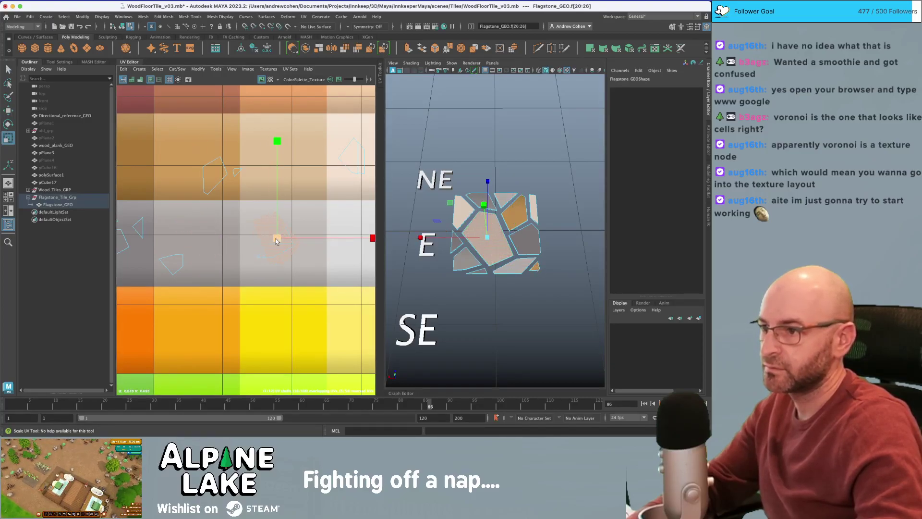
key(w)
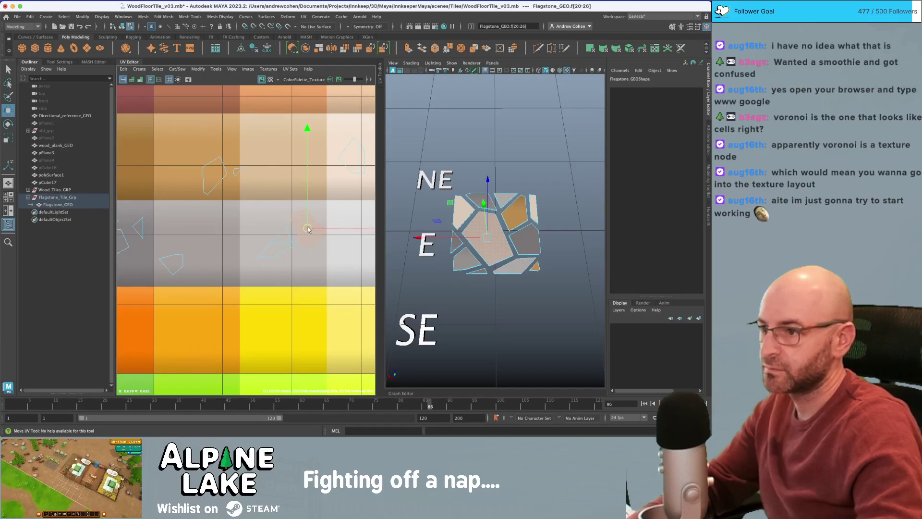
click(123, 27)
key(q)
click(516, 142)
alt+drag(517, 141, 548, 159)
alt+right_drag(548, 158, 491, 173)
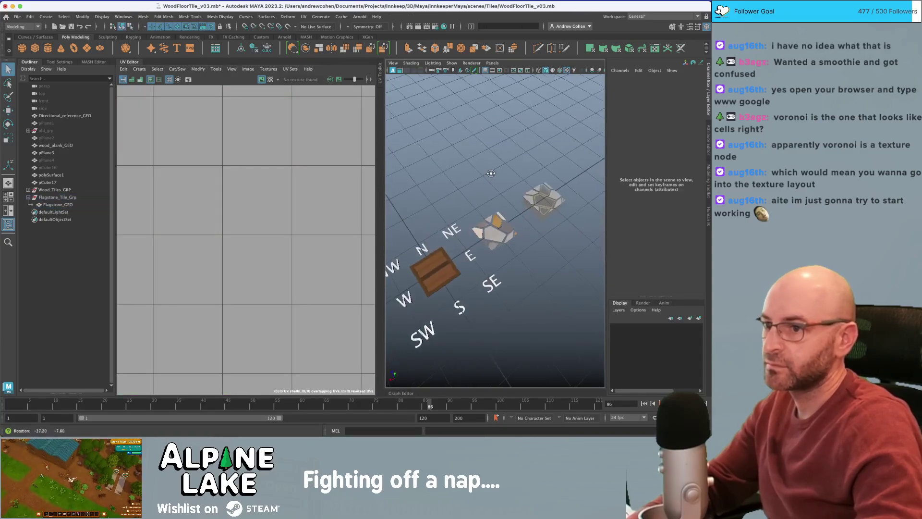
- Duplicate the coloured flagstone tile, place the copy beside it at Translate Z -1, and hide the uncoloured tile nearby
click(495, 234)
key(f)
scroll(491, 227, down, 5)
key(ctrl+d)
key(w)
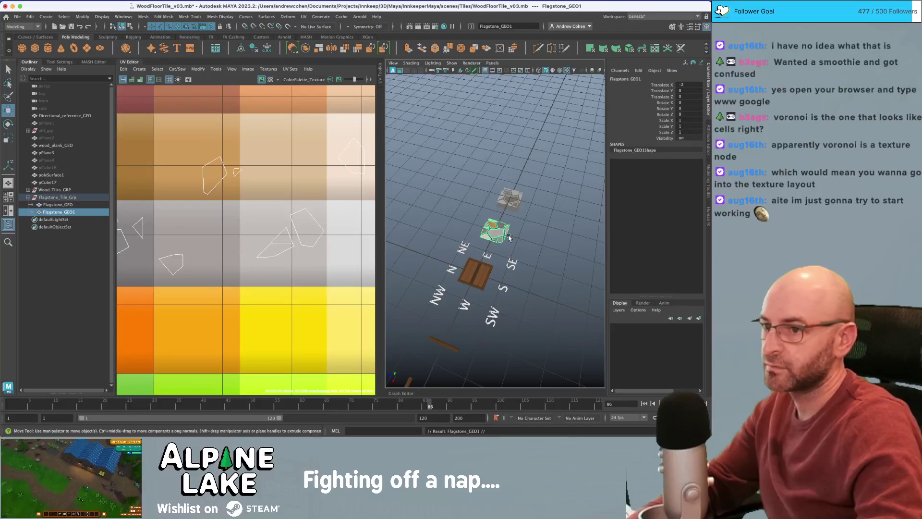
drag(480, 228, 504, 237)
key(q)
drag(483, 177, 513, 230)
key(ctrl+h)
- Duplicate the outer flagstone tile one unit along Z and repeat until a row of five reaches Translate Z -4
click(516, 230)
key(ctrl+d)
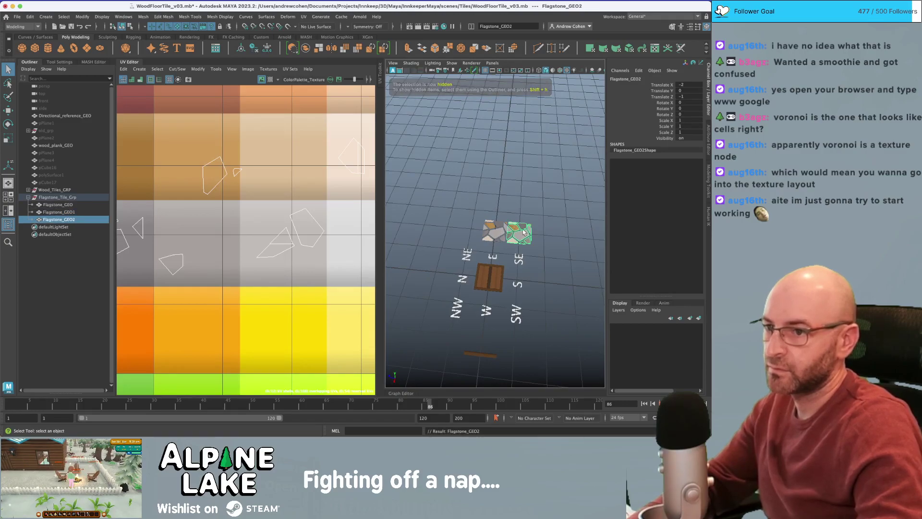
key(w)
drag(502, 232, 528, 234)
key(shift+d)
key(shift+d)
key(q)
- Duplicate the whole five-tile row one unit along X and repeat it to make a five-by-five grid of tiles
drag(600, 208, 498, 236)
alt+middle_drag(548, 230, 504, 235)
key(ctrl+d)
key(w)
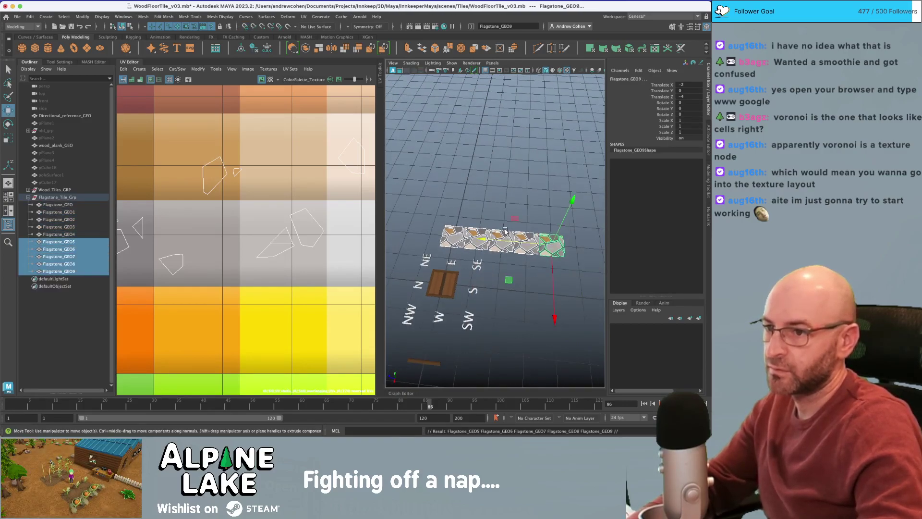
drag(542, 241, 553, 233)
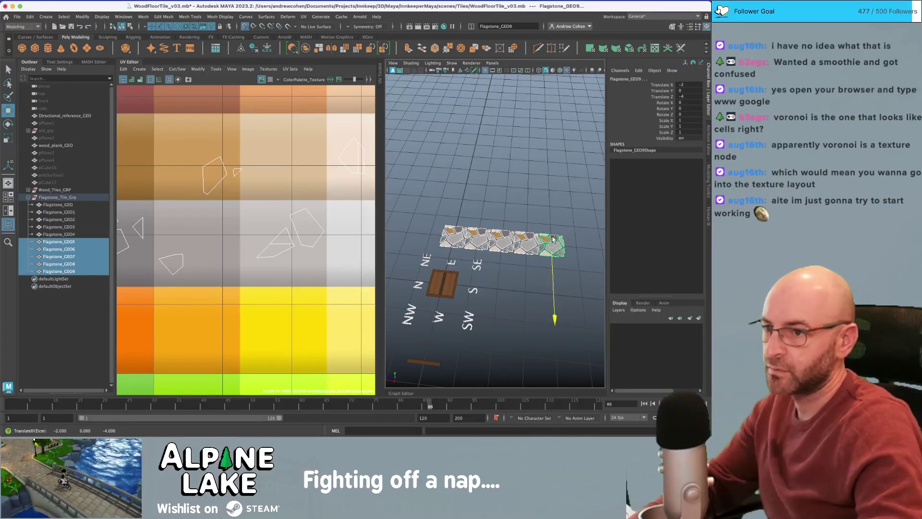
key(shift+d)
key(shift+d)
key(shift+d)
key(q)
- Examine the five-by-five flagstone tiling from several angles, checking seams and how the stone colours repeat
click(579, 250)
alt+drag(579, 250, 524, 236)
alt+right_drag(523, 235, 552, 234)
alt+middle_drag(552, 234, 499, 231)
alt+drag(499, 231, 543, 226)
alt+right_drag(543, 226, 500, 218)
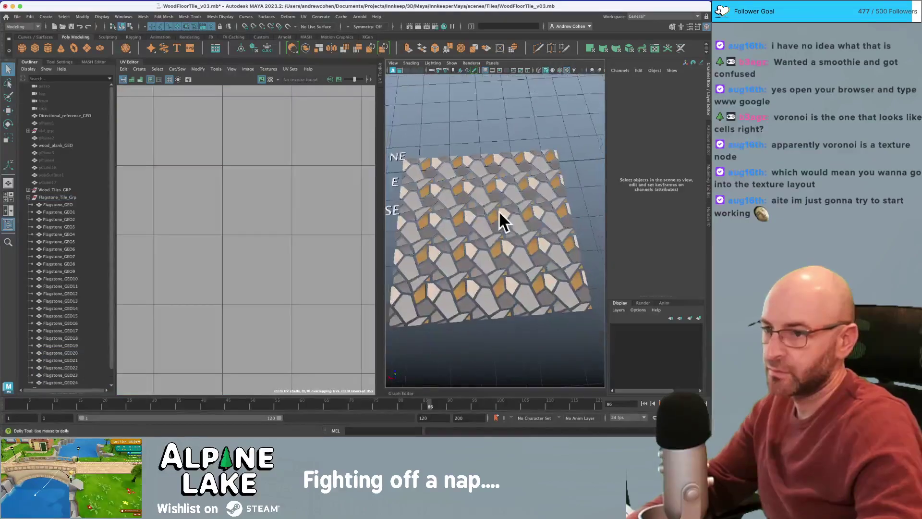
alt+drag(500, 218, 521, 214)
alt+right_drag(521, 213, 450, 208)
- On all tiles, move the golden-brown stone's UV shells to the mid-grey swatch and the small golden triangle's to pale tan
alt+drag(450, 208, 616, 318)
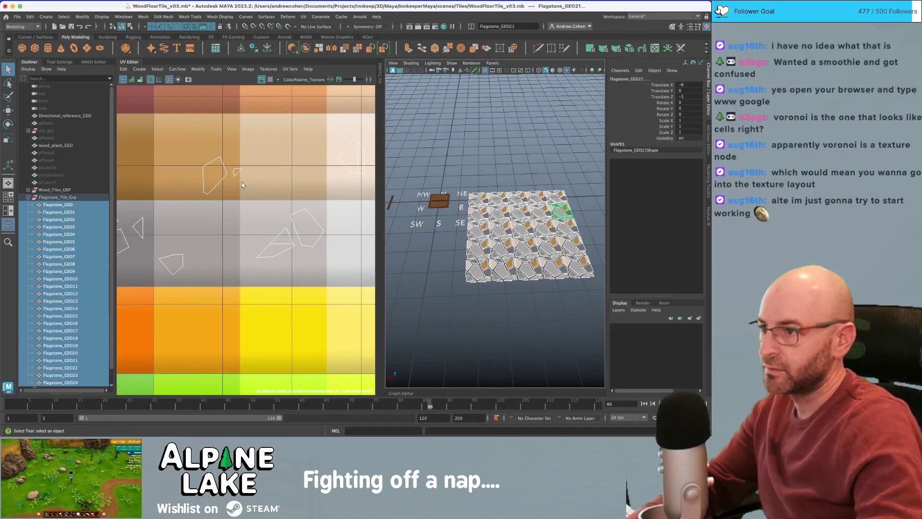
right_drag(206, 155, 196, 148)
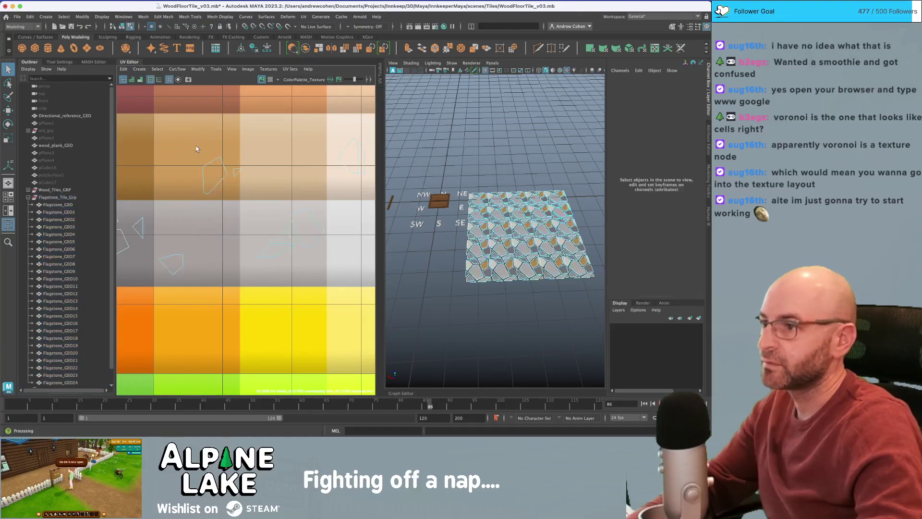
scroll(221, 161, up, 2)
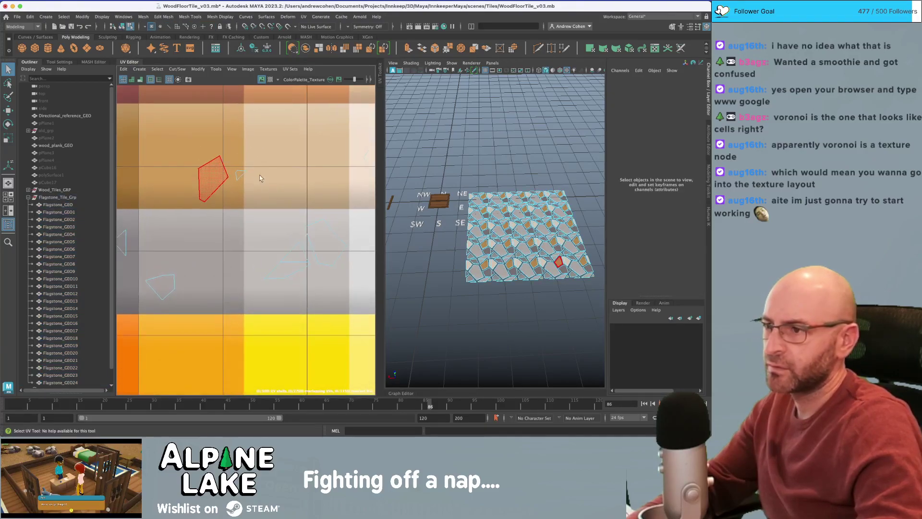
click(238, 175)
key(w)
drag(238, 174, 204, 238)
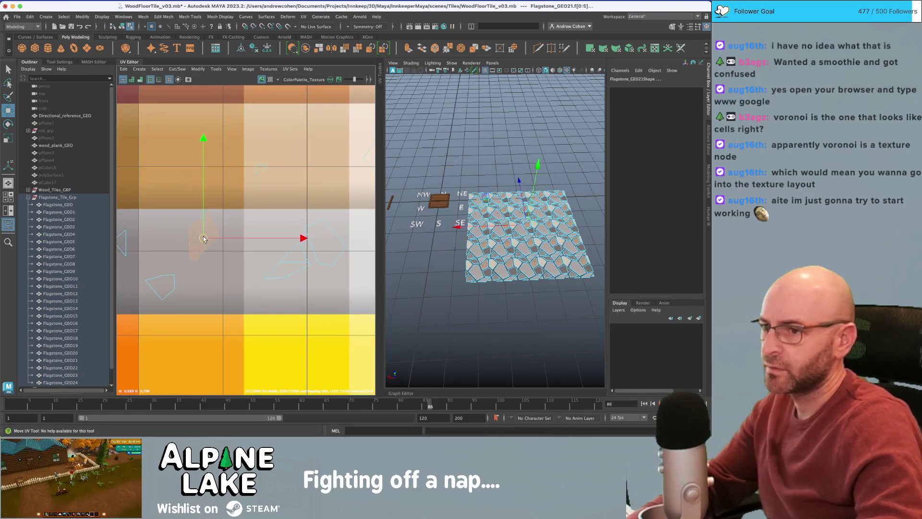
click(122, 27)
key(q)
click(488, 146)
- Examine the recoloured tiling up close and compare it with the flagstone path reference photo in the browser
alt+drag(487, 146, 522, 150)
scroll(490, 150, up, 5)
alt+middle_drag(523, 150, 472, 148)
scroll(472, 148, down, 5)
alt+drag(473, 148, 514, 158)
scroll(518, 159, up, 5)
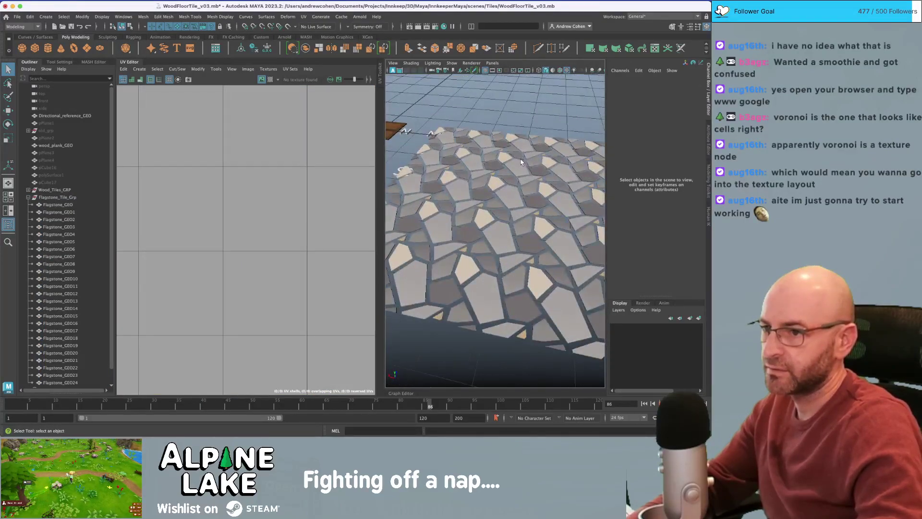
key(super+Tab)
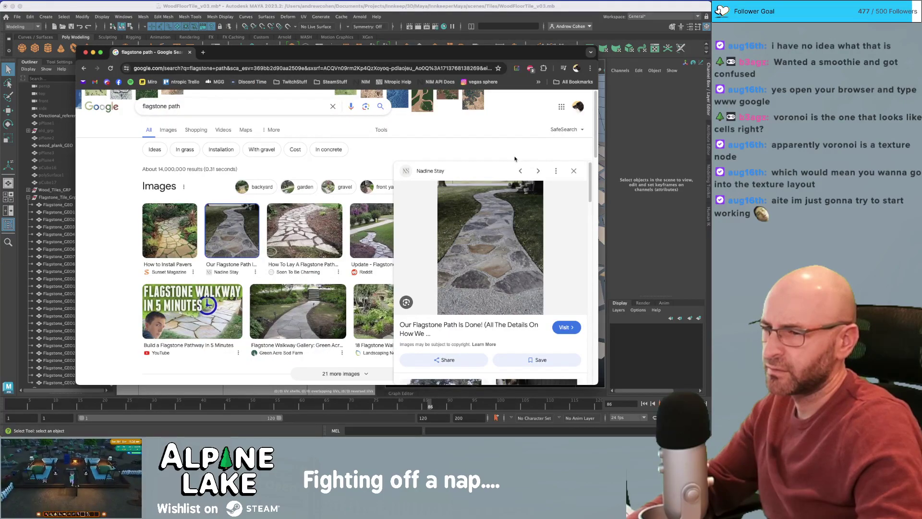
key(super+Tab)
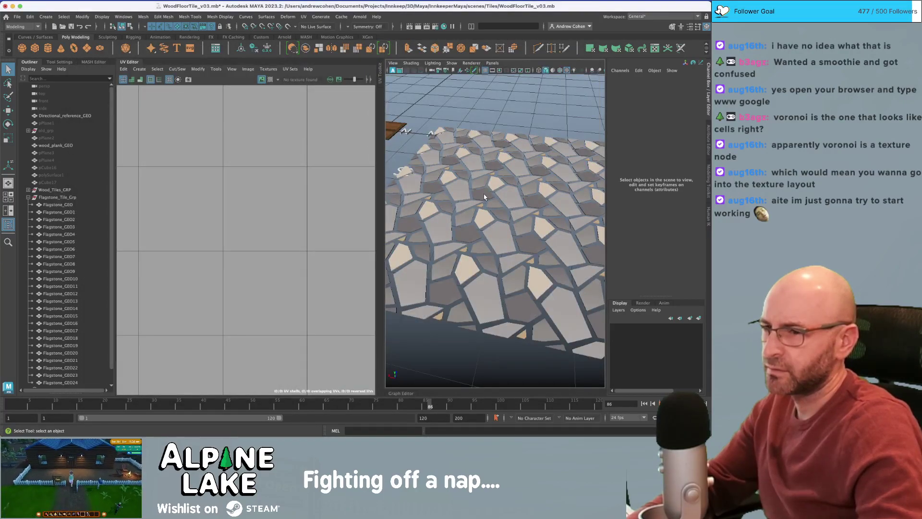
- On all tiles, move the brownish-grey stones' UV shells onto the dark grey swatch
scroll(484, 196, down, 5)
alt+drag(485, 196, 591, 276)
scroll(242, 214, down, 3)
alt+middle_drag(242, 215, 342, 209)
right_drag(220, 206, 189, 196)
drag(185, 197, 146, 246)
key(w)
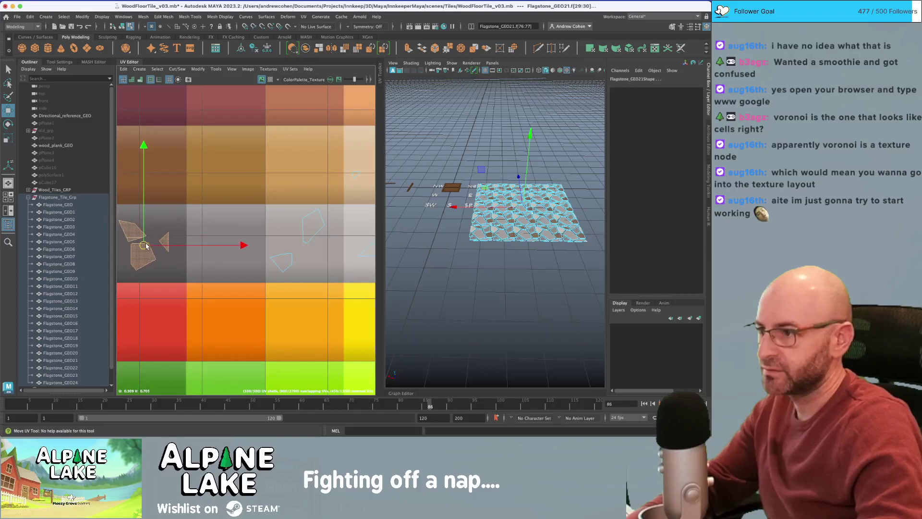
click(121, 28)
key(q)
click(509, 140)
alt+drag(509, 140, 499, 169)
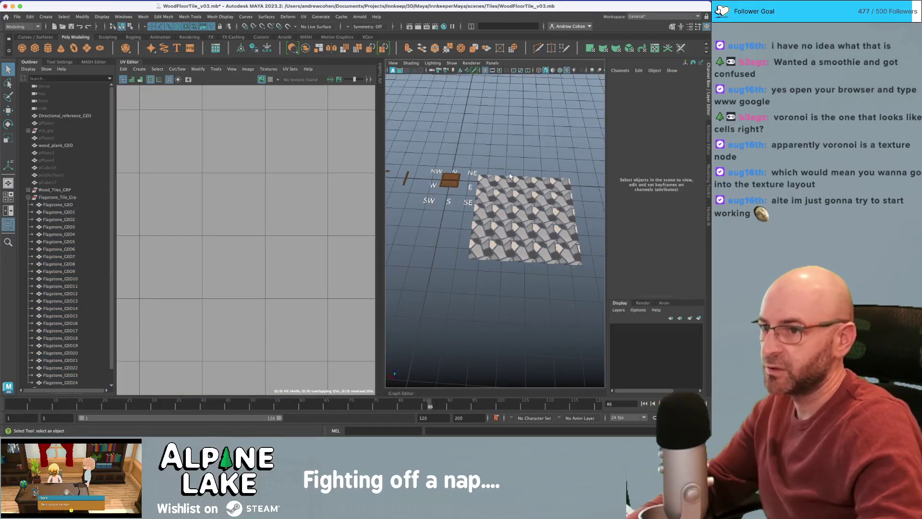
- Restore the selection of all tiles and move the mid-grey stones' UV shells onto the neighbouring lighter grey swatch
key(super+z)
scroll(357, 209, down, 2)
alt+middle_drag(358, 209, 286, 215)
right_click(285, 216)
right_drag(257, 213, 254, 207)
key(w)
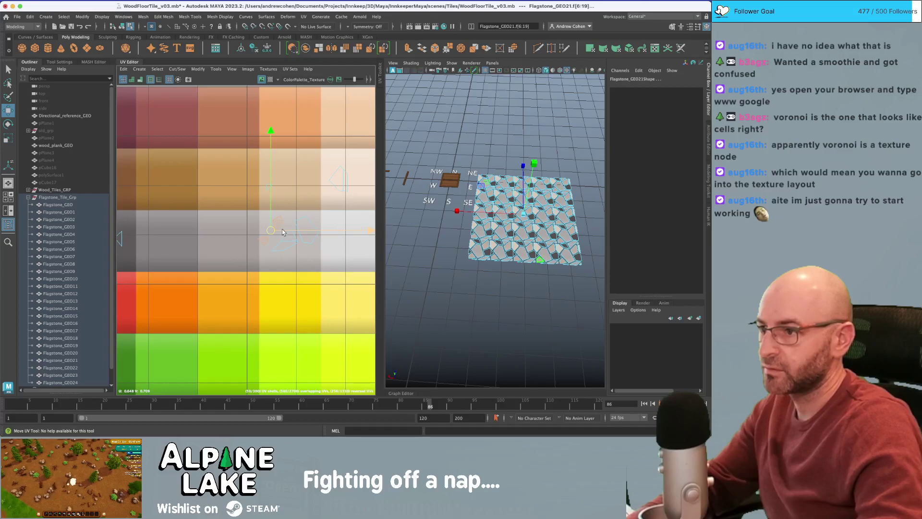
drag(275, 230, 278, 230)
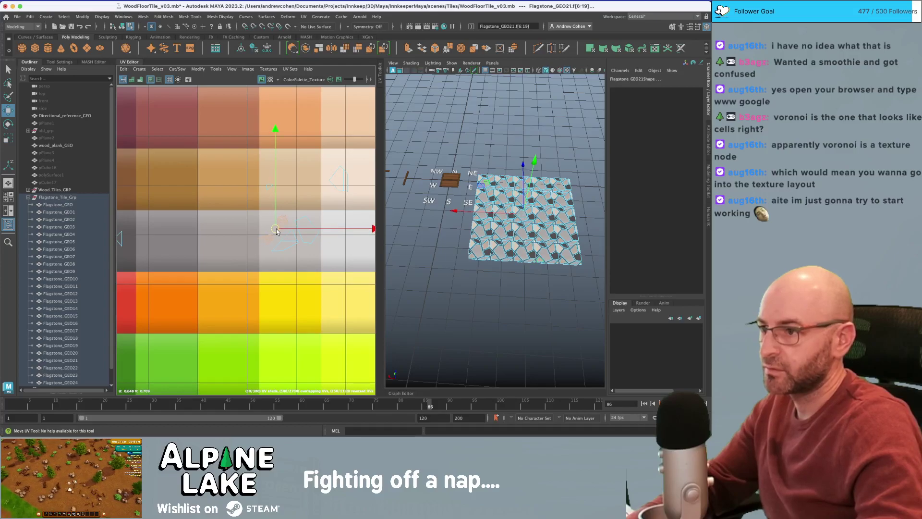
click(123, 28)
key(q)
click(470, 124)
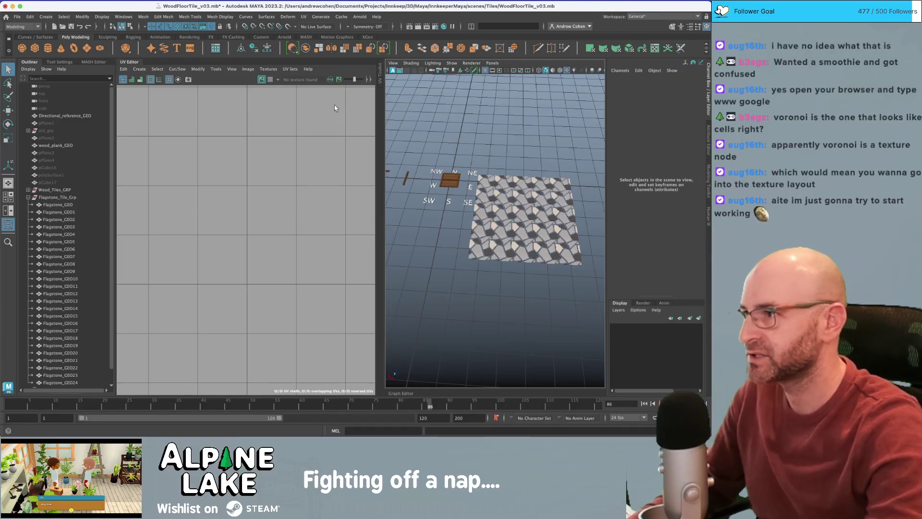
- Create a polygon plane, snap it to Translate Z 5, and frame it in a single perspective view without the UV Editor
click(83, 50)
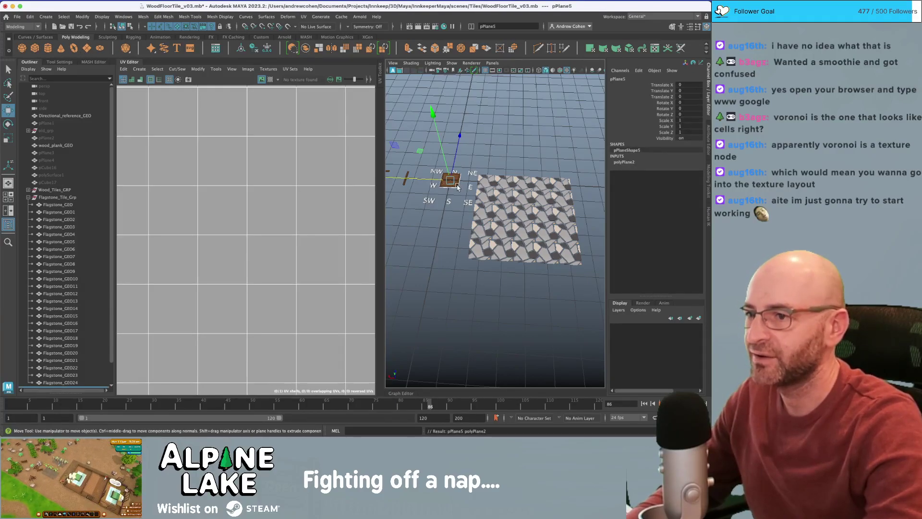
key(x)
drag(460, 136, 462, 134)
key(f)
alt+right_drag(464, 124, 514, 176)
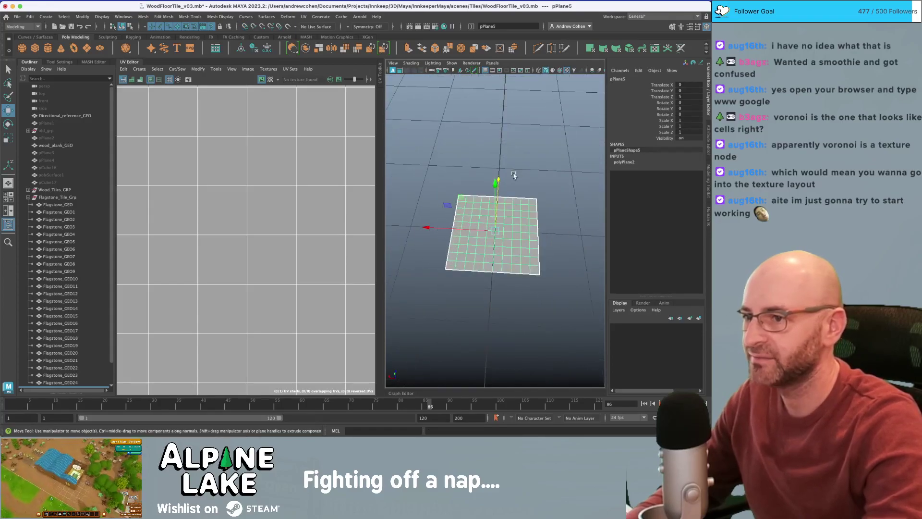
alt+middle_drag(514, 176, 516, 165)
click(140, 63)
alt+right_drag(380, 207, 355, 209)
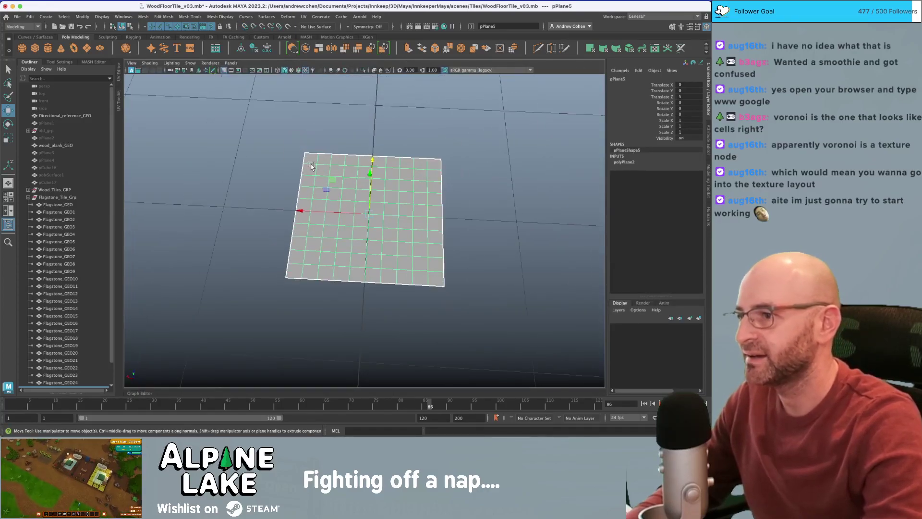
alt+drag(356, 209, 370, 174)
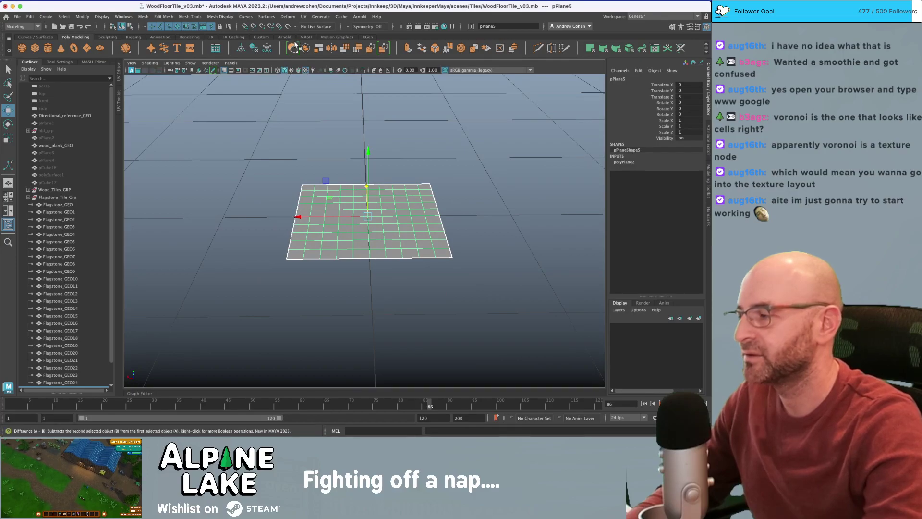
- Add a MASH texture deformer to the new plane and display the deformer's attributes
mouse_move(397, 203)
right_down()
mouse_move(385, 200)
mouse_move(395, 203)
right_up()
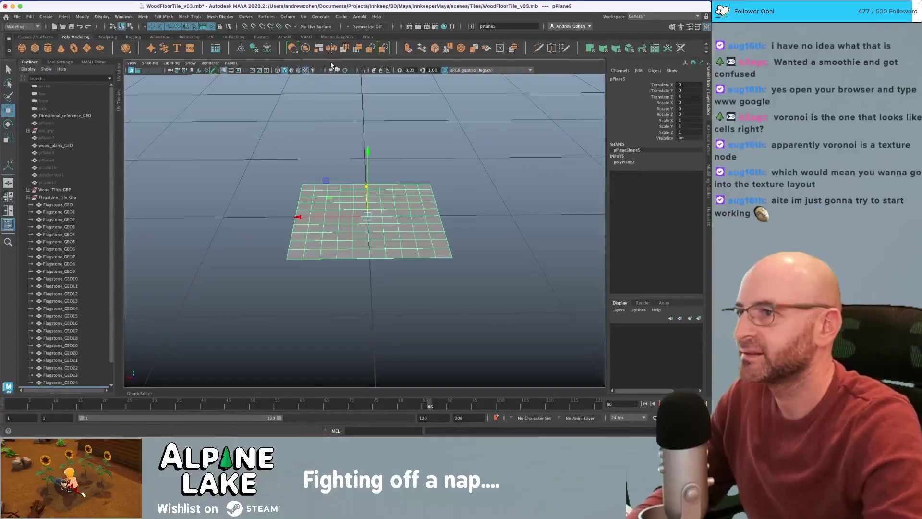
click(307, 38)
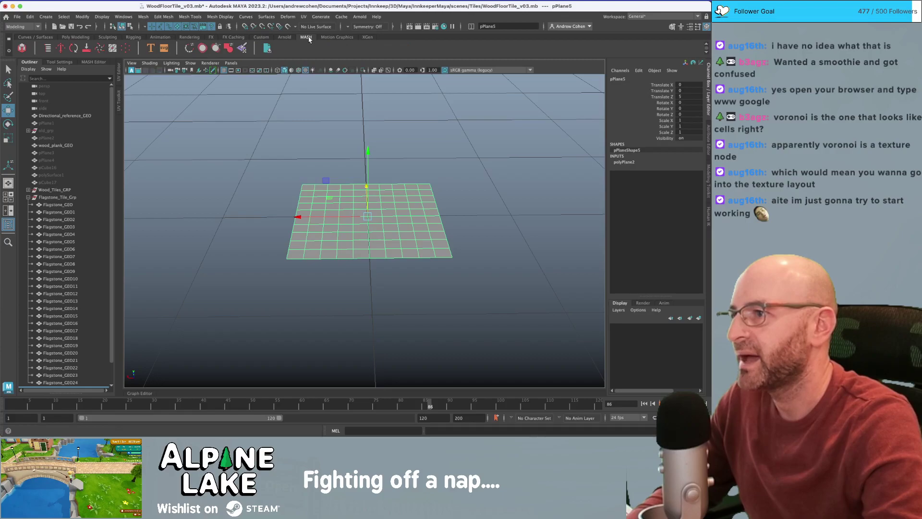
click(243, 48)
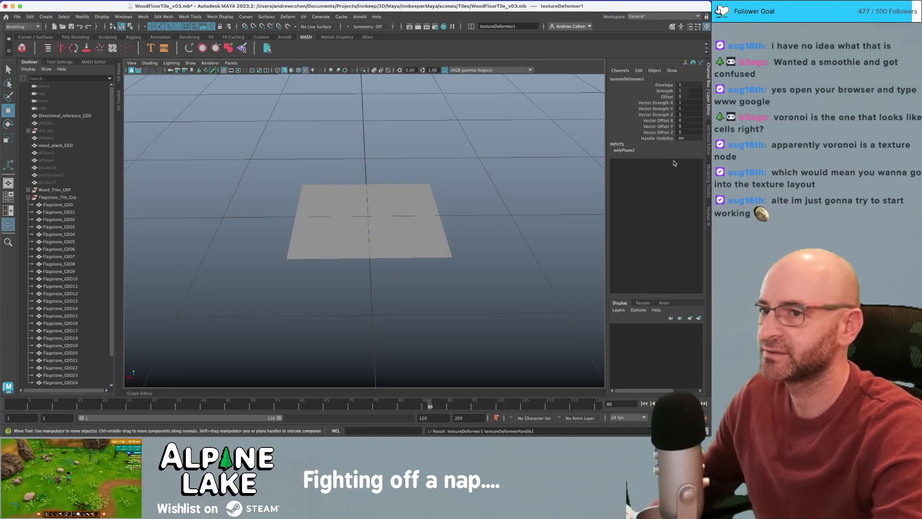
click(624, 150)
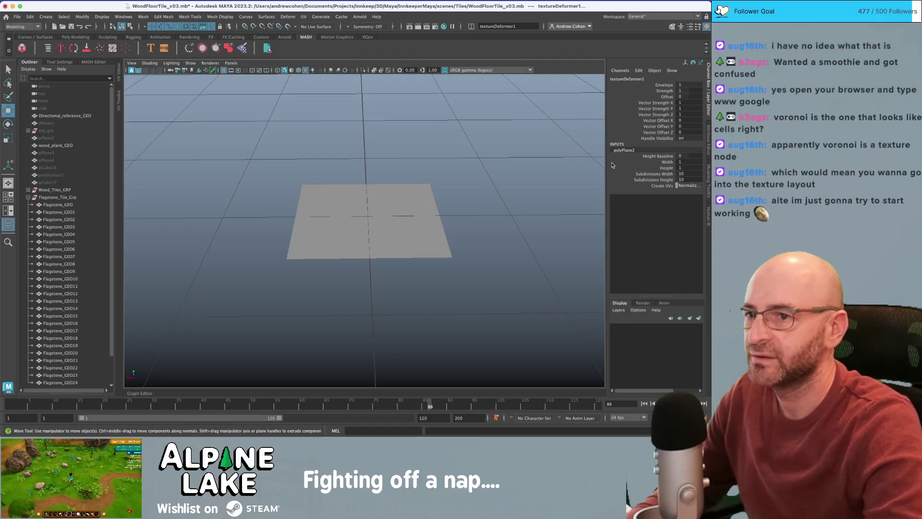
key(ctrl+a)
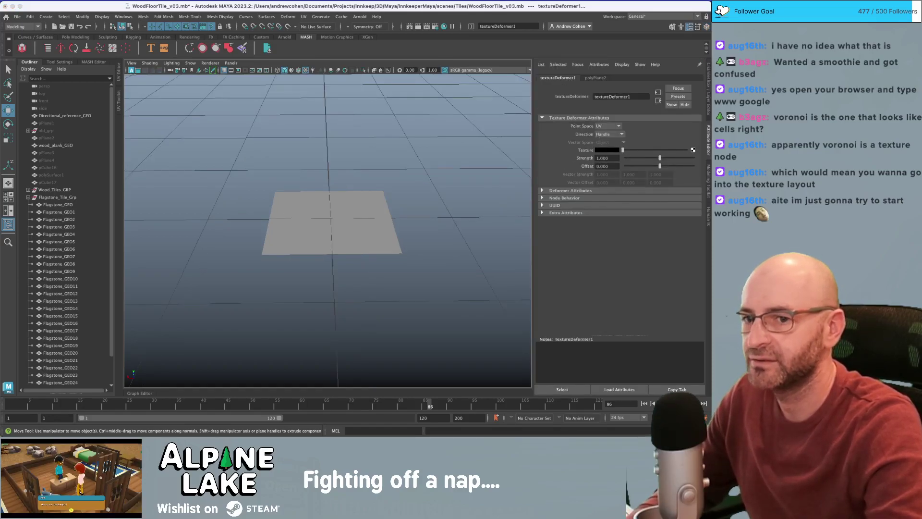
- Select the jagged deformed plane and lock its normals
alt+drag(405, 132, 425, 151)
mouse_move(364, 161)
alt+mouse_down()
mouse_move(422, 162)
mouse_move(435, 143)
mouse_move(343, 159)
mouse_move(387, 166)
mouse_move(356, 163)
alt+mouse_up()
key(q)
click(408, 138)
click(356, 164)
click(214, 17)
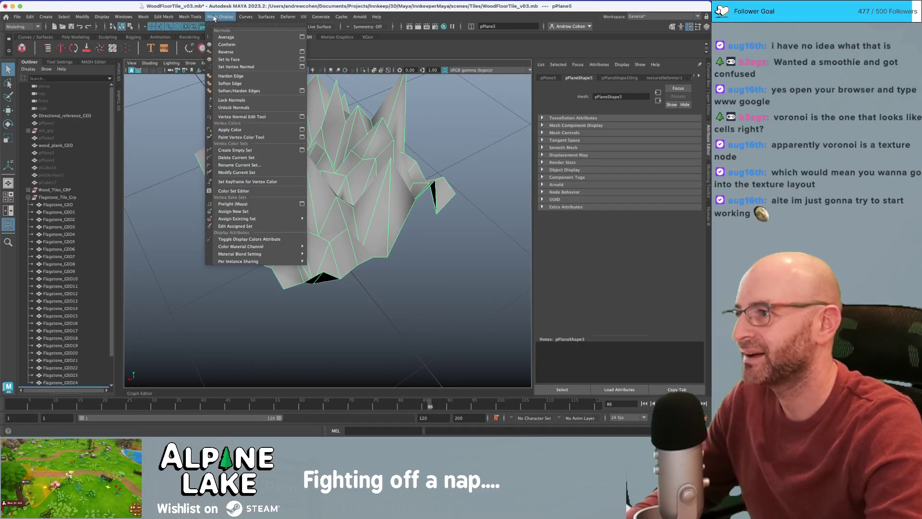
mouse_move(200, 18)
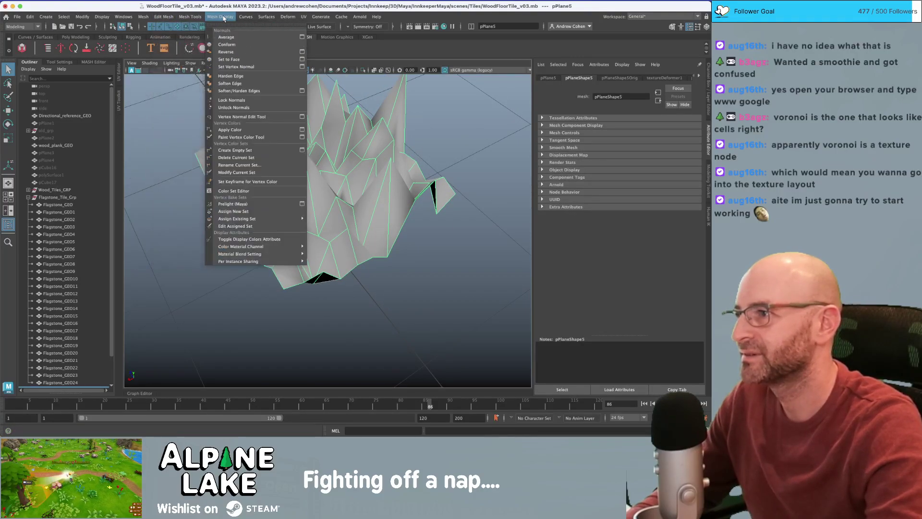
click(234, 100)
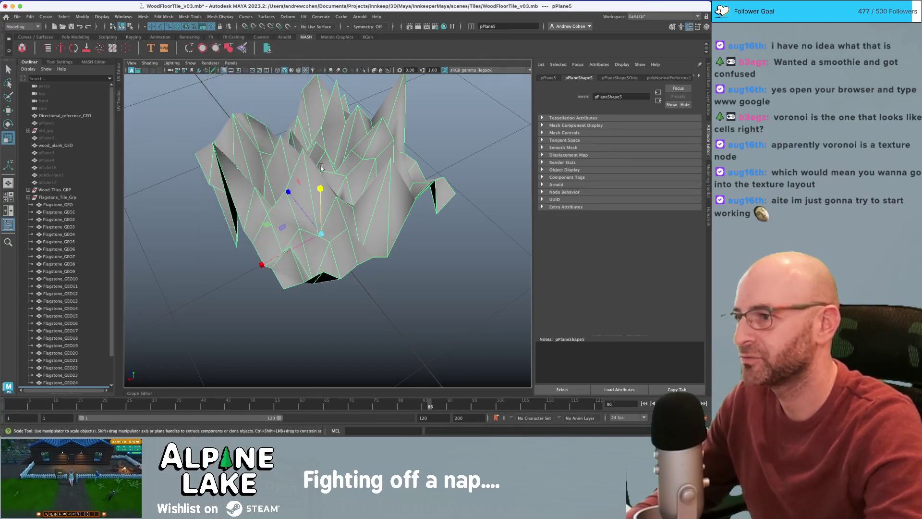
- Scale the deformed plane down vertically into a nearly flat ground surface and compare it with the flagstone grid
drag(324, 190, 321, 232)
key(q)
click(391, 186)
alt+drag(377, 144, 359, 200)
alt+right_drag(359, 200, 297, 191)
alt+drag(297, 190, 356, 166)
alt+right_drag(356, 165, 313, 197)
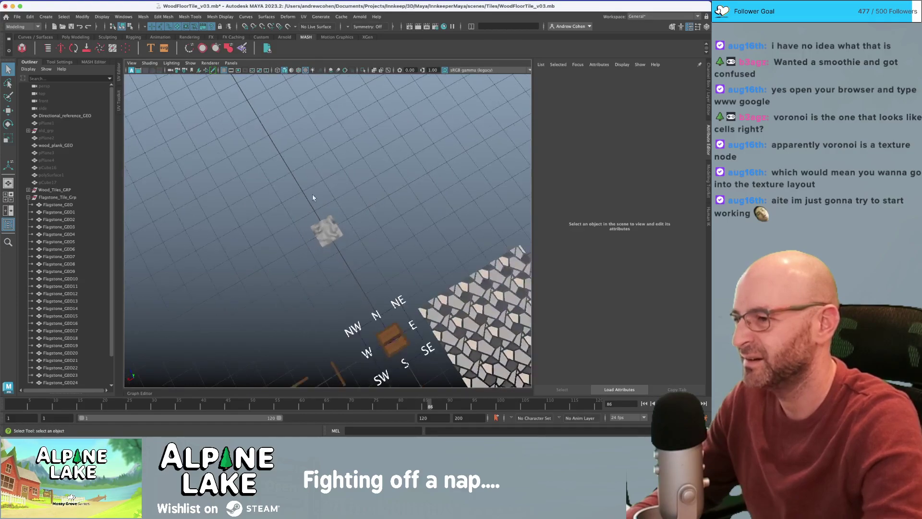
alt+drag(312, 197, 287, 171)
- Move the flattened ground plane into the flagstone grid's corner tile beside the direction labels
click(307, 167)
key(w)
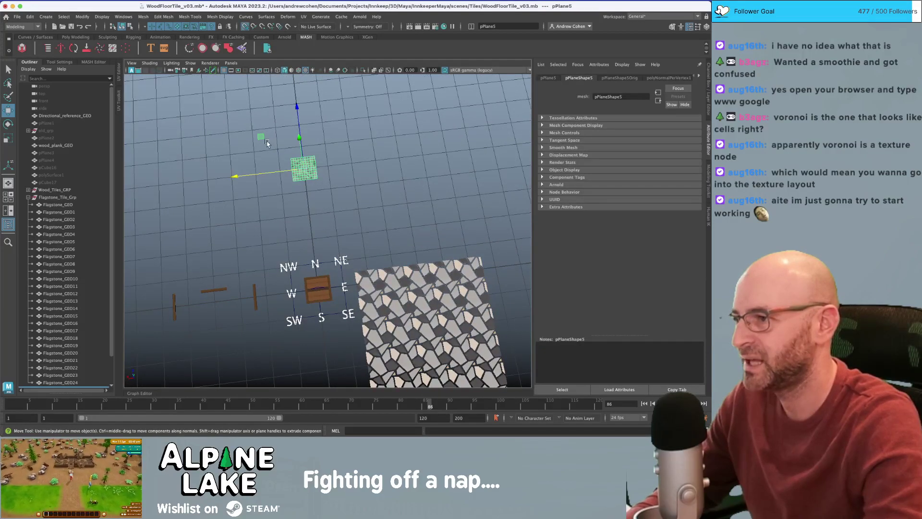
drag(261, 138, 331, 229)
key(f)
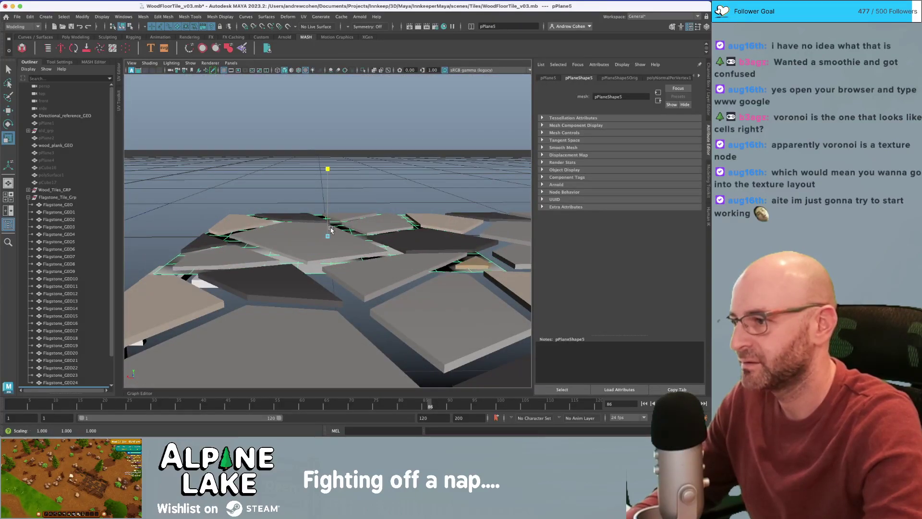
key(q)
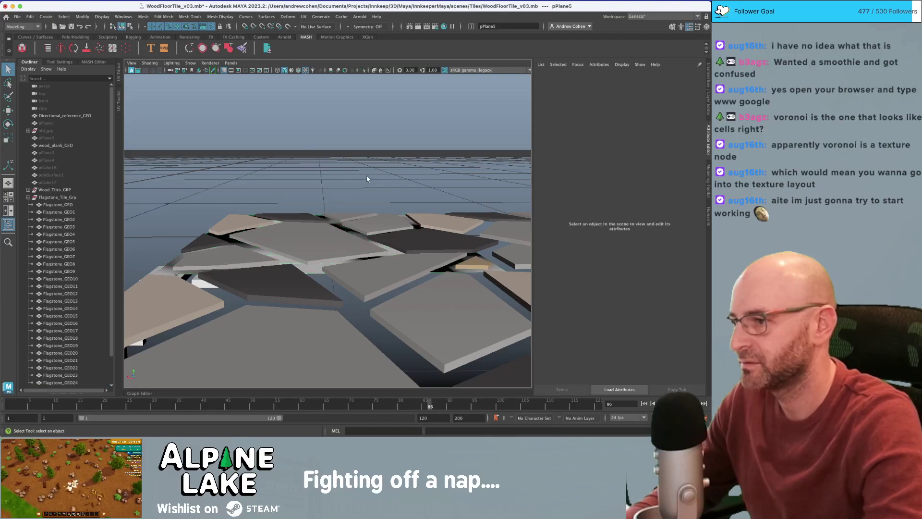
- Duplicate the ground plane one tile over and repeat until the flagstone grid's first row is filled with five planes
alt+drag(331, 192, 321, 214)
alt+right_drag(370, 219, 278, 173)
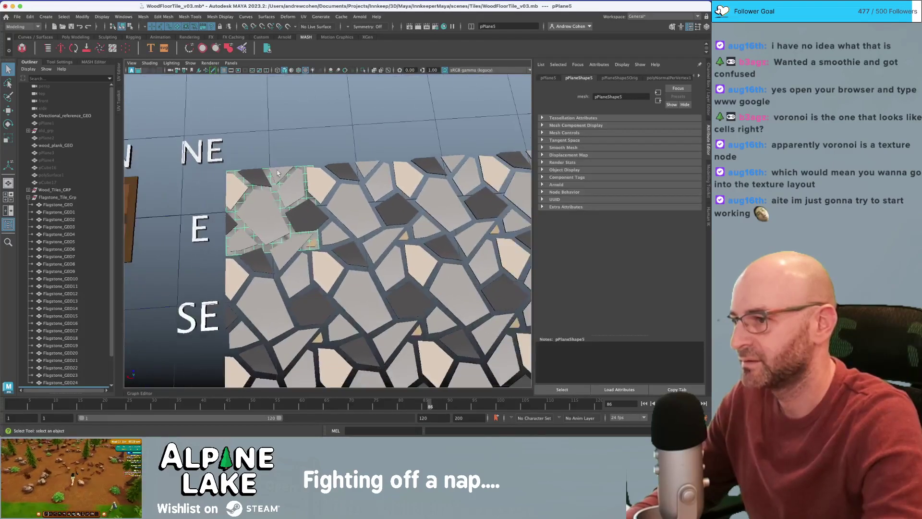
drag(257, 209, 336, 203)
key(shift+d)
key(shift+d)
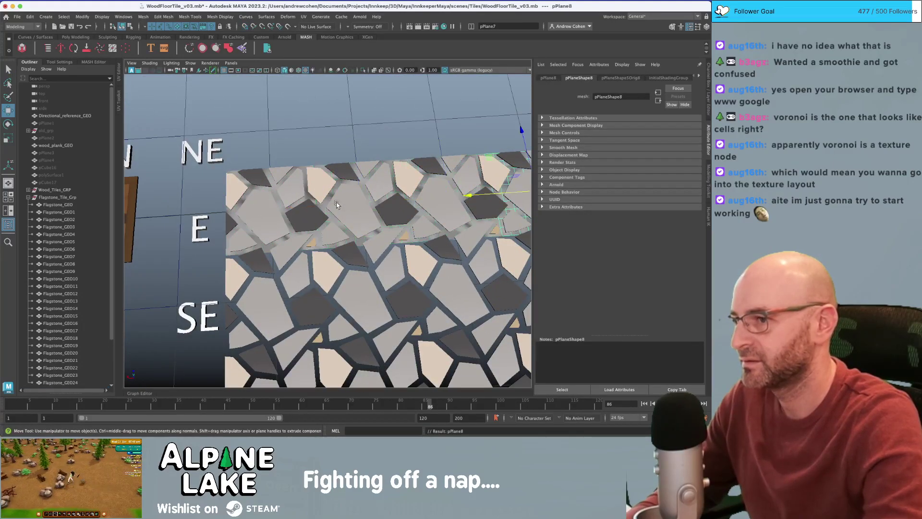
alt+right_drag(338, 203, 332, 183)
alt+middle_drag(331, 183, 297, 177)
key(shift+d)
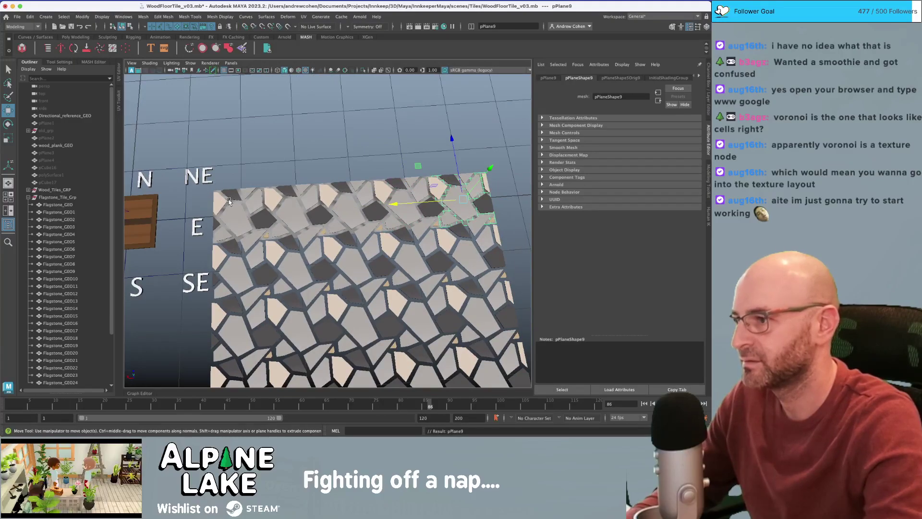
- Duplicate the five-plane ground row, snap the copy to the adjacent row, and repeat until the whole 5 by 5 flagstone grid is covered
key(q)
scroll(94, 269, down, 3)
shift+click(54, 345)
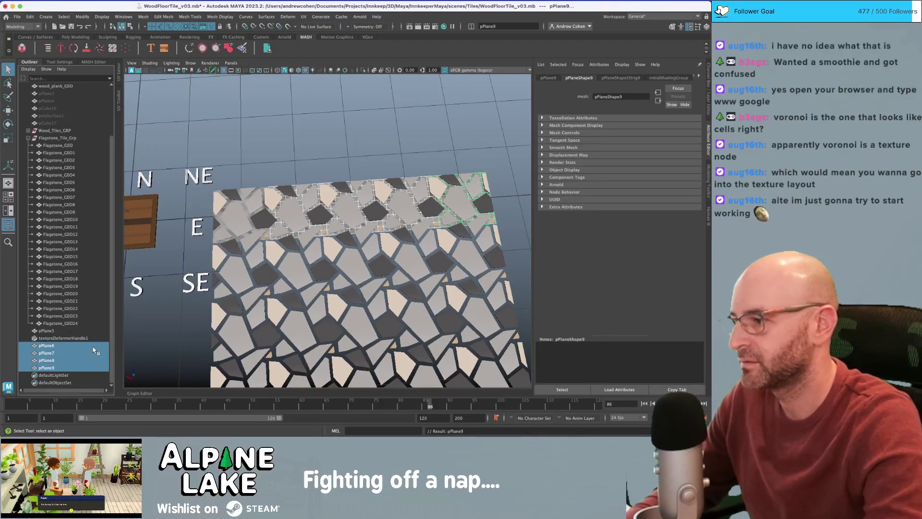
click(63, 331)
ctrl+drag(52, 347, 52, 362)
alt+drag(216, 259, 332, 226)
scroll(293, 226, down, 4)
key(w)
key(ctrl+d)
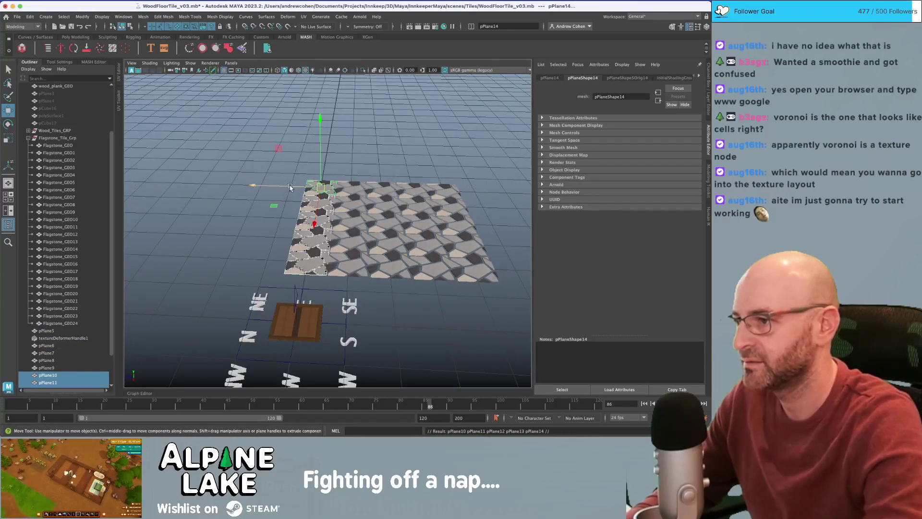
key(x)
drag(290, 187, 322, 187)
key(shift+d)
key(shift+d)
key(shift+d)
key(q)
click(286, 148)
alt+drag(293, 150, 307, 211)
- Select all the ground planes from pPlane5 to pPlane29 and assign them the existing color_atlas_mat material
scroll(52, 353, down, 5)
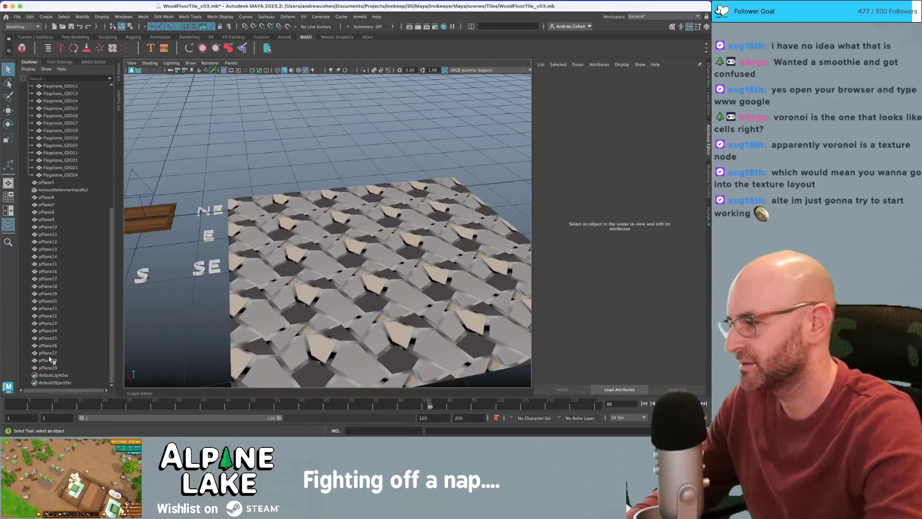
click(50, 368)
shift+click(54, 198)
shift+click(53, 183)
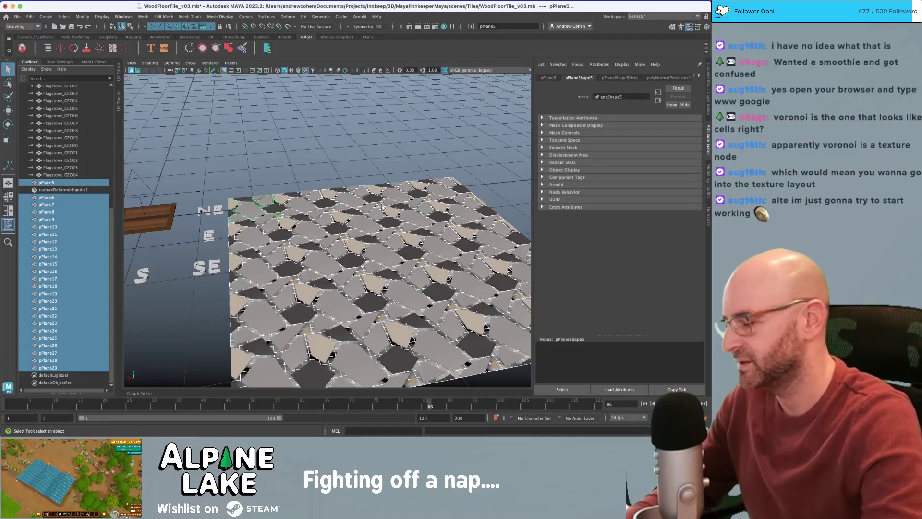
alt+middle_drag(338, 302, 347, 247)
alt+right_drag(284, 274, 330, 312)
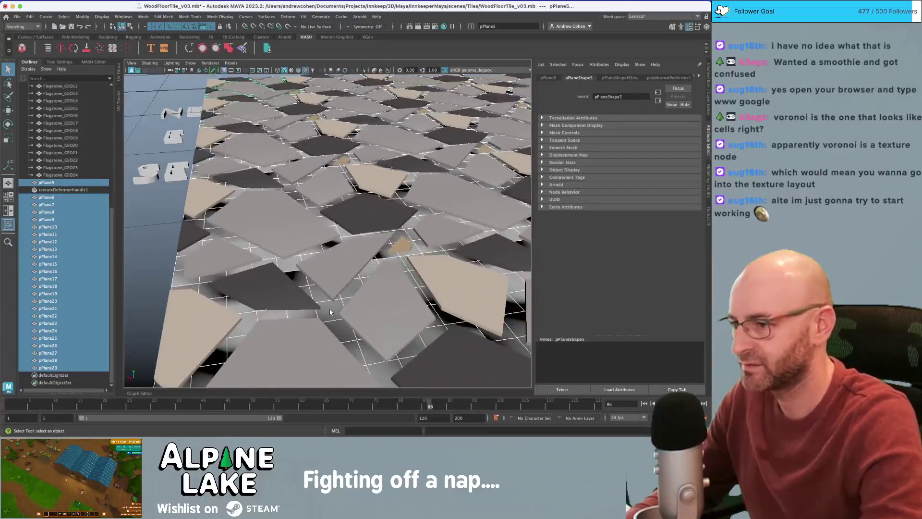
right_click(331, 313)
mouse_move(327, 411)
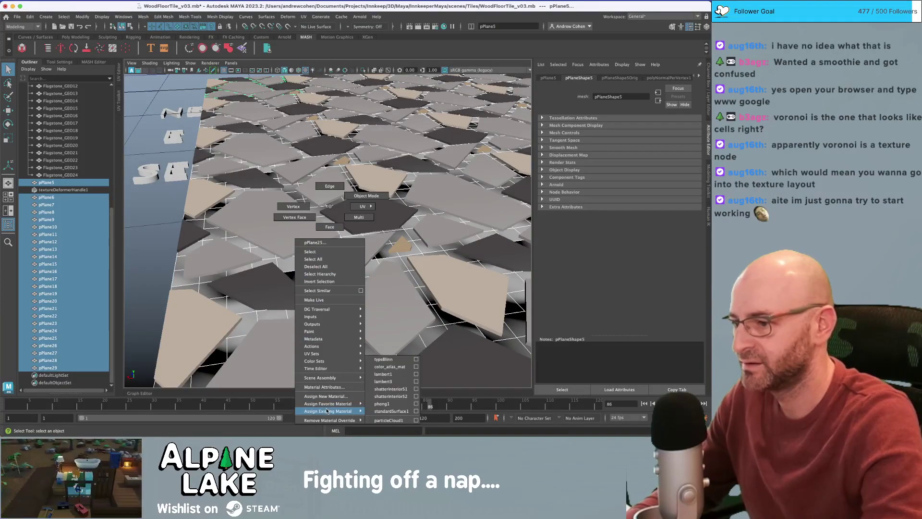
click(401, 366)
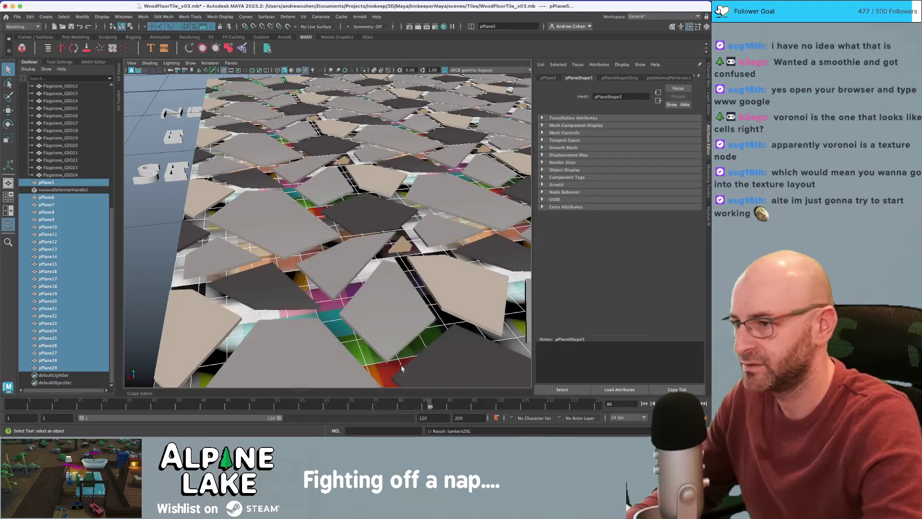
- Shrink all the ground planes' UVs and place them inside the dark grey swatch of the colour palette
key(f)
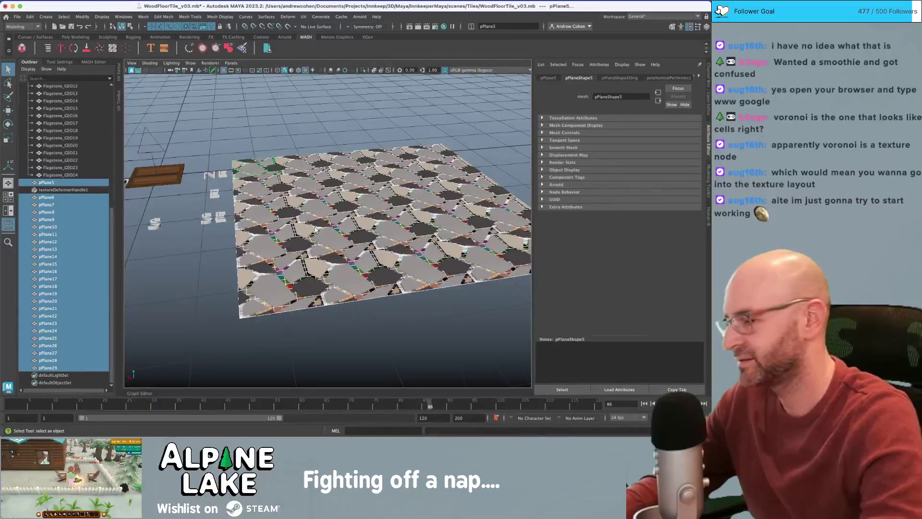
click(119, 72)
scroll(221, 179, down, 2)
right_drag(219, 175, 204, 168)
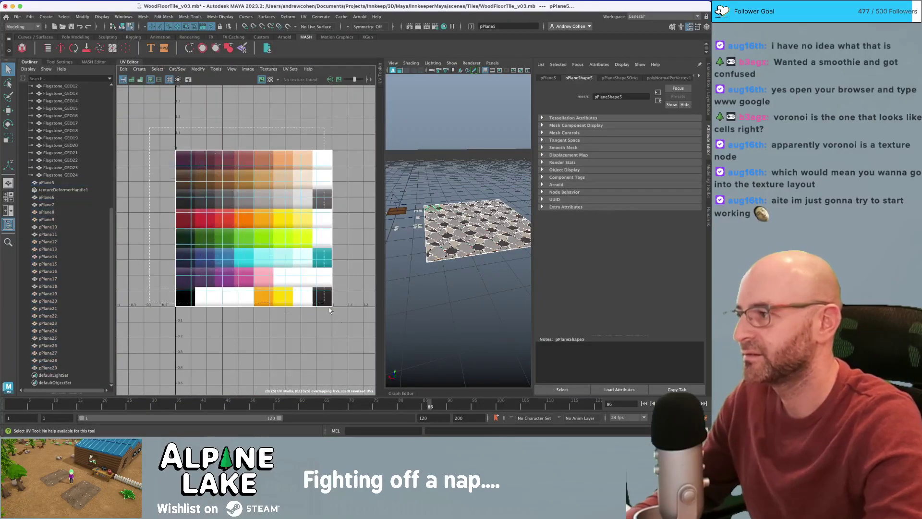
drag(361, 166, 150, 348)
key(r)
drag(252, 228, 137, 261)
key(r)
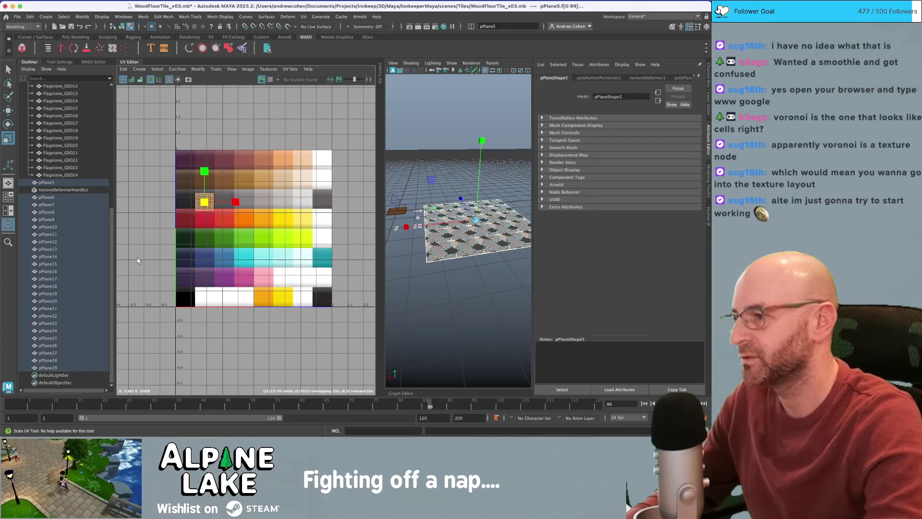
drag(204, 202, 180, 231)
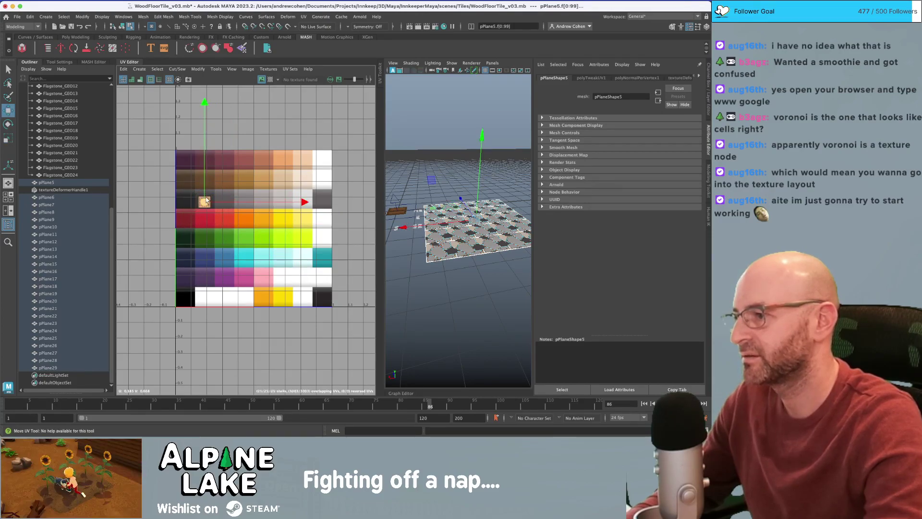
key(r)
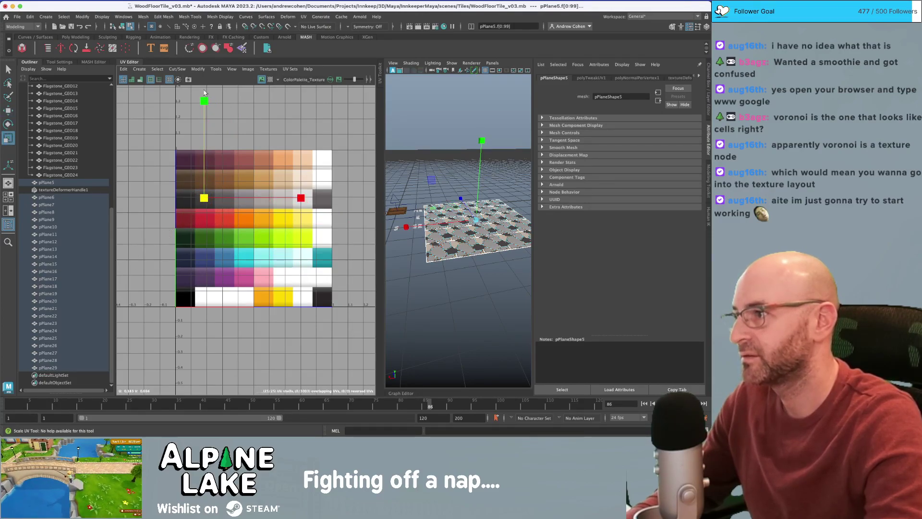
click(121, 28)
key(q)
click(432, 138)
alt+drag(432, 138, 443, 171)
scroll(445, 173, up, 5)
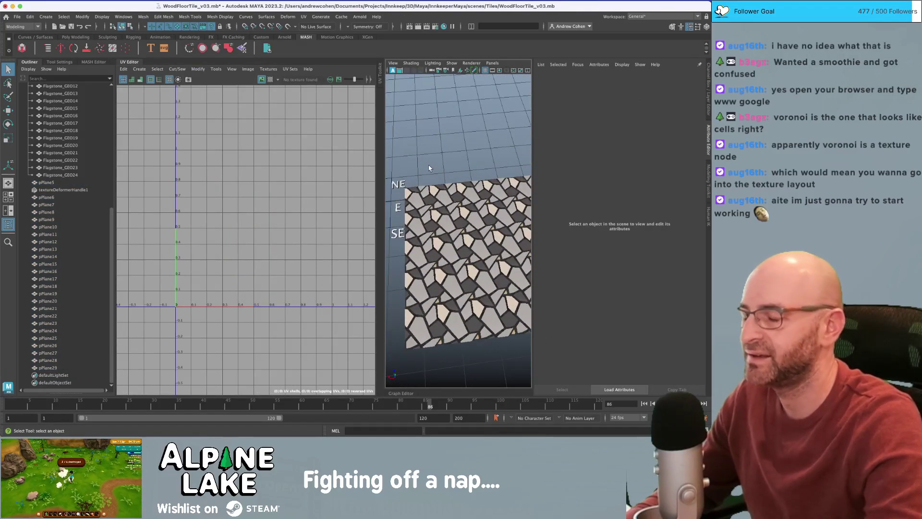
- Set the viewport's view transform to Unity neutral tone-map (legacy) and inspect the flagstone grid
click(137, 62)
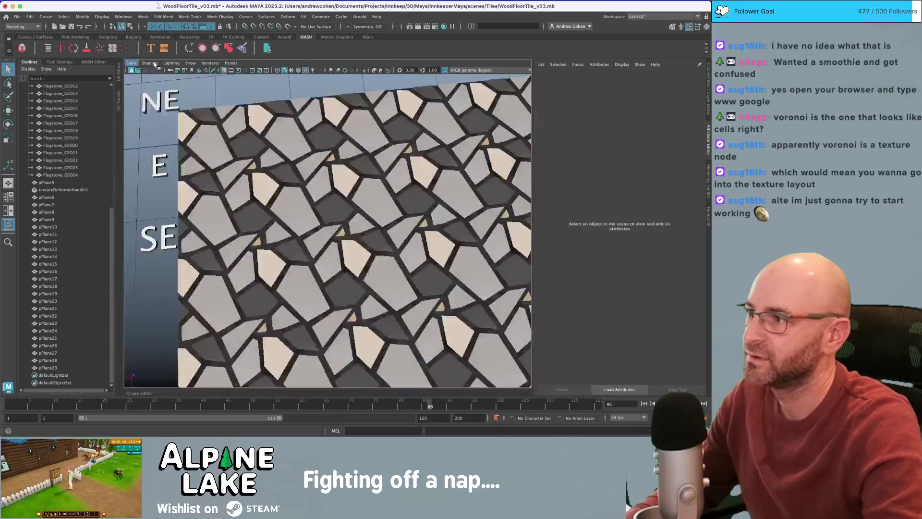
click(455, 71)
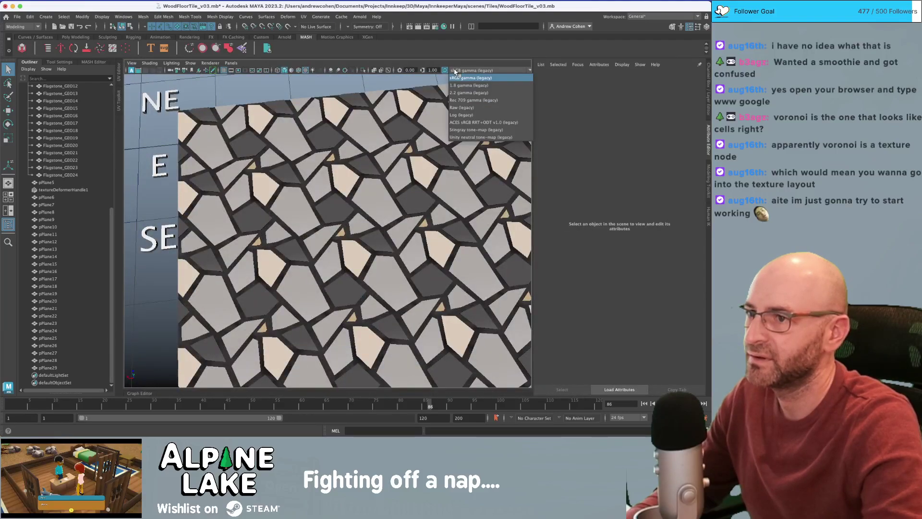
click(462, 138)
alt+right_drag(454, 144, 384, 136)
alt+drag(384, 137, 354, 109)
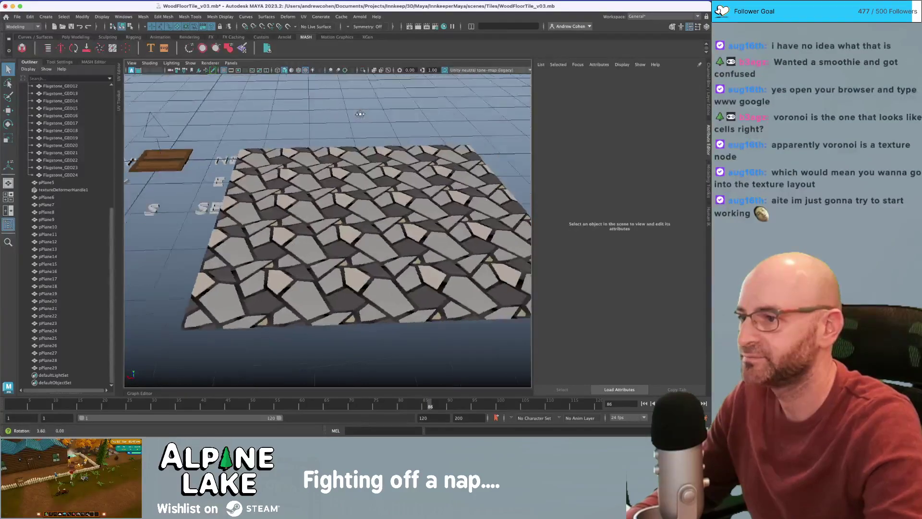
alt+right_drag(354, 109, 473, 138)
- Move textureDeformerHandle1 above pPlane5 in the scene hierarchy so the ground planes are listed together
click(334, 235)
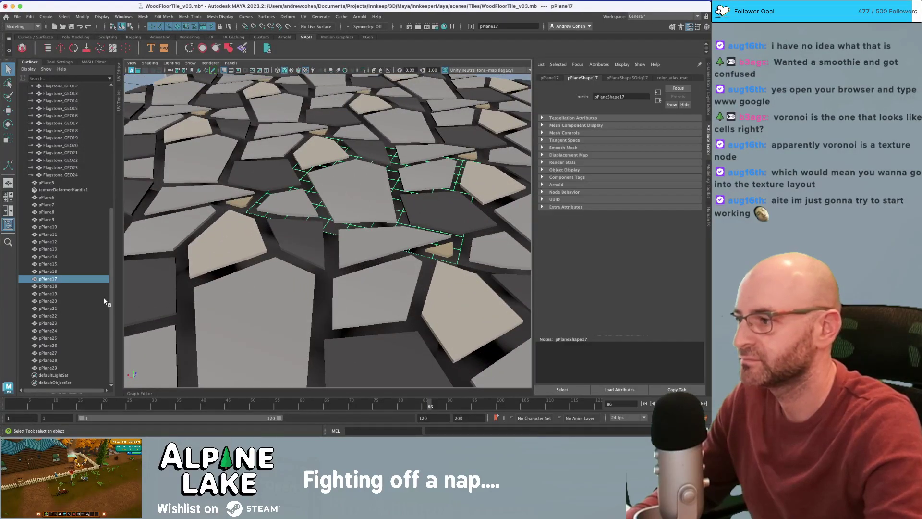
click(54, 190)
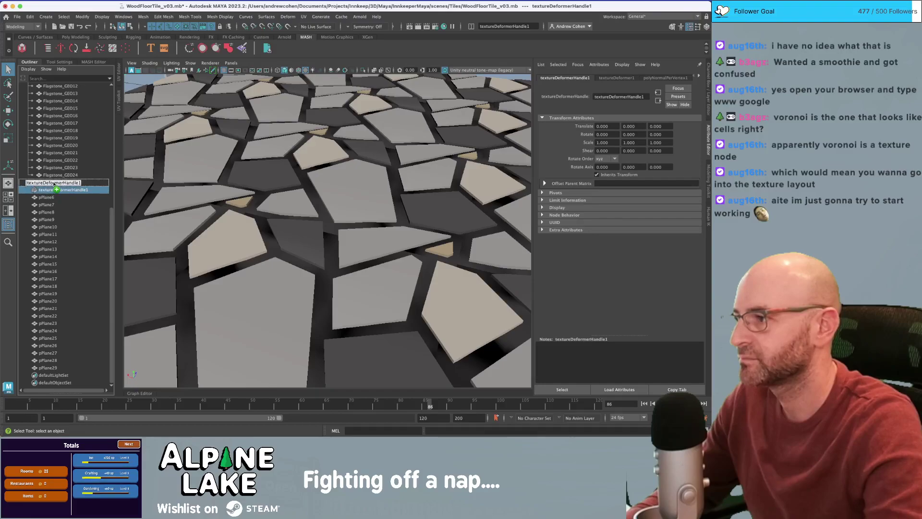
middle_drag(55, 180, 54, 180)
- Select all the ground planes and move their UVs to the lighter grey swatch, fourth in the palette's grey row
click(47, 190)
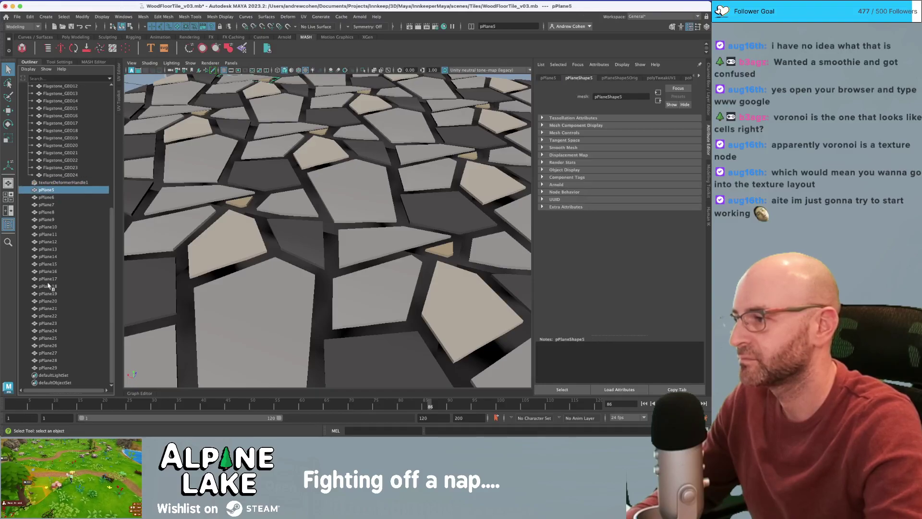
shift+click(50, 367)
right_drag(264, 192, 255, 187)
scroll(192, 166, down, 6)
drag(200, 130, 377, 214)
scroll(290, 204, down, 4)
scroll(288, 196, down, 3)
key(w)
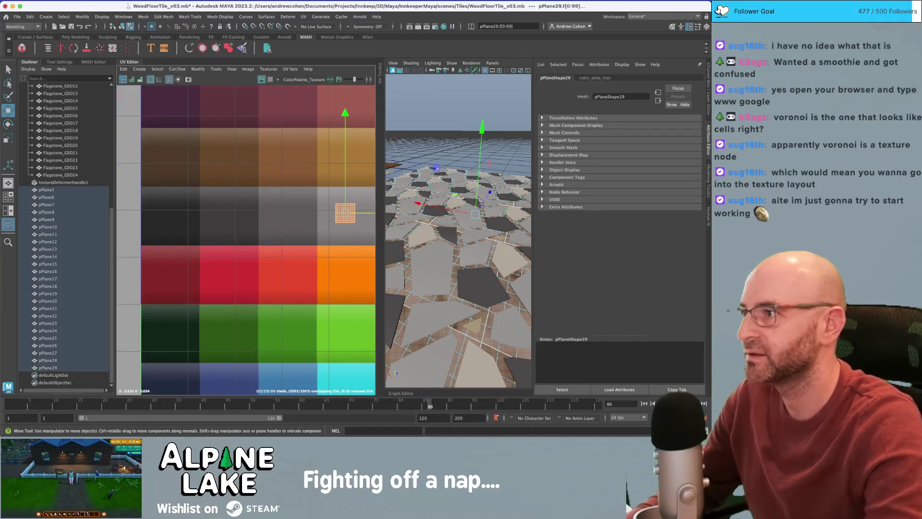
click(122, 26)
key(q)
click(434, 103)
scroll(443, 115, down, 8)
alt+drag(443, 116, 429, 149)
scroll(482, 157, up, 8)
scroll(481, 158, up, 1)
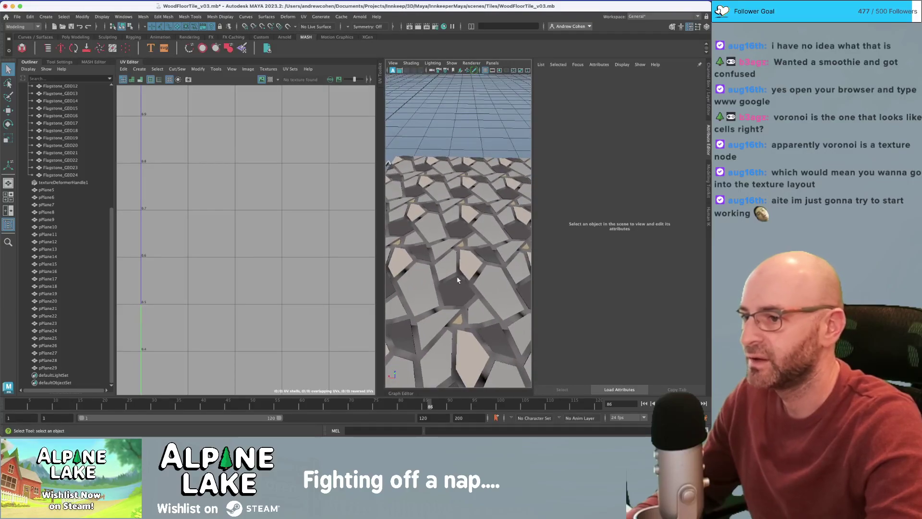
- Select pPlane5 through pPlane29 and unlock the normals on all the ground planes
click(440, 301)
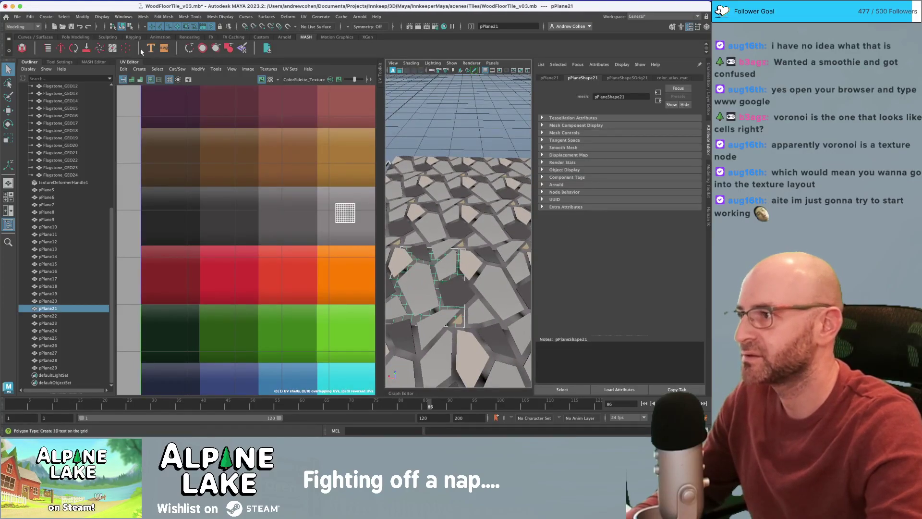
click(135, 63)
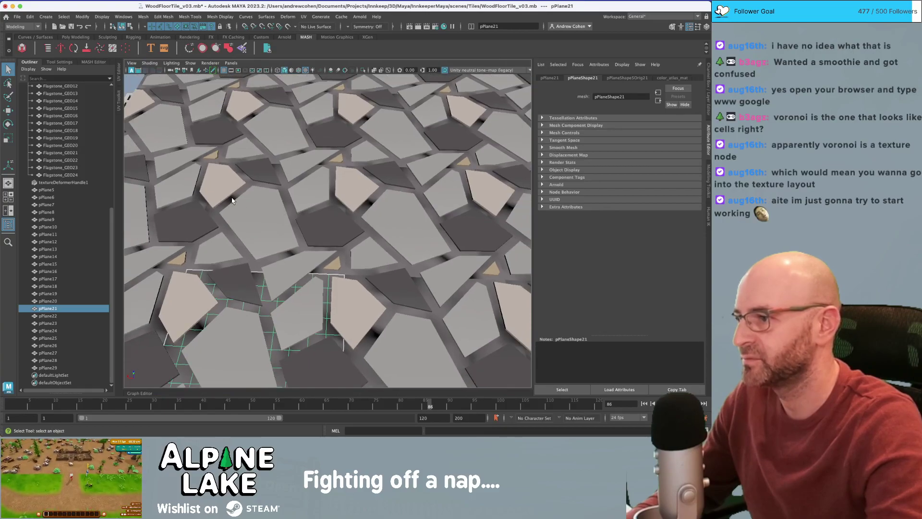
scroll(241, 190, down, 5)
scroll(281, 185, up, 2)
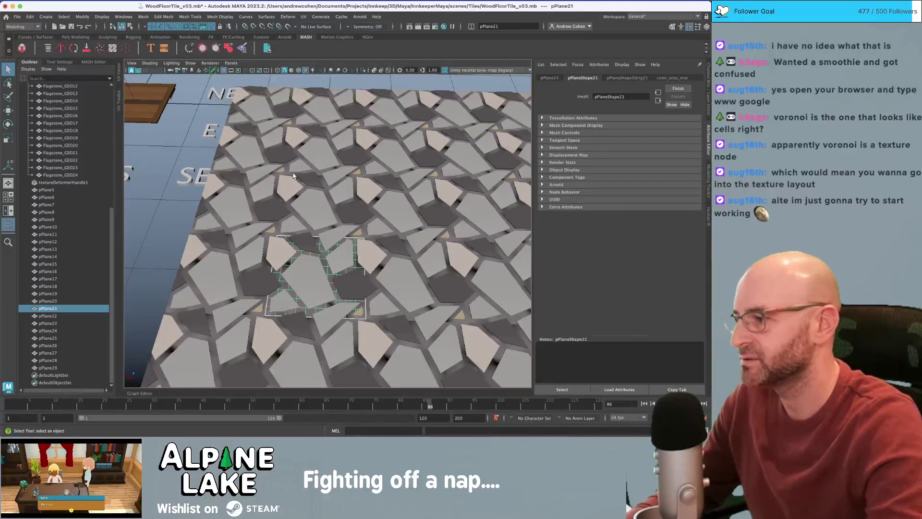
click(48, 190)
shift+click(48, 368)
click(221, 17)
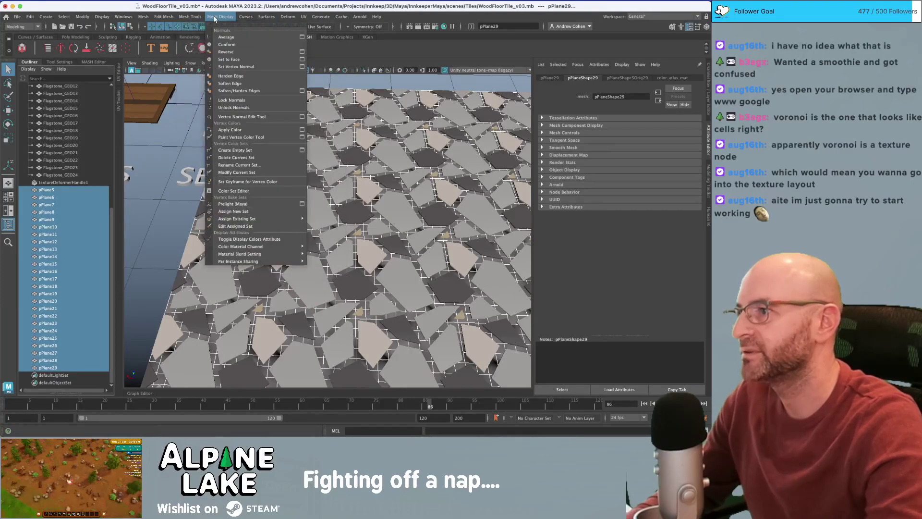
click(239, 107)
click(347, 87)
scroll(356, 92, down, 1)
alt+drag(356, 92, 281, 127)
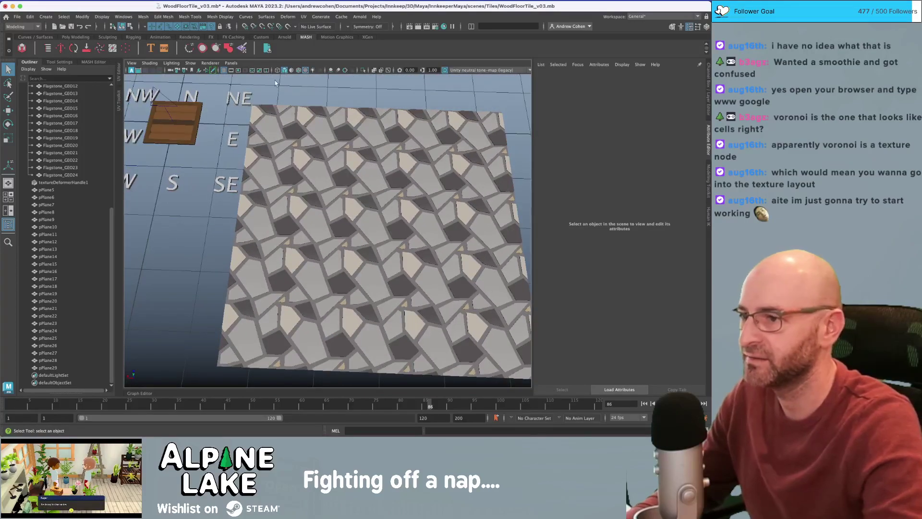
- Delete the duplicated flagstone tiles and ground planes, keeping only the original Flagstone_GEO and pPlane5
alt+drag(344, 153, 320, 130)
drag(534, 327, 533, 326)
key(Delete)
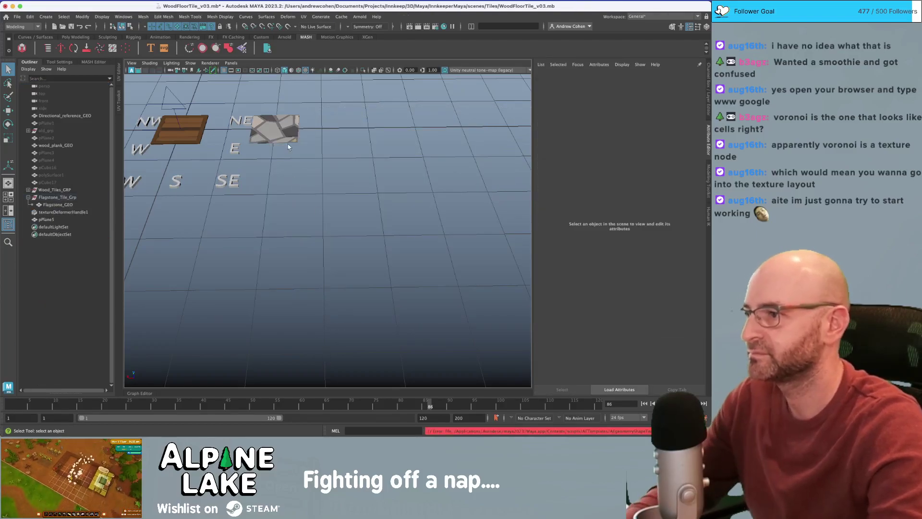
- Examine the single flagstone tile up close and compare it with the wood floor tile
click(290, 132)
key(f)
click(291, 133)
alt+drag(385, 166, 368, 211)
alt+right_drag(368, 214, 317, 225)
alt+middle_drag(317, 226, 470, 212)
alt+right_drag(471, 211, 332, 223)
click(326, 225)
key(f)
click(371, 270)
key(f)
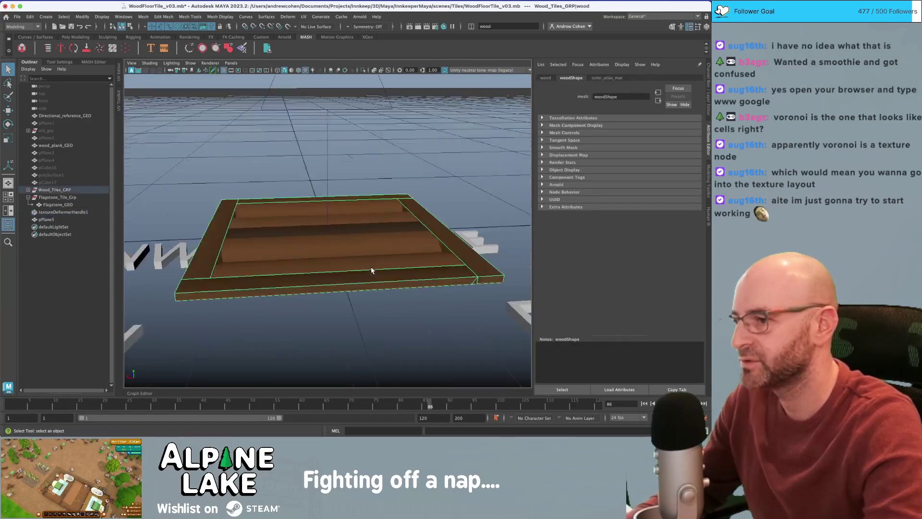
alt+drag(370, 268, 392, 263)
alt+right_drag(391, 264, 340, 251)
alt+middle_drag(339, 252, 280, 243)
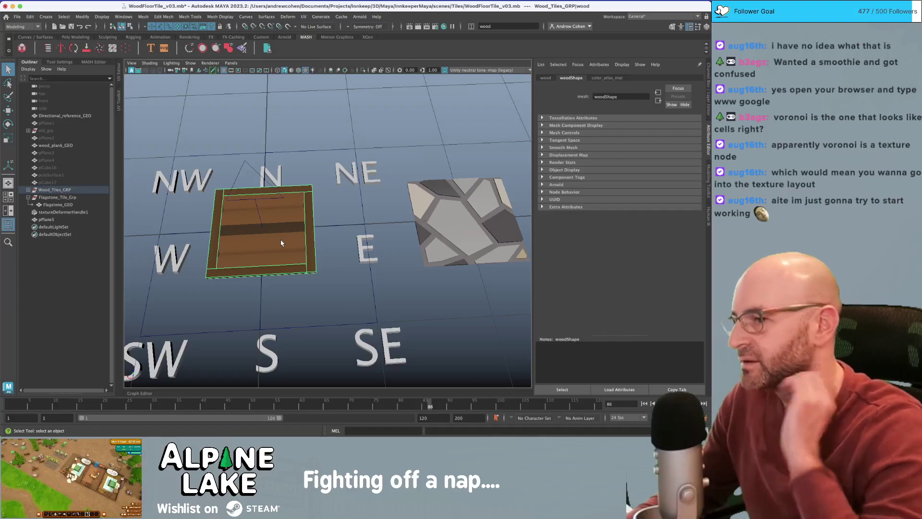
- Select the flagstone mesh together with its ground plane and ready both for moving
drag(364, 136, 377, 155)
alt+middle_drag(379, 180, 314, 189)
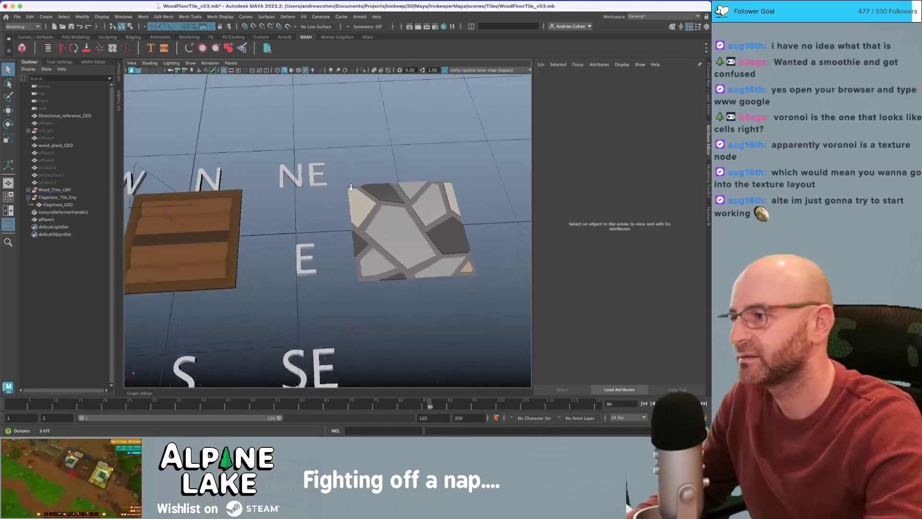
alt+right_drag(322, 189, 368, 191)
alt+drag(368, 191, 361, 202)
alt+middle_drag(361, 202, 321, 193)
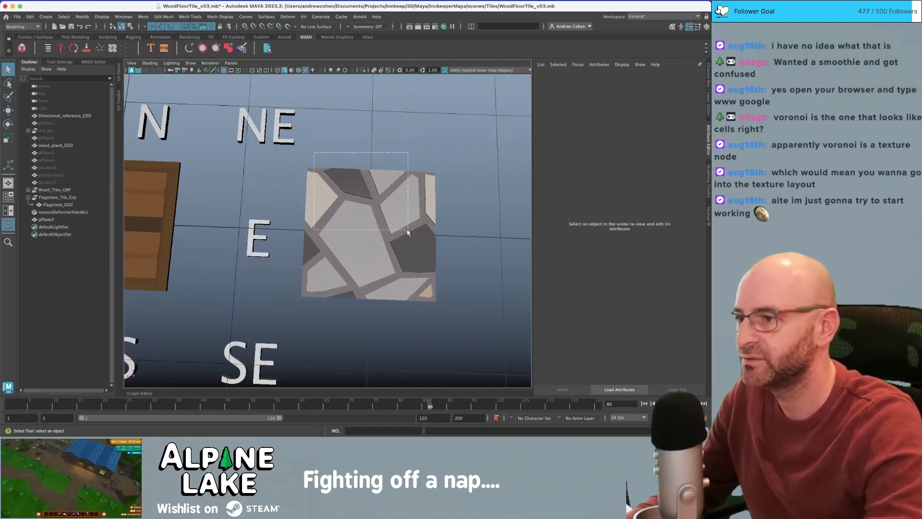
drag(408, 233, 440, 310)
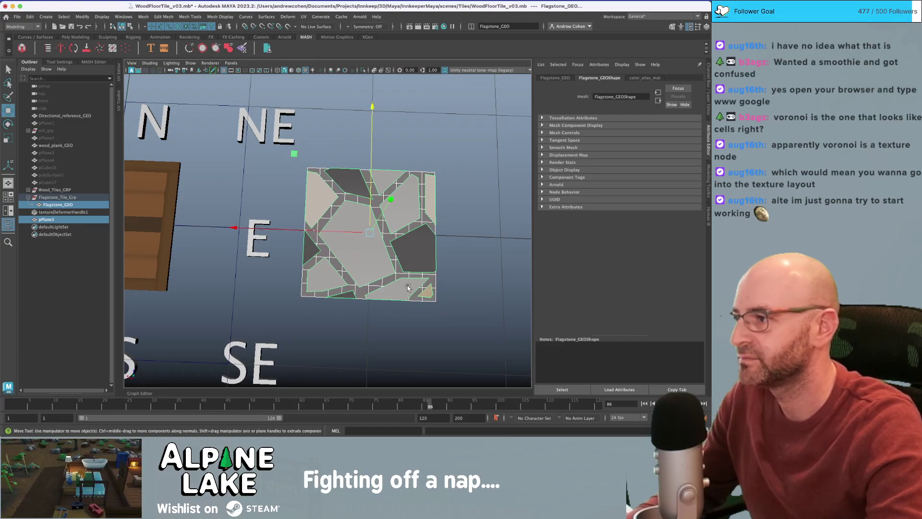
- Delete the construction history of Flagstone_GEO and pPlane5
key(alt+shift+d)
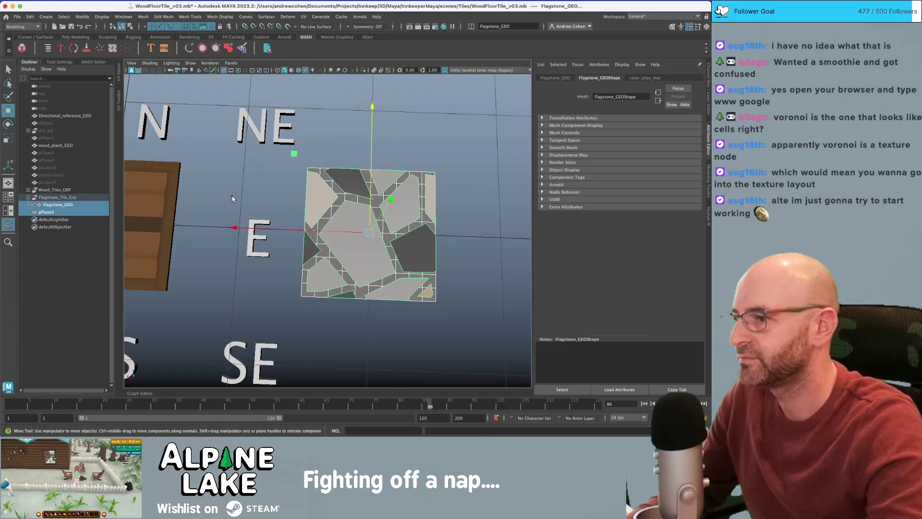
drag(370, 131, 374, 136)
alt+drag(363, 188, 340, 148)
alt+right_drag(339, 148, 465, 193)
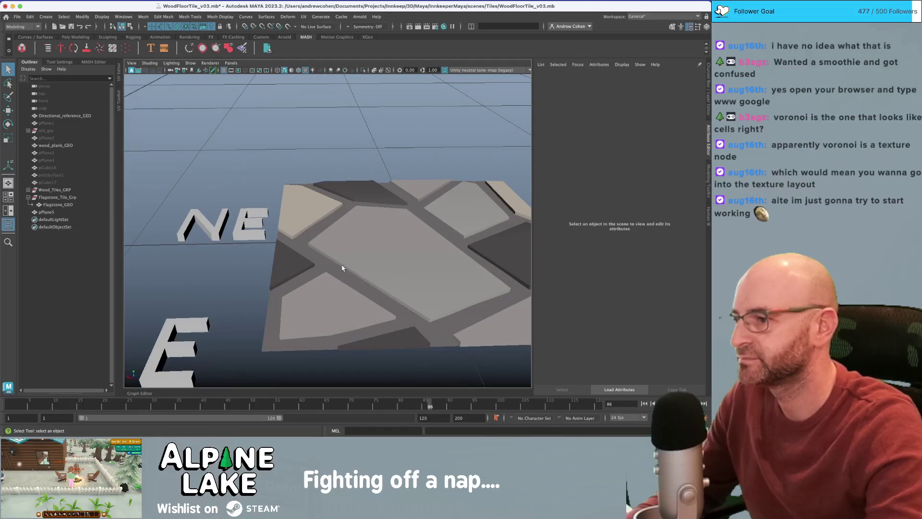
- Scale the gravel plane pPlane5 up vertically beneath the flagstones
click(329, 267)
alt+drag(330, 268, 324, 259)
key(r)
drag(427, 205, 428, 49)
mouse_move(430, 187)
alt+mouse_down()
mouse_move(423, 212)
mouse_move(423, 156)
mouse_move(419, 179)
alt+mouse_up()
key(q)
click(391, 153)
alt+drag(390, 150, 425, 224)
click(377, 187)
key(r)
key(q)
click(423, 159)
- Lower the gravel plane pPlane5 to about -0.002 on Y and check how it sits beneath the stones
click(331, 276)
key(w)
alt+drag(331, 276, 385, 219)
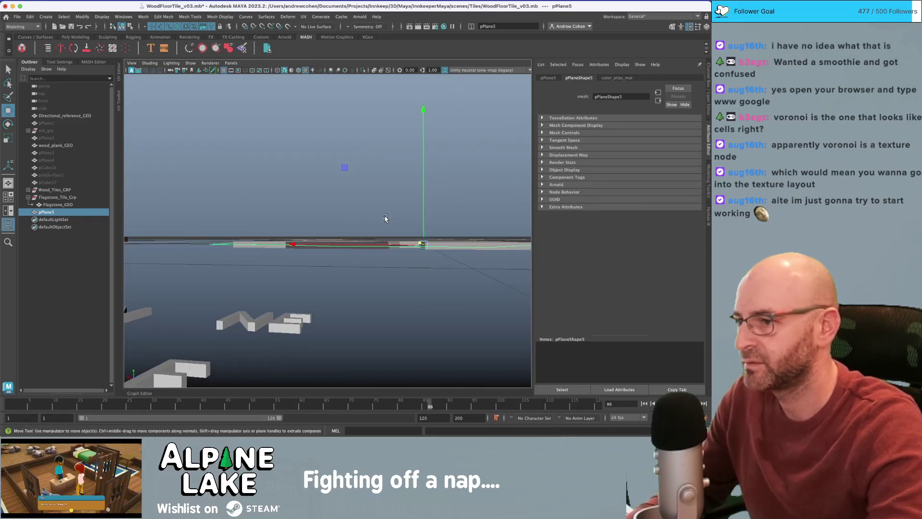
click(423, 231)
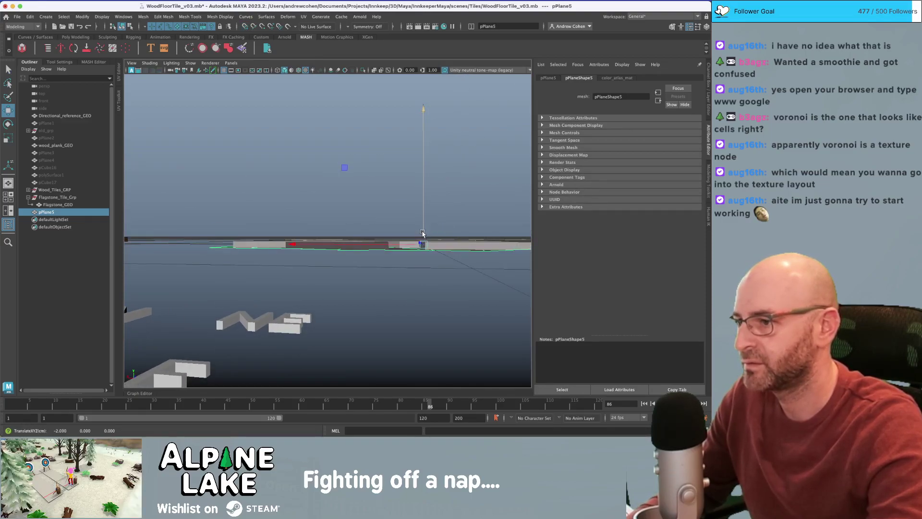
alt+drag(389, 198, 354, 214)
key(w)
key(q)
click(436, 178)
alt+right_drag(436, 179, 367, 180)
alt+drag(368, 180, 390, 225)
alt+right_drag(390, 225, 404, 218)
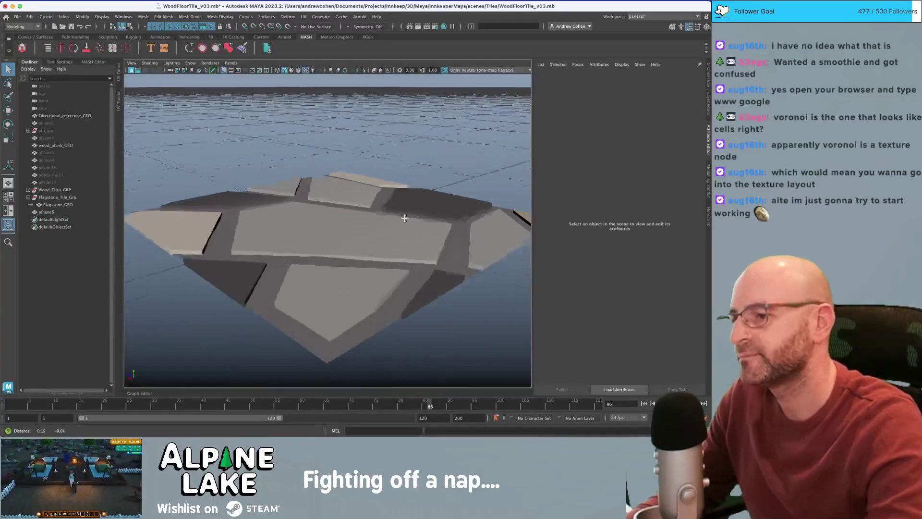
- Flatten the border edge loop of pPlane5 by scaling it to 0 along Y, and return to object selection
alt+drag(405, 219, 409, 223)
click(410, 222)
right_drag(409, 222, 426, 189)
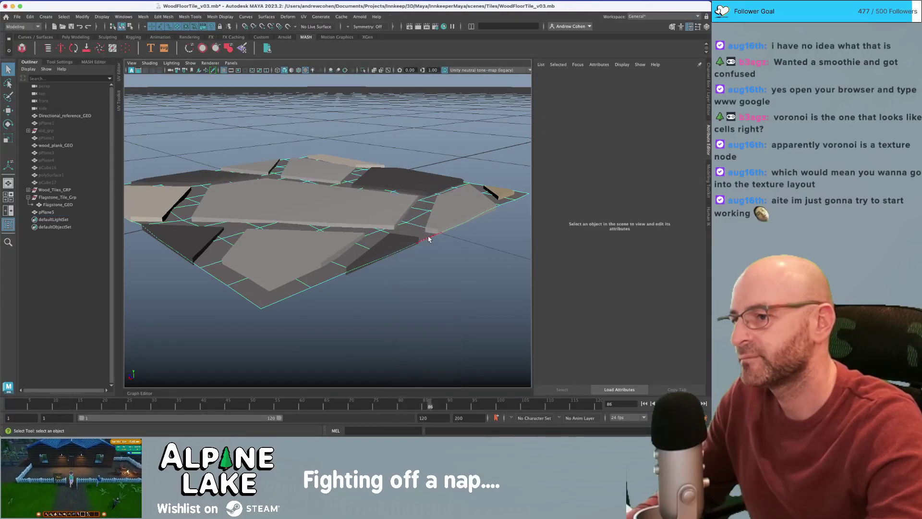
double_click(429, 239)
key(r)
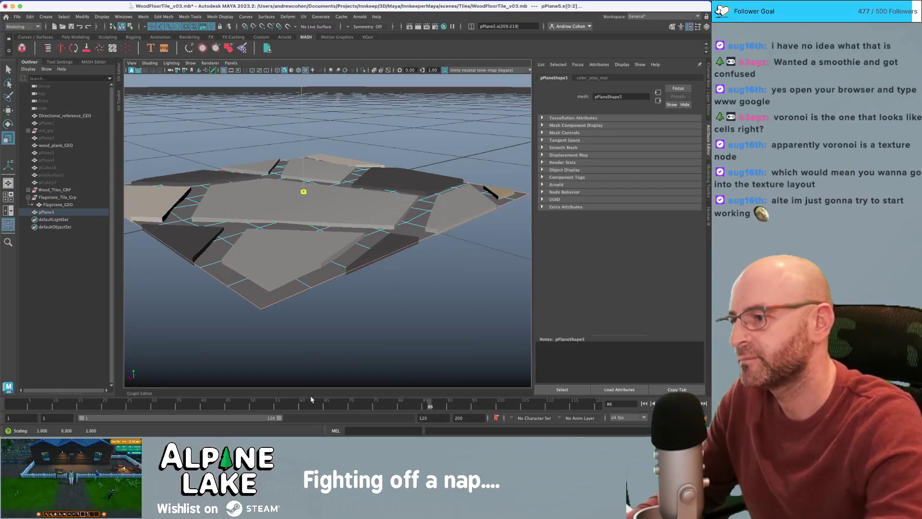
alt+drag(278, 261, 289, 174)
click(130, 27)
click(122, 27)
key(q)
click(266, 171)
- Parent pPlane5 under Flagstone_Tile_Grp and rename it gravel_GEO
click(204, 259)
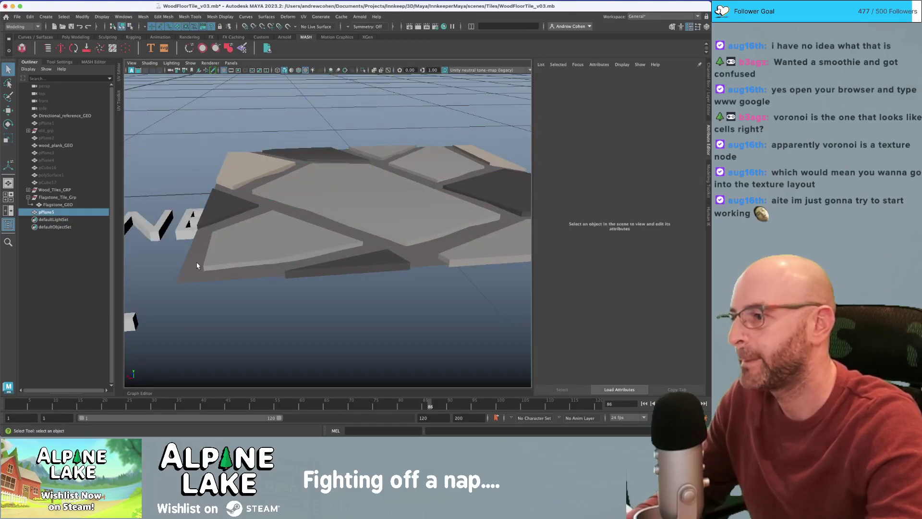
drag(54, 202, 58, 197)
double_click(52, 212)
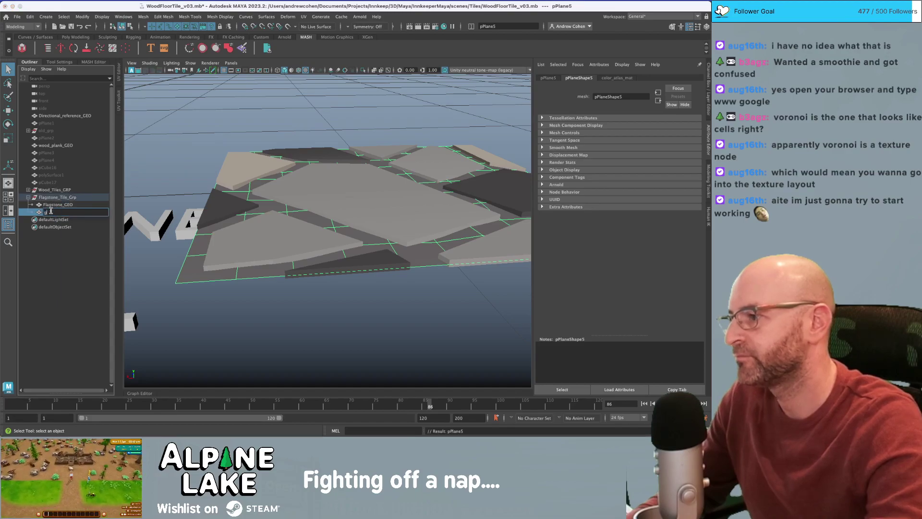
text(grovel_GEO)
key(Return)
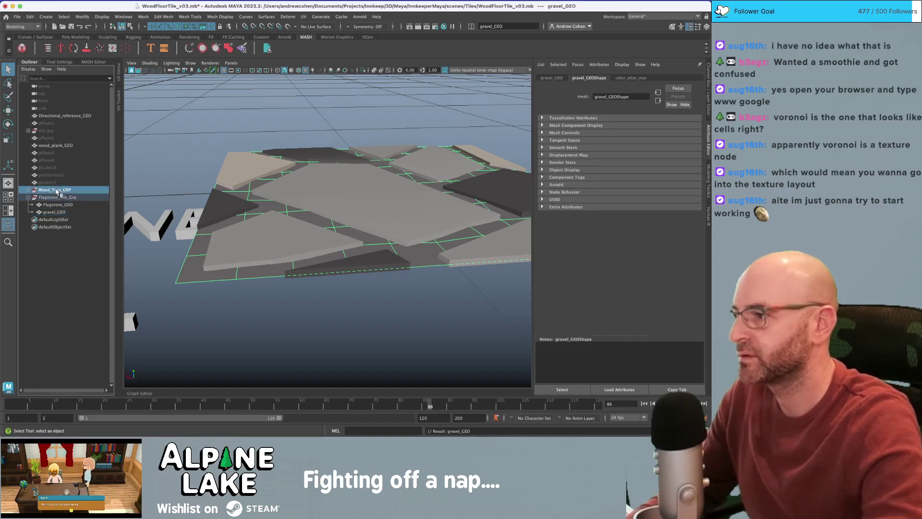
click(56, 197)
click(17, 16)
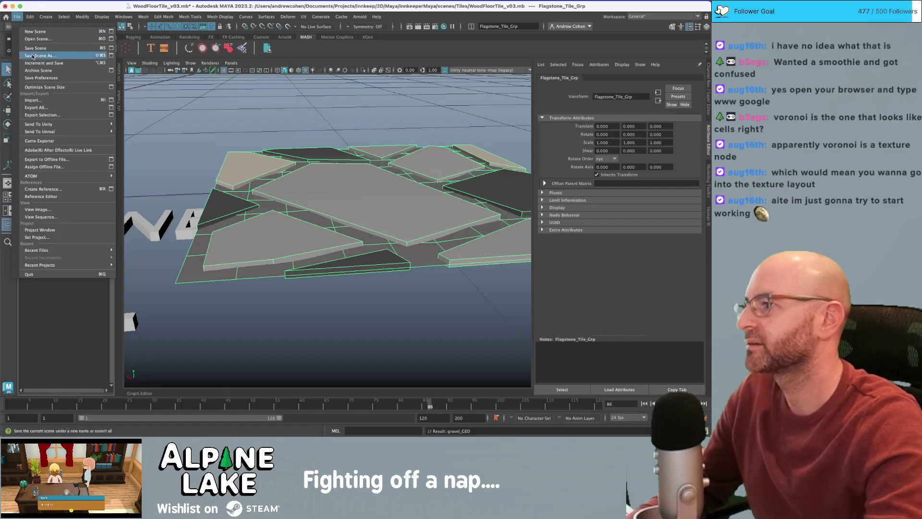
mouse_move(54, 125)
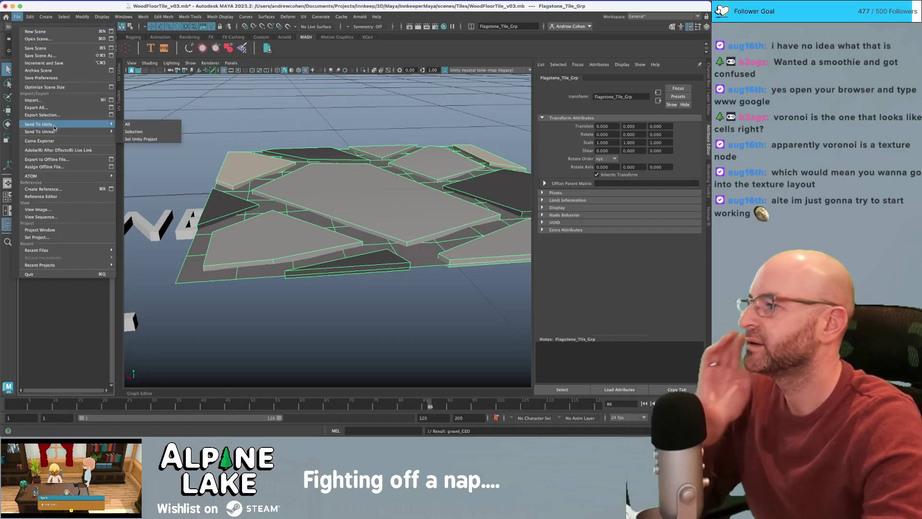
click(135, 132)
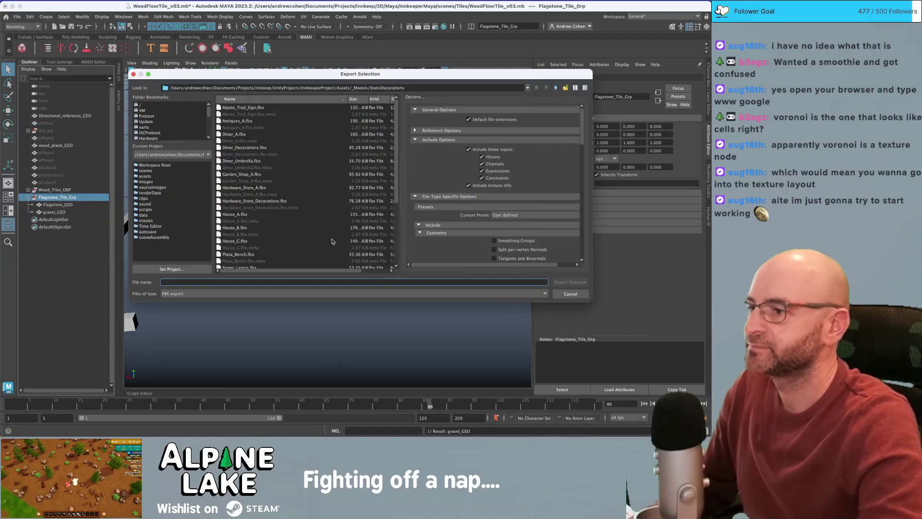
click(571, 294)
- Try to freeze the transformations of gravel_GEO
click(428, 211)
key(w)
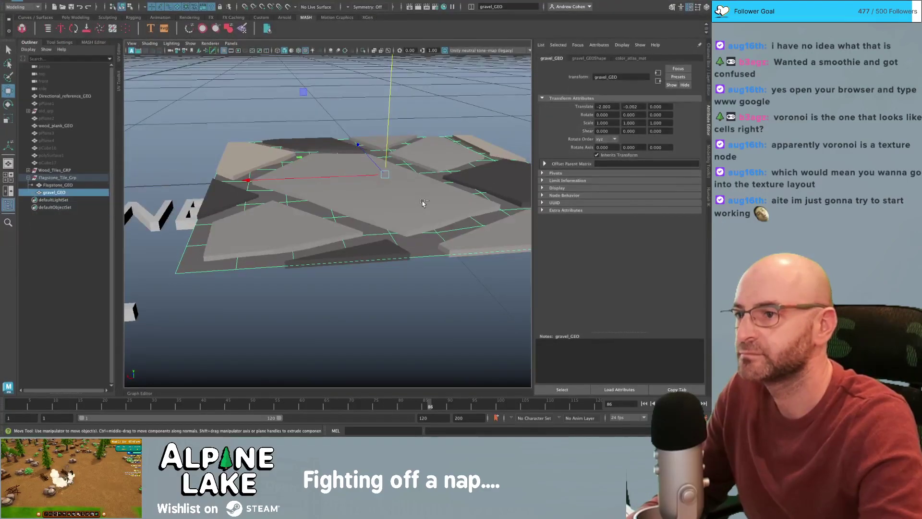
key(ctrl+shift+f)
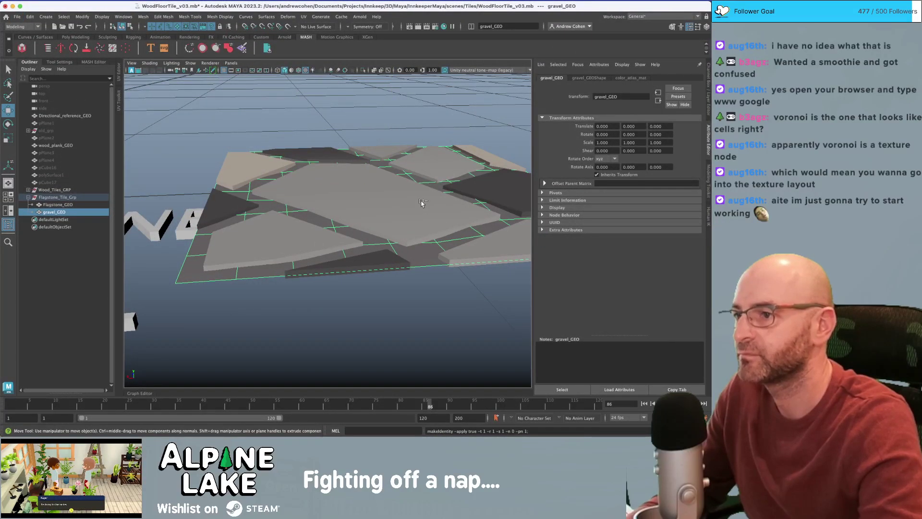
key(ctrl+z)
- Move Flagstone_Tile_Grp along X to -3, away from the wood tile
click(60, 198)
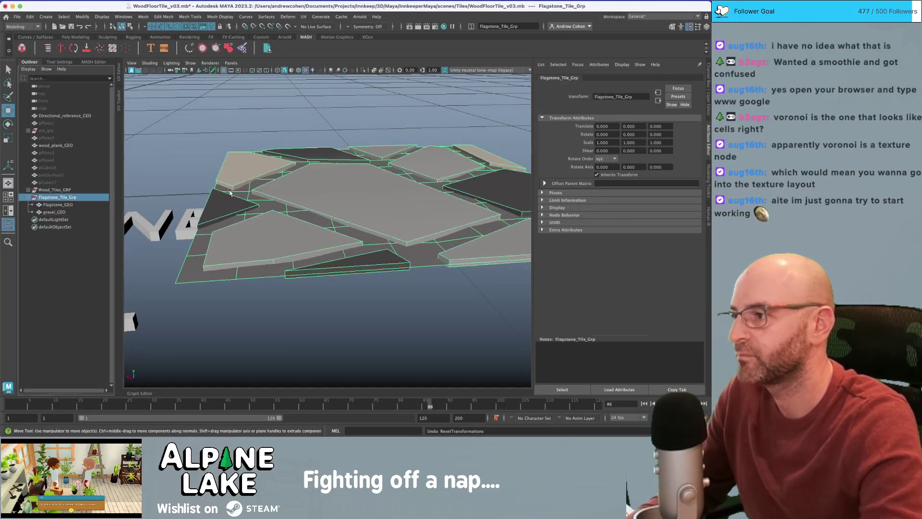
scroll(226, 221, down, 6)
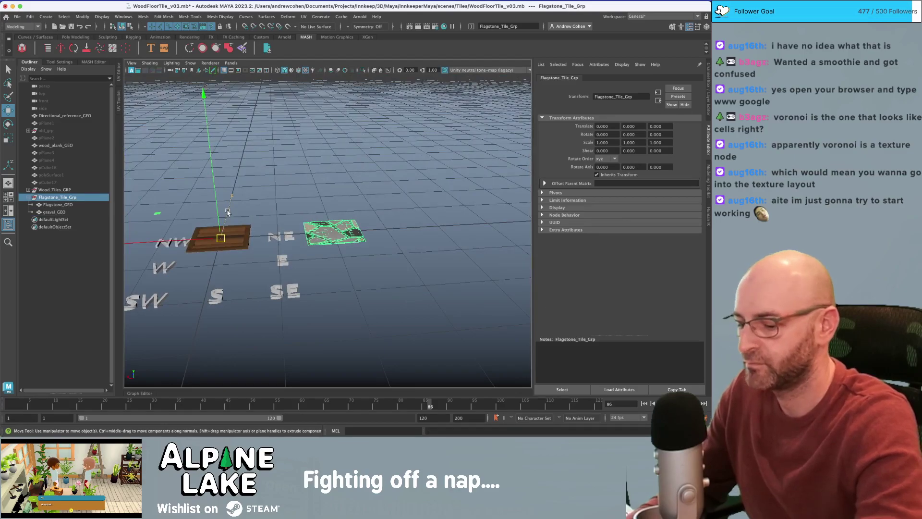
drag(207, 240, 391, 229)
- Snap Flagstone_GEO and gravel_GEO on the grid back onto their group's pivot, 2 units along X
key(q)
drag(447, 217, 500, 246)
key(w)
key(x)
drag(423, 228, 404, 240)
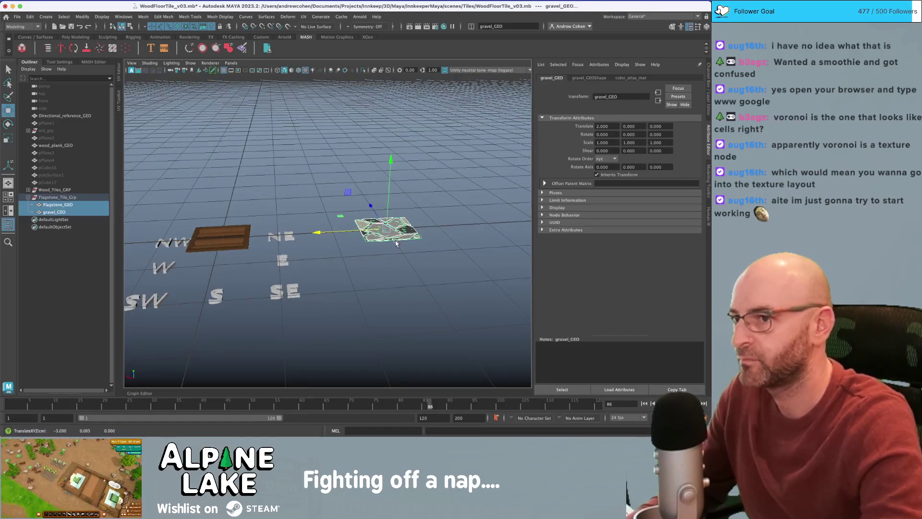
- Freeze the transformations of Flagstone_GEO and gravel_GEO so that only their group carries the offset
click(91, 205)
click(89, 198)
click(88, 205)
click(86, 211)
click(83, 198)
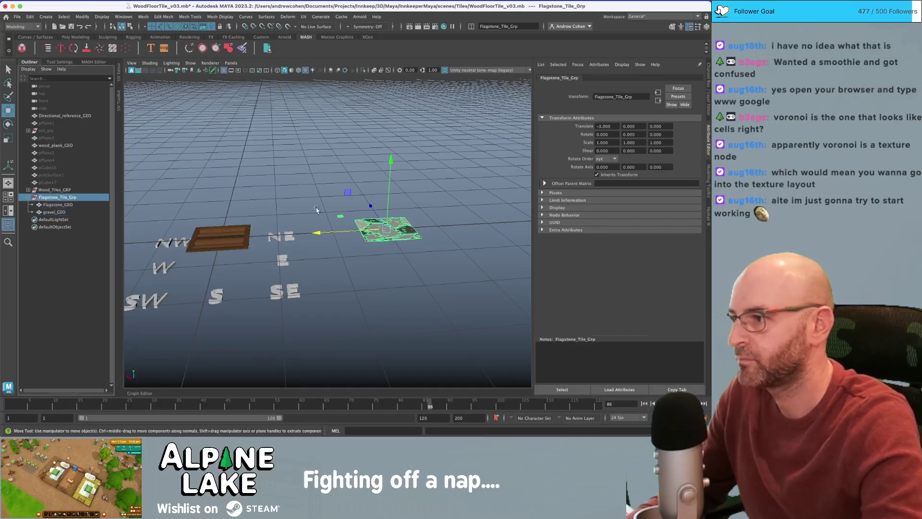
click(104, 212)
shift+click(101, 205)
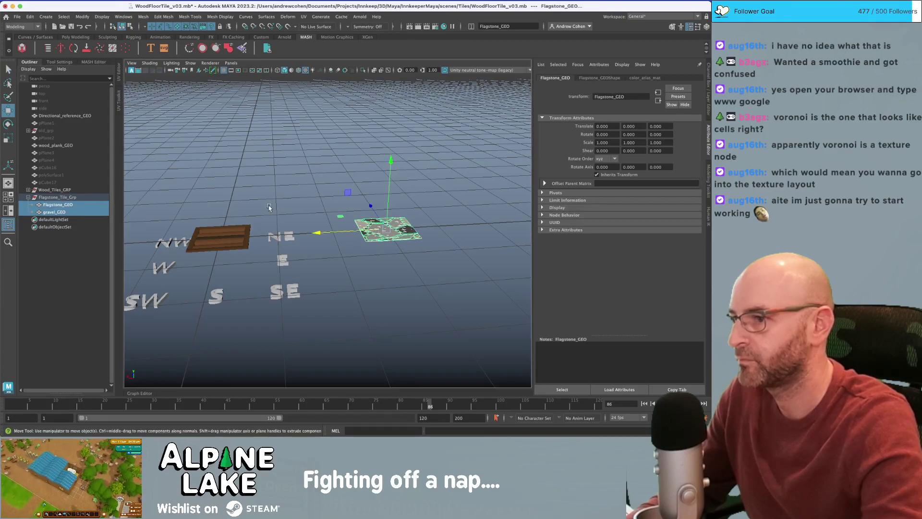
key(q)
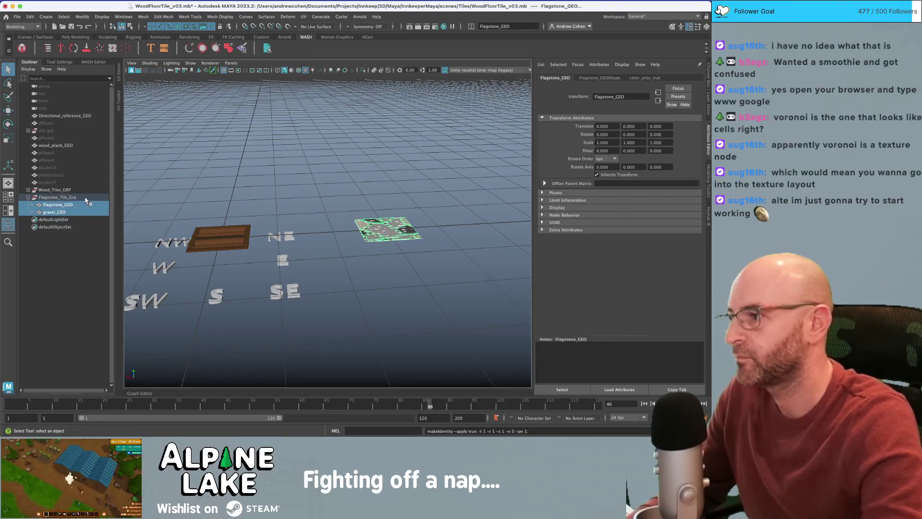
- Start sending Flagstone_Tile_Grp to Unity as a selection export and browse to the _Models/Grounds folder
click(86, 198)
key(f)
click(71, 189)
click(71, 198)
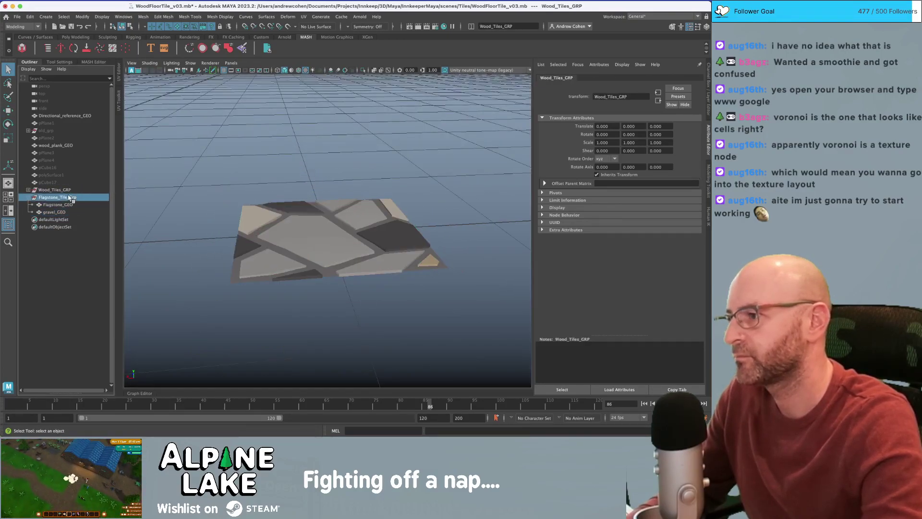
click(14, 16)
mouse_move(105, 131)
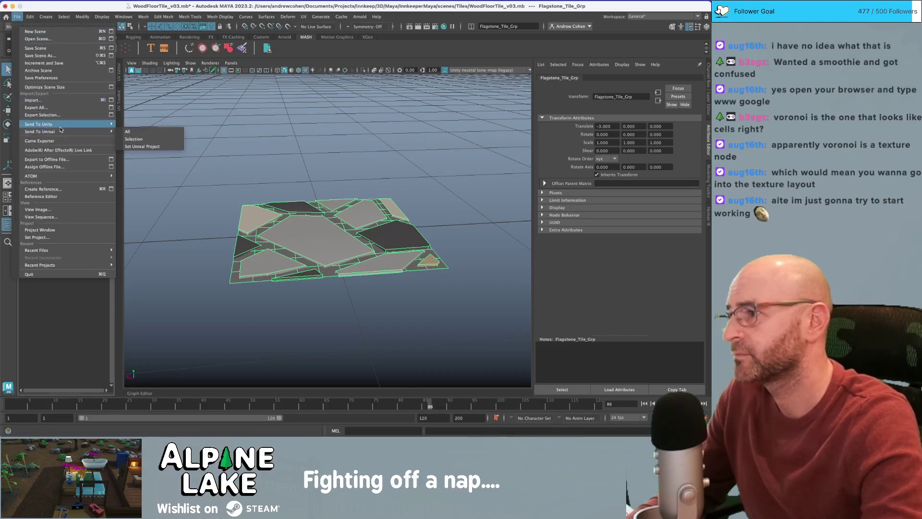
click(163, 129)
scroll(247, 228, down, 5)
scroll(260, 209, up, 5)
click(556, 89)
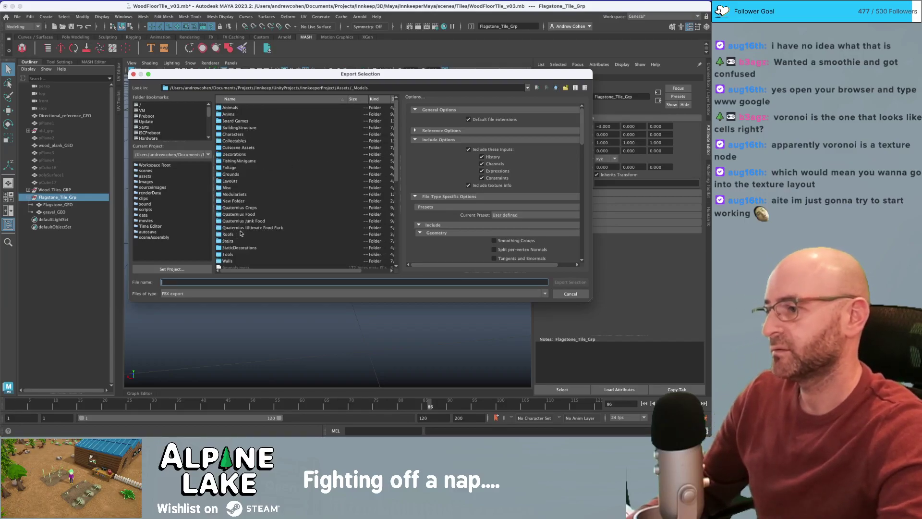
double_click(232, 174)
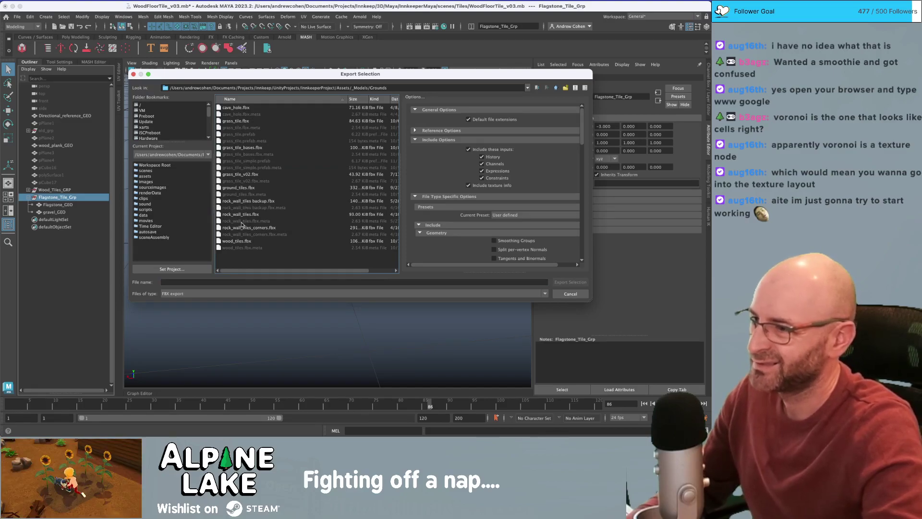
- Name the FBX file flagstone_tile and export the selected group
click(208, 283)
text(gla)
key(BackSpace)
key(BackSpace)
key(BackSpace)
key(BackSpace)
text(fla)
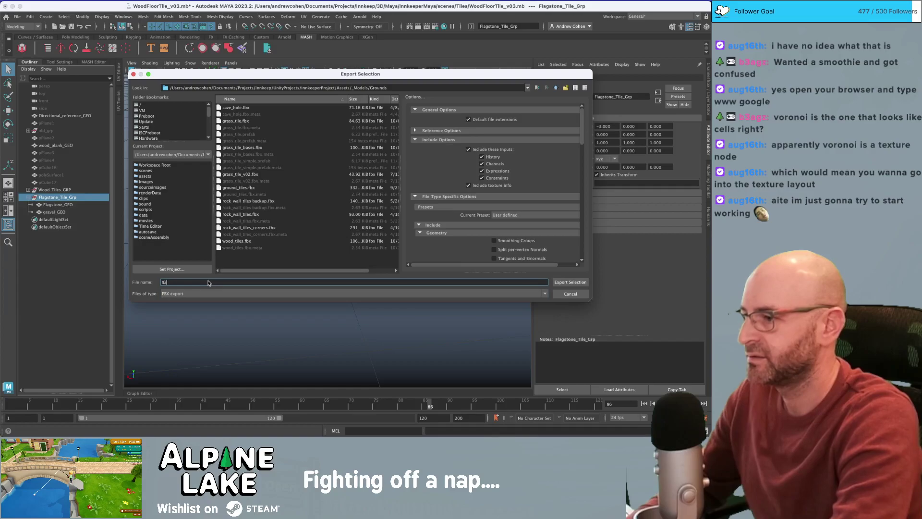
text(gstone_gile)
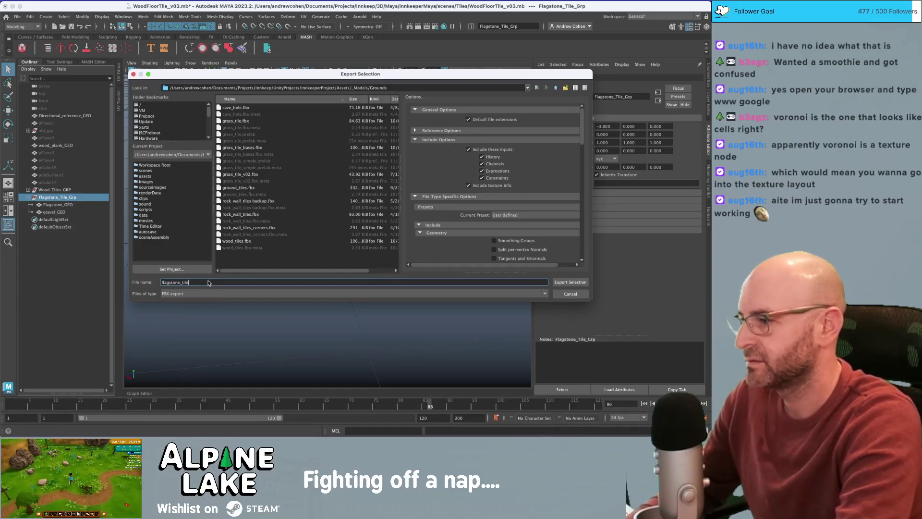
key(Return)
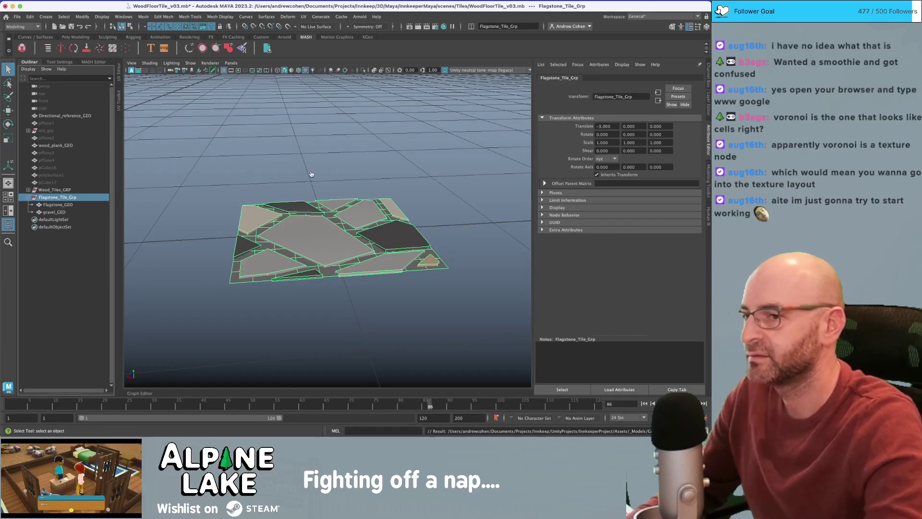
- Switch to Unity, find the project assets matching "build foundation", and inspect the Build Foundation prefab and its decoration item
key(super+Tab)
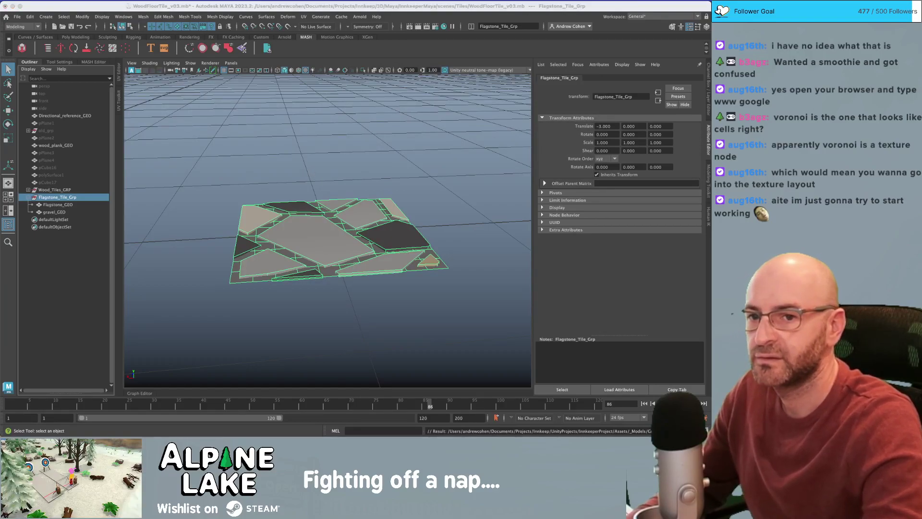
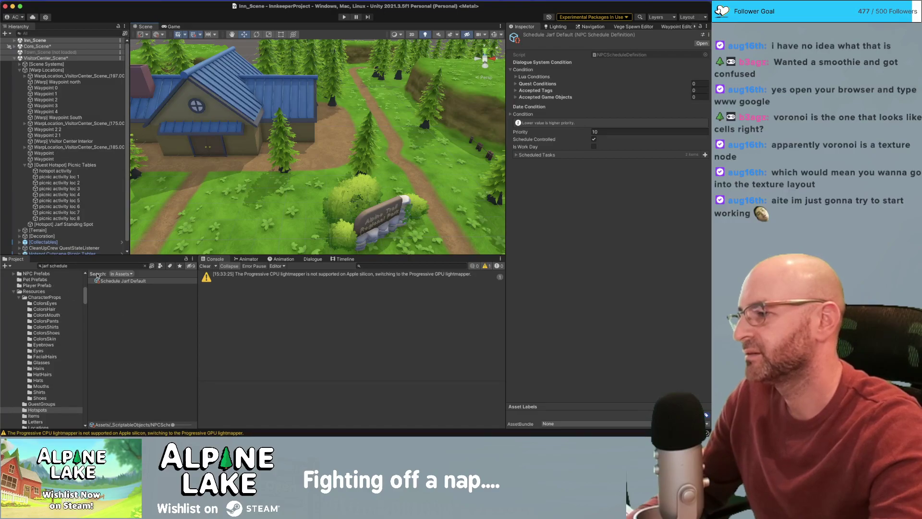
alt+drag(267, 181, 283, 167)
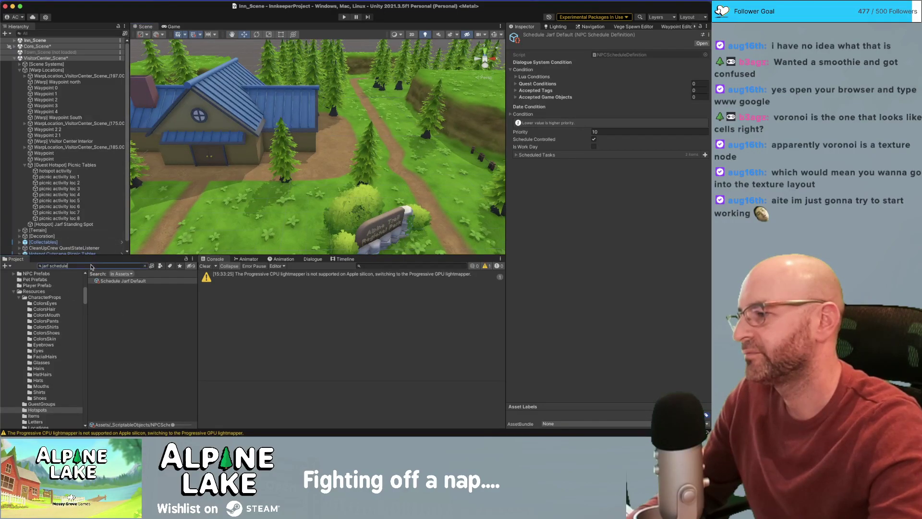
key(super+a)
text(build_fou)
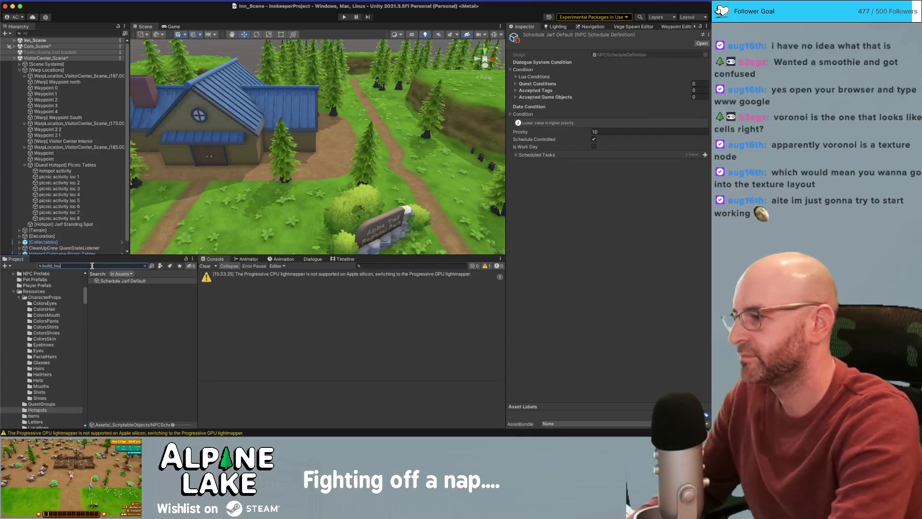
key(BackSpace)
key(BackSpace)
key(BackSpace)
key(BackSpace)
text( foundation)
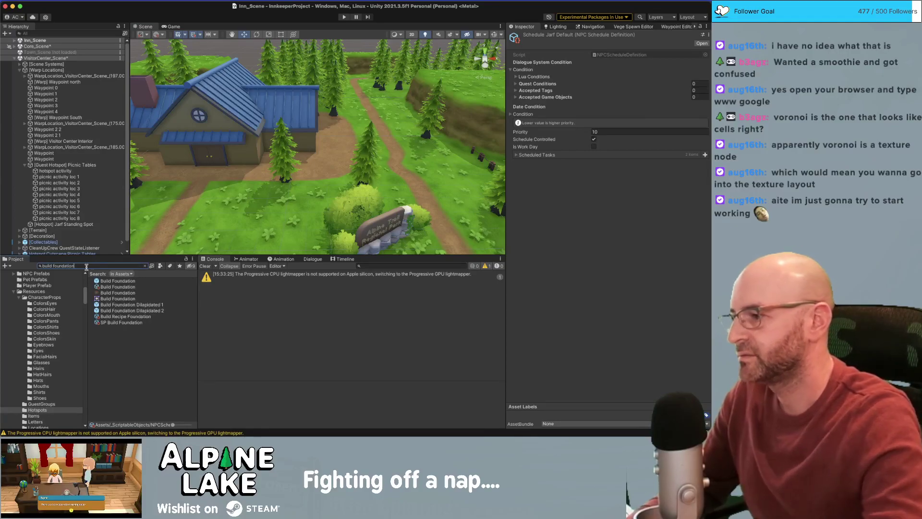
click(120, 282)
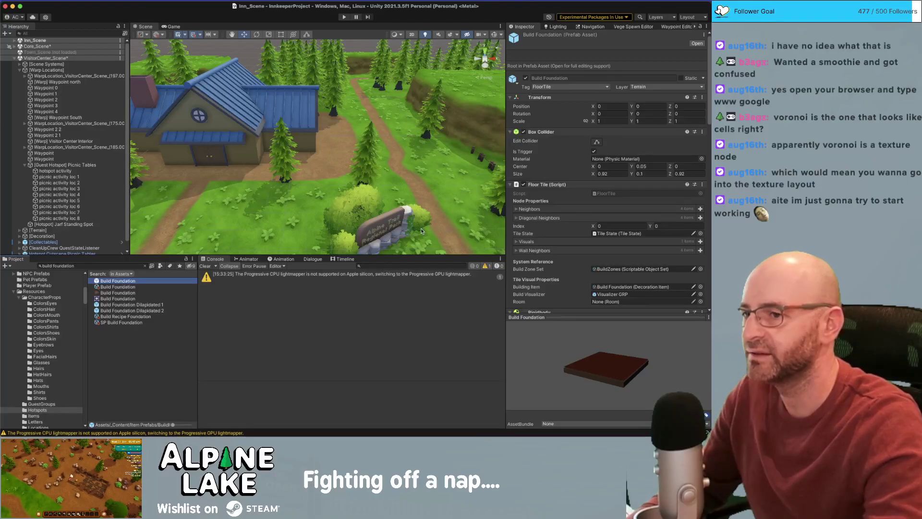
click(119, 288)
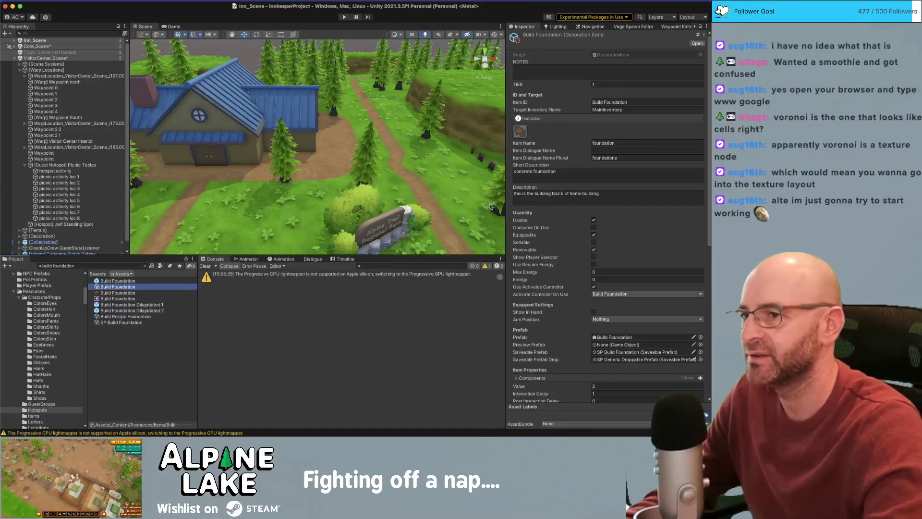
- Duplicate the Build Foundation prefab, its decoration item, Build Recipe Foundation and SP Build Foundation together
click(104, 282)
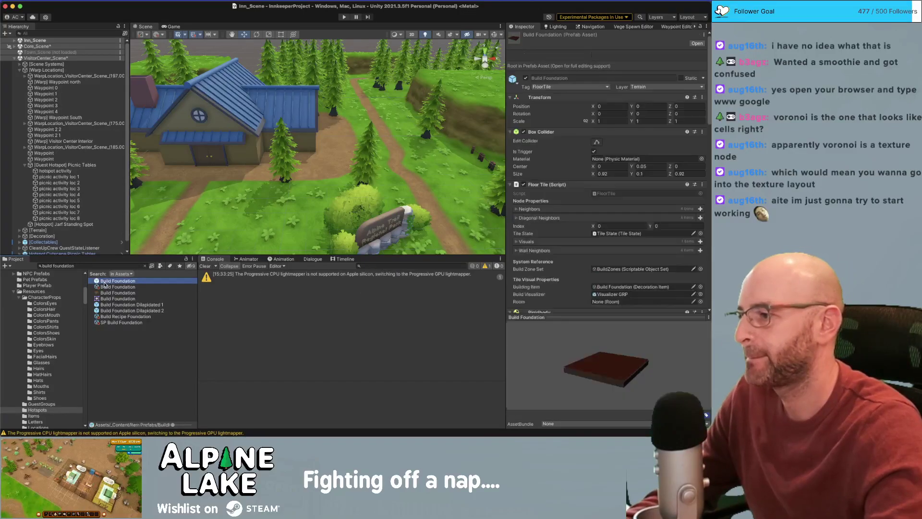
shift+click(132, 286)
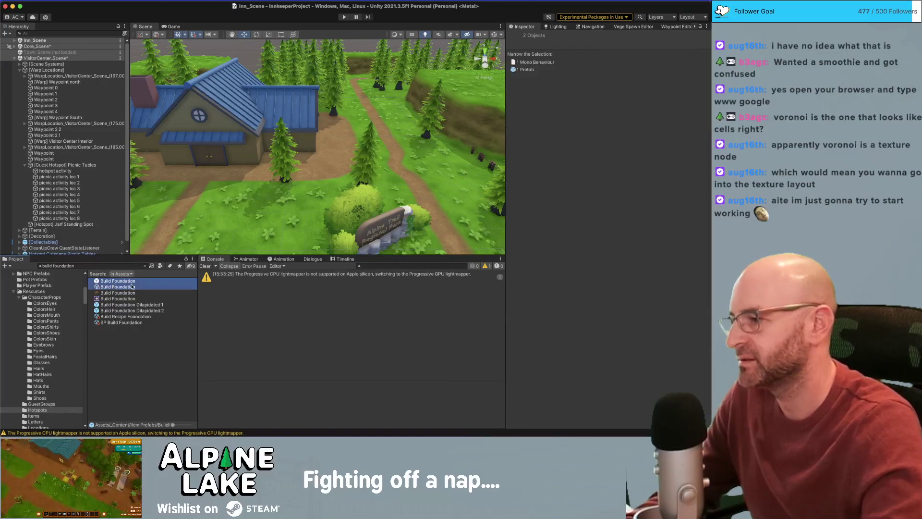
super+click(127, 317)
super+click(128, 323)
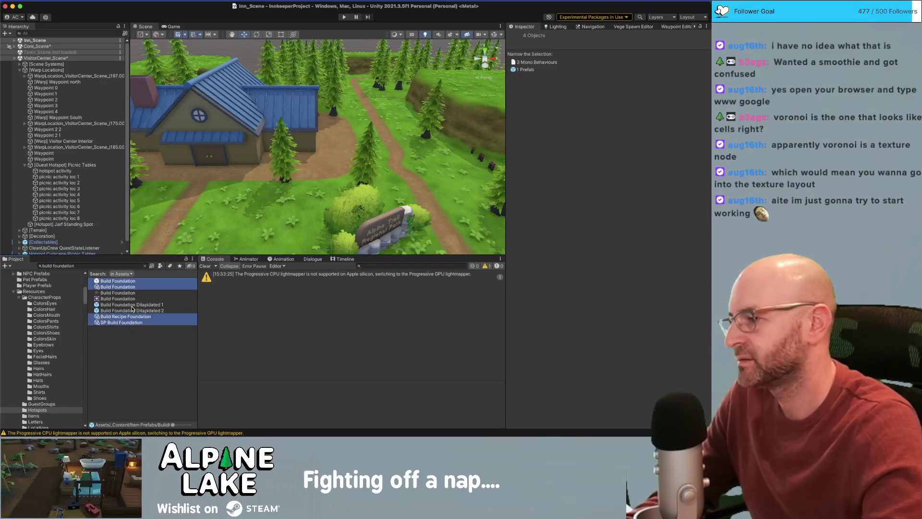
key(super+d)
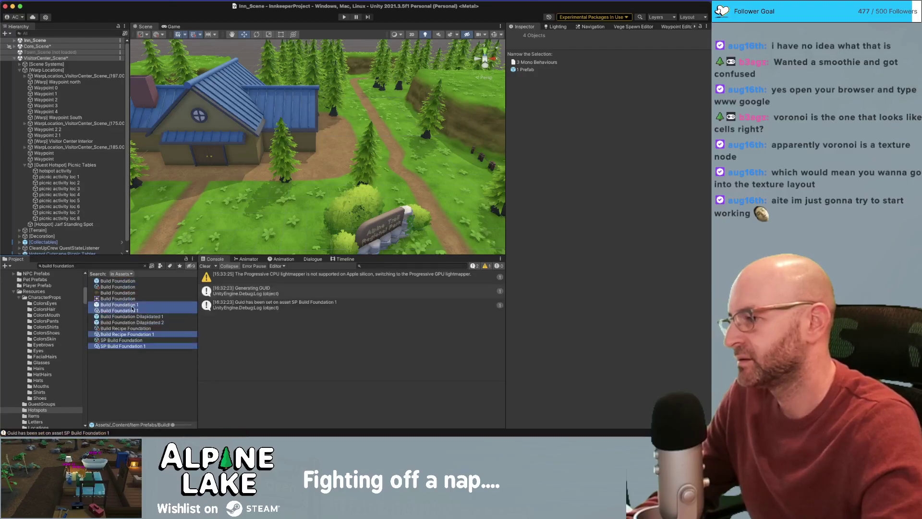
- Rename the duplicated prefab and the duplicated decoration item to Build Flagstone
click(137, 306)
key(Return)
drag(112, 305, 223, 300)
text(Flat)
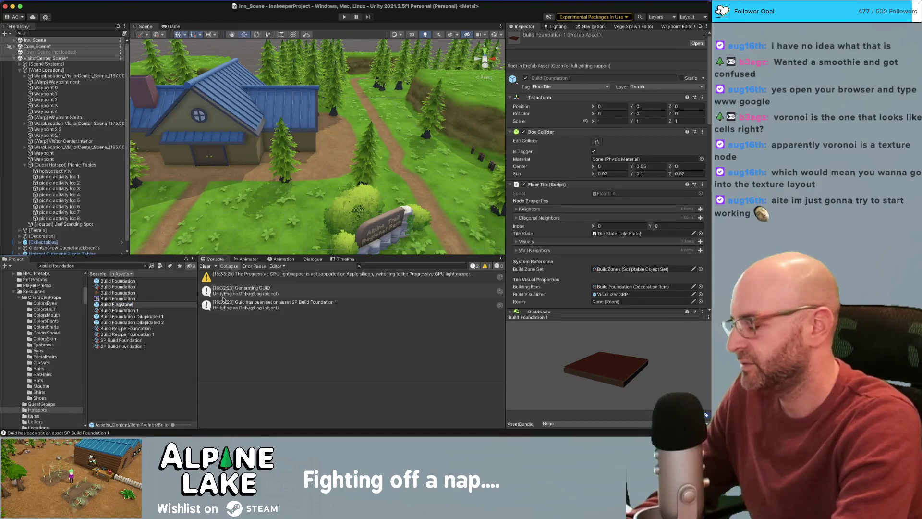
key(alt+shift+Left)
key(super+c)
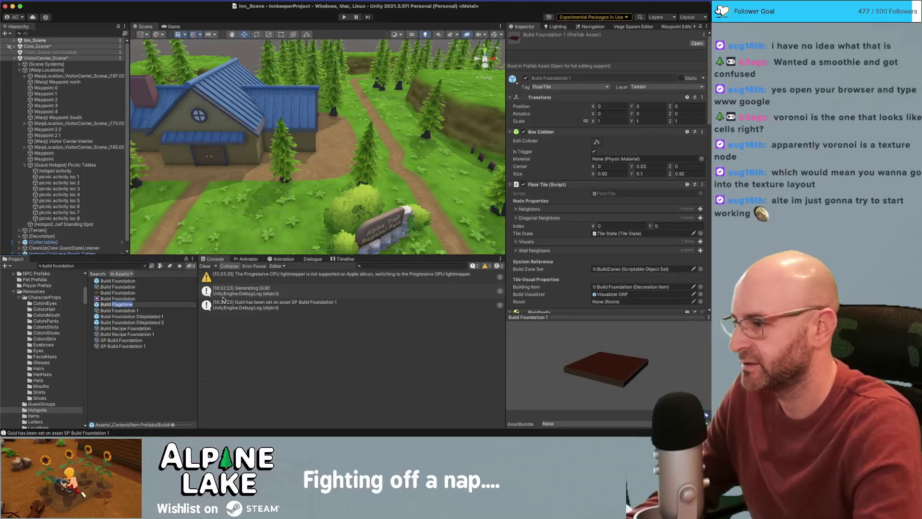
key(Return)
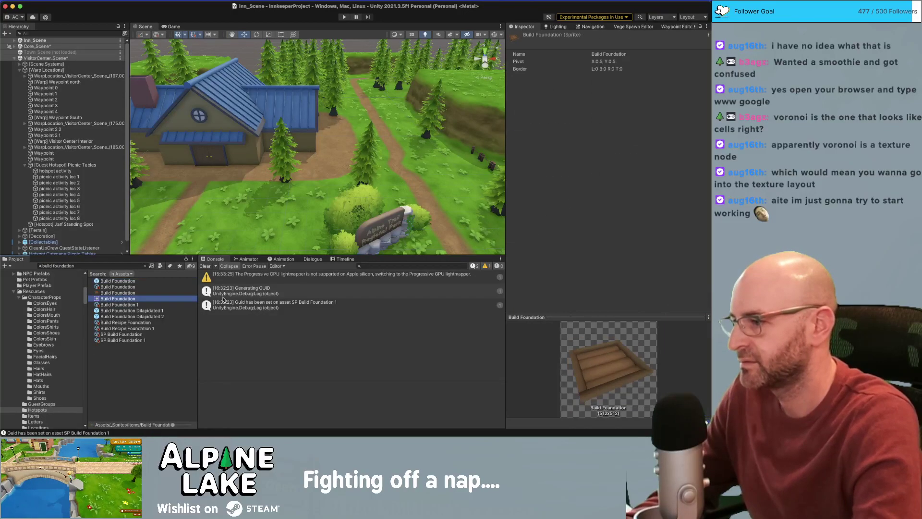
key(Return)
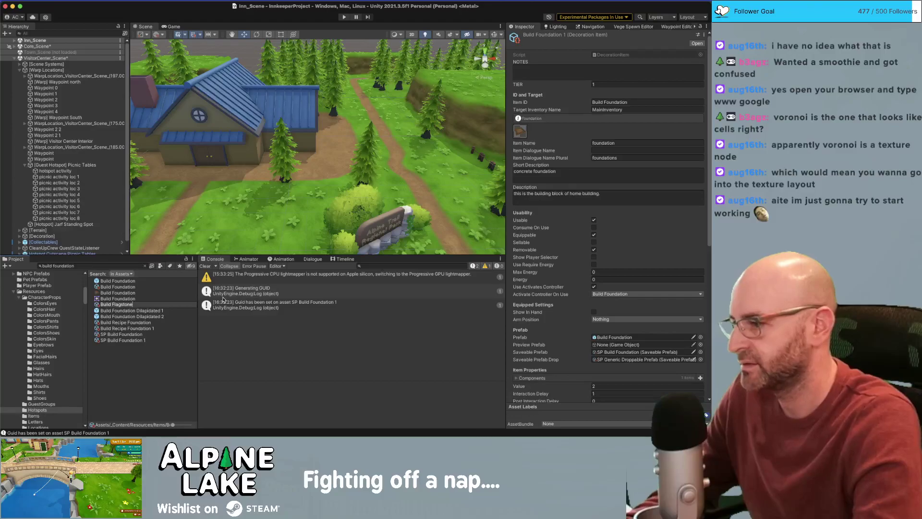
key(Return)
- Rename the duplicated recipe asset to Build Recipe Flagstone
key(Down)
key(Down)
key(Down)
key(Down)
key(Down)
key(Down)
key(Down)
key(Down)
key(Return)
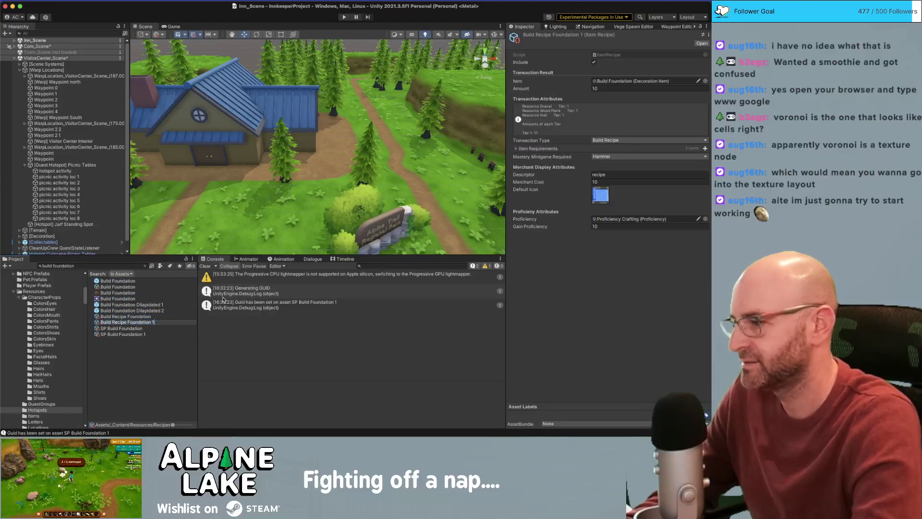
text(Flagstone)
key(Return)
- Rename the duplicated saveable prefab asset to SP Build Flagstone
key(Down)
key(Down)
key(Down)
key(Down)
key(Down)
key(Down)
key(Down)
key(Down)
key(Down)
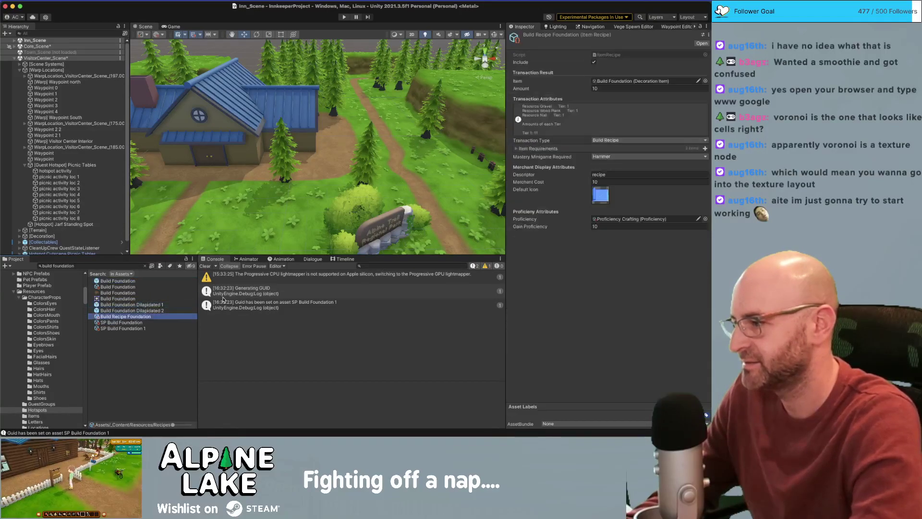
key(Return)
text(Flagstone)
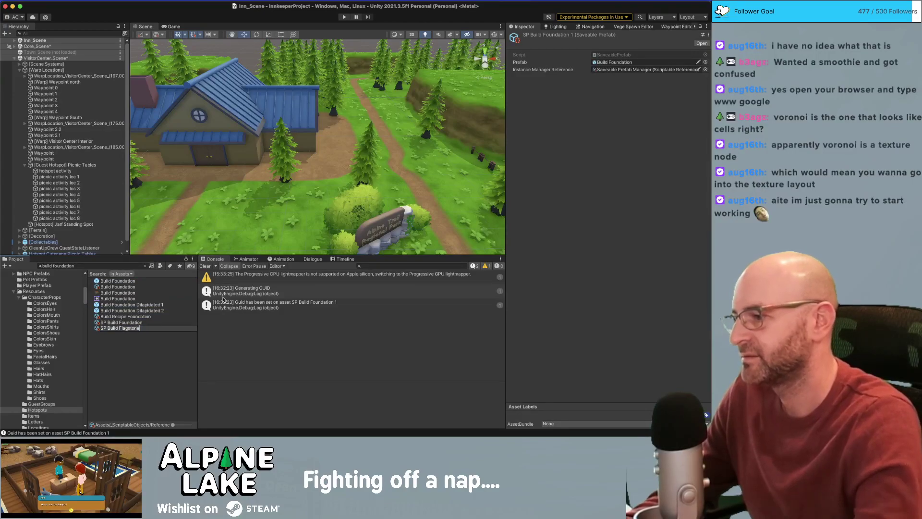
key(Return)
- Search the project for "build Flagstone" and open the Build Flagstone prefab for editing
click(84, 268)
key(Right)
key(alt+shift+Left)
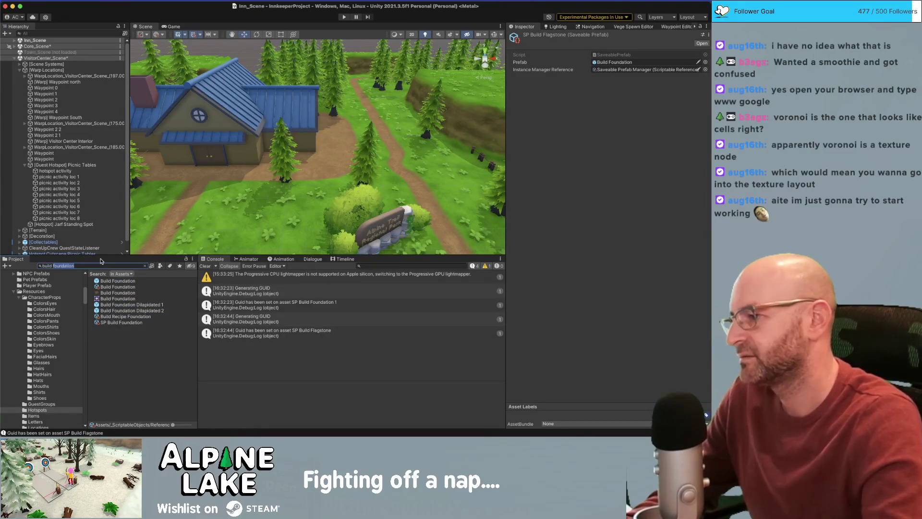
key(super+v)
double_click(117, 286)
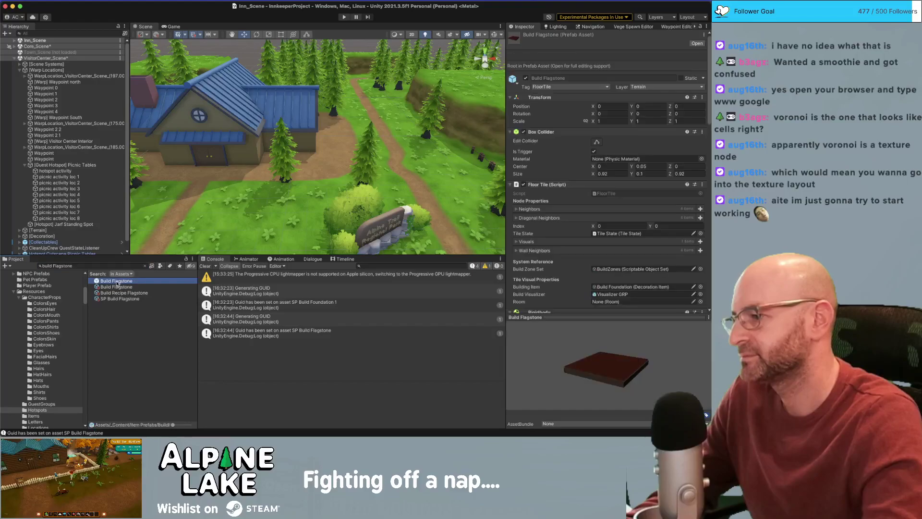
- Replace the mesh of the prefab's base object with Flagstone_GEO
click(282, 150)
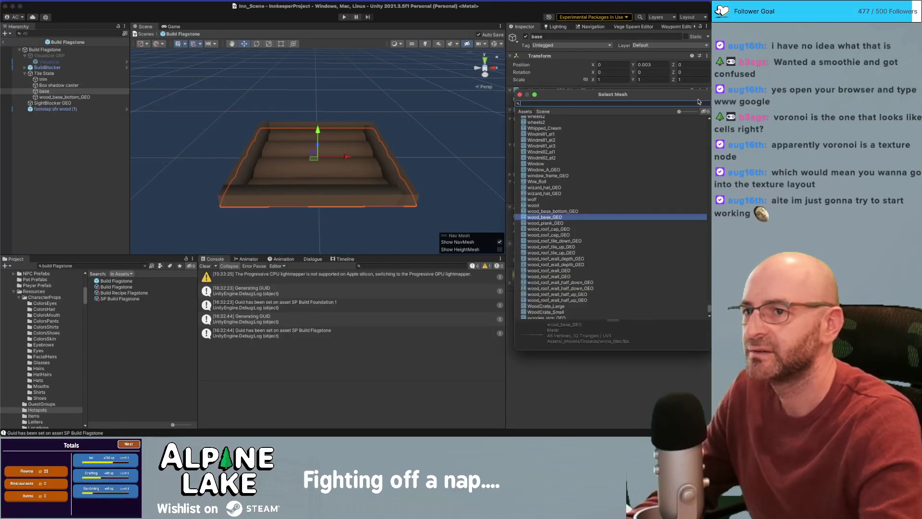
click(705, 99)
text(flagst)
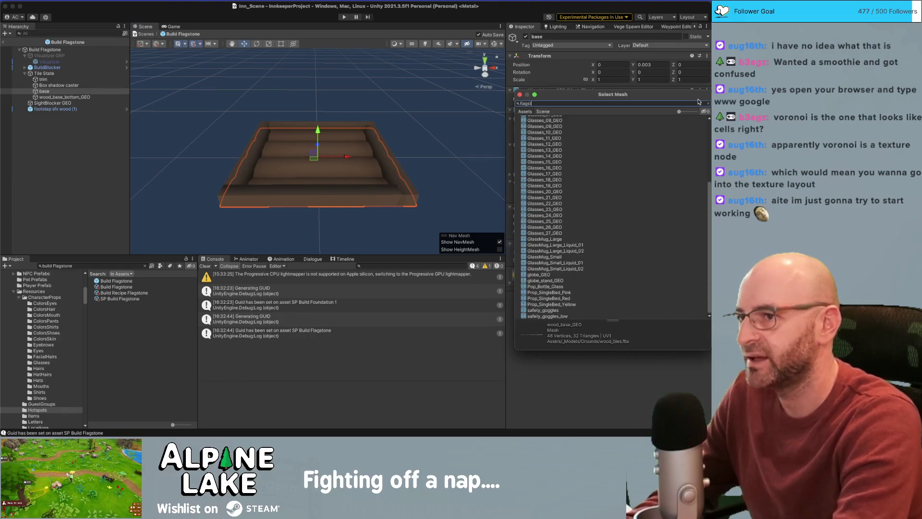
text(one)
key(Down)
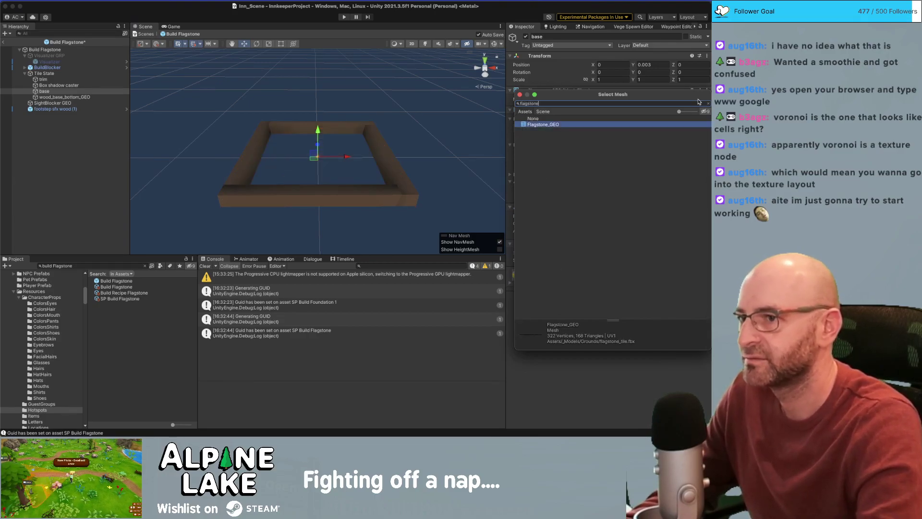
key(Return)
click(697, 119)
text(2)
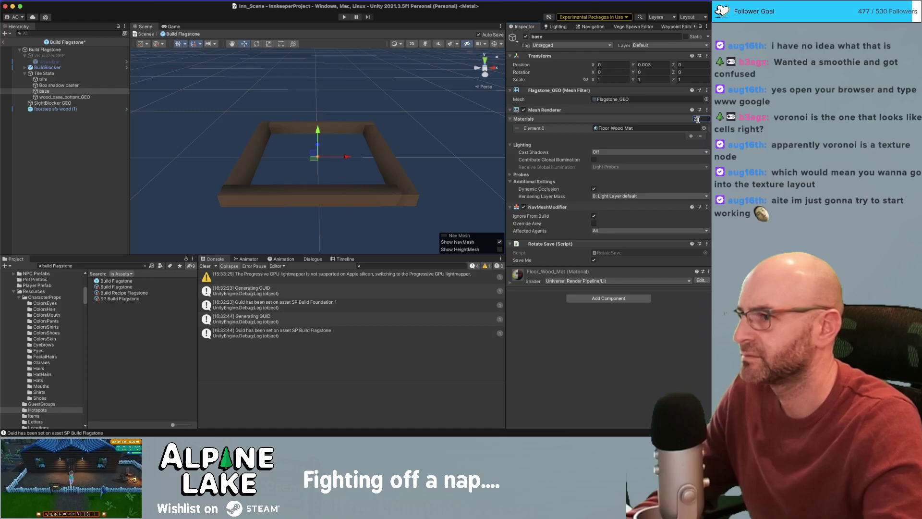
key(Tab)
click(699, 119)
text(1)
key(Tab)
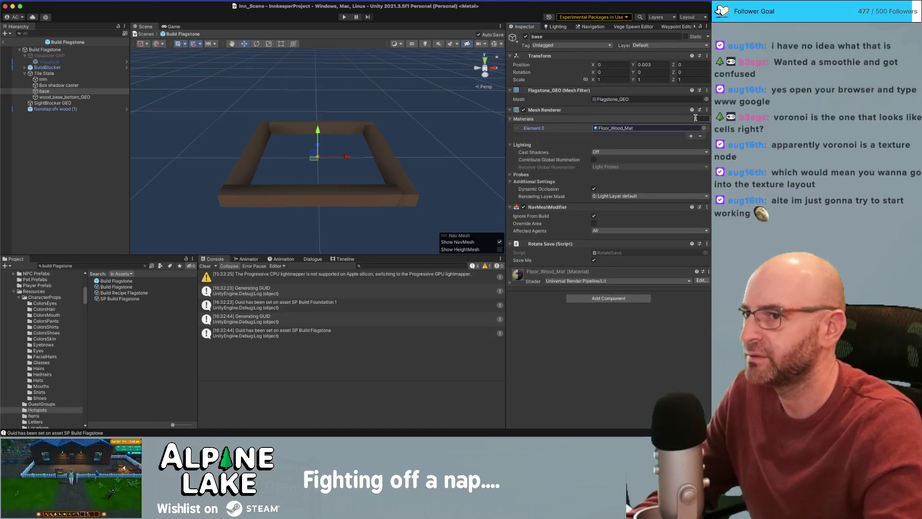
- Find the flagstone_tile model in the project, turn off Convert Units in its import settings and apply the change
alt+right_drag(330, 109, 147, 120)
alt+drag(147, 120, 144, 139)
alt+right_drag(144, 139, 177, 161)
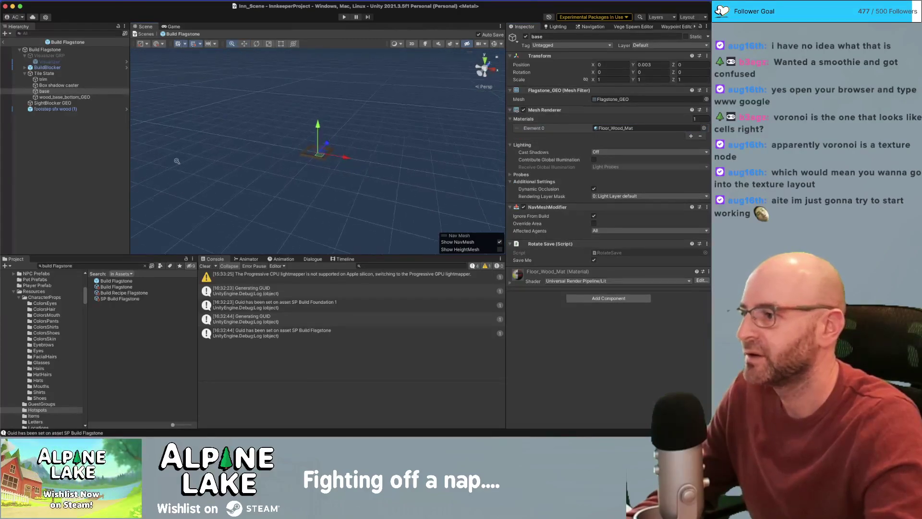
alt+drag(177, 161, 204, 151)
alt+right_drag(204, 151, 250, 201)
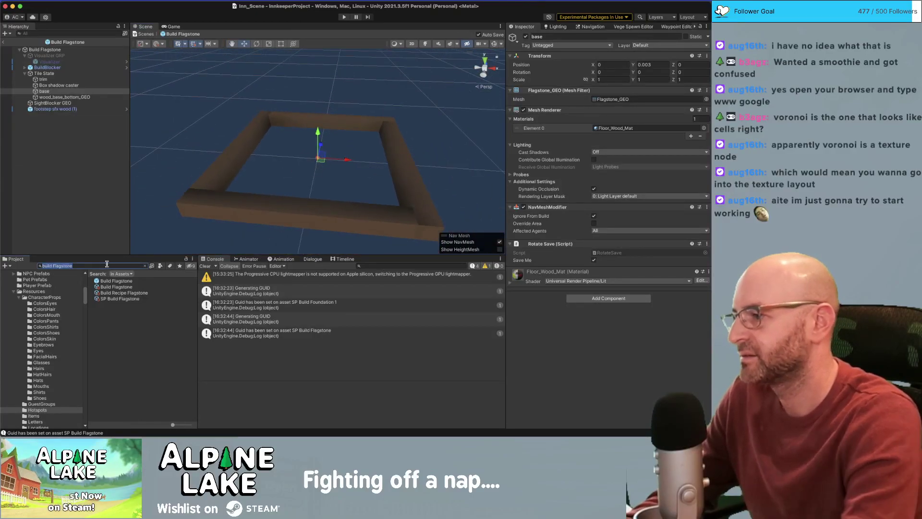
key(BackSpace)
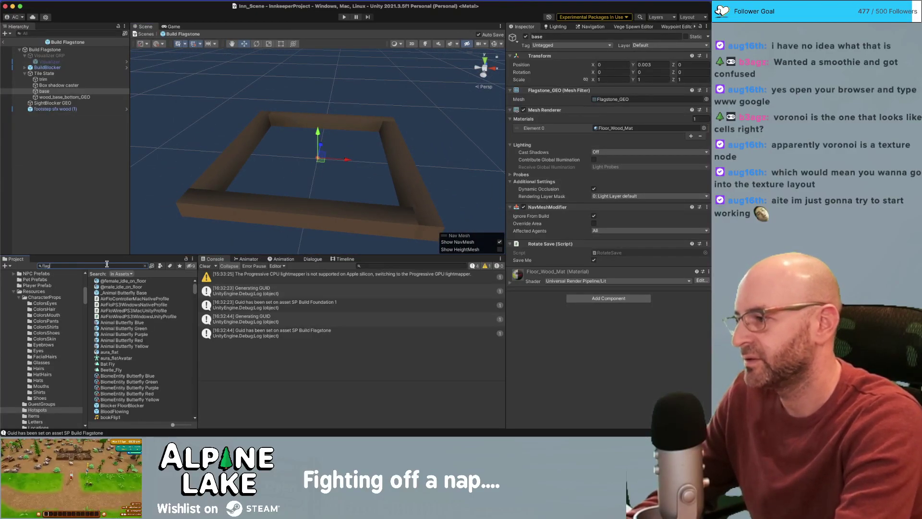
text(flagstone)
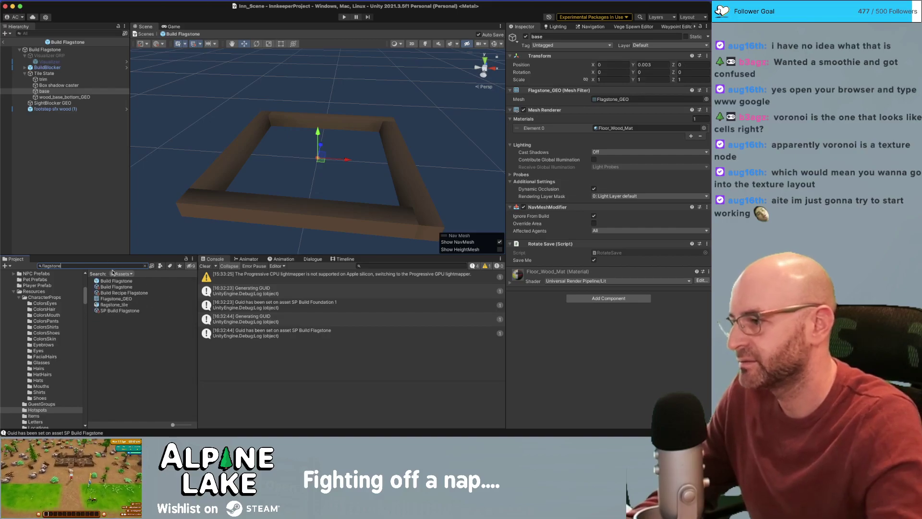
click(114, 305)
click(594, 80)
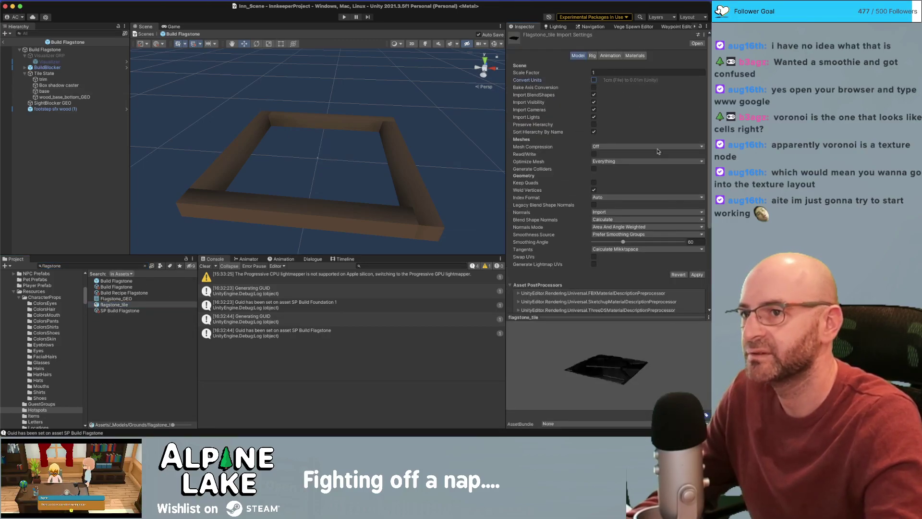
click(696, 275)
- Set the X and Z scale of the prefab's trim object to 1.01
alt+drag(363, 84, 233, 164)
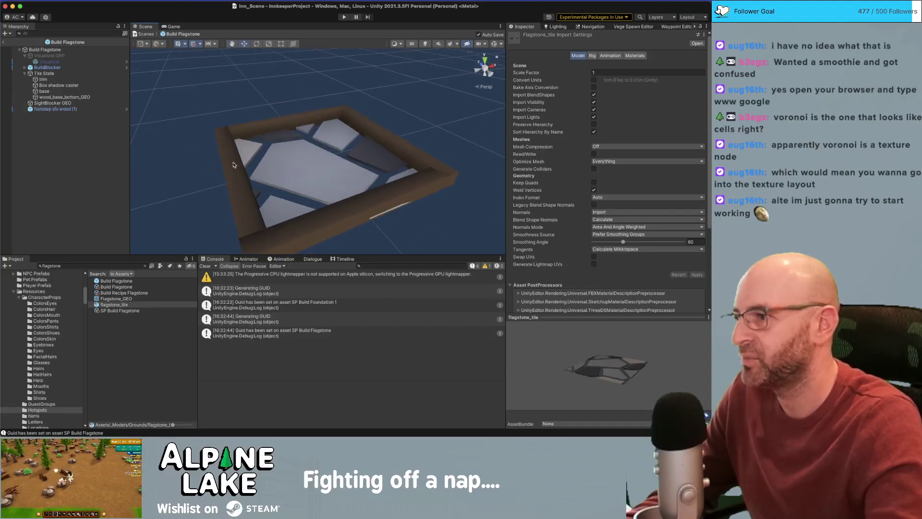
click(226, 142)
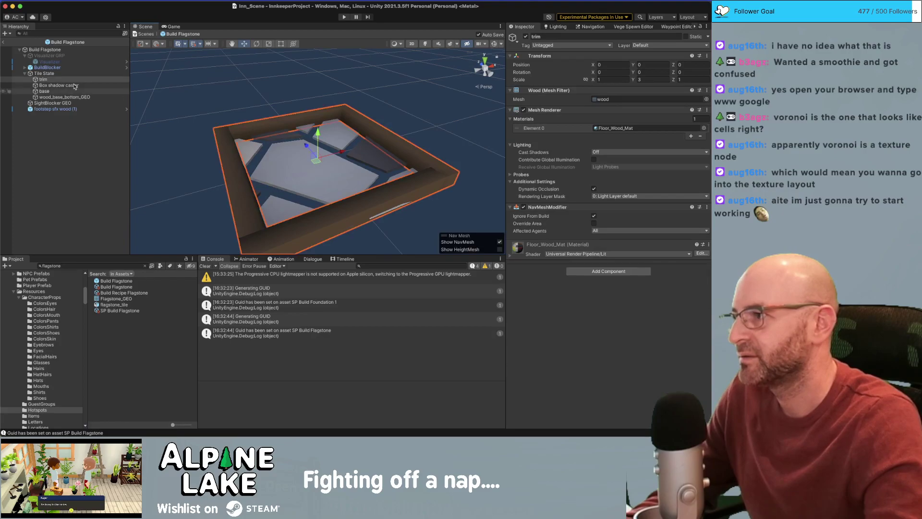
click(47, 79)
click(602, 79)
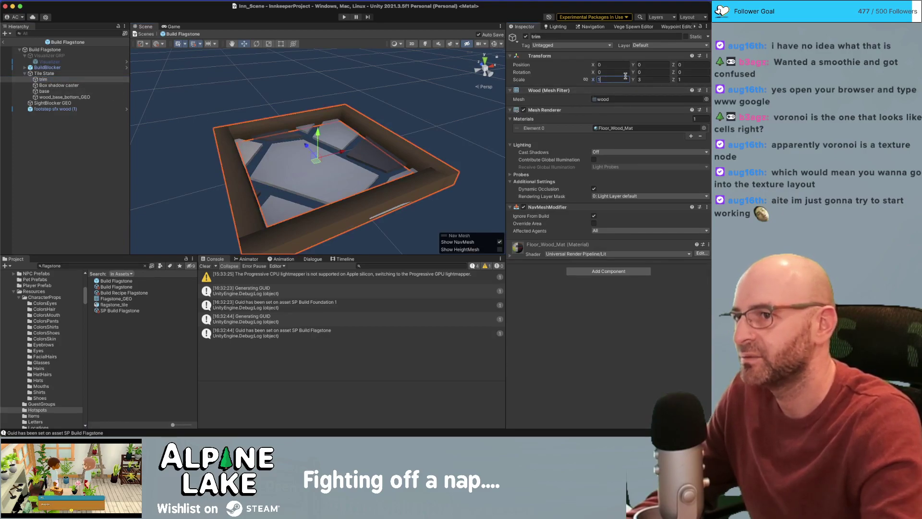
text(01)
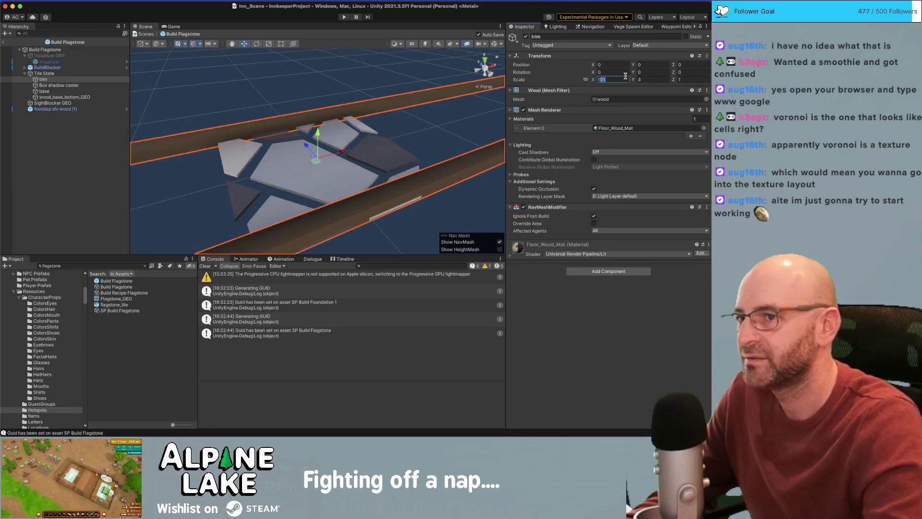
text(.01)
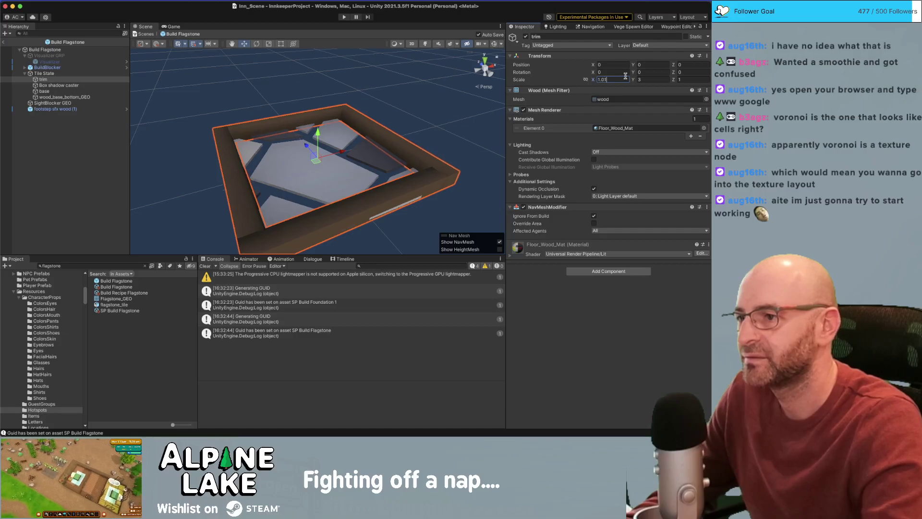
text(1.01)
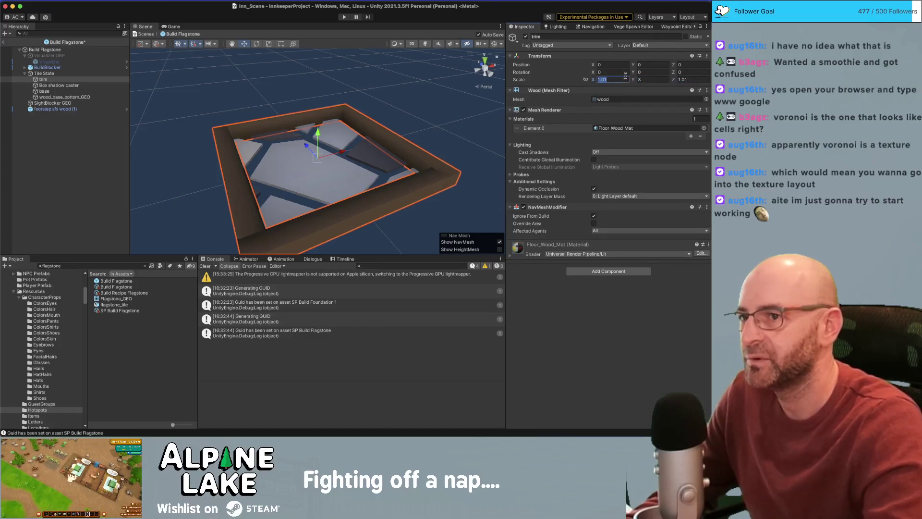
- Reduce the trim object's X and Z scale to 1.001
text(1)
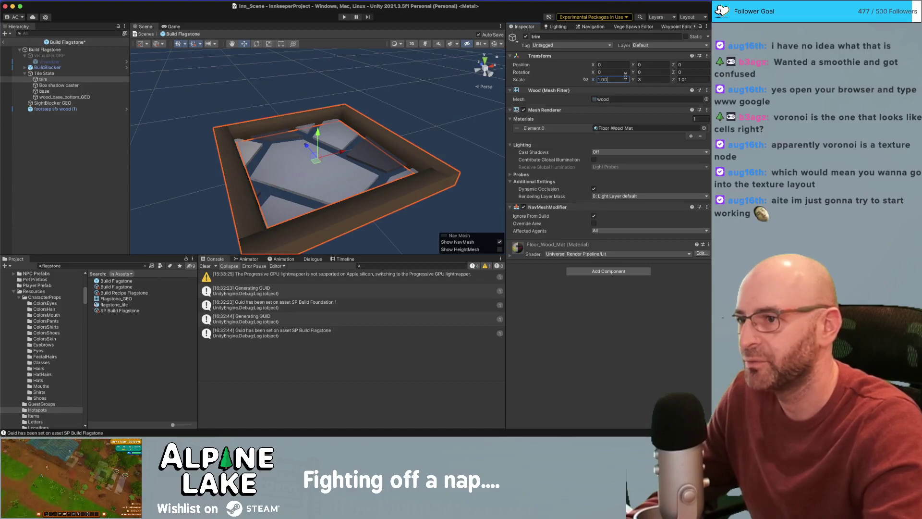
key(Tab)
text(1)
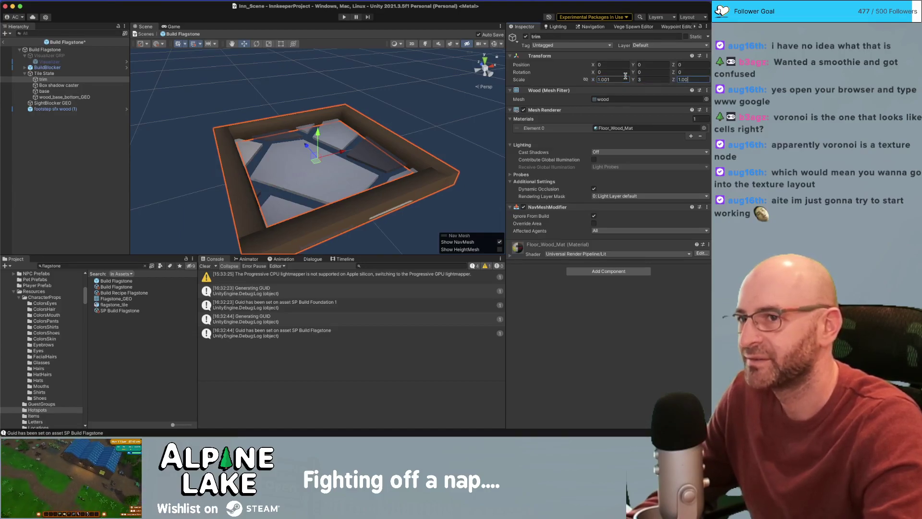
key(Return)
- Examine how the flagstones sit inside the wooden trim from several angles and distances
click(432, 112)
alt+drag(431, 111, 370, 118)
alt+right_drag(370, 118, 312, 121)
mouse_move(312, 122)
alt+mouse_down()
mouse_move(406, 145)
mouse_move(315, 96)
mouse_move(348, 79)
mouse_move(315, 133)
alt+mouse_up()
scroll(412, 153, up, 4)
scroll(414, 154, up, 5)
scroll(315, 133, down, 6)
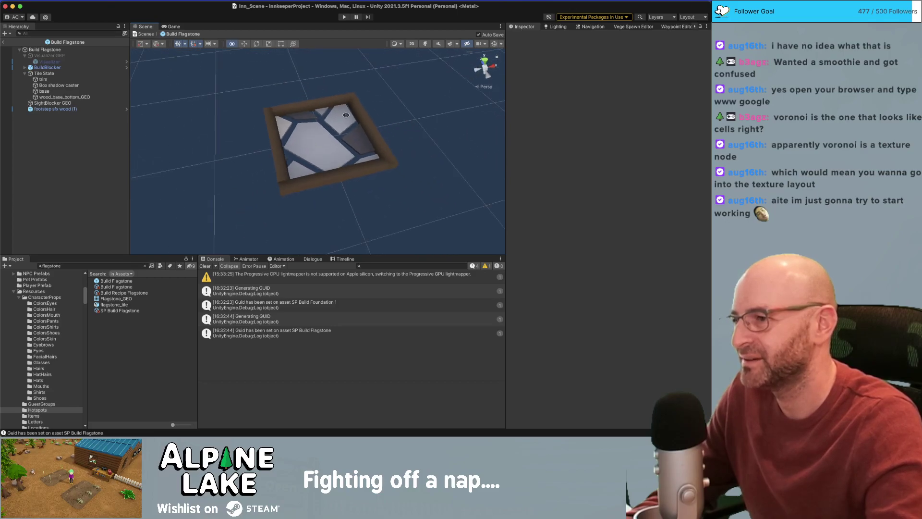
scroll(315, 133, up, 3)
- Duplicate the base object within Tile State and switch to Maya to check the flagstone tile group
click(315, 133)
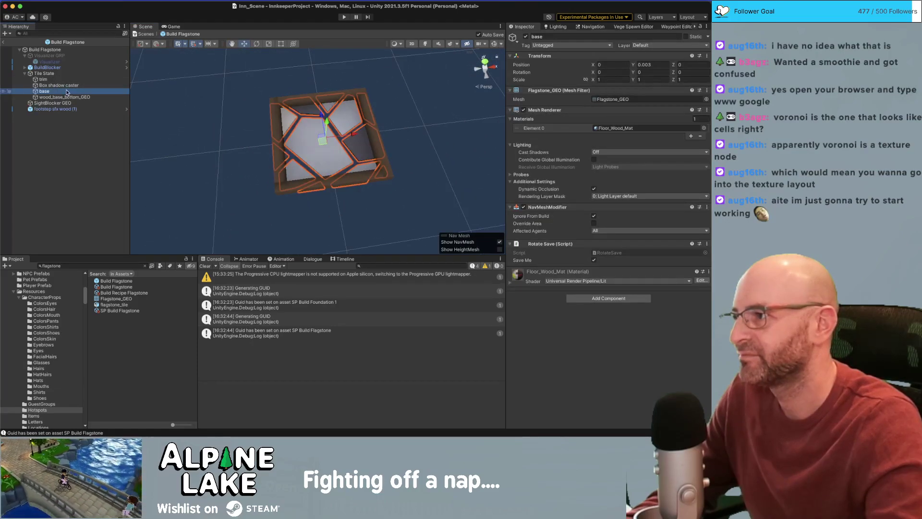
key(super+d)
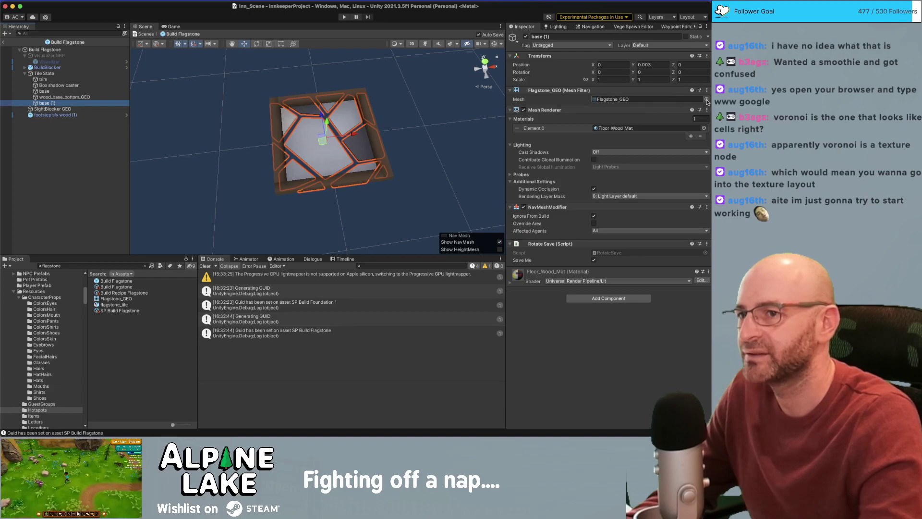
key(super+Tab)
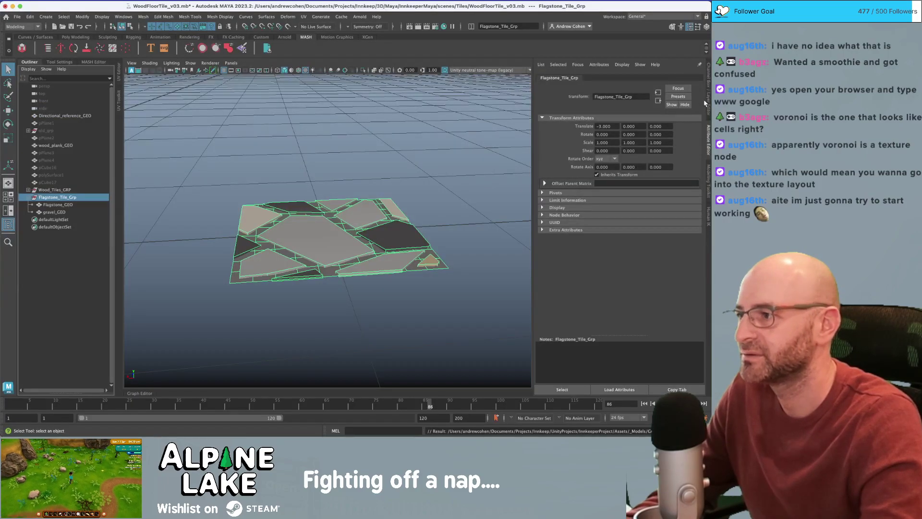
- Switch back to Unity and assign the gravel_GEO mesh to the duplicated base object in Tile State
key(super+Tab)
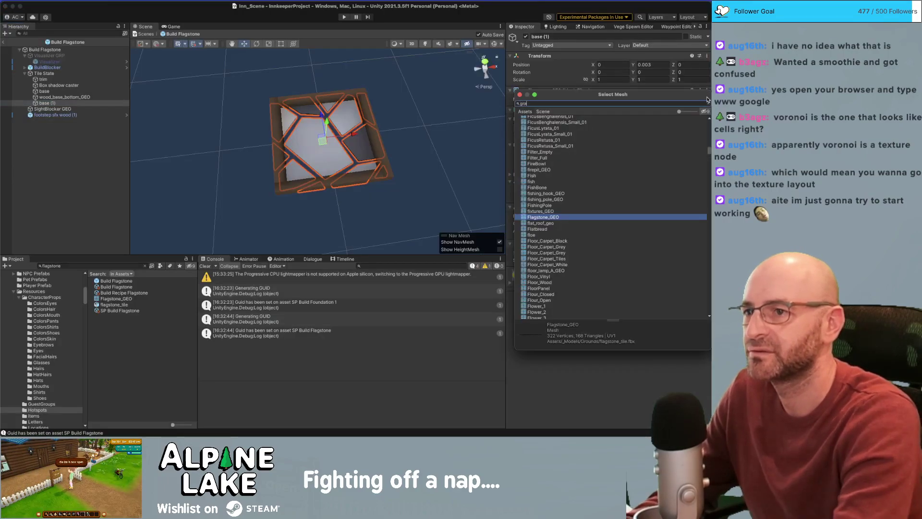
text(gravel)
double_click(539, 125)
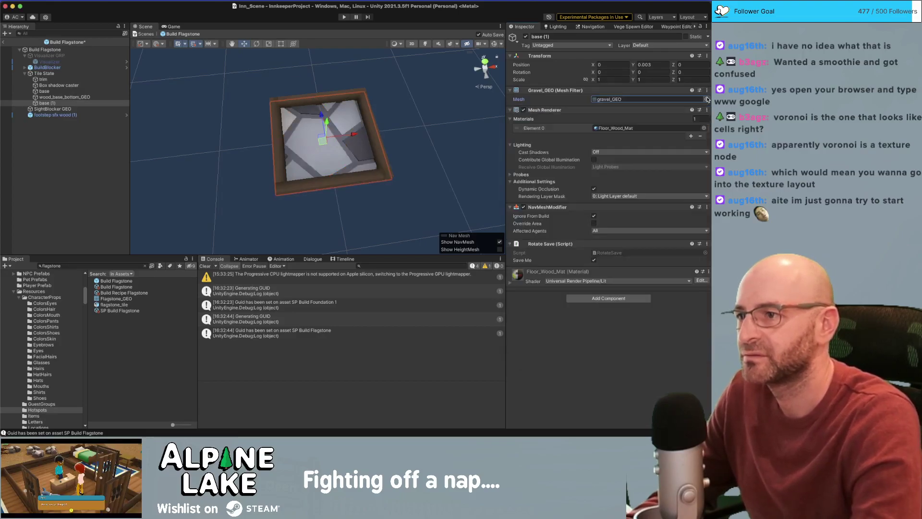
click(453, 123)
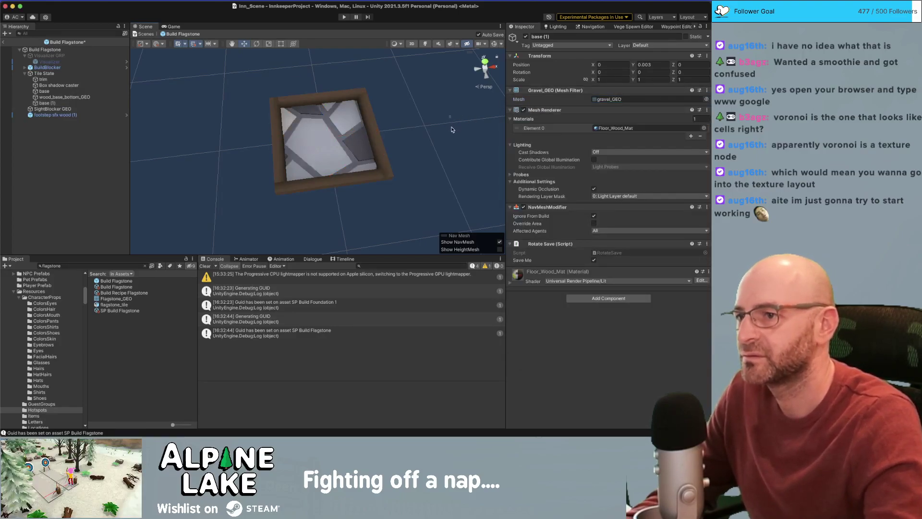
alt+drag(453, 130, 420, 83)
alt+right_drag(420, 82, 466, 110)
alt+drag(422, 107, 394, 132)
- Inspect the material used by the flagstones and the trim, locating its asset in the project
click(336, 135)
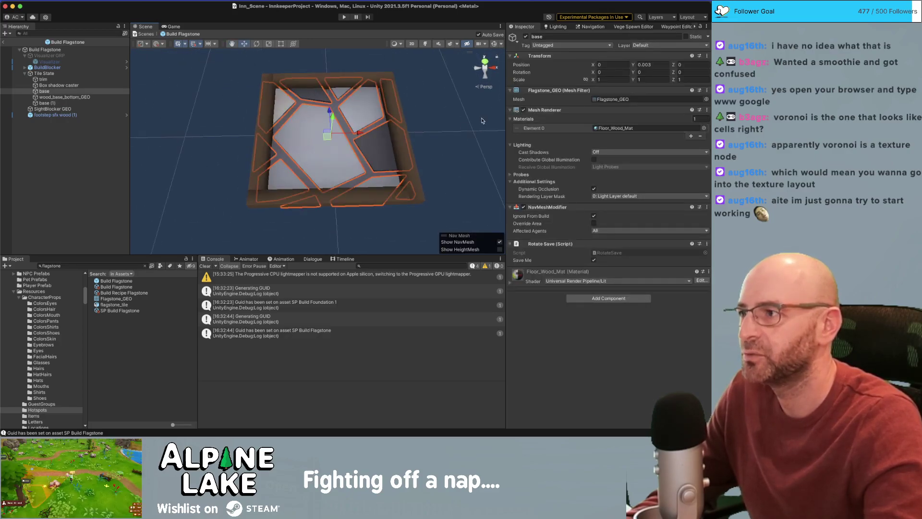
click(619, 128)
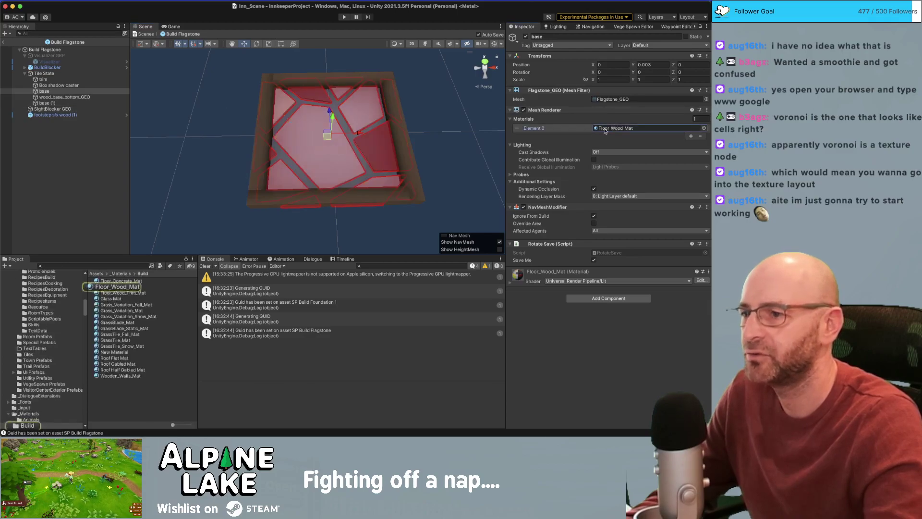
click(133, 287)
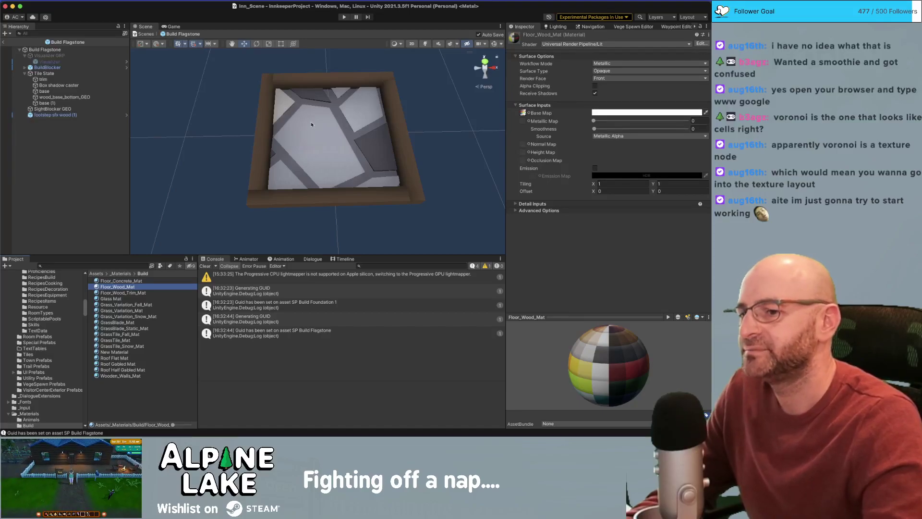
click(259, 166)
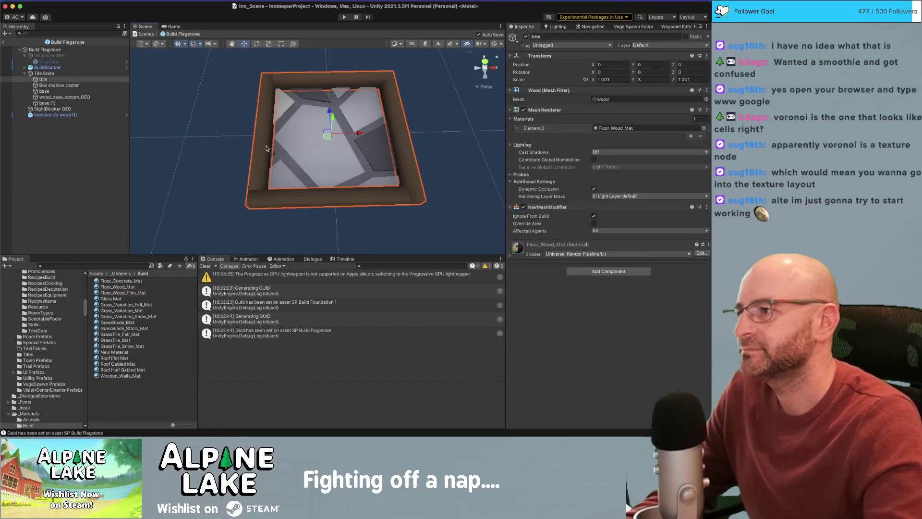
click(292, 170)
- Rename the duplicated base object as gravel and keep the flagstone object's name as base
click(72, 103)
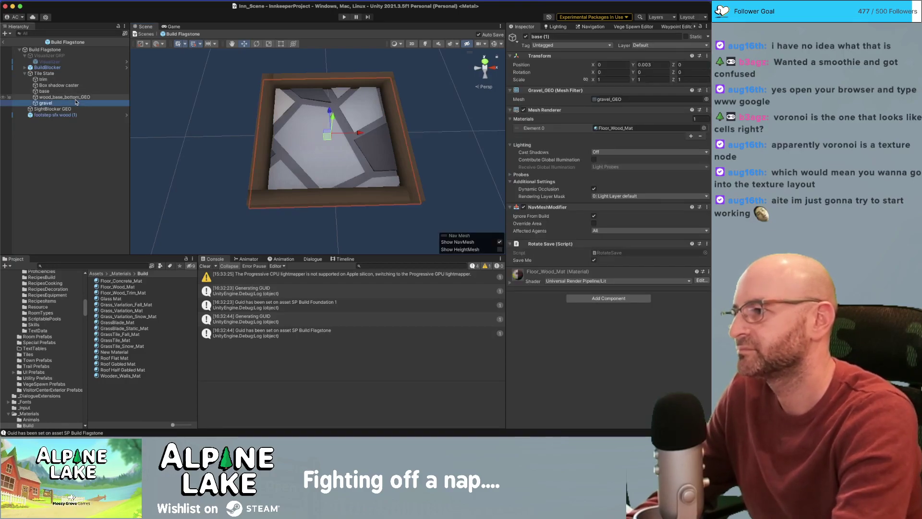
key(Up)
key(Up)
key(Return)
key(BackSpace)
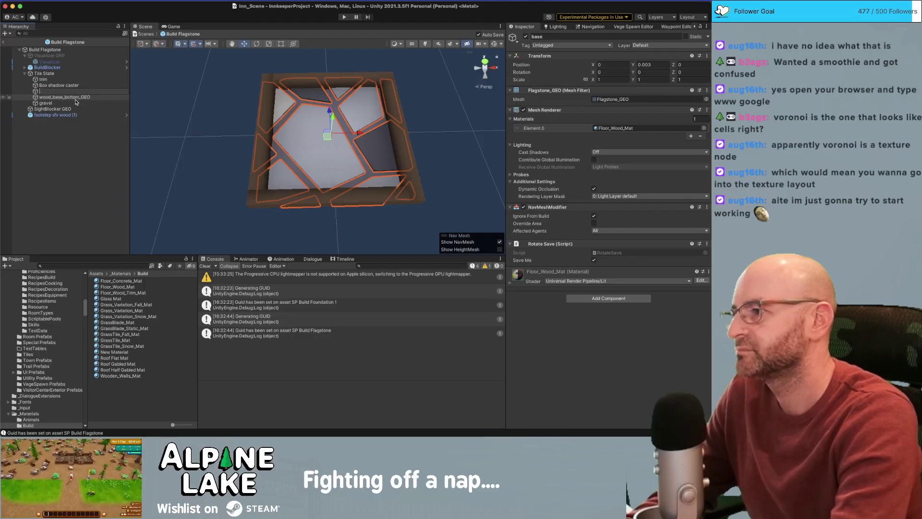
text(base)
key(Return)
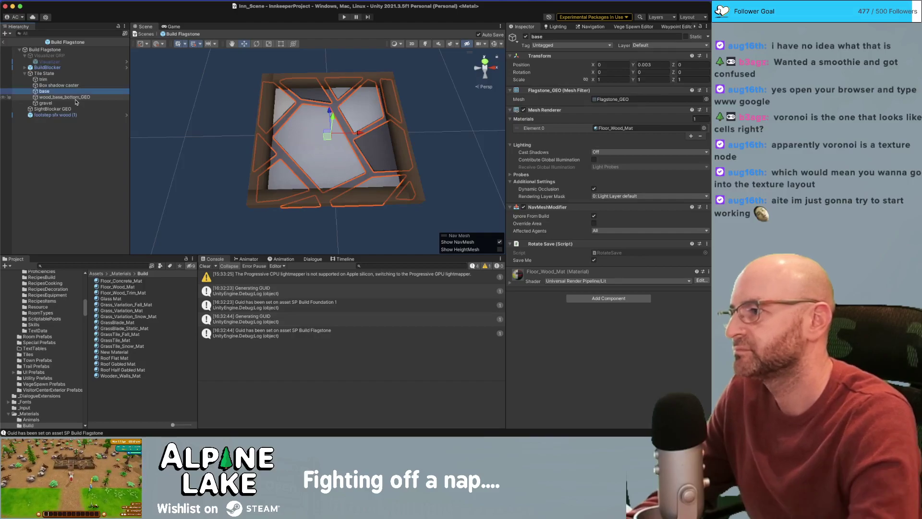
- Search the materials for grey and replace the trim's wood material with DarkGrey
click(54, 80)
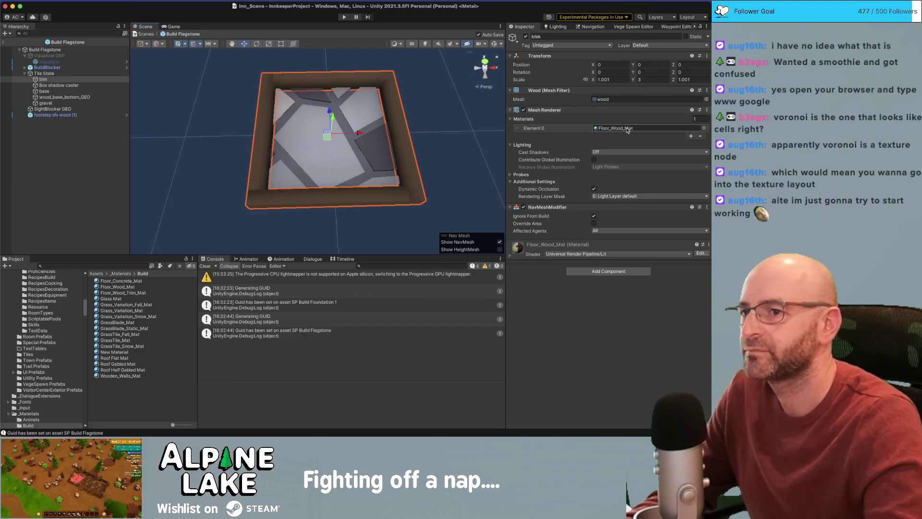
click(614, 128)
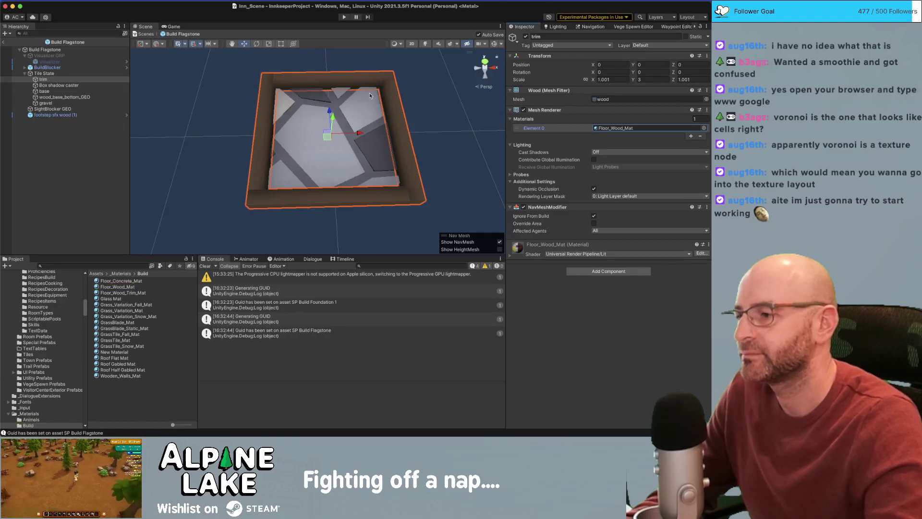
click(704, 128)
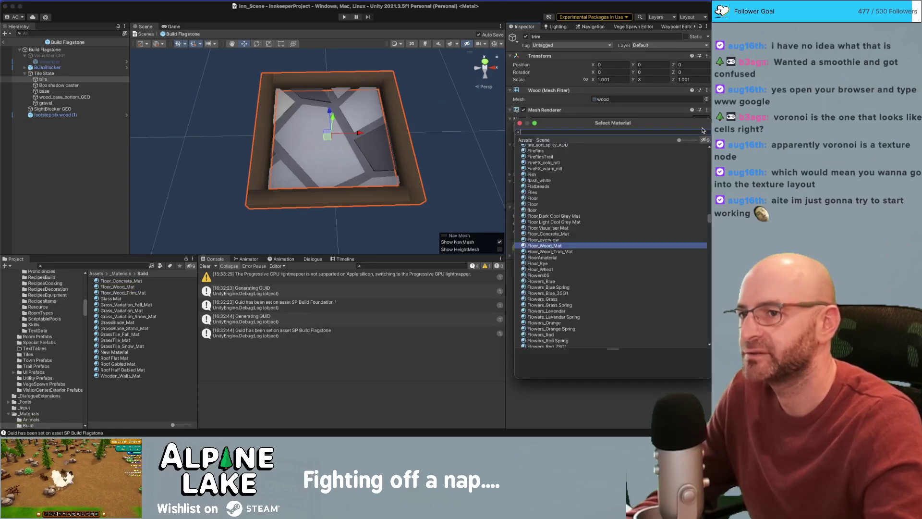
text(grey)
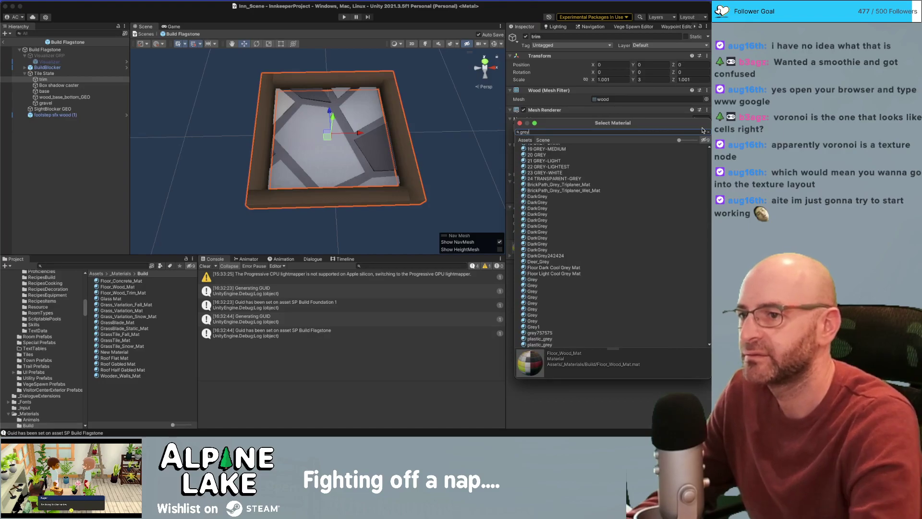
click(551, 209)
click(546, 220)
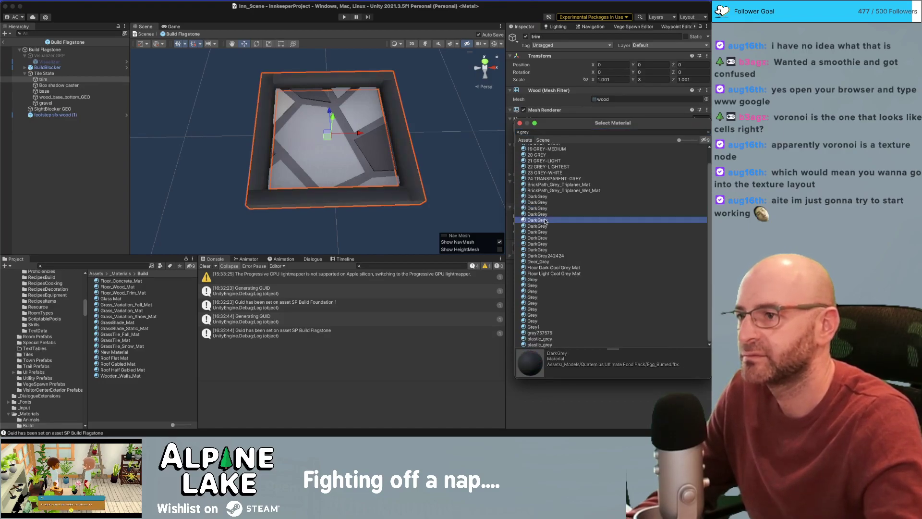
click(538, 196)
double_click(545, 199)
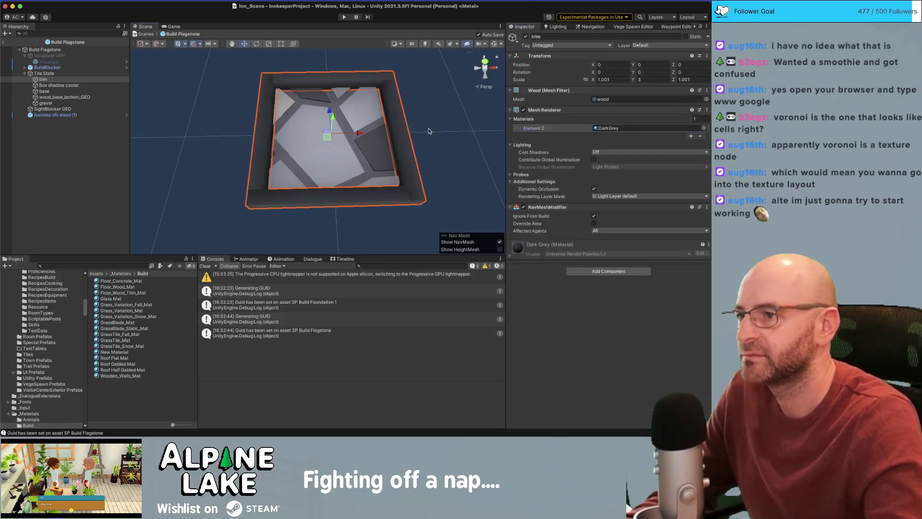
click(449, 130)
scroll(445, 129, down, 6)
alt+drag(375, 108, 392, 133)
alt+drag(262, 138, 272, 131)
- Search the project for footstep sfx and add the Footstep sfx concrete prefab to Build Flagstone
click(65, 117)
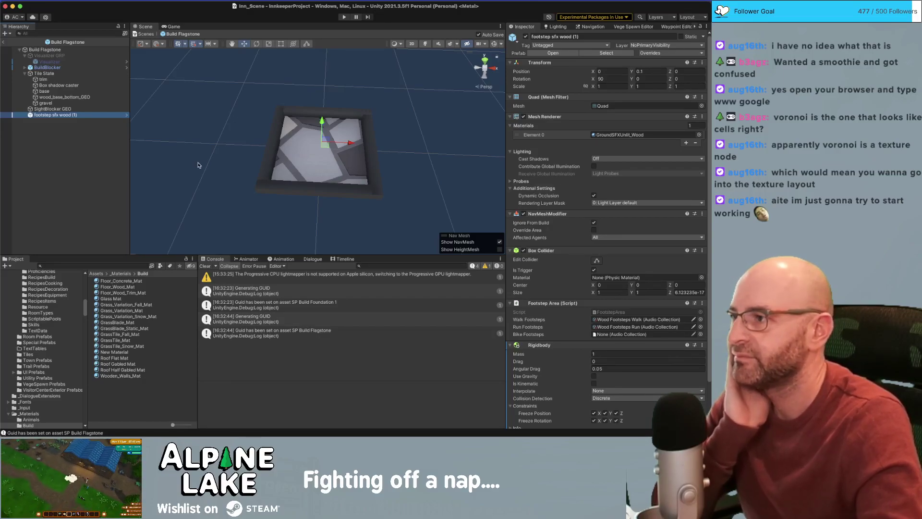
click(75, 266)
text(footstep sfx)
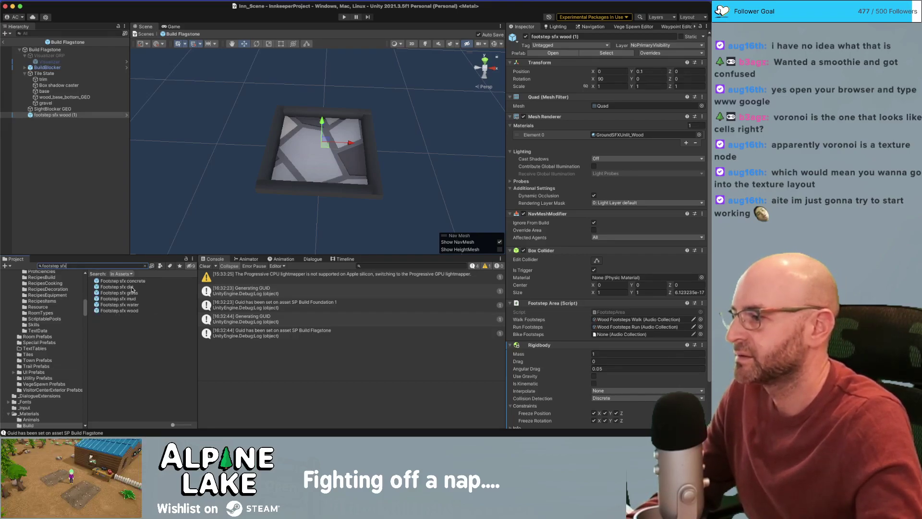
drag(131, 282, 77, 155)
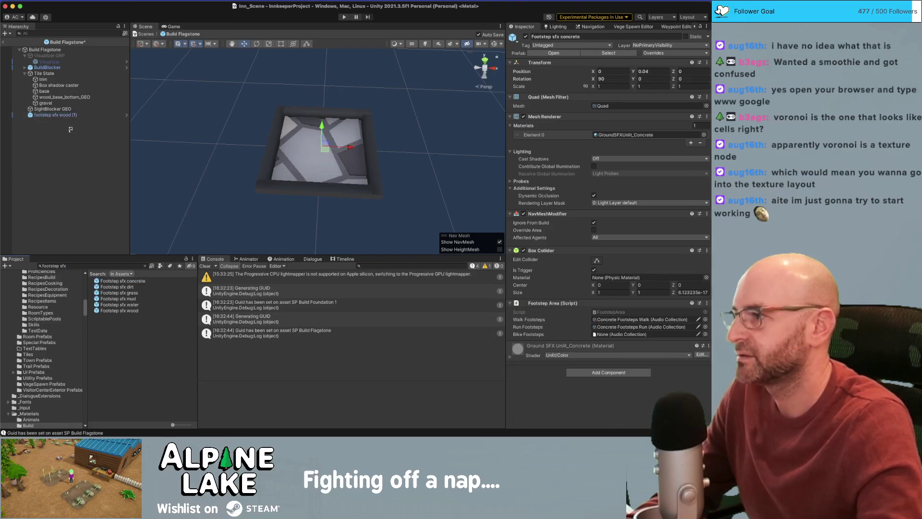
- Compare the wood and concrete footstep objects and set the concrete one's Y position to 0.1
click(70, 116)
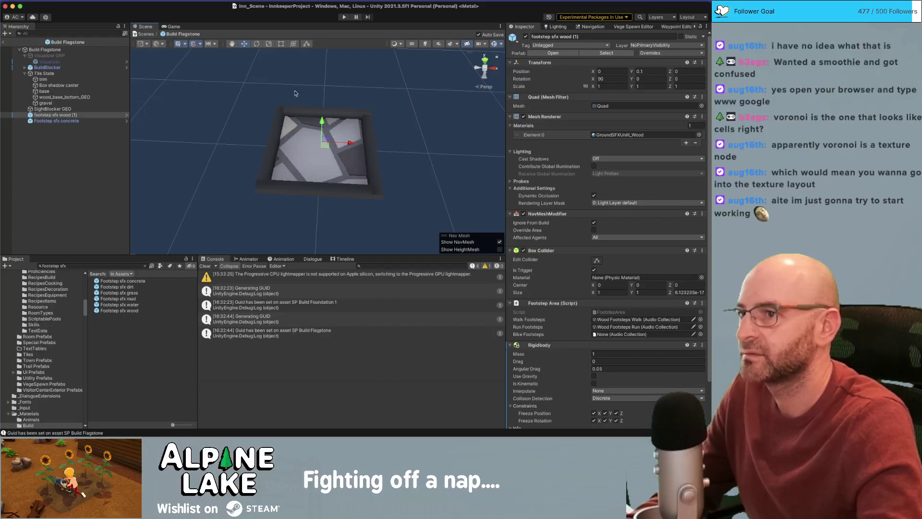
click(91, 120)
click(89, 116)
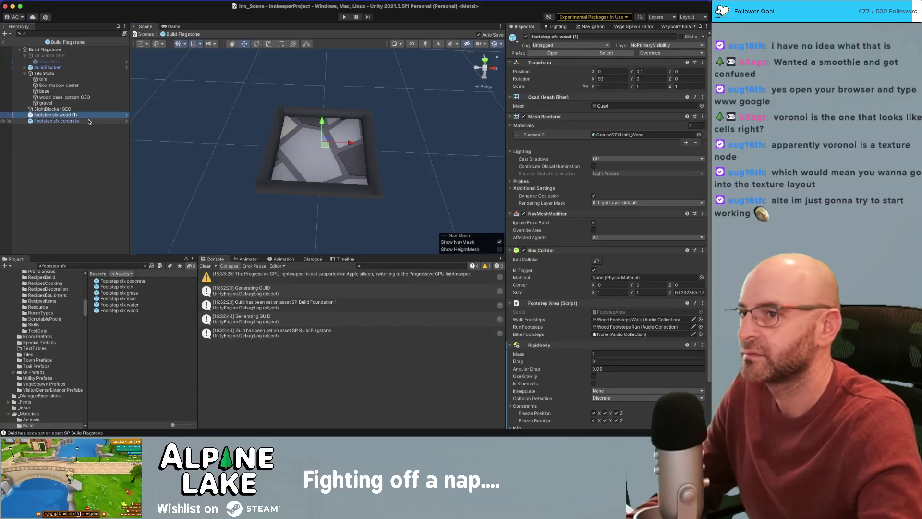
click(88, 121)
click(88, 115)
click(88, 121)
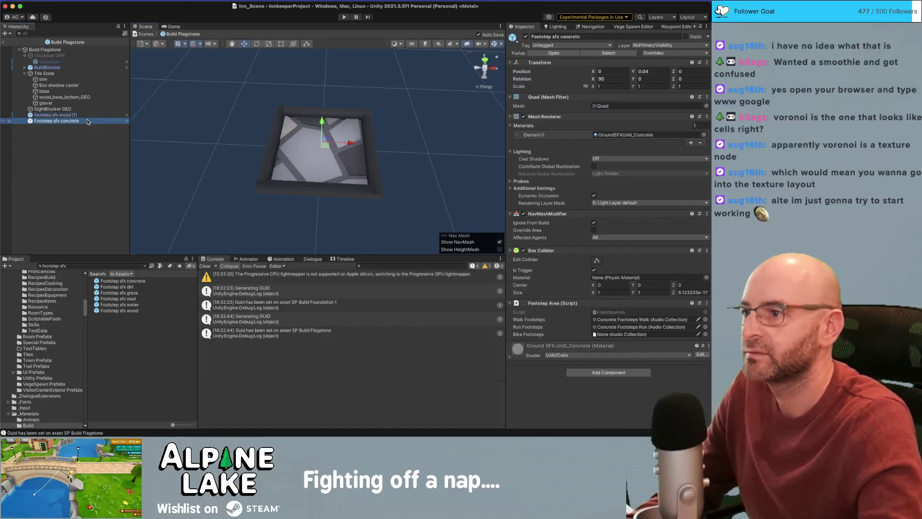
alt+drag(408, 110, 415, 62)
click(666, 71)
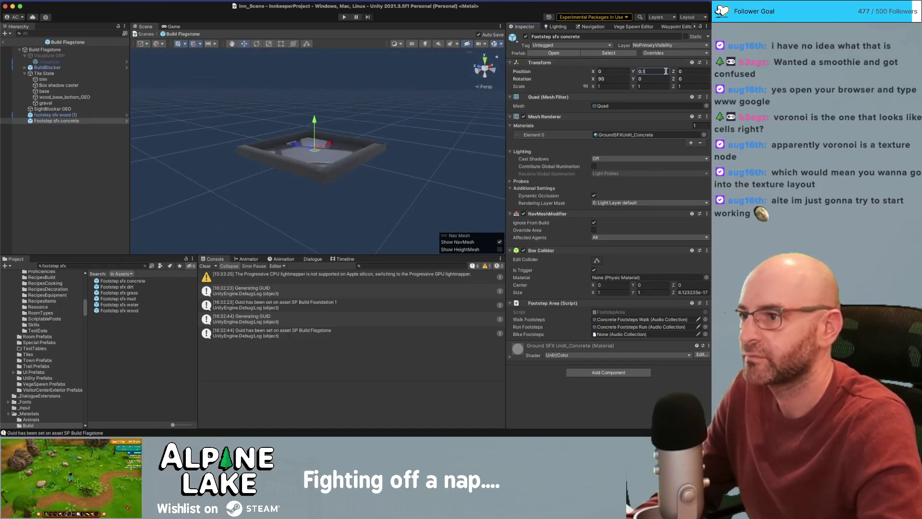
text(0.1)
- Compare the components of both footstep objects and add a Rigidbody to Footstep sfx concrete
click(96, 110)
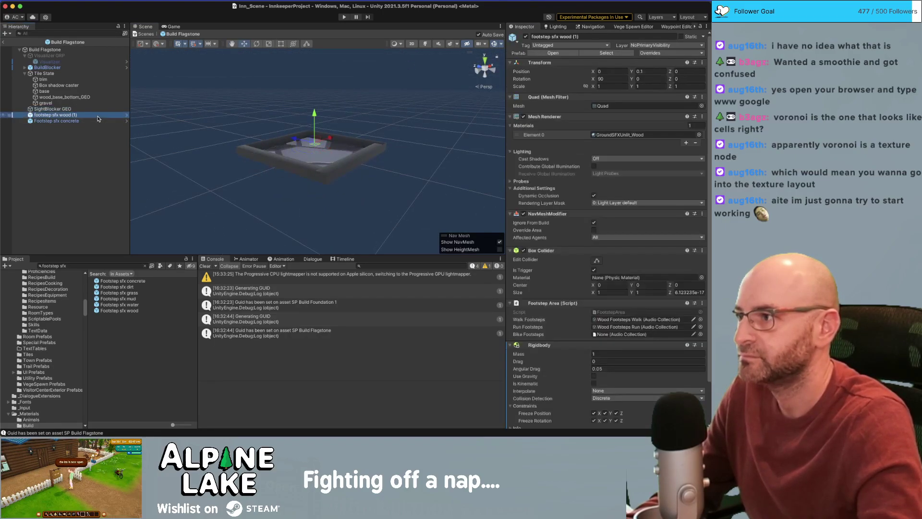
click(99, 115)
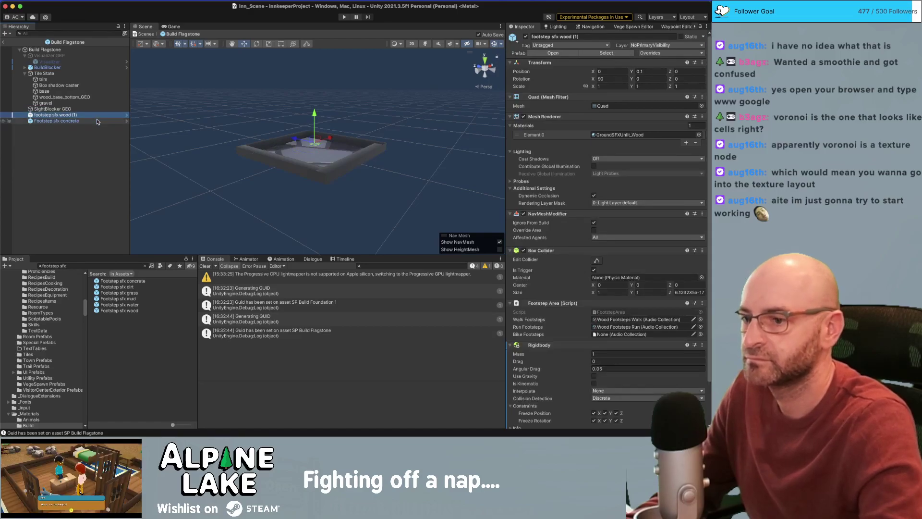
key(Down)
key(Up)
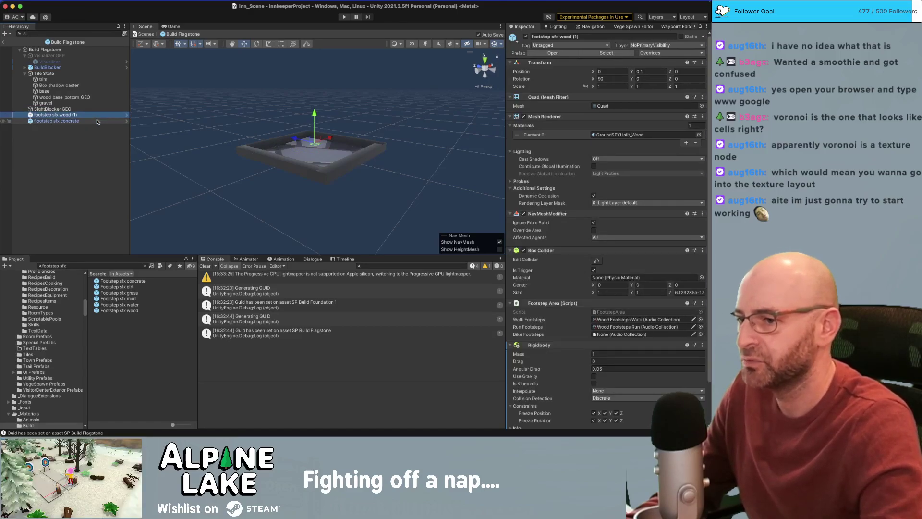
click(97, 122)
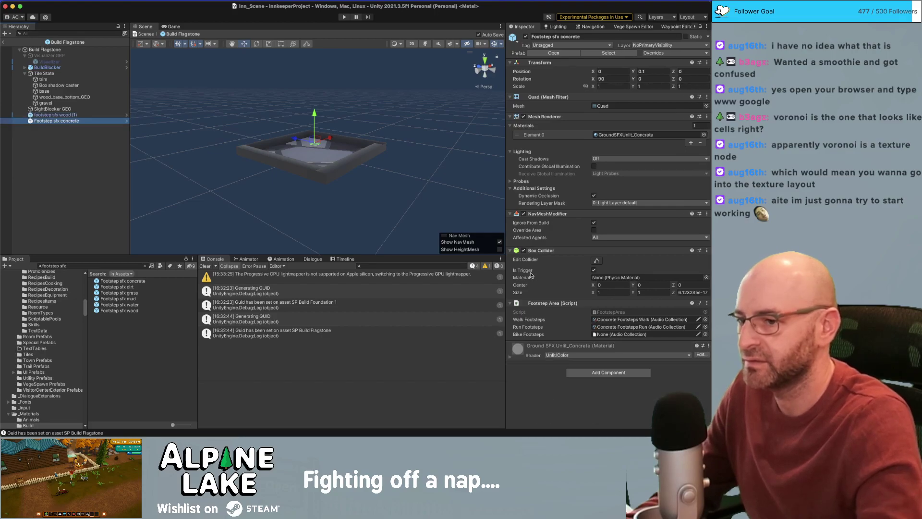
click(593, 373)
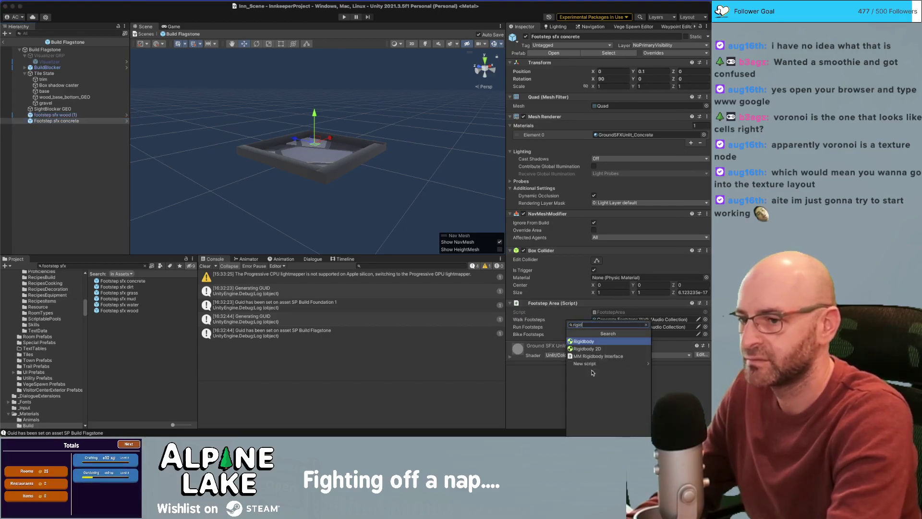
key(Return)
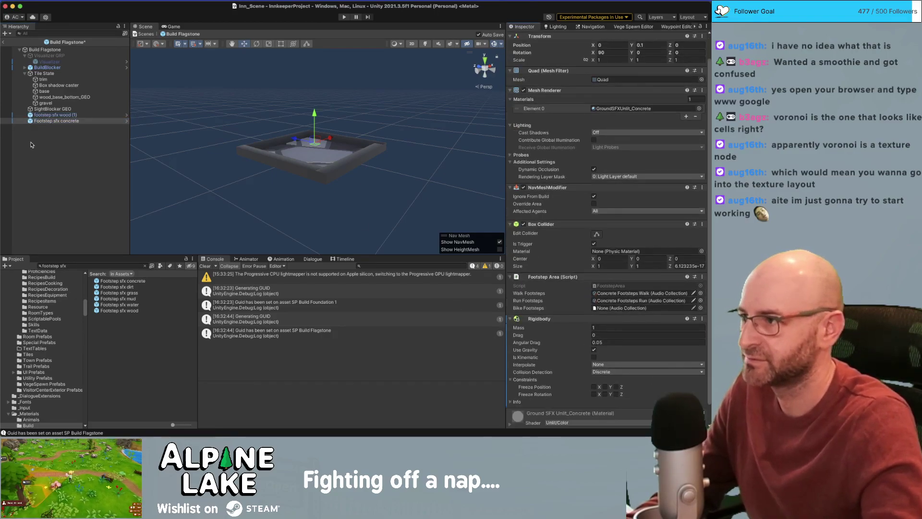
- Turn off gravity on the concrete footstep object's Rigidbody and freeze its position and rotation on X, Y and Z
click(57, 115)
click(58, 121)
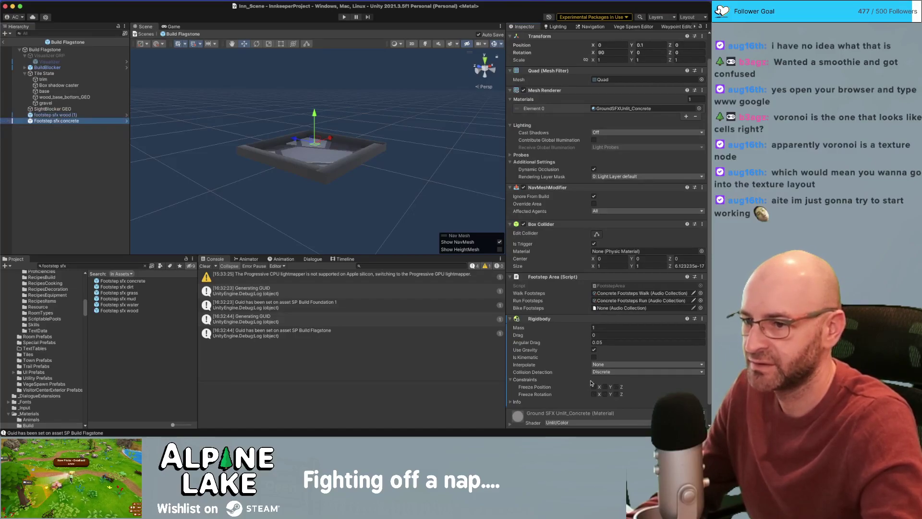
click(594, 351)
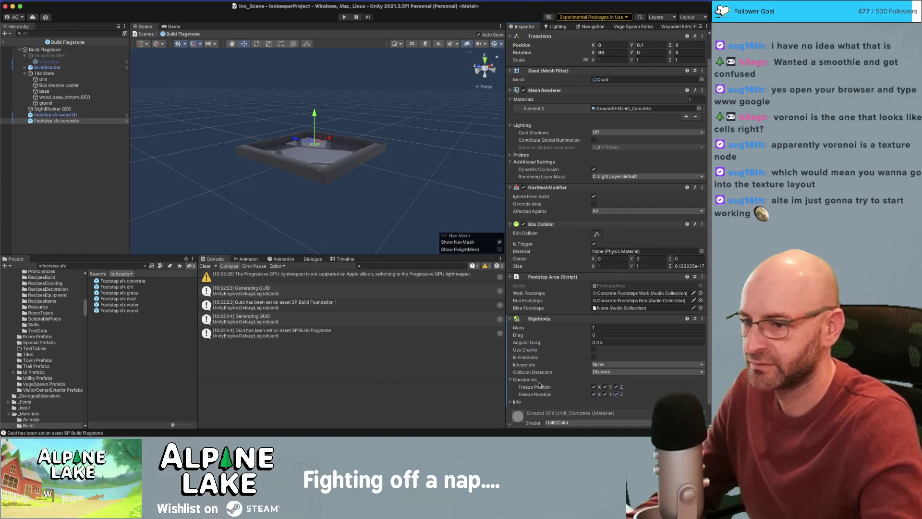
- Delete the footstep sfx wood (1) object from the Build Flagstone prefab
click(71, 115)
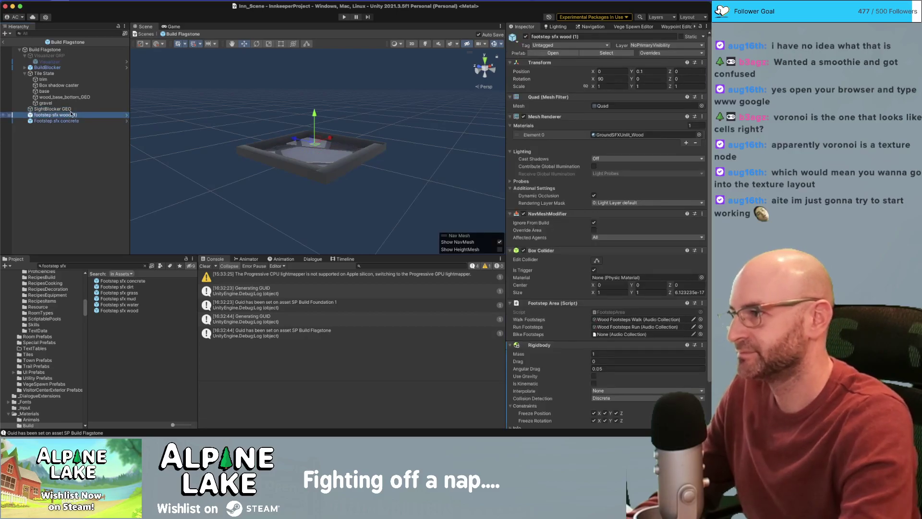
key(super+BackSpace)
alt+drag(206, 113, 211, 160)
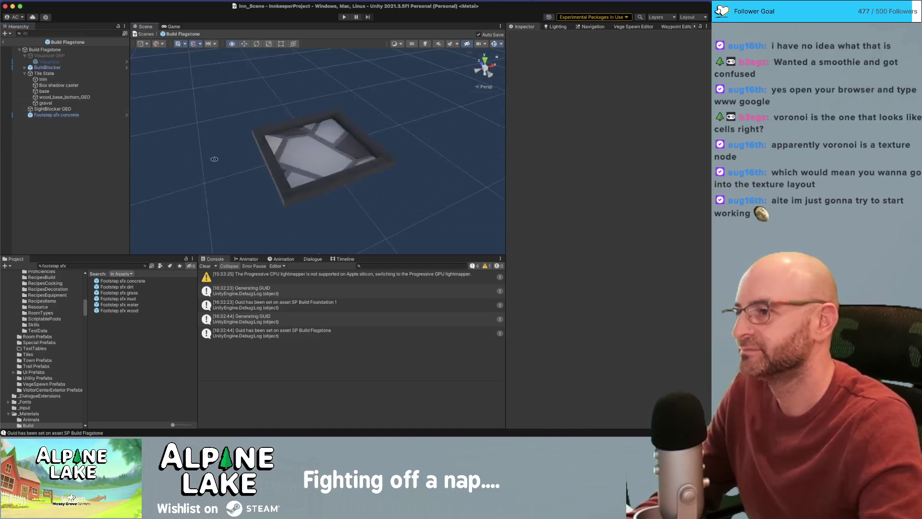
- Search the project assets for "build flagstone" and display the Build Flagstone decoration item's properties
click(111, 265)
text(build fl)
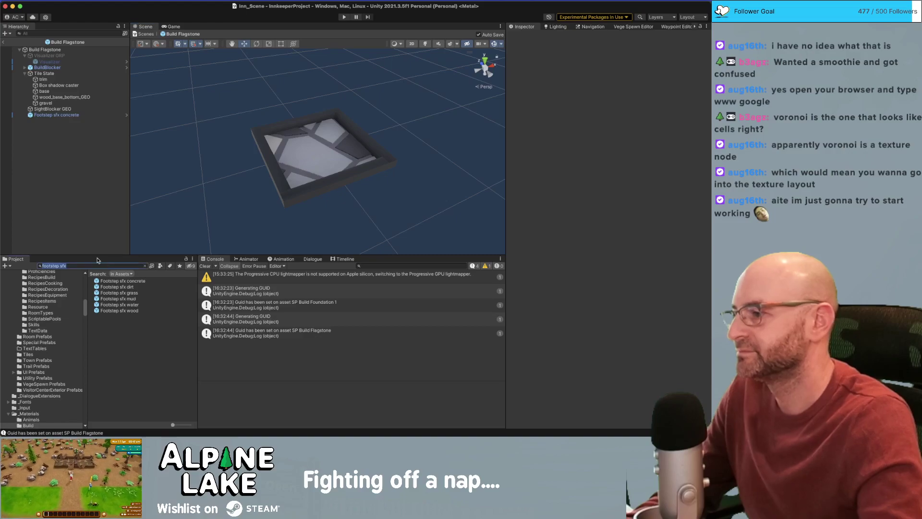
text(agston)
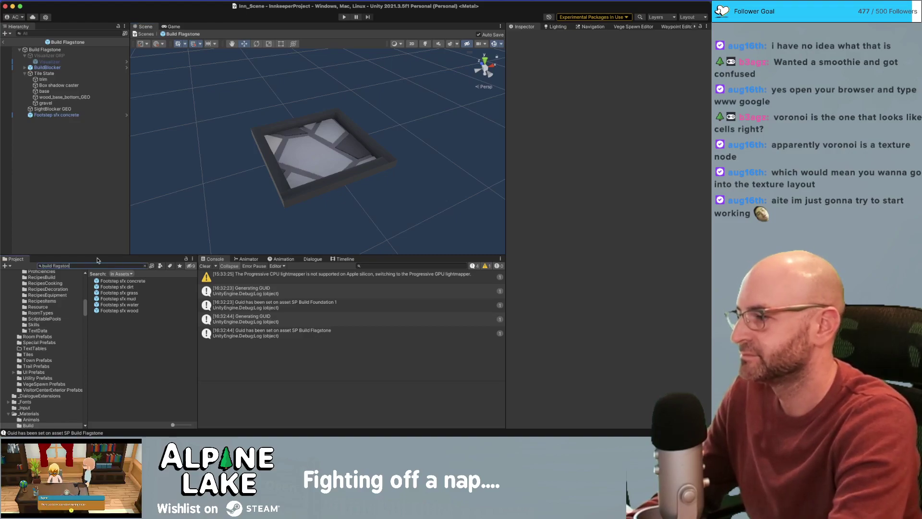
text(e)
key(super+Tab)
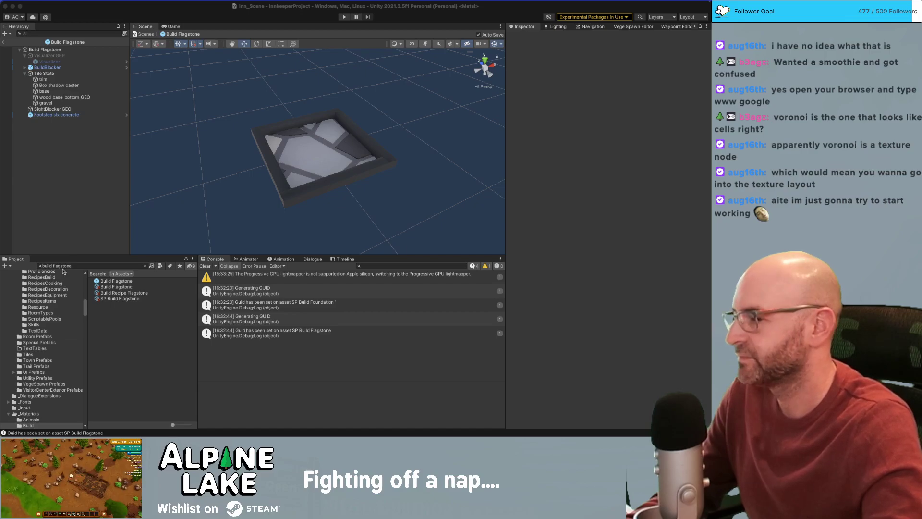
click(101, 287)
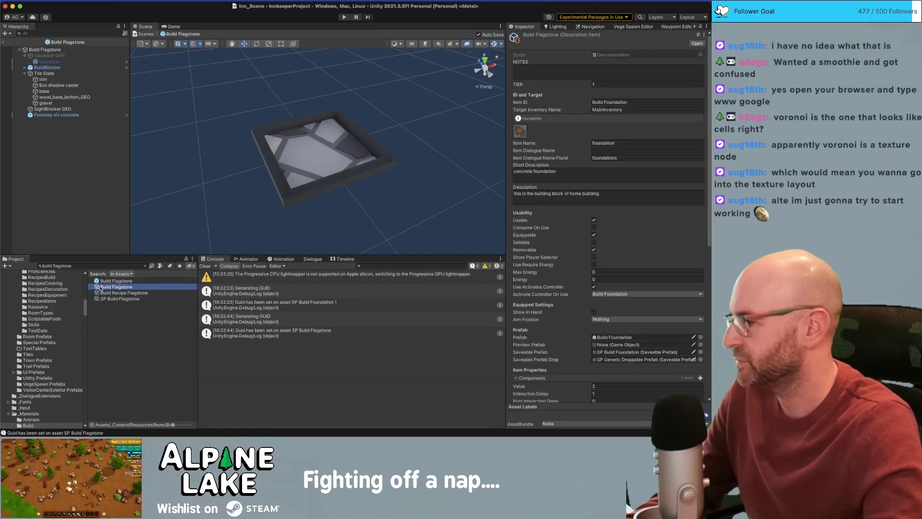
key(super+Tab)
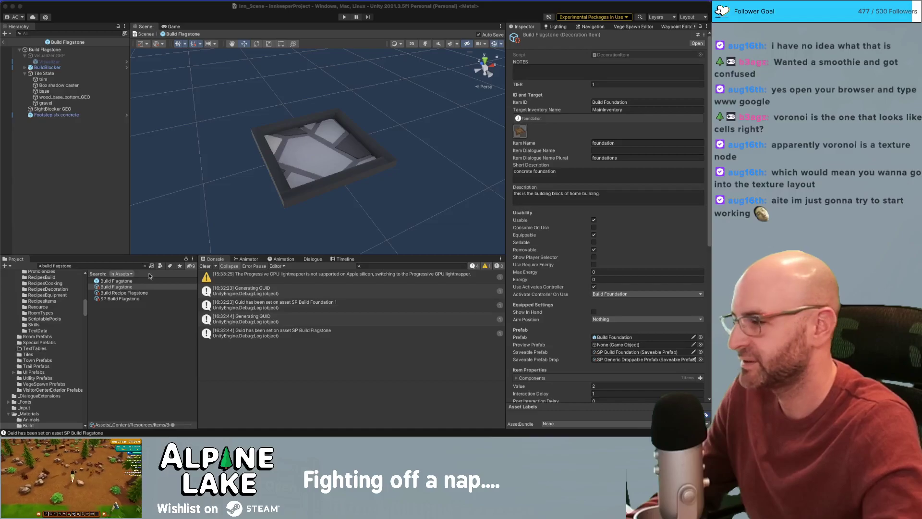
click(117, 288)
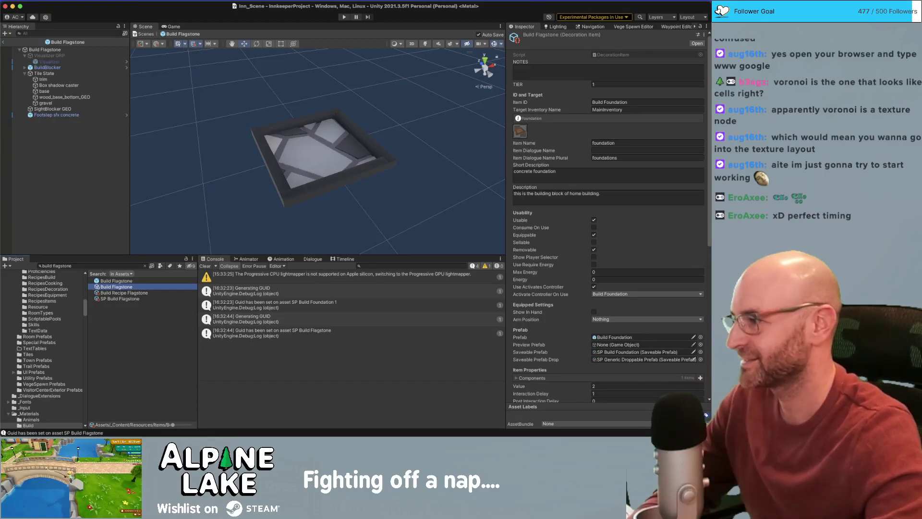
- View the flagstone tile from above and collapse the Tile State and Visualizer GRP objects in the prefab hierarchy
click(360, 109)
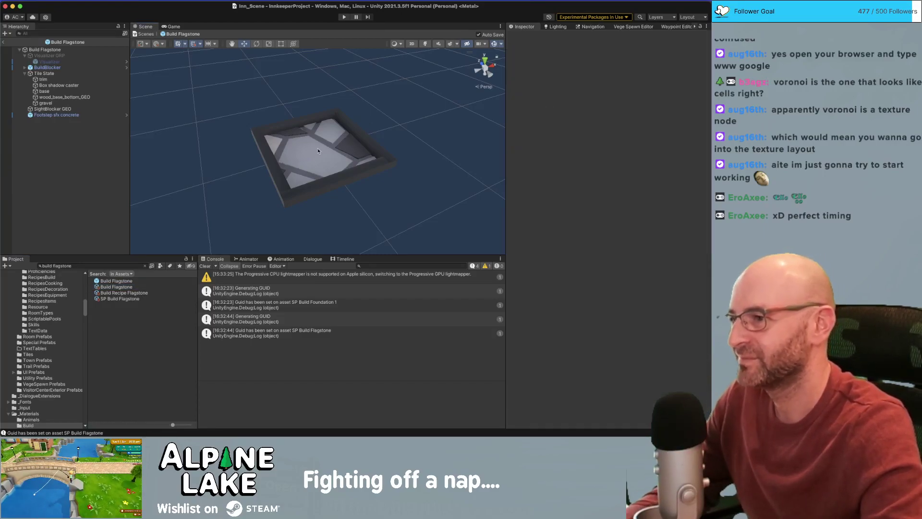
click(320, 147)
click(396, 146)
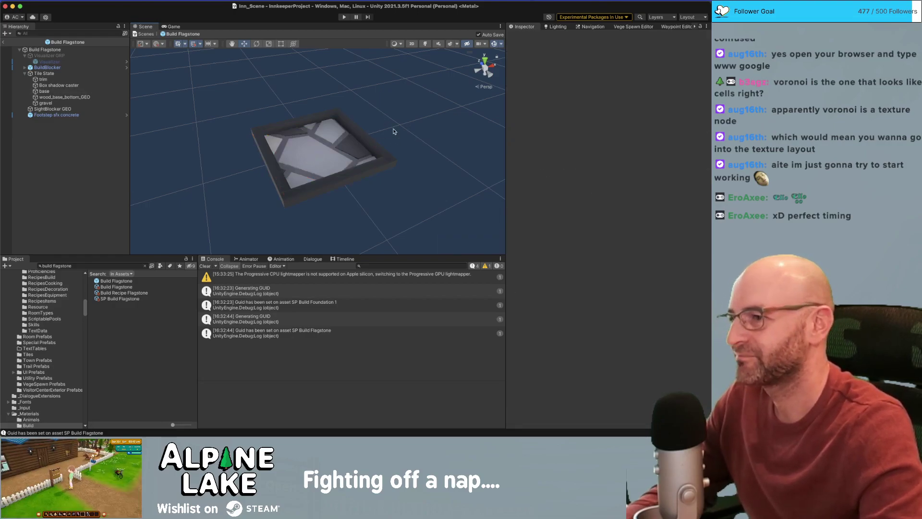
alt+drag(368, 133, 292, 173)
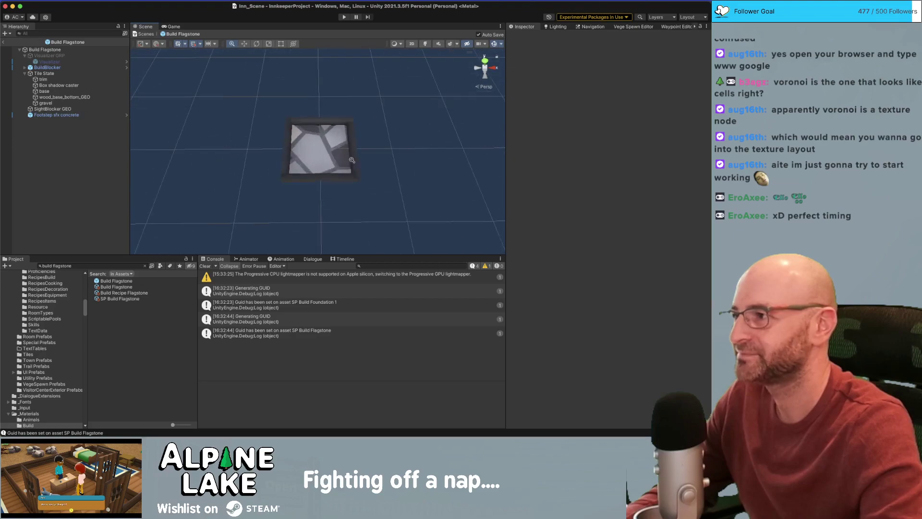
click(25, 74)
click(24, 55)
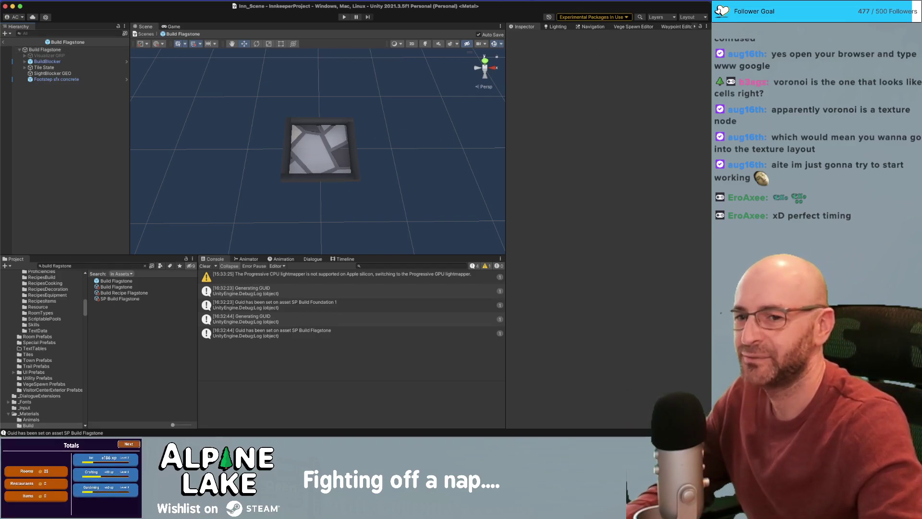
- Switch to Maya, duplicate the flagstone mesh 1 unit along Z, and try to repeat the duplicate to preview a tiled path
key(super+Tab)
click(412, 160)
alt+drag(412, 161, 412, 200)
alt+right_drag(412, 200, 251, 221)
click(323, 243)
key(ctrl+d)
alt+drag(252, 221, 311, 193)
key(w)
key(x)
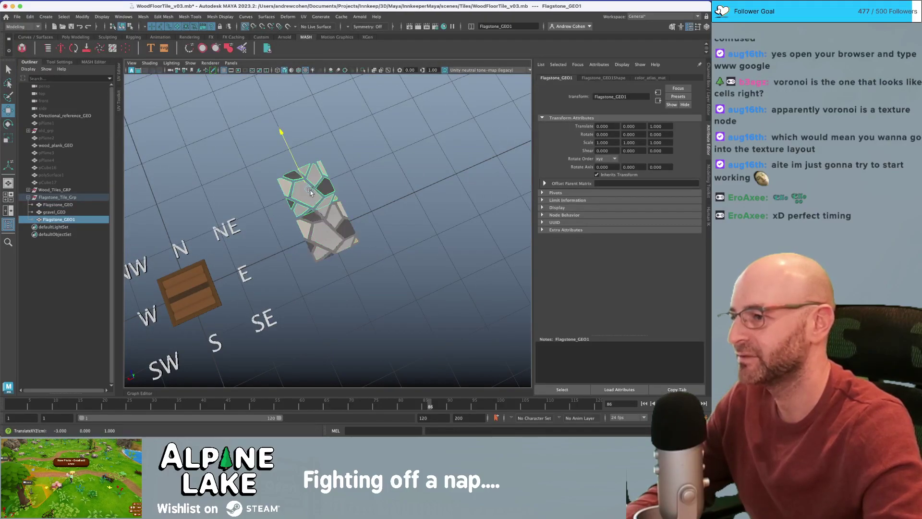
key(shift+d)
key(shift+d)
key(shift+d)
key(shift+d)
key(q)
click(412, 198)
alt+drag(412, 198, 391, 173)
- Undo the offset and the duplication of the flagstone mesh
key(ctrl+z)
key(ctrl+z)
key(ctrl+z)
key(ctrl+z)
key(ctrl+z)
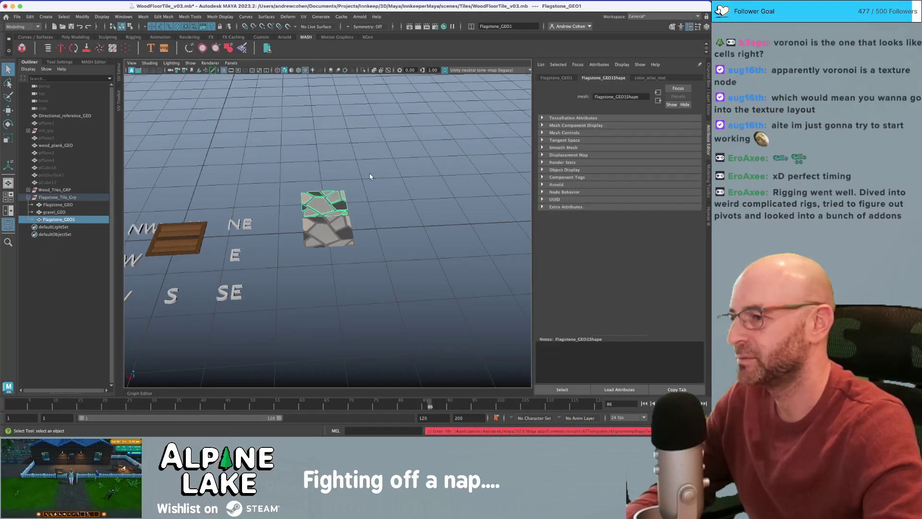
key(ctrl+z)
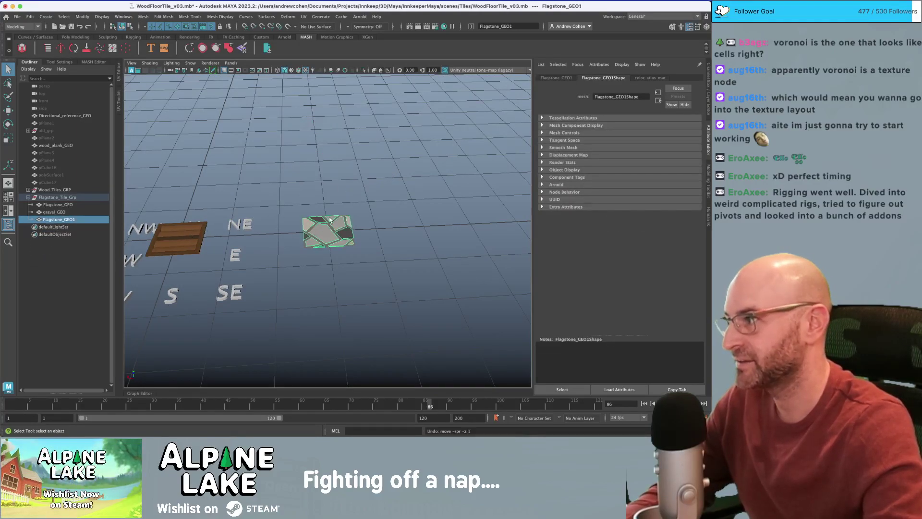
key(ctrl+z)
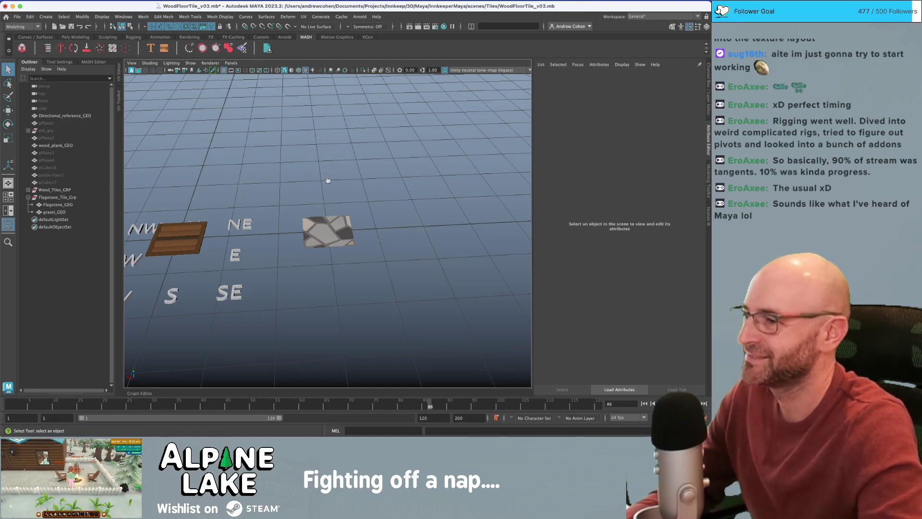
- Switch back to Unity and set the Build Flagstone decoration item's Item ID to Build Flagstone
key(super+Tab)
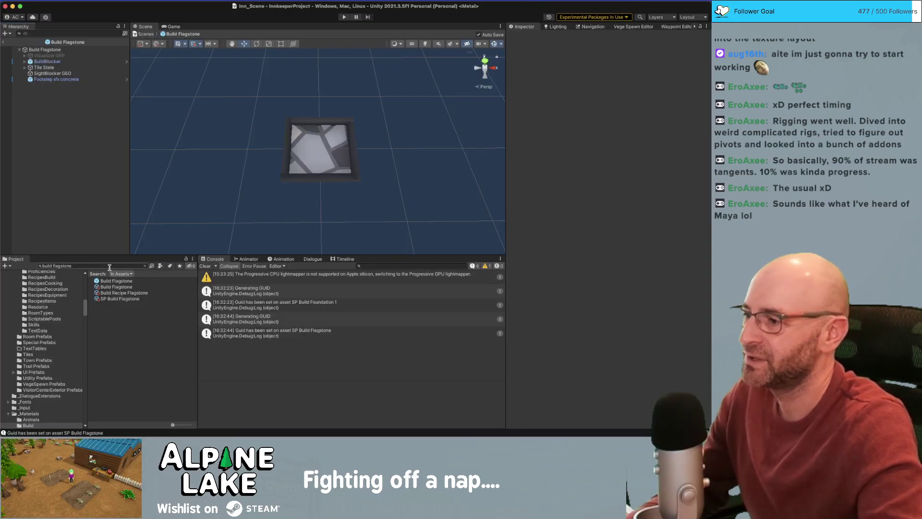
click(117, 287)
click(609, 102)
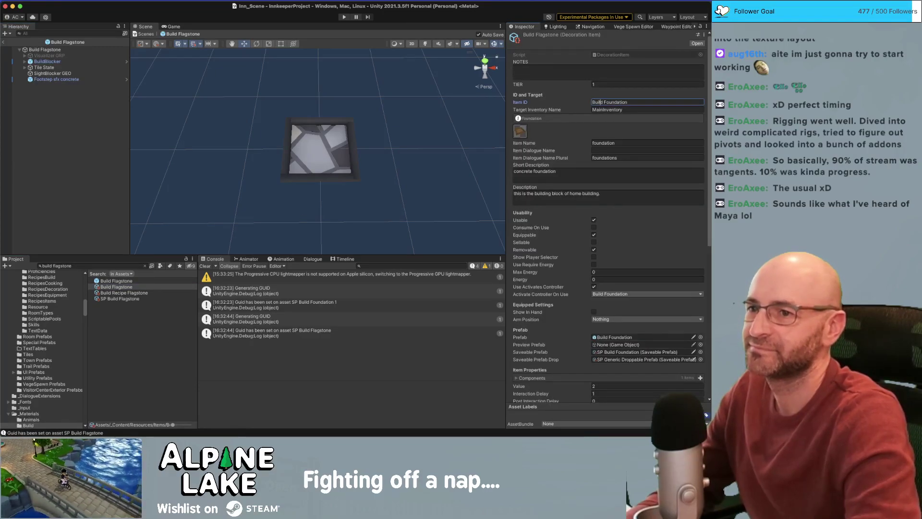
double_click(610, 102)
text(Flagstone)
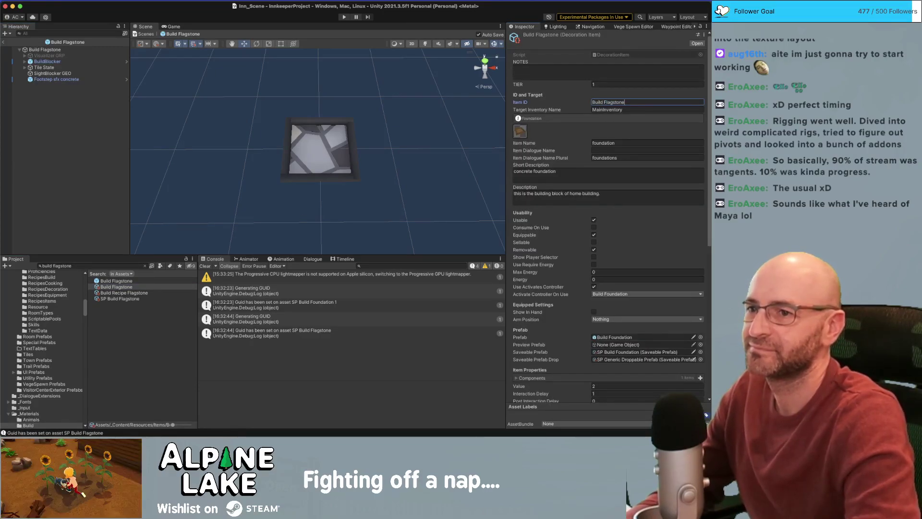
- Set the item name to "flagstone", the dialogue name to "a flagstone" and the plural dialogue name to "flagstones"
click(633, 143)
text(Flagstone)
key(super+Left)
key(shift+Right)
text(f)
key(Tab)
text(a flagstone)
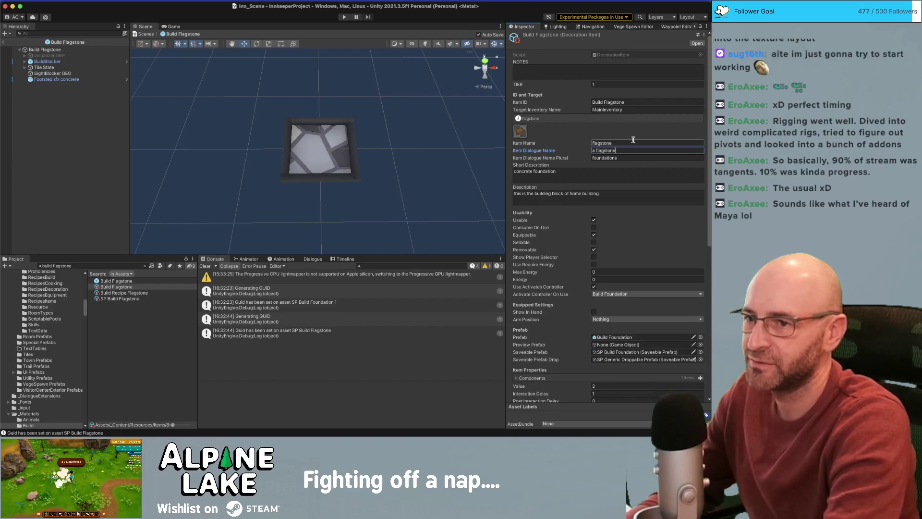
key(Tab)
text(flagstones)
- Replace the item's description with "stones perfect for pretty pathways"
key(Tab)
key(Tab)
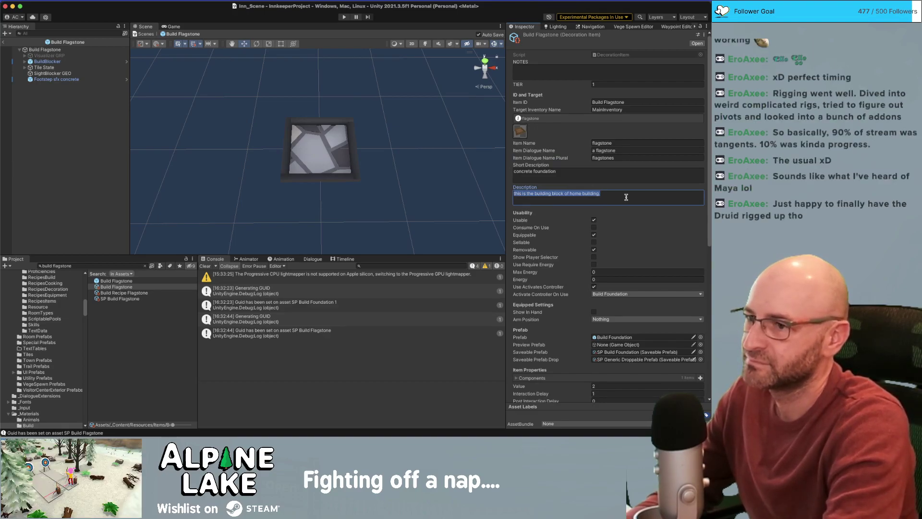
text(stones)
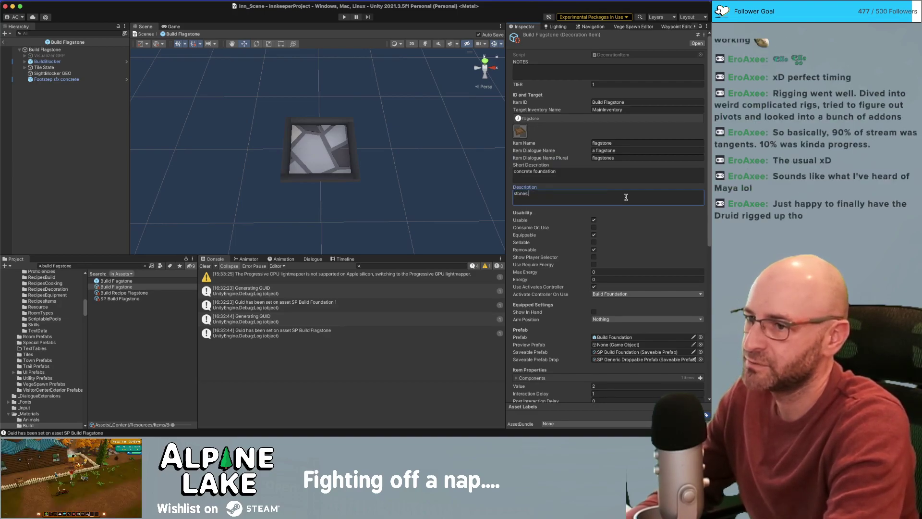
text( perfec)
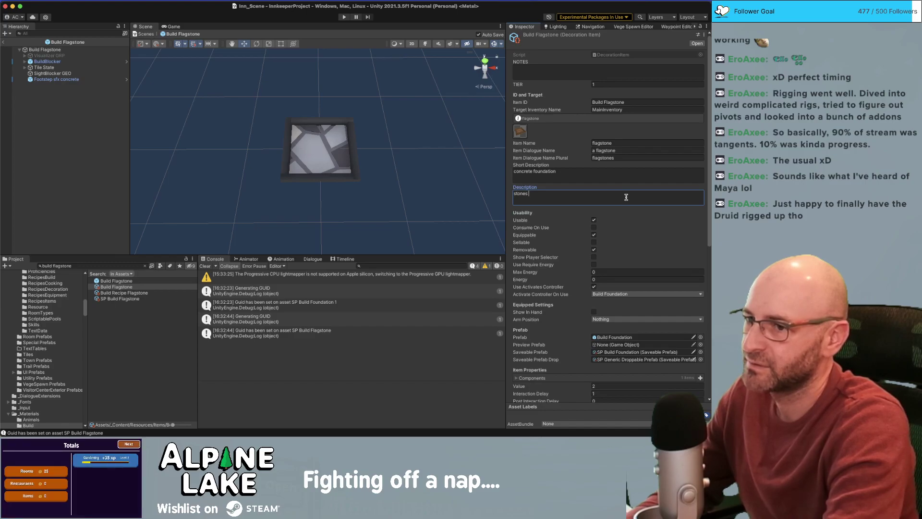
text(t for pretty pathways)
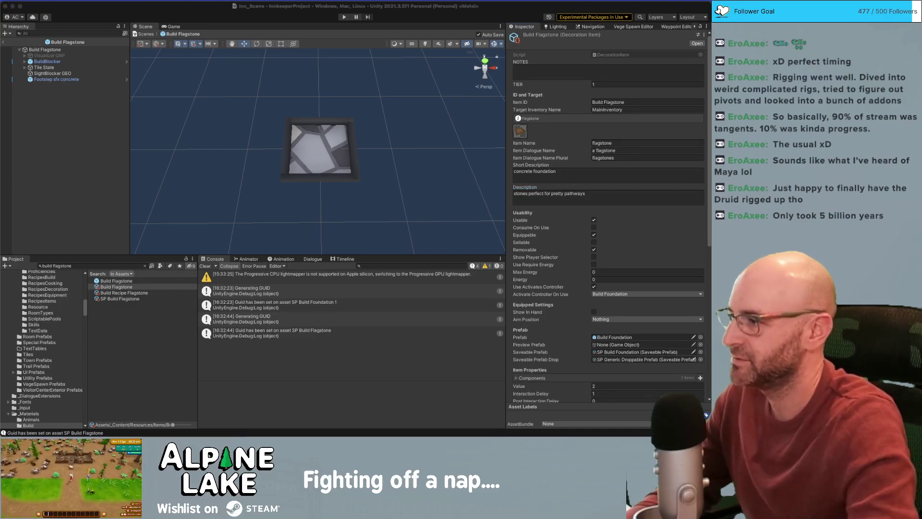
click(630, 201)
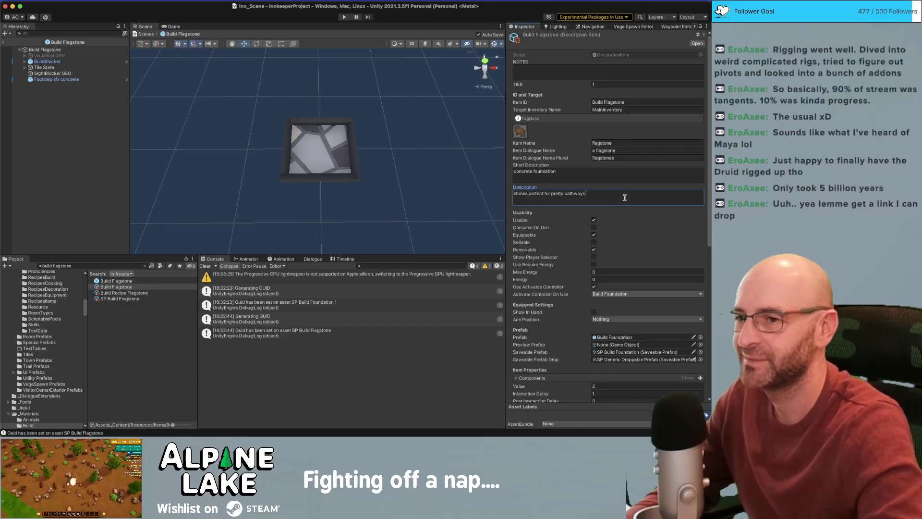
triple_click(624, 199)
click(624, 197)
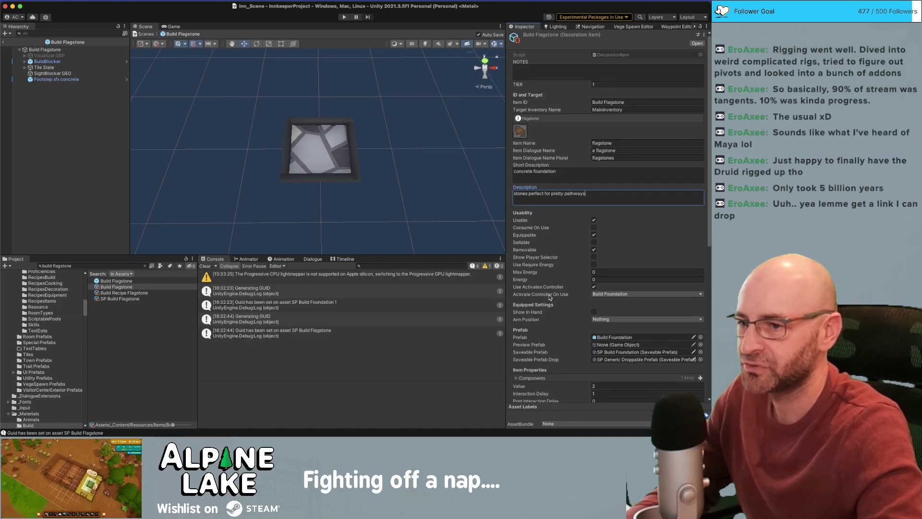
- Assign the Build Flagstone game object as the item's Prefab
scroll(553, 298, down, 1)
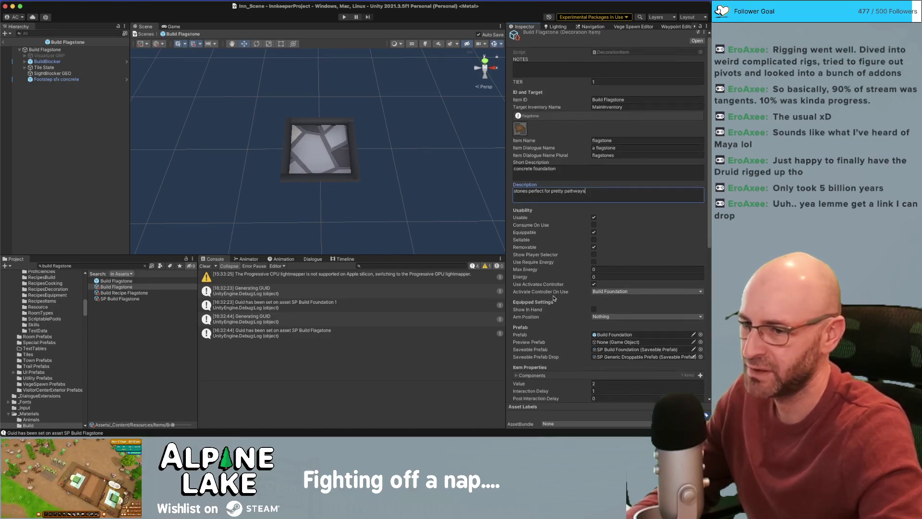
click(701, 335)
text(b)
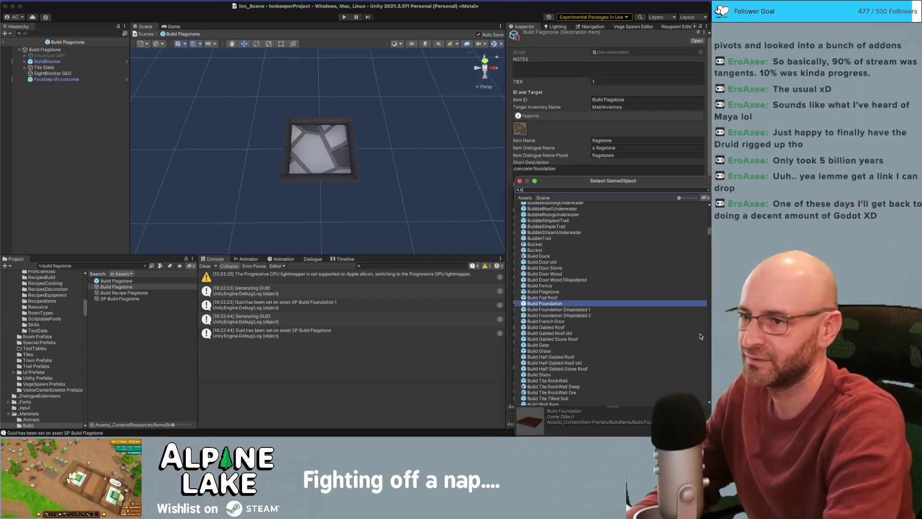
text(uild dflagstoneflagstone)
key(Down)
key(Return)
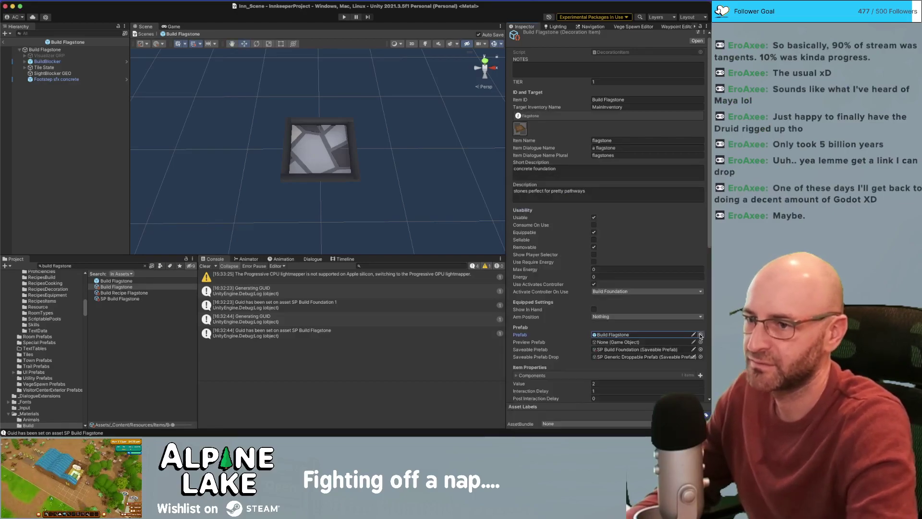
- Assign SP Build Flagstone as the item's Saveable Prefab
scroll(608, 312, down, 3)
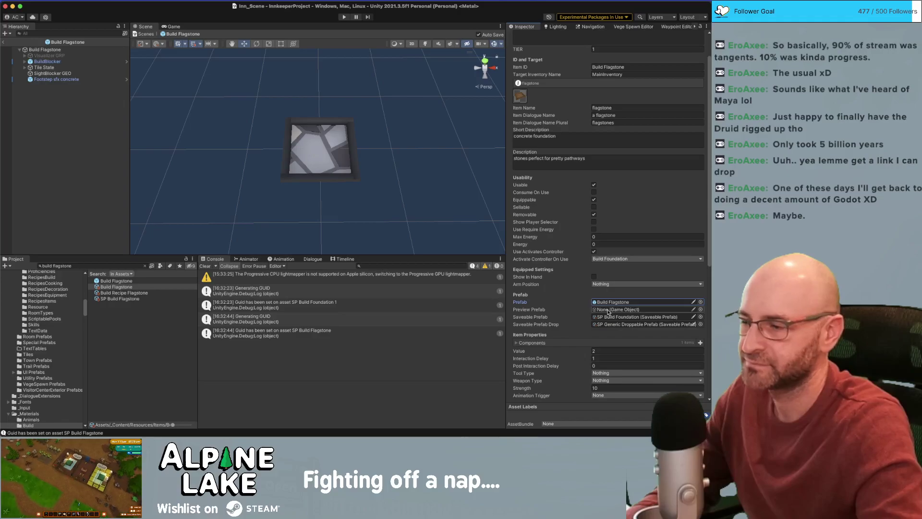
scroll(632, 310, down, 1)
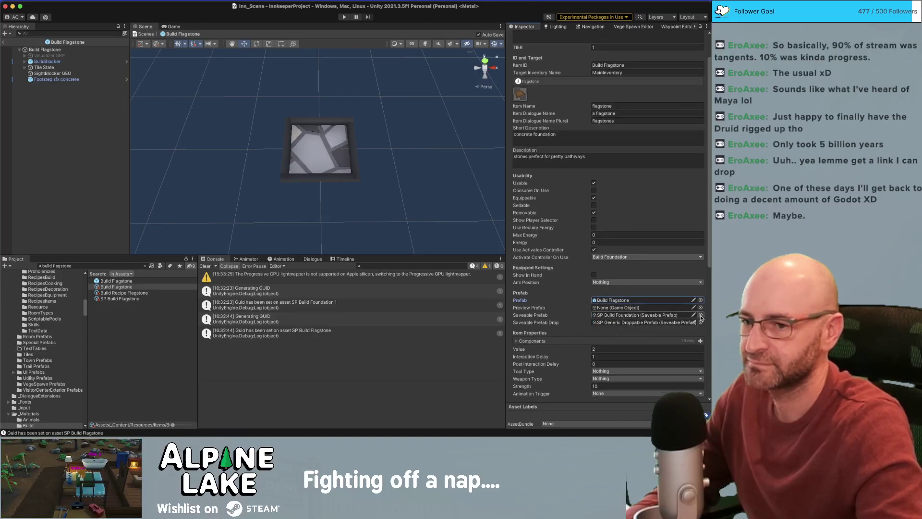
click(700, 316)
text(flagstone)
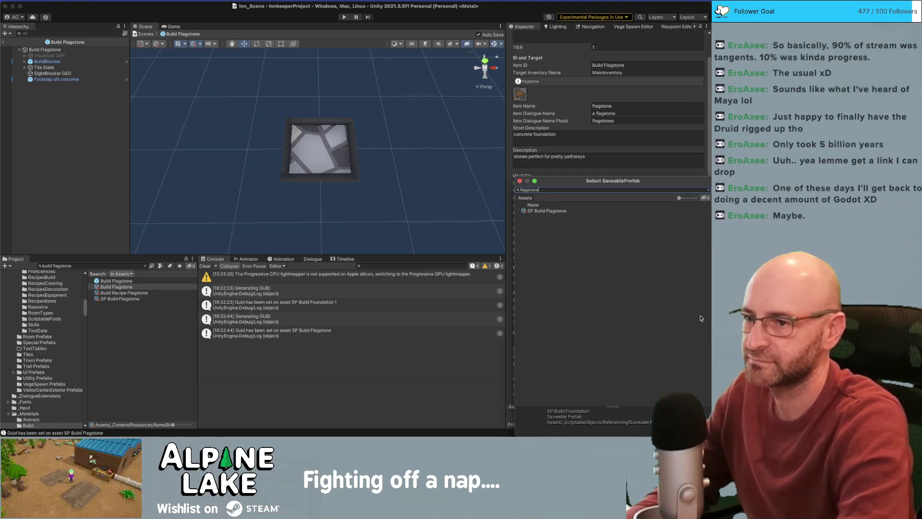
key(Return)
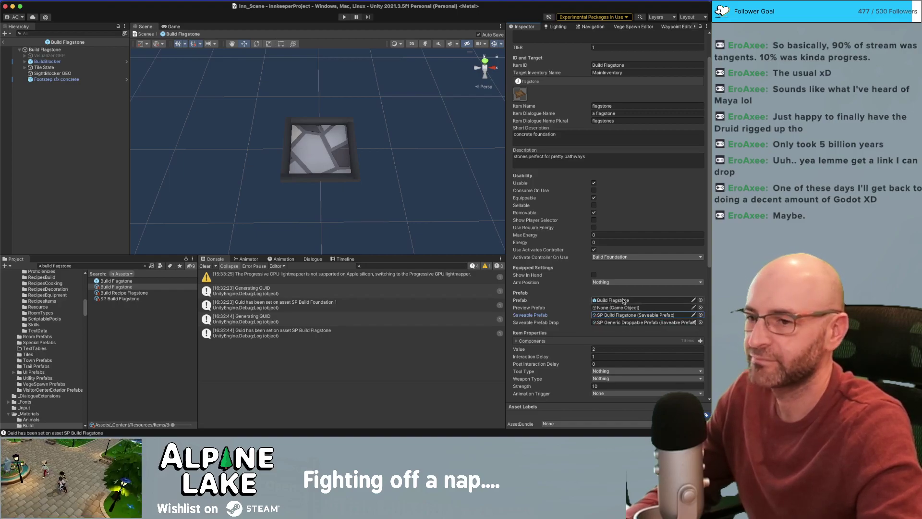
- Expand the item's Components list and examine the resource, amount and process time it uses
scroll(578, 337, down, 5)
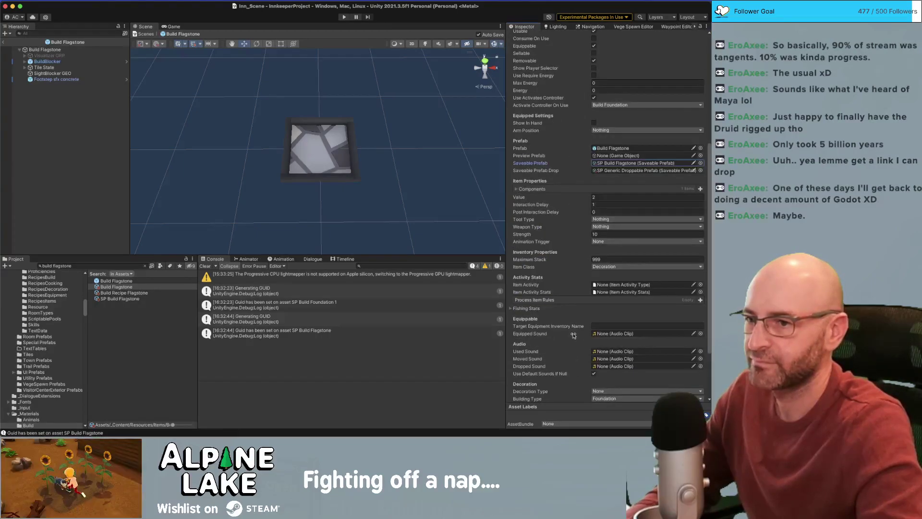
click(519, 190)
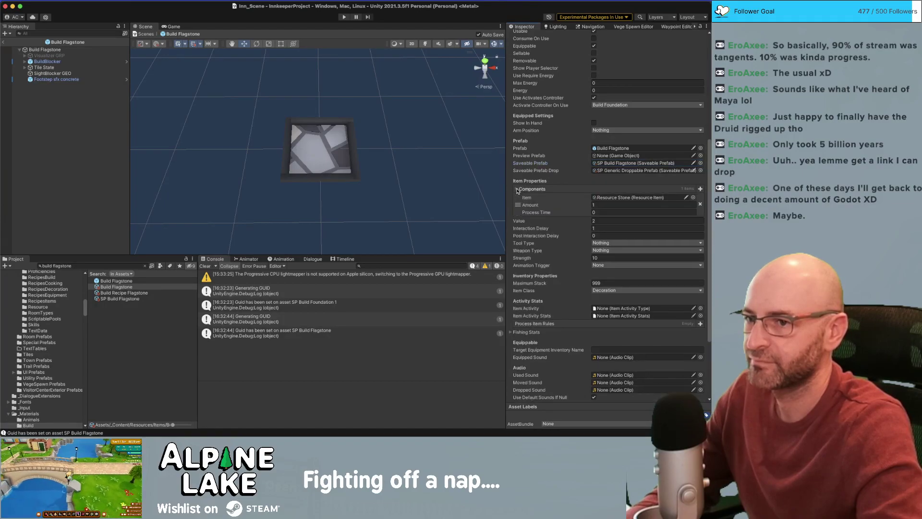
click(516, 190)
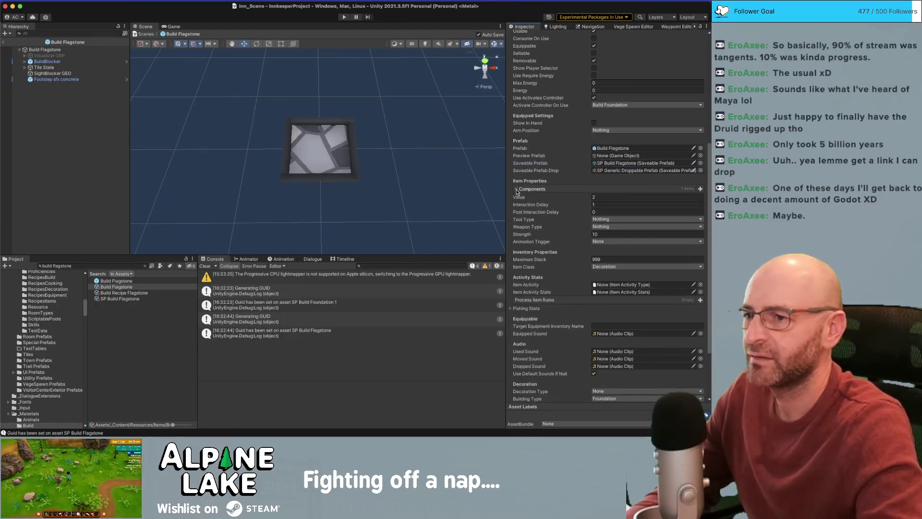
click(517, 190)
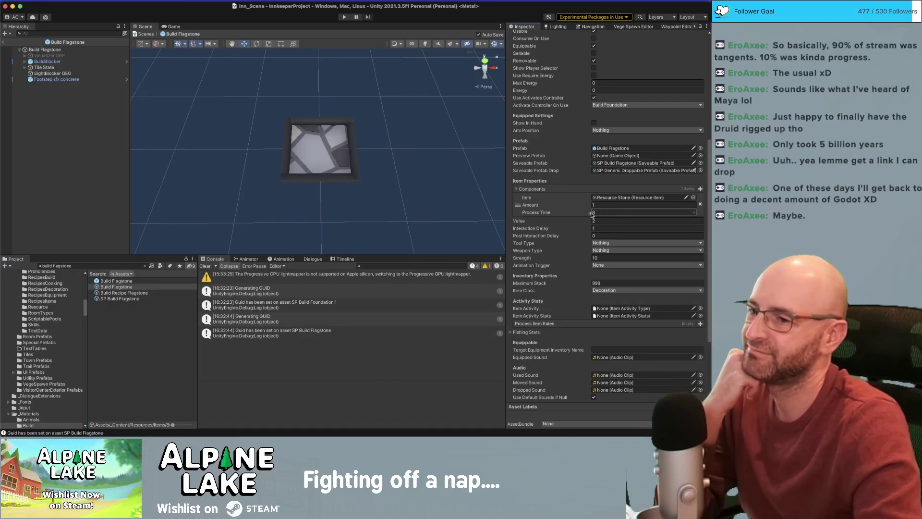
- Set the result item of Build Recipe Flagstone to the Build Flagstone decoration item
scroll(559, 287, down, 5)
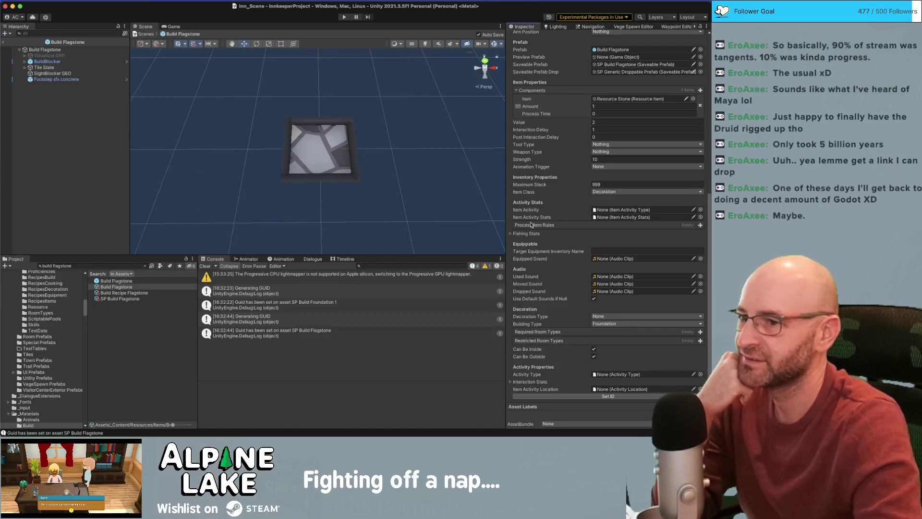
click(119, 293)
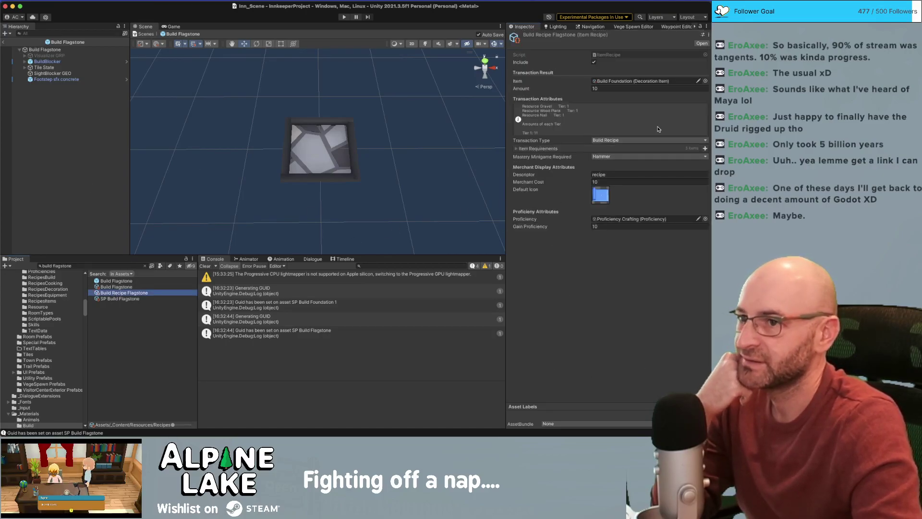
click(706, 80)
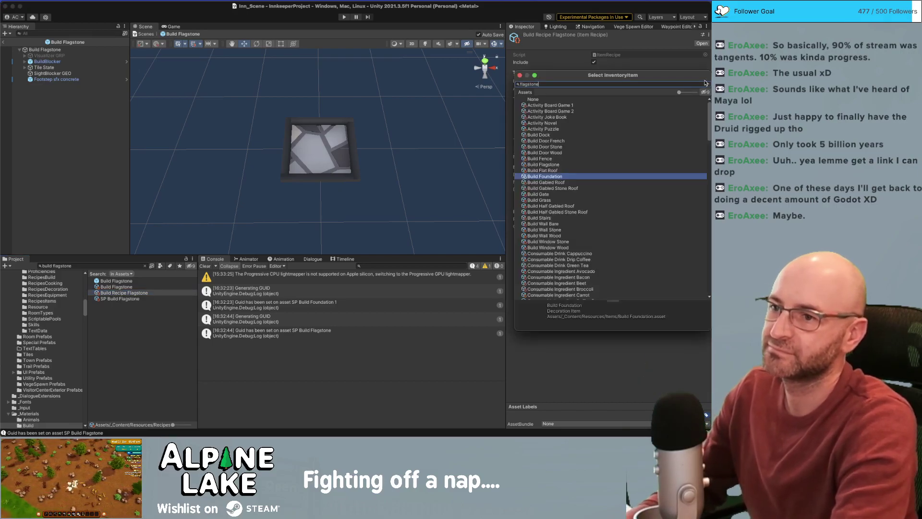
text(flag)
key(Down)
key(Return)
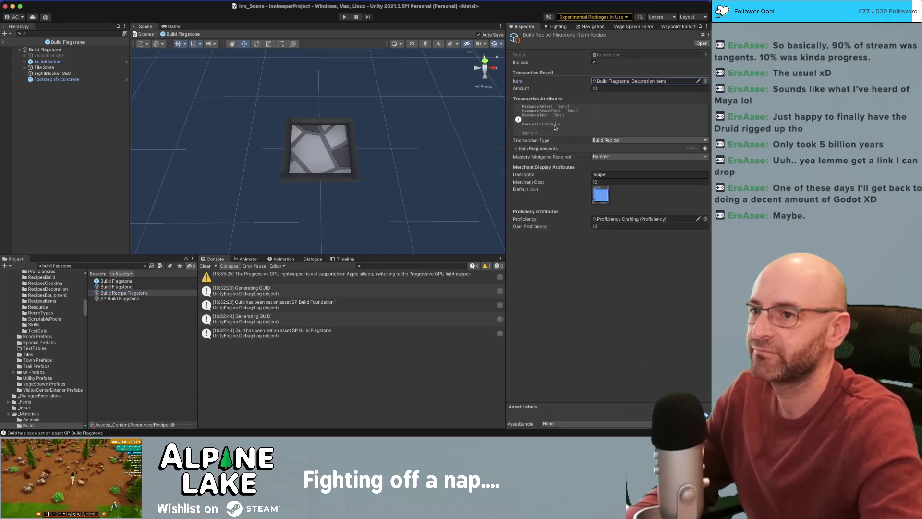
- Replace the recipe's Resource Wood Plank requirement with Resource Stone and remove the Resource Nail requirement
click(545, 150)
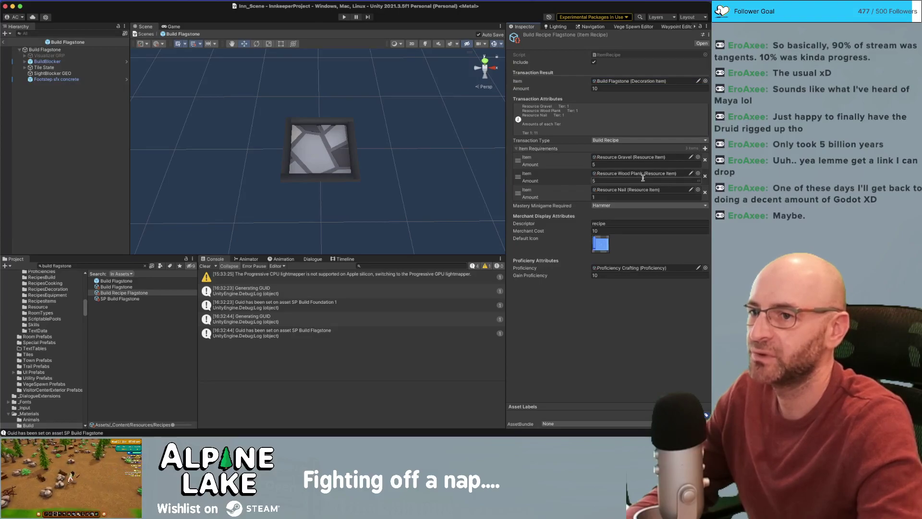
click(699, 174)
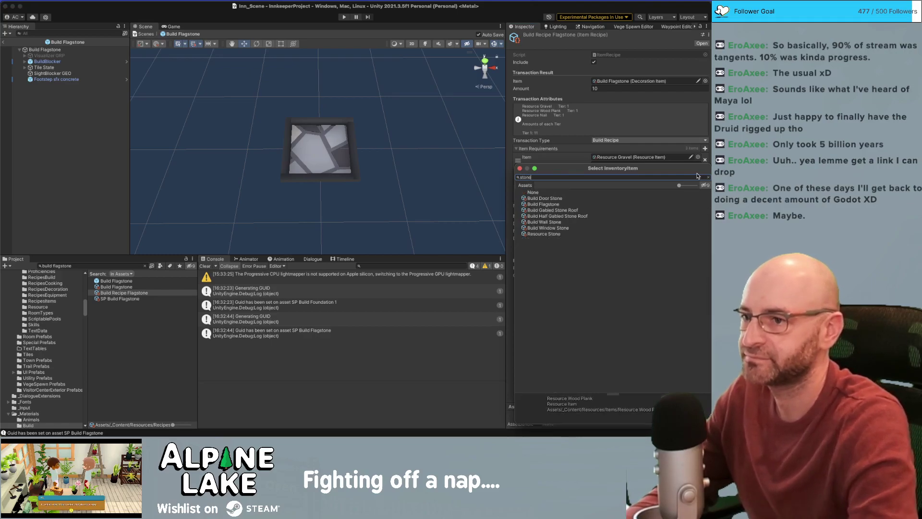
key(Down)
key(Down)
key(Down)
key(Down)
key(Down)
key(Down)
key(Down)
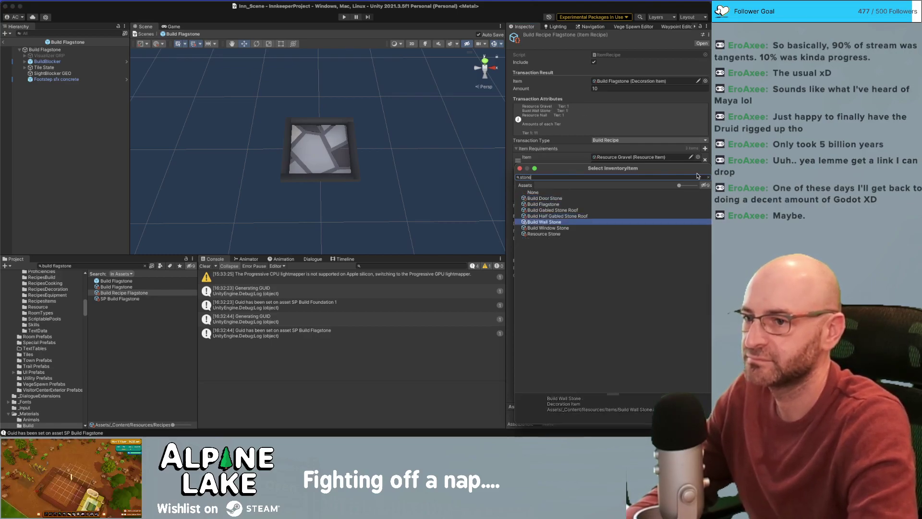
key(Return)
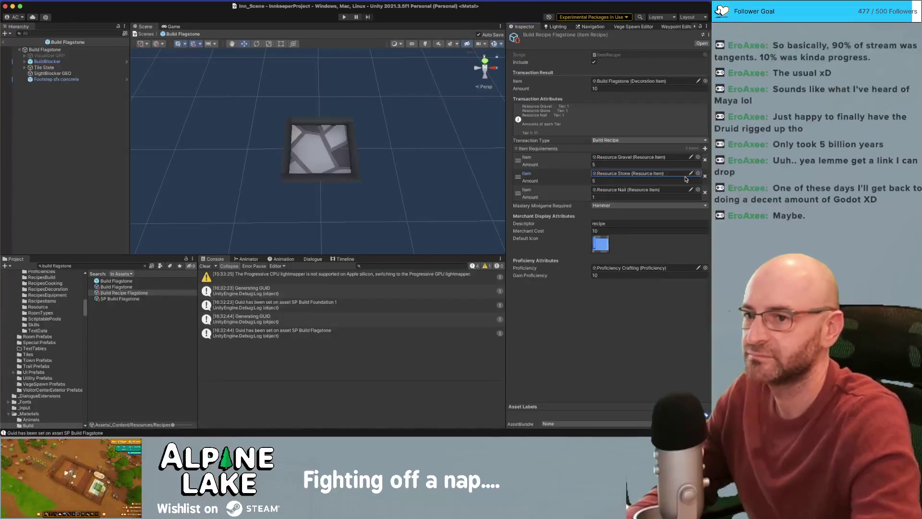
click(705, 193)
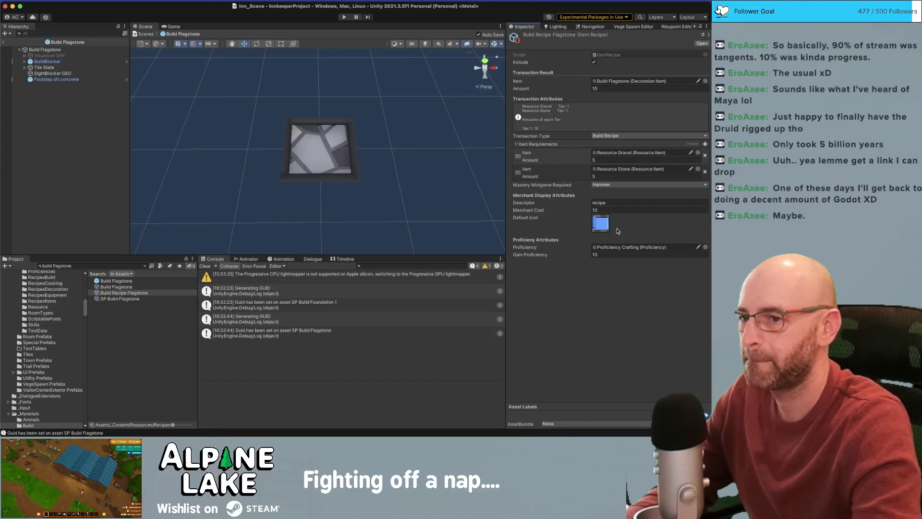
- Assign the Build Flagstone game object as the Prefab of SP Build Flagstone
click(127, 299)
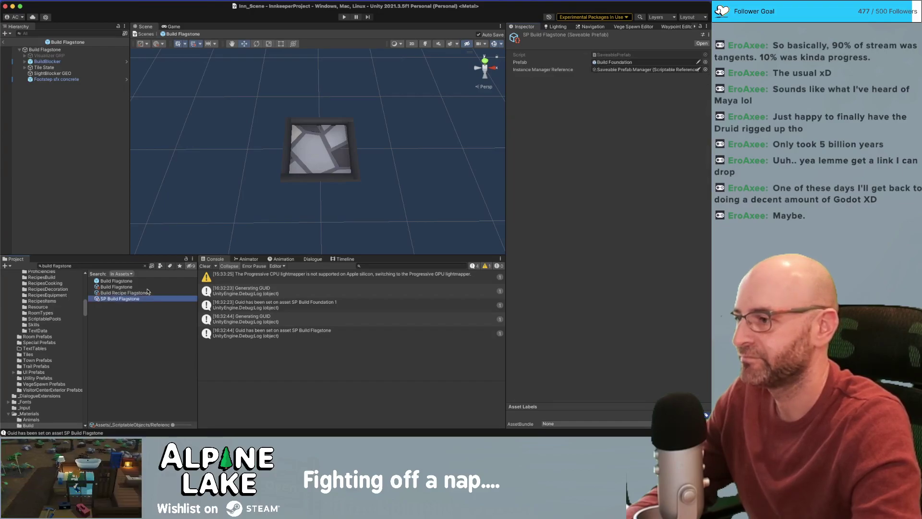
click(705, 62)
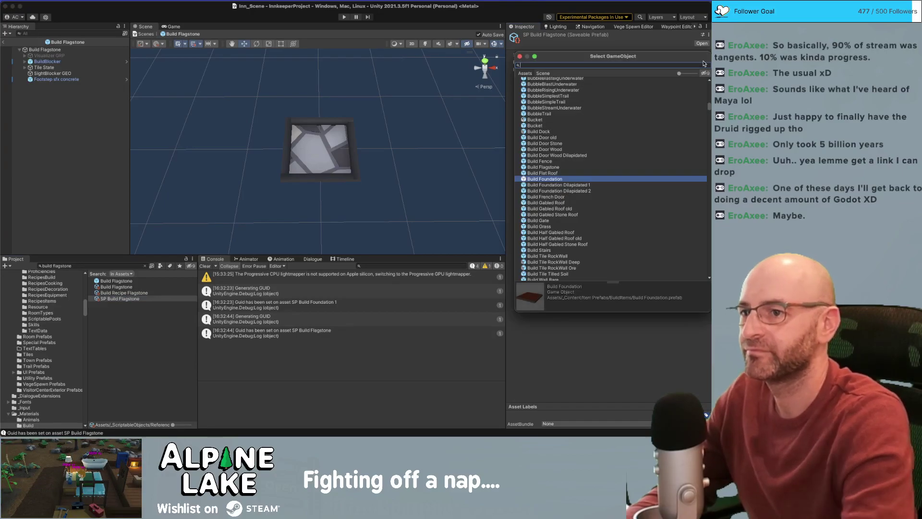
text(build flagstone)
double_click(545, 86)
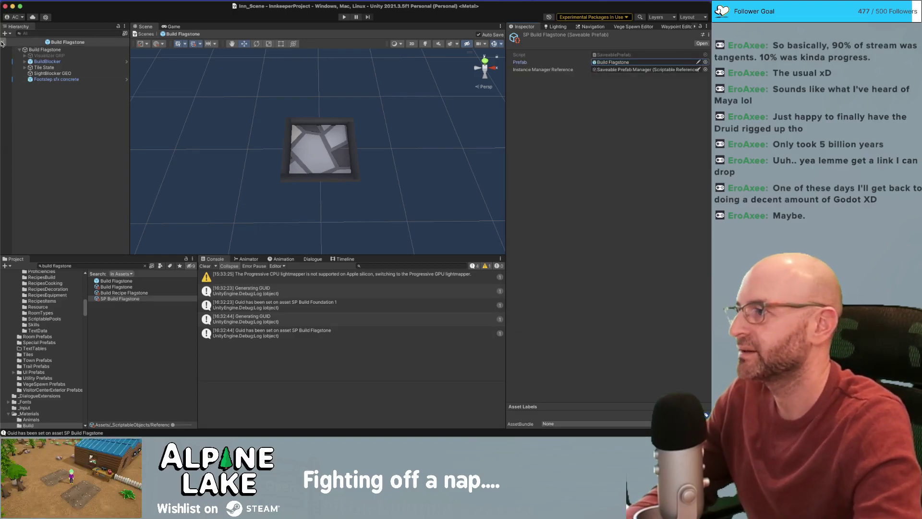
- Leave prefab editing, save the open scenes and collapse the Picnic Tables quest hotspot in the hierarchy
click(4, 42)
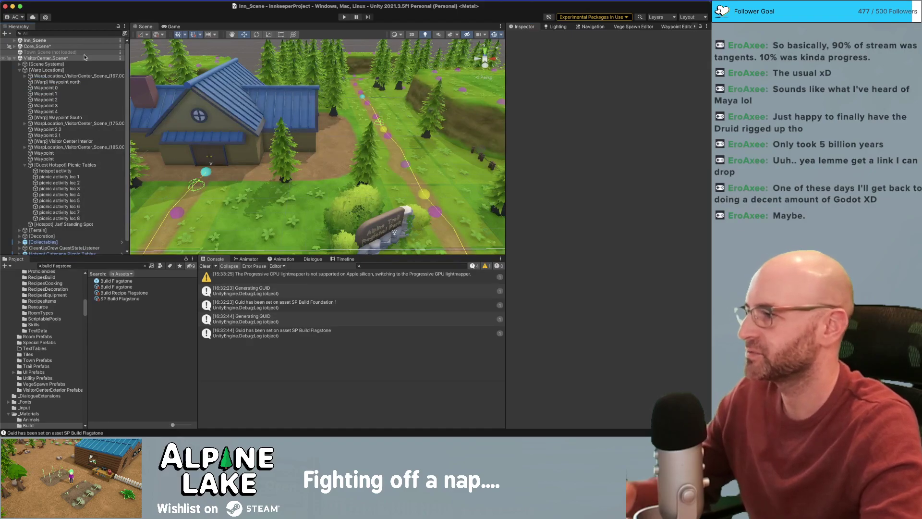
key(super+s)
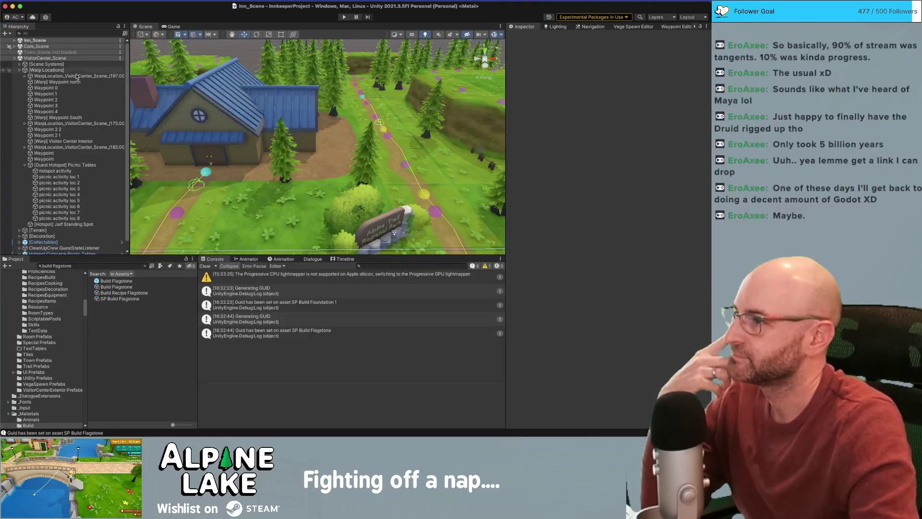
click(25, 165)
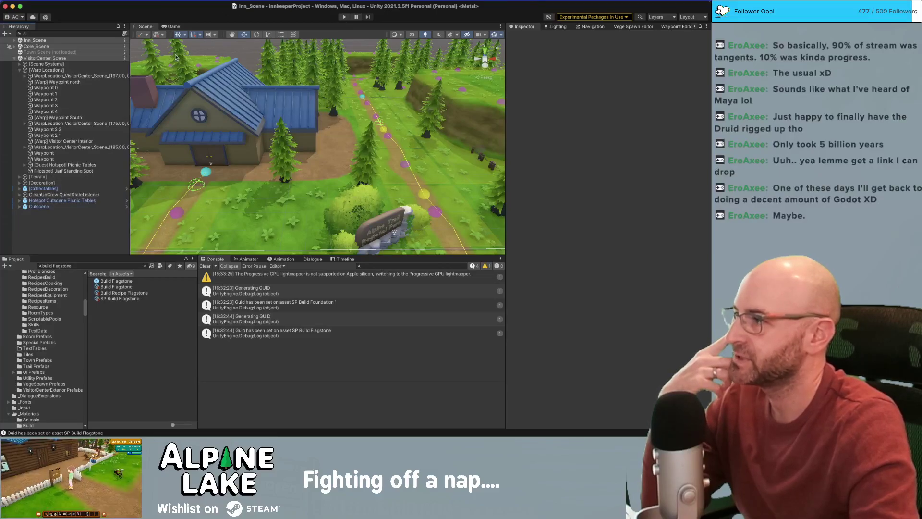
- Run the game and walk the character to the crafting table
click(344, 18)
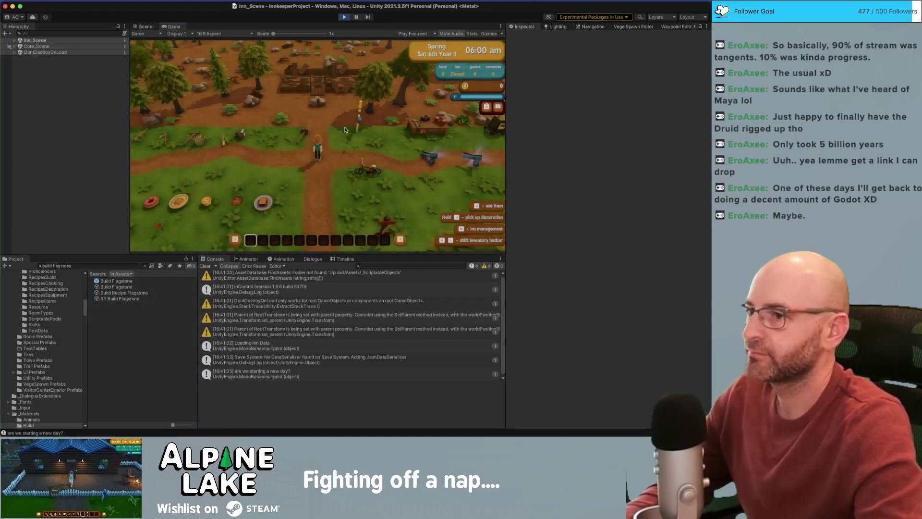
key(d)
key(w)
key(d)
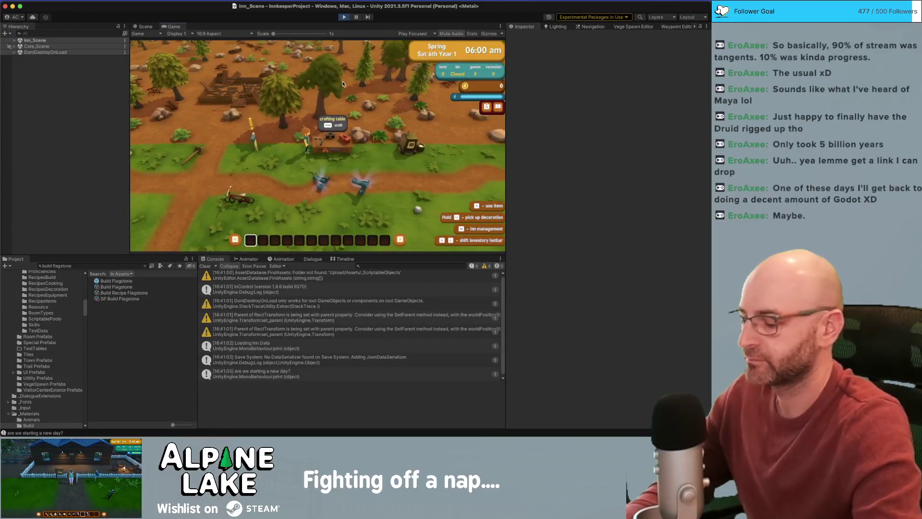
key(i)
click(448, 53)
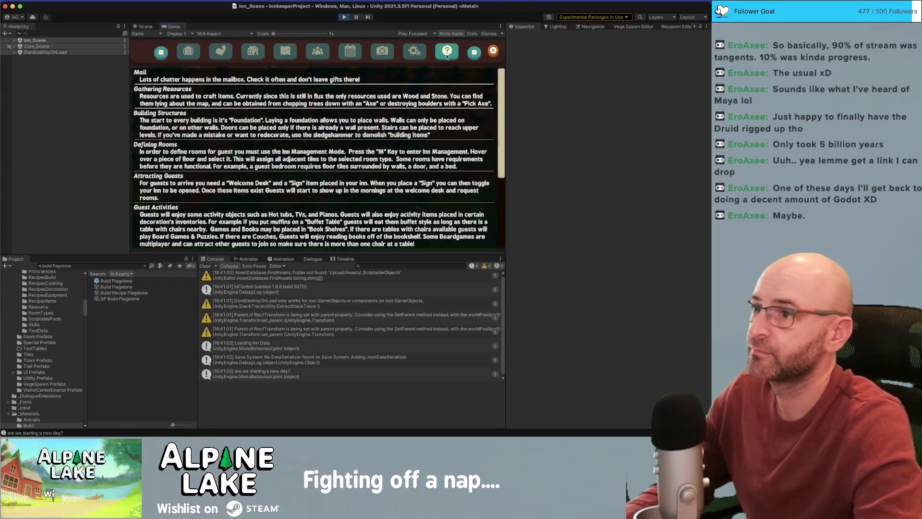
click(409, 53)
key(Escape)
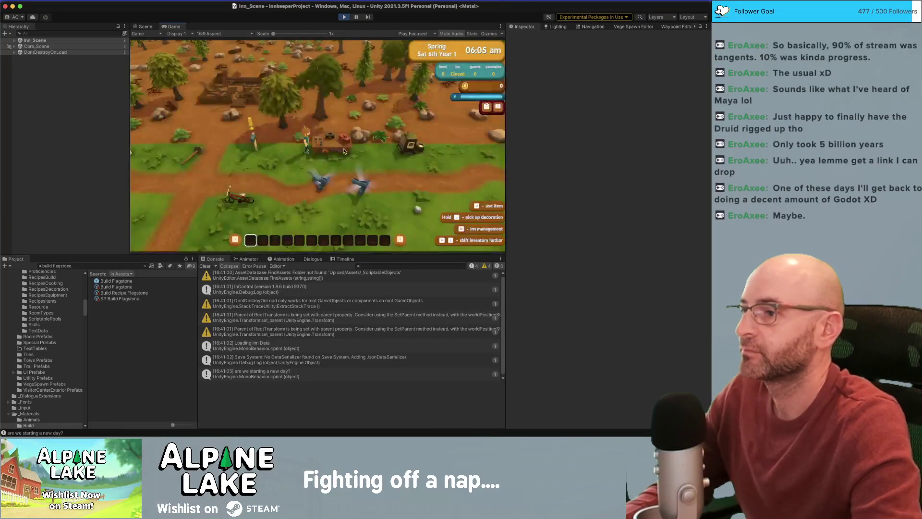
- Open the crafting table and look through the resource and seed entries of its Item Recipes
key(space)
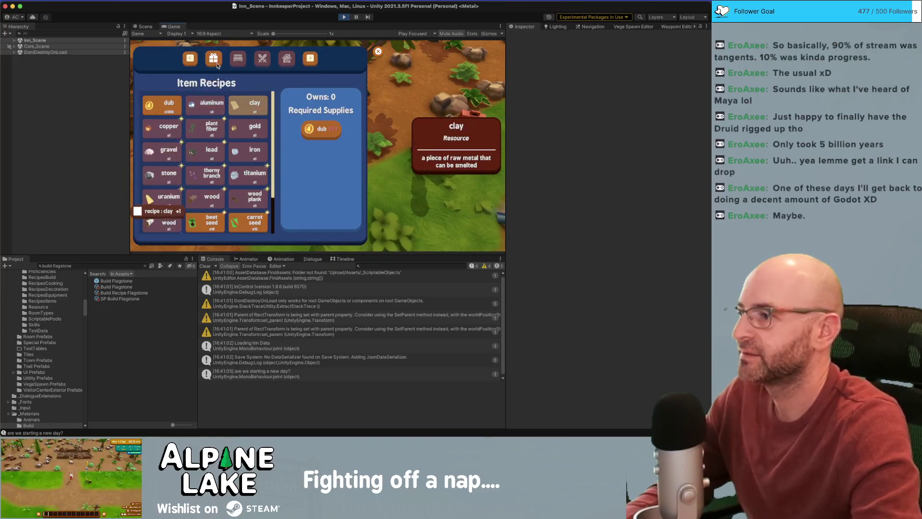
key(Down)
key(Down)
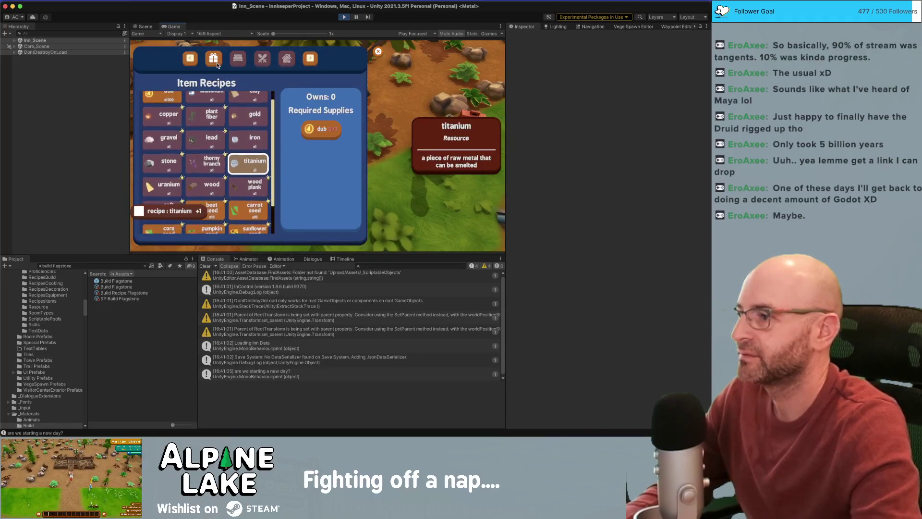
key(Left)
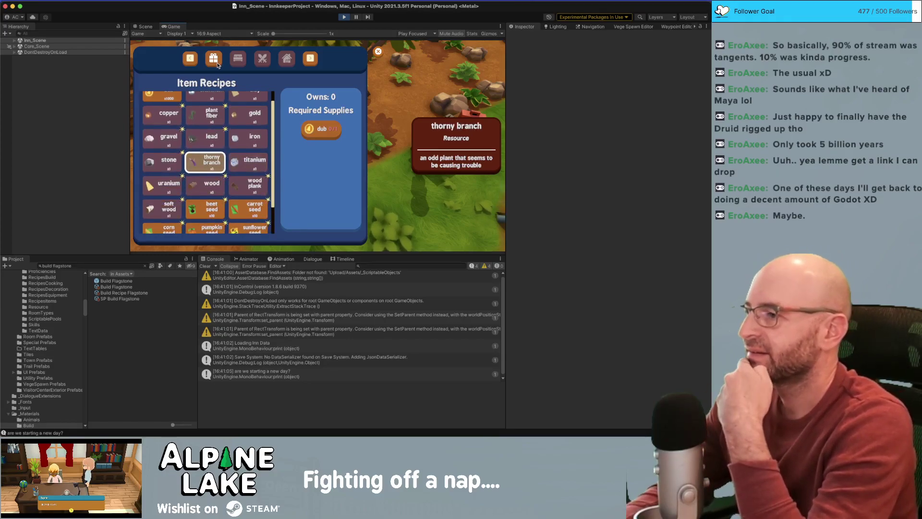
key(Up)
key(Up)
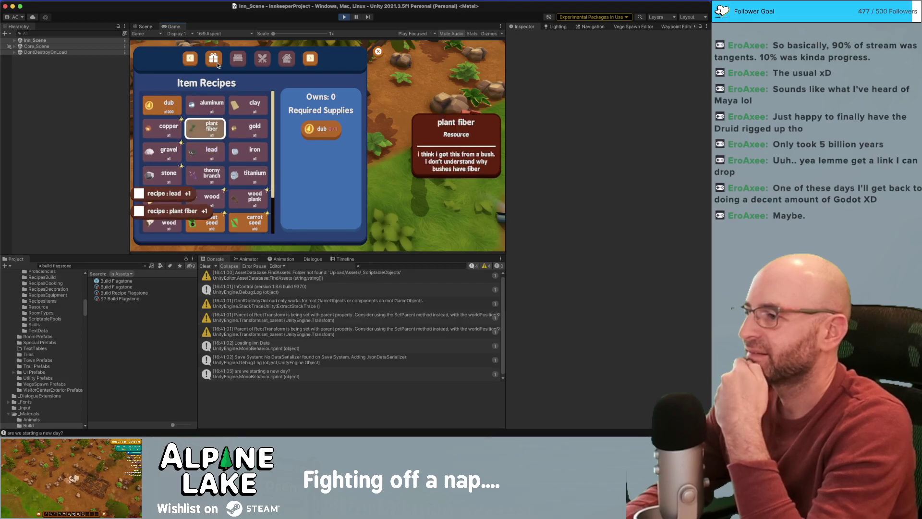
key(Left)
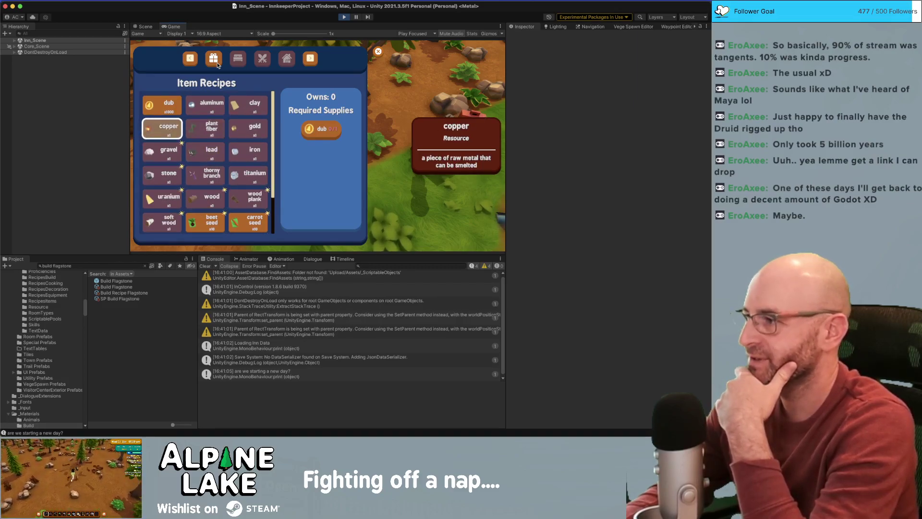
key(Down)
key(Up)
key(Right)
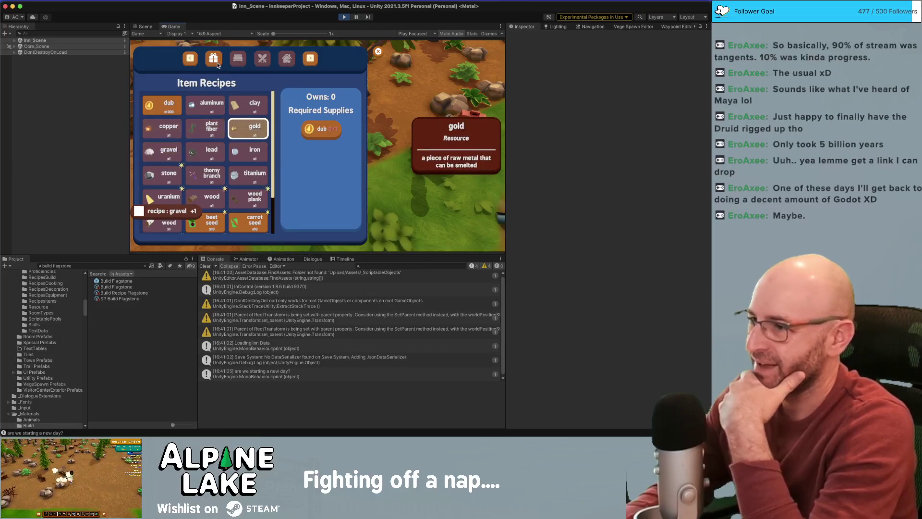
key(Down)
key(Down)
key(Left)
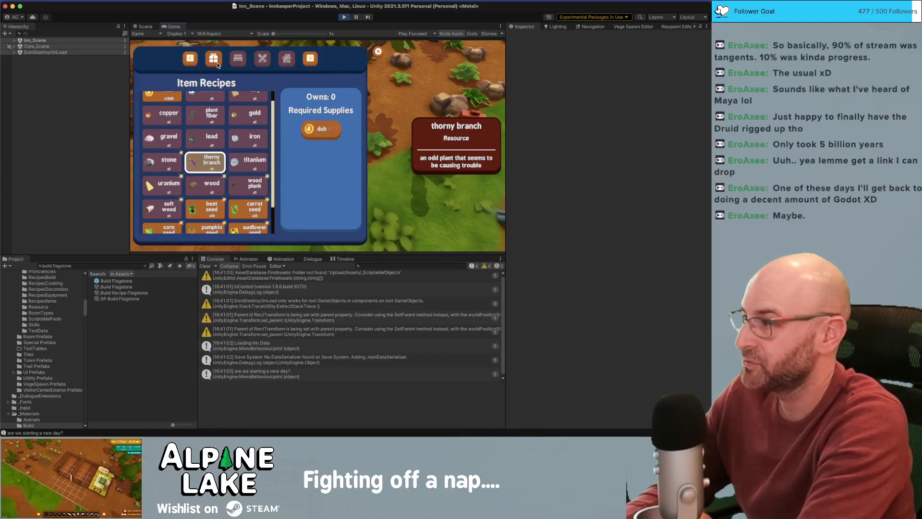
key(Right)
key(Left)
key(Left)
key(Right)
key(Left)
key(Right)
key(Left)
key(Up)
key(Up)
key(Right)
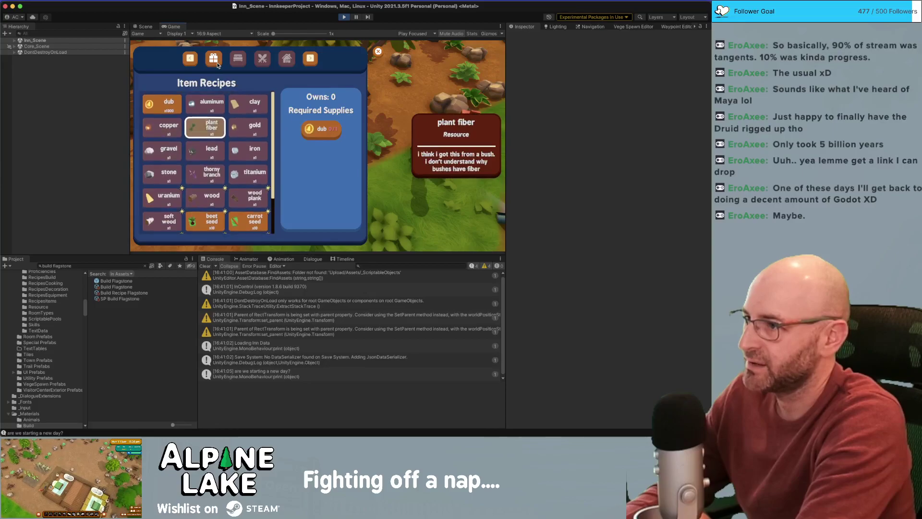
key(Right)
key(Up)
key(Left)
key(Down)
key(Down)
key(Down)
key(Left)
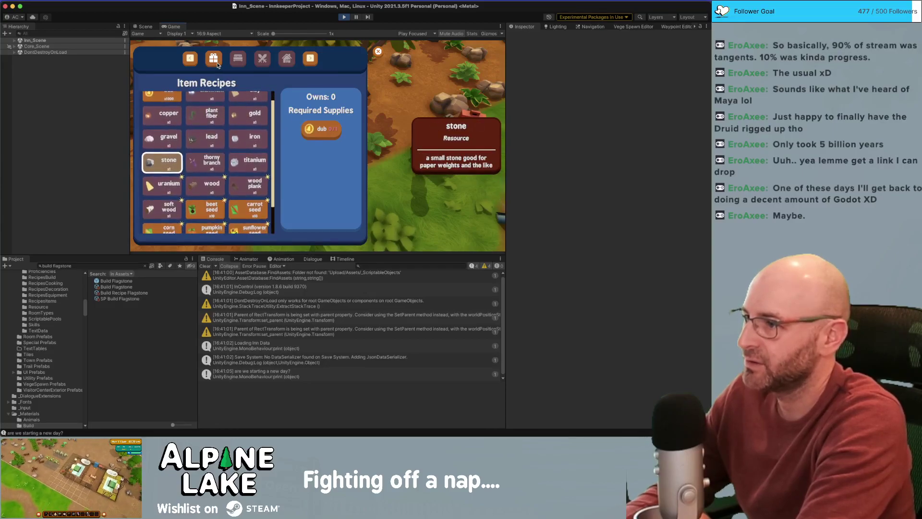
key(Down)
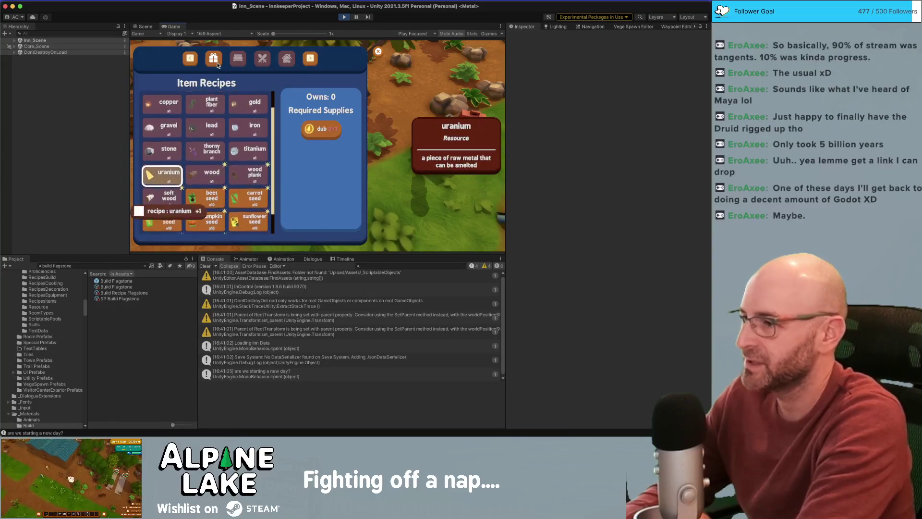
key(Down)
key(Down)
key(Down)
key(Right)
key(Up)
key(Left)
key(Up)
key(Right)
key(Right)
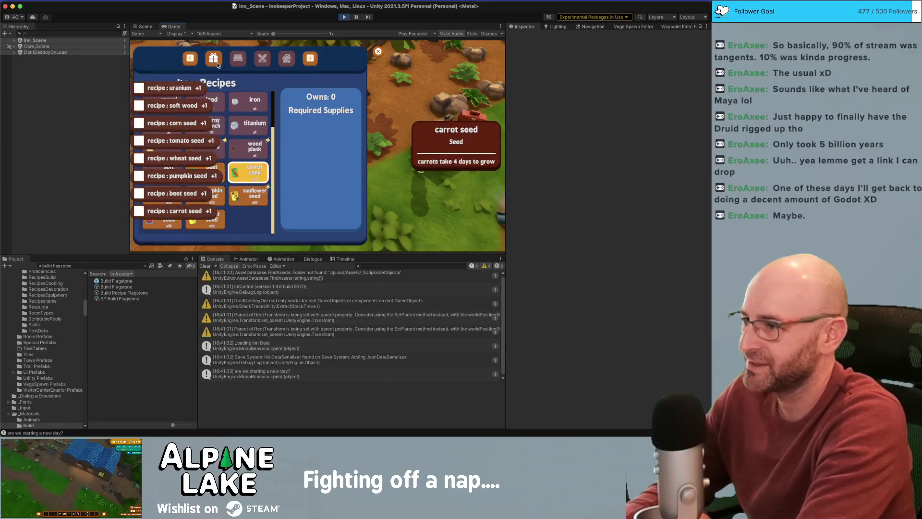
key(Up)
key(Up)
key(Left)
key(Down)
key(Right)
key(Down)
key(Down)
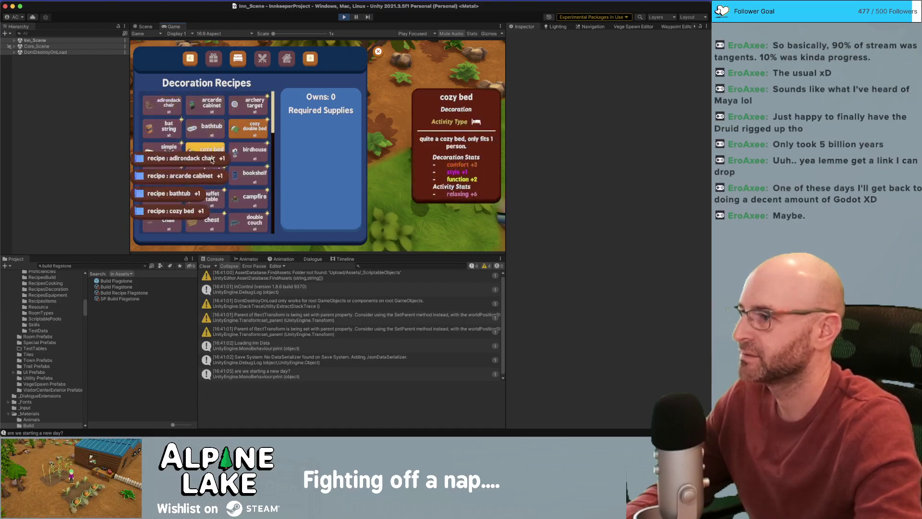
- Look through the Item Recipes and Decoration Recipes of the crafting table and check the supplies required for the end table
click(214, 58)
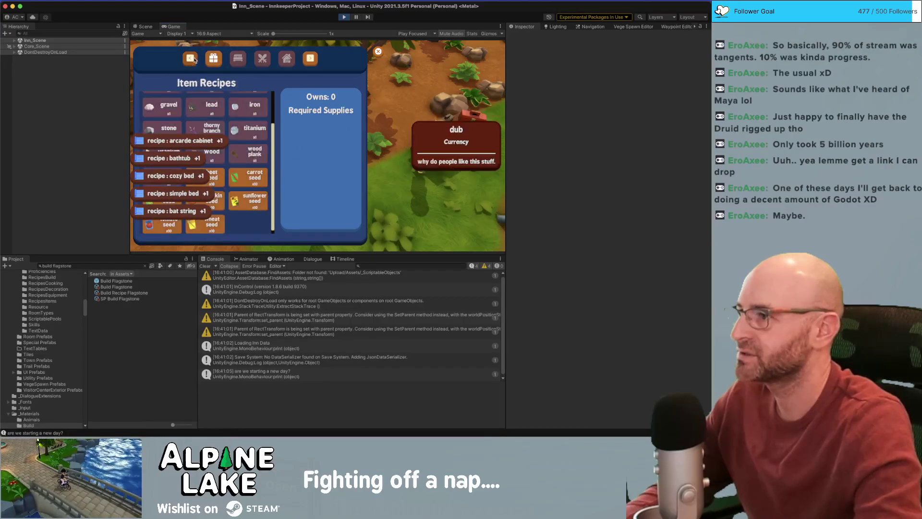
scroll(159, 168, up, 5)
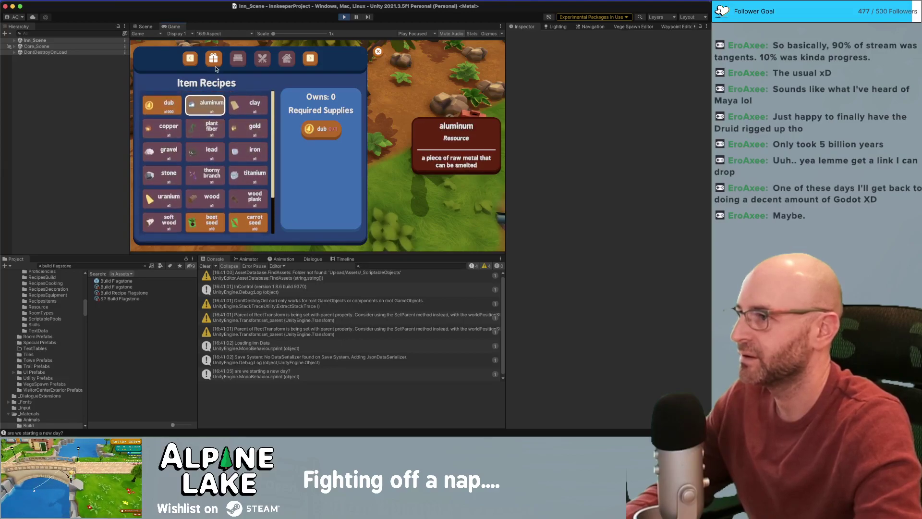
click(237, 58)
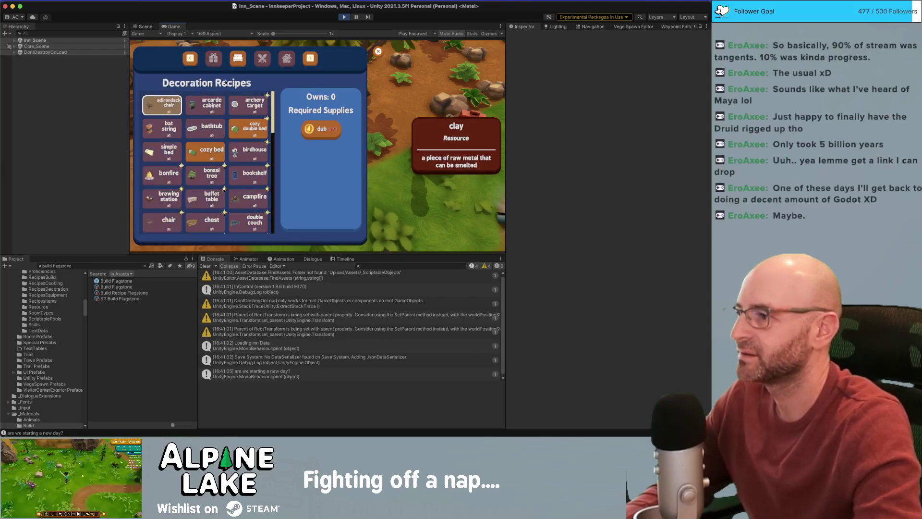
scroll(211, 164, down, 5)
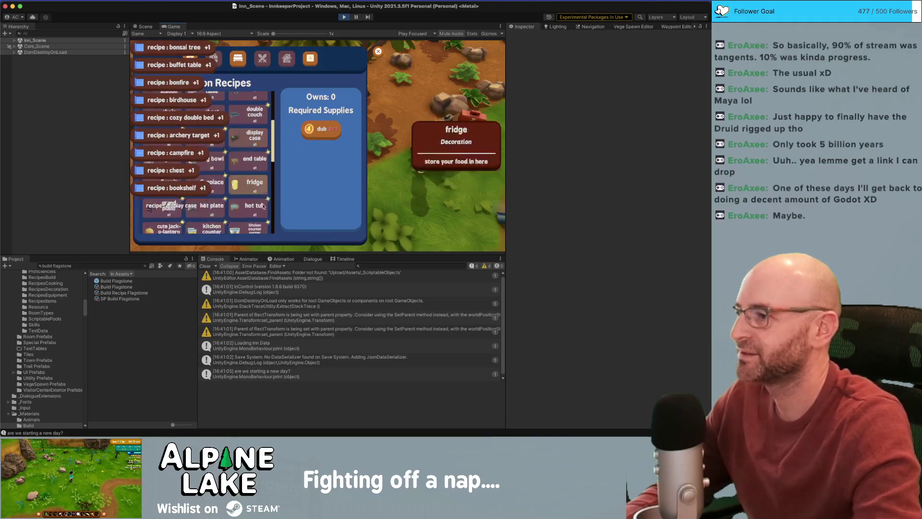
click(248, 161)
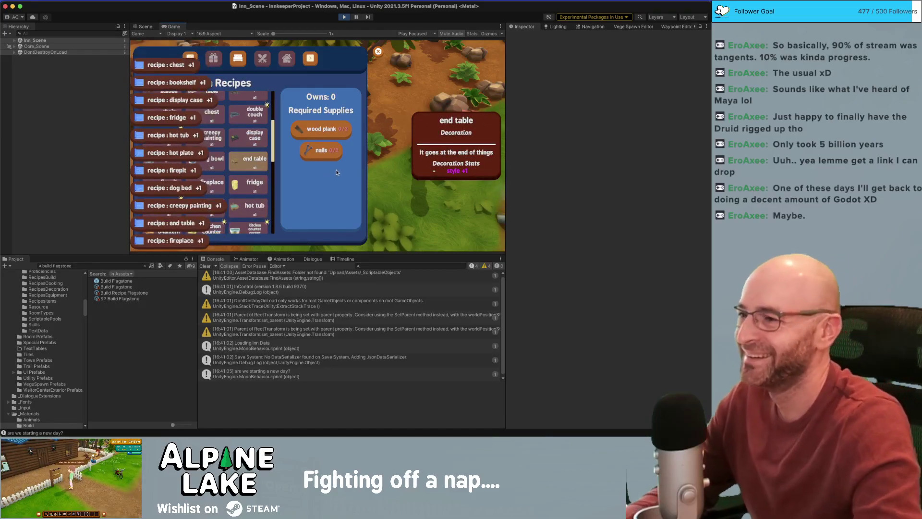
- Try to craft the flagstone from the Building Recipes
click(287, 59)
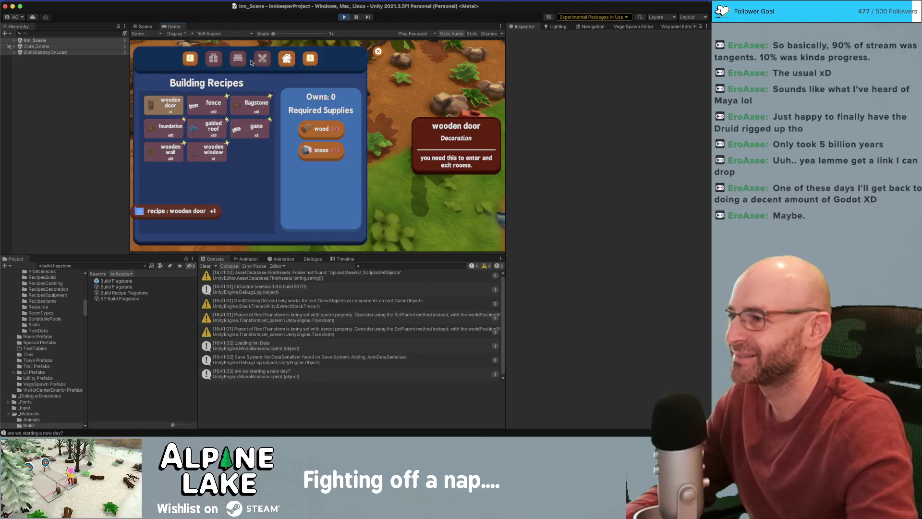
click(256, 103)
click(256, 104)
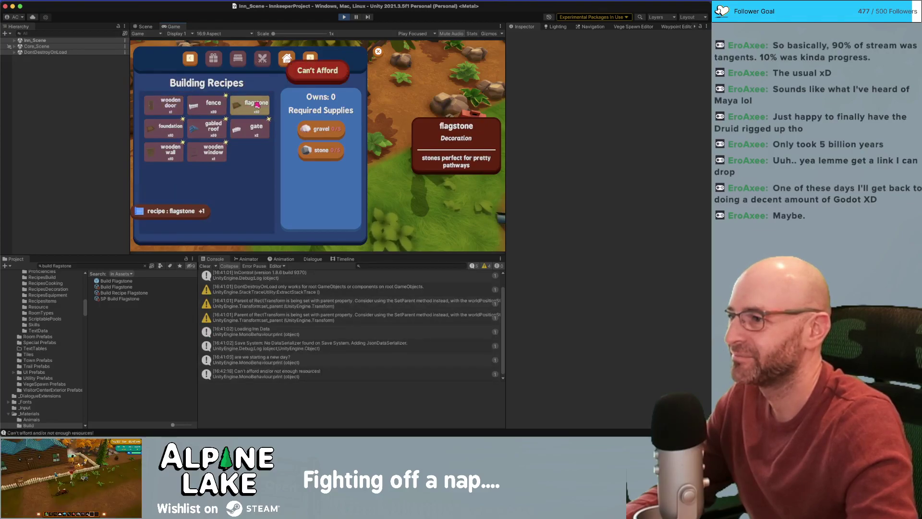
- Craft several batches of dub currency from the Item Recipes to pay for resources
click(215, 59)
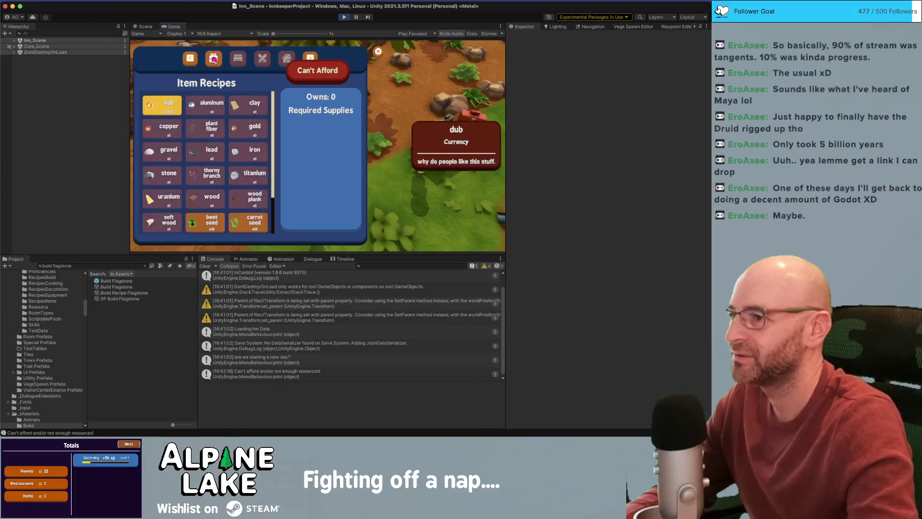
click(172, 154)
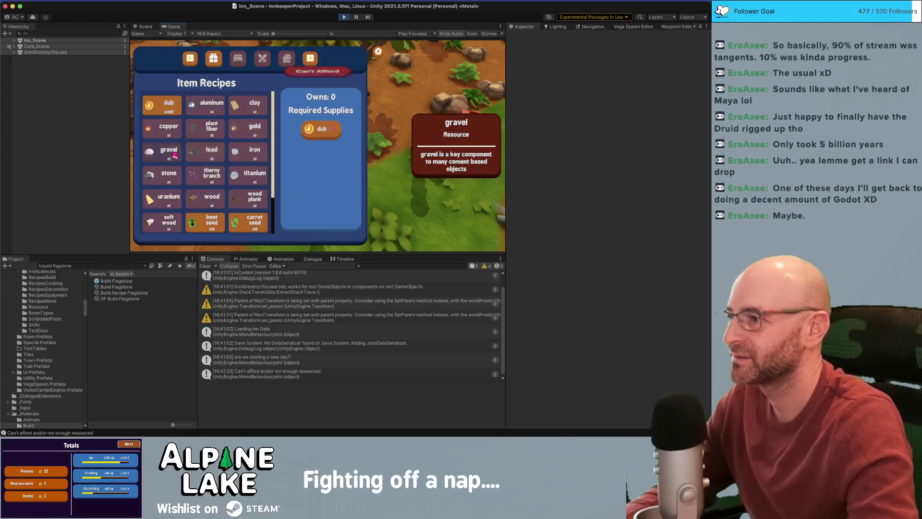
click(170, 109)
double_click(169, 109)
- Craft 23 gravel and 19 stone from the Item Recipes as flagstone supplies
click(164, 158)
double_click(164, 158)
triple_click(164, 158)
double_click(164, 158)
triple_click(168, 157)
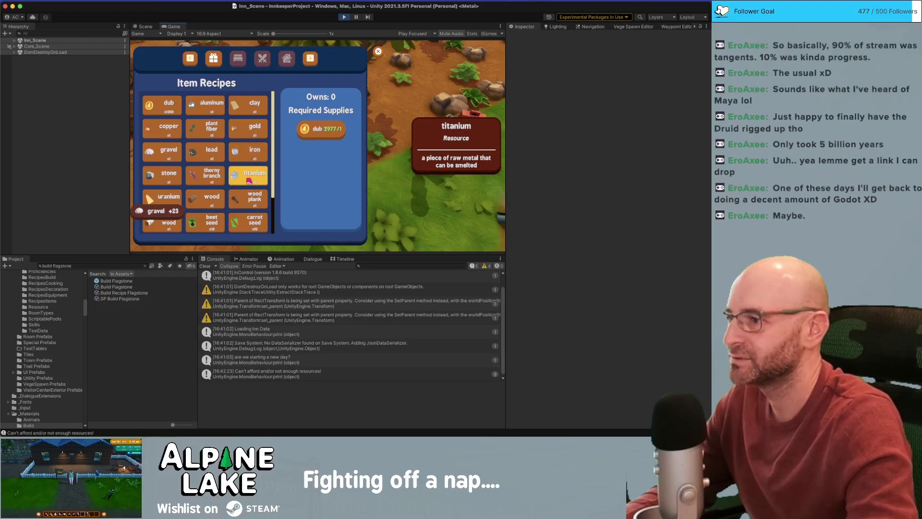
double_click(168, 175)
triple_click(168, 174)
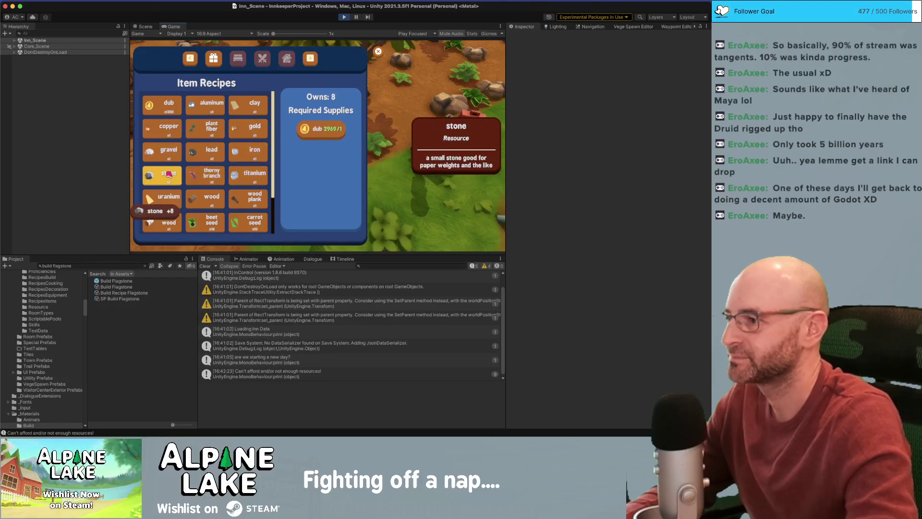
click(167, 177)
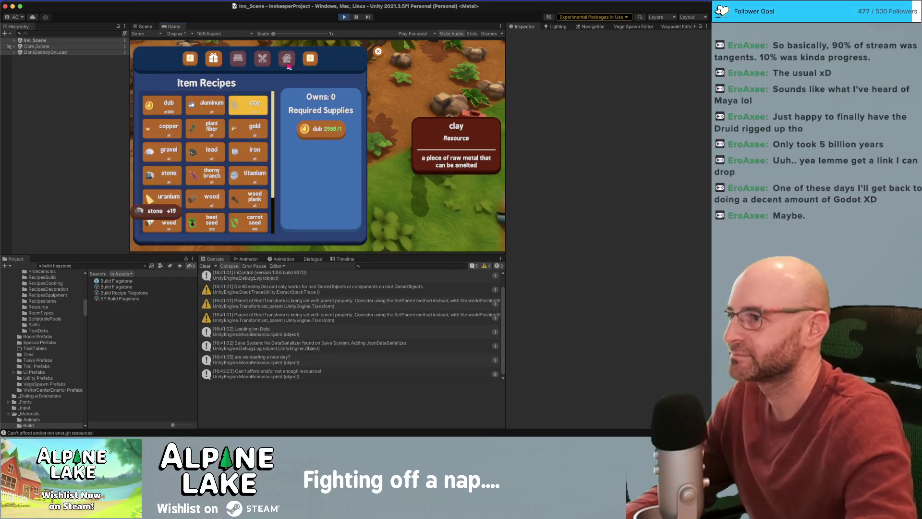
- Craft 30 flagstones from the Building Recipes and close the crafting table
click(287, 58)
click(250, 104)
double_click(250, 103)
key(Escape)
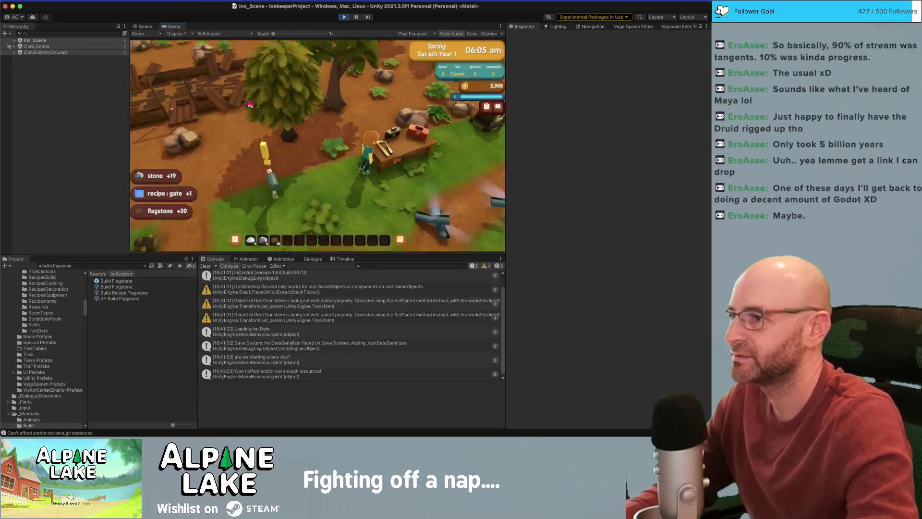
- Walk the character from the crafting table to the clearing in front of the wooden ruins, with the flagstone as the held item
key(w)
key(a)
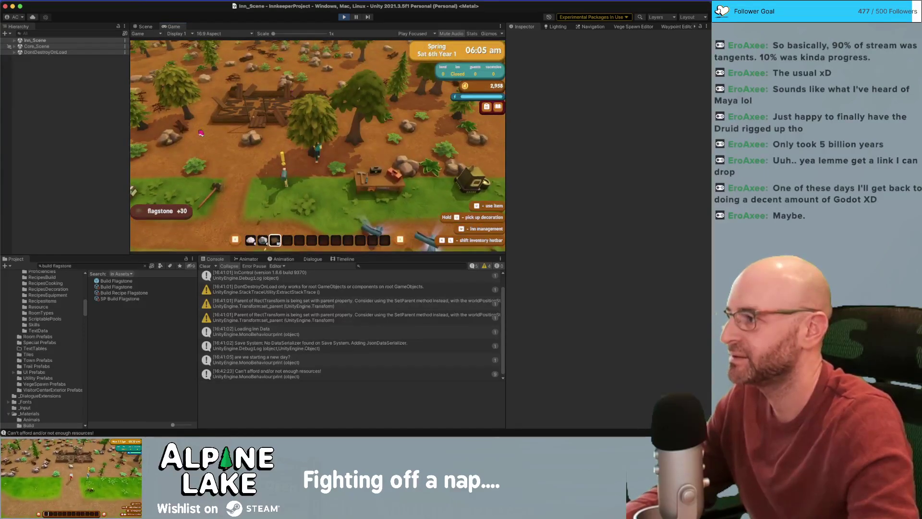
key(w)
key(a)
key(a)
key(s)
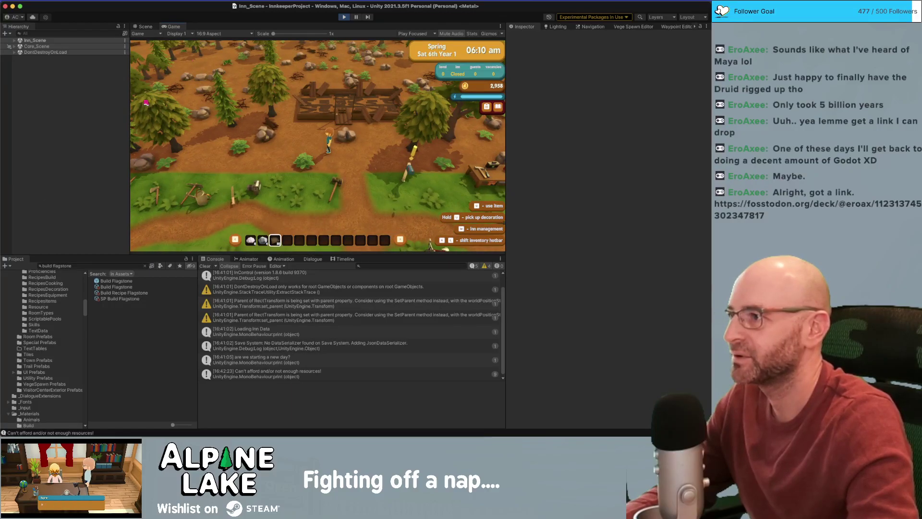
key(d)
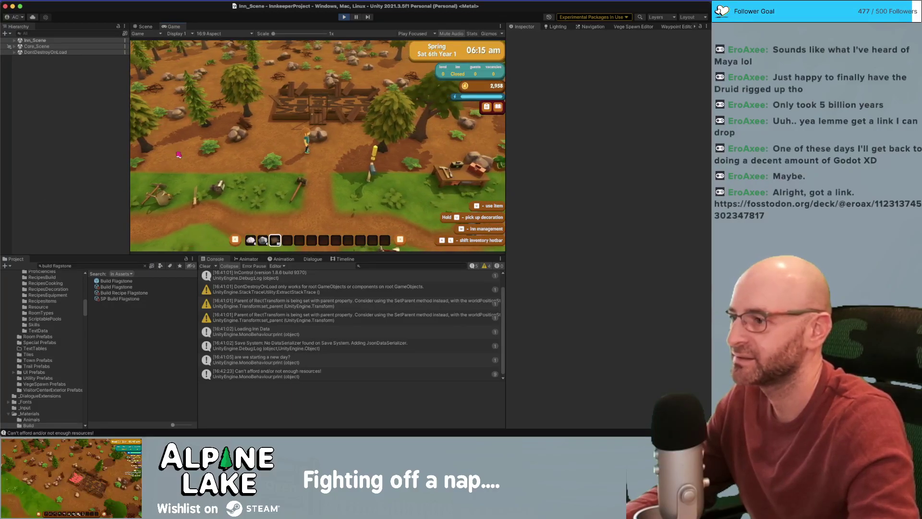
- Place a straight row of flagstone tiles in front of the wooden ruins in Build Mode, then leave the mode
key(b)
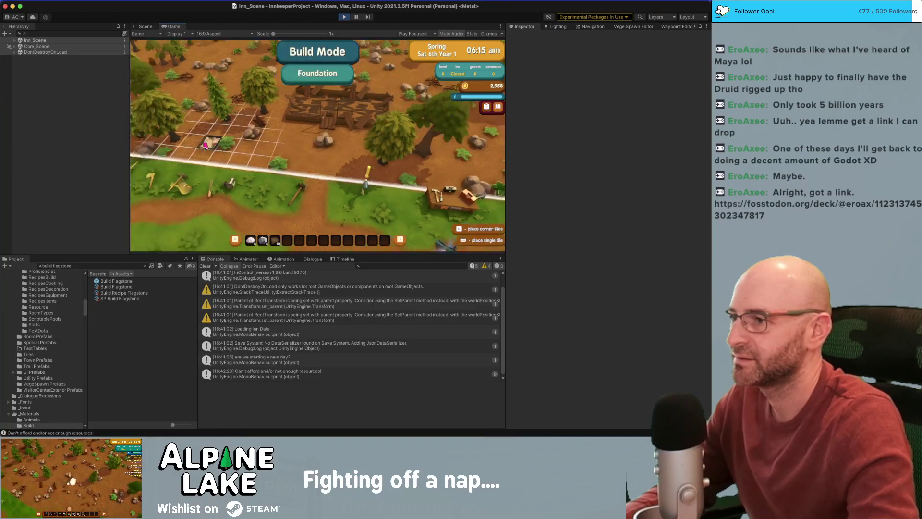
click(312, 187)
key(w)
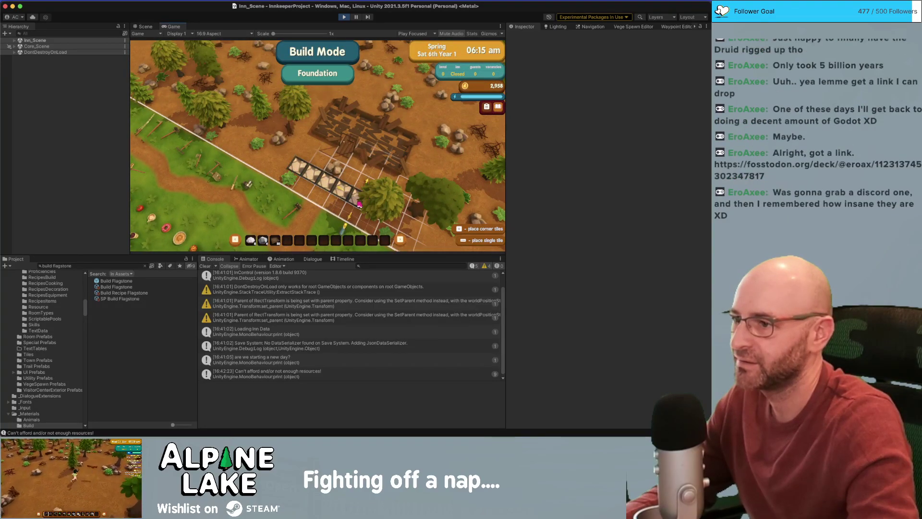
click(345, 196)
click(336, 125)
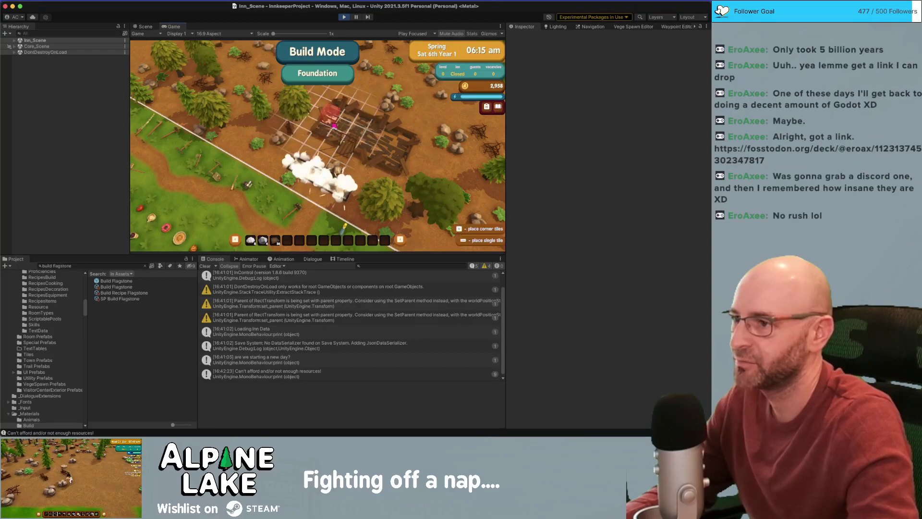
key(w)
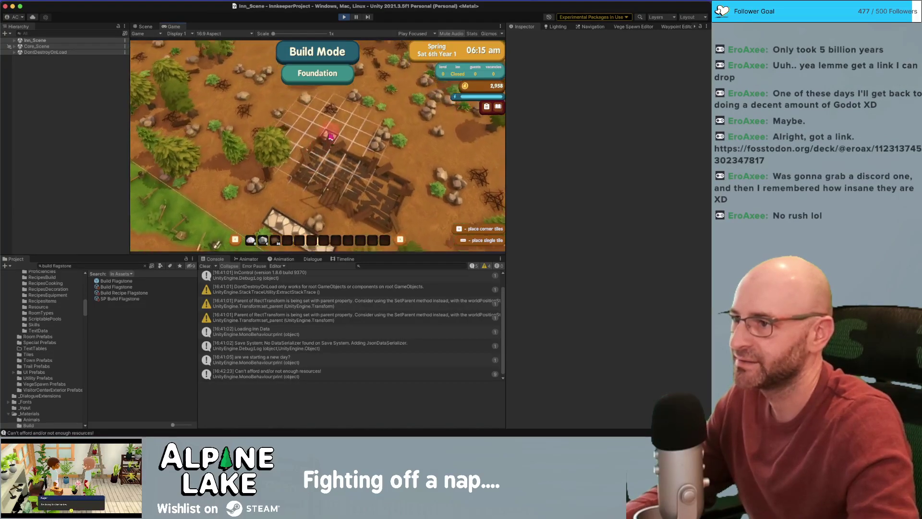
key(Escape)
- Pick up the machete from the grass, equip it and swing it beside the tree near the ruins
key(a)
key(s)
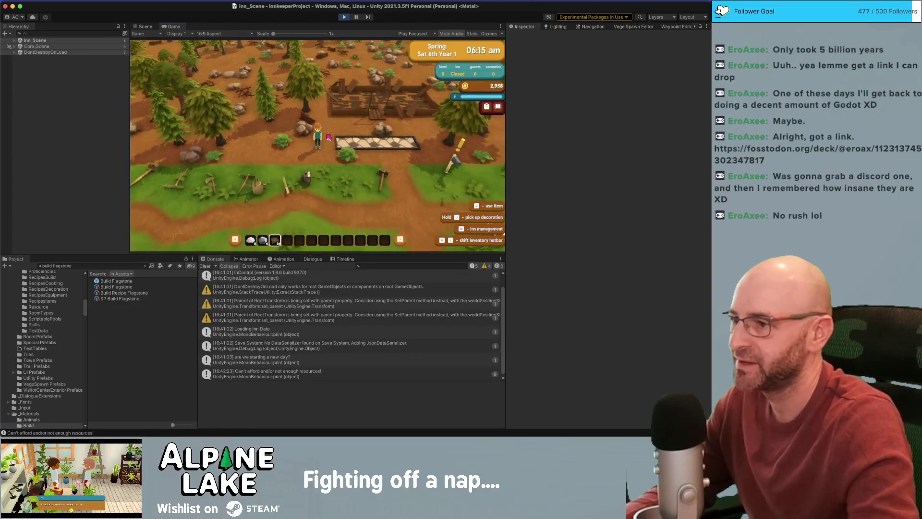
key(s)
key(w)
key(4)
key(d)
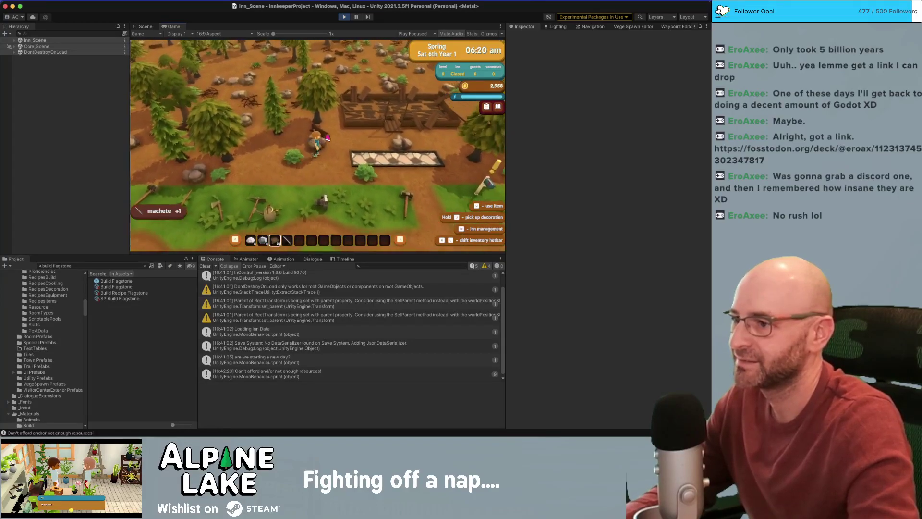
key(w)
key(a)
key(u)
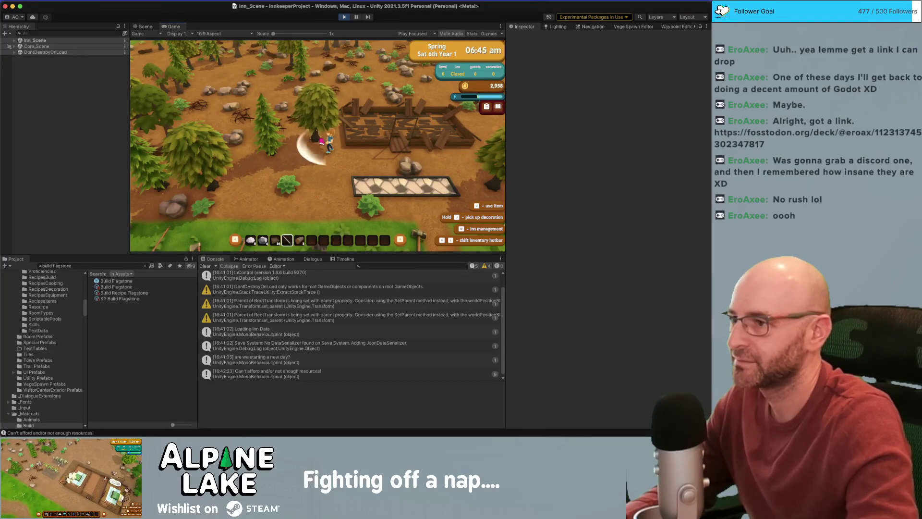
- Pick up the sledge hammer, demolish the wooden ruins in Demolition mode and walk across the cleared ground
key(s)
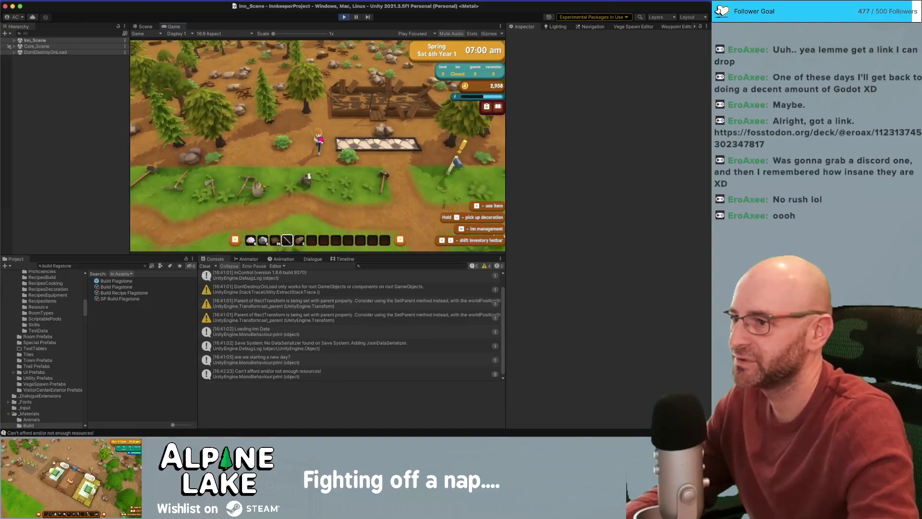
click(311, 188)
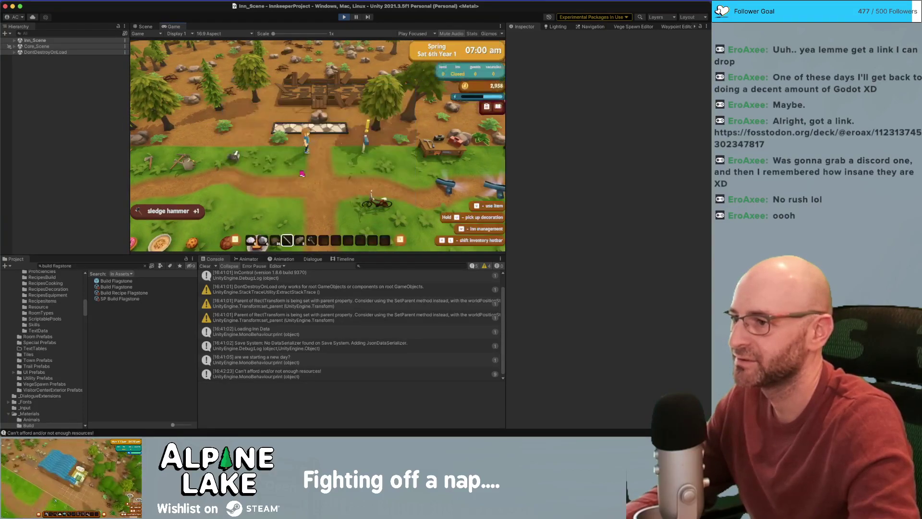
click(317, 163)
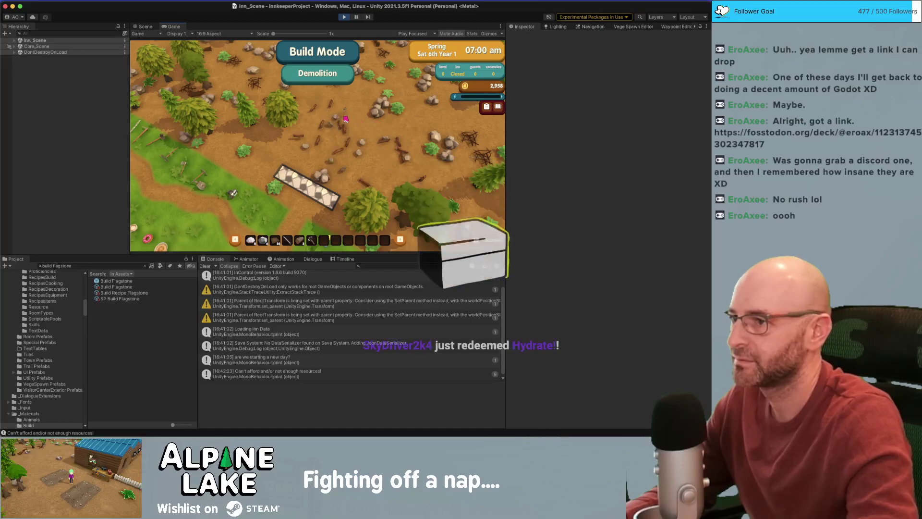
key(Escape)
key(w)
key(w)
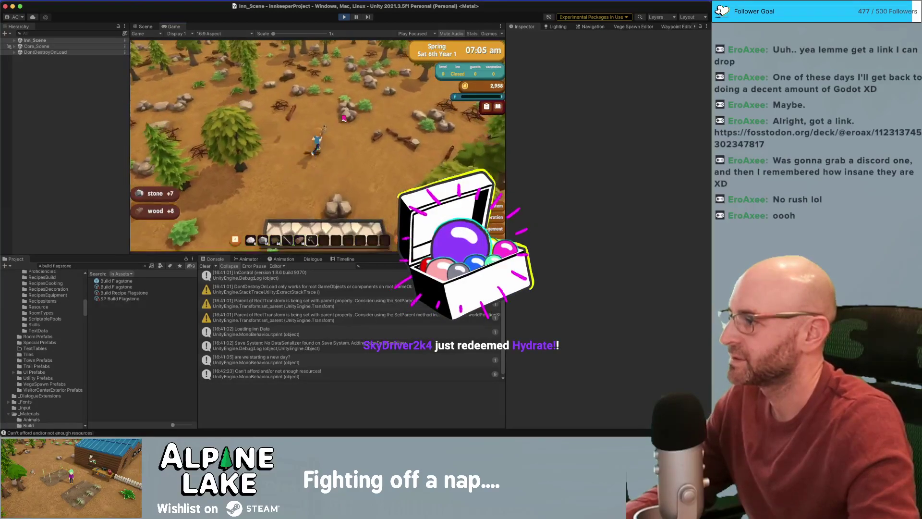
key(d)
key(d)
key(s)
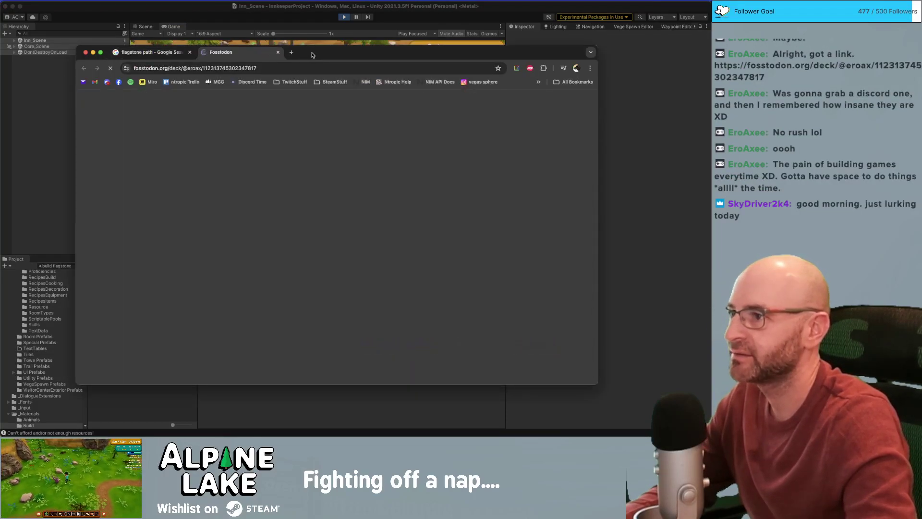
- Read the linked Fosstodon post about the rigged Druid in the browser and examine its character image
scroll(390, 116, down, 3)
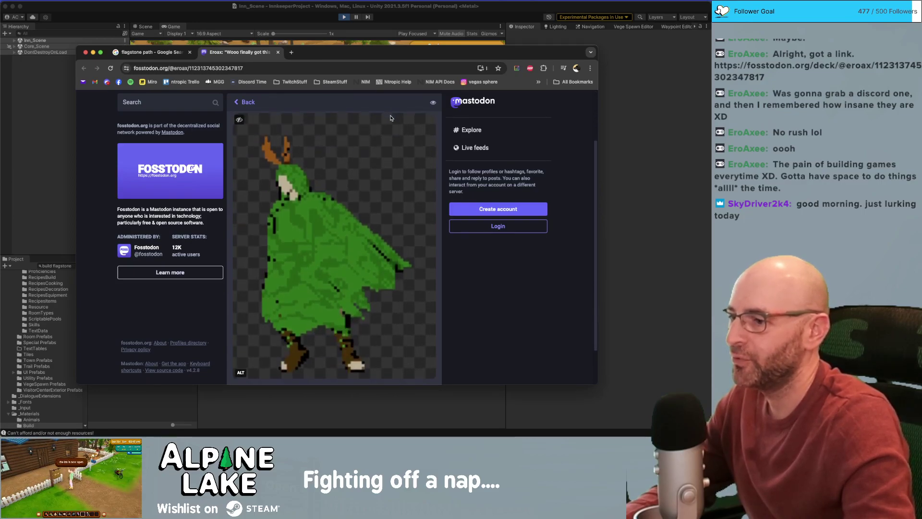
scroll(391, 117, down, 1)
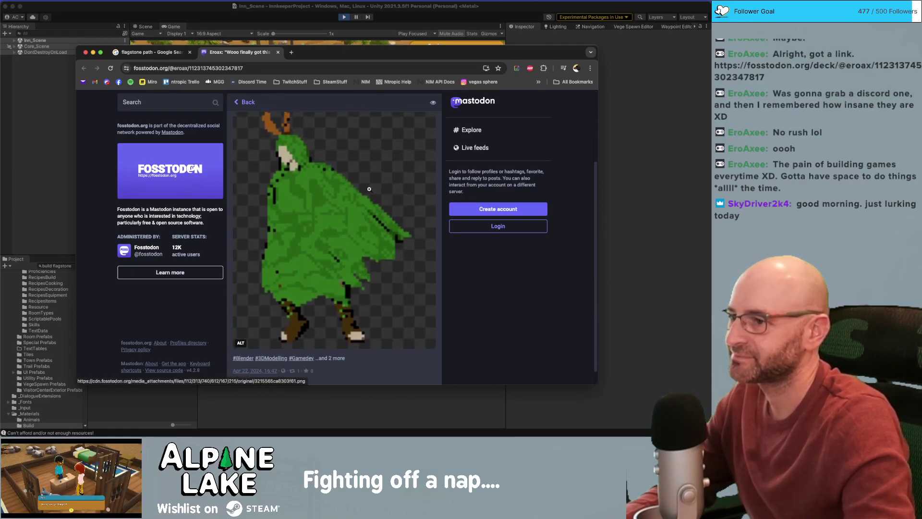
scroll(301, 214, up, 2)
scroll(320, 218, up, 2)
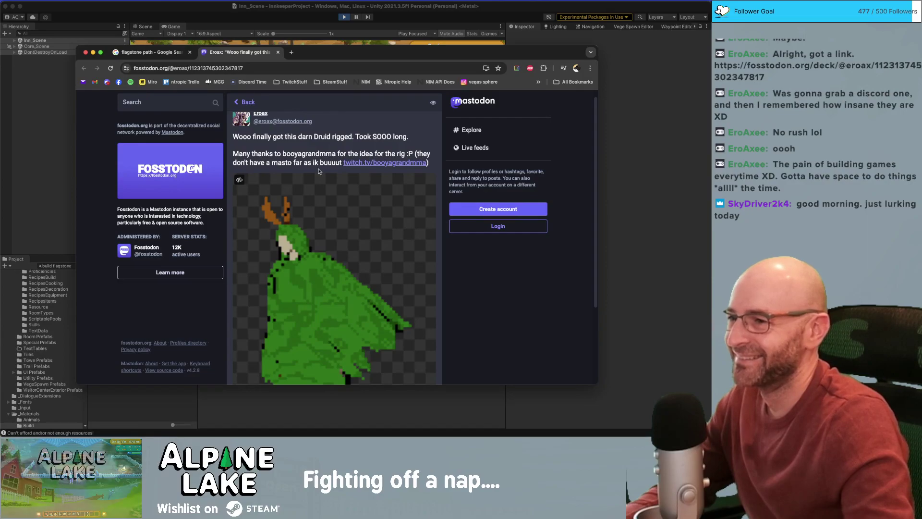
scroll(365, 144, down, 2)
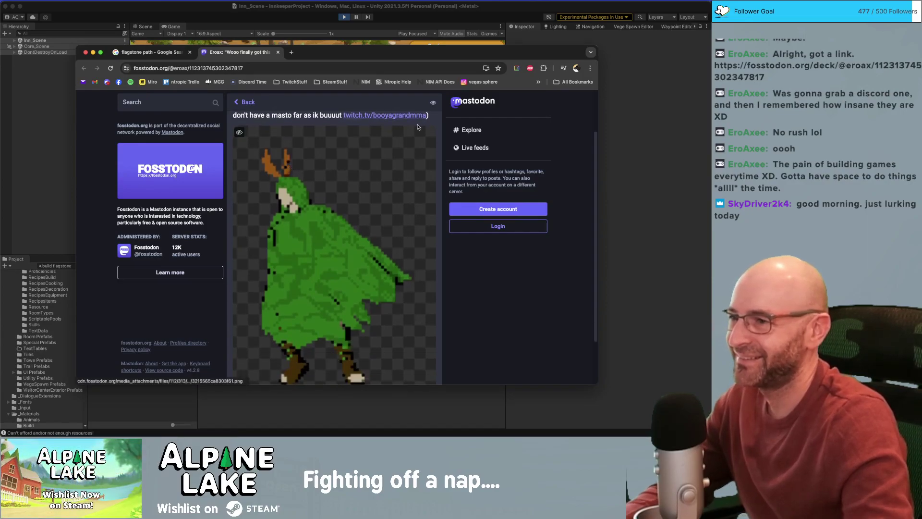
scroll(286, 182, down, 2)
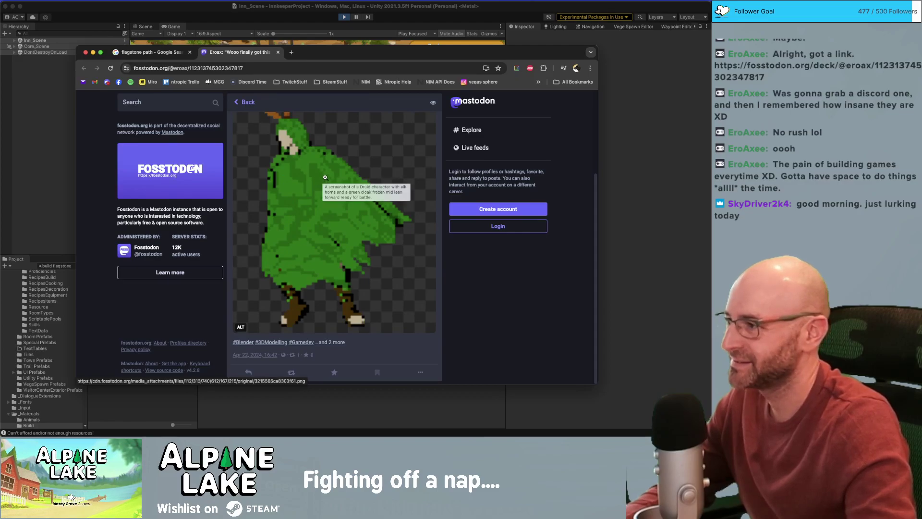
scroll(326, 177, up, 5)
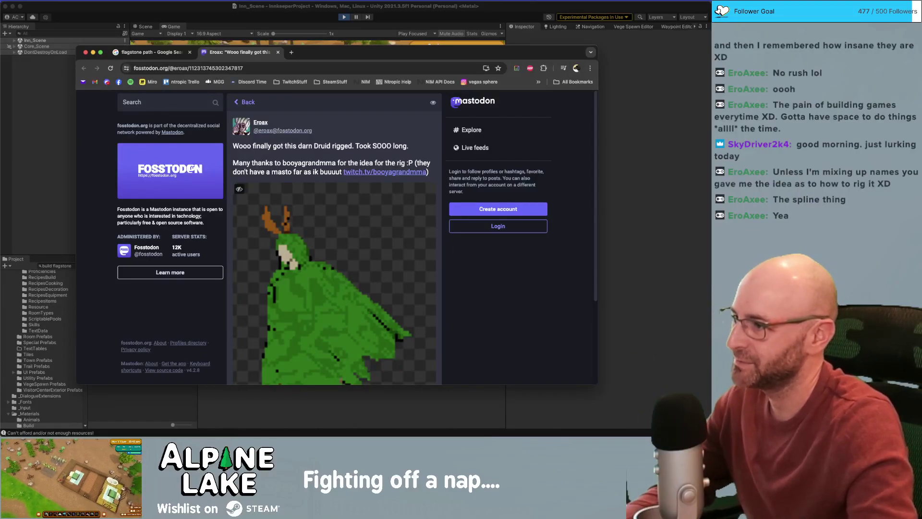
scroll(263, 170, down, 1)
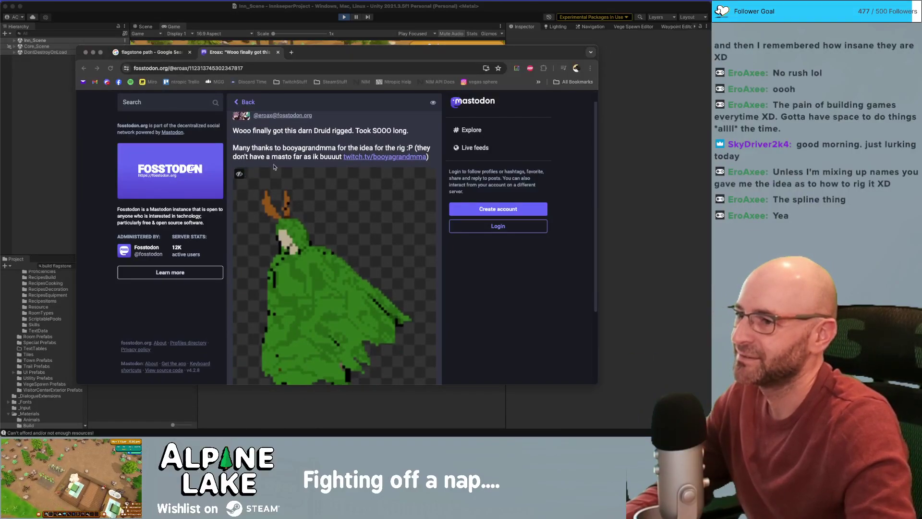
- View the full Druid image in the Fosstodon post down to its feet and hashtags
scroll(267, 160, down, 5)
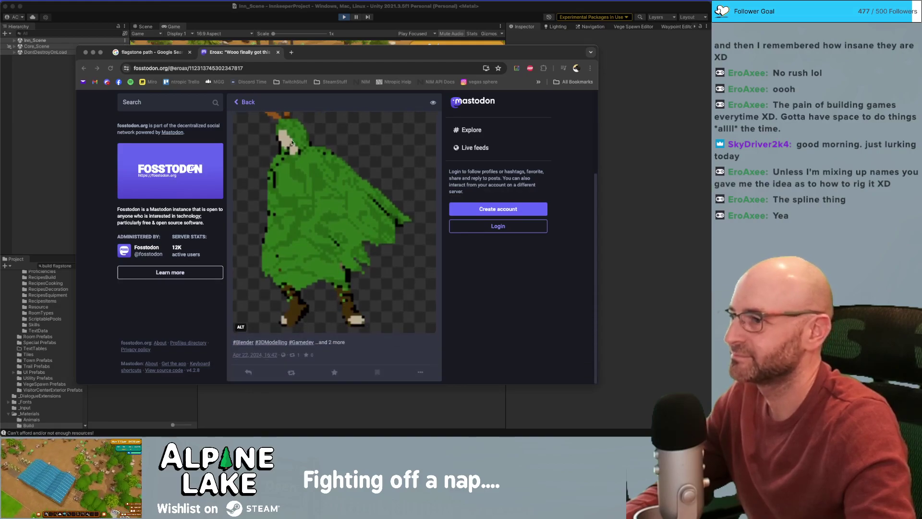
scroll(297, 197, up, 1)
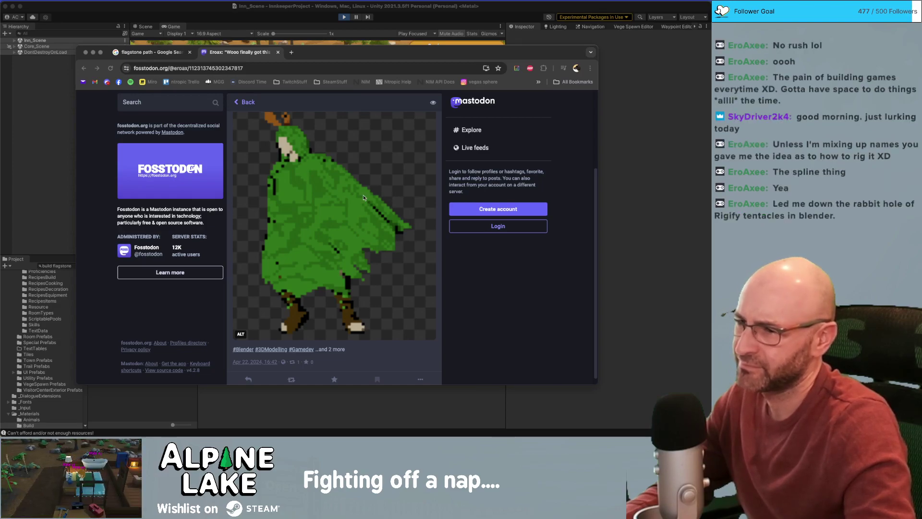
scroll(353, 196, up, 1)
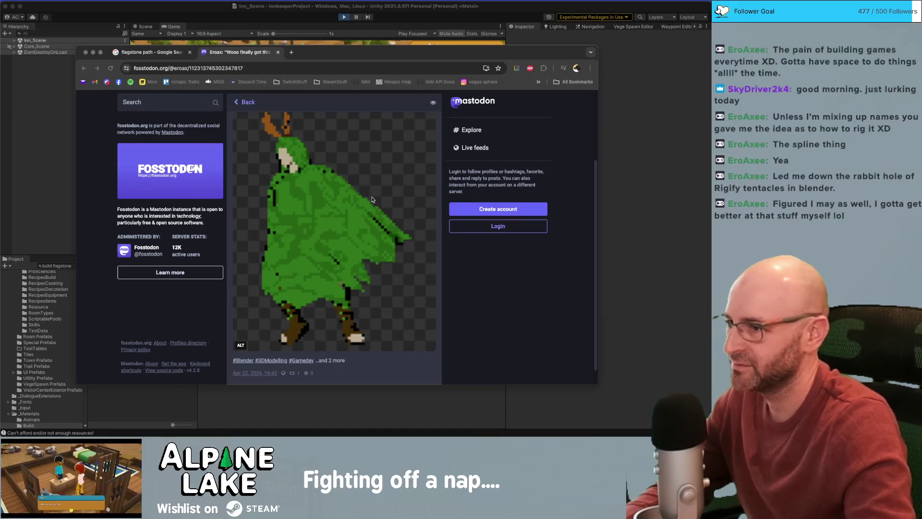
scroll(336, 202, up, 3)
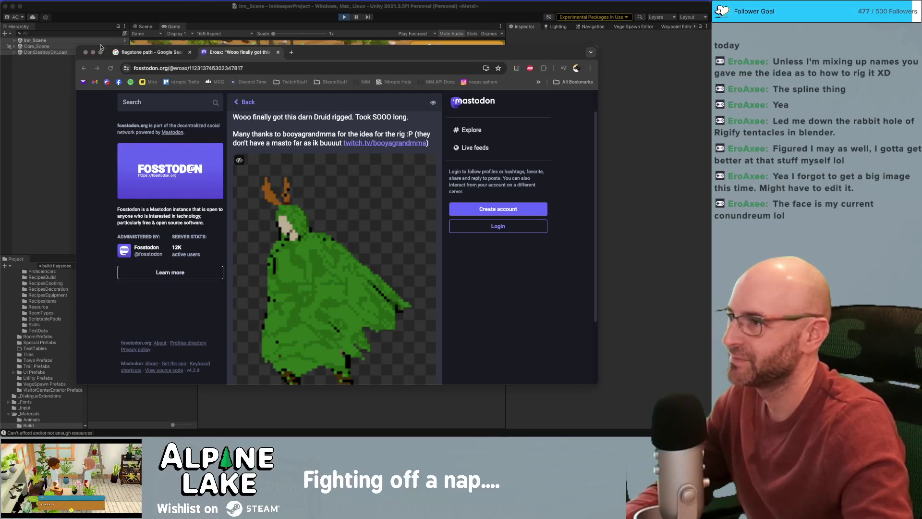
- Return to the running game in Unity, pick up the pick axe and break the rock behind the flagstone row
click(187, 10)
click(214, 9)
key(b)
key(b)
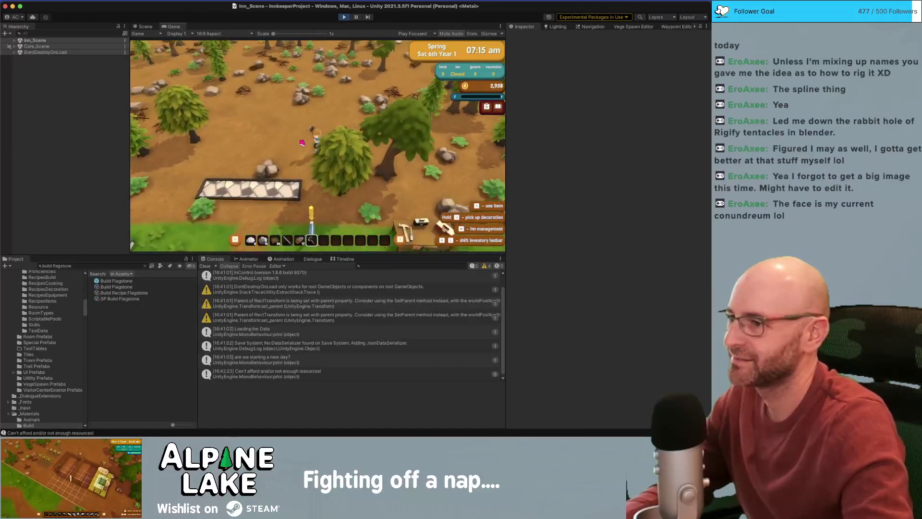
key(a)
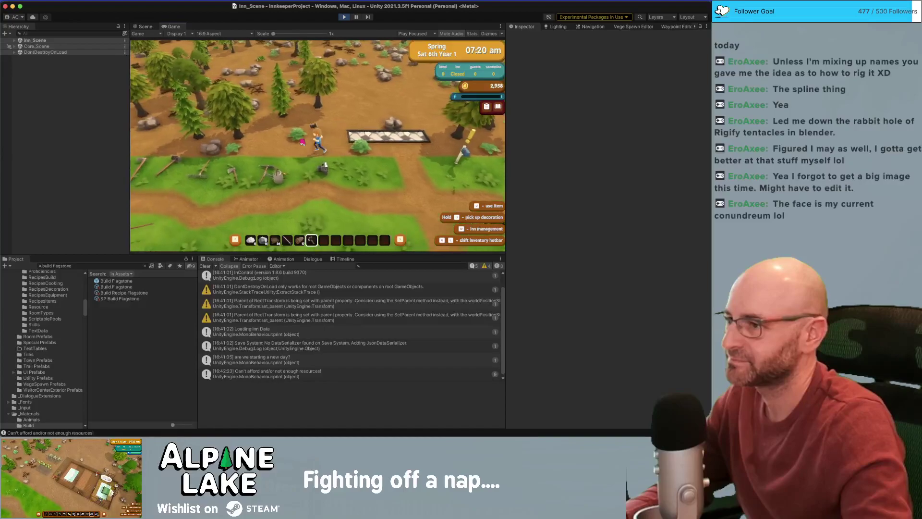
key(u)
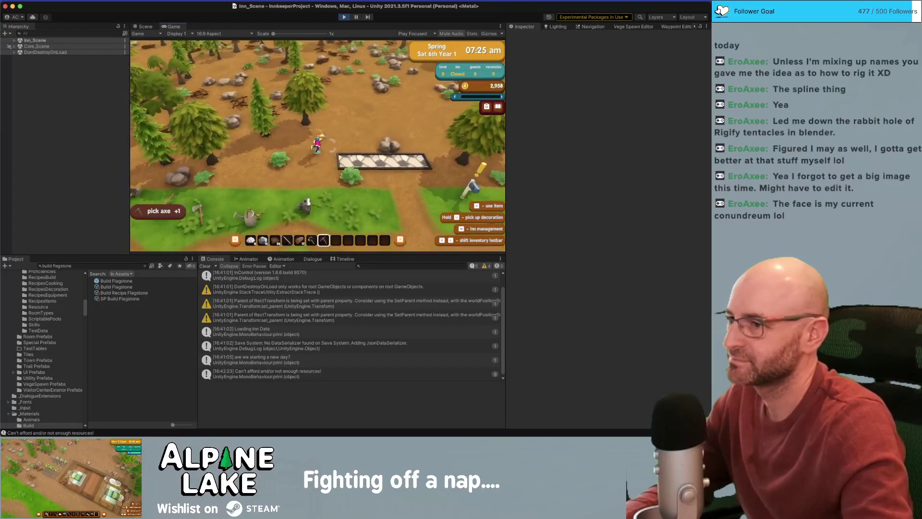
key(d)
key(u)
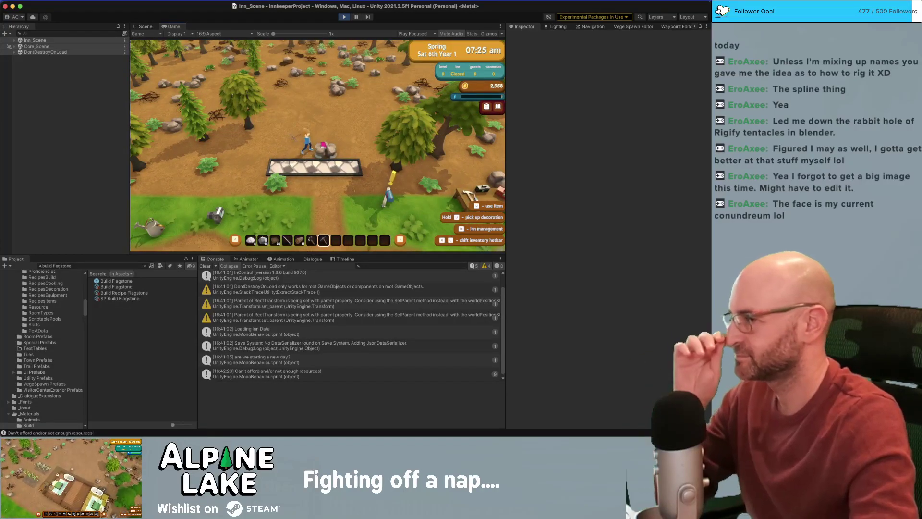
key(u)
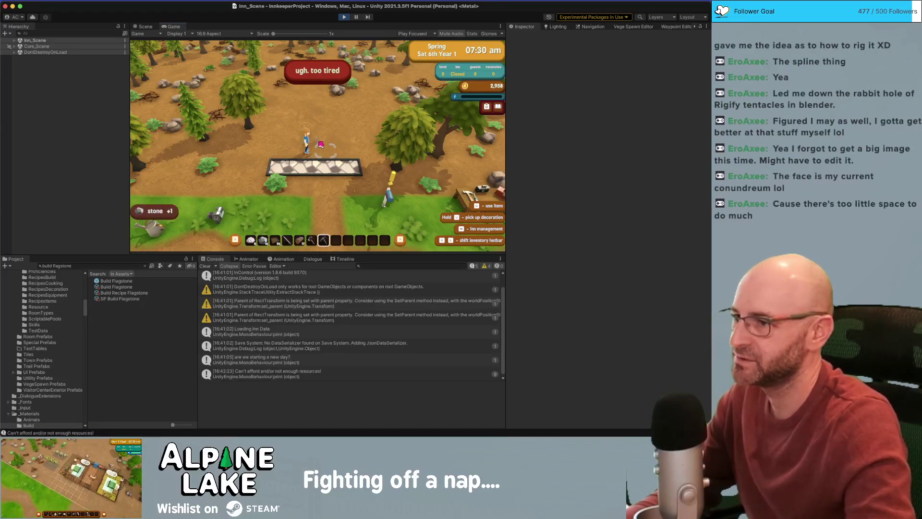
- Pick up the axe from the grass strip and try to chop the tree beside the flagstone row
key(s)
key(s)
key(k)
key(k)
key(k)
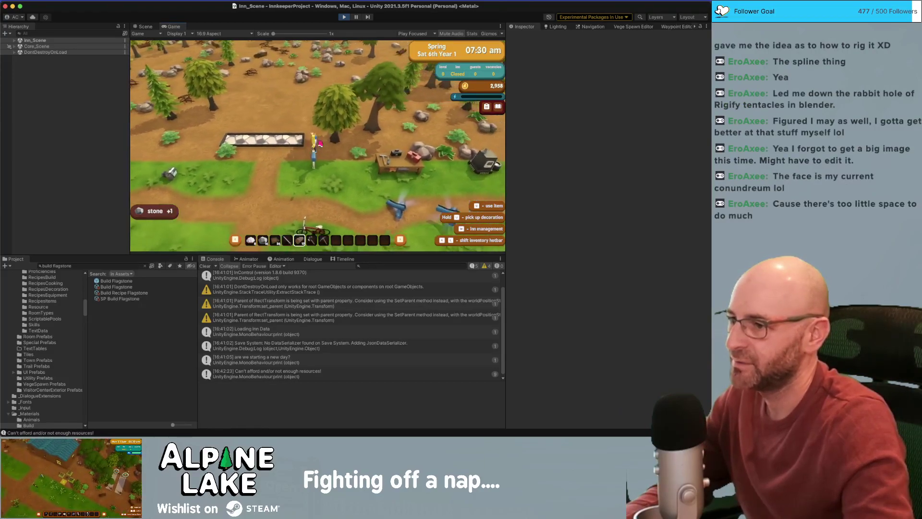
key(a)
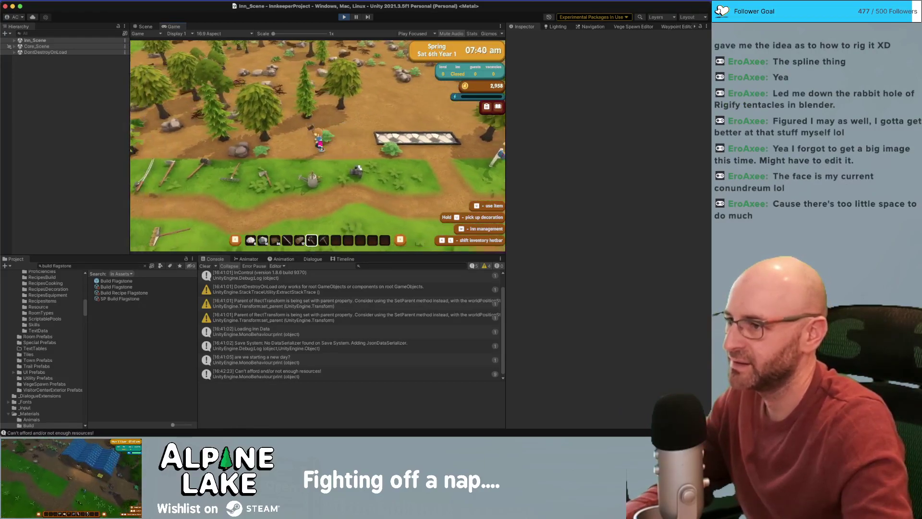
key(d)
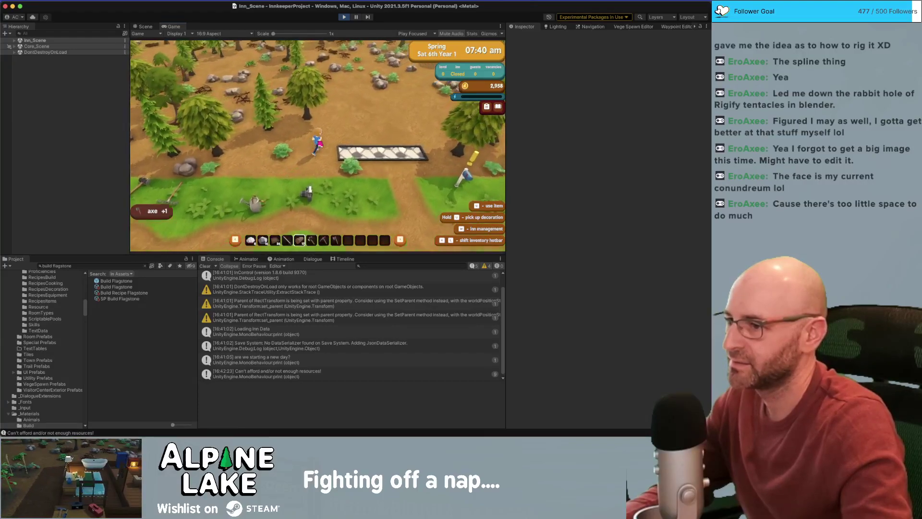
key(u)
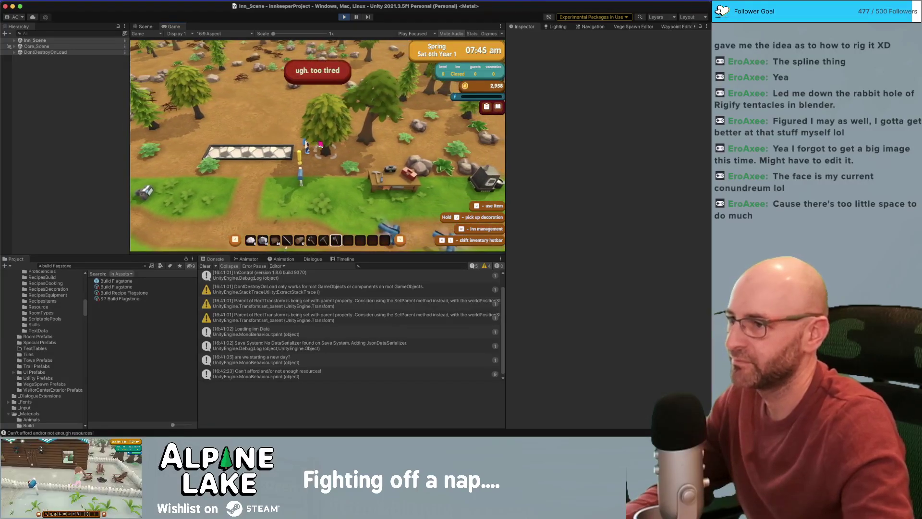
- Extend the flagstone row into a rectangular patio in Build Mode with the flagstone item, then leave the mode
key(a)
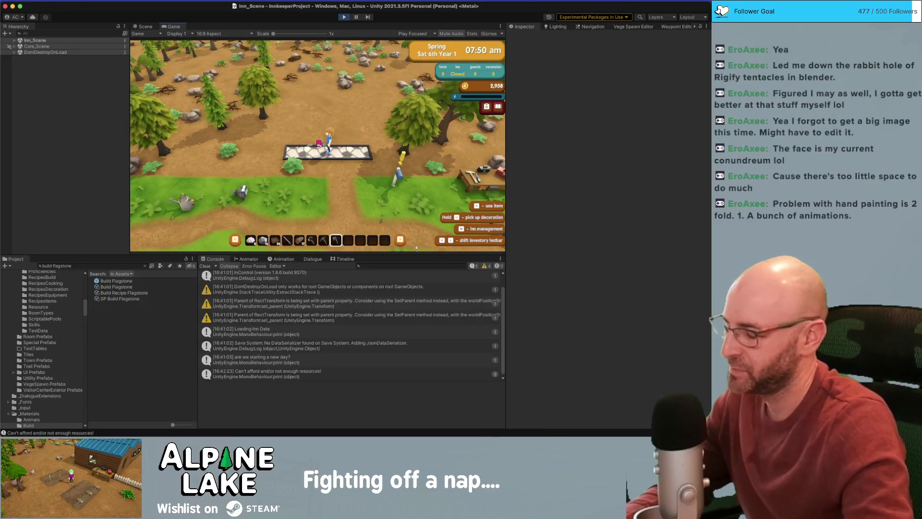
key(a)
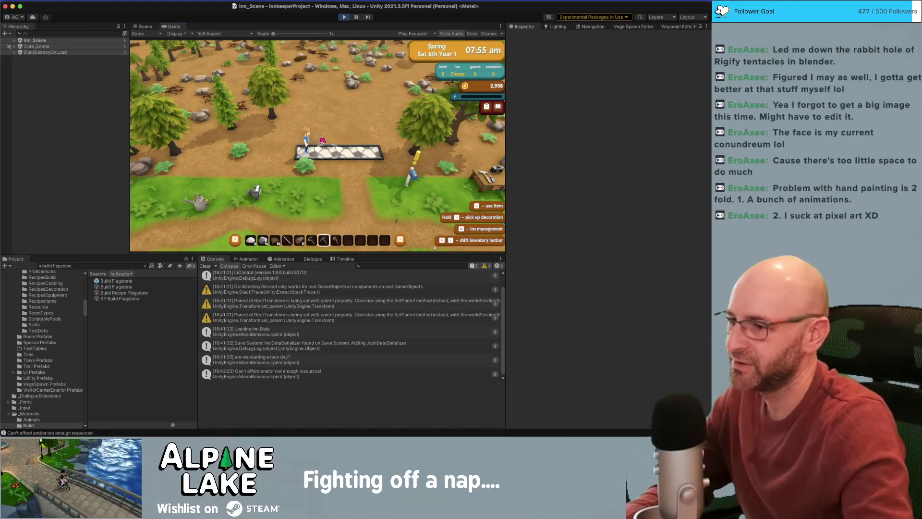
key(k)
key(k)
key(k)
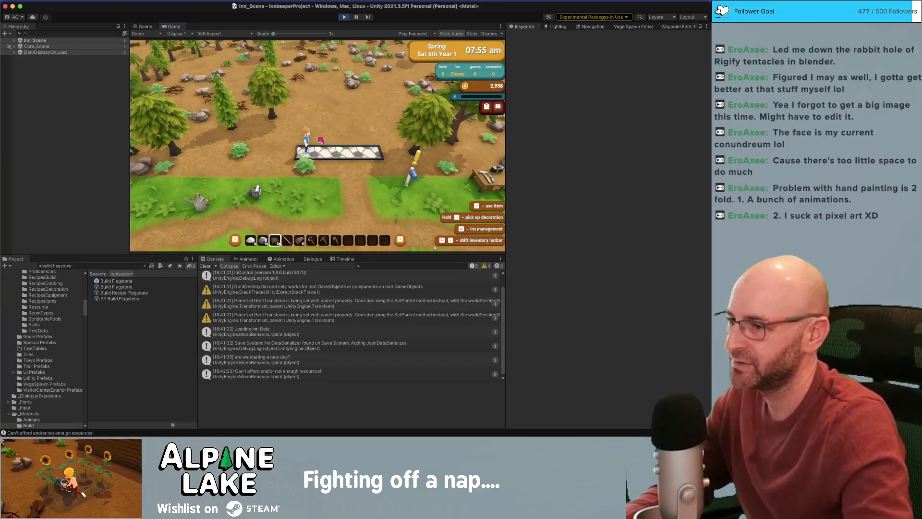
key(b)
click(330, 135)
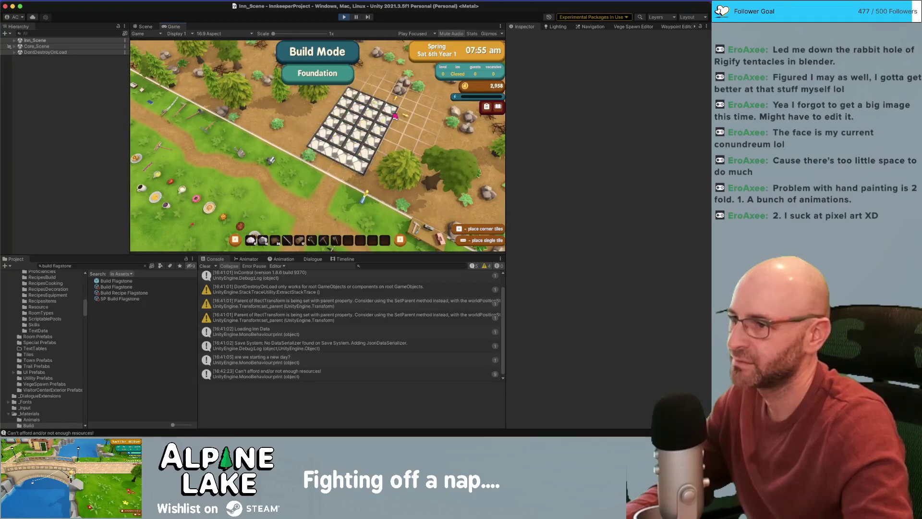
click(390, 109)
click(354, 124)
key(Escape)
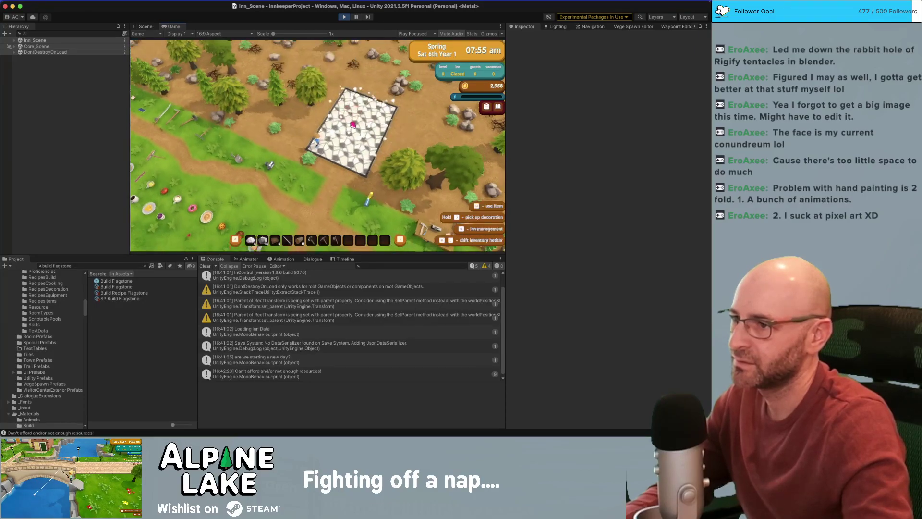
- Walk across the flagstone patio and down to the grass to examine the tiles in daylight and at night
key(w)
key(d)
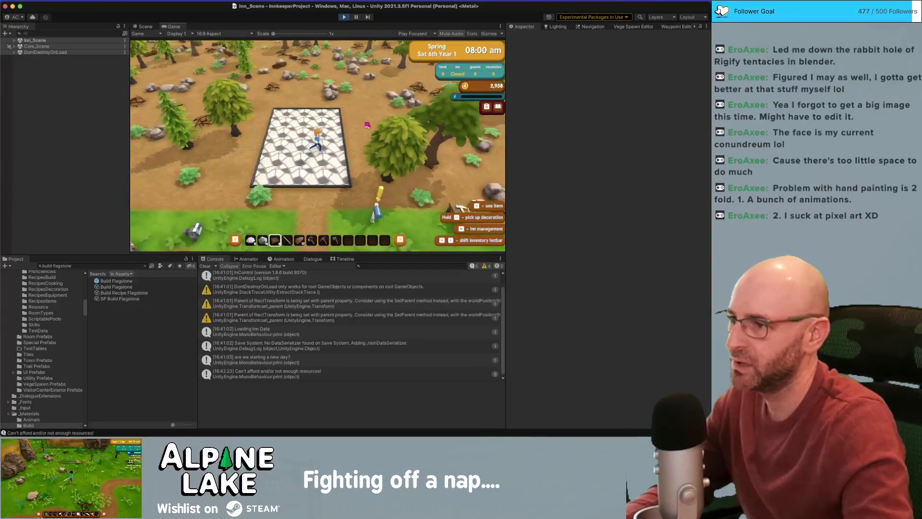
key(w)
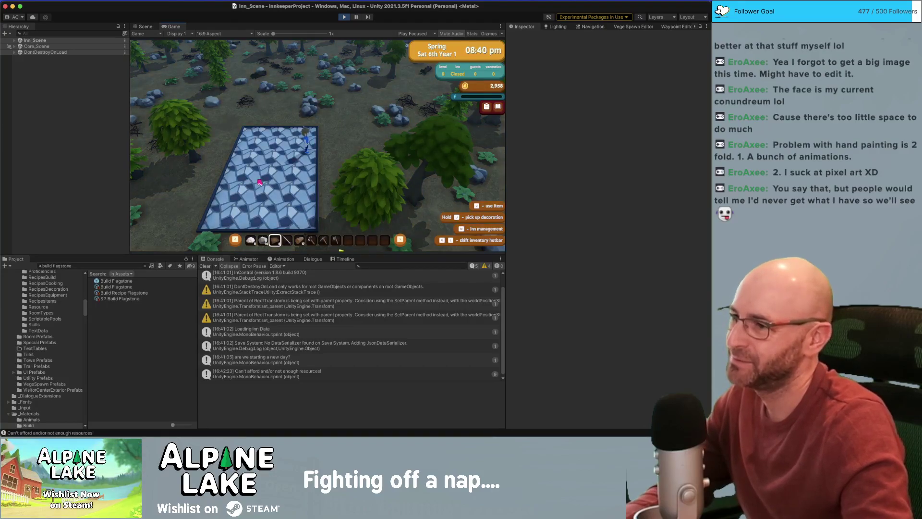
key(a)
key(s)
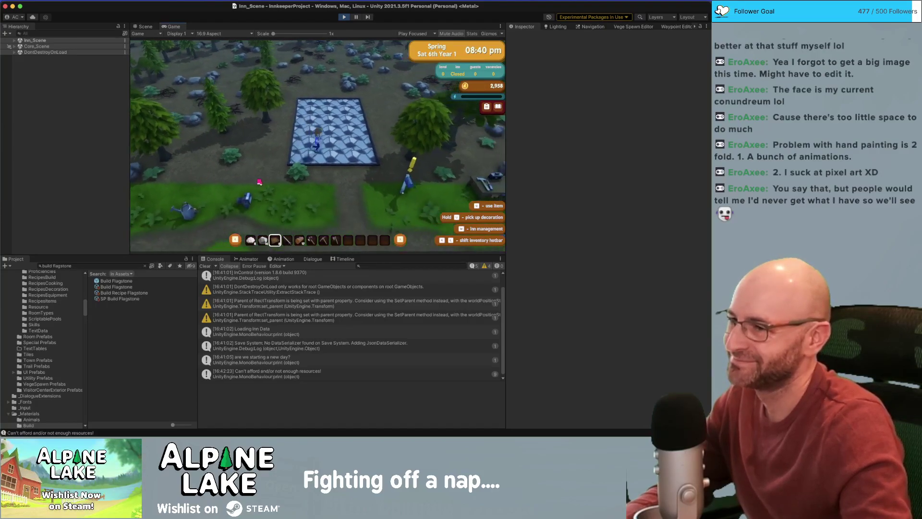
key(d)
key(s)
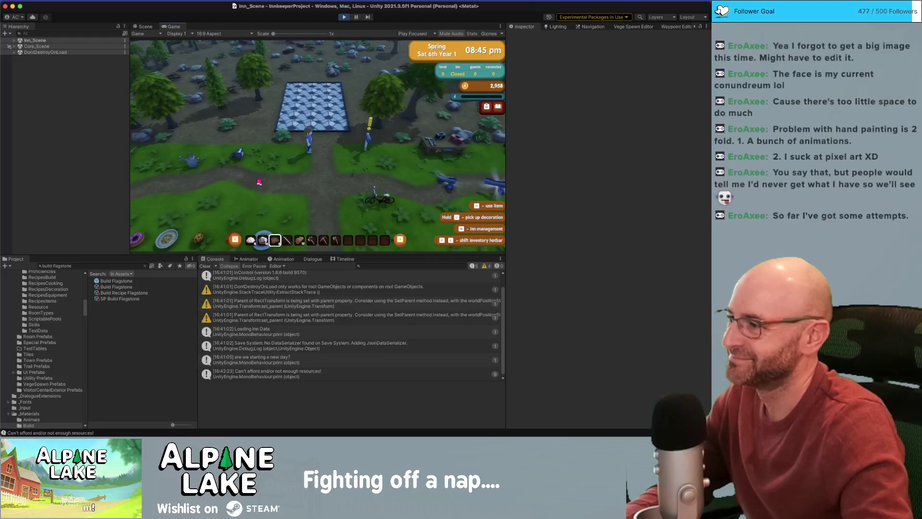
- Walk over to the mailbox beside the patio, open its message list and close it again
key(d)
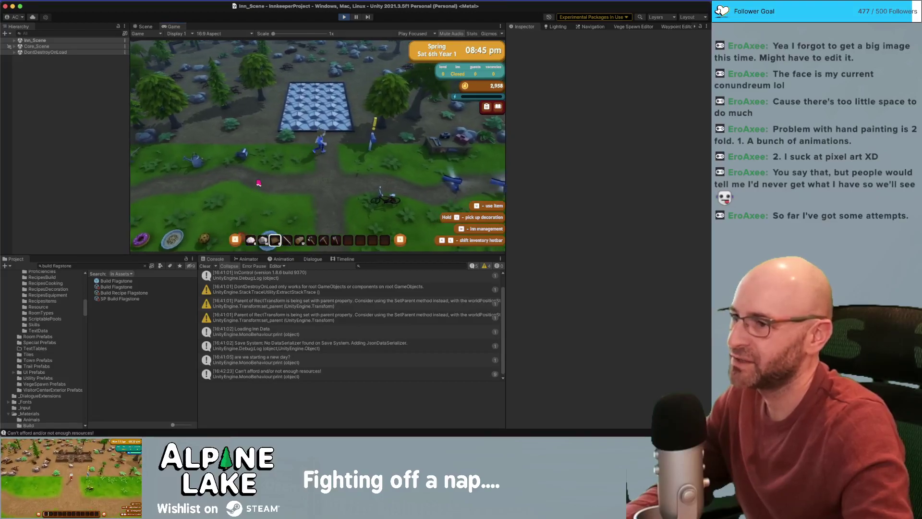
key(d)
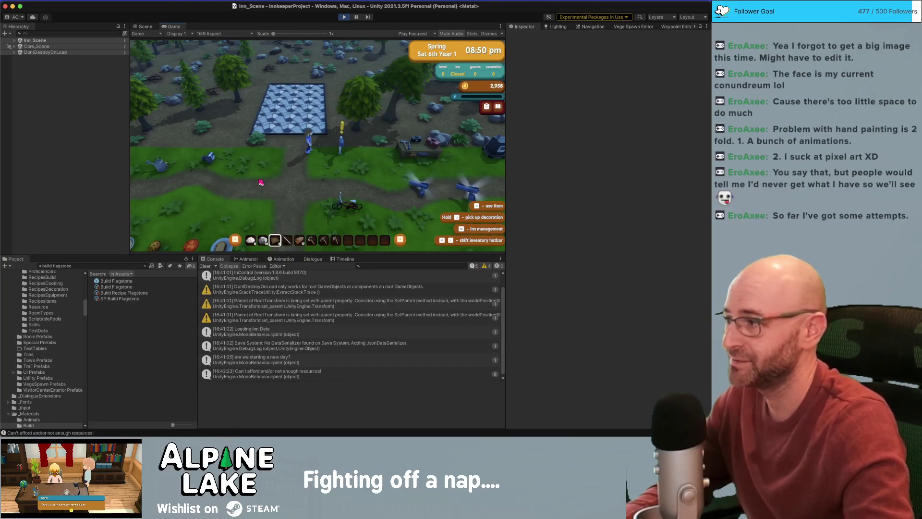
key(d)
key(space)
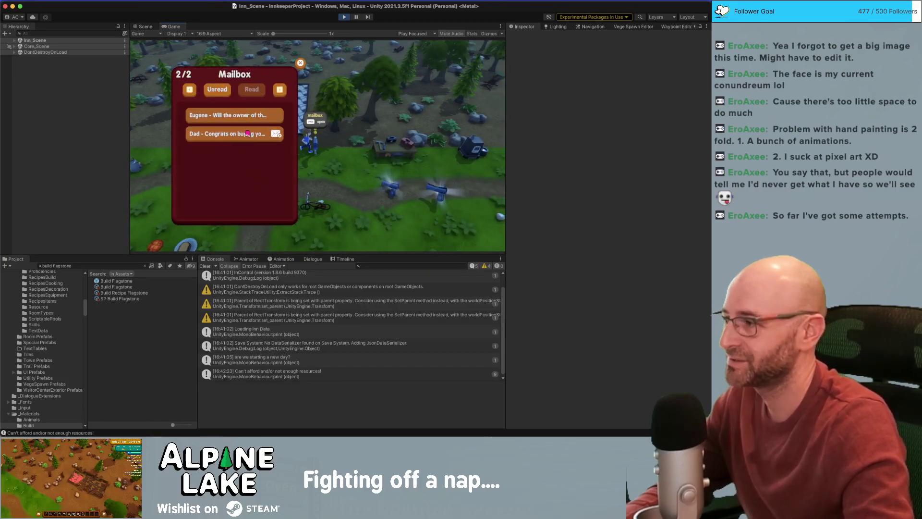
key(Escape)
- Walk back onto the flagstone patio and move around it to inspect the tile pattern and colour at night
key(a)
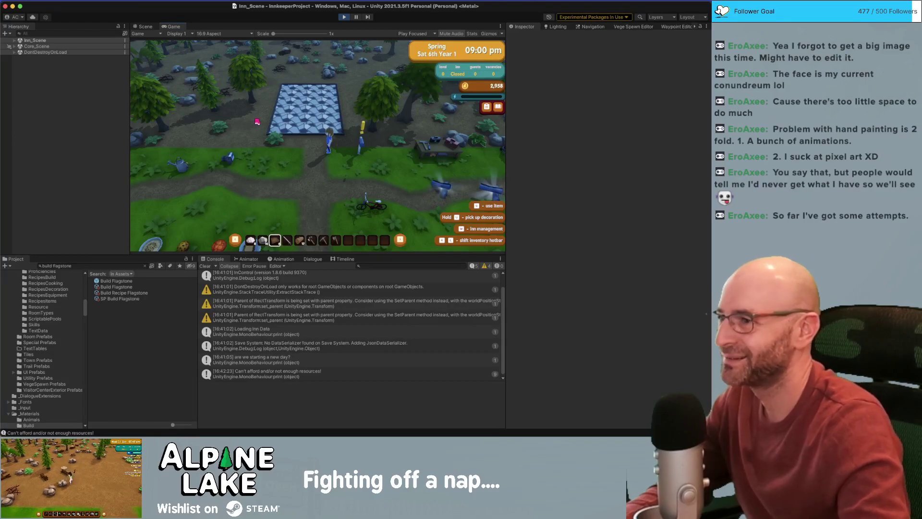
key(a)
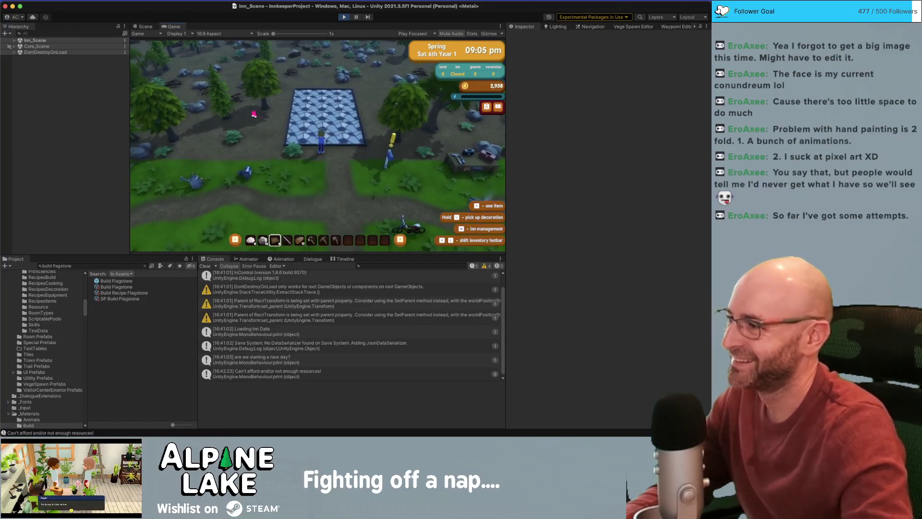
key(w)
key(w)
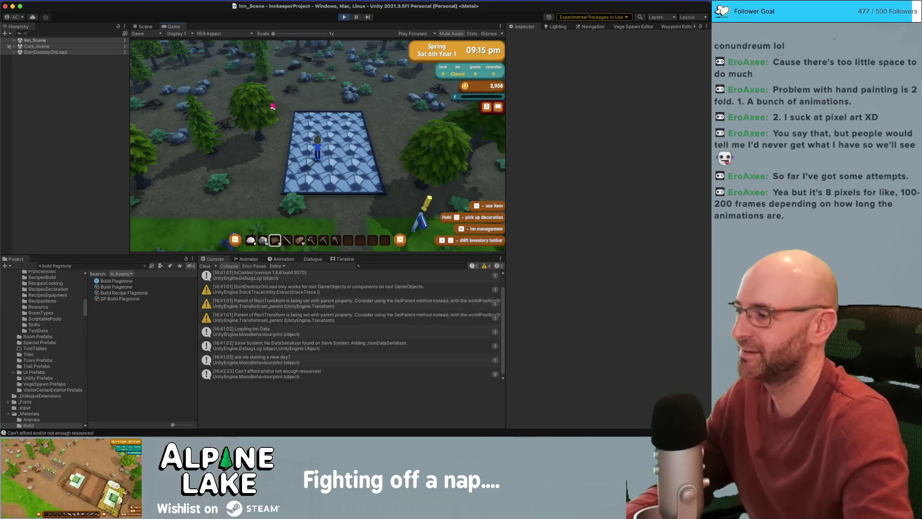
key(d)
key(w)
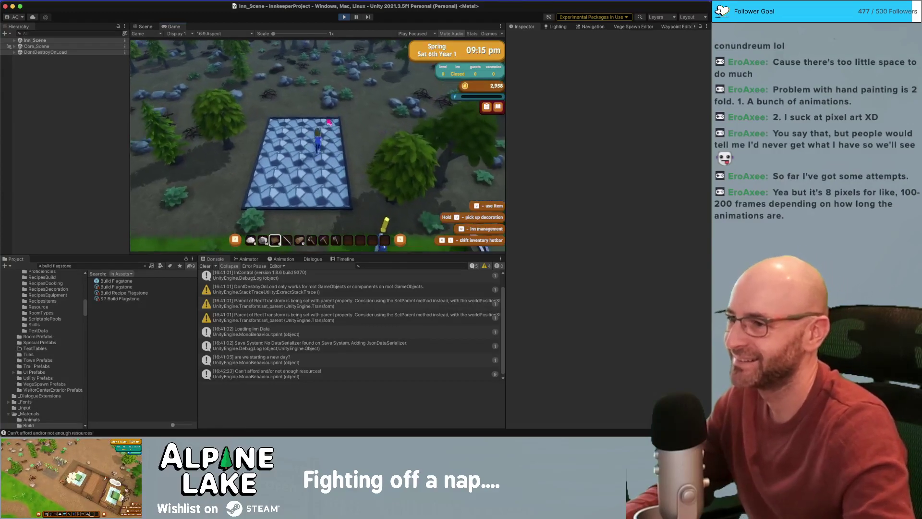
key(a)
key(s)
key(w)
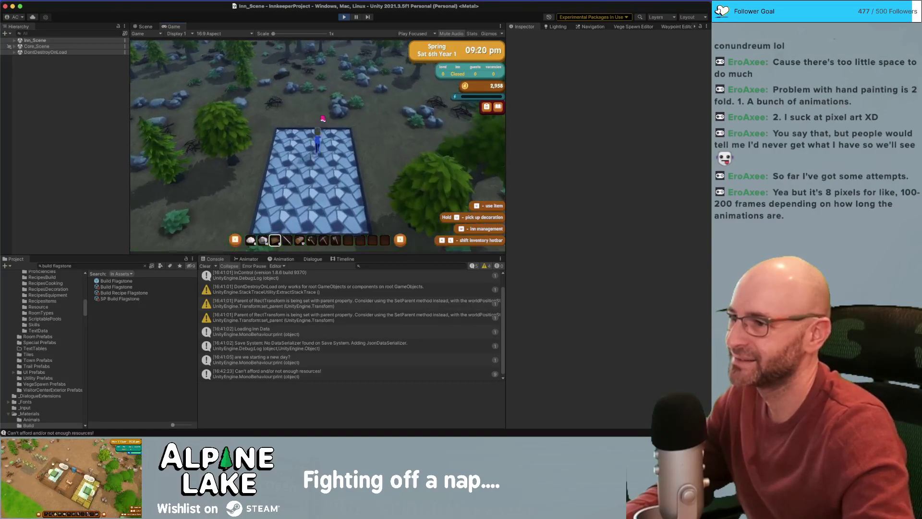
key(s)
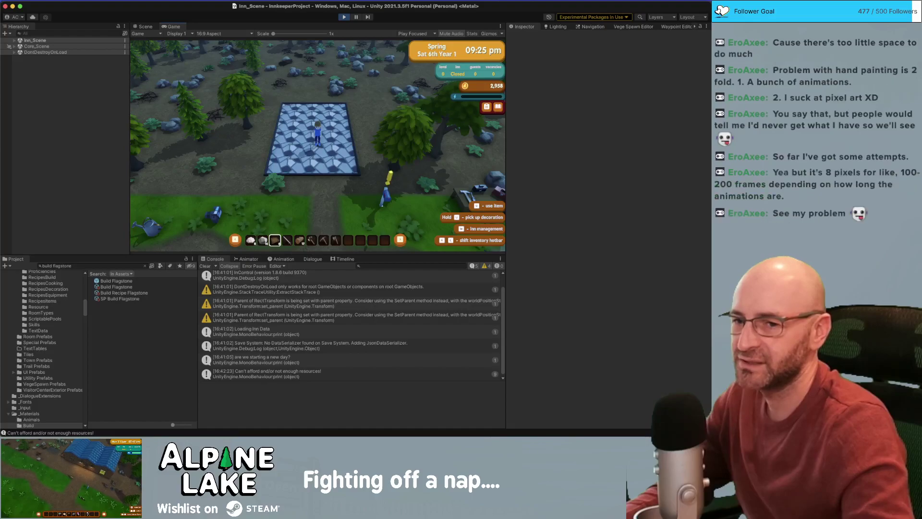
- Switch to Maya and show the Flagstone_GEO mesh's UV shells over the color palette texture in the UV Editor
key(super+Tab)
click(321, 239)
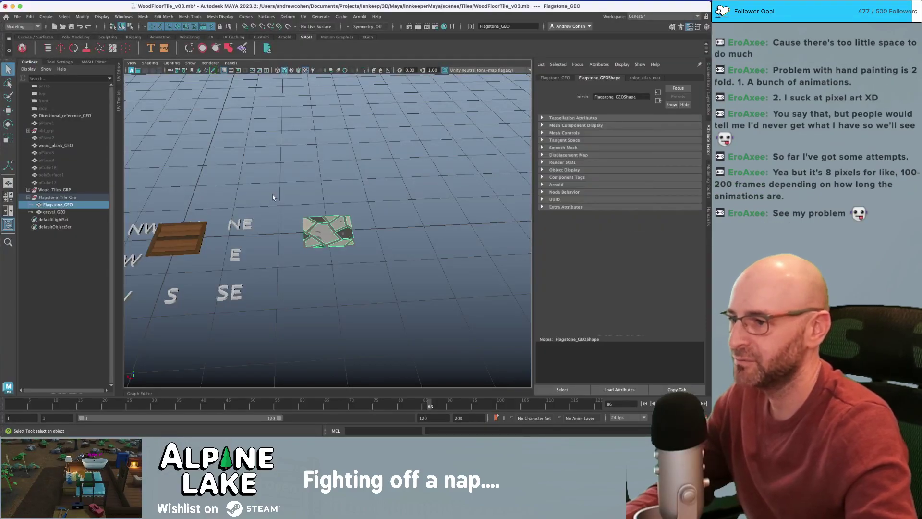
key(alt+u)
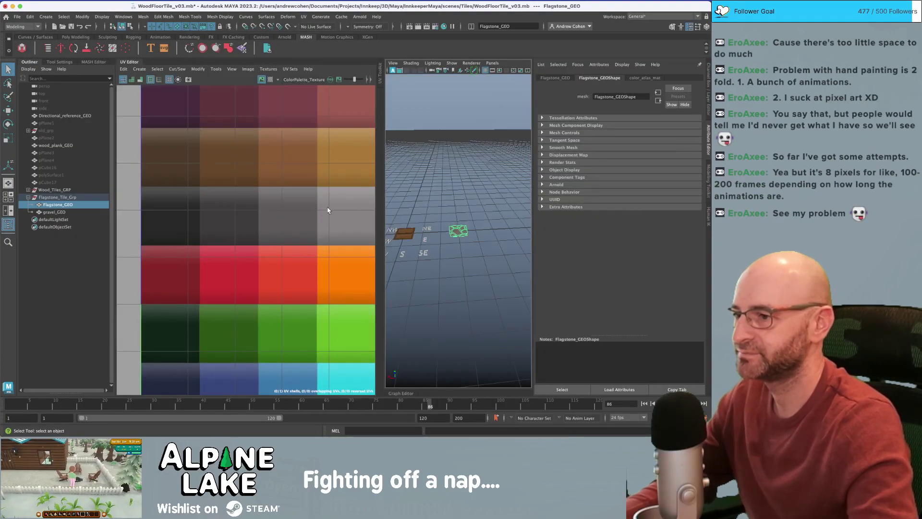
click(457, 232)
key(f)
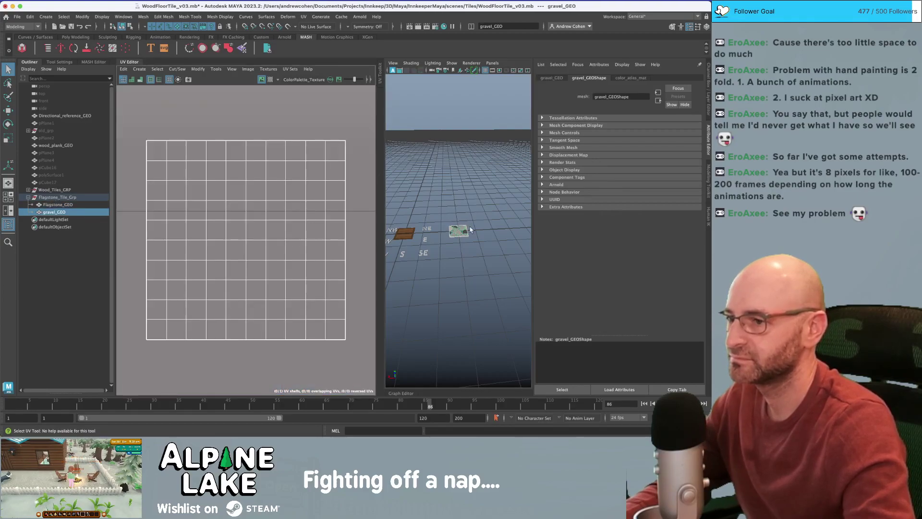
click(455, 232)
scroll(476, 228, up, 3)
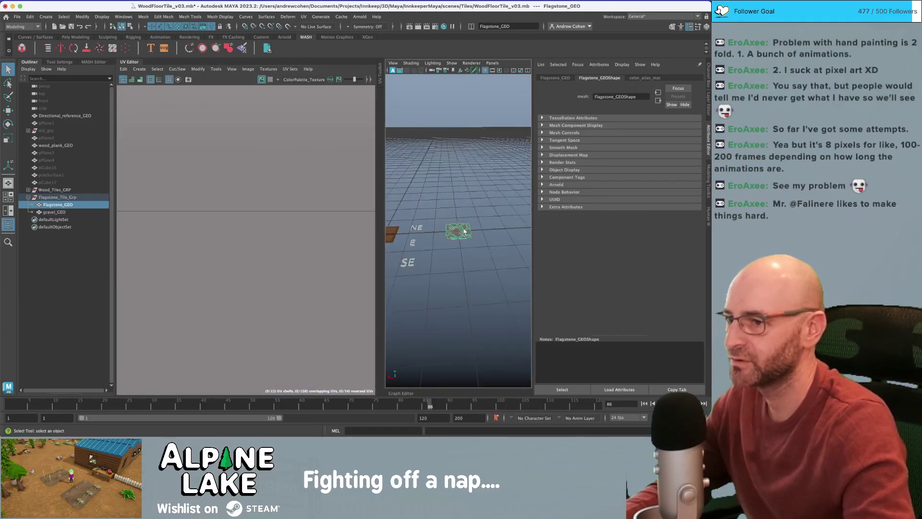
key(f)
scroll(259, 212, down, 2)
right_drag(261, 200, 249, 190)
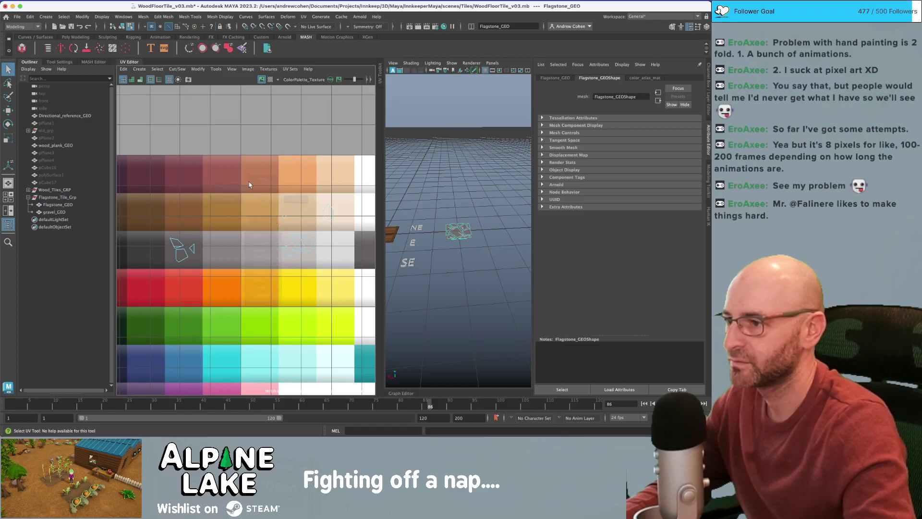
- Move the lighter flagstone UV shells onto darker palette swatches in the brown and grey rows, and compare with the tiles in Unity
drag(251, 186, 352, 270)
key(w)
drag(319, 234, 243, 237)
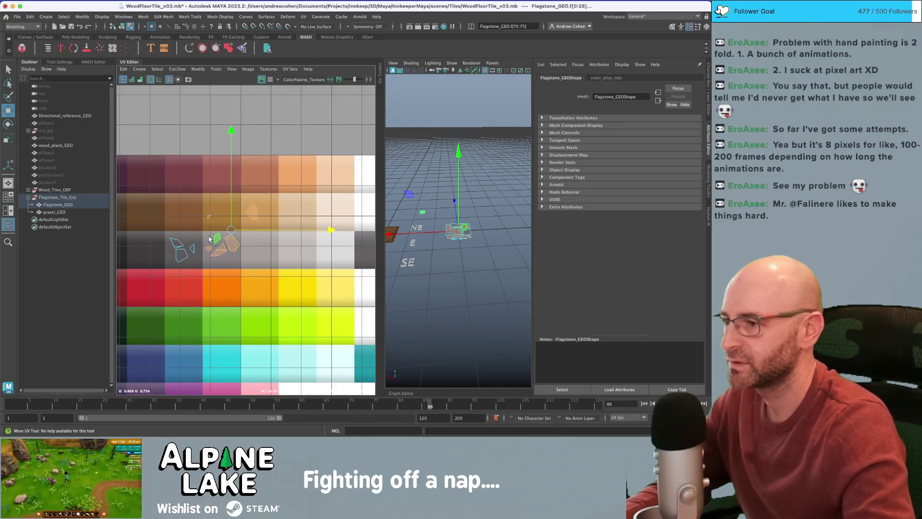
key(super+Tab)
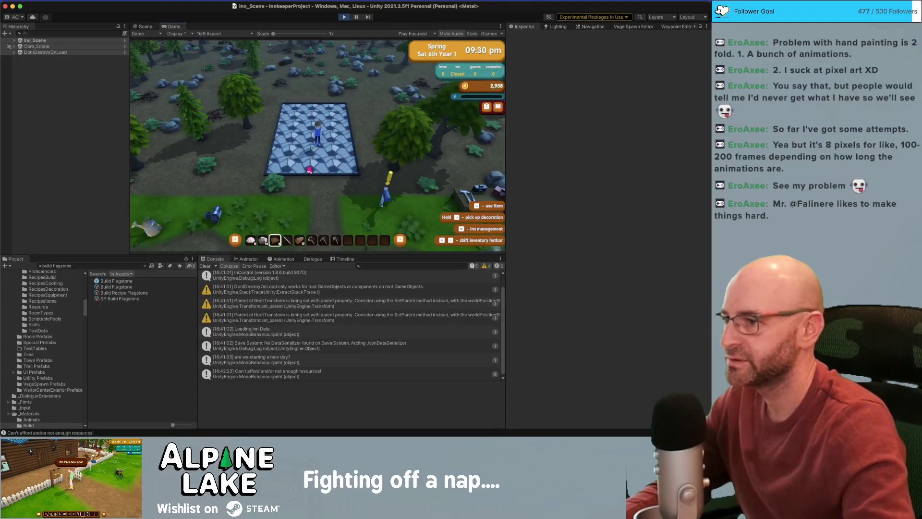
key(super+Tab)
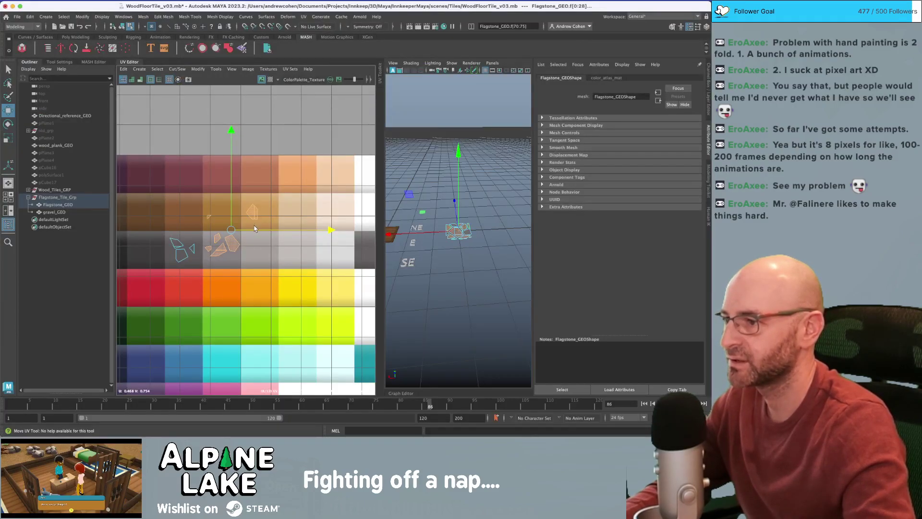
- Move the flagstone UV shells on the mid-grey swatch onto the next lighter grey, then select the small triangular shell in the brown row
scroll(213, 234, up, 2)
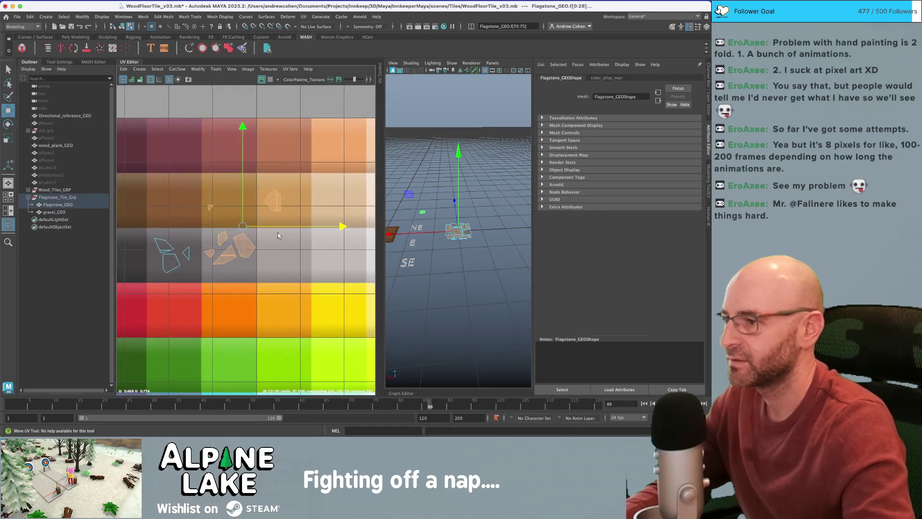
drag(270, 227, 204, 281)
drag(281, 247, 337, 249)
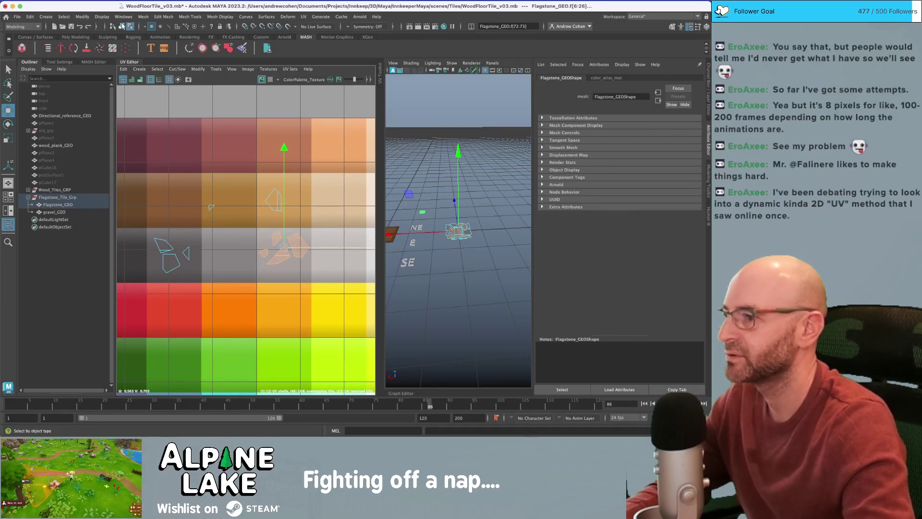
click(211, 207)
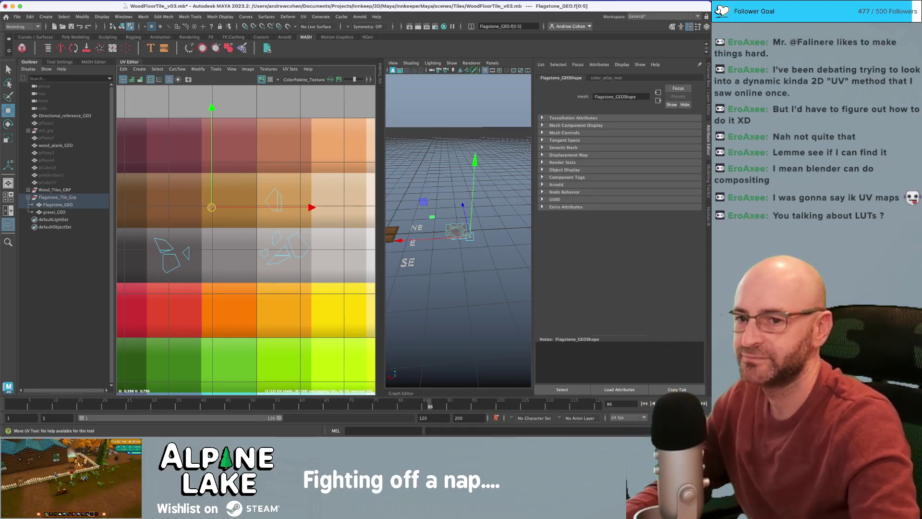
- Switch to Unity and stop the running game
key(super+Tab)
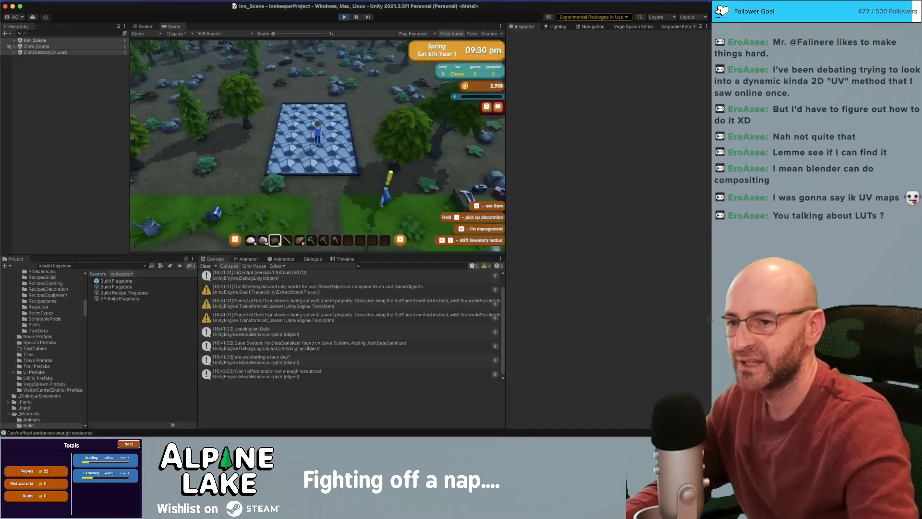
click(344, 16)
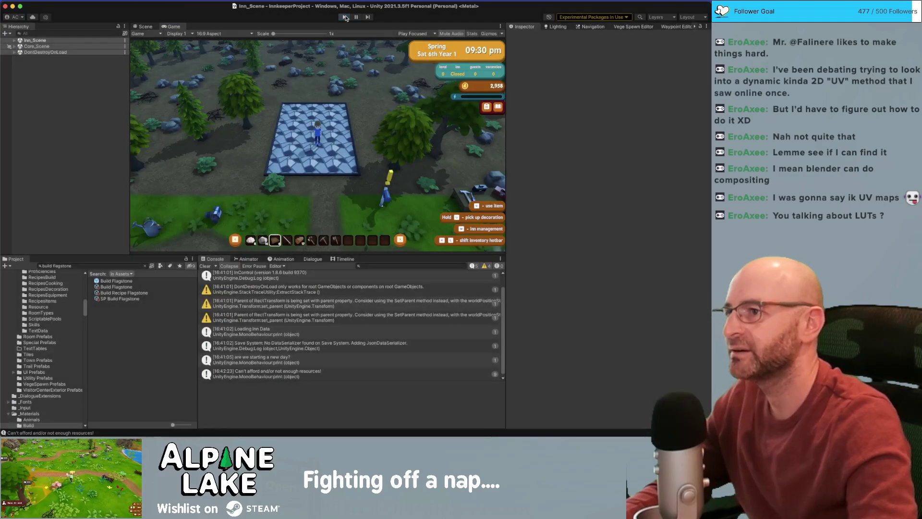
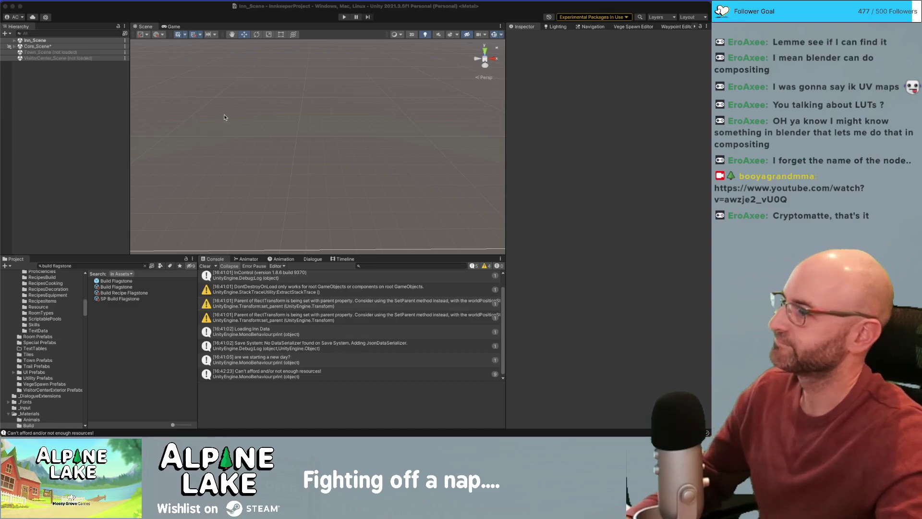
click(109, 116)
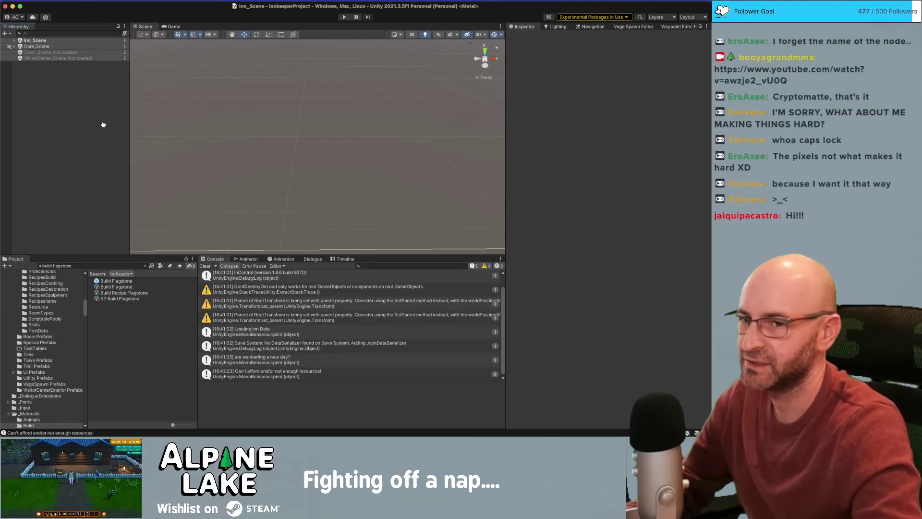
- Bring up the browser with the Mastodon druid rig post and move its window off this screen
key(super+Tab)
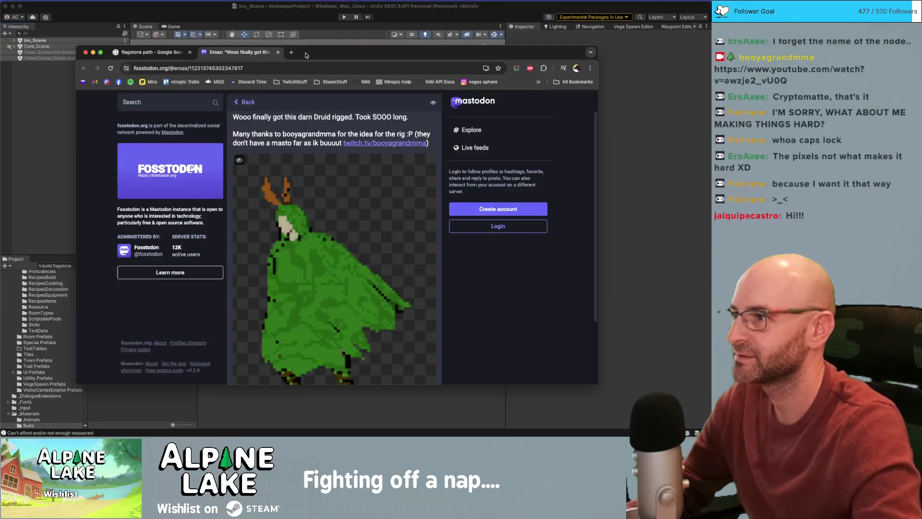
drag(307, 55, 311, 50)
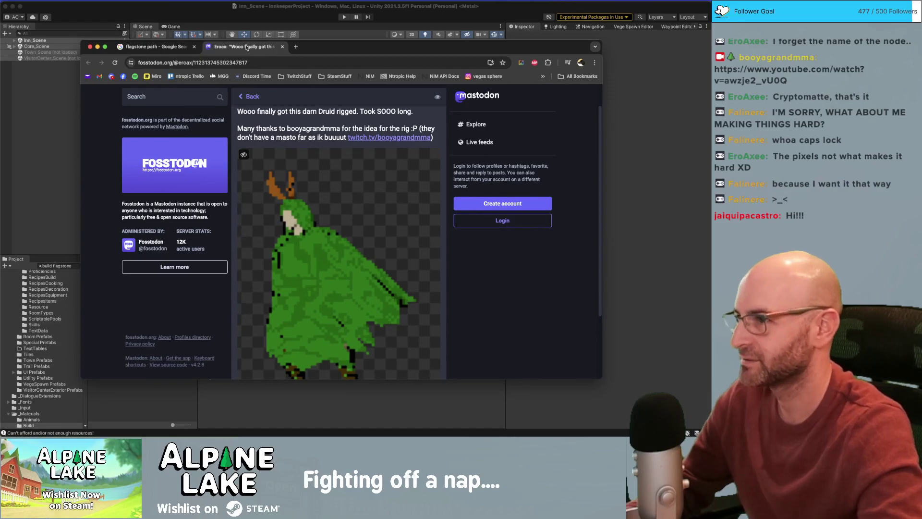
drag(312, 49, 921, 107)
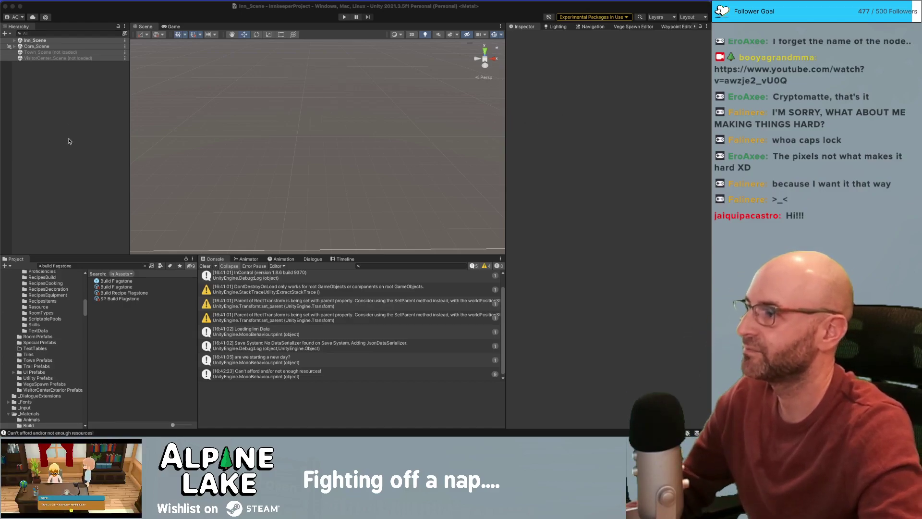
- Open the Build Flagstone prefab and select the trim frame around the tile
click(110, 282)
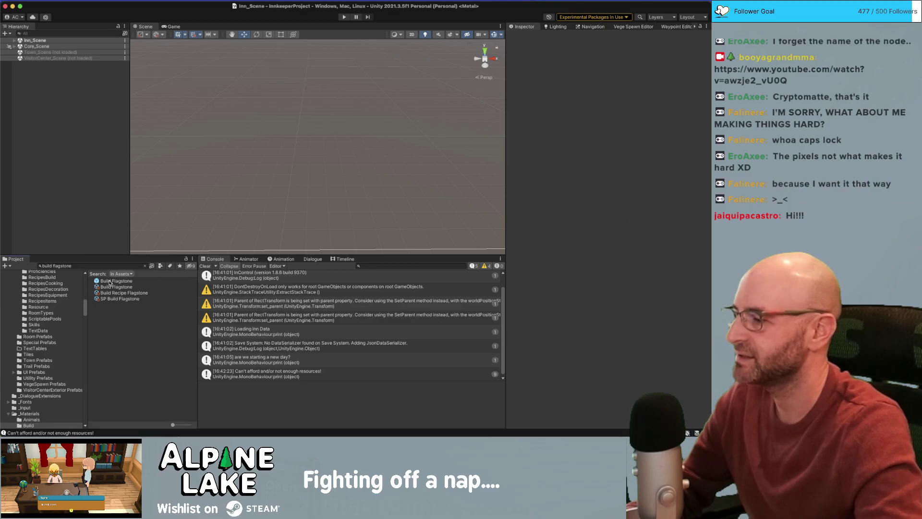
double_click(109, 281)
click(393, 88)
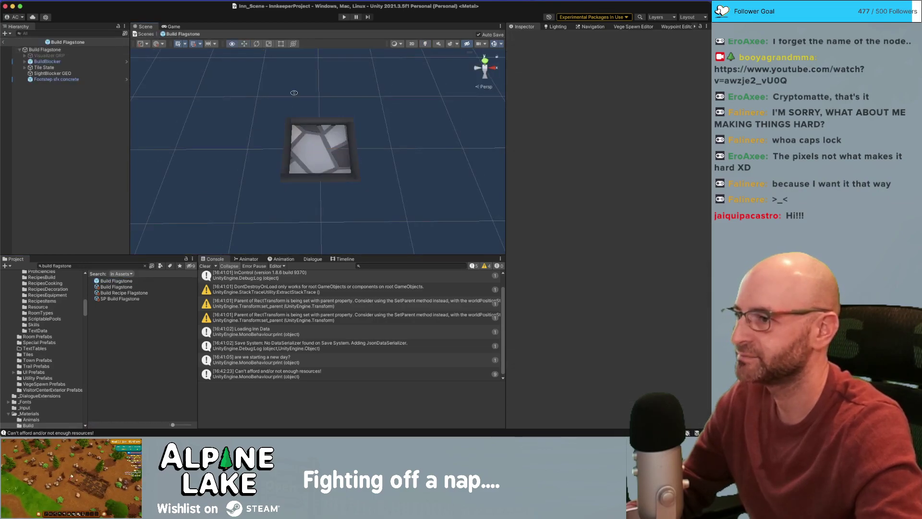
alt+drag(393, 89, 404, 97)
click(370, 147)
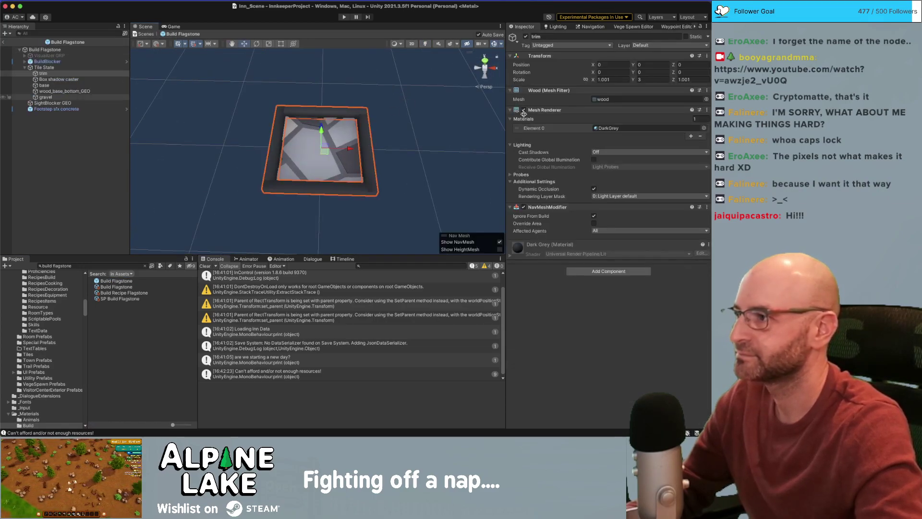
- Try several materials found with the search term "grey" on the trim's mesh renderer and assign a Grey one
click(704, 128)
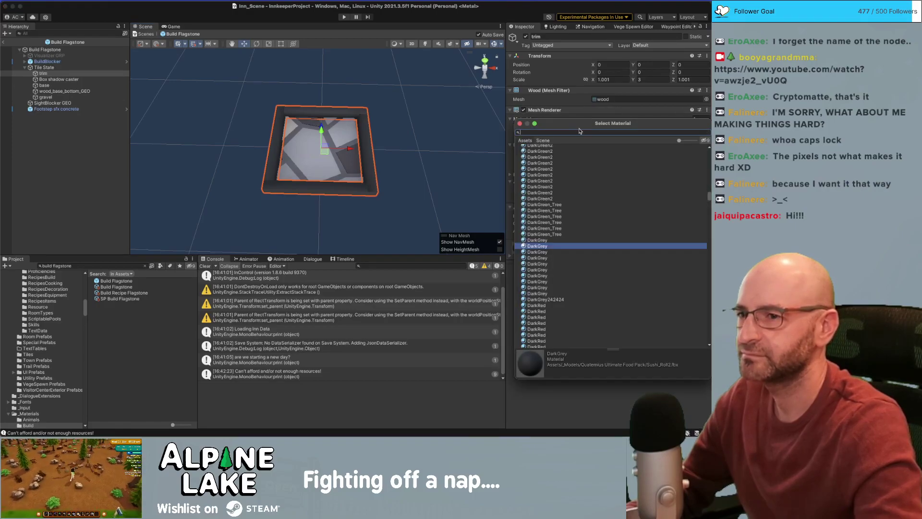
text(grey)
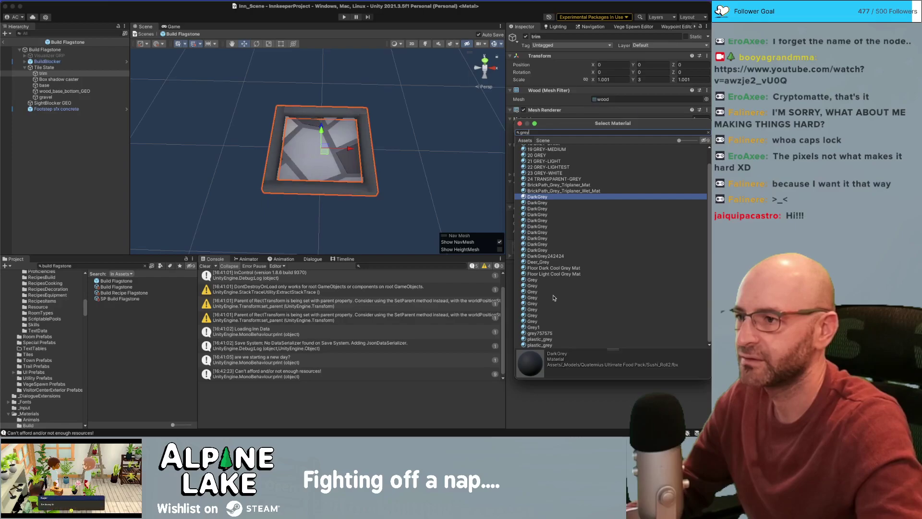
click(554, 297)
click(554, 303)
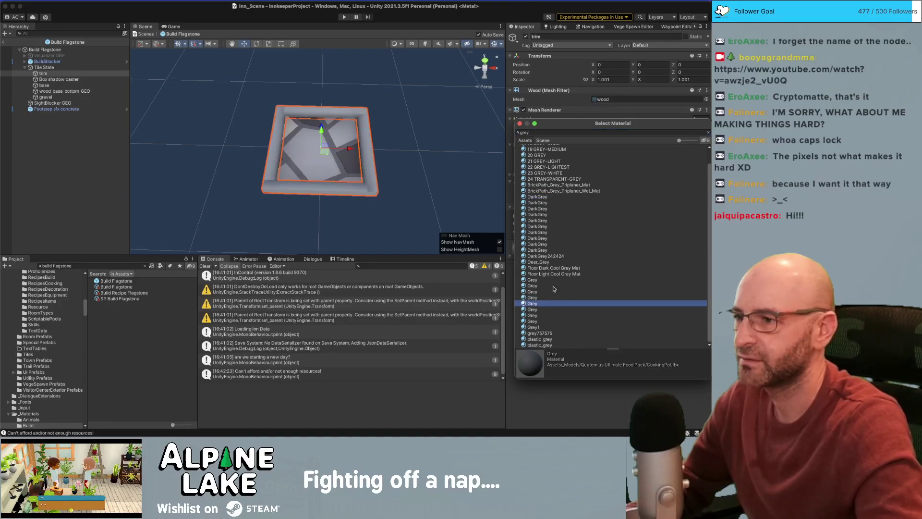
click(554, 286)
click(554, 292)
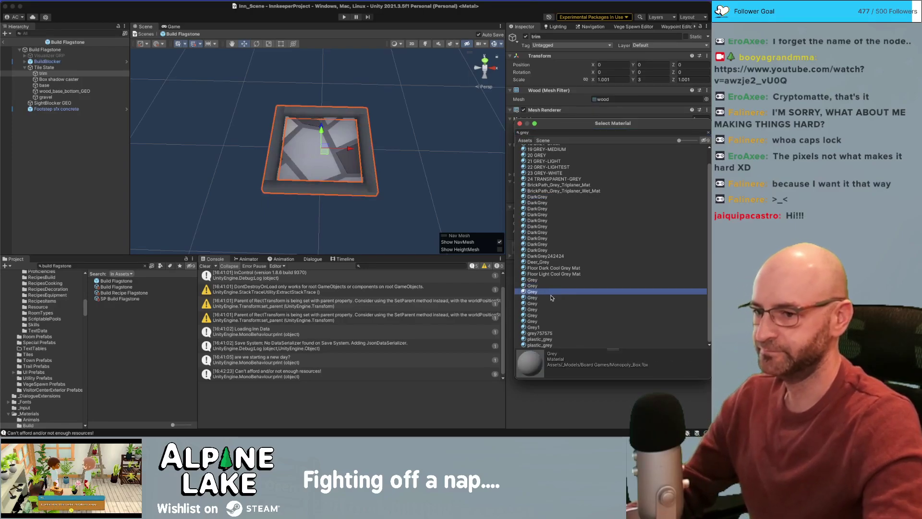
click(552, 298)
key(Down)
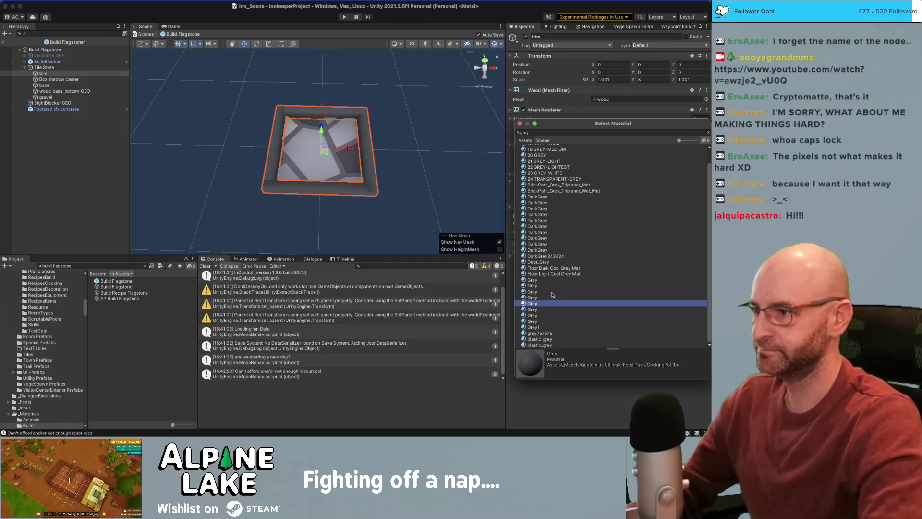
key(Return)
click(455, 144)
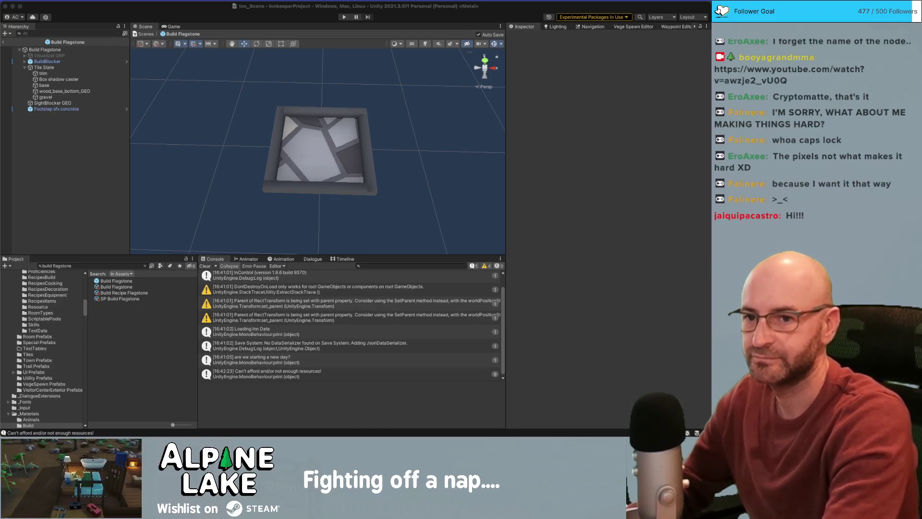
- Exit Prefab Mode to run the game, walk up to collect the sledge hammer, and dismiss the Use Items tip
click(345, 17)
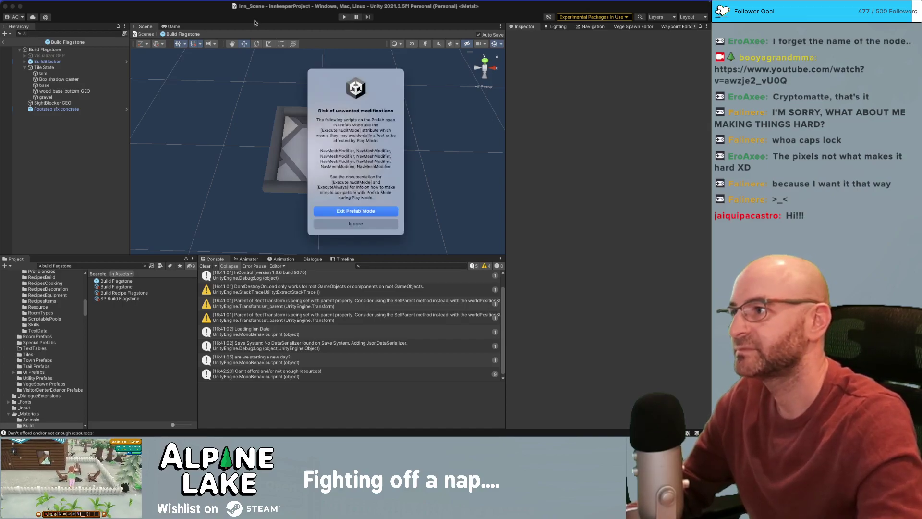
click(358, 212)
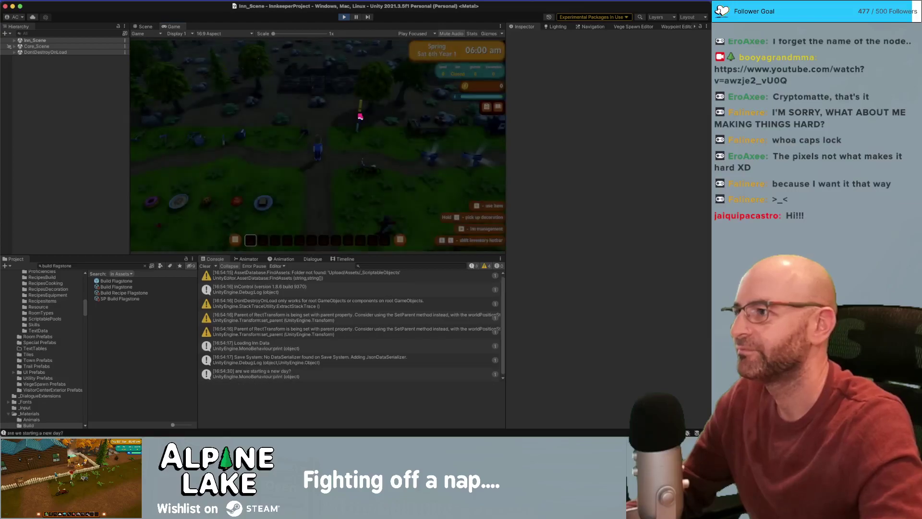
key(w)
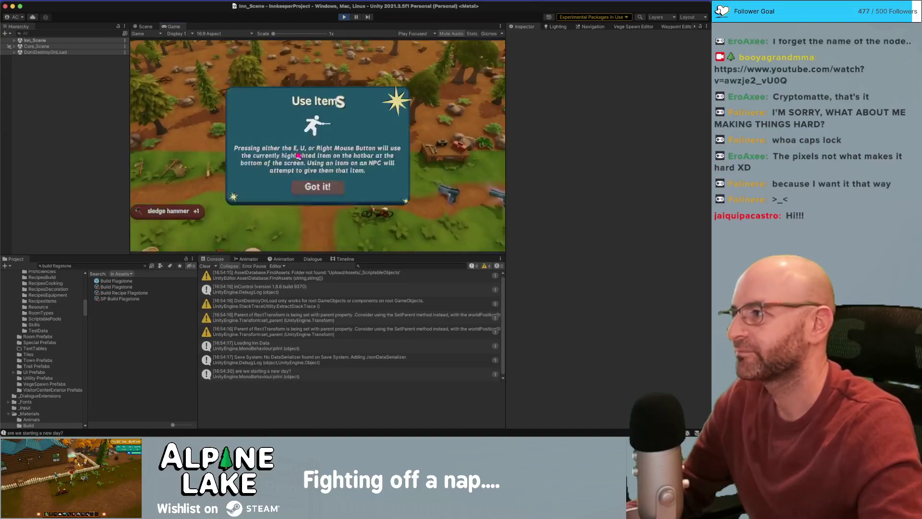
click(321, 192)
- Walk up to the ruined building, demolish its remains with the sledge hammer in Build Mode, and leave the mode
key(w)
key(a)
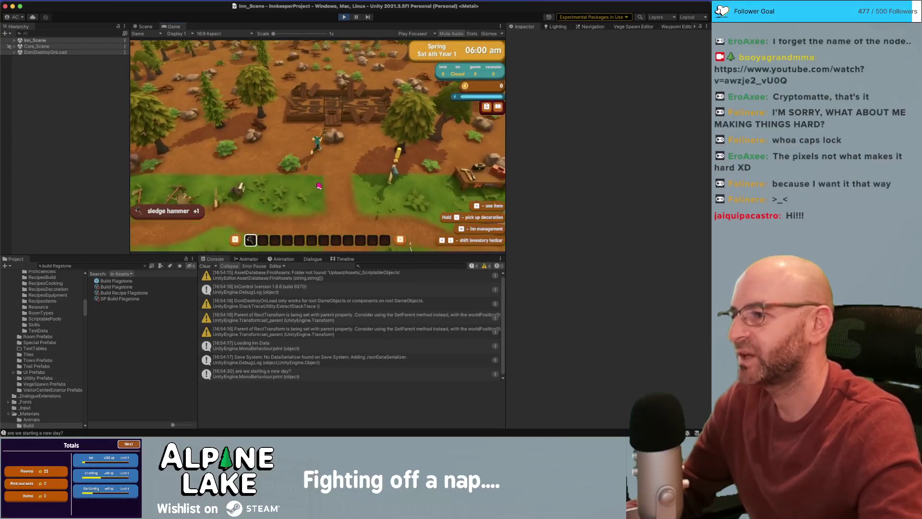
key(u)
click(318, 163)
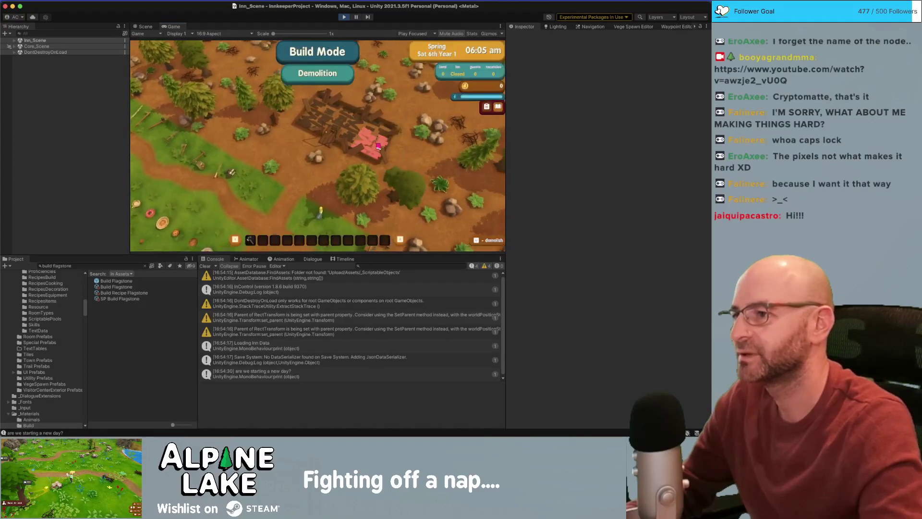
click(293, 129)
click(301, 116)
click(312, 111)
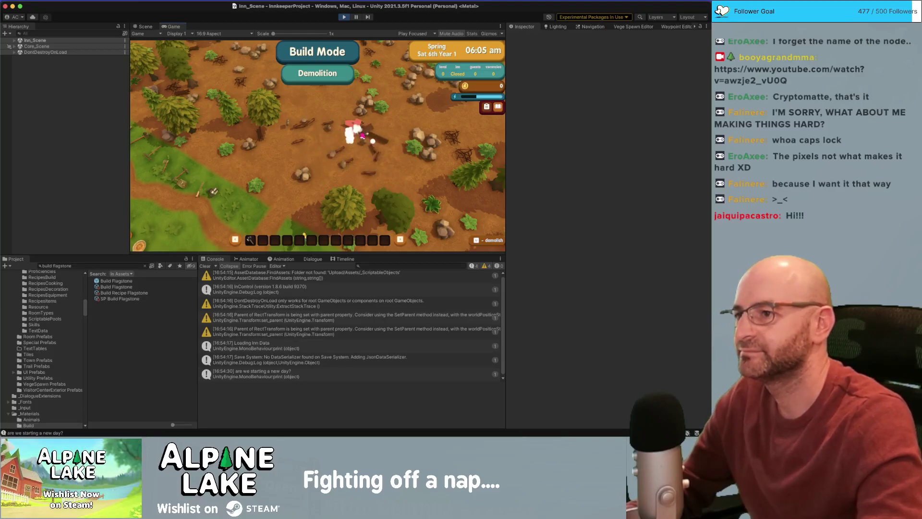
key(Escape)
- Walk around the cleared building site to collect the dropped wood and stone
key(w)
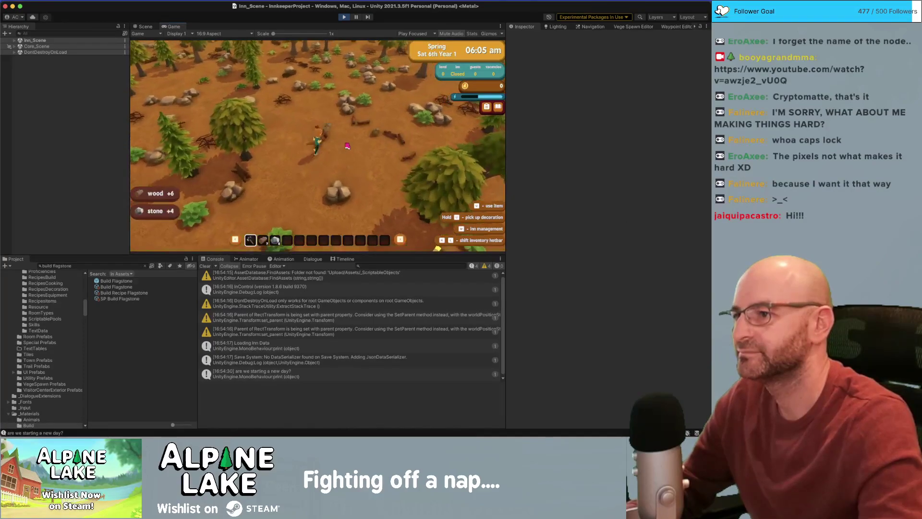
key(d)
key(s)
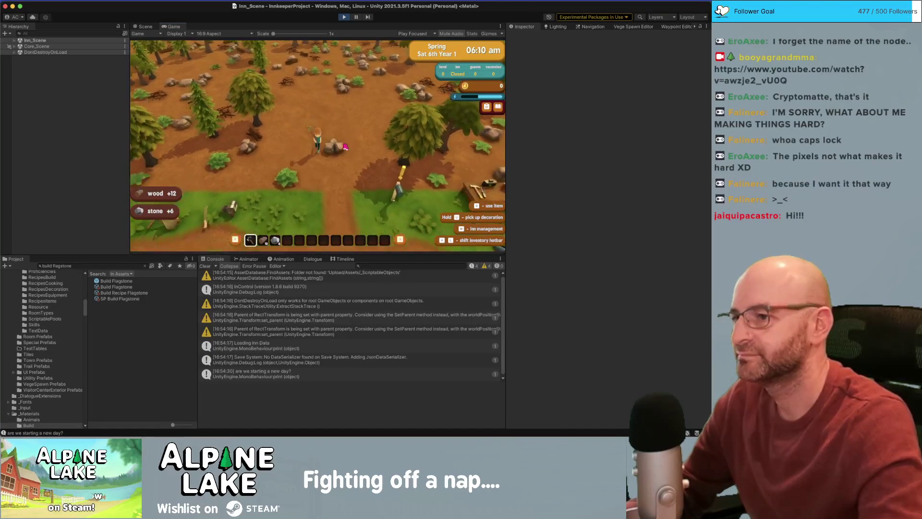
- Unlock all crafting recipes in the game's Debug Options, walk to the workbench and open its crafting recipes
key(i)
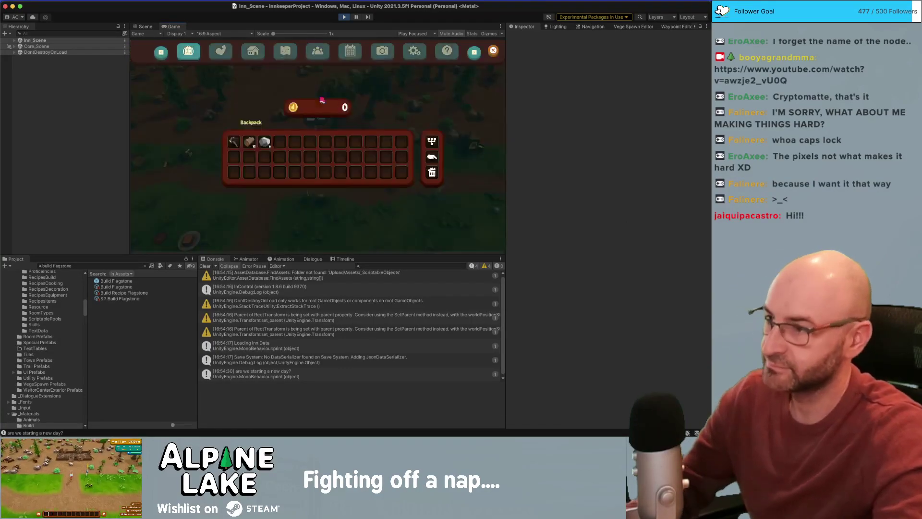
key(p)
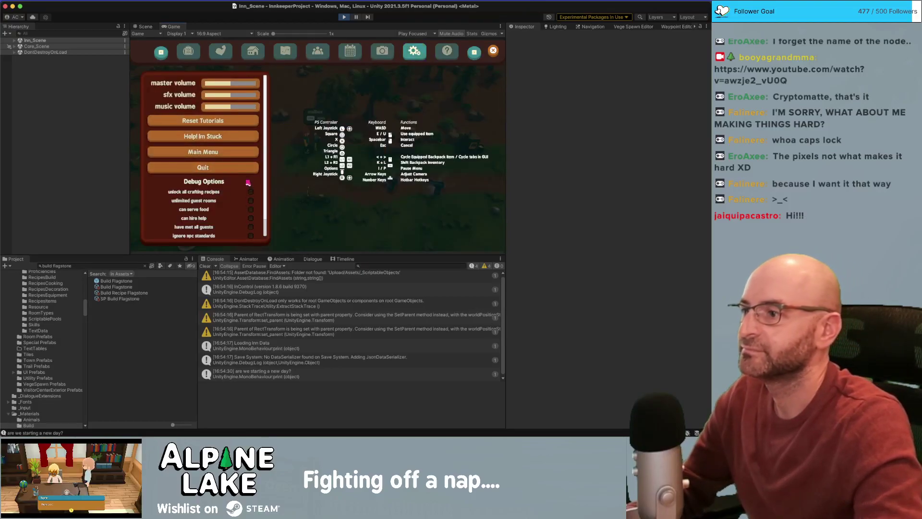
key(Escape)
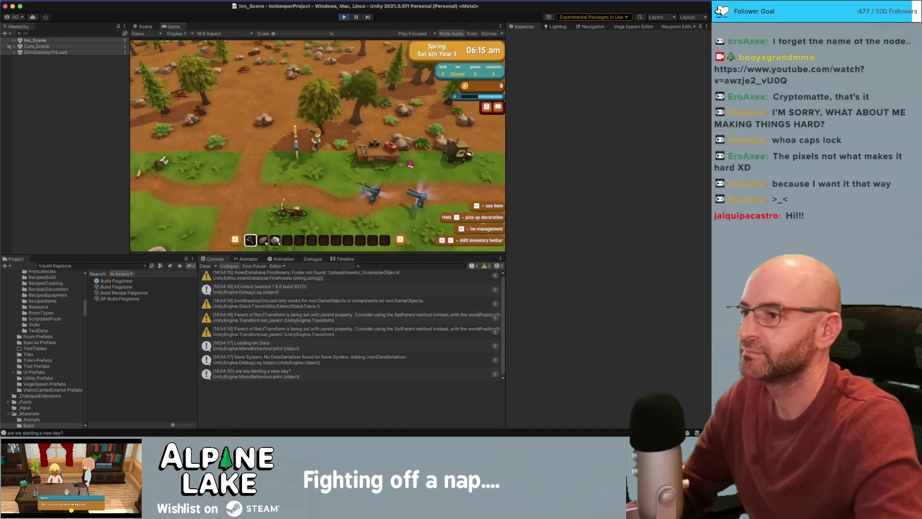
key(space)
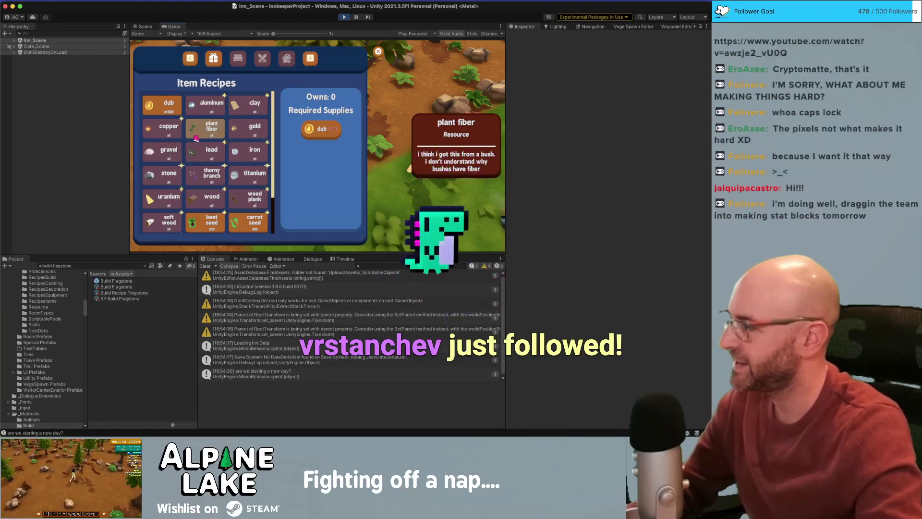
- Look through the Item Recipes and try to craft flagstone from the Building Recipes
click(175, 126)
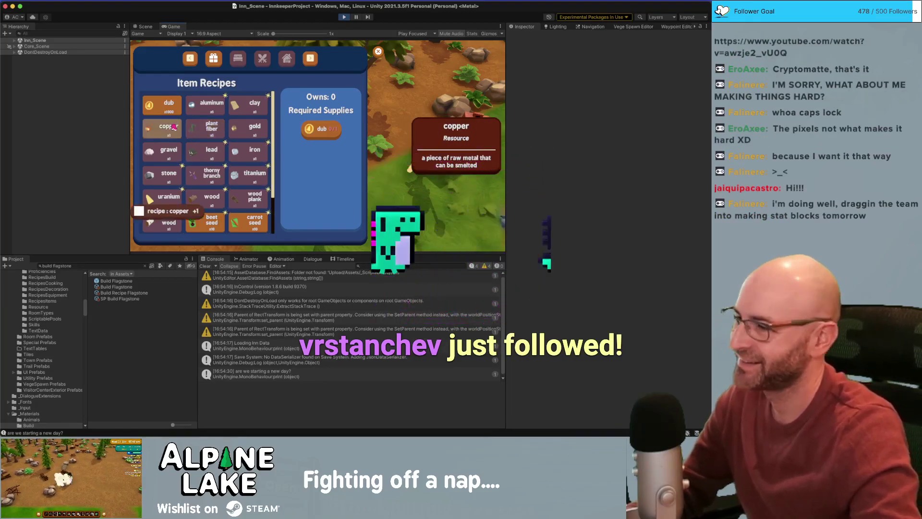
click(263, 60)
click(290, 62)
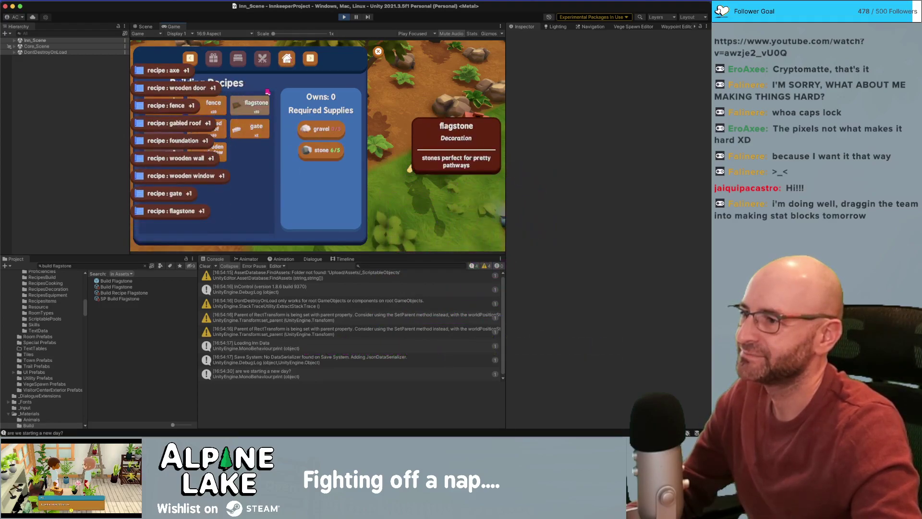
click(262, 102)
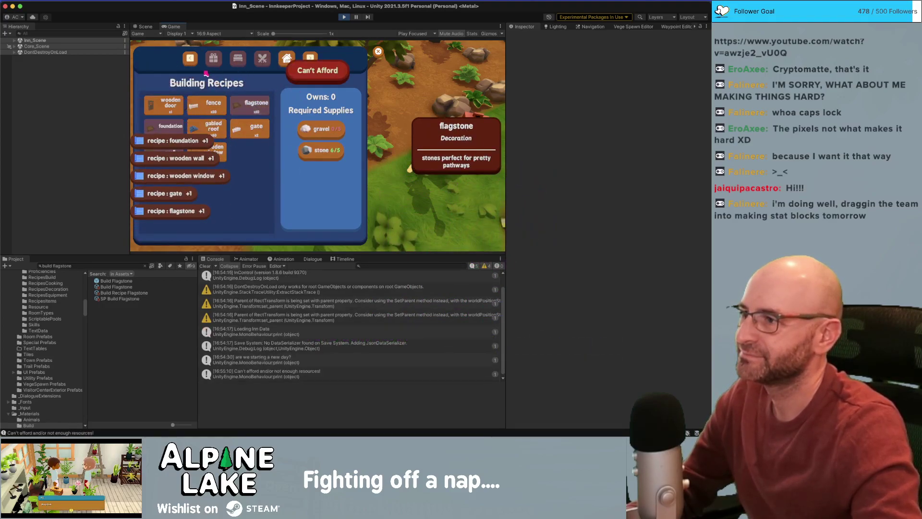
- Craft a supply of dub currency and 30 gravel from the Item Recipes
click(214, 59)
triple_click(171, 104)
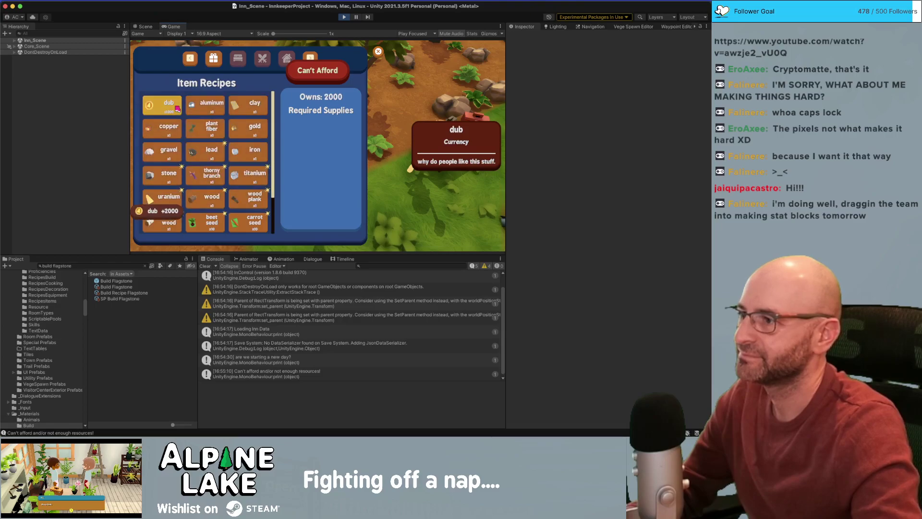
triple_click(170, 162)
triple_click(167, 161)
triple_click(167, 160)
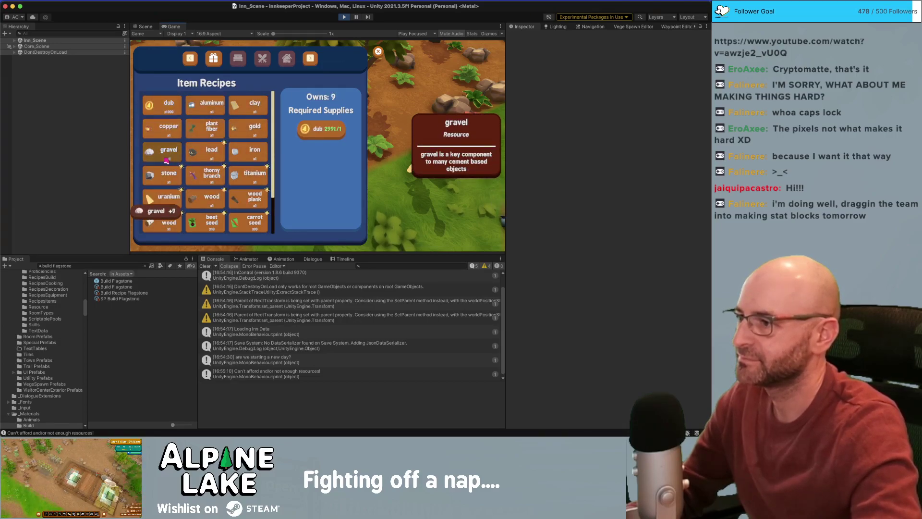
triple_click(167, 160)
double_click(166, 161)
double_click(165, 160)
double_click(164, 160)
triple_click(164, 160)
- Craft additional stone from the Item Recipes for making flagstones
click(169, 180)
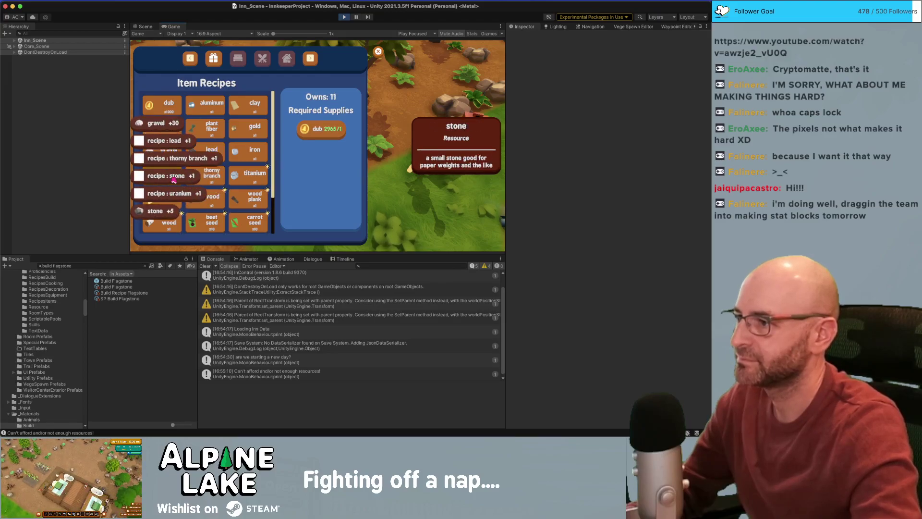
double_click(170, 177)
double_click(170, 177)
triple_click(169, 178)
double_click(168, 177)
double_click(168, 178)
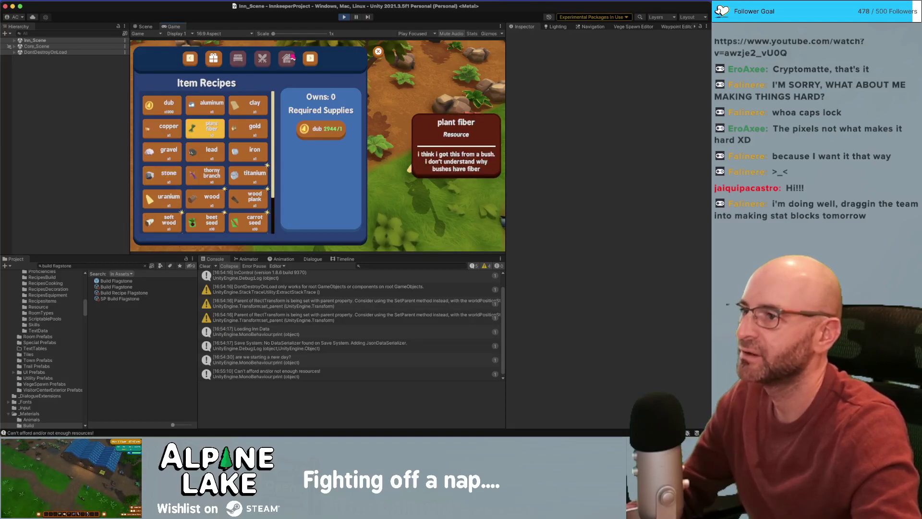
- Craft several batches of flagstone from the Building Recipes and leave the crafting menu
click(287, 56)
click(249, 105)
click(249, 106)
double_click(249, 106)
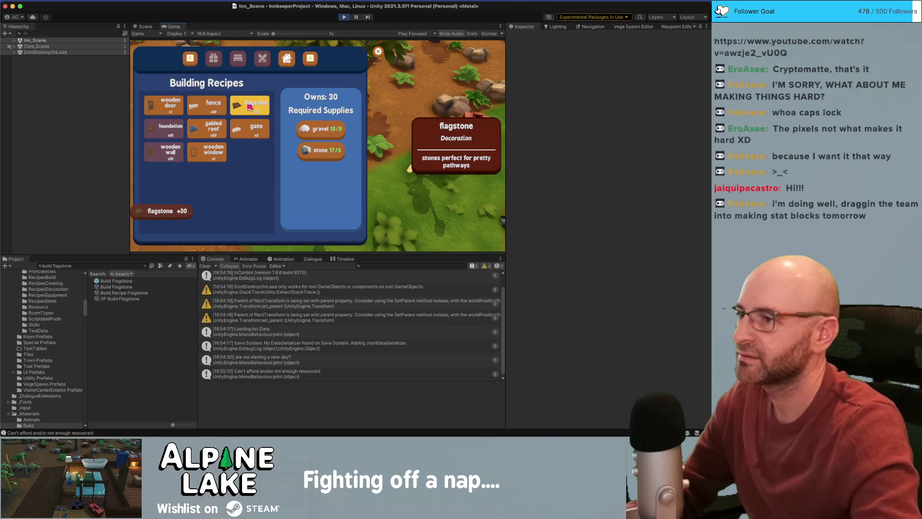
key(Escape)
- Walk to open ground, equip the flagstone, lay a rectangular patch three rows deep in Build Mode, and leave the mode
key(a)
key(w)
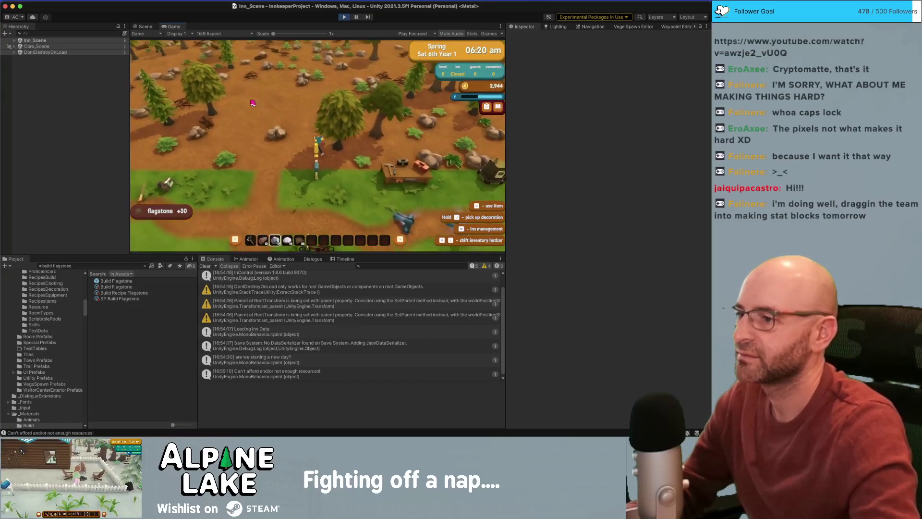
key(5)
click(256, 102)
click(315, 185)
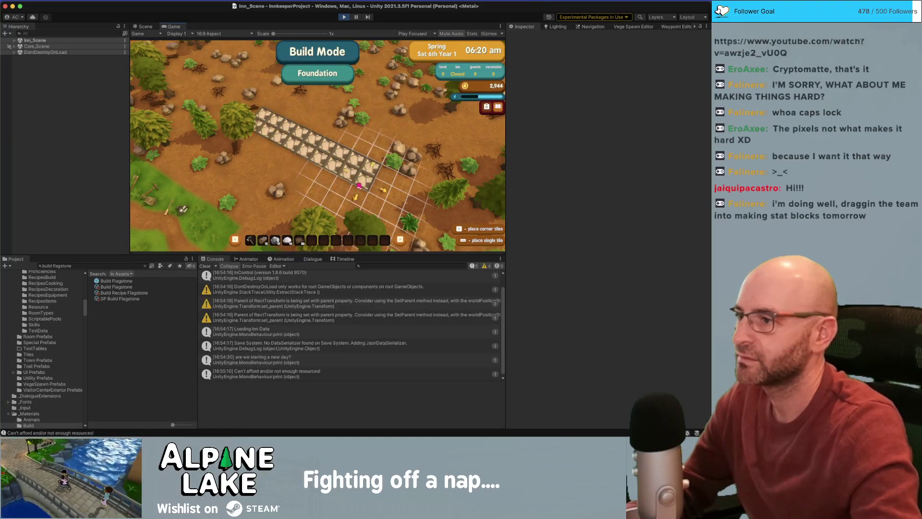
click(363, 173)
click(350, 124)
drag(262, 143, 349, 216)
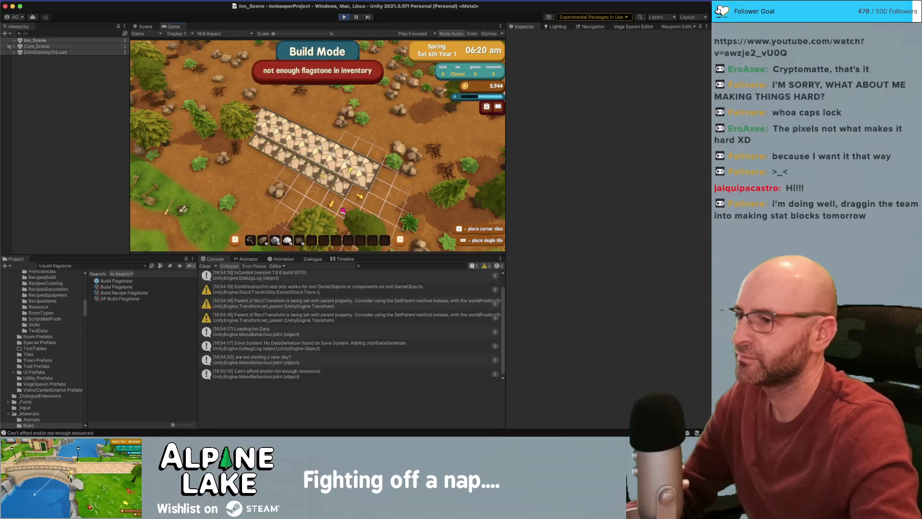
click(347, 126)
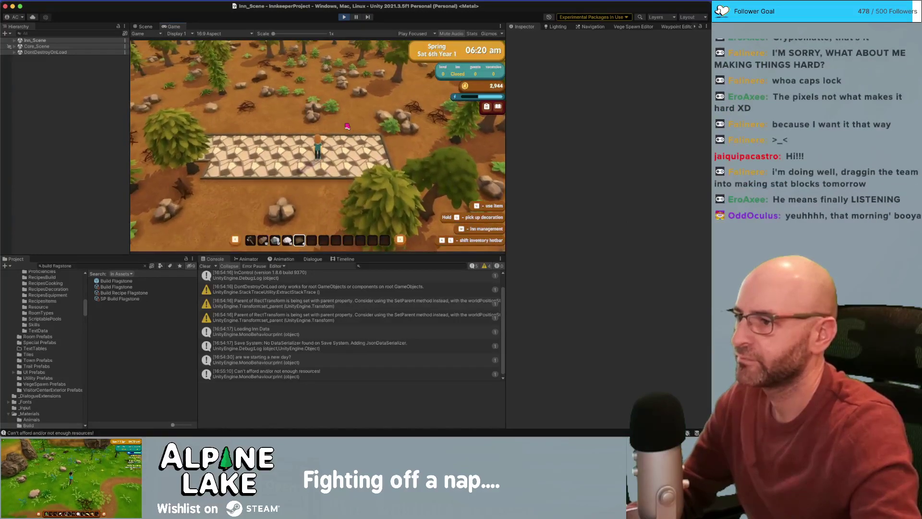
- Walk around the rectangular flagstone patch to examine its stone colours and border trim in the game view
key(w)
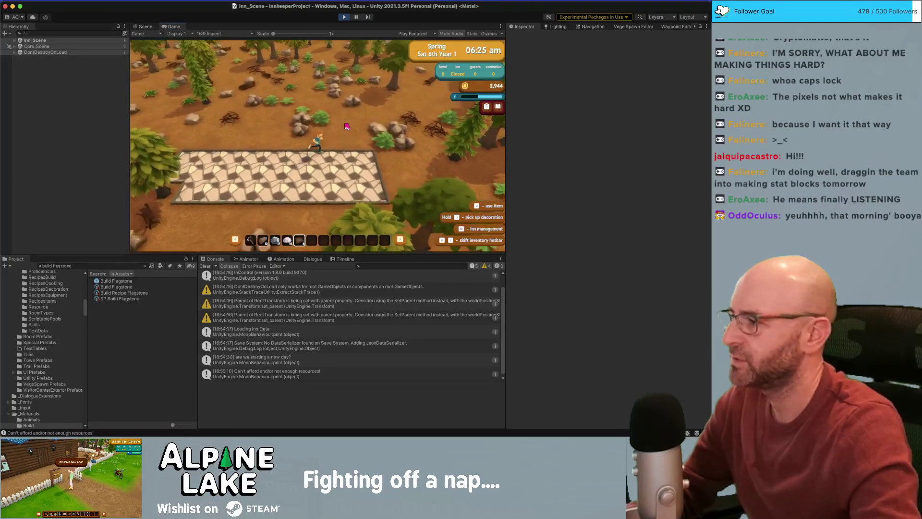
key(a)
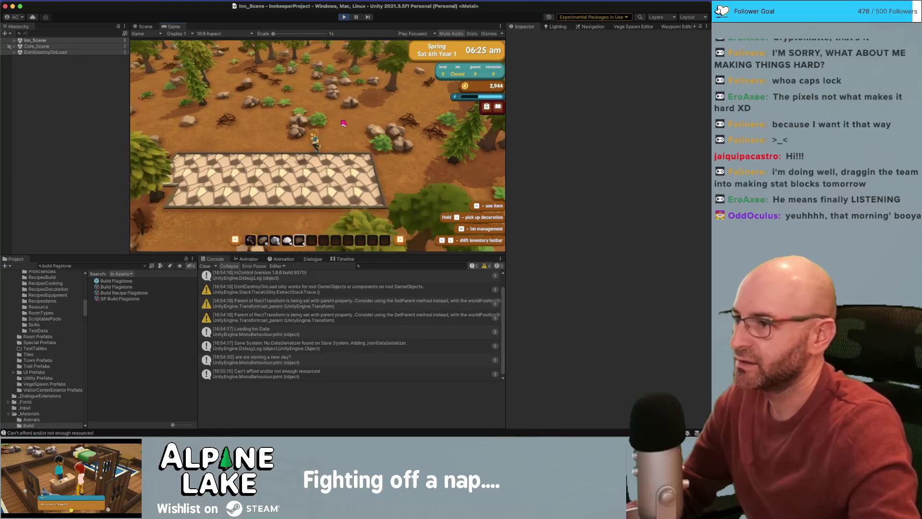
key(s)
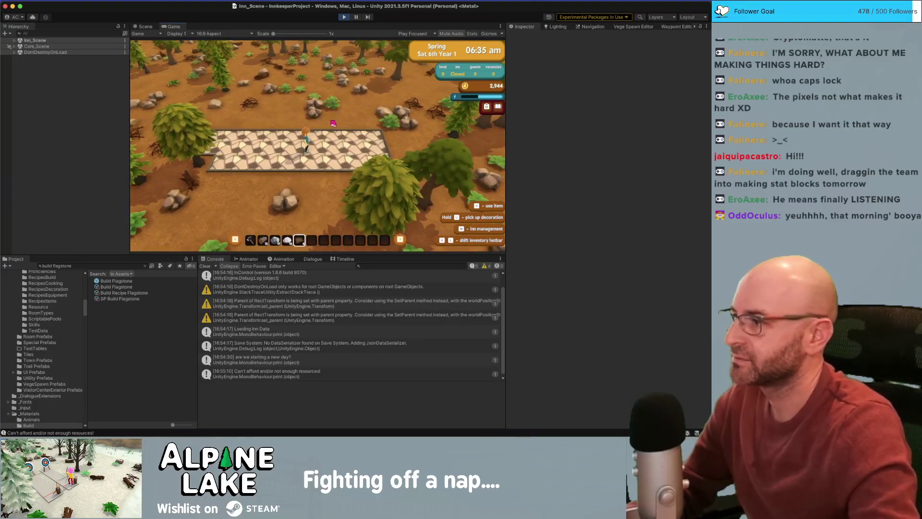
key(s)
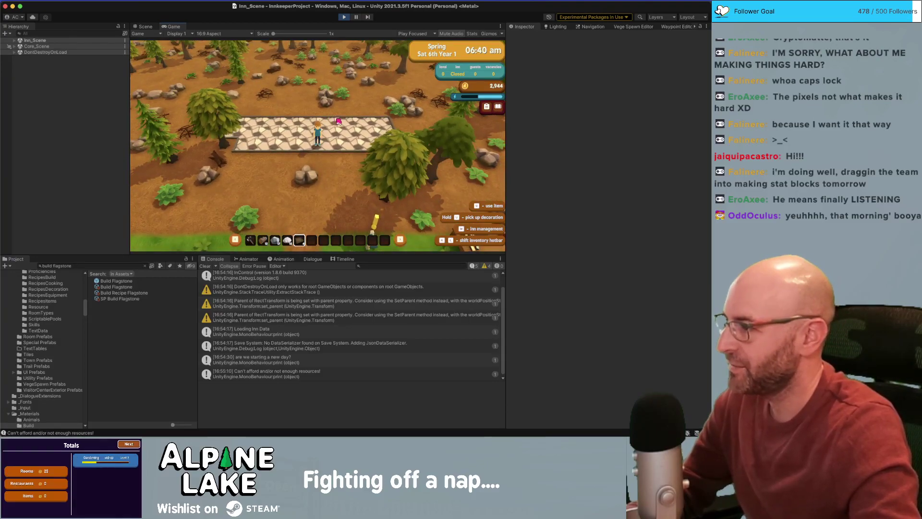
key(w)
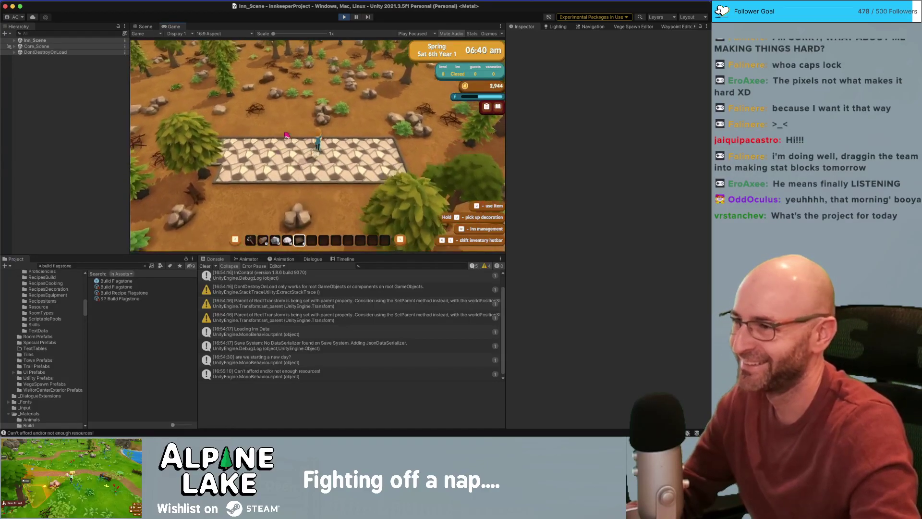
key(d)
key(a)
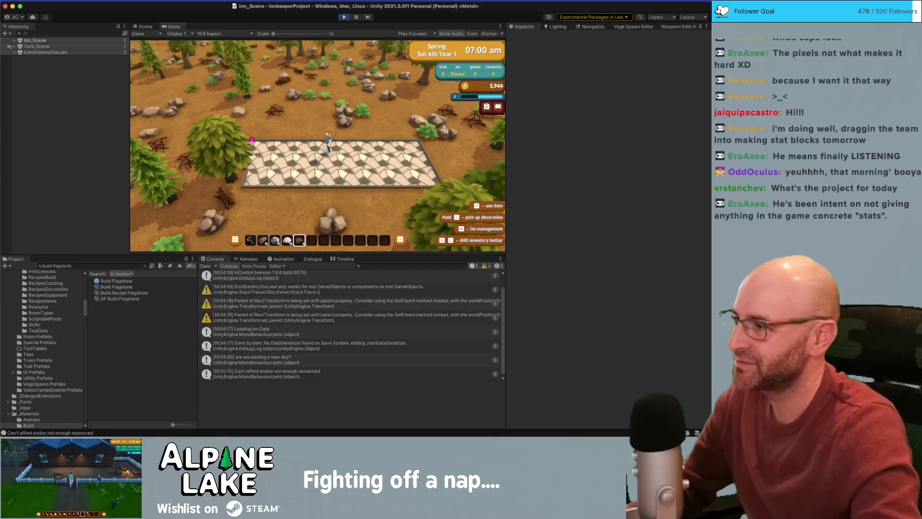
key(d)
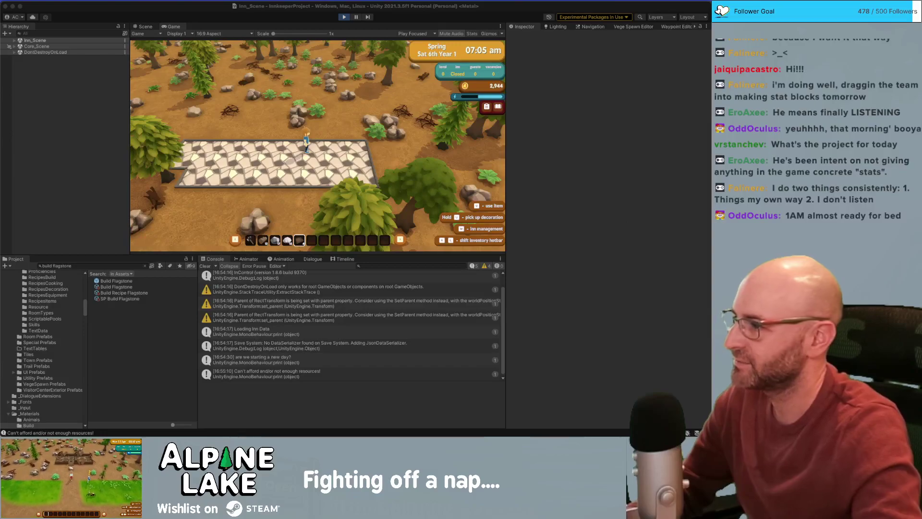
- Use the remaining flagstones to extend the middle of the patch's far edge by one row, and leave Build Mode
click(270, 129)
key(a)
key(b)
key(u)
click(358, 140)
click(347, 124)
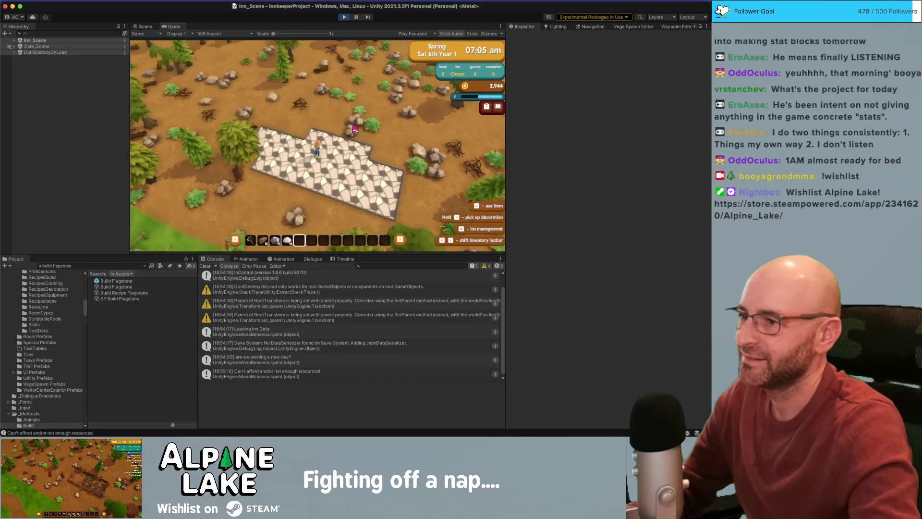
- Walk over the extended flagstone area and zoom the game camera to examine the tiles and corner trim up close
key(a)
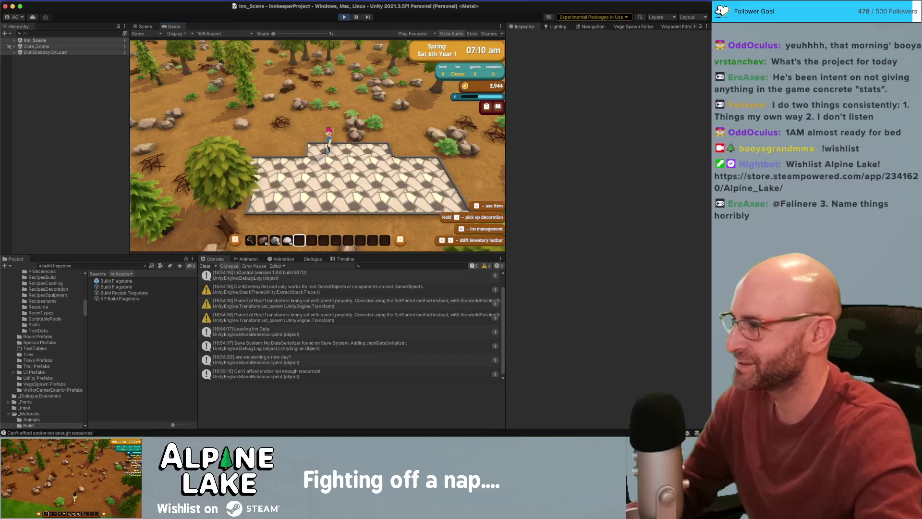
key(d)
key(s)
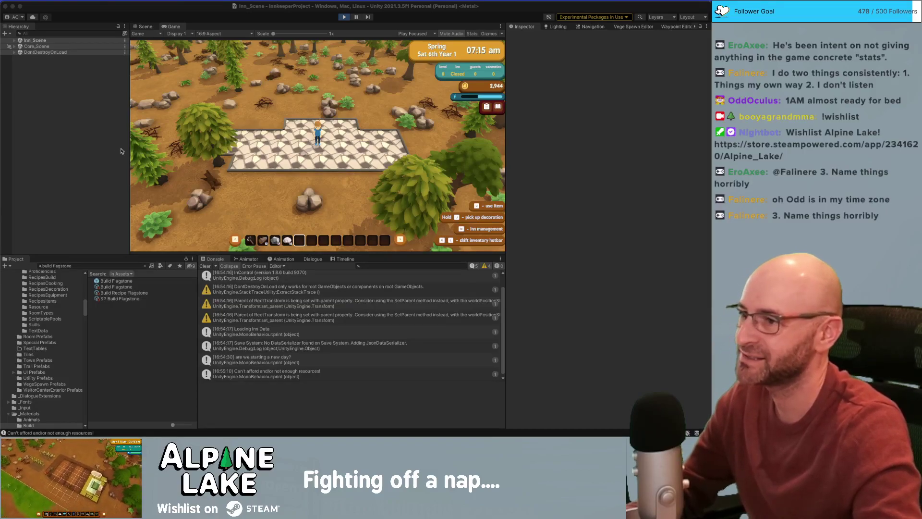
click(330, 131)
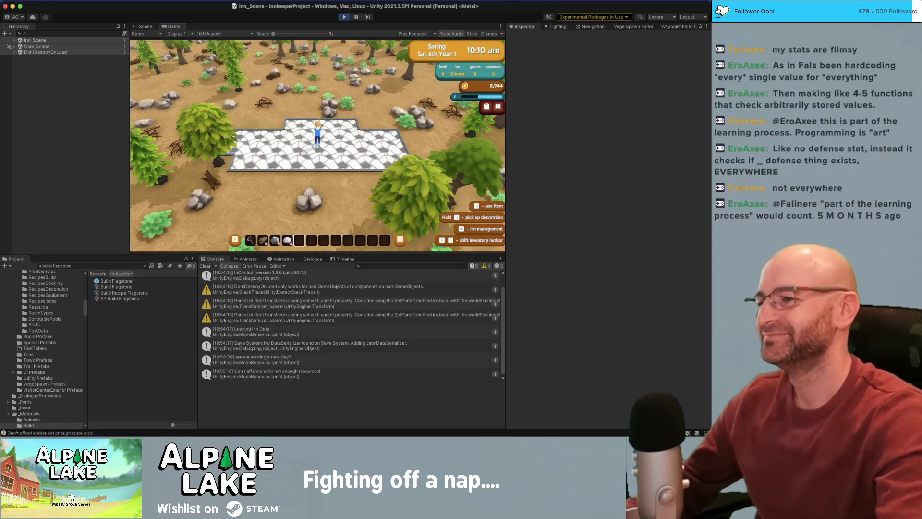
key(w)
scroll(330, 125, up, 5)
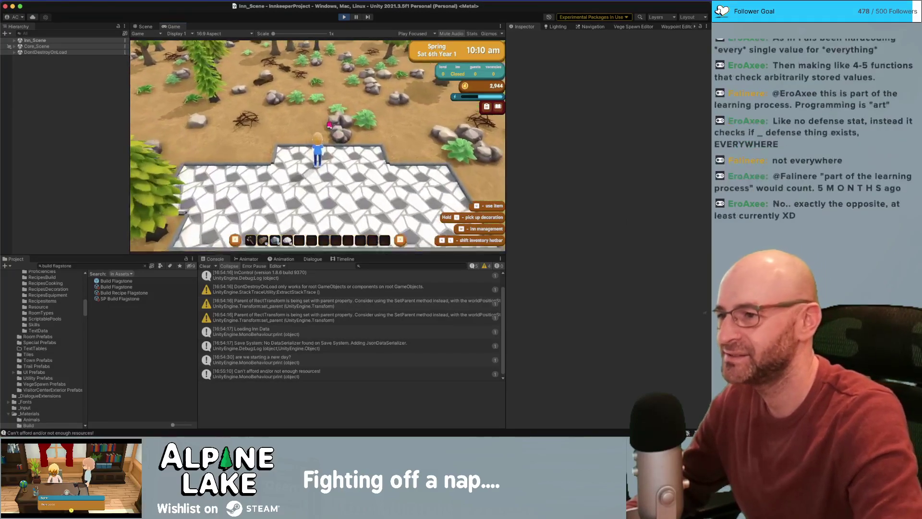
scroll(330, 125, down, 5)
- Switch to the Scene view and fly close to the character to examine the flagstone surface and trim
click(145, 26)
right_drag(294, 70, 198, 100)
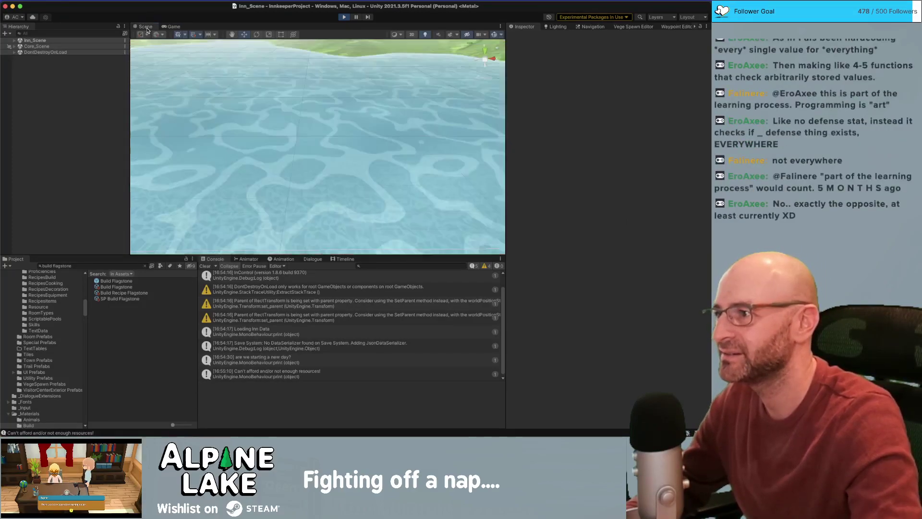
key(w)
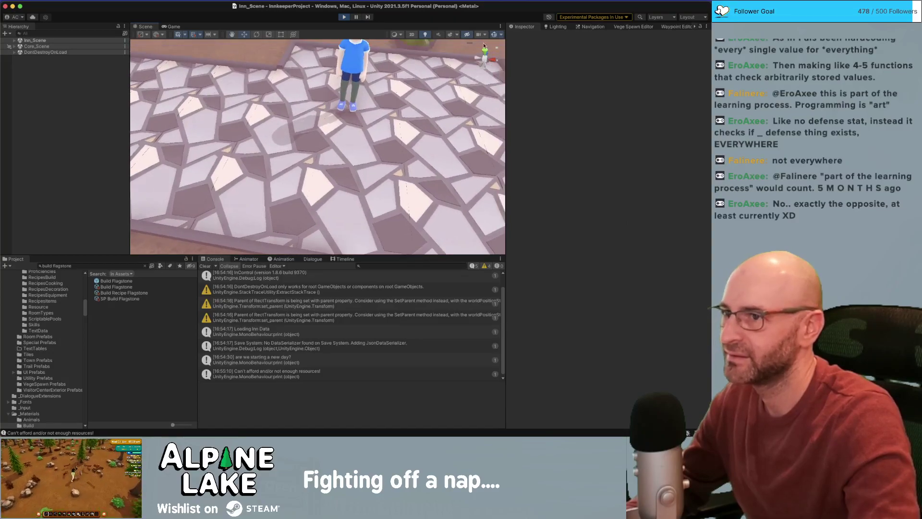
click(493, 36)
right_drag(433, 116, 408, 82)
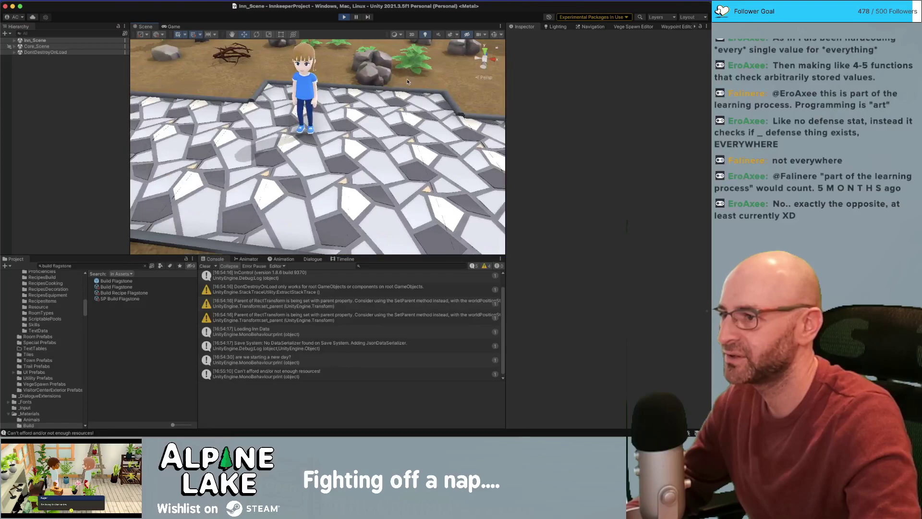
- Stop the running game and switch to Maya with the flagstone mesh's UV layout
click(344, 16)
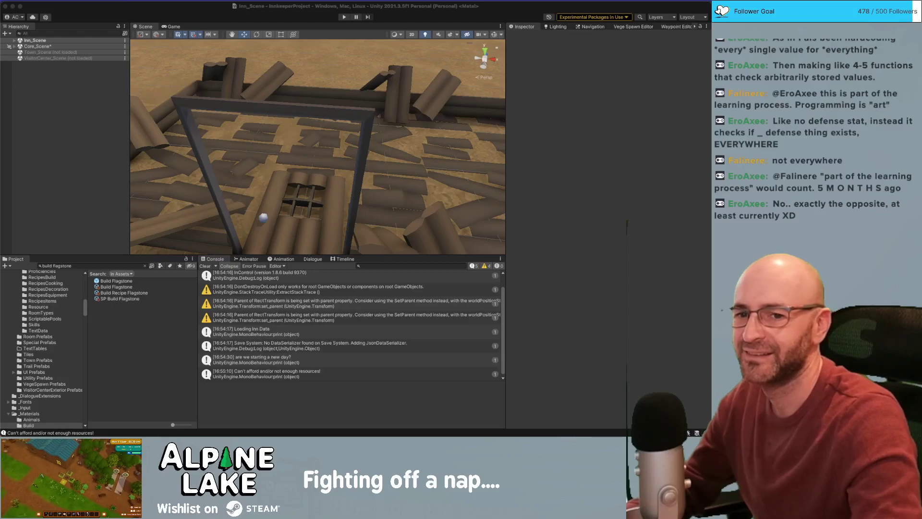
key(super+Tab)
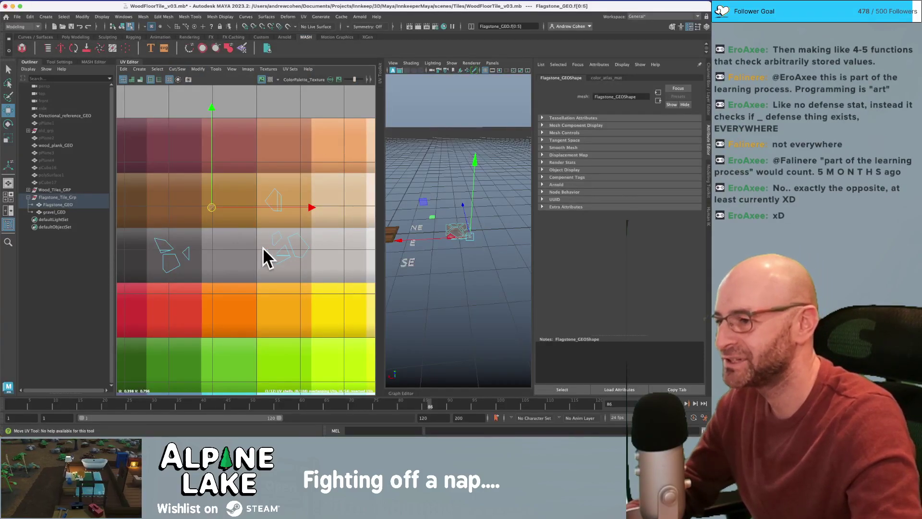
key(super+Tab)
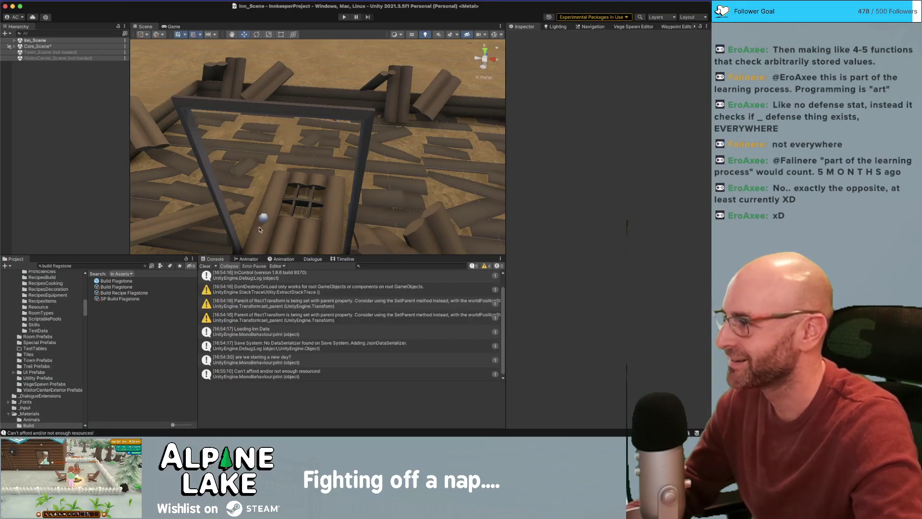
key(super+Tab)
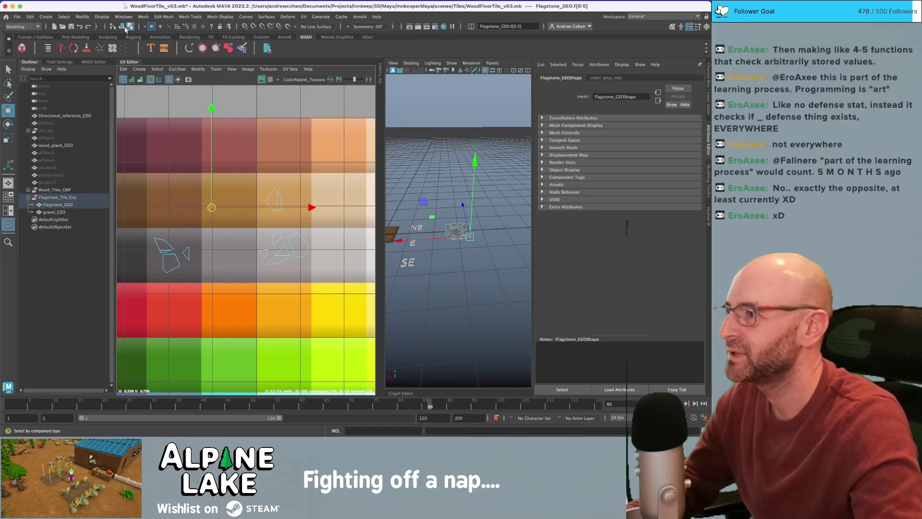
- Export Flagstone_Tile_Grp as an FBX, overwriting flagstone_tile.fbx in the Unity project's Grounds folder
click(122, 28)
click(56, 197)
click(17, 16)
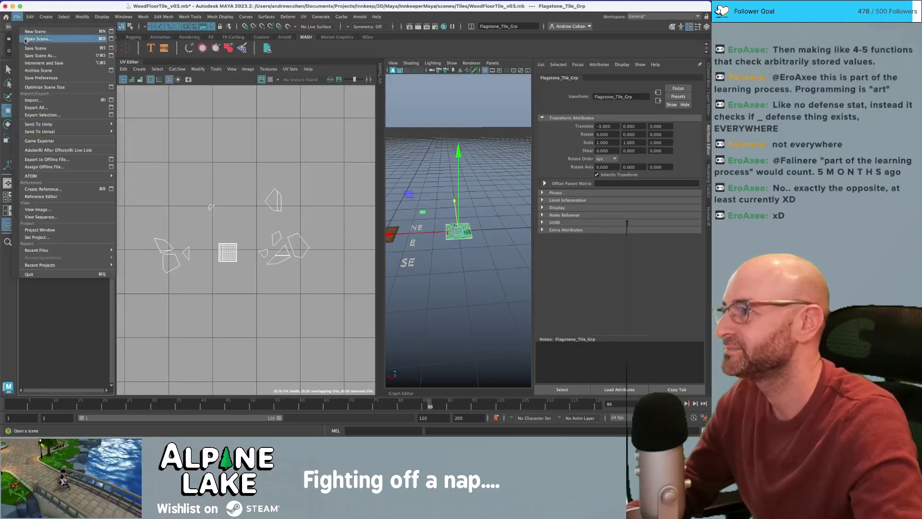
mouse_move(65, 124)
click(139, 132)
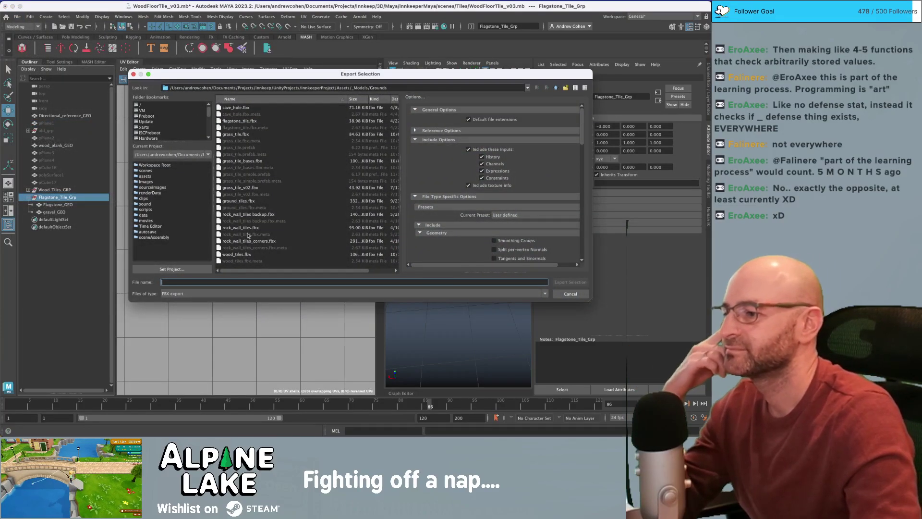
double_click(239, 120)
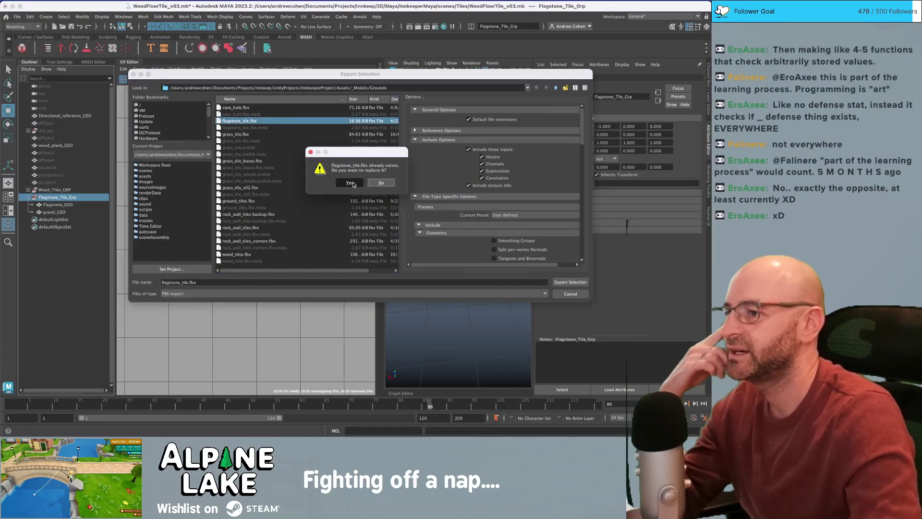
click(354, 181)
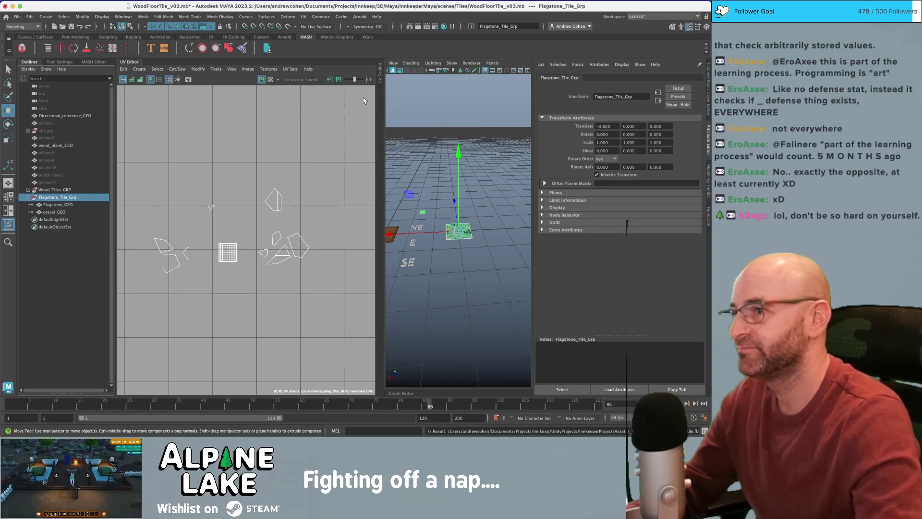
- Widen the perspective view, zoom in on the flagstone tile, and examine its stone colours without the move manipulator
drag(379, 106, 337, 107)
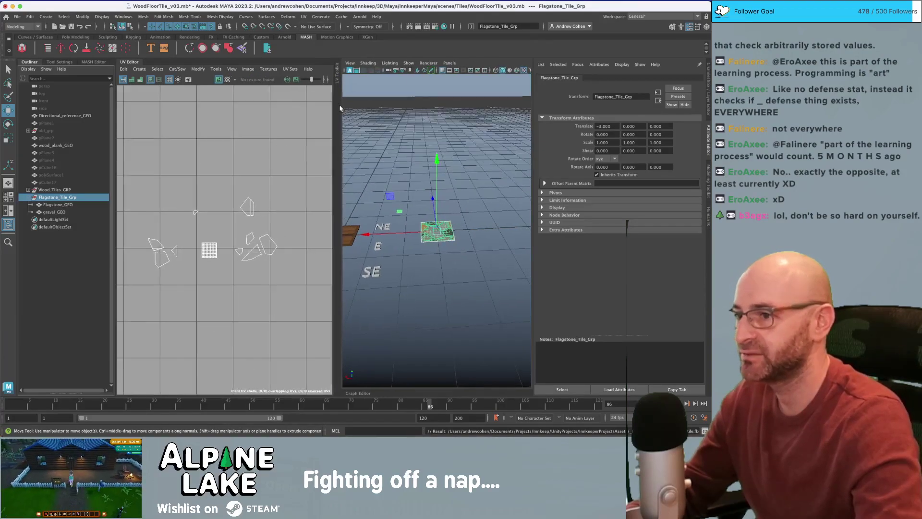
alt+right_drag(415, 124, 407, 126)
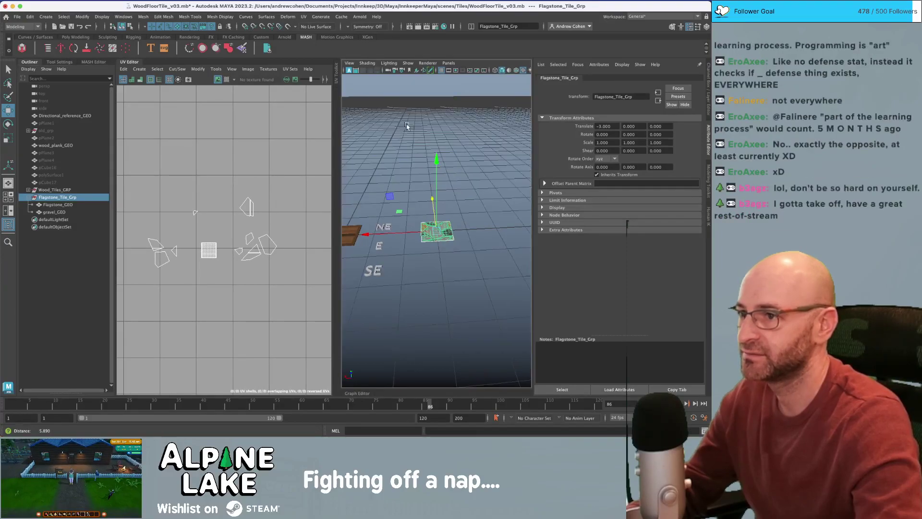
scroll(406, 126, up, 2)
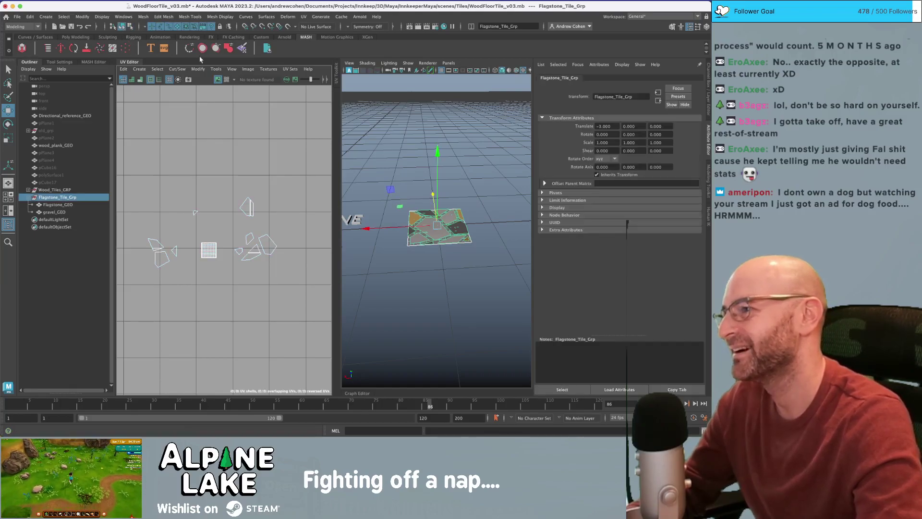
key(q)
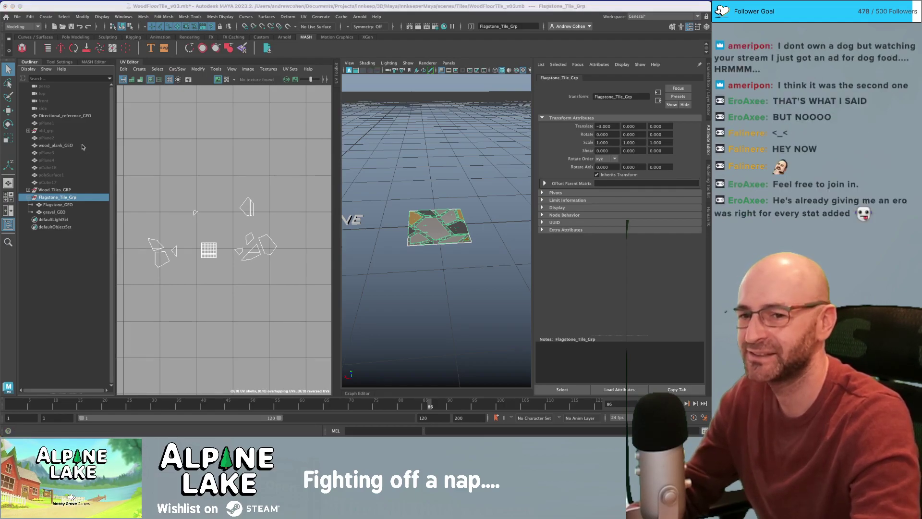
- Switch to Unity, save the open scenes, frame the inn area from above, and start the game
key(super+Tab)
key(super+Tab)
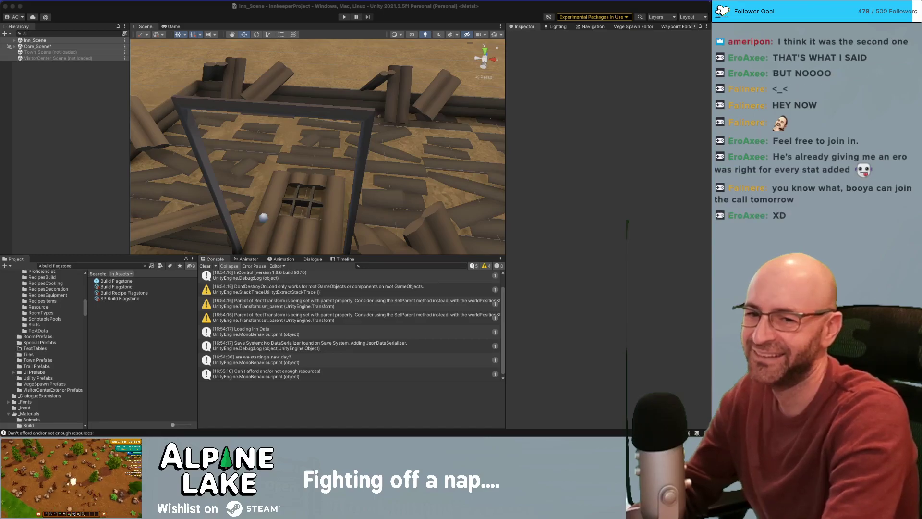
click(89, 80)
key(super+s)
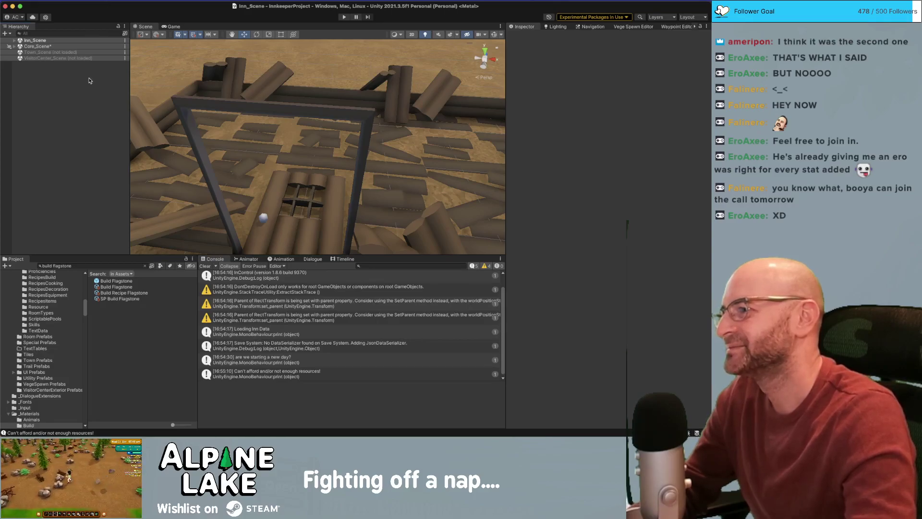
alt+right_drag(376, 128, 291, 174)
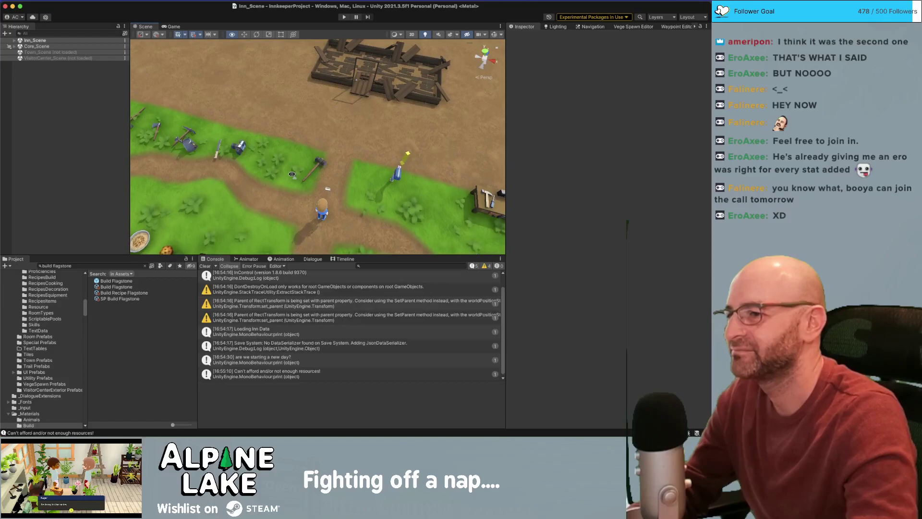
click(343, 17)
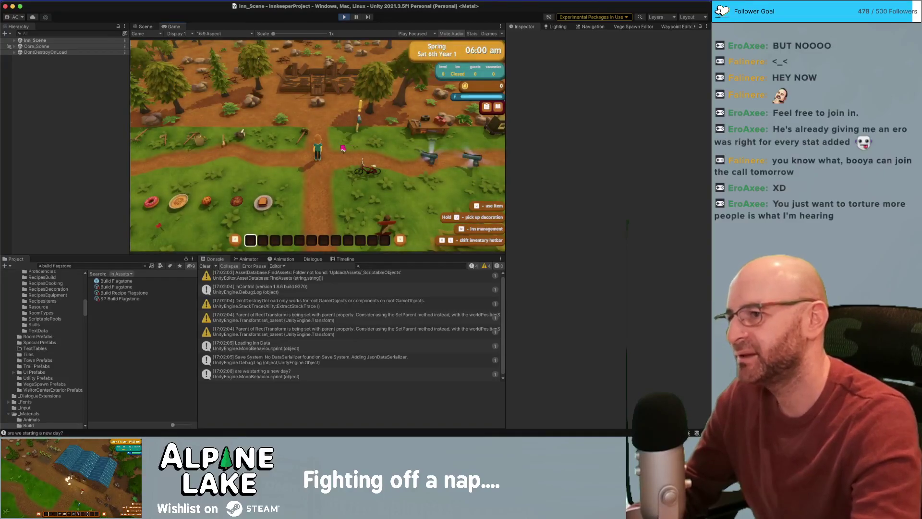
- Walk the character across the grass and pick up the sledge hammer
key(w)
key(d)
key(a)
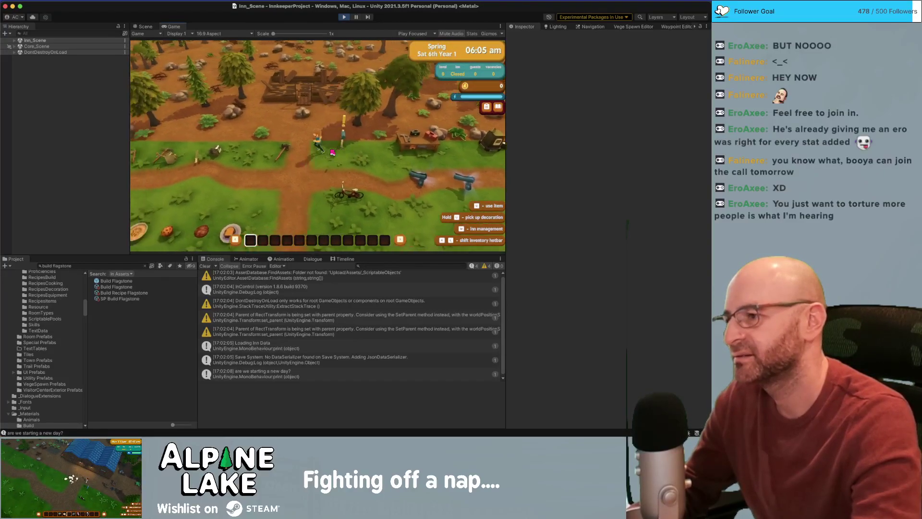
key(space)
click(318, 189)
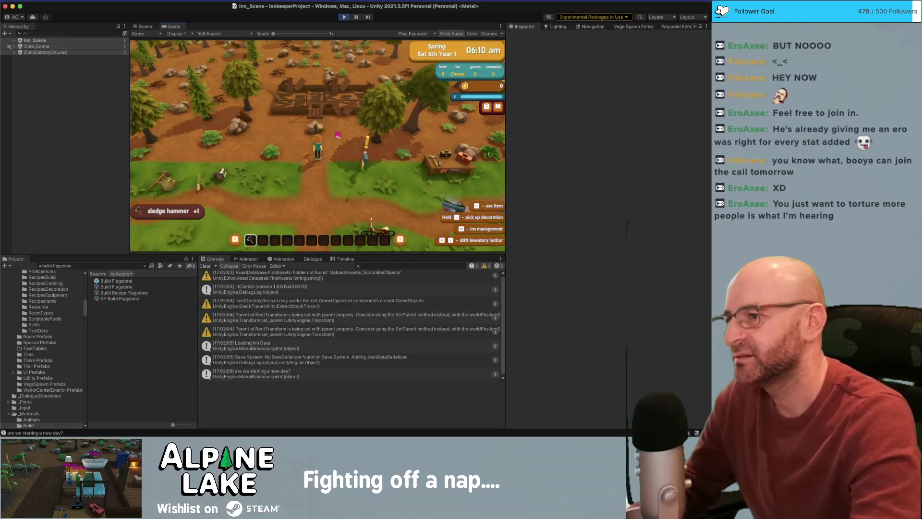
- Demolish all sections of the ruined wooden building with the sledge hammer, and leave Build Mode
click(317, 164)
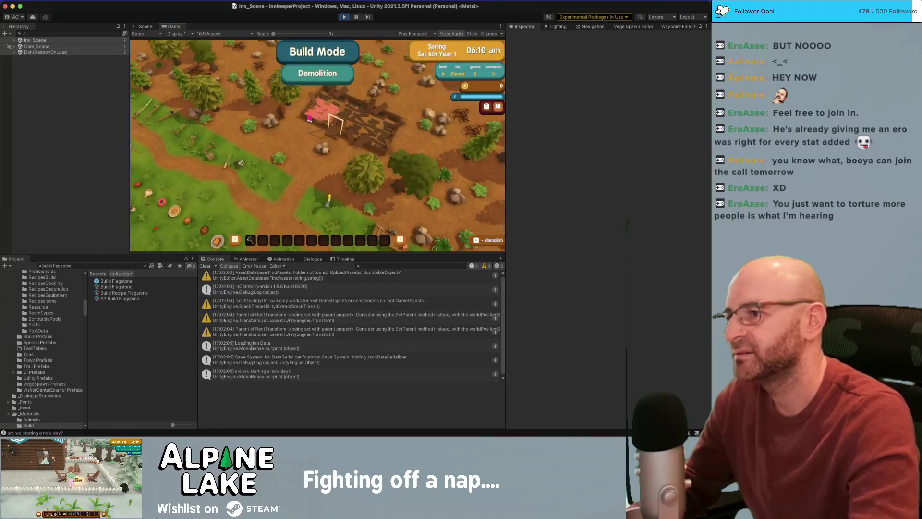
drag(277, 120, 236, 125)
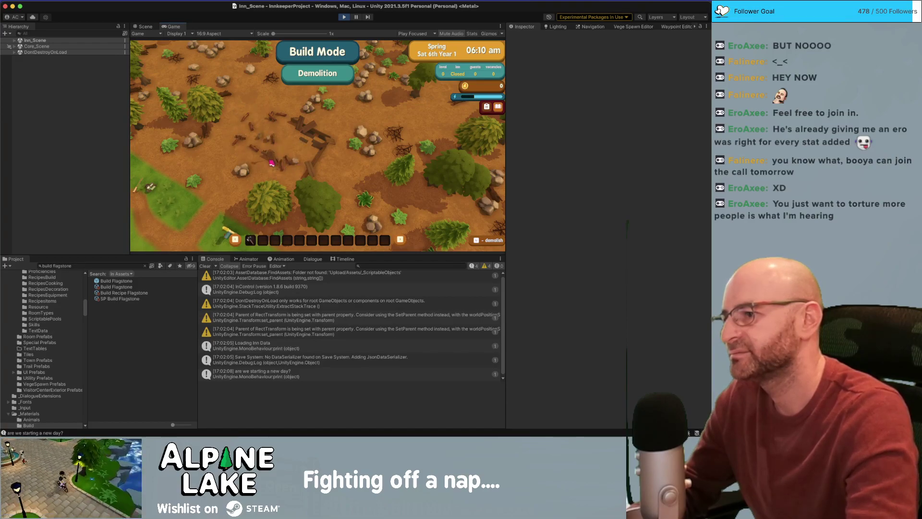
click(274, 163)
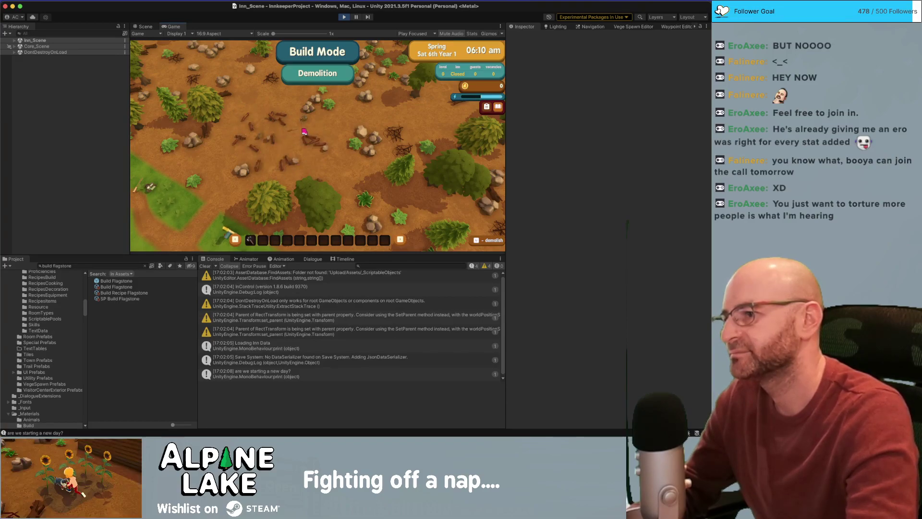
key(Escape)
- Collect the wood and stone left by the demolished building and walk toward the crafting table
key(w)
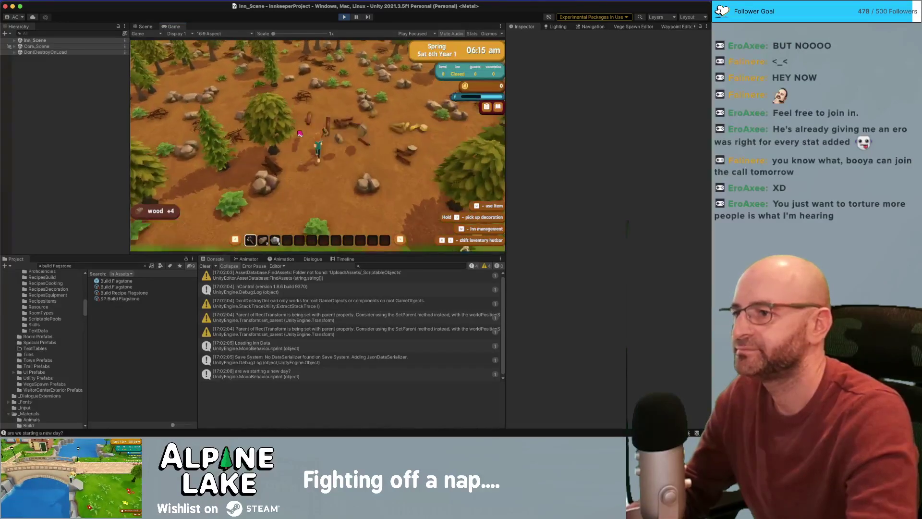
key(d)
key(d)
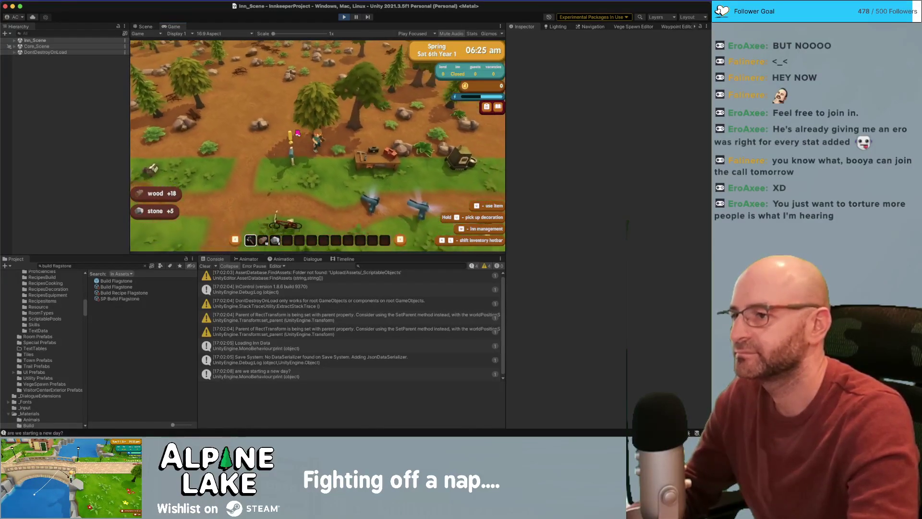
- Check the crafting table, unlock the recipes through the in-game settings, and reopen the table's item recipes
key(e)
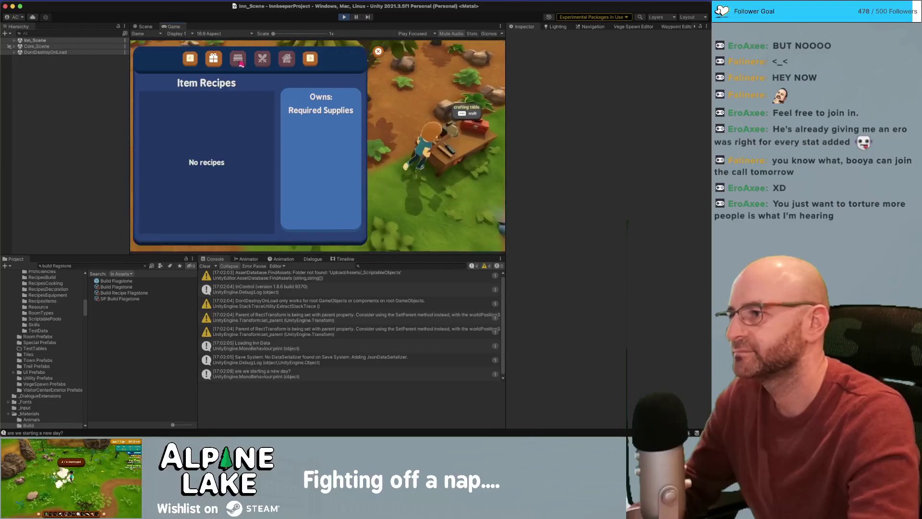
key(Escape)
key(i)
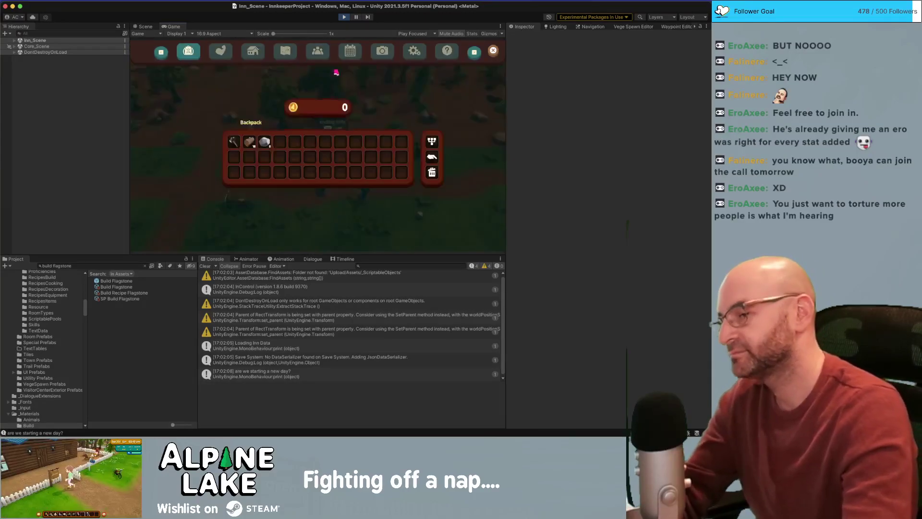
click(404, 57)
click(250, 192)
key(Escape)
key(space)
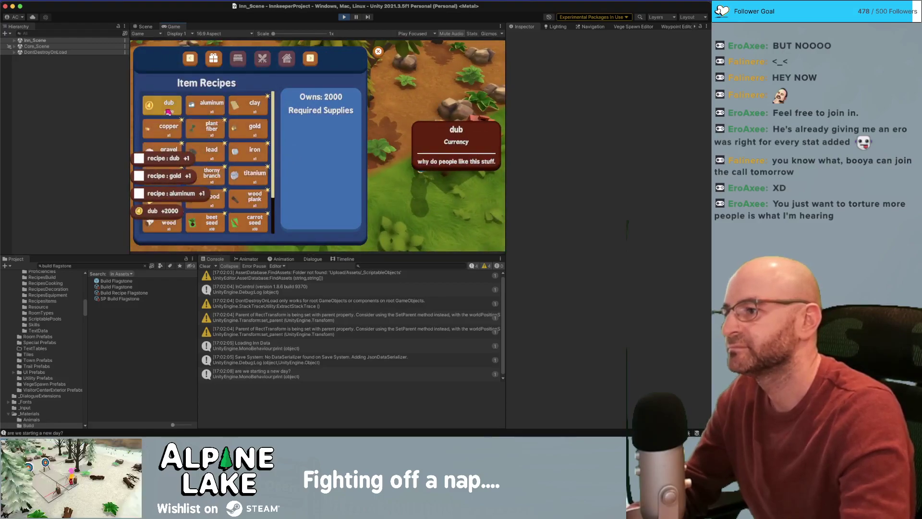
- Craft gravel and extra stone at the crafting table, and use the supplies to craft flagstone from the building recipes
click(175, 157)
click(175, 157)
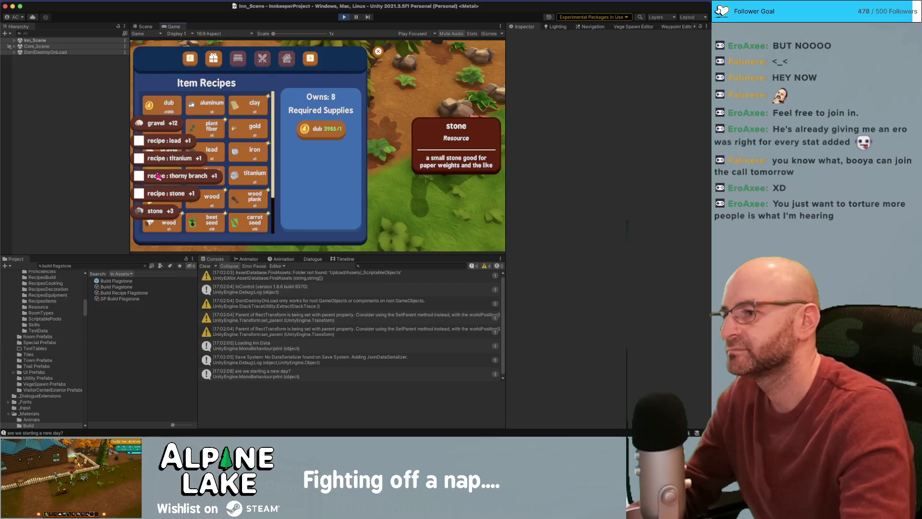
click(160, 176)
click(161, 176)
click(161, 176)
click(289, 57)
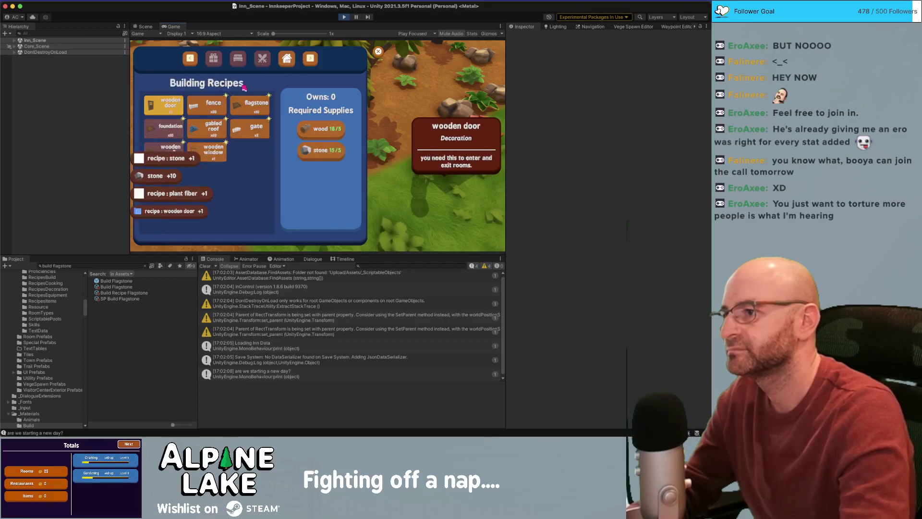
click(261, 106)
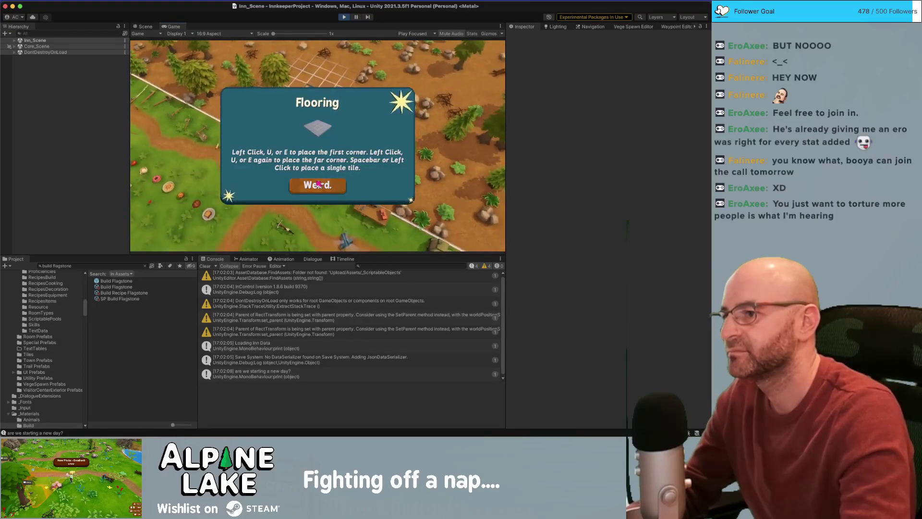
- Dismiss the flooring instructions and place a rectangular flagstone patch on the cleared building site
click(317, 185)
click(356, 152)
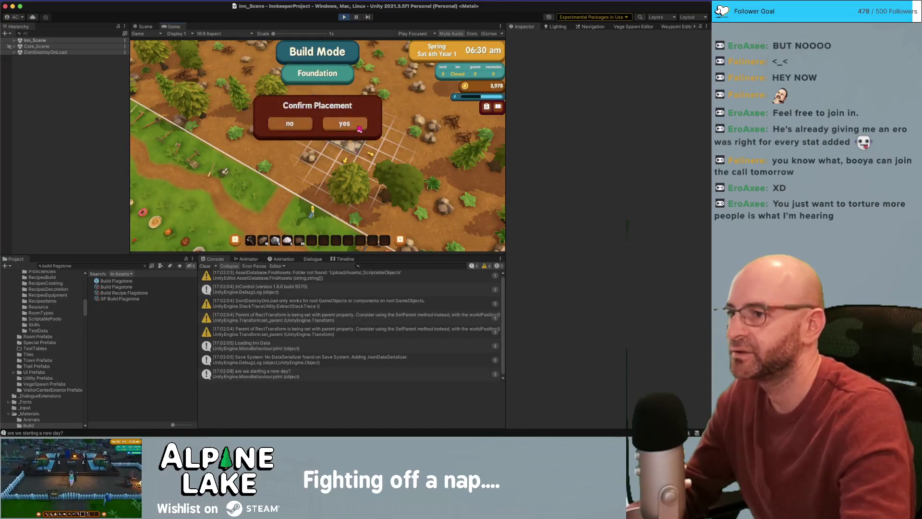
click(358, 126)
- Walk around the flagstone patch to examine its stone colours and repeating pattern in daylight and at night
key(w)
key(w)
key(a)
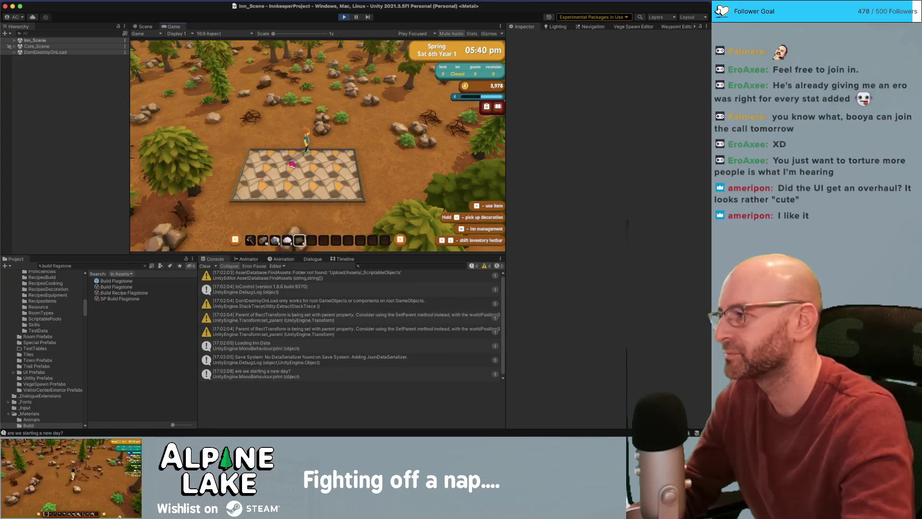
key(a)
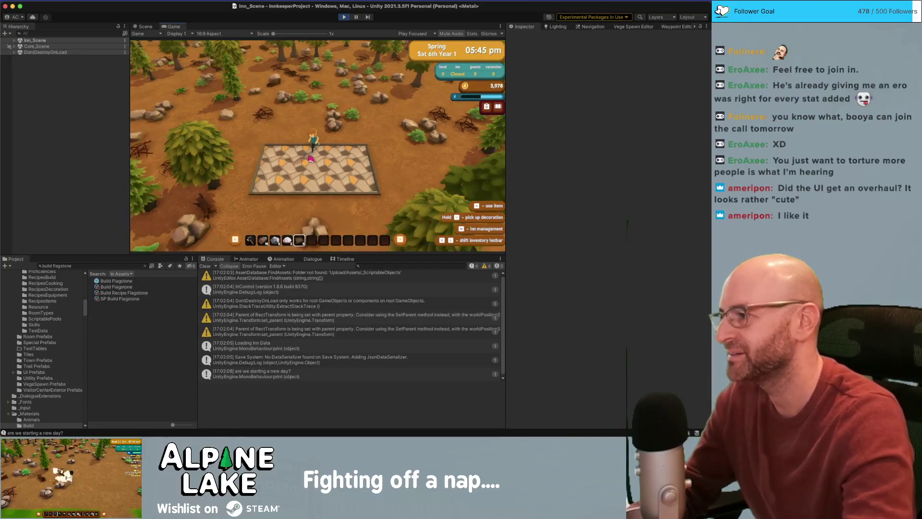
key(s)
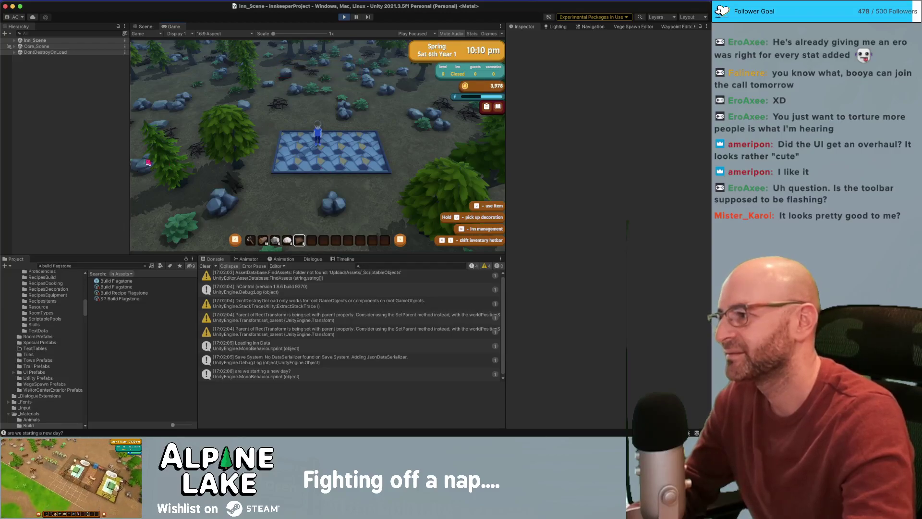
key(w)
key(d)
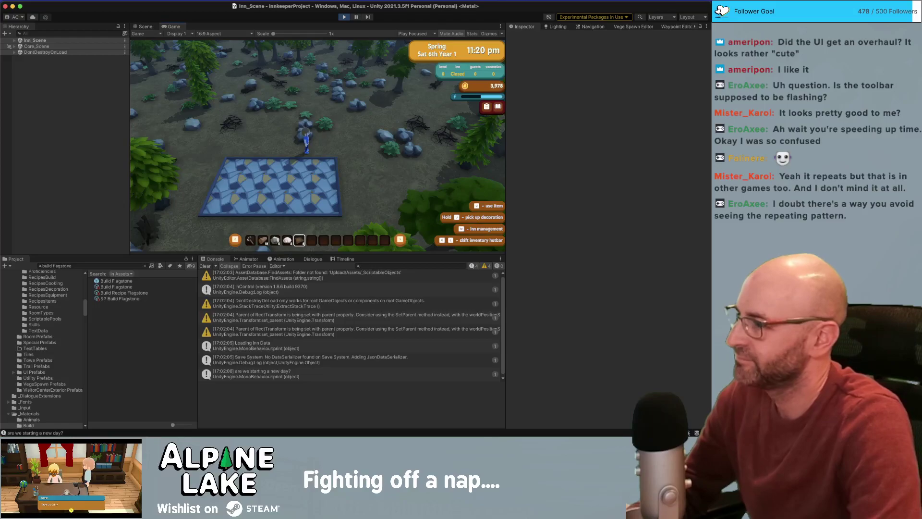
key(s)
key(a)
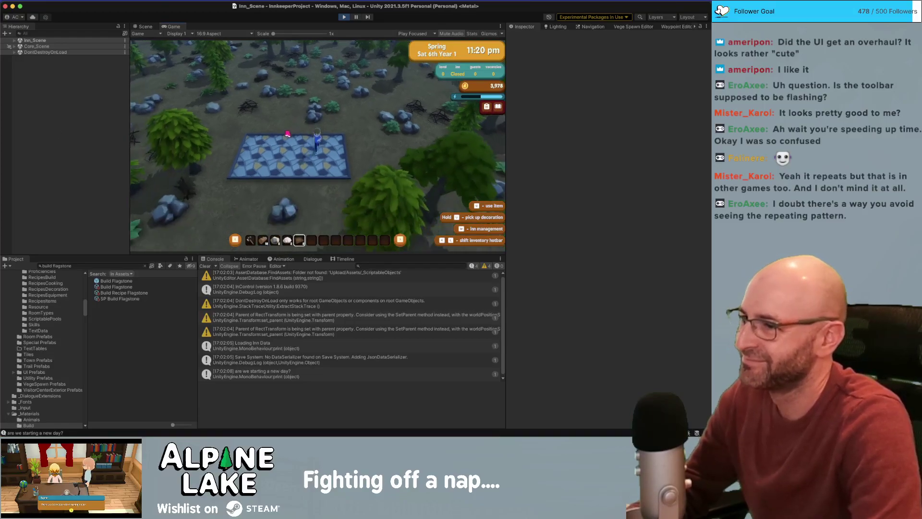
- Use the remaining flagstones to extend the patch's near edge by one row
key(u)
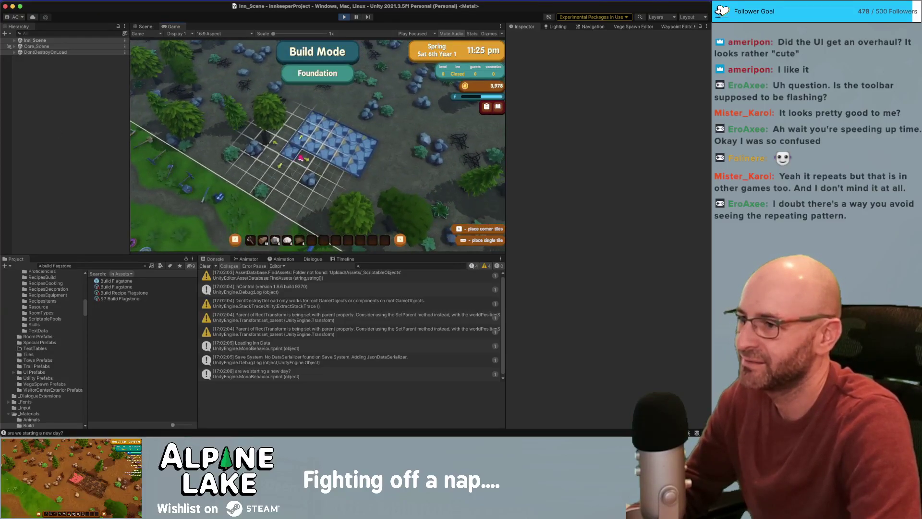
click(300, 164)
click(373, 186)
click(360, 129)
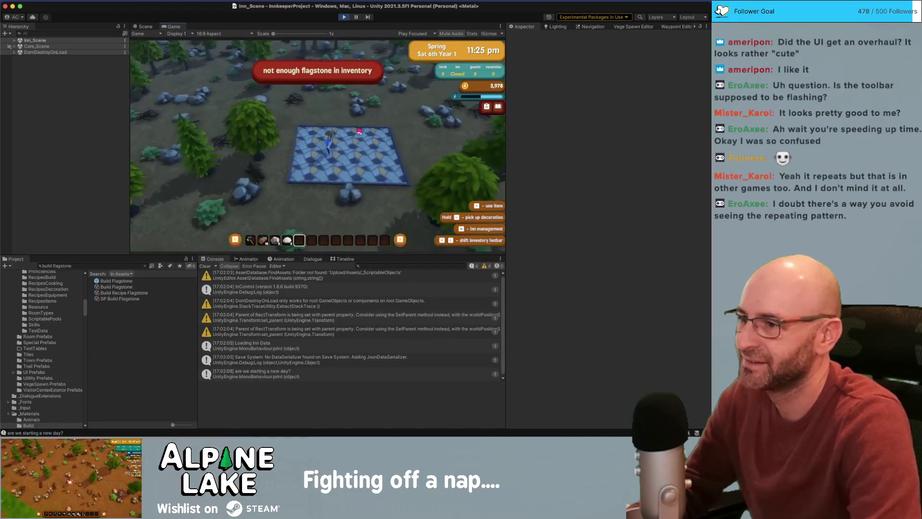
- Return to the crafting table, check the building recipes' supplies, and craft nine wood planks from the item recipes
key(s)
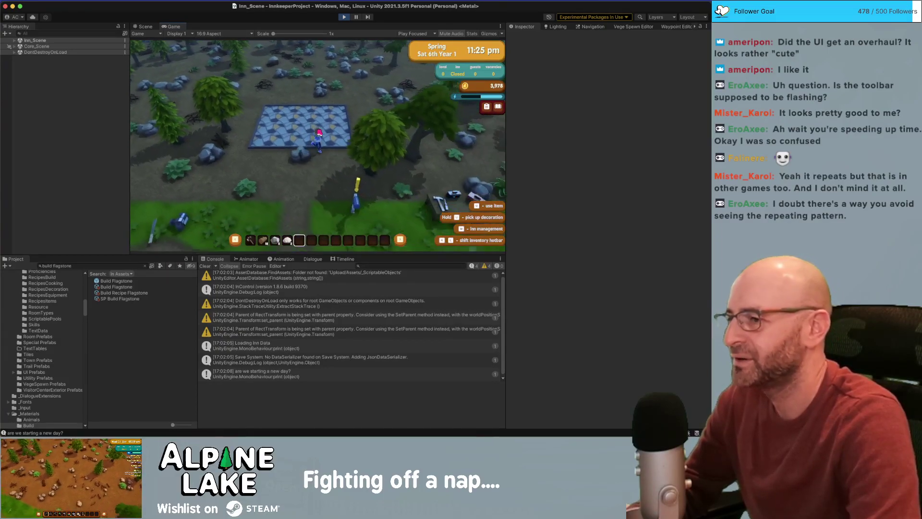
key(d)
key(space)
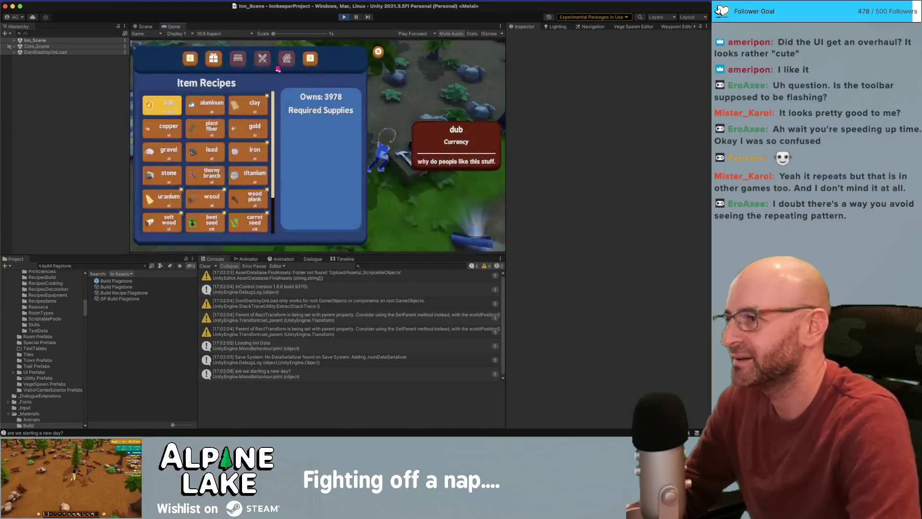
click(287, 60)
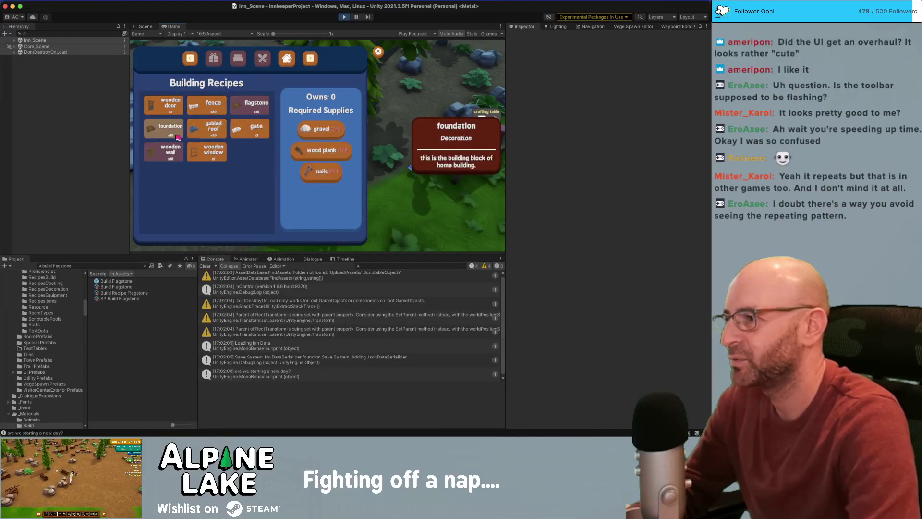
click(214, 66)
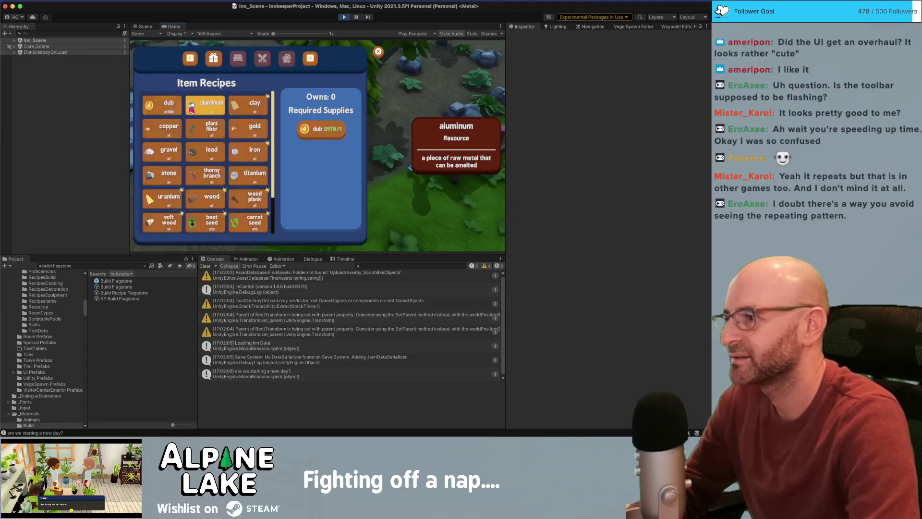
click(262, 199)
click(262, 198)
click(262, 198)
click(262, 198)
click(262, 198)
click(262, 198)
click(262, 198)
- Craft ten wooden walls from the building recipes and close the crafting table
click(287, 60)
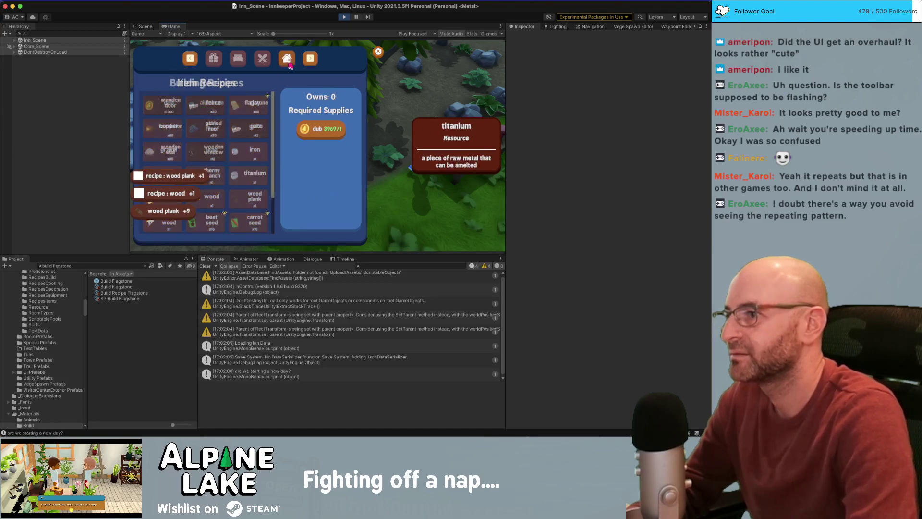
click(165, 154)
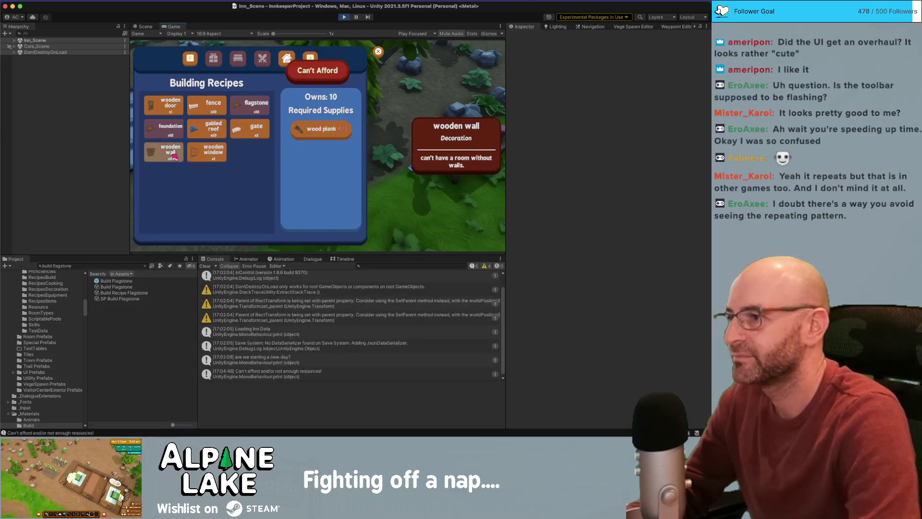
key(Escape)
- Equip the wooden walls, dismiss the wall-building instructions, and build a wall along the flagstone patch's back edge
key(a)
scroll(250, 114, up, 1)
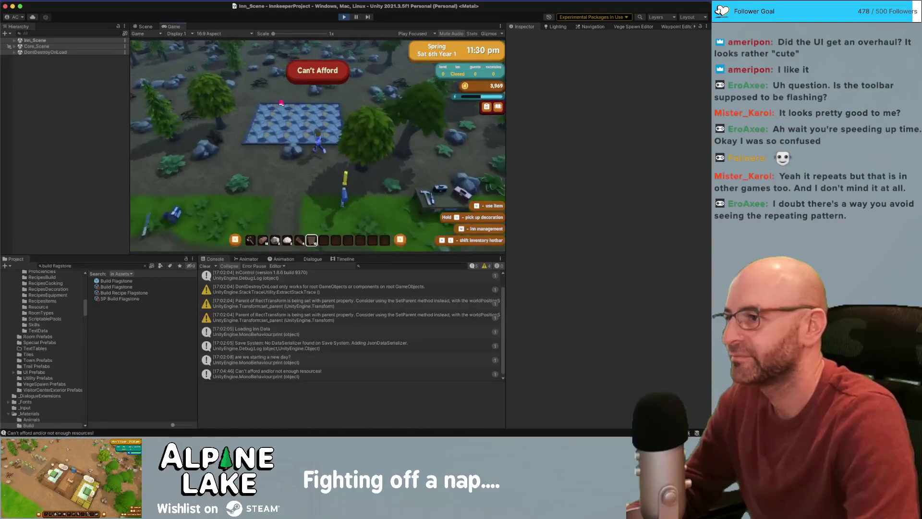
click(284, 103)
click(318, 187)
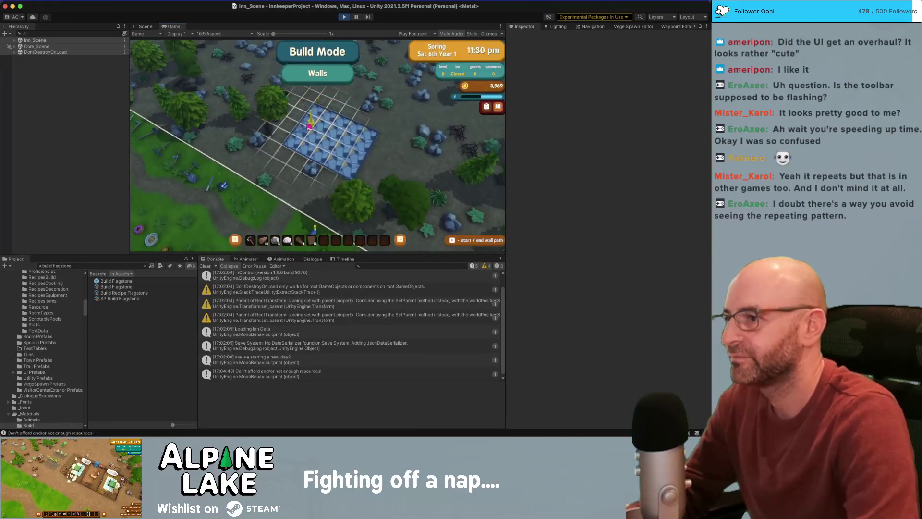
click(311, 128)
click(366, 154)
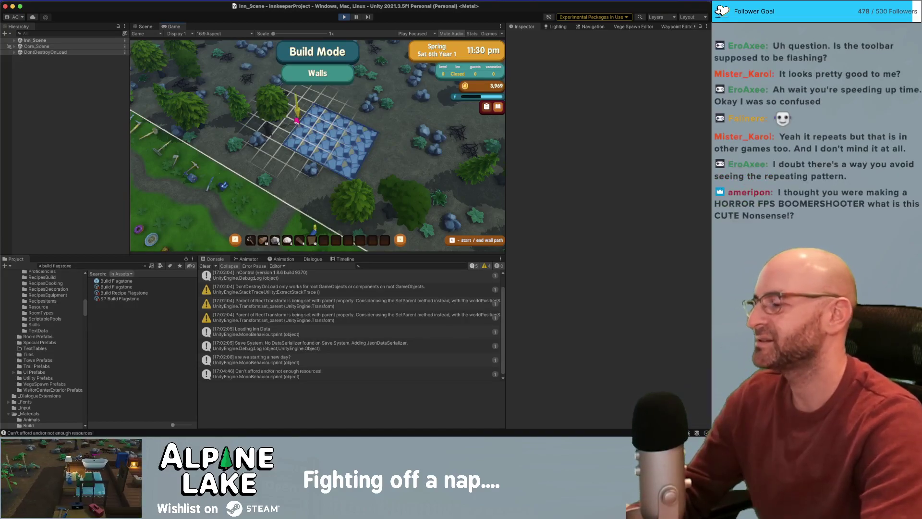
click(319, 105)
key(a)
click(410, 117)
click(410, 117)
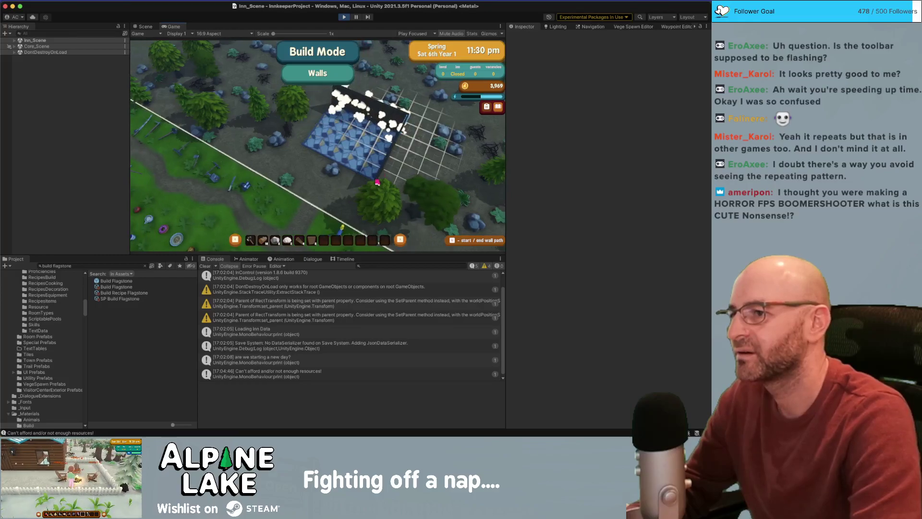
- Use the remaining wooden walls to build part of a dividing wall across the flagstone patch, and leave build mode
click(391, 152)
click(391, 152)
click(365, 136)
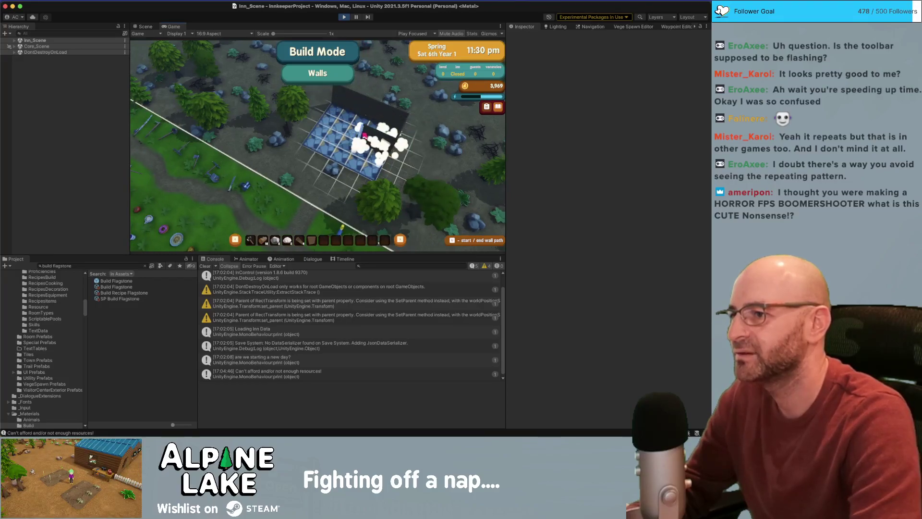
click(371, 123)
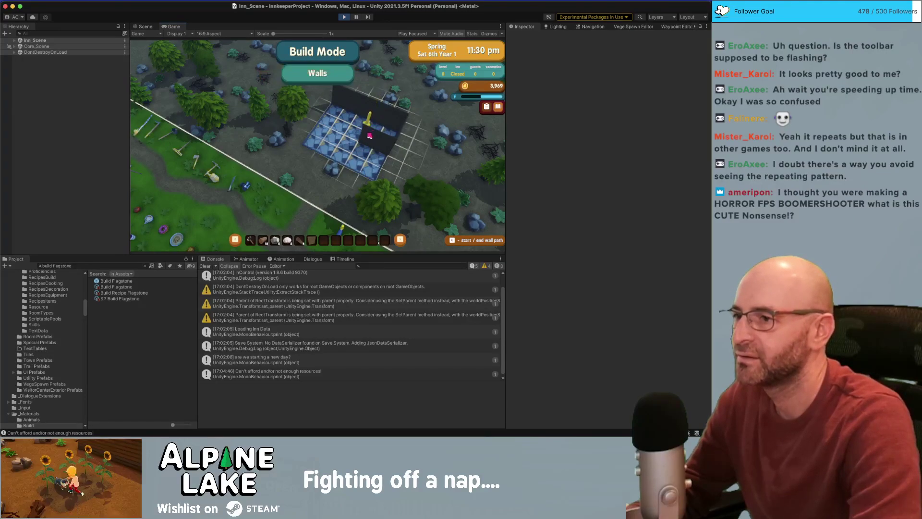
key(Escape)
- Return to the crafting table and craft 22 more wood planks from the item recipes
key(d)
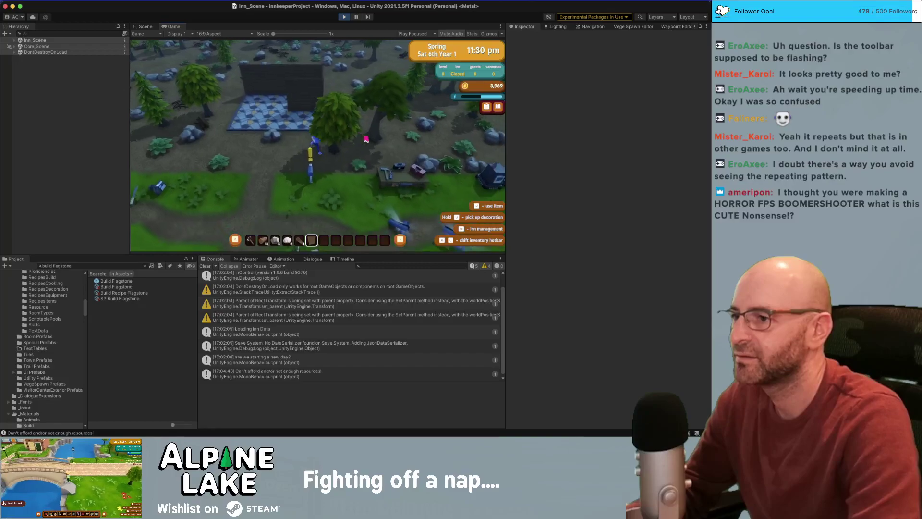
key(e)
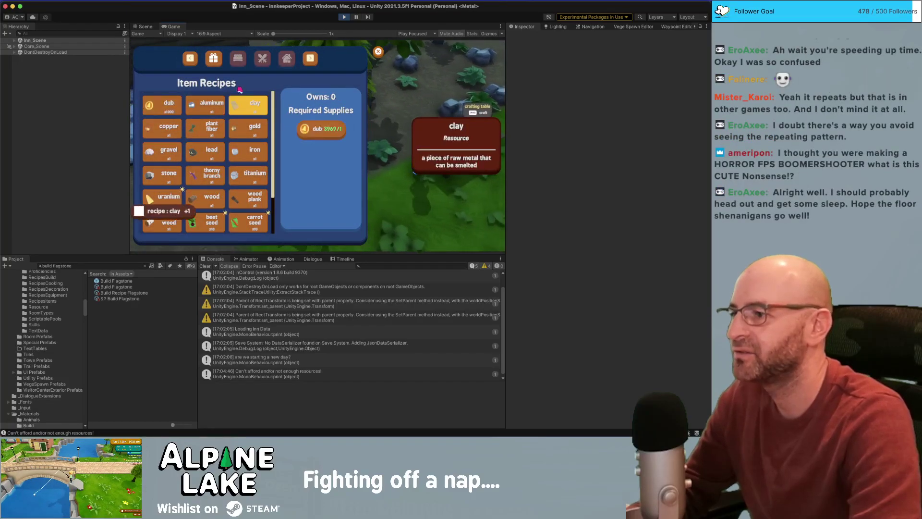
scroll(185, 193, down, 1)
click(250, 192)
click(249, 193)
click(249, 193)
click(249, 192)
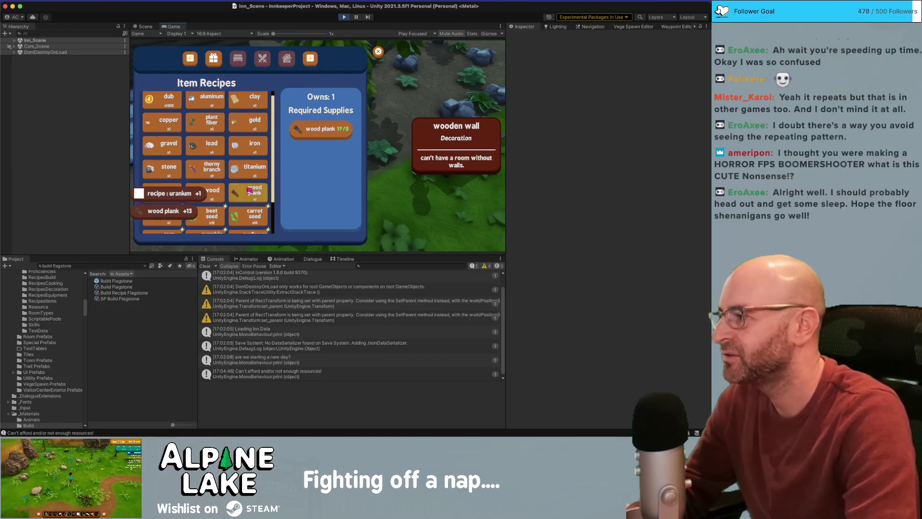
click(248, 190)
click(249, 190)
- Craft 40 more wooden walls from the building recipes and close the crafting table
click(287, 59)
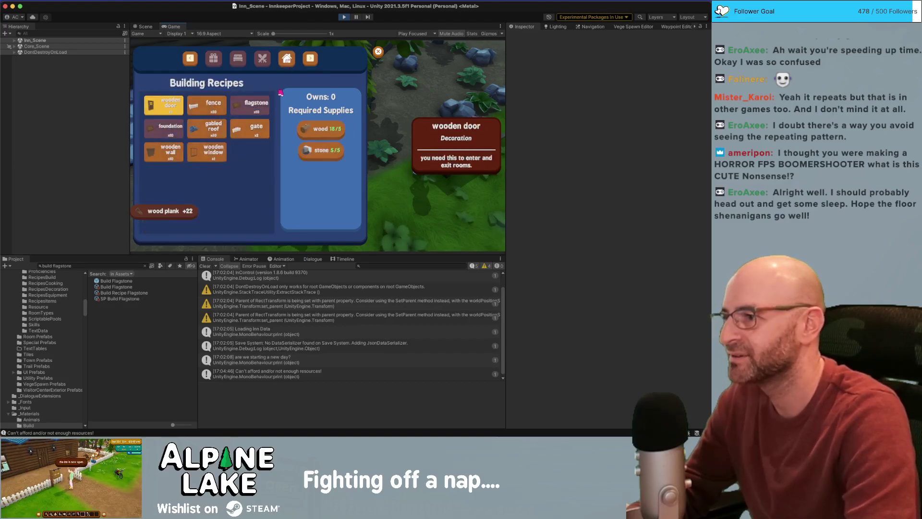
click(166, 152)
click(165, 152)
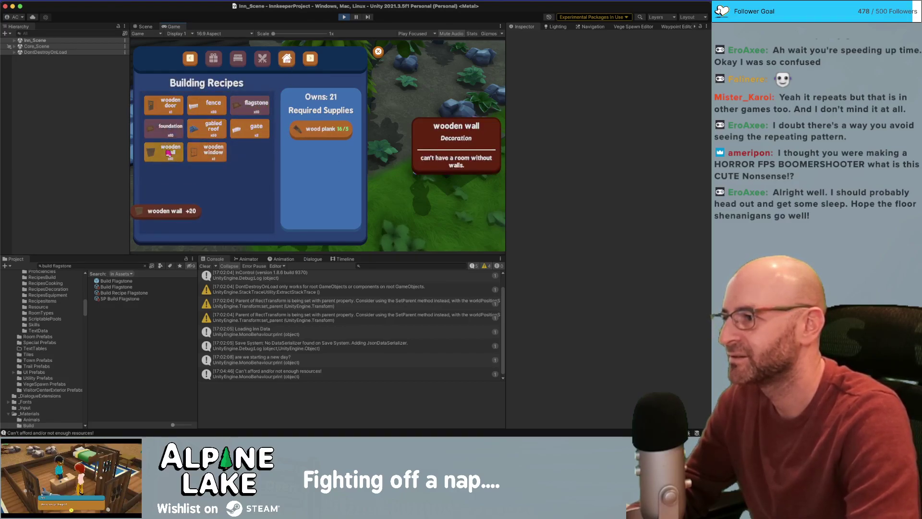
click(166, 153)
click(166, 153)
key(Escape)
- Build the remaining outer and dividing walls so the flagstone patch is enclosed as two rooms
key(b)
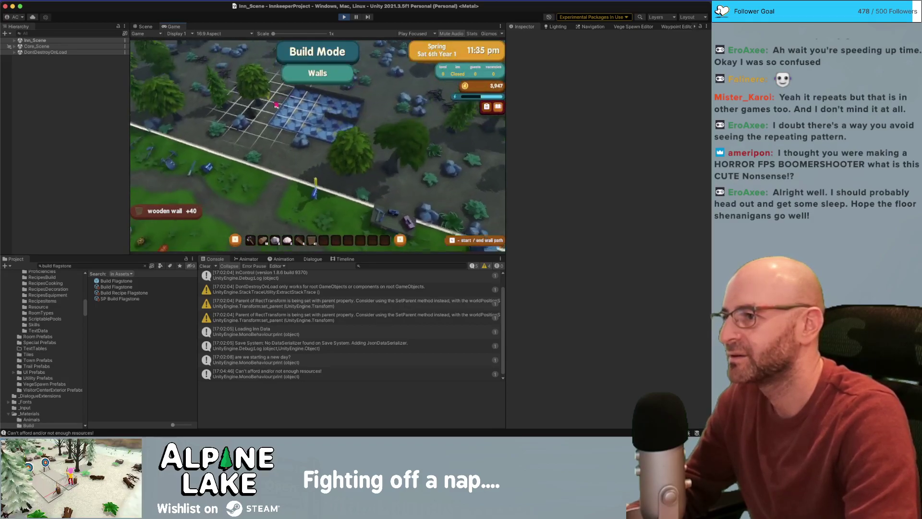
click(338, 129)
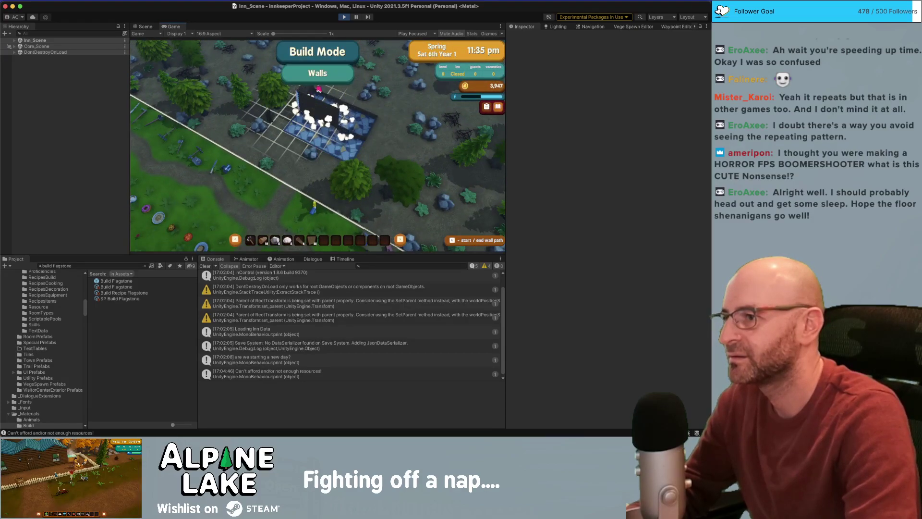
click(352, 162)
click(367, 138)
key(Escape)
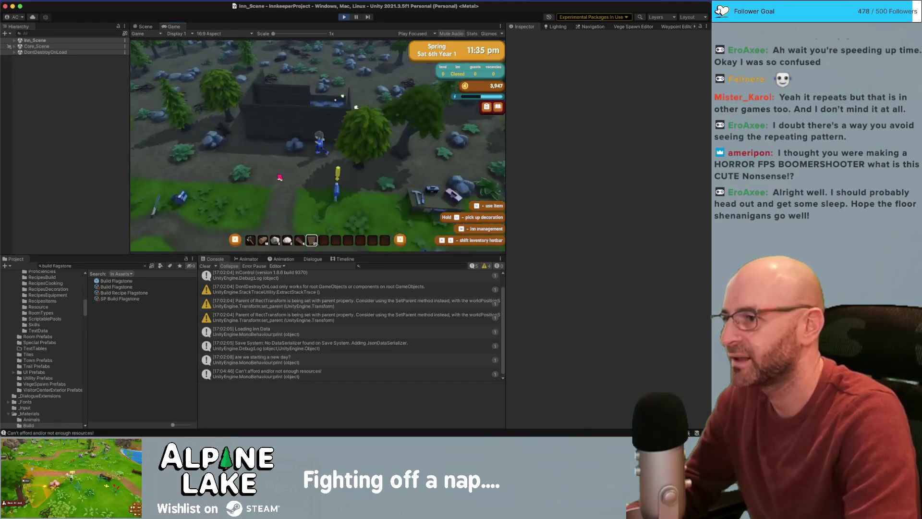
- Dismiss the inn management instructions and assign both walled rooms the Private Room type, keeping the default name
key(m)
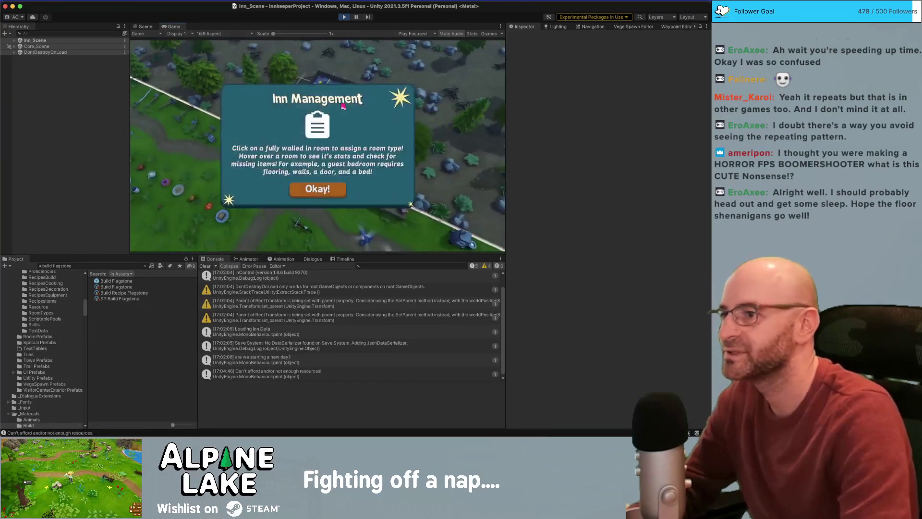
click(330, 190)
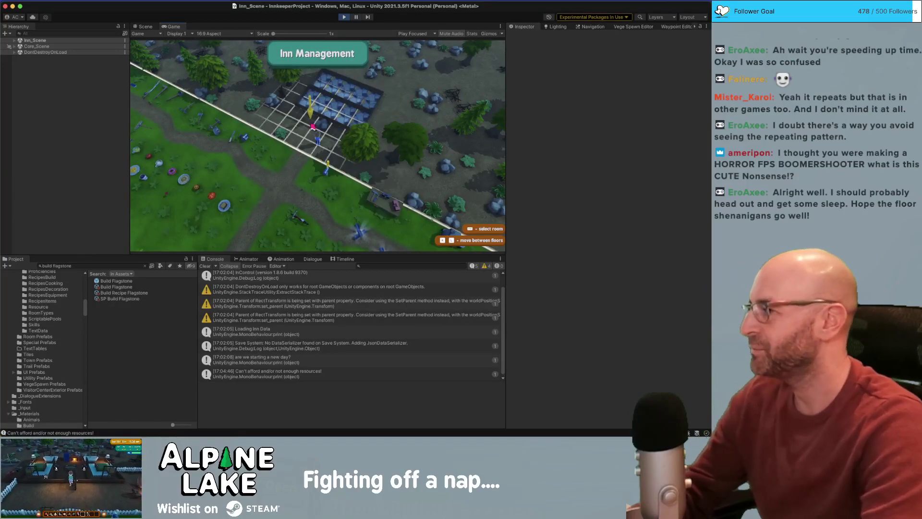
key(d)
key(s)
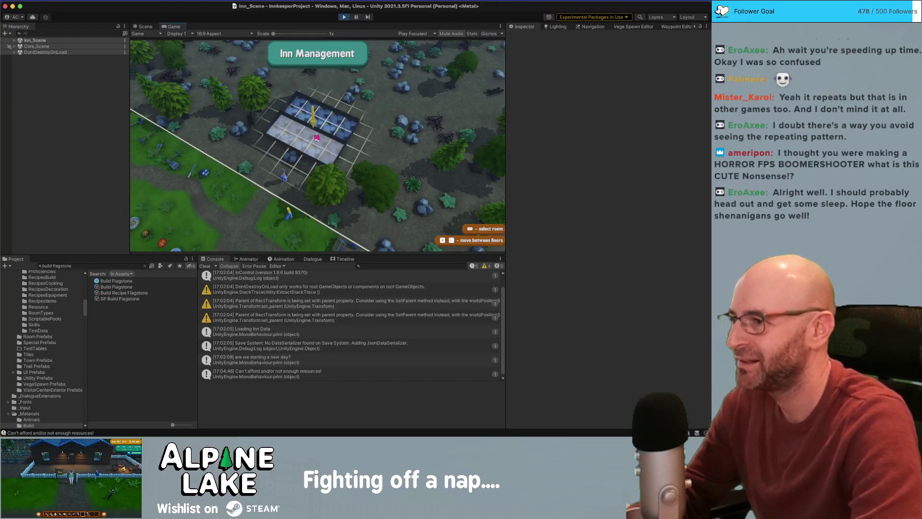
key(space)
key(space)
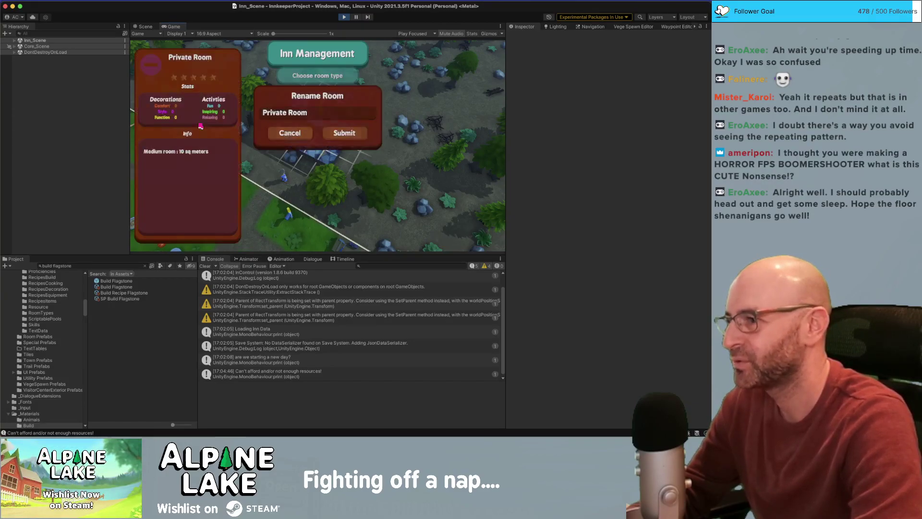
key(space)
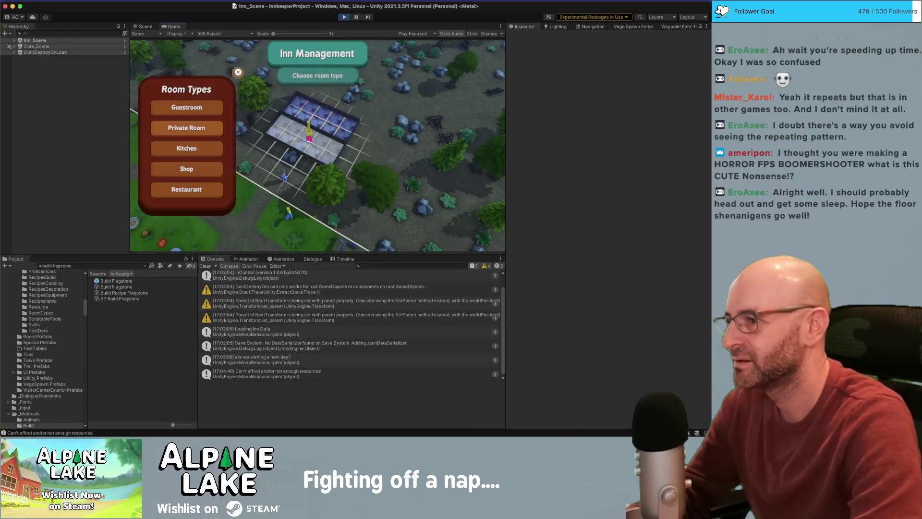
click(202, 127)
click(333, 132)
- Leave inn management and advance past the end-of-day summary and totals to start the next day
key(d)
key(Escape)
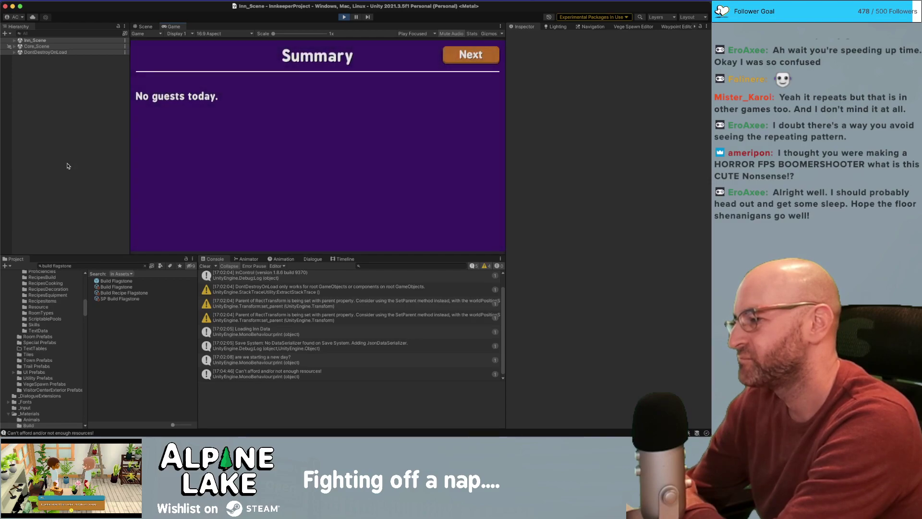
click(467, 55)
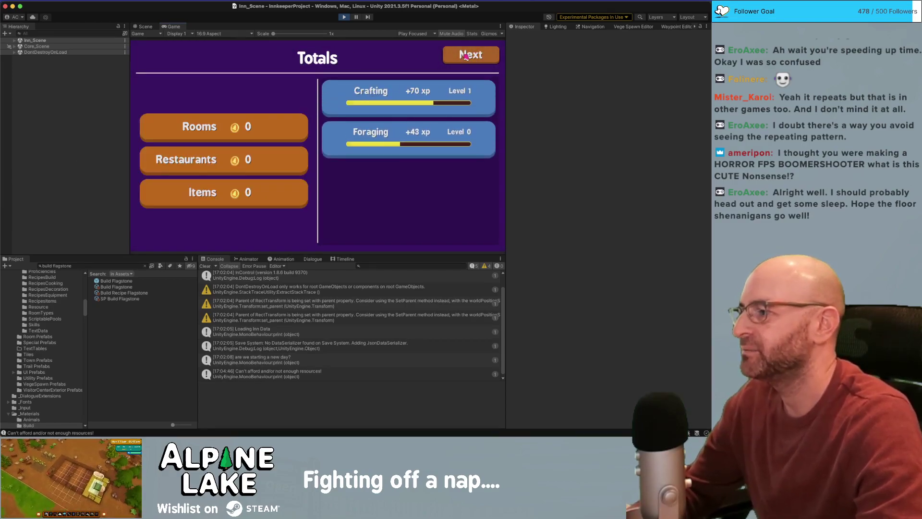
click(469, 55)
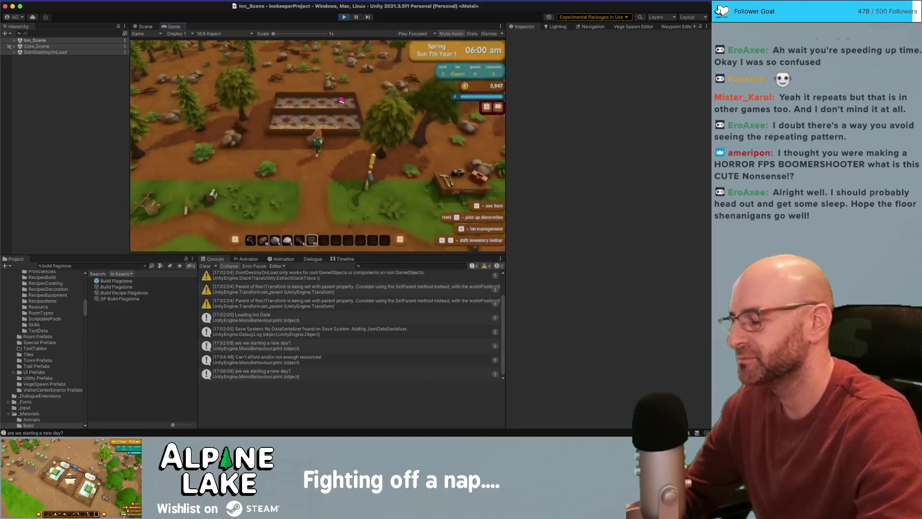
- Examine both private rooms' info and the tinted flagstone floor in the inn management view by daylight
key(Tab)
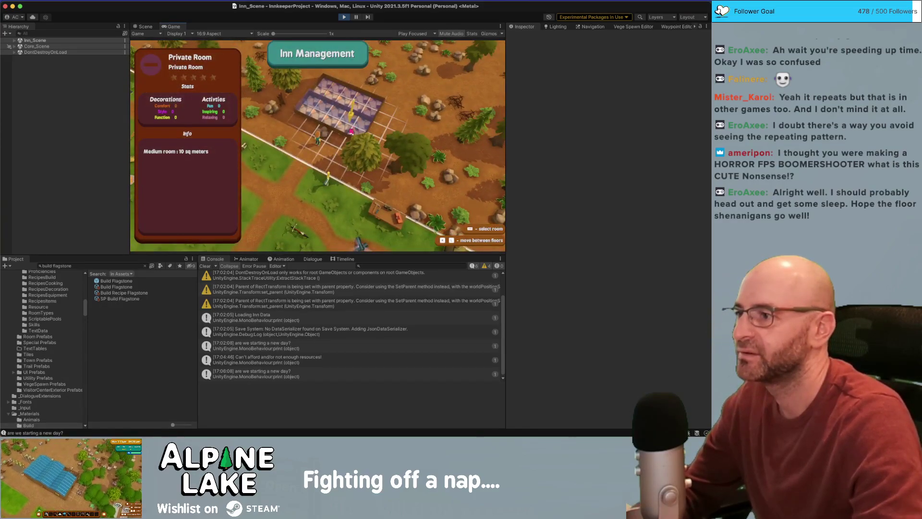
key(w)
key(w)
key(s)
key(s)
key(a)
key(s)
key(w)
key(a)
key(a)
key(s)
key(w)
key(d)
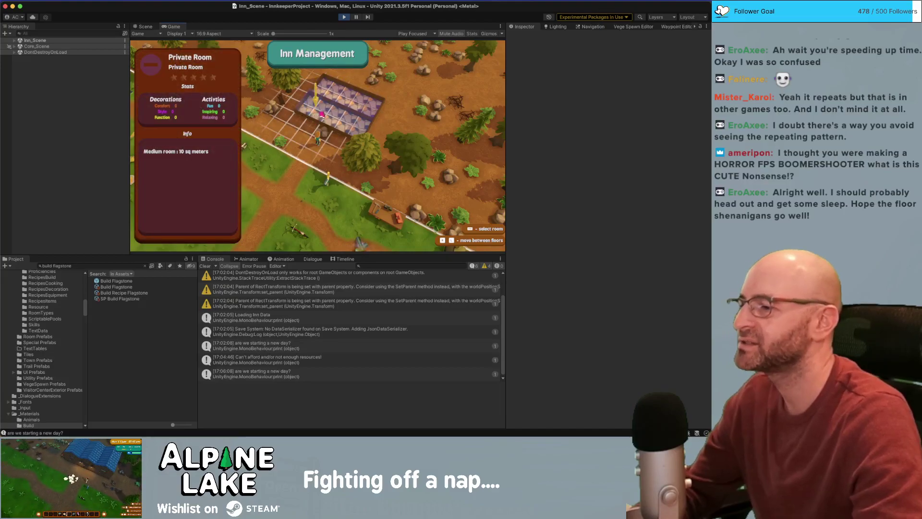
key(Escape)
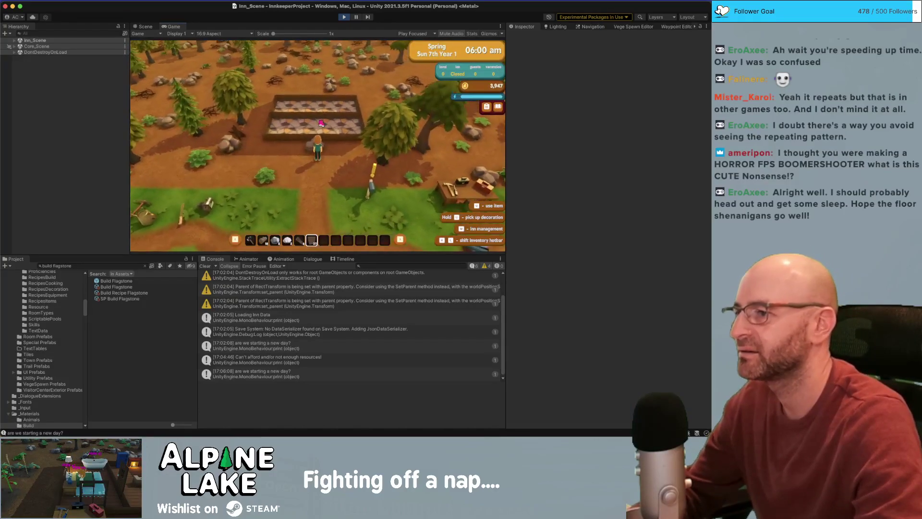
- Enable unlimited guest rooms in the game's debug options and close the settings
key(Escape)
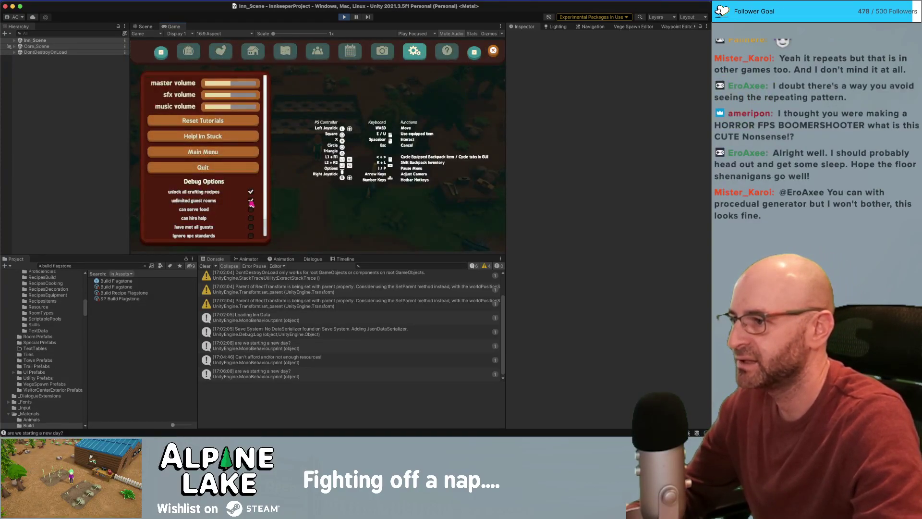
key(Escape)
- Reassign both walled rooms the Guestroom type in inn management and return to the game
key(e)
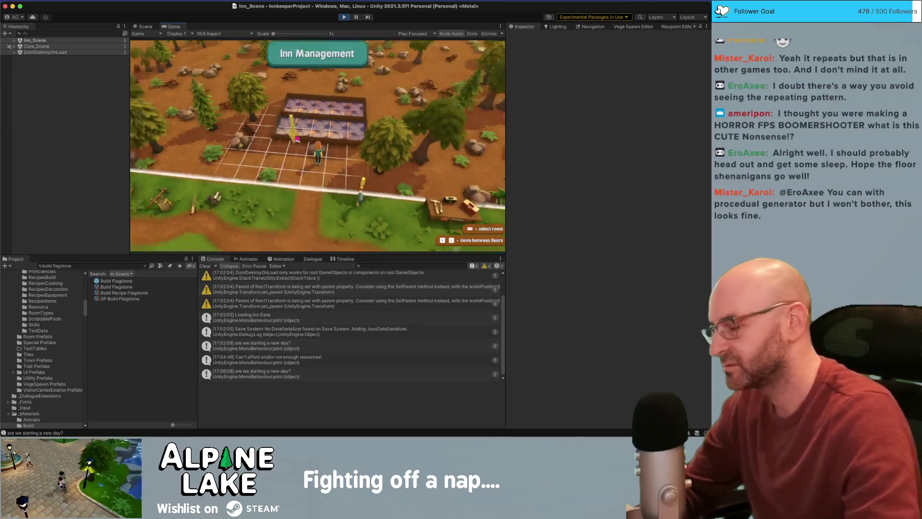
key(space)
click(371, 188)
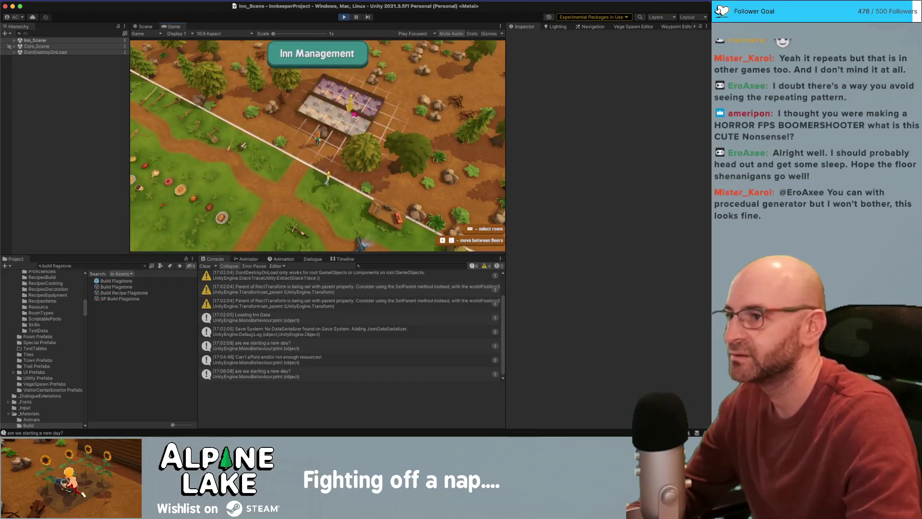
key(space)
click(371, 187)
click(473, 235)
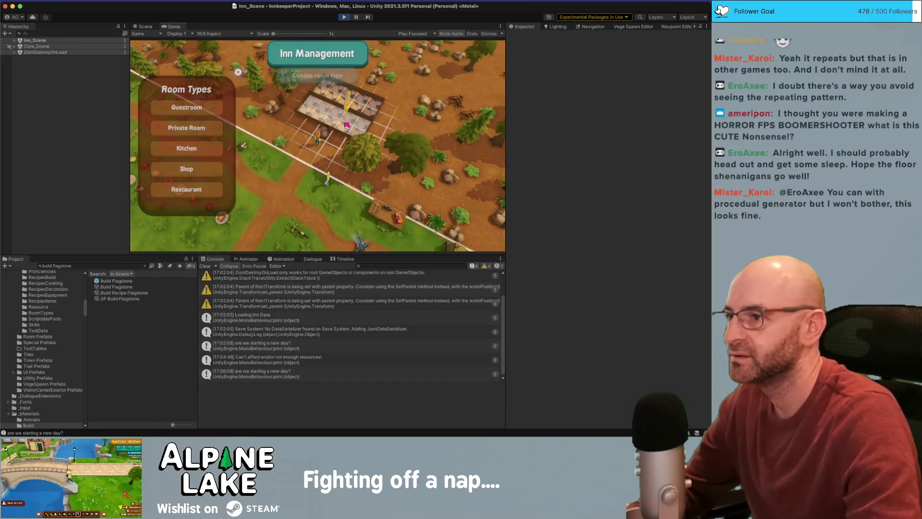
click(200, 107)
key(e)
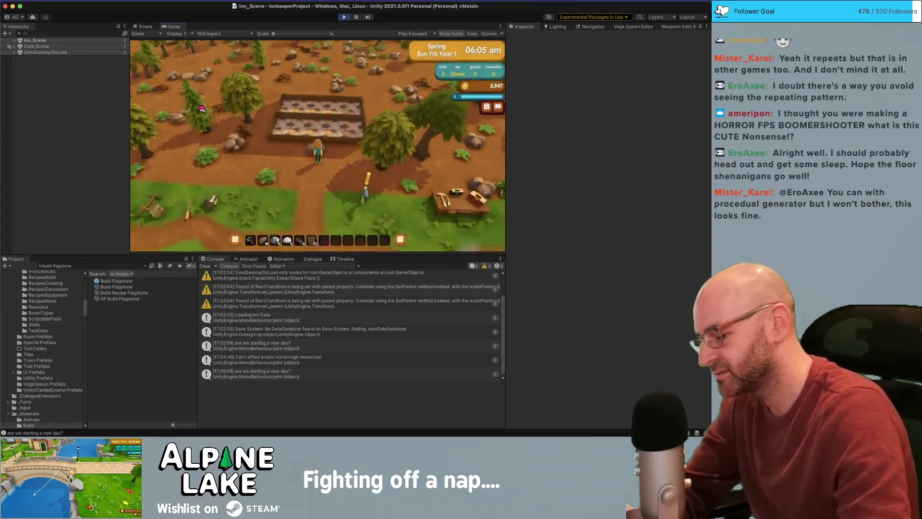
- Enable ignoring NPC standards in the game's debug options and close the settings
key(p)
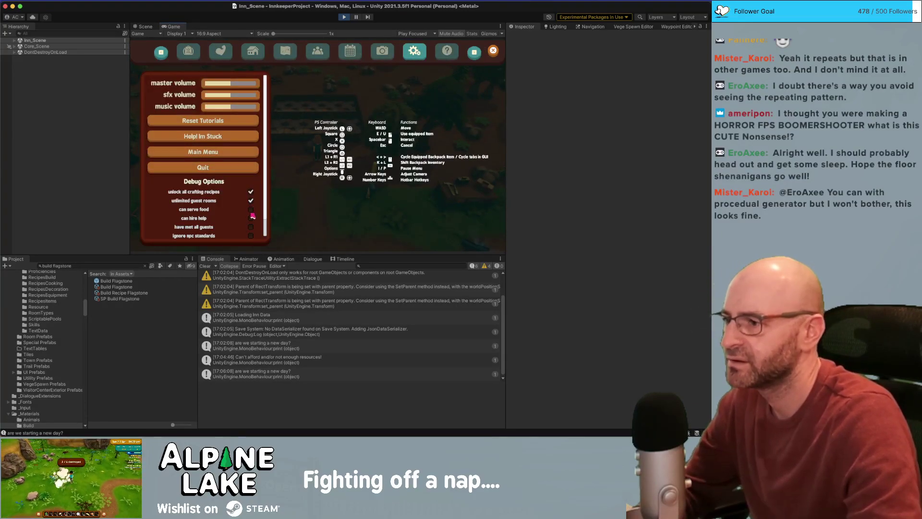
scroll(250, 223, down, 2)
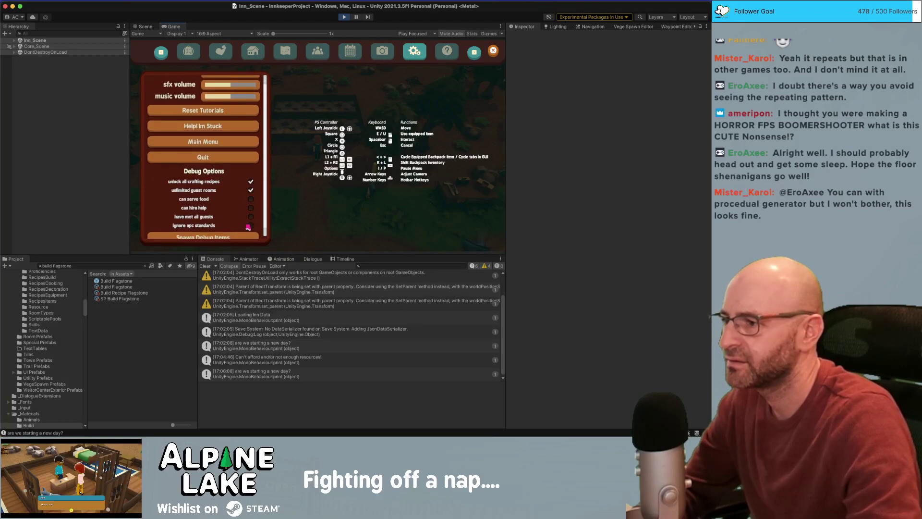
key(p)
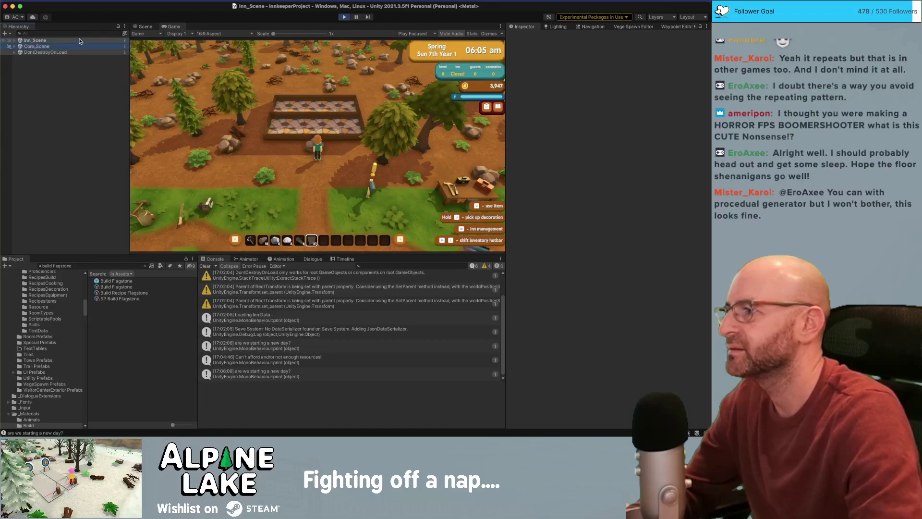
- Expand Core_Scene and its Managers group in the hierarchy and open the GameManager's properties
click(14, 46)
click(72, 130)
click(114, 111)
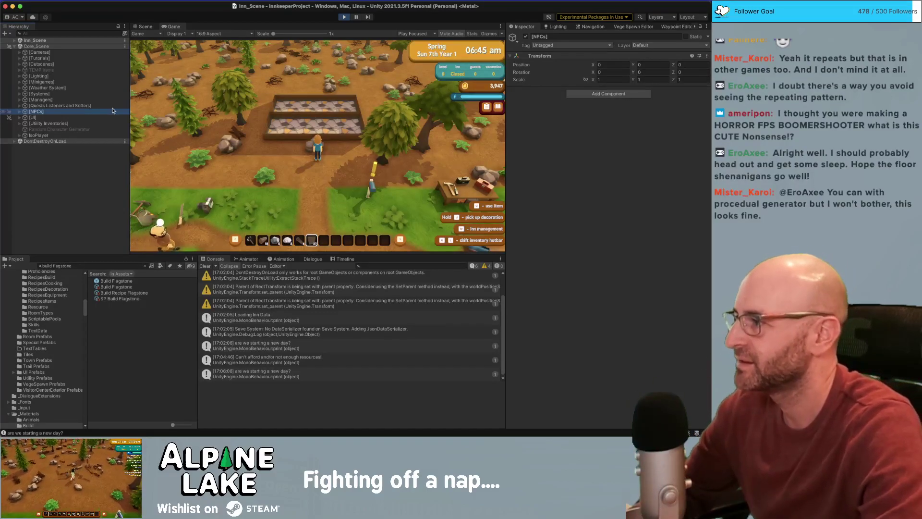
click(40, 99)
key(Right)
key(Down)
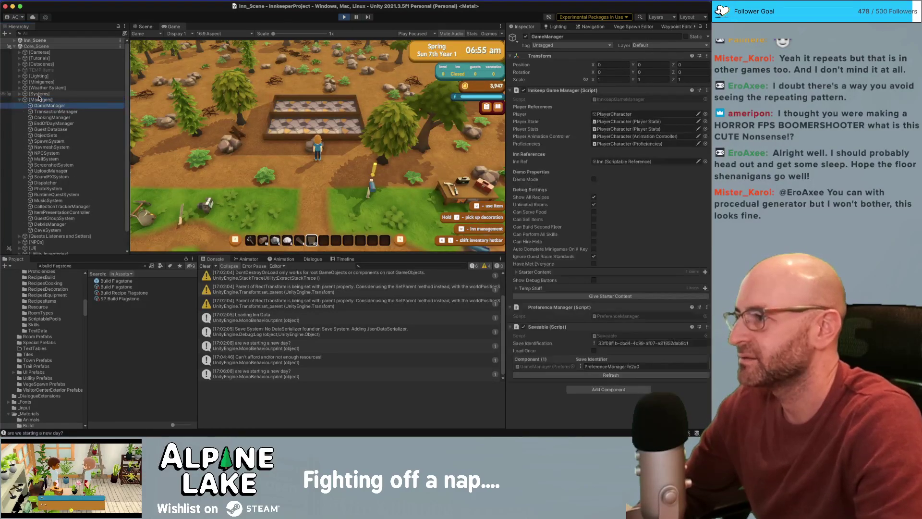
- Enable Can Perform All Skills in GameManager's debug settings and briefly enter Build Mode in the running game
click(594, 234)
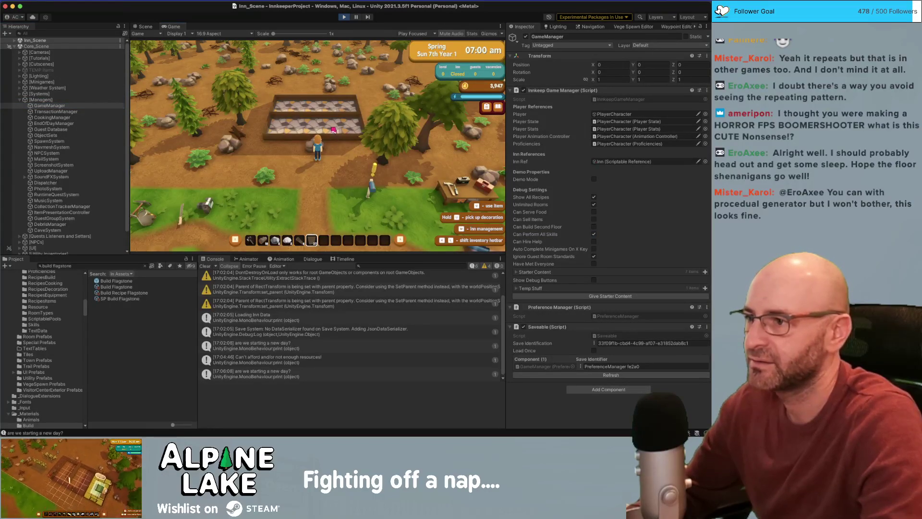
key(b)
key(Escape)
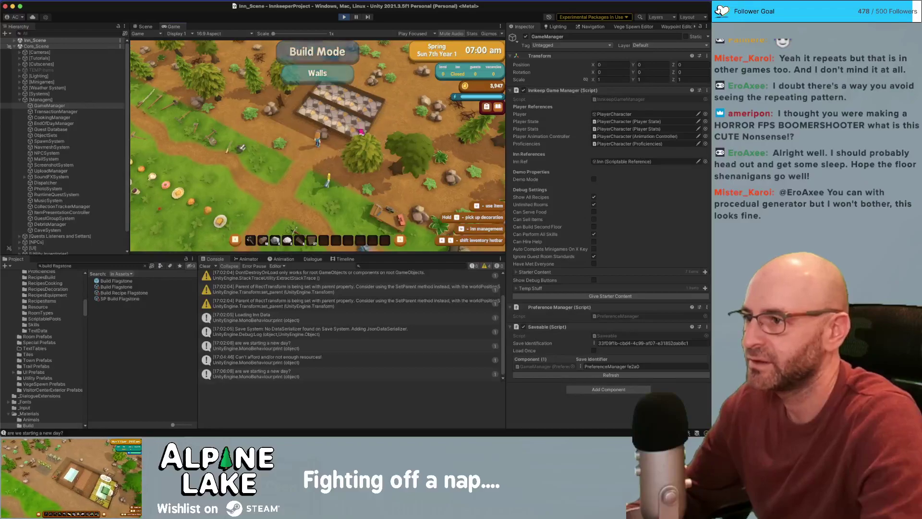
- Designate both flagstone-floored rooms as guest rooms in Inn Management, keeping the suggested room names
key(m)
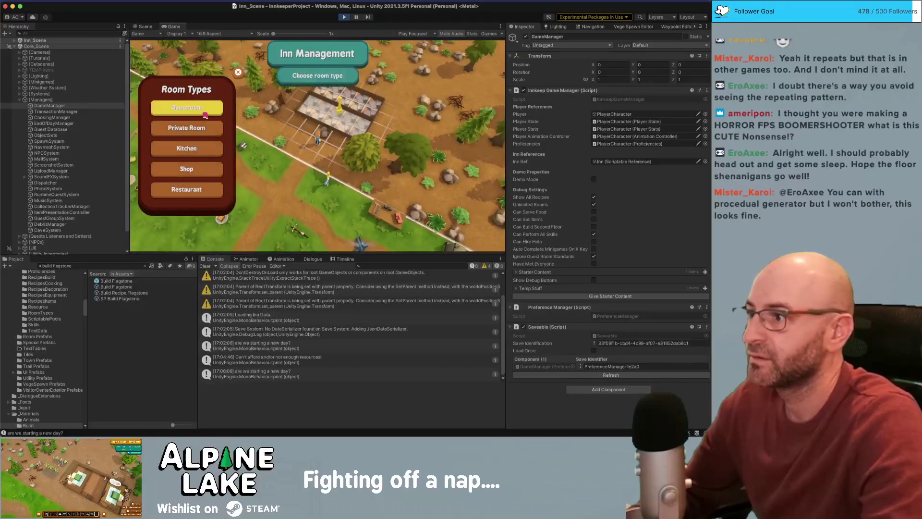
click(205, 114)
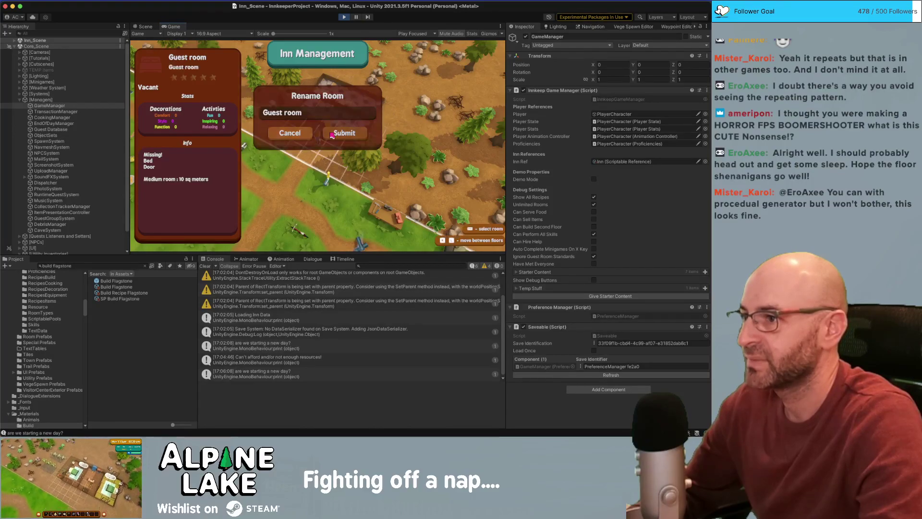
click(331, 135)
click(225, 114)
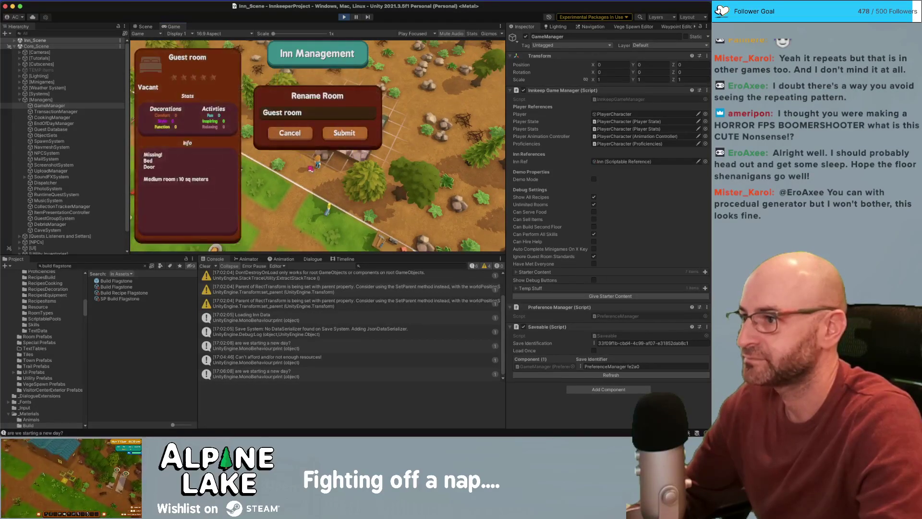
click(339, 132)
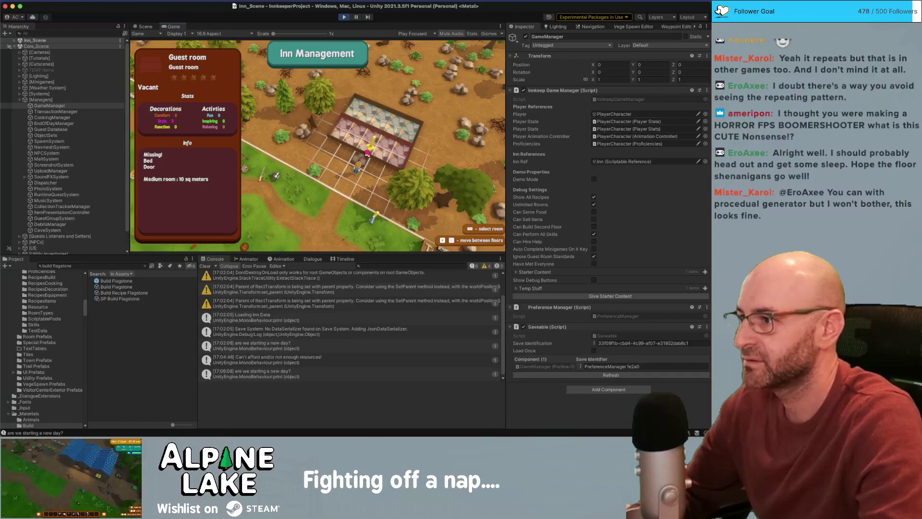
- Inspect the two rooms with their walls from above and from the player's view, and end the play session
key(d)
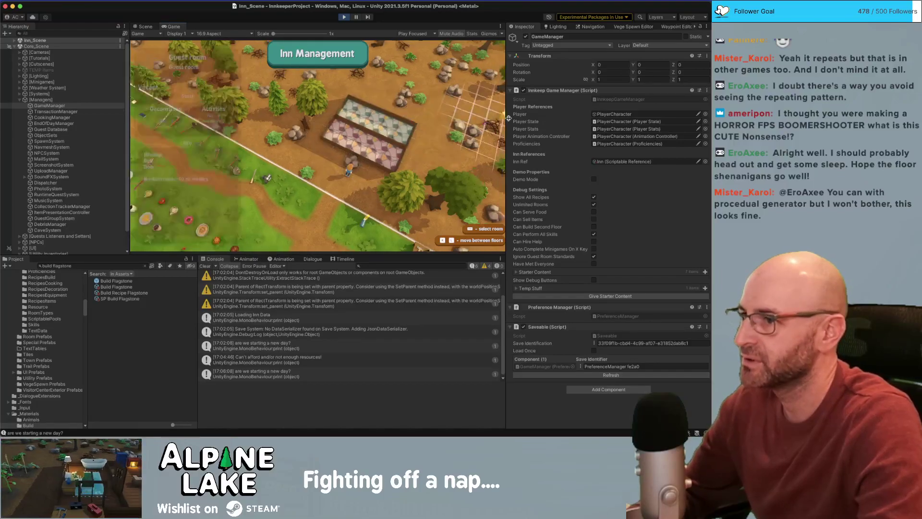
key(a)
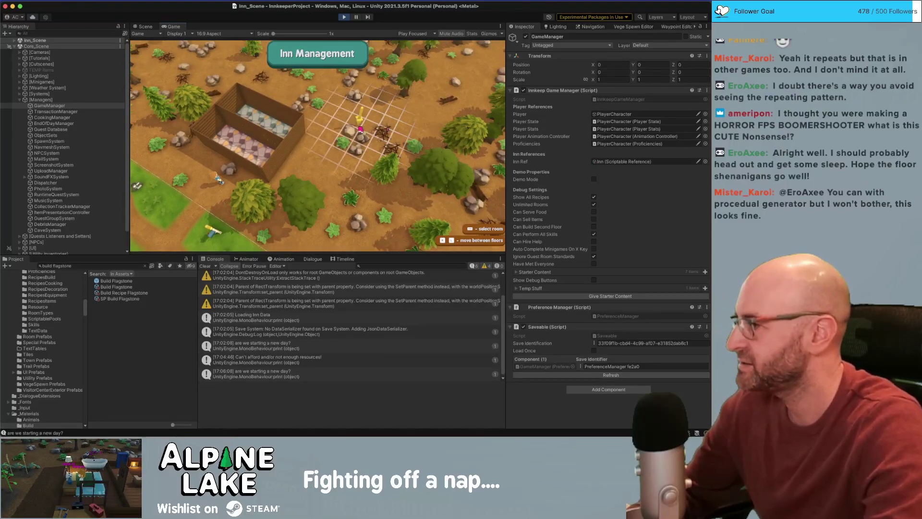
key(a)
key(m)
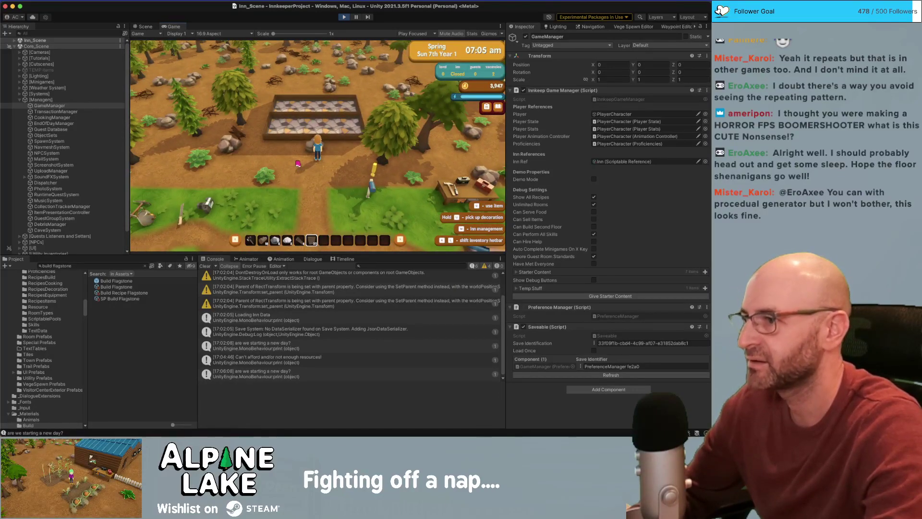
key(a)
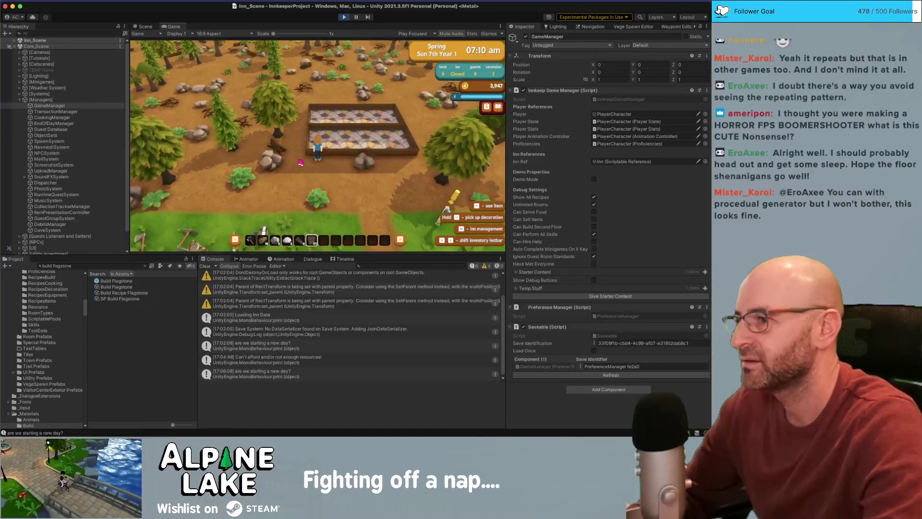
click(345, 17)
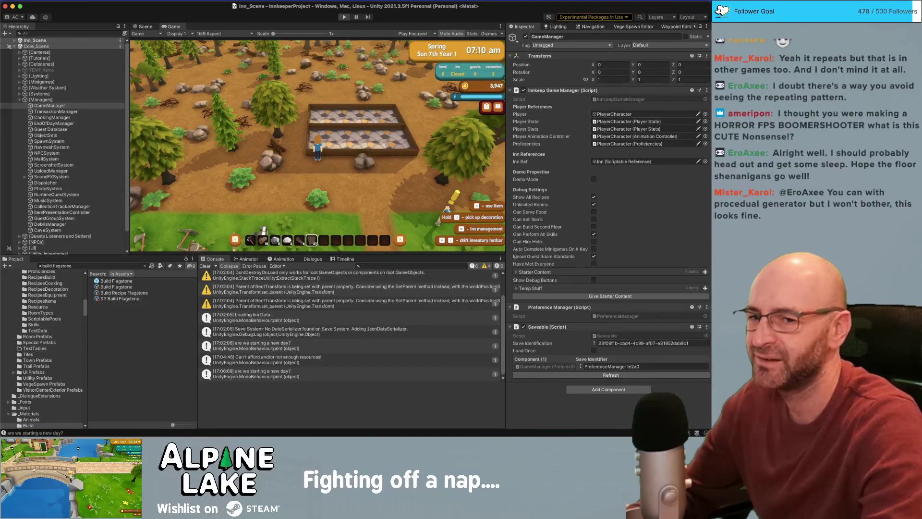
- Switch to Blender and quit it without saving the untitled file
key(super+Tab)
key(super+q)
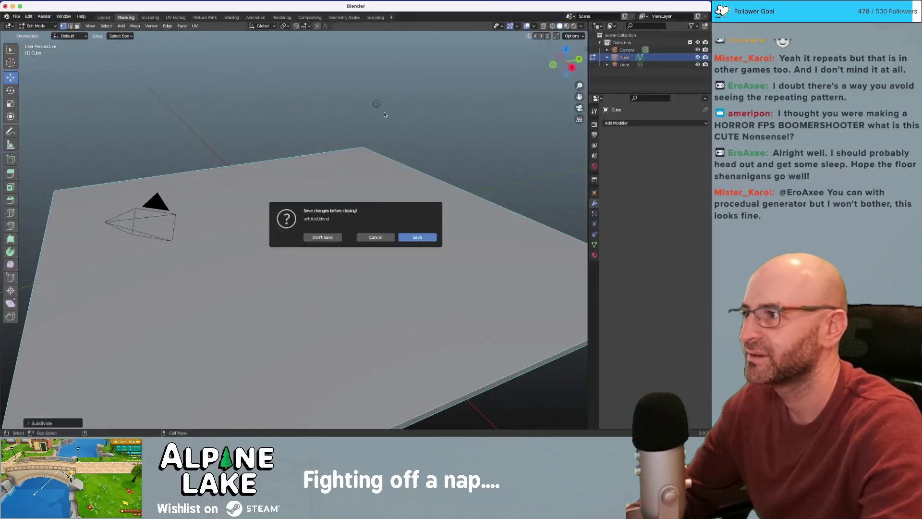
click(340, 237)
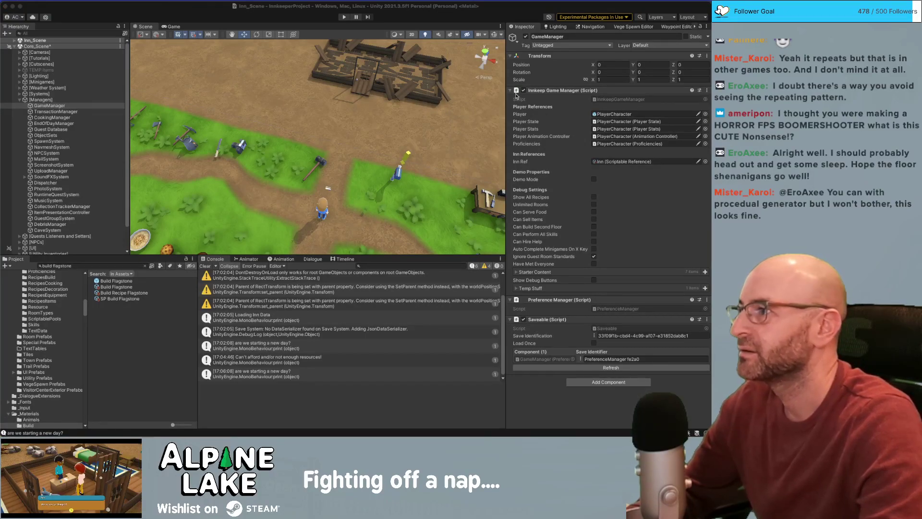
- Collapse the [Managers] group in Core_Scene and view the bearded character with glasses up close in the scene
click(147, 98)
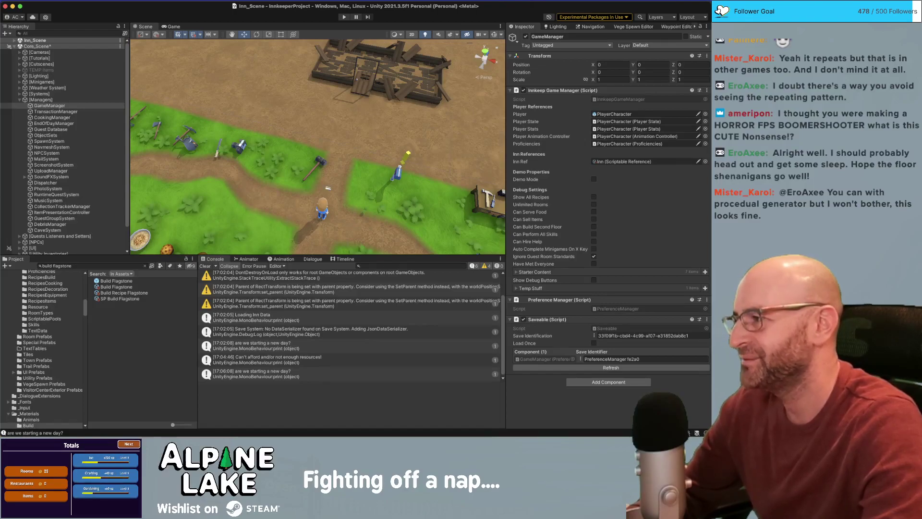
mouse_move(308, 78)
alt+mouse_down()
mouse_move(314, 71)
mouse_move(299, 66)
alt+mouse_up()
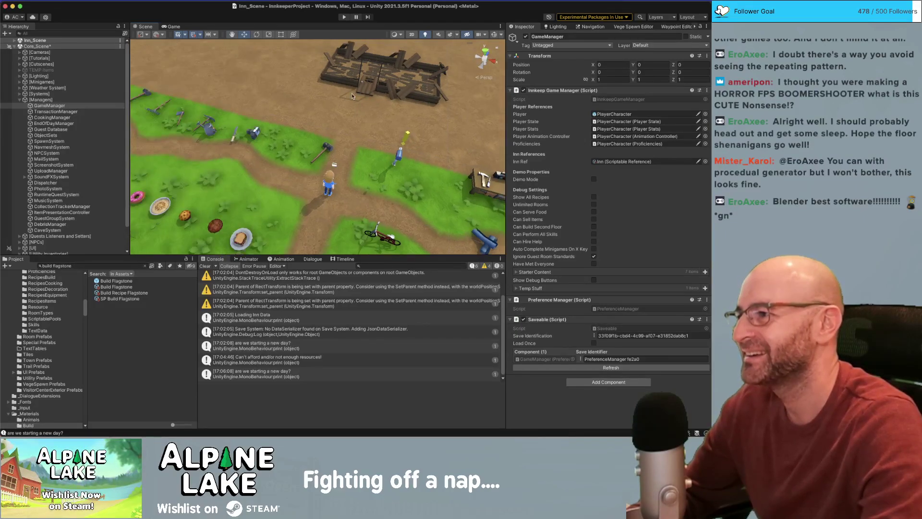
click(20, 100)
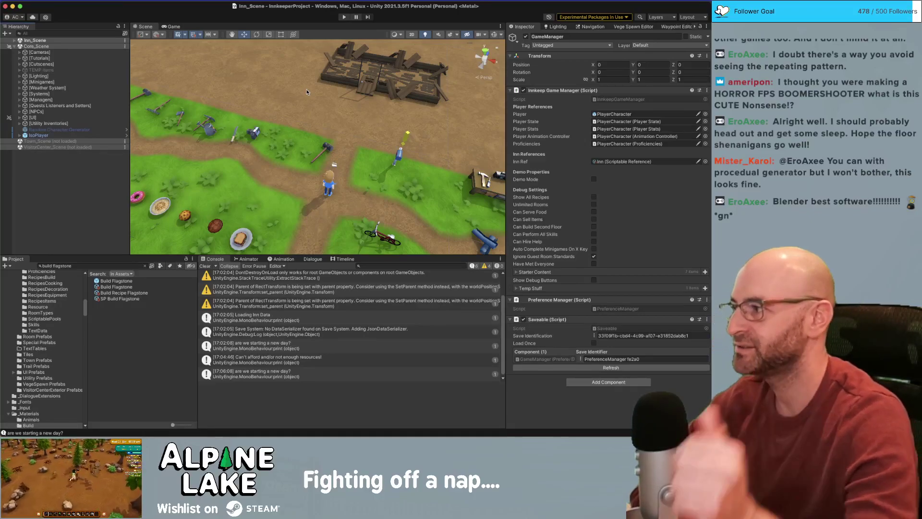
right_drag(306, 131, 332, 61)
key(w)
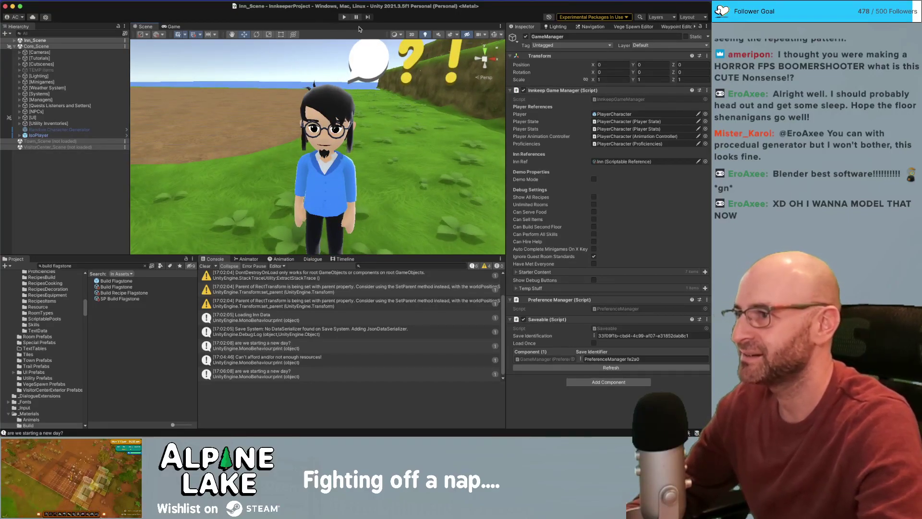
- Run the game and walk the player character up to the two-room inn building
click(343, 17)
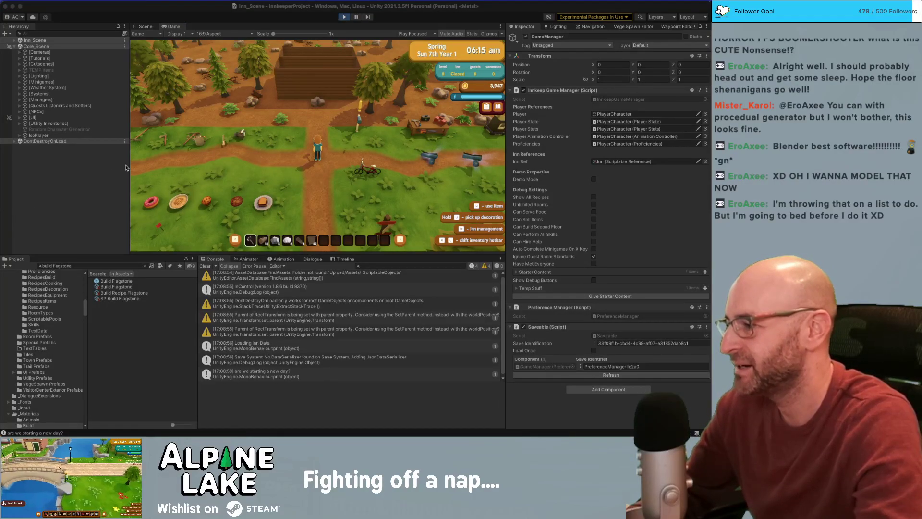
click(286, 149)
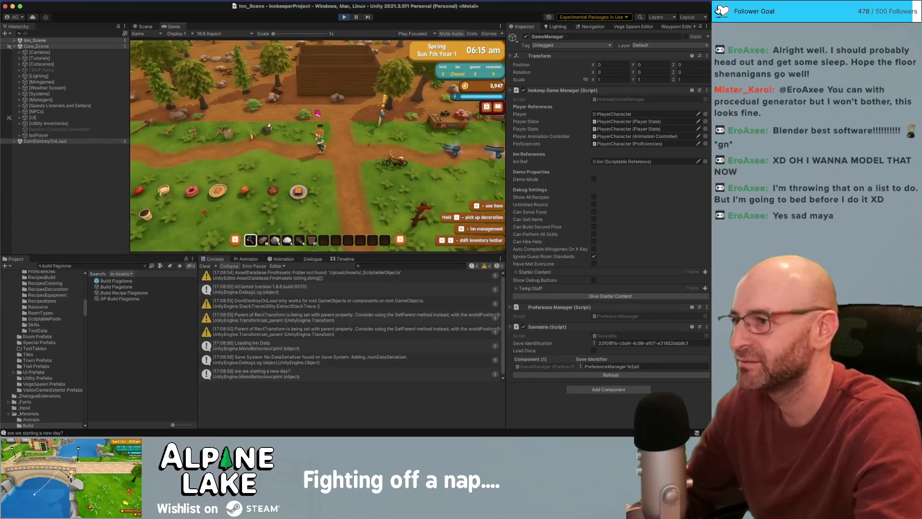
key(w)
key(a)
key(w)
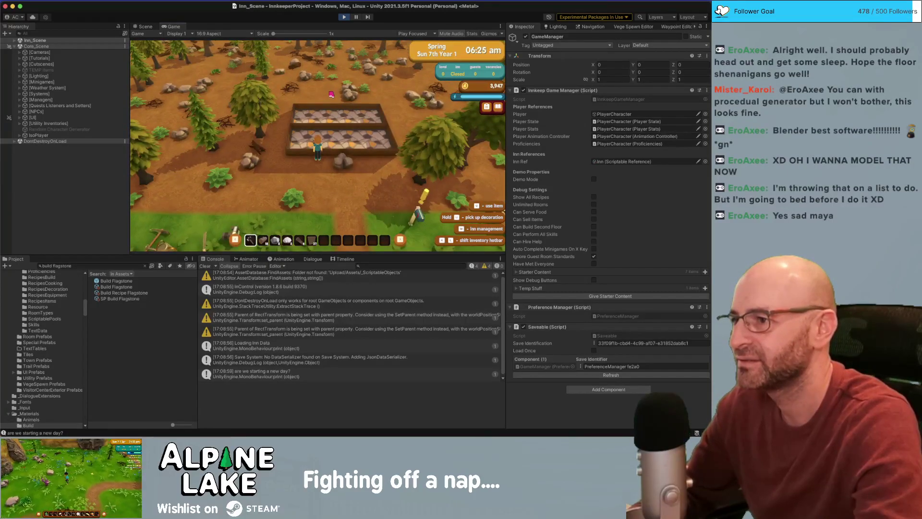
- Walk the player character away from the inn and along the dirt path into the town
key(s)
key(s)
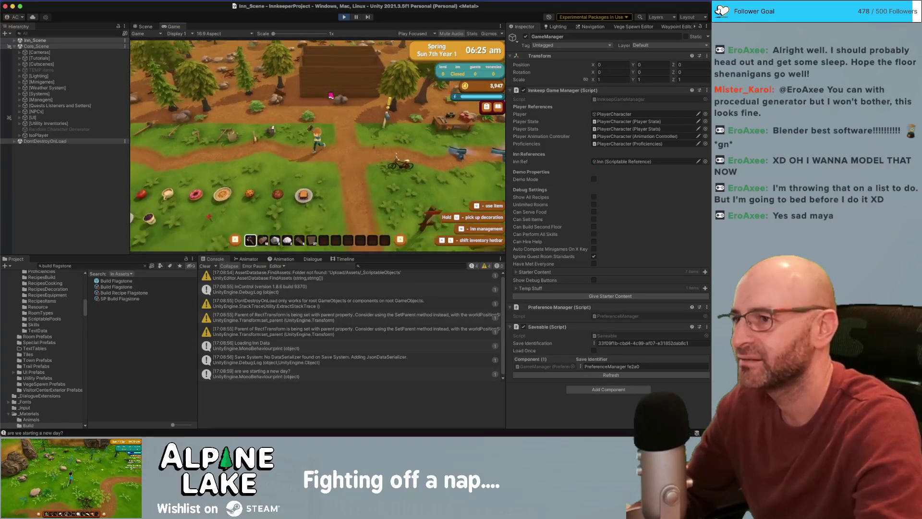
key(a)
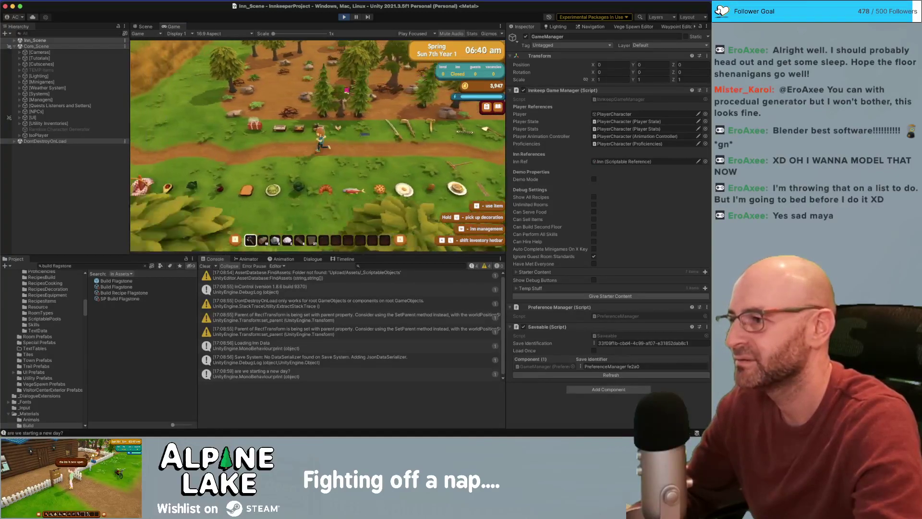
key(d)
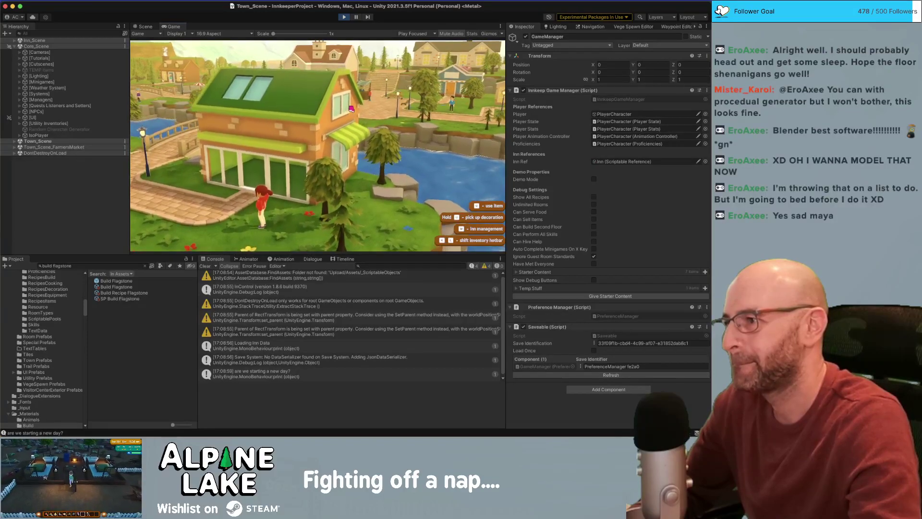
- Walk along the town path to Jarf and play through a chat conversation with him
key(a)
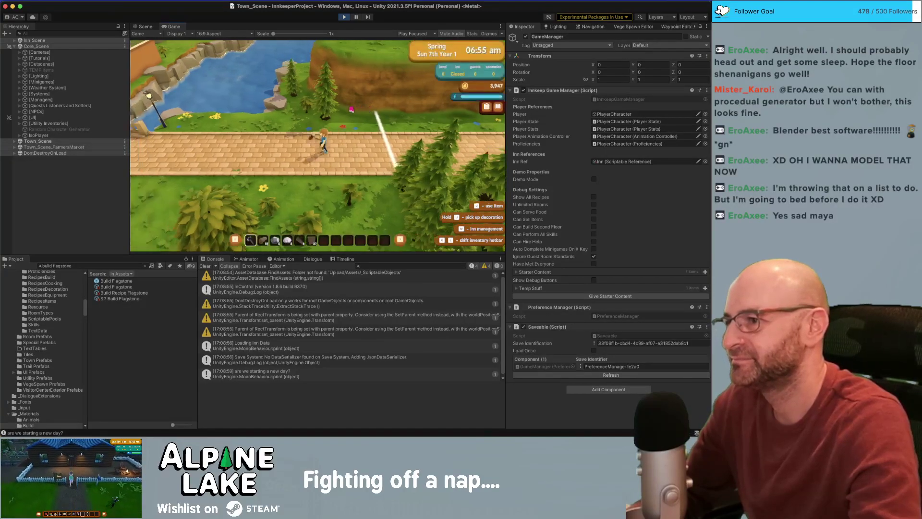
key(a)
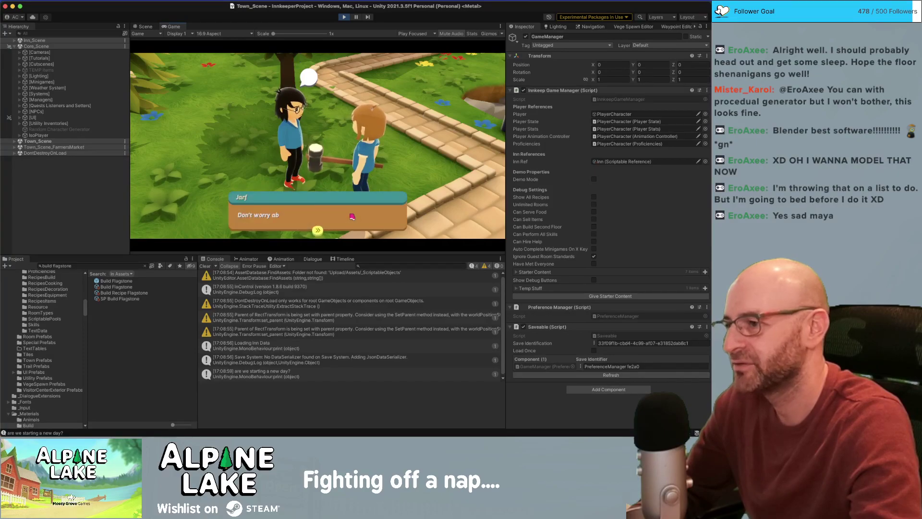
click(387, 212)
click(187, 140)
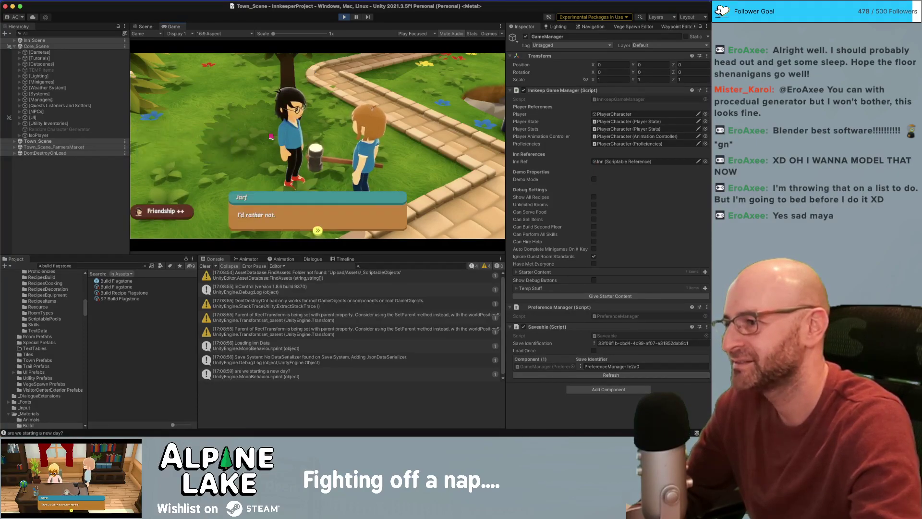
click(350, 216)
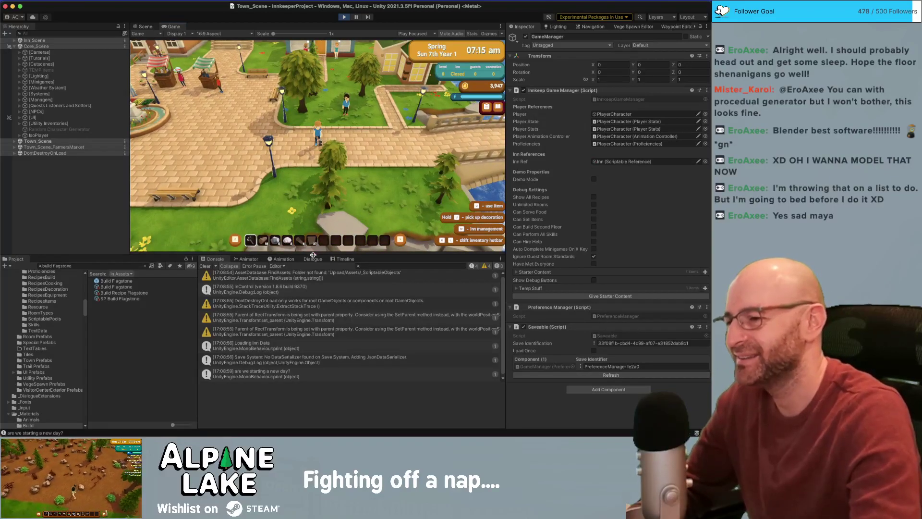
- Filter the dialogue conversations by "paul", open Basic/Paul/Chats, and inspect its "I'd love to be left alone." entry
click(313, 259)
click(321, 276)
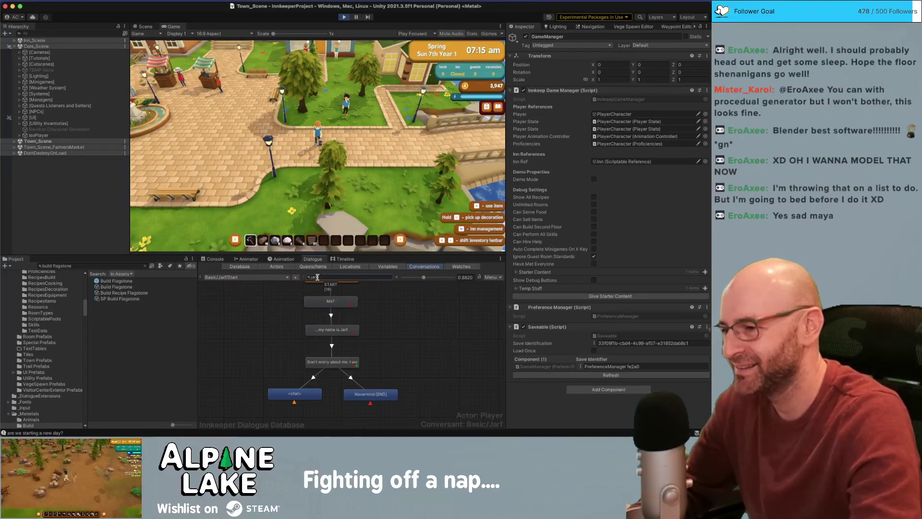
text(paul)
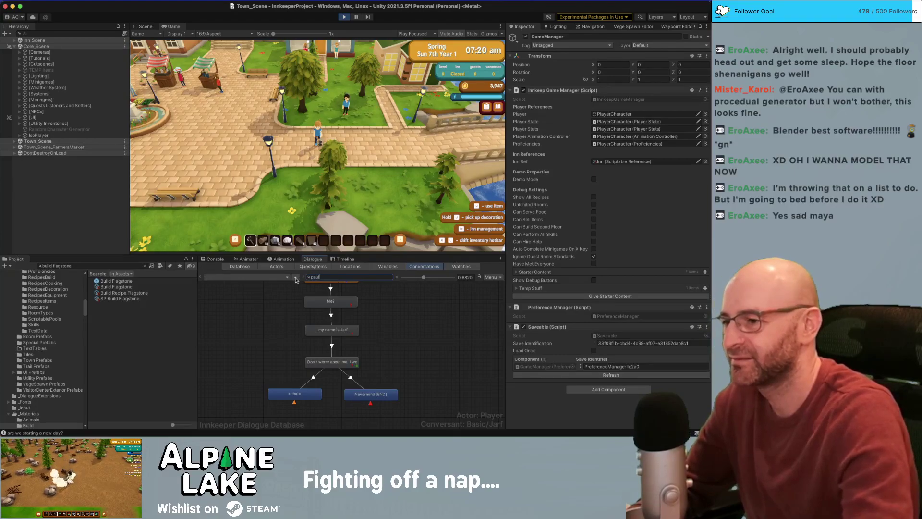
click(287, 278)
mouse_move(311, 286)
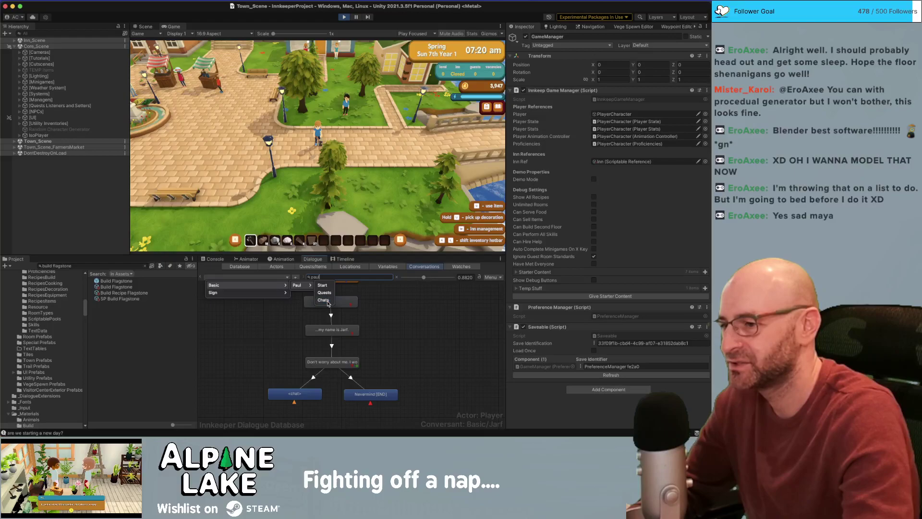
click(328, 302)
click(271, 330)
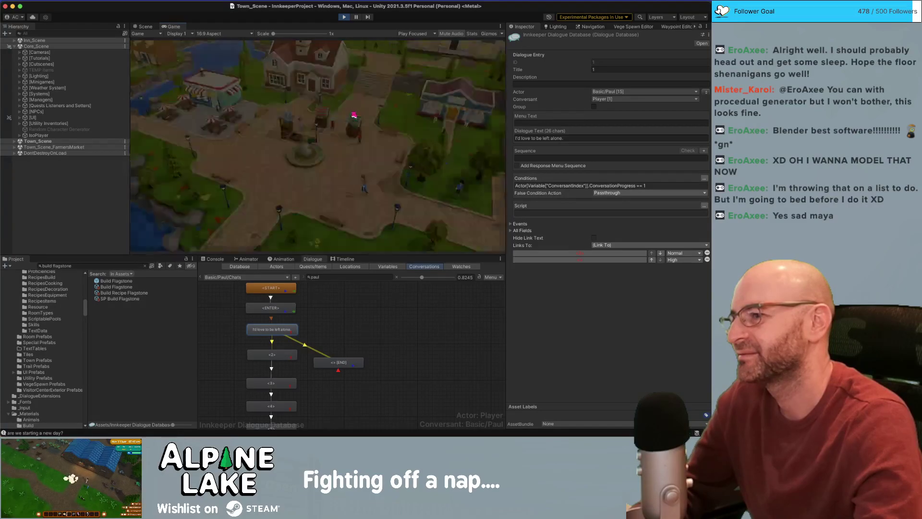
- Finish exploring the town square around the fountain and end the play session
click(340, 184)
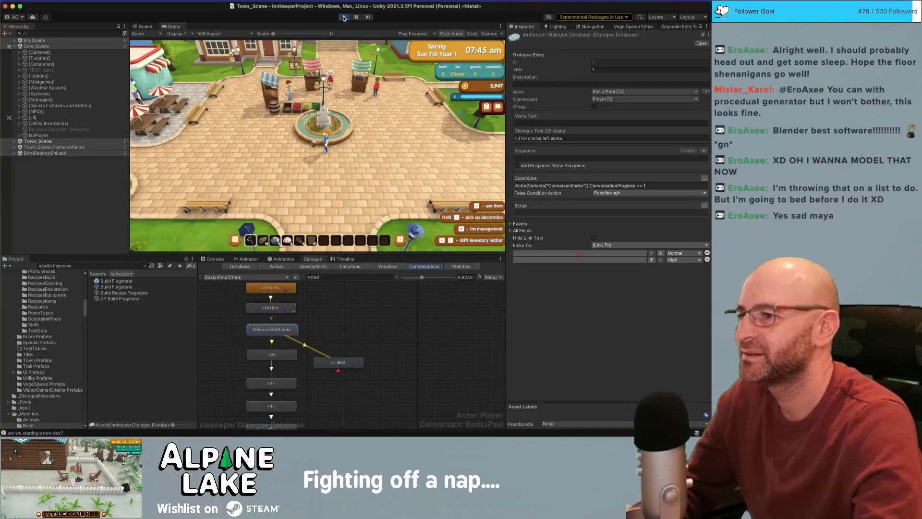
key(d)
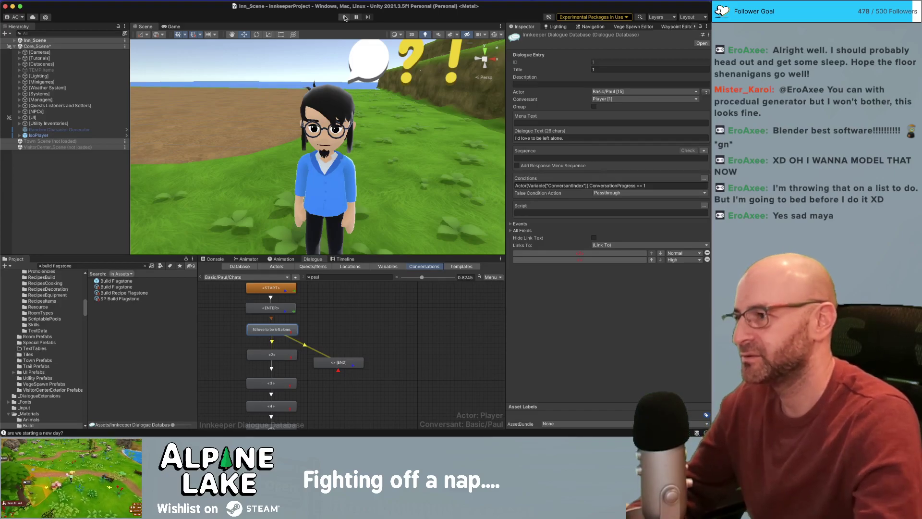
- Clear the current selection, narrow the Hierarchy, and slightly enlarge the Scene view in the editor layout
click(100, 212)
drag(130, 203, 117, 205)
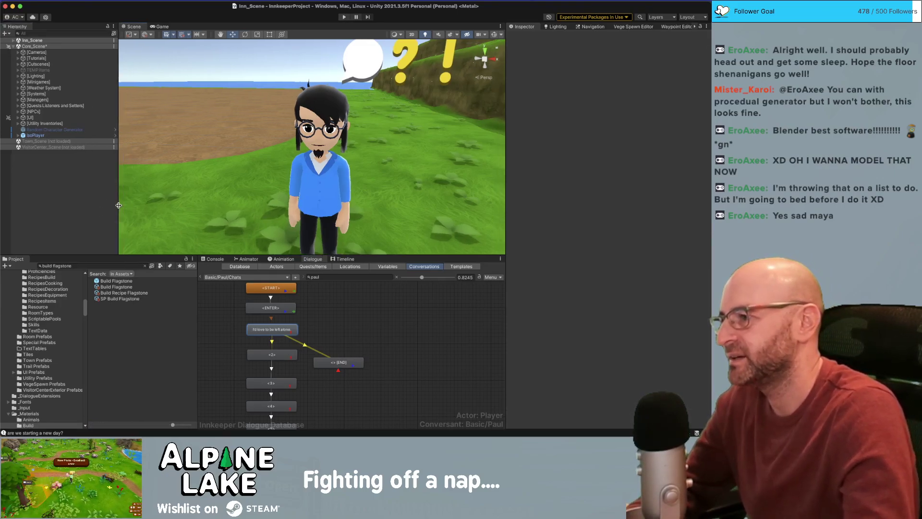
drag(109, 254, 110, 256)
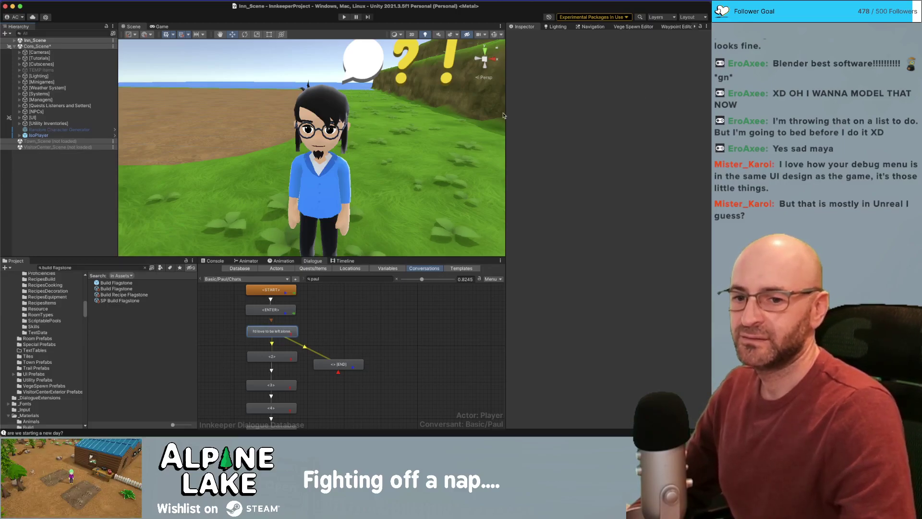
- Start a play session, walk briefly along the path on the inn grounds, and stop the session
click(344, 17)
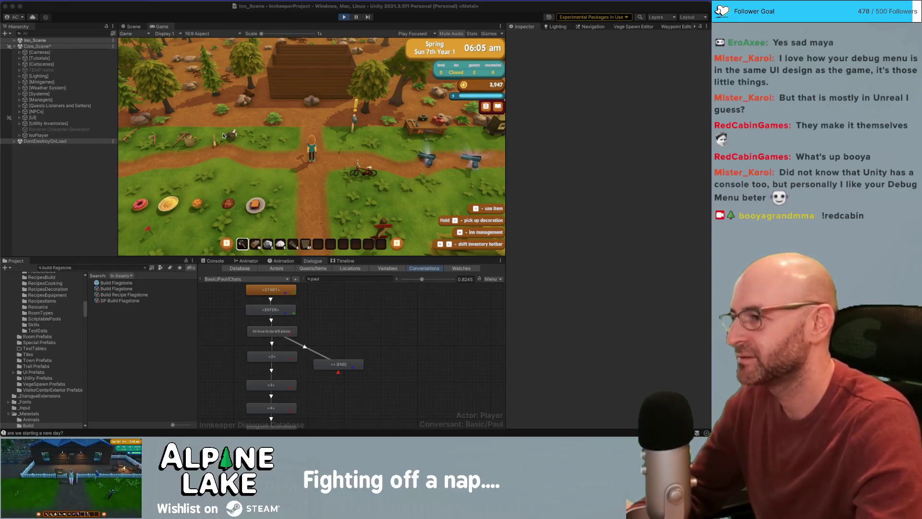
click(291, 130)
key(a)
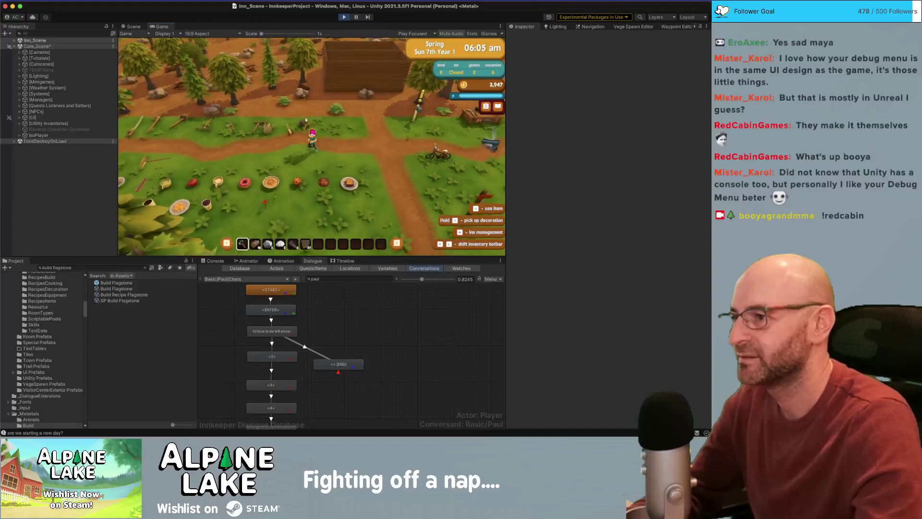
key(i)
key(i)
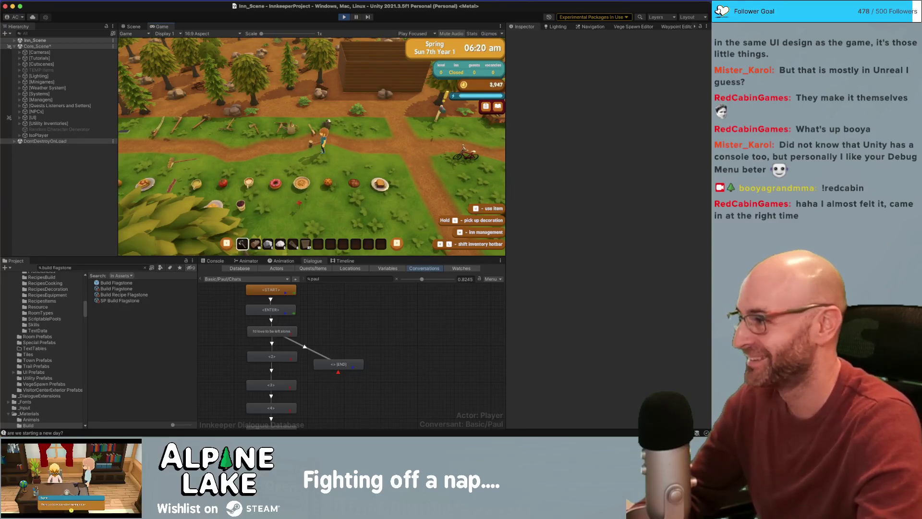
click(344, 17)
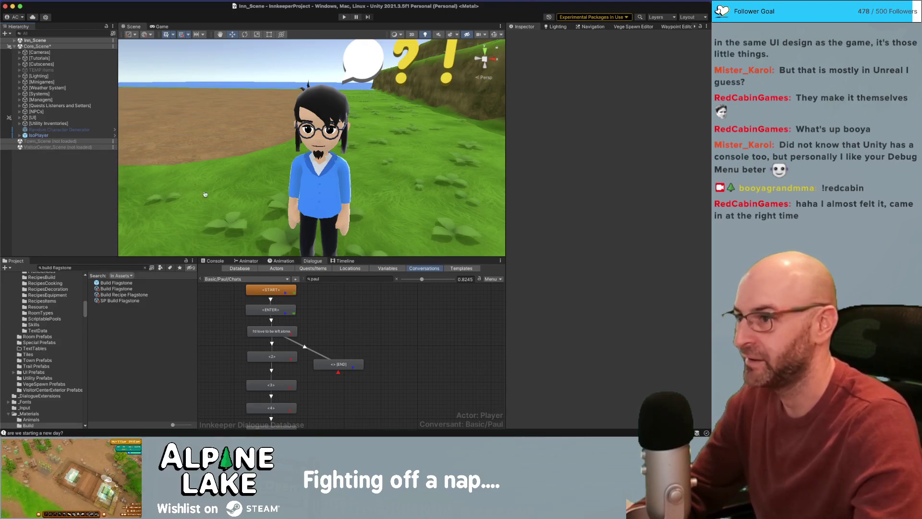
- Consult the Alpine Lake Roadmap's monthly timeline in the browser and return to Unity
click(297, 188)
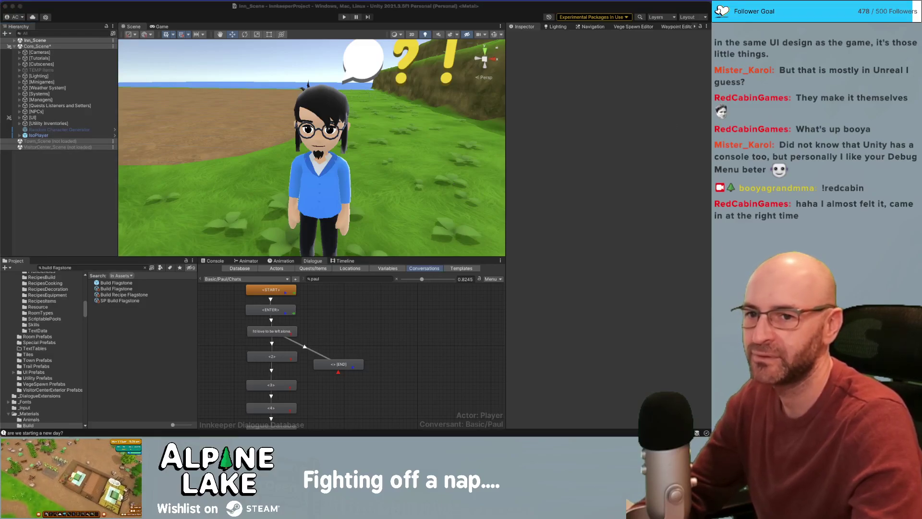
drag(531, 98, 191, 63)
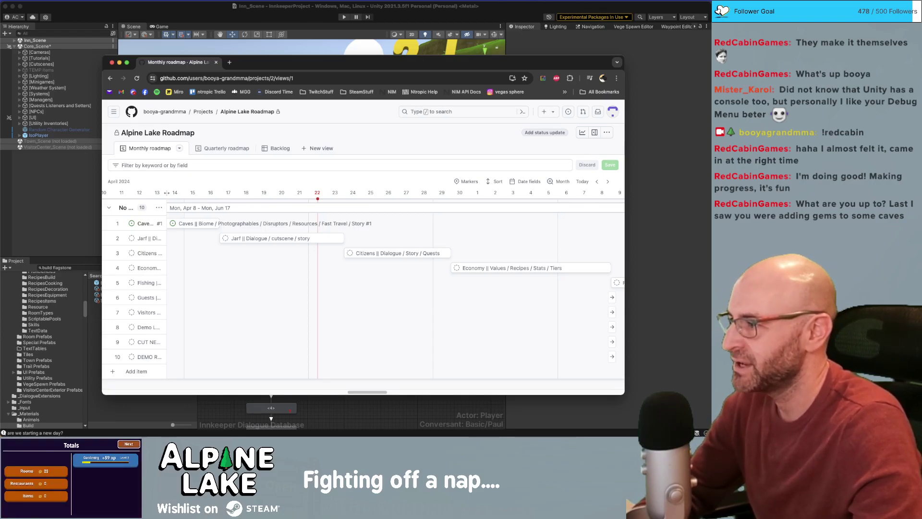
click(157, 14)
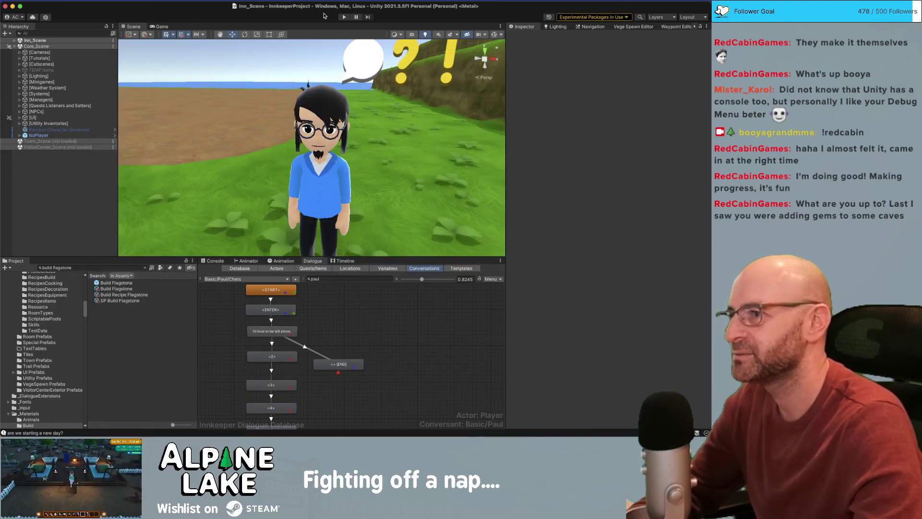
- Start a play session, switch to Obsidian, and review the CAVES checklist in the Road to Demoland note through the compass item
click(342, 18)
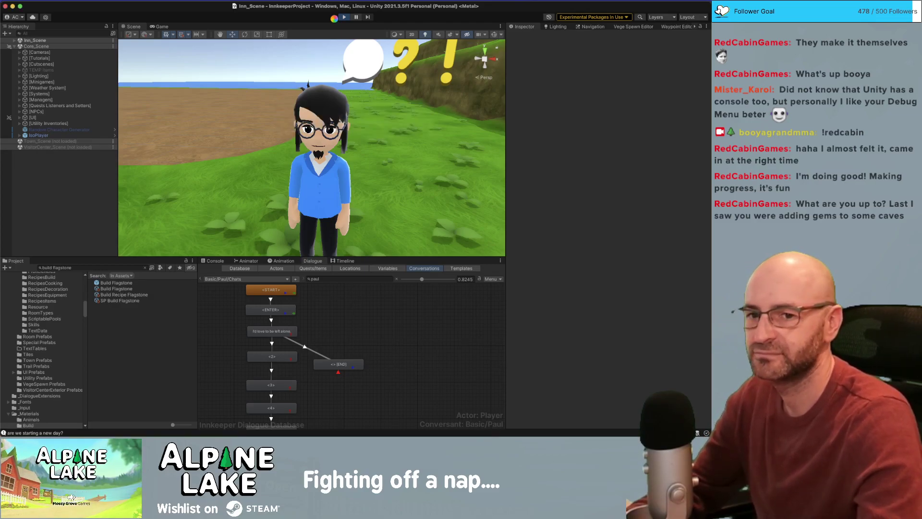
key(super+Tab)
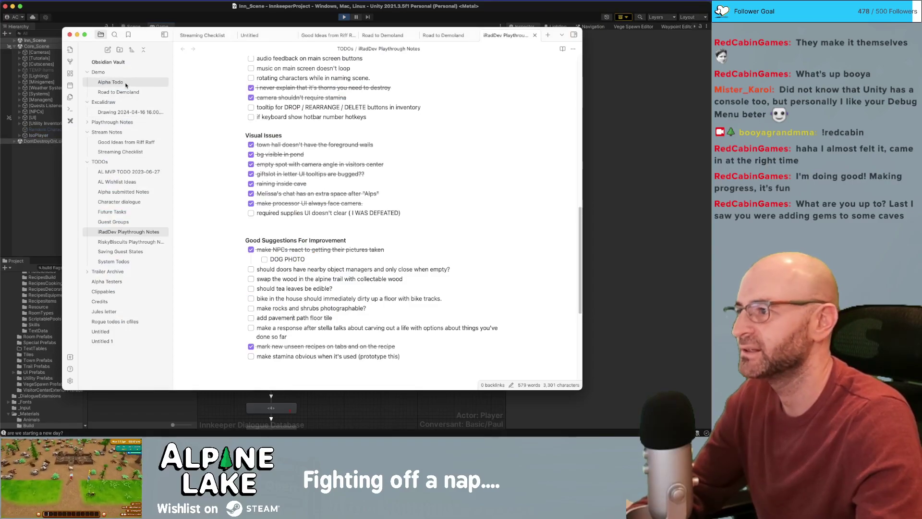
click(126, 91)
scroll(285, 174, down, 15)
scroll(267, 171, down, 15)
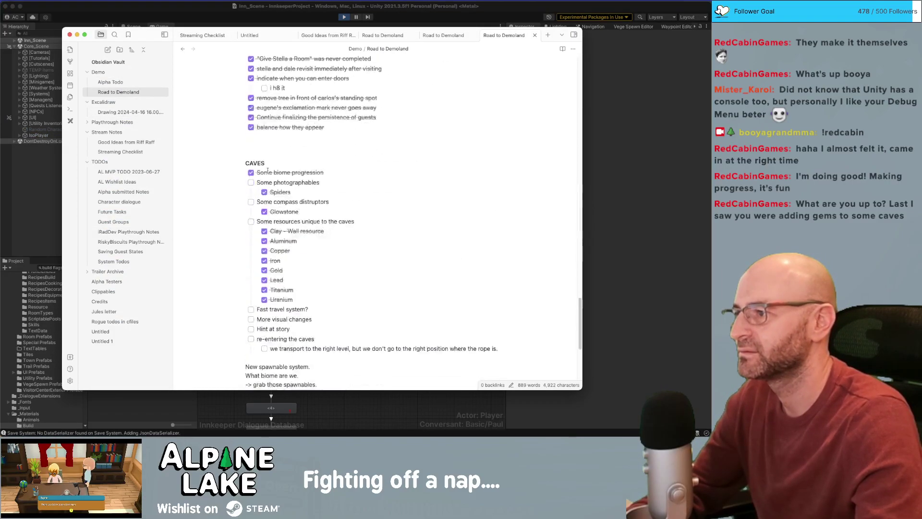
scroll(275, 172, up, 5)
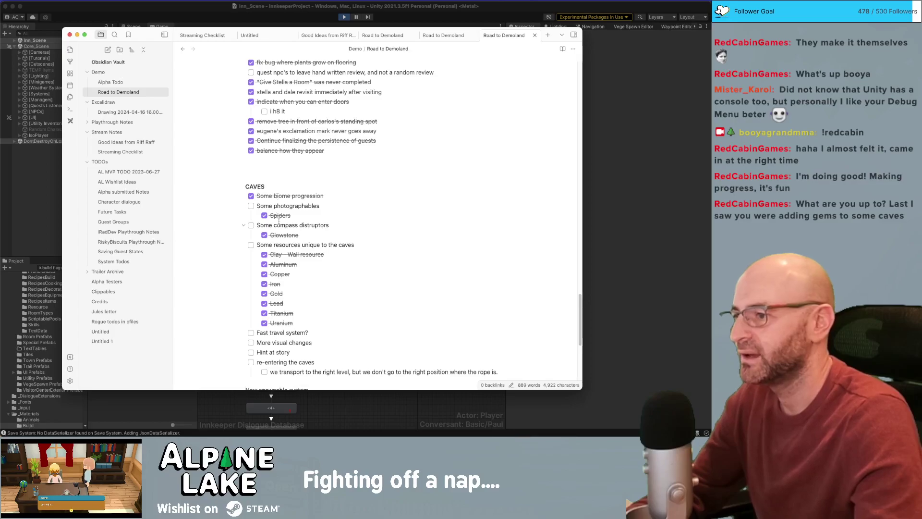
drag(260, 224, 327, 225)
click(298, 225)
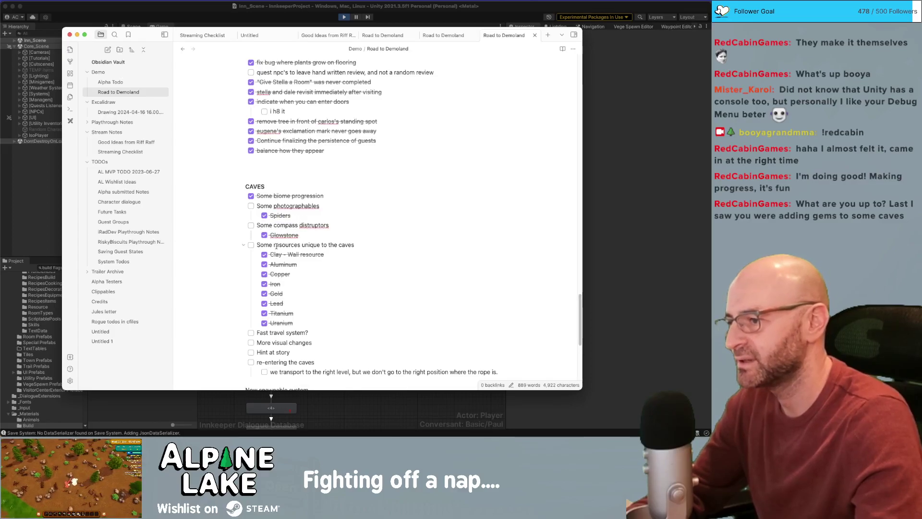
- Mark "Some resources unique to the caves" complete and add a completed "Bats" and an open "???" item under "Some photographables"
drag(275, 245, 340, 246)
drag(263, 206, 314, 206)
click(296, 207)
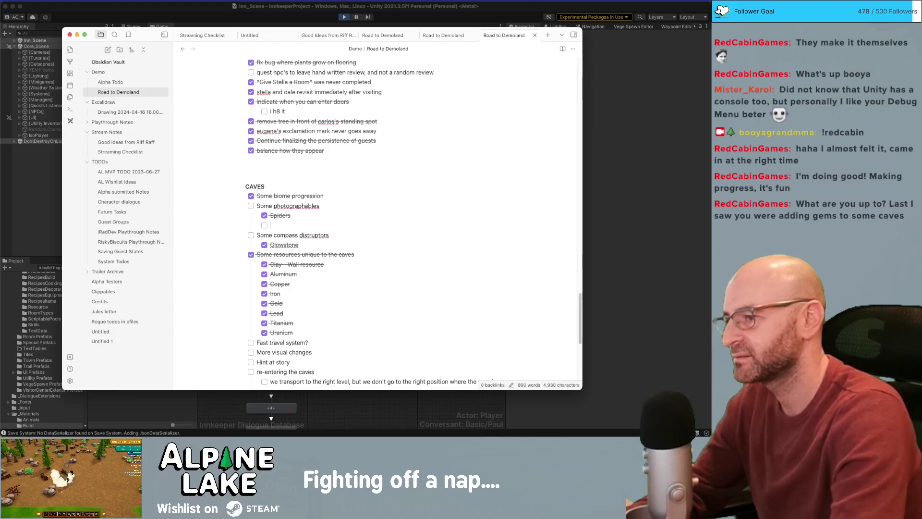
key(Return)
text(Bats)
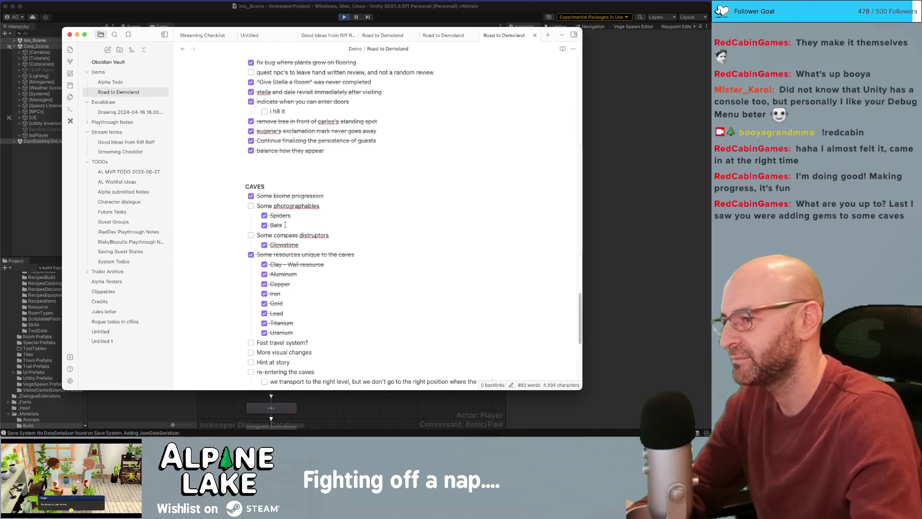
key(Return)
text(???)
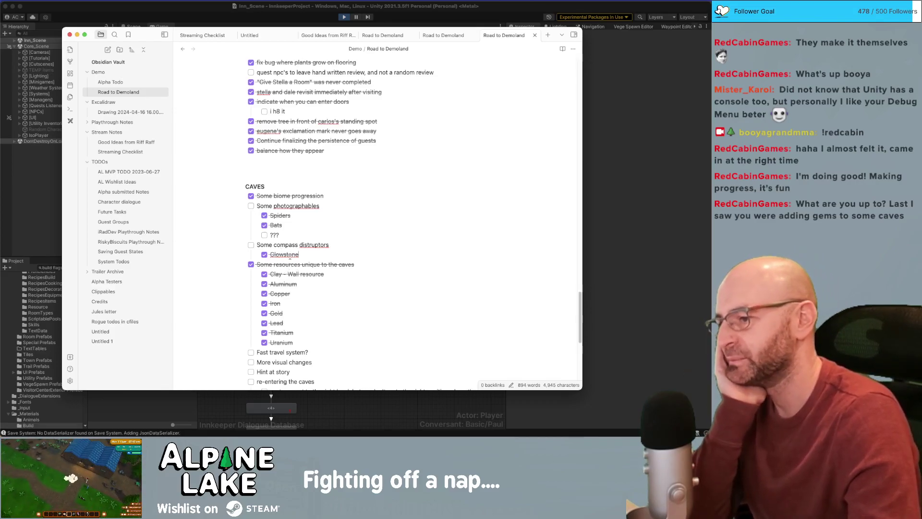
- Review the remaining CAVES items from "Fast travel system?" through "Hint at story"
scroll(296, 255, down, 2)
drag(269, 320, 302, 328)
click(281, 328)
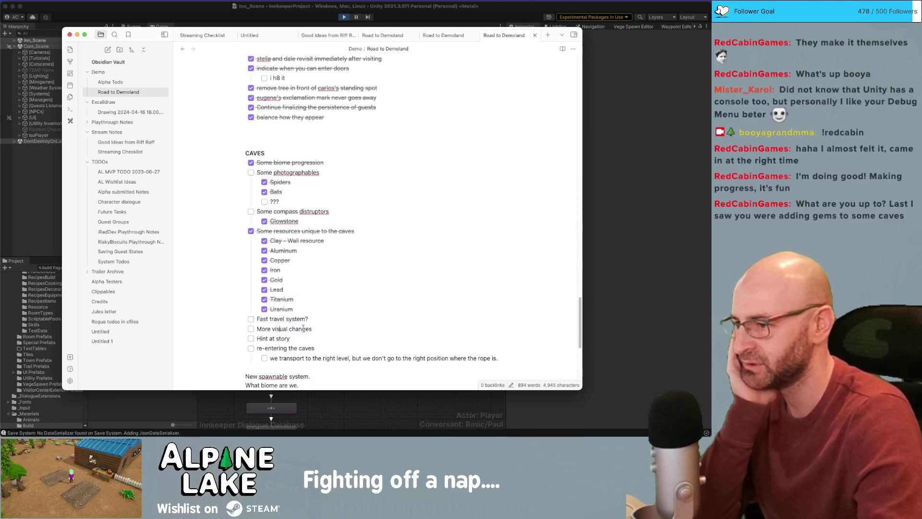
drag(267, 344, 330, 343)
click(329, 343)
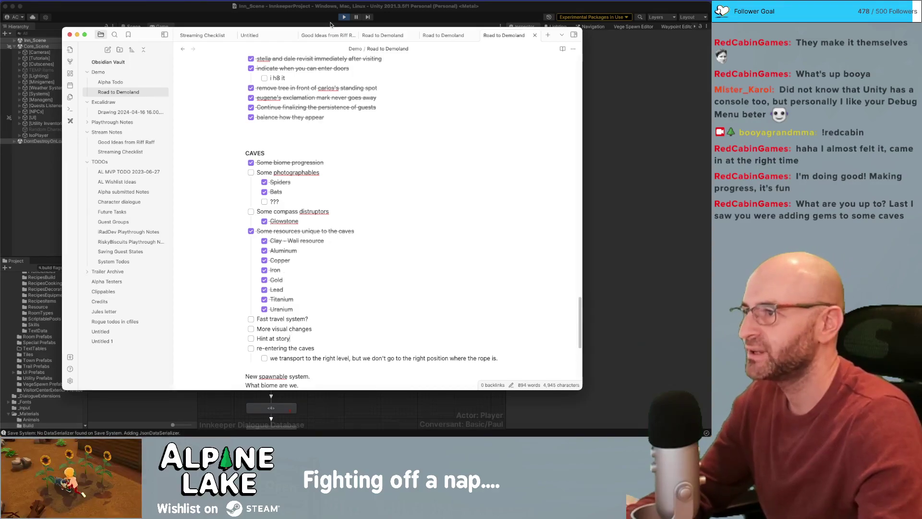
- Switch back to the running game in Unity, pick up the pick axe, and enter the cave
click(311, 14)
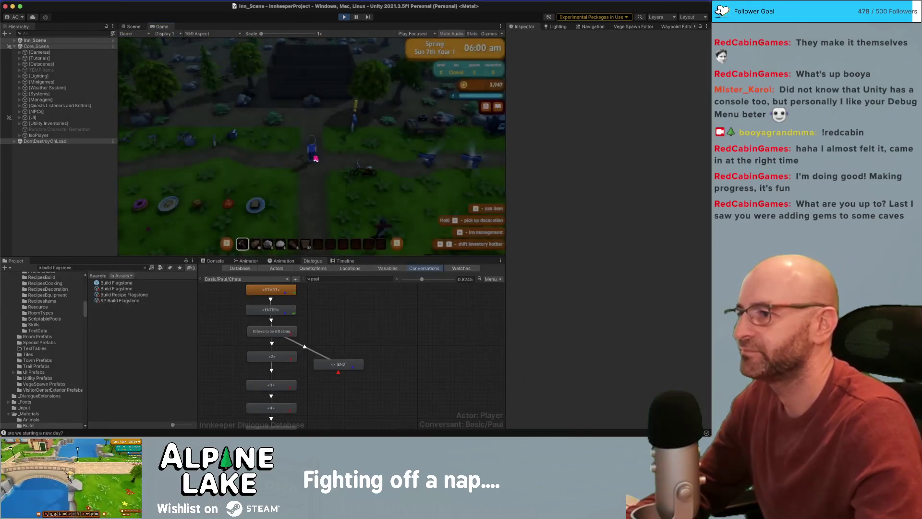
key(a)
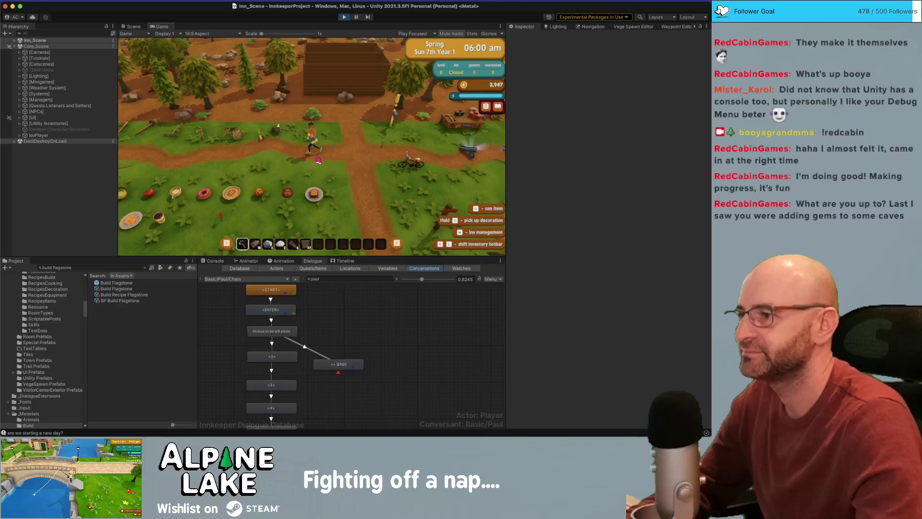
key(d)
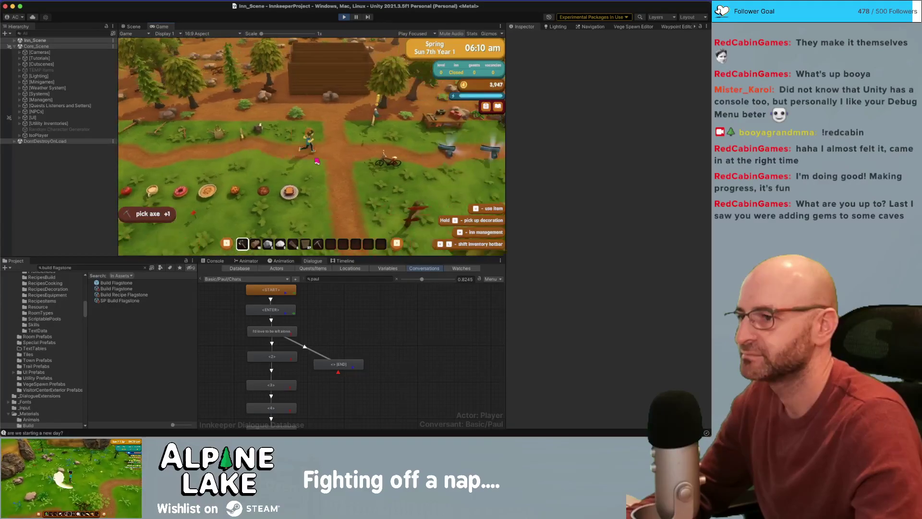
key(w)
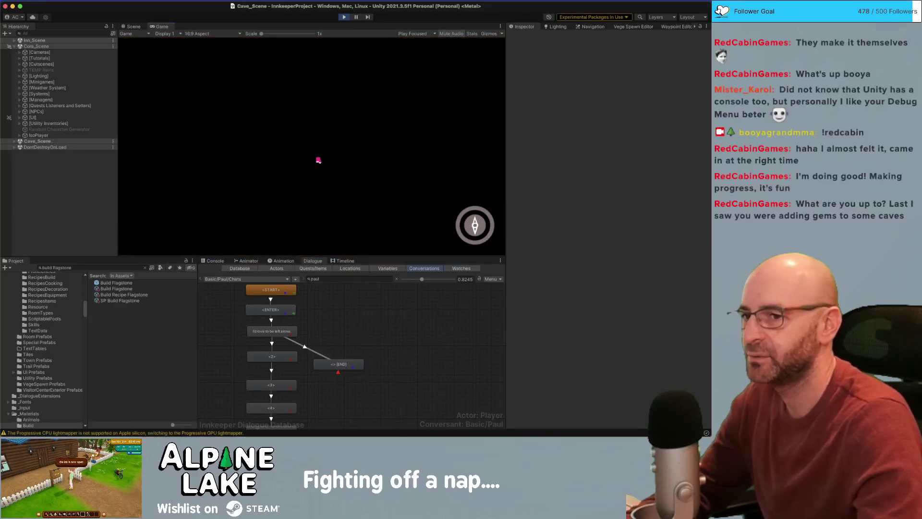
- Walk through Cave A past the campfire, mine the rock near the far wall with the pick axe, and descend to Level 1
key(w)
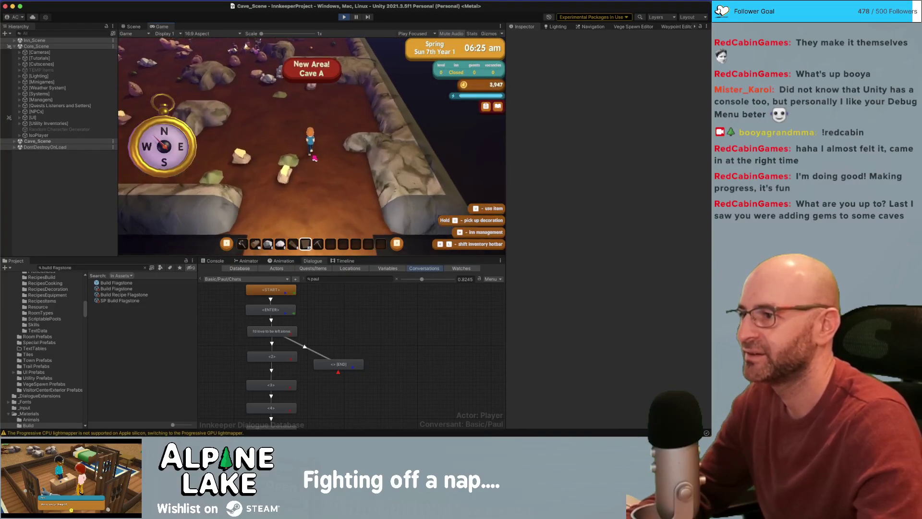
key(a)
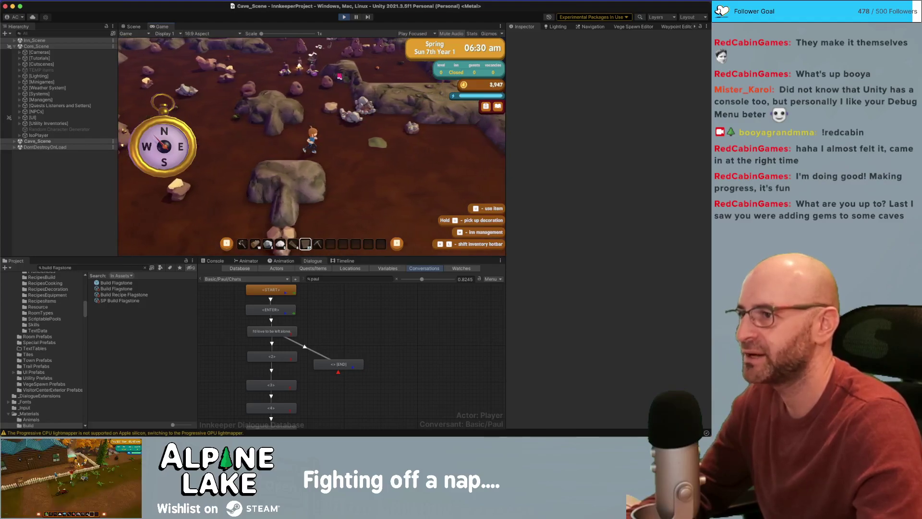
key(w)
key(a)
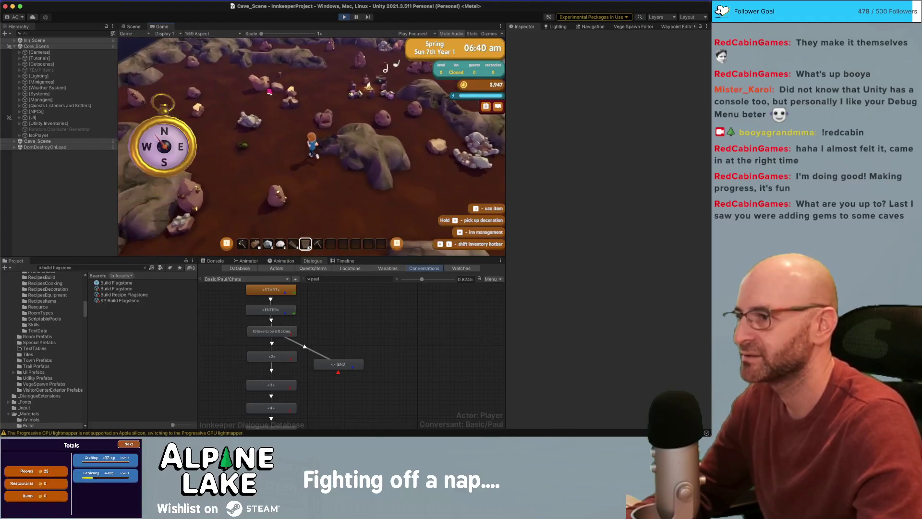
key(w)
key(d)
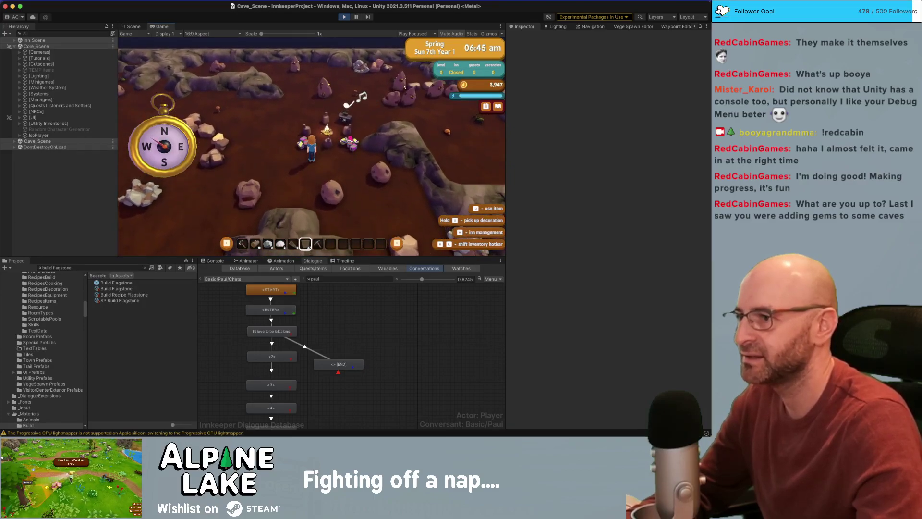
key(a)
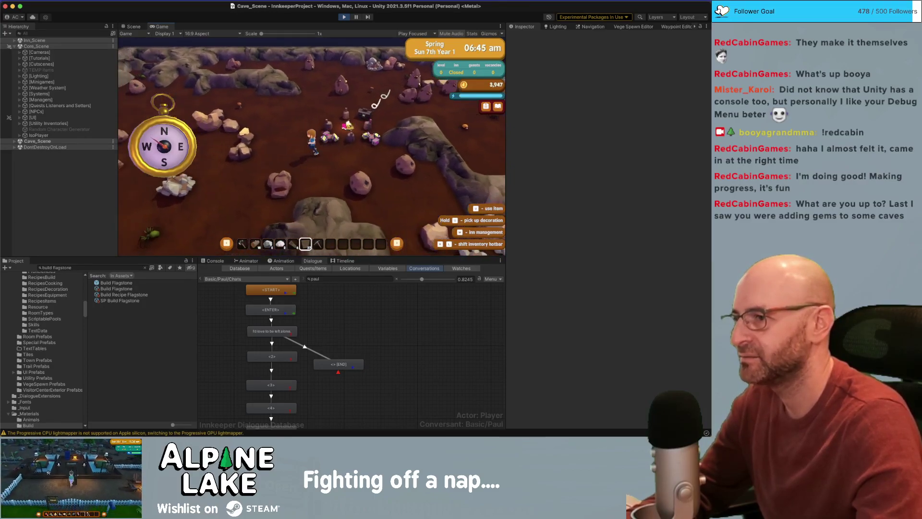
key(w)
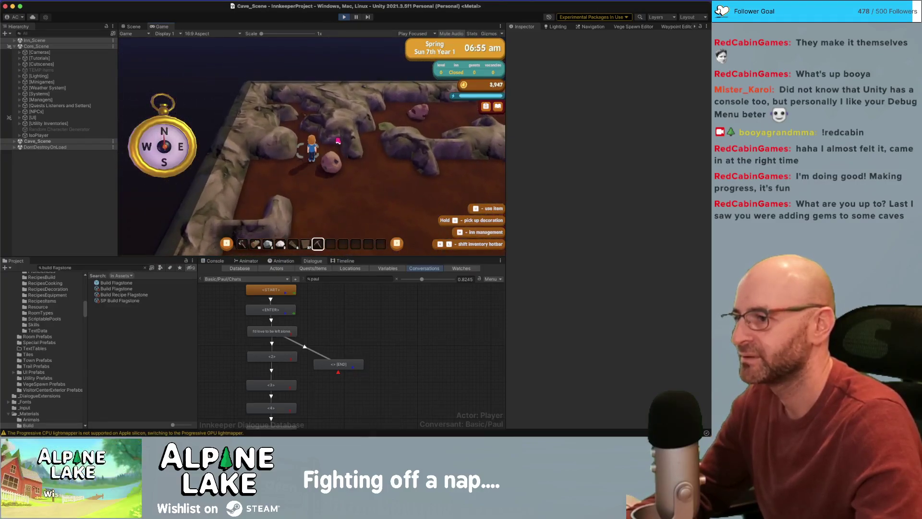
key(space)
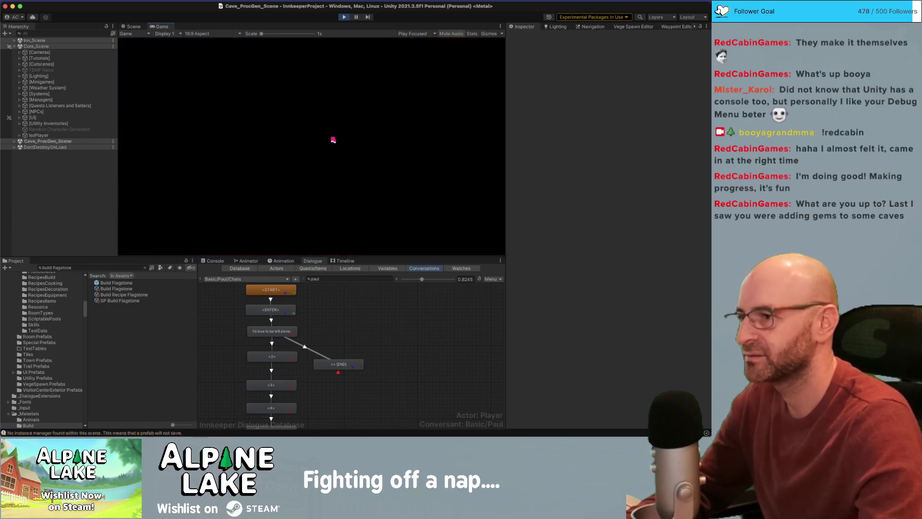
- Cross the Level 1 cave to the hole between the boulders and descend to Level 2
key(w)
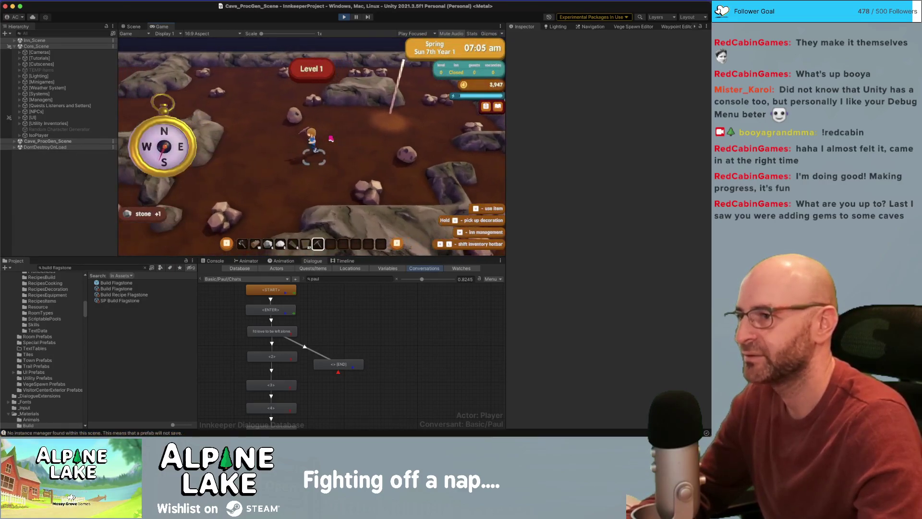
key(s)
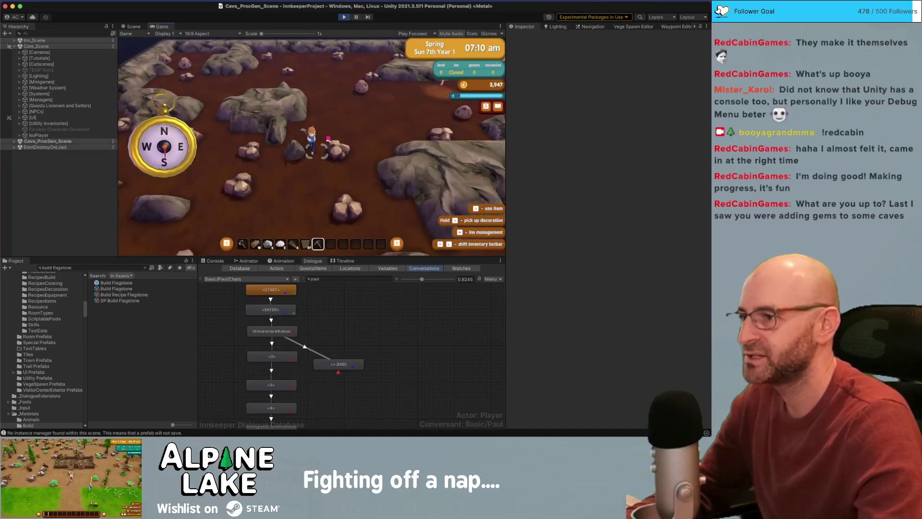
key(s)
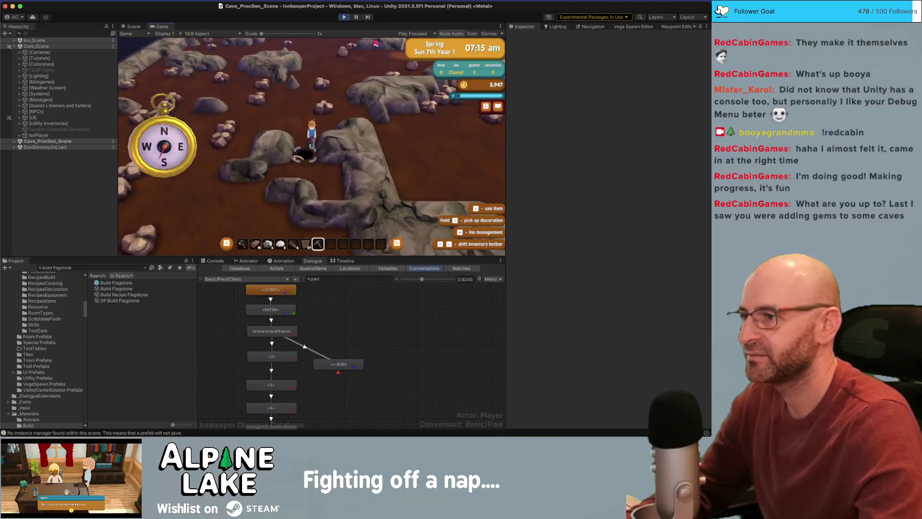
key(s)
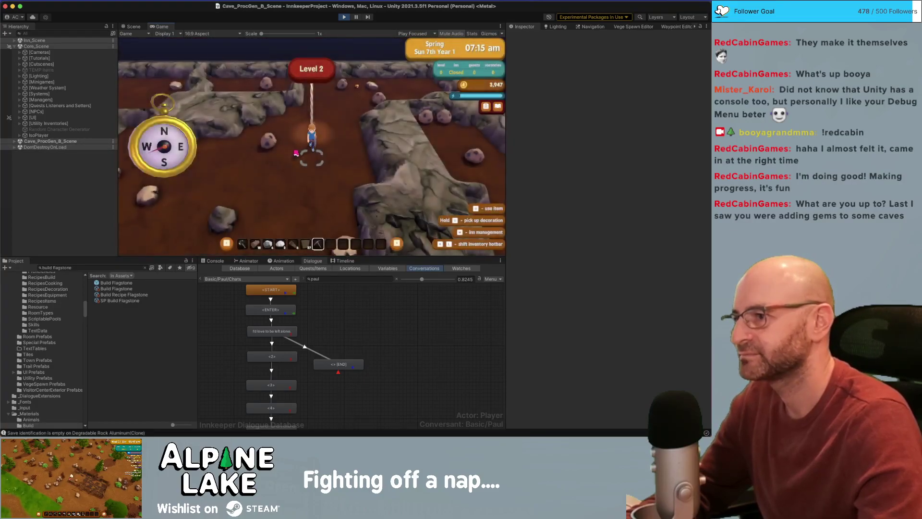
- Explore the northern part of the Level 2 cave beyond the rope, checking the rocks near the far wall
key(w)
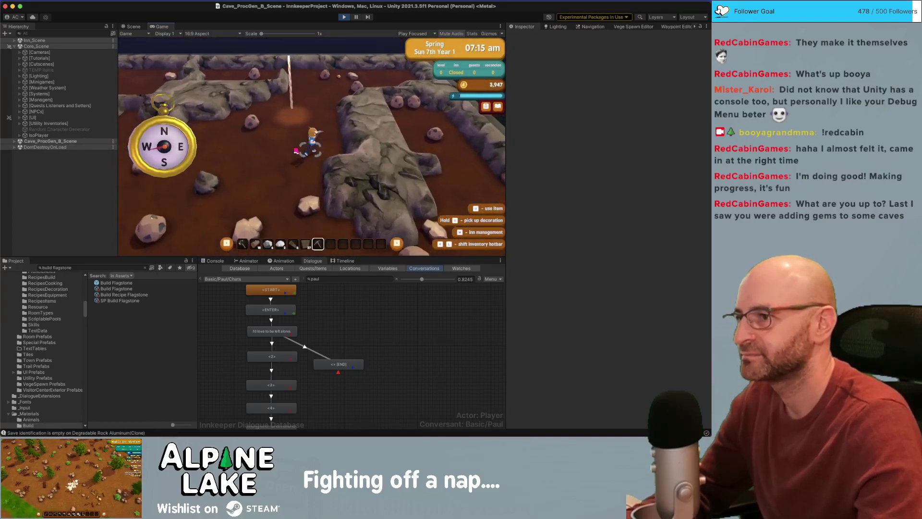
key(w)
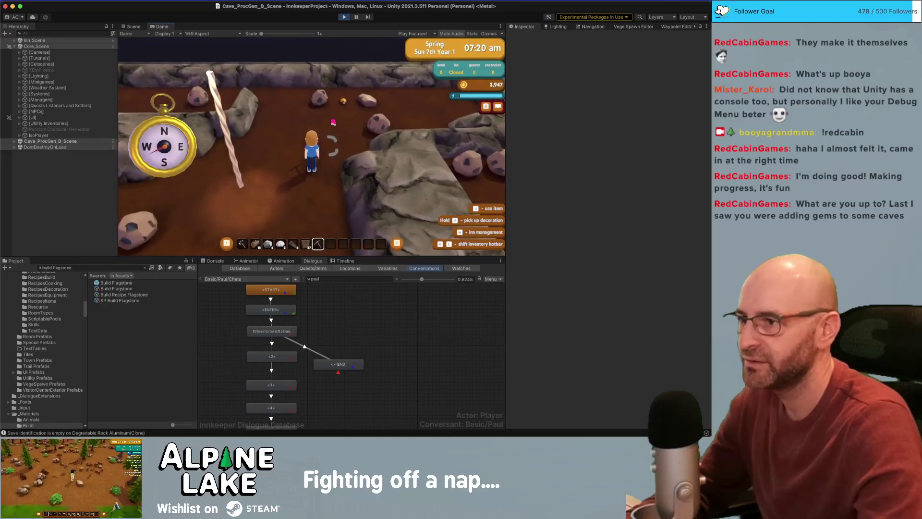
key(w)
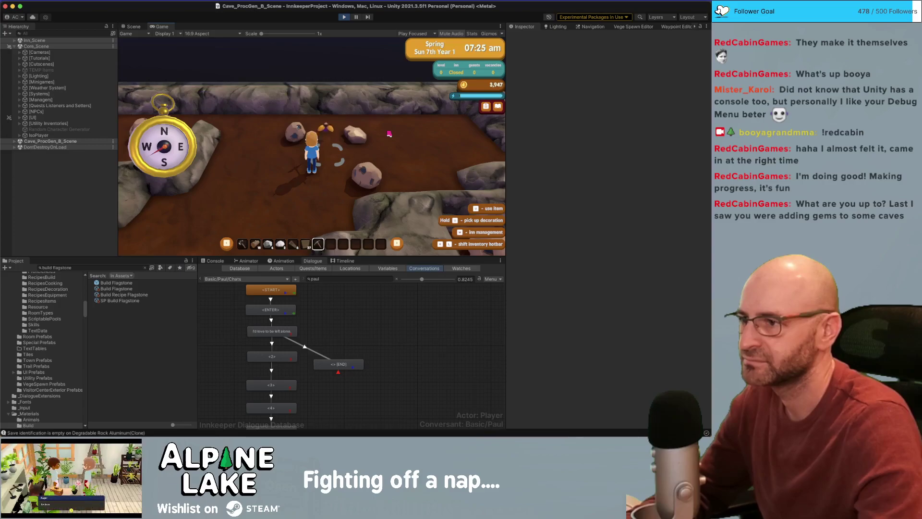
key(w)
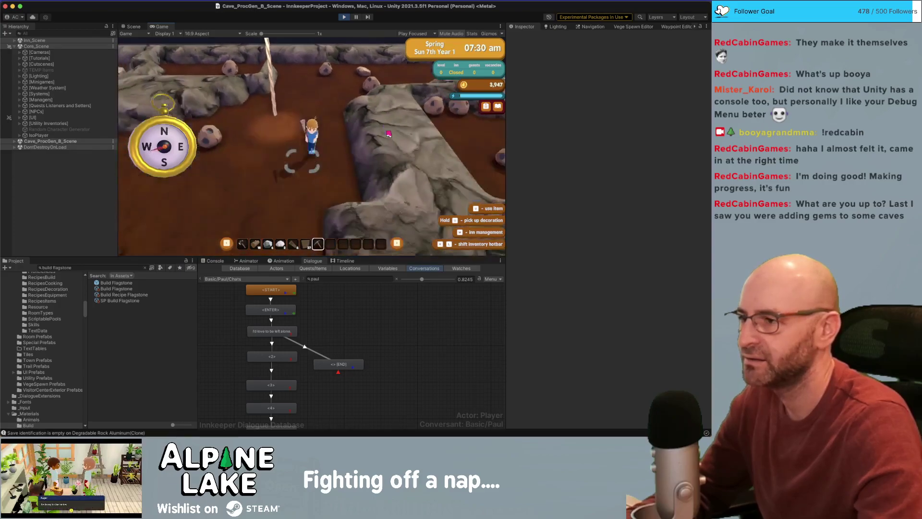
- Cross the Level 2 cave westward past the scattered rocks to the hole beside the boulders
key(a)
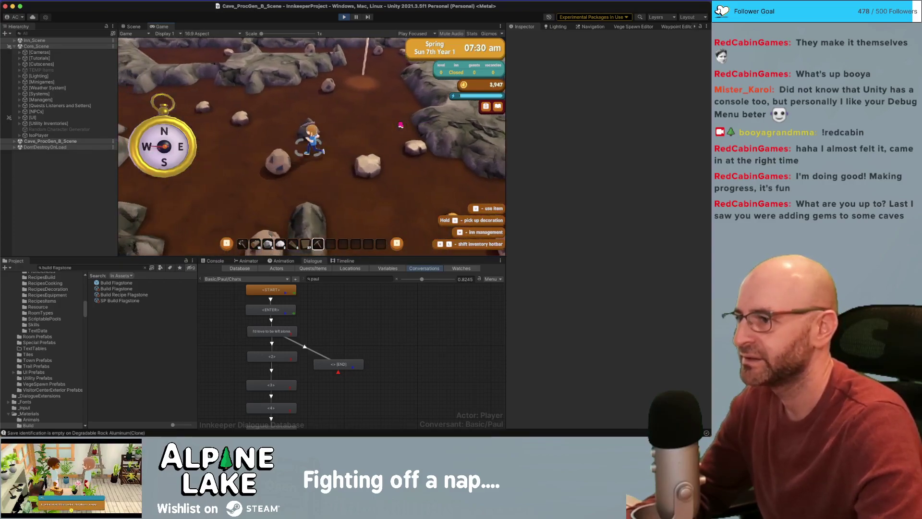
key(d)
key(a)
key(s)
key(a)
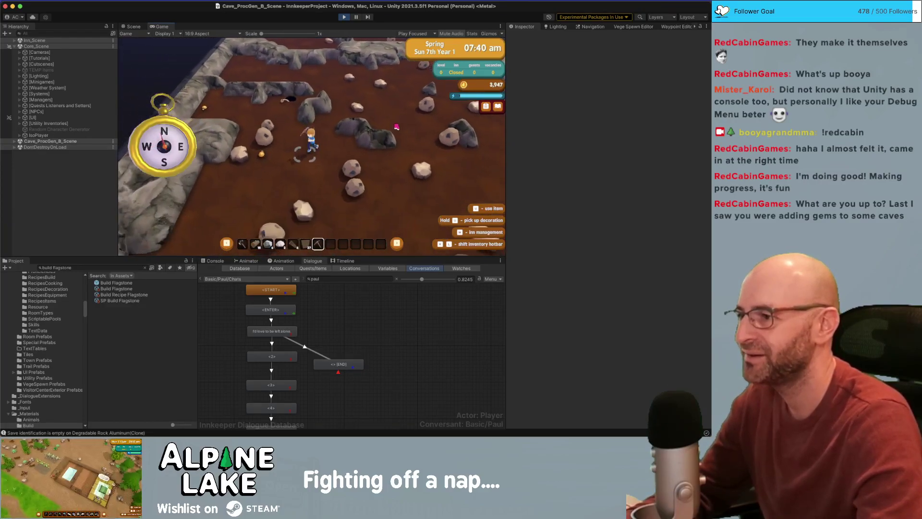
key(a)
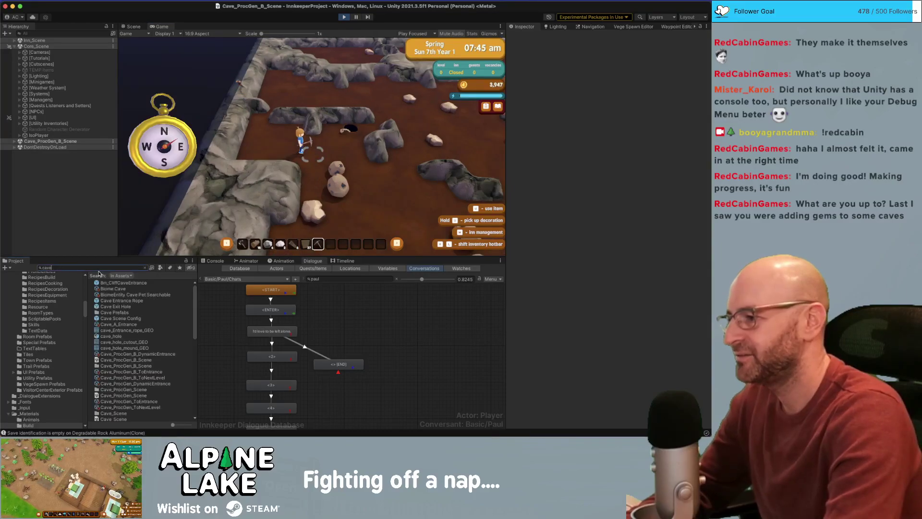
- Search the project for "cave biome" and compare the spawnable entities of CaveBiome Tier1 and Tier2
text(biome)
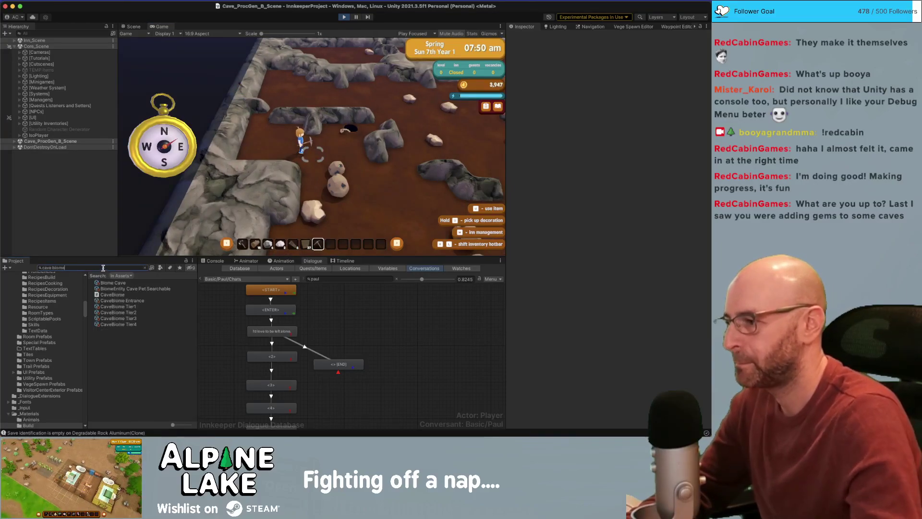
click(114, 300)
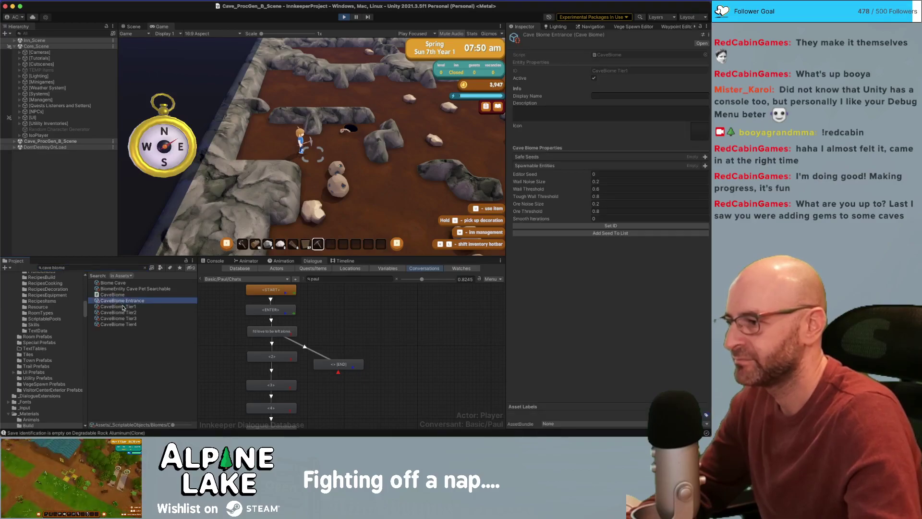
click(122, 306)
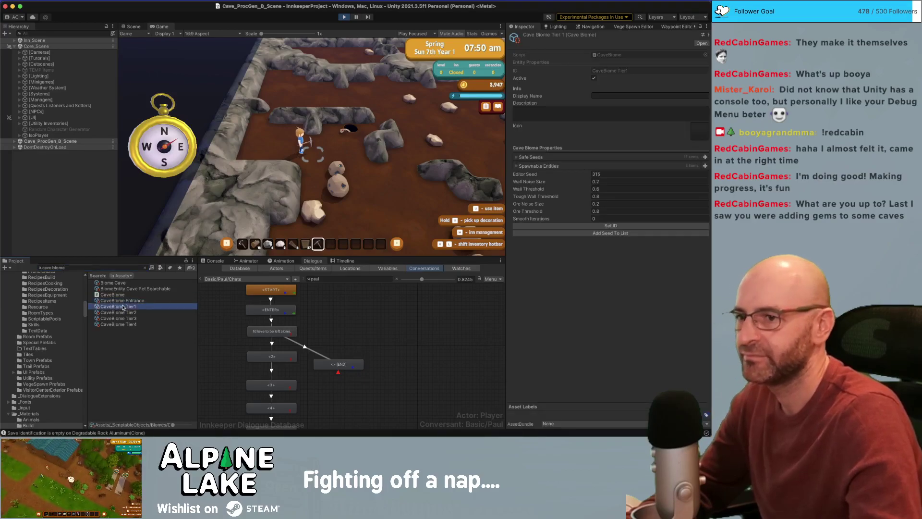
click(516, 166)
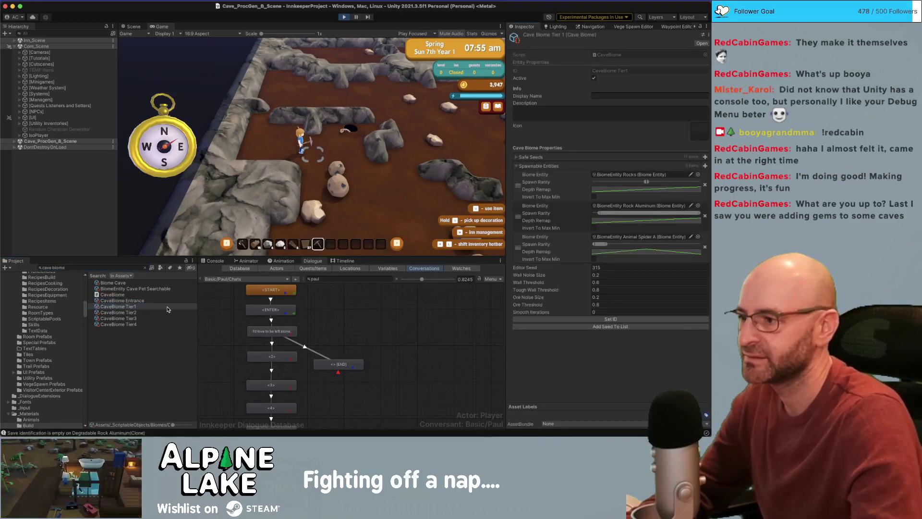
click(120, 312)
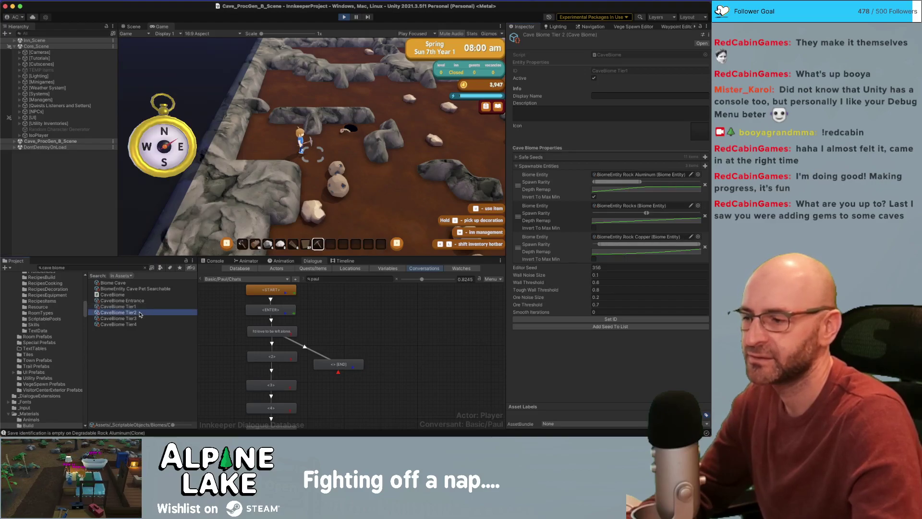
key(Up)
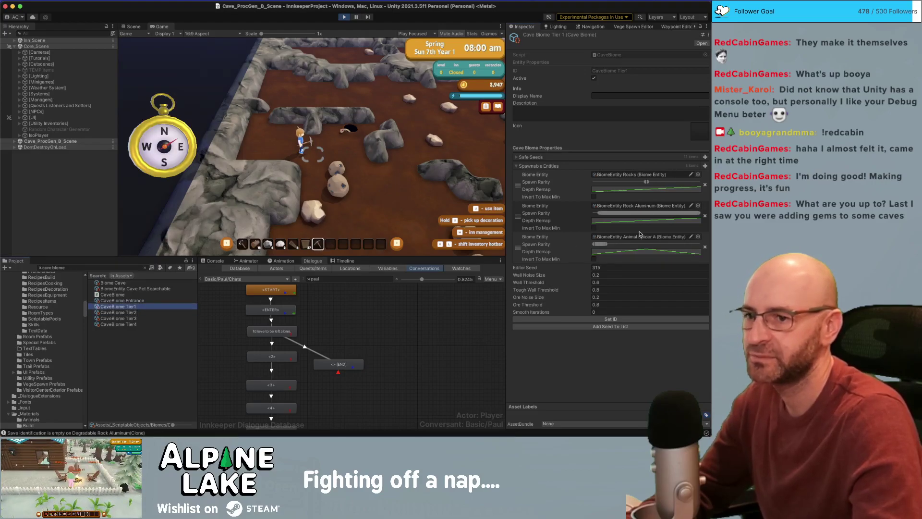
- Open BiomeEntity Animal Spider A from the Tier1 spawnable entities and set its prefab option to SP Animal Spider A
click(640, 236)
click(151, 309)
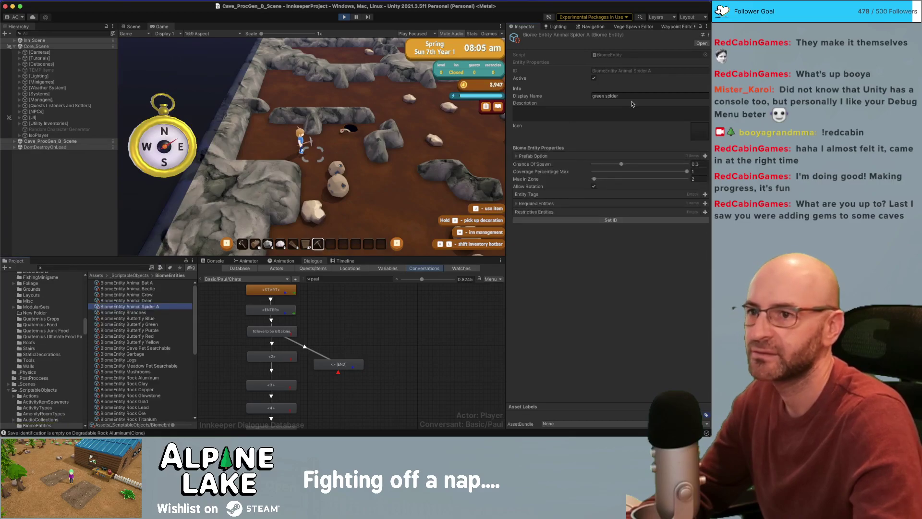
click(528, 156)
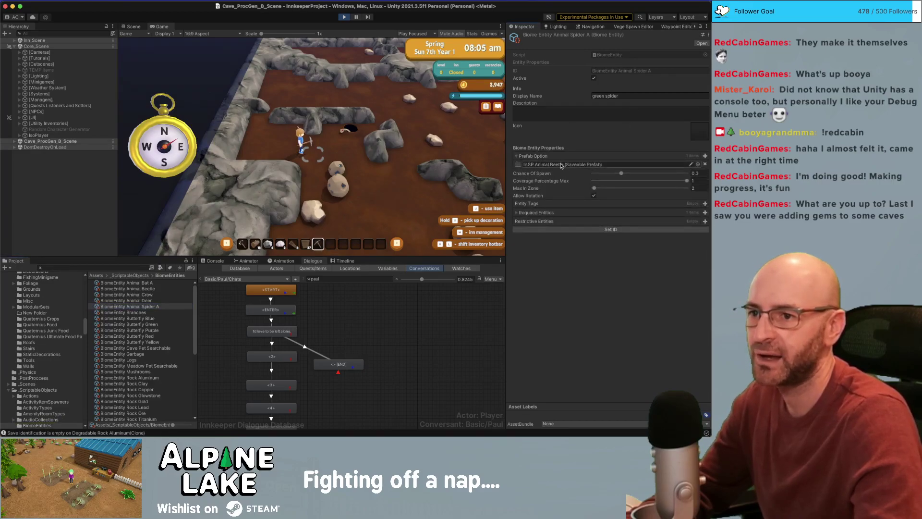
click(699, 164)
text(spider)
key(Down)
key(Return)
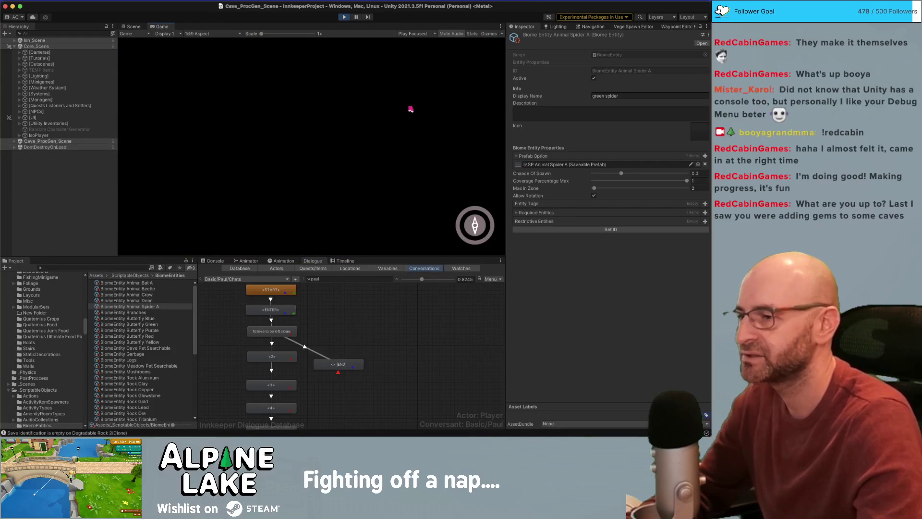
- Explore the Level 3 cave south and east of the rope, around the green creature near the rock formation
key(s)
key(a)
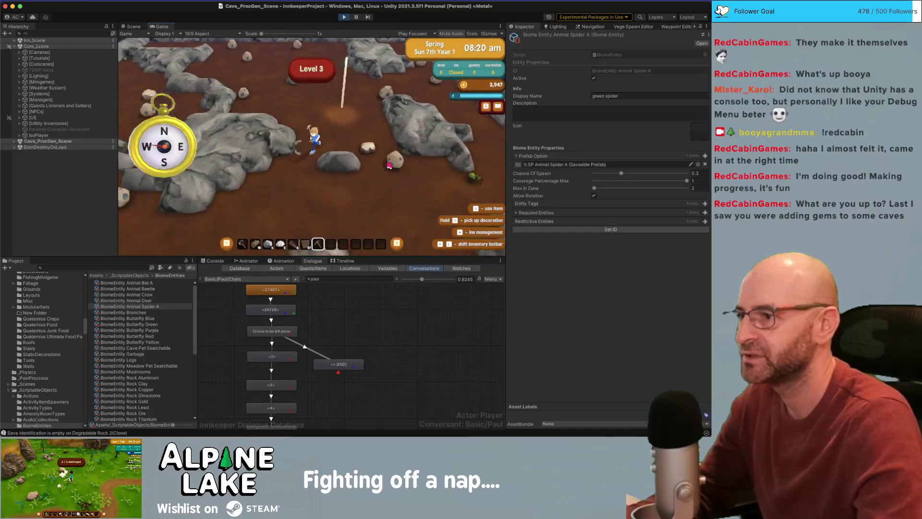
key(d)
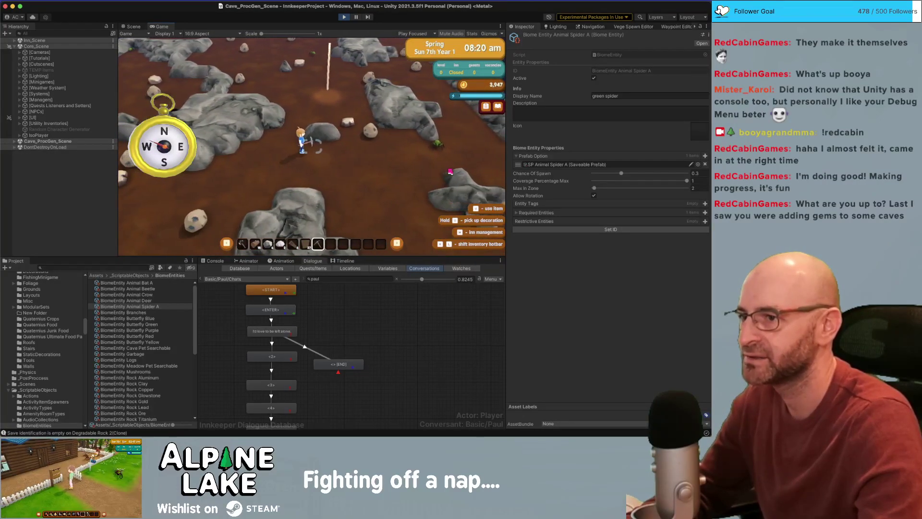
key(d)
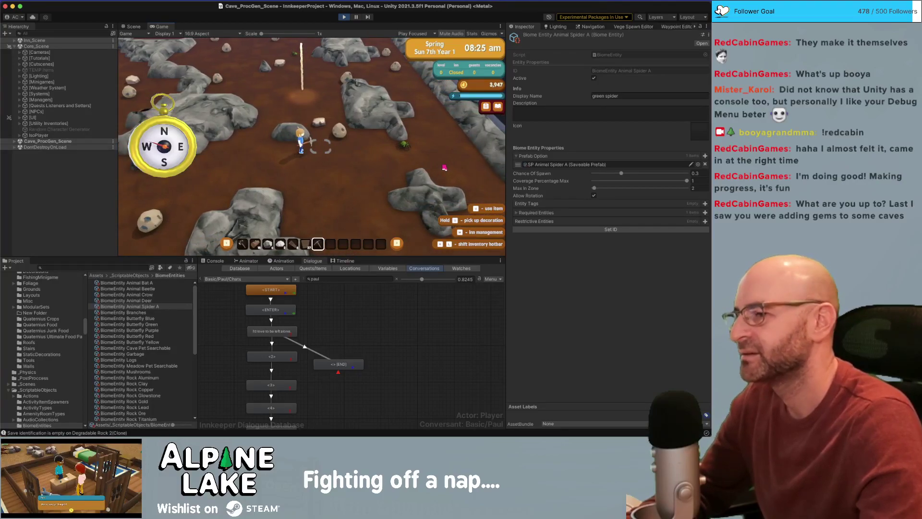
key(d)
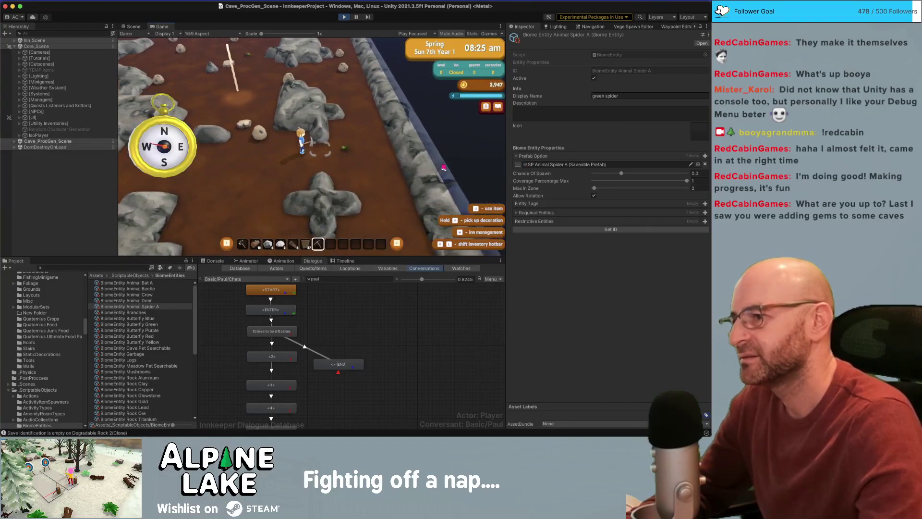
key(a)
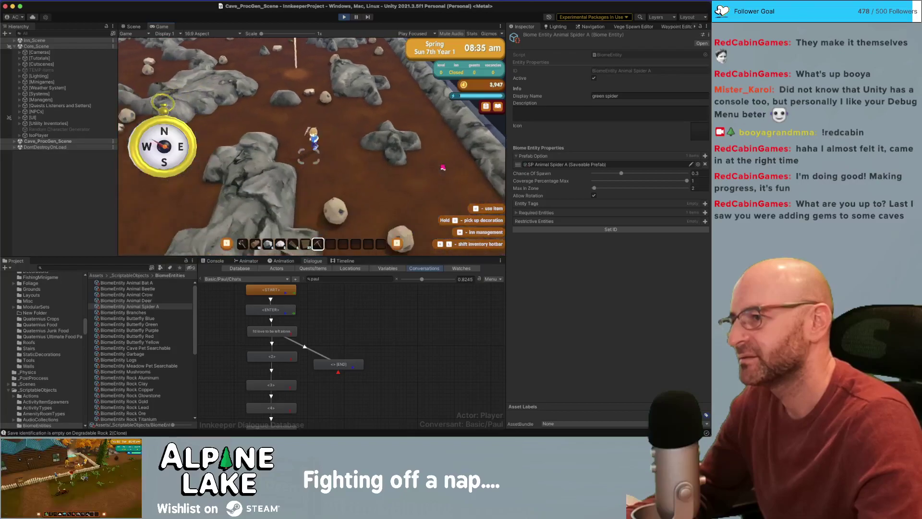
- Walk past the rope on Level 3, round the rock walls to the hole, and descend to Level 4
key(w)
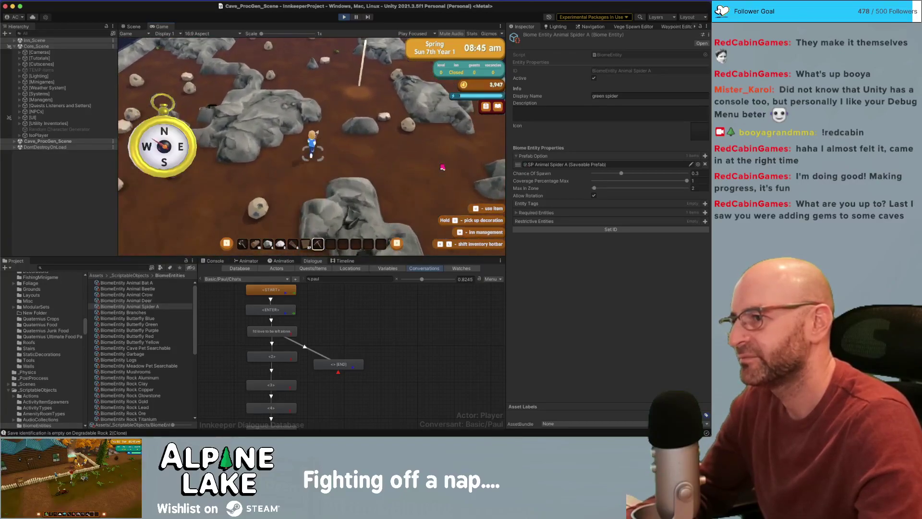
key(w)
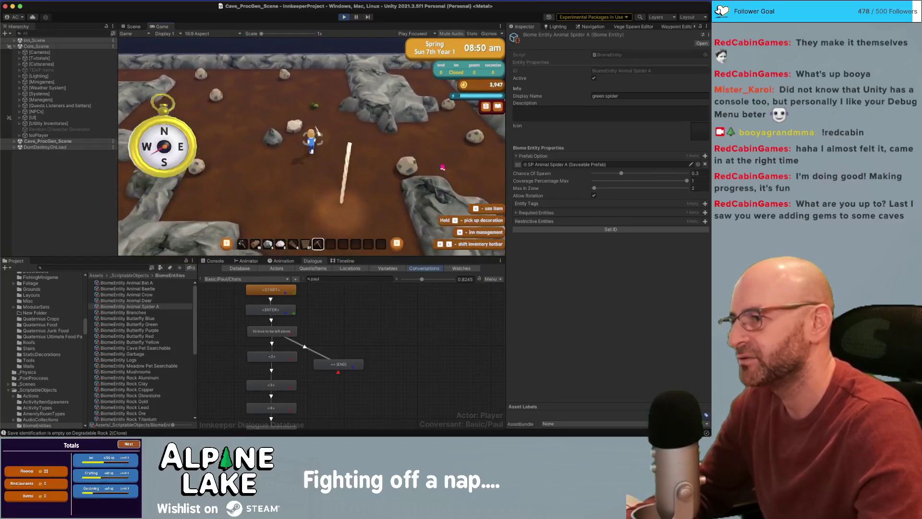
key(d)
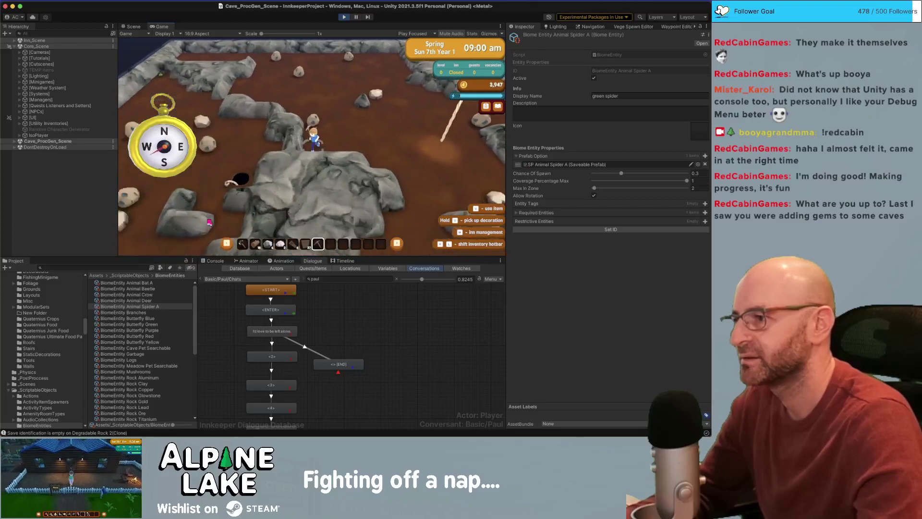
key(a)
key(s)
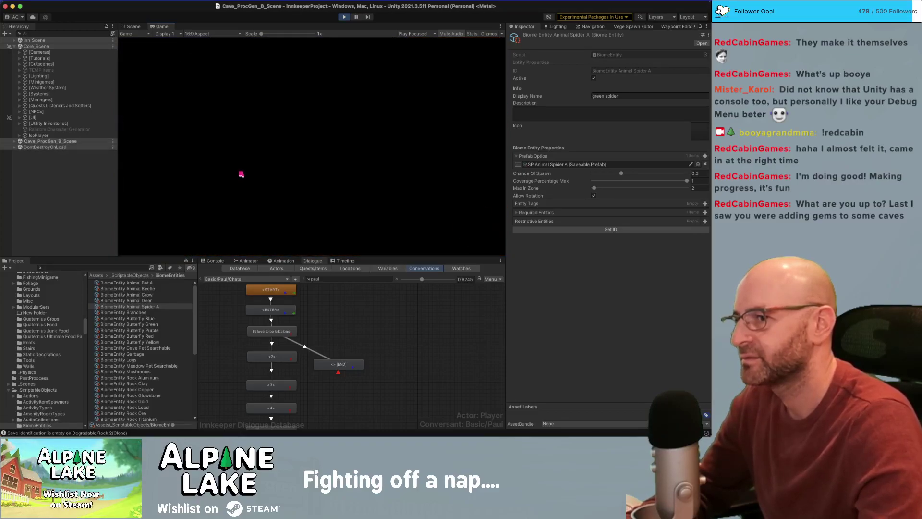
- Mine the rock southwest of the Level 4 rope with the pick axe and collect the iron
key(a)
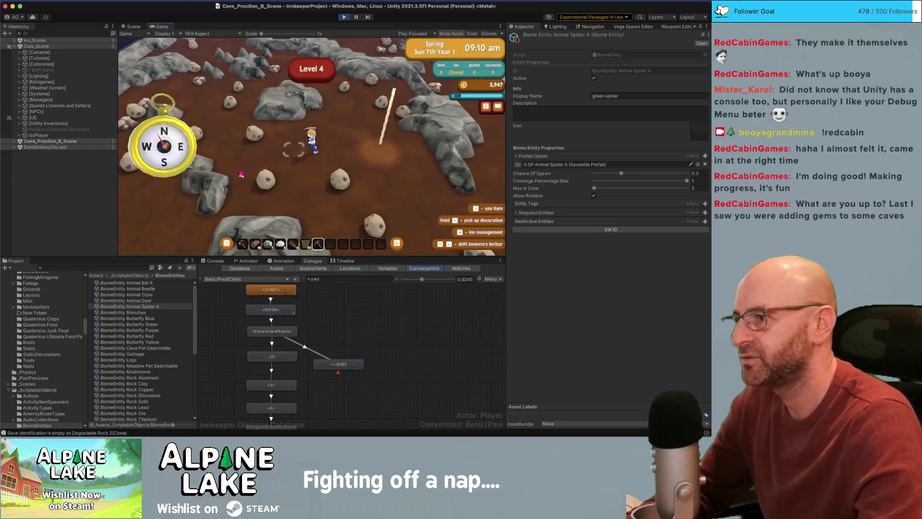
key(s)
key(u)
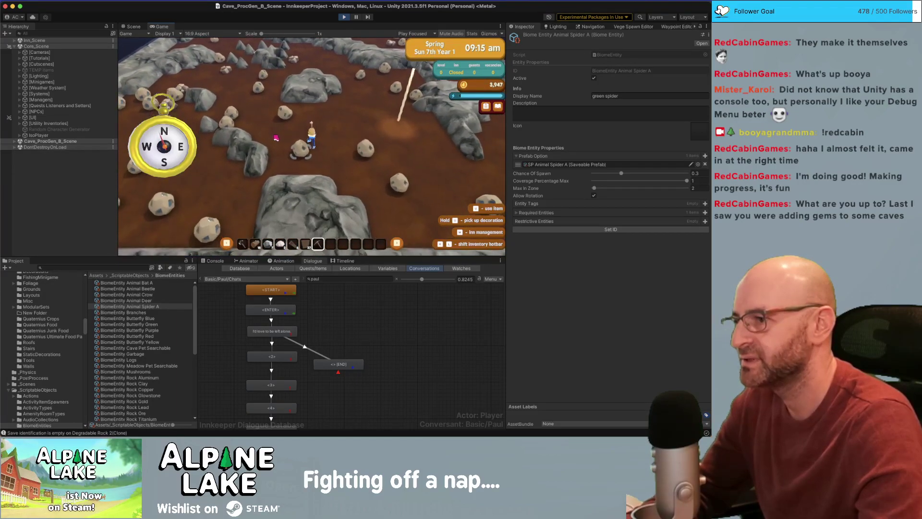
key(u)
key(a)
key(w)
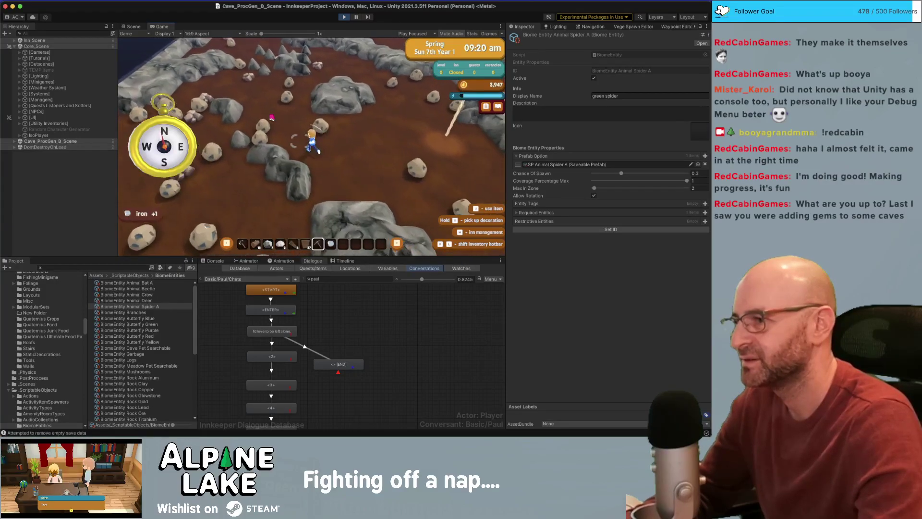
- Cross Level 4 to the hole ringed by pointed rocks and mine stone beside it
key(w)
key(u)
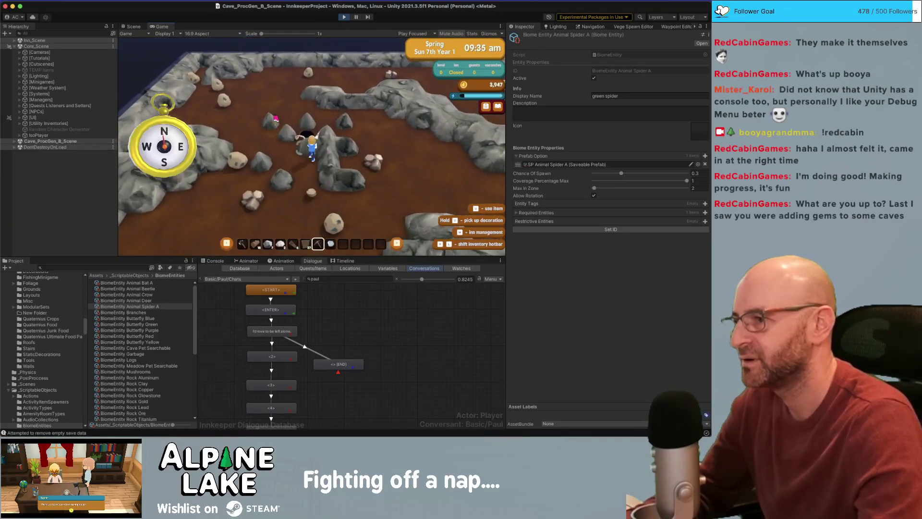
key(w)
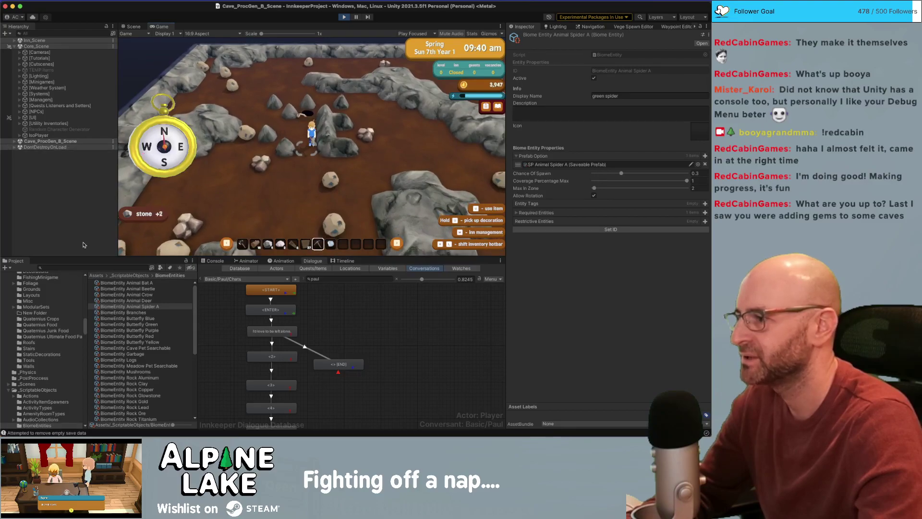
- Search the project assets for cavebiome and select CaveBiome Tier1 to view its spawnable entities
click(121, 267)
text(ca)
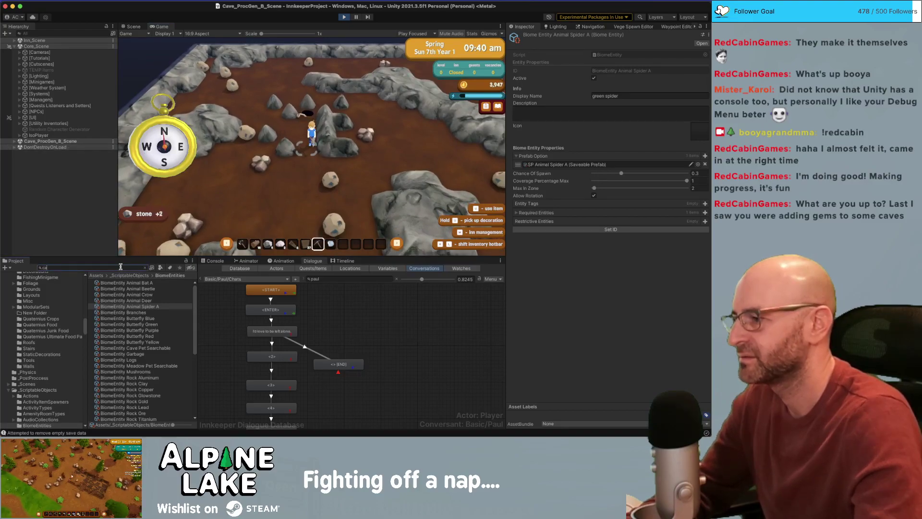
text(ve a)
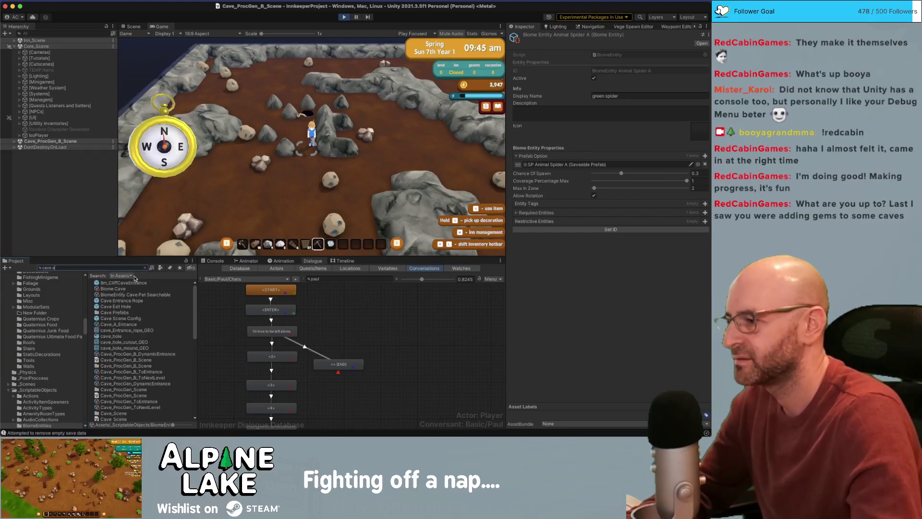
key(BackSpace)
key(BackSpace)
key(BackSpace)
key(BackSpace)
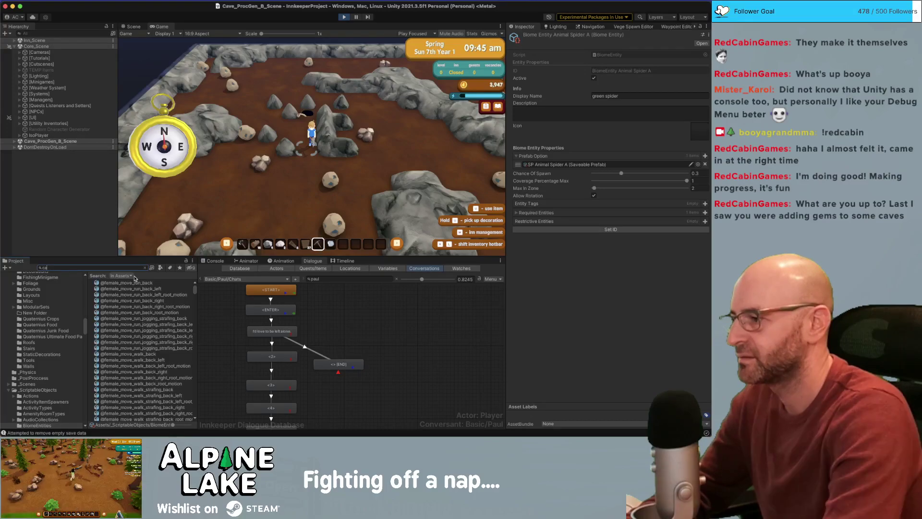
text(vebiome)
click(118, 294)
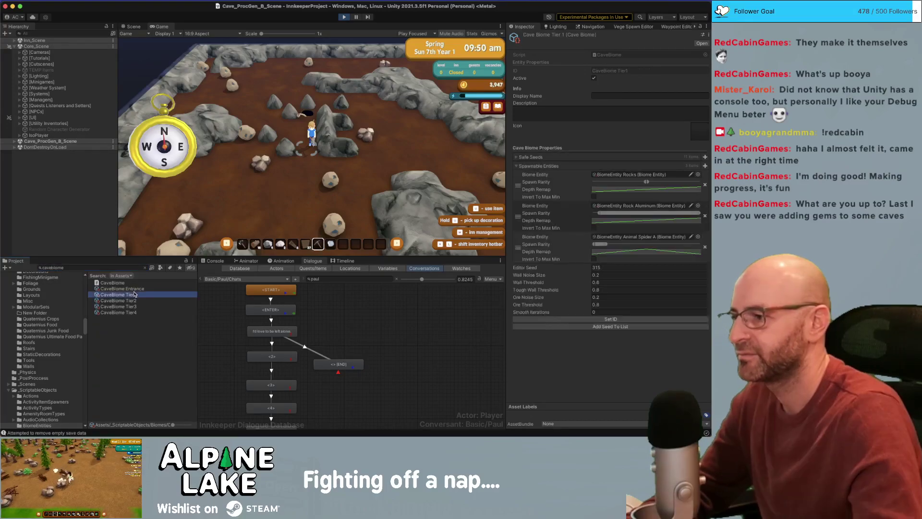
- Trace Tier1's BiomeEntity Rock Aluminum reference to its SP Degradable Rock Aluminum saveable prefab
click(637, 205)
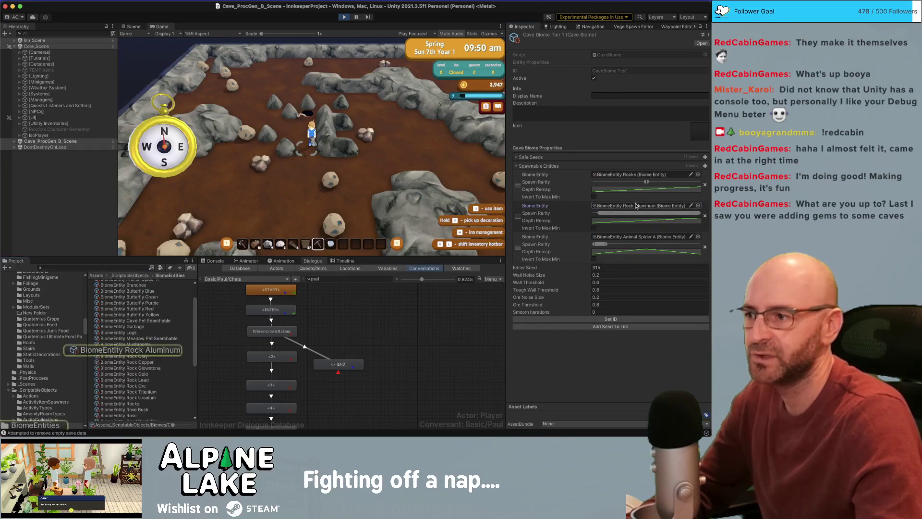
click(142, 351)
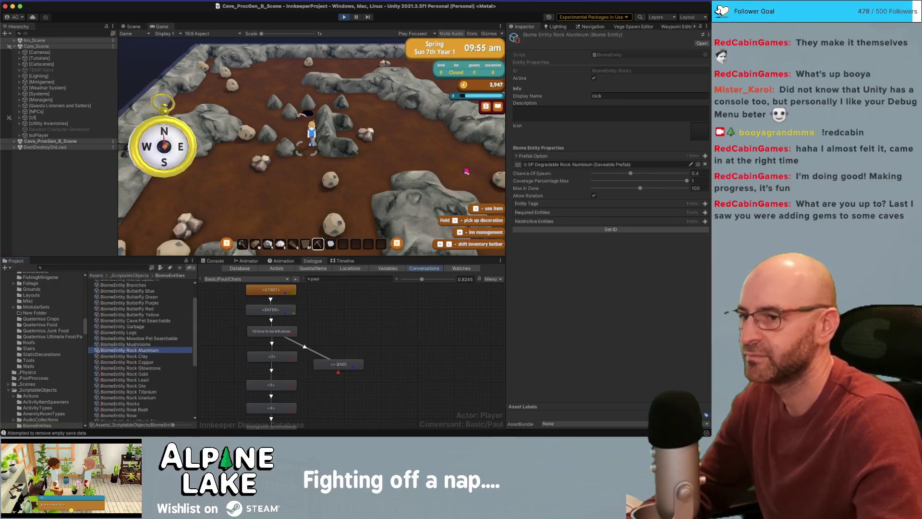
click(581, 164)
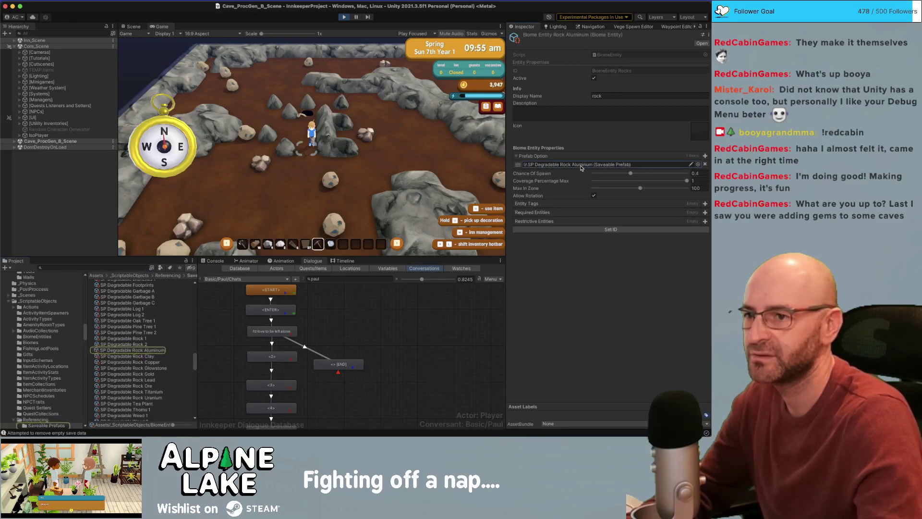
click(148, 351)
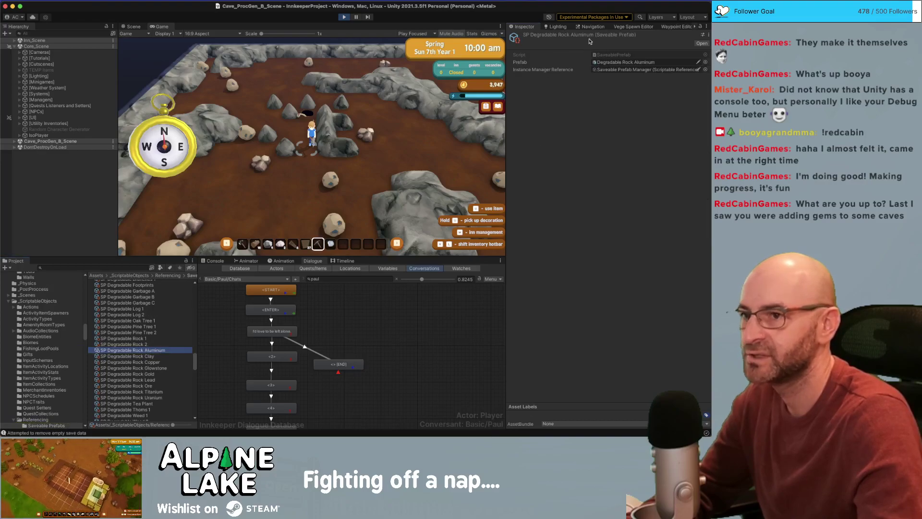
- Follow the saveable prefab to Degradable Rock Aluminum and examine its Loot Spawner loadout
click(648, 62)
click(148, 350)
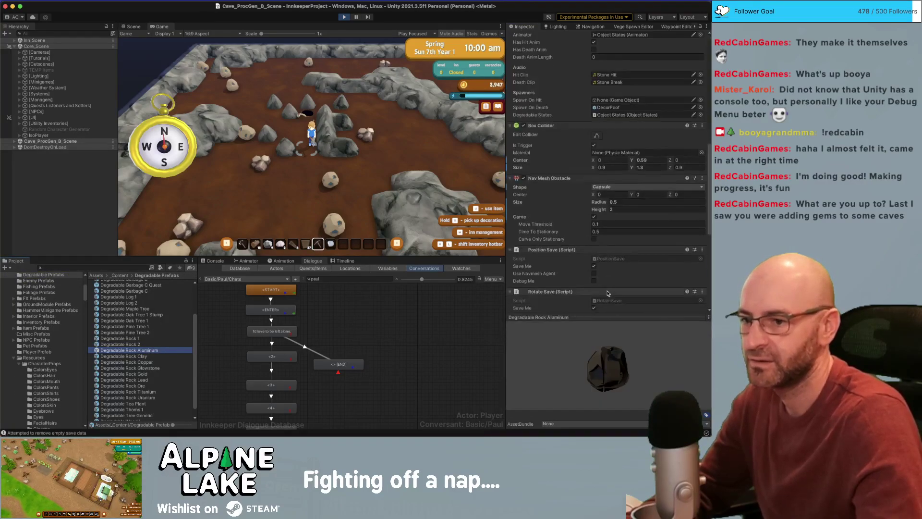
click(517, 289)
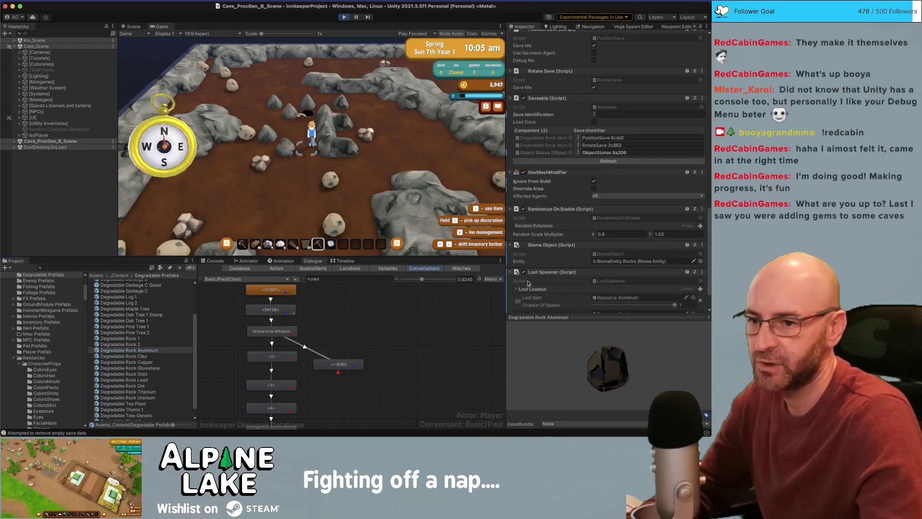
scroll(528, 279, down, 3)
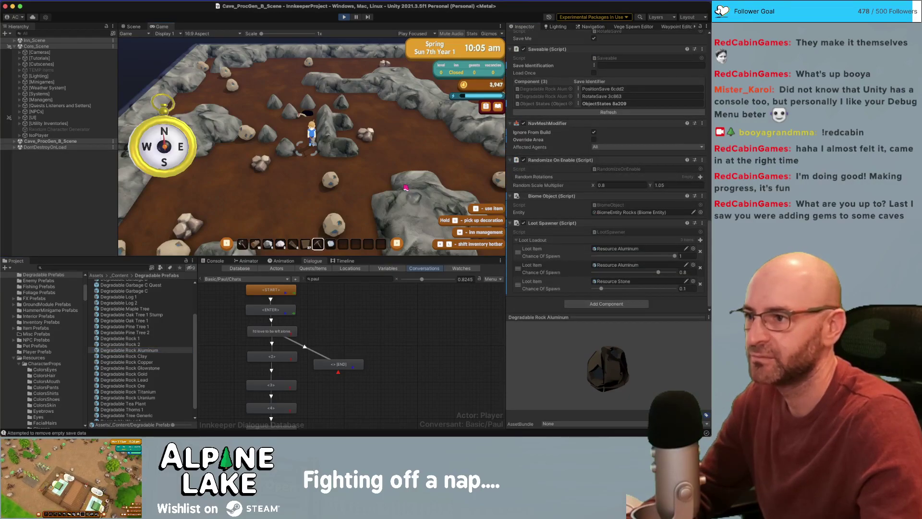
- Walk to the rock just south of the Level 4 hole and mine it with the pick axe
key(s)
key(d)
key(u)
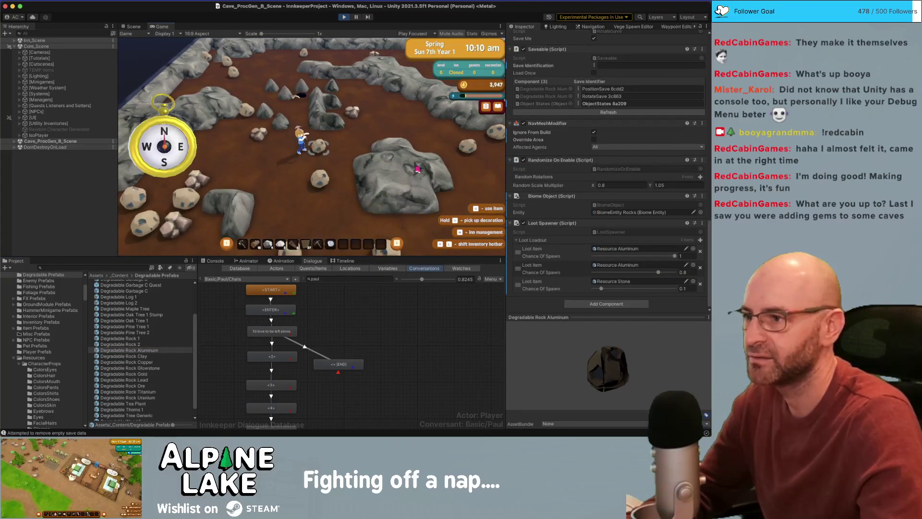
key(u)
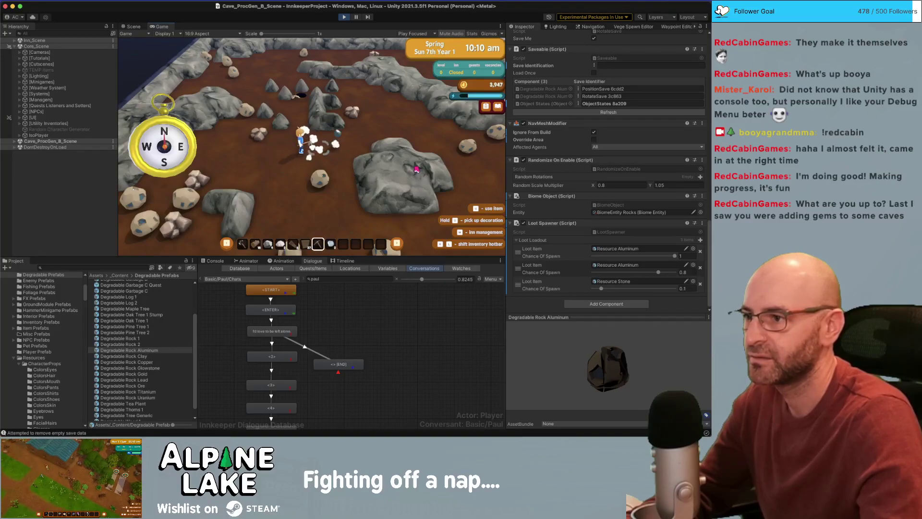
- Assign the Resource Aluminum inventory item to the Item Picker of the Resource Aluminum loot prefab
click(620, 248)
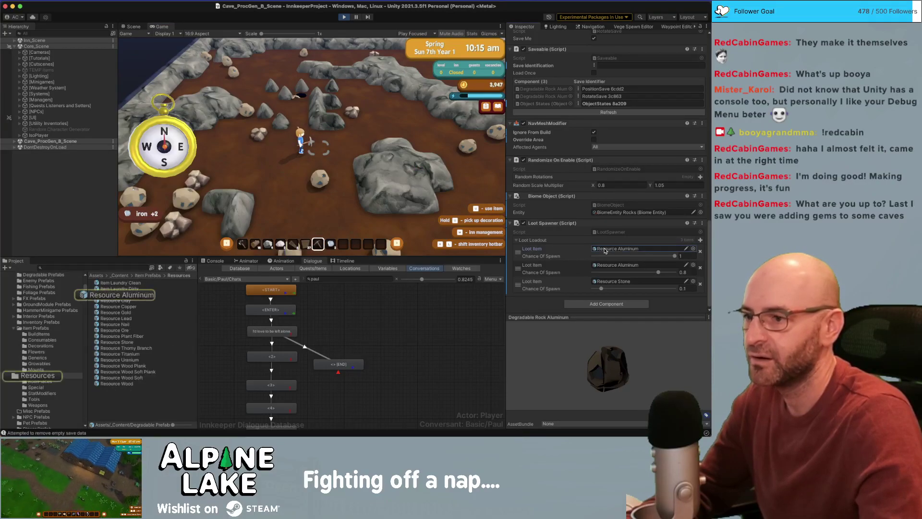
double_click(619, 249)
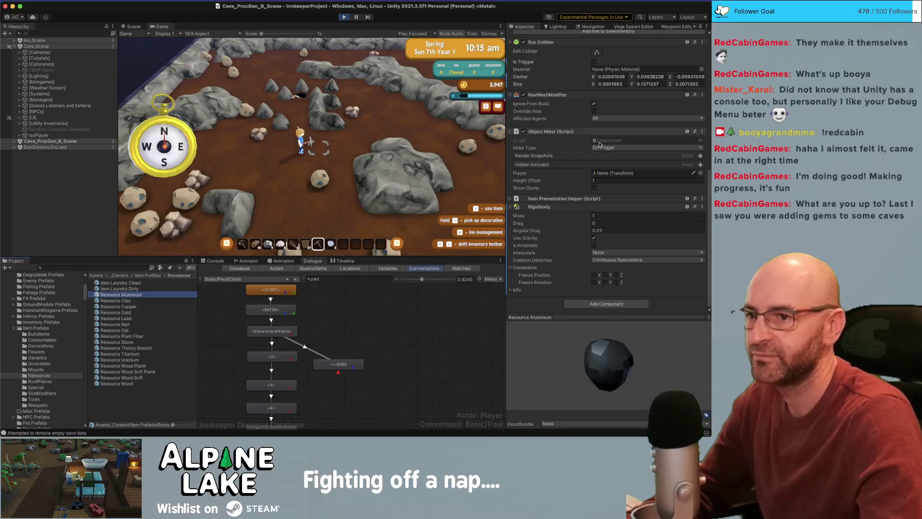
scroll(582, 188, up, 10)
click(702, 177)
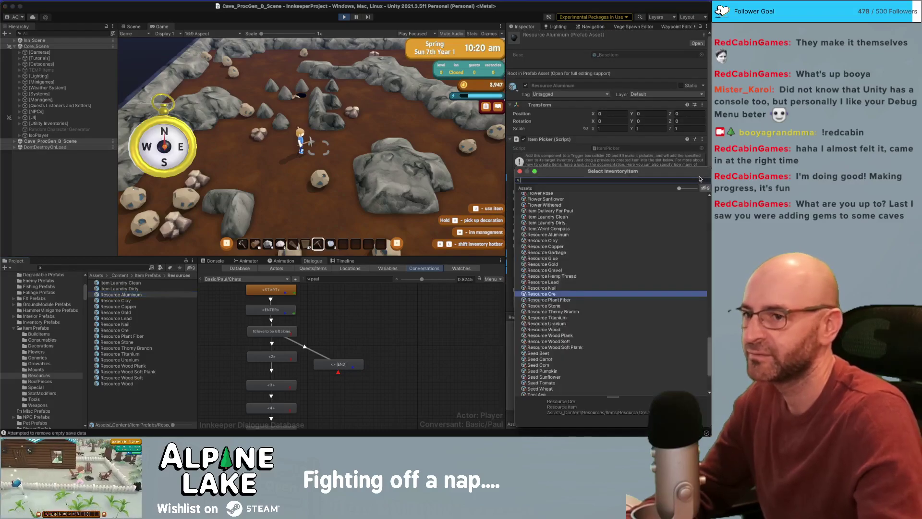
double_click(547, 200)
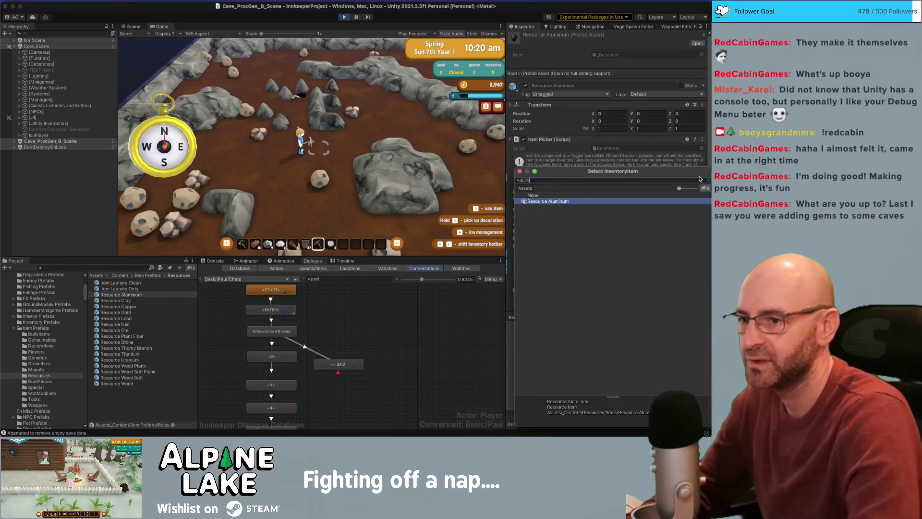
- Check the Item Picker item assigned on each remaining resource prefab, from Resource Copper through Resource Wood
click(123, 305)
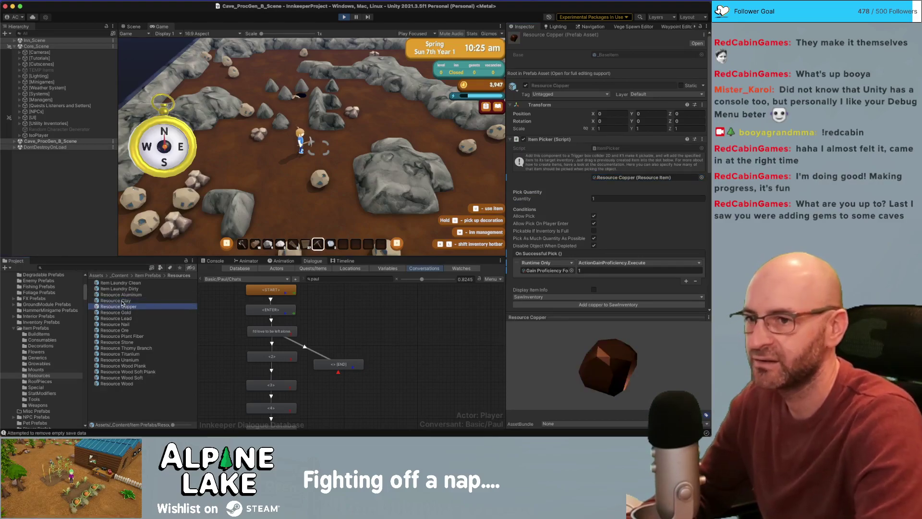
key(Down)
key(Down)
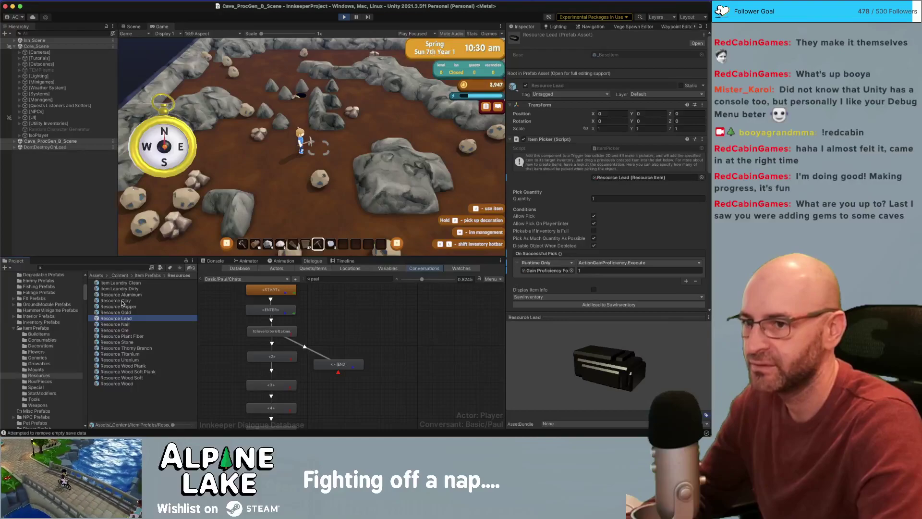
key(Down)
key(Down)
key(Down)
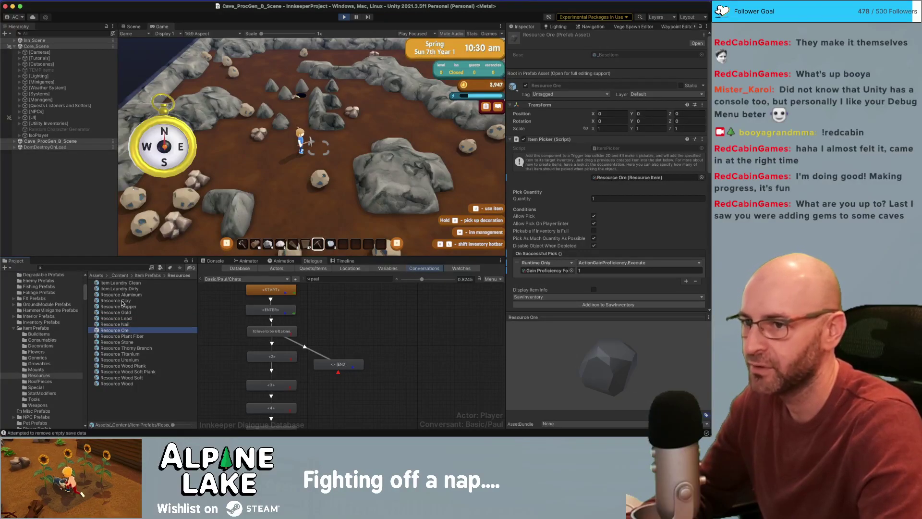
key(Down)
key(Down)
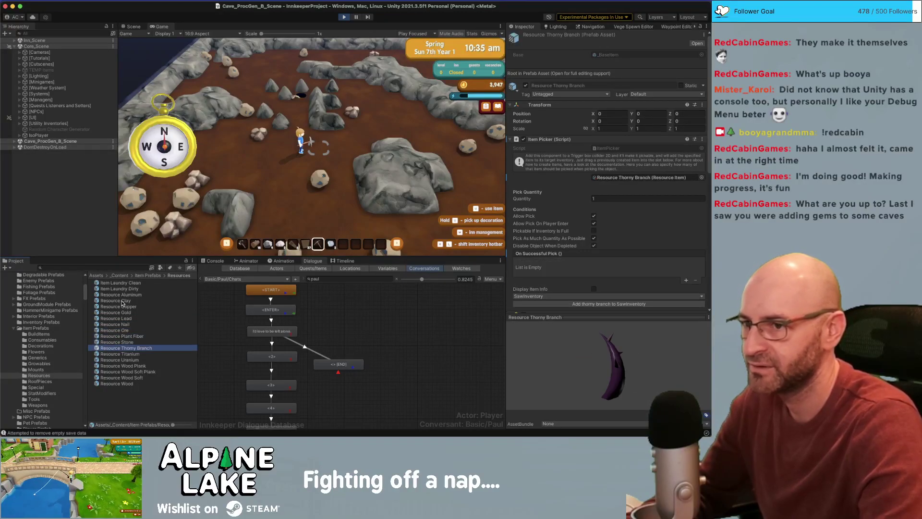
key(Down)
key(Down)
key(Down)
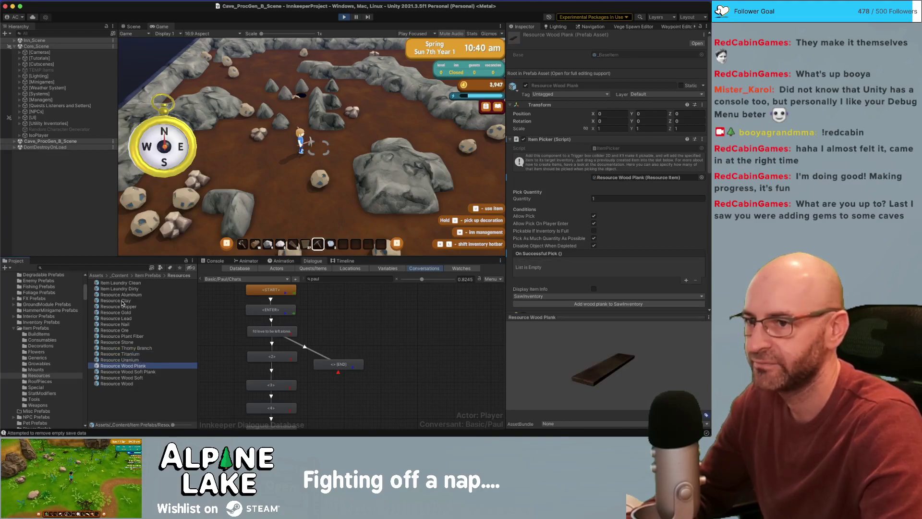
key(Down)
key(Down)
key(Down)
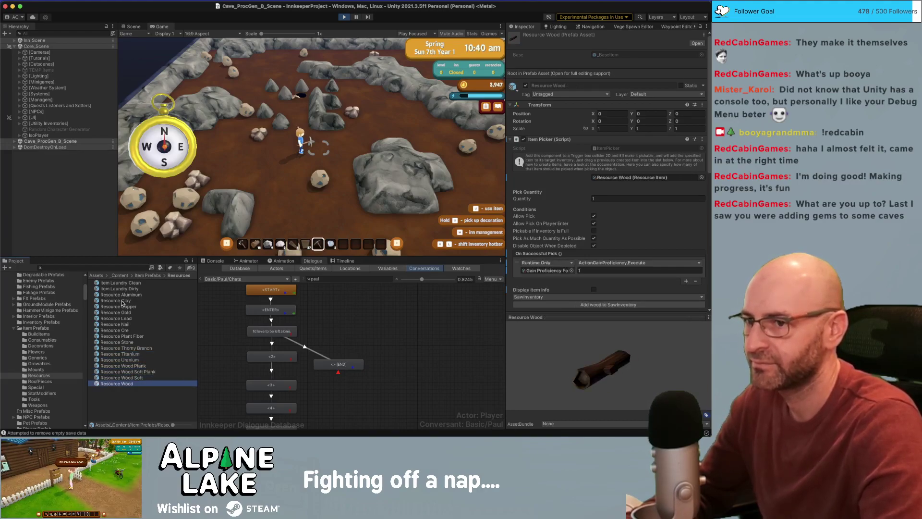
- Descend through the Level 4 hole to Level 5 and mine copper beside the cave wall
key(w)
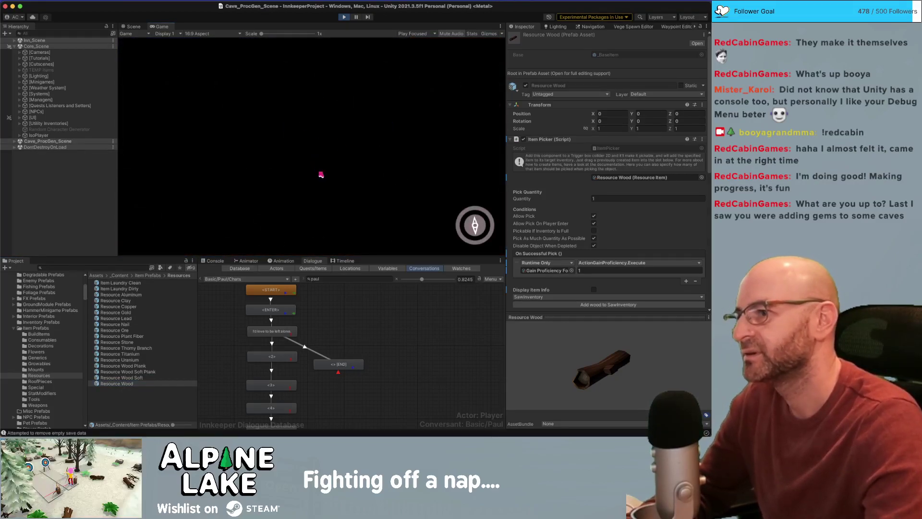
key(w)
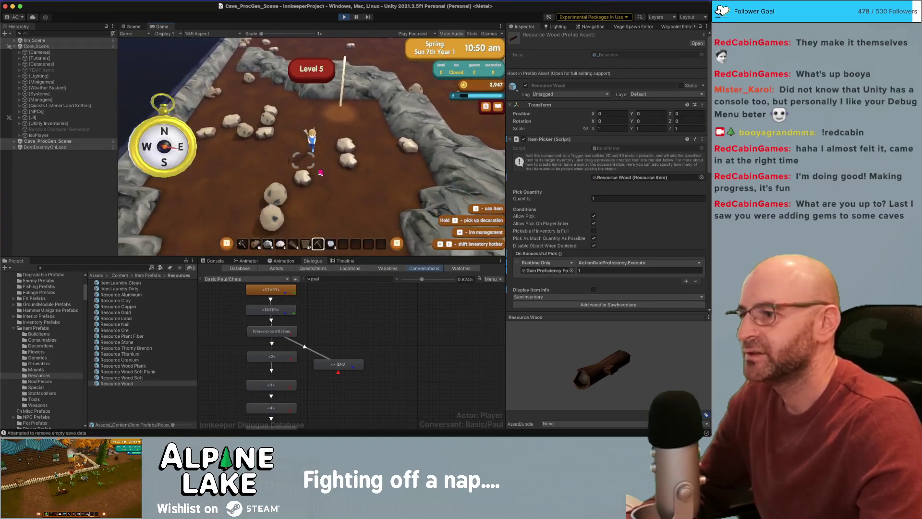
key(w)
key(a)
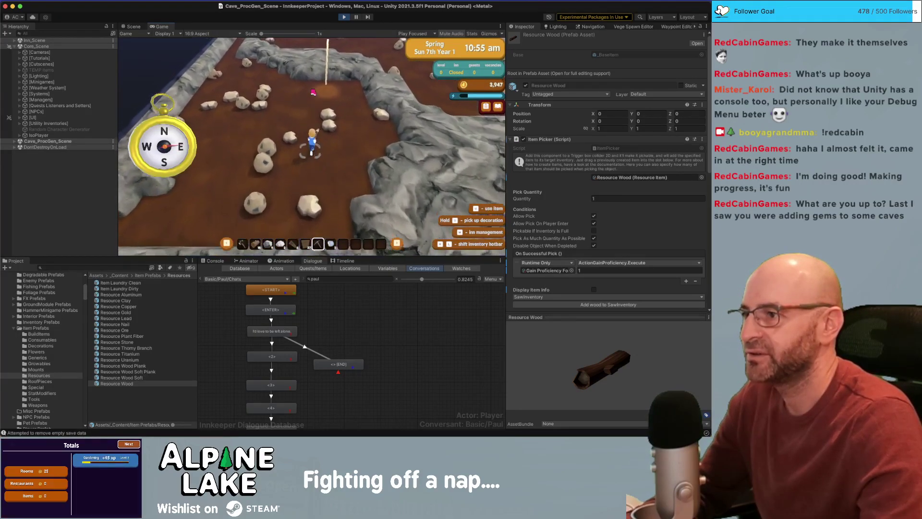
key(a)
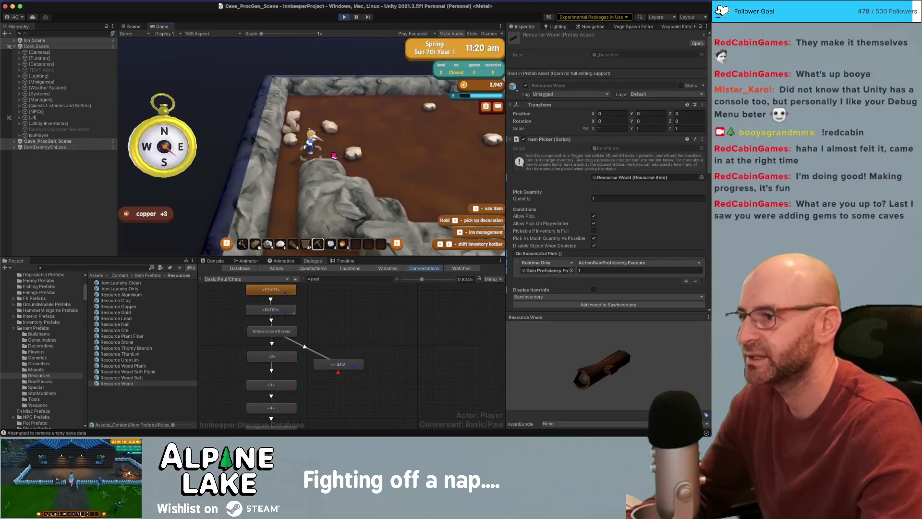
- Cross Level 5 from the mined copper to the gap between the rock walls
key(a)
key(w)
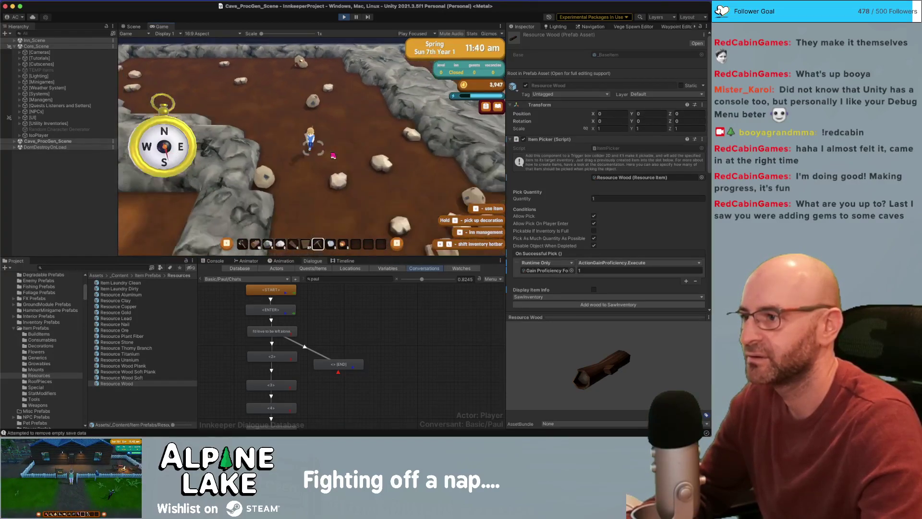
key(w)
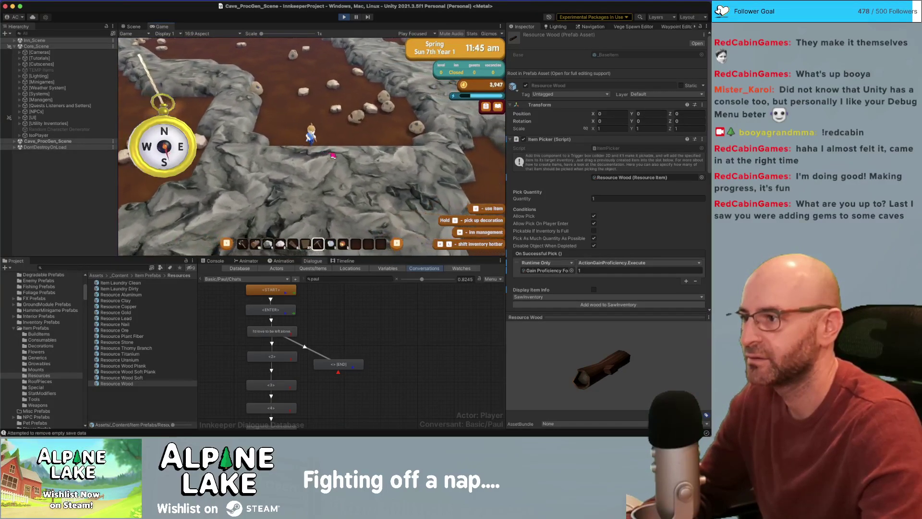
key(s)
key(u)
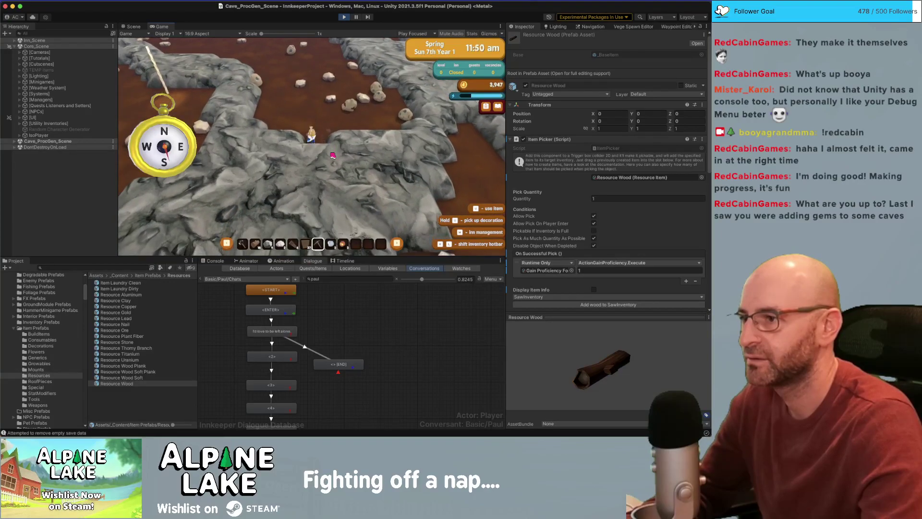
- Descend from Level 5 to Level 6 and walk southwest of the rope to the rock wall
key(s)
key(s)
key(space)
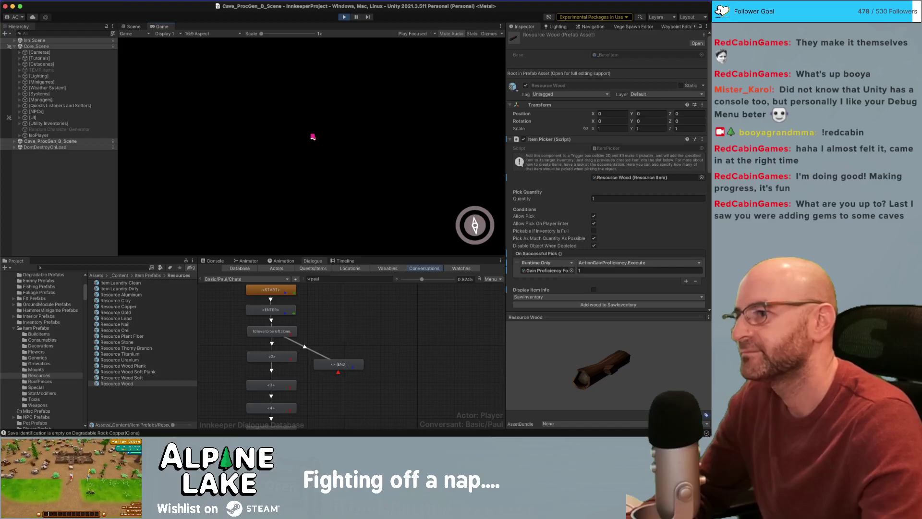
key(s)
key(a)
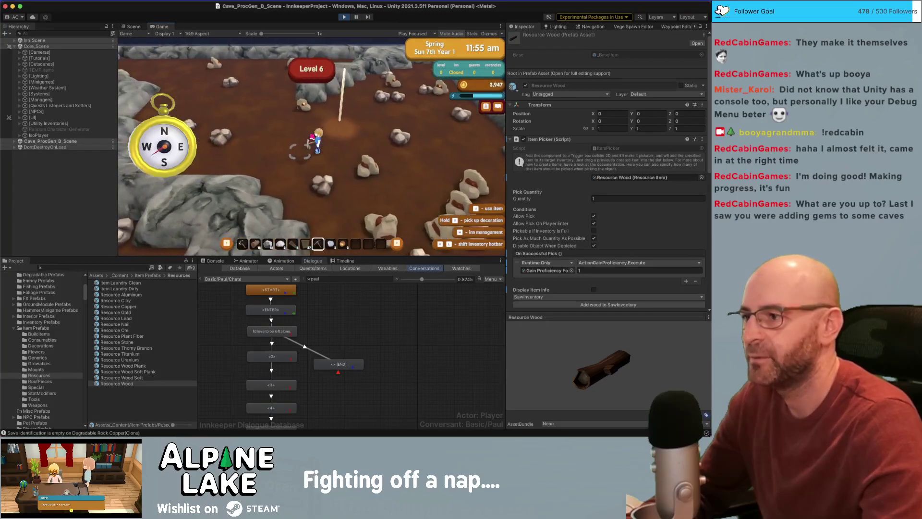
- Search the project assets for cavebiome and compare the spawnable entities of CaveBiome Tier1 and Tier2
click(123, 267)
text(cavebiome)
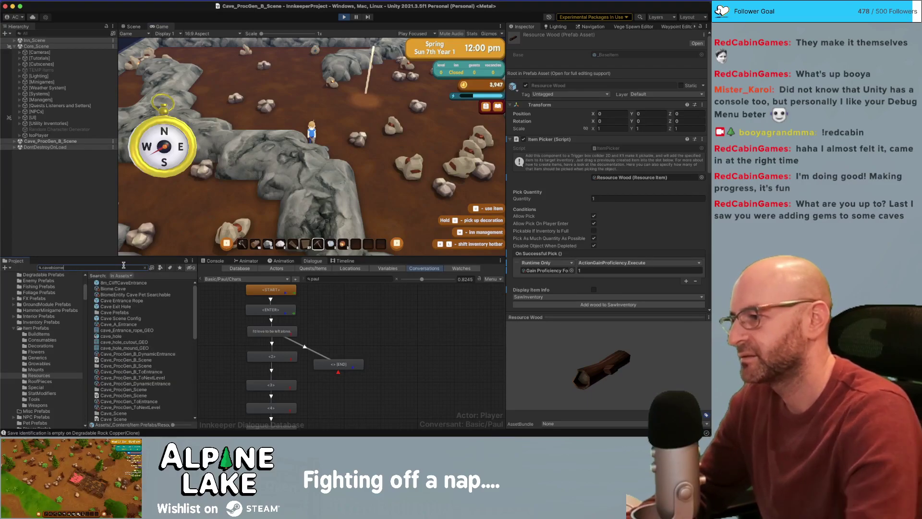
click(130, 295)
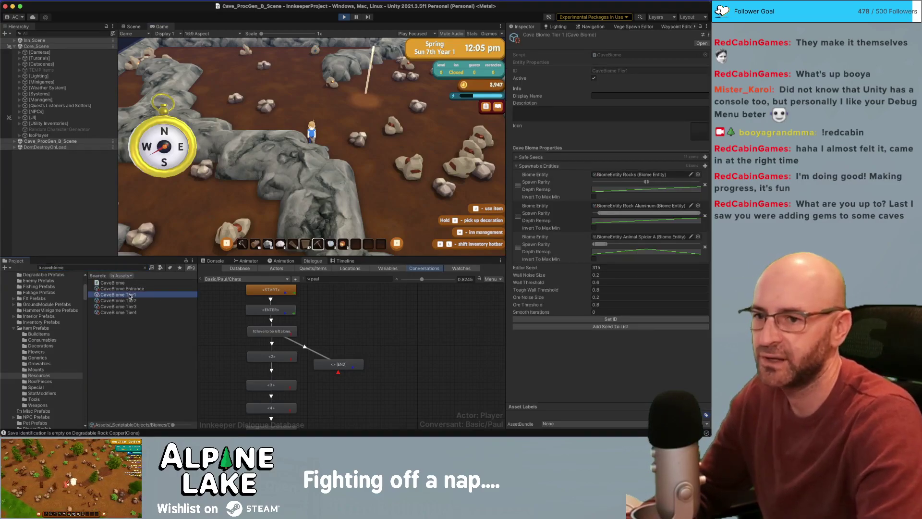
key(Down)
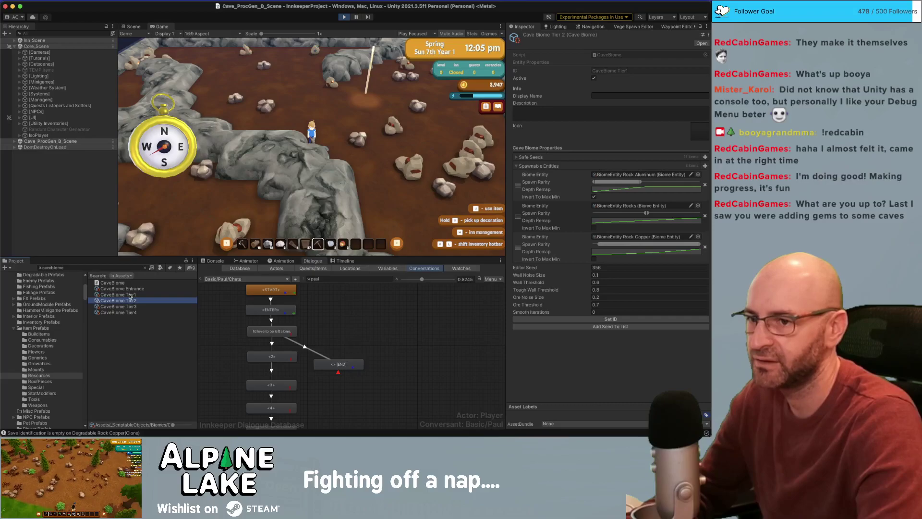
- Inspect the spawnable entities of CaveBiome Tier3 and return to the running game
key(Down)
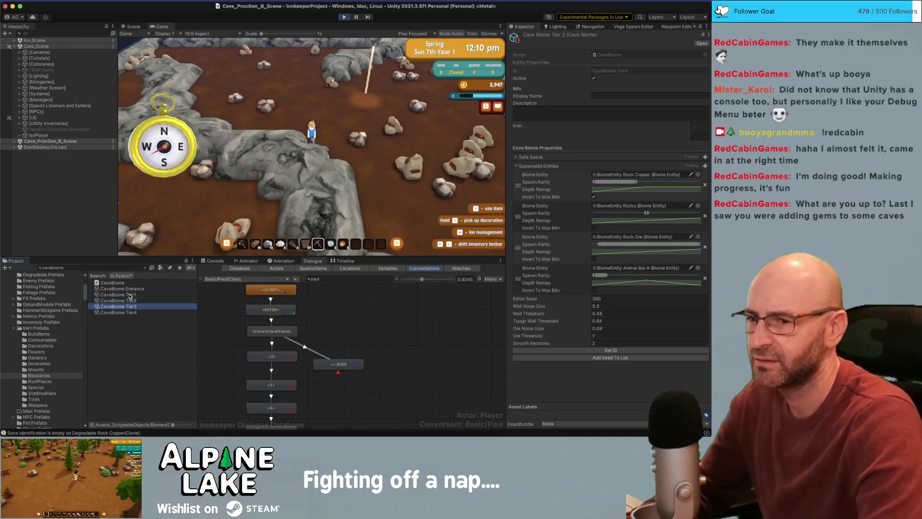
click(335, 166)
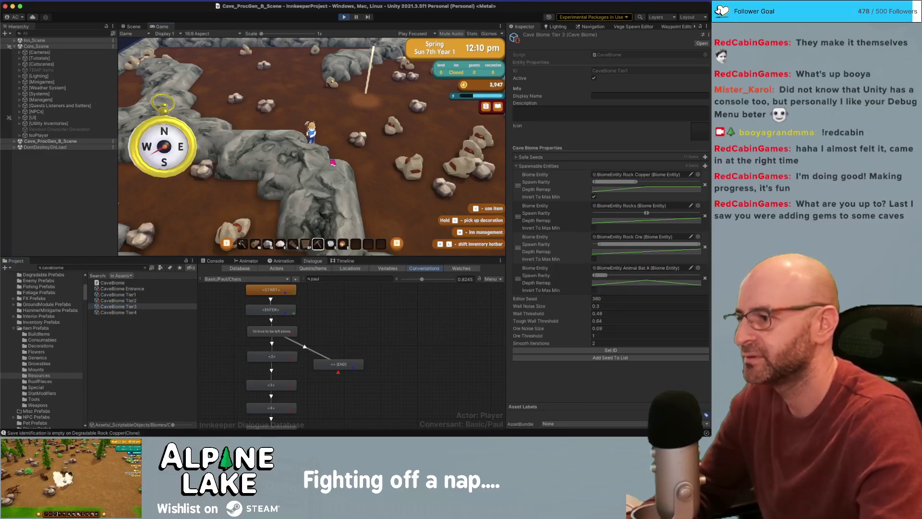
- Mine the rocks blocking the gap in the Level 6 rock wall, heading southwest and collecting stone
key(s)
key(u)
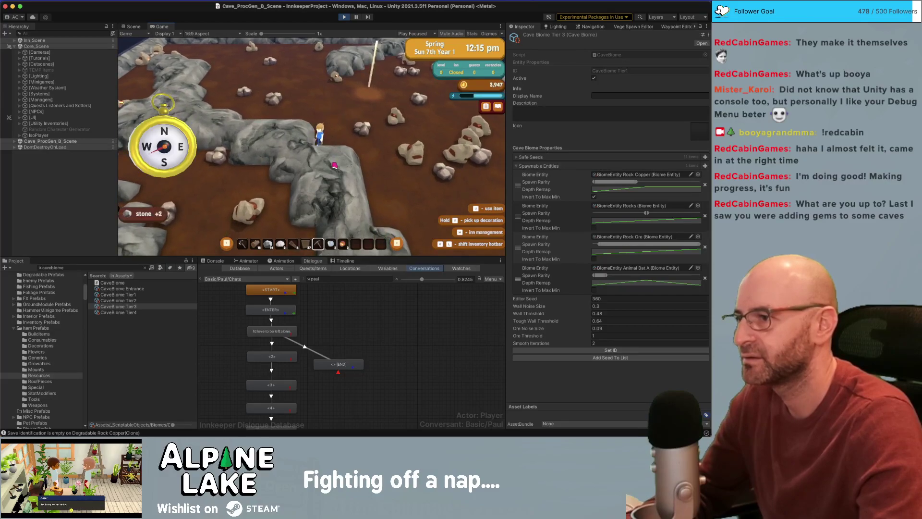
key(u)
key(a)
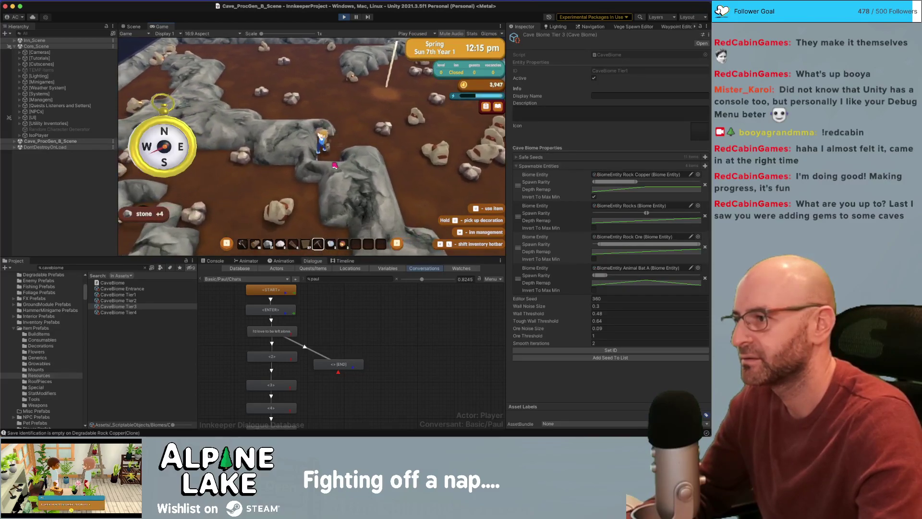
key(a)
key(s)
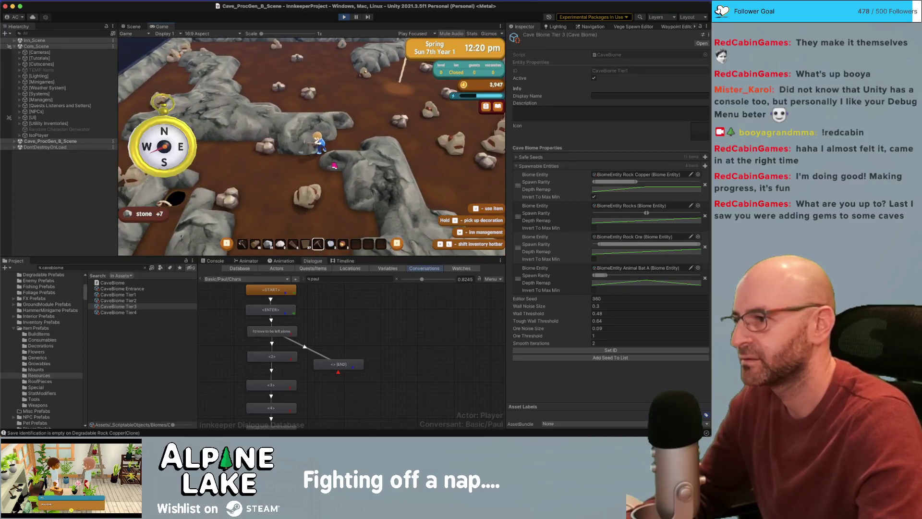
- Continue southwest on Level 6 to the hole between the rock walls and jump down to Level 7
key(a)
key(s)
key(u)
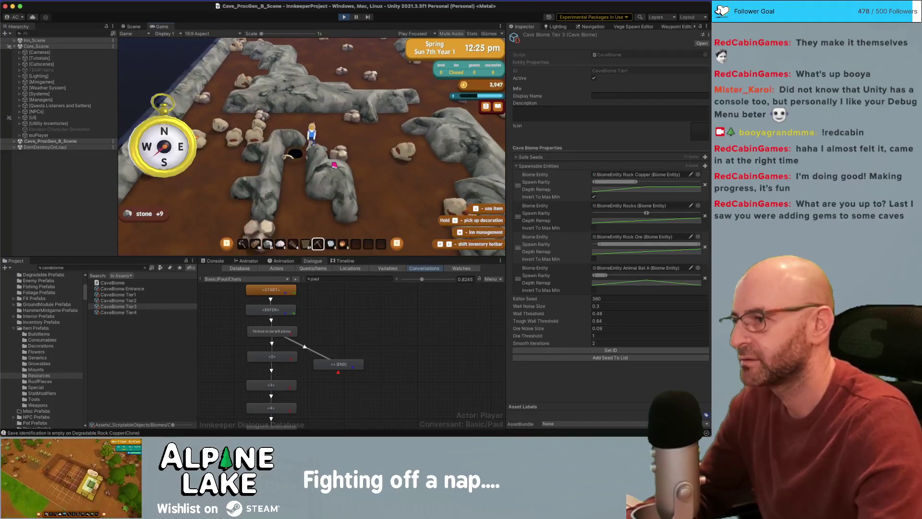
key(s)
key(j)
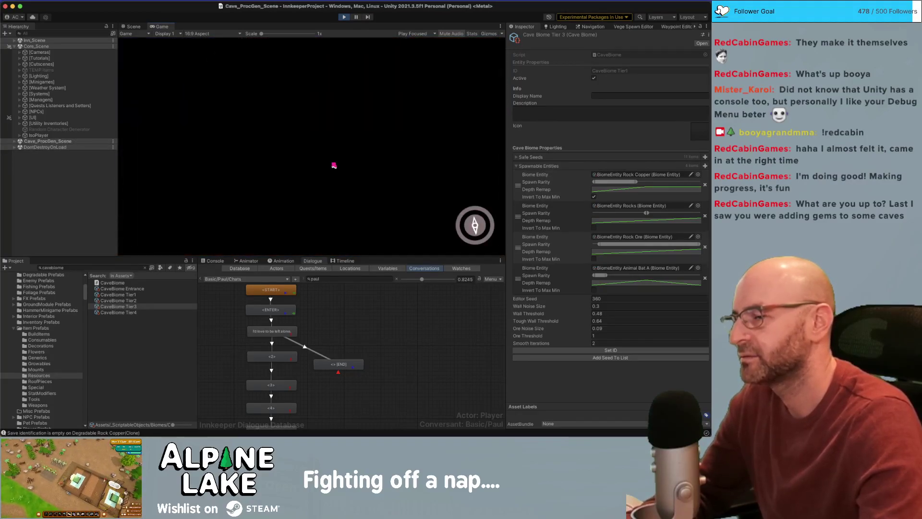
- Cross Level 7 northeast from the rope and mine a rock near the short parallel walls
key(s)
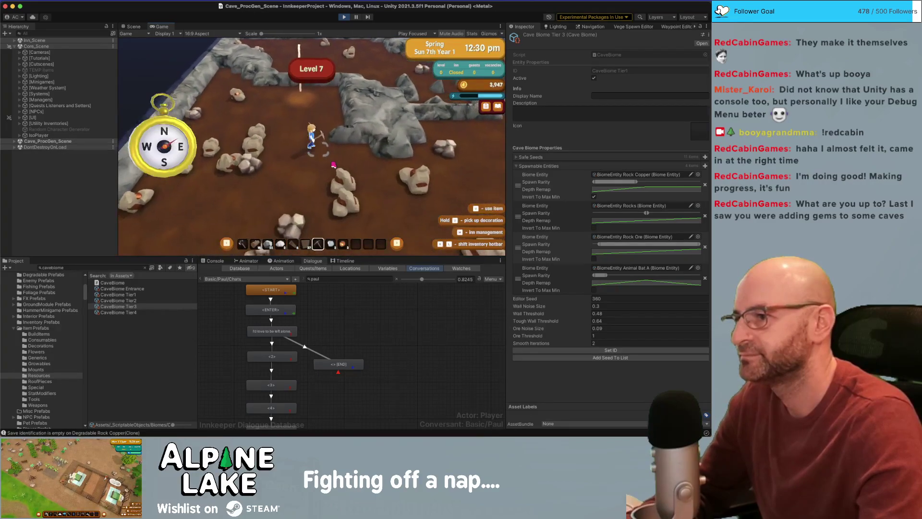
key(d)
key(w)
key(d)
key(w)
key(w)
key(a)
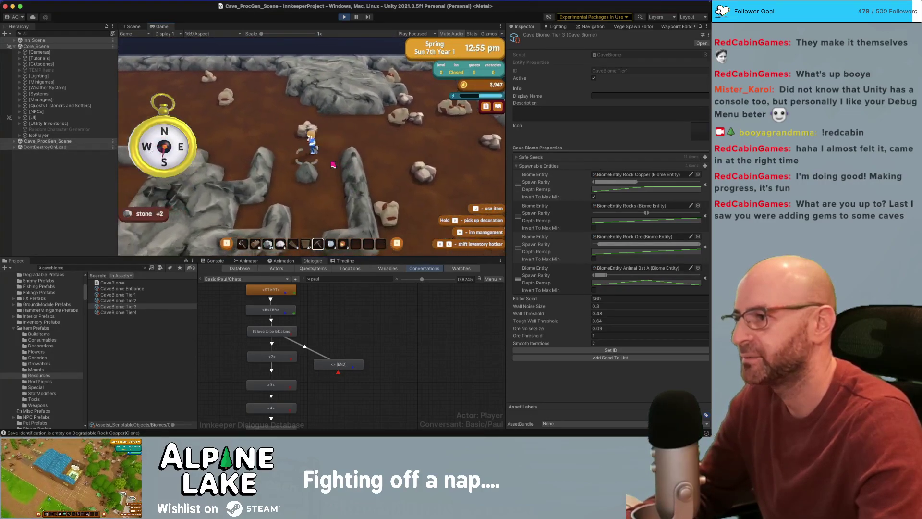
- Mine the rock east of the short Level 7 wall and descend to Level 8
key(d)
key(u)
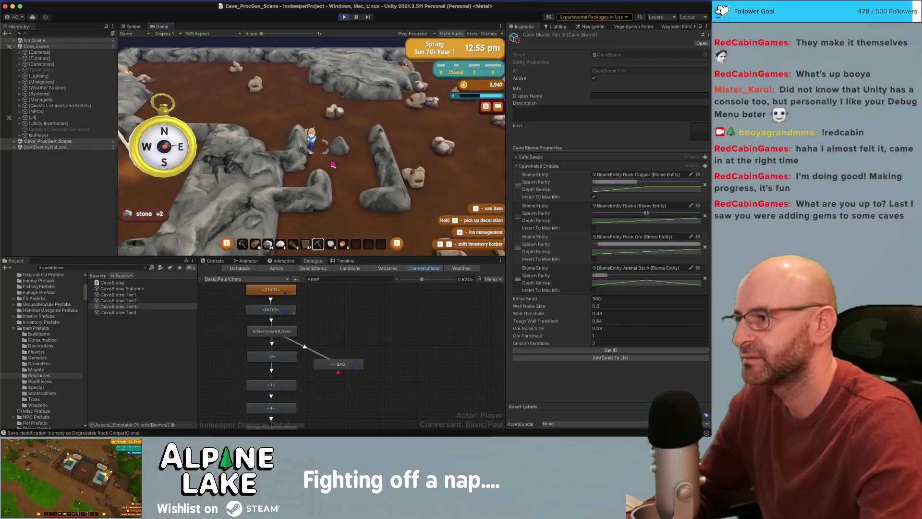
key(d)
key(space)
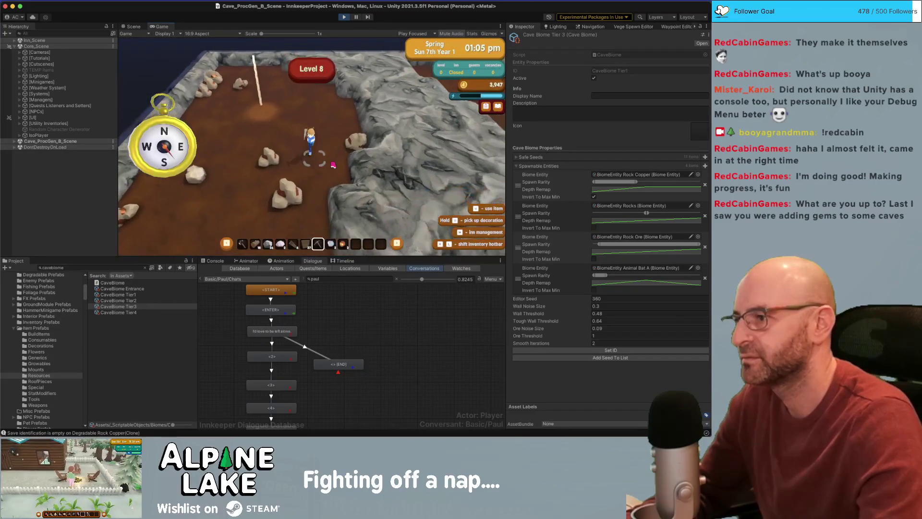
- Walk southeast around the end of the Level 8 rock wall to the hole and descend to Level 9
key(s)
key(d)
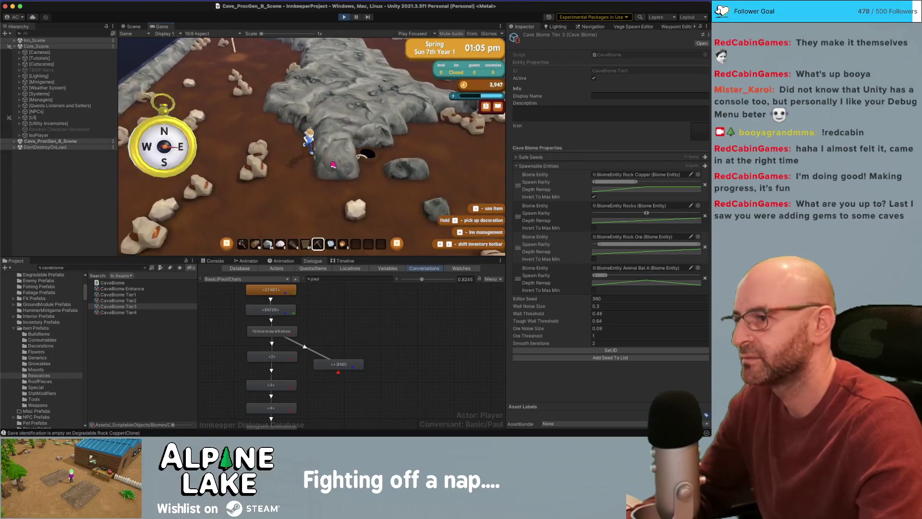
key(d)
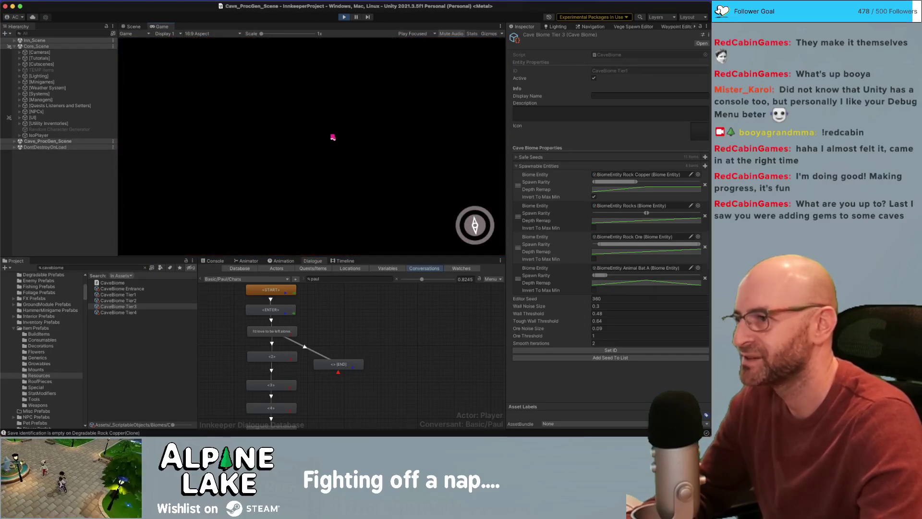
- Mine the rocks in the northwest corner passage of Level 9 beside the rope, collecting stone
key(w)
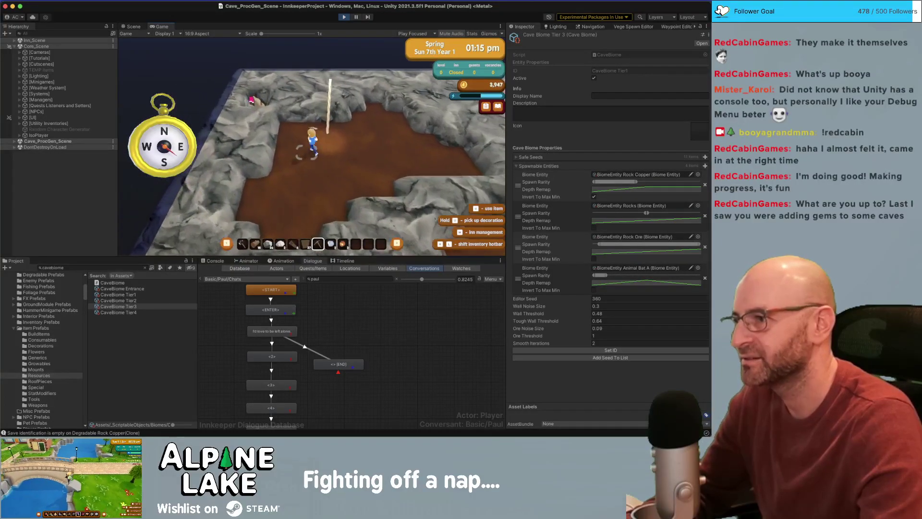
key(w)
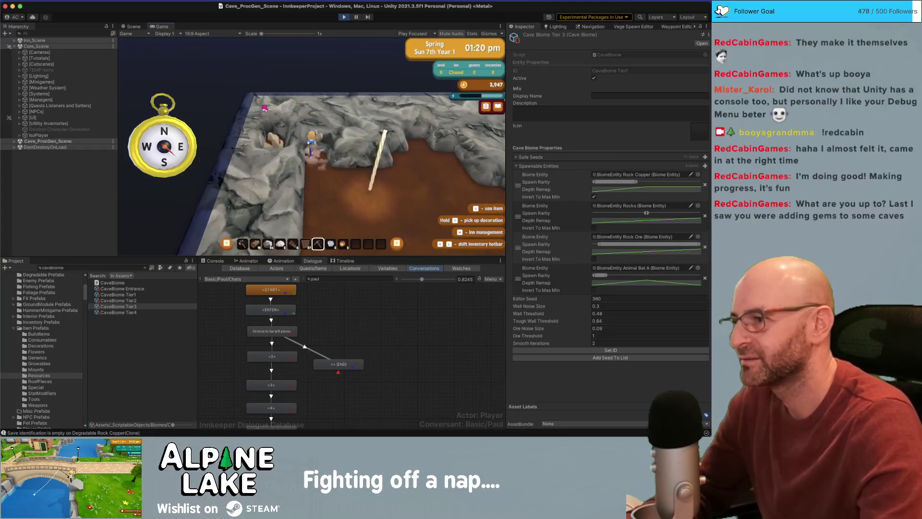
key(a)
key(u)
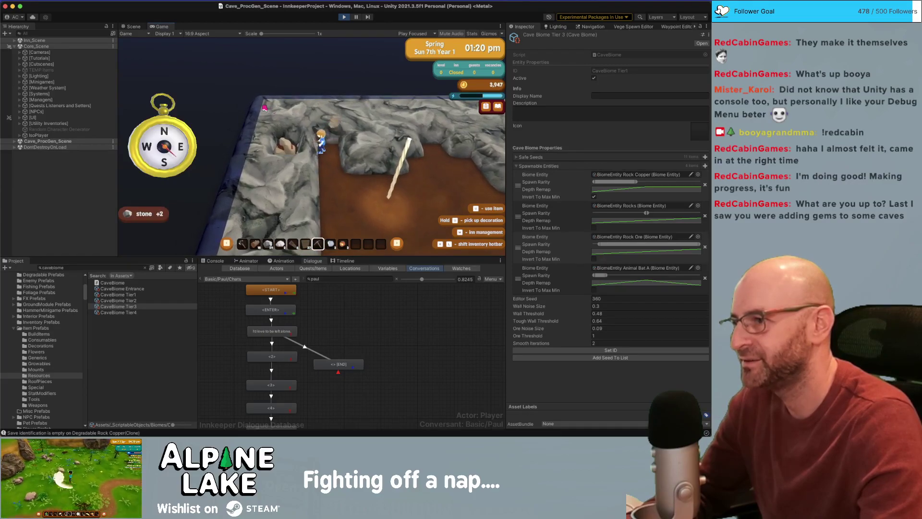
key(a)
key(w)
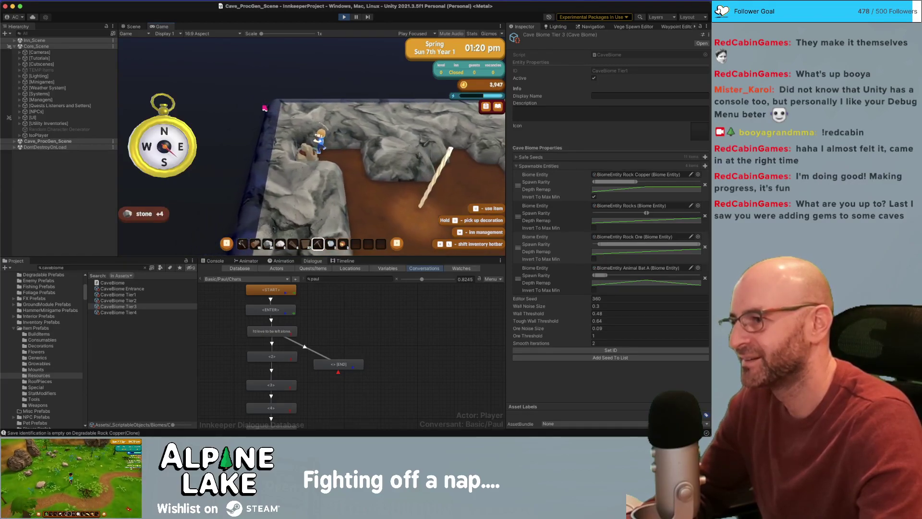
key(u)
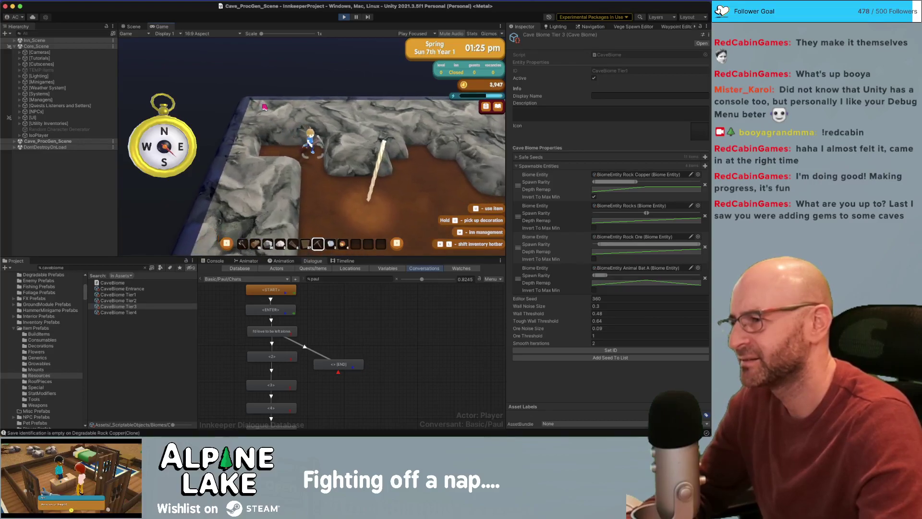
- Cross Level 9 southeast through the rock corridors, mining rocks on the way, and descend to Level 10
key(s)
key(d)
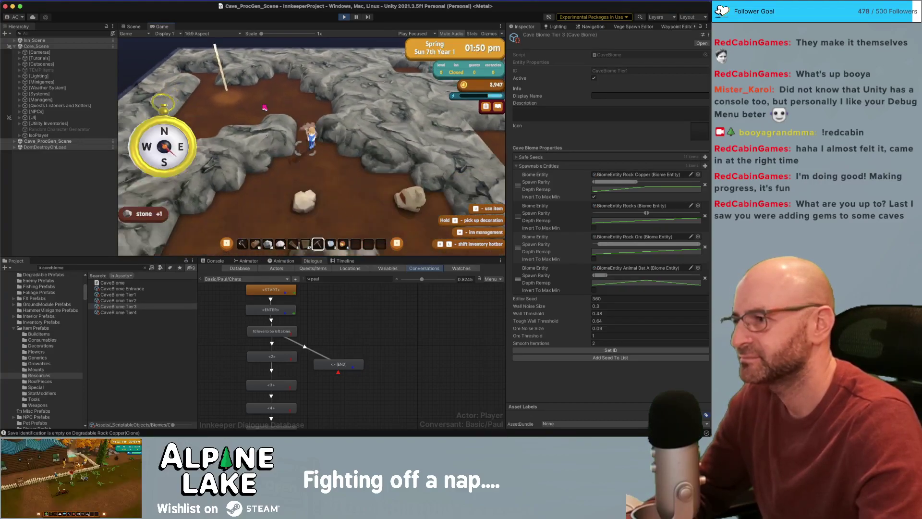
key(a)
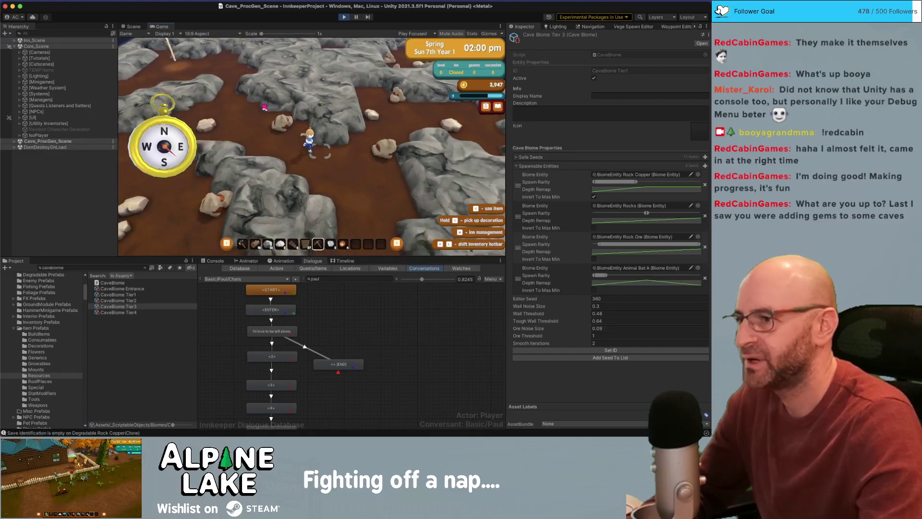
key(s)
key(d)
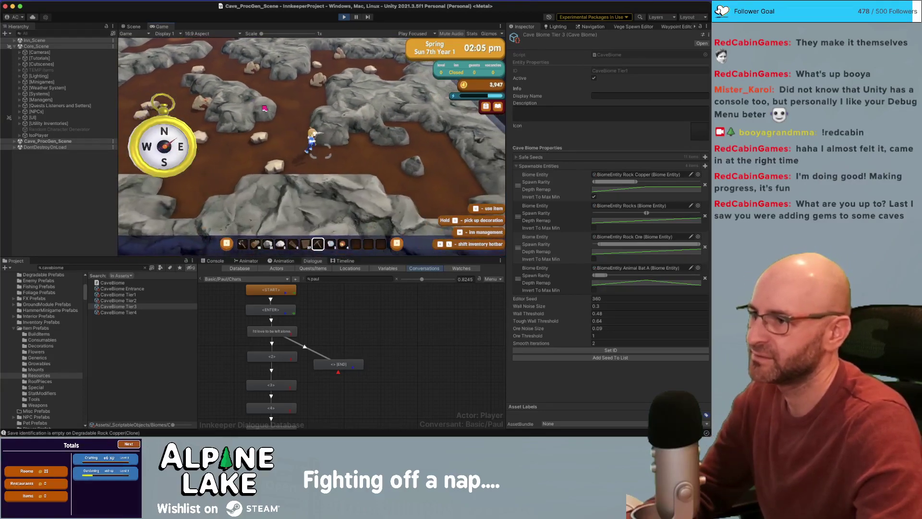
key(w)
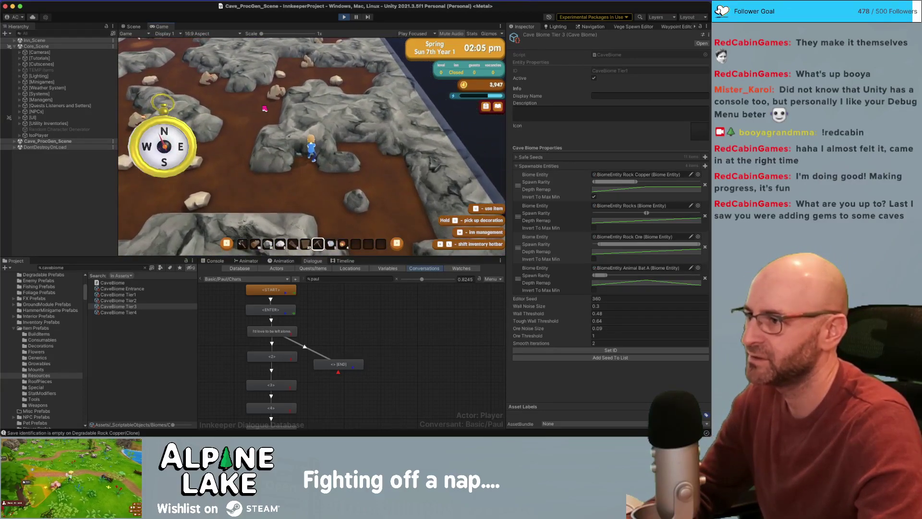
key(space)
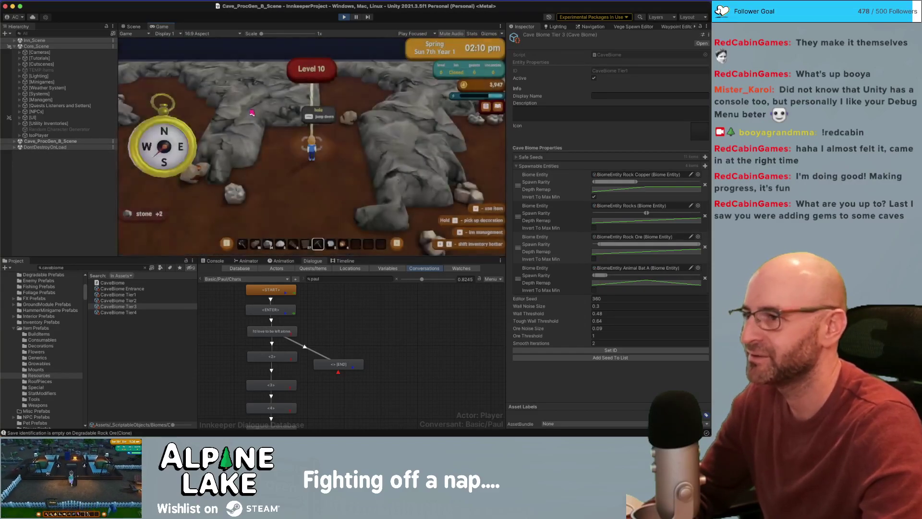
- Explore the western side and the southeastern pocket of Level 10 for rocks and ore
key(w)
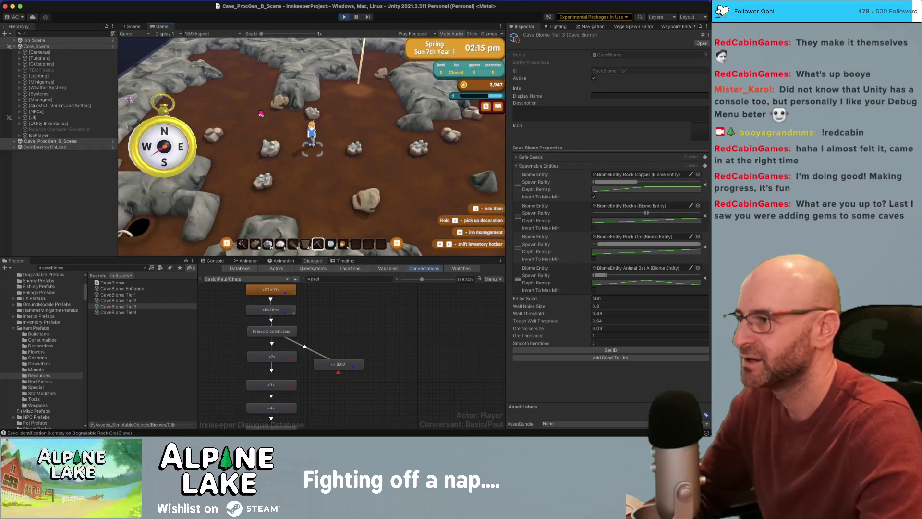
key(a)
key(d)
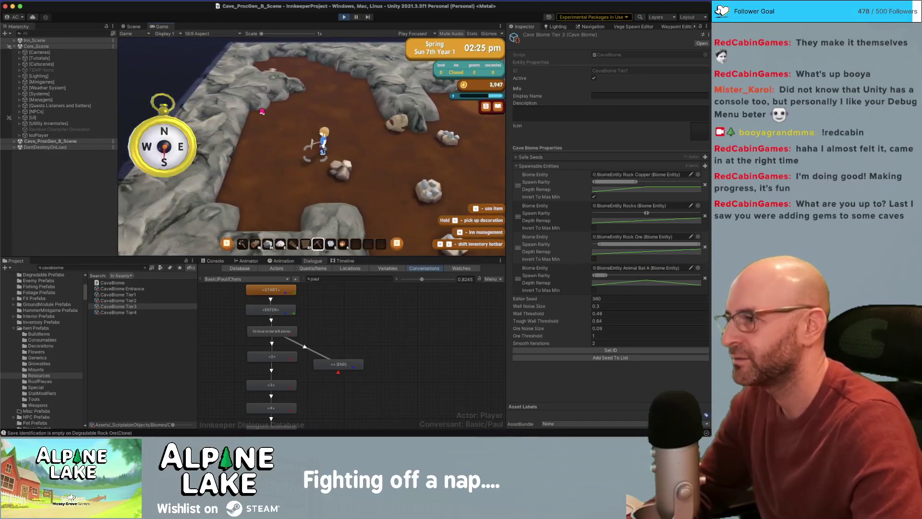
key(s)
key(d)
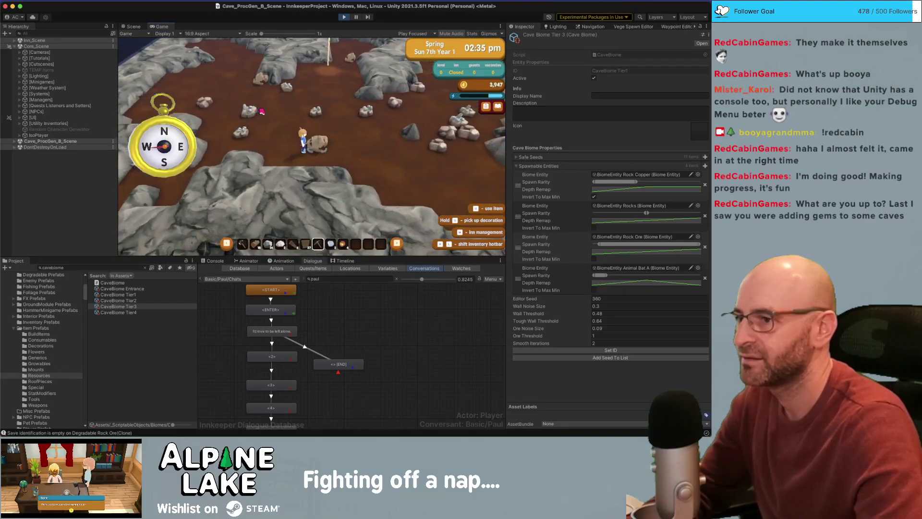
key(d)
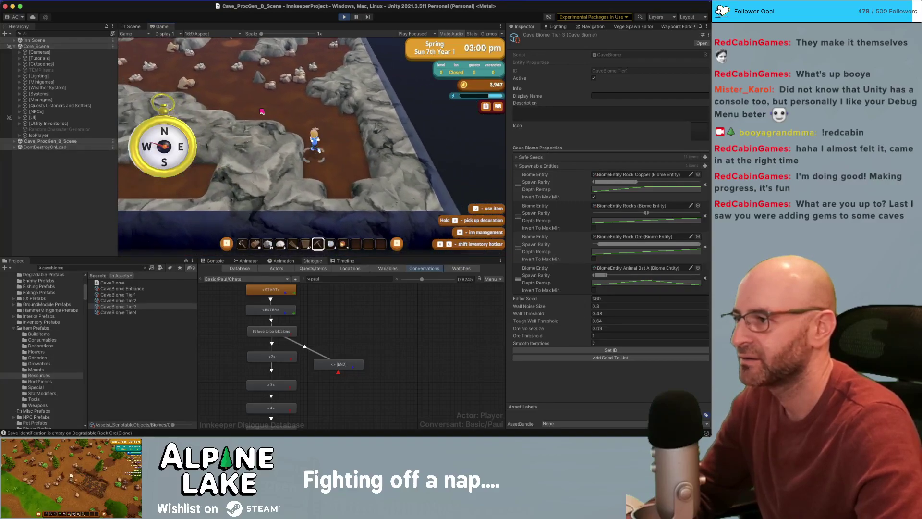
key(w)
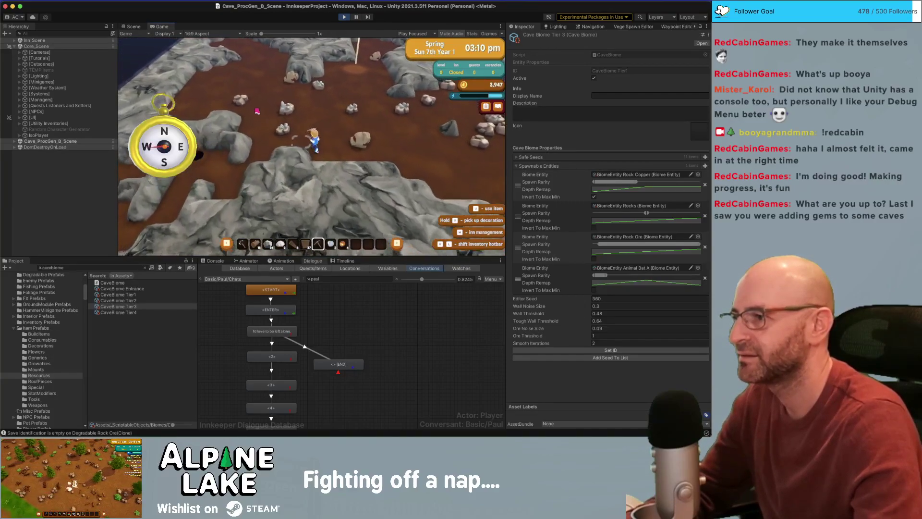
- Head west on Level 10, mine the rock beside the hole and descend to the next cave level
key(a)
key(u)
key(a)
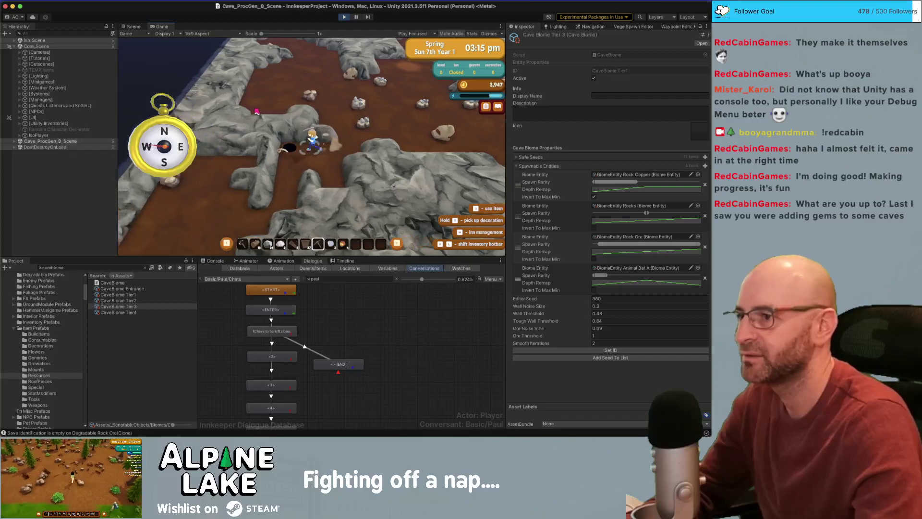
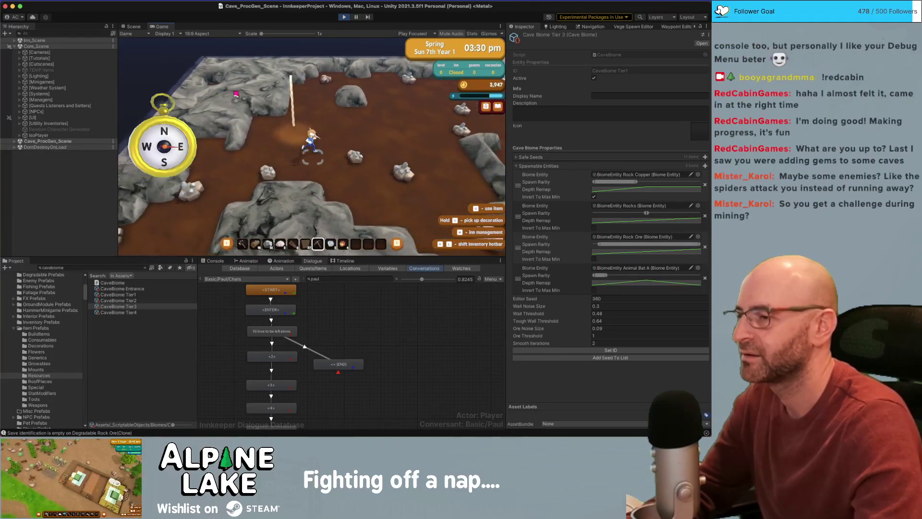
- Explore the cave level below Level 10 south of its rope and leave the caves for the Alpine Trail
key(s)
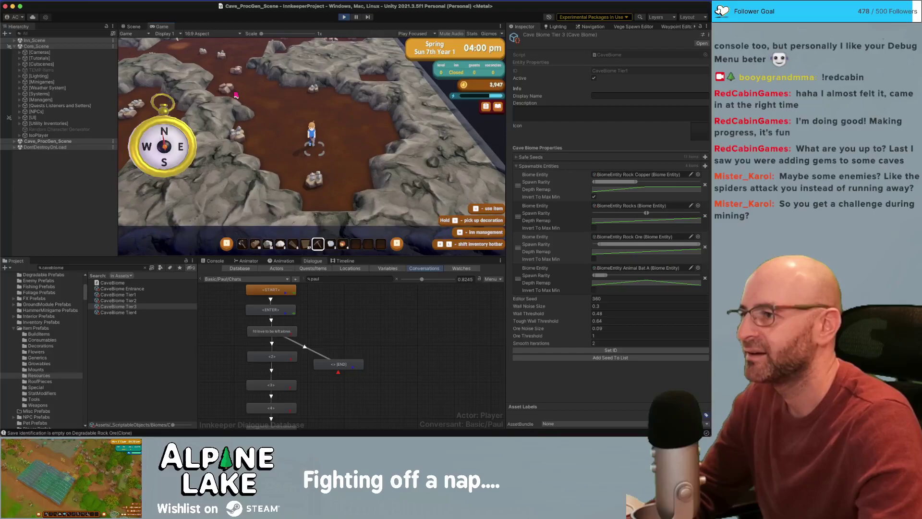
key(w)
key(a)
key(w)
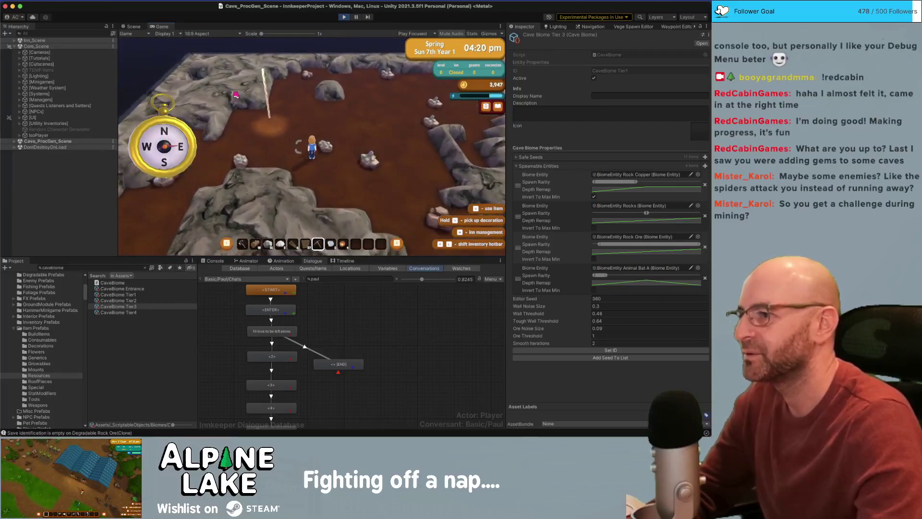
key(a)
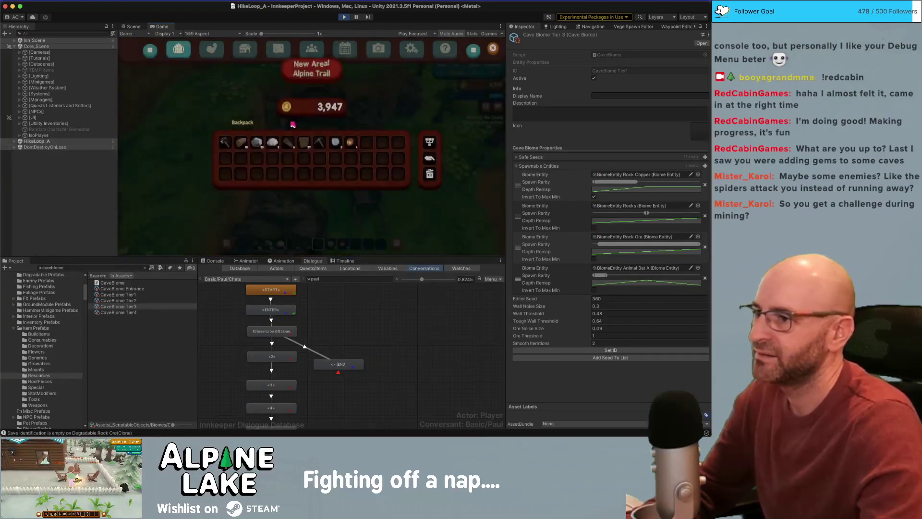
- Cross the Alpine Trail eastward and exit to the next hiking area, HikeLoop_B
key(d)
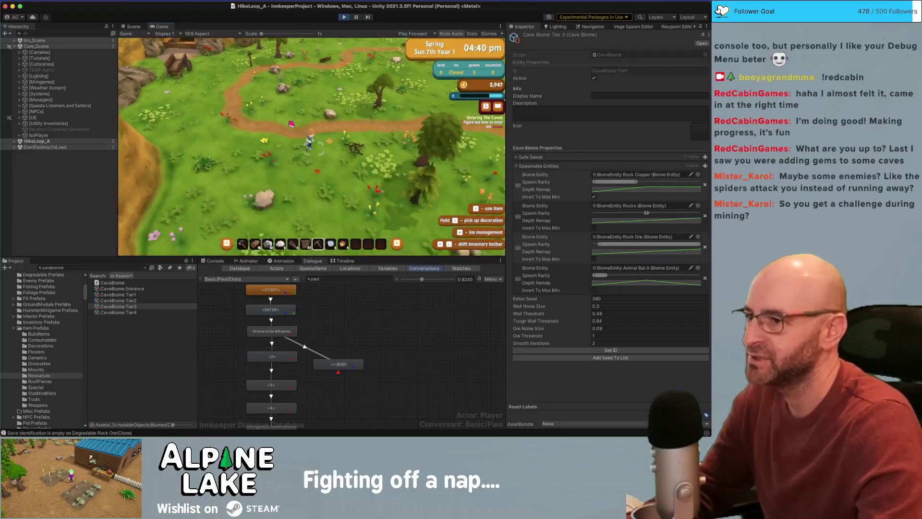
key(w)
key(d)
key(s)
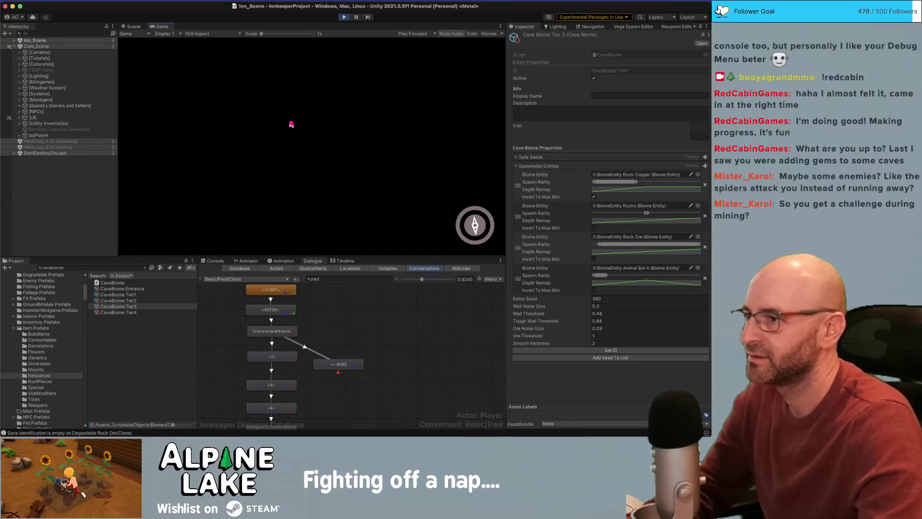
- Dismiss the Pond hotspot notice in HikeLoop_B and follow the path westward to the next hiking area, HikeLoop_C
key(a)
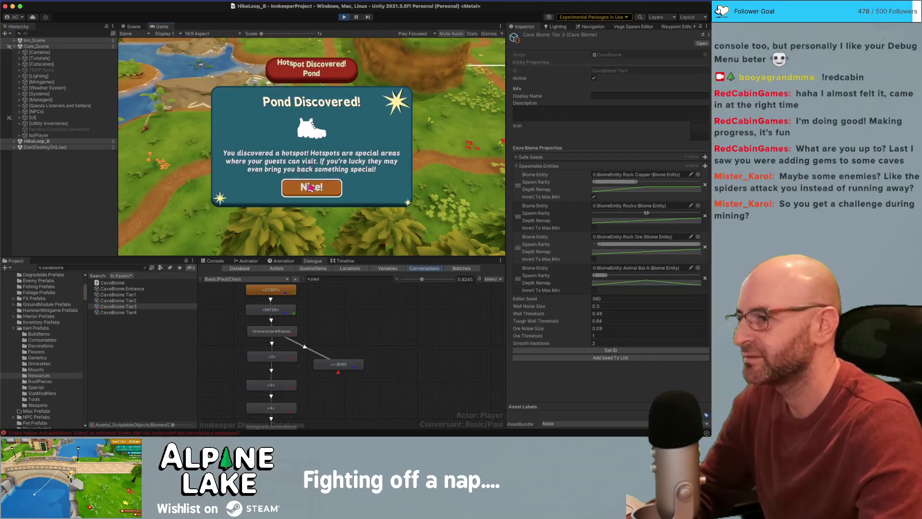
key(w)
key(w)
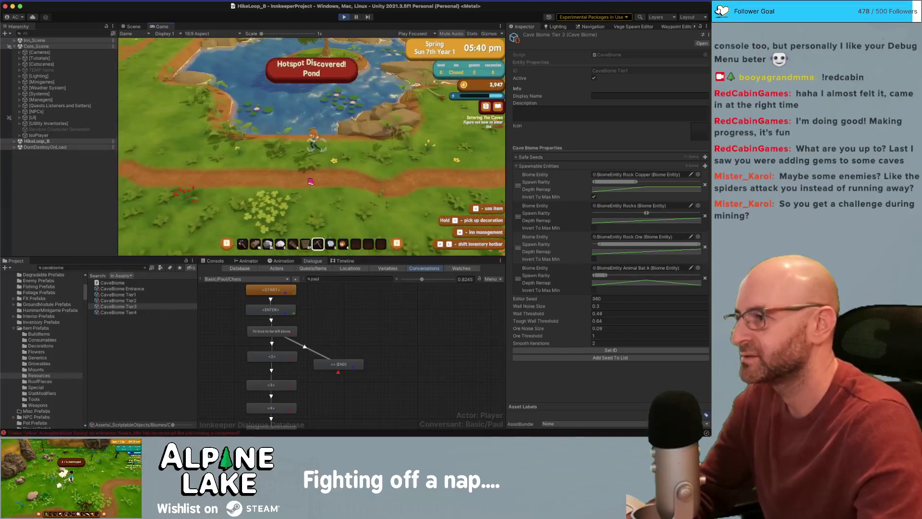
key(a)
key(w)
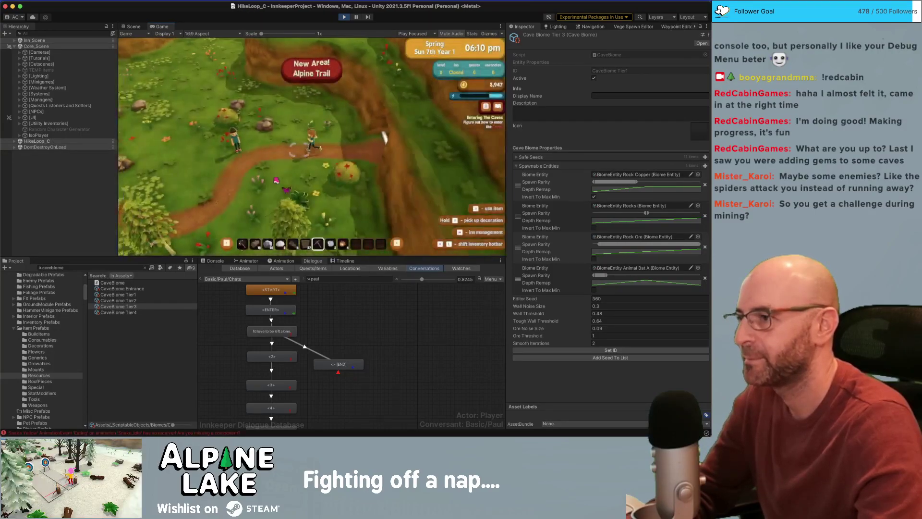
- Walk southwest through HikeLoop_C to watch how the deer reacts to the player, and stop the playtest
key(a)
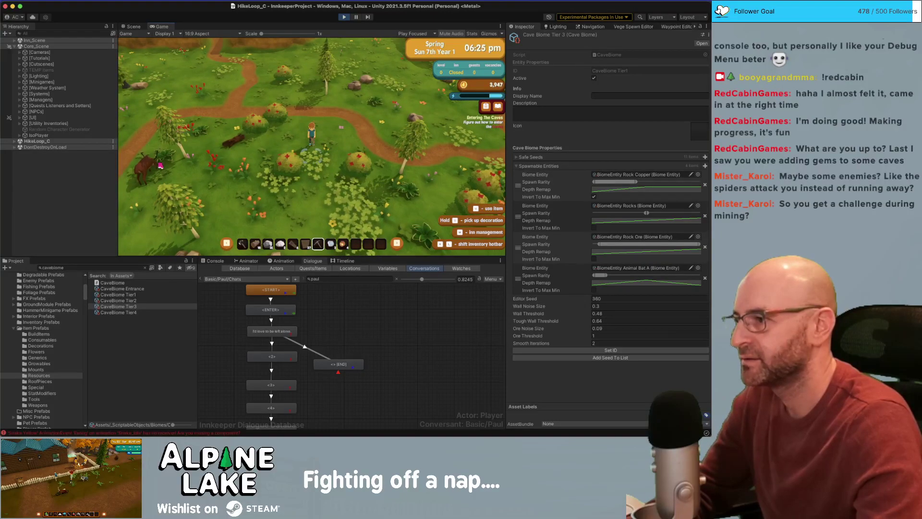
key(s)
key(a)
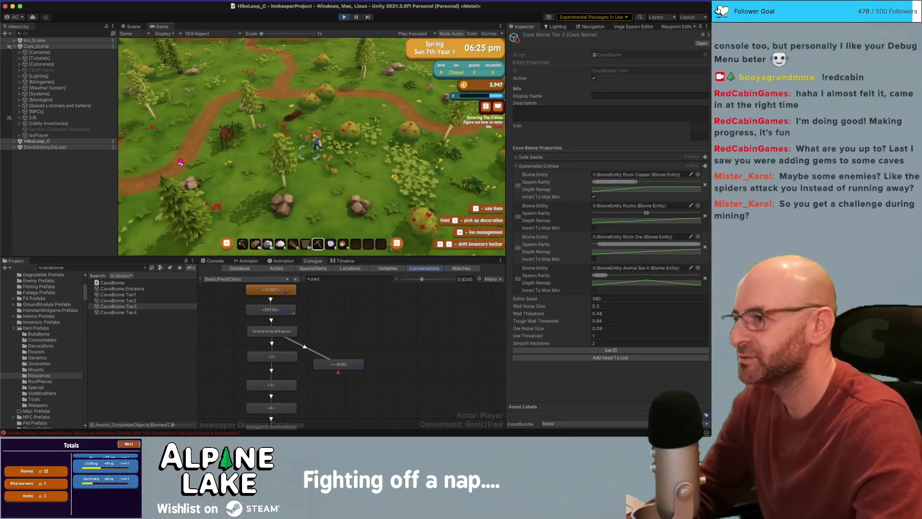
key(a)
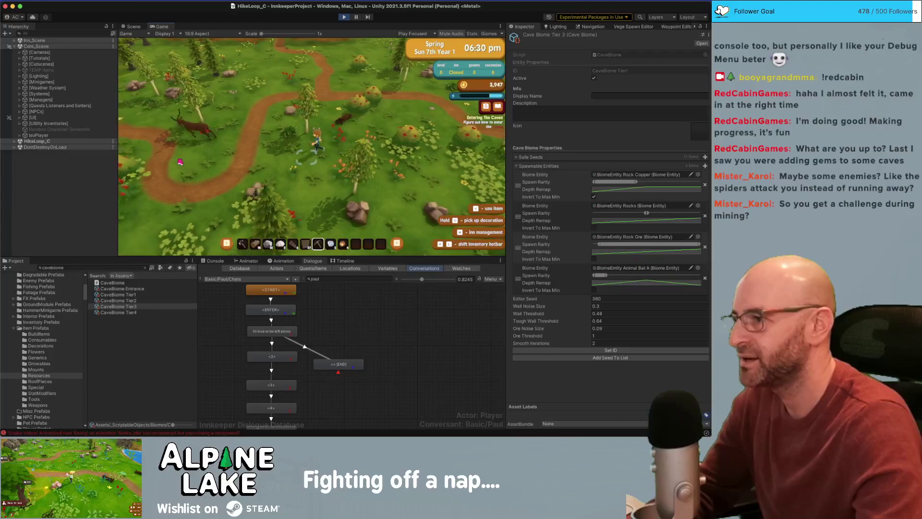
key(a)
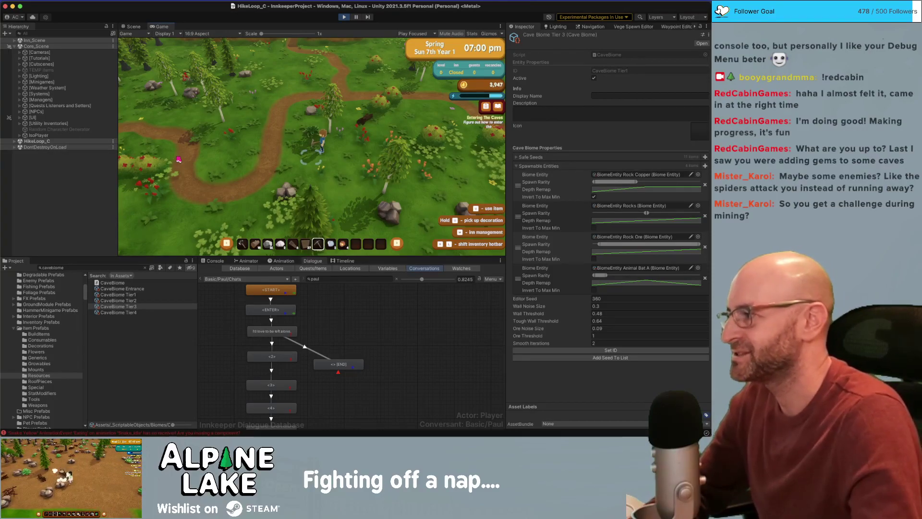
click(343, 18)
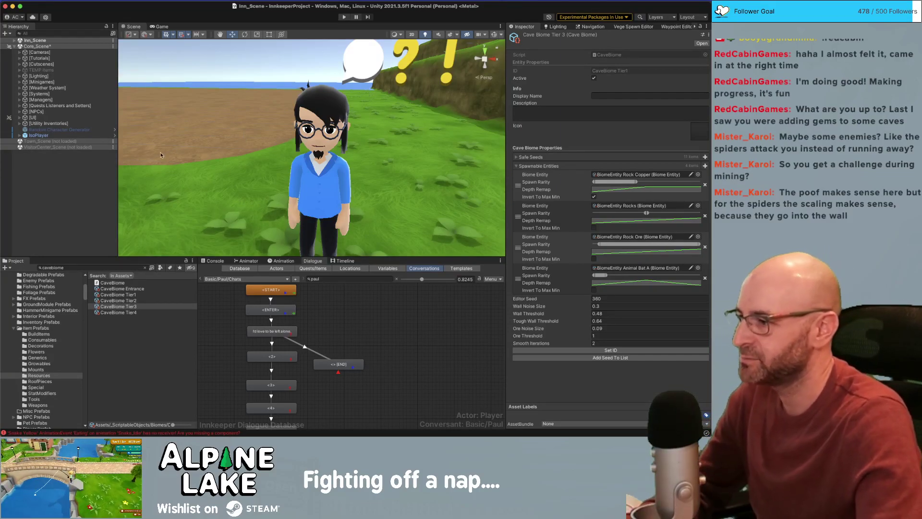
- Find the Animal Bat A prefab and set the Flee Effect on its VisualsRoot to Poof
text(bat)
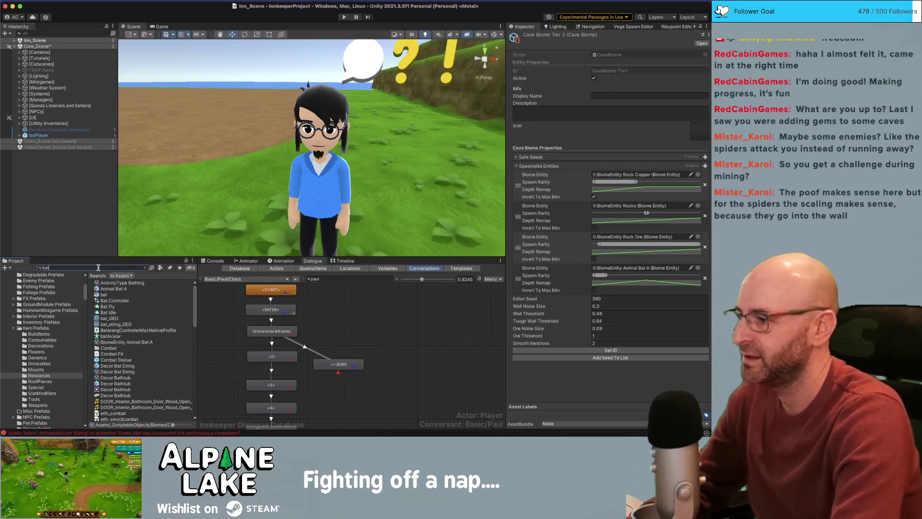
click(112, 289)
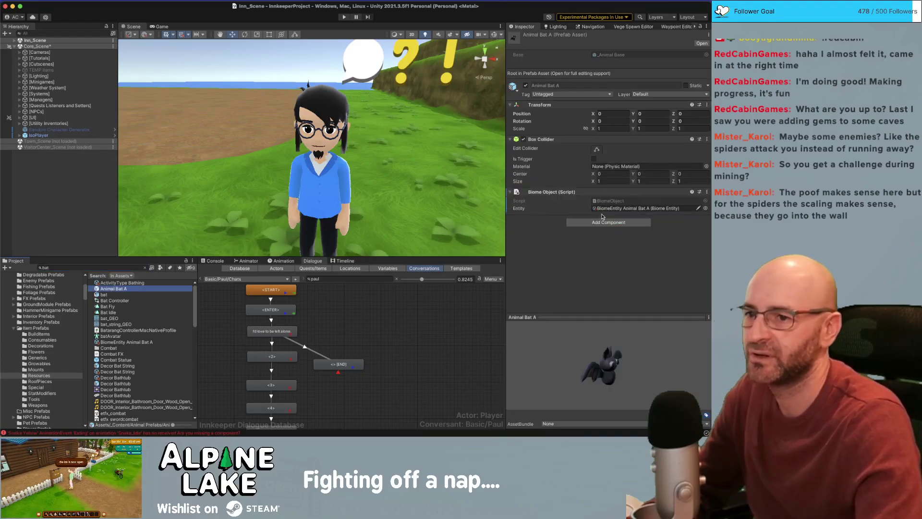
double_click(115, 291)
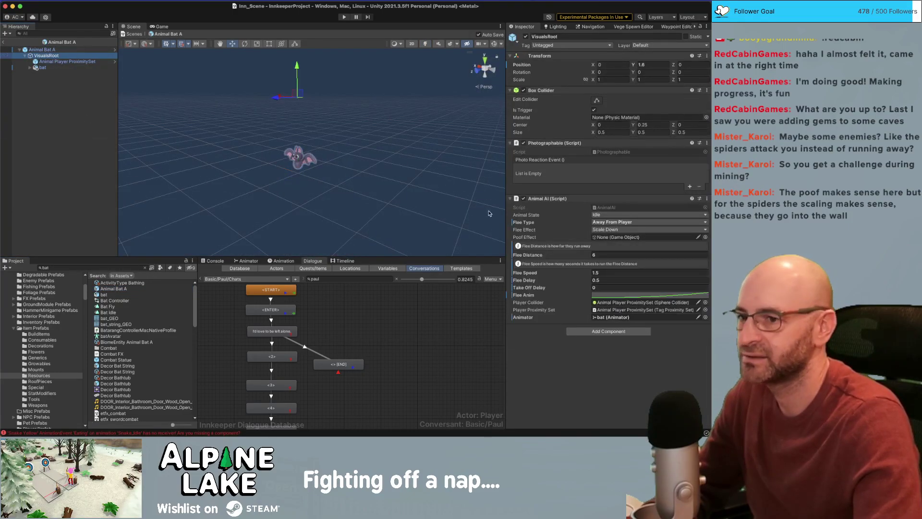
click(607, 229)
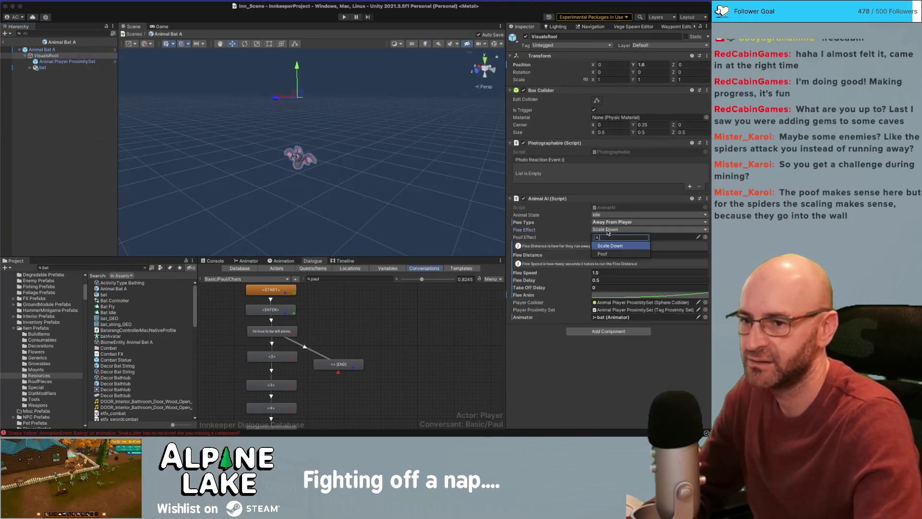
click(607, 254)
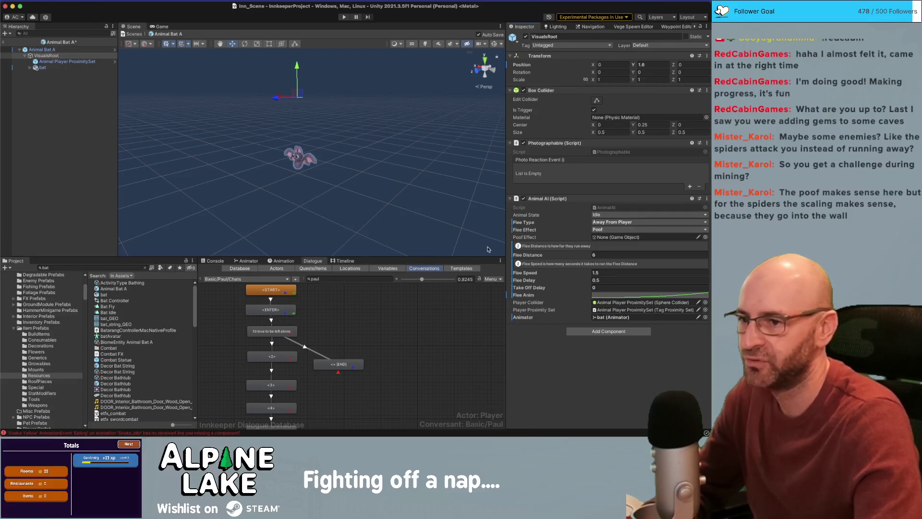
click(101, 136)
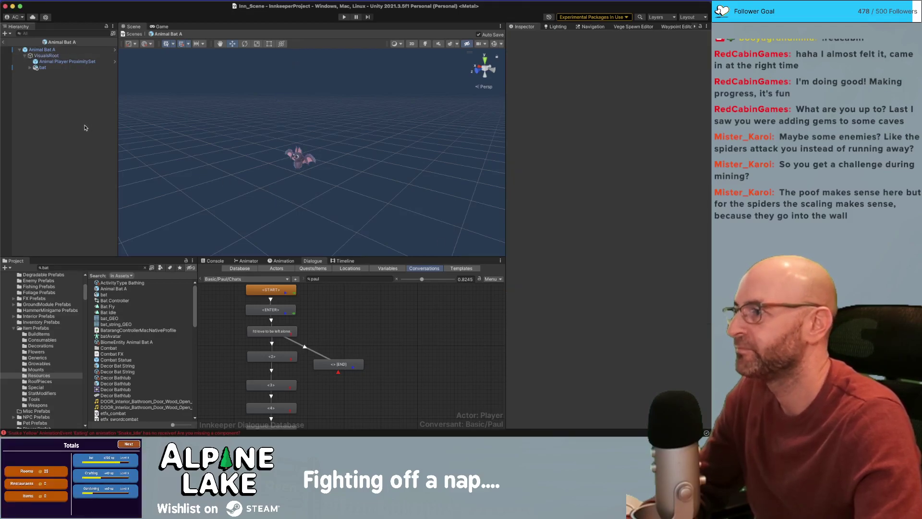
click(4, 43)
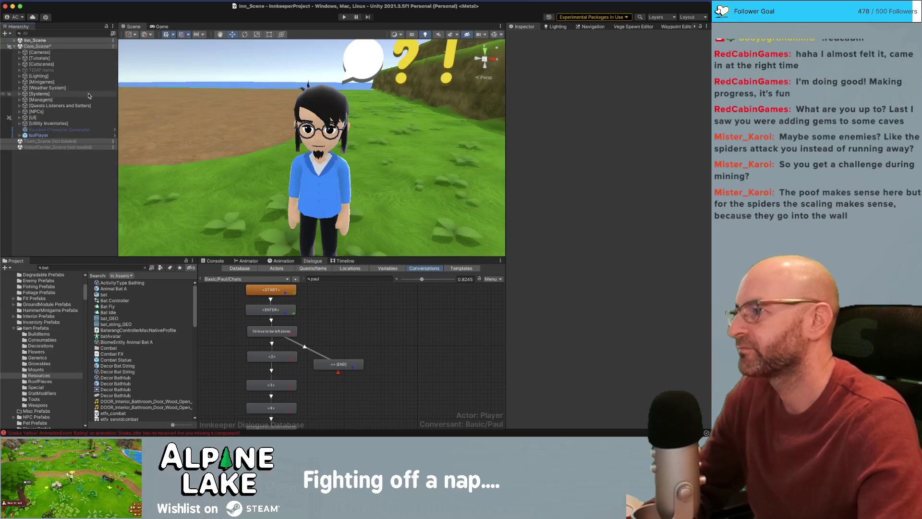
- Save the scene, place an Animal Bat A prefab near the workbench in Inn_Scene and snap it to the grid
right_drag(241, 196, 249, 218)
scroll(250, 218, down, 10)
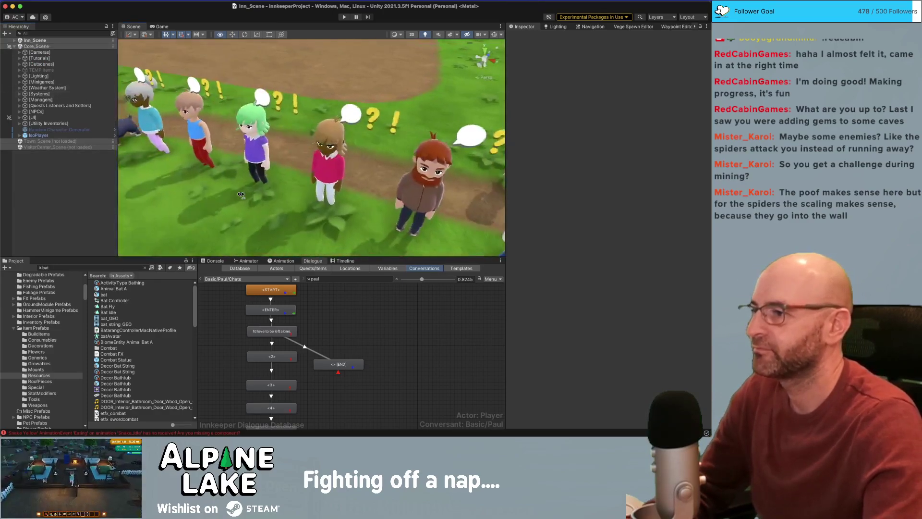
middle_drag(281, 161, 256, 221)
key(super+s)
click(132, 267)
text(animal bat)
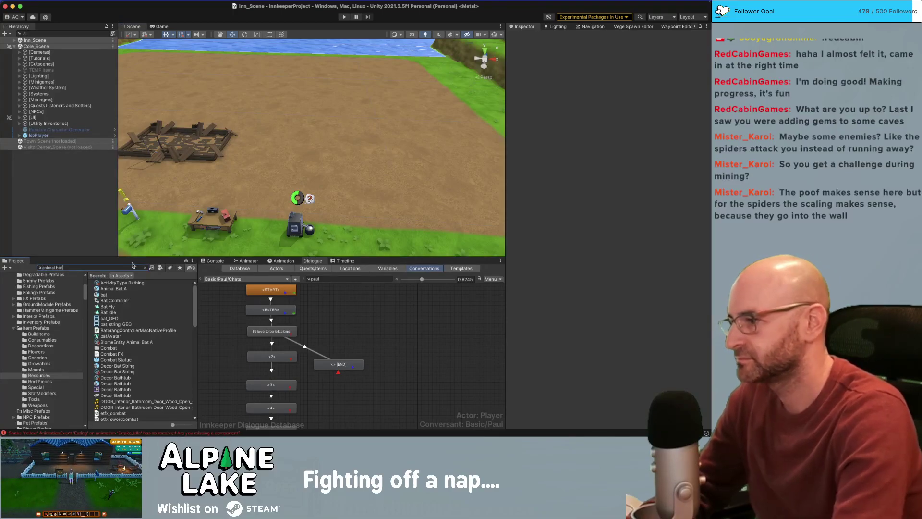
drag(113, 283, 272, 201)
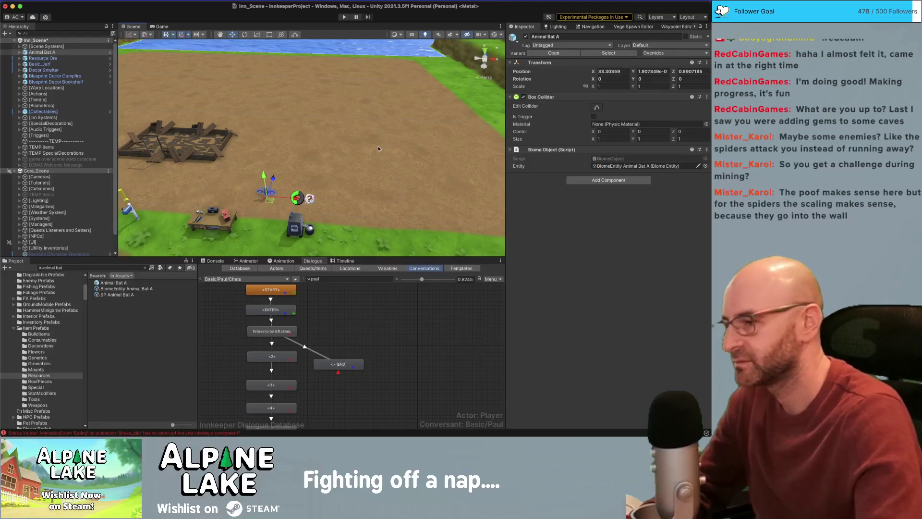
right_drag(365, 151, 366, 155)
key(super+backslash)
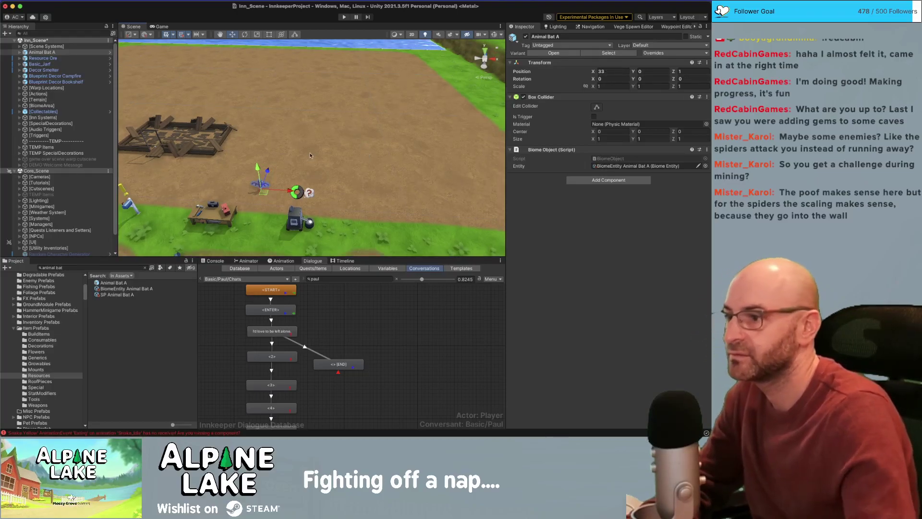
- Duplicate the placed bat three times and spread the copies close together near the workbench
key(super+d)
drag(268, 173, 238, 190)
key(super+d)
key(super+d)
- Playtest the inn scene, run the player toward the bats to check how they flee, and stop the game
click(343, 17)
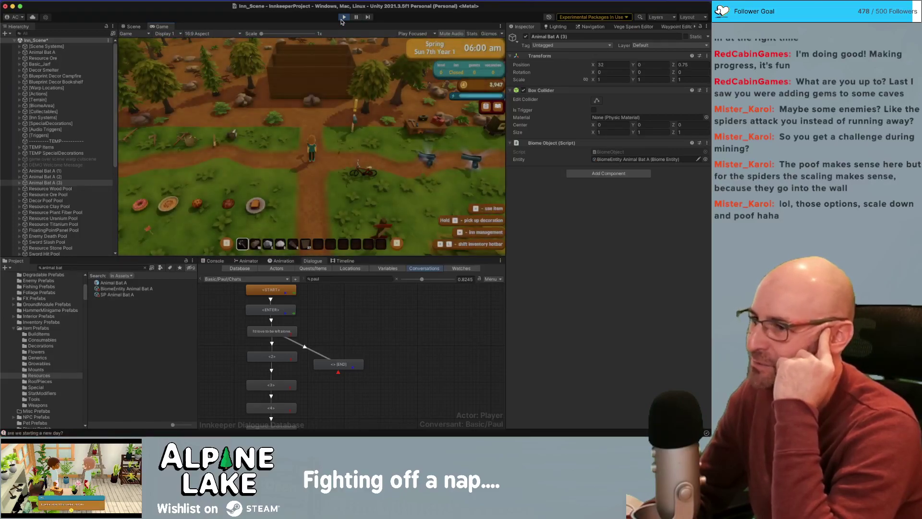
key(d)
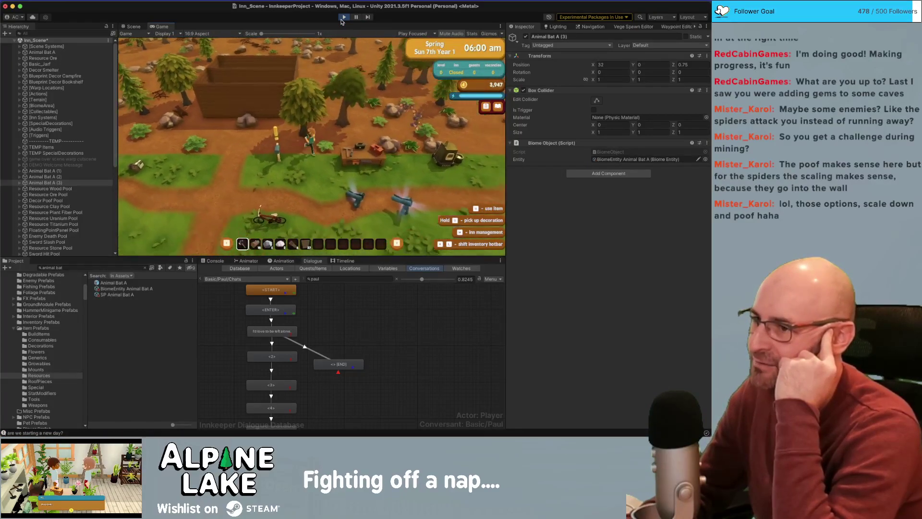
key(s)
key(d)
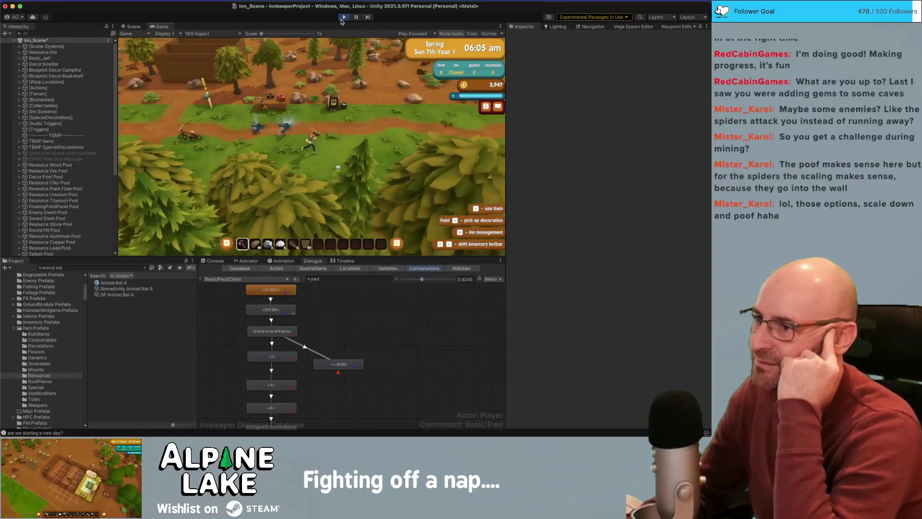
key(d)
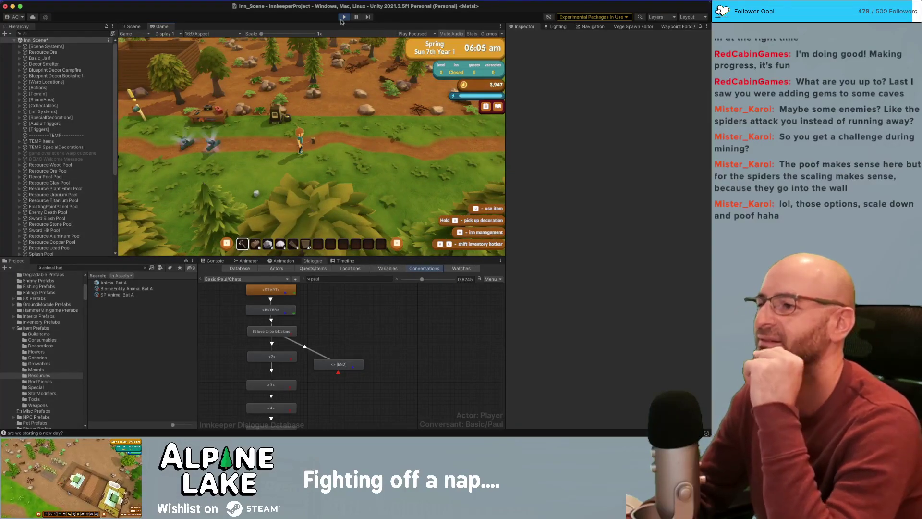
key(d)
click(343, 18)
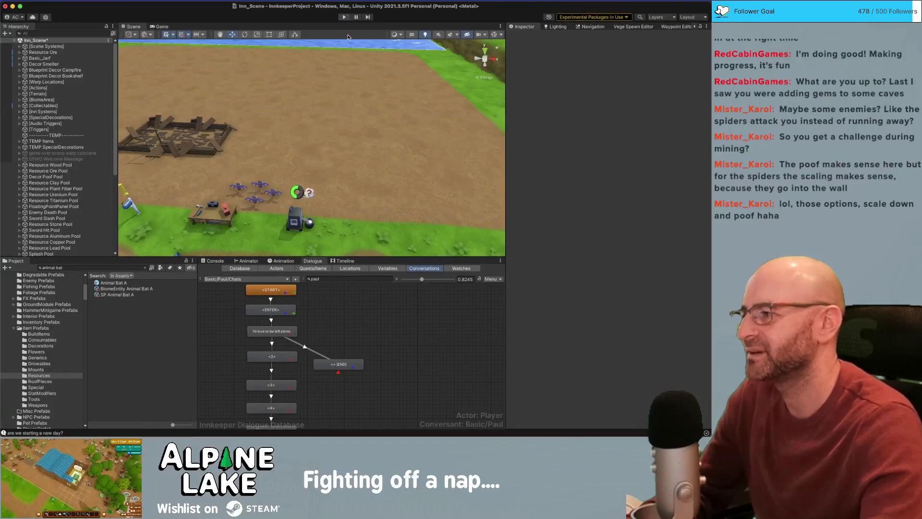
- Reshape the Flee Anim curve on Animal Bat A's VisualsRoot with an extra key about a third along, raising its early section
click(121, 282)
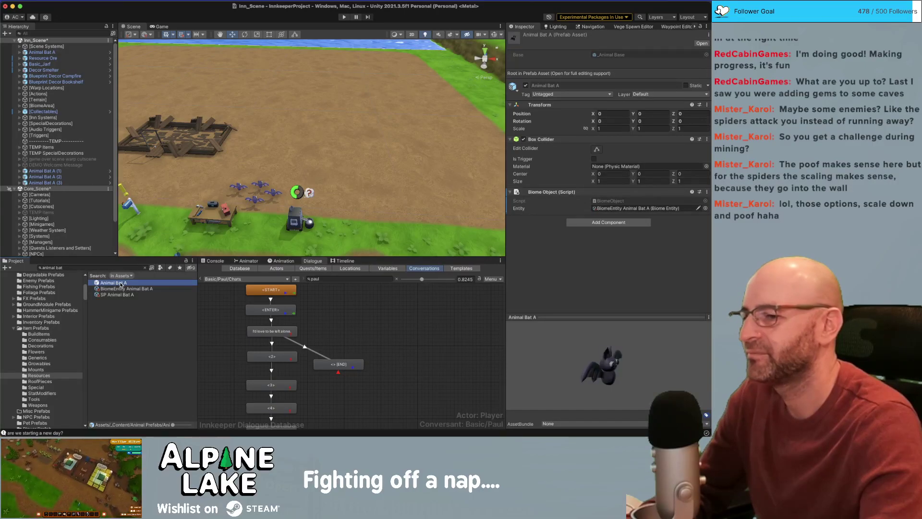
double_click(121, 283)
click(72, 56)
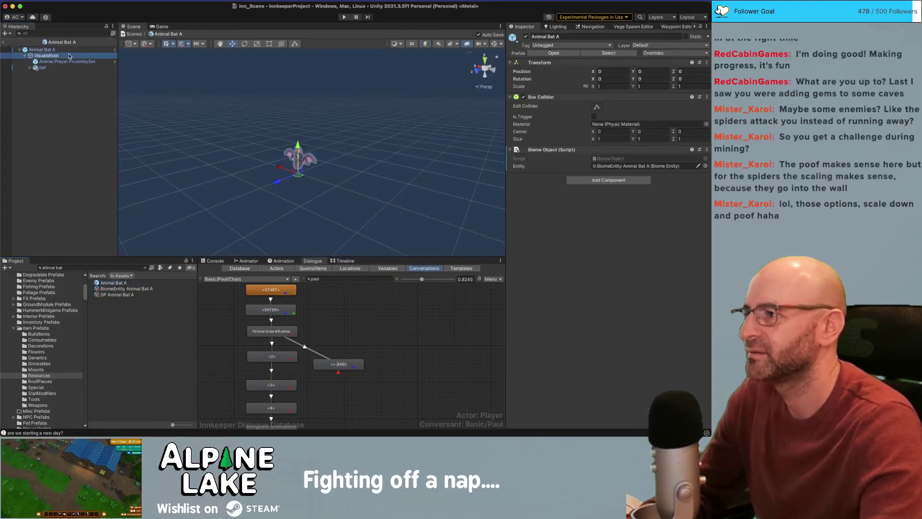
click(634, 297)
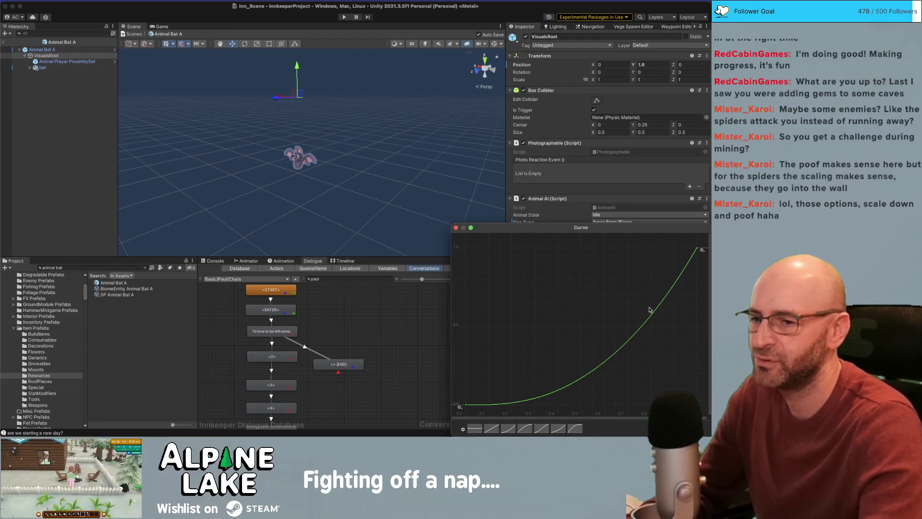
double_click(563, 388)
drag(563, 389, 546, 381)
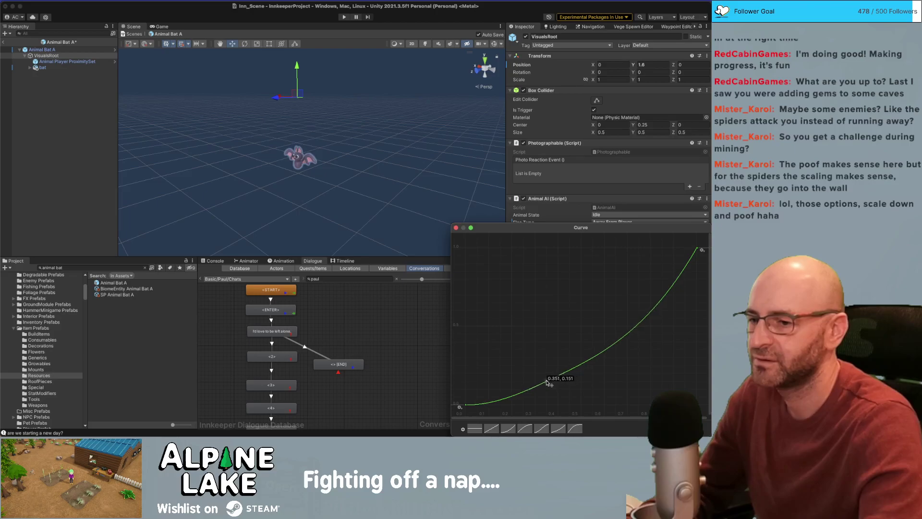
click(698, 249)
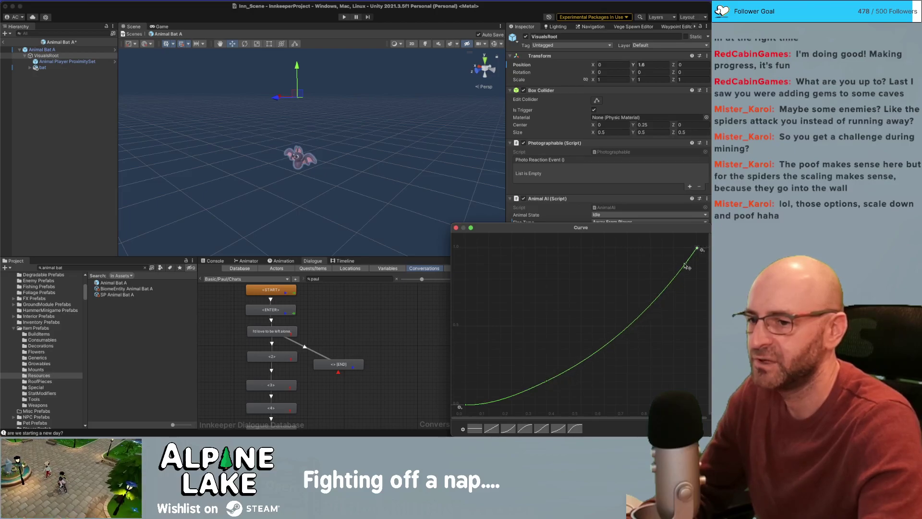
click(549, 384)
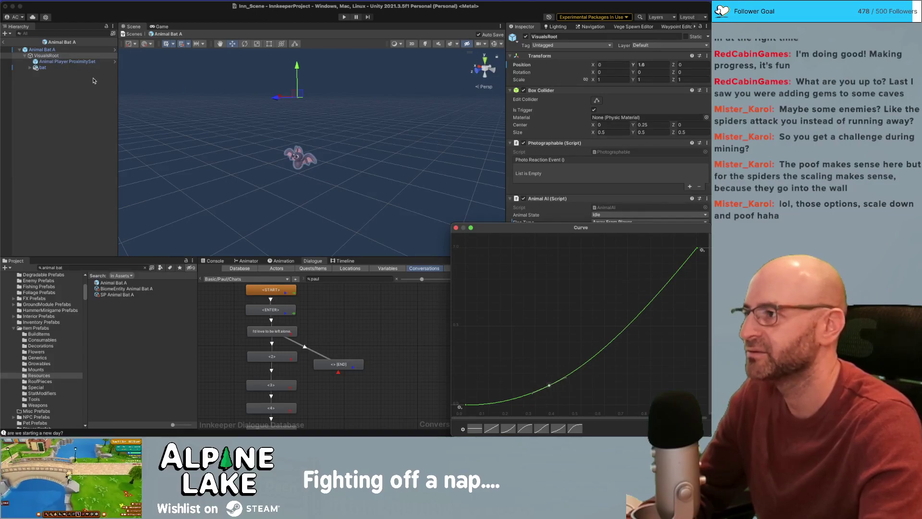
click(455, 228)
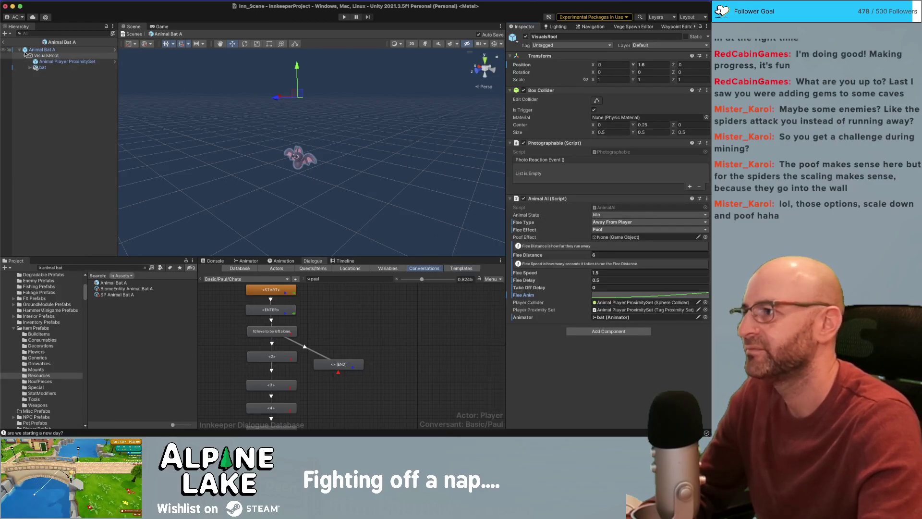
click(4, 42)
- Run and stop the game, and switch to Obsidian to review the CAVES checklist in the Road to Demoland note
click(344, 17)
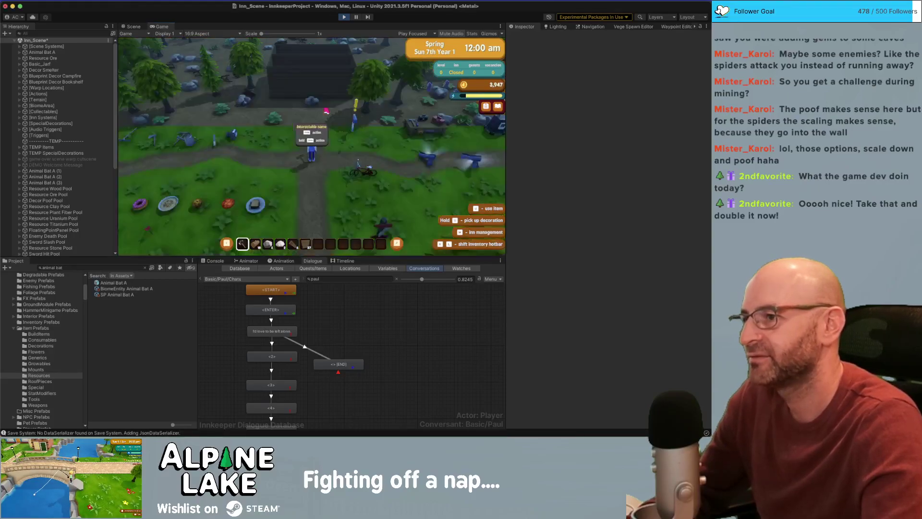
click(342, 19)
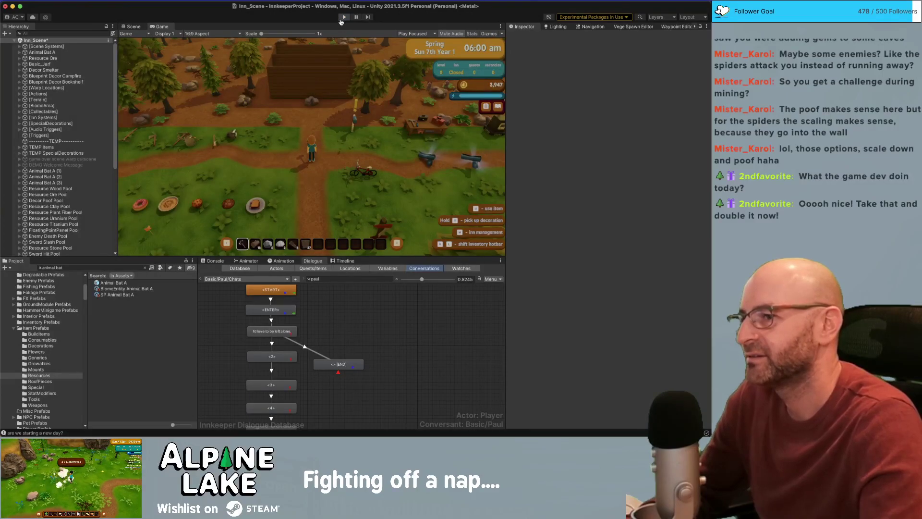
key(super+Tab)
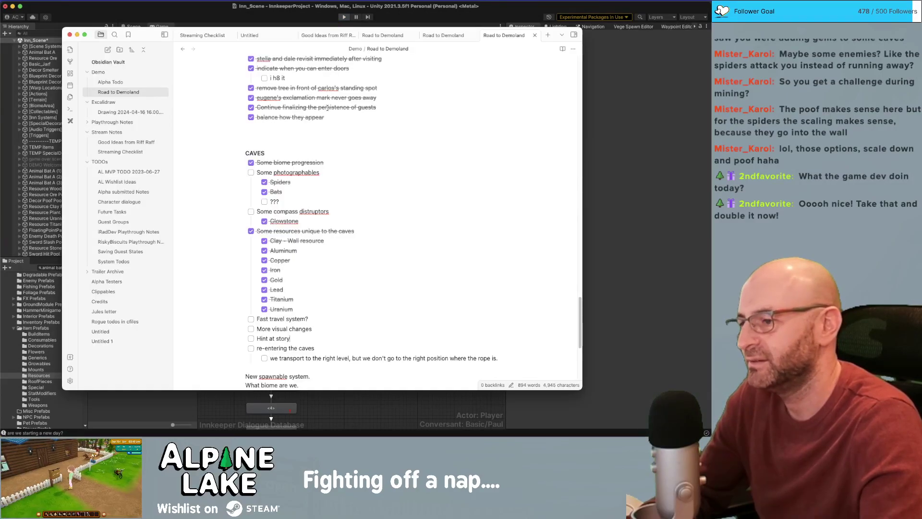
click(222, 9)
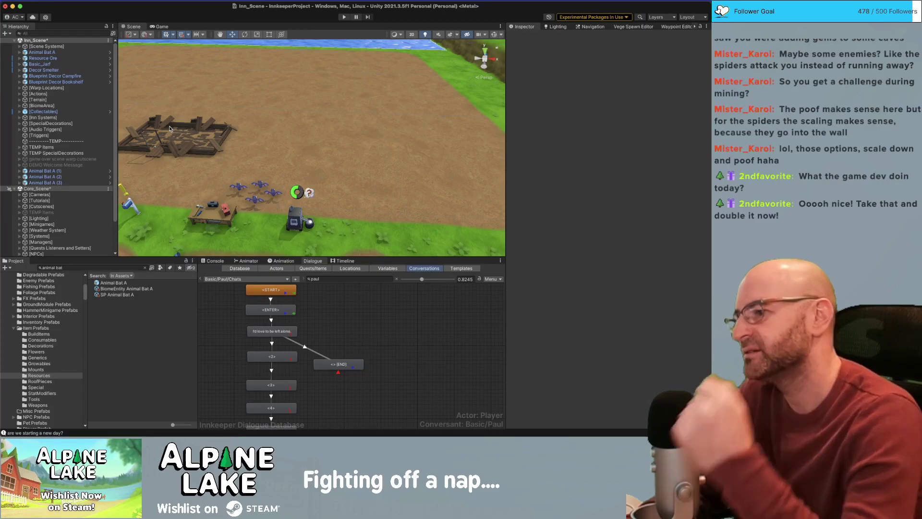
- Start the game and switch to GitHub in the browser to view the Alpine Lake Roadmap at the Quarter zoom level
click(343, 17)
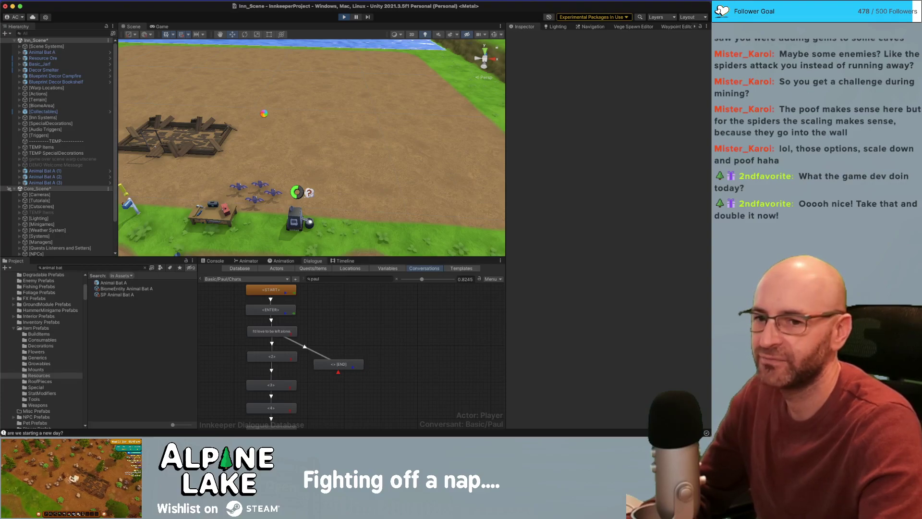
key(super+Tab)
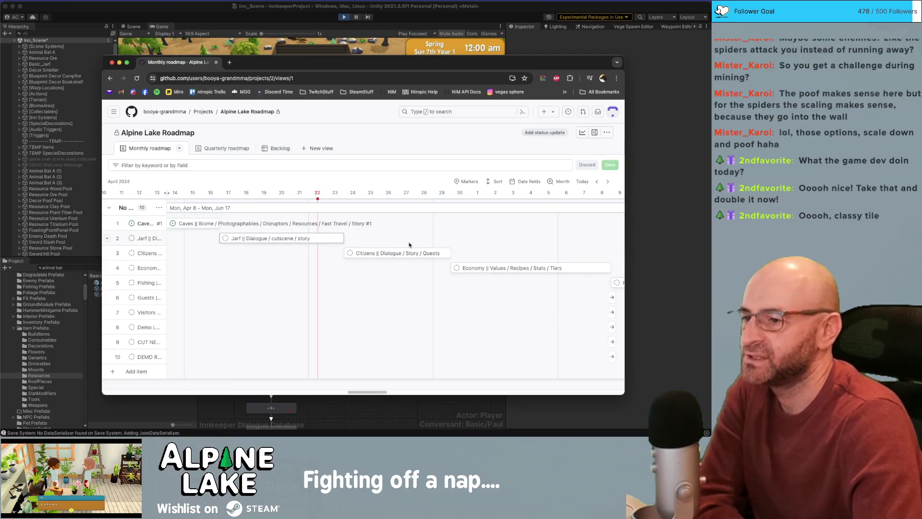
click(559, 182)
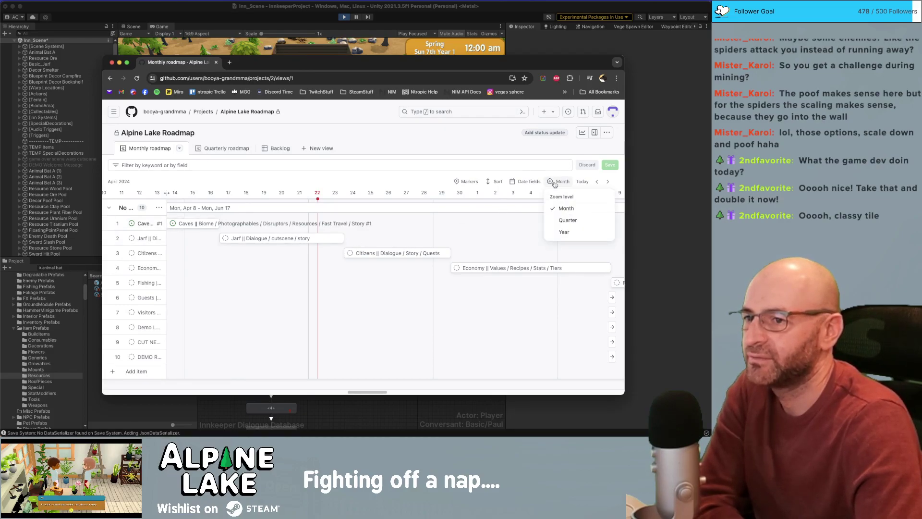
click(563, 220)
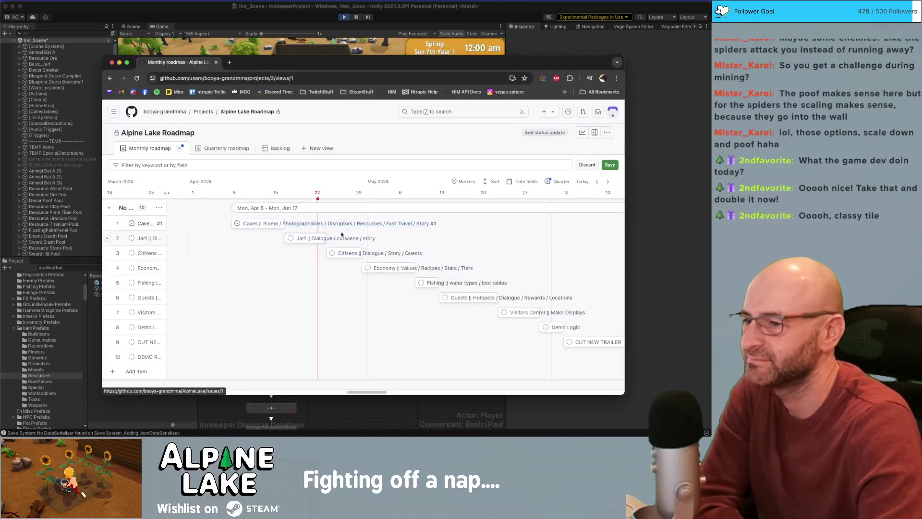
- Return to Unity, run the player past the mailbox to the bats near the workbench, and stop the game after checking how they flee
click(266, 14)
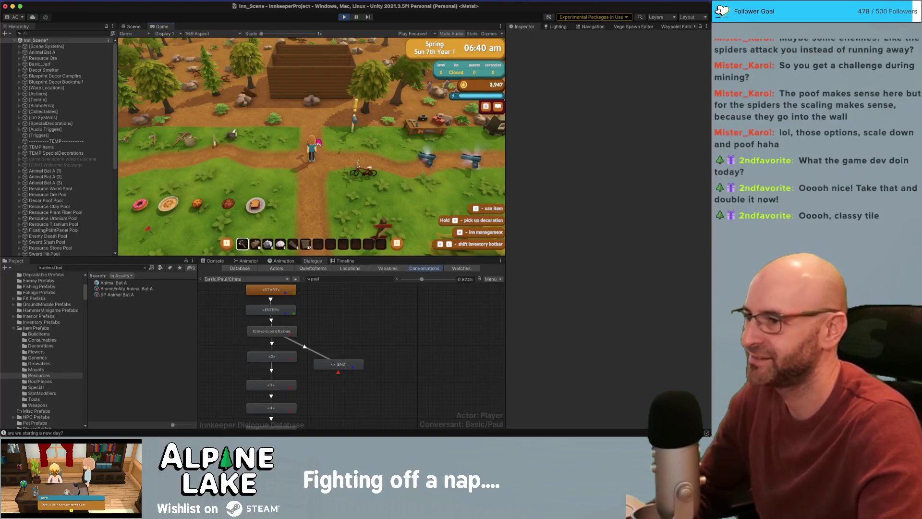
key(d)
key(w)
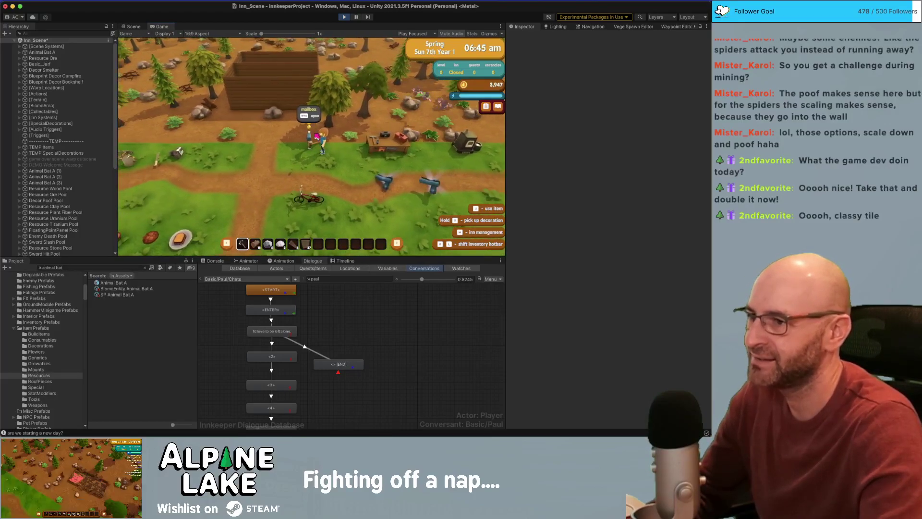
key(d)
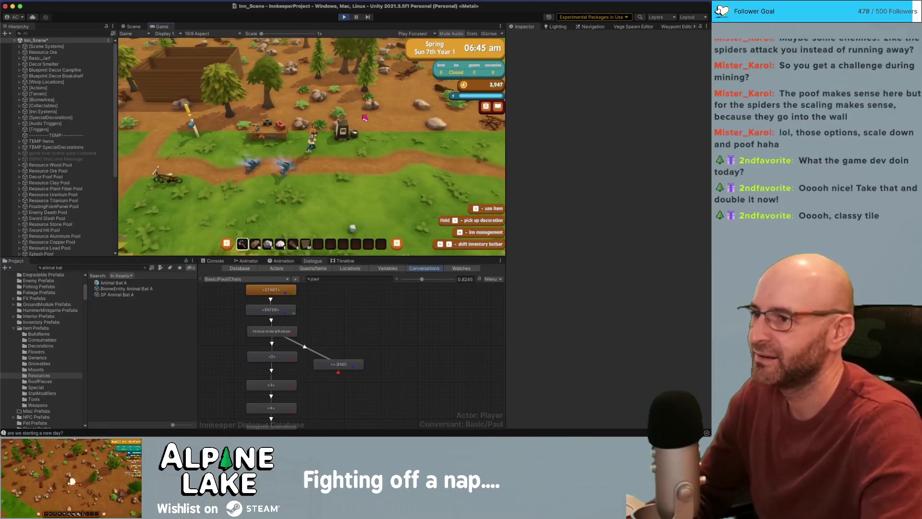
key(d)
key(w)
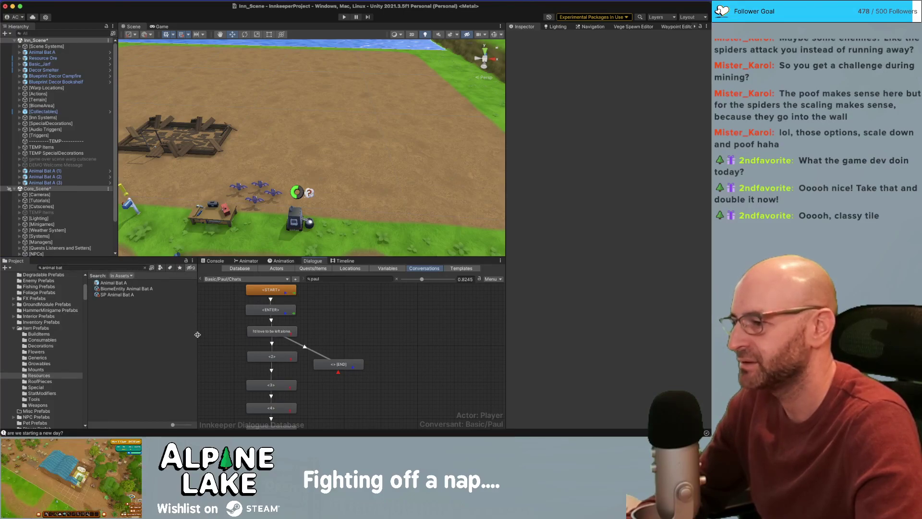
- Assign DecorPoof as the Poof Effect of the Animal AI on the Animal Bat A prefab's VisualsRoot, and return to the scene
double_click(121, 283)
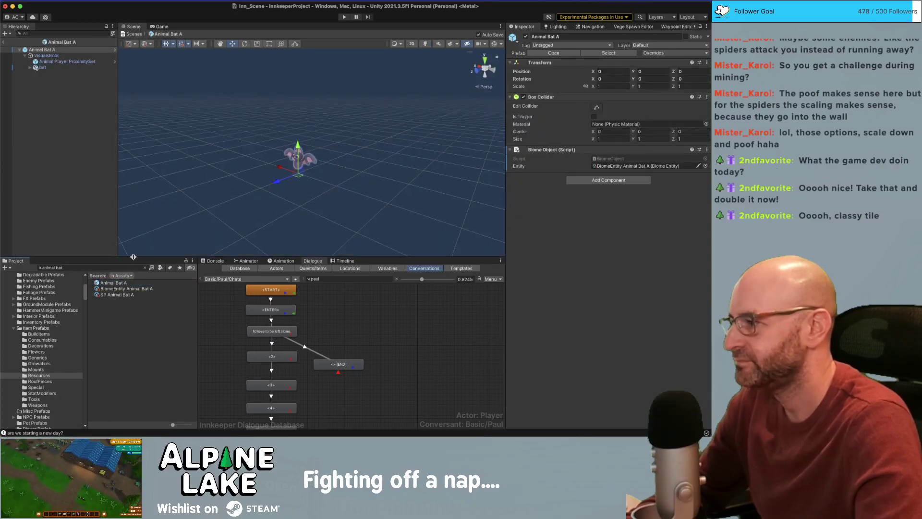
click(46, 67)
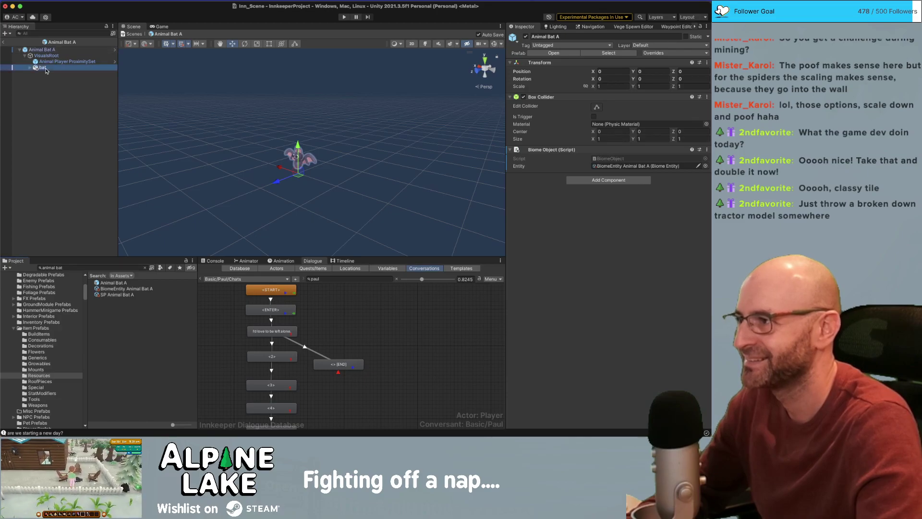
click(46, 55)
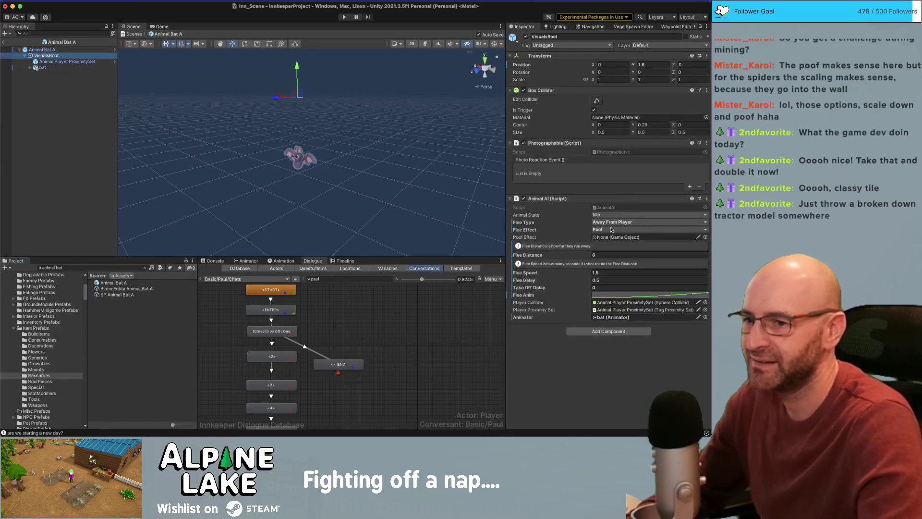
click(705, 238)
text(deco)
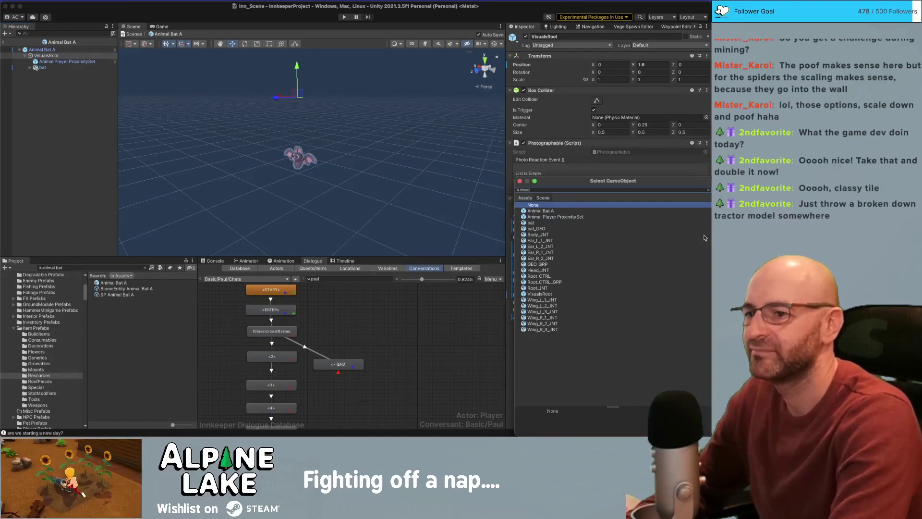
text(rpoof)
key(super+a)
text(poof)
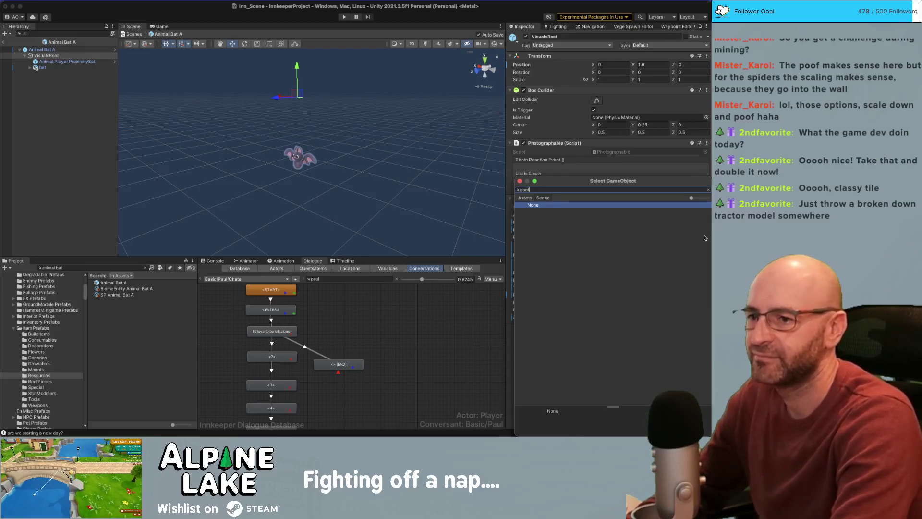
double_click(533, 190)
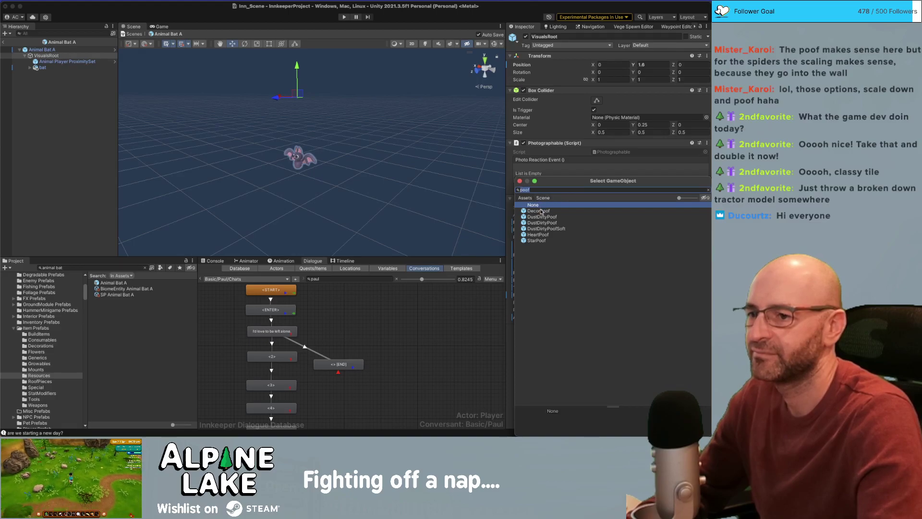
double_click(541, 211)
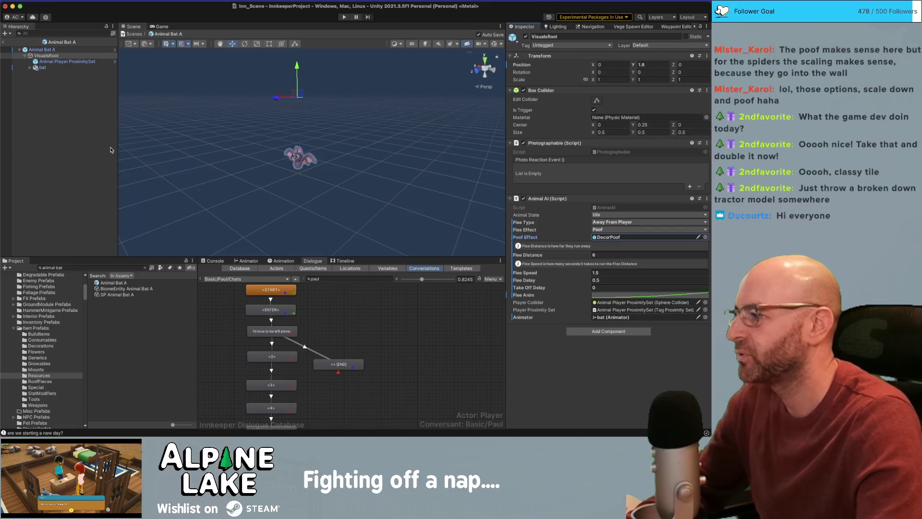
click(91, 130)
click(3, 43)
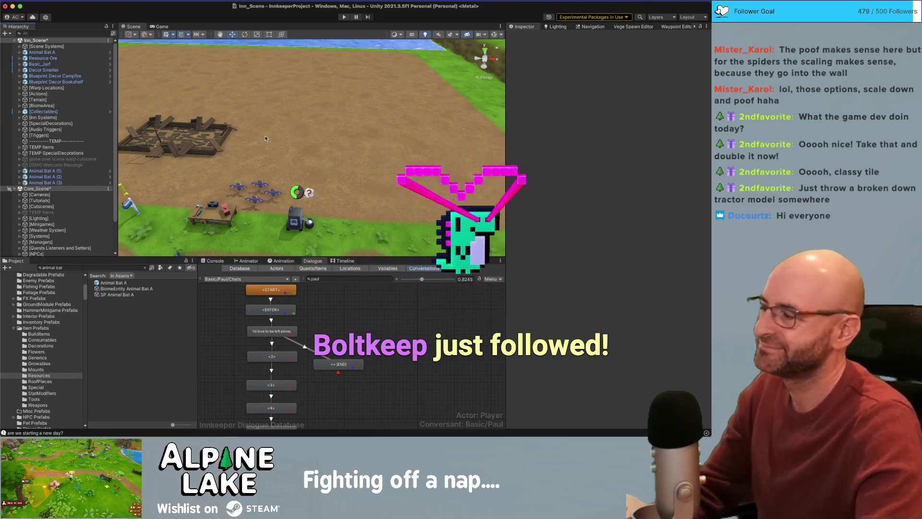
- Clear the asset search in the project and view the inn site from a higher angle
key(a)
right_drag(265, 139, 231, 131)
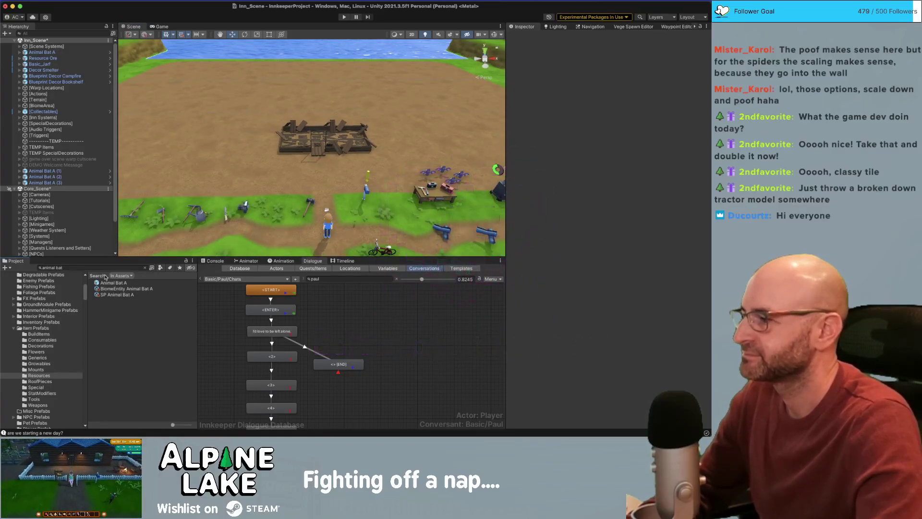
click(145, 268)
right_drag(188, 212, 221, 198)
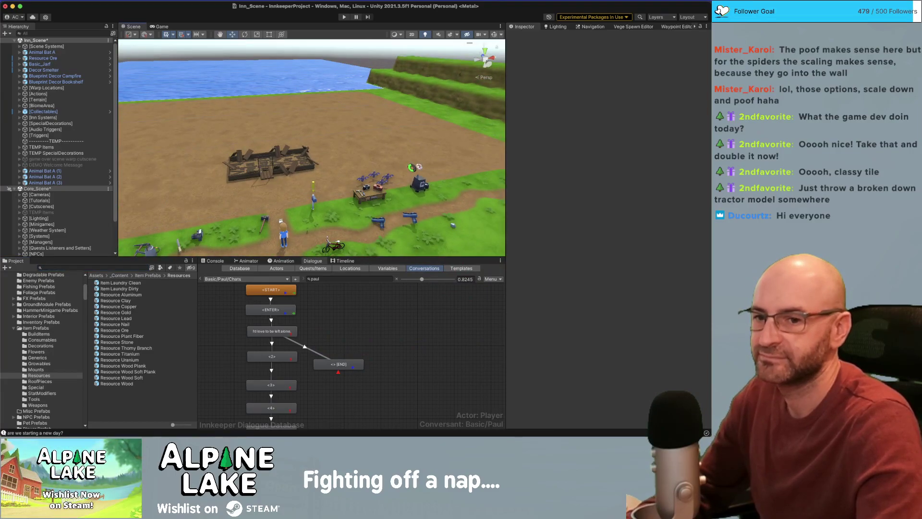
- Review the Alpine Lake Roadmap in the browser and the CAVES checklist in Obsidian's Road to Demoland note
key(super+Tab)
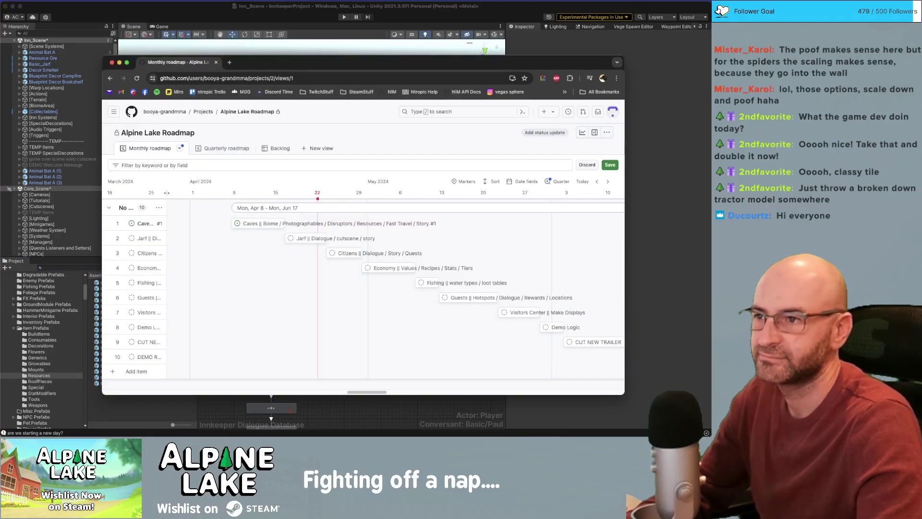
key(super+Tab)
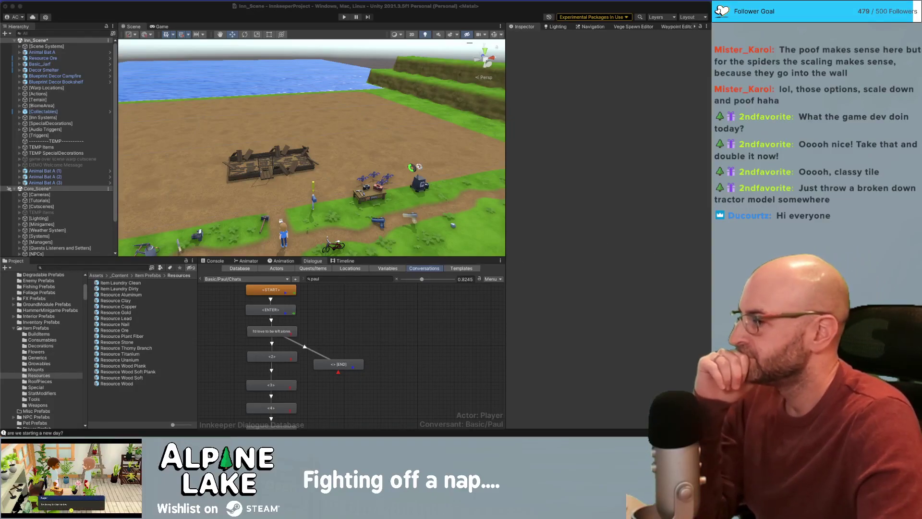
click(336, 309)
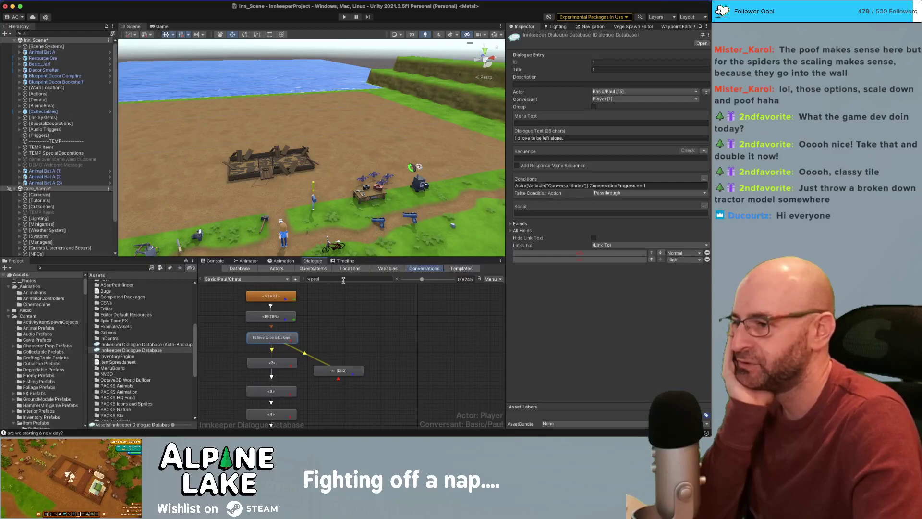
click(335, 305)
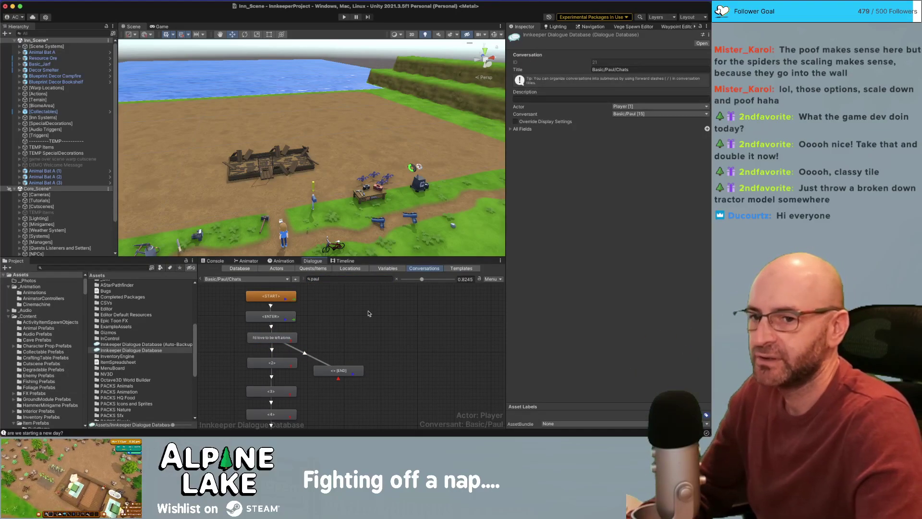
key(super+Tab)
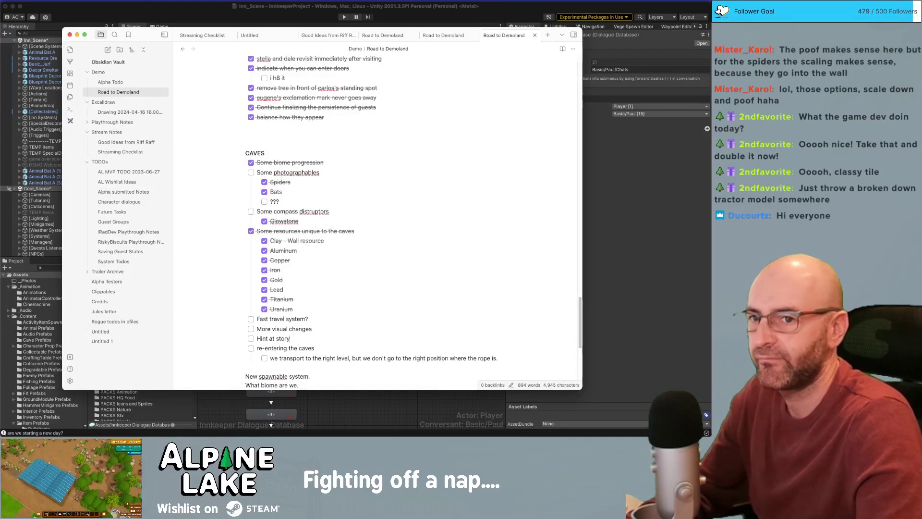
key(super+Tab)
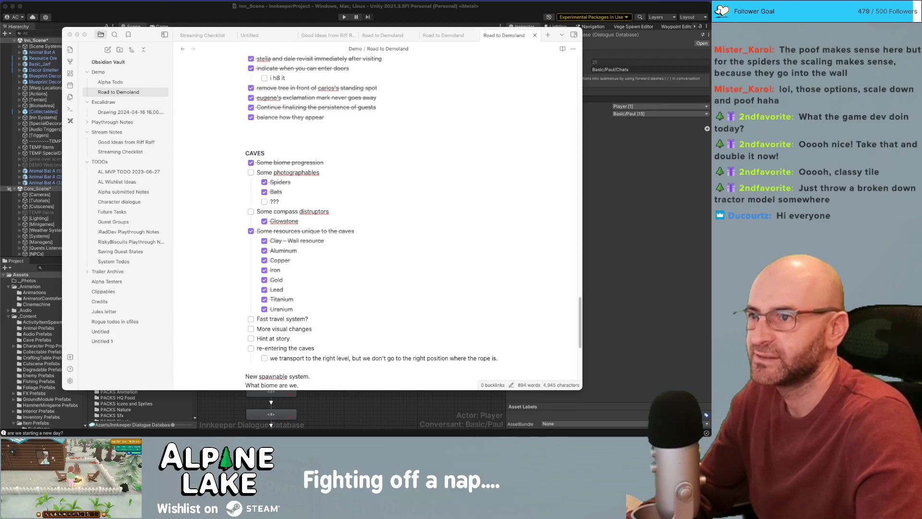
- Switch back to Unity and inspect the terrain around the ruined inn, including the square pathway tile in front of it
click(303, 7)
right_drag(304, 98, 241, 73)
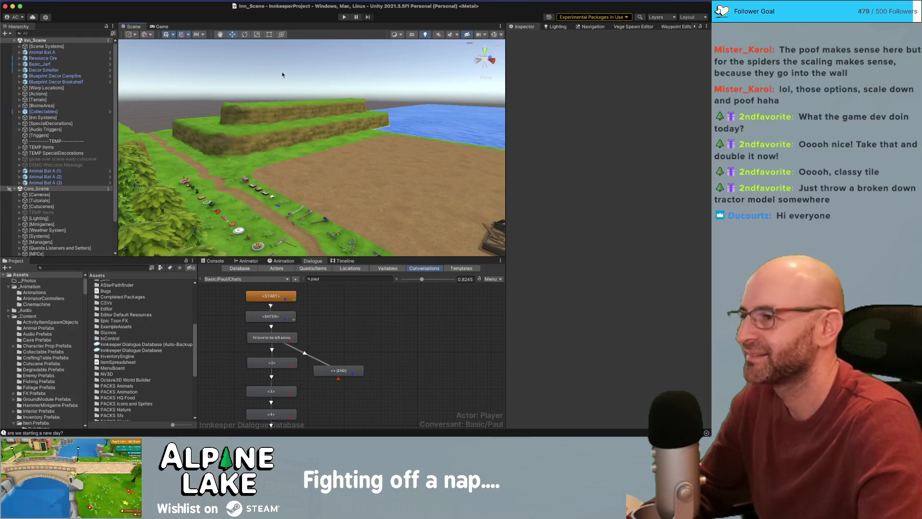
right_drag(326, 99, 271, 101)
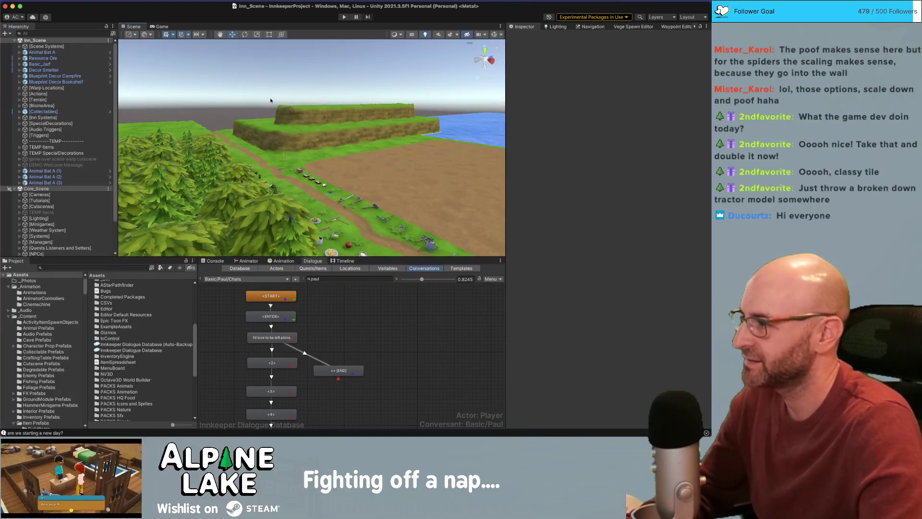
right_drag(270, 97, 330, 144)
click(330, 145)
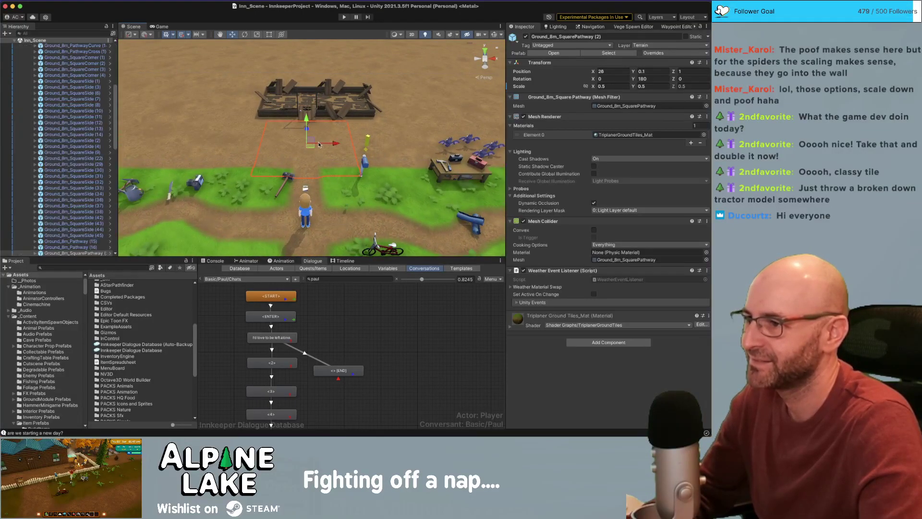
click(287, 155)
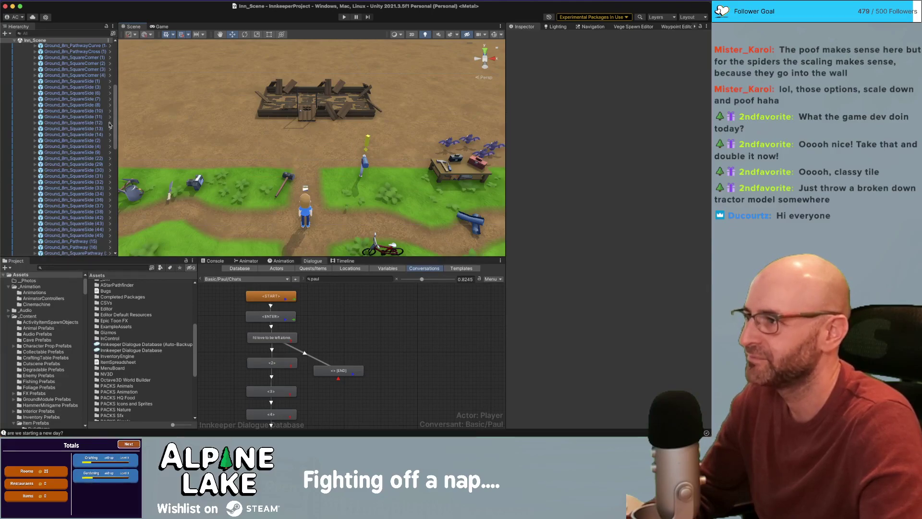
- Collapse the expanded [Terrain] hierarchy together with its ground plane and pathway groups
scroll(67, 134, up, 5)
click(67, 136)
key(Left)
key(Left)
key(Left)
key(Left)
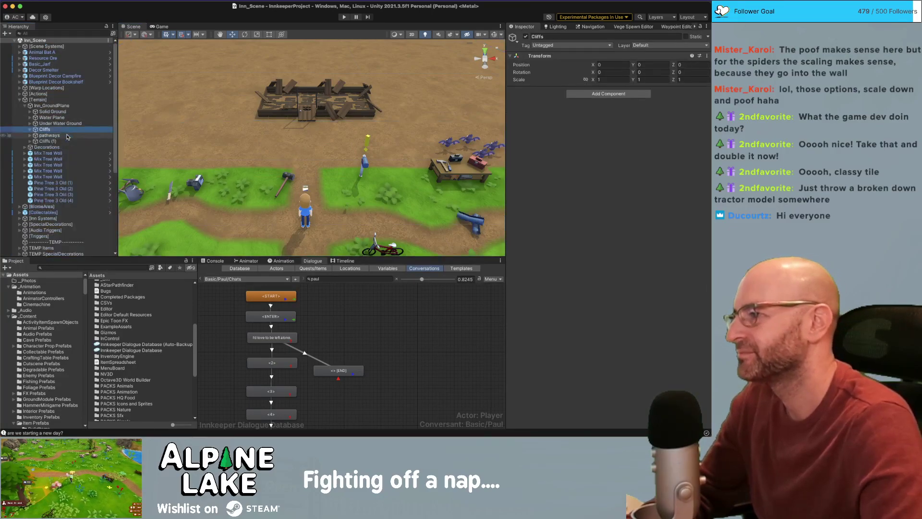
key(Left)
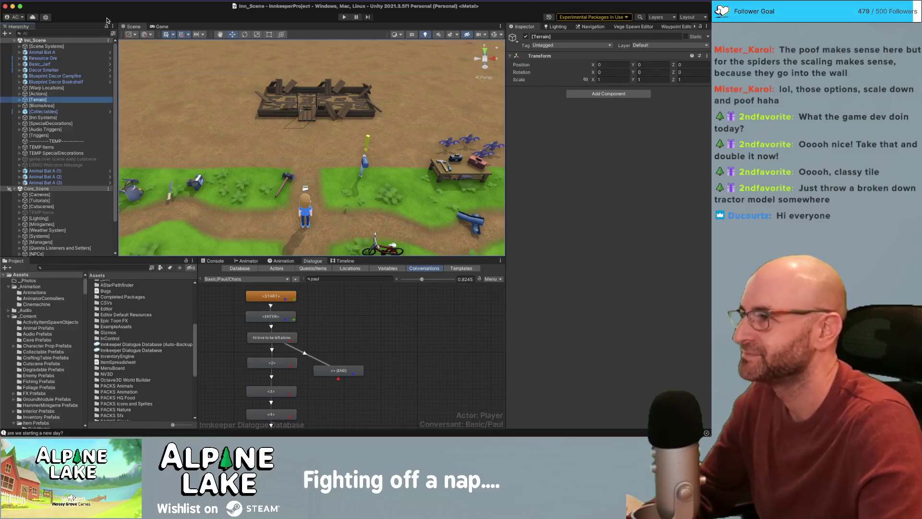
- Delete the three Animal Bat A copies and the original Animal Bat A from the inn scene
right_drag(235, 125, 228, 128)
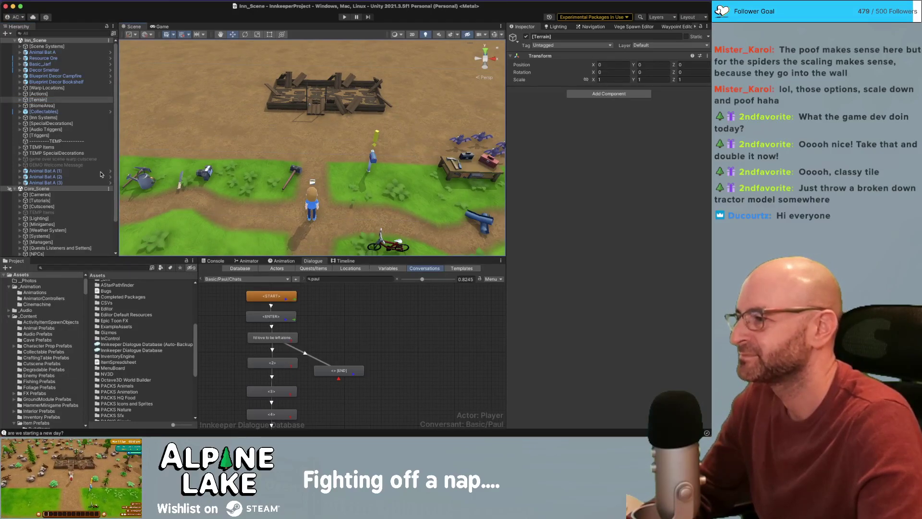
click(82, 171)
shift+click(79, 184)
key(super+BackSpace)
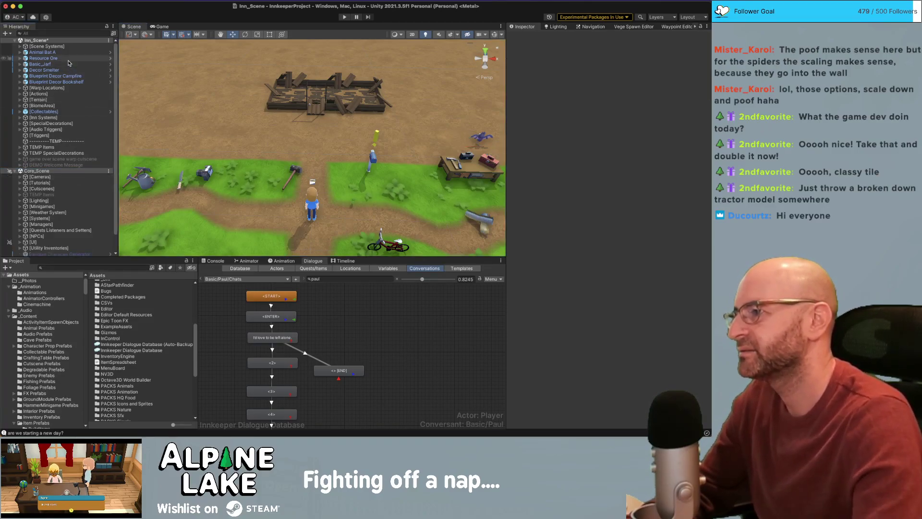
click(68, 52)
key(super+BackSpace)
- Move the Basic_Jarf object from the inn scene into the [NPCs] group of Core_Scene
middle_drag(185, 146, 178, 88)
scroll(178, 87, down, 2)
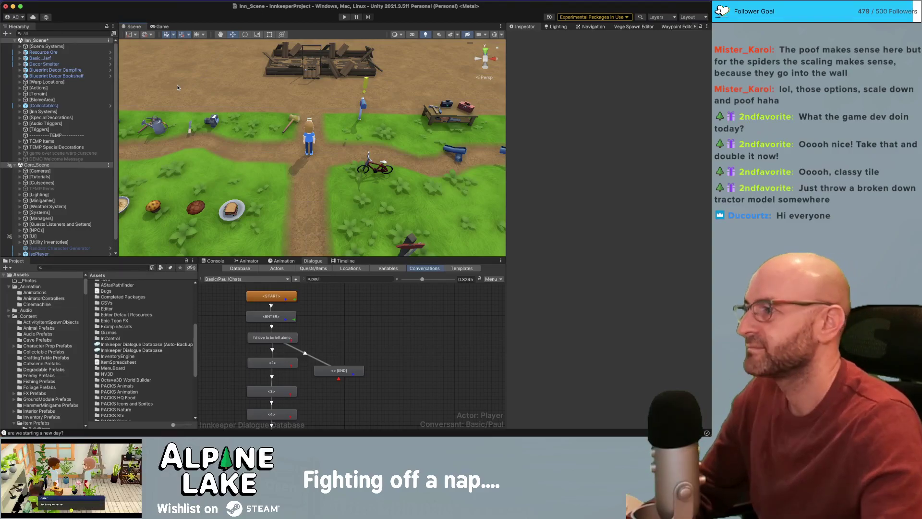
click(67, 81)
click(68, 76)
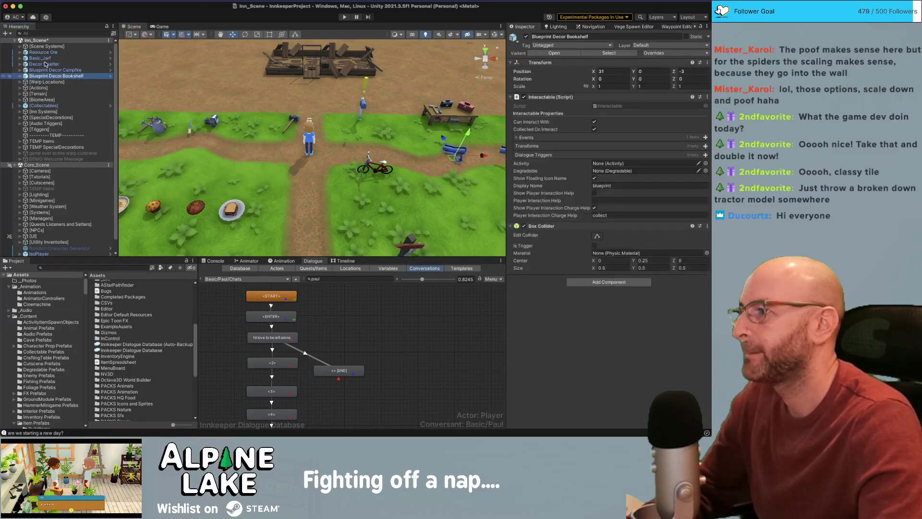
shift+click(44, 56)
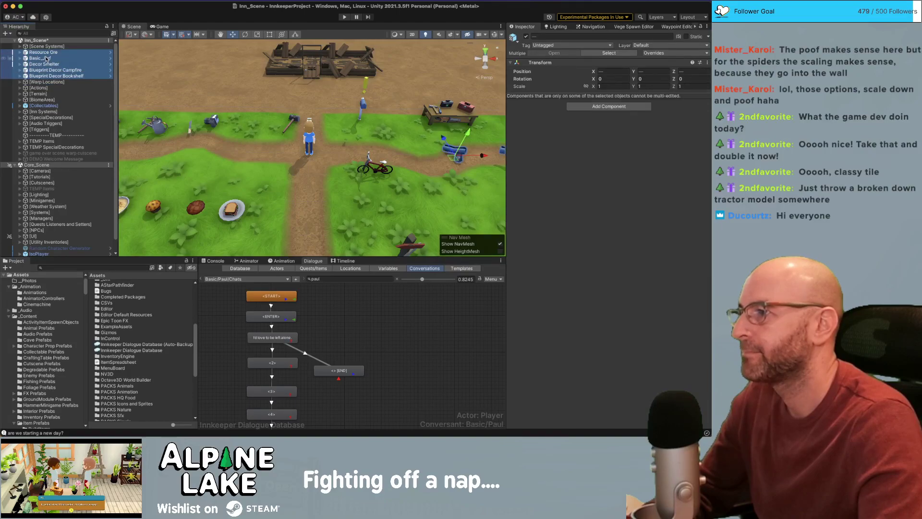
click(46, 58)
drag(43, 60, 38, 231)
scroll(44, 94, up, 5)
- Delete the Decor Smelter from the inn scene and check the remaining Resource Ore and blueprint objects
click(53, 58)
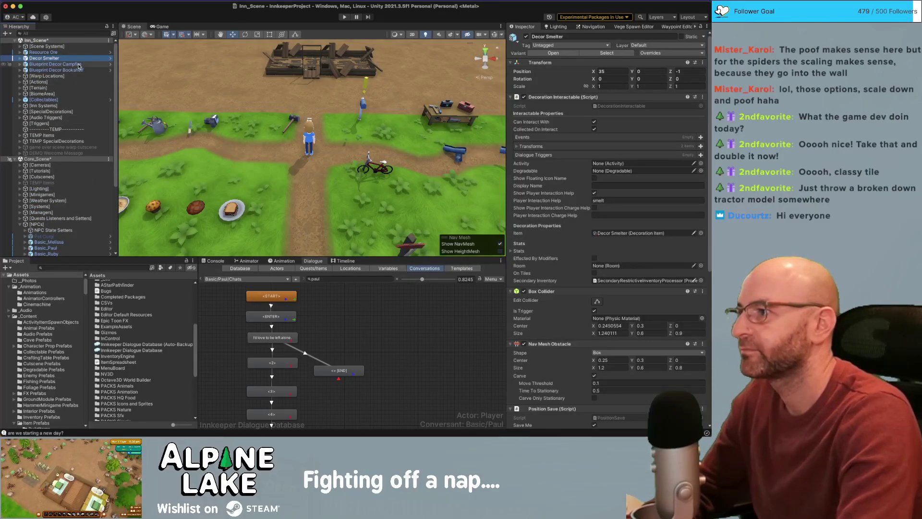
key(super+BackSpace)
click(75, 58)
click(70, 54)
shift+click(56, 64)
scroll(179, 93, down, 3)
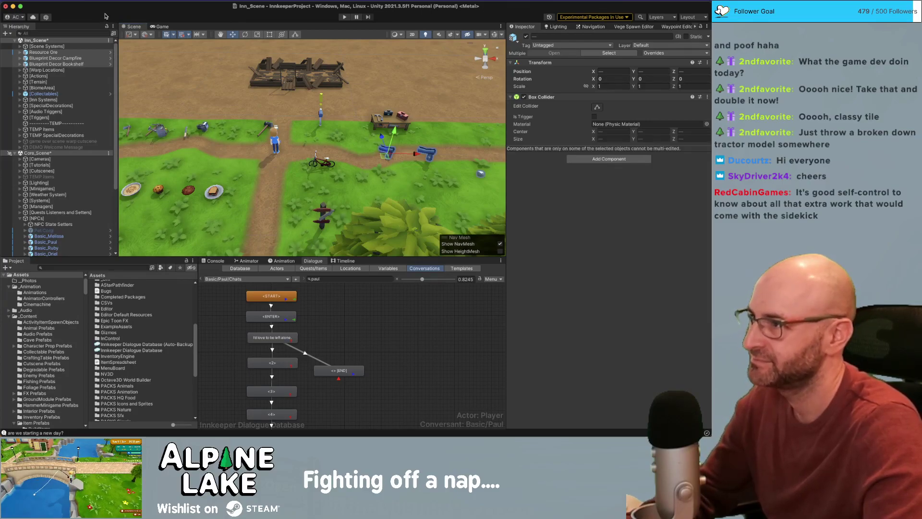
click(78, 47)
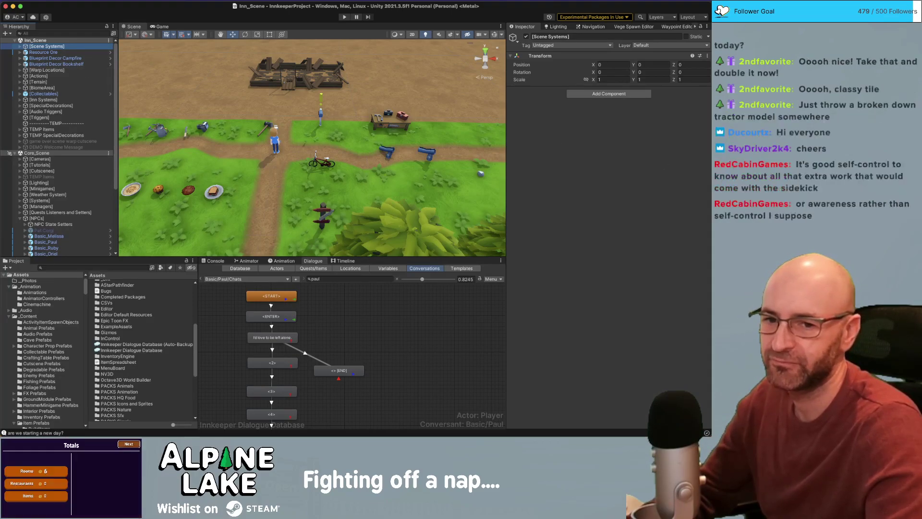
- Enlarge the Dialogue editor area and review the quest list of the Innkeeper Dialogue Database
right_drag(215, 138, 215, 117)
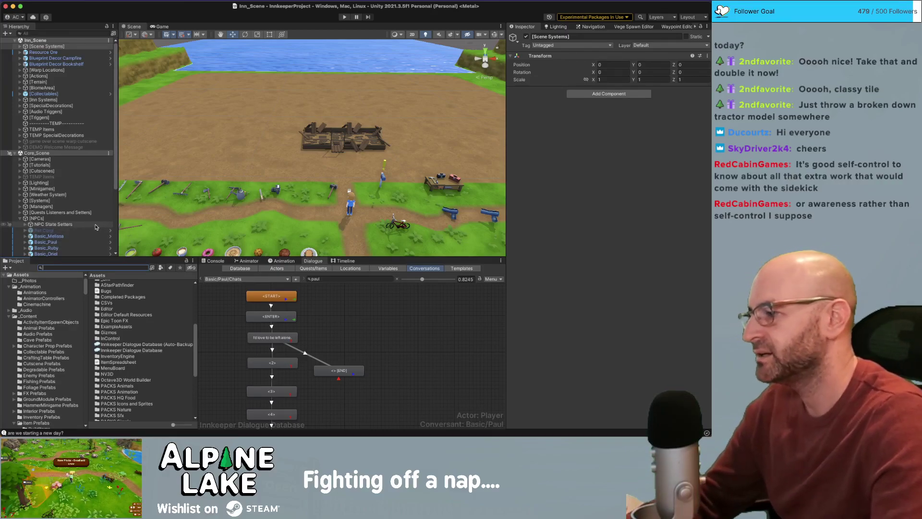
click(341, 323)
click(313, 268)
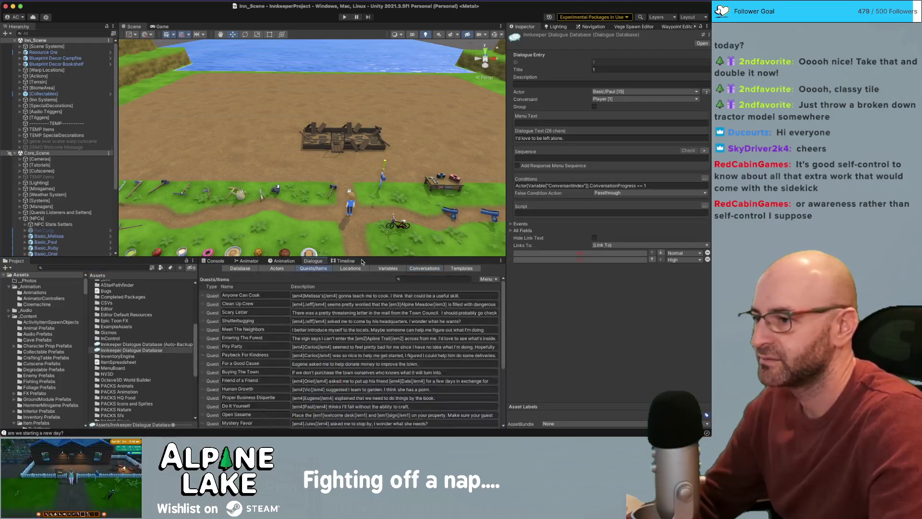
drag(362, 254, 362, 230)
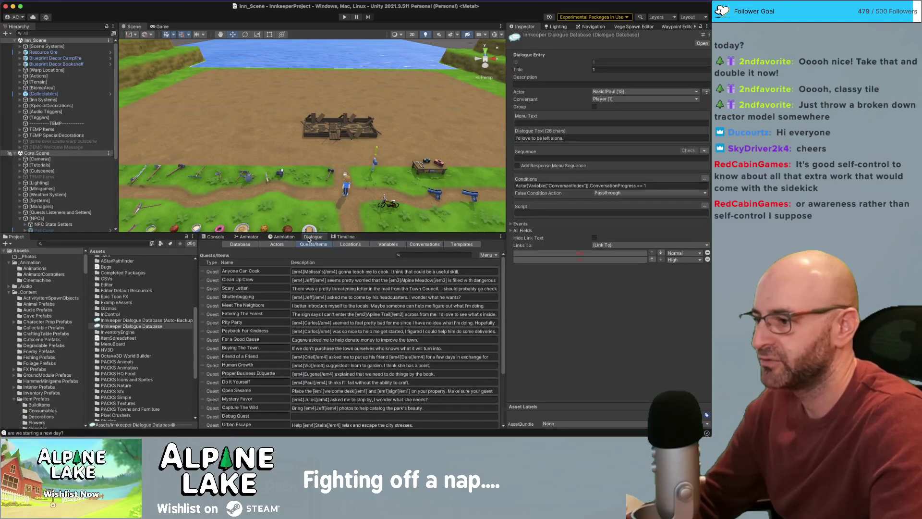
scroll(226, 324, down, 5)
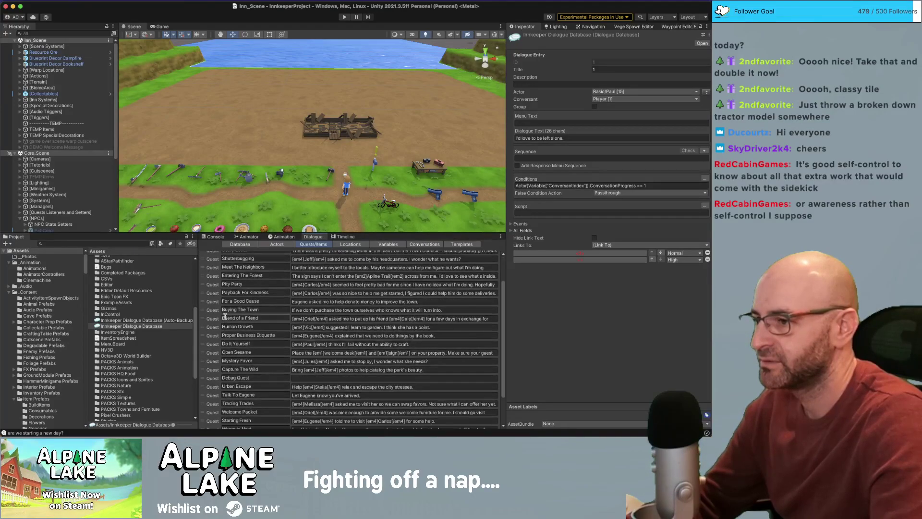
scroll(226, 318, up, 5)
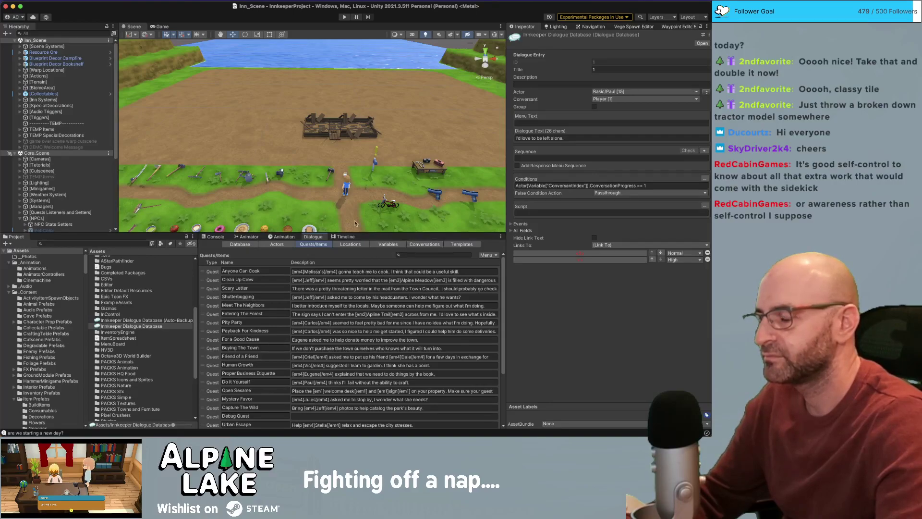
- Filter the dialogue conversations by "Eugene" and open the Basic/Eugene/Start conversation
click(421, 245)
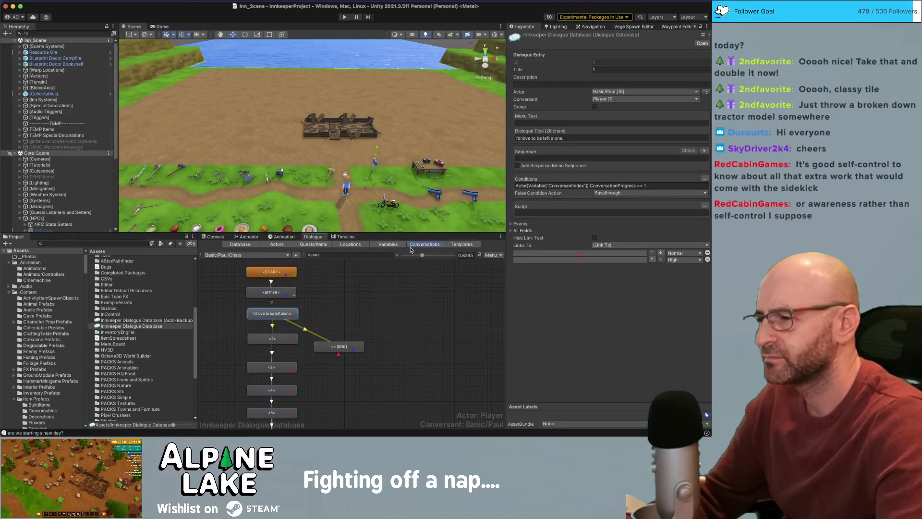
click(378, 304)
click(275, 255)
mouse_move(274, 254)
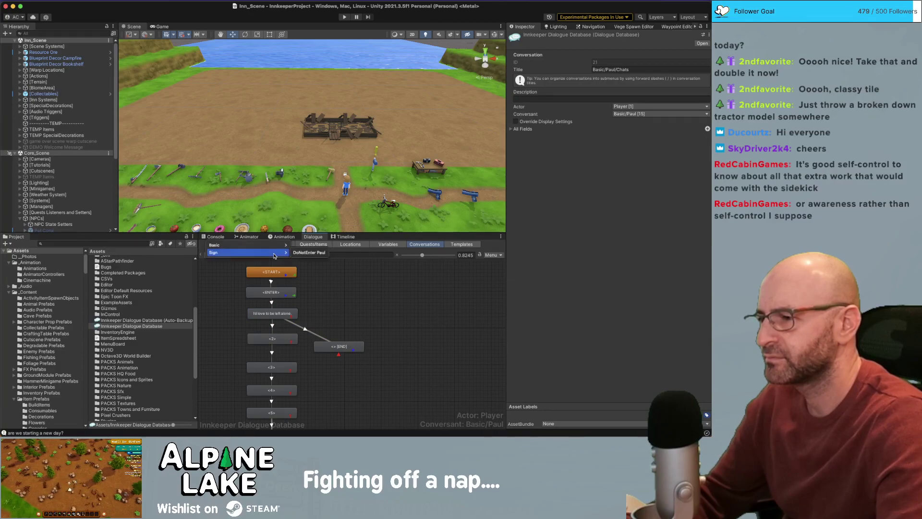
click(322, 274)
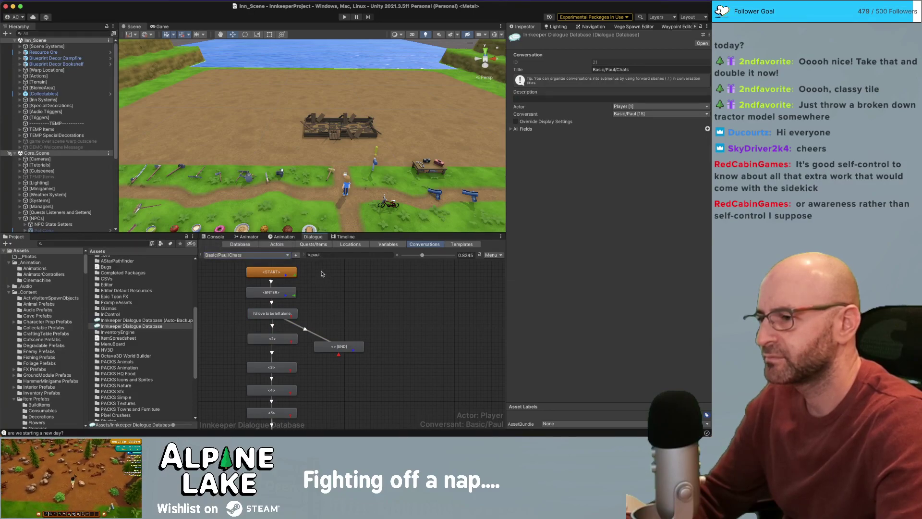
click(344, 256)
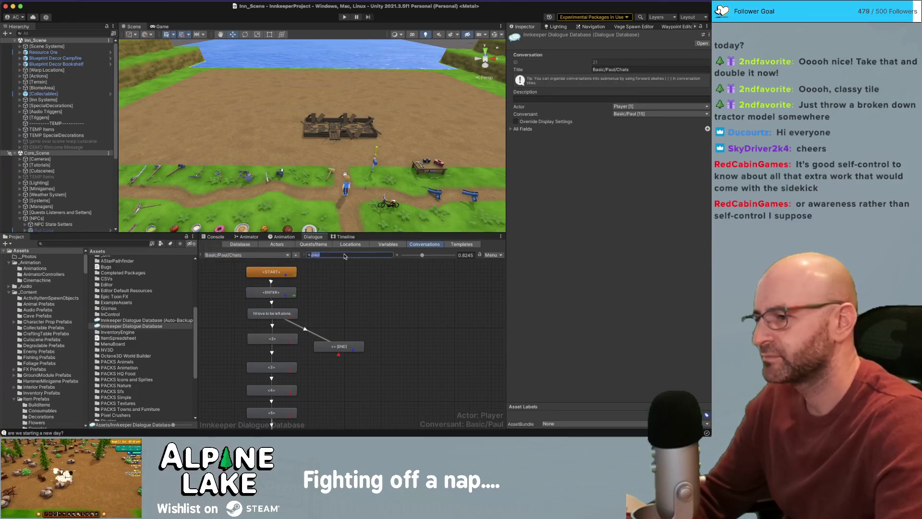
text(Eugene)
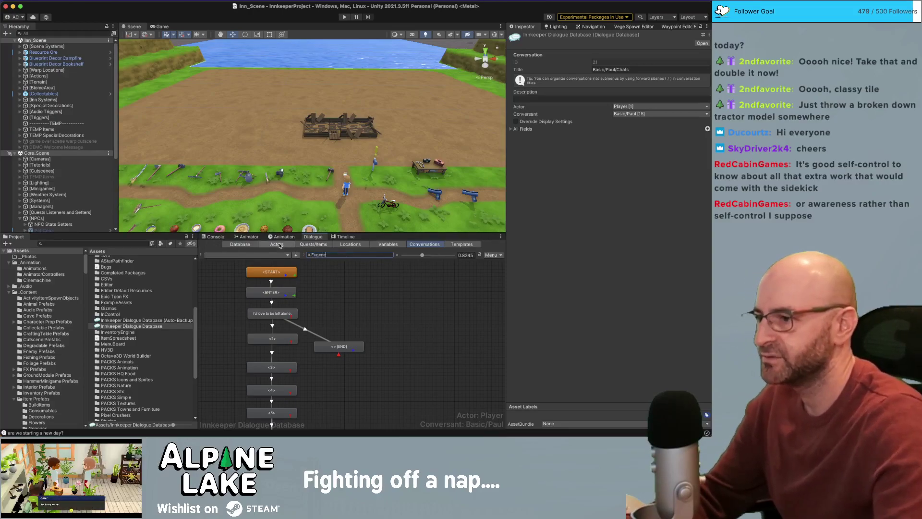
click(283, 255)
mouse_move(298, 263)
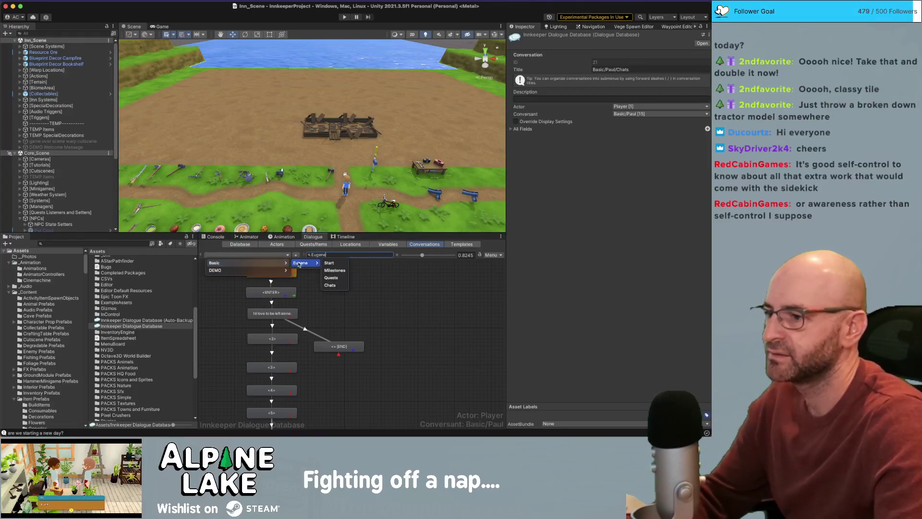
click(338, 264)
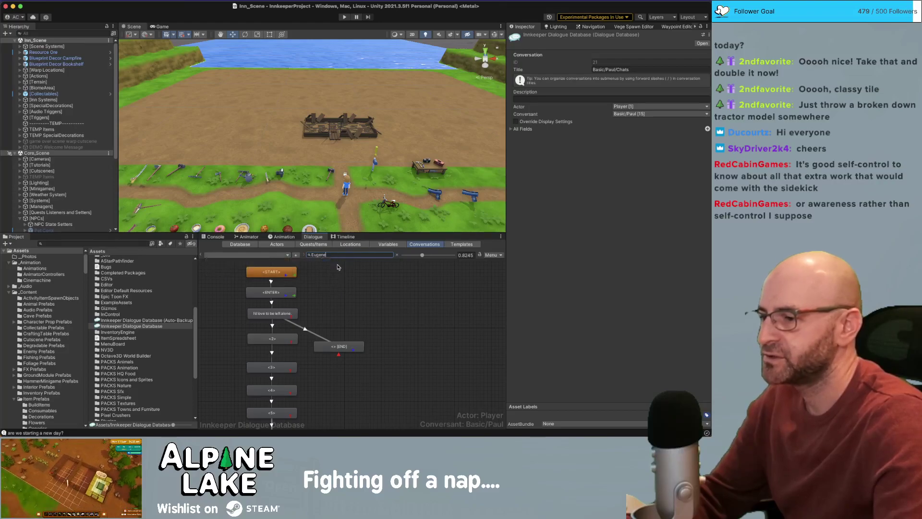
- Examine the Basic/Eugene/Start dialogue tree and move its greeting node closer to the START node
middle_drag(454, 308, 403, 306)
drag(447, 313, 339, 335)
mouse_move(412, 332)
mouse_down()
mouse_move(386, 330)
mouse_move(407, 339)
mouse_up()
drag(460, 328, 320, 330)
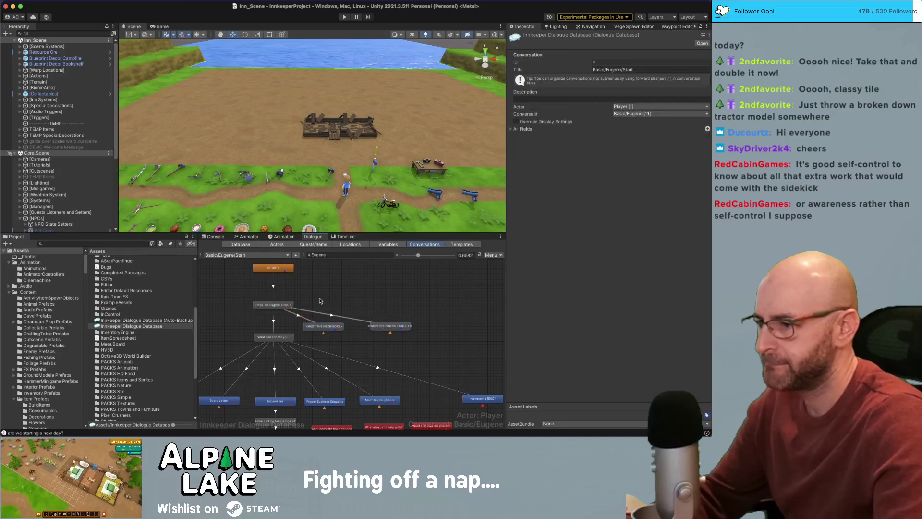
drag(287, 306, 280, 294)
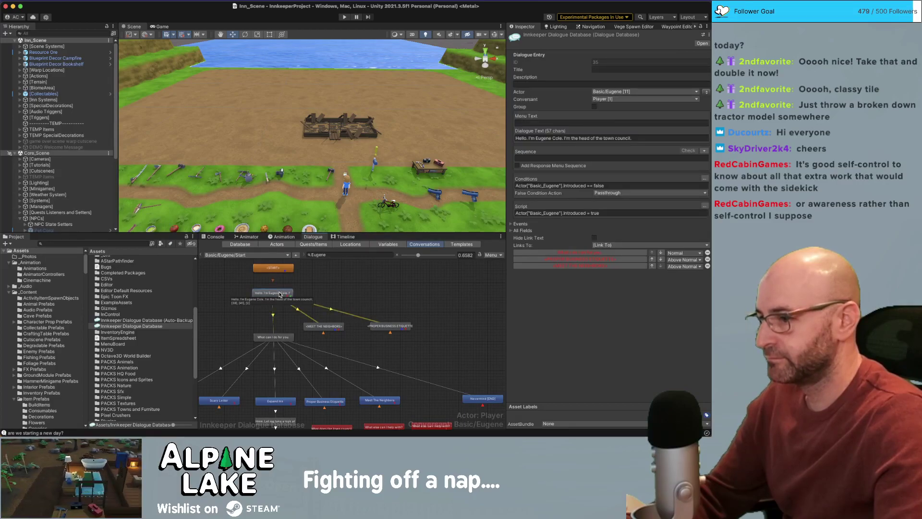
click(325, 286)
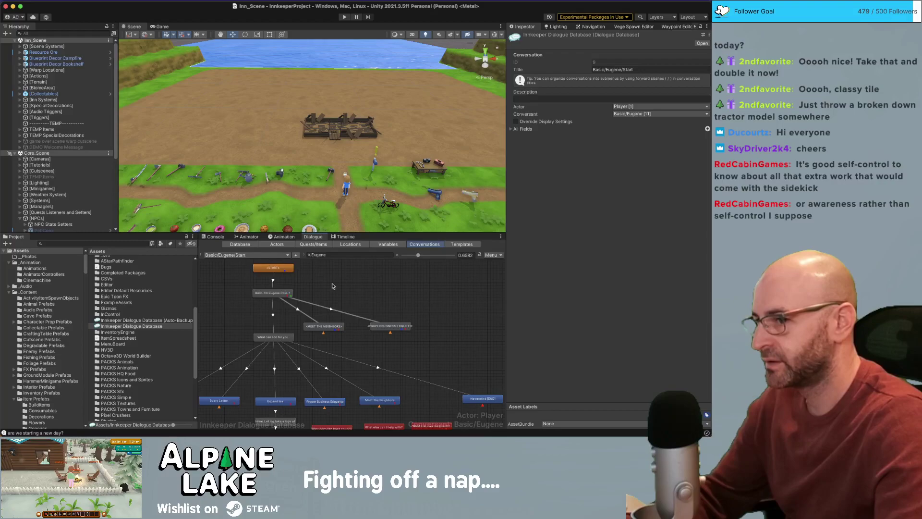
drag(349, 283, 350, 291)
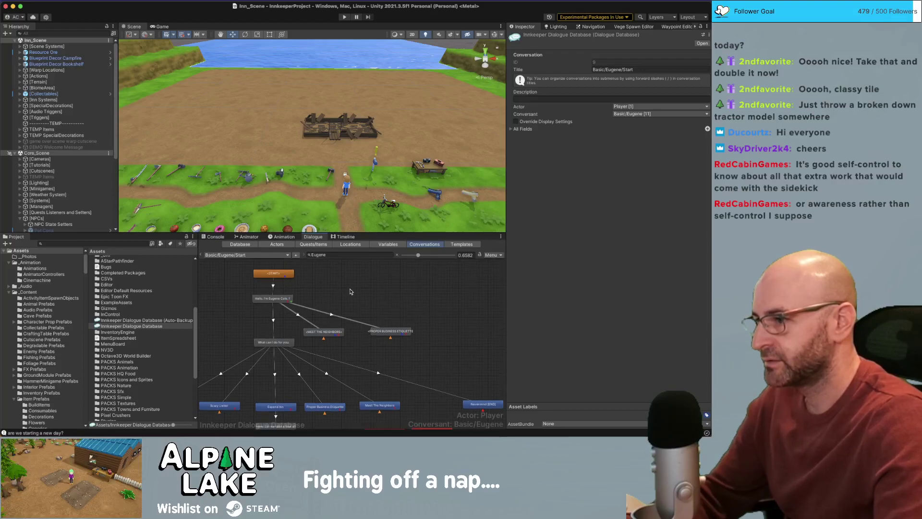
click(260, 259)
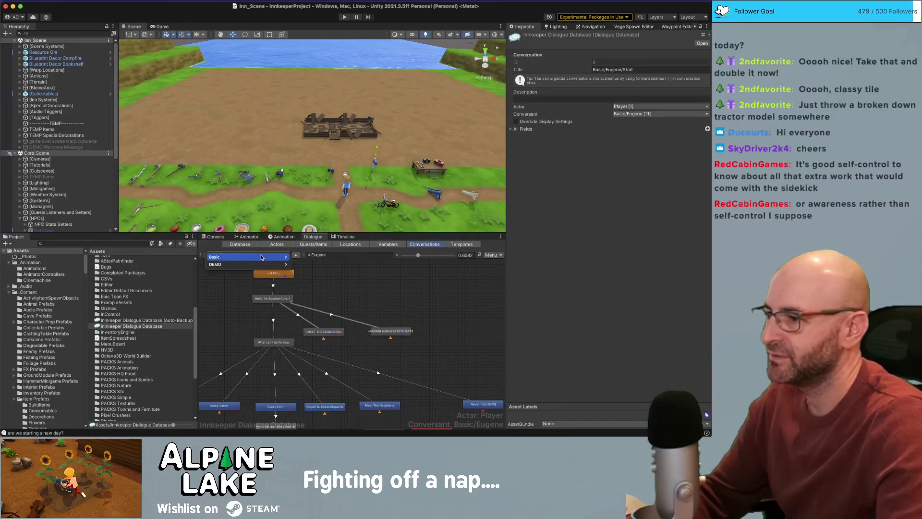
mouse_move(263, 255)
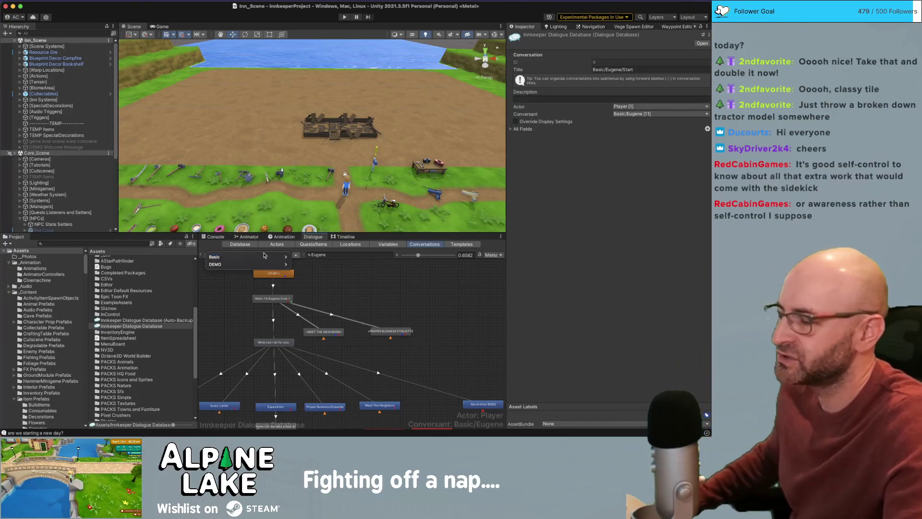
click(337, 282)
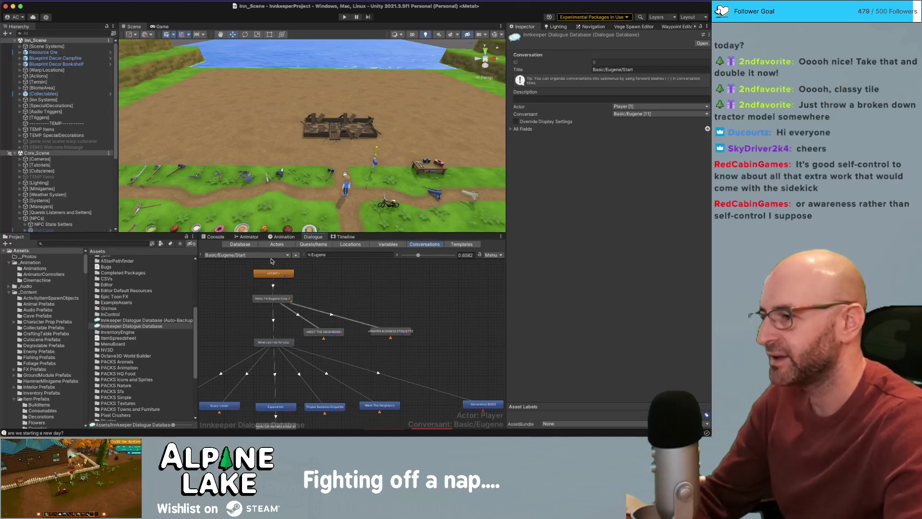
- Expand NPC State Setters under [NPCs] in Core_Scene and inspect the PetSwap and JulesRemove objects
scroll(16, 103, down, 5)
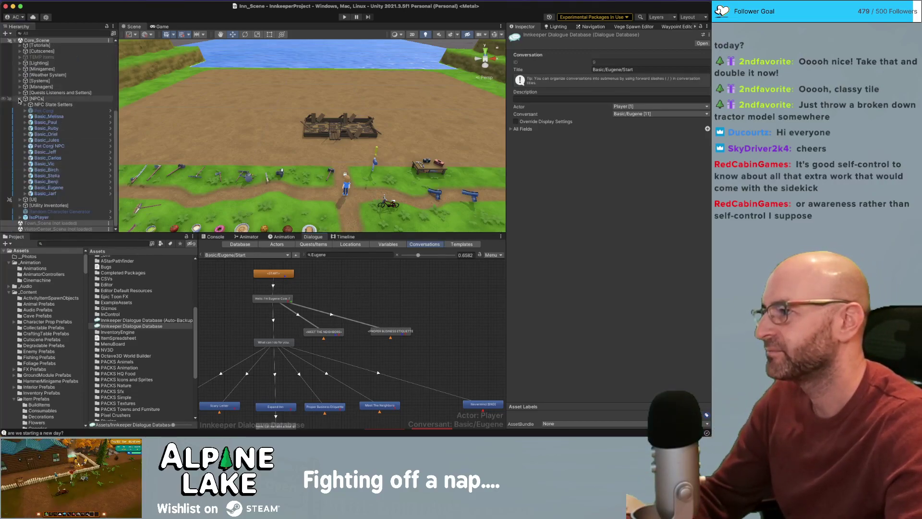
click(20, 99)
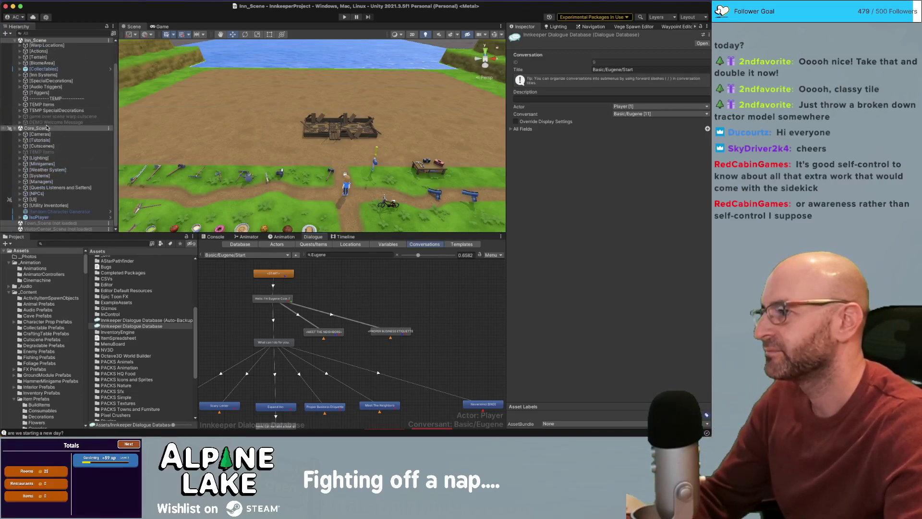
click(20, 194)
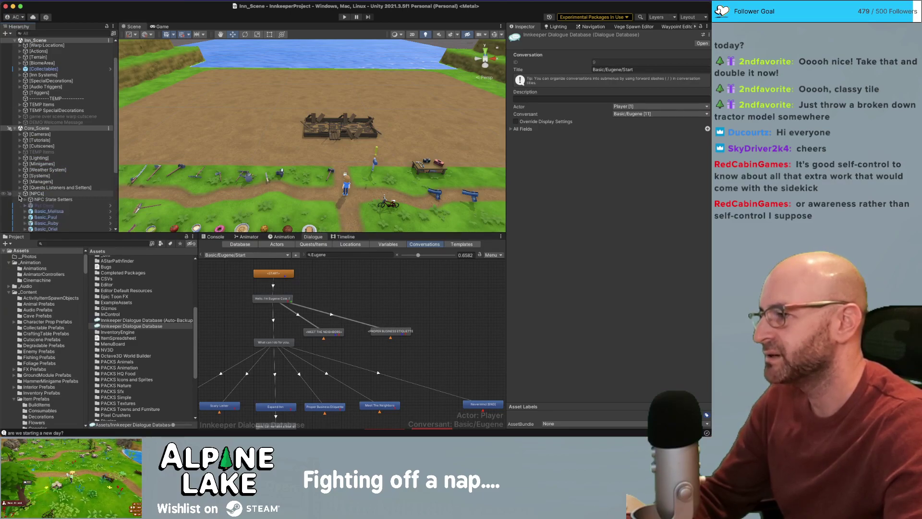
scroll(43, 152, down, 5)
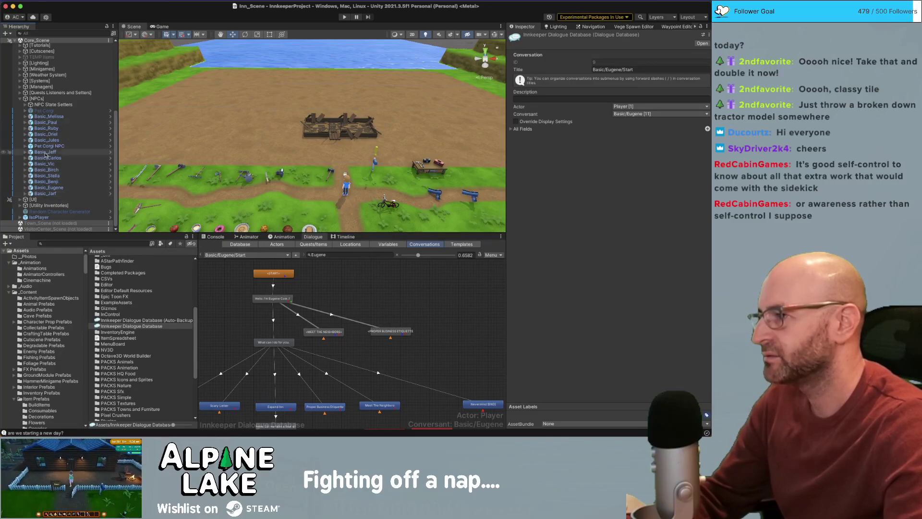
click(40, 105)
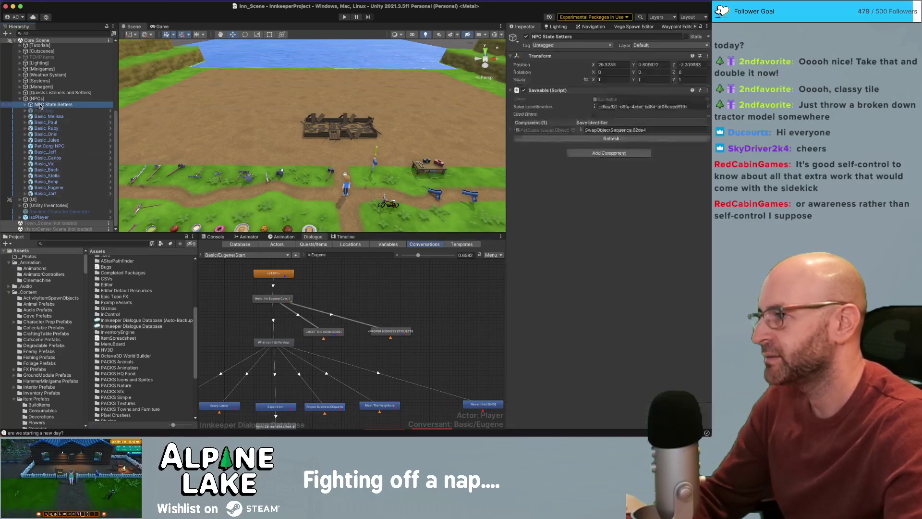
click(26, 105)
click(54, 111)
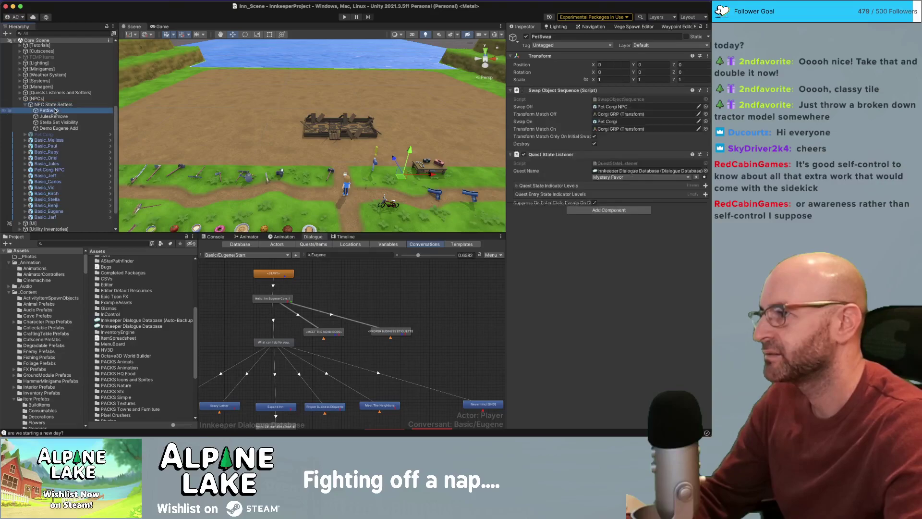
click(56, 117)
- Duplicate the Stella Set Visibility object and rename the copy Jarf Set Visibility
click(58, 122)
key(super+d)
key(Return)
key(Right)
key(BackSpace)
key(BackSpace)
key(BackSpace)
key(BackSpace)
key(alt+Left)
key(alt+Left)
key(Left)
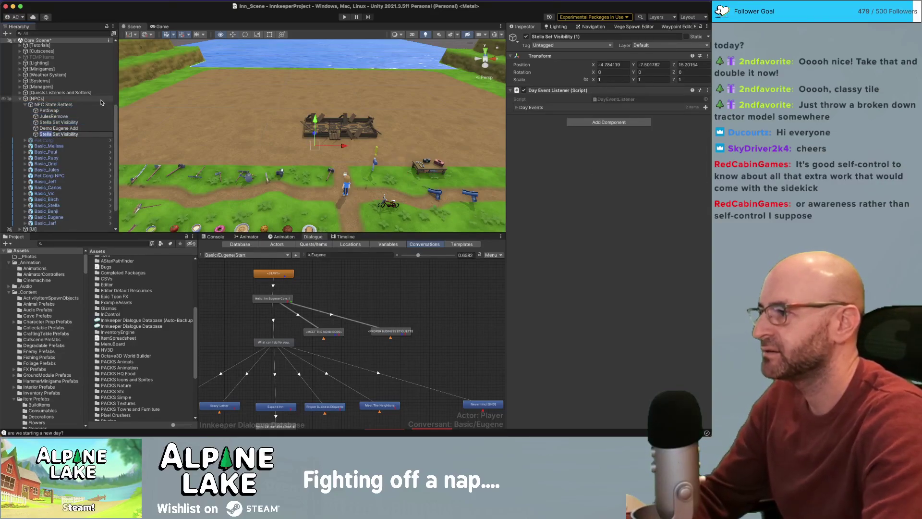
key(BackSpace)
key(BackSpace)
key(BackSpace)
key(BackSpace)
key(BackSpace)
key(BackSpace)
text(Jarf)
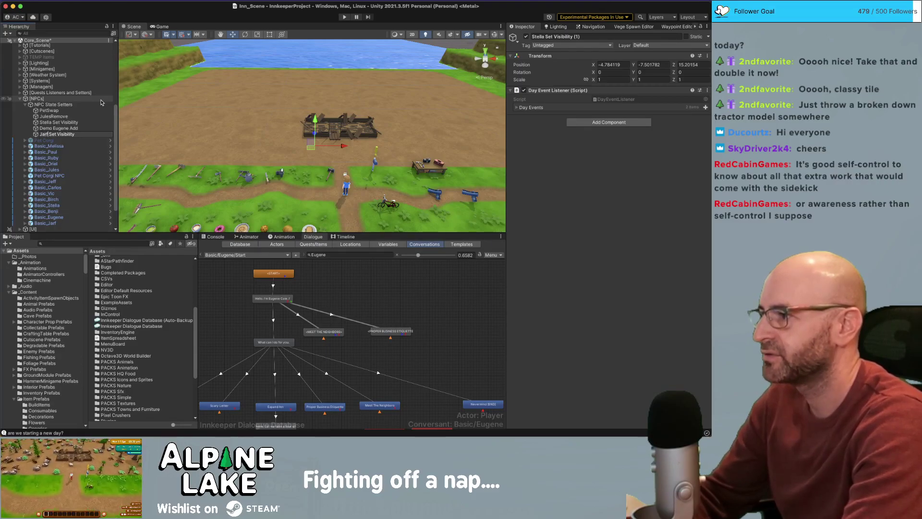
key(Return)
- Expand the Day Events of Jarf Set Visibility and assign Basic_Jarf as the target object of both events
click(531, 108)
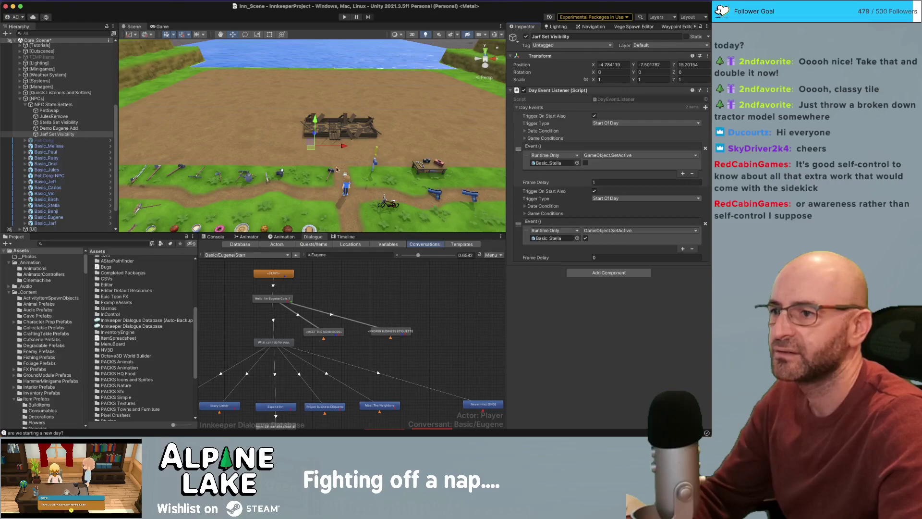
drag(50, 223, 544, 198)
drag(546, 167, 539, 166)
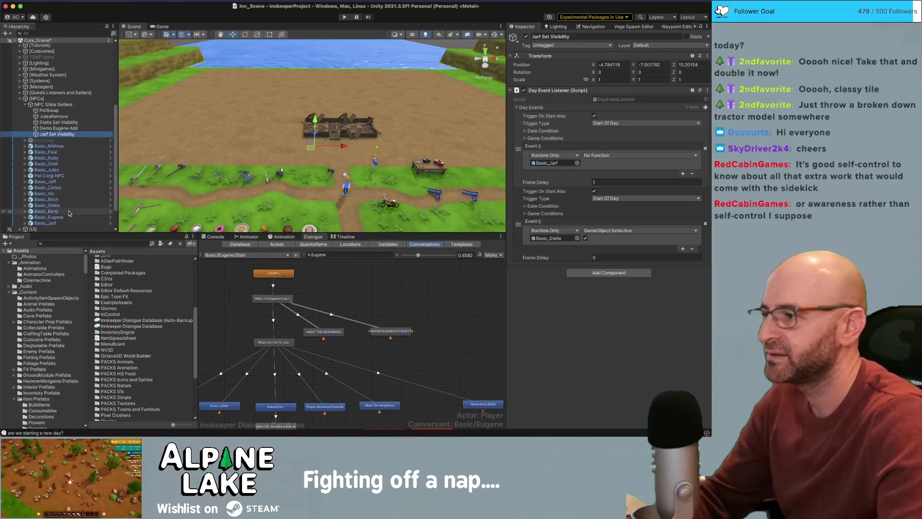
click(50, 223)
drag(50, 223, 549, 238)
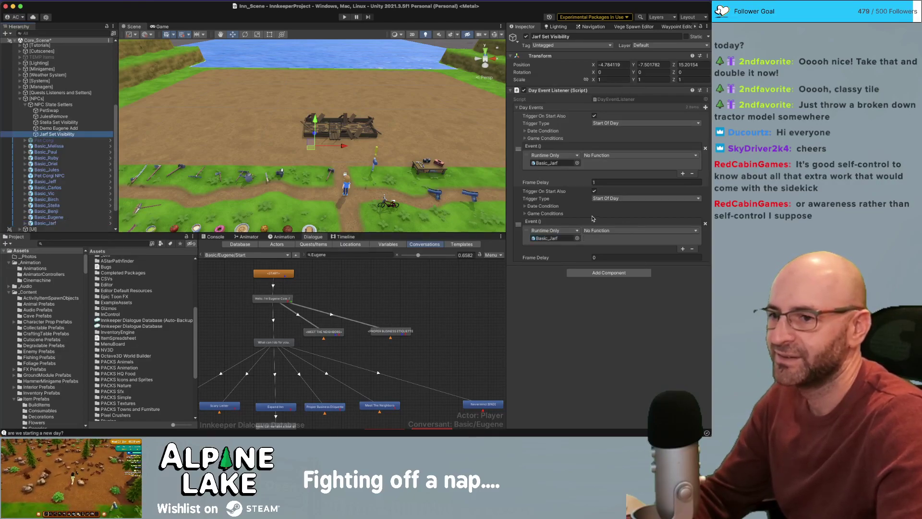
- Set both Basic_Jarf events to call GameObject.SetActive, off in the first event and on in the second
click(595, 158)
mouse_move(610, 176)
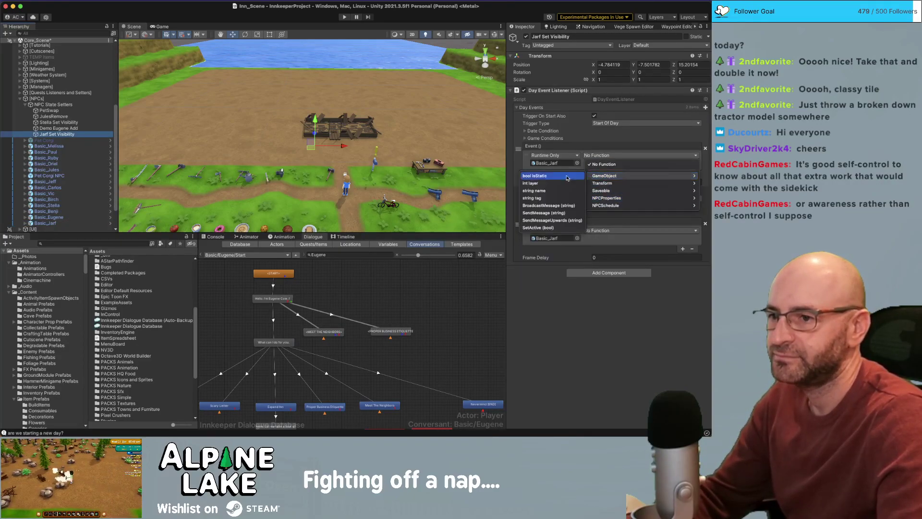
click(558, 228)
click(597, 231)
mouse_move(602, 280)
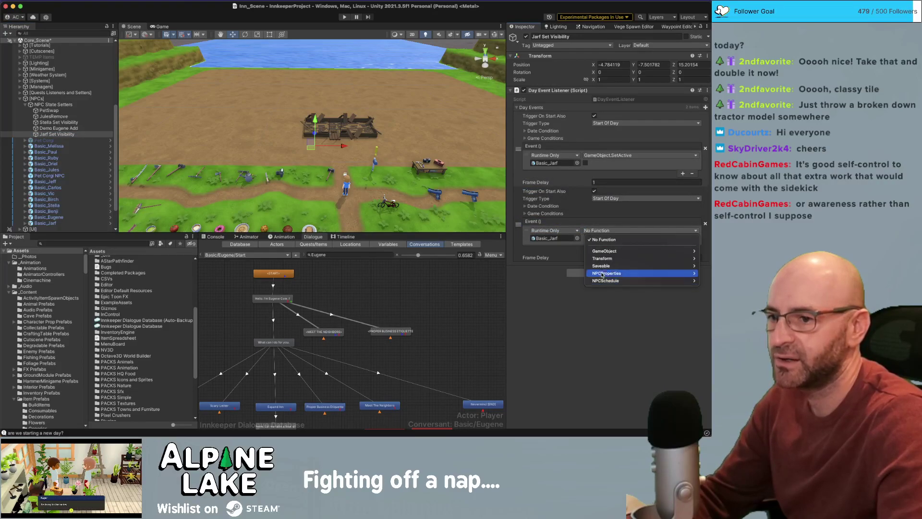
click(554, 305)
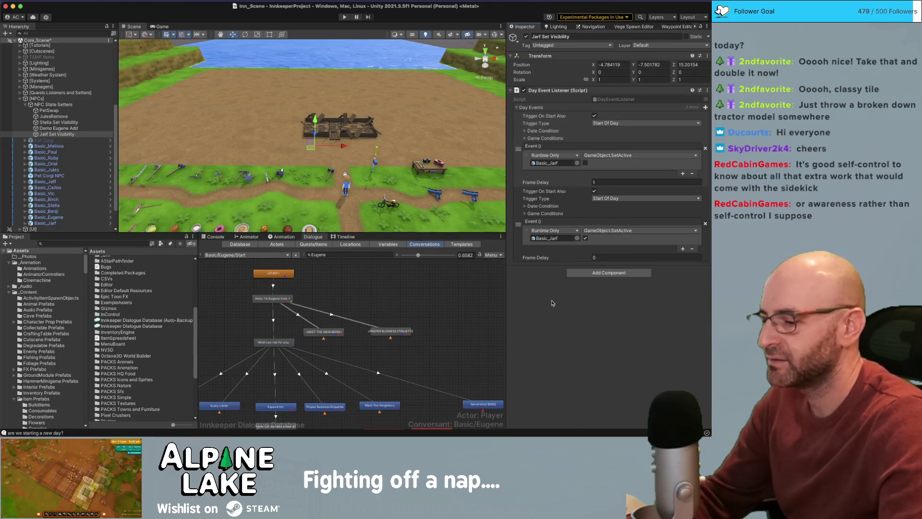
click(592, 182)
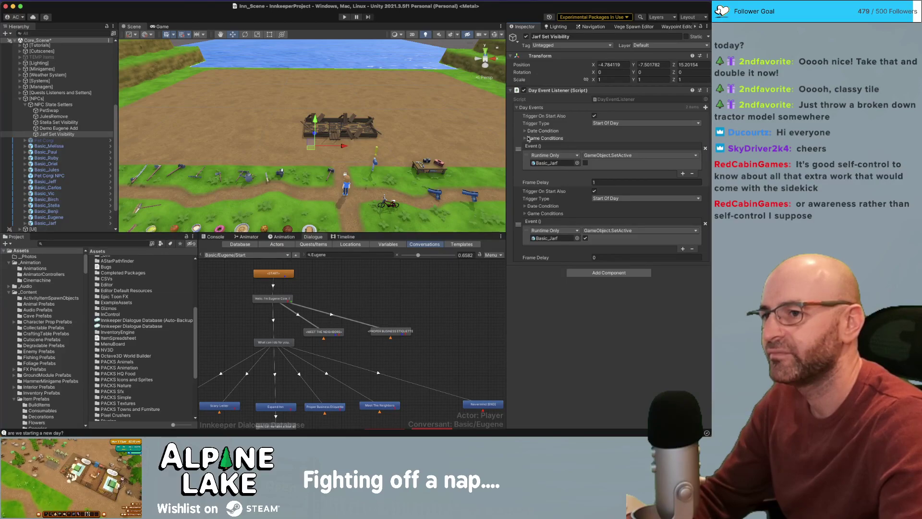
- Remove the Lua condition from the first day event's game conditions by setting its list size to 0
click(527, 139)
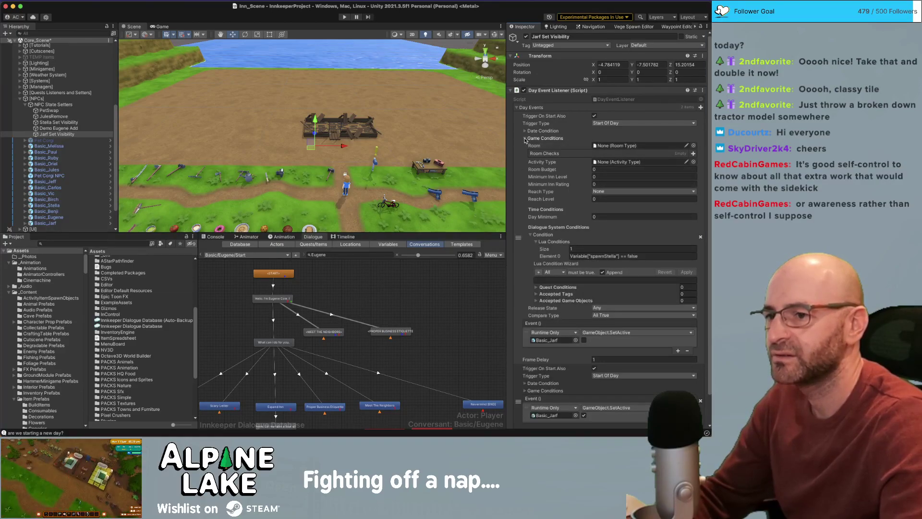
click(584, 249)
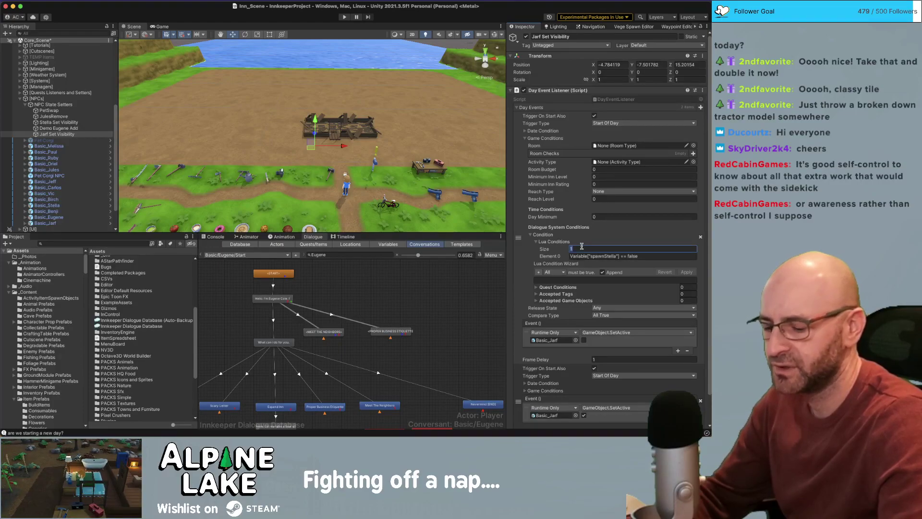
text(0)
click(536, 242)
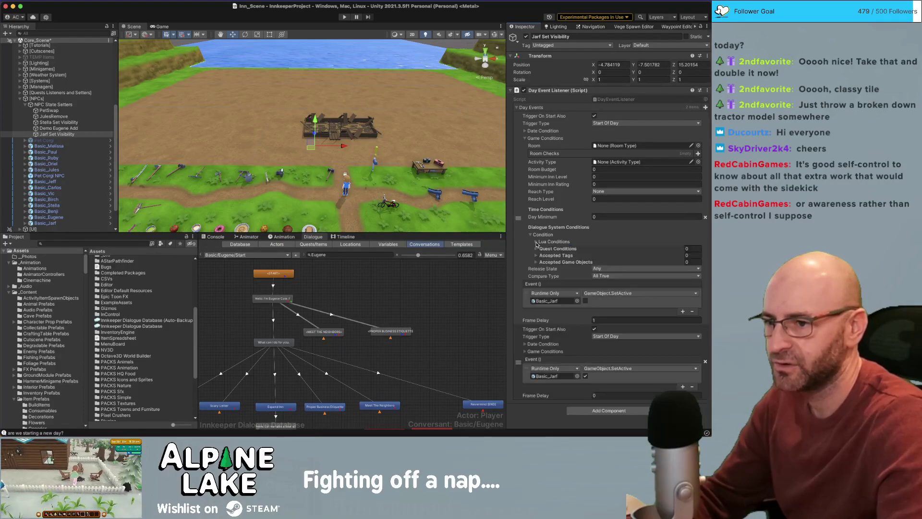
- Add one quest condition to the first day event and choose the Open Sesame quest
click(537, 249)
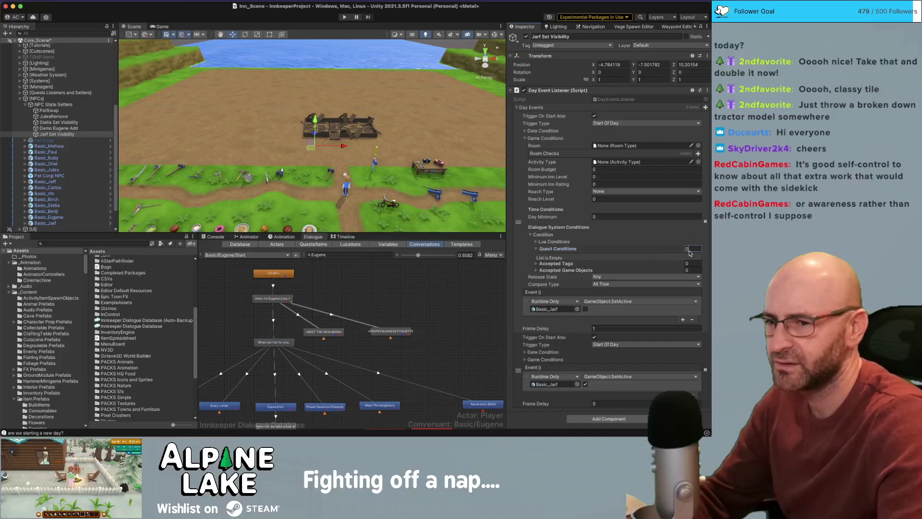
text(1)
key(Return)
click(614, 257)
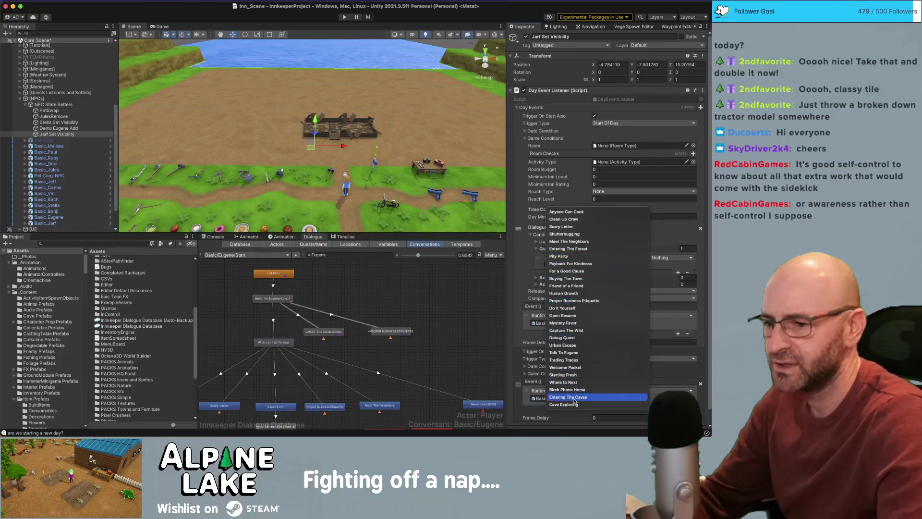
click(563, 316)
- Try Active and Success as accepted states for the first event's Open Sesame condition, leaving only Success selected
click(671, 257)
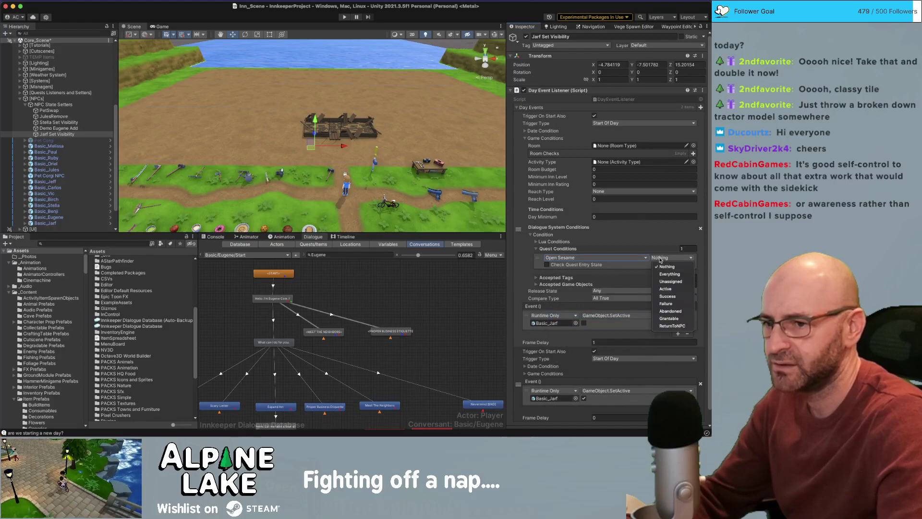
click(666, 289)
click(662, 259)
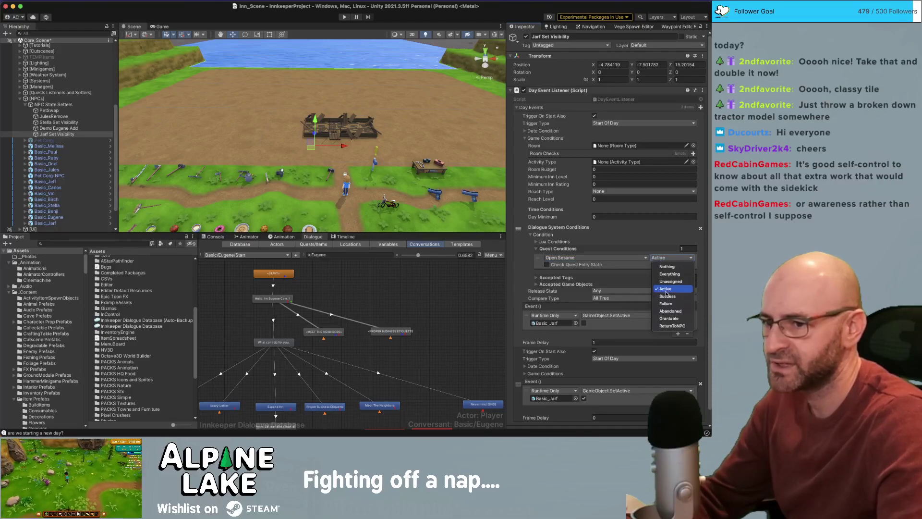
click(667, 295)
click(666, 258)
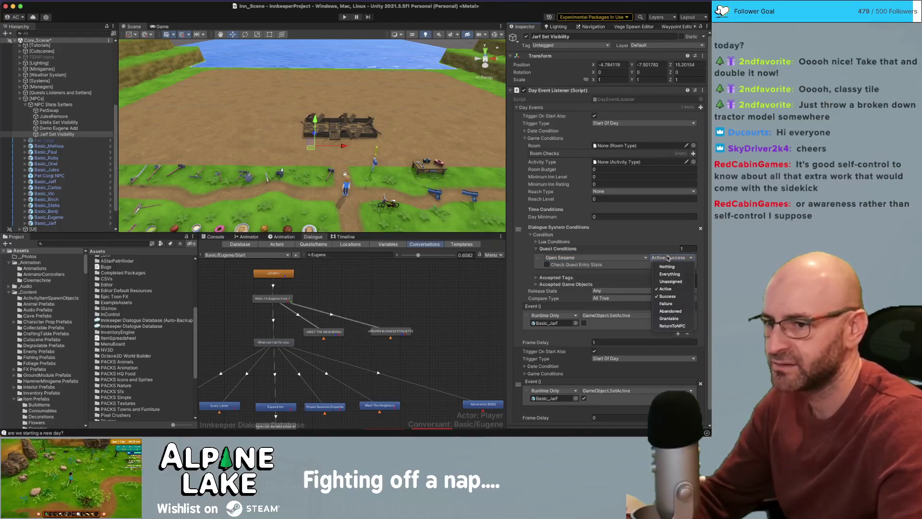
click(658, 257)
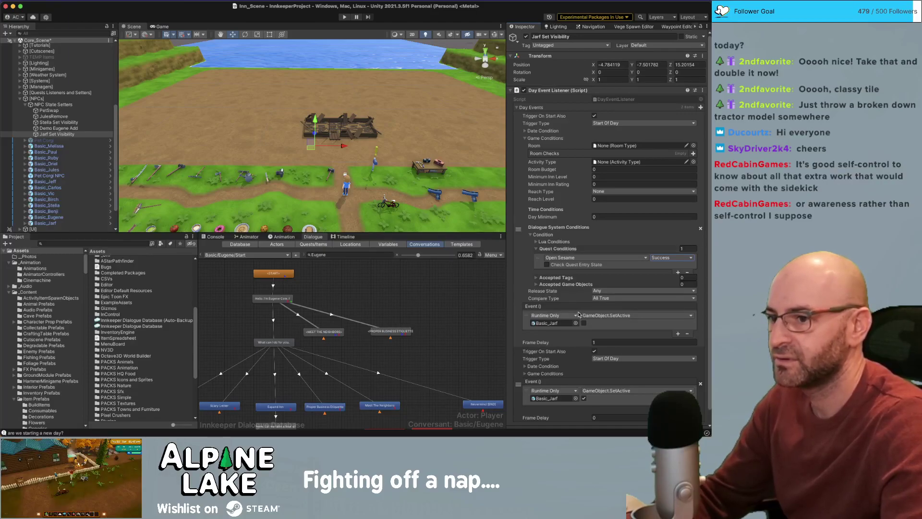
- Set the accepted quest states of the first event's Open Sesame condition to Unassigned and Active, without Success
click(659, 258)
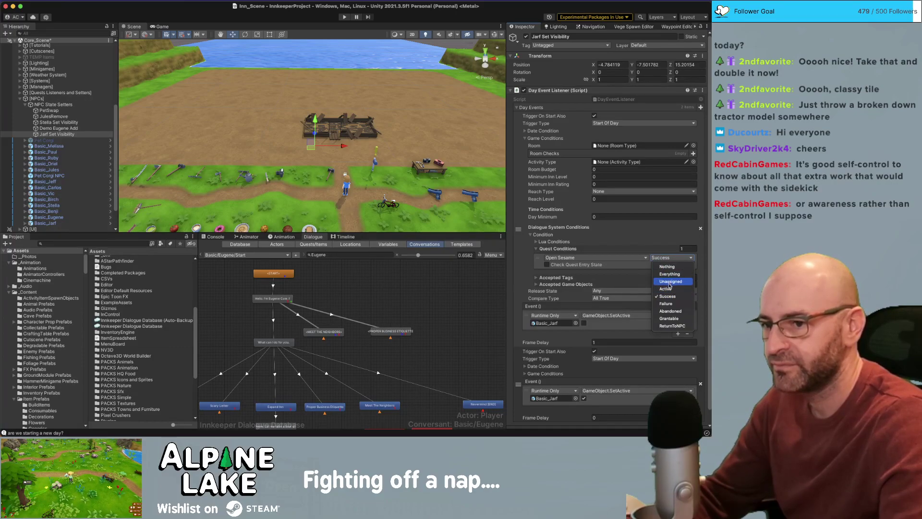
click(670, 281)
click(660, 259)
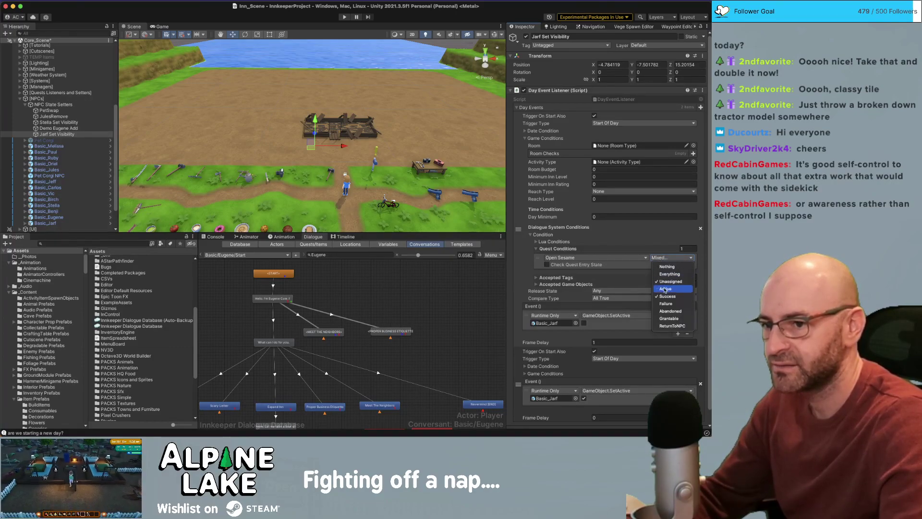
click(661, 259)
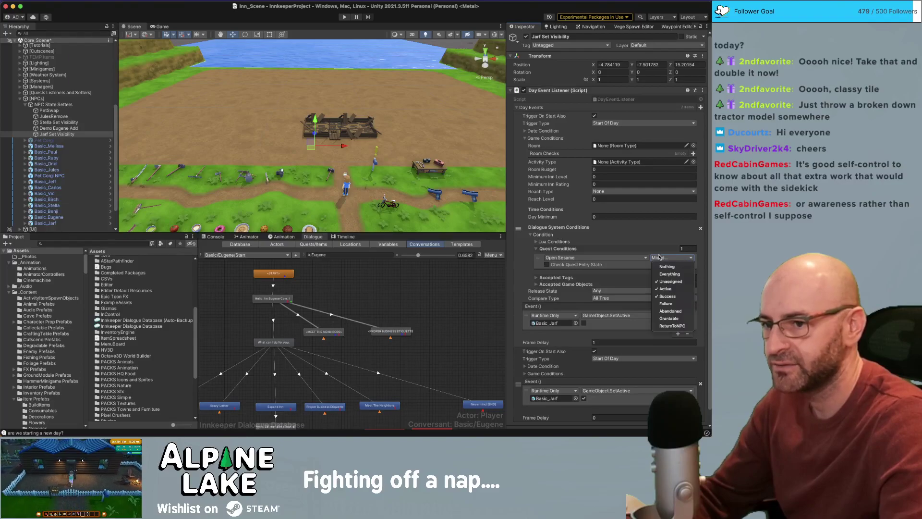
click(661, 297)
click(667, 258)
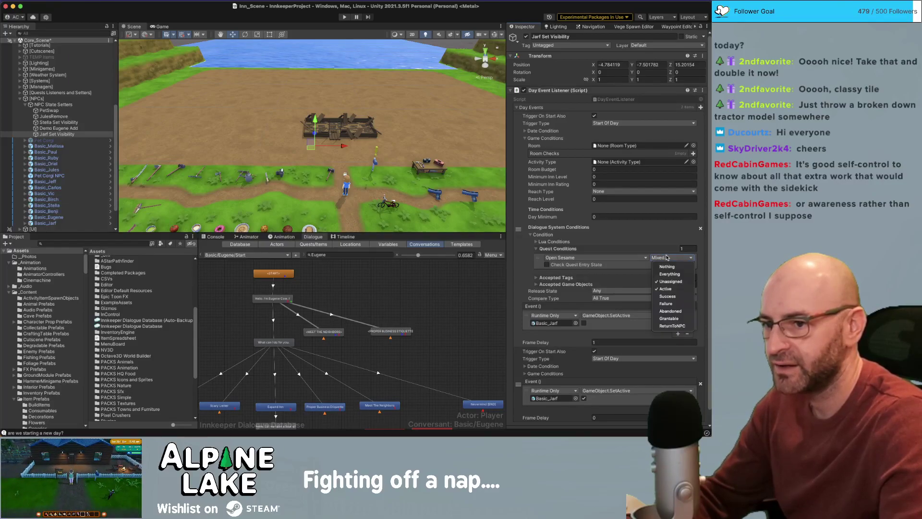
click(663, 258)
- Remove the spawnStella Lua condition from the second day event's game conditions by setting its list size to 0
scroll(624, 284, down, 2)
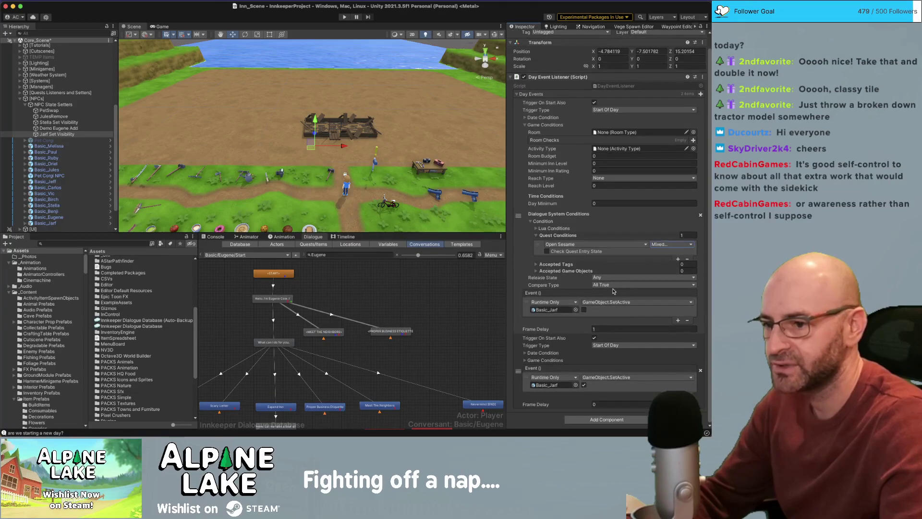
click(525, 360)
scroll(530, 354, down, 3)
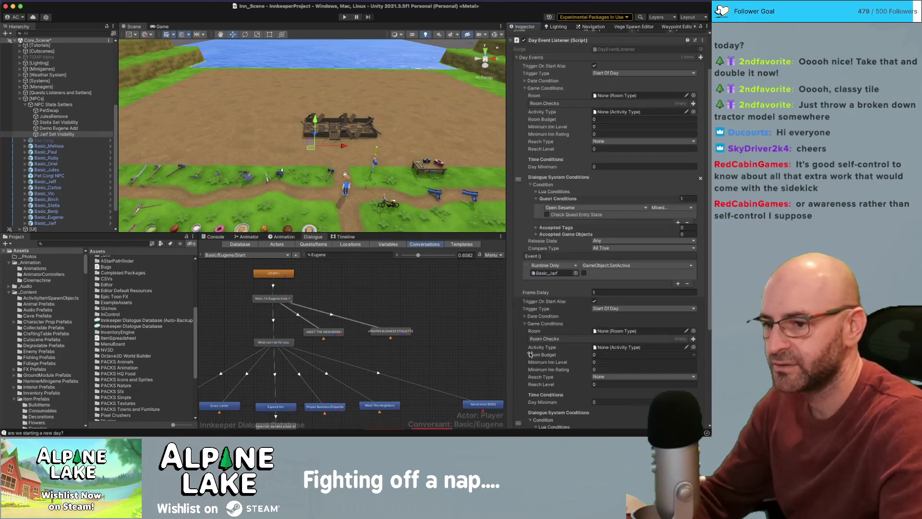
scroll(614, 308, down, 10)
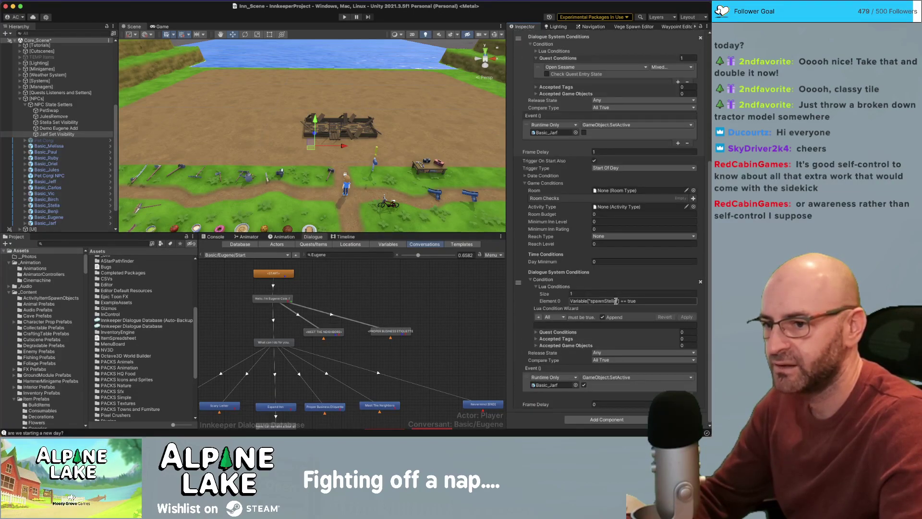
text(0)
key(Return)
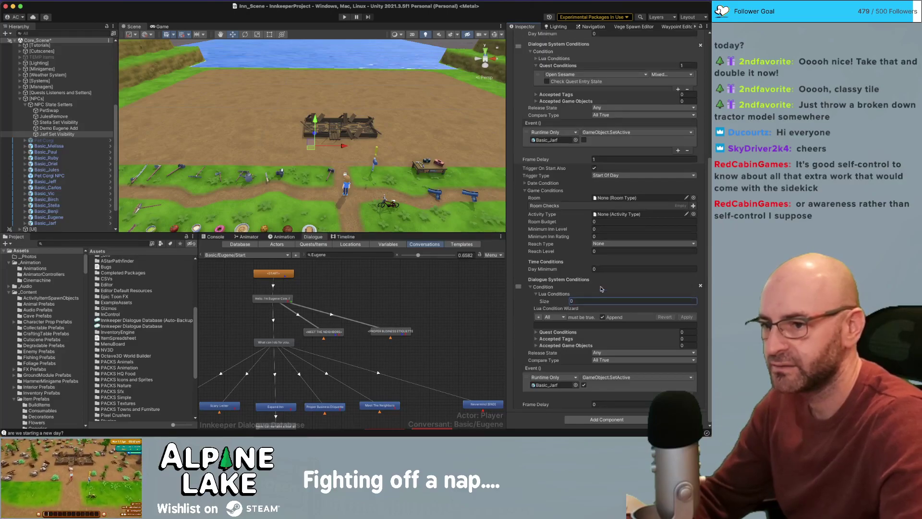
click(537, 294)
- Add one quest condition to the second day event, requiring the Open Sesame quest in the Success state
click(537, 331)
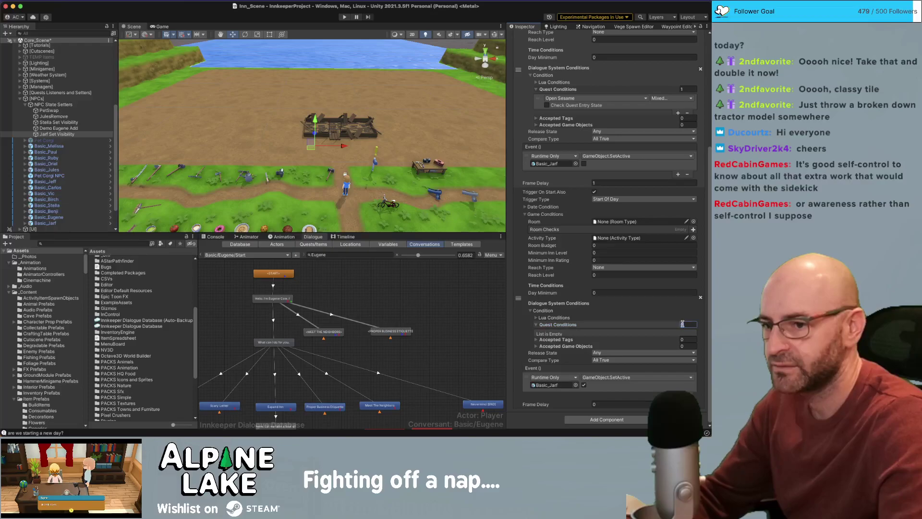
text(1)
key(Return)
click(592, 334)
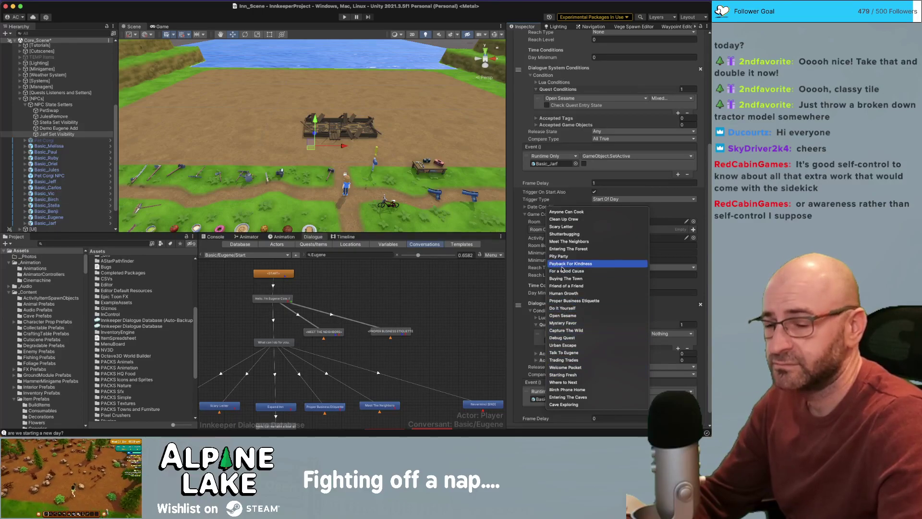
click(563, 315)
click(662, 334)
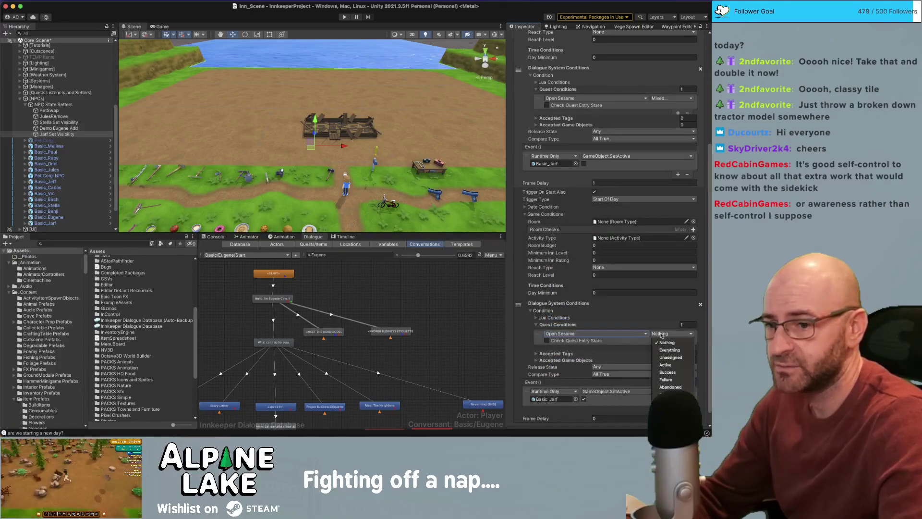
click(668, 372)
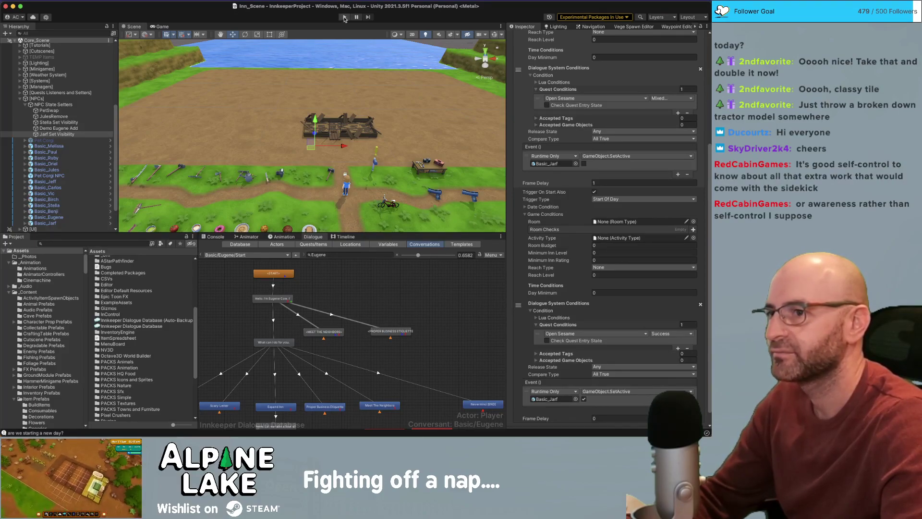
- Run the game and walk the player from the inn area across the bridge into the town to check Jarf's visibility
click(345, 17)
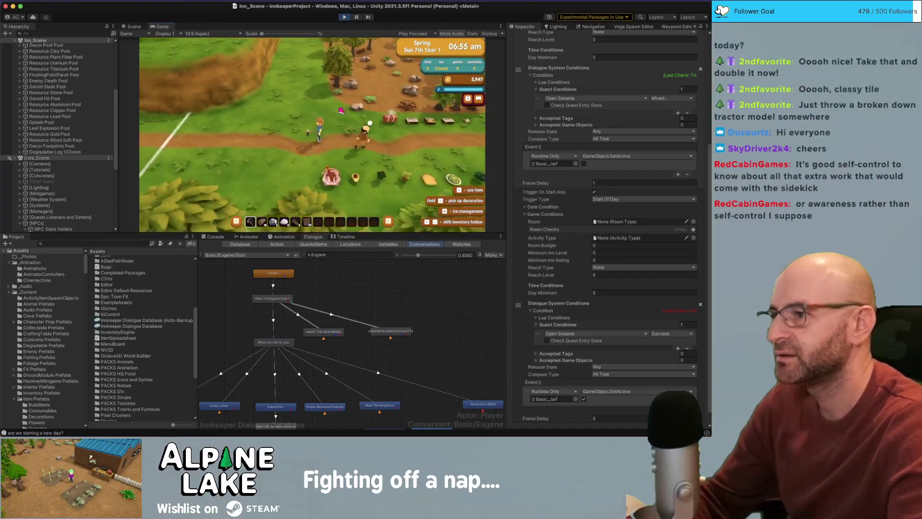
key(a)
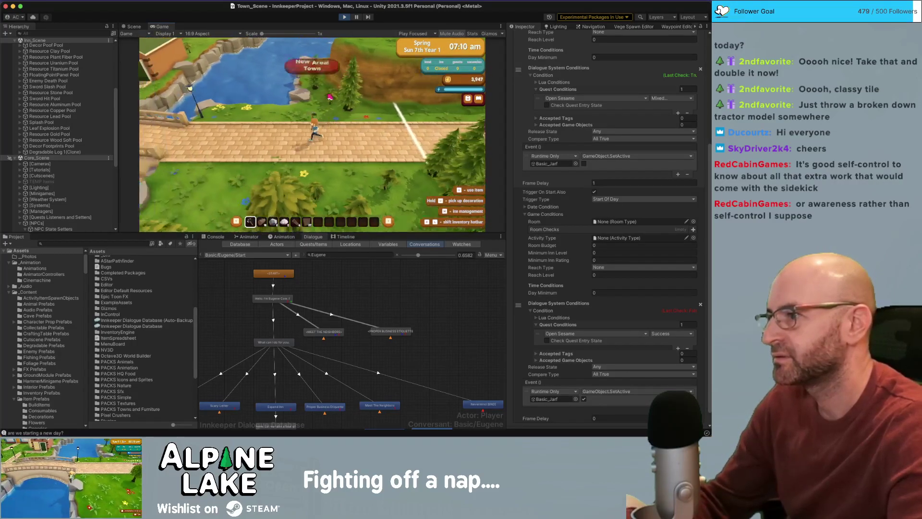
key(a)
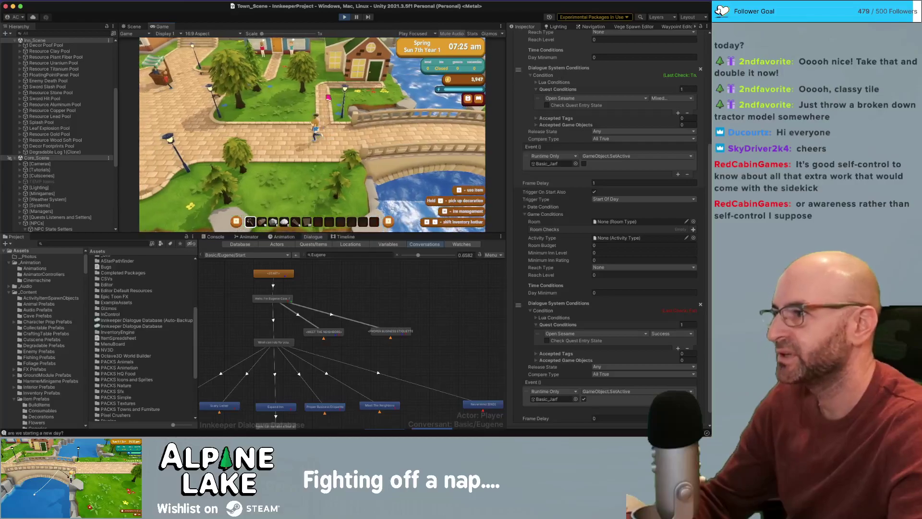
key(a)
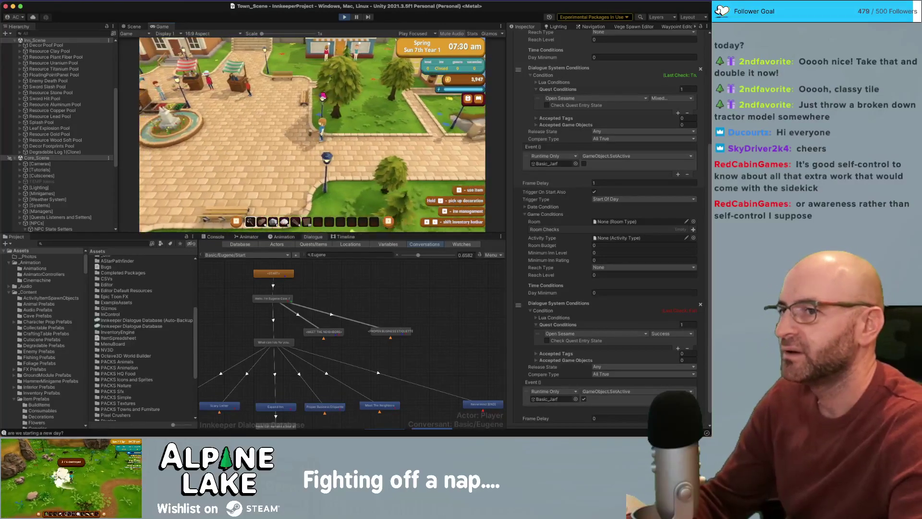
- Collapse the dialogue conditions of both day events and the first event's game conditions
click(531, 75)
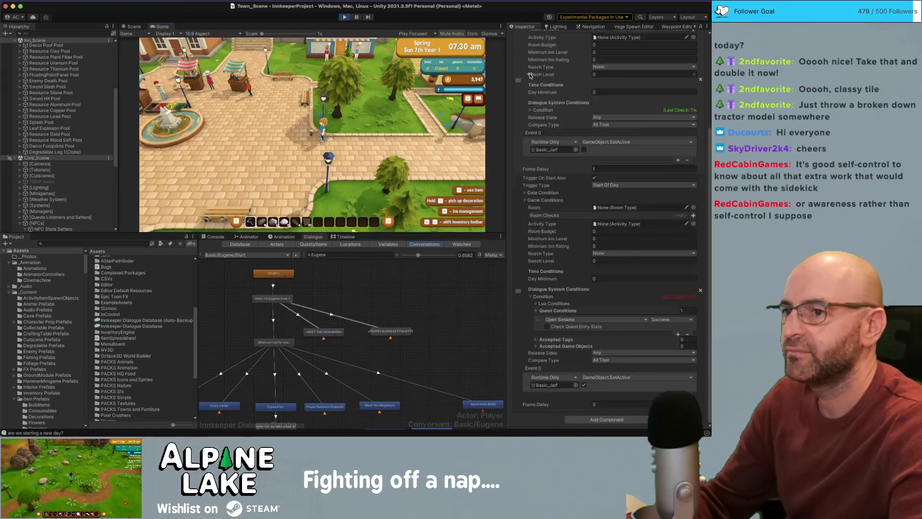
click(533, 294)
scroll(530, 189, up, 3)
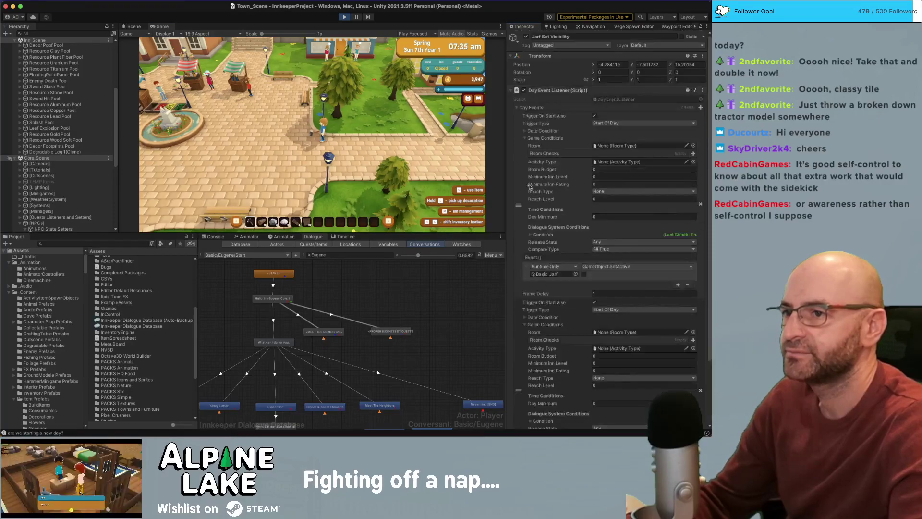
click(526, 138)
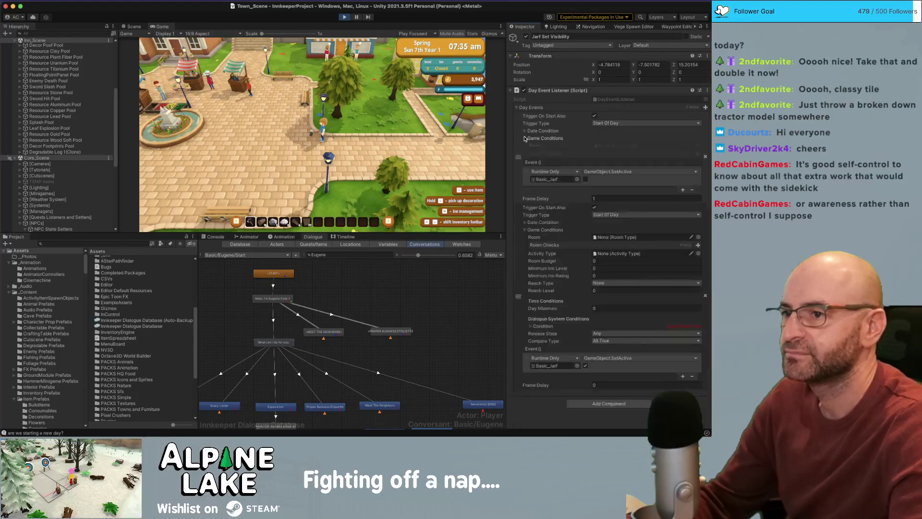
- Collapse the second day event's game conditions and stop the play-mode test
click(525, 213)
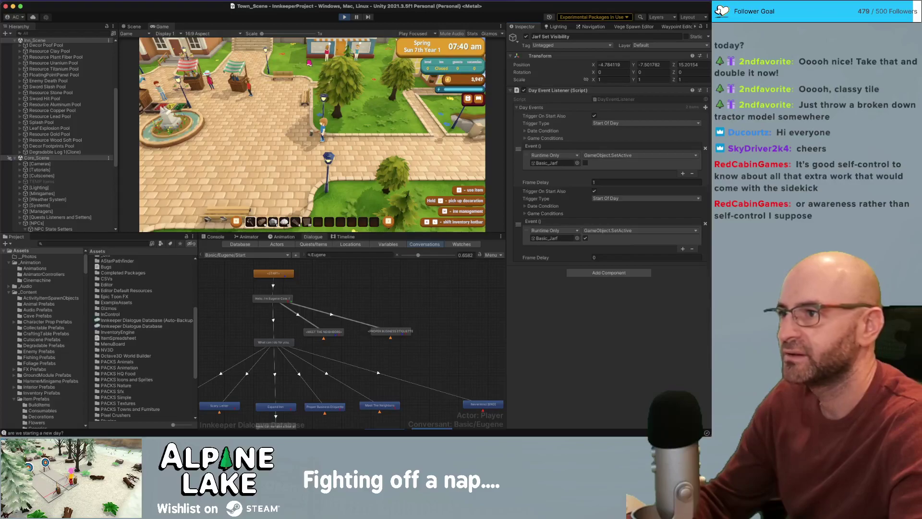
click(342, 17)
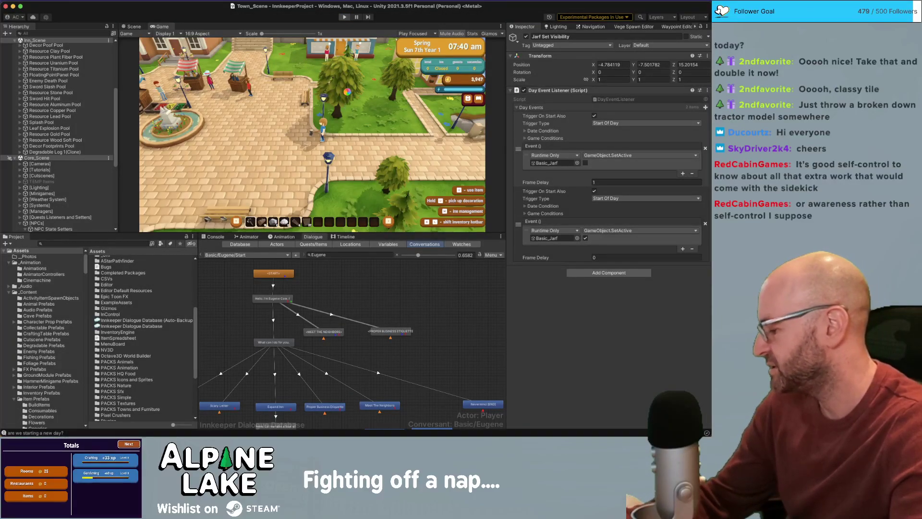
- Filter the dialogue database's conversations by "jarf" and open the Basic/Jarf/Chats conversation
click(393, 244)
click(367, 244)
click(330, 244)
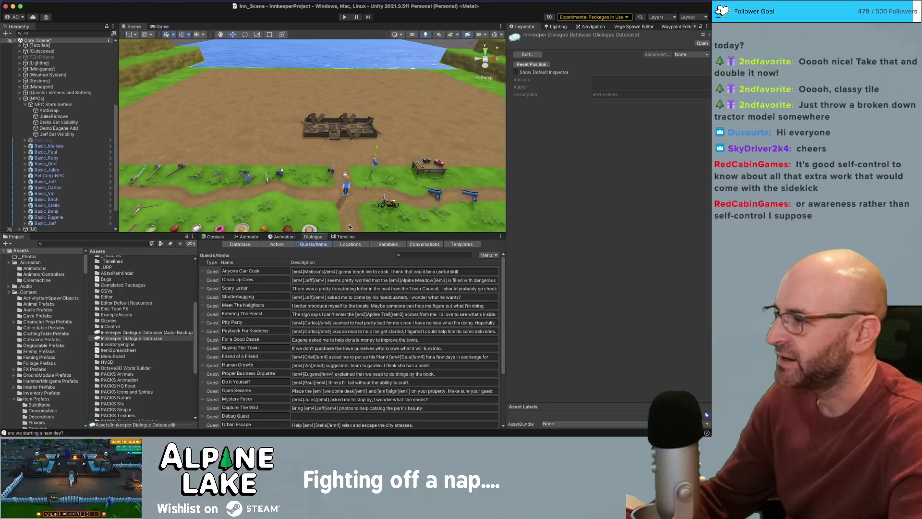
click(423, 244)
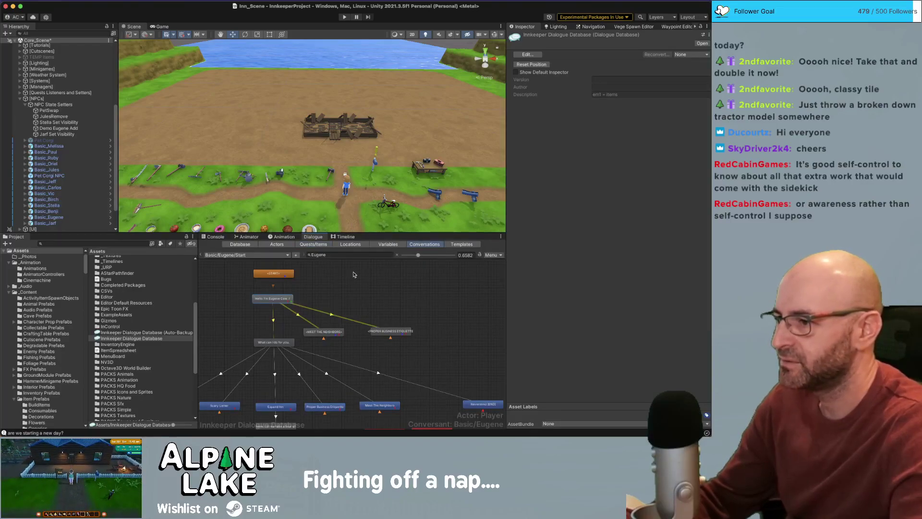
drag(420, 319, 344, 337)
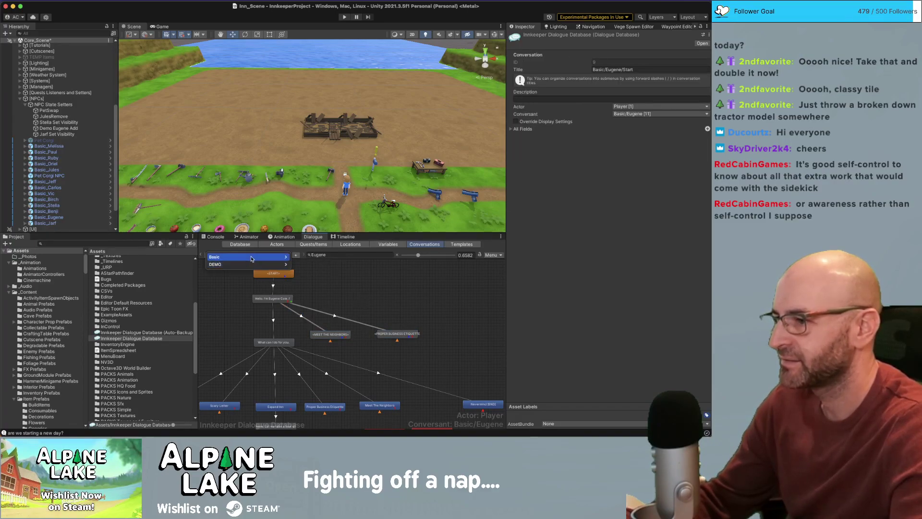
double_click(340, 254)
text(Jar)
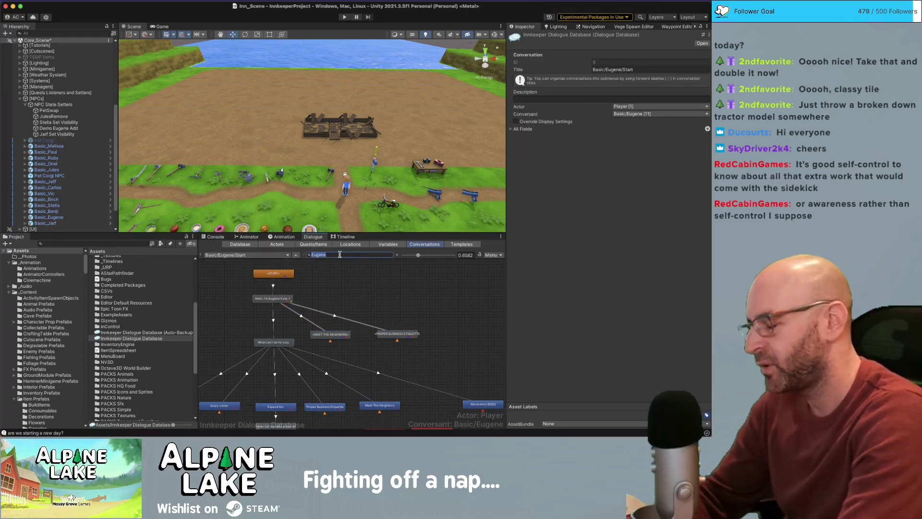
text(f)
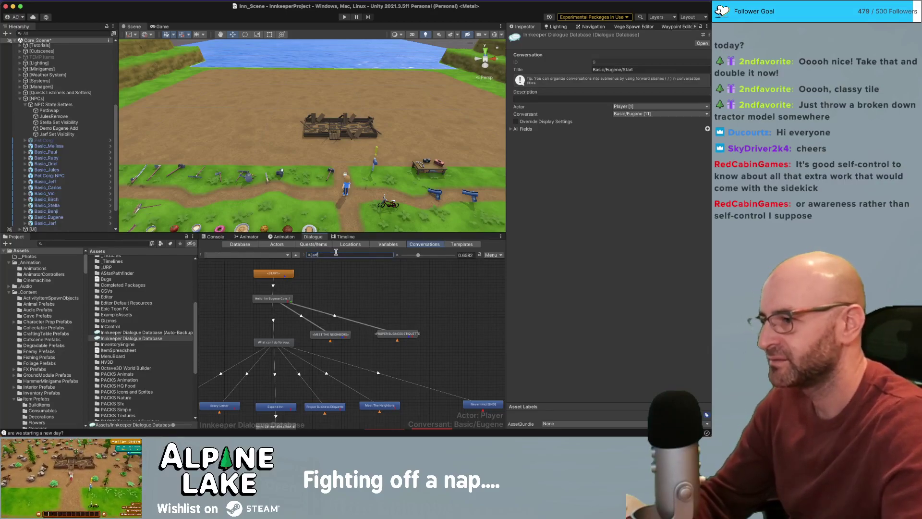
click(273, 255)
mouse_move(276, 263)
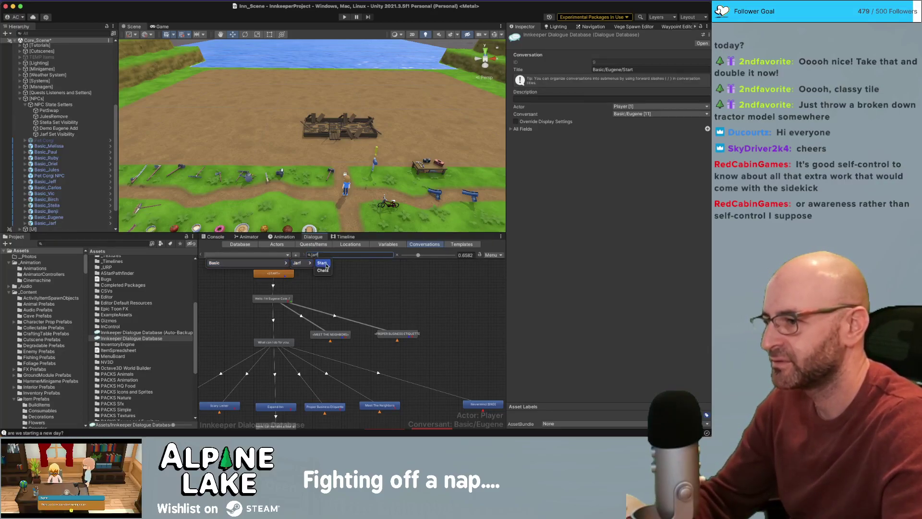
click(323, 271)
- Link the ENTER node to the first "I'd rather not." node below it in Jarf's Chats conversation
click(341, 311)
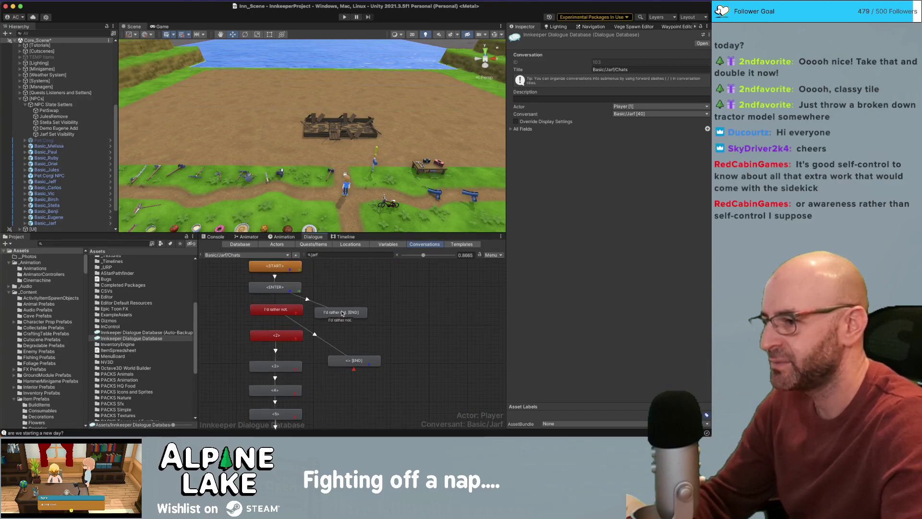
scroll(349, 281, down, 1)
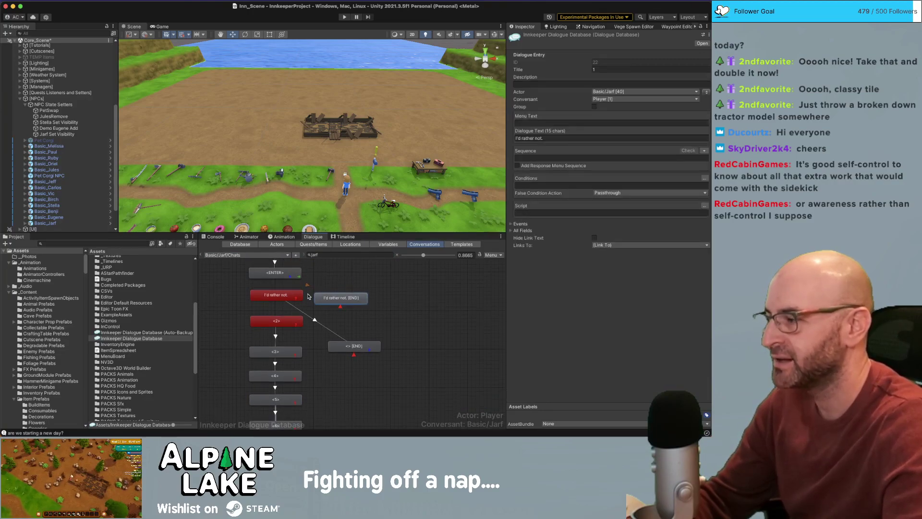
click(342, 285)
scroll(342, 285, up, 2)
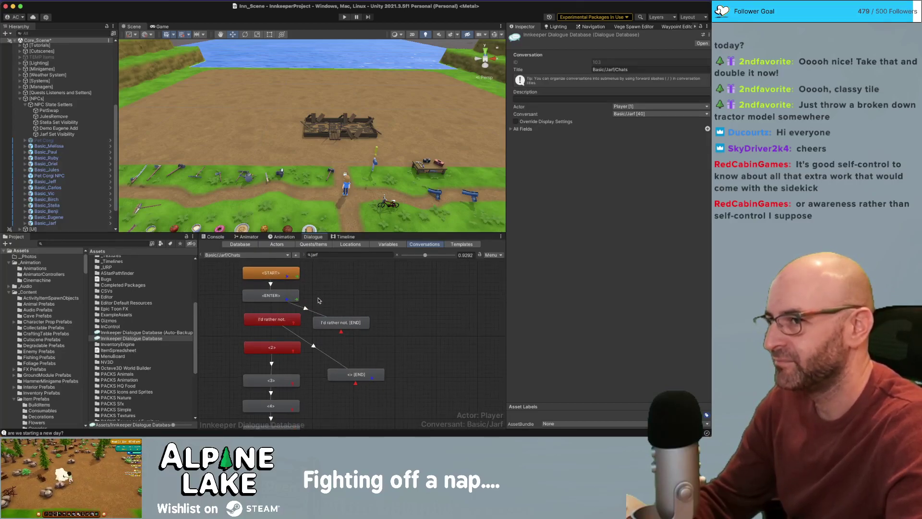
click(278, 297)
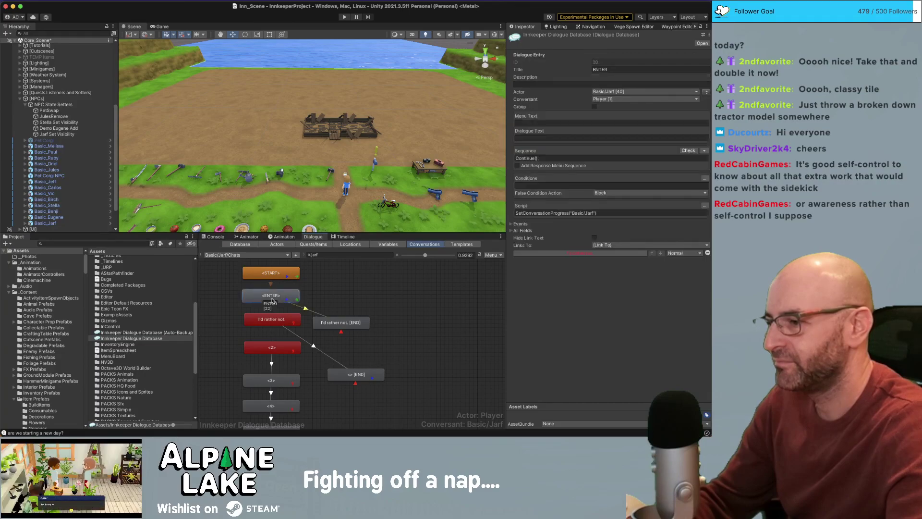
right_click(277, 300)
click(284, 313)
click(279, 320)
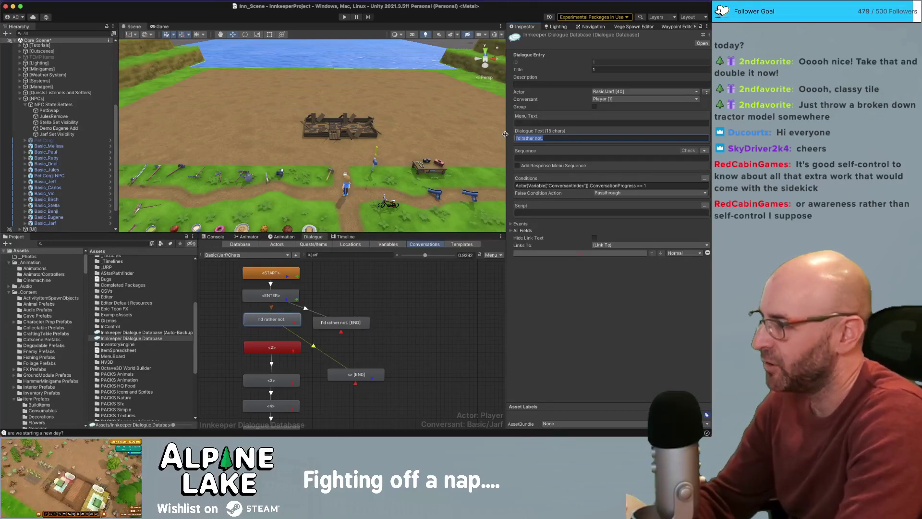
- Replace the first chat node's dialogue text with "I wouldn't waste time opening up that inn if I were you."
text(I wouldn't waste time opening up th)
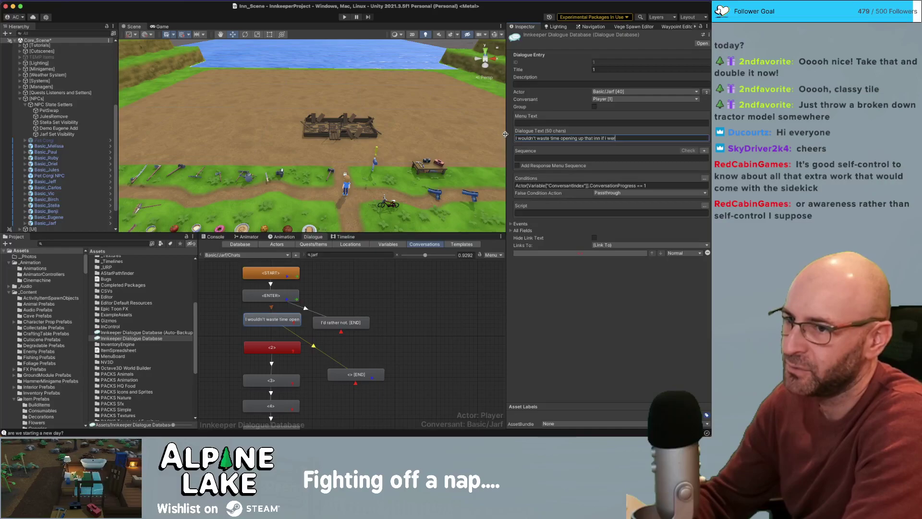
text(at inn if I were you.)
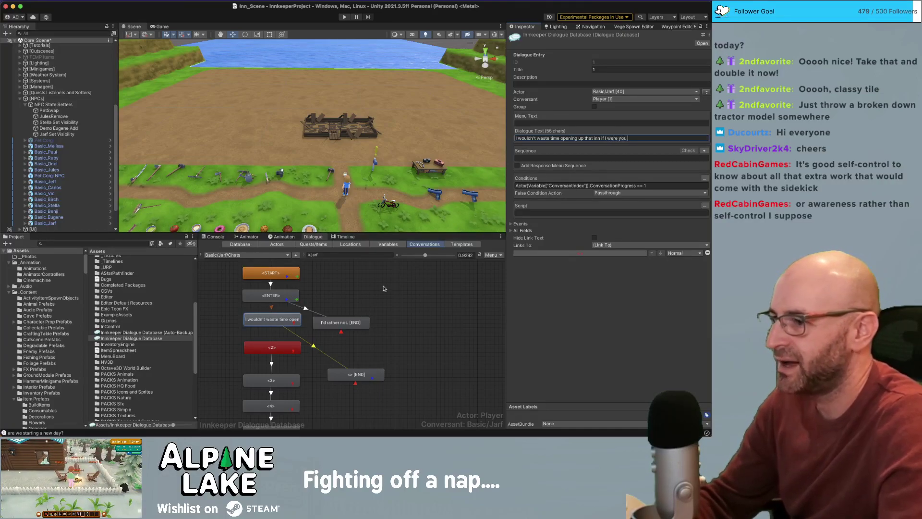
click(341, 294)
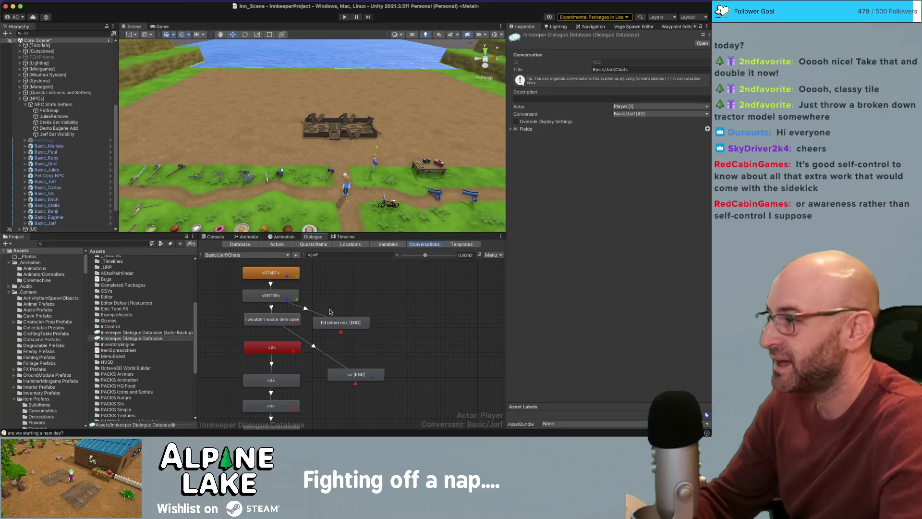
- Move the "I'd rather not." end node aside and link the inn line to the empty end node, placing that node just below it
drag(343, 324, 361, 316)
click(309, 329)
right_click(283, 324)
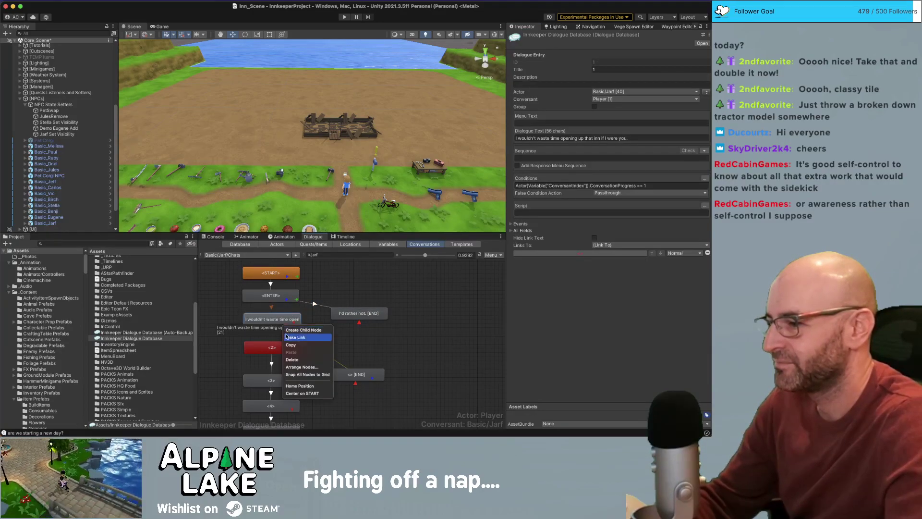
click(298, 336)
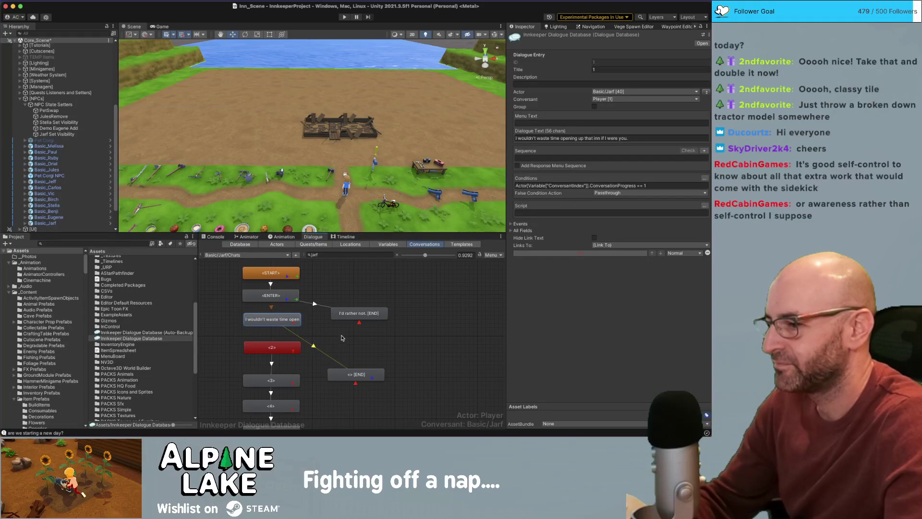
click(344, 370)
drag(346, 370, 347, 336)
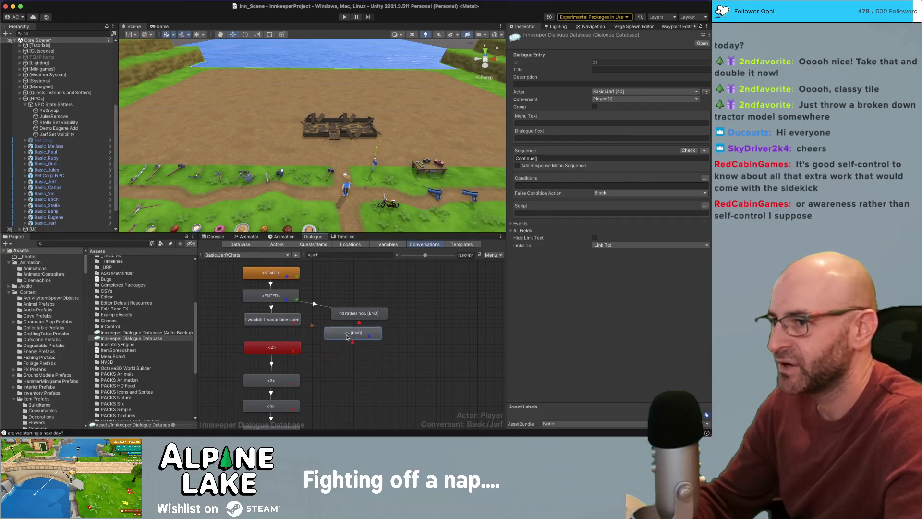
- Create a player child node under the empty Jarf node
right_click(349, 341)
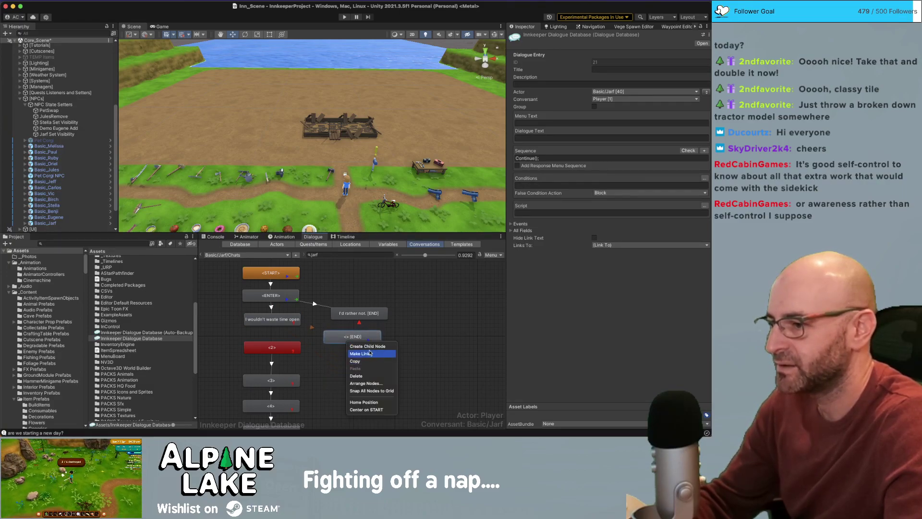
click(367, 346)
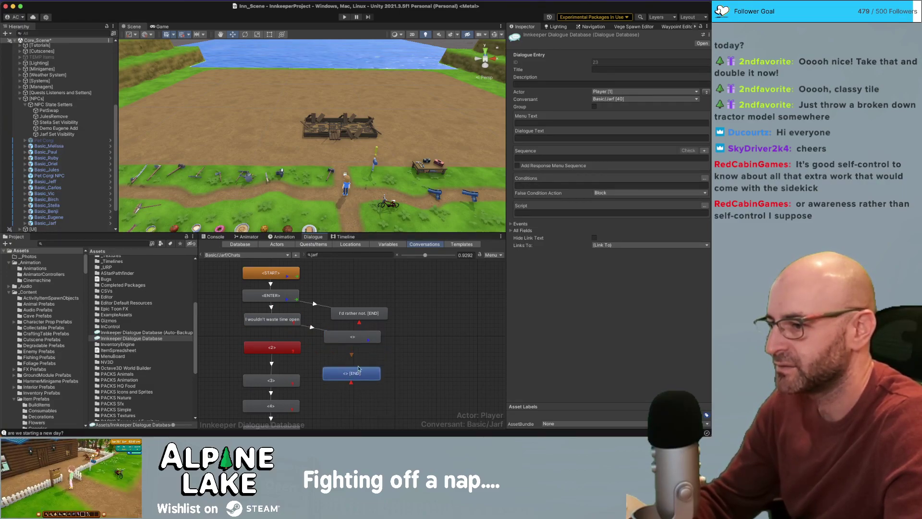
- Examine the sequence, condition and script settings of the empty Jarf node and its player child node
click(353, 337)
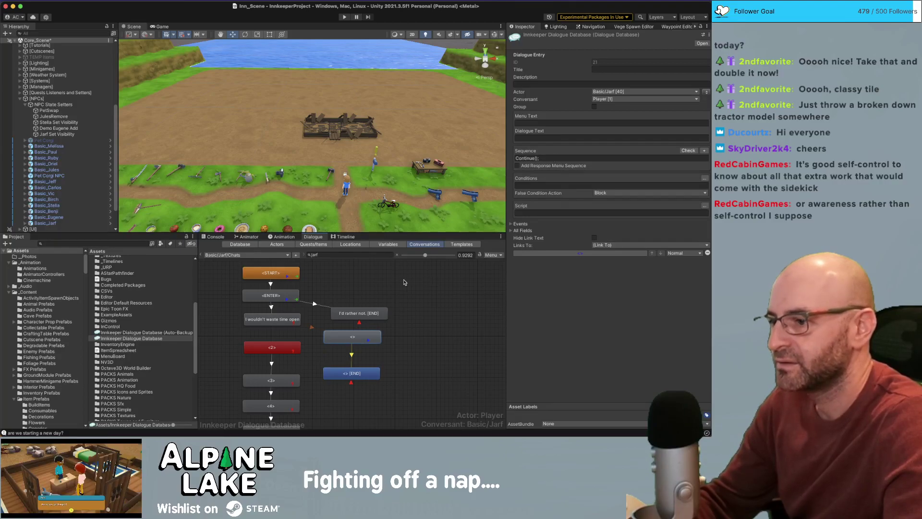
click(363, 379)
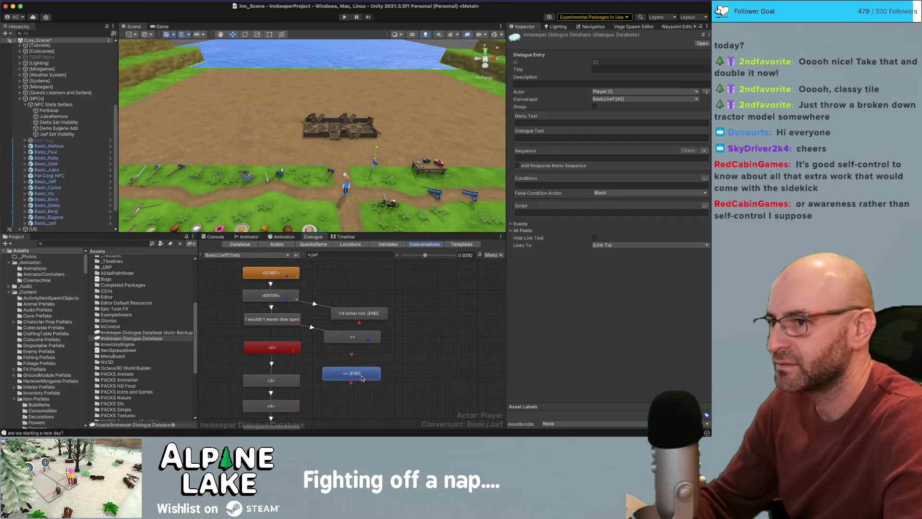
click(345, 340)
drag(545, 158, 486, 169)
click(365, 375)
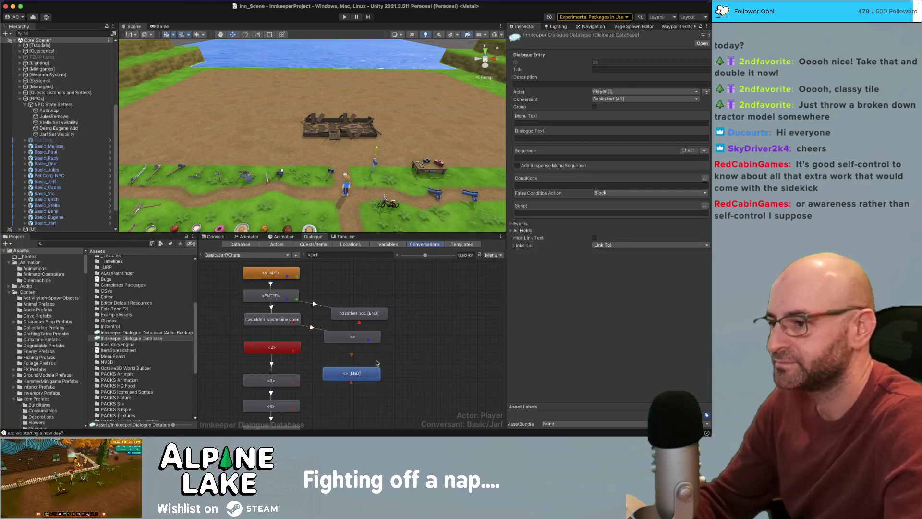
click(435, 337)
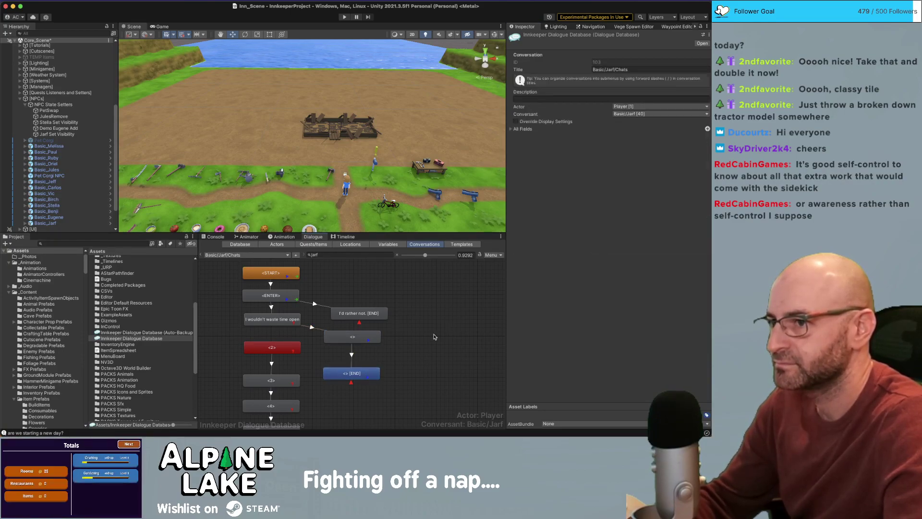
click(371, 341)
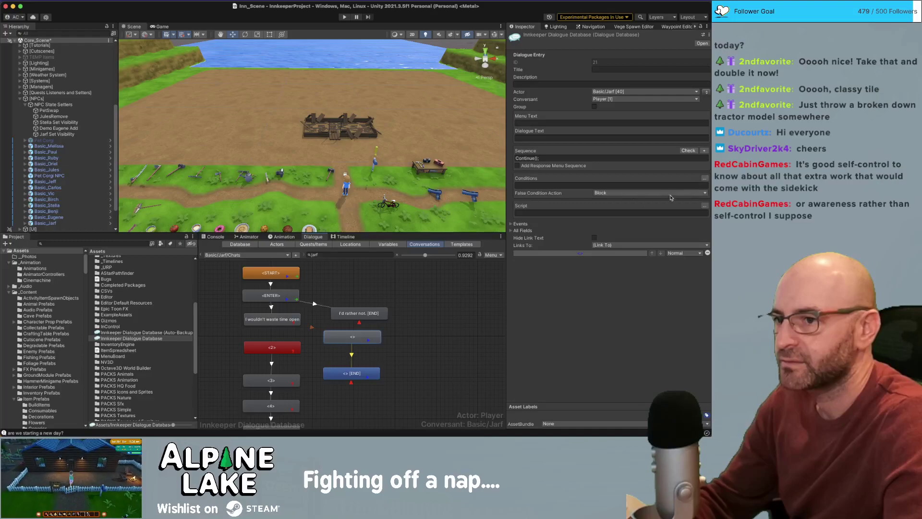
click(705, 205)
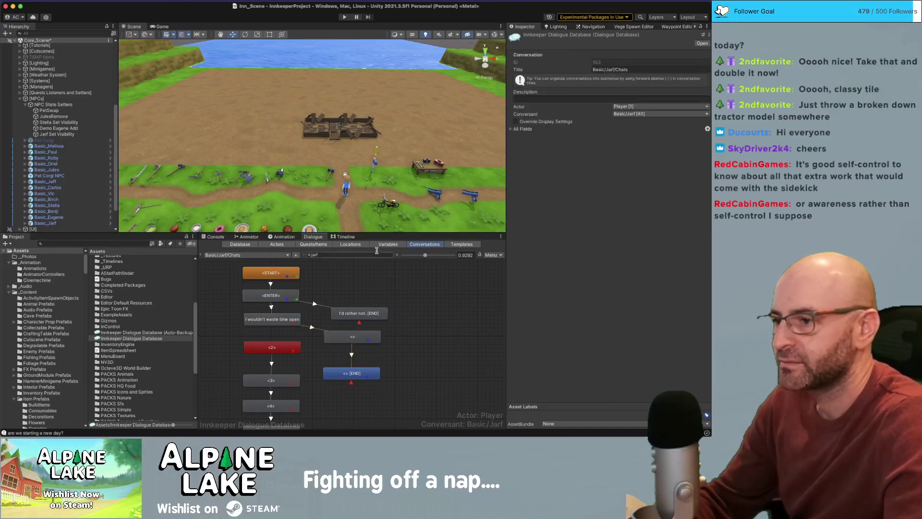
- Look through the dialogue database's list of variables
click(350, 244)
click(387, 245)
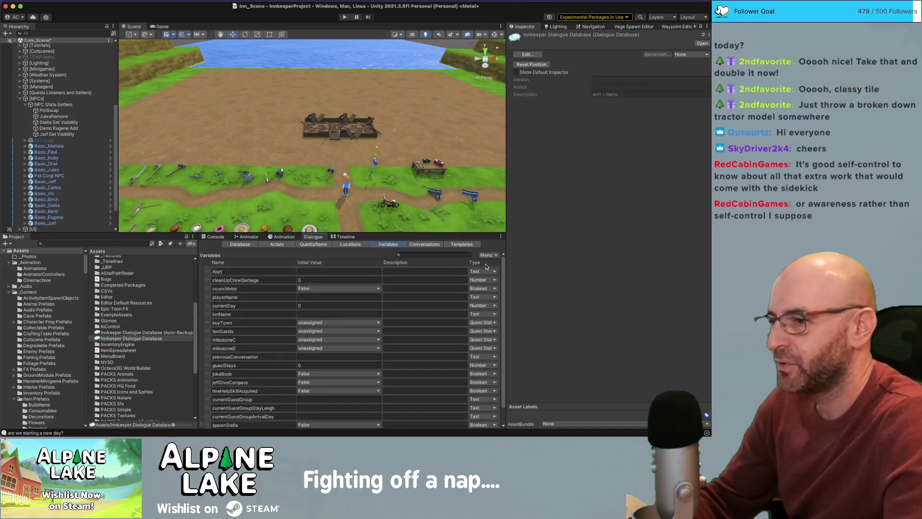
drag(504, 273, 504, 329)
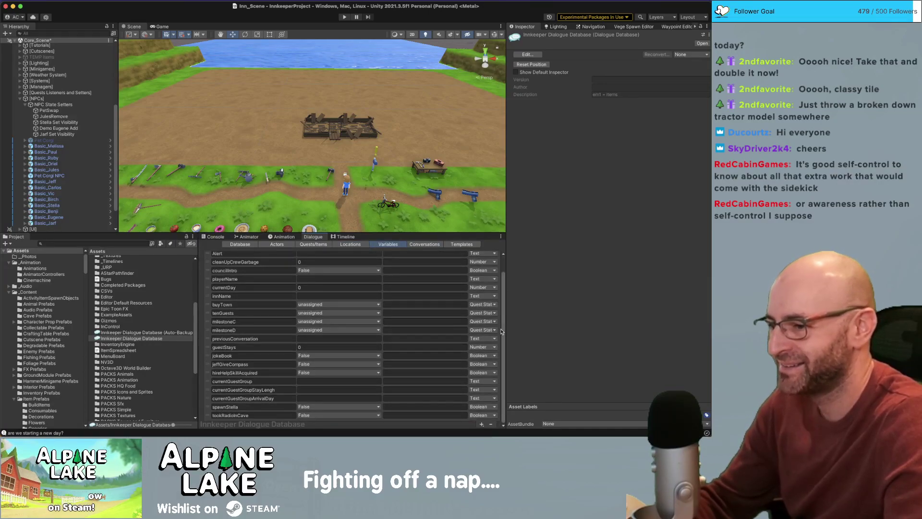
- Add a new quest at the end of the dialogue database's quest list and name it "Mean Guys"
click(313, 245)
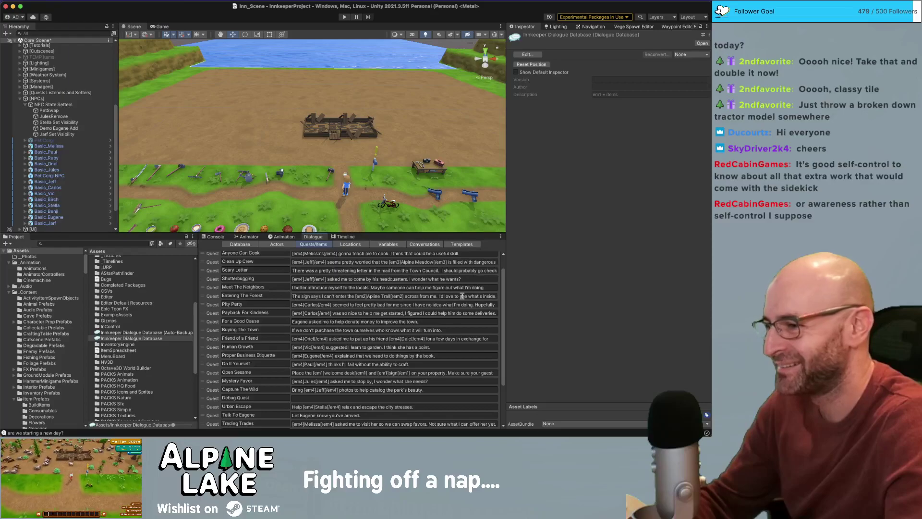
drag(506, 306, 497, 431)
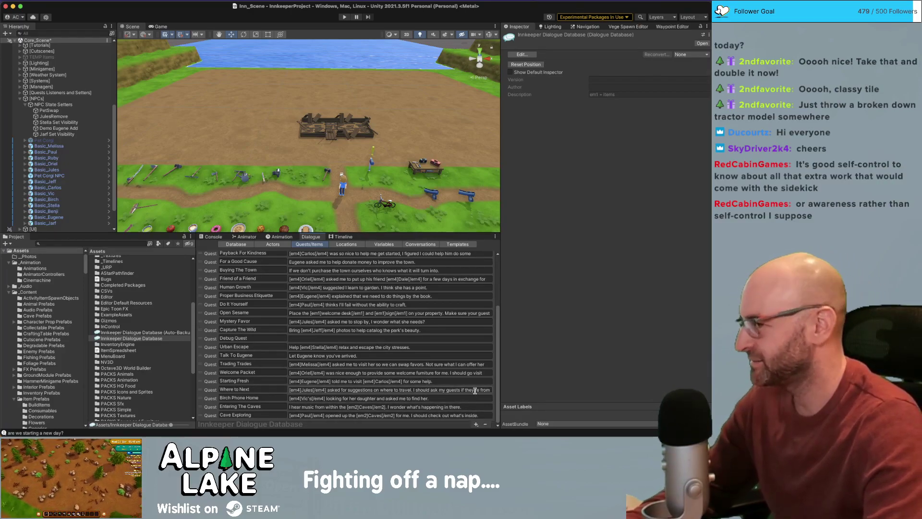
click(477, 425)
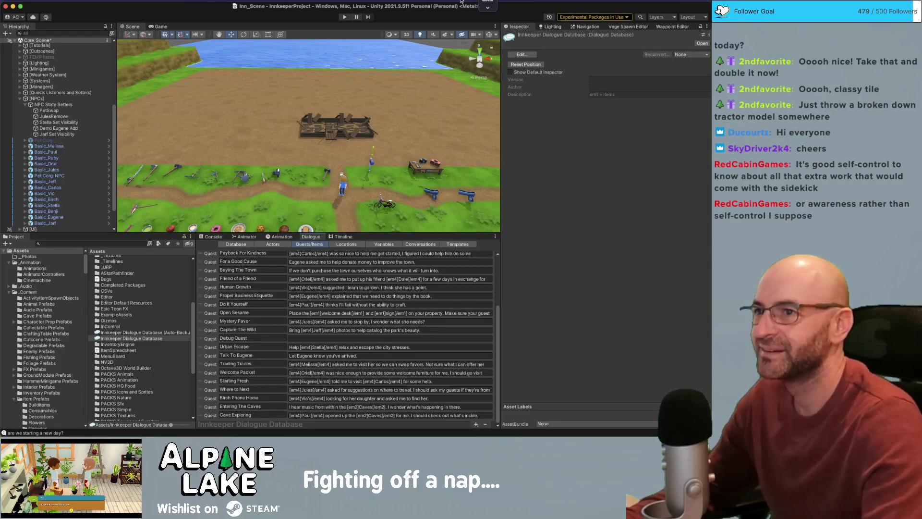
click(484, 2)
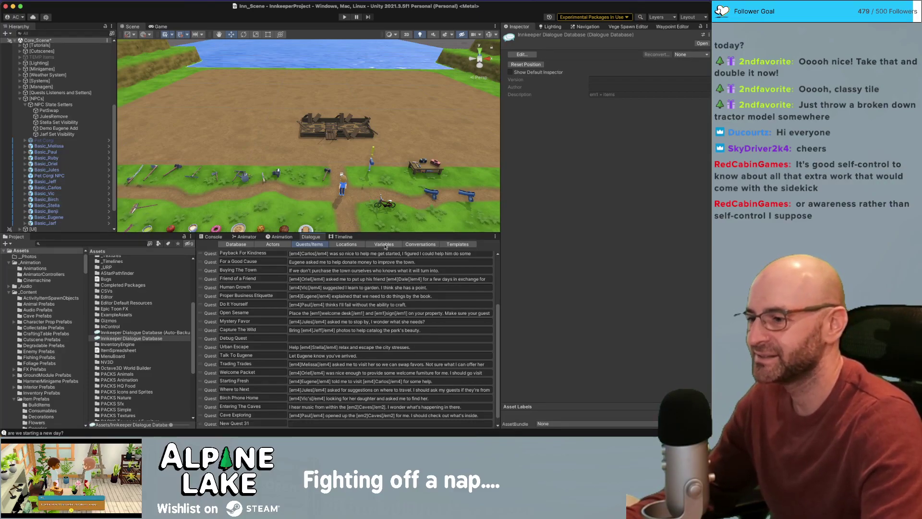
click(250, 422)
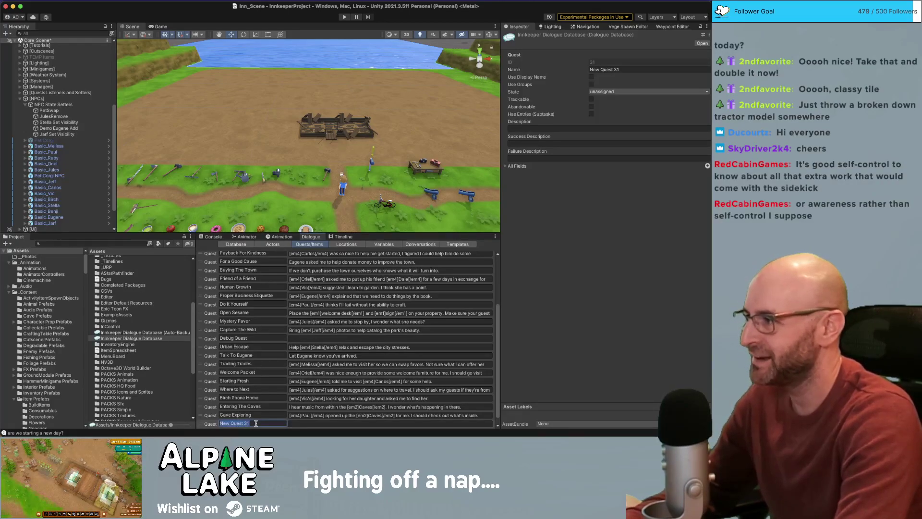
text(Mean gu)
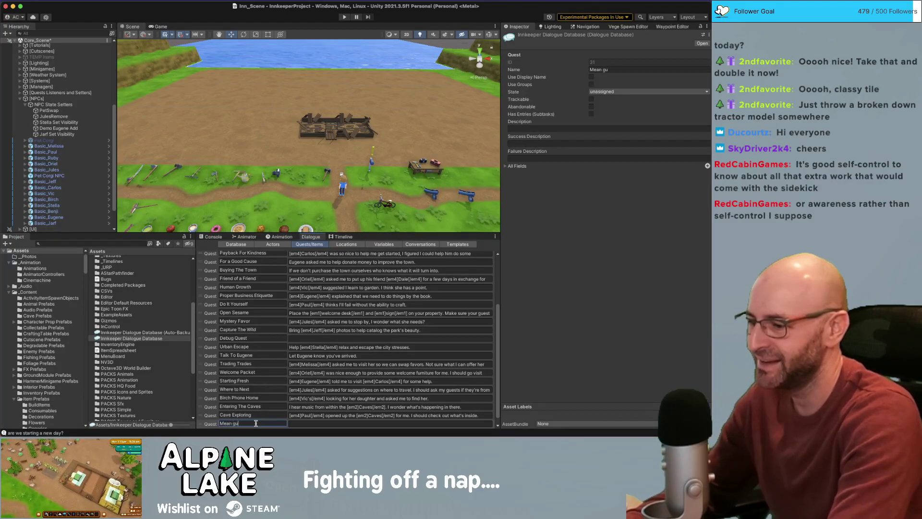
key(BackSpace)
key(BackSpace)
text(Guys)
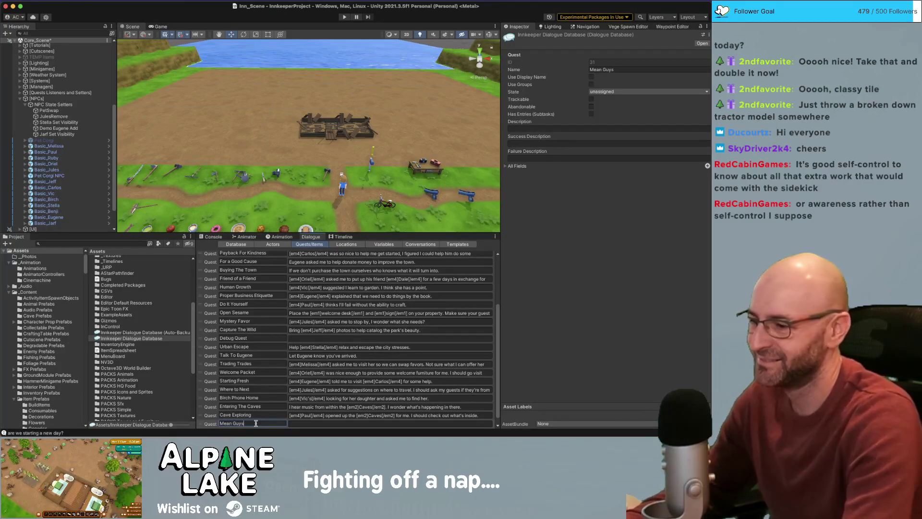
- Give the Mean Guys quest the description "I don't know who [em4]Jarf[/em4] is but he was very mean to me."
key(Tab)
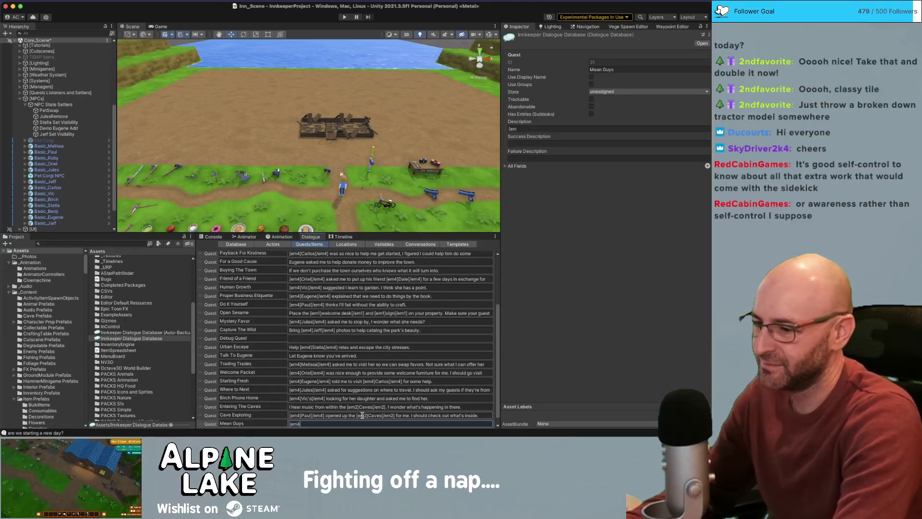
text(I don't kn)
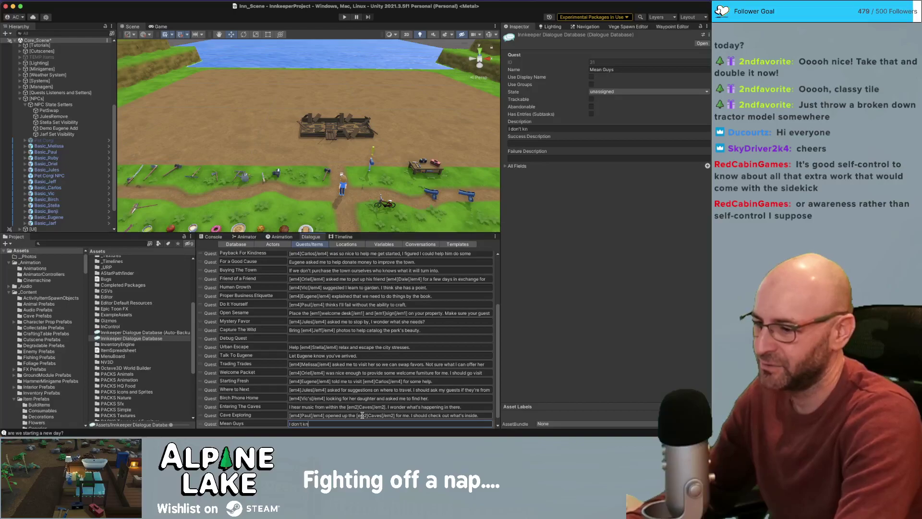
text(ow who [em4])
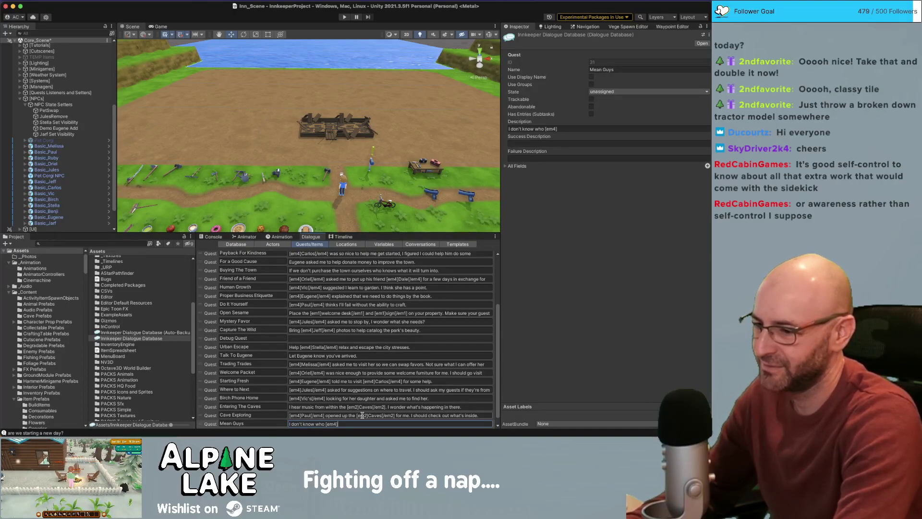
text(Jar)
key(BackSpace)
text(e/m)
key(BackSpace)
key(BackSpace)
key(BackSpace)
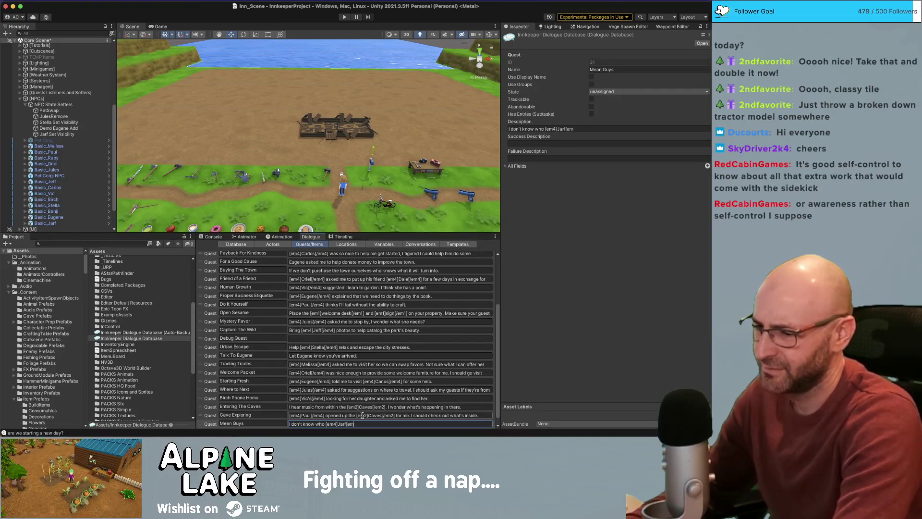
text(/em4])
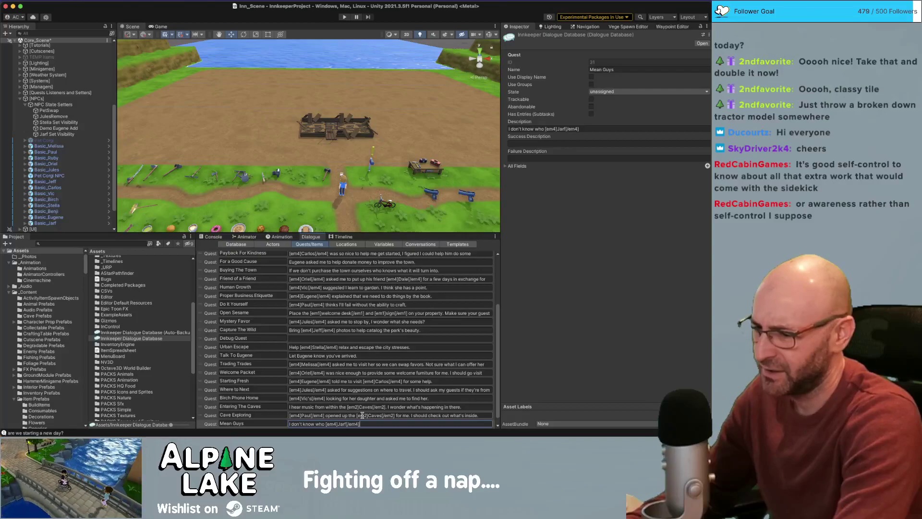
text( is but he w)
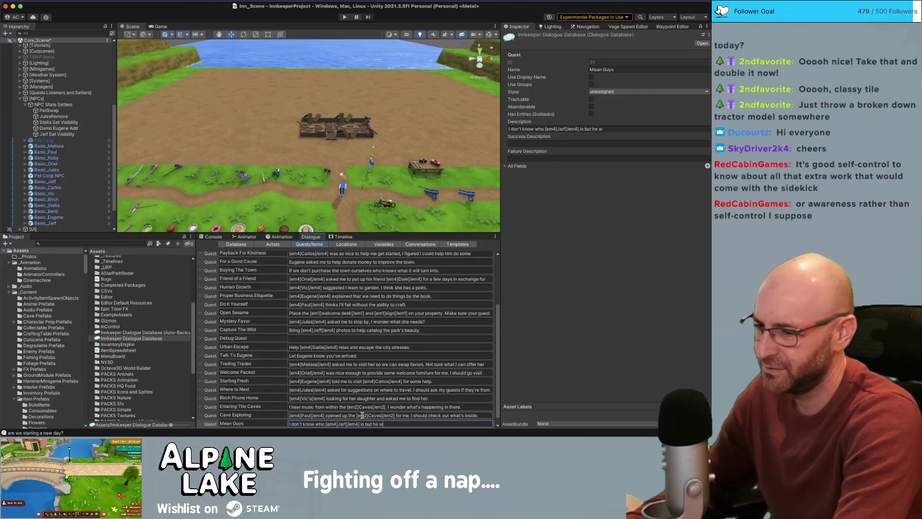
text(as very mean to me.)
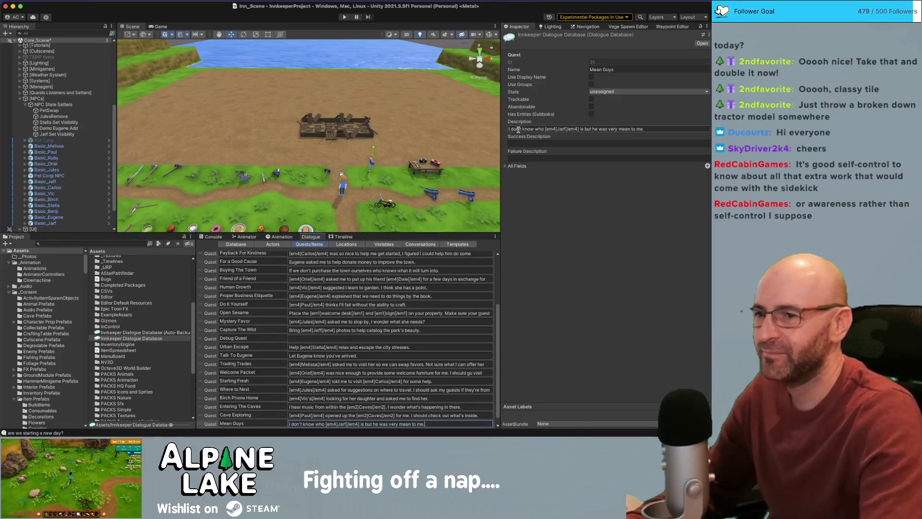
- Make the Mean Guys quest trackable, tracked on start, and able to have subtask entries
click(592, 99)
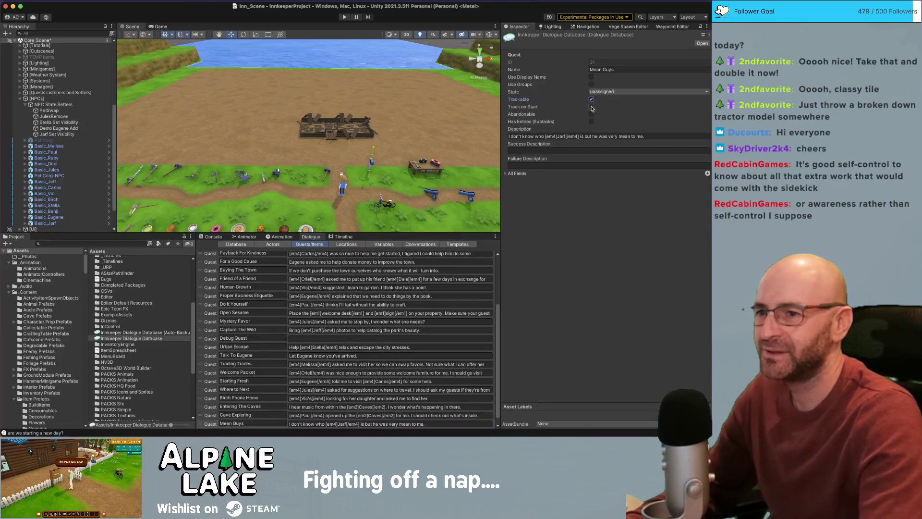
click(591, 107)
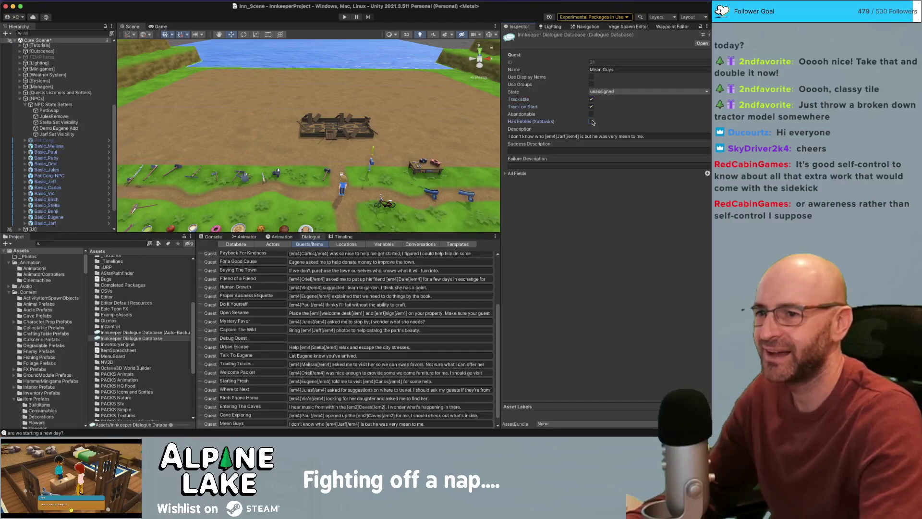
click(591, 121)
- Add a first quest entry to Mean Guys reading "Ask [em4]Eugene[/em4] who [em4]Jarf[/em4] is."
click(604, 181)
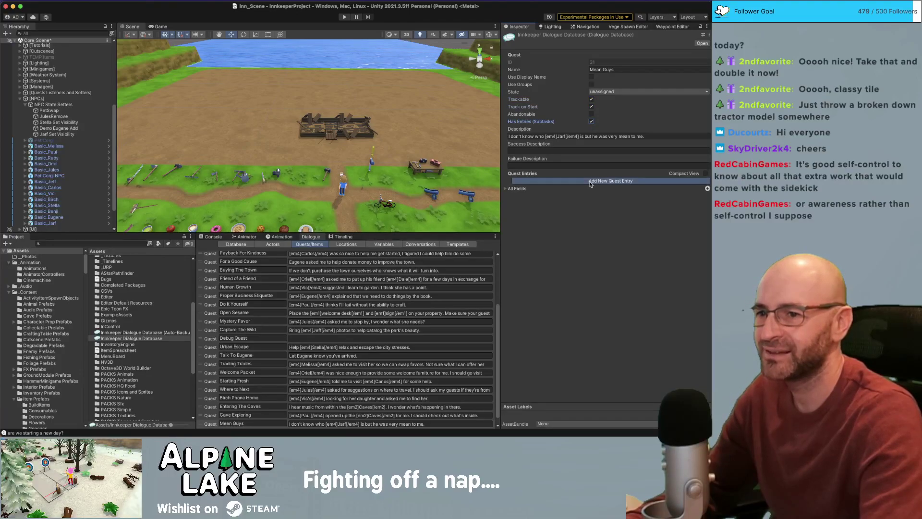
click(580, 202)
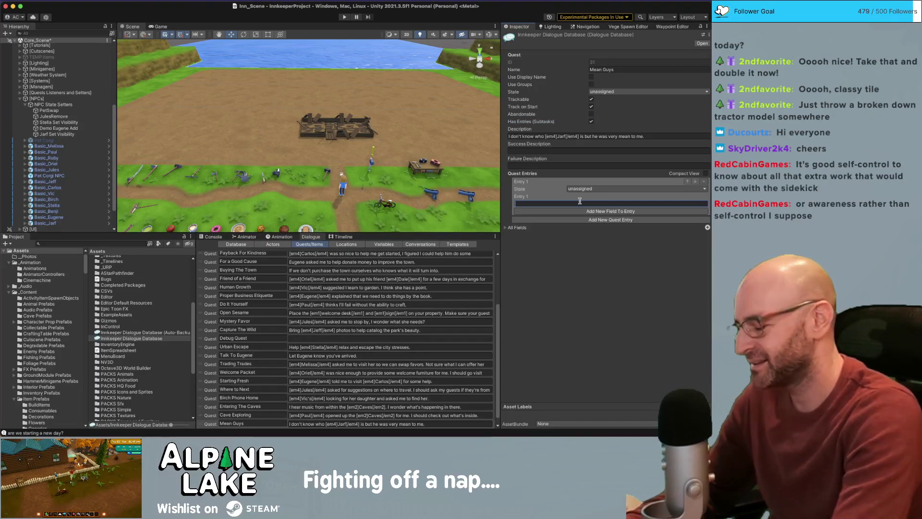
text(T)
key(BackSpace)
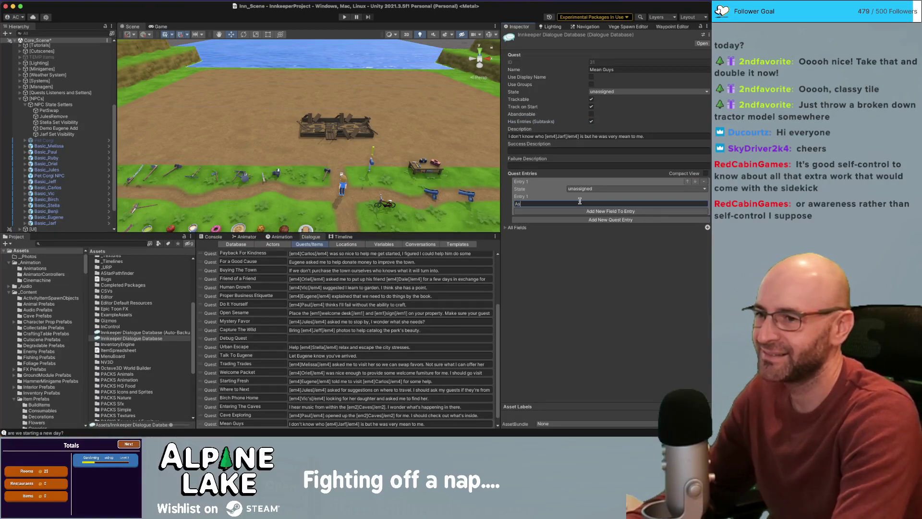
text(Ask [em)
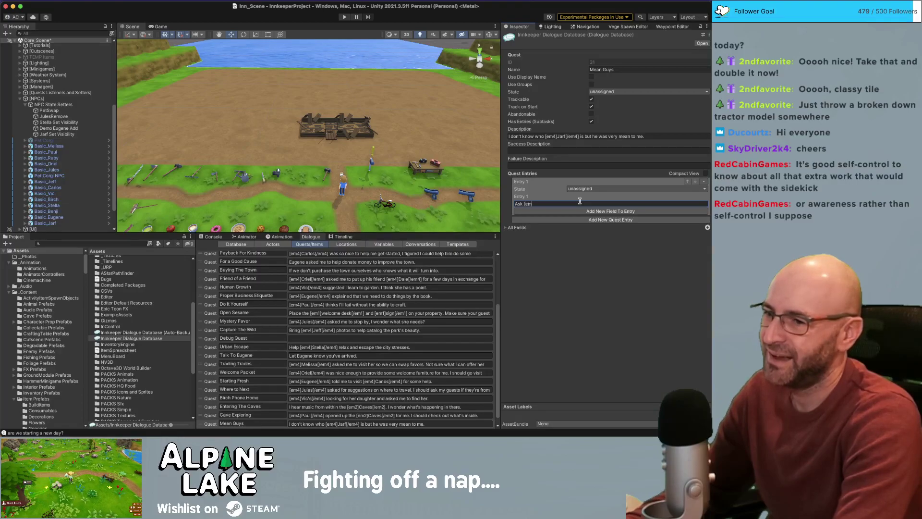
text(4]Eugene)
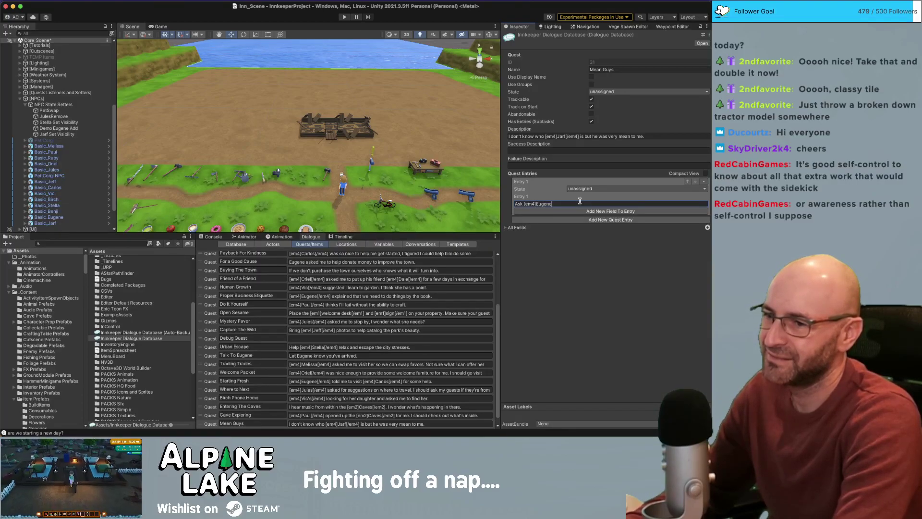
text([)
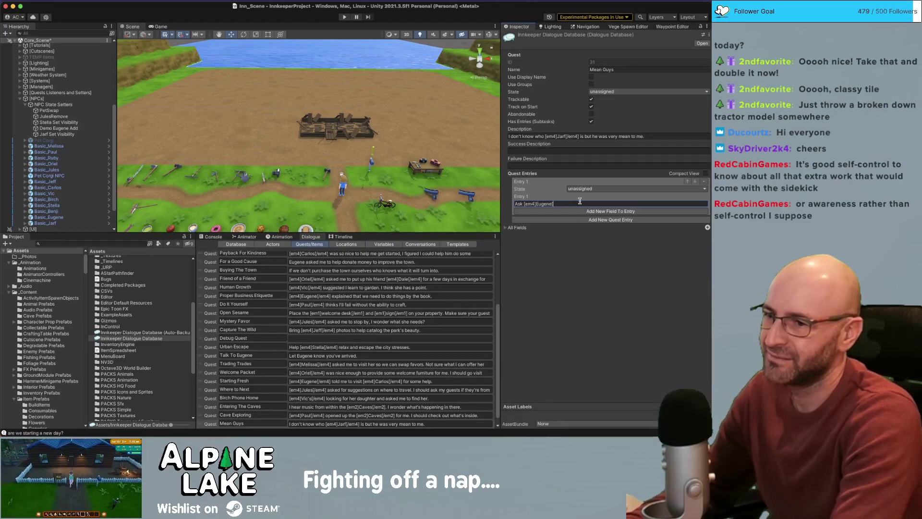
text(/em4] )
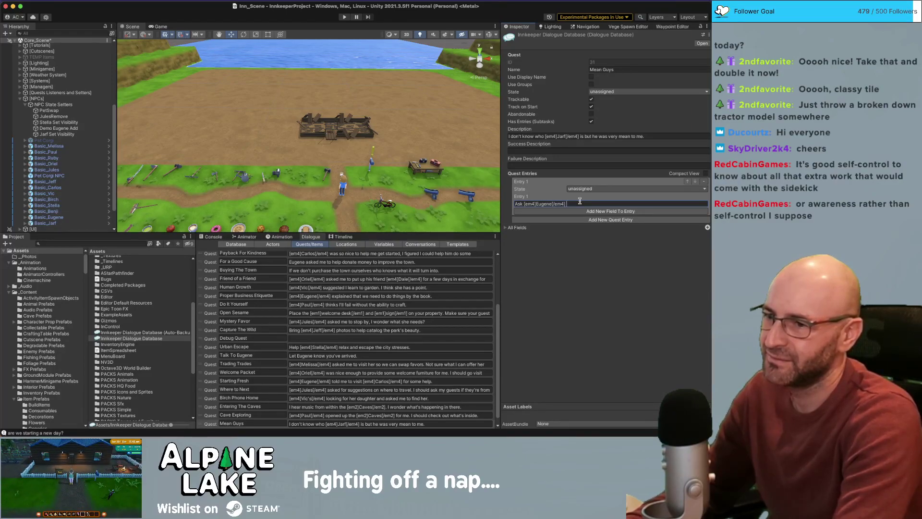
text(why ja)
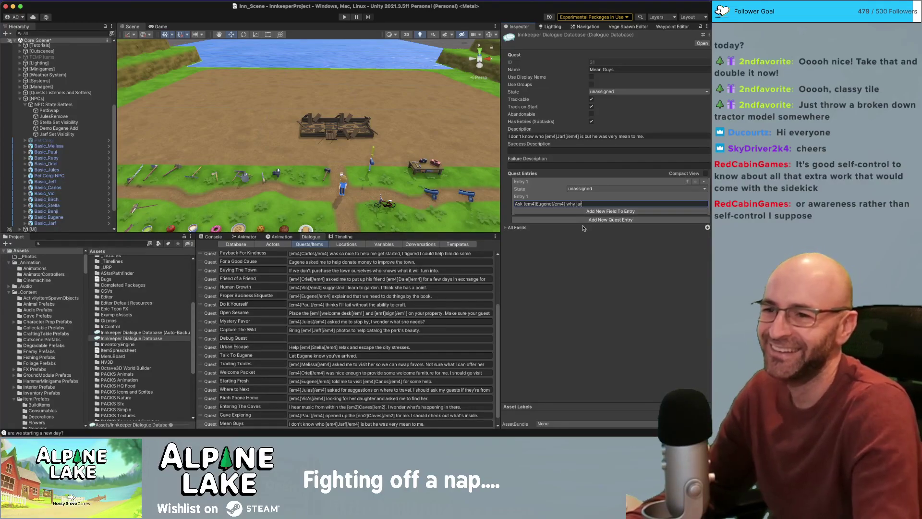
key(BackSpace)
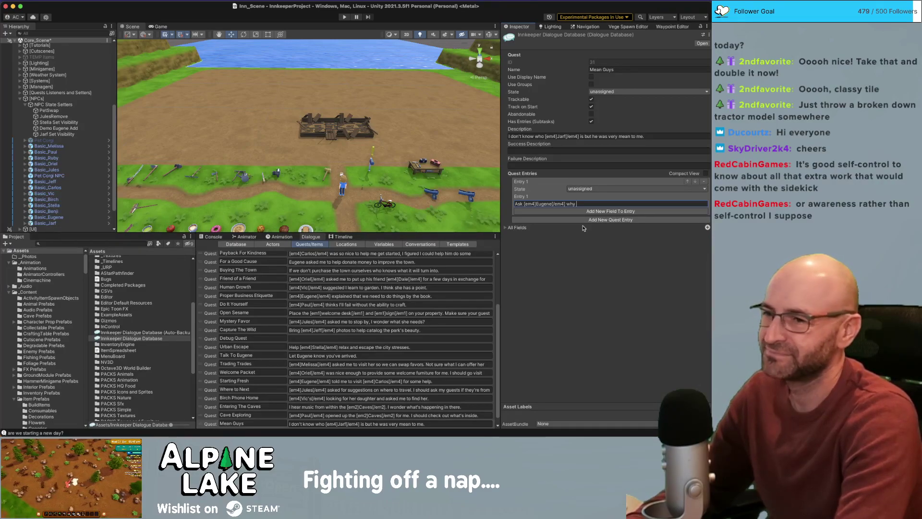
text([em4])
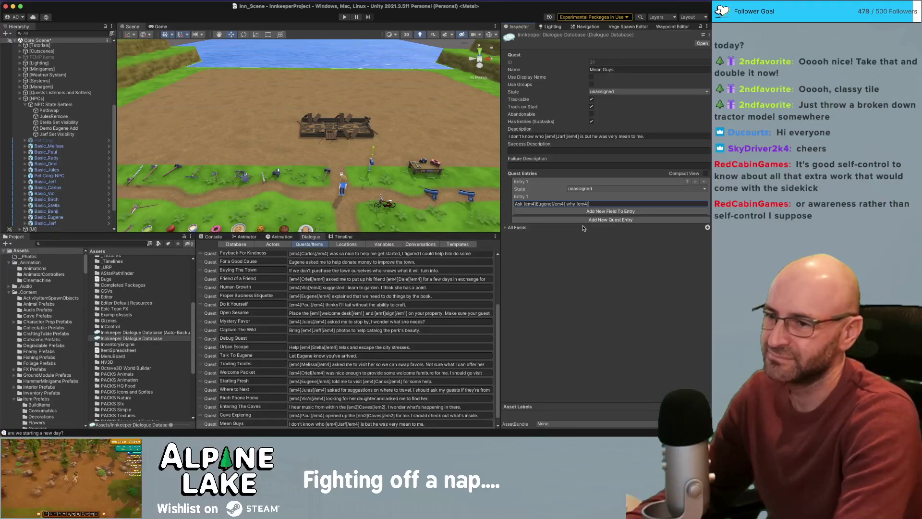
key(BackSpace)
key(BackSpace)
key(BackSpace)
key(BackSpace)
key(BackSpace)
key(BackSpace)
key(BackSpace)
text(o )
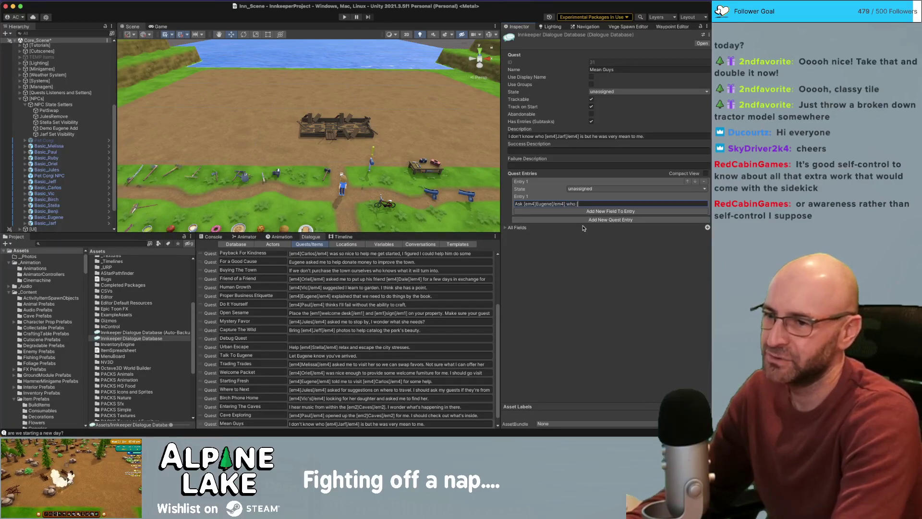
text([em4]Jar)
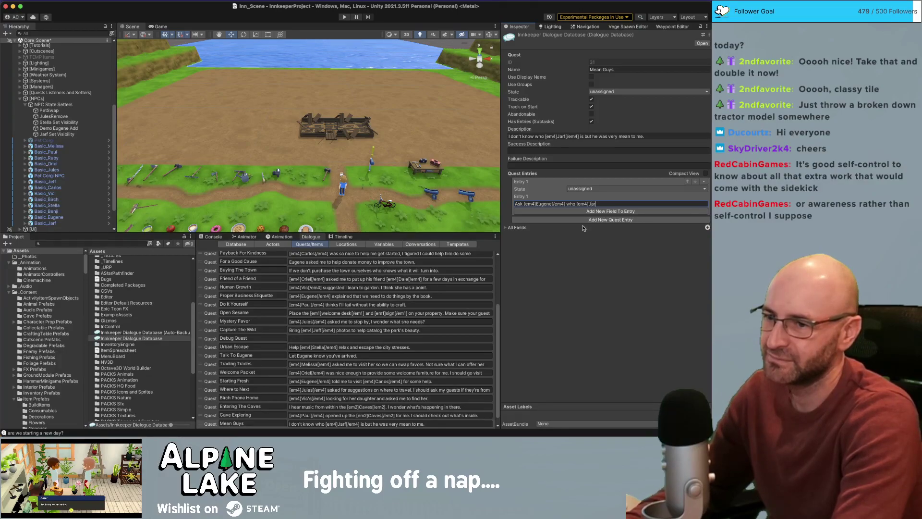
text(f[/em4] is)
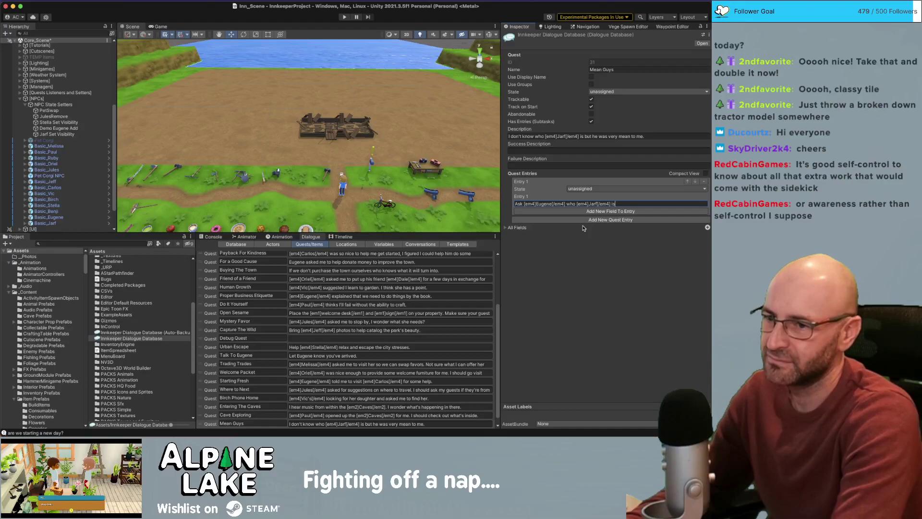
text(.)
key(Return)
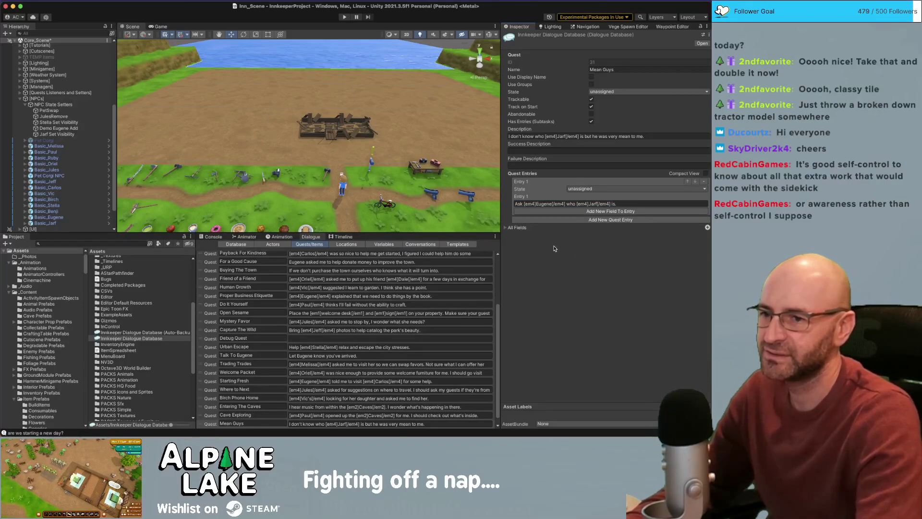
- Insert "if he knows" before "who" in the first Mean Guys quest entry
double_click(571, 204)
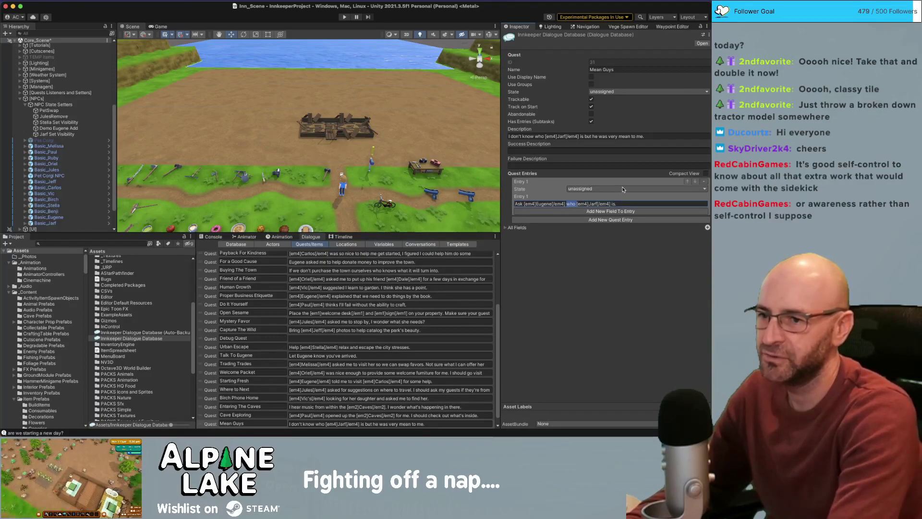
key(Left)
text(if he knows)
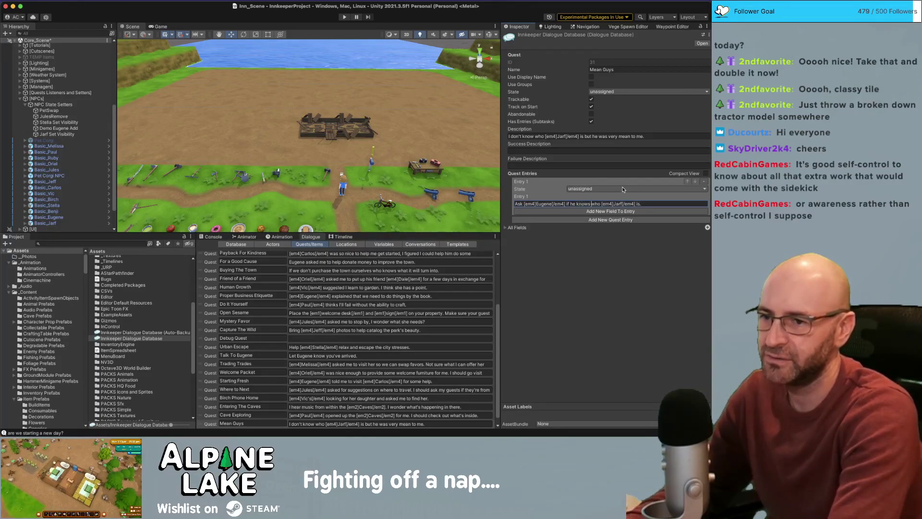
click(634, 273)
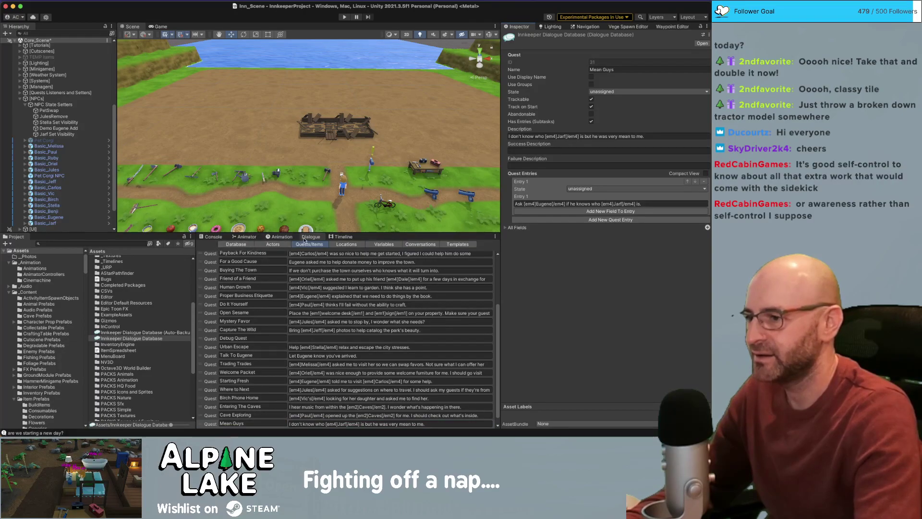
- Return to the Jarf chats conversation and move the "I'd rather not." end node slightly closer to the ENTER node
click(383, 244)
click(346, 244)
click(414, 244)
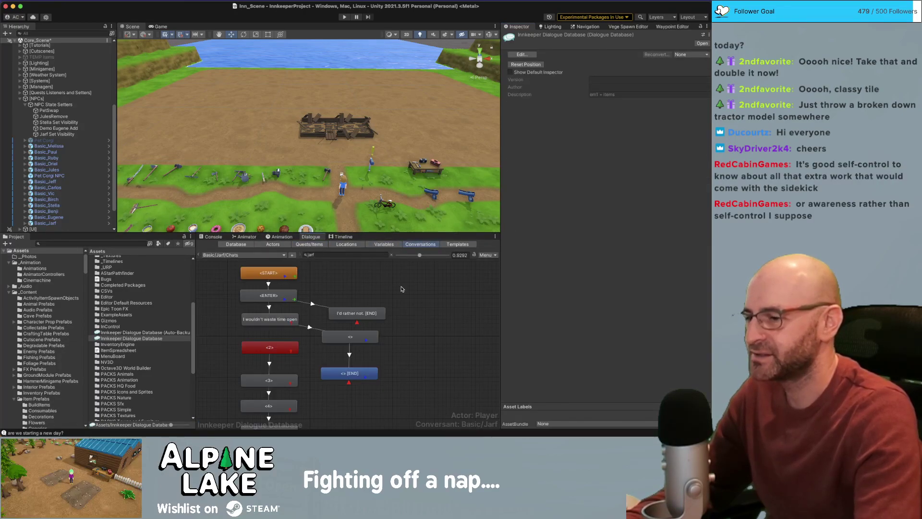
click(378, 315)
drag(378, 316, 371, 311)
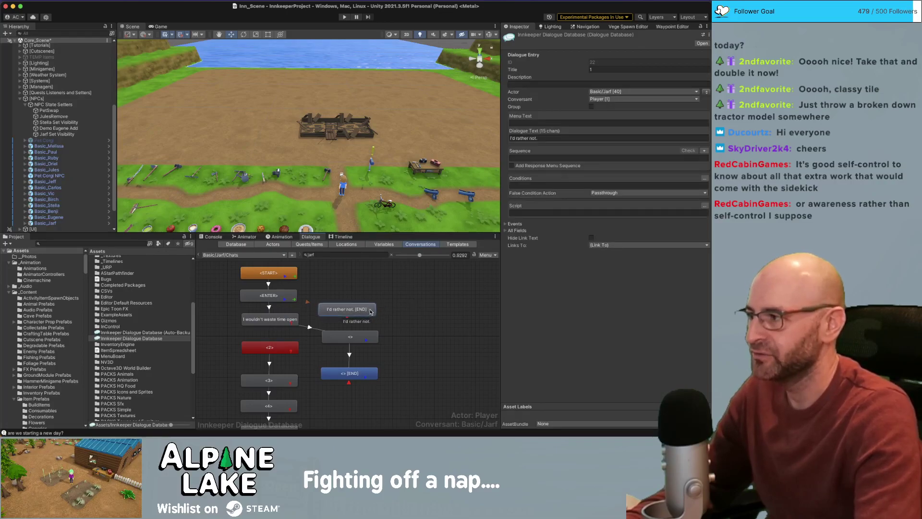
- Delete the link from the ENTER node to the "I'd rather not." end node and nudge that node slightly away
click(368, 285)
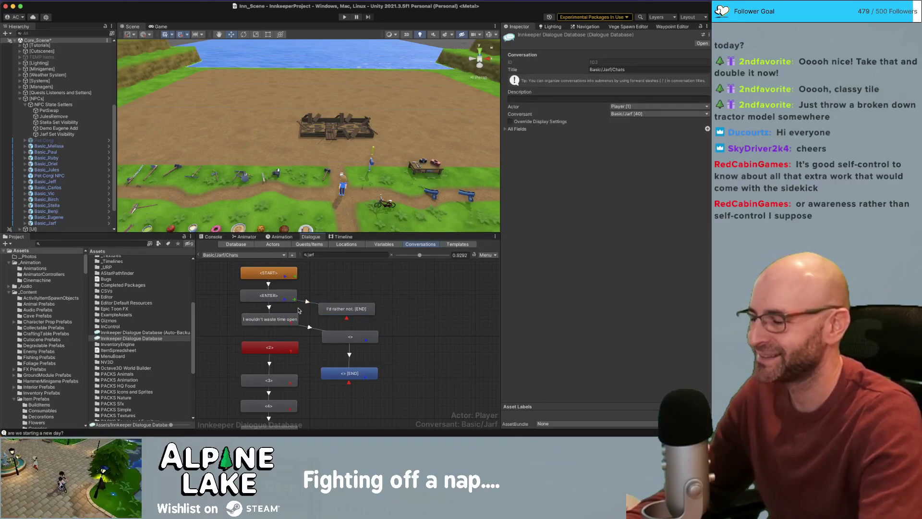
click(306, 302)
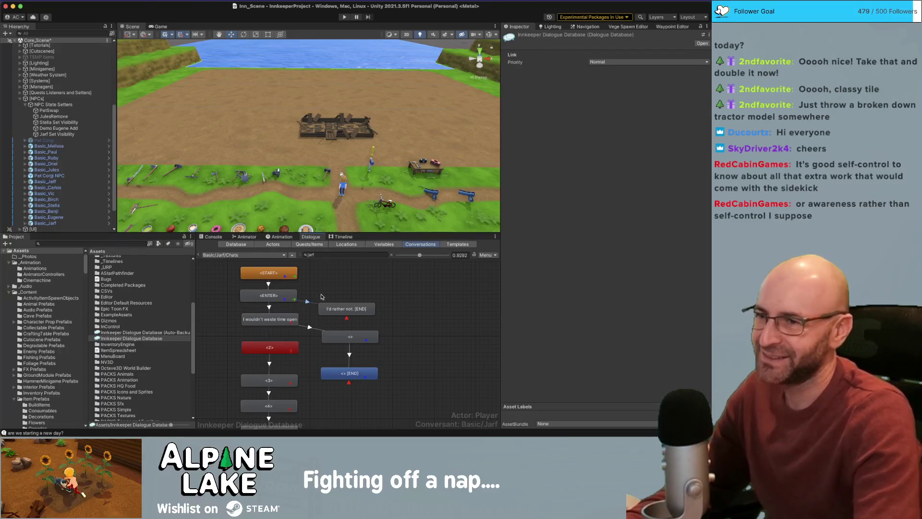
key(Delete)
key(Return)
click(357, 306)
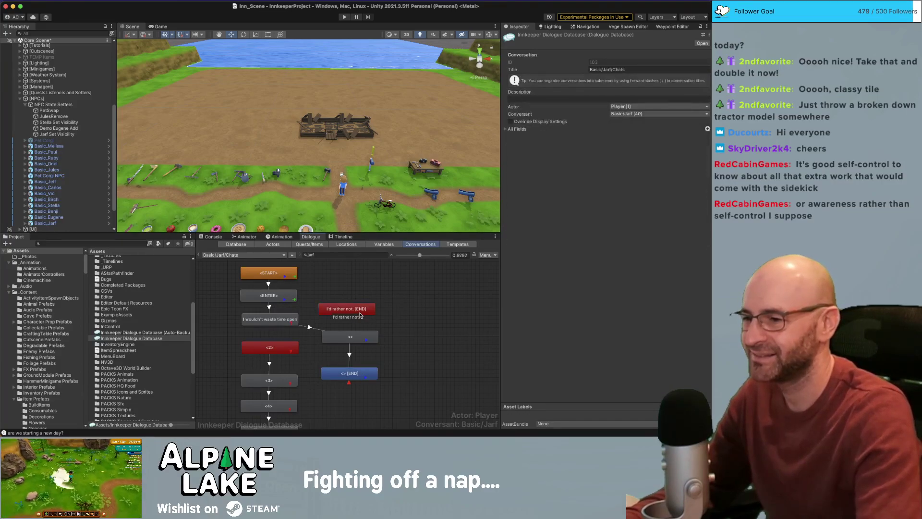
drag(363, 312, 366, 312)
click(380, 299)
- Filter the conversations by "eugene" and open the Basic/Eugene/Quests conversation
click(256, 256)
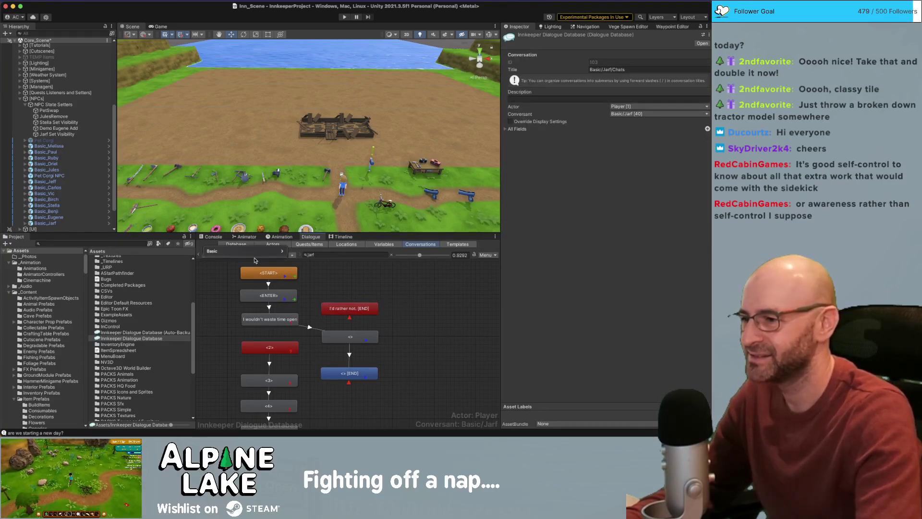
mouse_move(281, 255)
click(329, 255)
text(eugene)
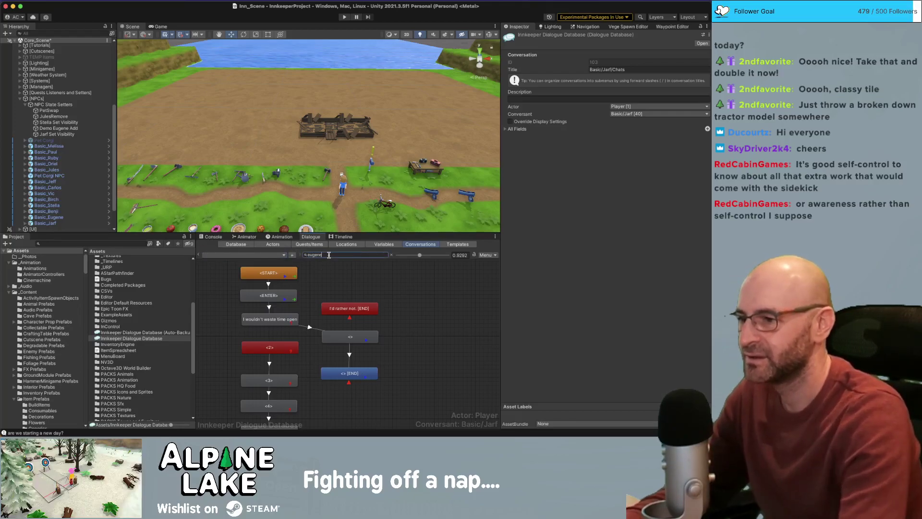
click(245, 255)
mouse_move(269, 263)
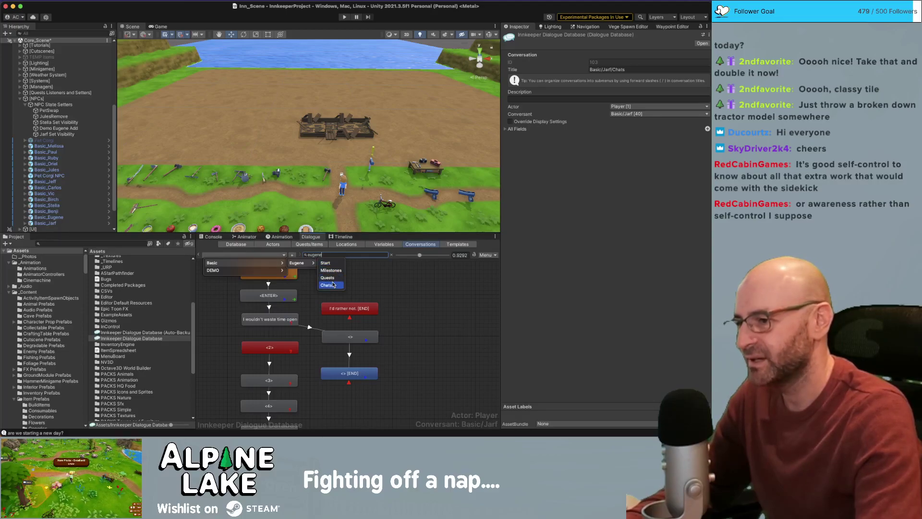
click(332, 277)
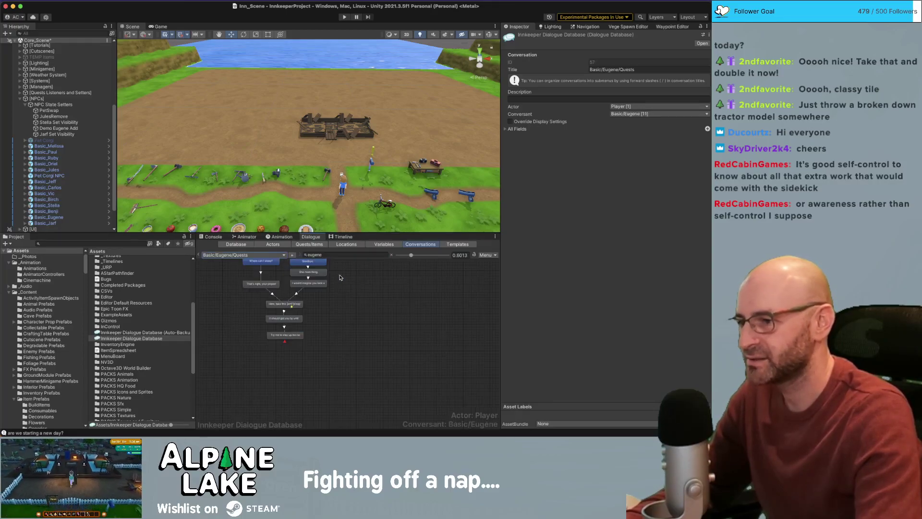
- Move the START node of Eugene's quests conversation across the graph so it sits above the rightmost quest branch
scroll(395, 307, down, 10)
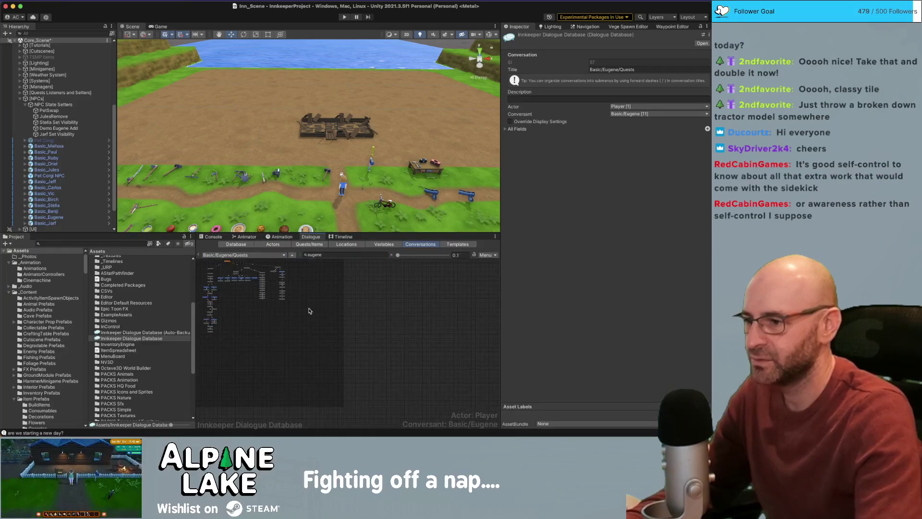
scroll(380, 302, up, 3)
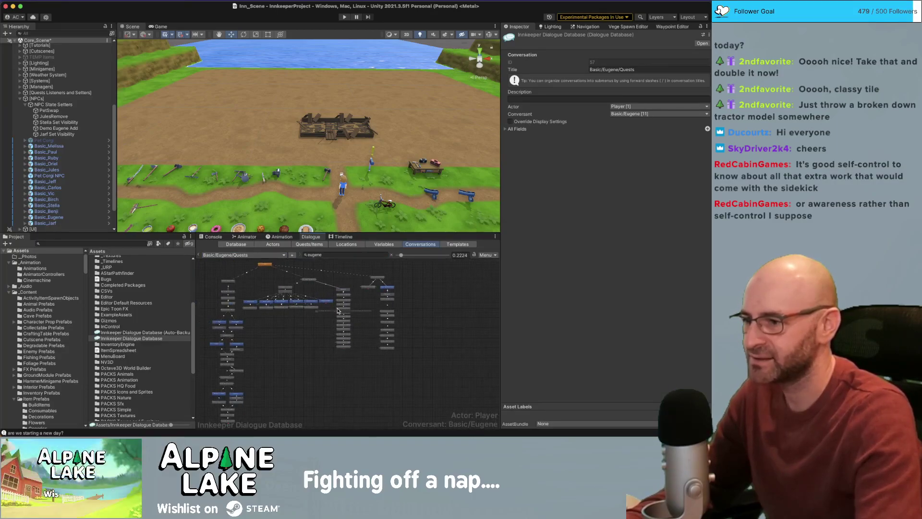
scroll(402, 328, right, 2)
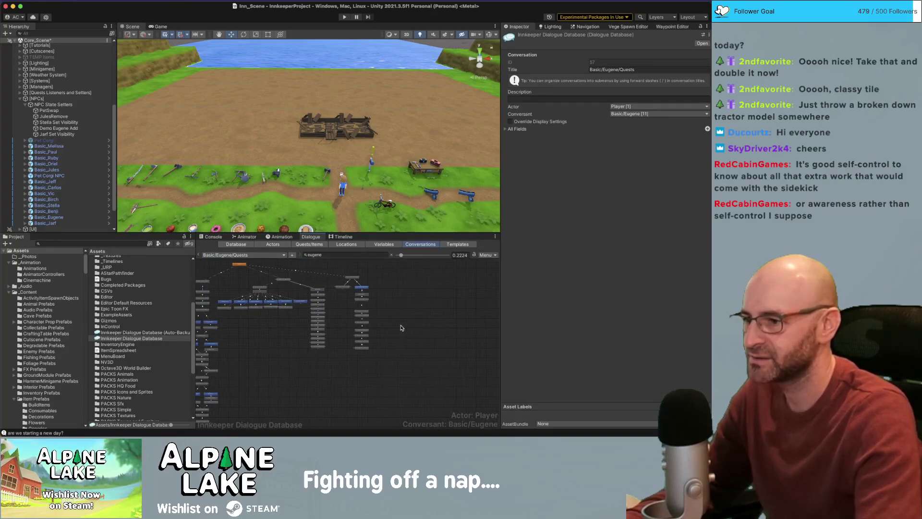
click(238, 265)
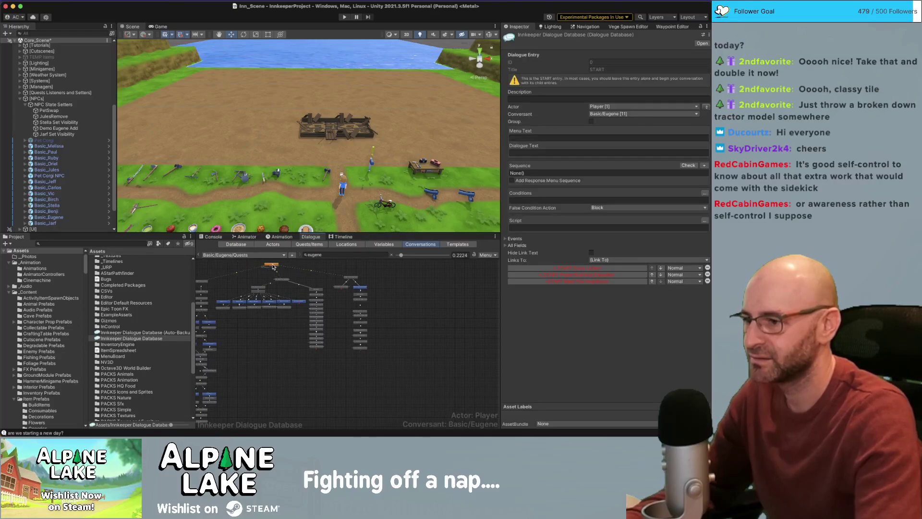
scroll(395, 282, up, 1)
scroll(384, 294, right, 1)
scroll(390, 289, up, 1)
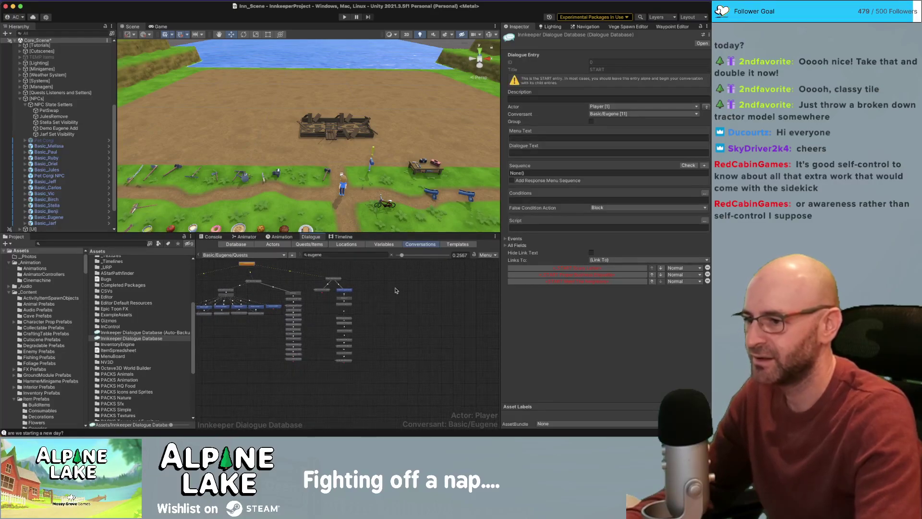
scroll(349, 301, right, 5)
scroll(349, 303, up, 1)
middle_drag(420, 291, 293, 309)
middle_drag(271, 318, 433, 307)
middle_drag(338, 305, 475, 301)
scroll(363, 282, up, 3)
middle_drag(228, 276, 350, 288)
drag(276, 272, 357, 272)
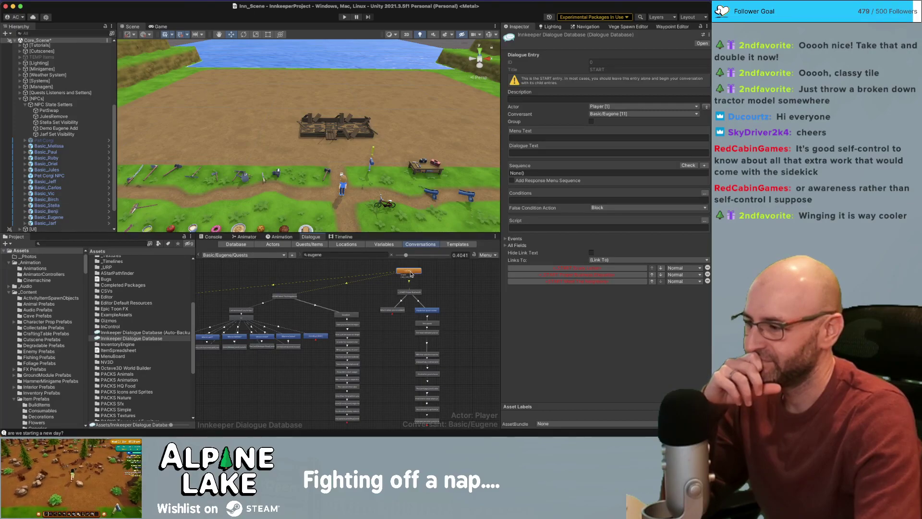
- Examine the START node and its branches in the Basic/Eugene/Quests conversation
middle_drag(442, 281, 368, 294)
scroll(367, 293, up, 4)
click(326, 276)
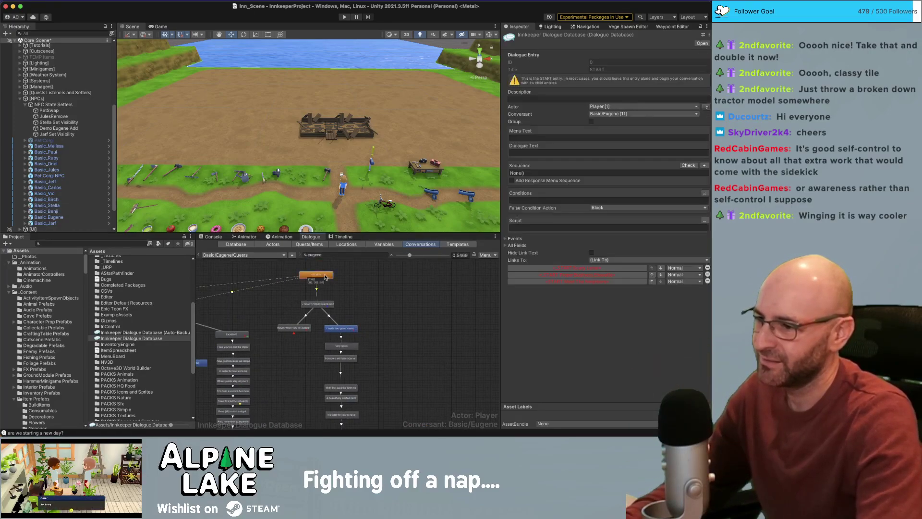
click(361, 278)
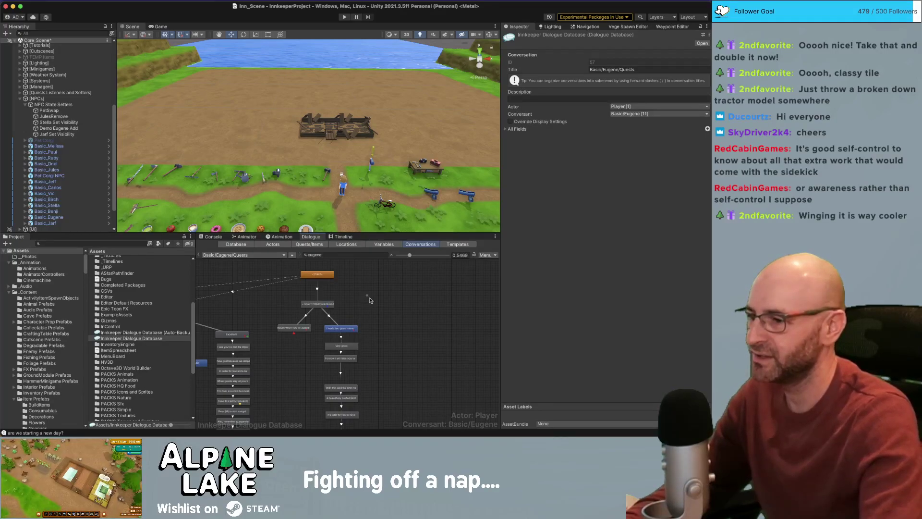
scroll(372, 312, left, 2)
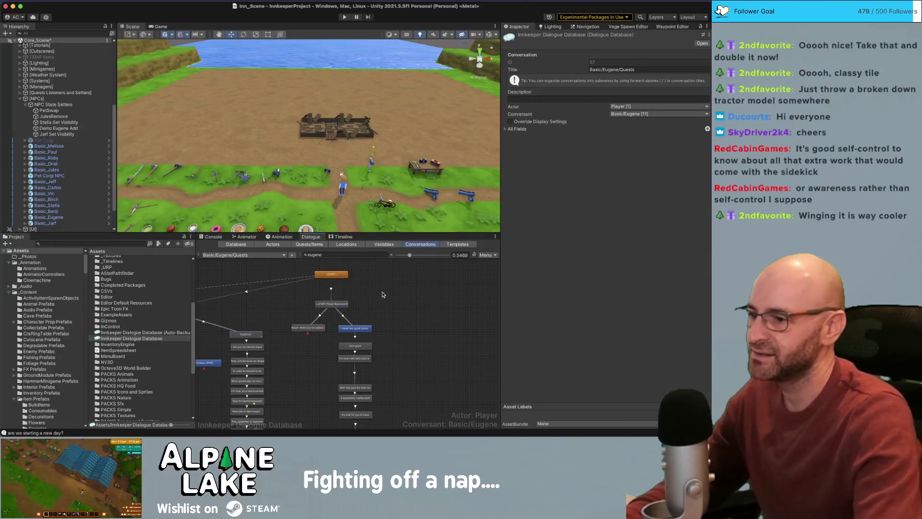
scroll(383, 295, up, 2)
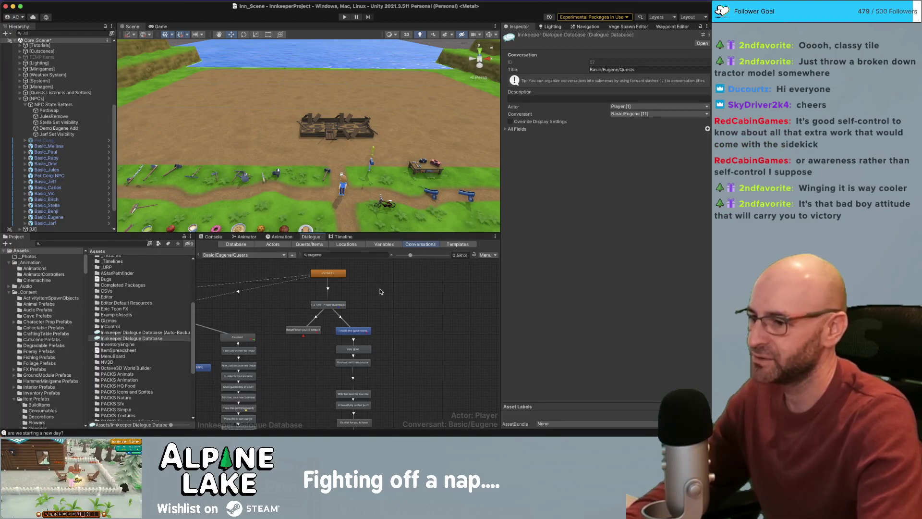
scroll(379, 291, up, 5)
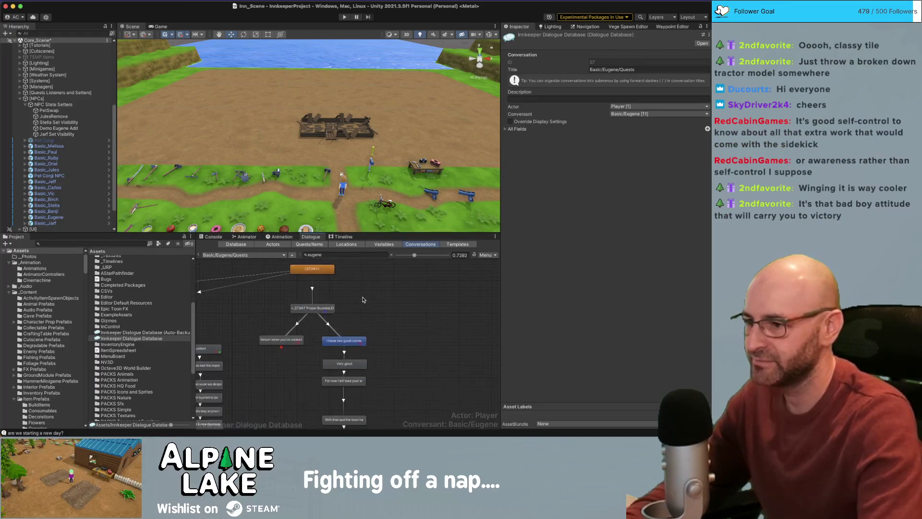
middle_drag(364, 334, 362, 334)
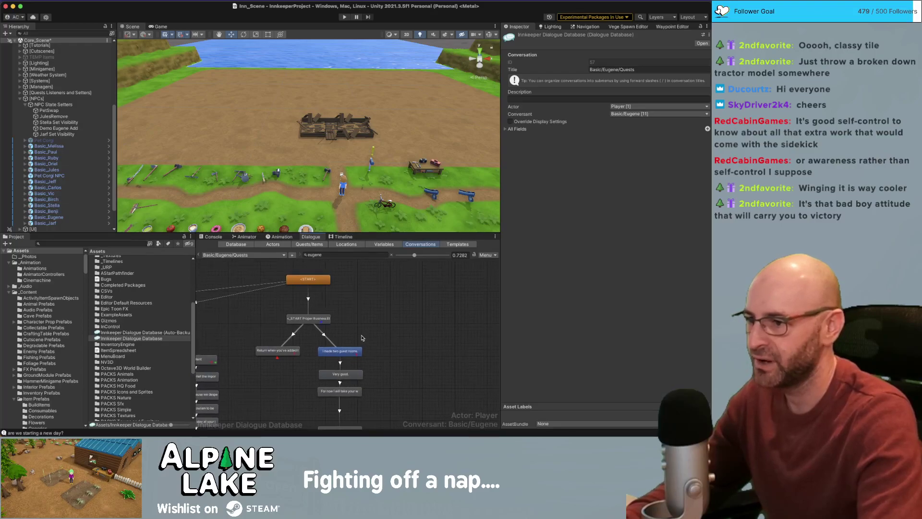
click(325, 287)
right_click(327, 285)
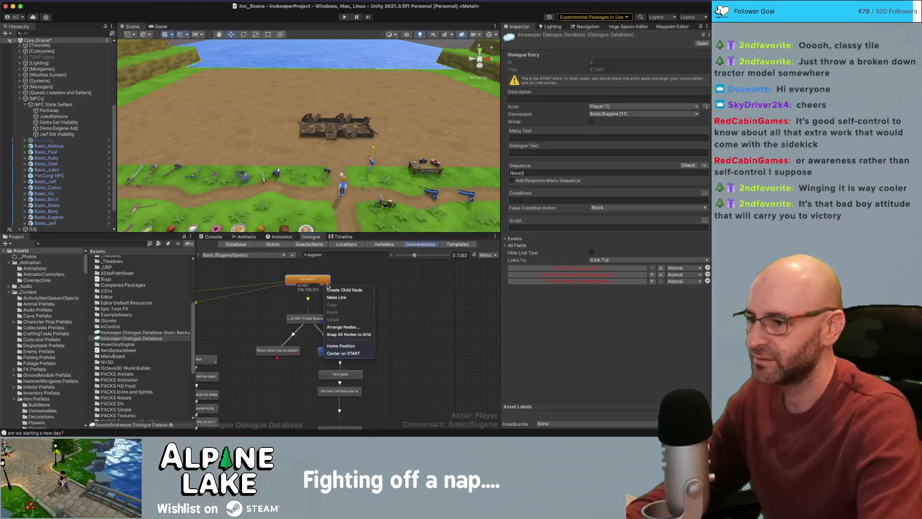
click(354, 276)
right_click(308, 283)
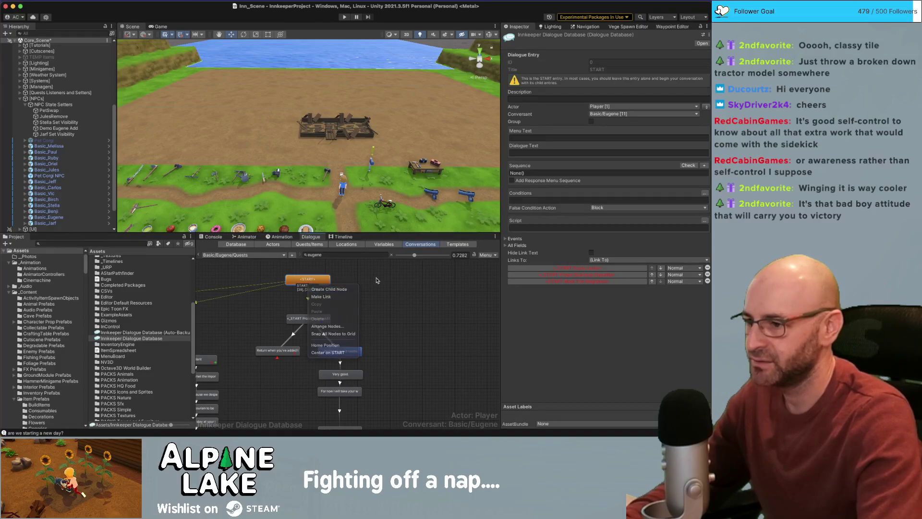
- Duplicate the _START Proper Business Etiquette node into the empty area beside its branch
click(308, 318)
right_click(313, 322)
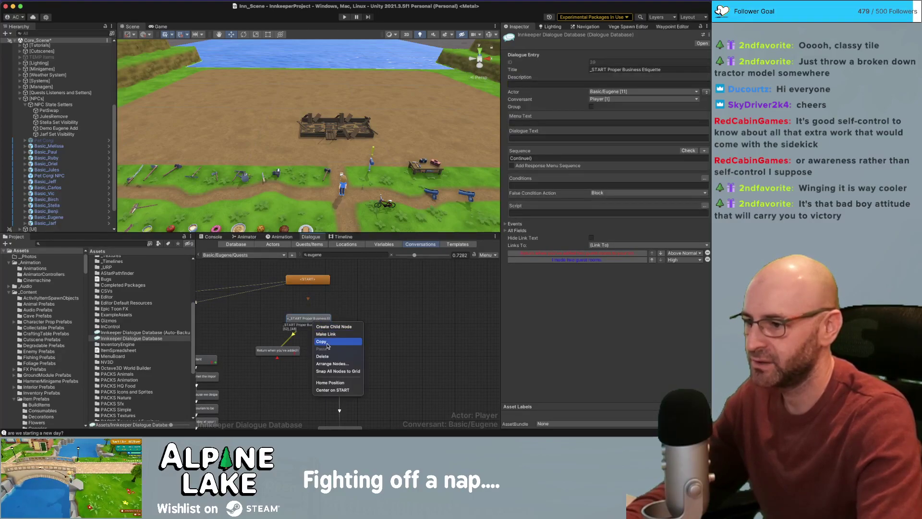
click(327, 341)
right_click(400, 331)
click(414, 361)
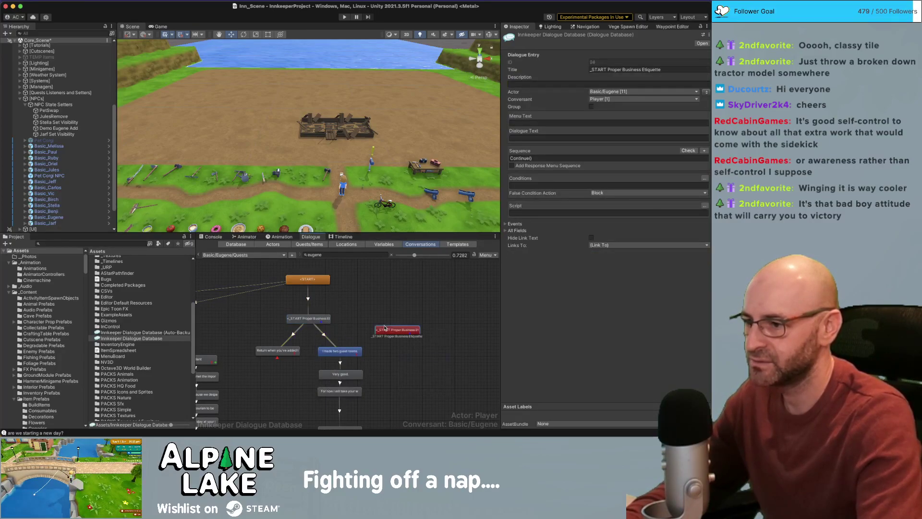
- Retitle the duplicated dialogue node as "_START Mean Guys"
click(617, 70)
drag(617, 70, 710, 69)
key(BackSpace)
key(BackSpace)
key(BackSpace)
text(Mean Guys)
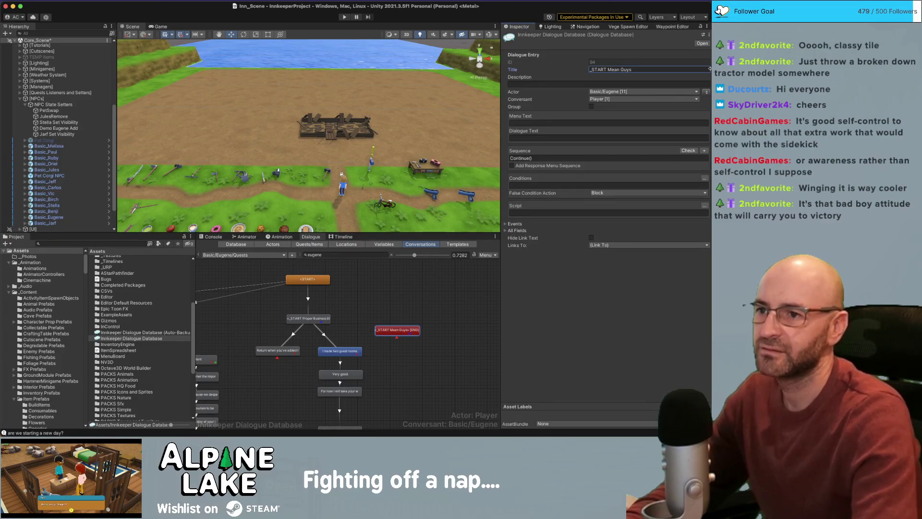
- Link the START node to the _START Mean Guys node and space it away from the Proper Business Etiquette branch
drag(397, 329, 397, 320)
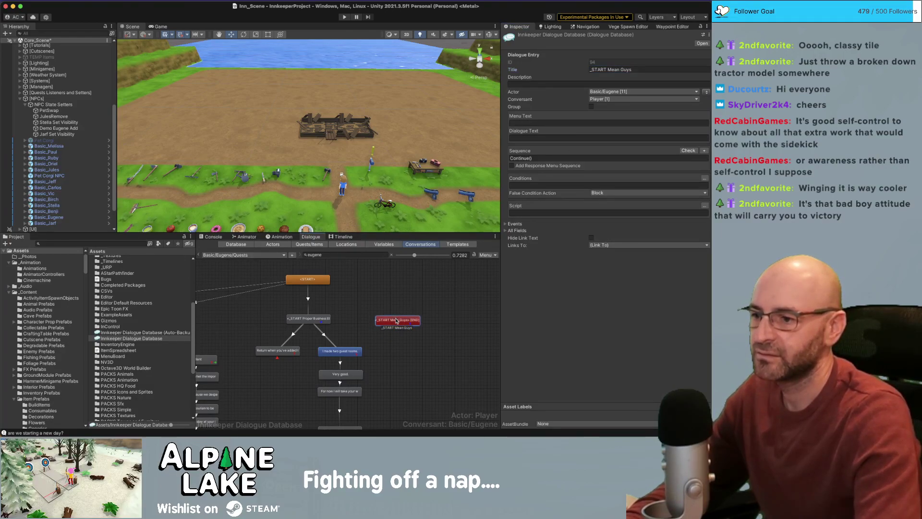
right_click(326, 287)
click(337, 298)
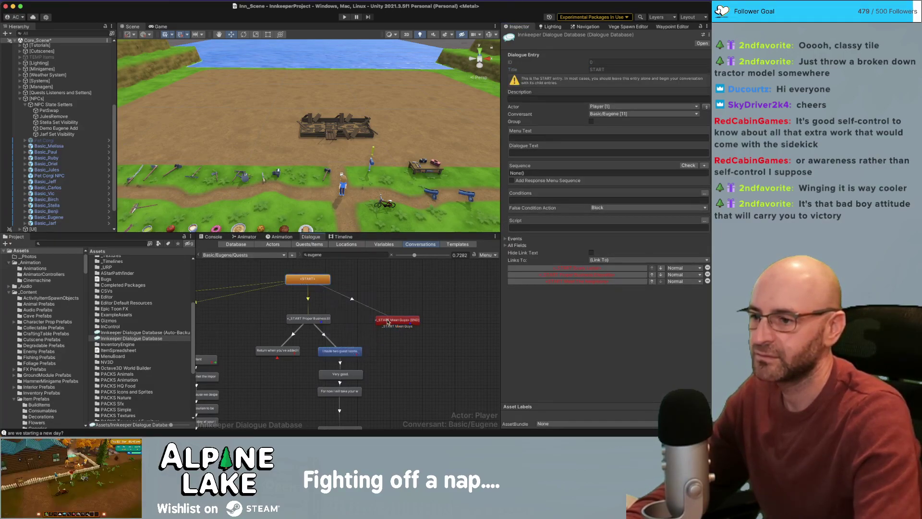
click(404, 320)
drag(434, 321, 444, 319)
middle_drag(444, 293, 365, 284)
- Create a child node under _START Mean Guys and place it slightly lower beneath its parent
right_click(365, 314)
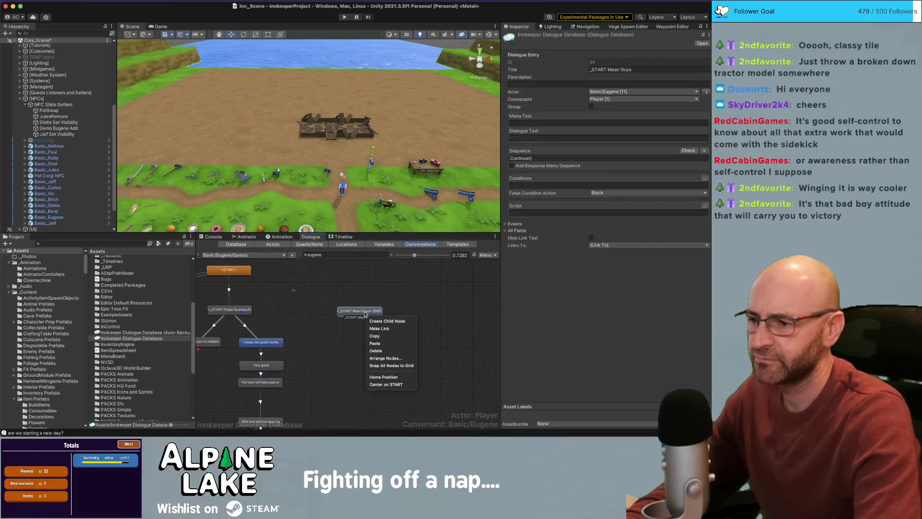
click(387, 321)
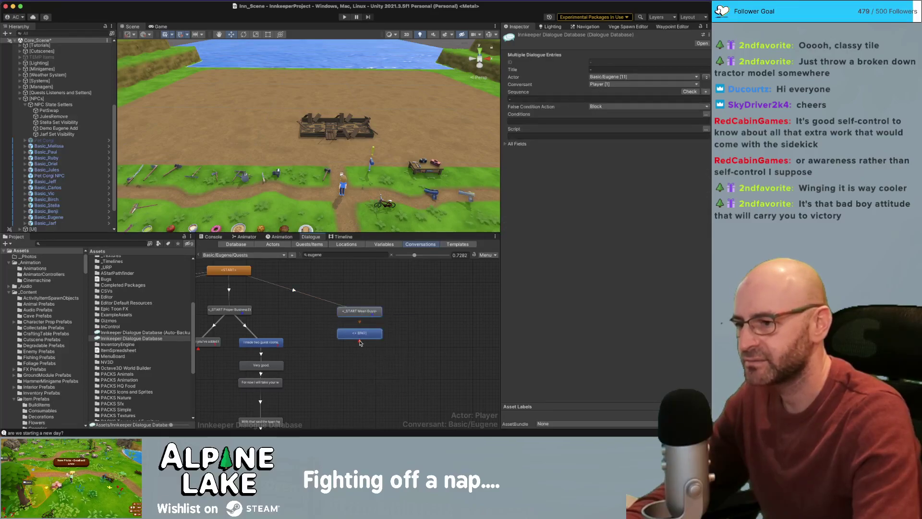
drag(365, 334, 369, 342)
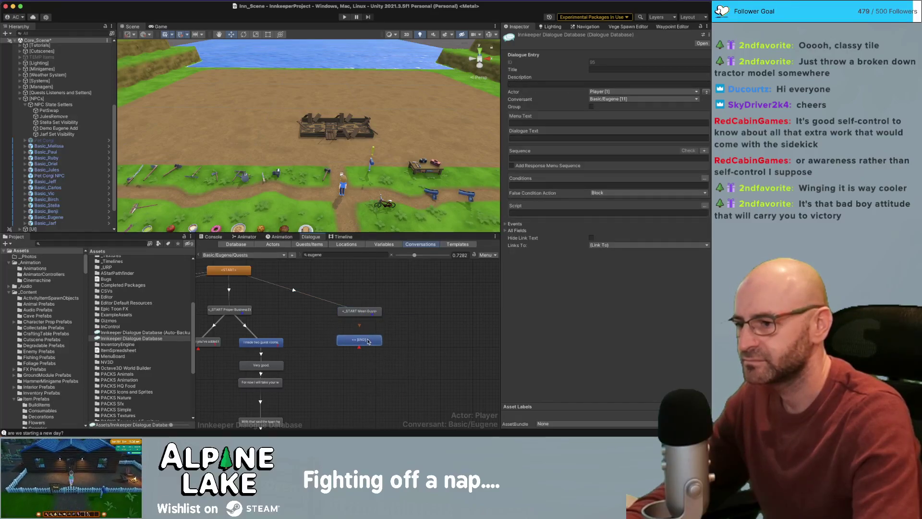
- Copy the CurrentQuestState("Proper Business Etiquette") == "active" condition from the "Return when you've added two guest rooms" node into the new child node's conditions
drag(312, 321, 304, 323)
middle_drag(264, 327, 290, 325)
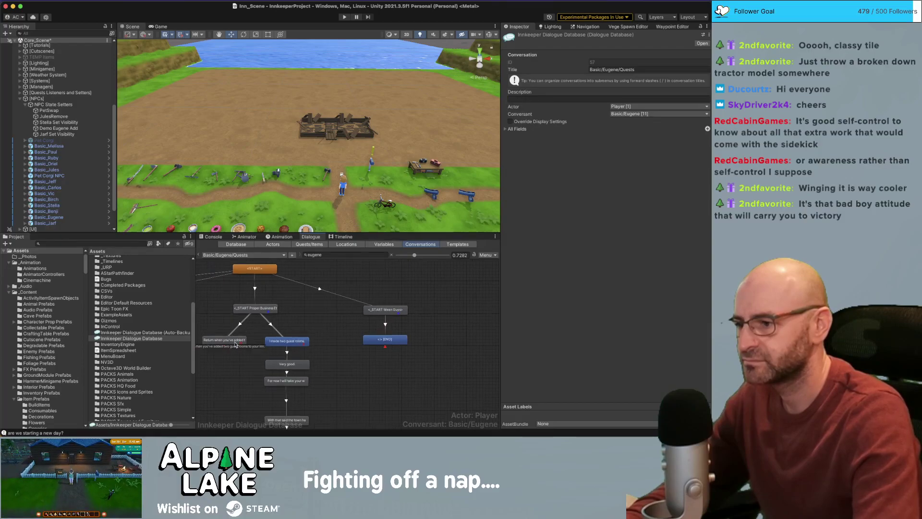
click(235, 344)
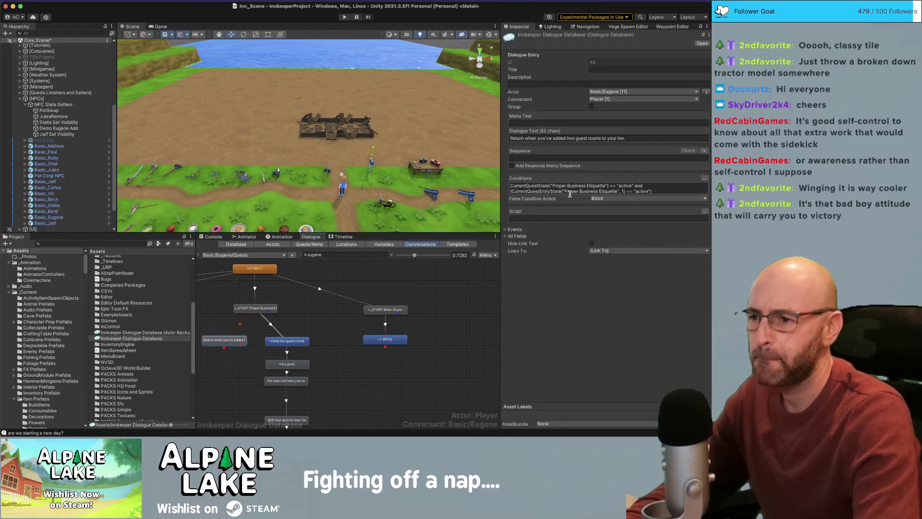
click(264, 308)
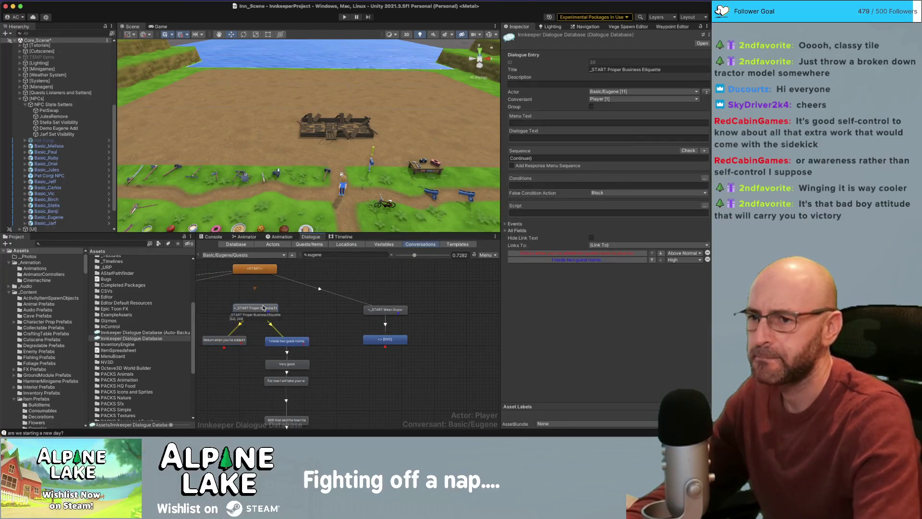
click(217, 342)
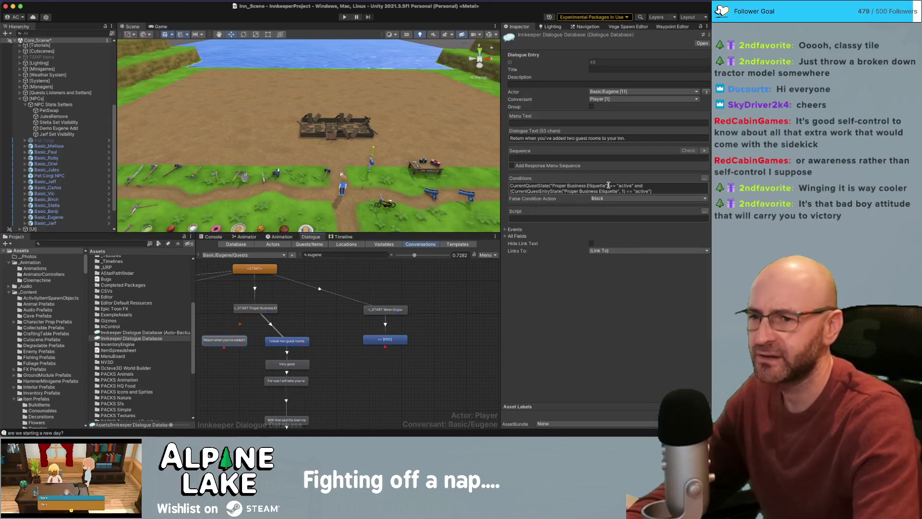
drag(626, 190, 512, 186)
click(385, 339)
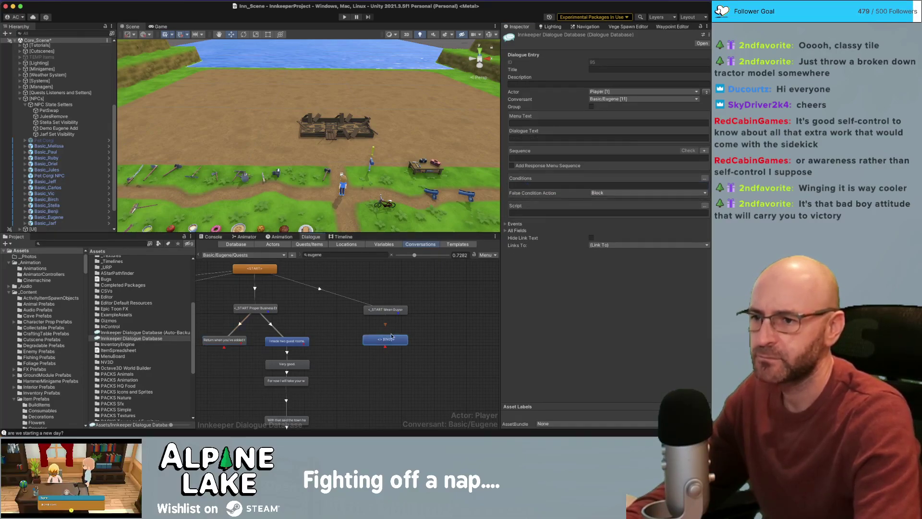
click(538, 186)
key(ctrl+v)
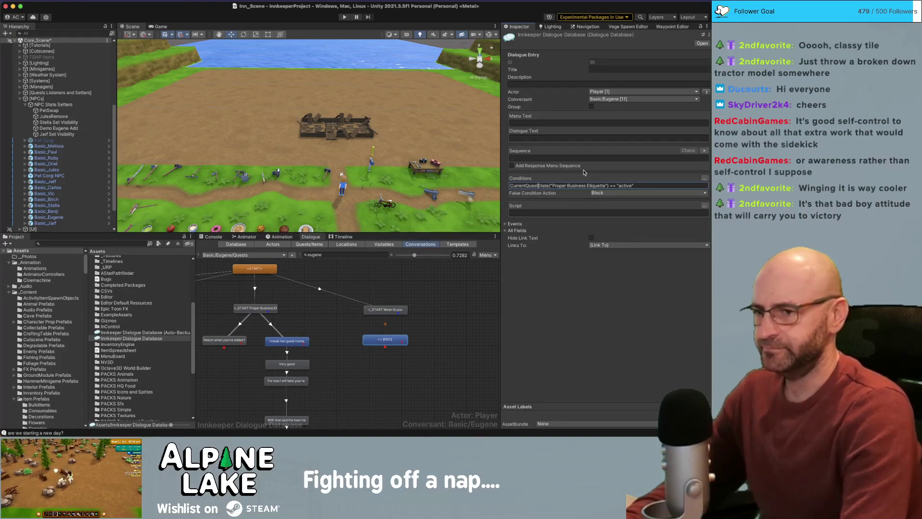
- Change the quest name in the child node's CurrentQuestState condition to "Mean Guys"
key(Right)
key(Right)
key(Right)
key(Right)
key(Right)
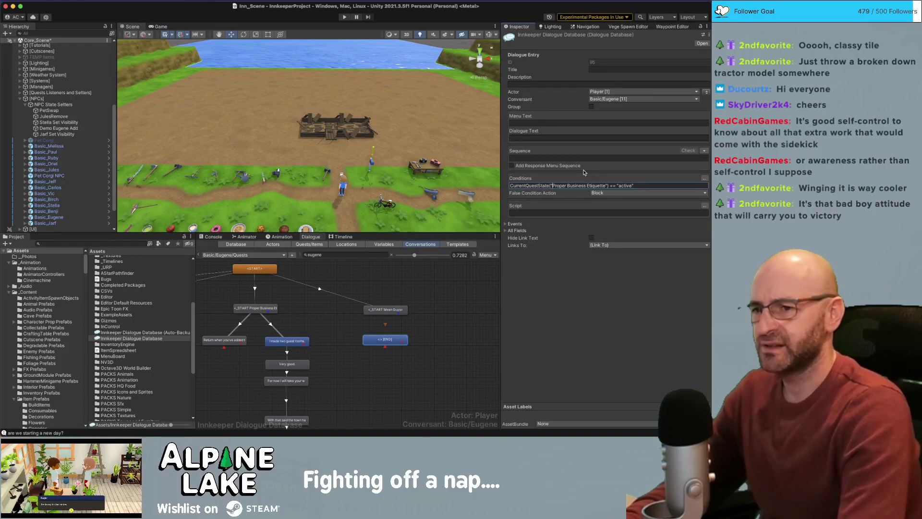
key(alt+shift+Right)
key(alt+shift+Right)
key(alt+shift+Right)
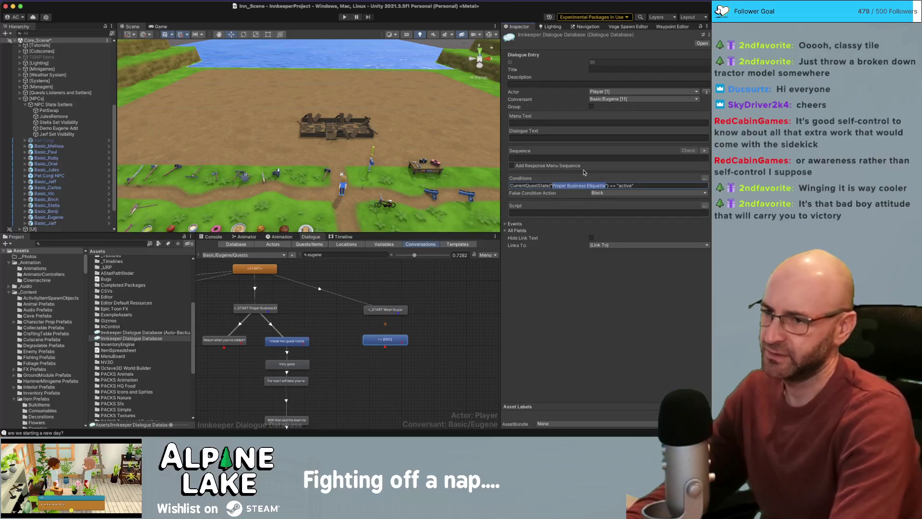
text(Mean gu)
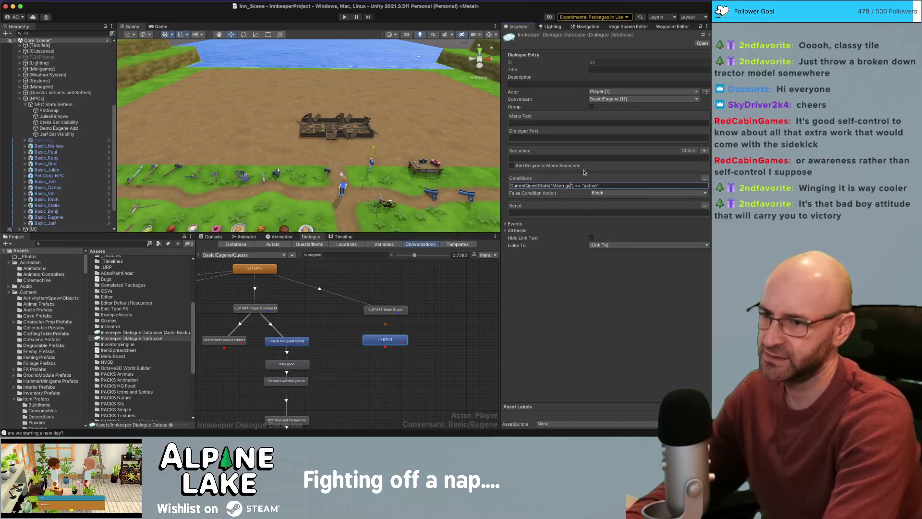
text(ys)
key(End)
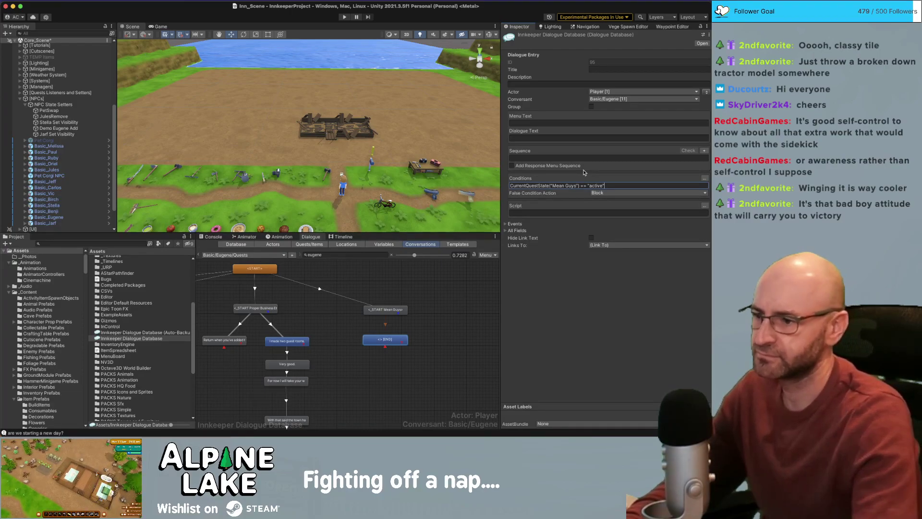
- Append && and CurrentQuestEntryState("Proper Business Etiquette", 1), copied from the "I made two guest rooms" node, to the Mean Guys child node's condition
click(274, 342)
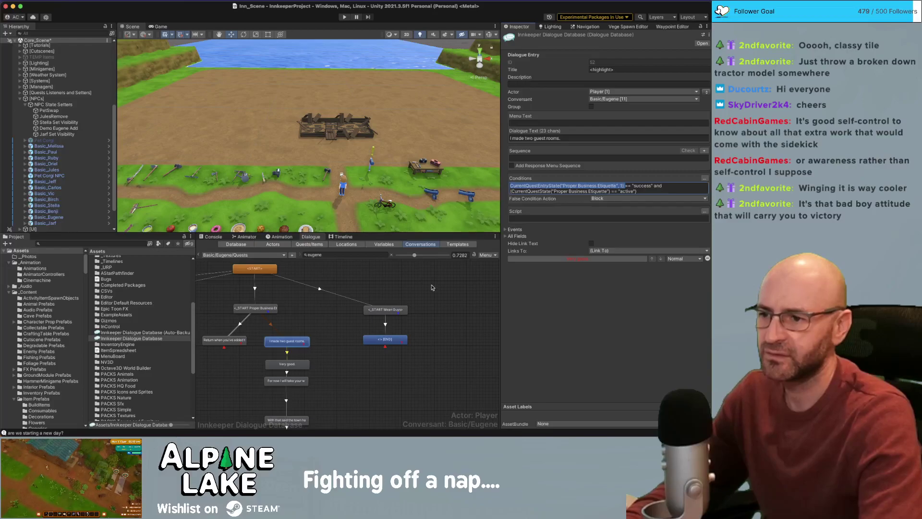
click(393, 338)
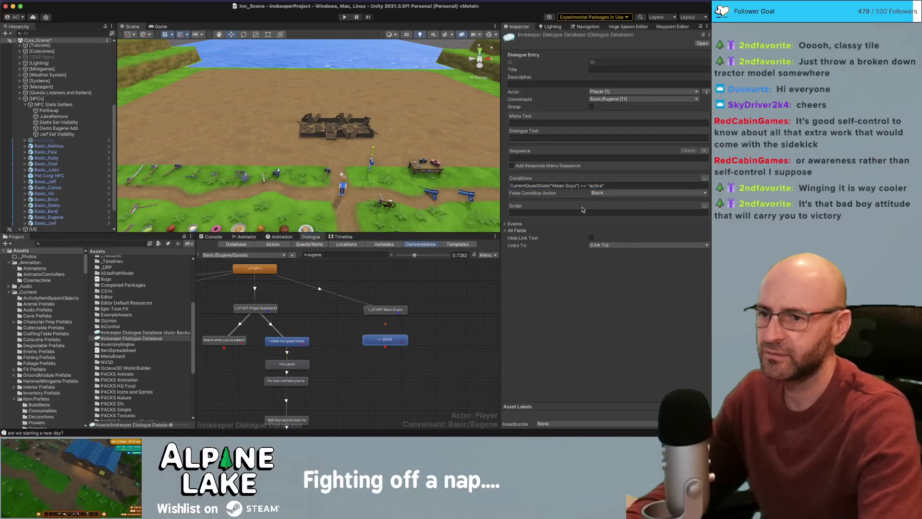
click(613, 185)
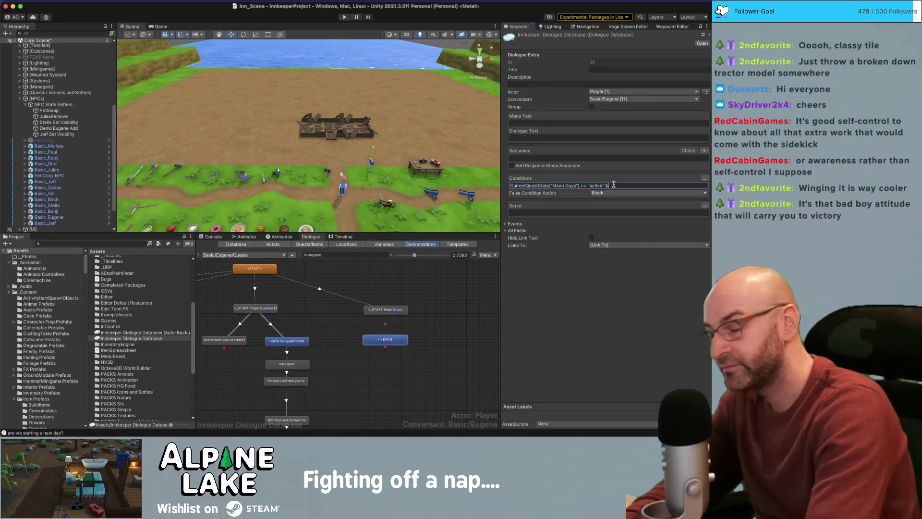
text(CurrentQuestState("Mean Guys") == "active" && CurrentQuestEntryState("Proper Business Etiquette", 1))
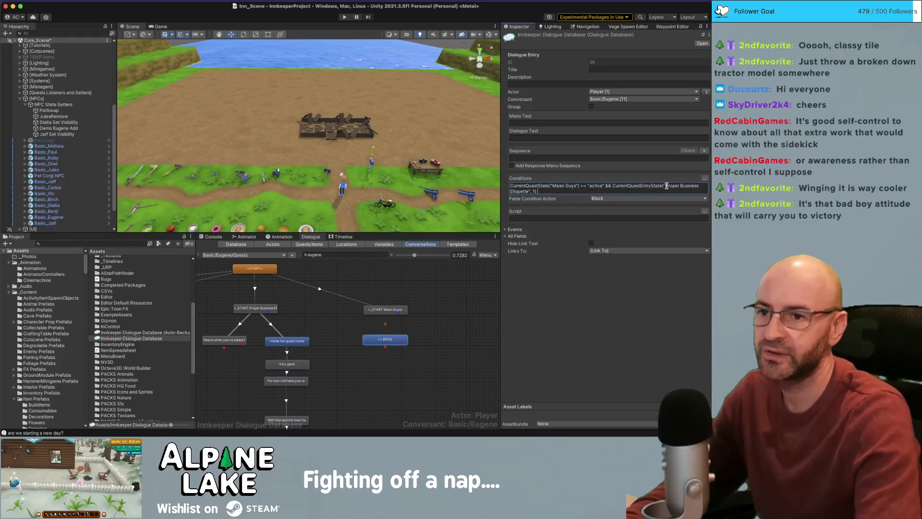
- Change the quest name in the child node's CurrentQuestEntryState condition to "Mean Guys"
key(super+a)
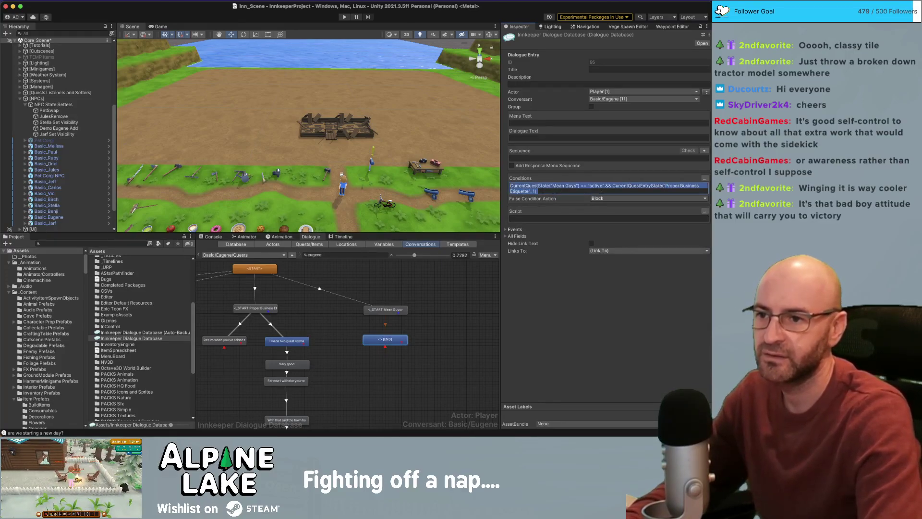
click(538, 186)
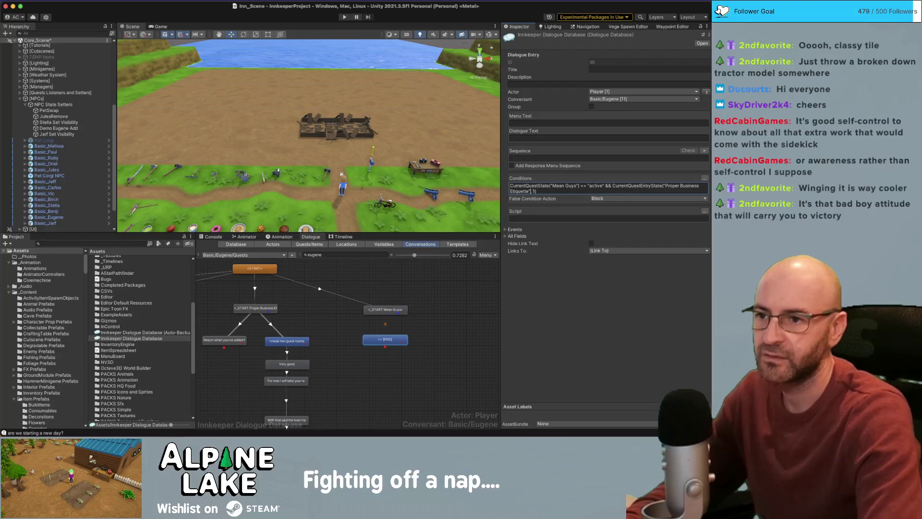
key(alt+BackSpace)
key(alt+shift+Left)
key(alt+shift+Left)
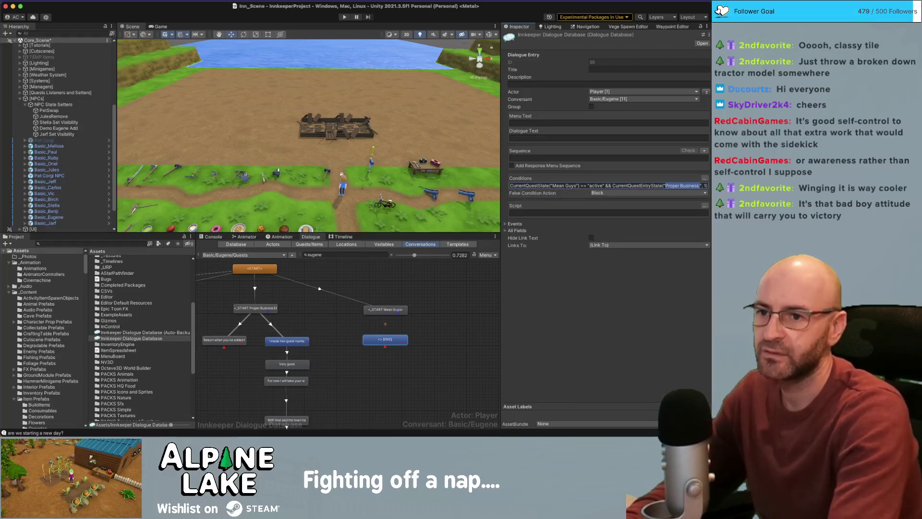
text(Mean)
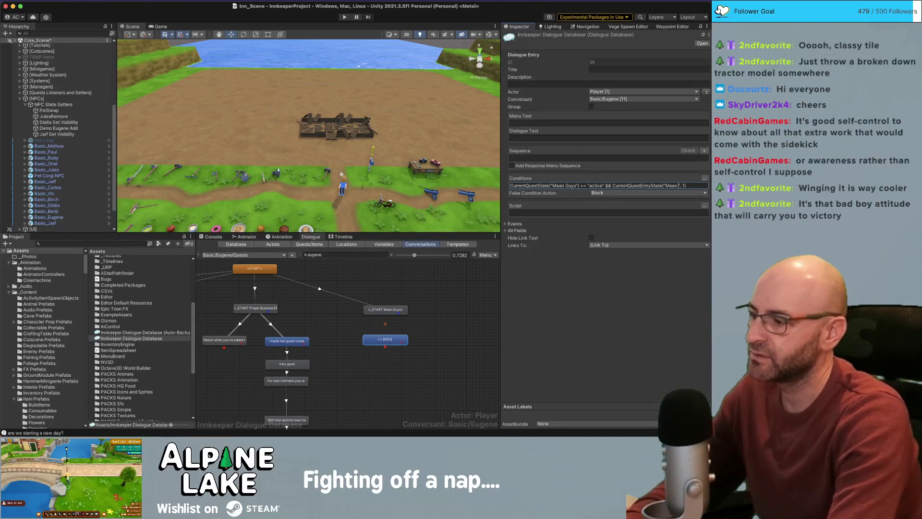
text( Guy)
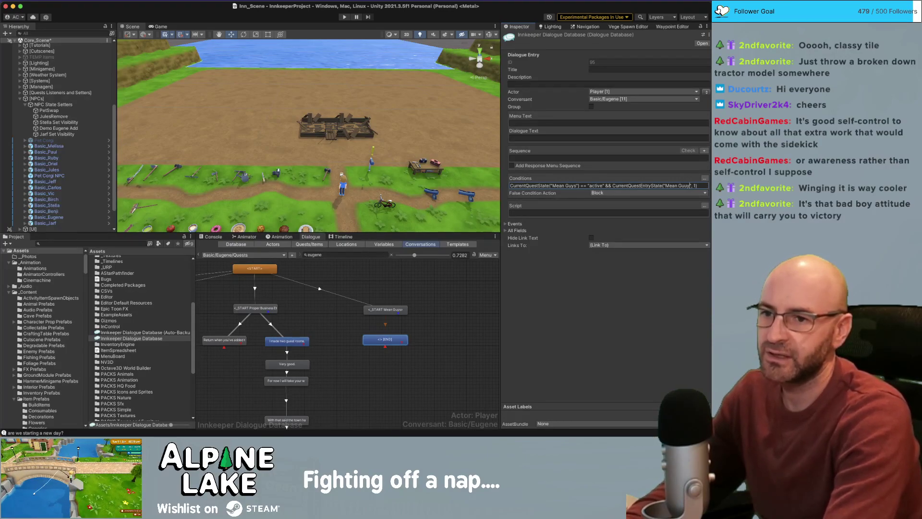
- Complete the child node's condition so that CurrentQuestEntryState("Mean Guys", 1) == "active"
text(s)
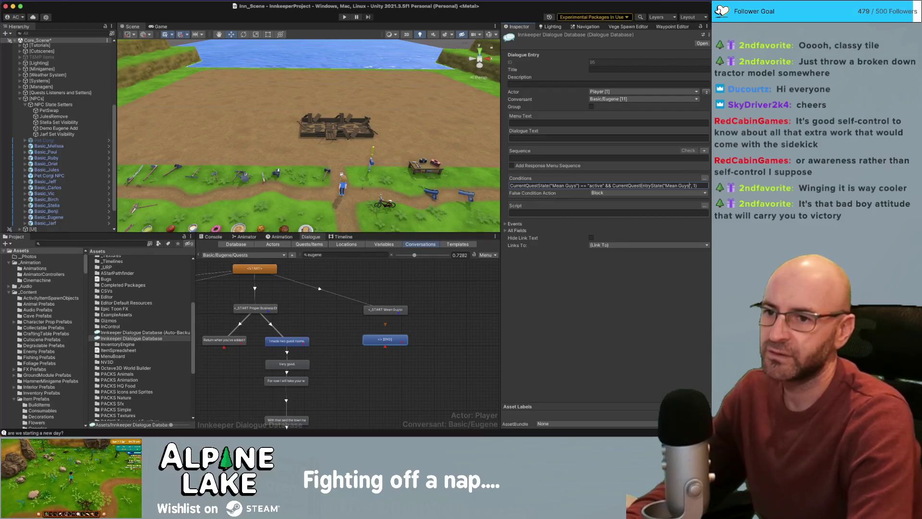
click(699, 185)
text(=)
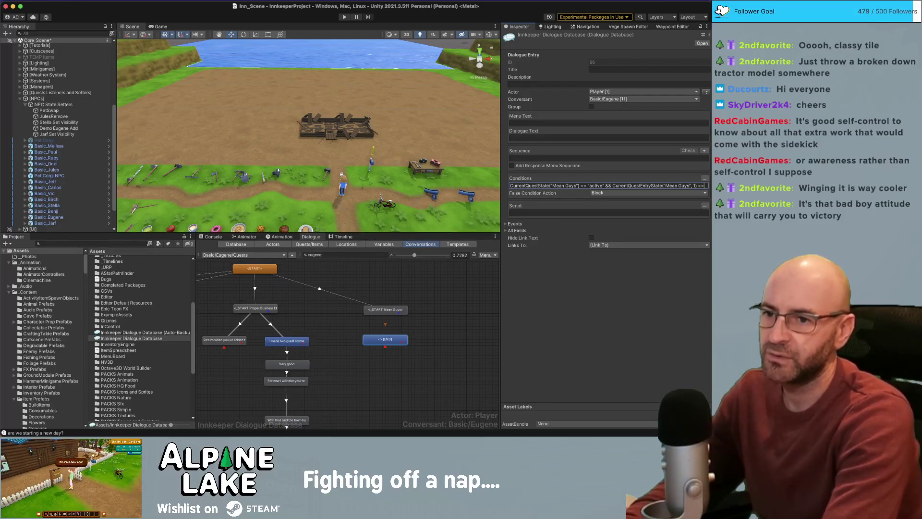
text(= "active")
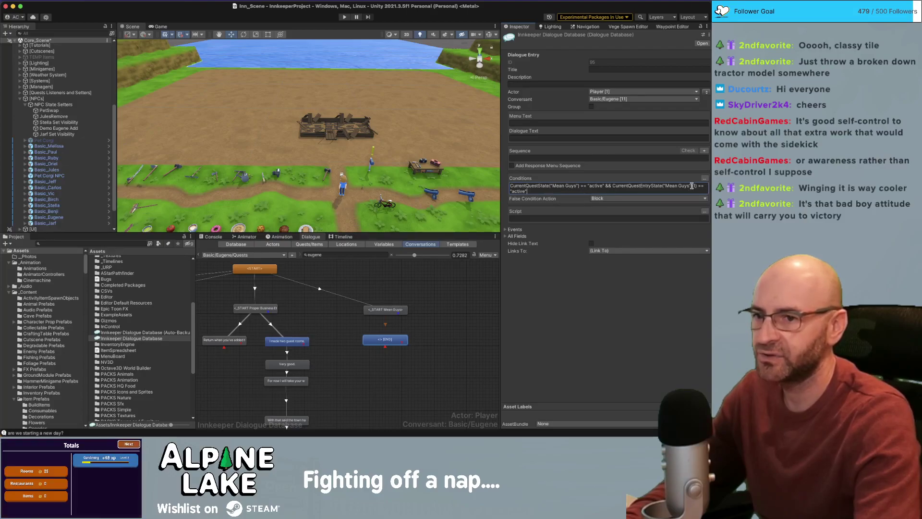
click(458, 276)
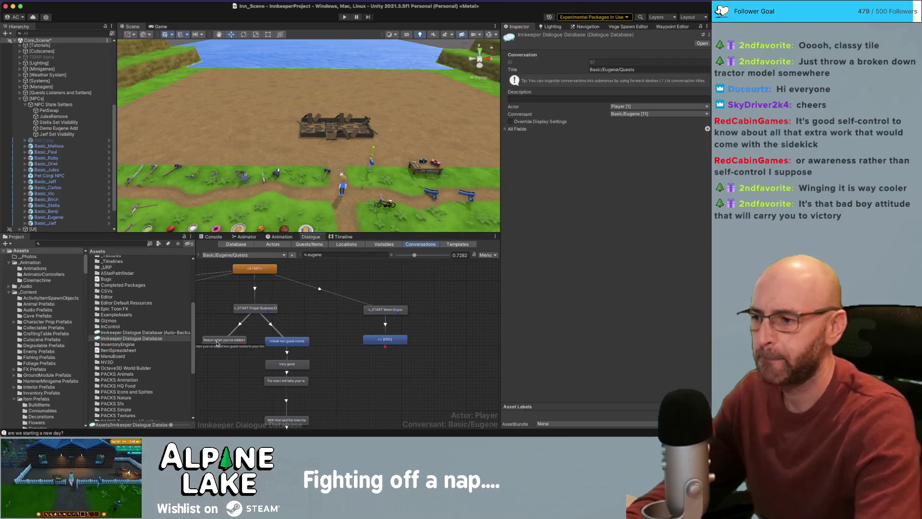
- Enter "Hey... do you who that guy [em4]Jarf[/em4] is?" as the dialogue text of the Mean Guys child node
middle_drag(342, 320, 336, 317)
click(380, 337)
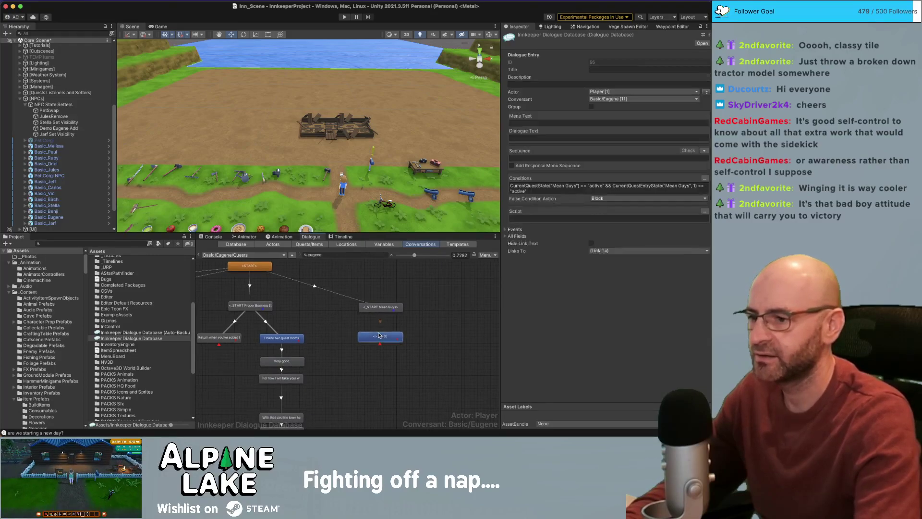
click(545, 137)
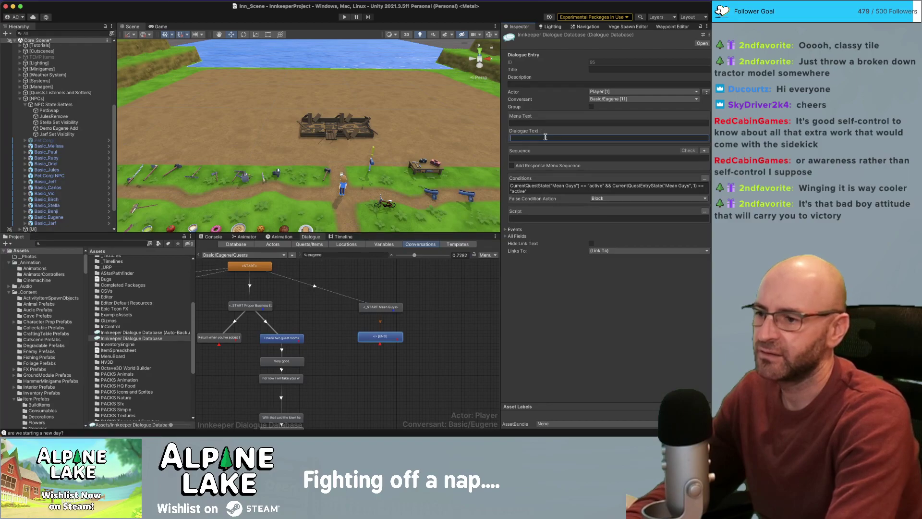
text(Hey... do you tha)
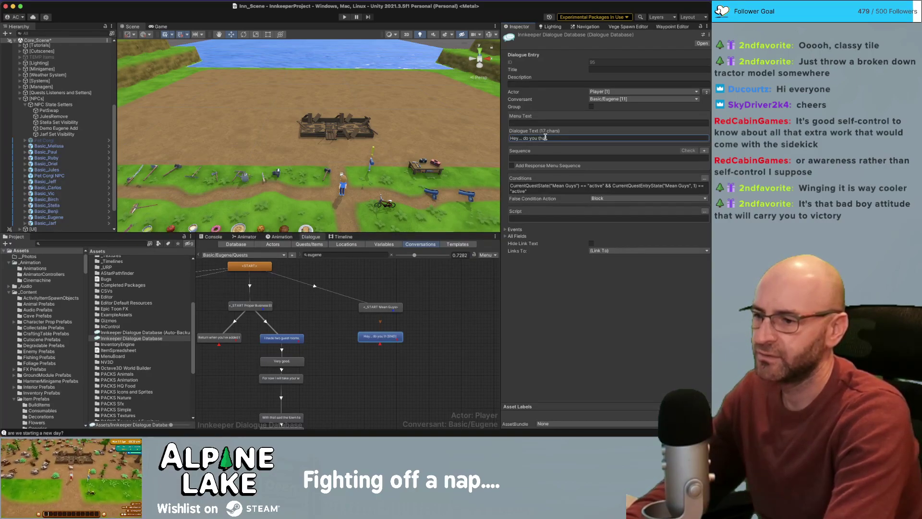
text(tguy )
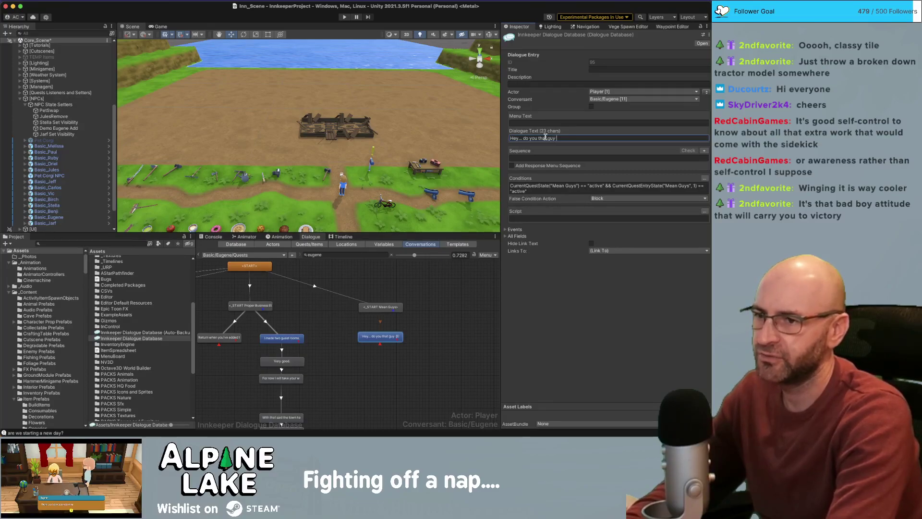
text([em4])
text(Jarm)
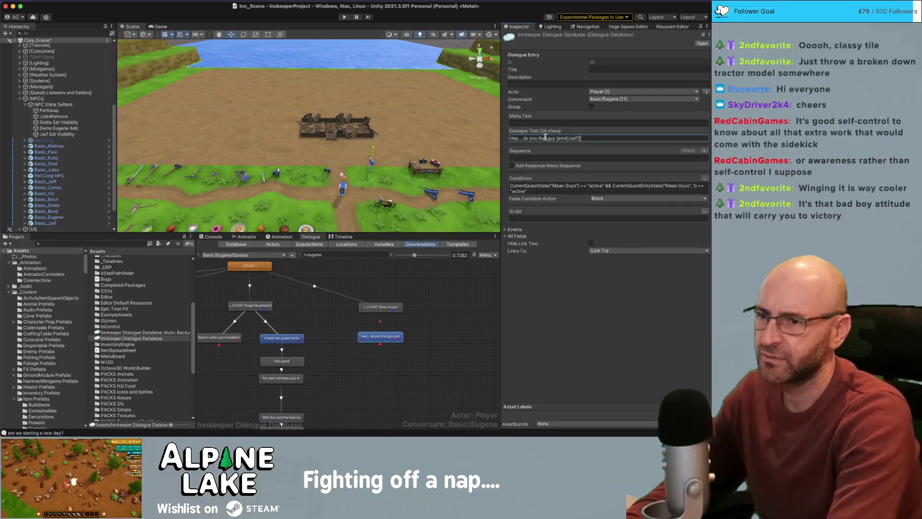
text([/em4])
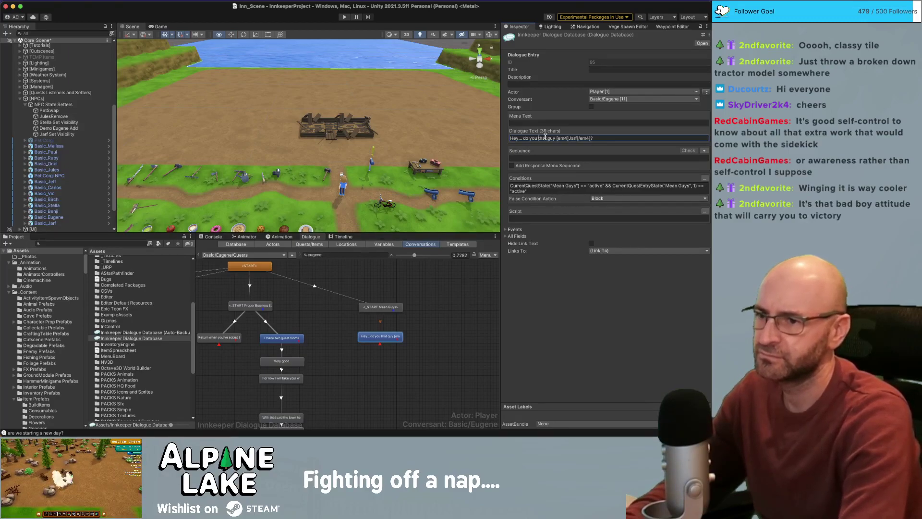
text(who)
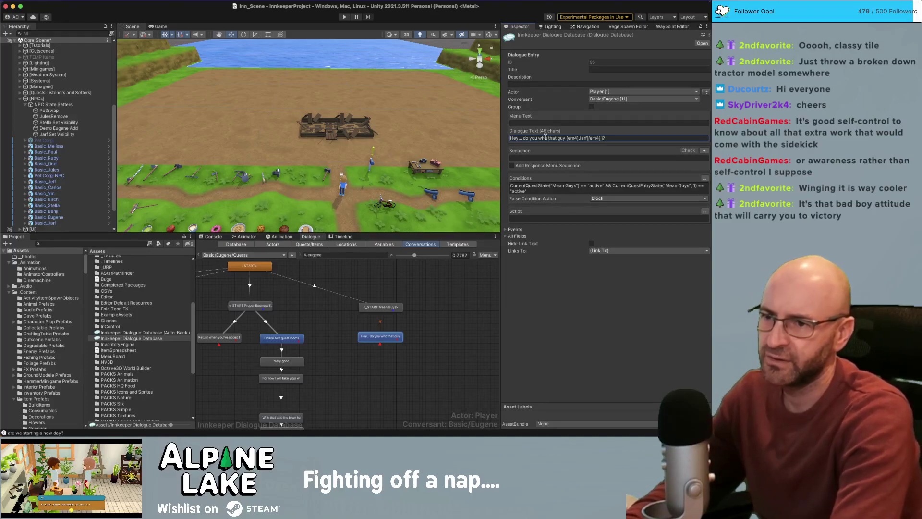
click(459, 317)
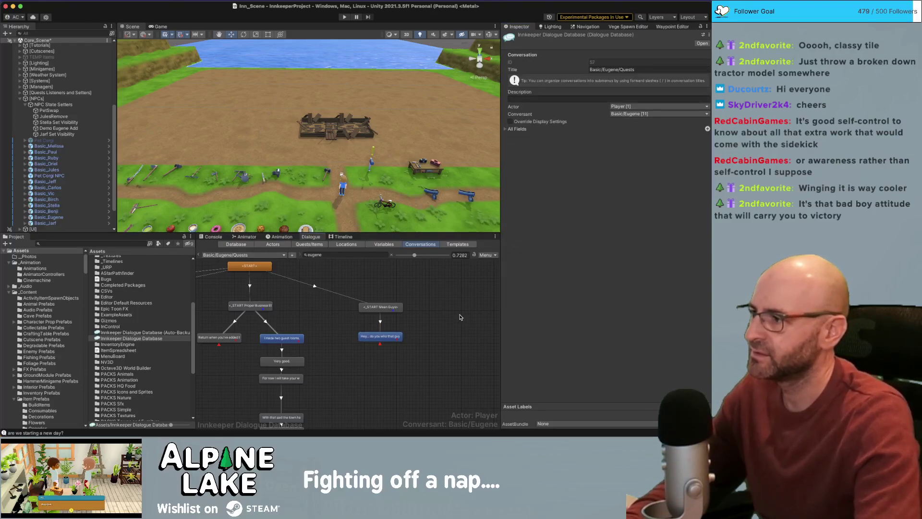
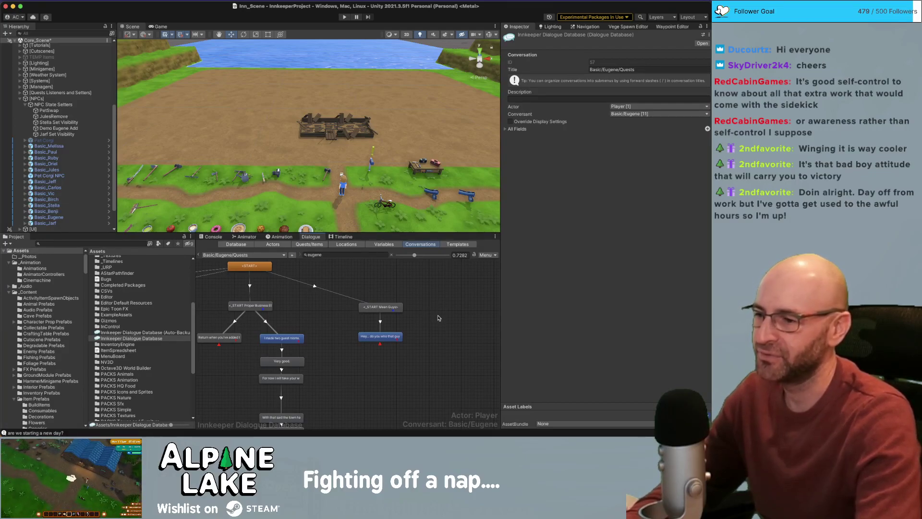
- Shift the START Mean Guys node slightly upward and compare its child node's conditions with those of the "I made two guest rooms" node
middle_drag(439, 318, 445, 324)
middle_drag(270, 312, 368, 319)
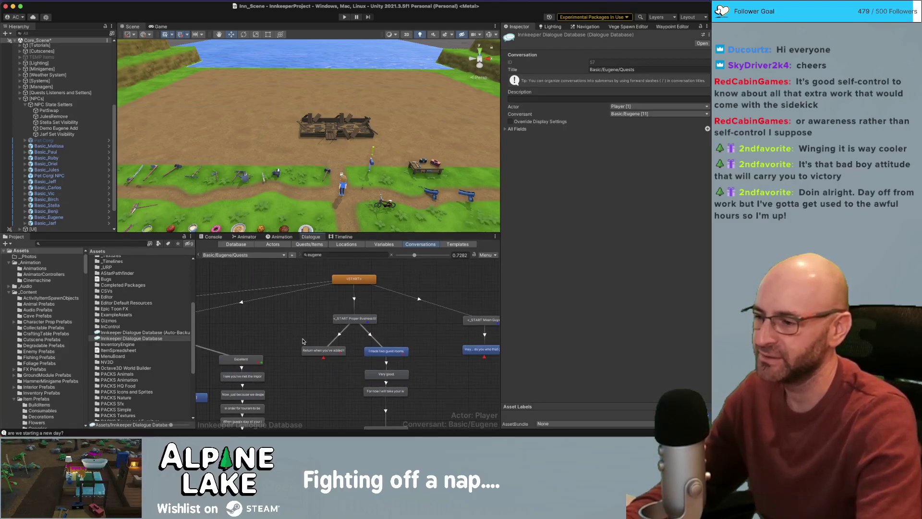
middle_drag(430, 331, 350, 315)
scroll(443, 316, up, 1)
click(406, 332)
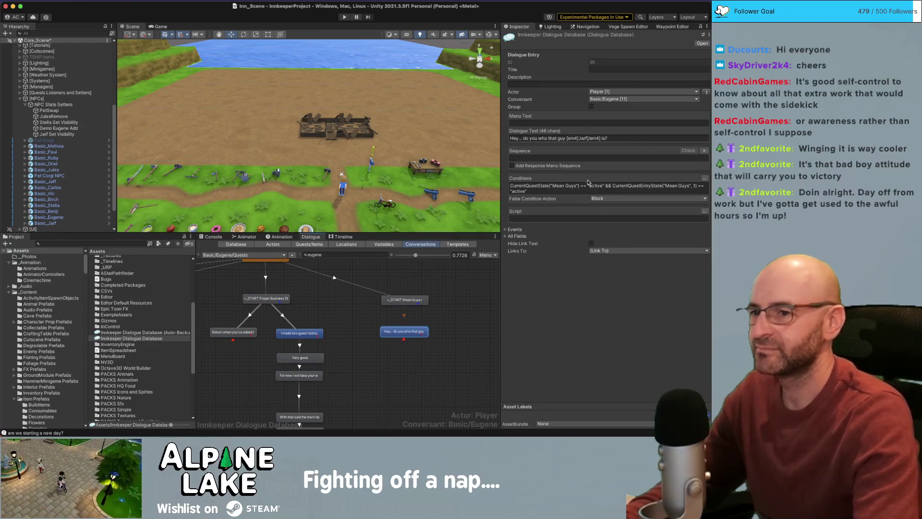
click(343, 321)
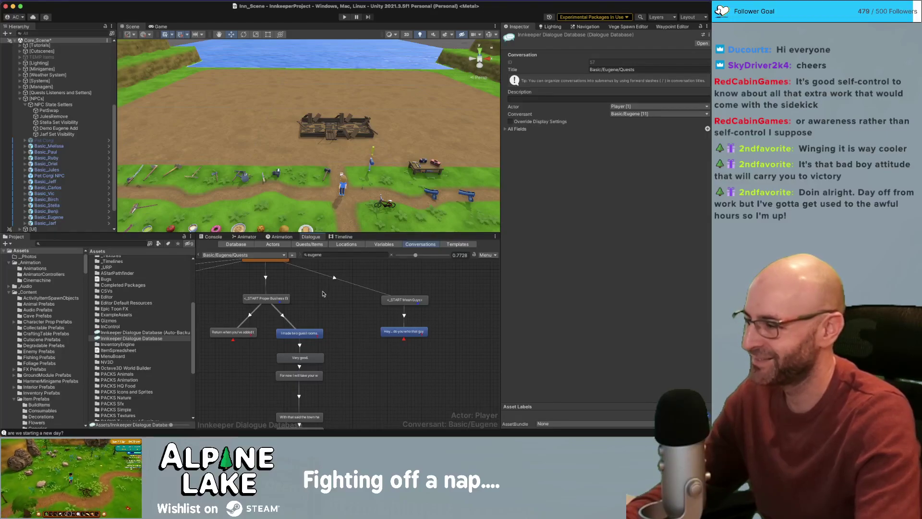
mouse_move(331, 292)
middle_down()
mouse_move(349, 293)
mouse_move(330, 304)
middle_up()
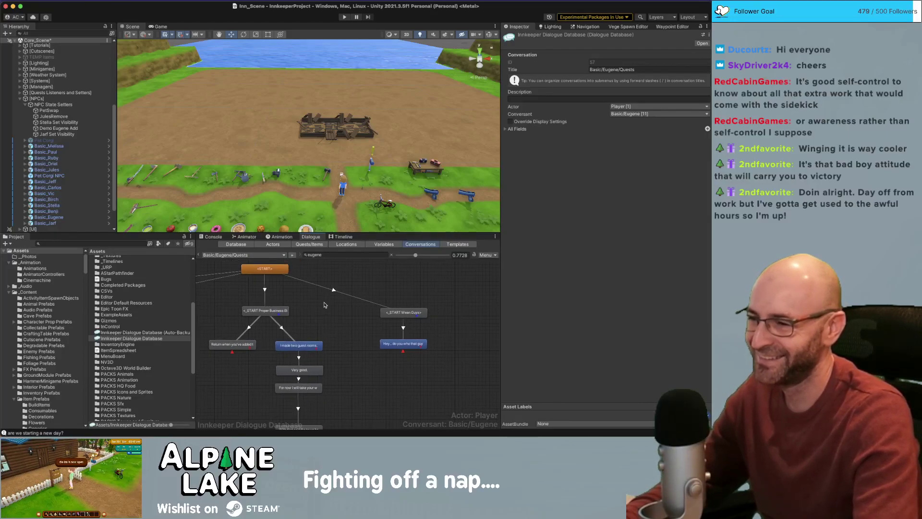
click(405, 309)
click(411, 298)
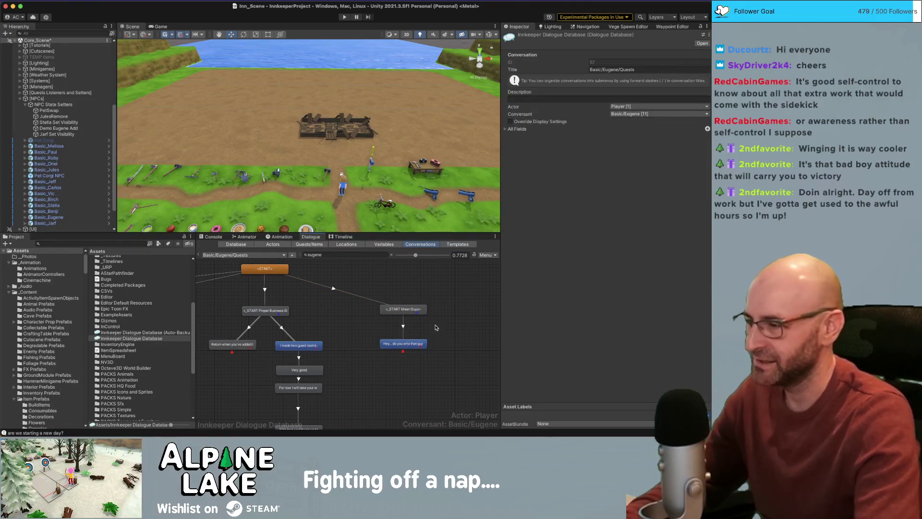
click(417, 343)
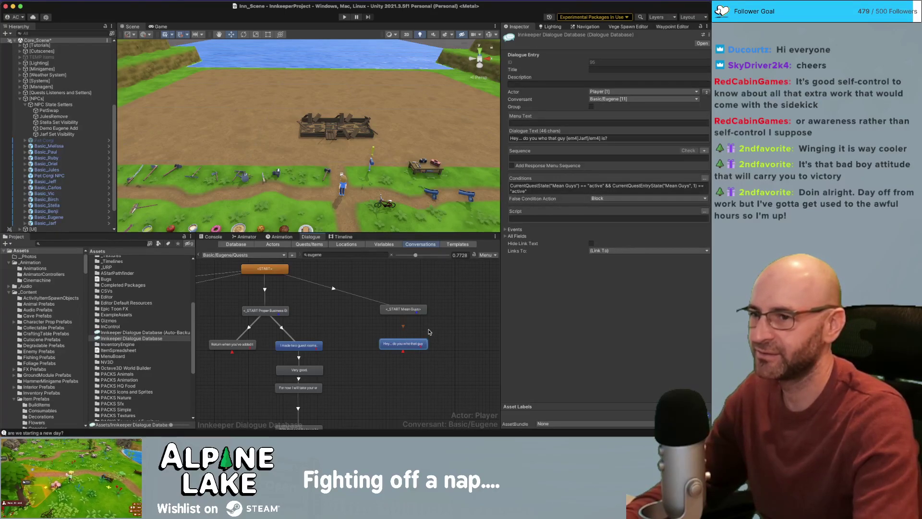
click(291, 345)
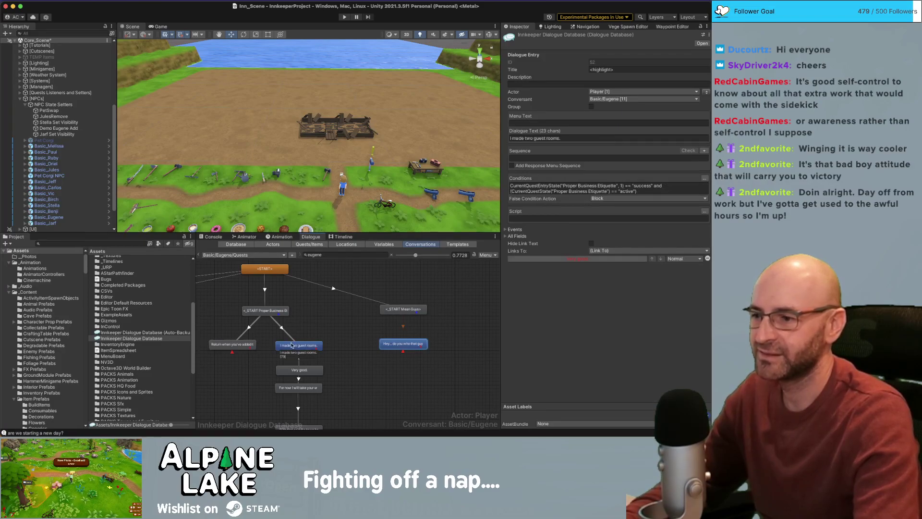
click(401, 343)
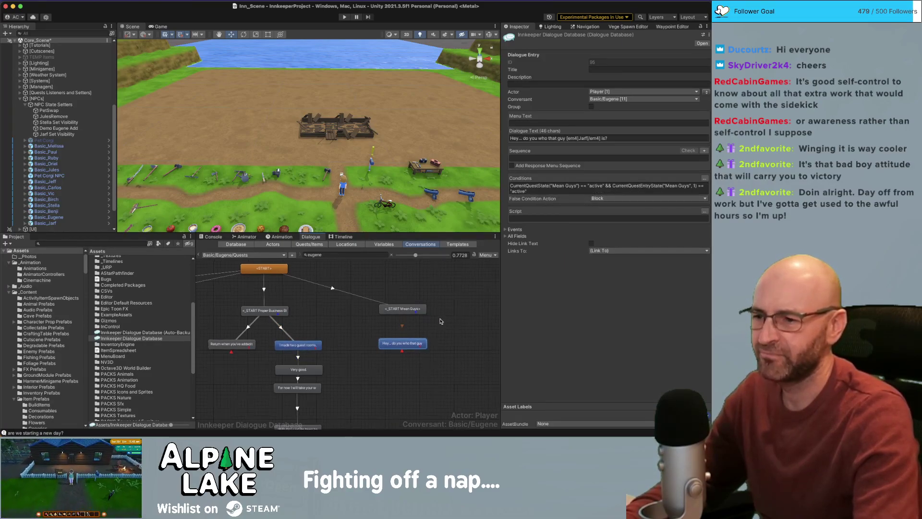
- Filter the conversations by "jarf" and open the Basic/Jarf/Chats conversation
click(342, 255)
text(jarf)
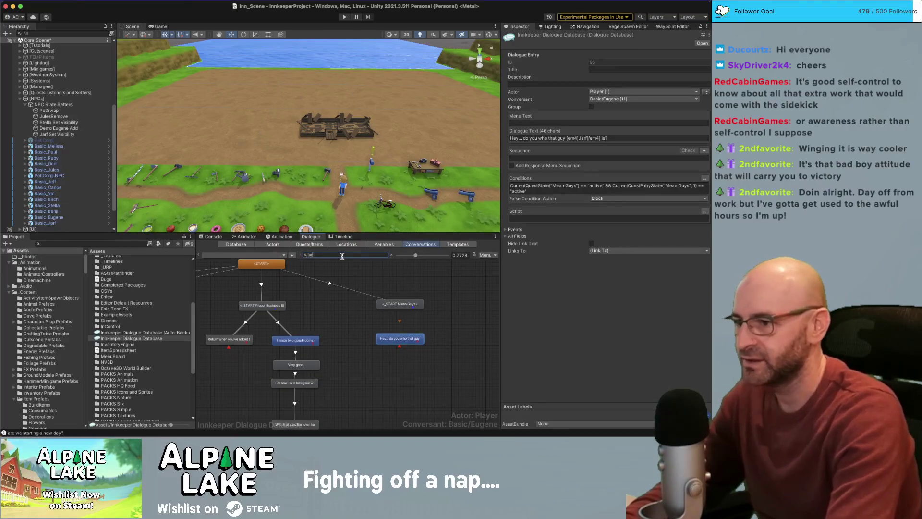
click(283, 256)
mouse_move(269, 263)
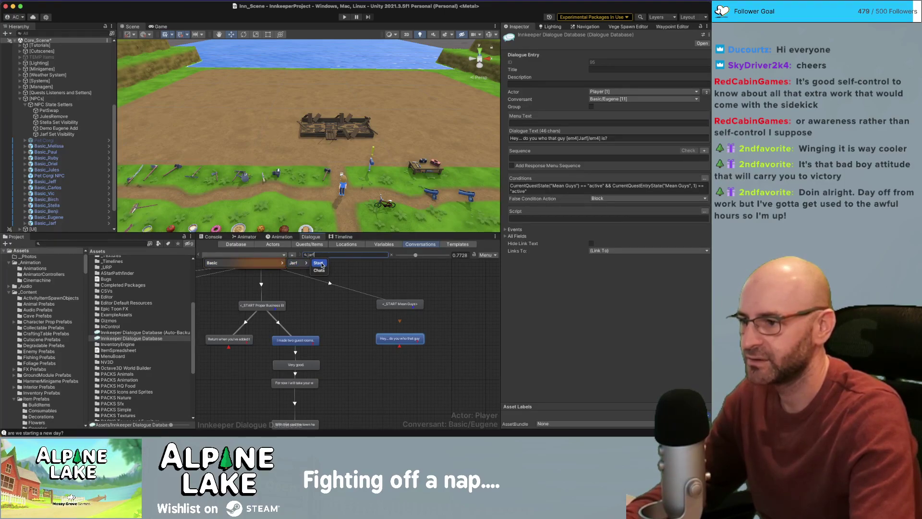
click(321, 270)
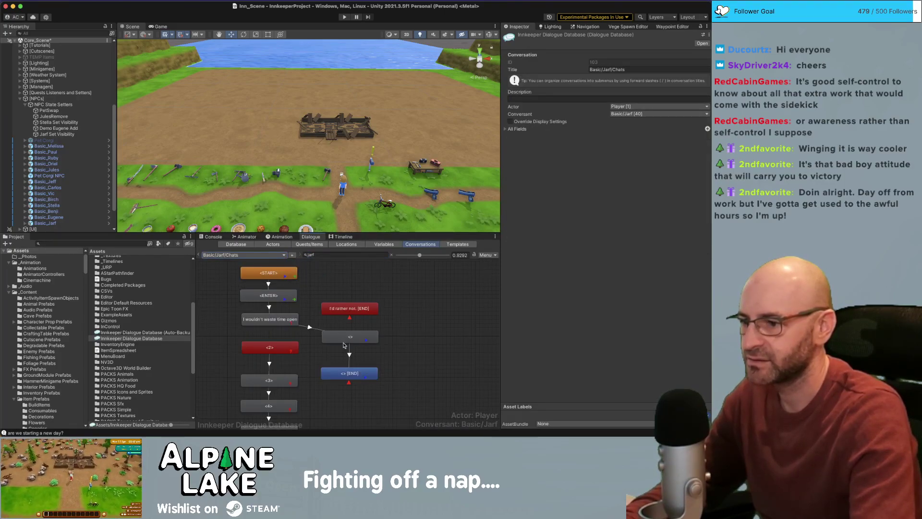
- Link the "I wouldn't waste time opening up that inn" node directly to the blank blue END node
click(345, 340)
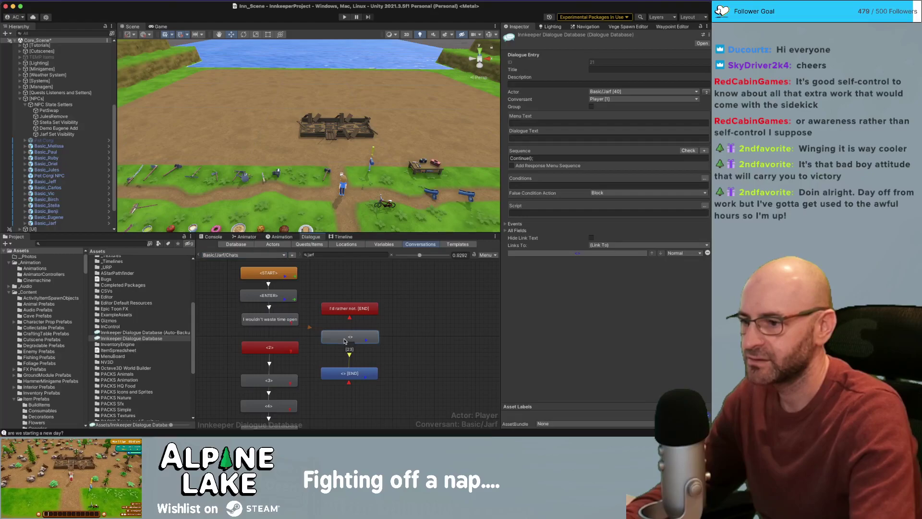
right_click(285, 322)
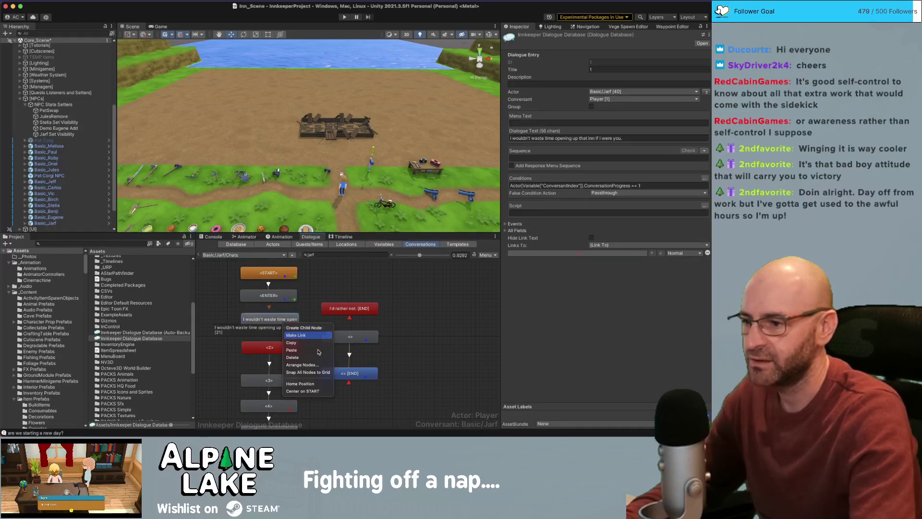
click(295, 334)
click(341, 373)
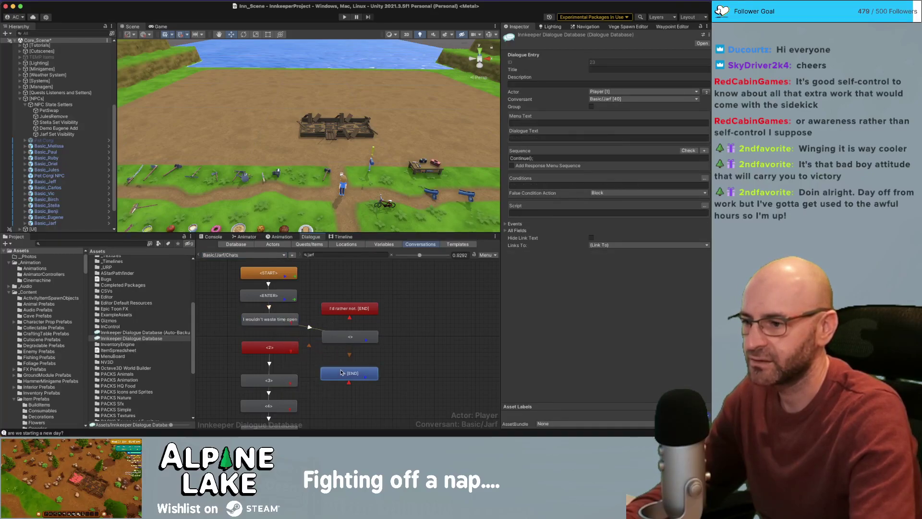
- Set the priority of the link from "I wouldn't waste time opening up that inn" to the blank Jarf node to Above Normal
click(311, 328)
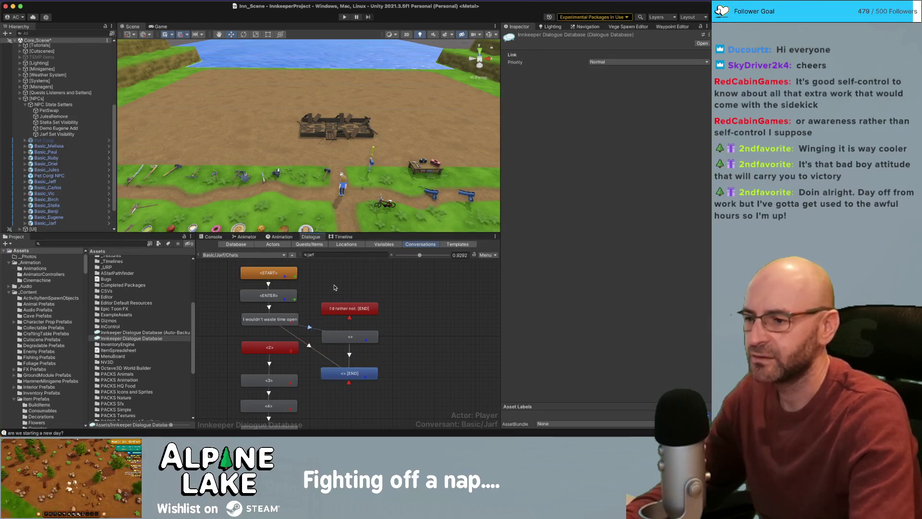
click(606, 62)
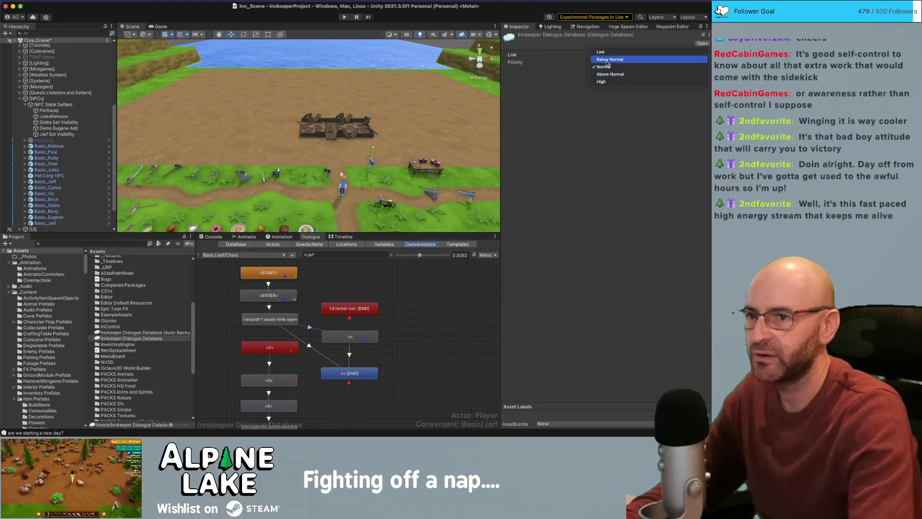
click(605, 75)
- Add a script to the blank Jarf node that sets the Mean Guys quest state to active
click(364, 340)
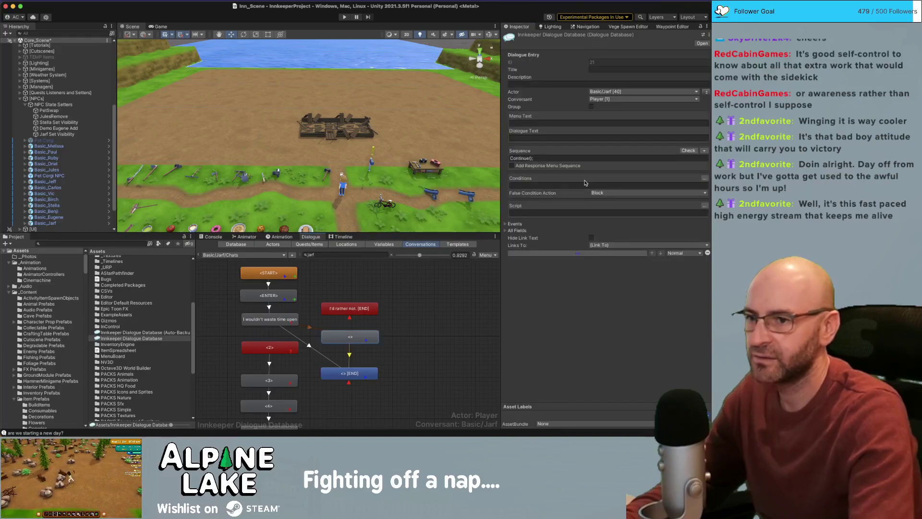
click(505, 225)
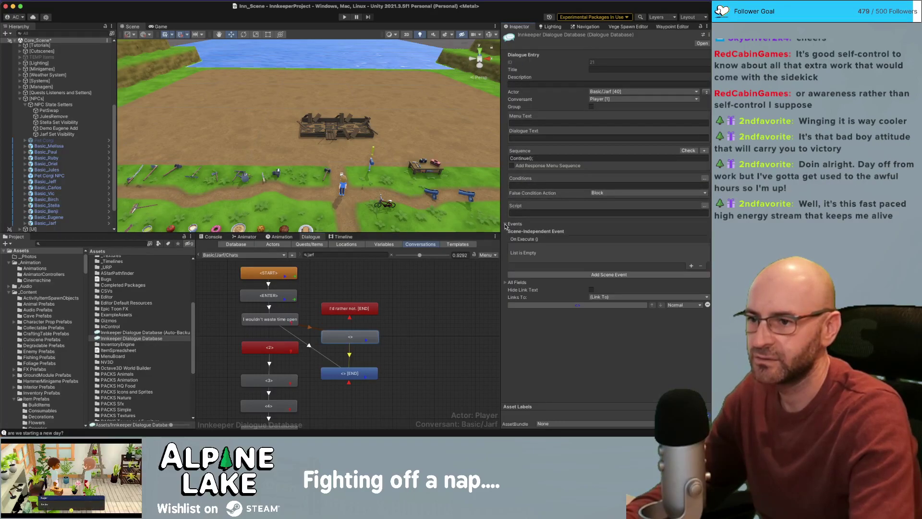
click(505, 224)
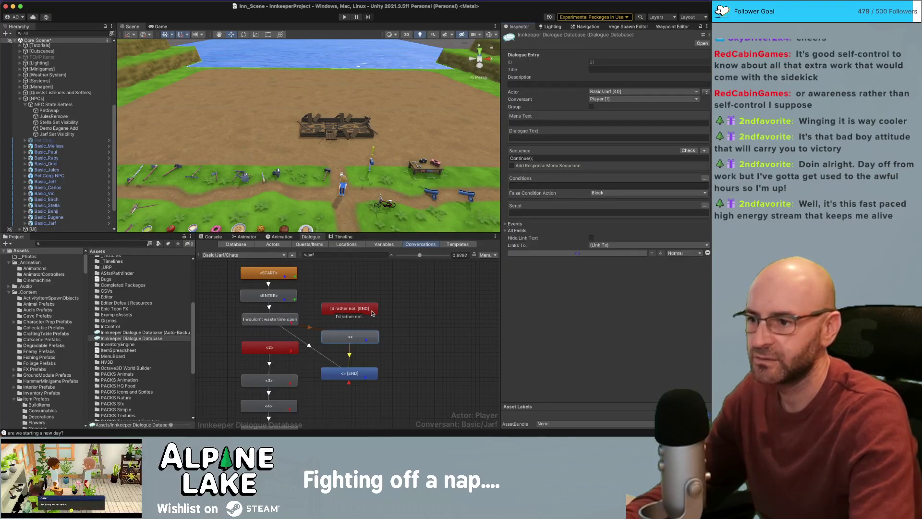
click(705, 205)
click(531, 215)
click(533, 220)
click(563, 215)
click(567, 274)
click(673, 214)
click(687, 222)
click(701, 221)
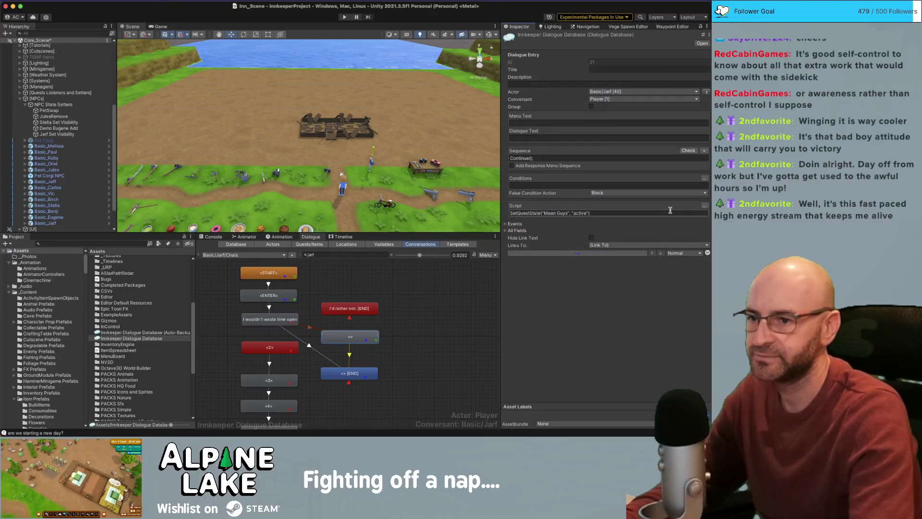
- Append a script line to the blank Jarf node that sets Mean Guys quest entry 1, the Ask Eugene entry, to active
click(705, 205)
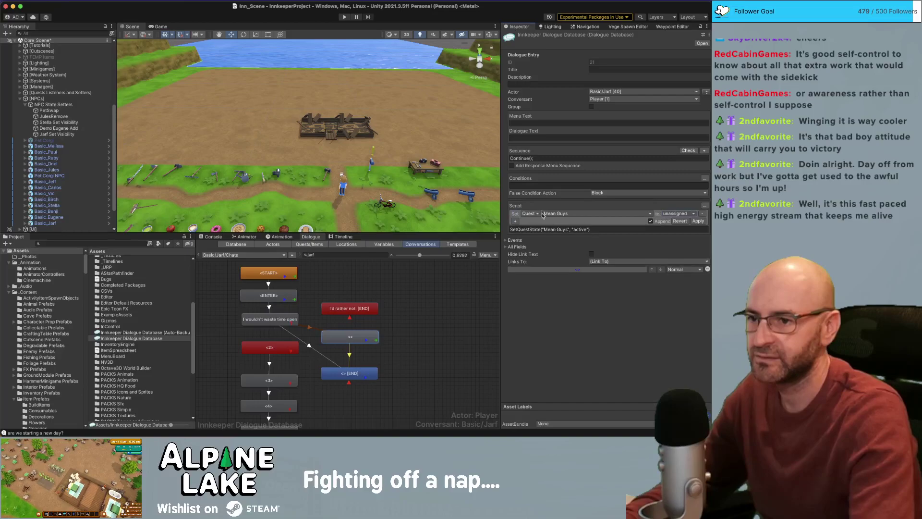
click(559, 214)
click(569, 276)
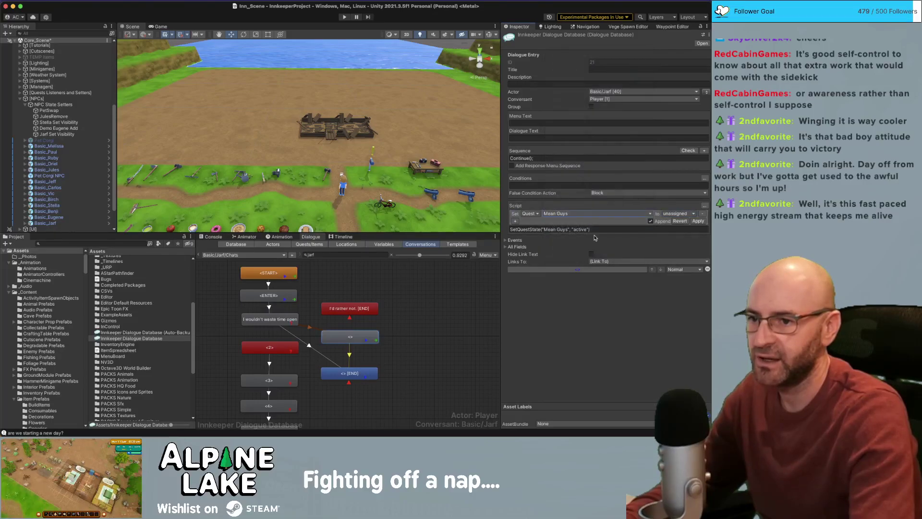
click(527, 214)
click(542, 223)
click(578, 214)
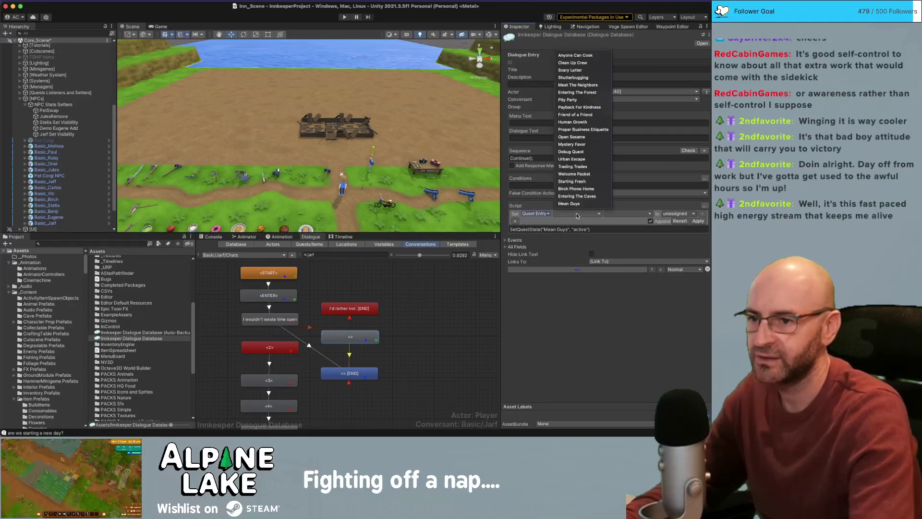
click(569, 204)
click(625, 214)
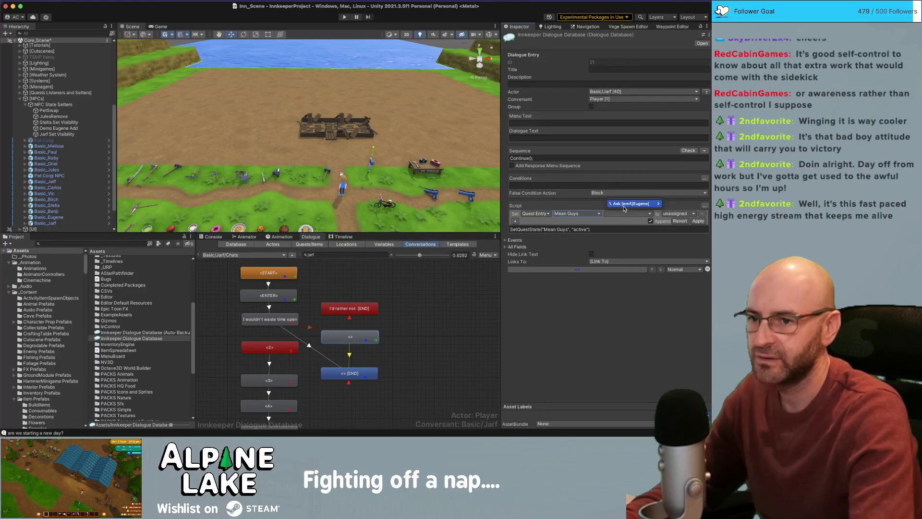
click(666, 205)
click(676, 215)
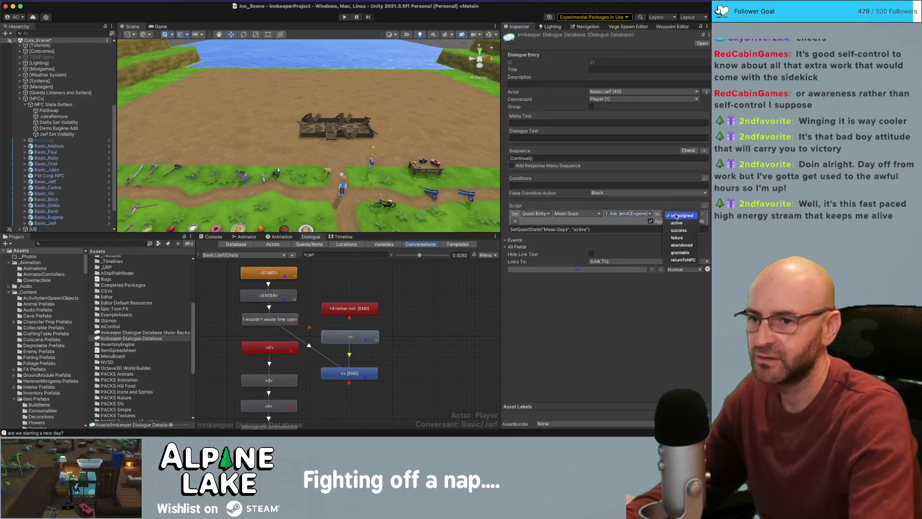
click(678, 221)
click(697, 222)
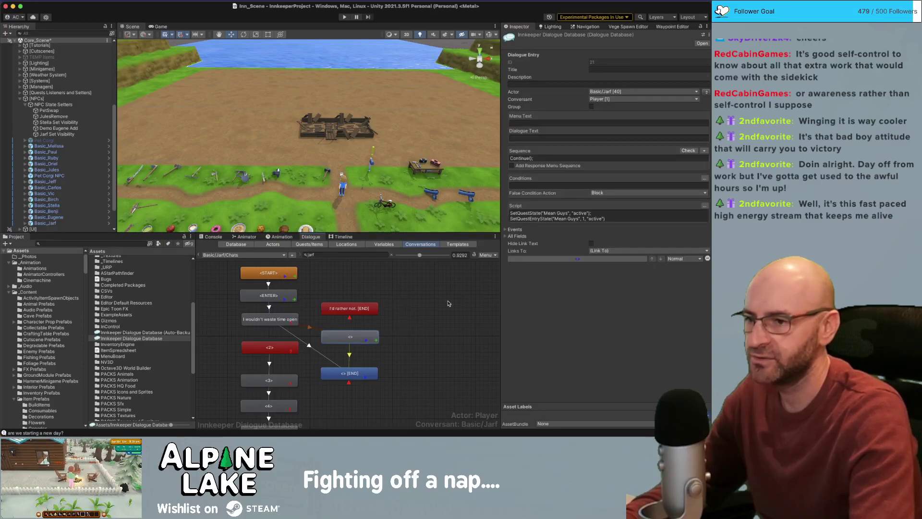
- Add a condition to the blank Jarf node requiring Mean Guys quest entry 1 to be unassigned
click(703, 178)
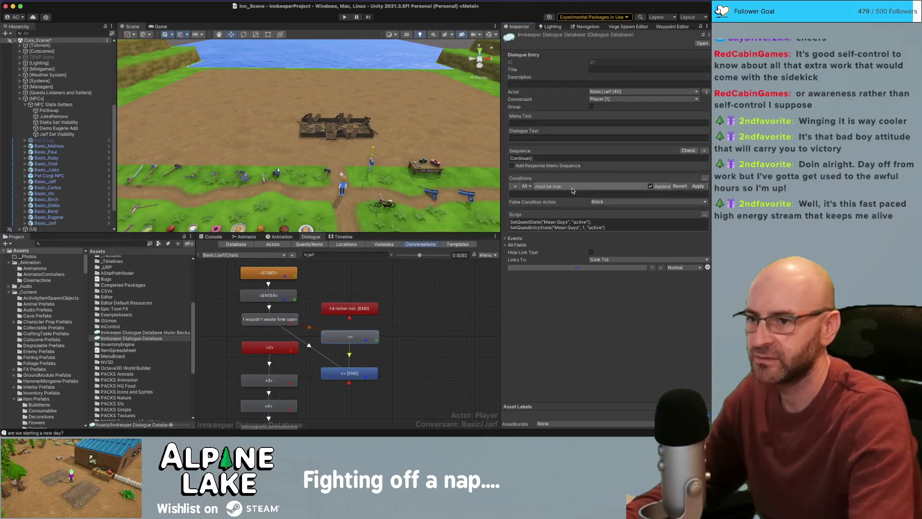
click(516, 186)
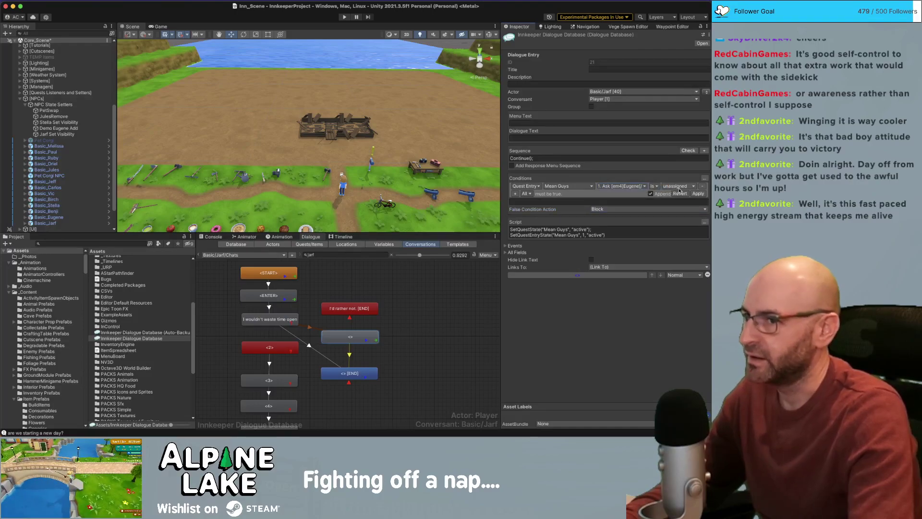
click(696, 194)
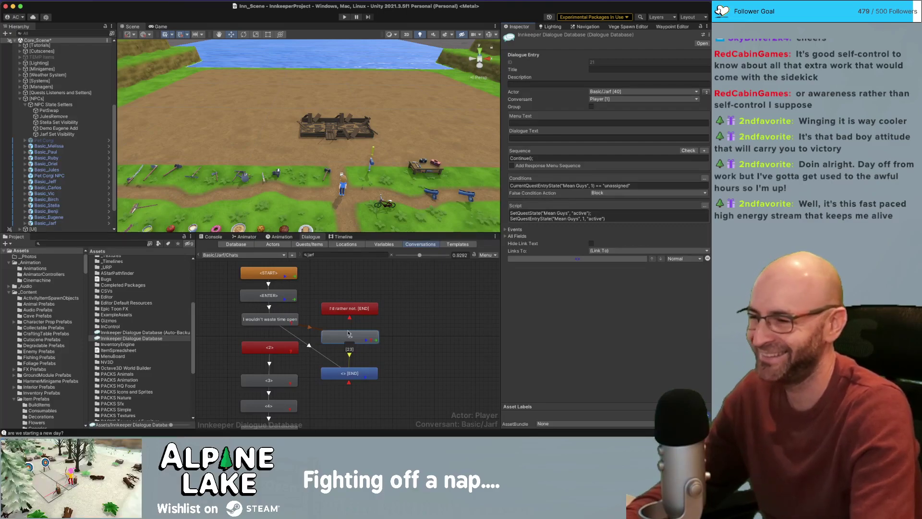
click(355, 309)
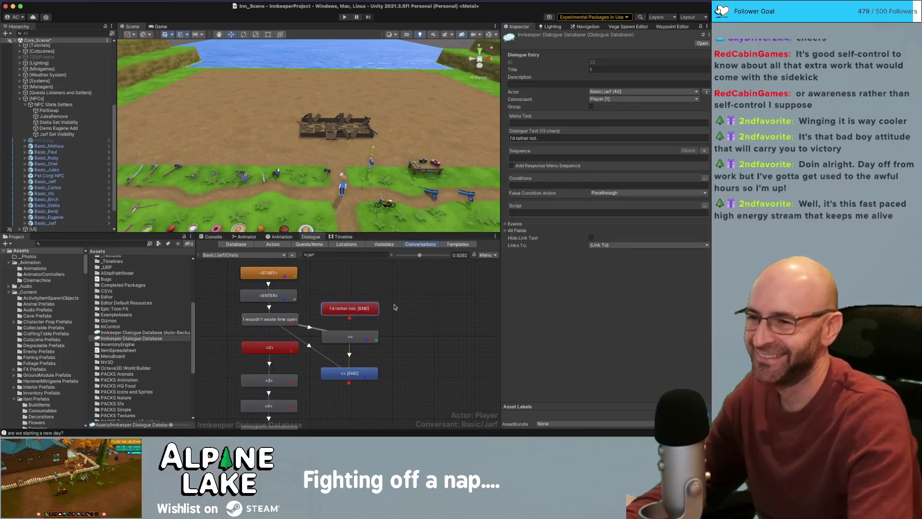
click(351, 338)
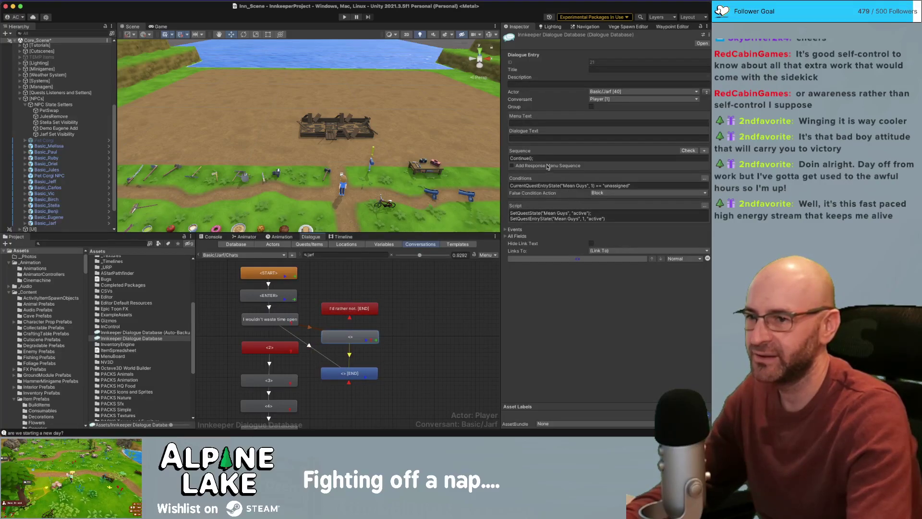
click(425, 323)
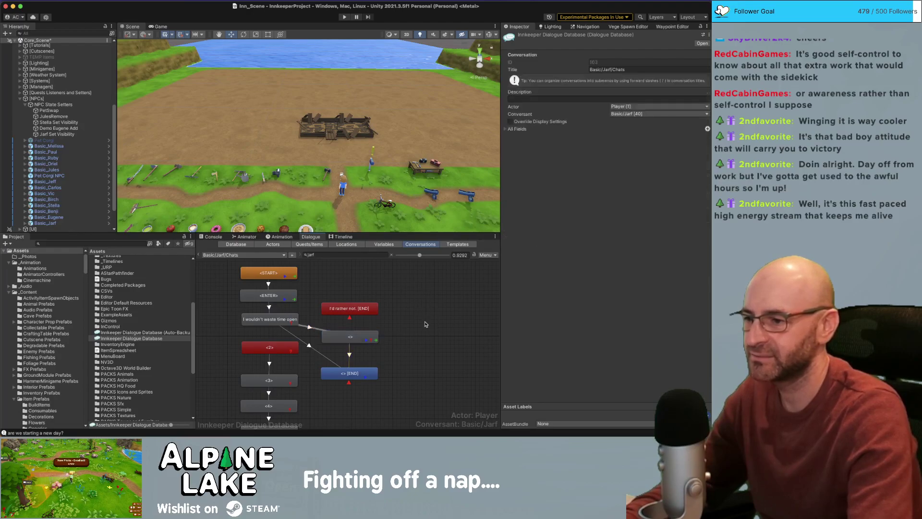
click(354, 374)
click(390, 321)
- Filter the conversations by "eugene" and open the Basic/Eugene/Quests conversation
click(328, 254)
text(eugene)
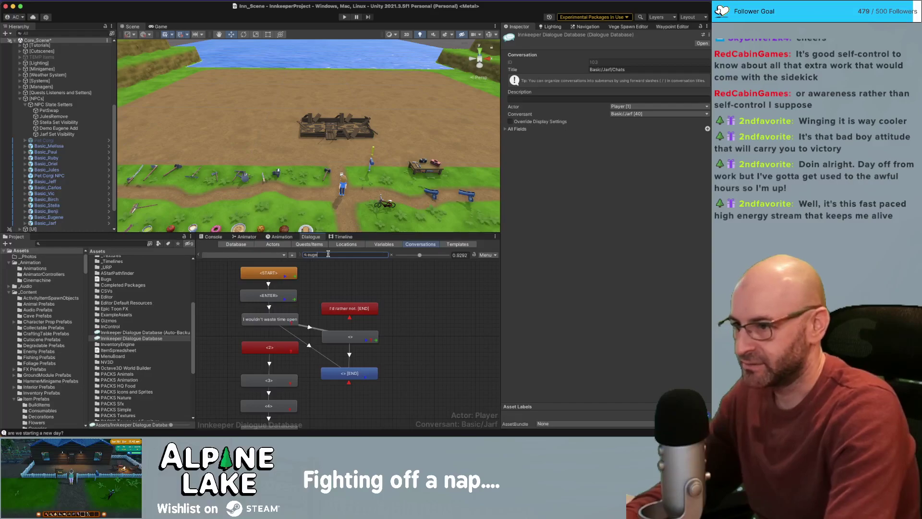
click(281, 255)
mouse_move(250, 263)
mouse_move(298, 263)
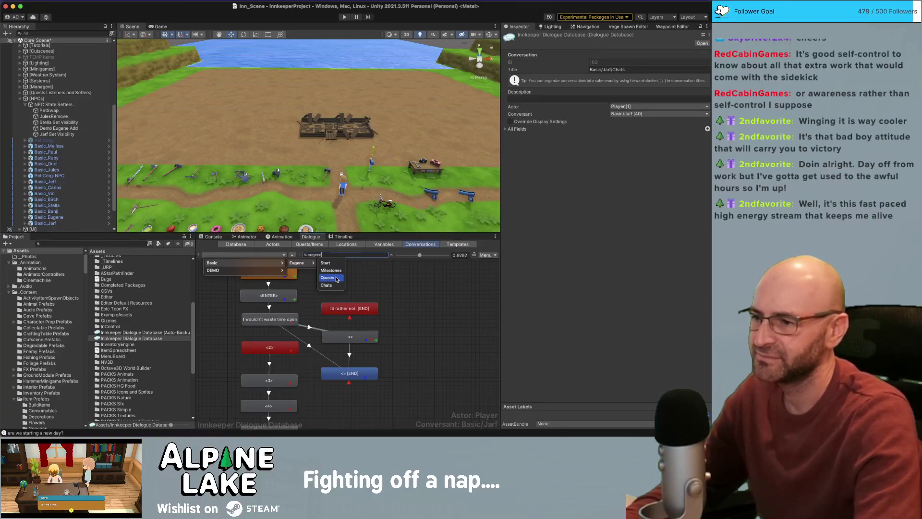
click(338, 278)
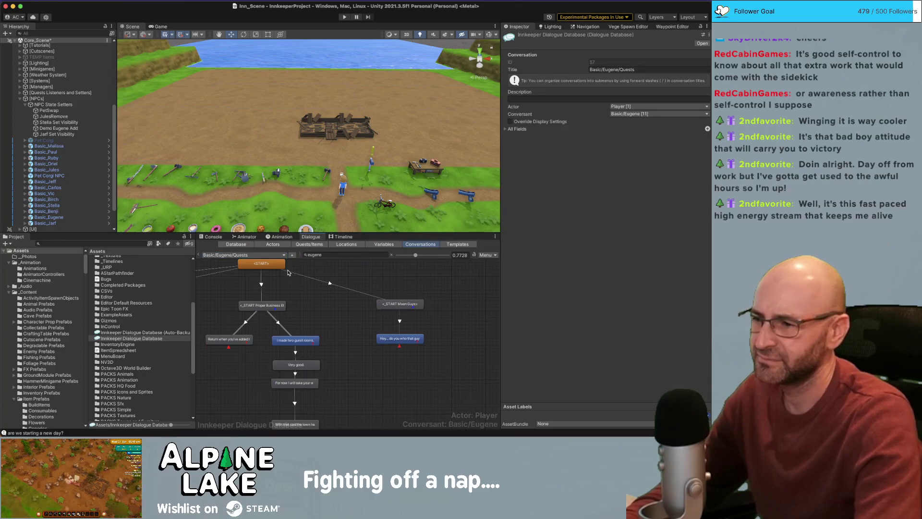
- Add a blank Eugene reply node as a child of the player's "Hey... do you who that guy" node in the Mean Guys branch
click(393, 305)
middle_drag(407, 337, 416, 310)
click(379, 343)
click(376, 325)
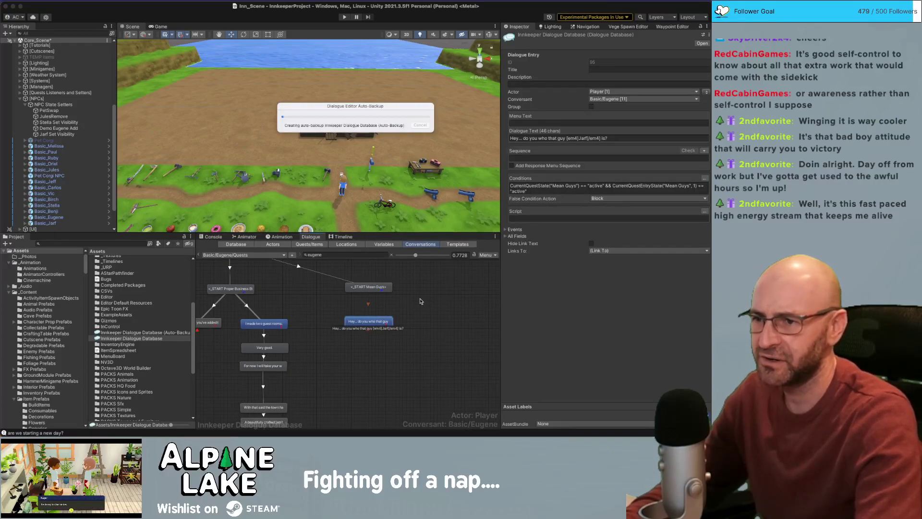
right_click(377, 330)
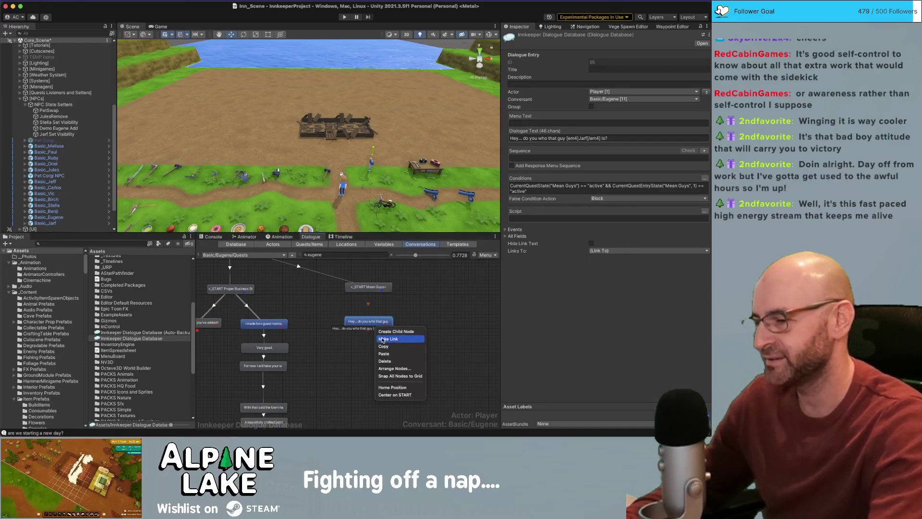
click(391, 339)
click(364, 343)
drag(365, 343, 365, 350)
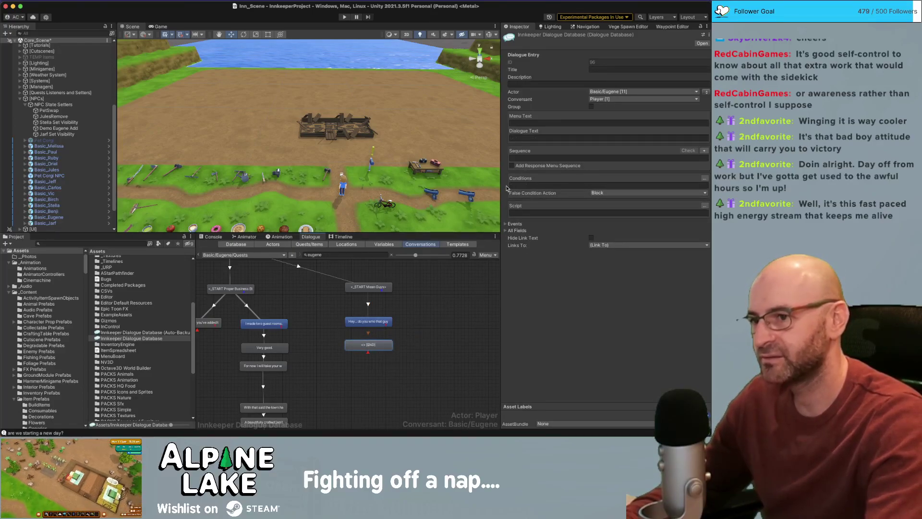
click(535, 139)
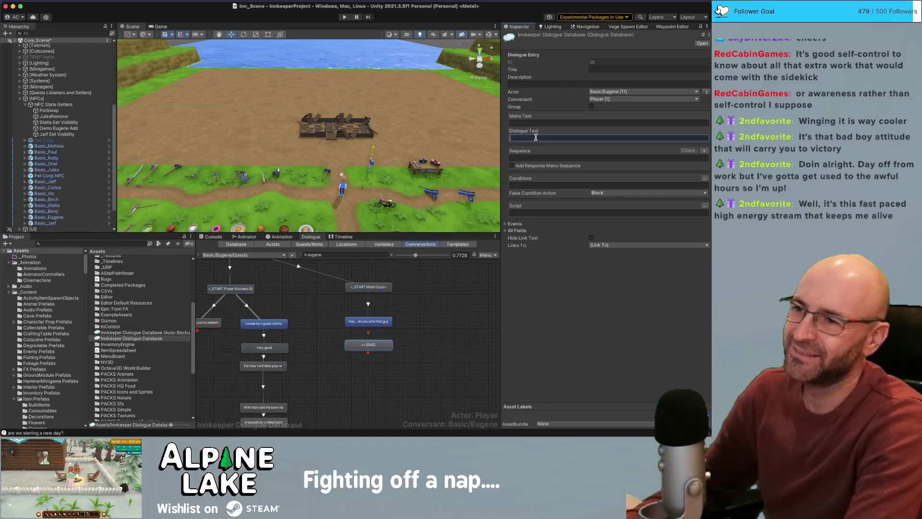
text(Pay)
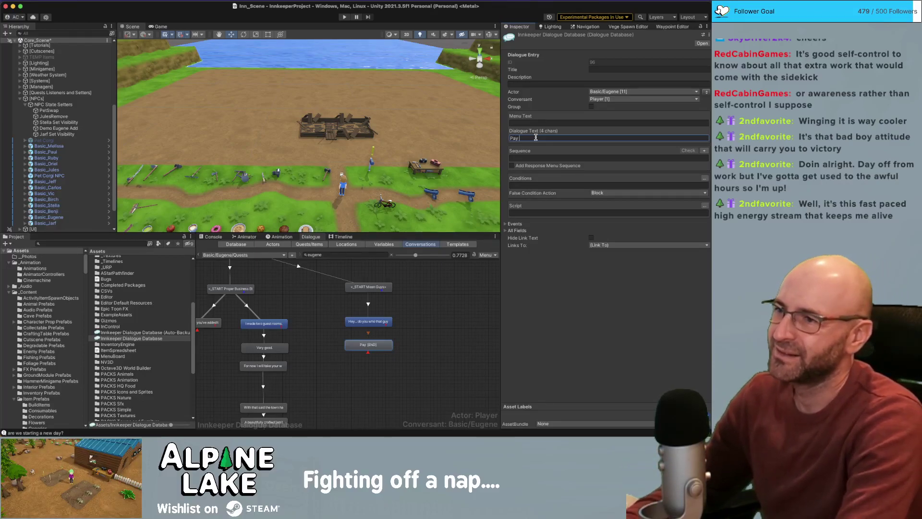
key(BackSpace)
key(BackSpace)
key(BackSpace)
key(BackSpace)
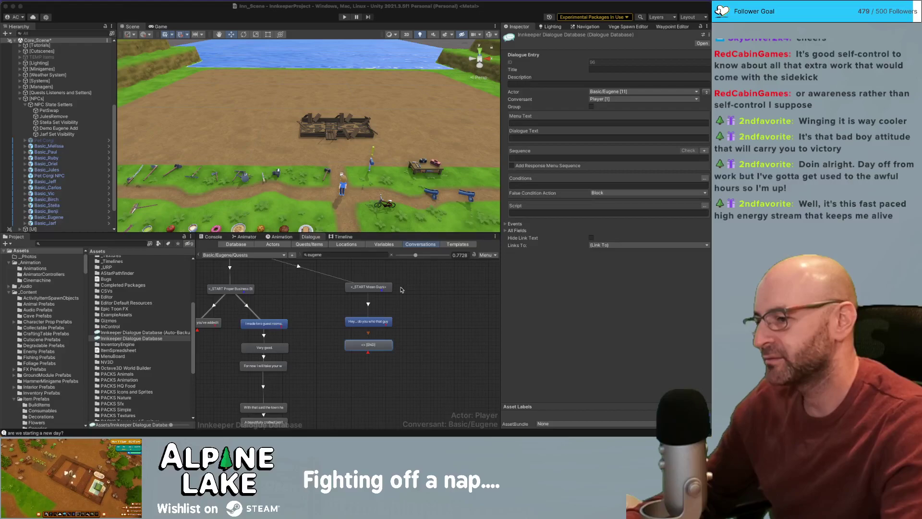
- Move the three Mean Guys nodes closer to the Proper Business branch and tighten the vertical spacing between them
click(419, 315)
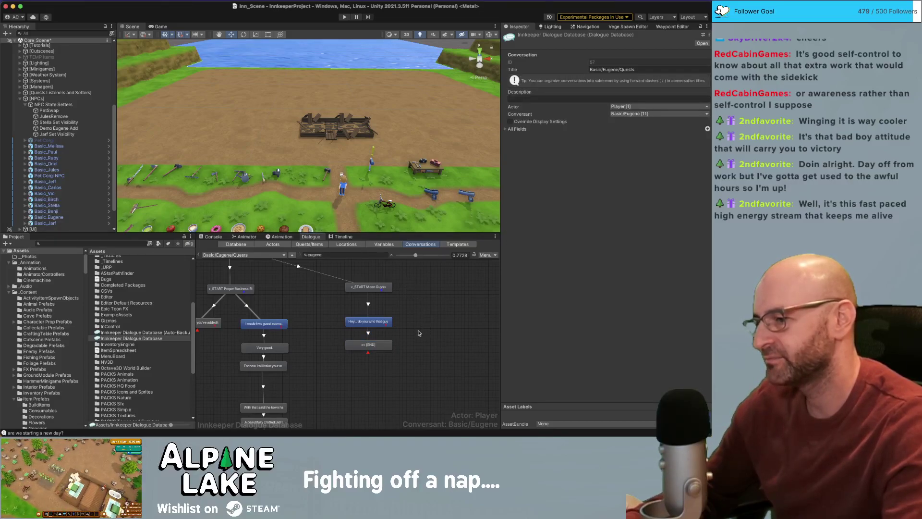
drag(417, 361, 345, 292)
click(386, 295)
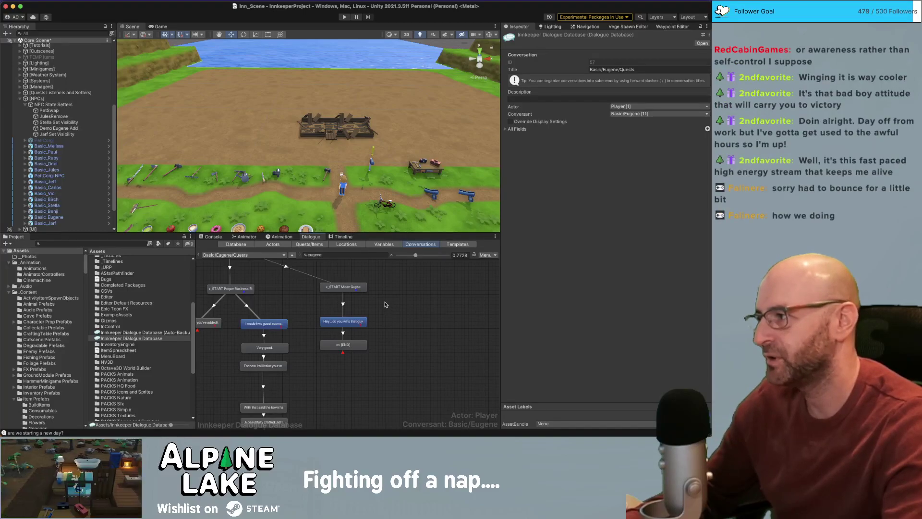
drag(391, 316, 319, 355)
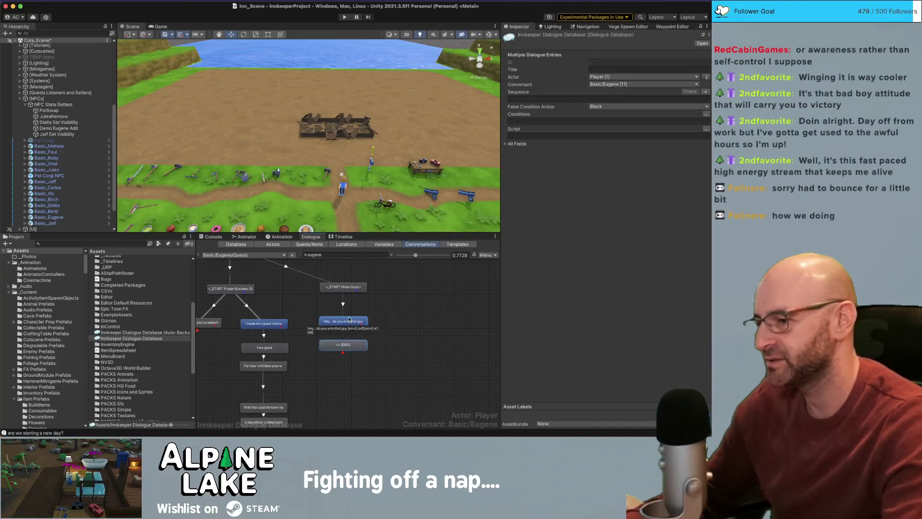
click(348, 288)
drag(346, 324, 346, 293)
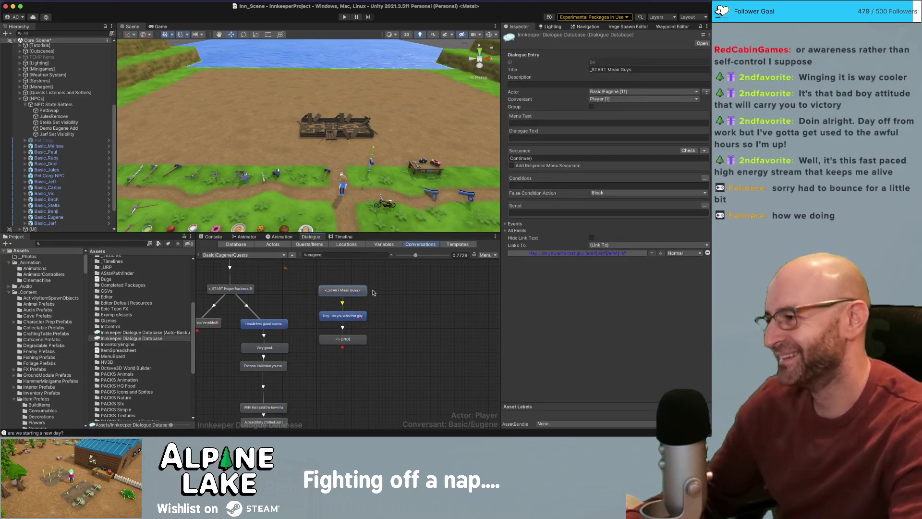
click(392, 309)
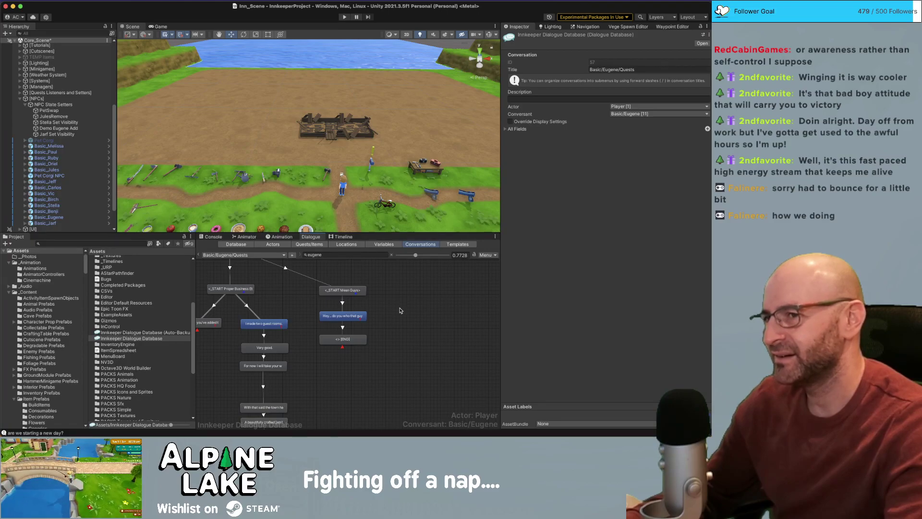
- Set the blank Eugene reply node's dialogue text in the Mean Guys branch to "Pay him no mind. He's here surveying"
middle_drag(403, 328, 407, 345)
click(357, 357)
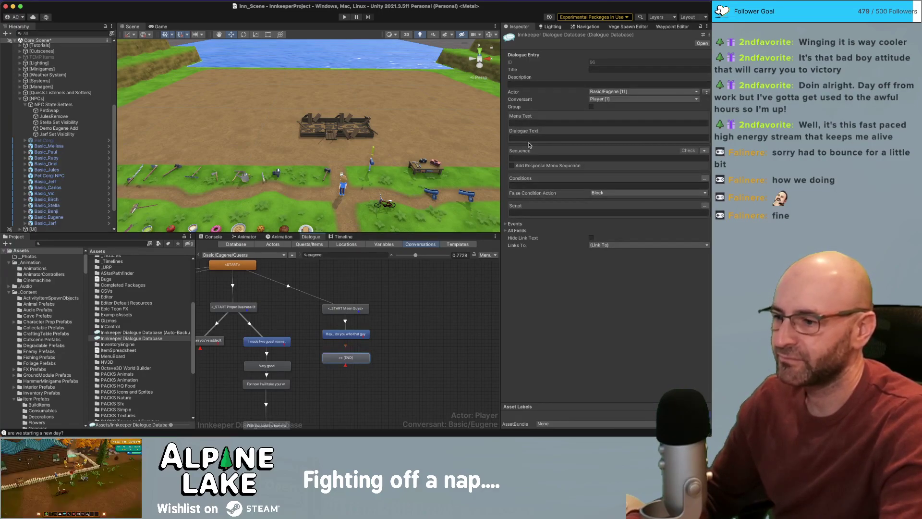
click(391, 365)
click(358, 335)
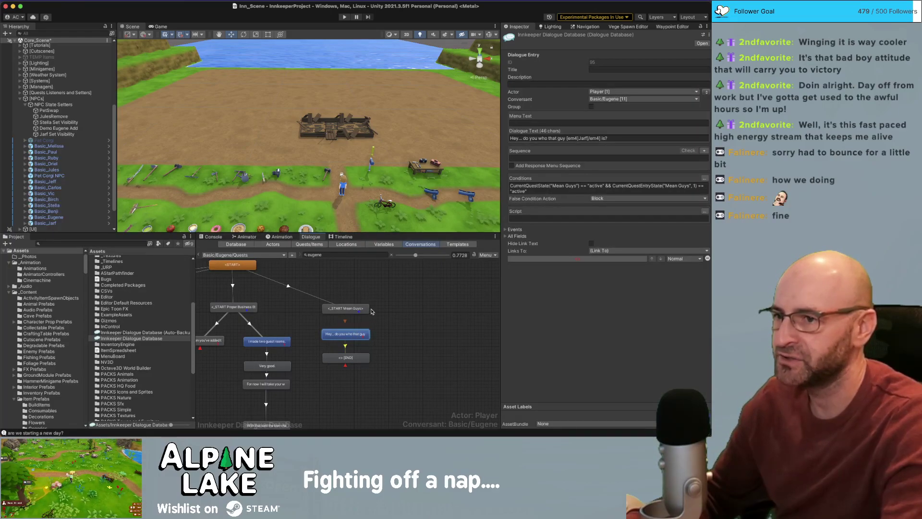
click(355, 361)
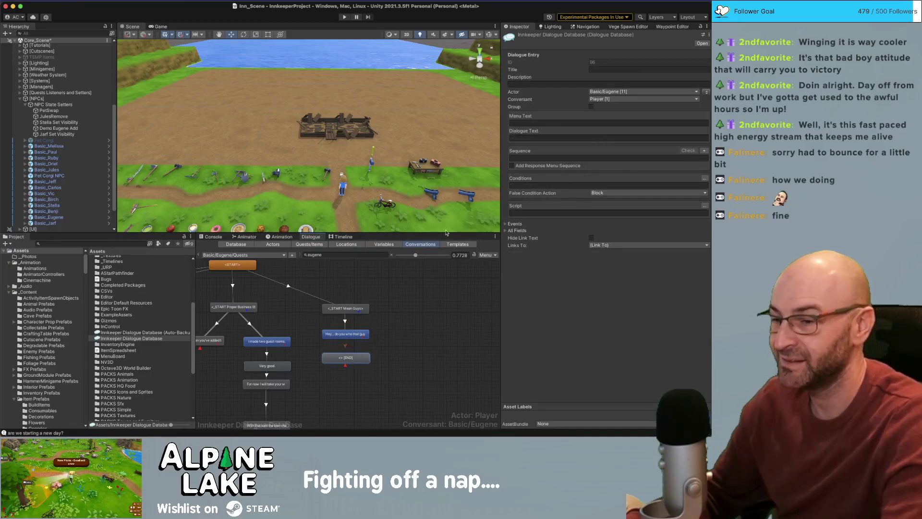
click(524, 139)
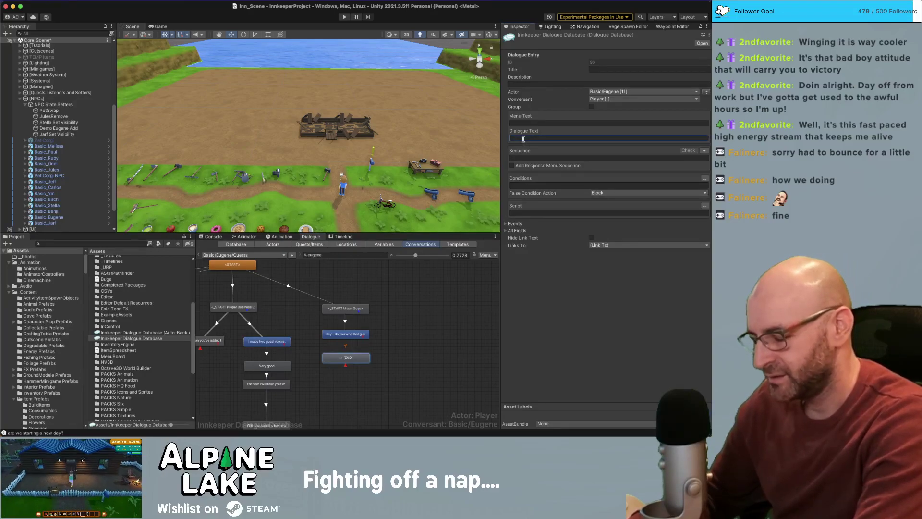
text(P)
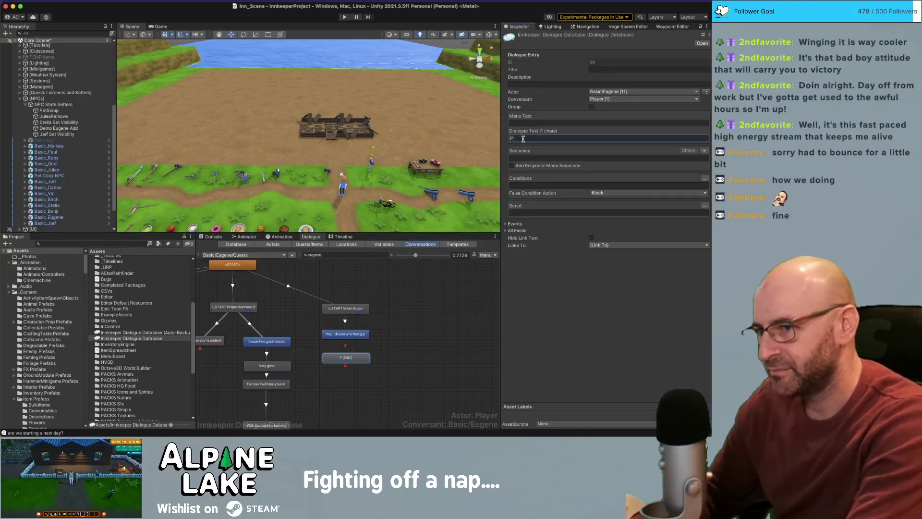
text(ay him no min)
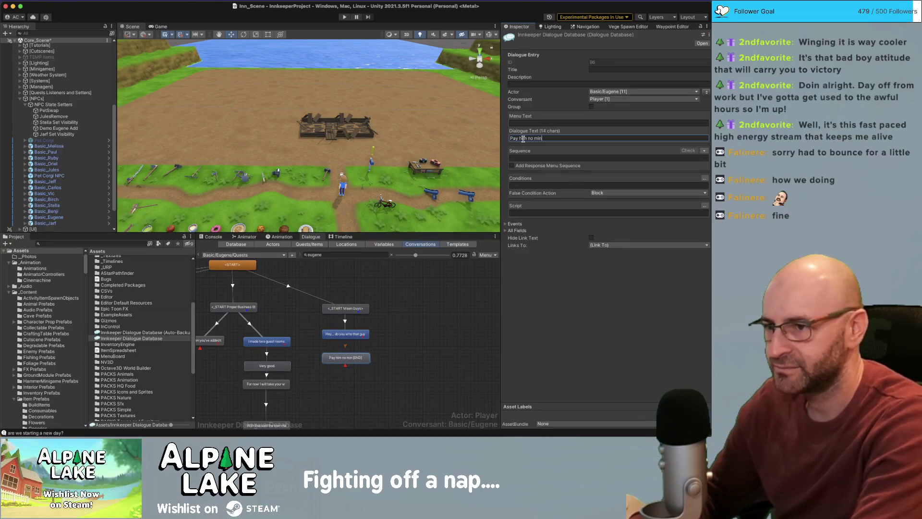
text(d. He's here survay)
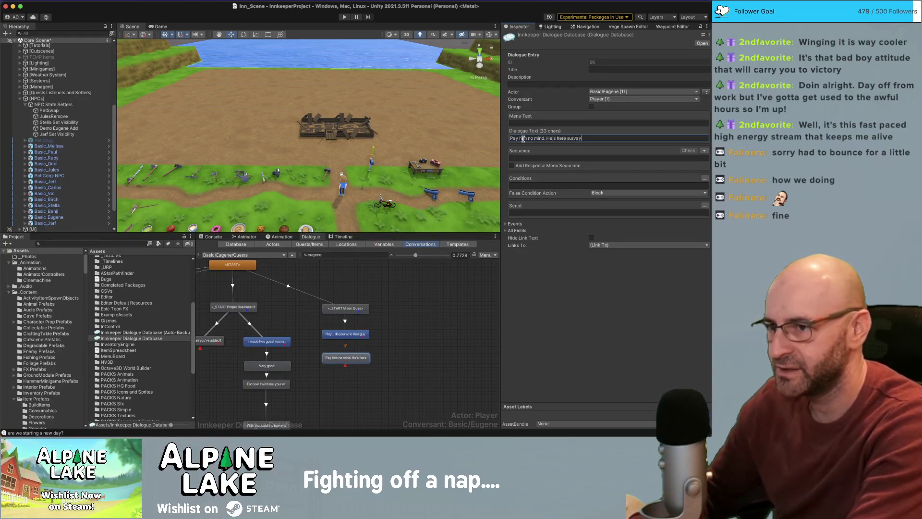
key(BackSpace)
key(BackSpace)
text(eying)
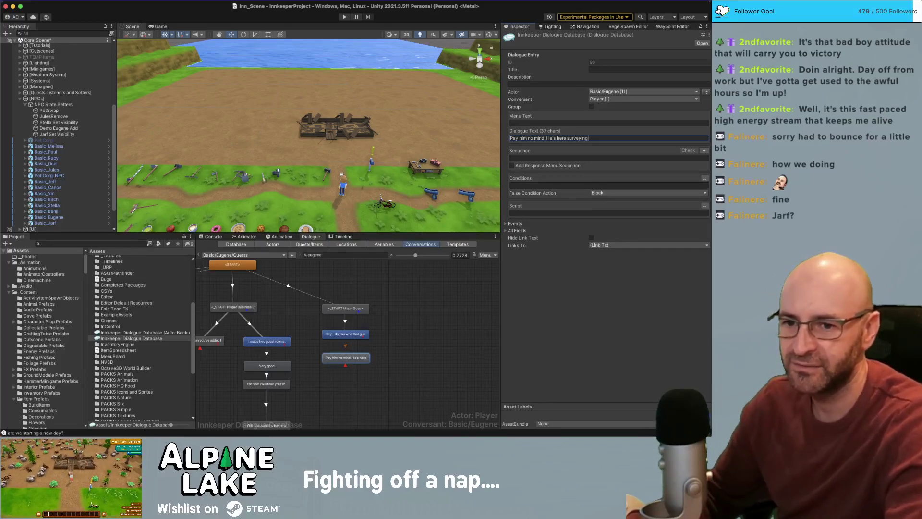
- Switch to the Obsidian notes and open the Character dialogue note under TODOs
key(super+Tab)
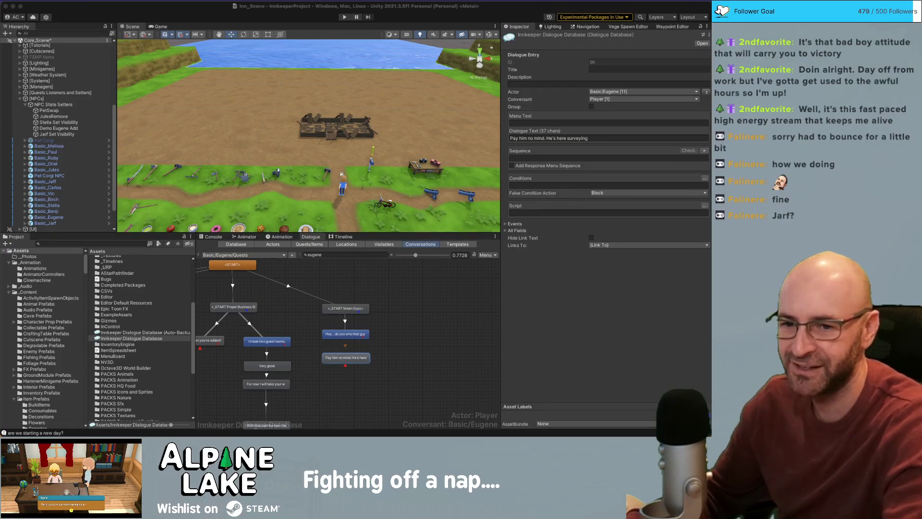
key(super+Tab)
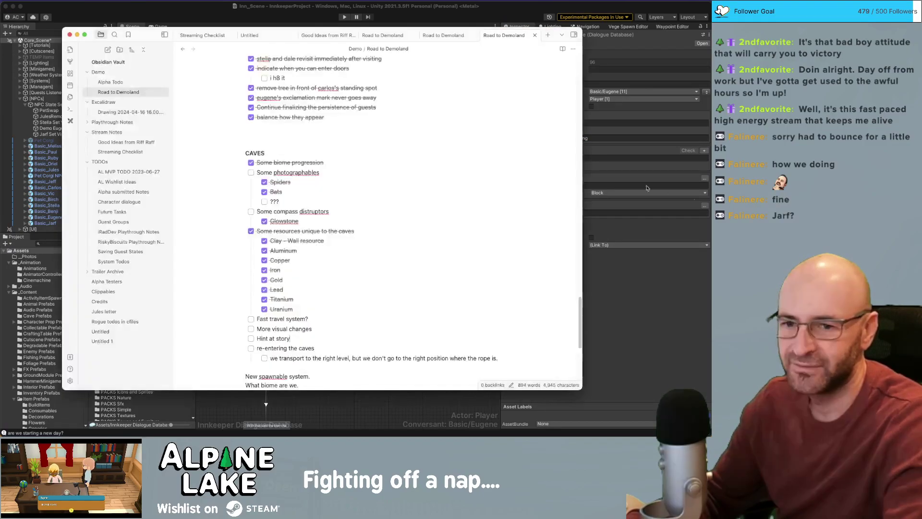
double_click(303, 173)
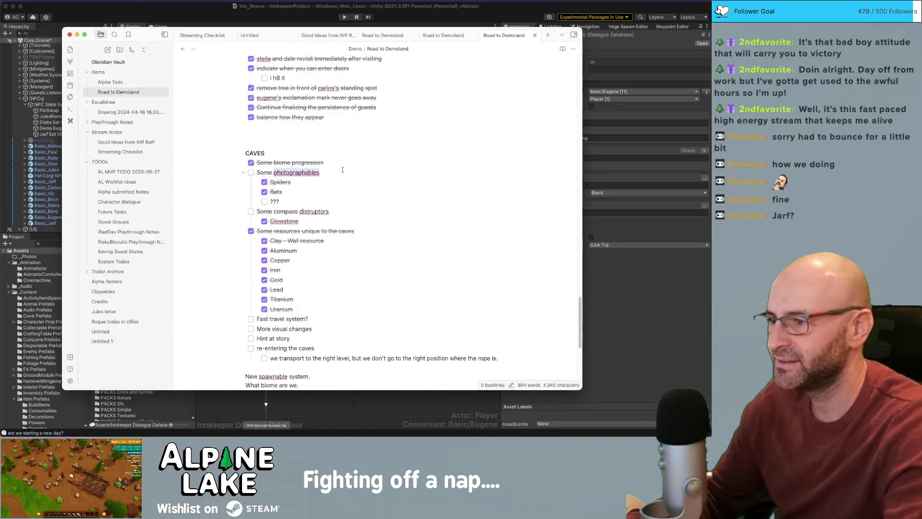
click(383, 166)
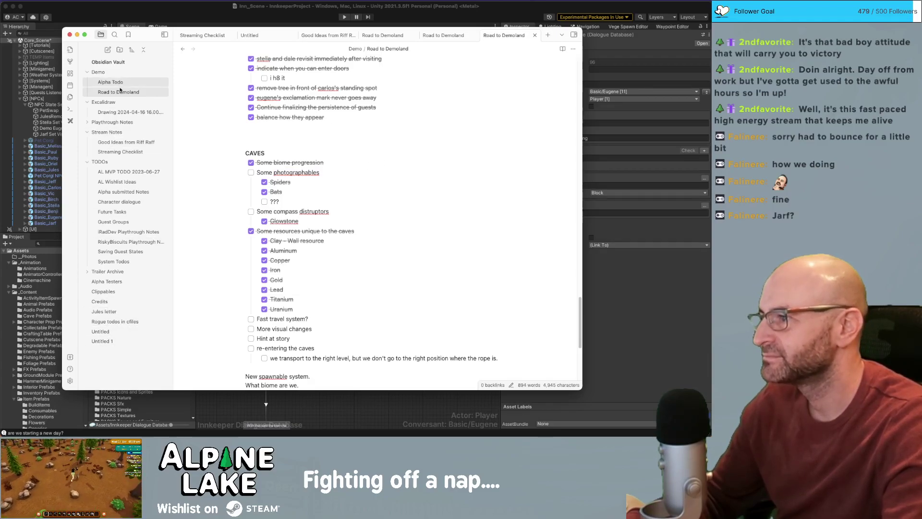
click(124, 212)
click(124, 202)
- Add a bold "Eugene" heading several blank lines below June at the end of the note, with an empty line beneath it
key(Return)
key(Return)
key(Return)
key(Return)
key(Return)
key(Return)
key(Return)
key(Return)
key(Return)
key(Return)
key(Return)
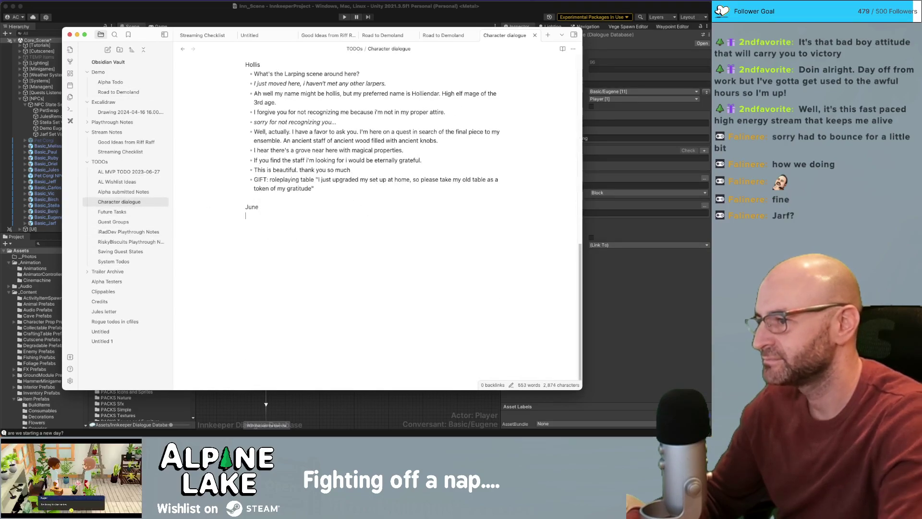
text(**Eugene)
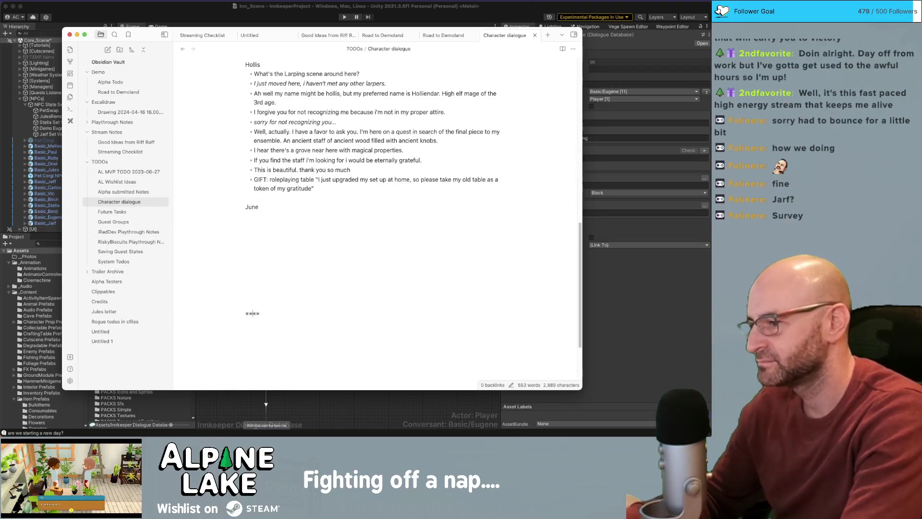
key(Return)
key(BackSpace)
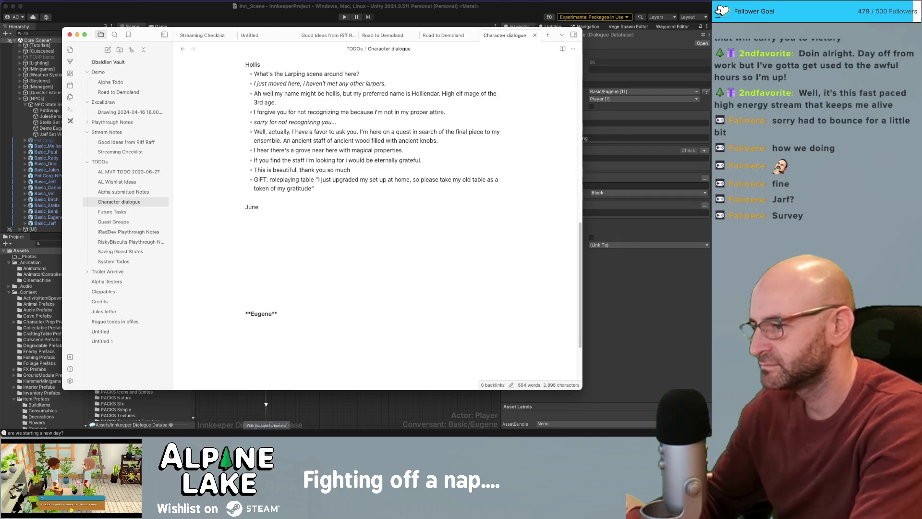
key(End)
key(Return)
key(Return)
- Draft "Pay him no mind. Jarf is here to survey the town." under the Eugene heading, trying and removing a further sentence "Don't let him get to yo"
text(Pay him )
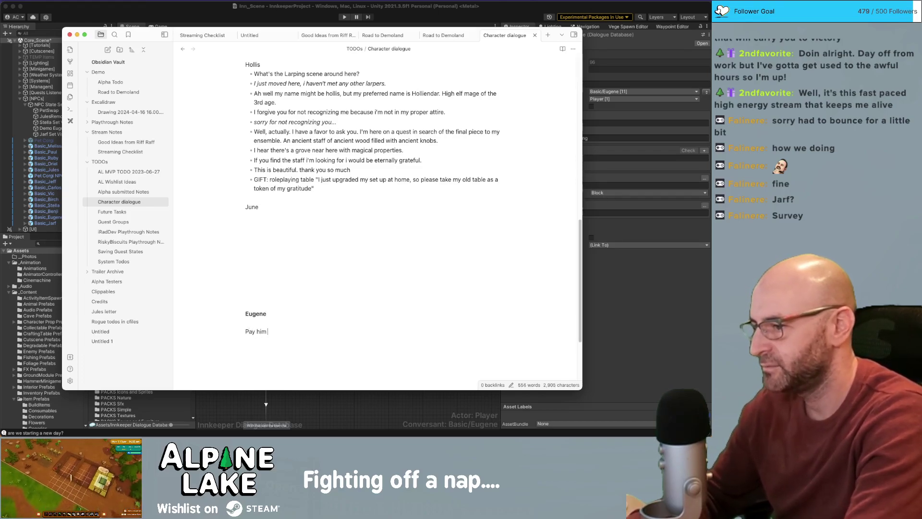
text(no mind. Jarf is here to survey the town.)
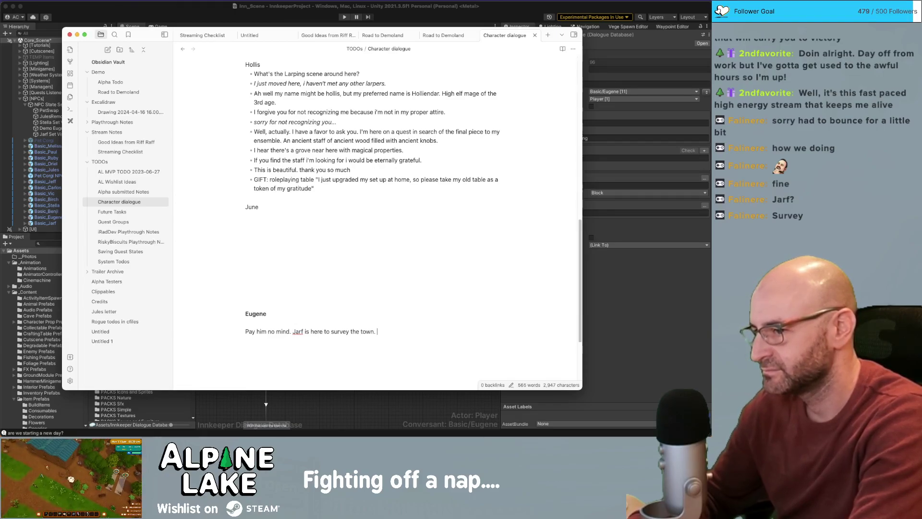
text(t let him get to yo)
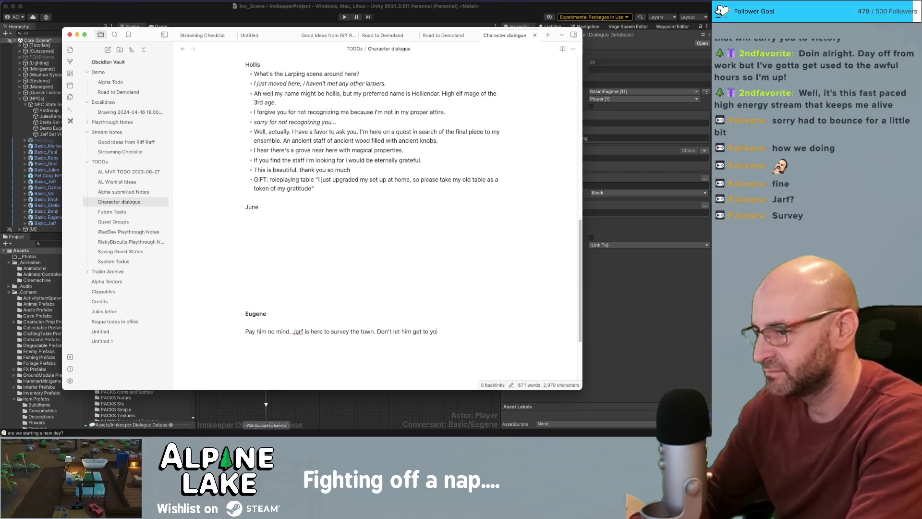
key(shift+alt+Left)
key(shift+alt+Left)
key(shift+alt+Left)
key(shift+alt+Left)
key(shift+alt+Left)
key(BackSpace)
key(BackSpace)
key(BackSpace)
key(BackSpace)
key(BackSpace)
key(BackSpace)
key(BackSpace)
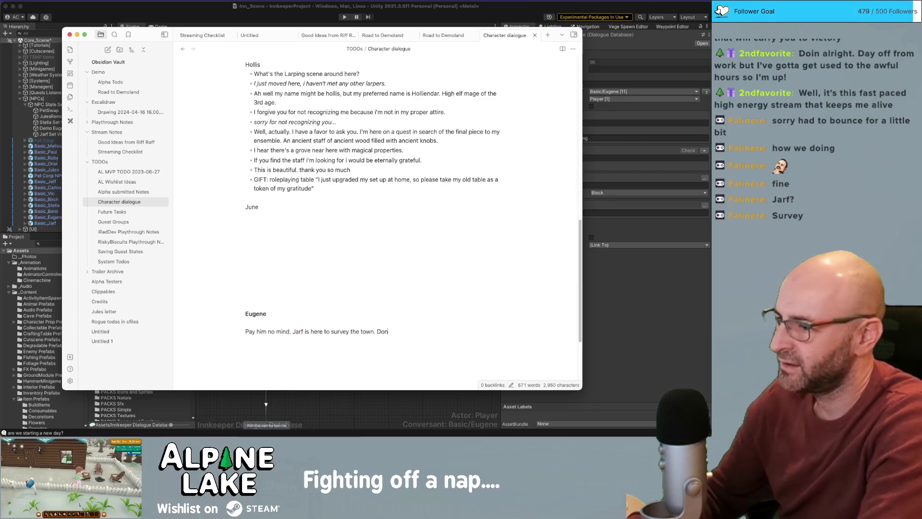
key(BackSpace)
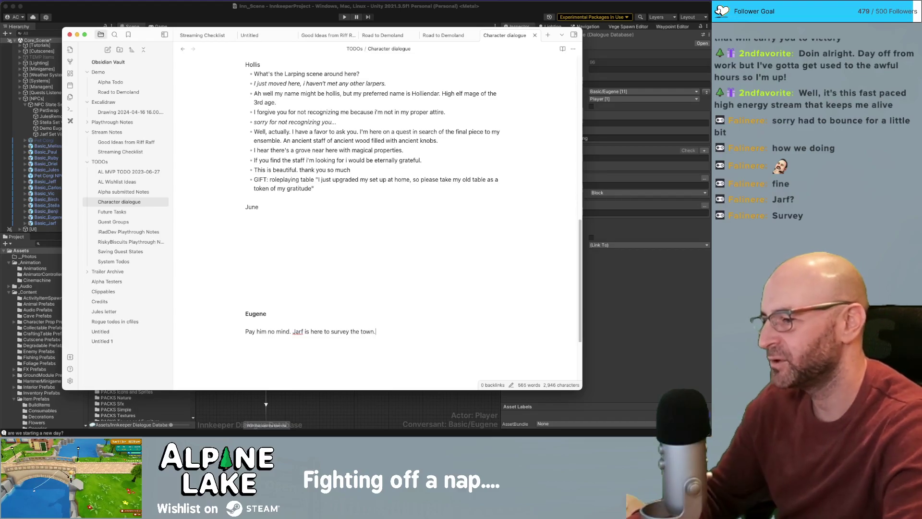
- Replace the draft line under Eugene with a new opening, "Jarf is quite the nuecince"
key(super+shift+Left)
text(Jar)
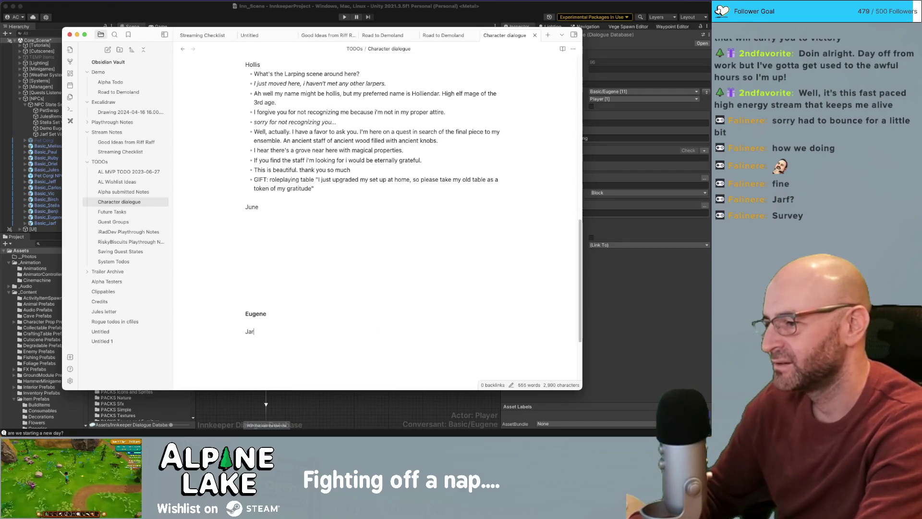
text(f is quit)
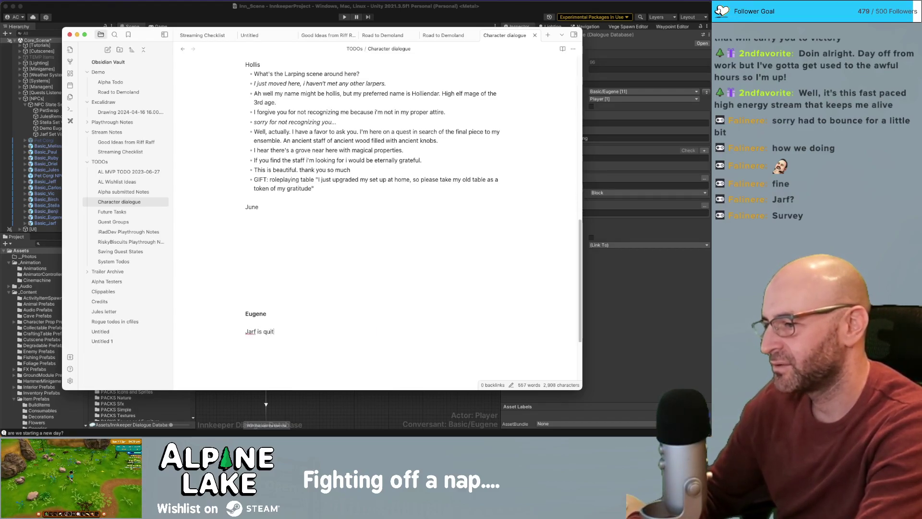
text(e the neu)
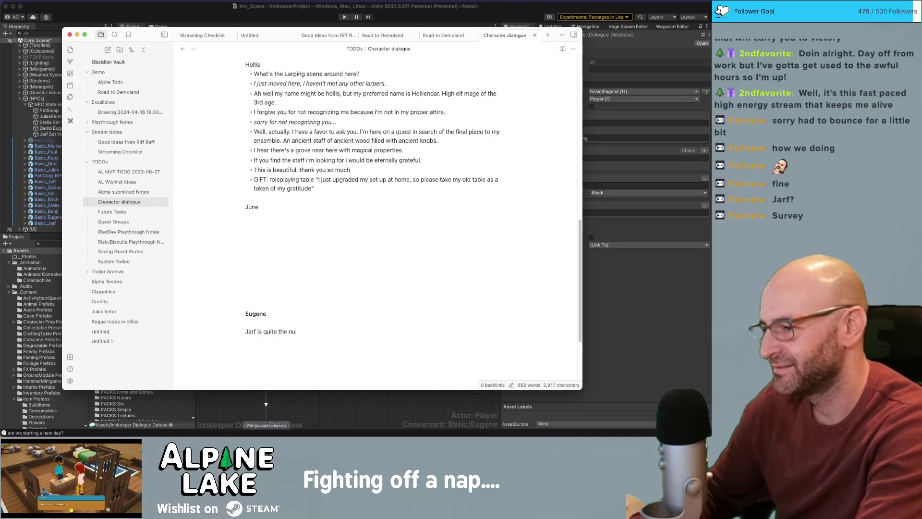
text(cince)
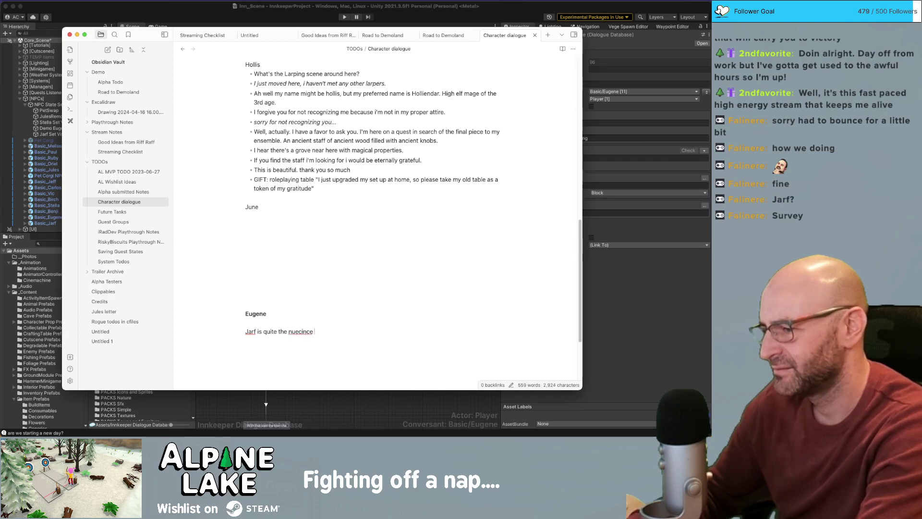
- Correct the misspelled last word of Eugene's line to "nuisance" using a spelling suggestion
right_click(302, 331)
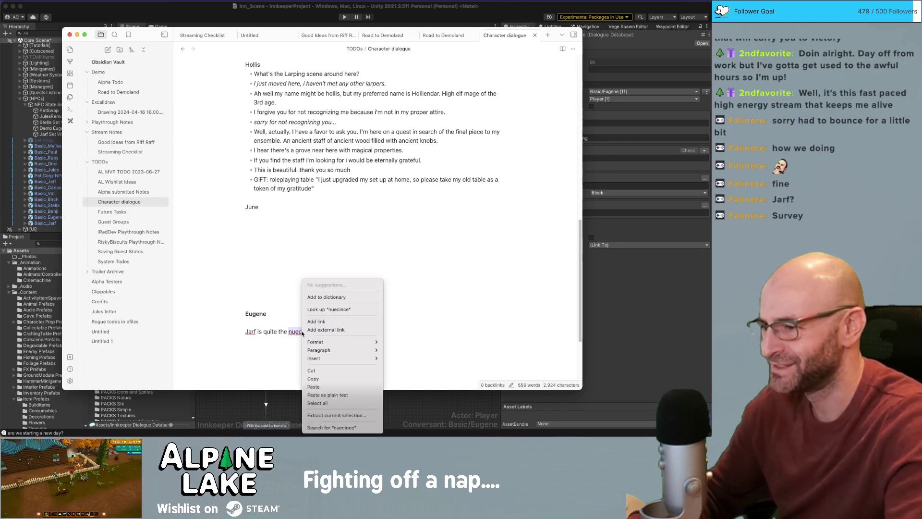
click(289, 305)
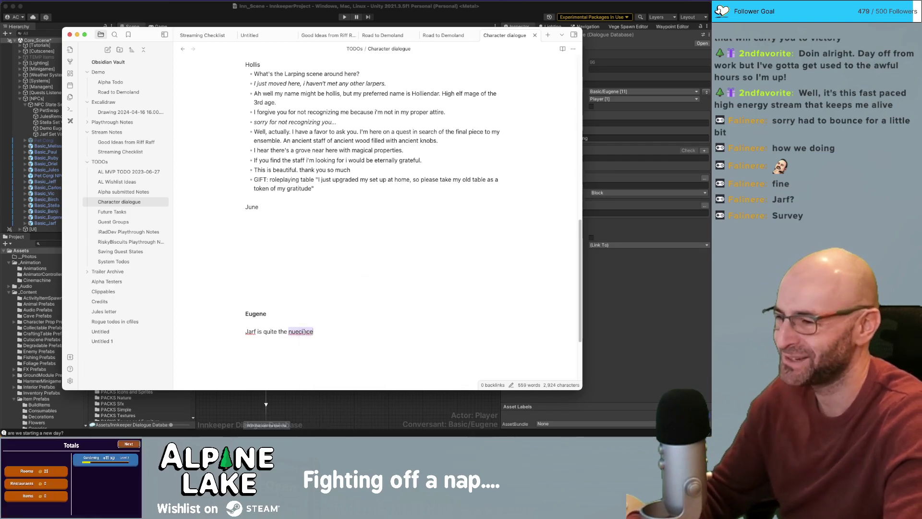
double_click(305, 331)
text(neusence)
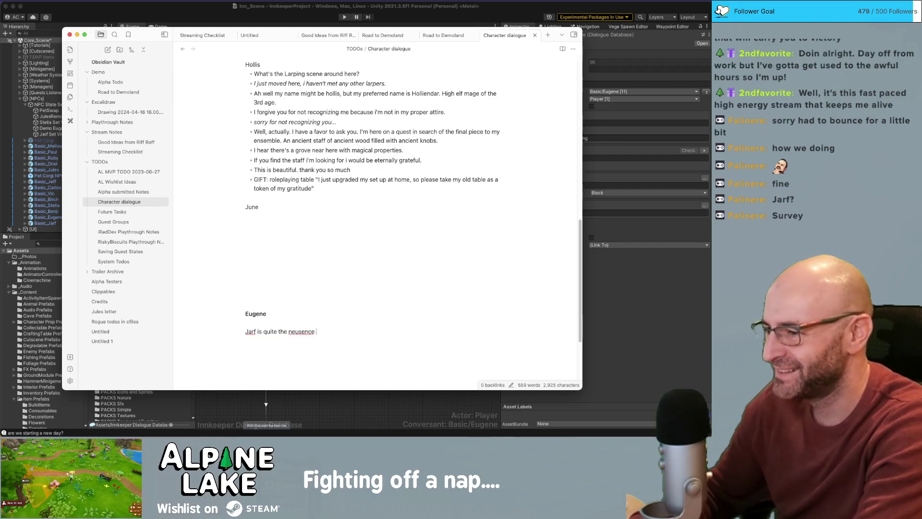
right_click(308, 331)
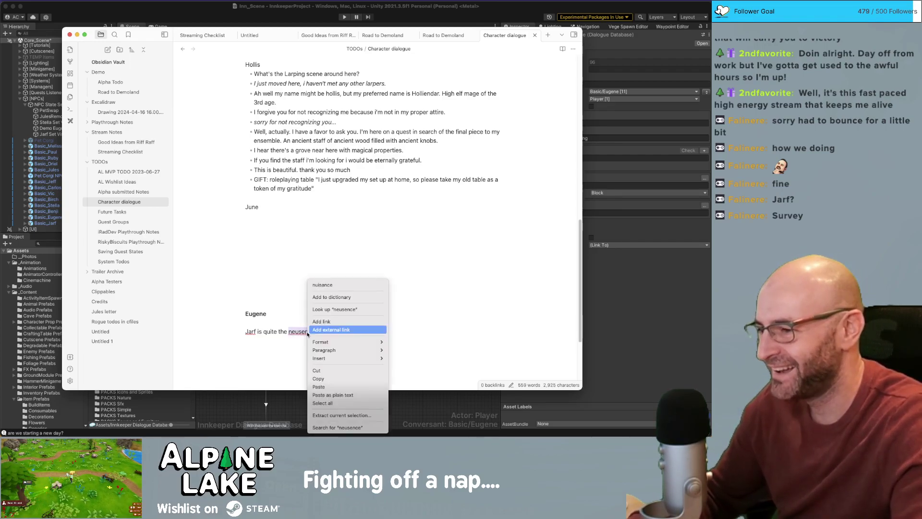
click(322, 285)
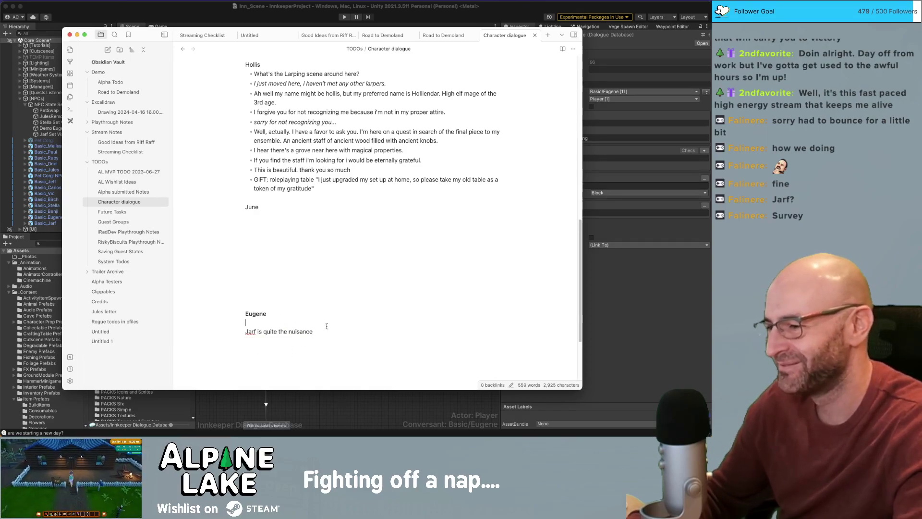
- Finish Eugene's sentence about Jarf with "indeed."
key(BackSpace)
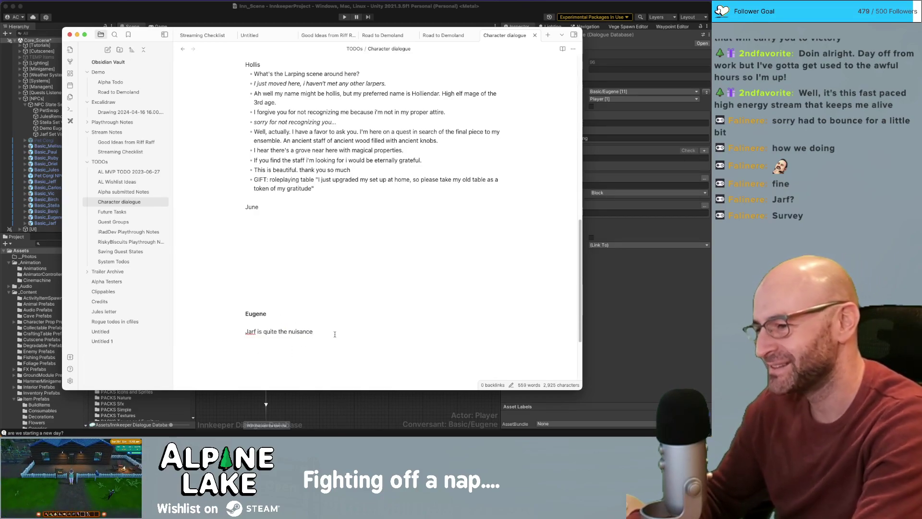
text(i)
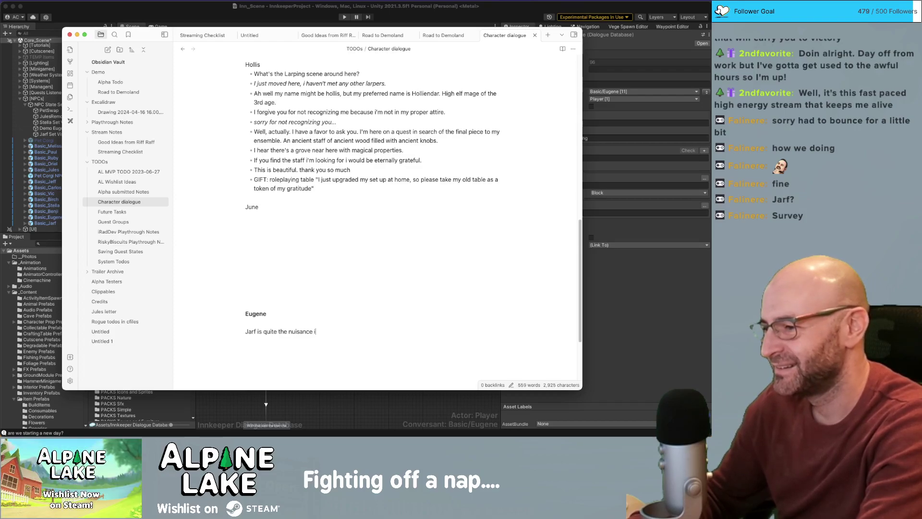
text(ndeed.)
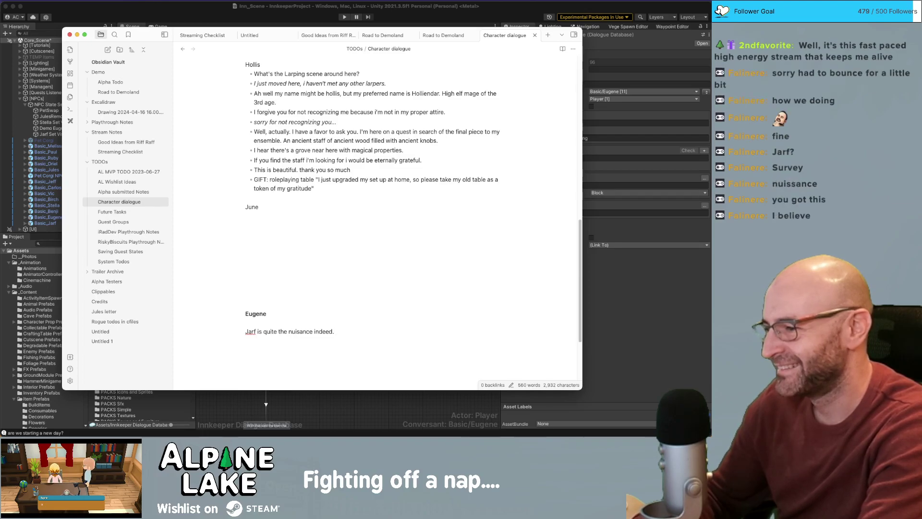
- Try the spelling "nuissance" in Eugene's line, then remove the extra "s"
click(302, 332)
text(s)
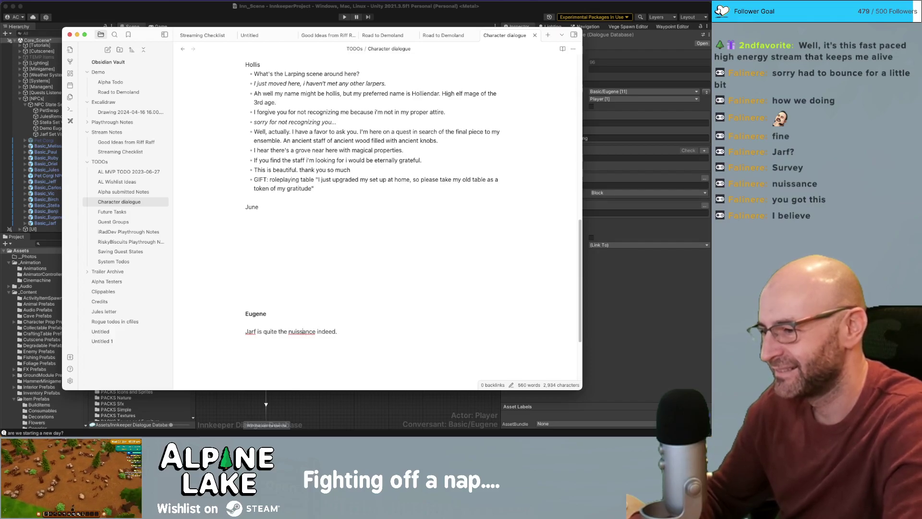
key(BackSpace)
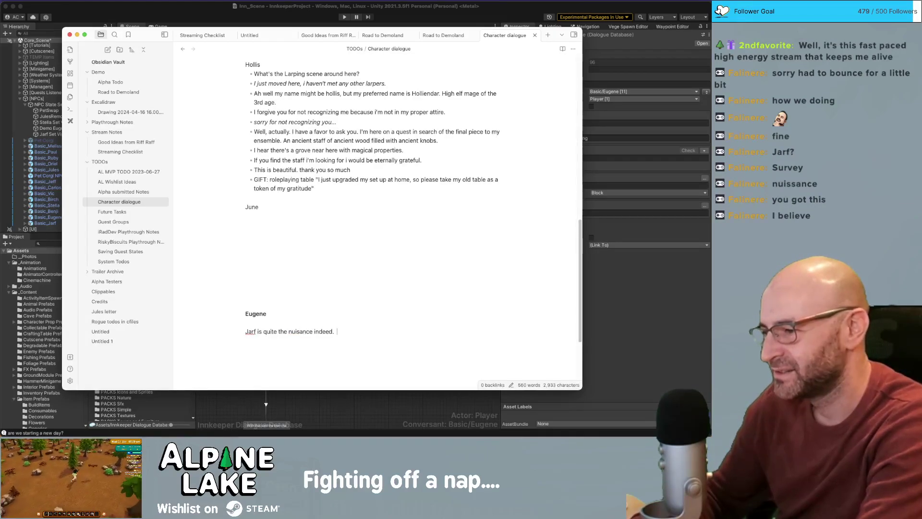
key(BackSpace)
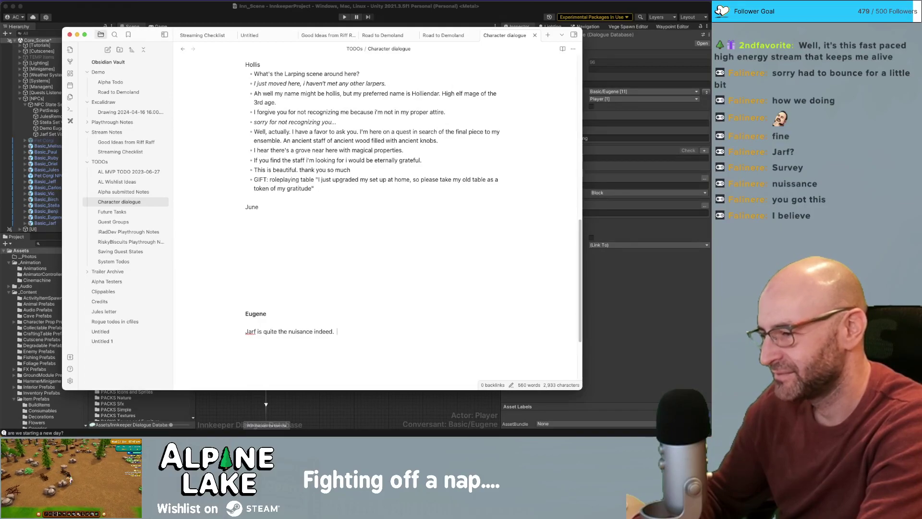
- Continue Eugene's line with "Believe it or not he's causing me some trouble as well." and start a new line
text(Believe it or not)
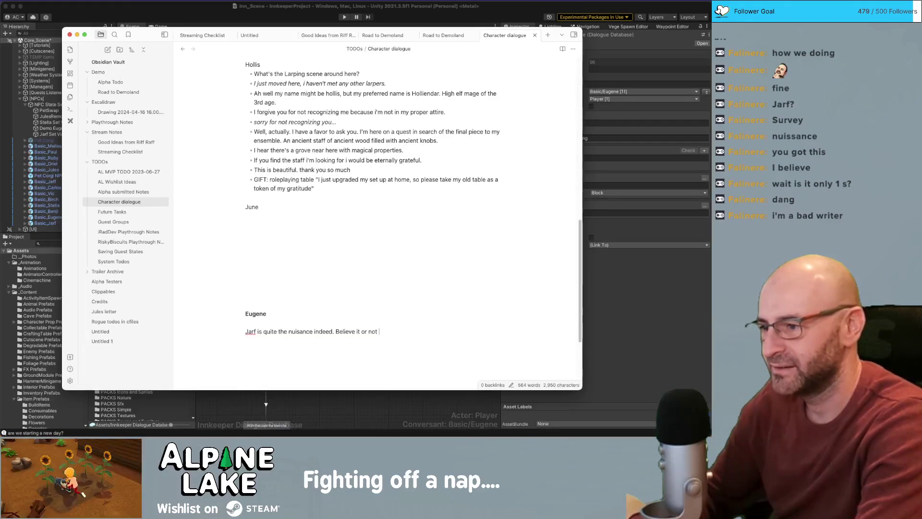
text(he's her)
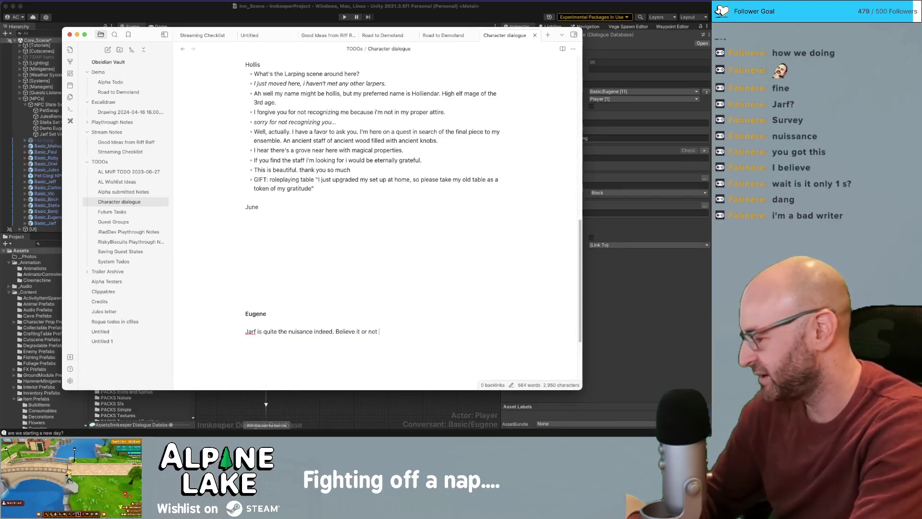
key(BackSpace)
key(BackSpace)
key(BackSpace)
text(causing me some t)
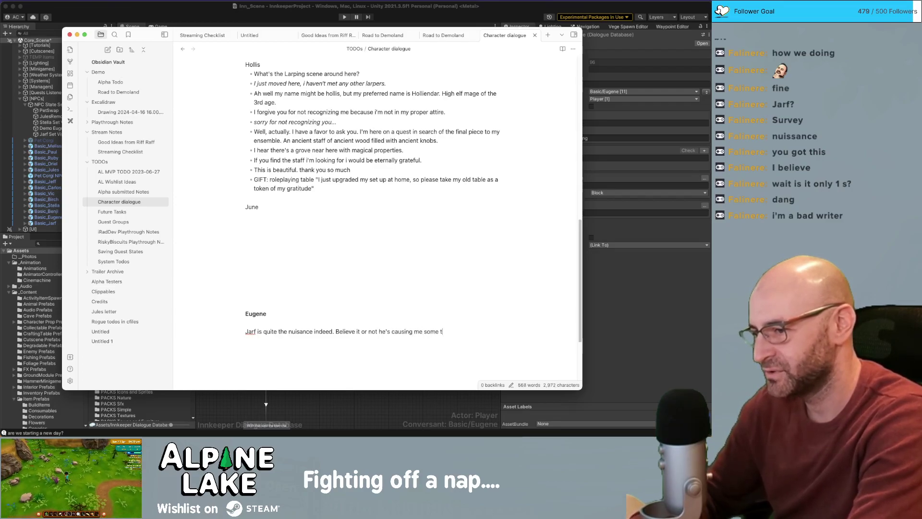
text(rouble as well.)
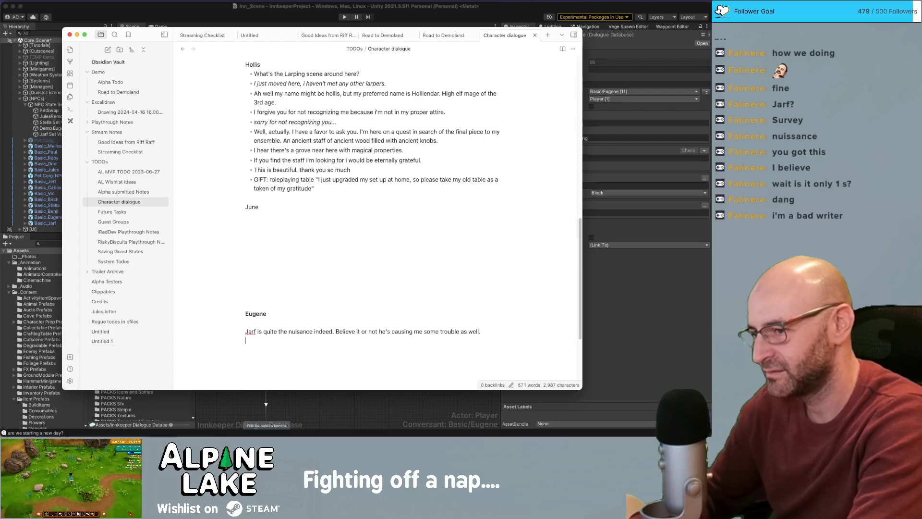
key(Return)
text(You see)
key(BackSpace)
key(BackSpace)
key(BackSpace)
key(BackSpace)
key(BackSpace)
key(BackSpace)
key(BackSpace)
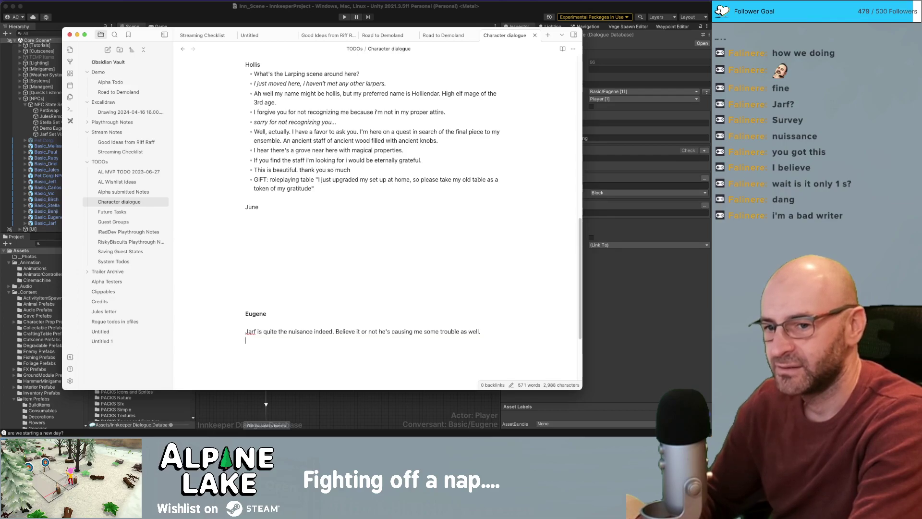
- Write Eugene's next line: "Jarf is here to scout the town. He's trying to purchase it, and all of the park land."
text(Jarf is here to pu)
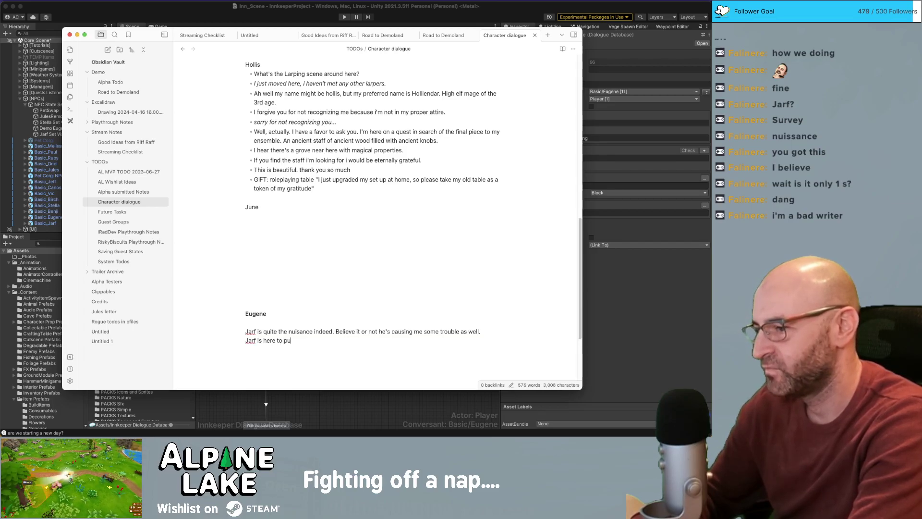
key(BackSpace)
text(otenti)
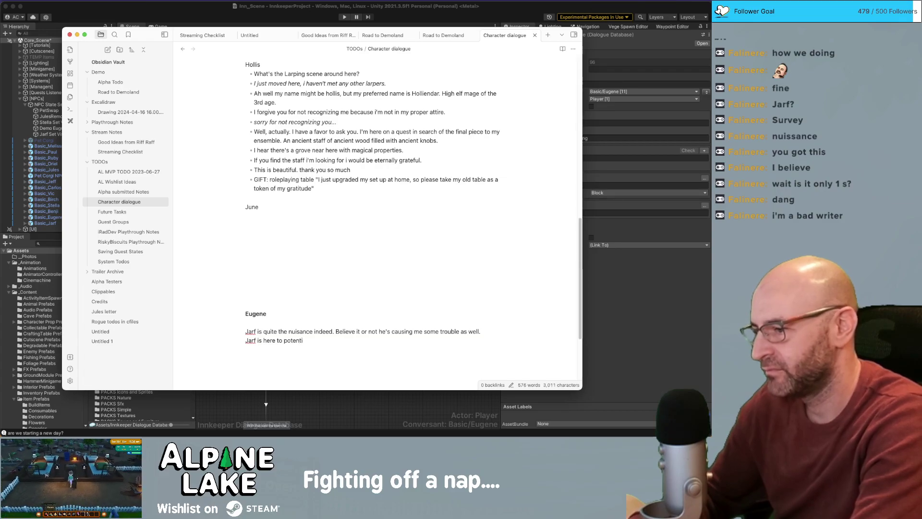
key(alt+shift+Left)
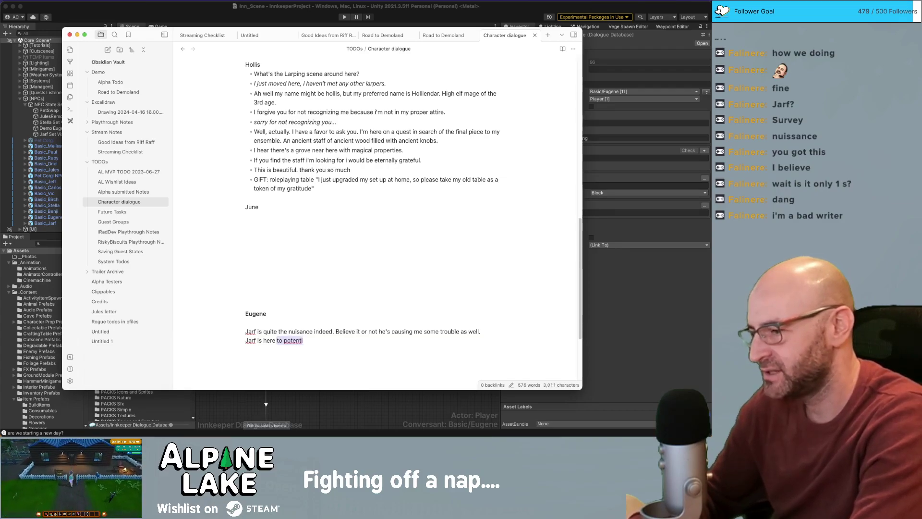
text(scout the )
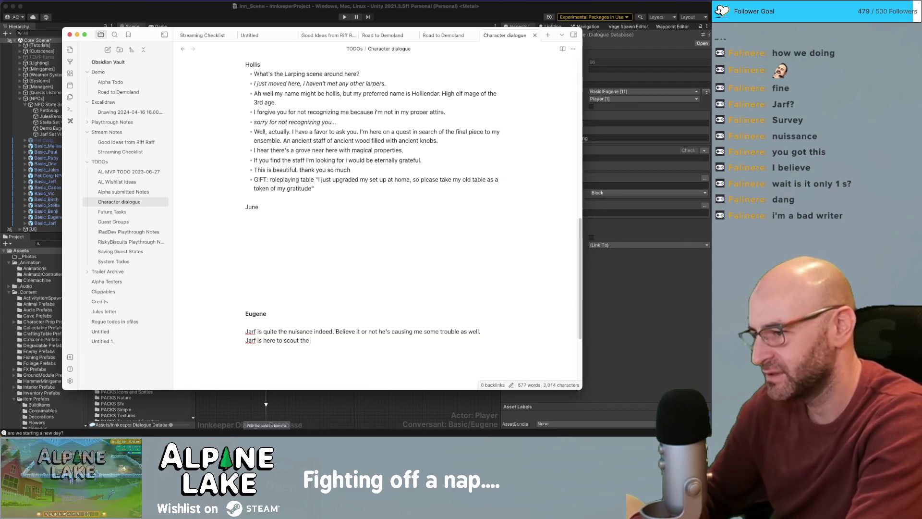
text(town. He's trying to purchase it, and all of the park land as well)
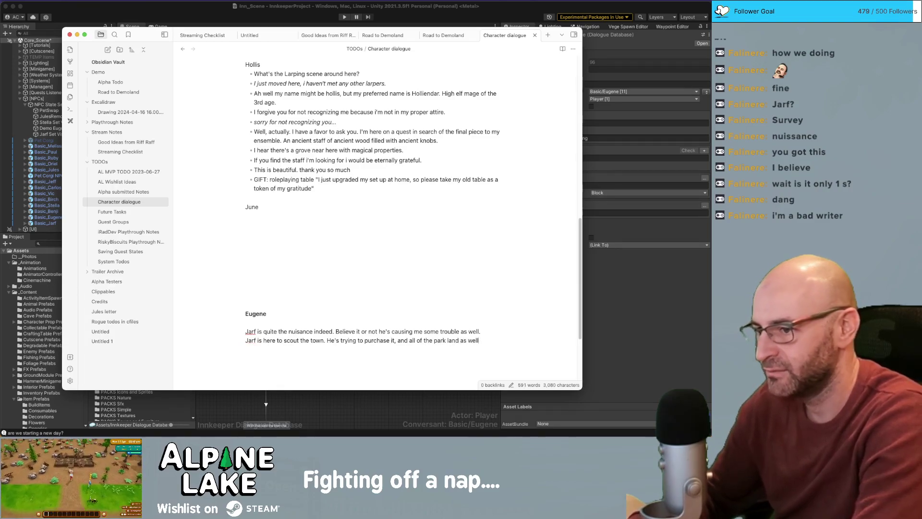
key(BackSpace)
key(BackSpace)
key(BackSpace)
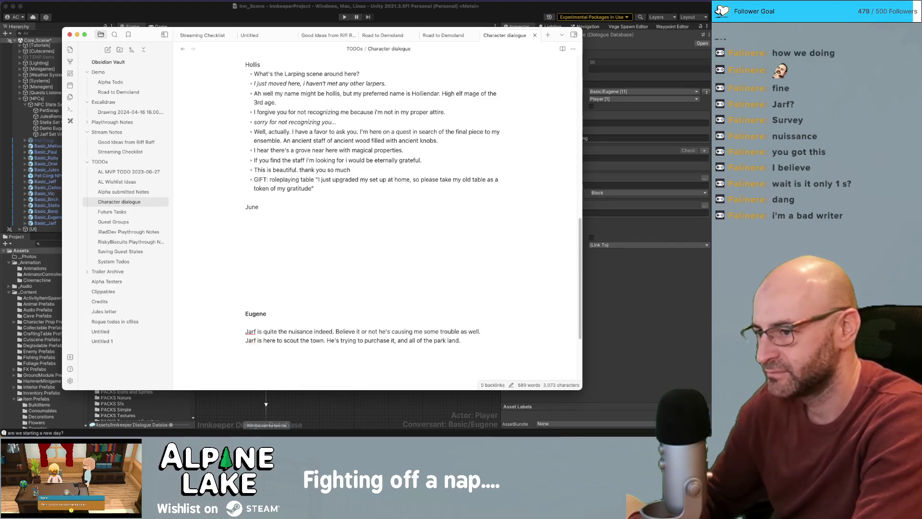
- Reword the end of Eugene's purchase sentence to "along with the park land."
key(shift+alt+Left)
key(shift+alt+Left)
key(shift+alt+Left)
key(shift+alt+Left)
key(shift+alt+Left)
key(BackSpace)
text(along with al)
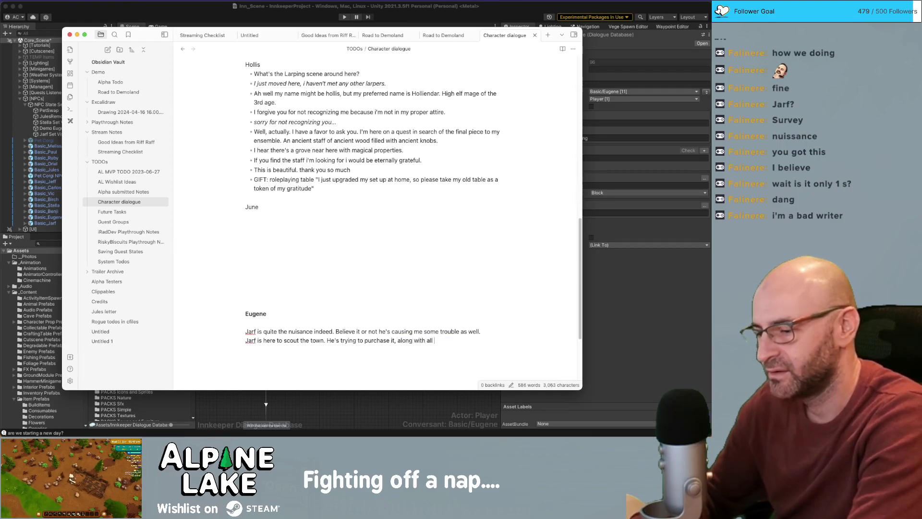
key(BackSpace)
text(the park land.)
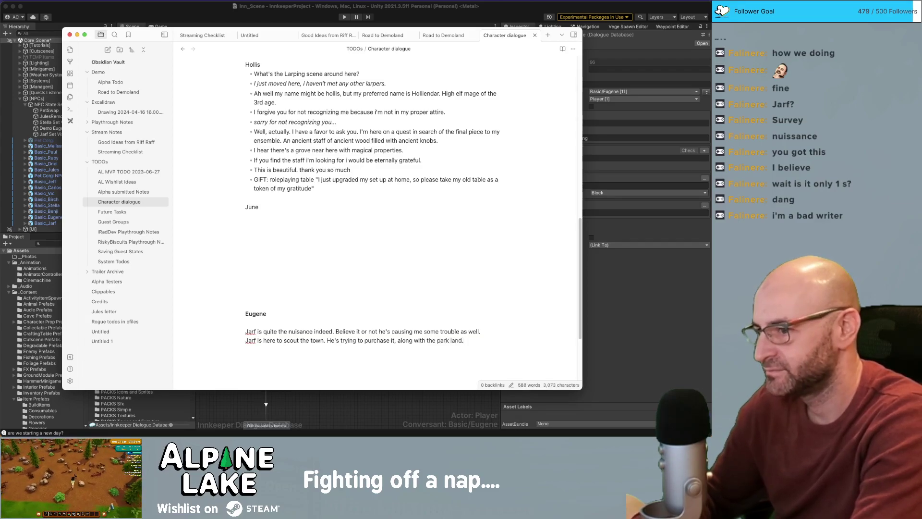
- Add the sentence "I don't know what his intentions are but they can't be good." to Eugene's dialogue
text(what his )
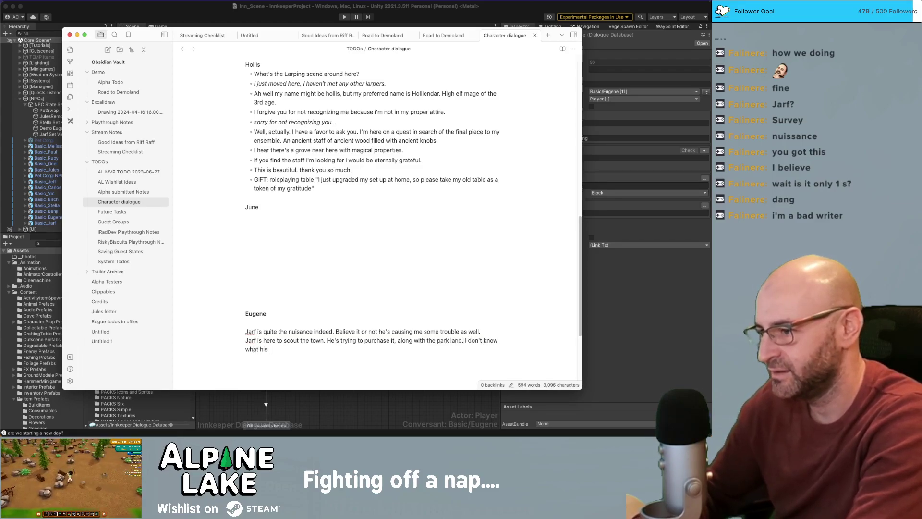
text(intentions are but they can't )
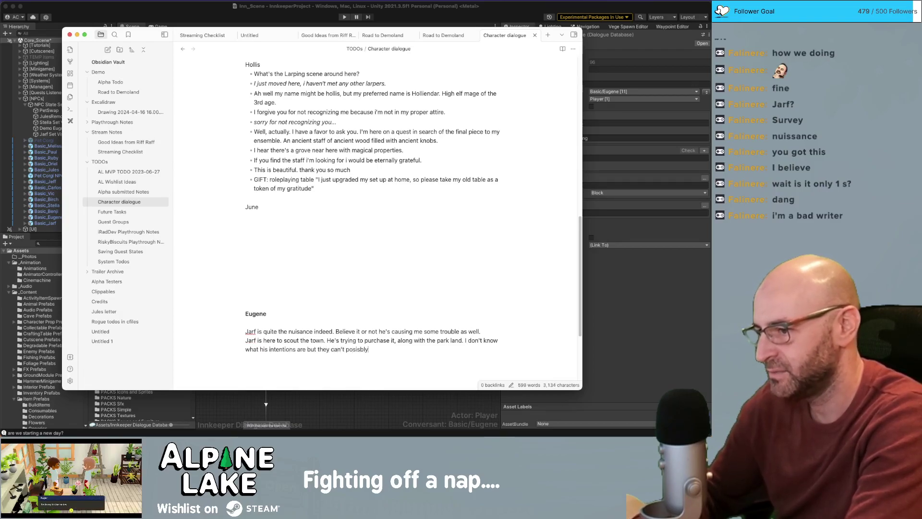
text(posisbly)
key(BackSpace)
key(BackSpace)
key(BackSpace)
key(BackSpace)
key(BackSpace)
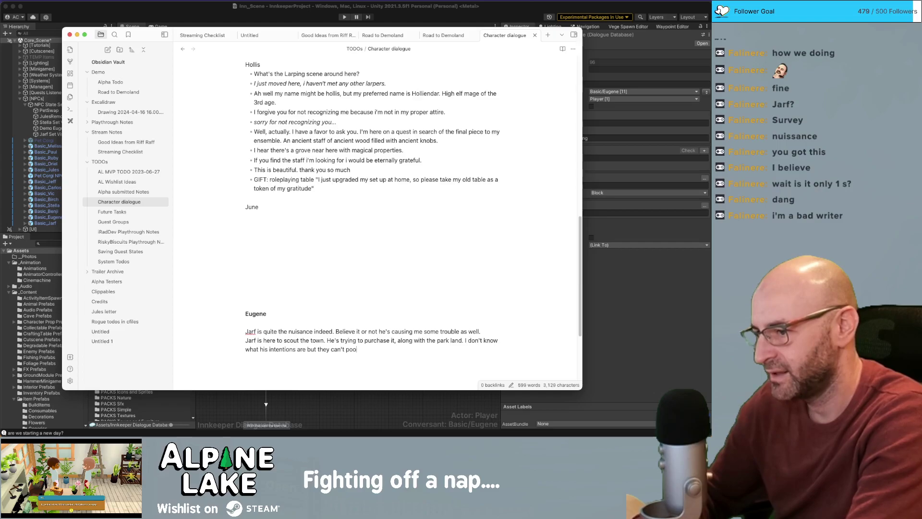
text(be good. )
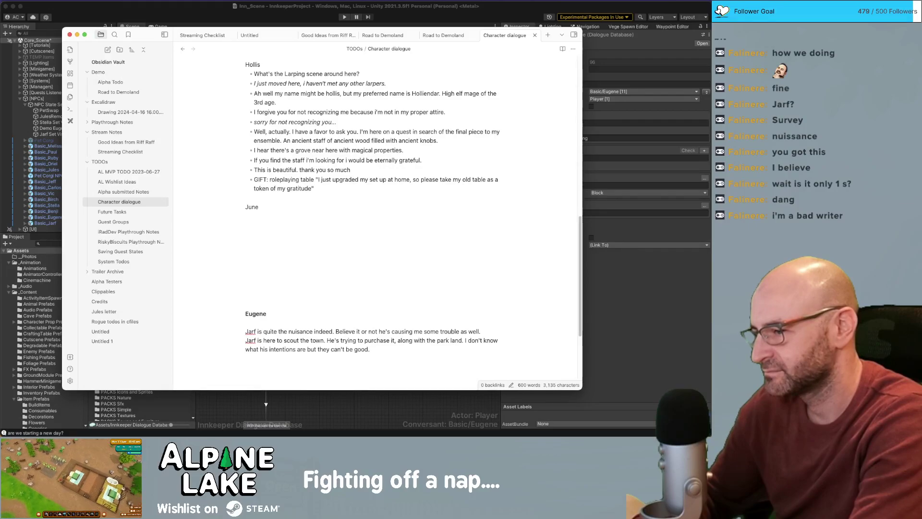
text(Not with)
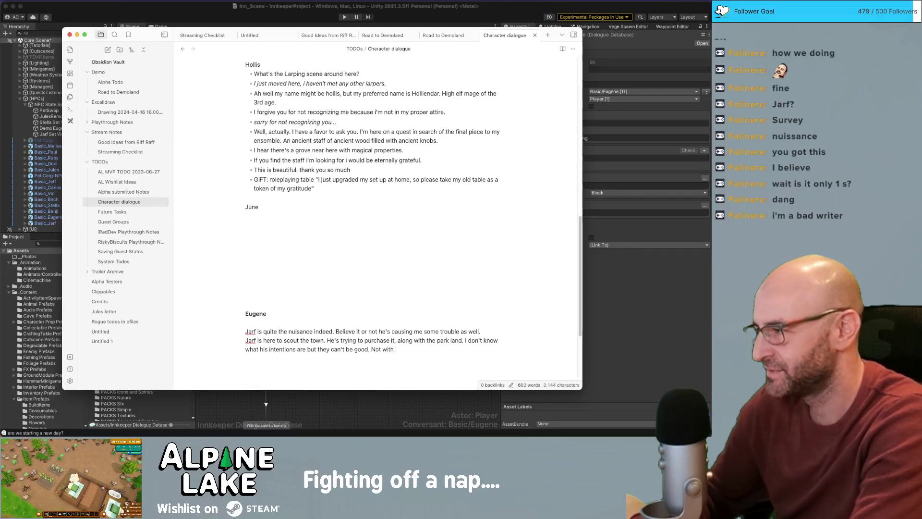
key(BackSpace)
key(BackSpace)
key(BackSpace)
key(BackSpace)
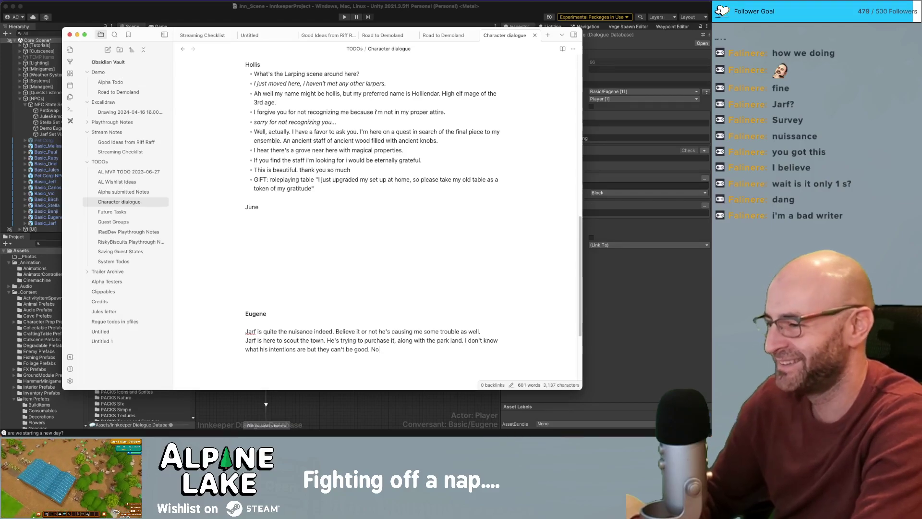
key(BackSpace)
key(BackSpace)
key(BackSpace)
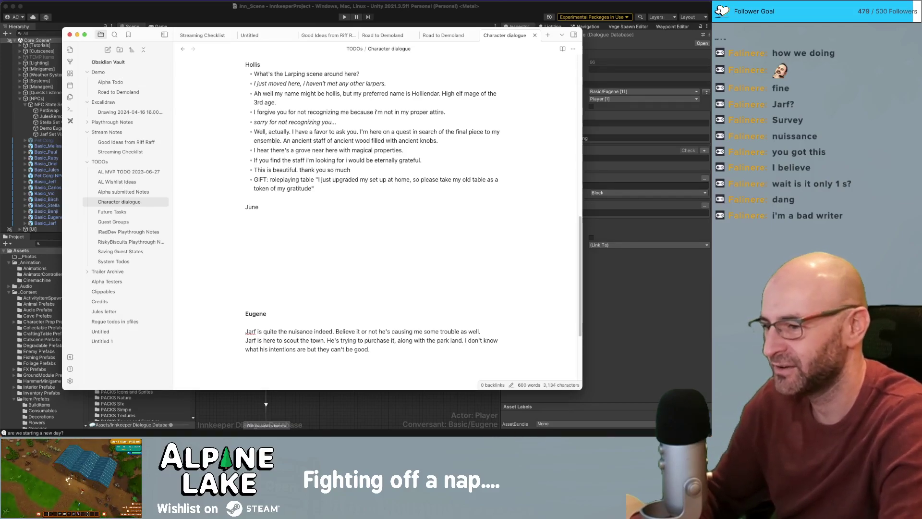
- Break Eugene's dialogue into one sentence per line, with no blank lines between the sentences
click(467, 341)
key(Left)
key(Left)
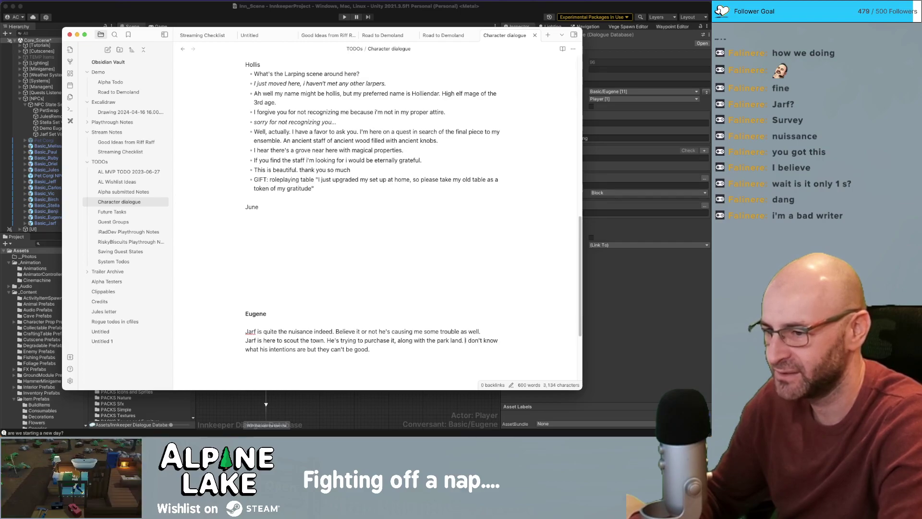
key(Return)
key(Return)
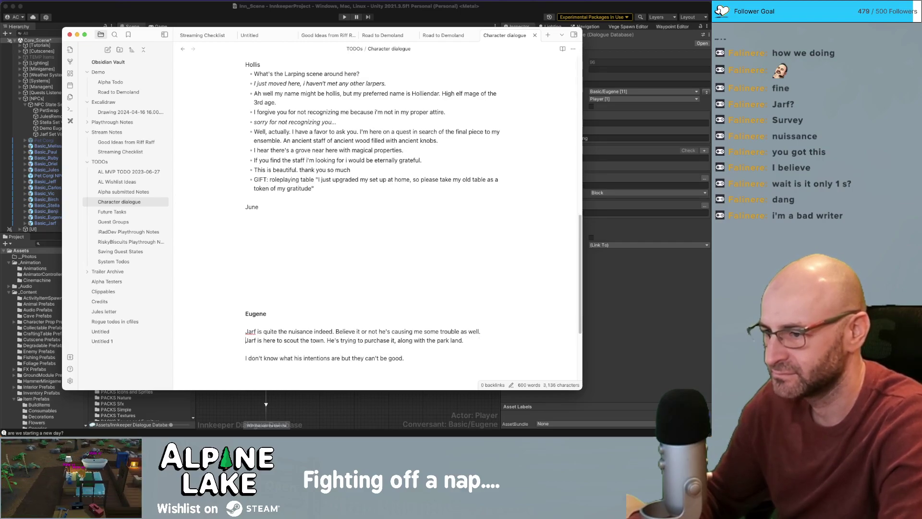
click(326, 340)
key(Return)
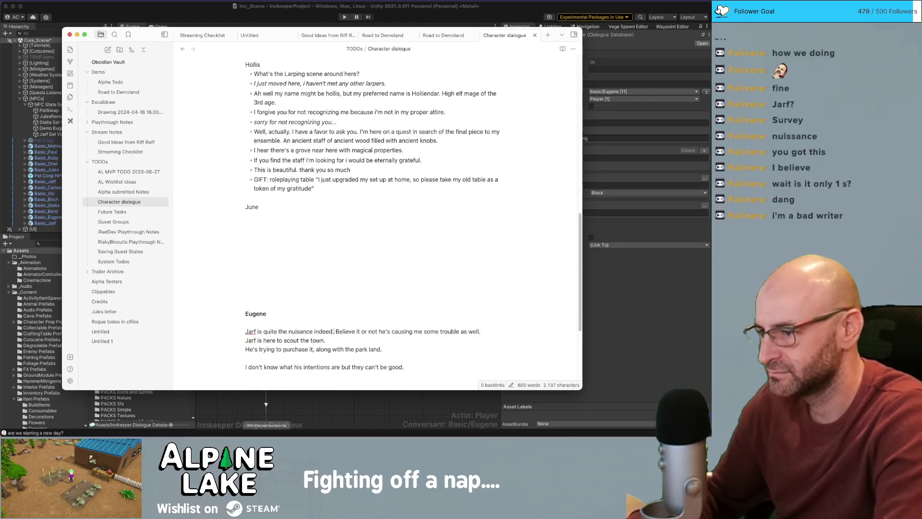
key(Return)
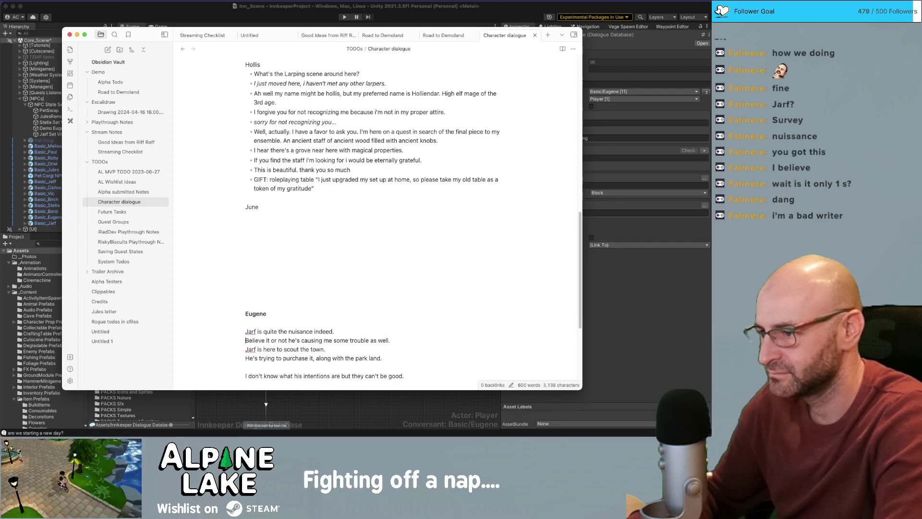
triple_click(336, 332)
click(338, 340)
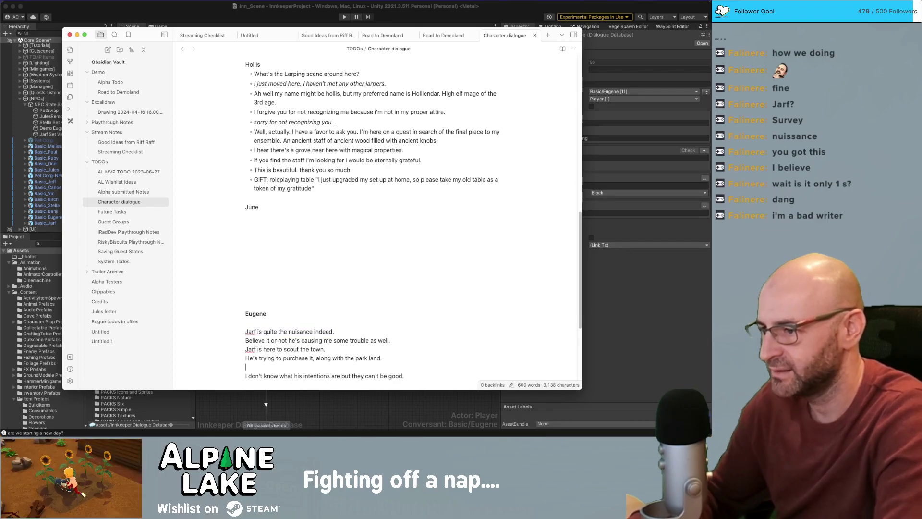
key(BackSpace)
click(632, 294)
click(435, 323)
click(359, 358)
key(super+Tab)
- Start a new paragraph after Eugene's last sentence, separated by a blank line
click(423, 366)
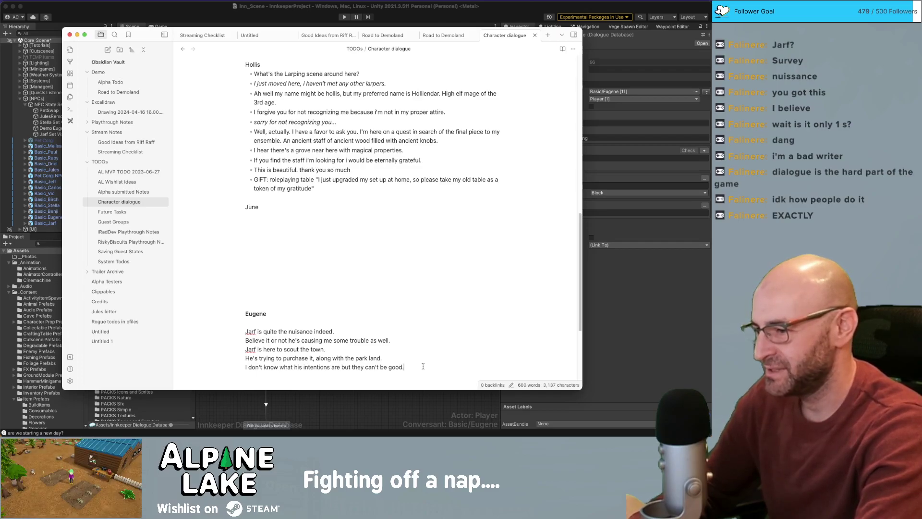
key(Return)
key(Return)
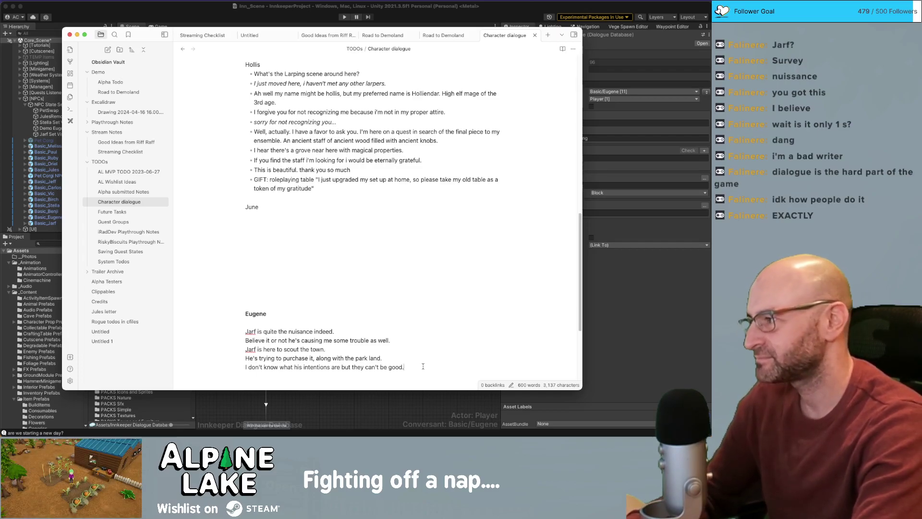
text(I)
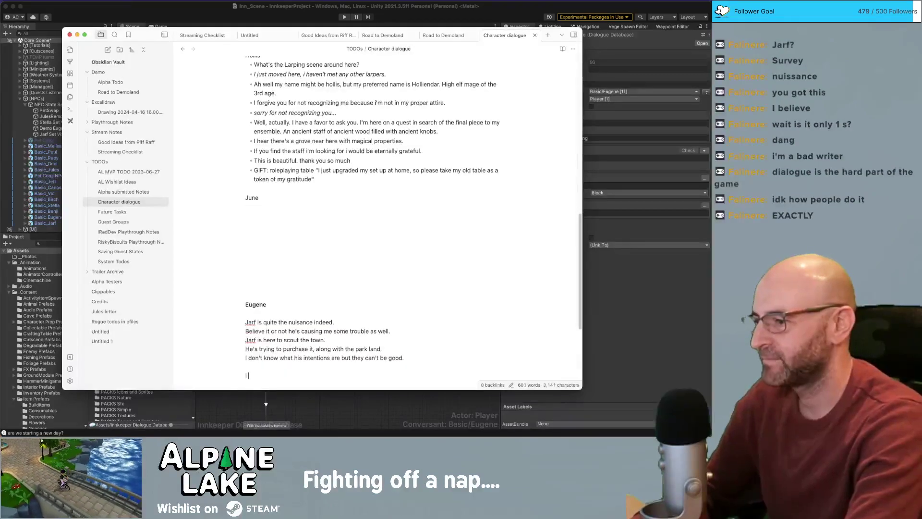
text( think i'm)
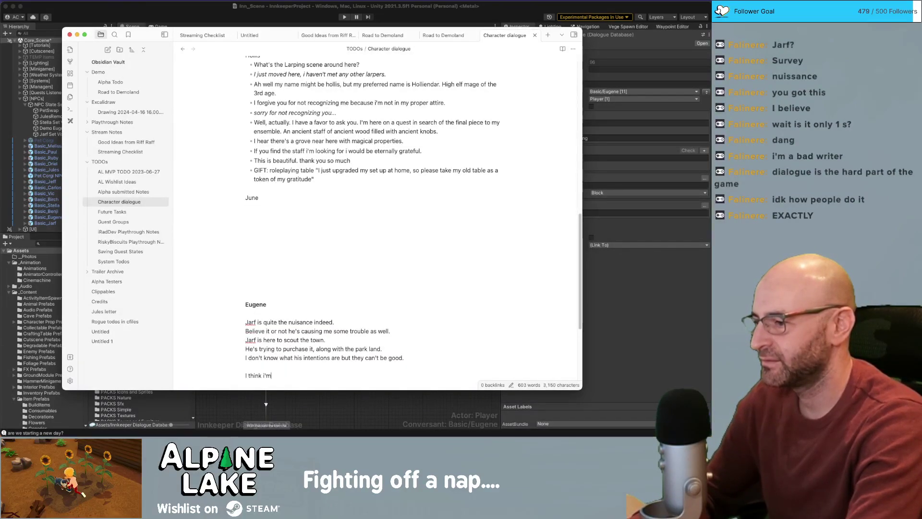
key(BackSpace)
key(BackSpace)
key(BackSpace)
key(BackSpace)
key(BackSpace)
key(BackSpace)
key(BackSpace)
key(BackSpace)
- Write Eugene's sentence "I'm going to call a meeting of the town council to discuss this [em4]Jarf[/em4] situation" in the new paragraph
text(I'm )
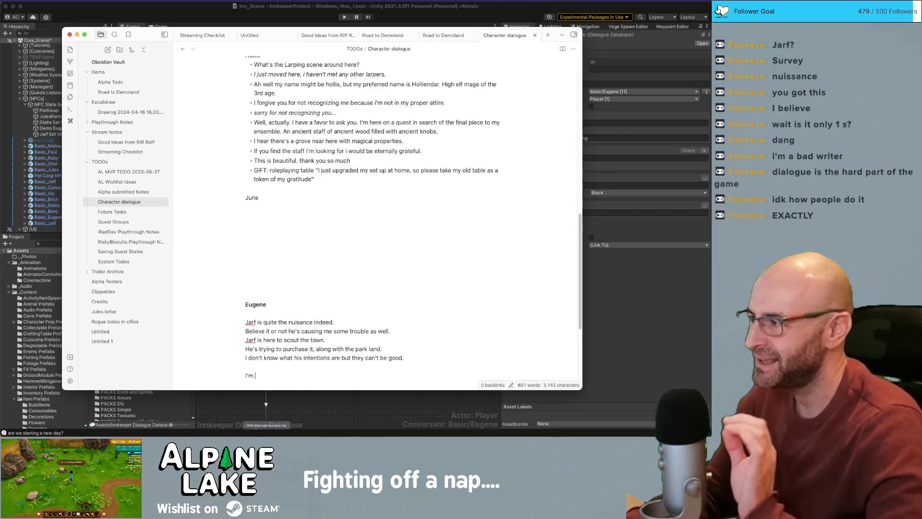
text(going to c)
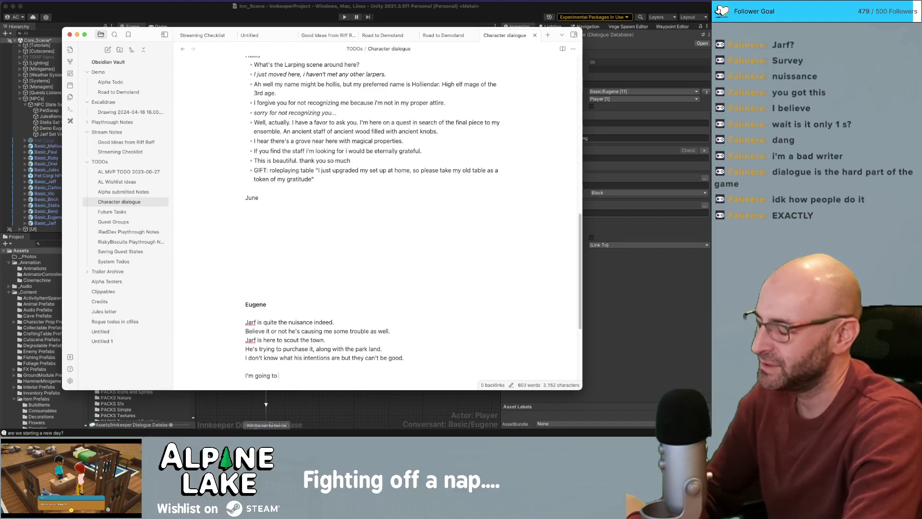
text(call a )
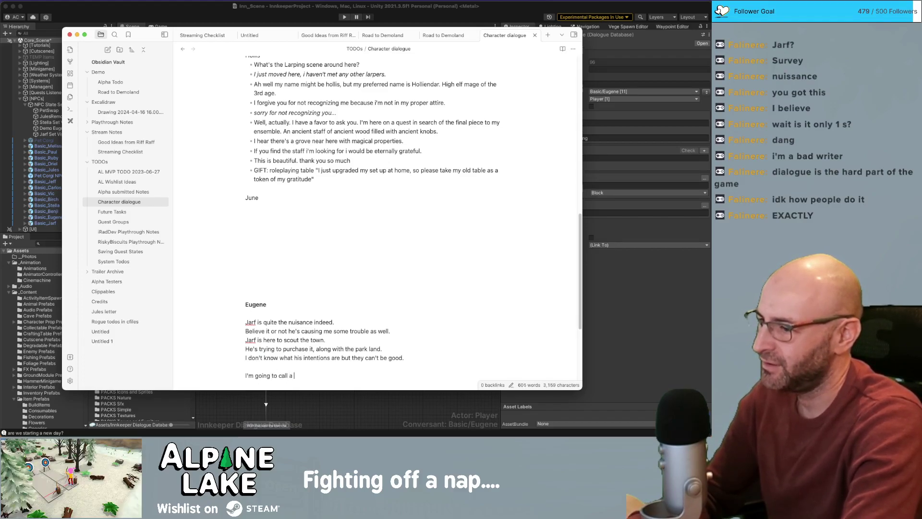
text(meeting of the )
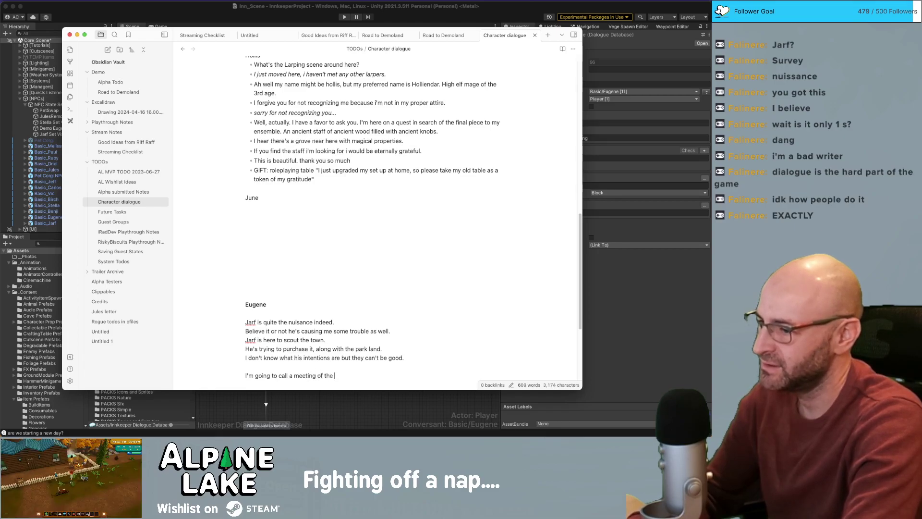
text(town council to)
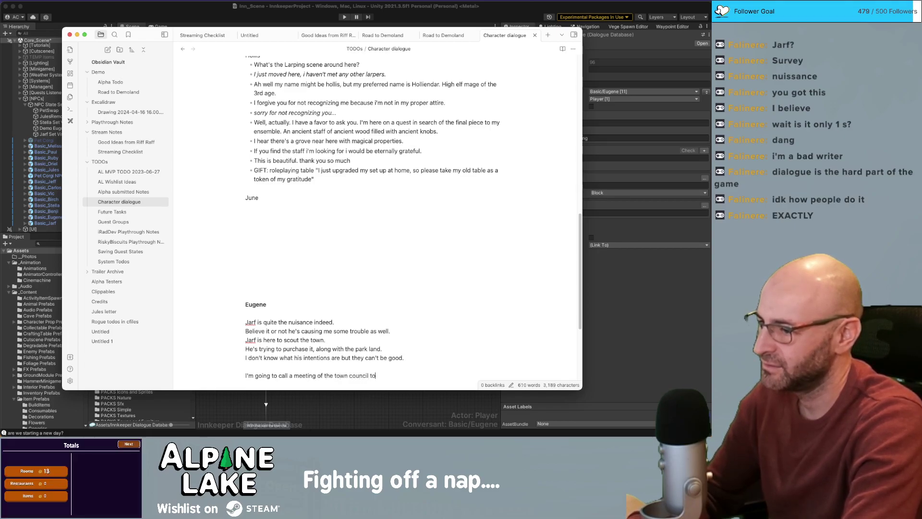
text( discuss this [)
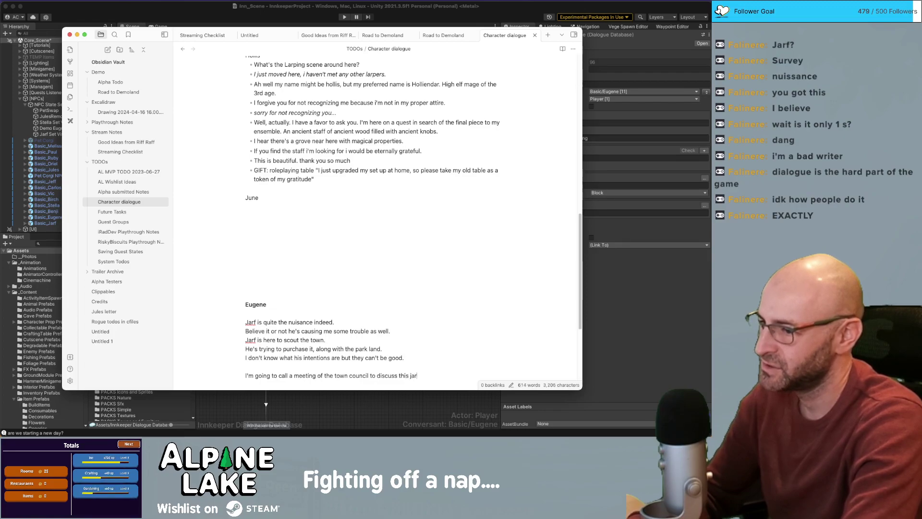
text(e)
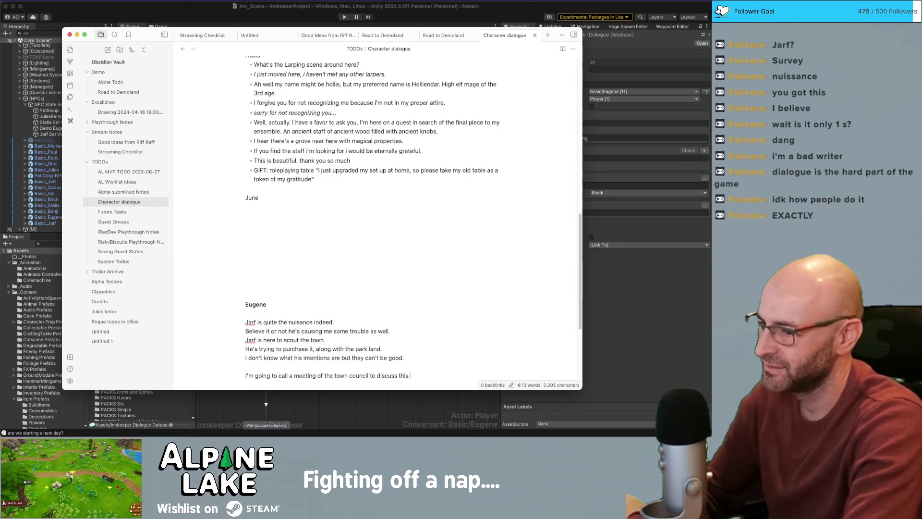
text(m4)
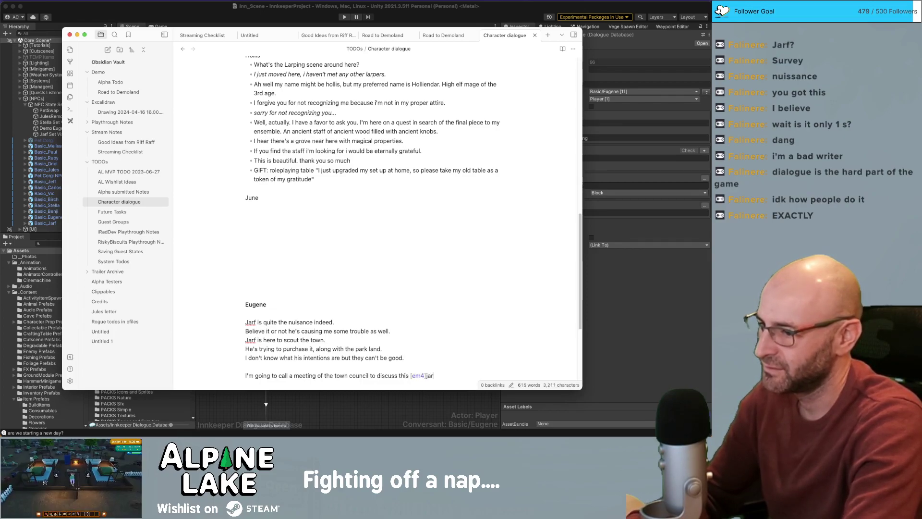
text(Jarf[/em4] situat)
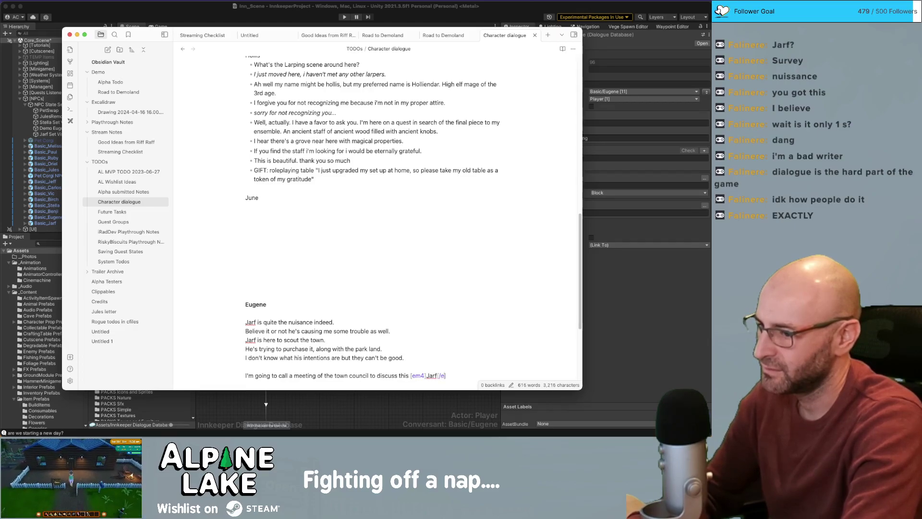
text(ion)
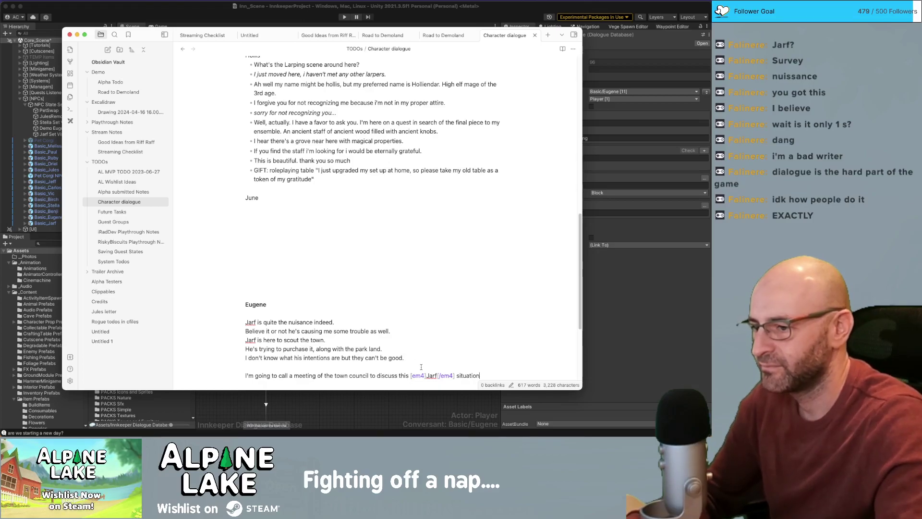
- Replace the two plain "Jarf" mentions in Eugene's earlier lines with a copy of the tagged "[em4]Jarf[/em4]"
drag(412, 375, 456, 375)
key(super+c)
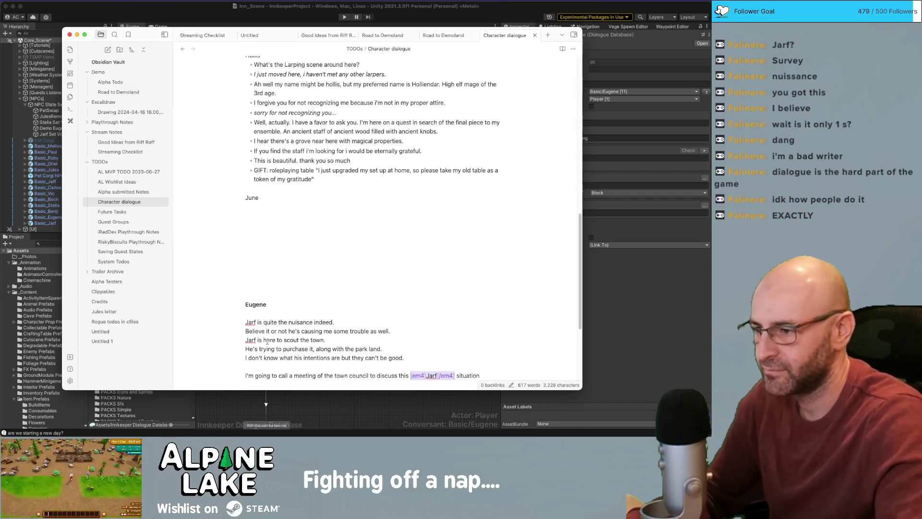
double_click(250, 340)
key(super+v)
double_click(250, 322)
key(super+v)
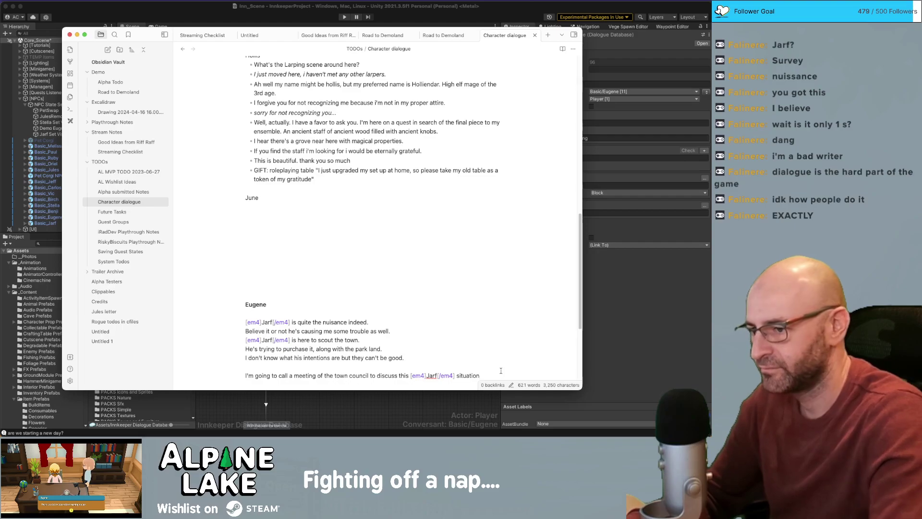
- End the meeting sentence with a period, add the line "Keep an eye out for a letter in the mail soon.", and remove the blank line above
text(.)
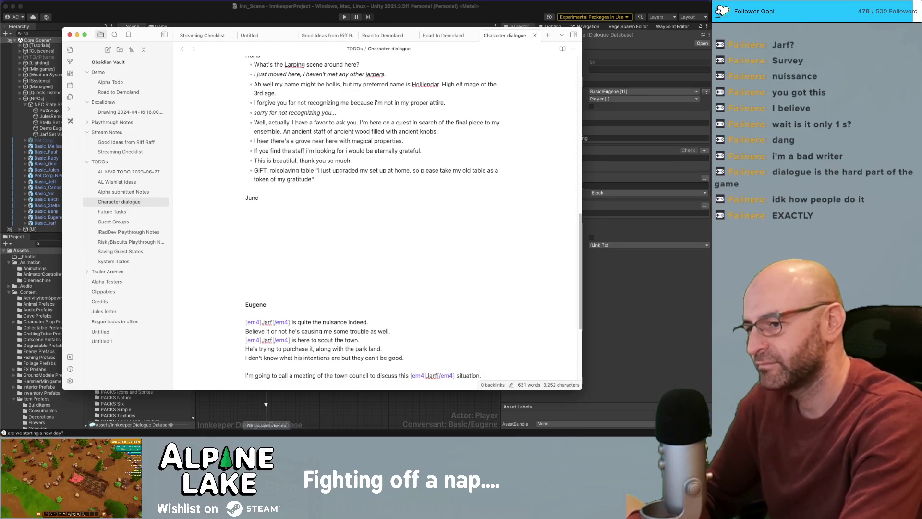
key(Return)
key(Return)
text(Keep an )
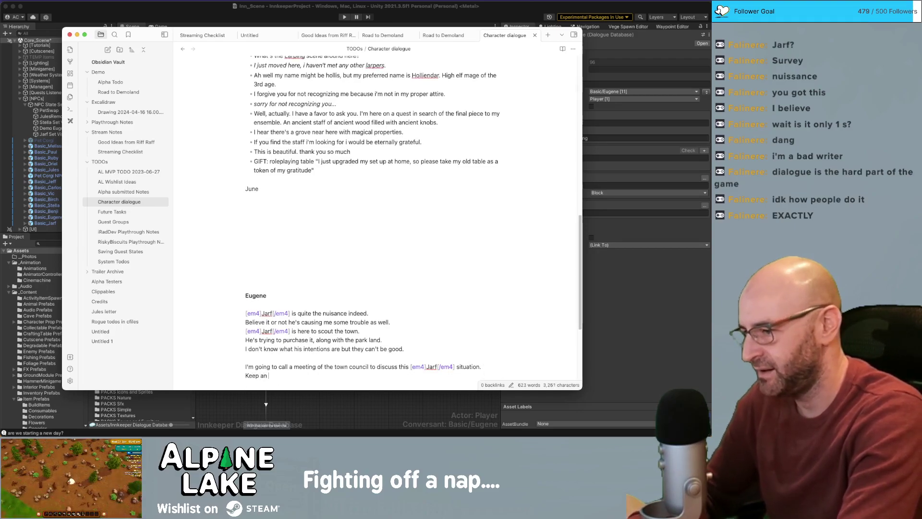
text(eye out for)
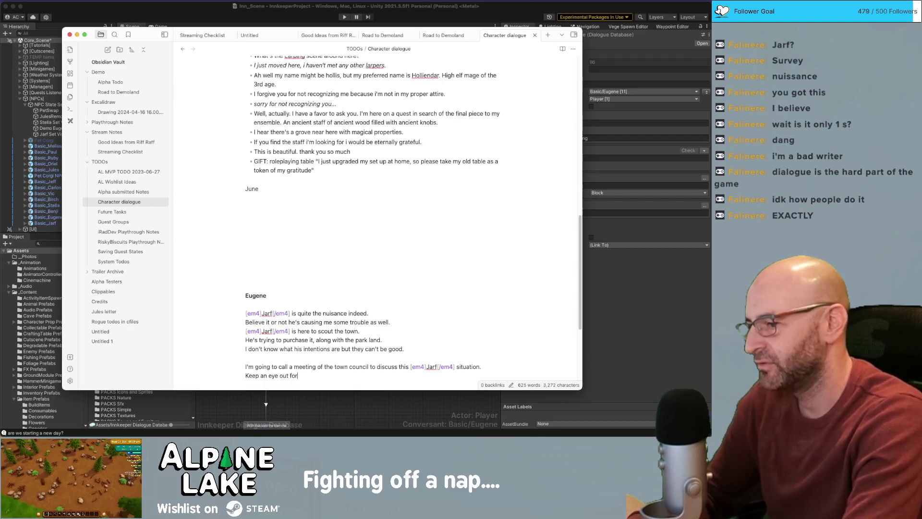
text( a letter in the mail soon.)
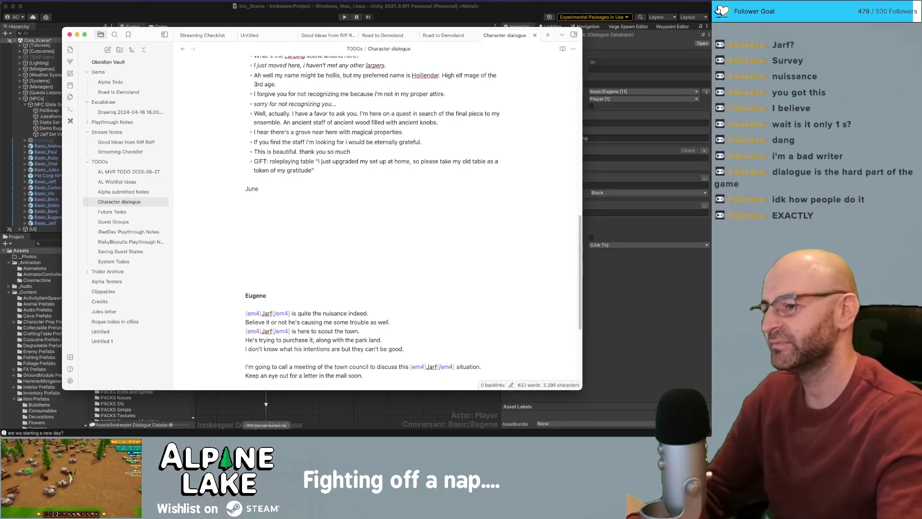
key(BackSpace)
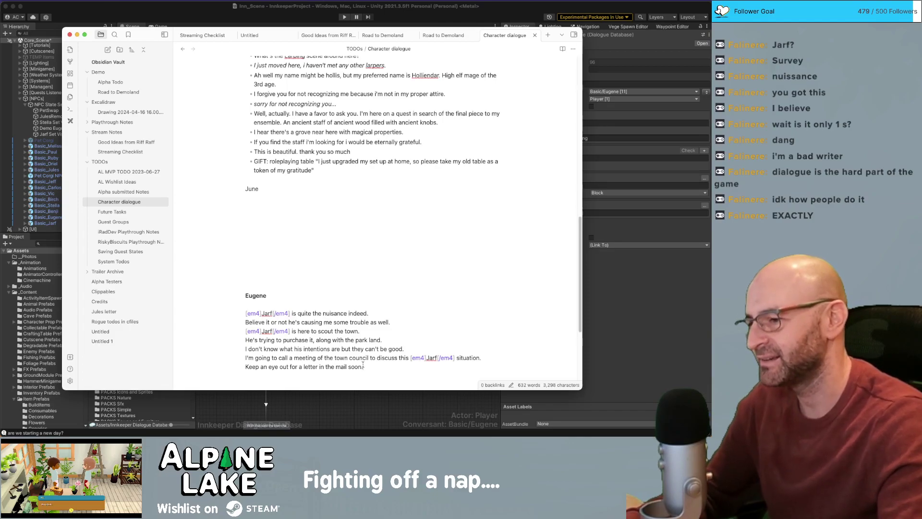
mouse_move(366, 367)
mouse_down()
mouse_move(251, 323)
mouse_move(365, 367)
mouse_up()
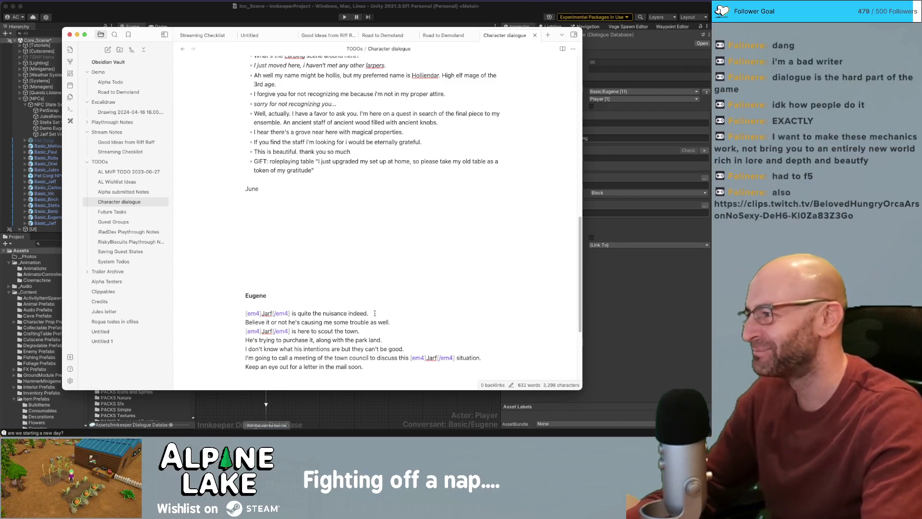
- Copy Eugene's first line from the note and replace his Unity reply's dialogue text with "[em4]Jarf[/em4] is quite the nuisance indeed."
click(374, 313)
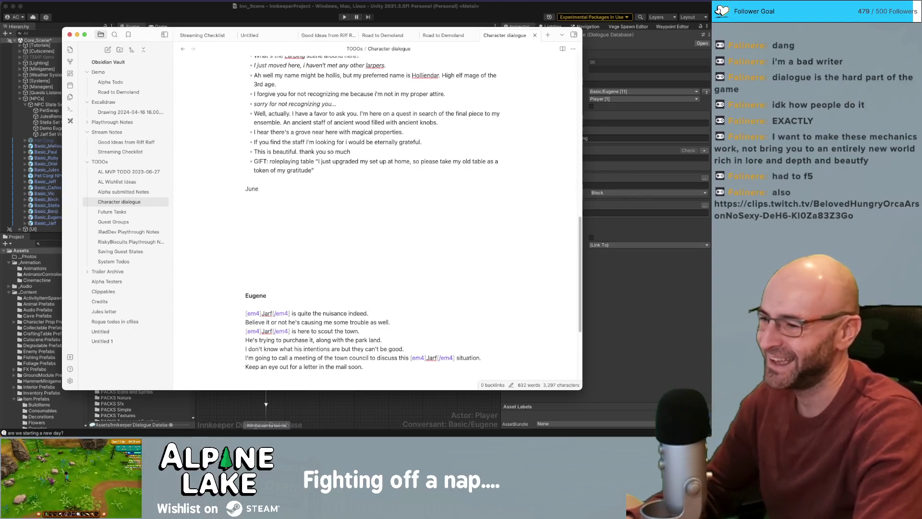
key(BackSpace)
key(shift+super+Left)
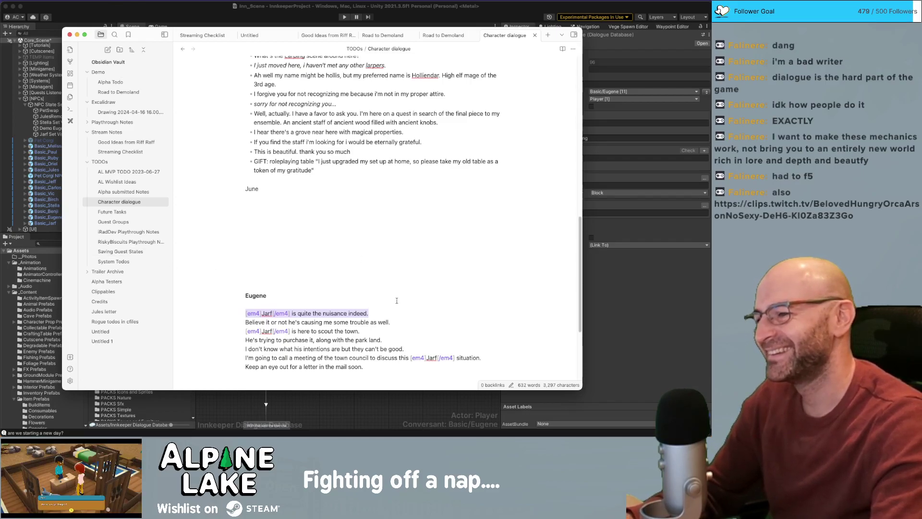
click(383, 313)
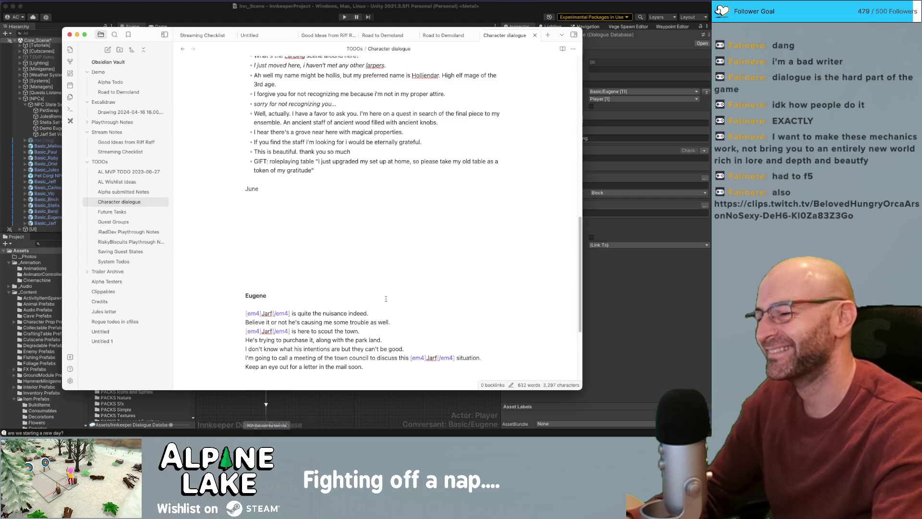
key(shift+super+Left)
key(super+c)
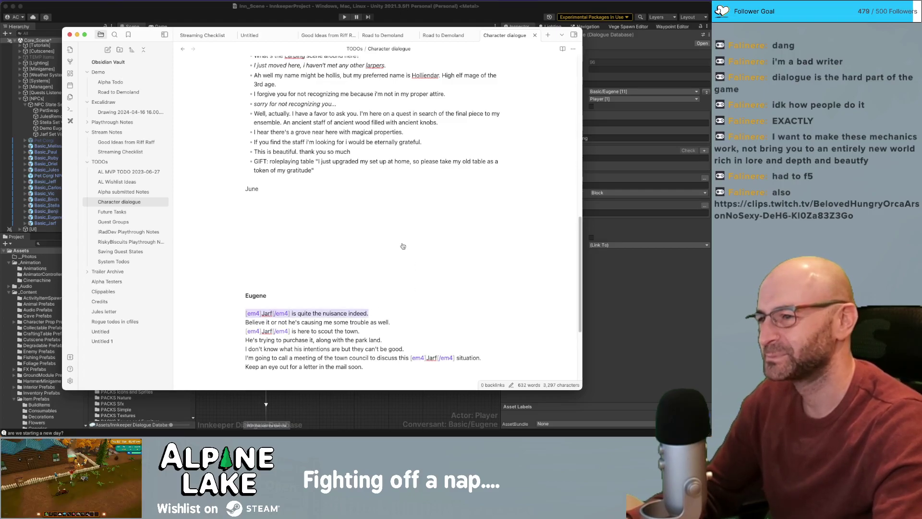
click(226, 18)
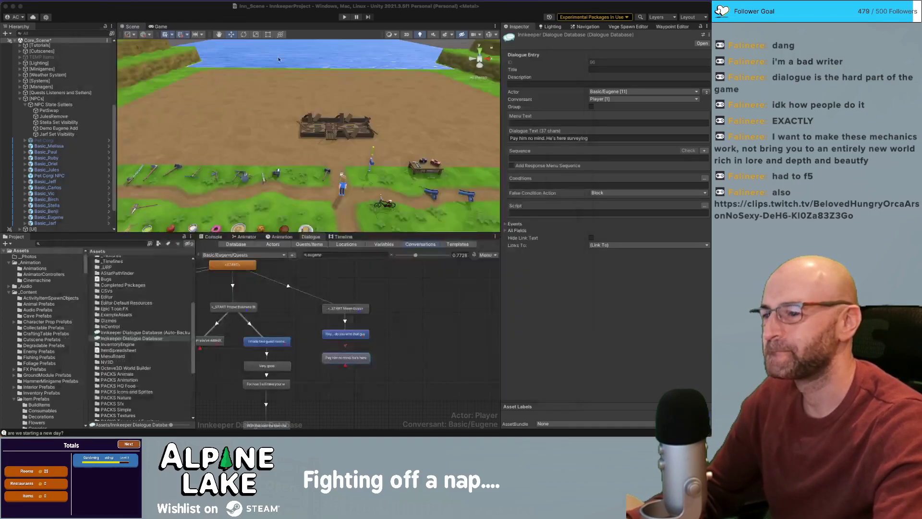
scroll(391, 326, down, 1)
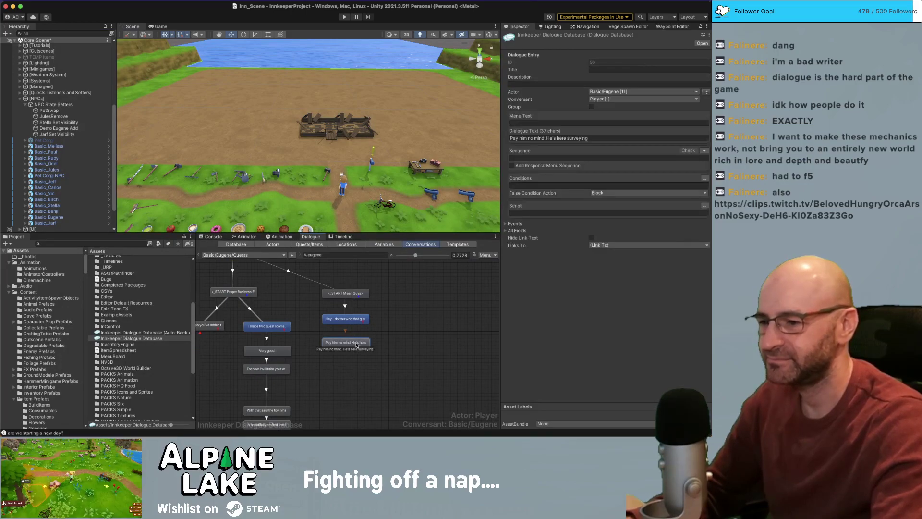
click(537, 138)
key(super+v)
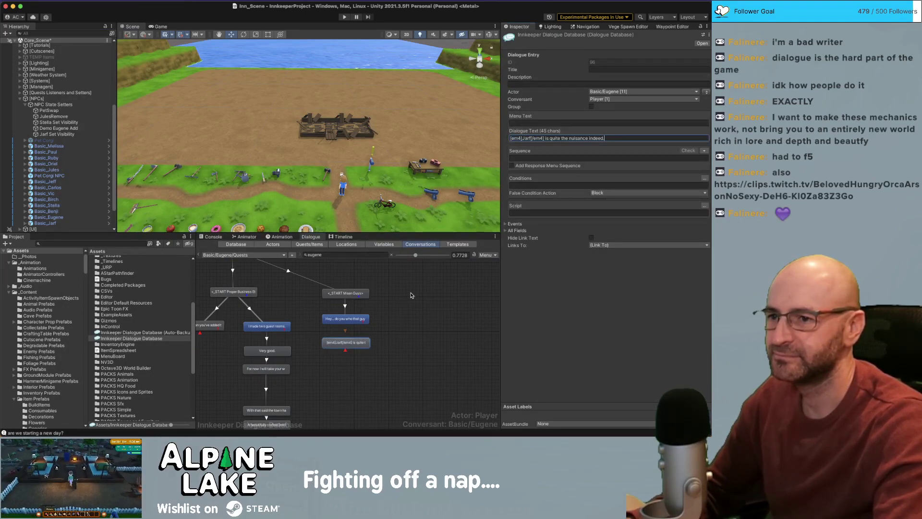
- Create a child node under Eugene's "quite the nuisance" entry in the conversation graph
click(406, 327)
scroll(406, 327, down, 1)
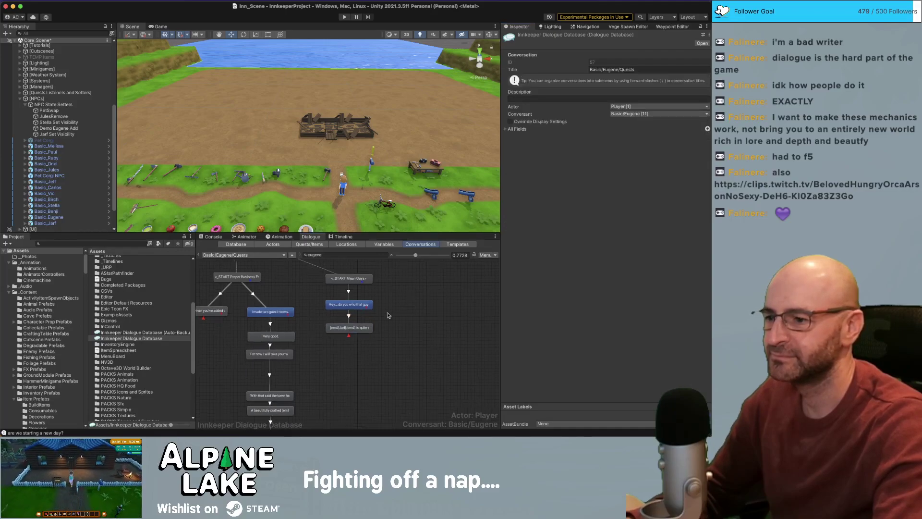
click(361, 329)
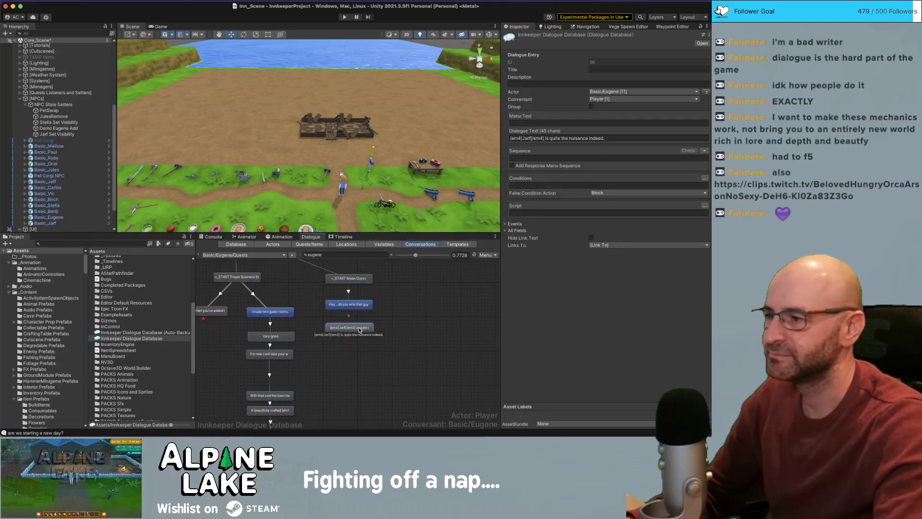
right_click(348, 331)
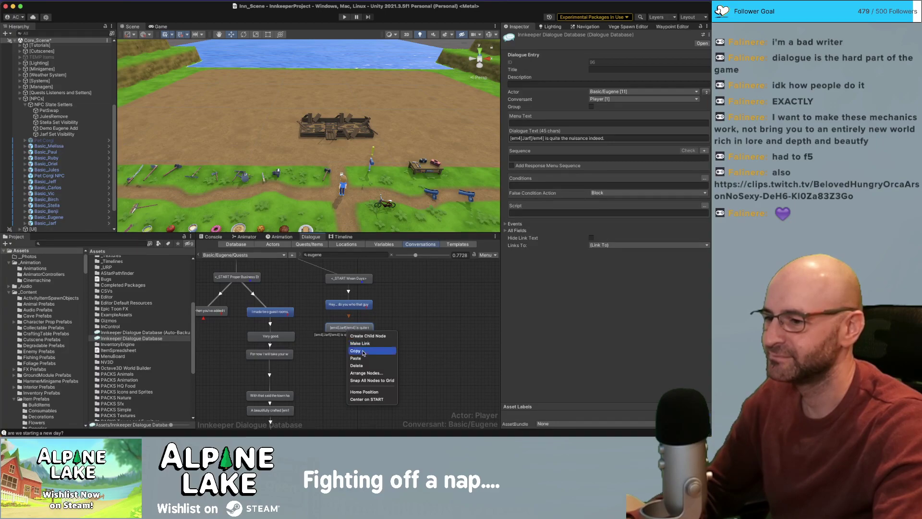
click(369, 339)
- Make Eugene the new node's actor and Player its conversant, with "Believe it or not he's causing me some trouble as well." copied from the note
key(super+Tab)
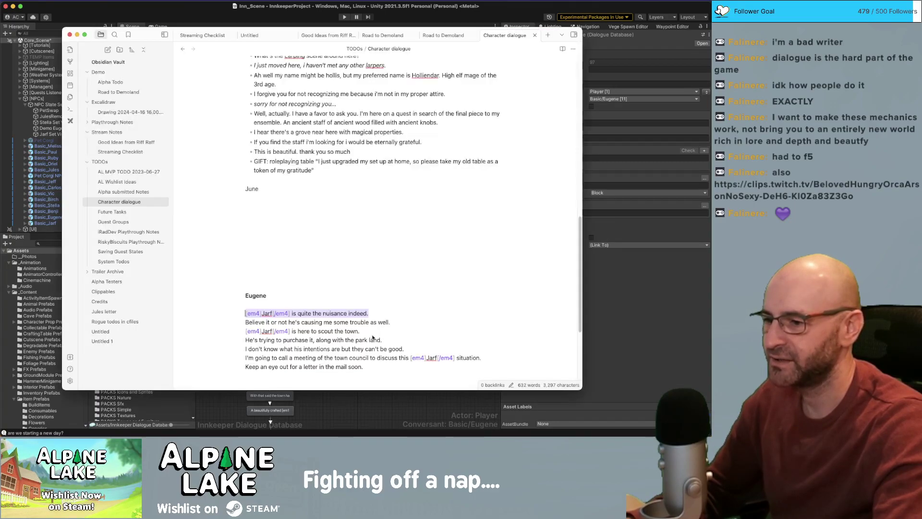
click(391, 323)
drag(391, 322, 245, 323)
key(super+c)
key(super+Tab)
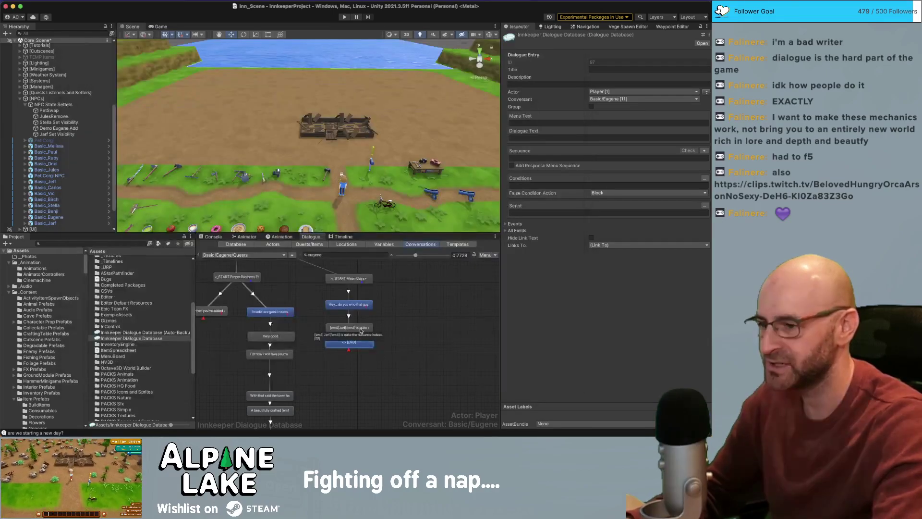
click(707, 91)
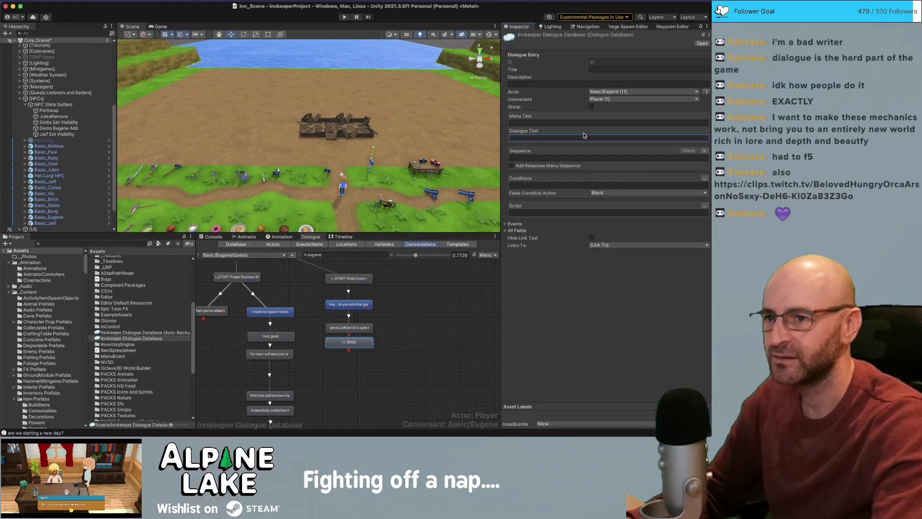
key(super+v)
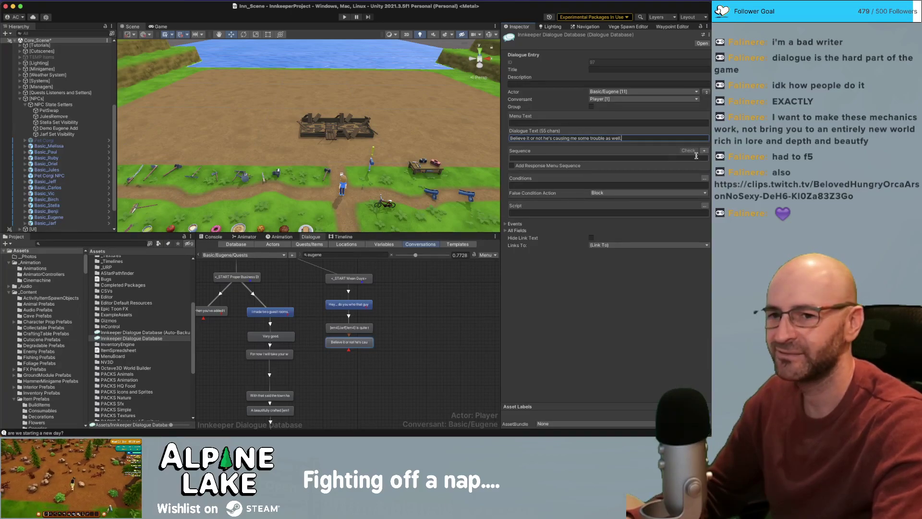
- Switch to the Obsidian notes and set the base color scheme to Dark in the appearance preferences
key(super+Tab)
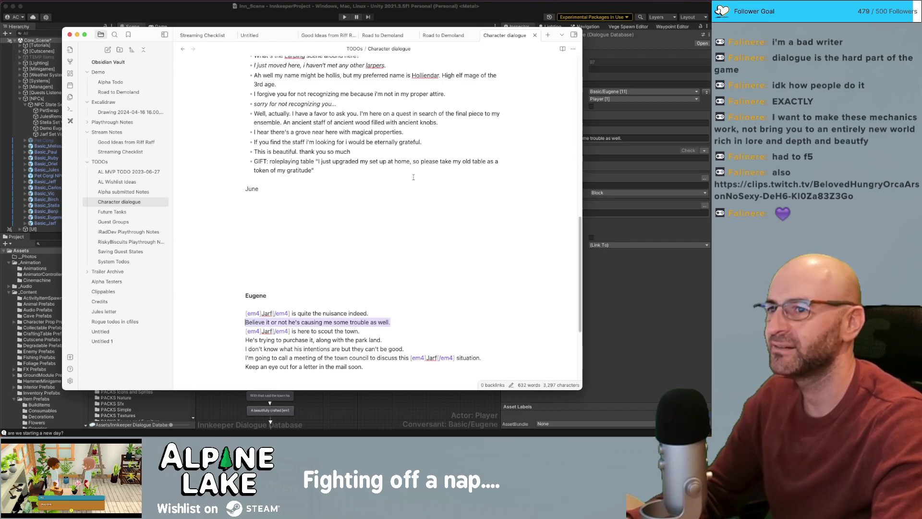
click(41, 2)
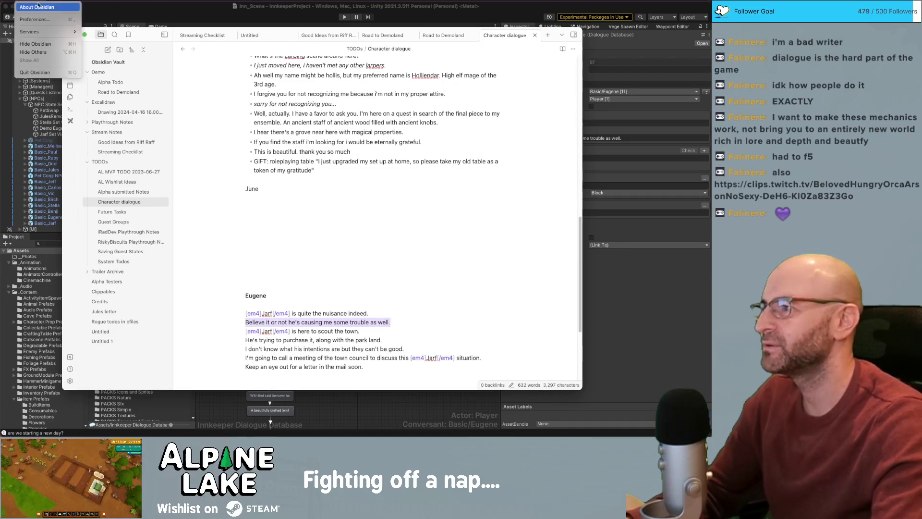
click(43, 19)
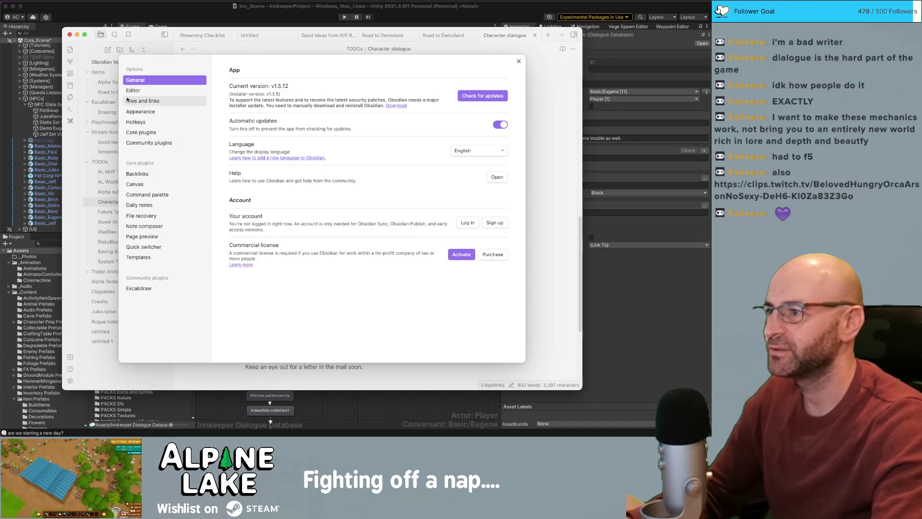
click(142, 92)
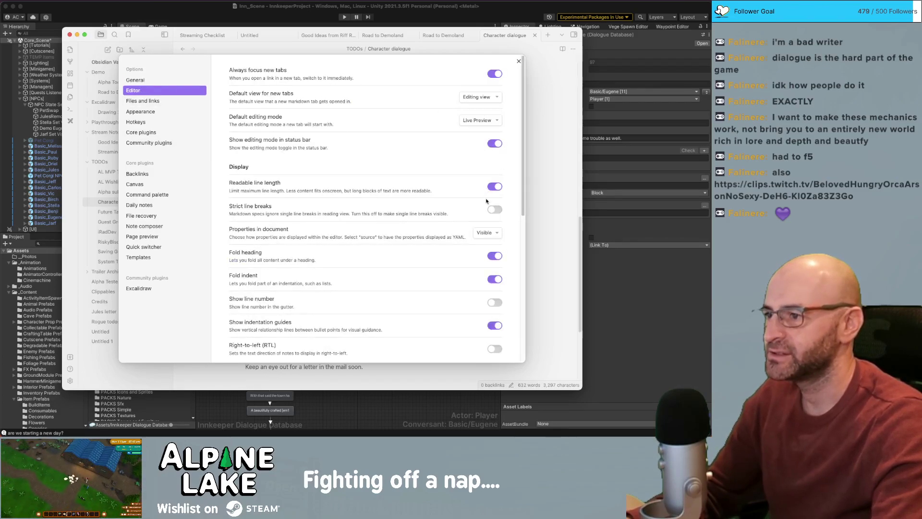
scroll(478, 256, down, 10)
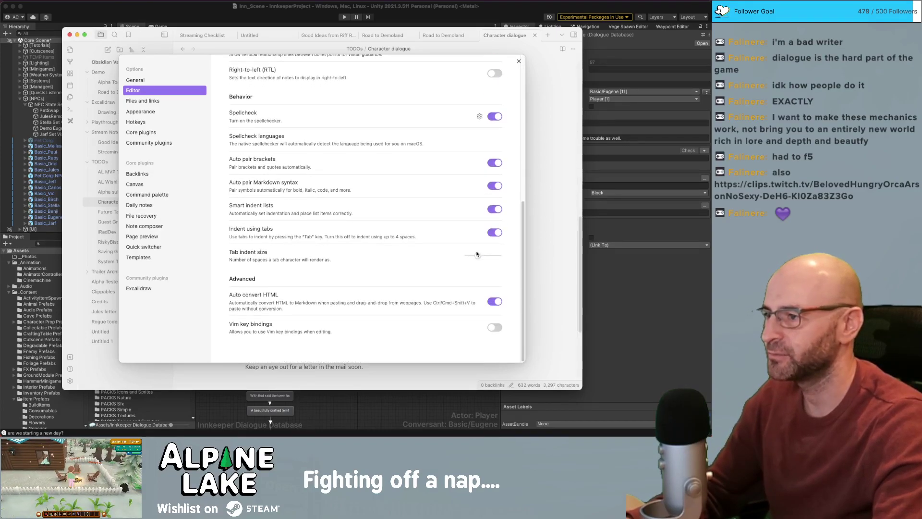
scroll(442, 250, up, 10)
click(140, 112)
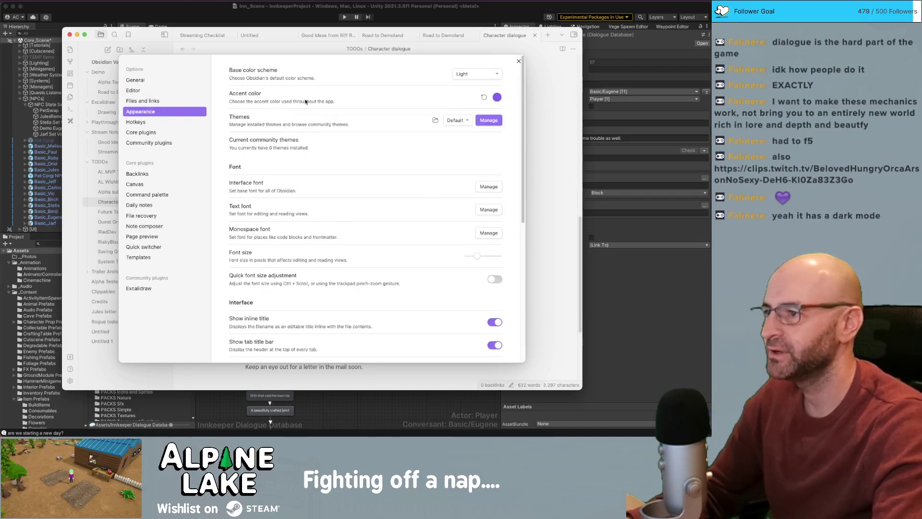
click(474, 73)
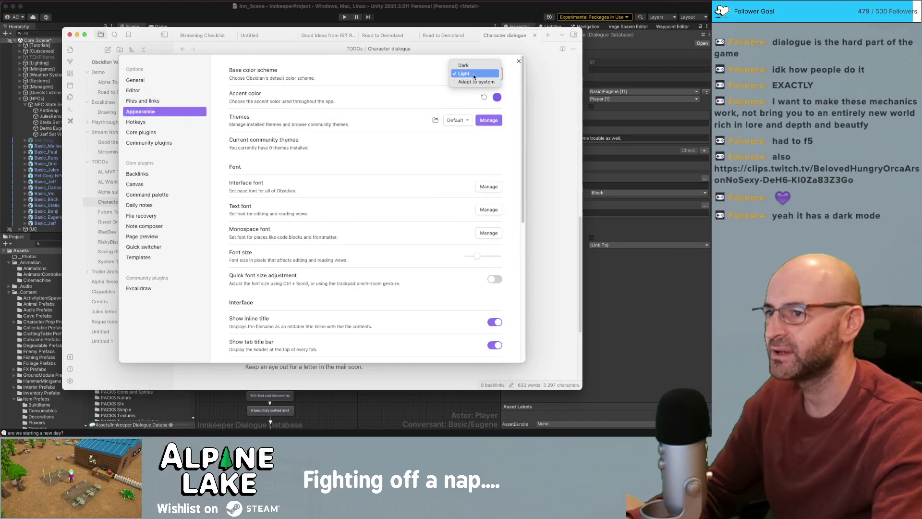
click(464, 65)
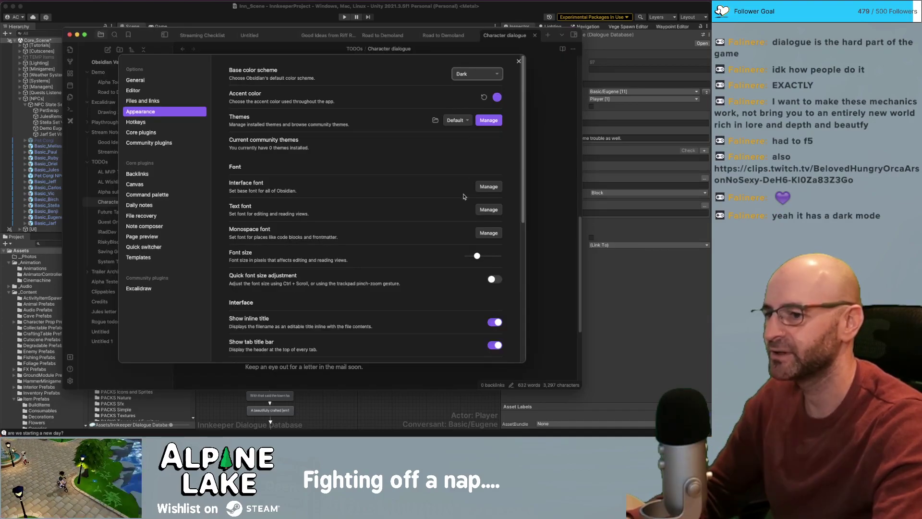
key(Escape)
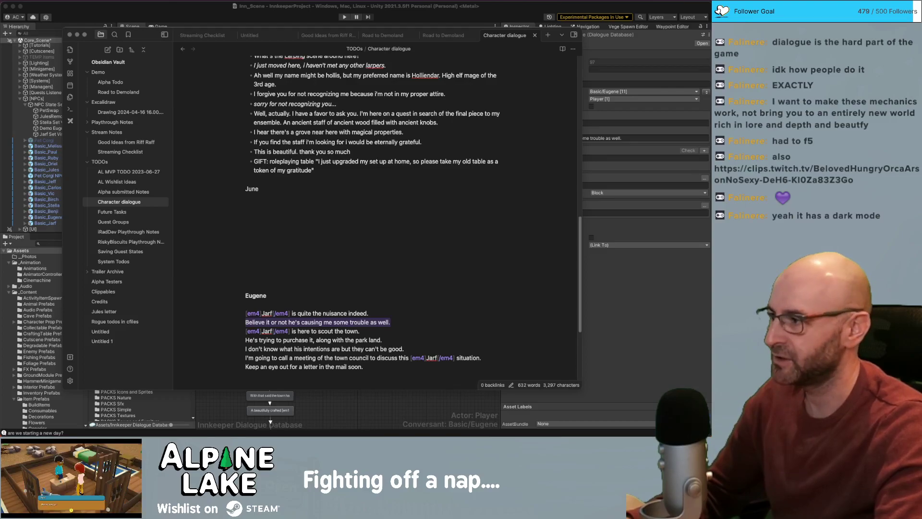
click(214, 22)
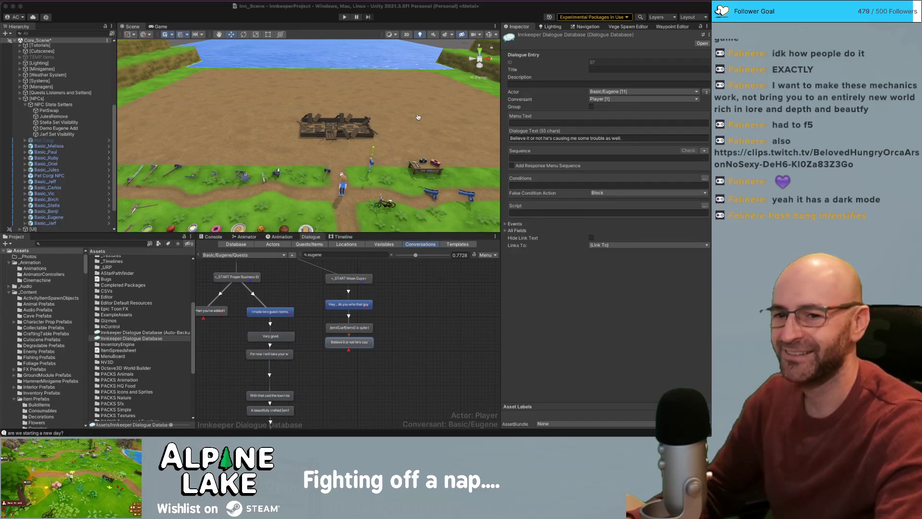
key(super+Tab)
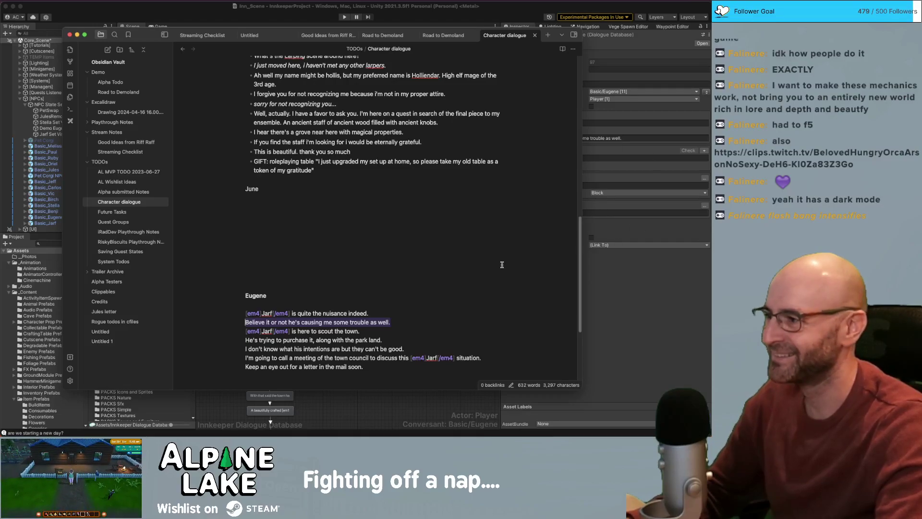
key(ctrl+Up)
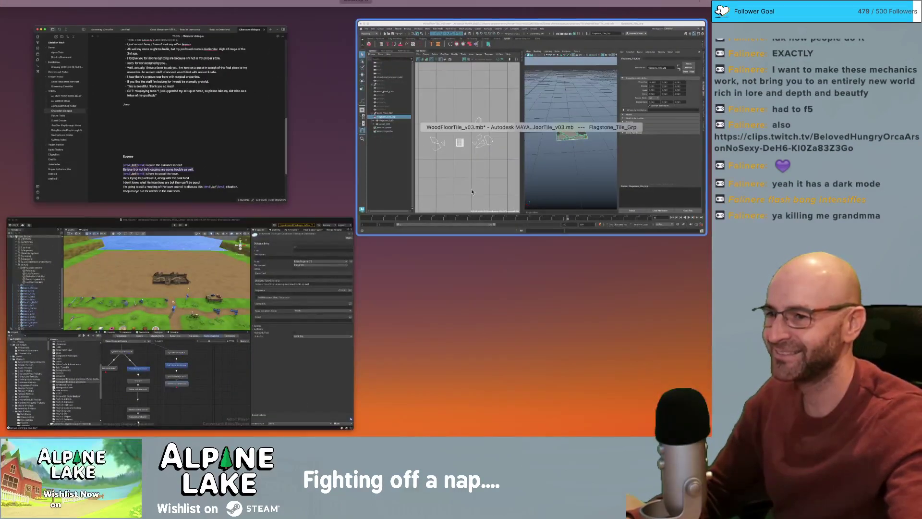
click(517, 80)
key(ctrl+Up)
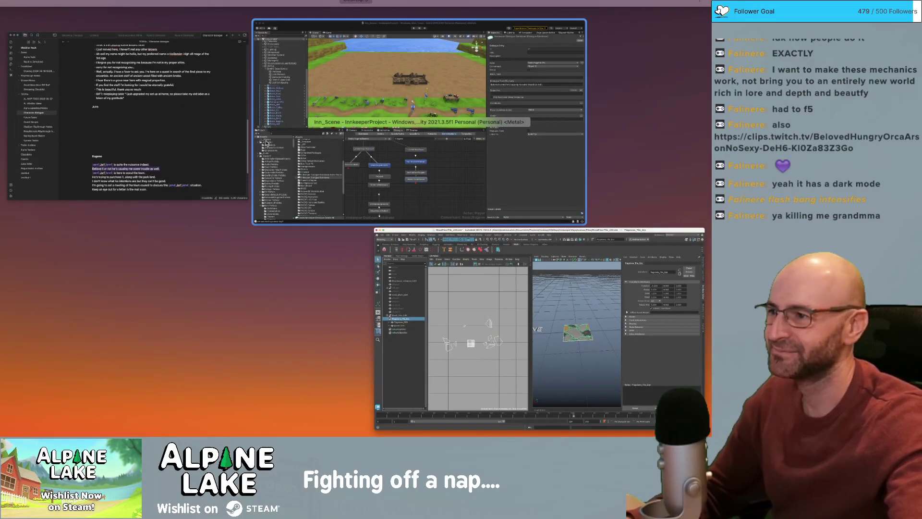
click(266, 142)
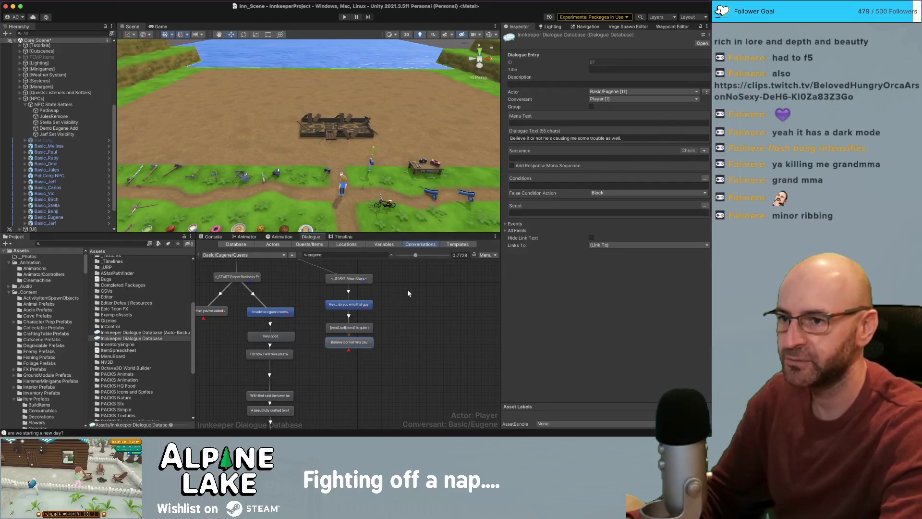
- Copy Eugene's line "[em4]Jarf[/em4] is here to scout the town." from the Character dialogue note and return to Unity
key(super+Tab)
key(super+Tab)
key(super+Tab)
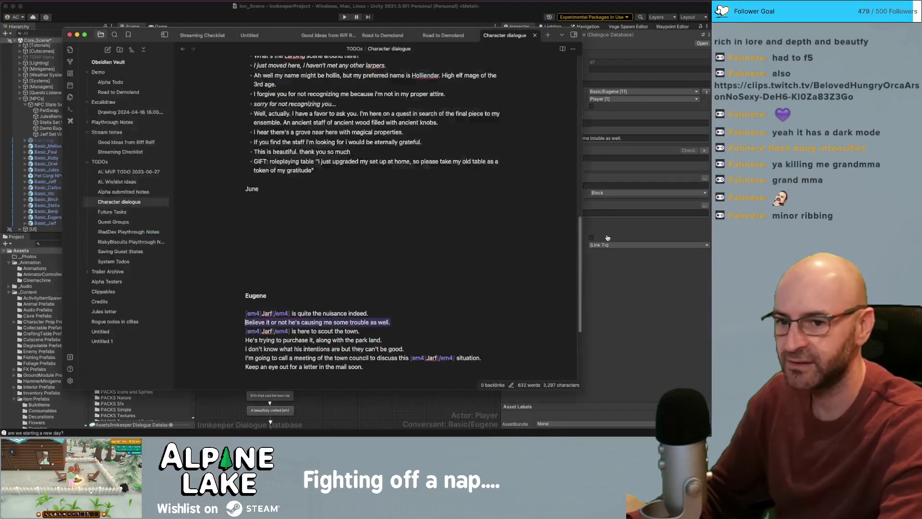
click(402, 327)
key(shift+super+Left)
key(super+c)
key(super+Tab)
- Create a child node under the "Believe it or not" entry with the copied scouting line as dialogue text, Eugene as actor and Player as conversant
right_click(363, 346)
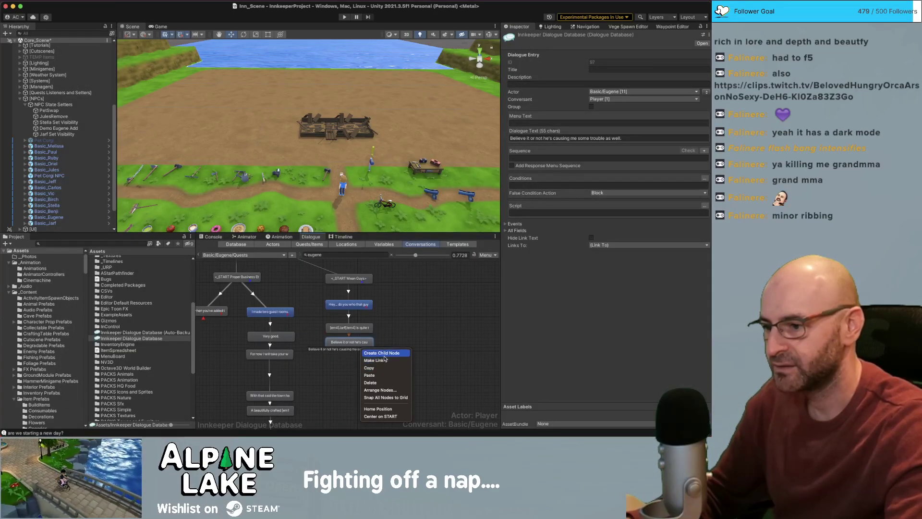
click(385, 356)
click(562, 139)
key(super+v)
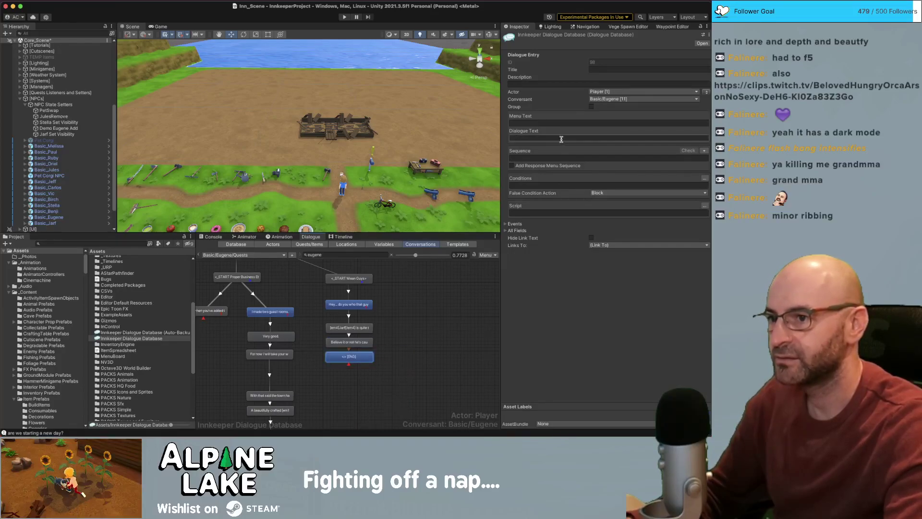
click(705, 93)
- Add two chained child nodes below the "here to scout the town" entry and make Eugene the first one's actor and Player its conversant
right_click(358, 361)
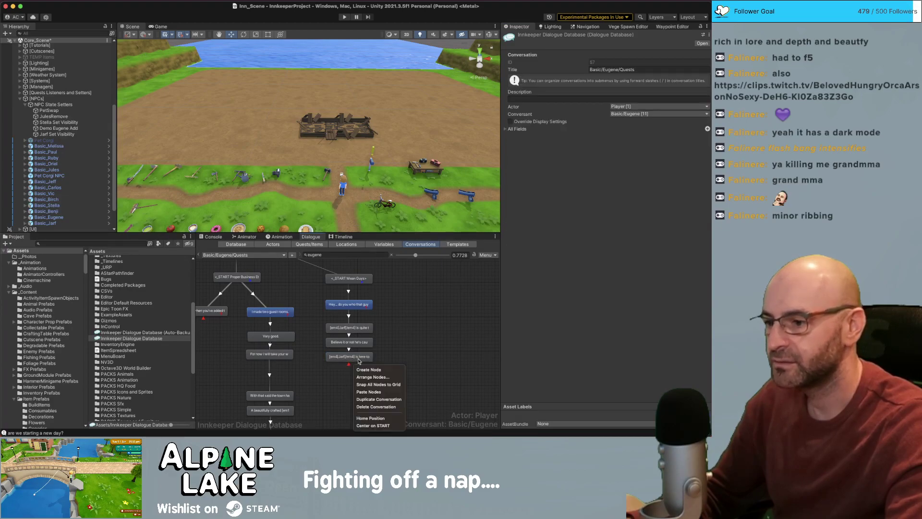
right_click(359, 359)
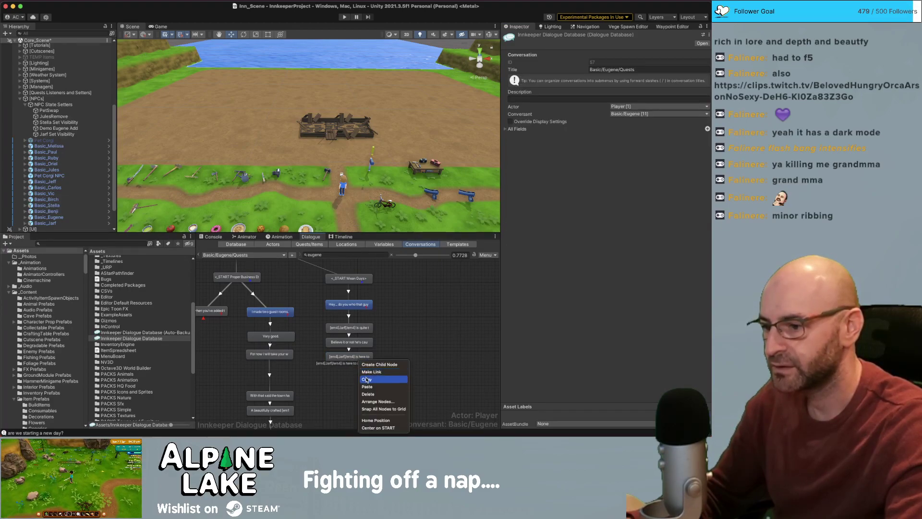
click(379, 364)
right_click(363, 375)
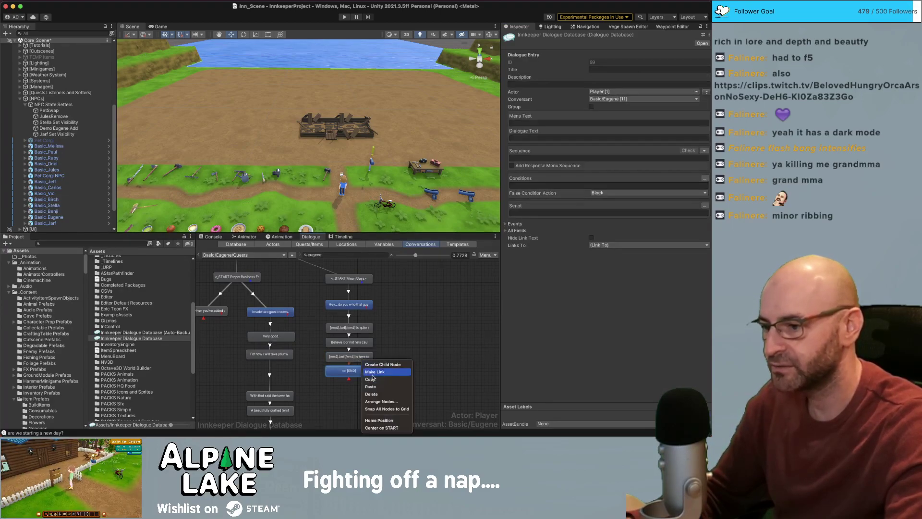
click(383, 365)
click(706, 92)
- Set the first empty node's dialogue text to "He's trying to purchase it, along with the park land." copied from the note
key(super+Tab)
double_click(350, 339)
triple_click(350, 339)
key(super+c)
key(super+Tab)
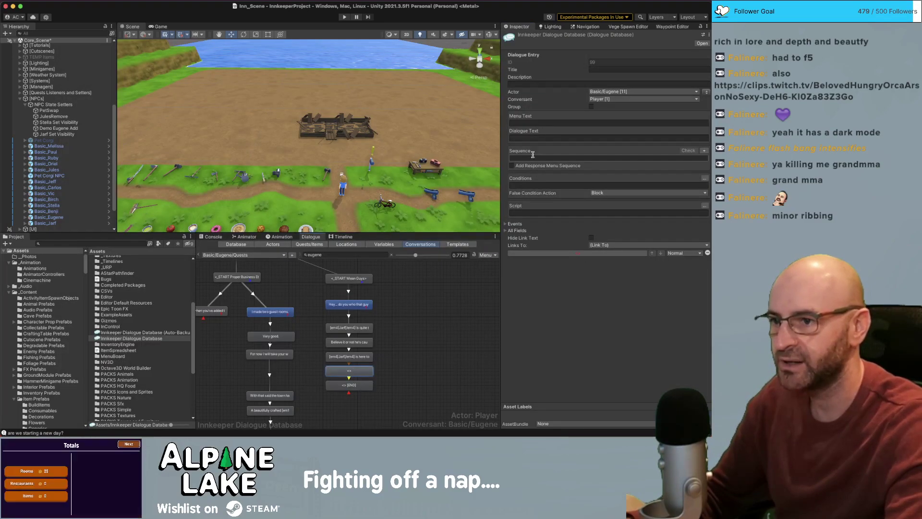
click(531, 137)
key(super+v)
- Give the last empty node the dialogue text "I don't know what his intentions are but they can't be good." copied from the note
click(367, 359)
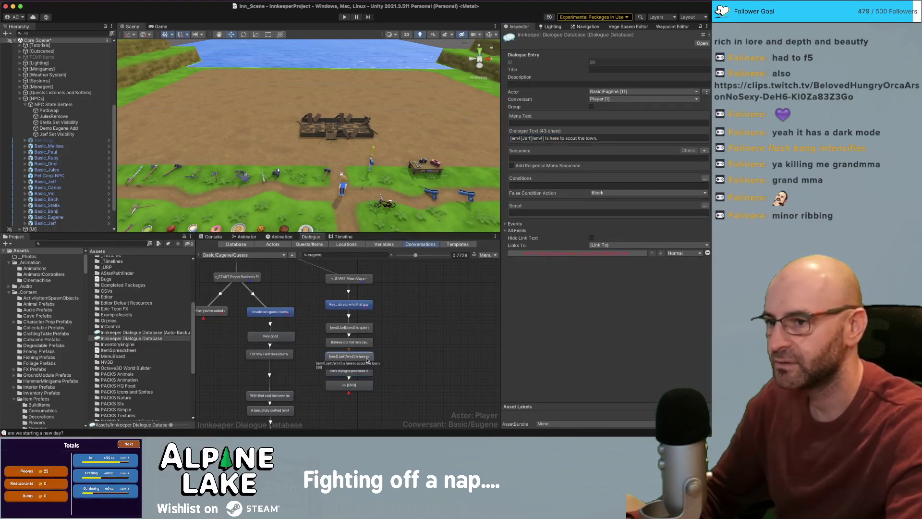
click(364, 370)
click(364, 383)
key(super+Tab)
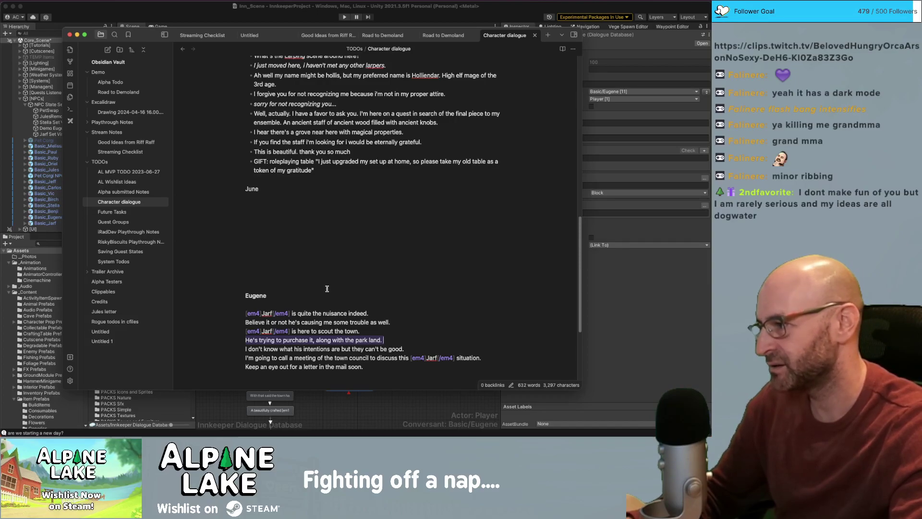
scroll(336, 240, down, 2)
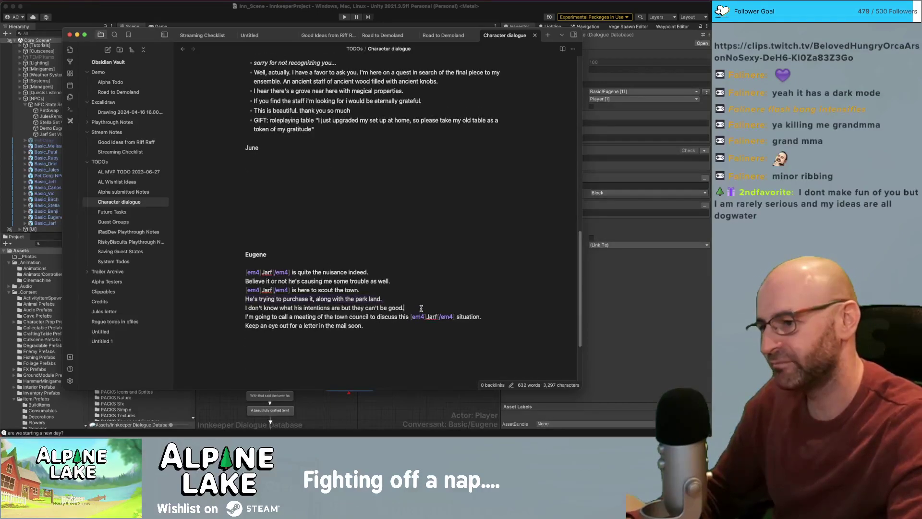
key(shift+super+Left)
key(super+Tab)
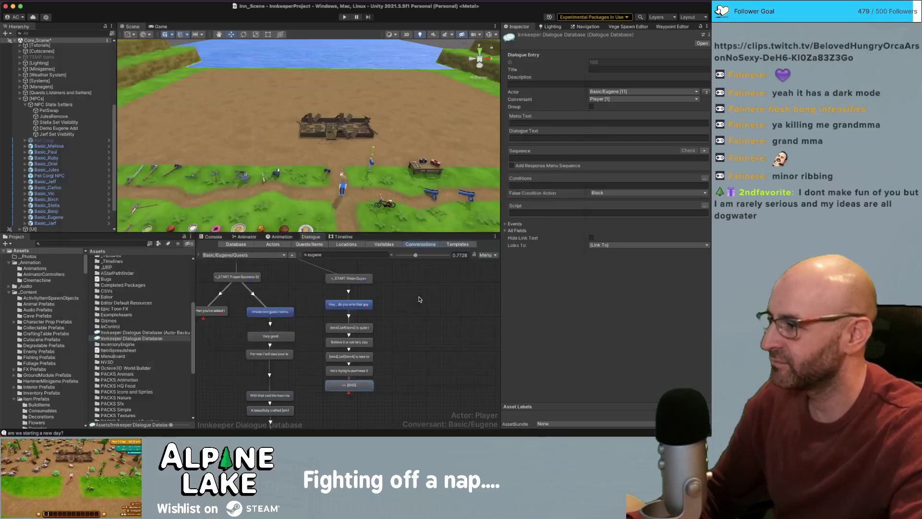
click(553, 140)
key(super+v)
click(451, 281)
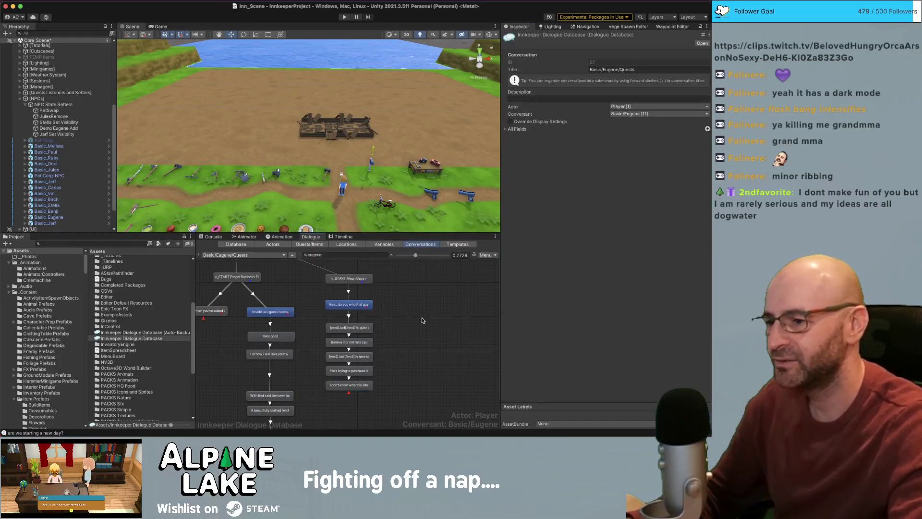
- Create a child node under the "I don't know what his intentions are" entry with Eugene as actor and Player as conversant
middle_drag(397, 367, 416, 324)
right_click(373, 344)
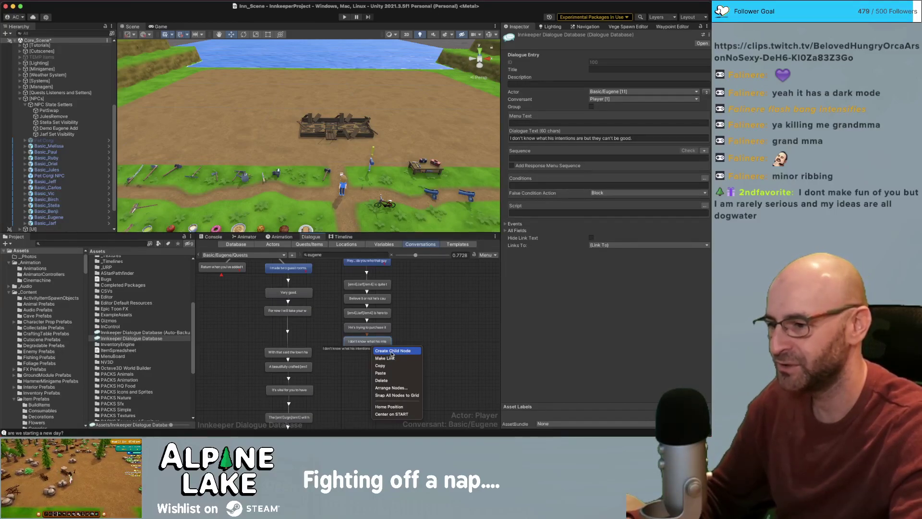
click(393, 351)
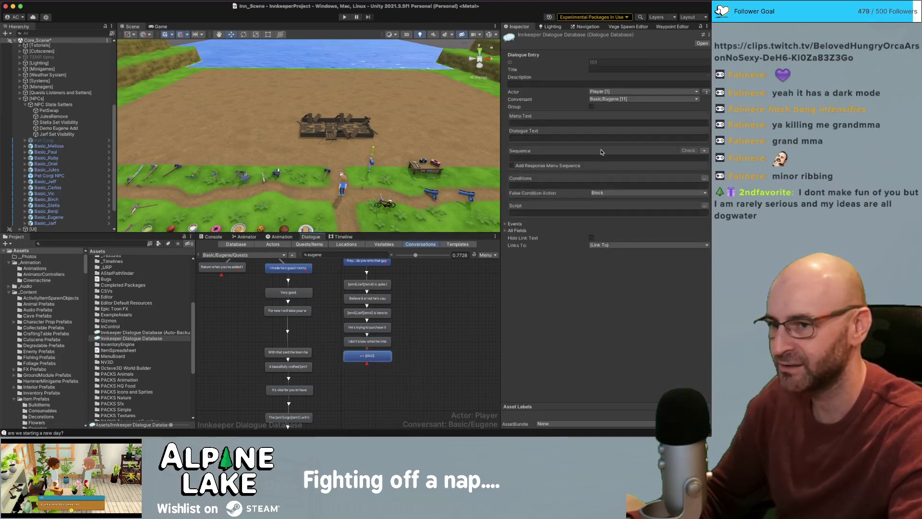
click(707, 93)
- Set the new node's dialogue text to "I'm going to call a meeting of the town council to discuss this [em4]Jarf[/em4] situation." copied from the note
key(super+Tab)
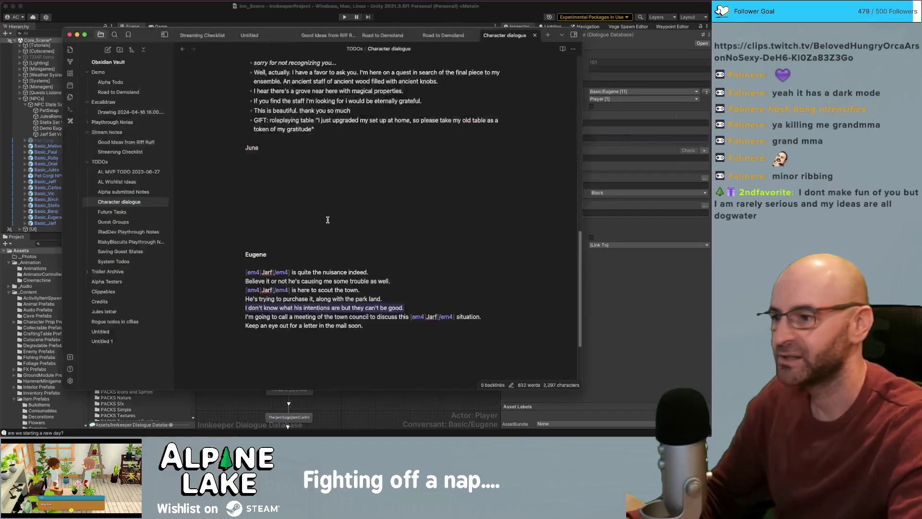
triple_click(314, 319)
key(super+c)
key(super+Tab)
click(585, 139)
key(super+v)
click(423, 315)
- Copy the closing line "Keep an eye out for a letter in the mail soon." from the Character dialogue note and return to Unity
key(super+Tab)
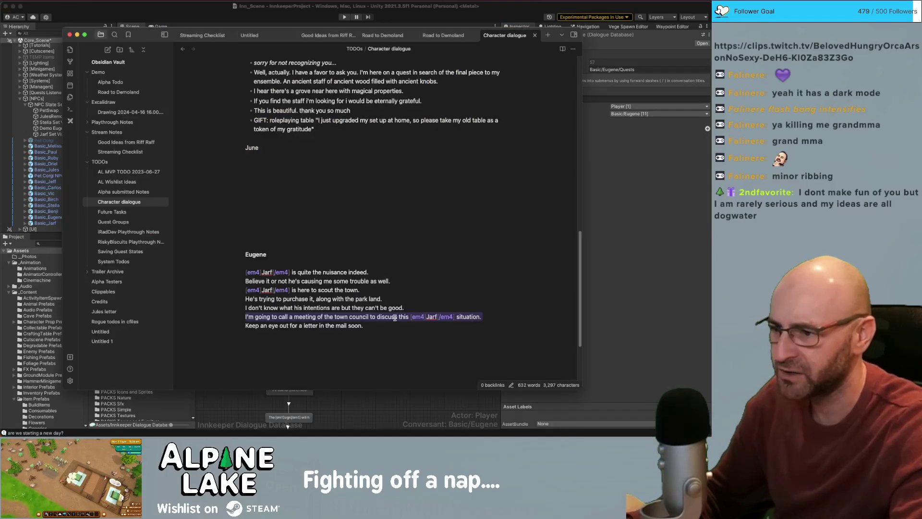
triple_click(346, 325)
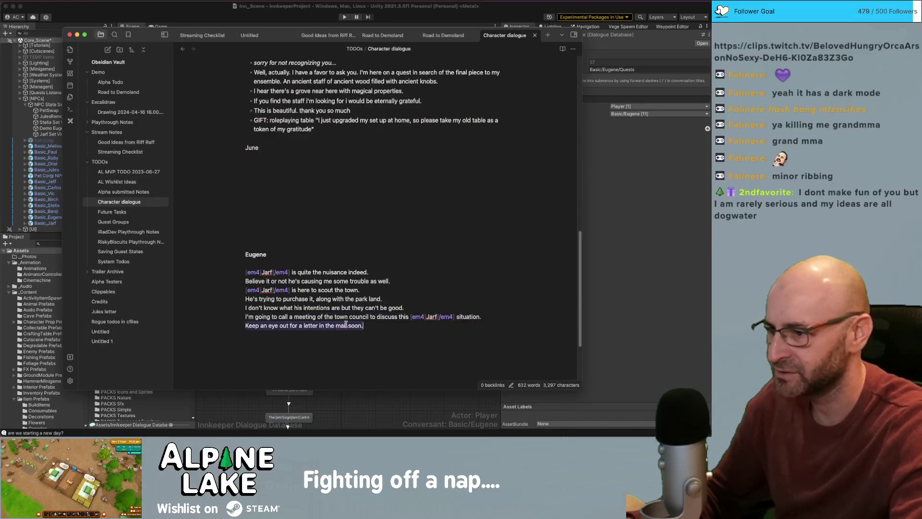
key(super+Tab)
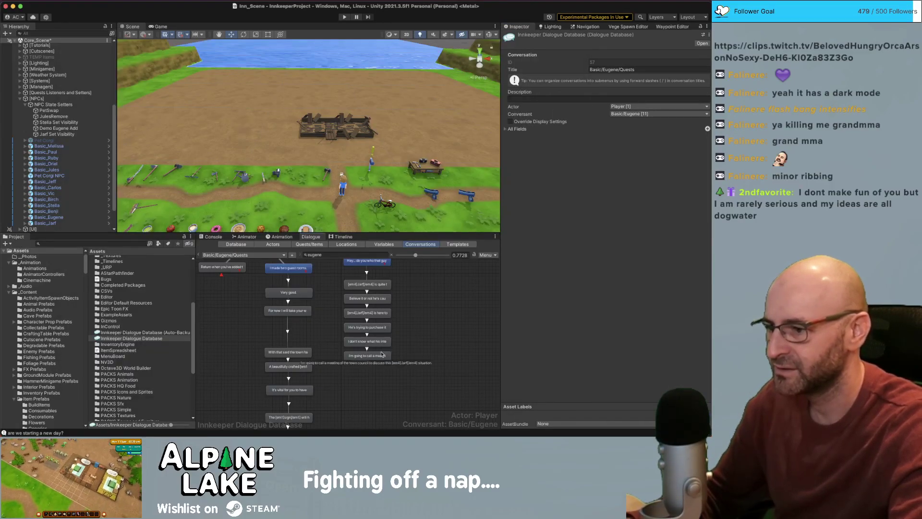
- Create a child node under the town council meeting entry with Eugene as actor, Player as conversant and the copied letter line as dialogue text
click(377, 356)
right_click(376, 356)
click(394, 362)
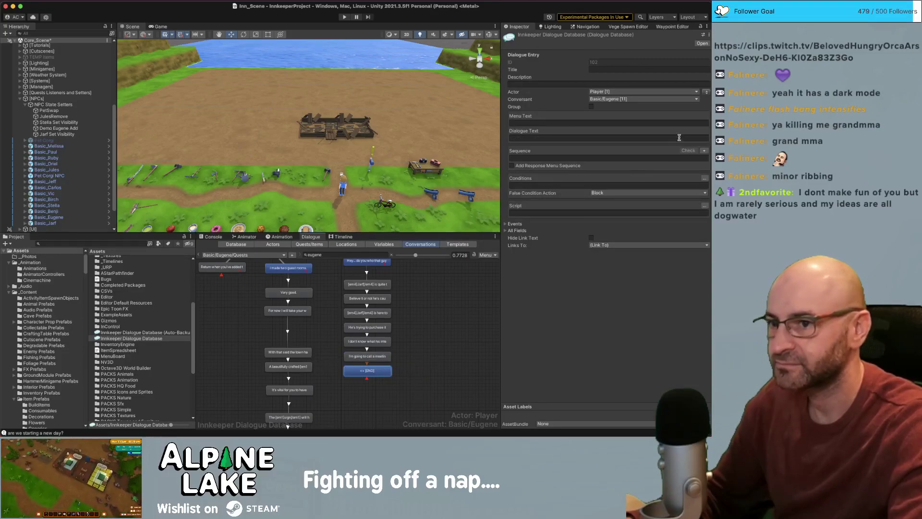
click(706, 92)
key(ctrl+v)
click(379, 363)
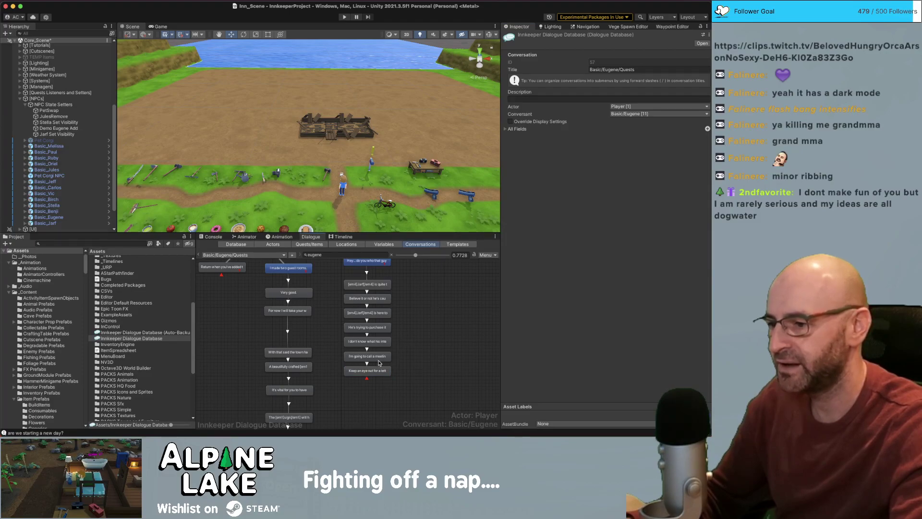
scroll(387, 344, down, 2)
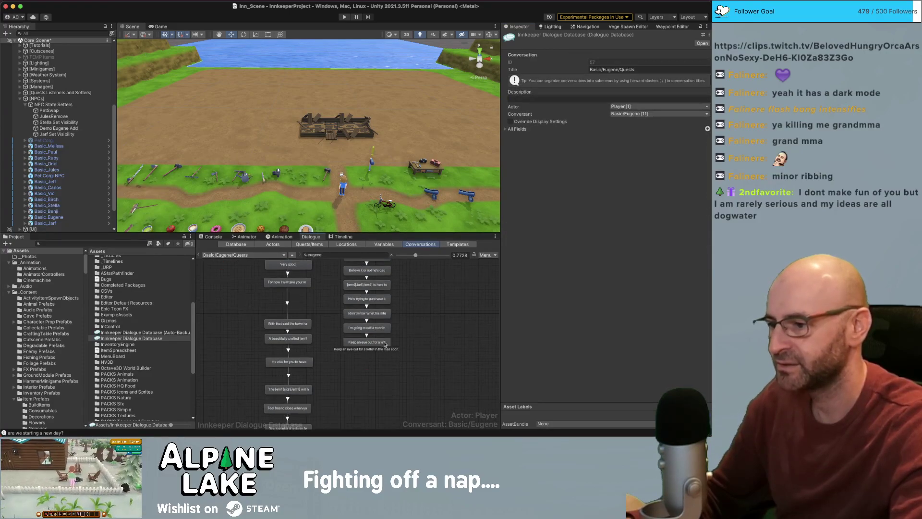
- Add a script to the "Keep an eye out for a letter" entry that sets Mean Guys quest entry 1 to success
click(387, 343)
scroll(395, 360, up, 3)
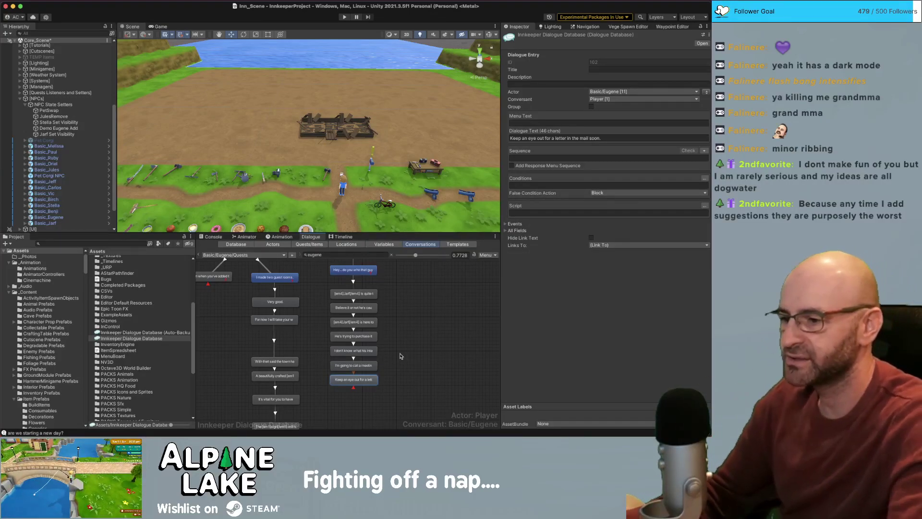
right_click(368, 361)
click(398, 352)
click(398, 296)
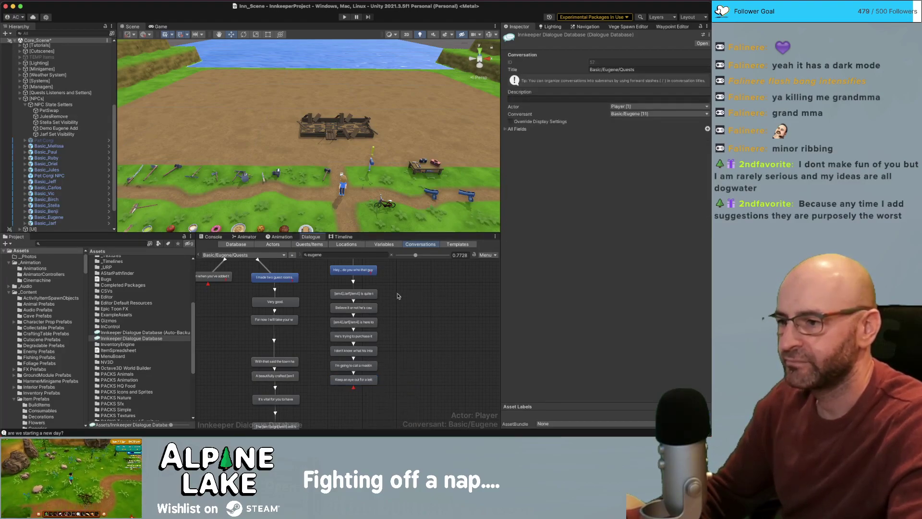
click(353, 380)
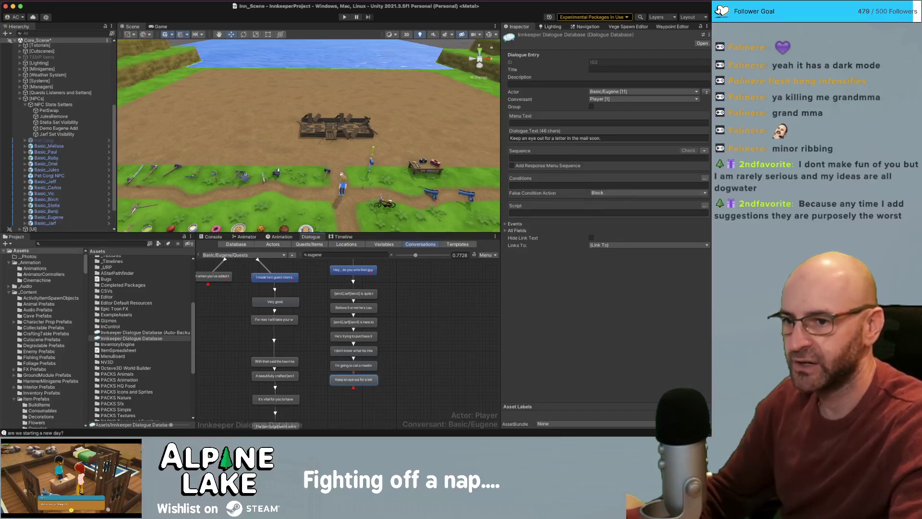
click(705, 206)
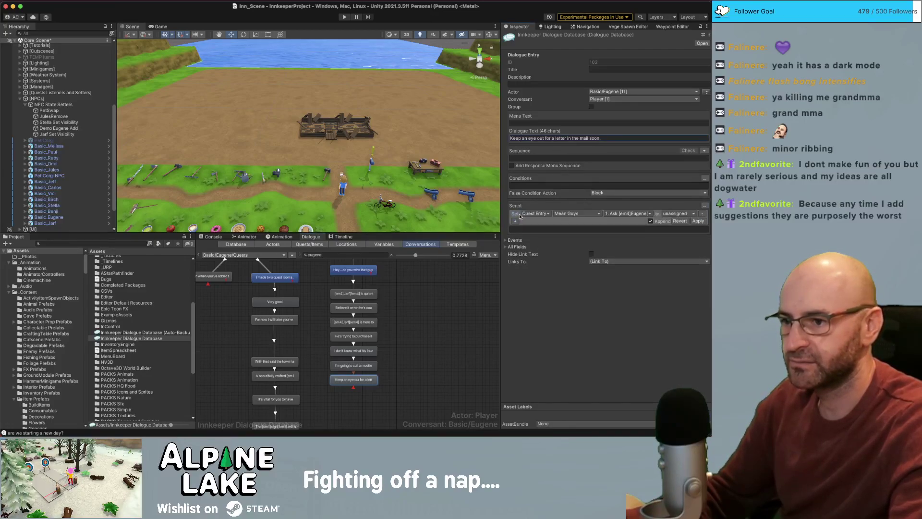
click(687, 216)
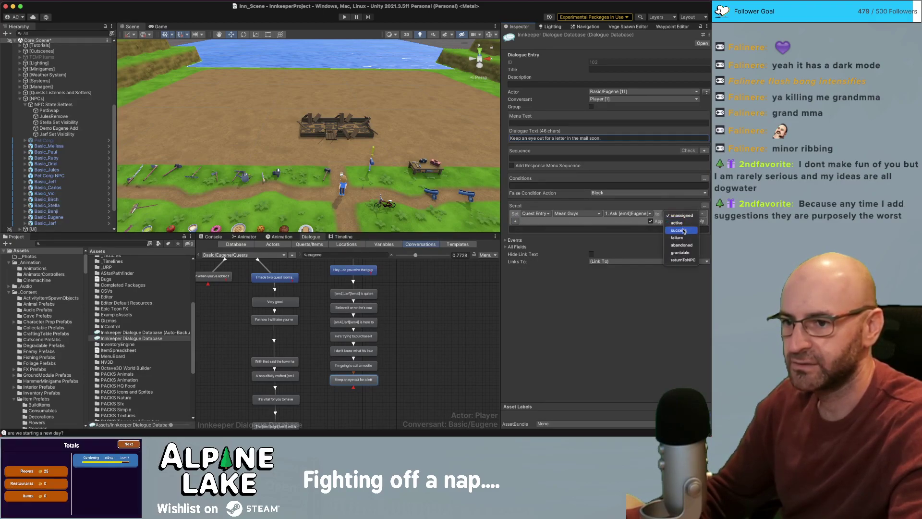
click(684, 231)
click(697, 222)
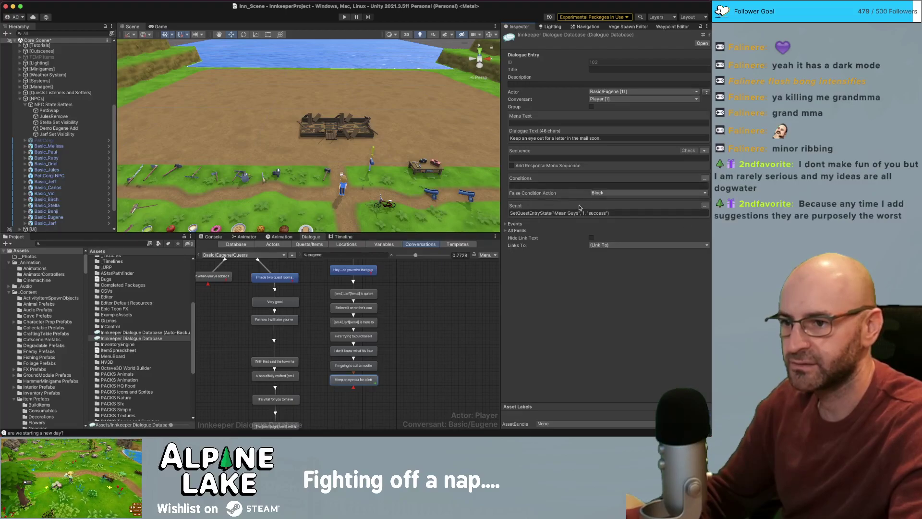
- Append a script command to the closing letter entry that sets the whole Mean Guys quest state to success
click(705, 205)
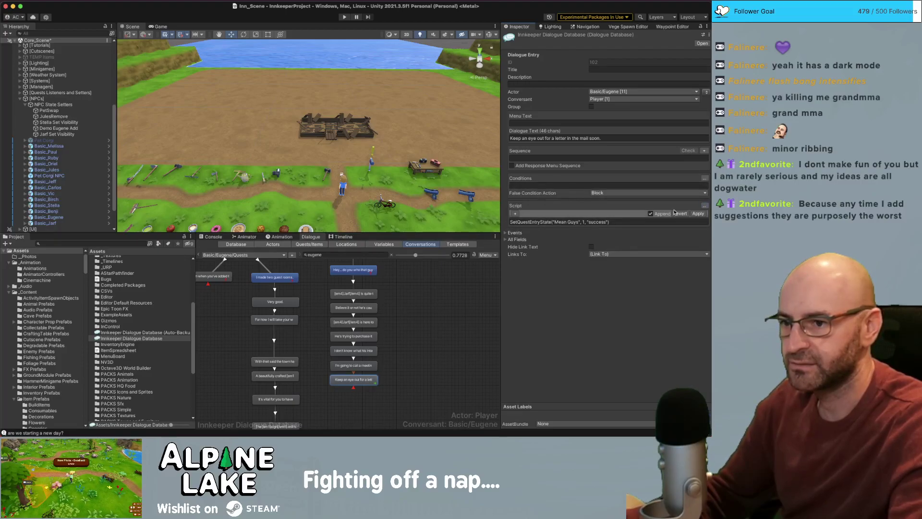
click(517, 214)
click(539, 214)
click(539, 208)
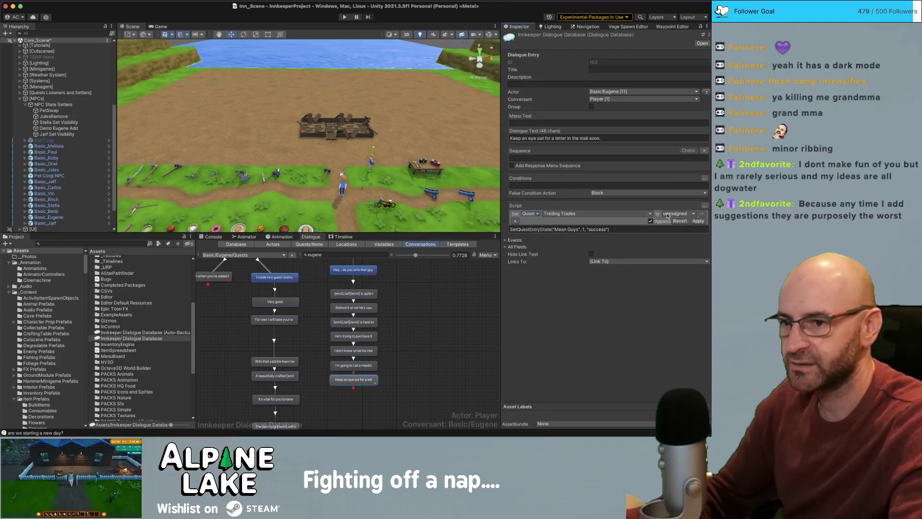
click(626, 214)
click(601, 296)
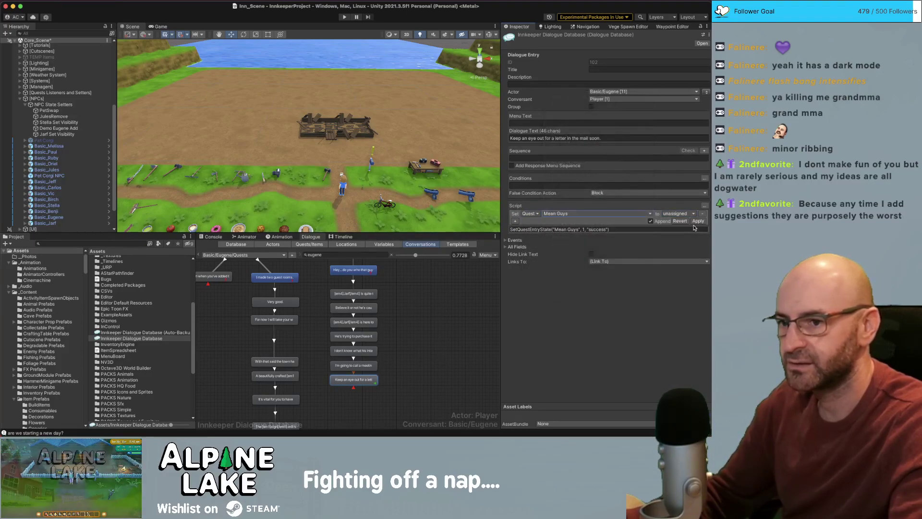
click(688, 214)
click(687, 230)
click(697, 221)
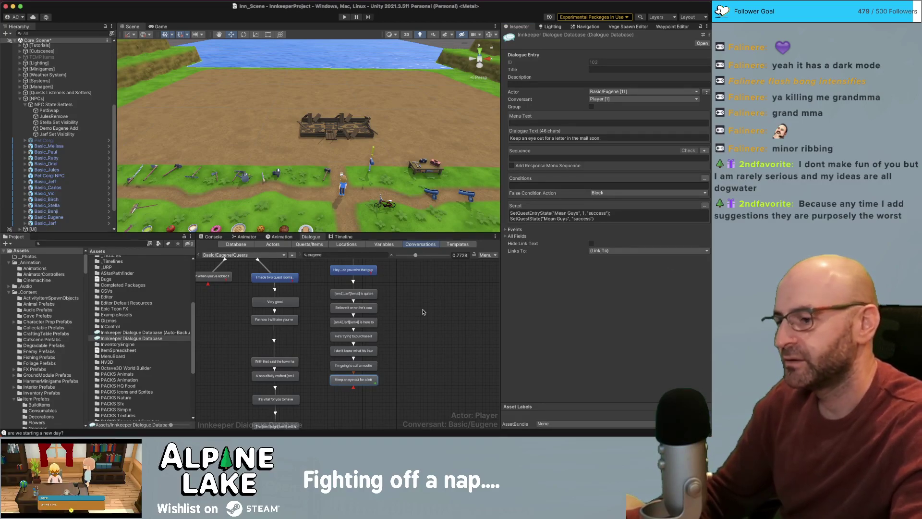
middle_drag(423, 309, 412, 324)
scroll(413, 319, down, 1)
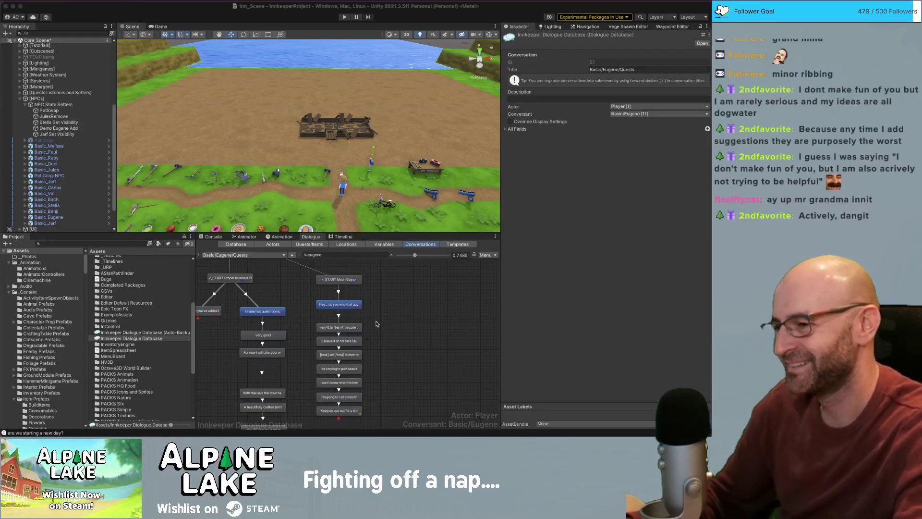
scroll(403, 326, down, 1)
scroll(396, 338, down, 3)
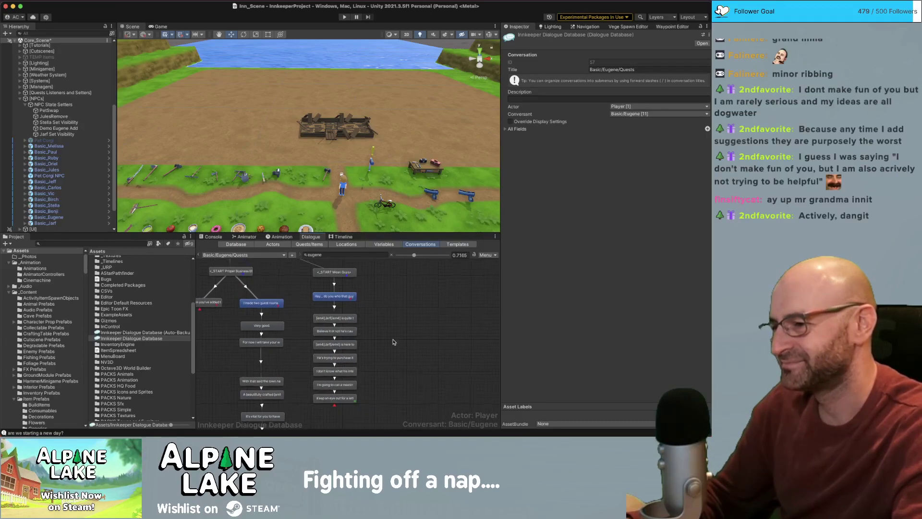
drag(378, 412, 337, 290)
click(405, 300)
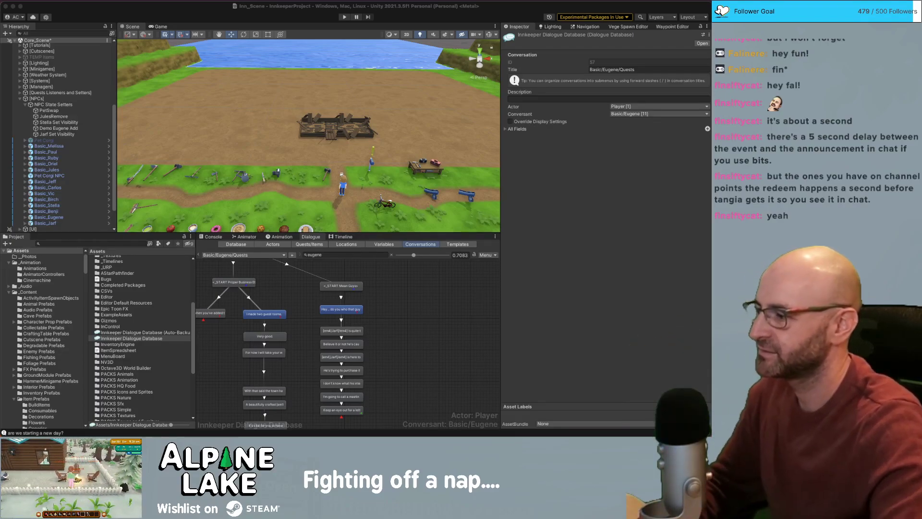
- Collapse the NPC State Setters group in the hierarchy and recheck the closing letter entry's script
click(26, 105)
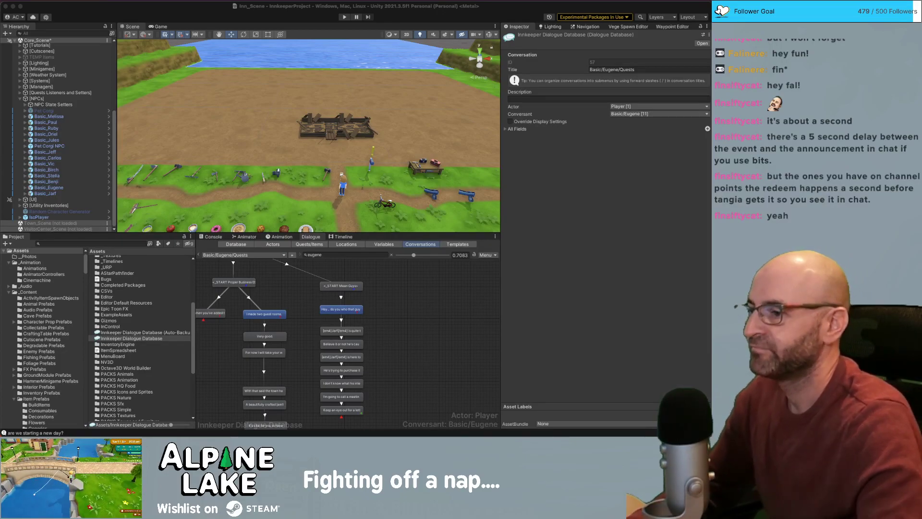
click(348, 412)
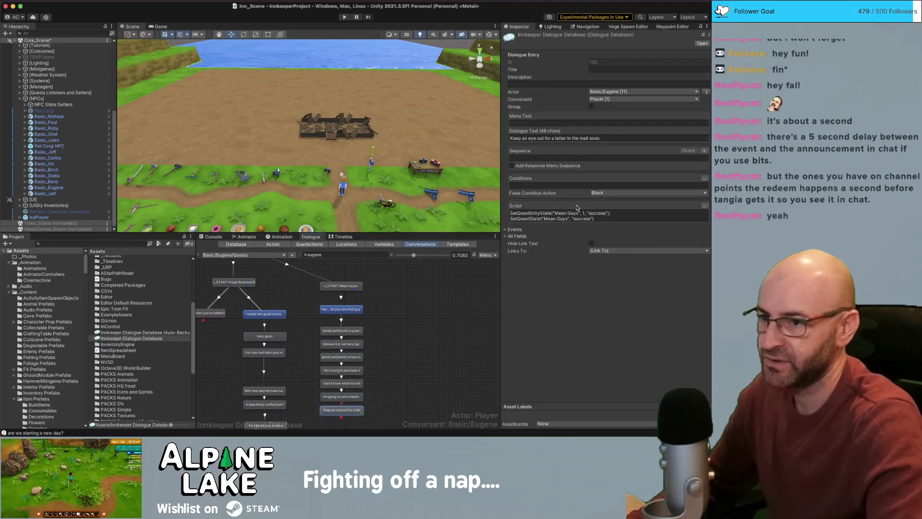
click(410, 391)
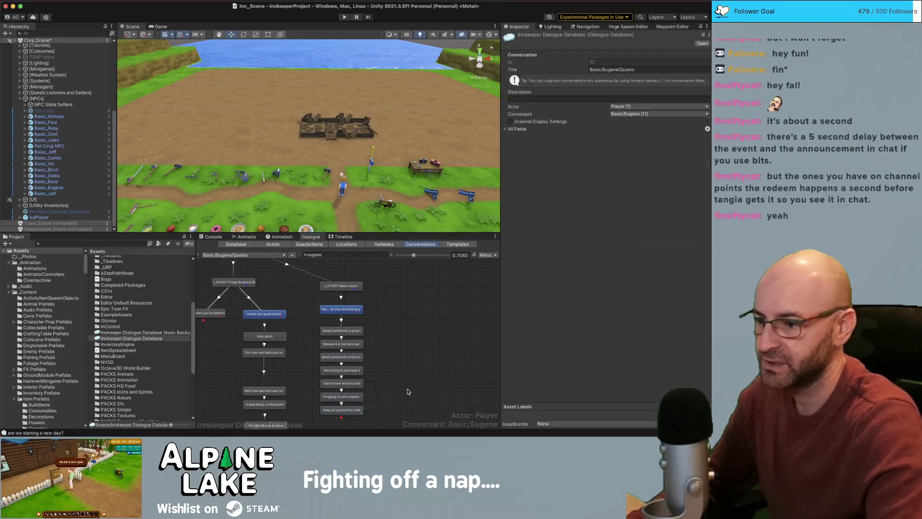
scroll(410, 351, down, 2)
scroll(409, 351, down, 1)
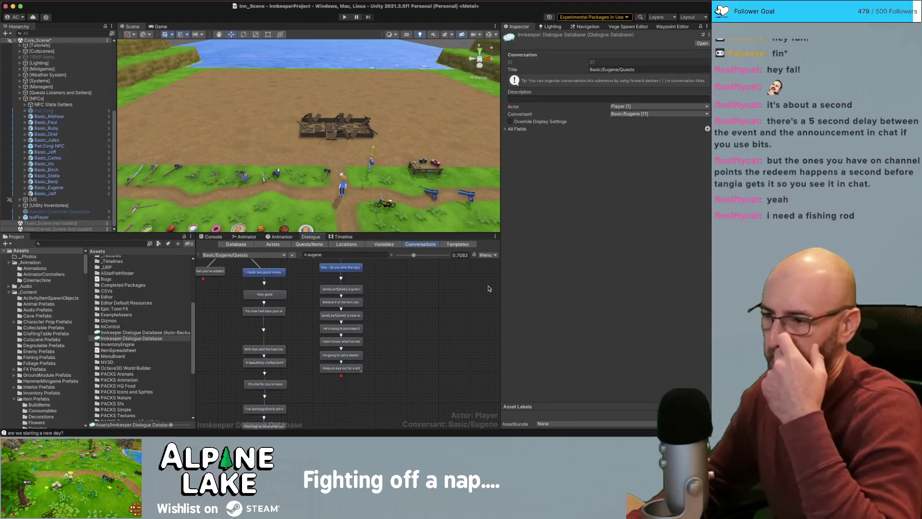
click(438, 326)
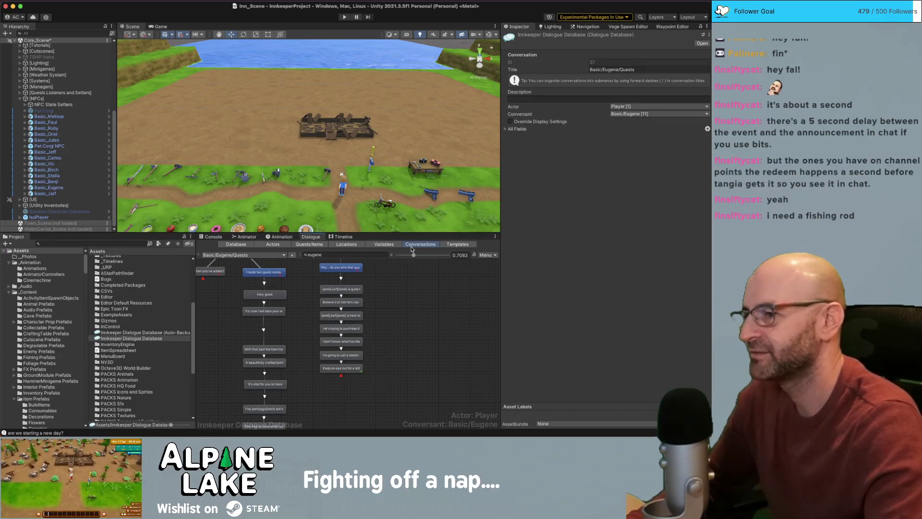
- Set the Y position of the Blueprint Decor Campfire object in the scene to 0
key(w)
right_drag(361, 169, 367, 147)
click(366, 147)
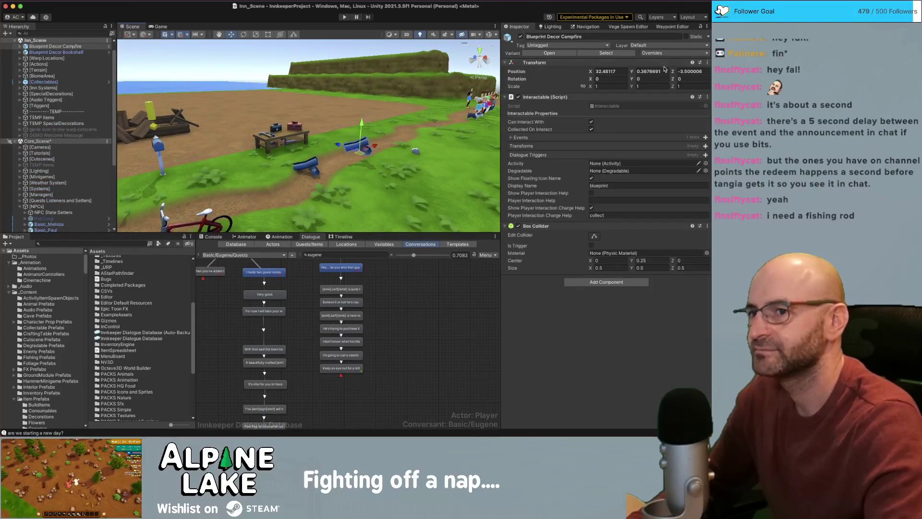
click(649, 71)
text(0)
key(Return)
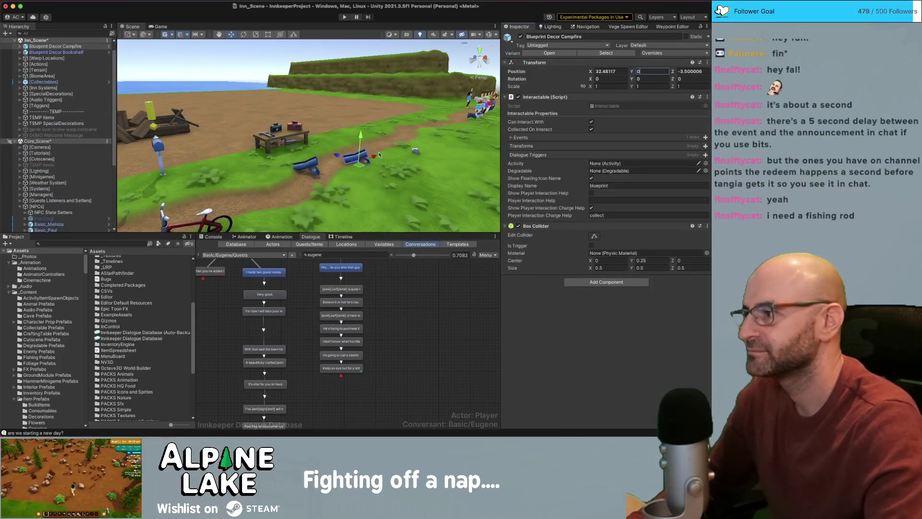
right_drag(338, 137, 371, 154)
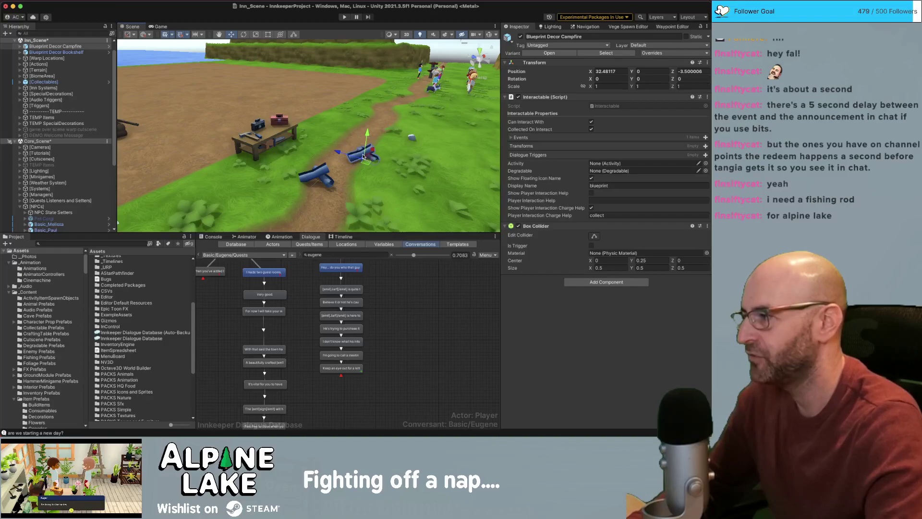
right_drag(350, 152, 312, 152)
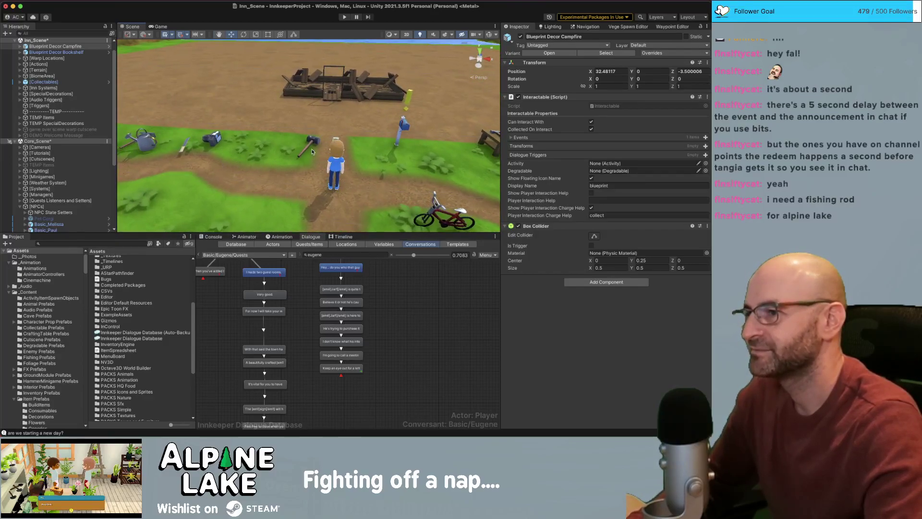
scroll(310, 154, down, 5)
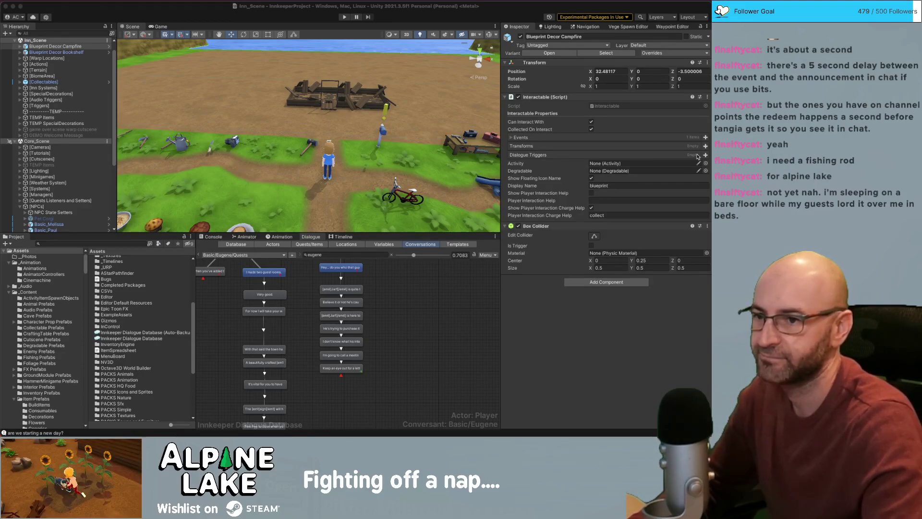
right_drag(335, 176, 322, 195)
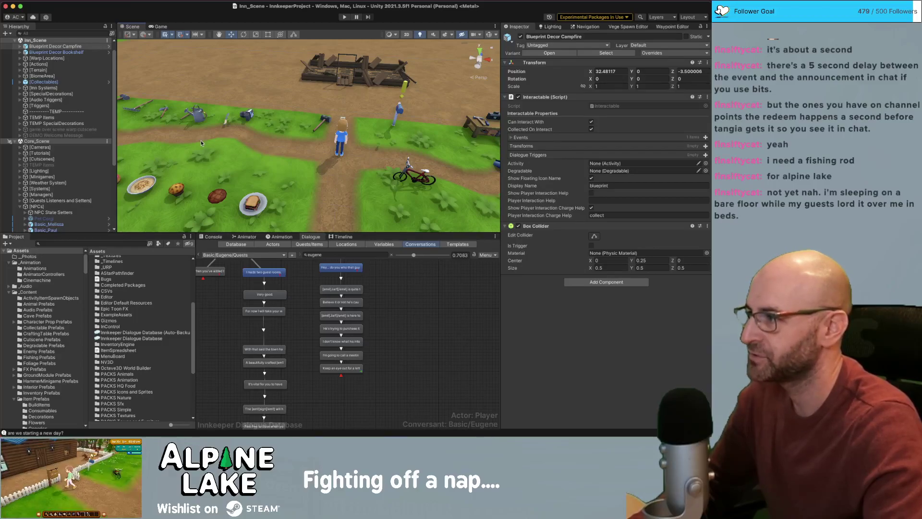
right_drag(248, 114, 284, 113)
key(s)
- Deselect the closing letter entry in Eugene's conversation and save the project
middle_drag(411, 296, 418, 327)
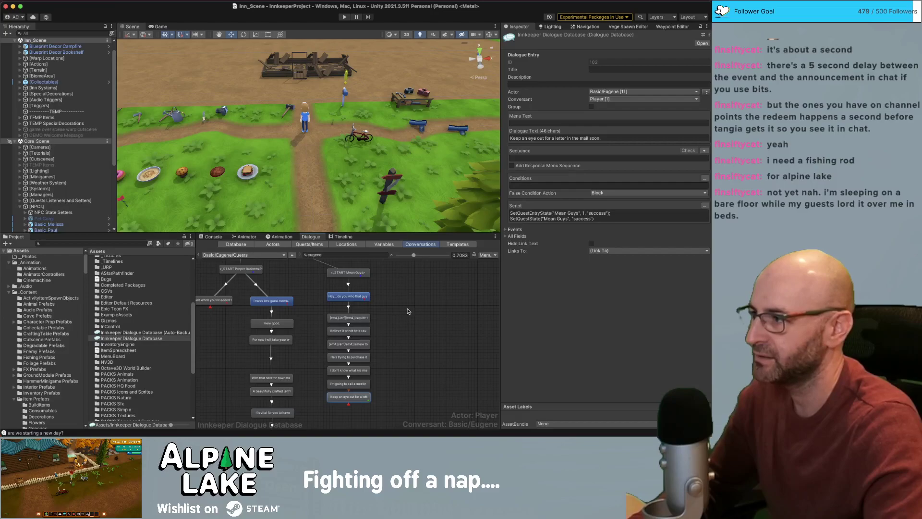
click(413, 320)
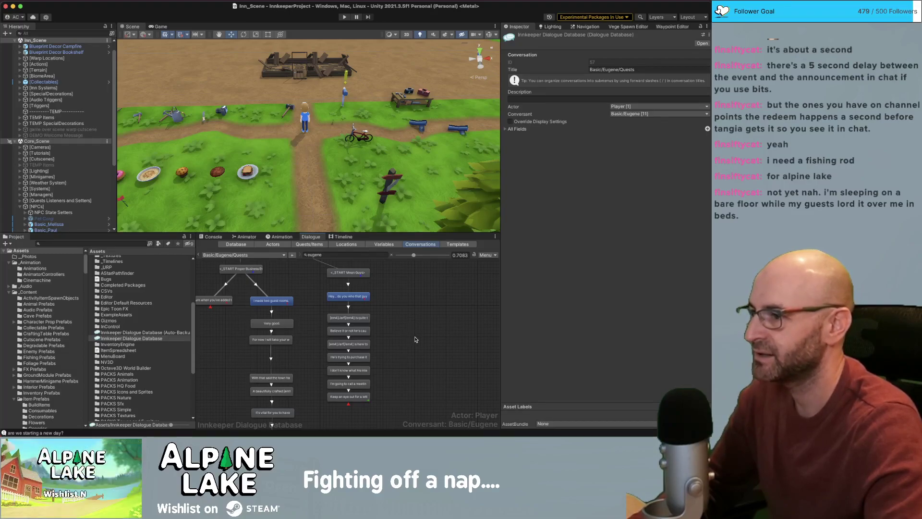
key(super+s)
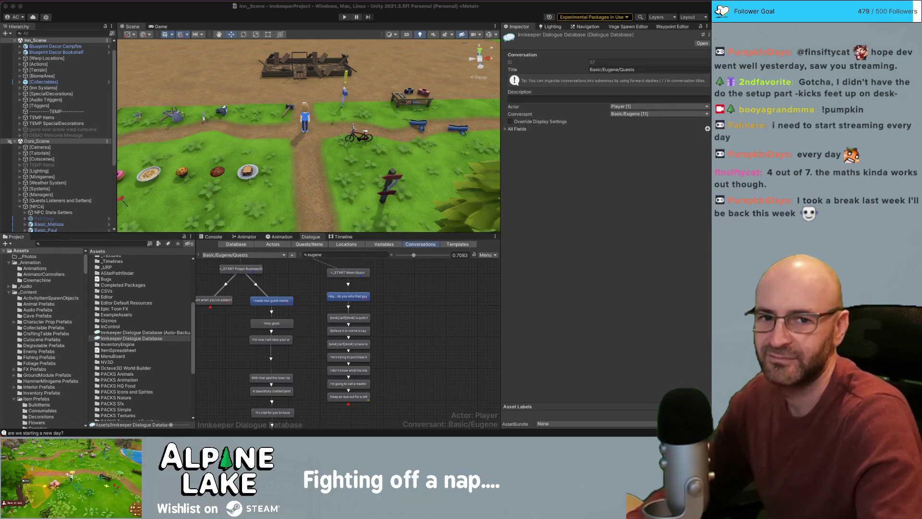
- Switch to the browser to watch the YouTube video "Adventure Time - Have dinner with me!" with sound and close its tab
drag(710, 140, 451, 56)
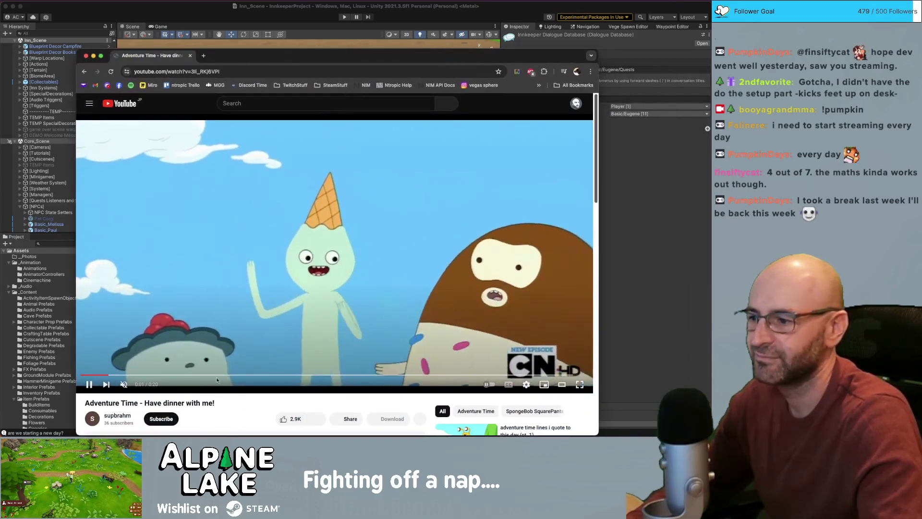
click(121, 373)
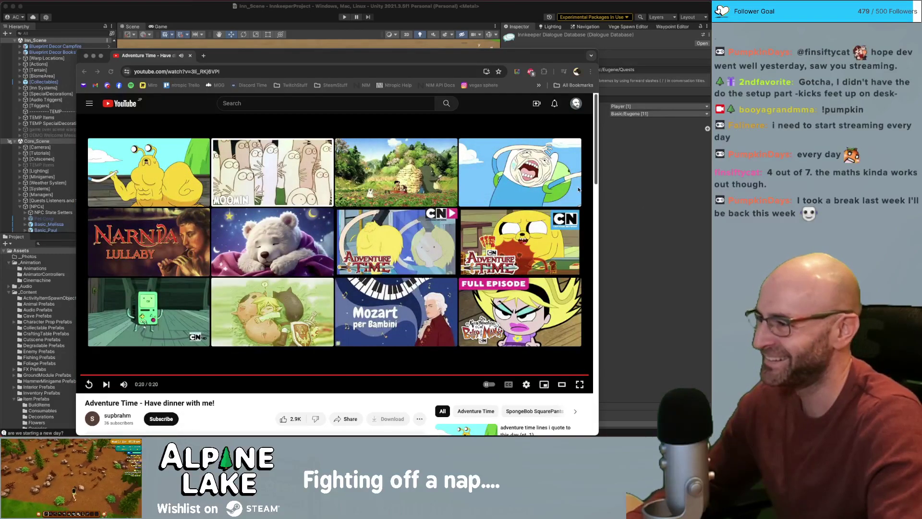
click(190, 56)
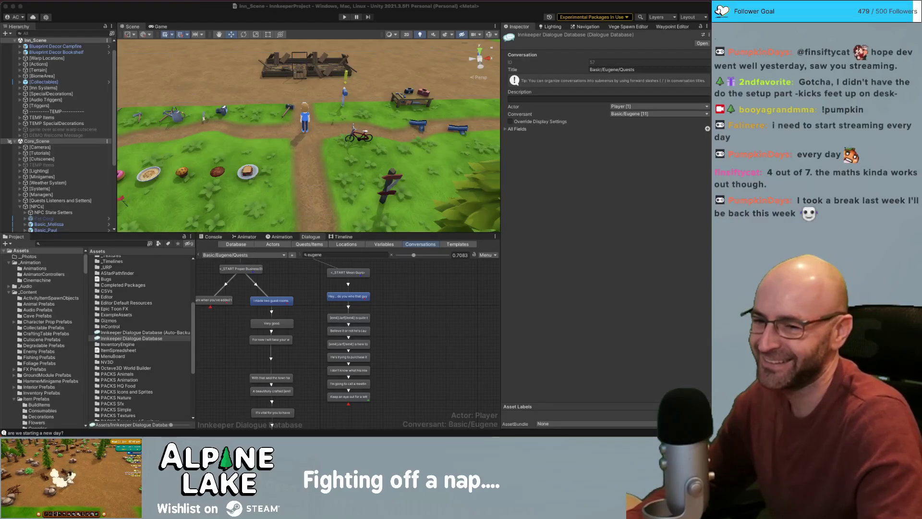
middle_drag(397, 295, 401, 304)
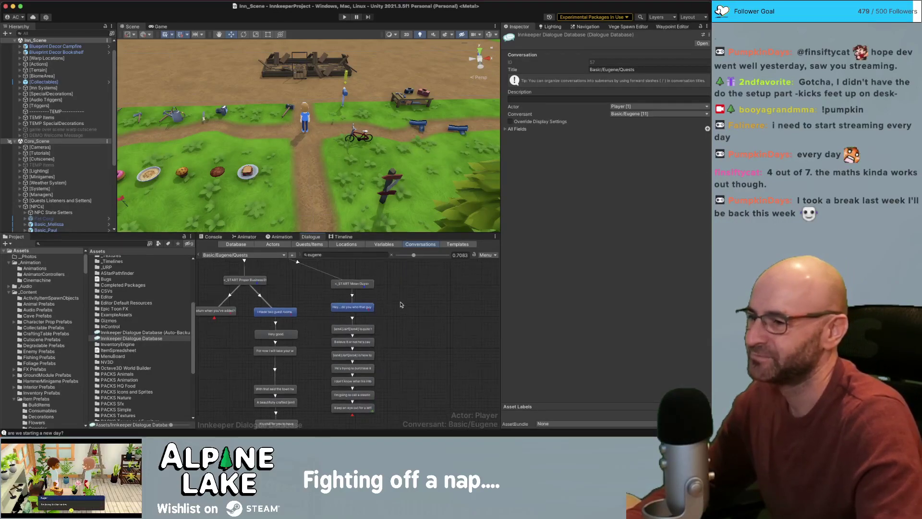
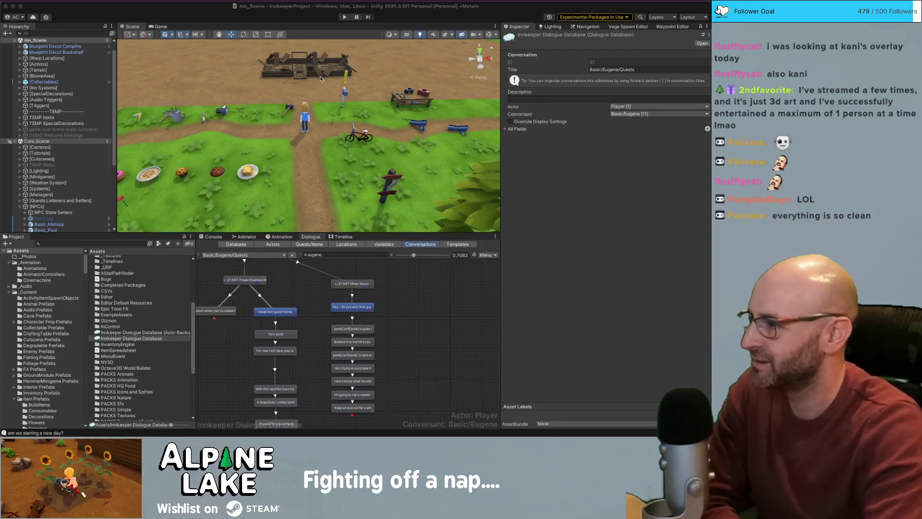
click(129, 243)
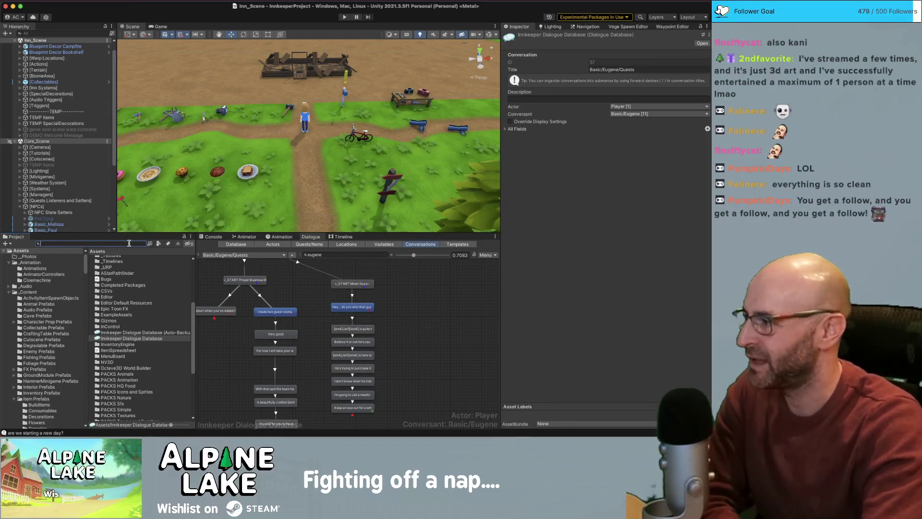
key(super+Tab)
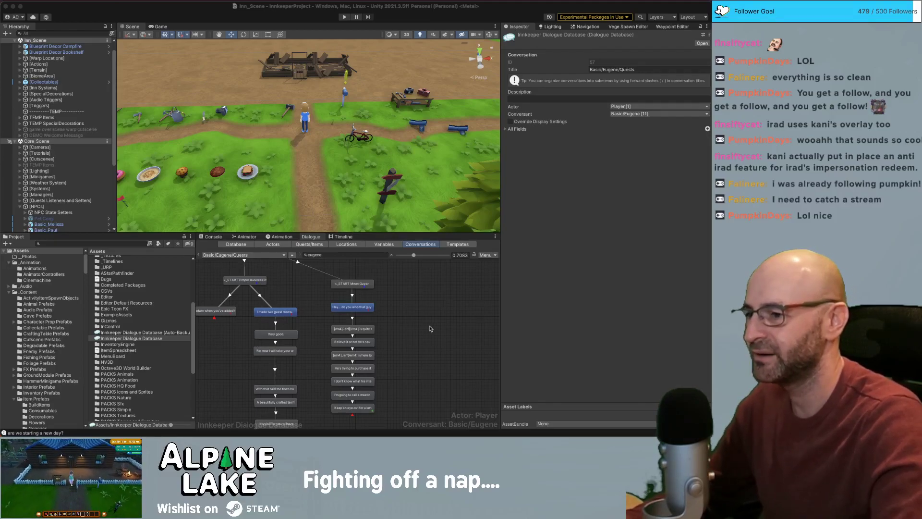
scroll(435, 313, down, 1)
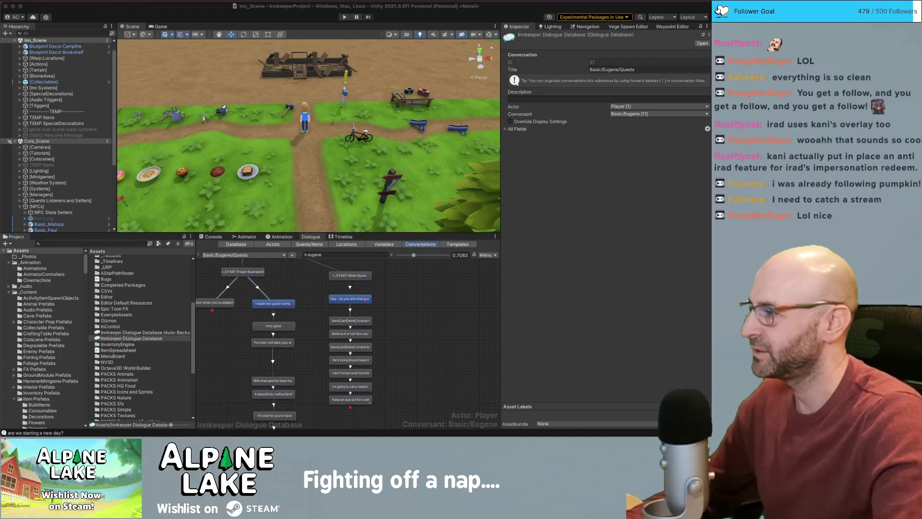
- Review the Mean Guys branch of Eugene's quest conversation from its start node down to the closing letter entry's script
click(408, 339)
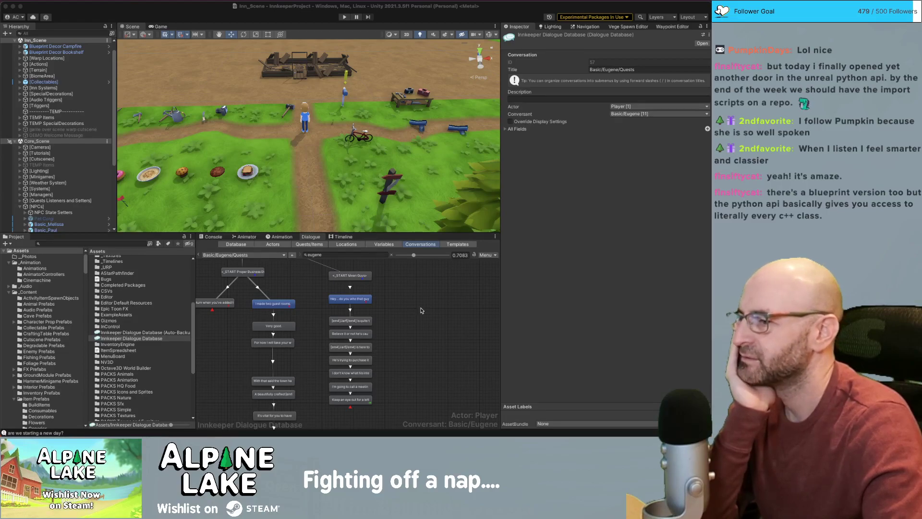
scroll(428, 325, down, 3)
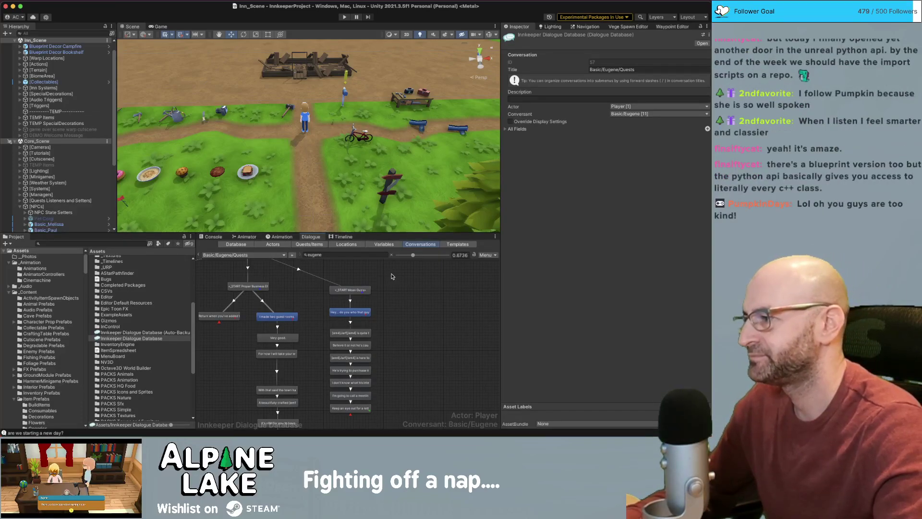
middle_drag(434, 331, 441, 339)
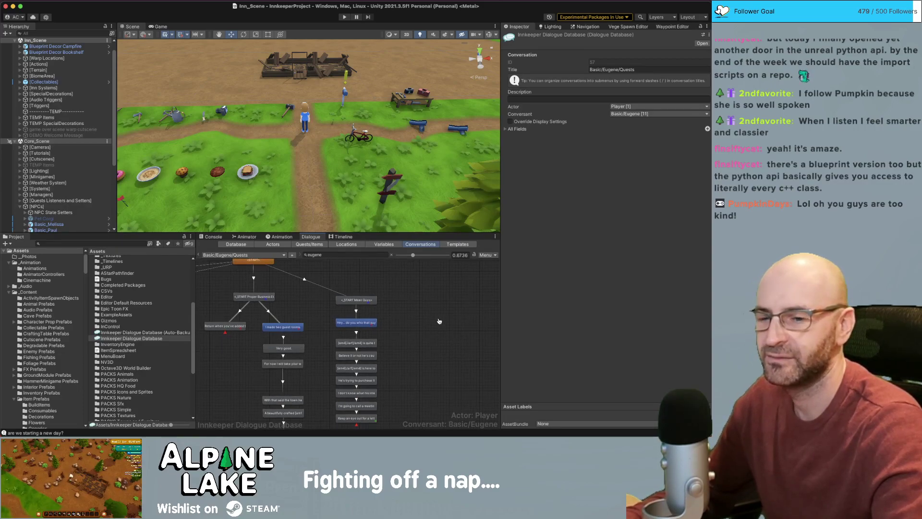
scroll(358, 303, up, 5)
scroll(358, 303, up, 3)
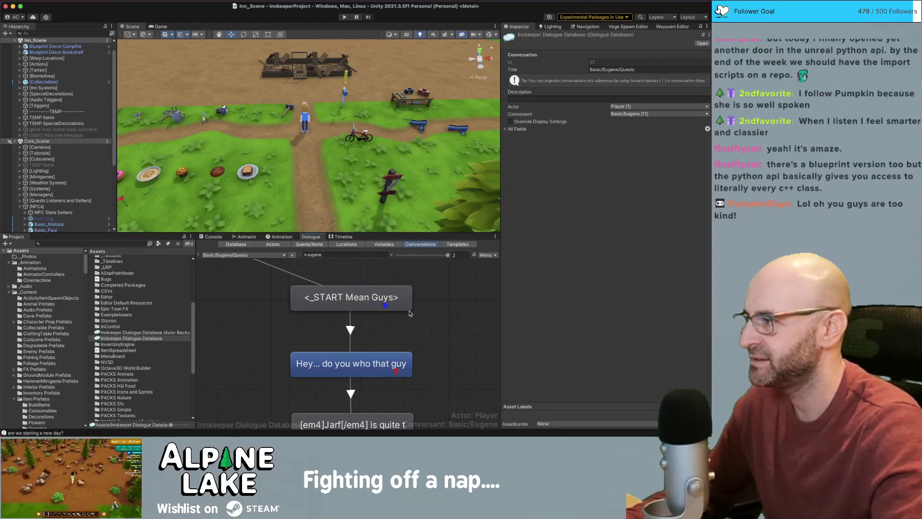
scroll(431, 364, down, 2)
scroll(431, 364, down, 8)
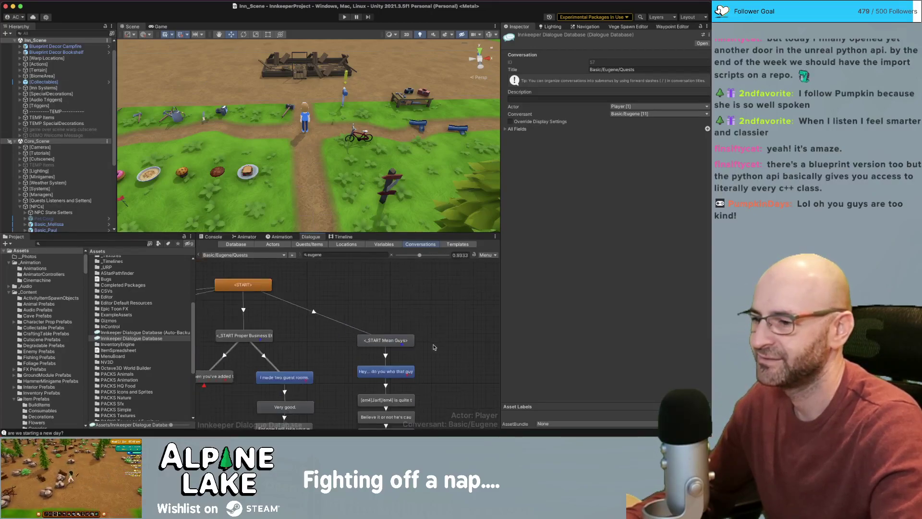
scroll(396, 304, up, 4)
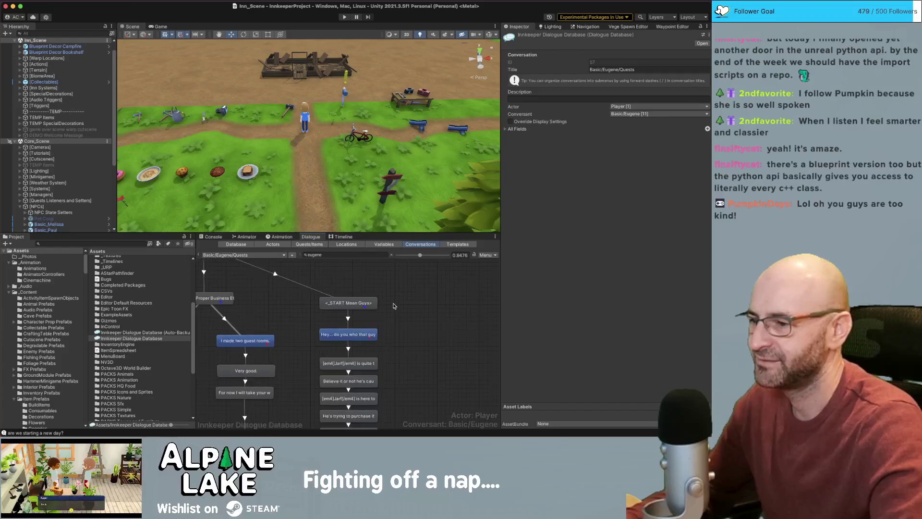
scroll(415, 291, down, 1)
middle_drag(423, 339, 406, 285)
click(349, 368)
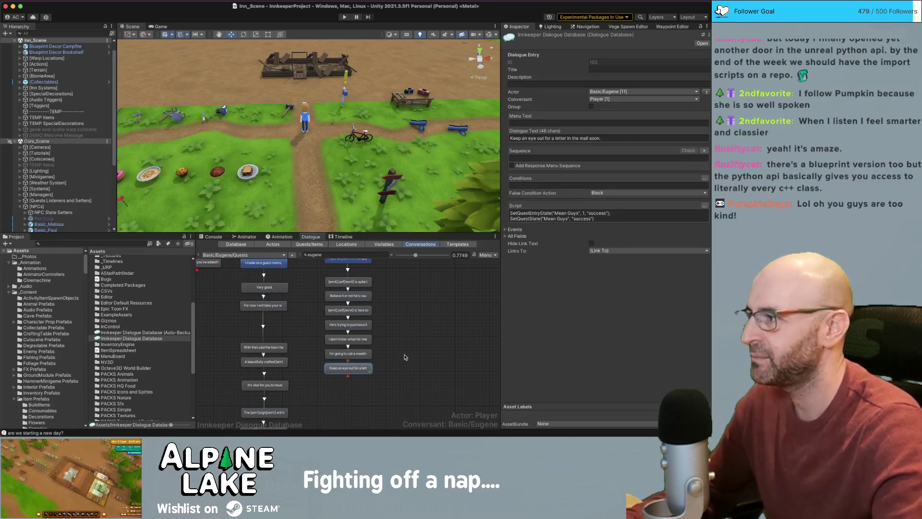
click(405, 357)
scroll(384, 339, up, 2)
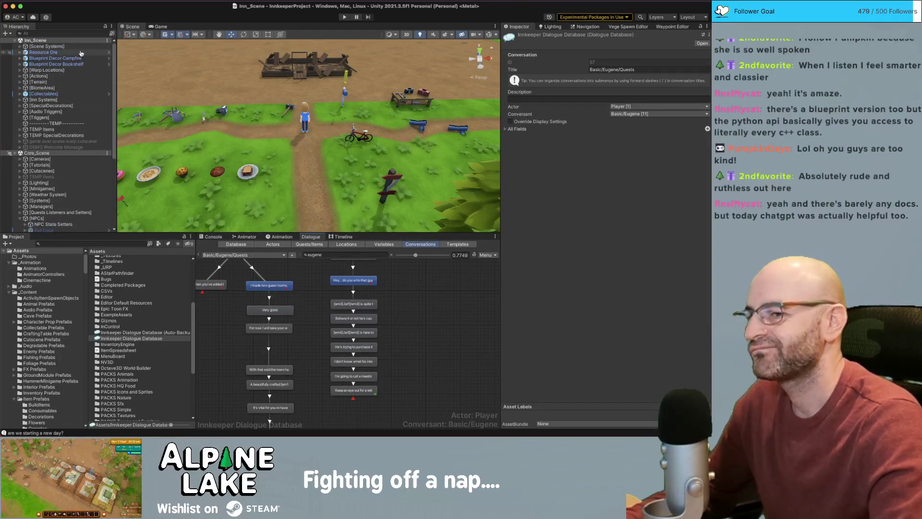
- Switch to Obsidian to read the CAVES to-do list in the Road to Demoland note, and return to Unity
key(super+Tab)
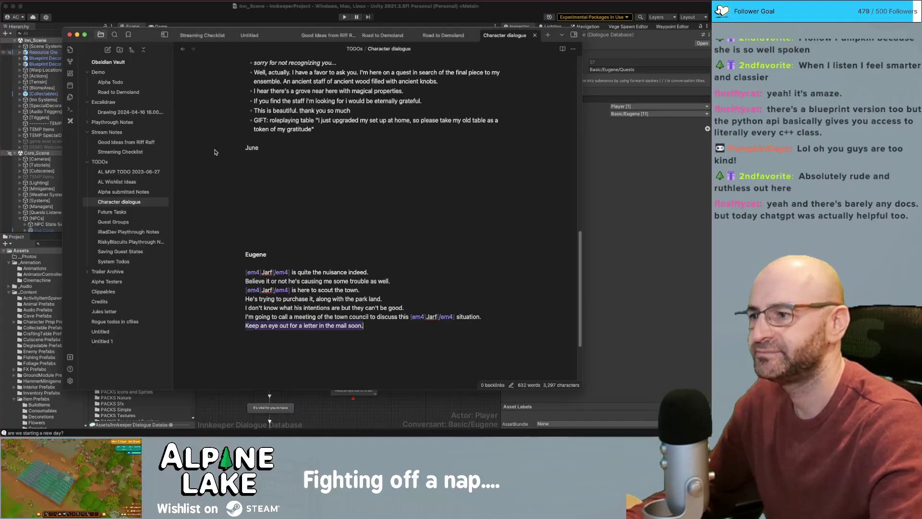
click(126, 91)
scroll(291, 195, down, 15)
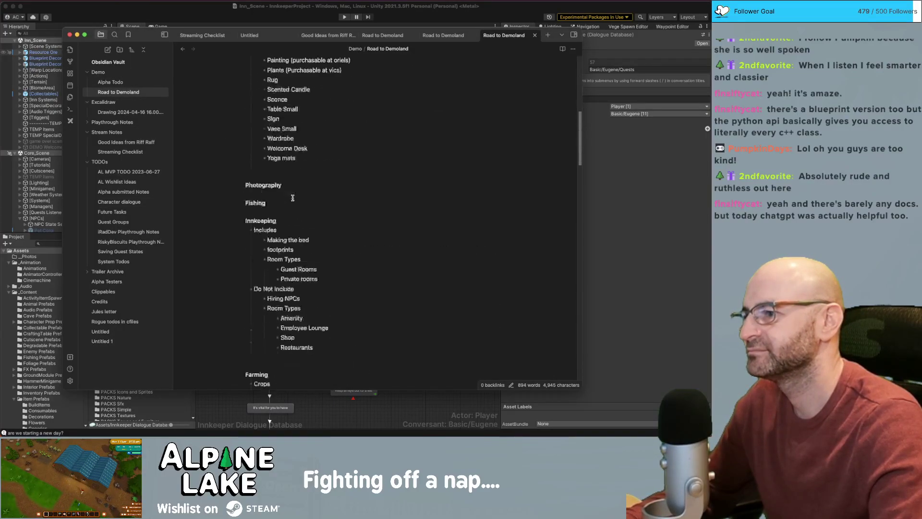
scroll(284, 164, down, 20)
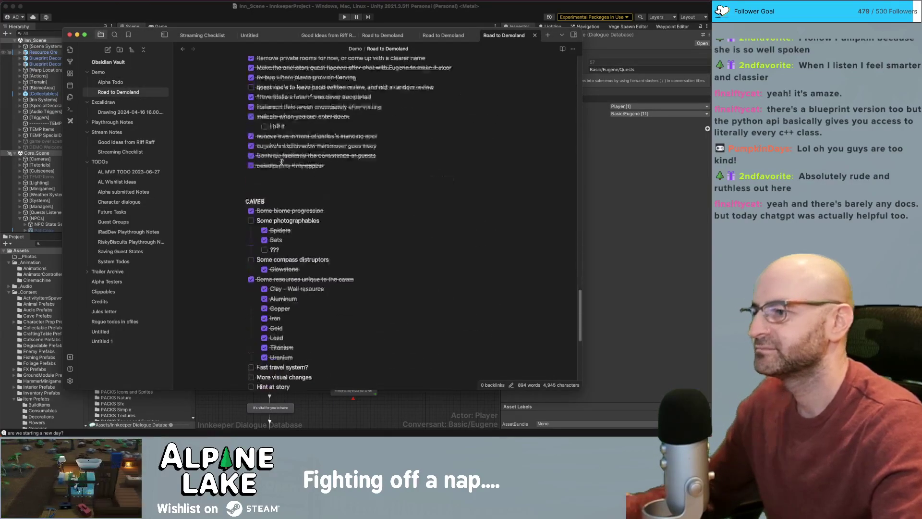
scroll(308, 169, up, 1)
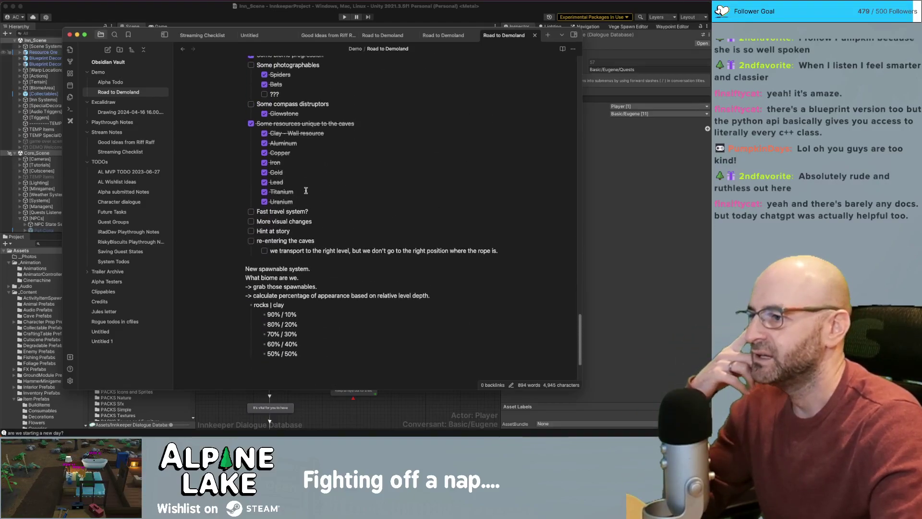
click(239, 10)
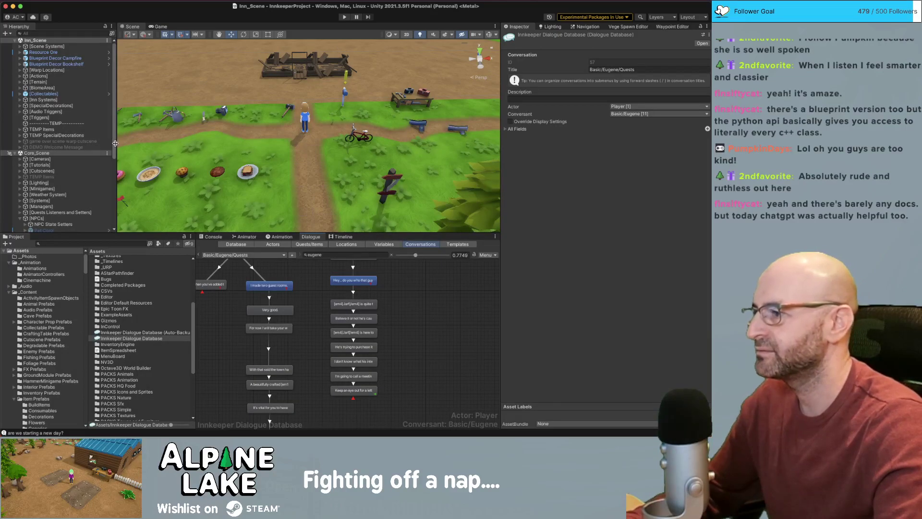
- Make the hierarchy area slightly taller, collapse the NPCs group, and expand the UI group in Core_Scene
scroll(82, 173, down, 3)
drag(158, 232, 157, 244)
click(20, 191)
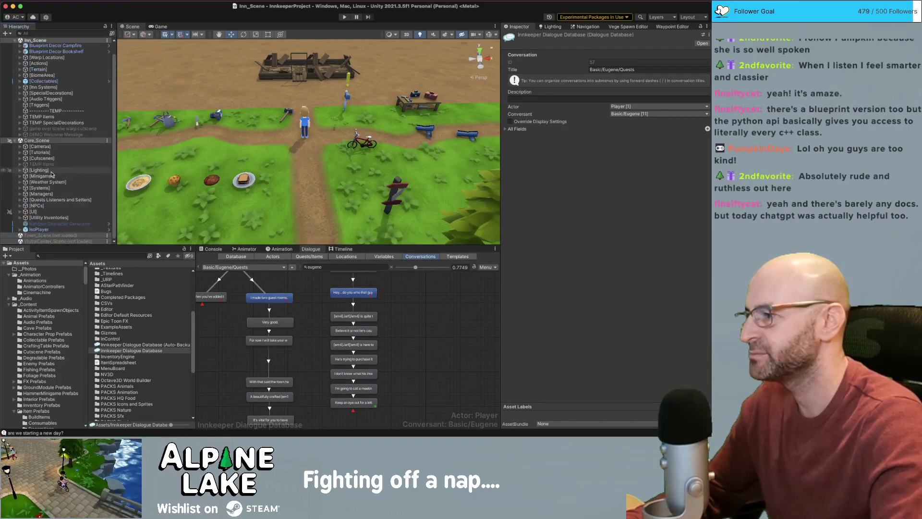
click(48, 212)
key(Right)
key(Down)
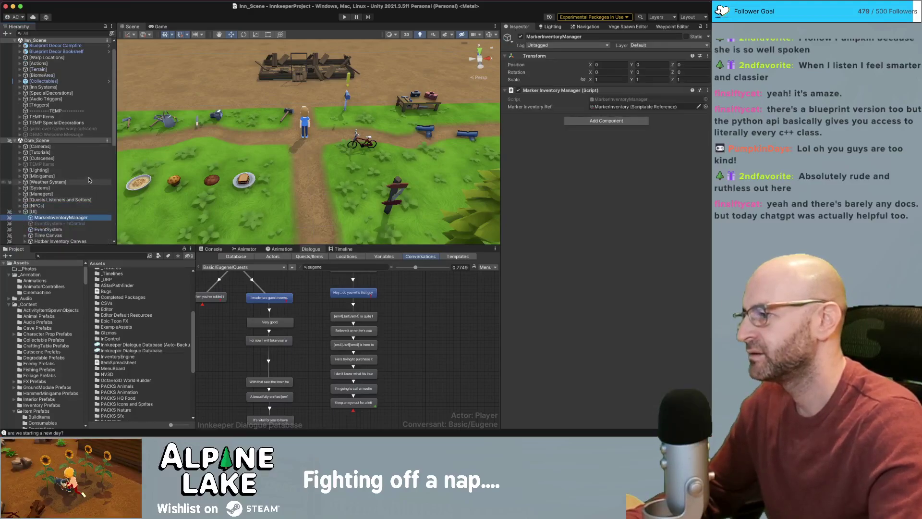
- Duplicate the Skills Unlock Canvas in the UI group of Core_Scene
scroll(74, 203, down, 10)
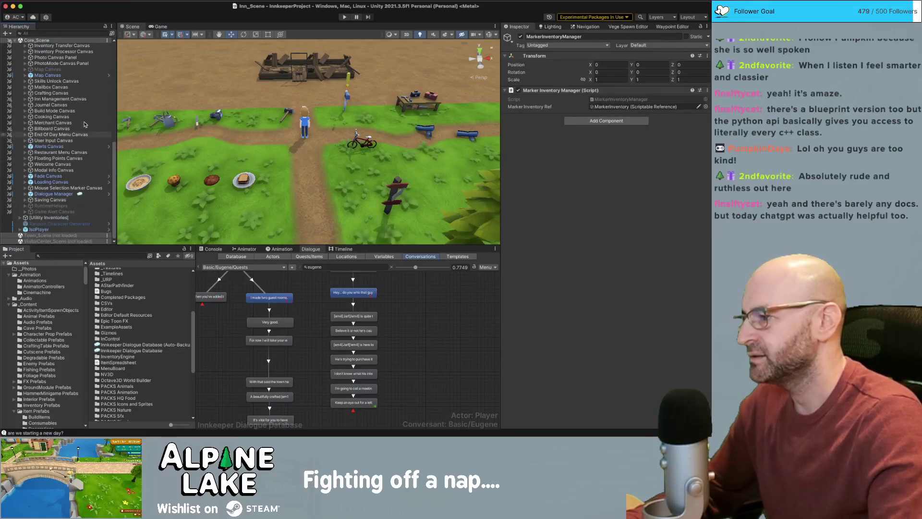
scroll(89, 155, up, 5)
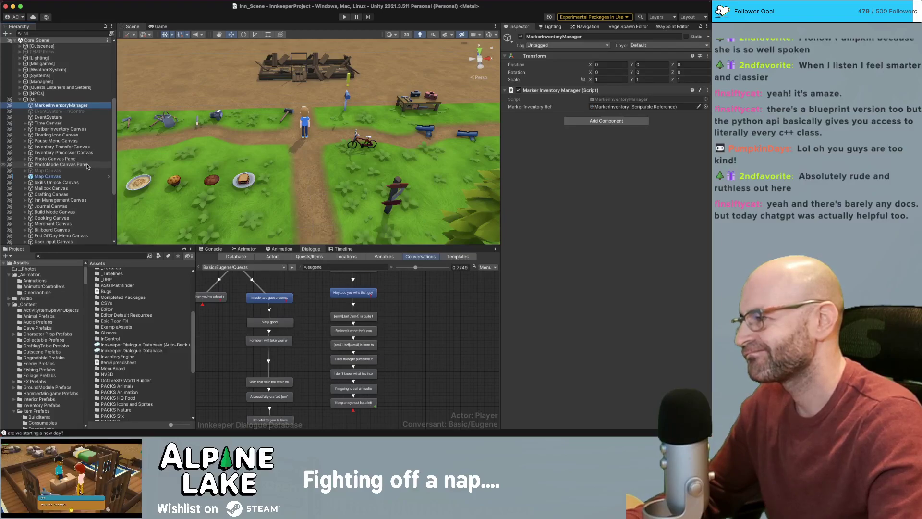
scroll(87, 167, down, 4)
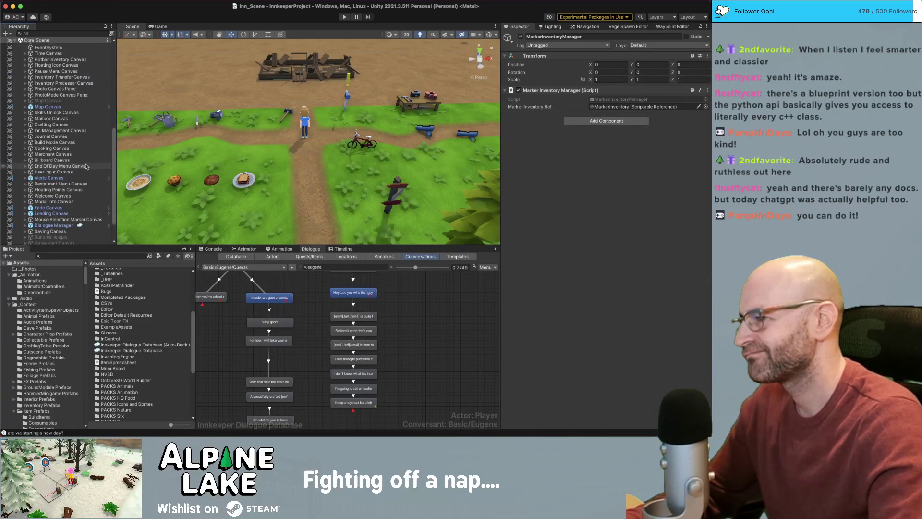
scroll(87, 166, up, 2)
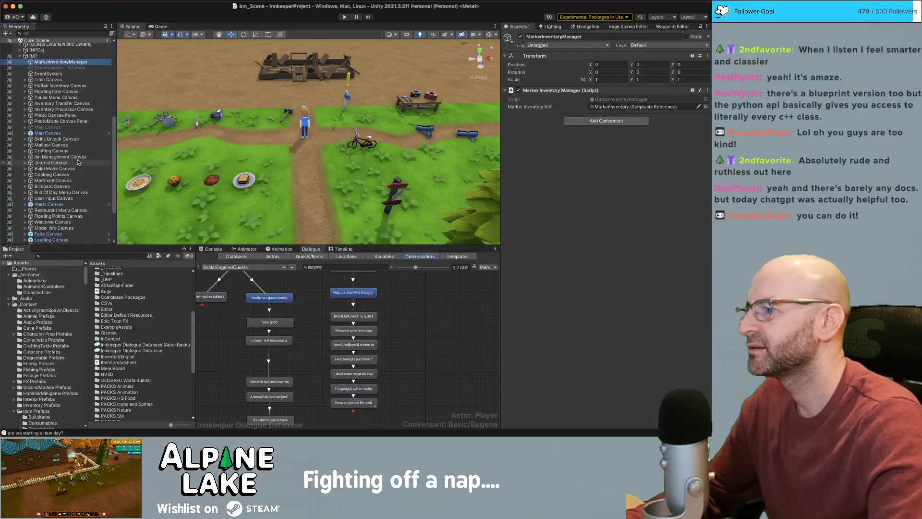
scroll(79, 162, down, 3)
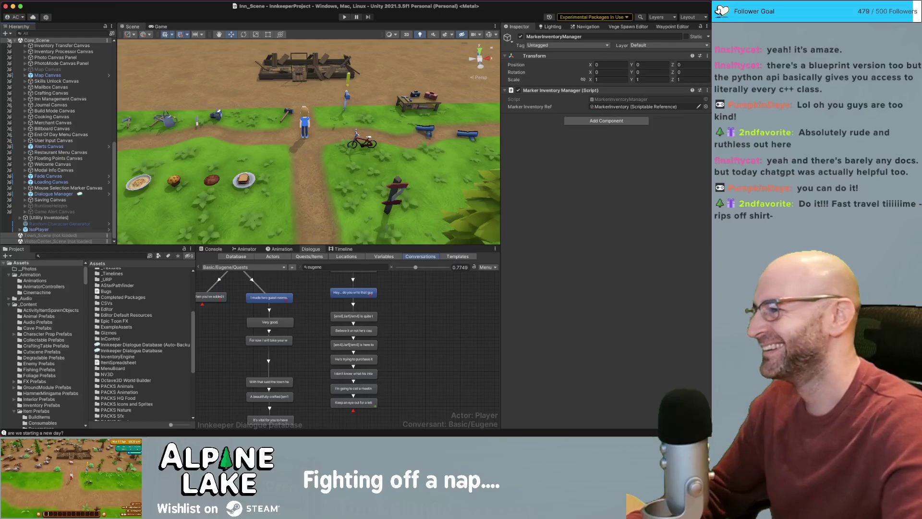
scroll(75, 133, up, 5)
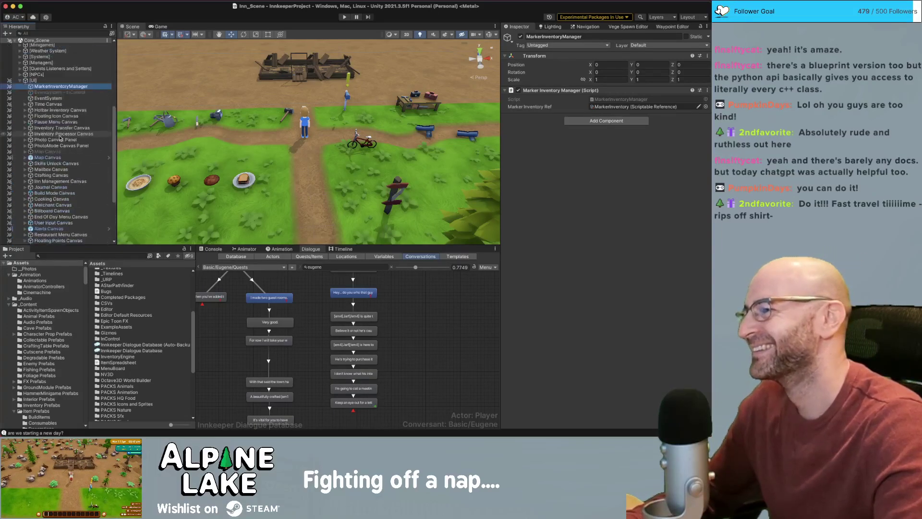
scroll(75, 133, down, 3)
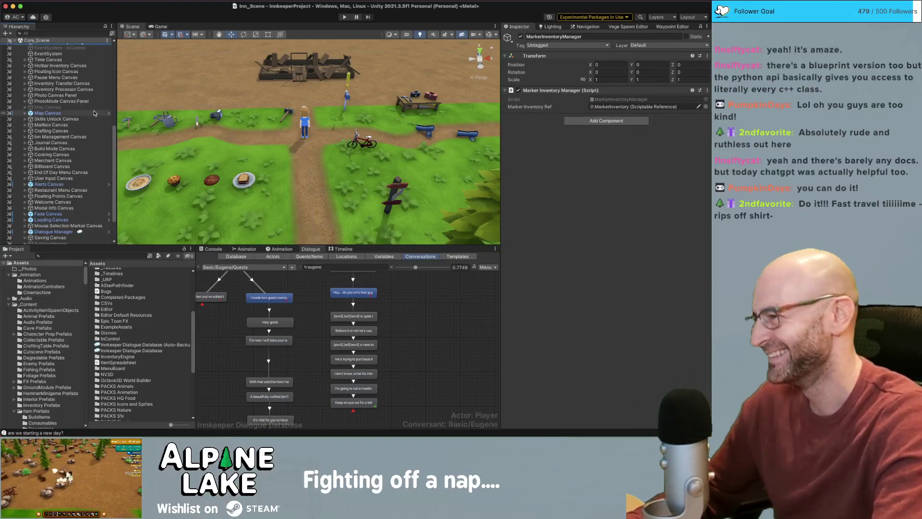
scroll(82, 108, up, 1)
scroll(81, 107, up, 1)
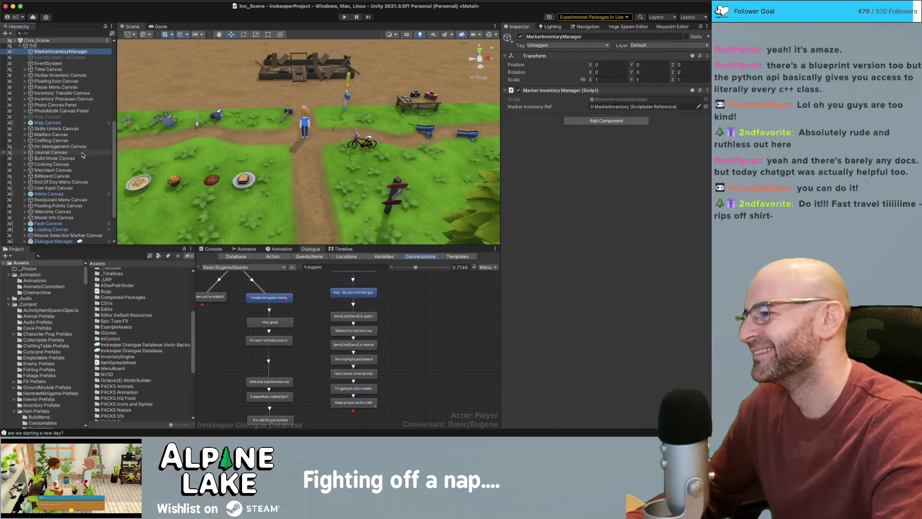
click(89, 129)
key(super+d)
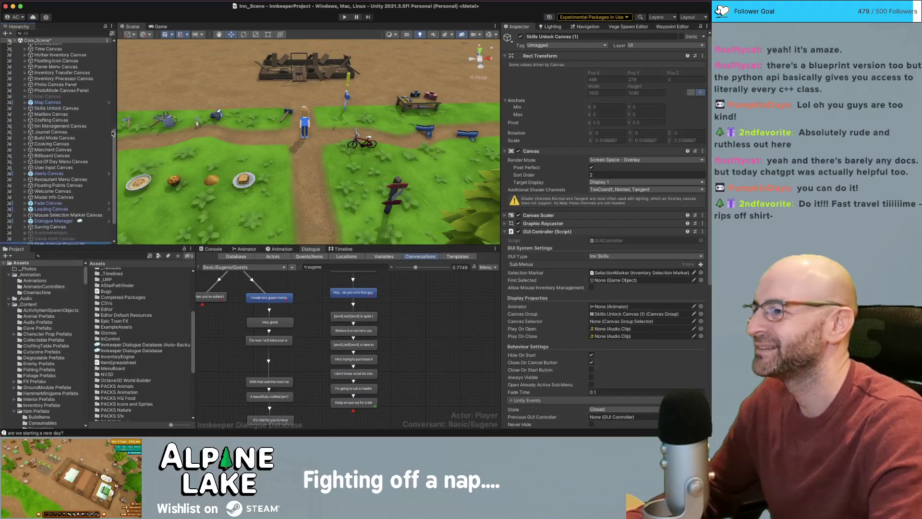
- Rename the duplicated Skills Unlock Canvas as Cave FastTravel Canvas
key(Right)
key(BackSpace)
key(BackSpace)
key(BackSpace)
key(BackSpace)
key(alt+Left)
key(alt+Left)
key(alt+Left)
key(alt+shift+Right)
text(Cave Fast)
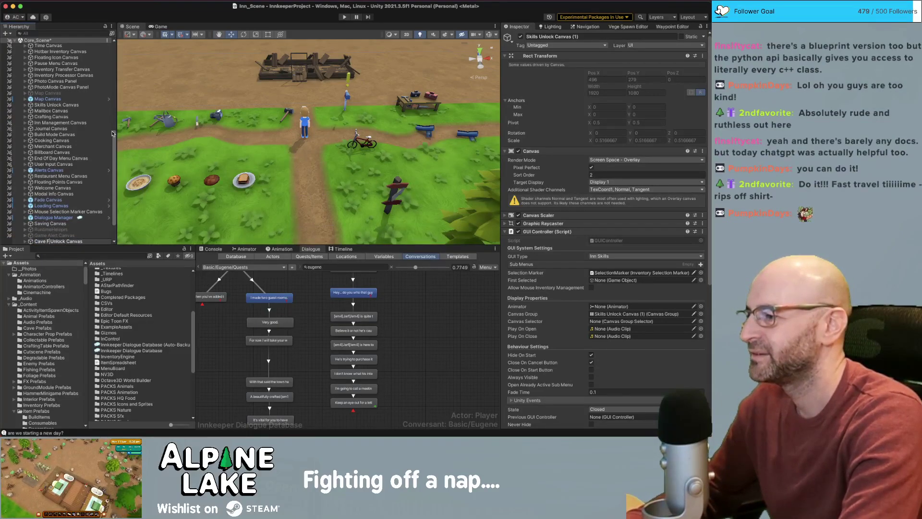
key(alt+shift+Right)
text(Travel)
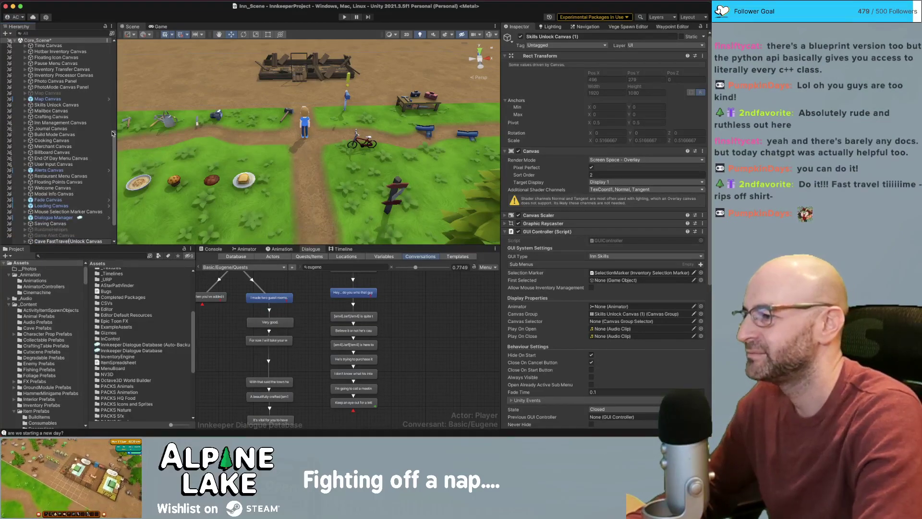
key(Return)
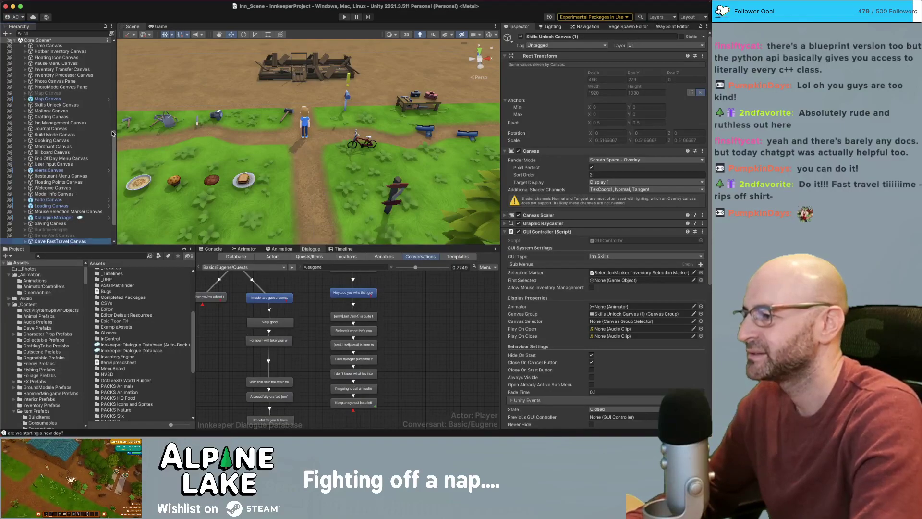
- Open the Cave FastTravel Canvas's GUIController script in Visual Studio and examine its GUI system settings fields, including m_SelectionMarker
scroll(86, 192, down, 3)
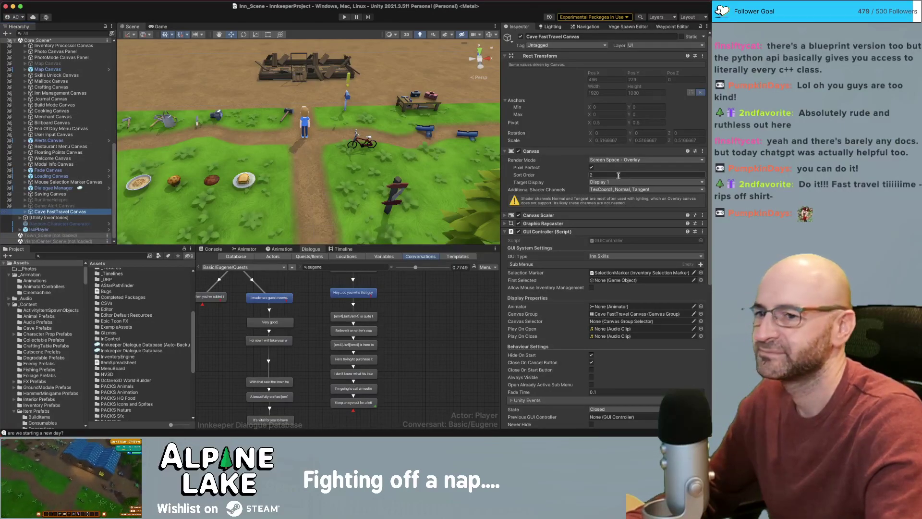
click(609, 240)
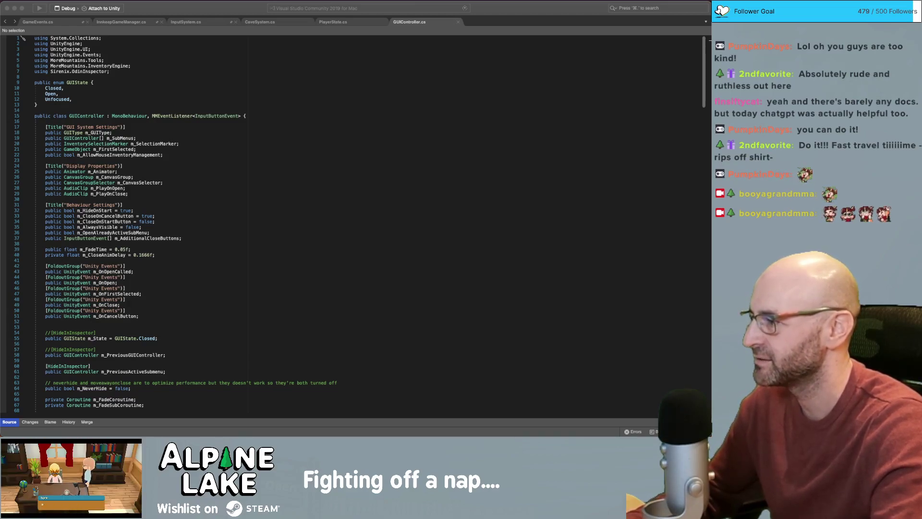
click(203, 236)
click(267, 107)
click(226, 150)
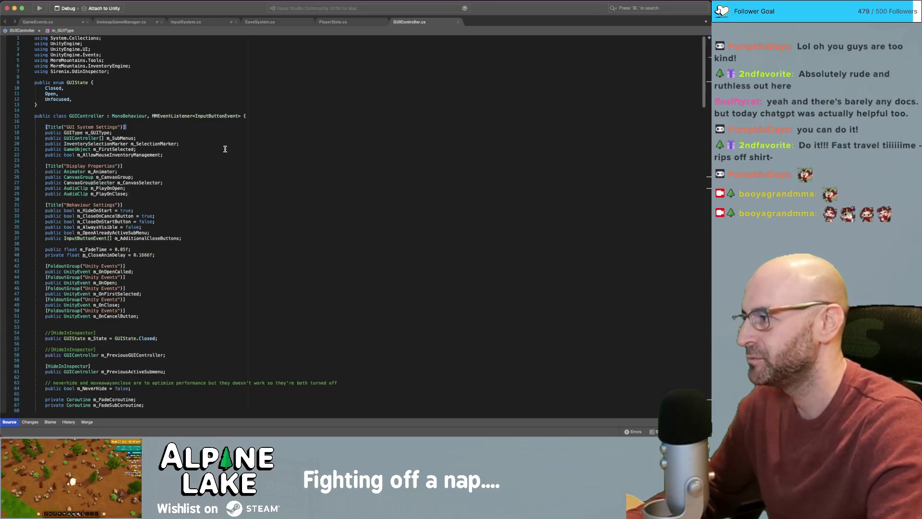
scroll(237, 154, down, 10)
scroll(236, 155, up, 10)
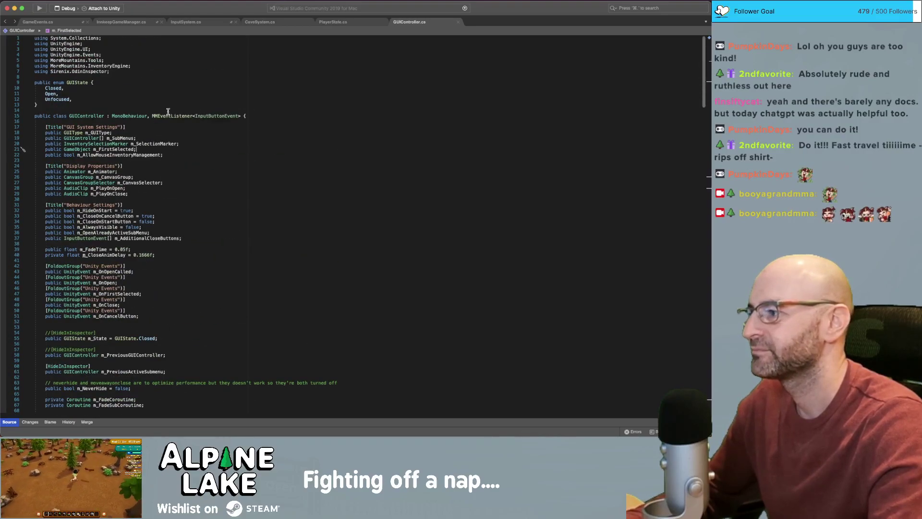
click(172, 143)
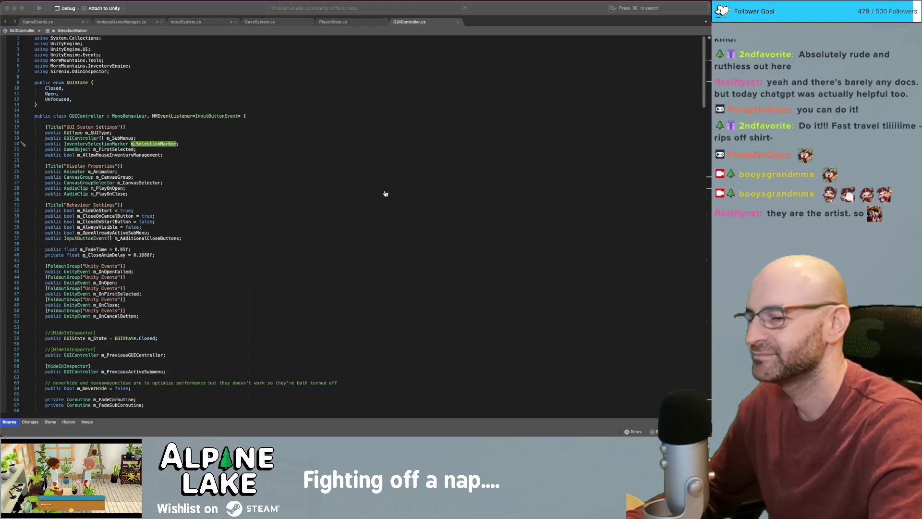
- Switch back to Unity and look over the Mean Guys nodes in Eugene's conversation graph
key(super+Tab)
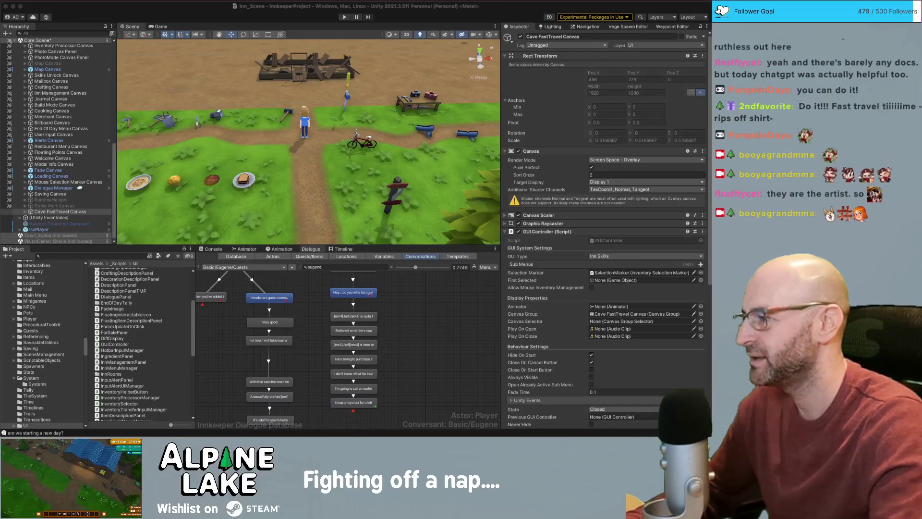
click(399, 313)
mouse_move(399, 313)
middle_down()
mouse_move(405, 336)
mouse_move(406, 323)
middle_up()
scroll(398, 327, down, 3)
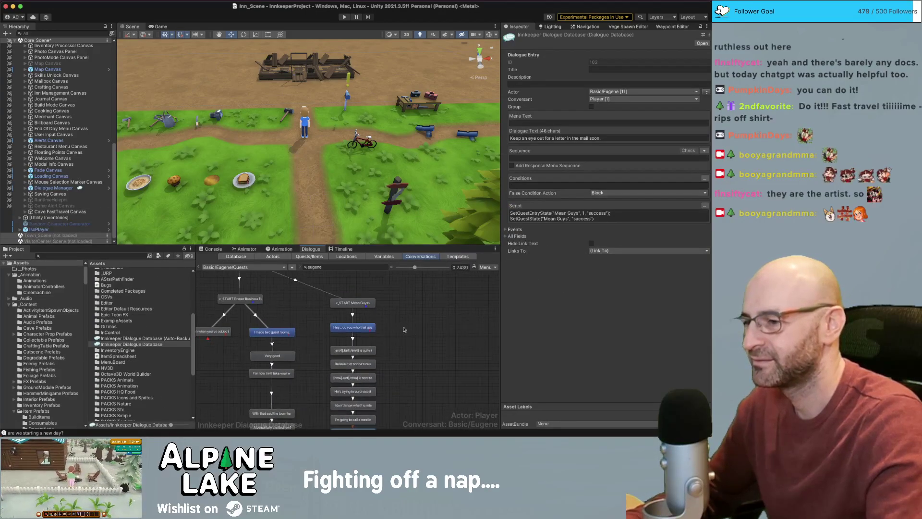
scroll(398, 327, down, 8)
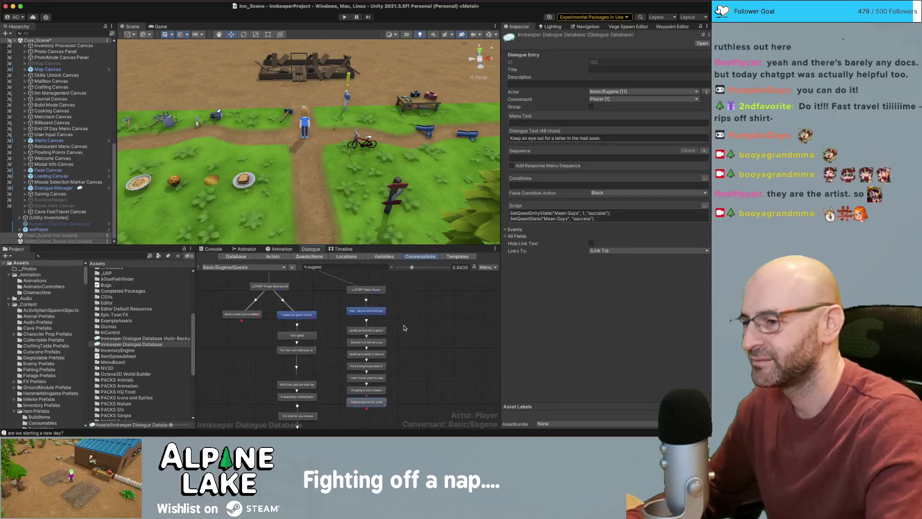
- Search the project assets for "guisys" and open the GUISystem script in Visual Studio
scroll(403, 328, down, 1)
click(404, 328)
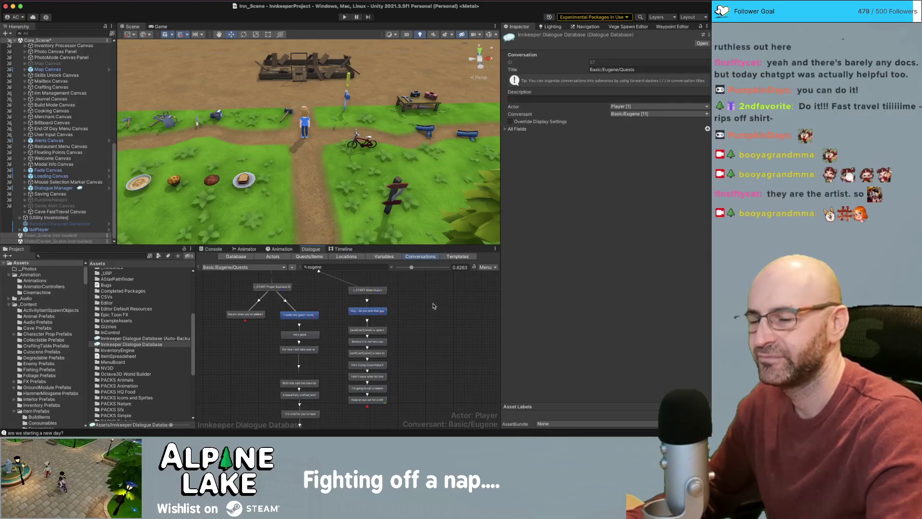
click(91, 211)
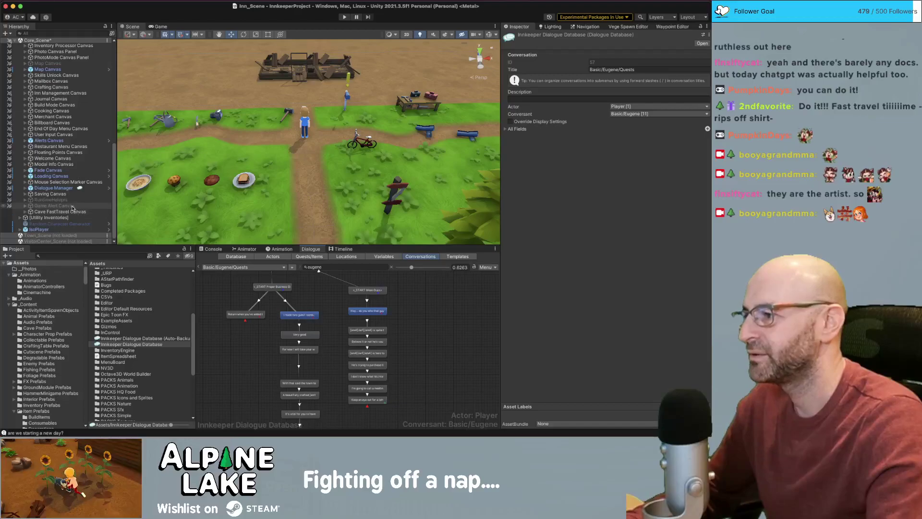
click(121, 256)
text(guisys)
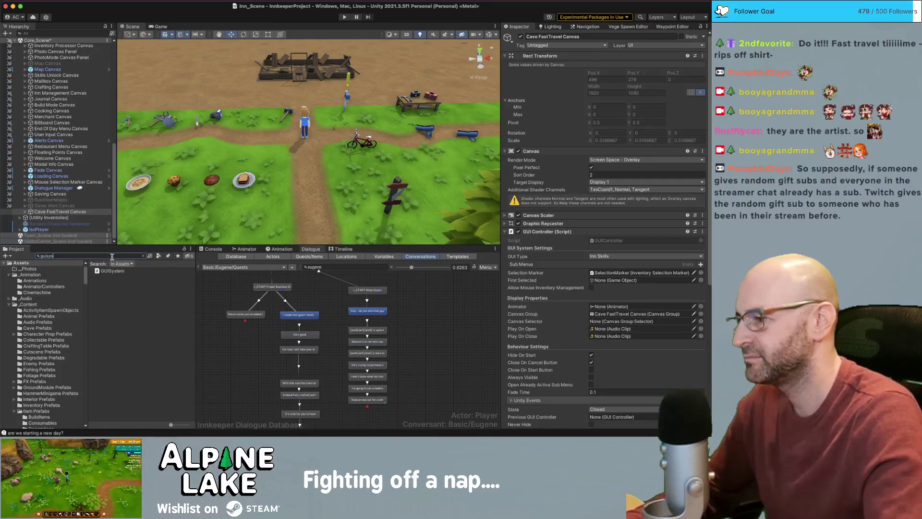
double_click(111, 270)
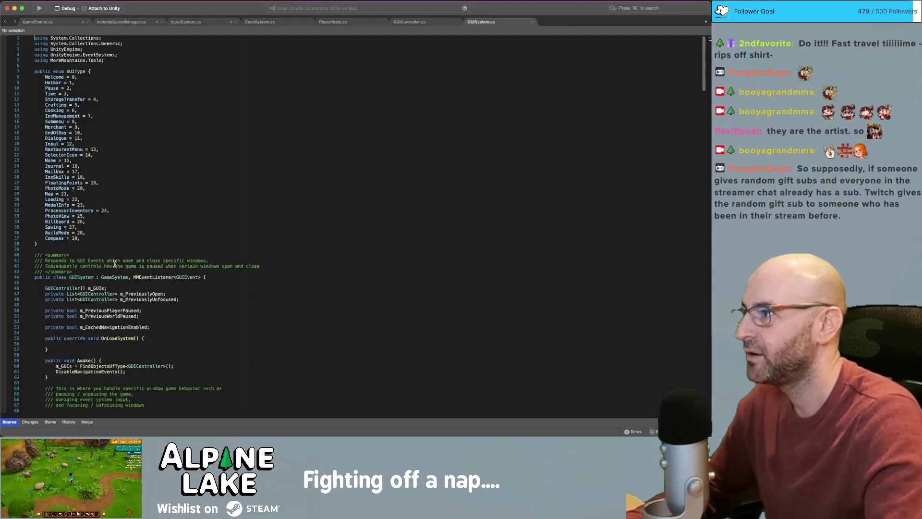
- Add a CaveFastTravel = 30 entry after Compass in the GUIType enum
click(436, 151)
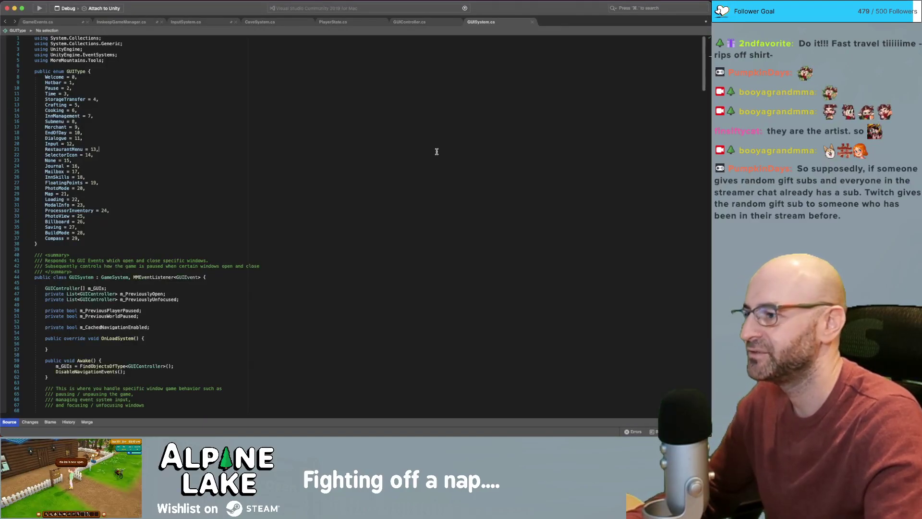
click(357, 236)
key(Return)
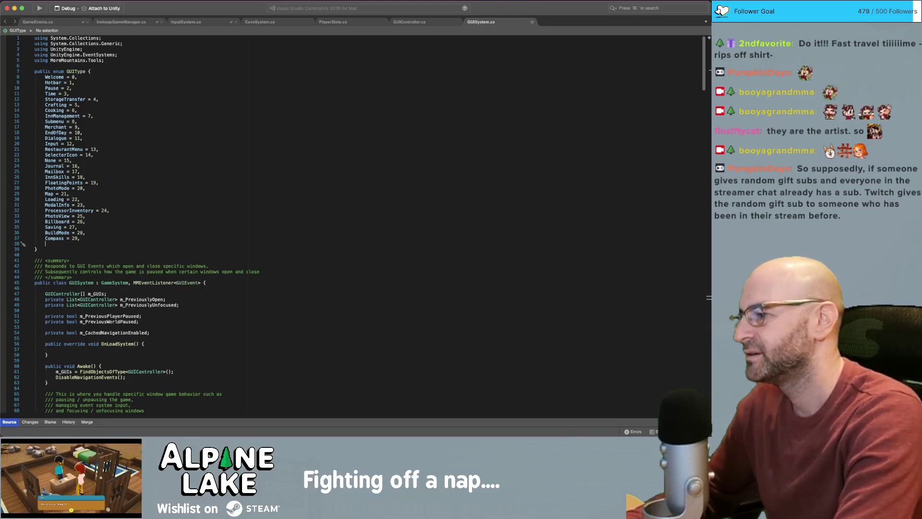
text(CaveFastTra)
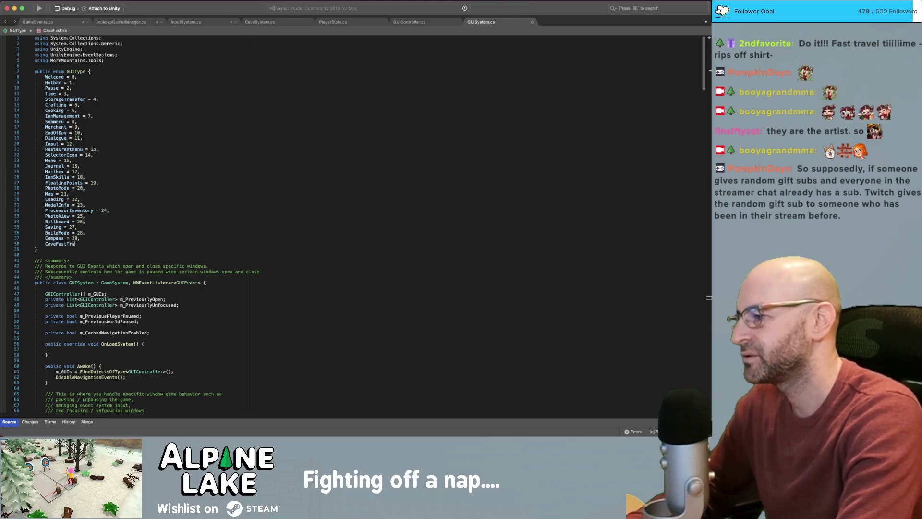
text(vel)
key(BackSpace)
key(BackSpace)
key(BackSpace)
text(3)
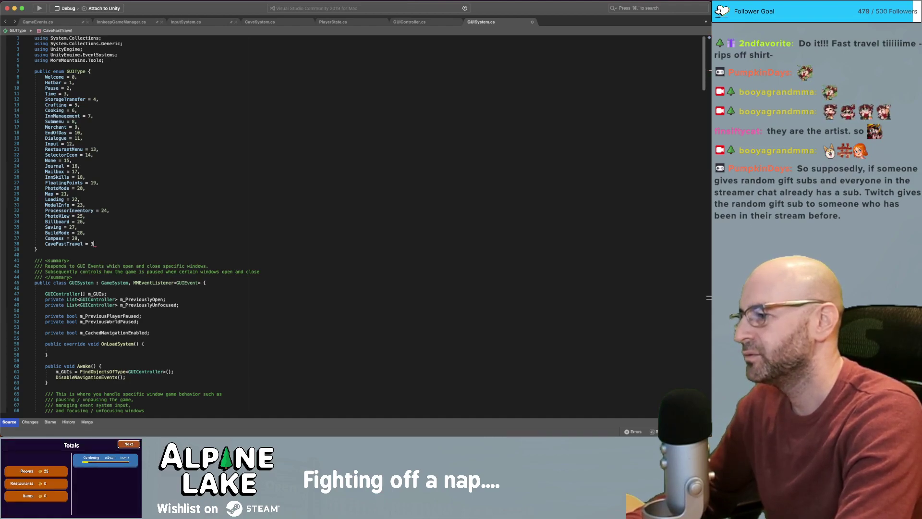
text(0,)
- Rename the CaveFastTravel enum entry to FastTravel and save the GUISystem script
click(56, 244)
key(BackSpace)
key(BackSpace)
key(BackSpace)
key(BackSpace)
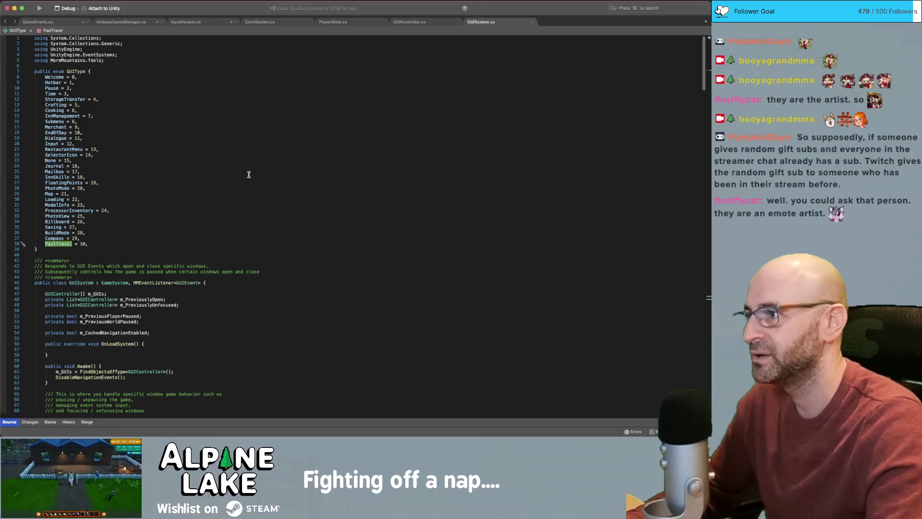
click(224, 248)
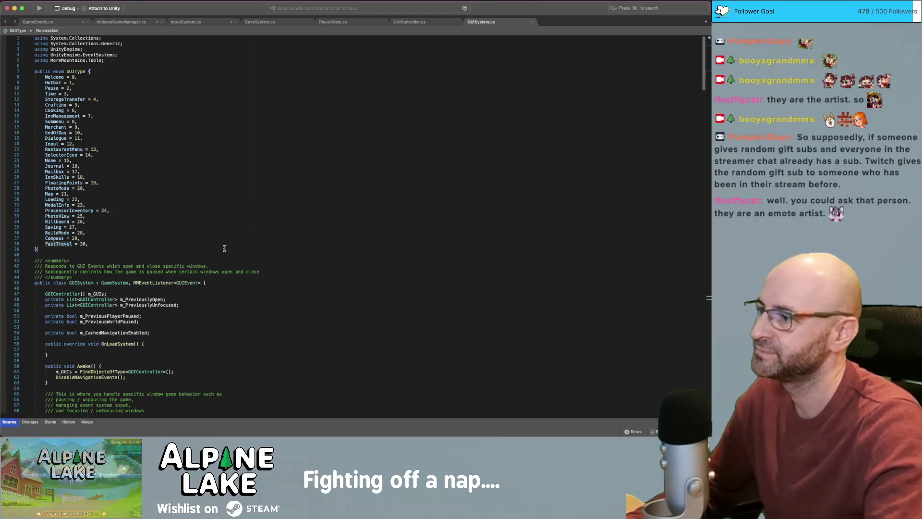
click(225, 244)
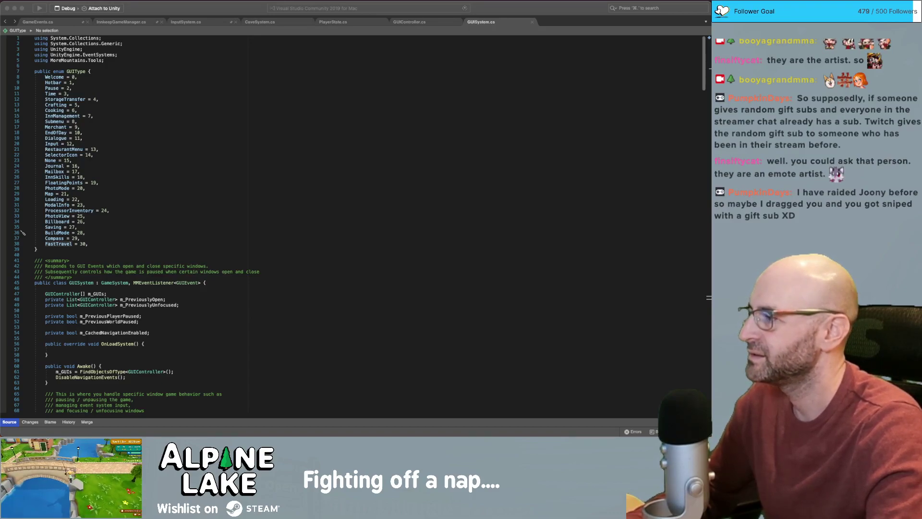
- Look over the field declarations in the GUIController script
click(422, 26)
click(421, 22)
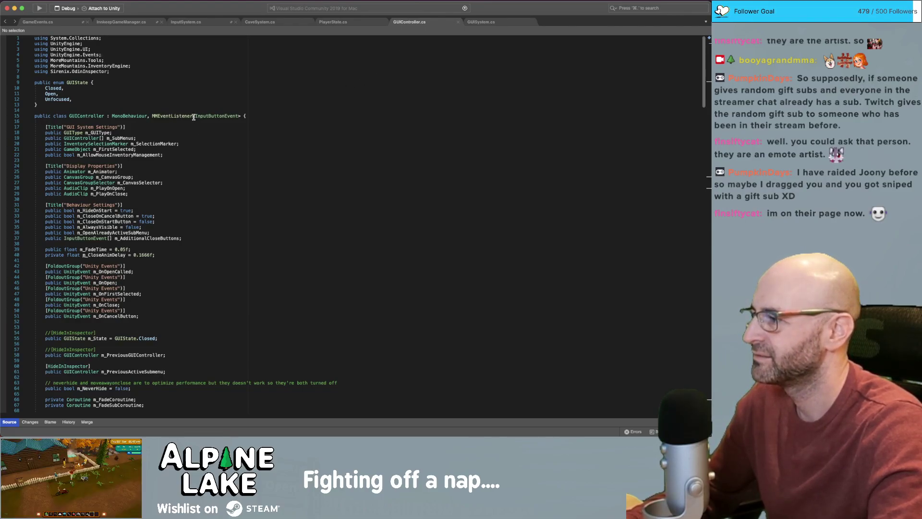
scroll(195, 140, down, 10)
scroll(194, 140, up, 10)
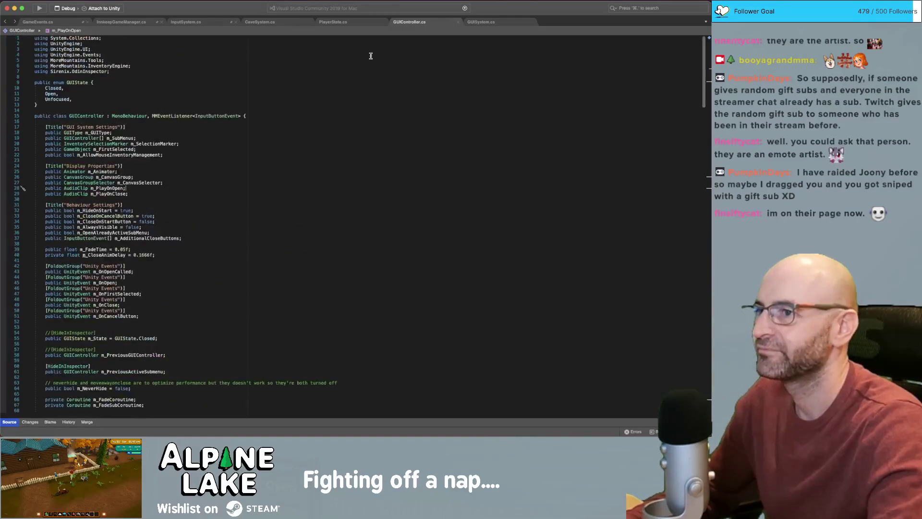
- Examine how GUISystem's RequestOpenGUI and RequestCloseGUI handle each GUI type, including the Pause and ResetDefaultPlaymode calls in their default cases
click(480, 23)
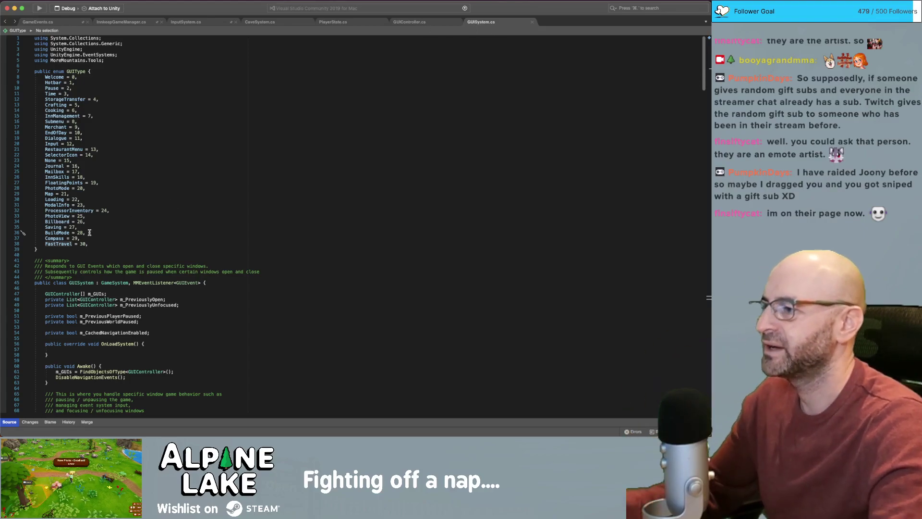
scroll(110, 225, down, 15)
scroll(110, 225, down, 2)
click(131, 313)
double_click(85, 305)
click(80, 312)
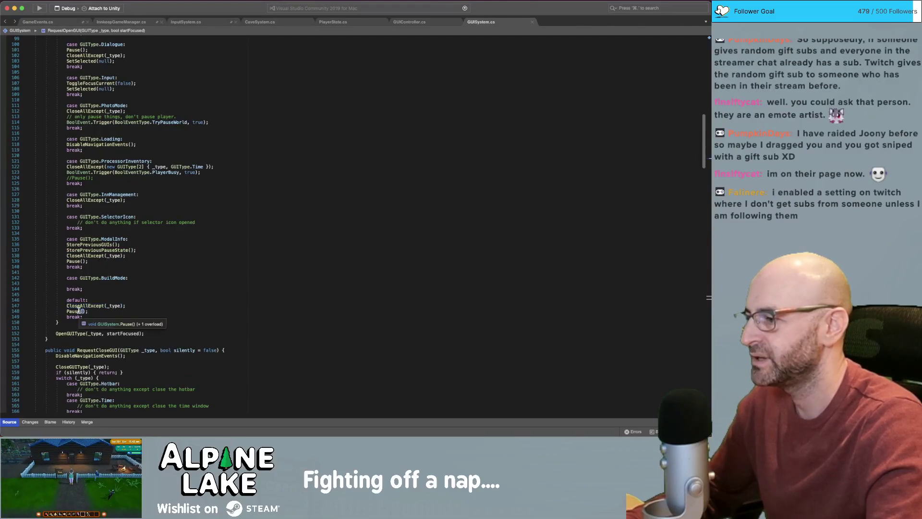
scroll(140, 290, down, 14)
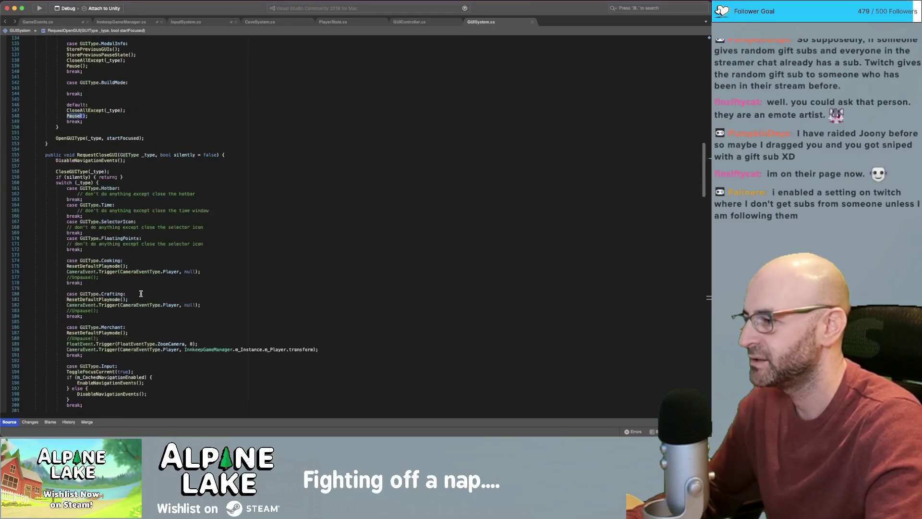
click(98, 298)
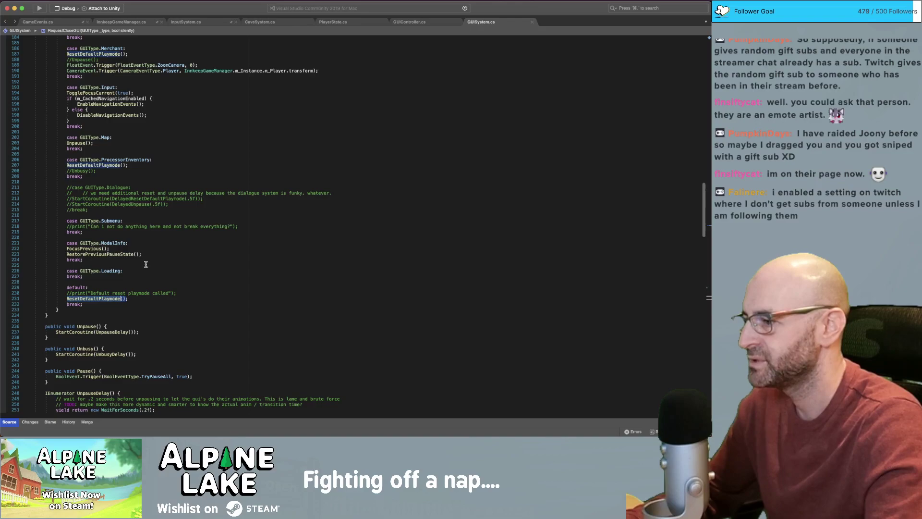
click(213, 225)
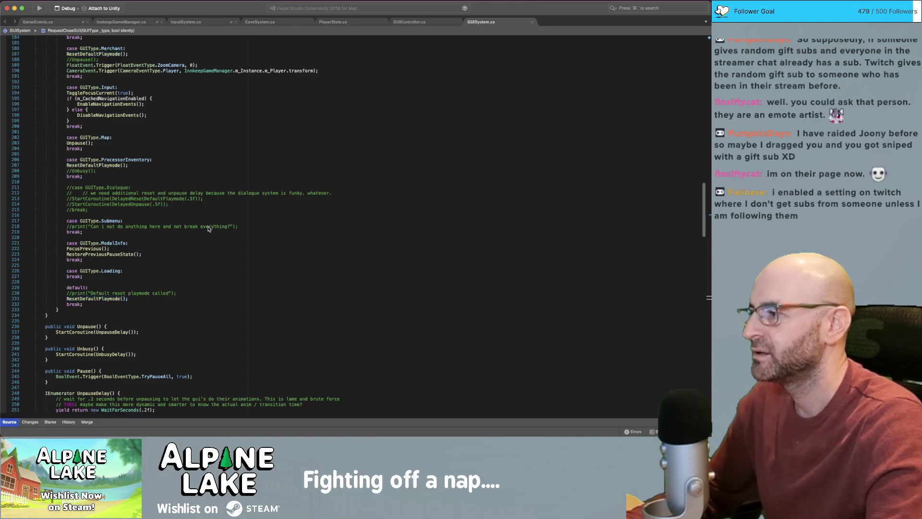
click(93, 299)
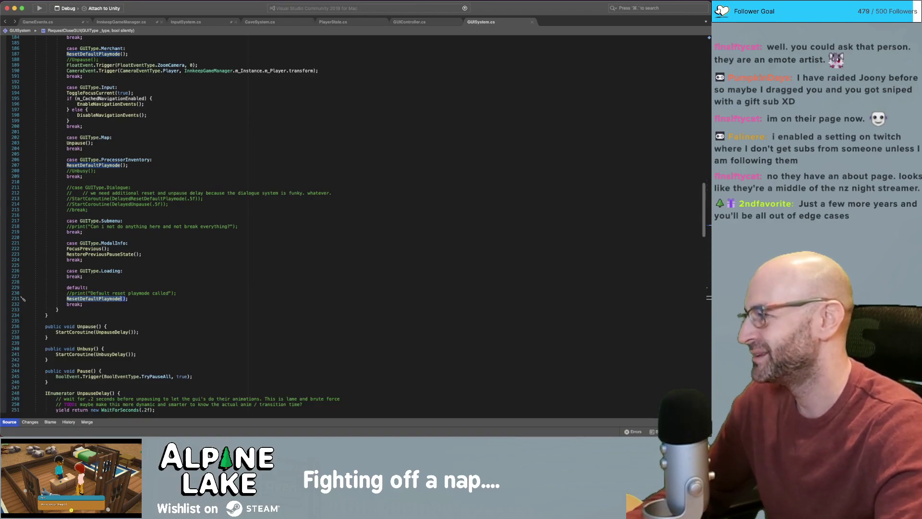
click(187, 176)
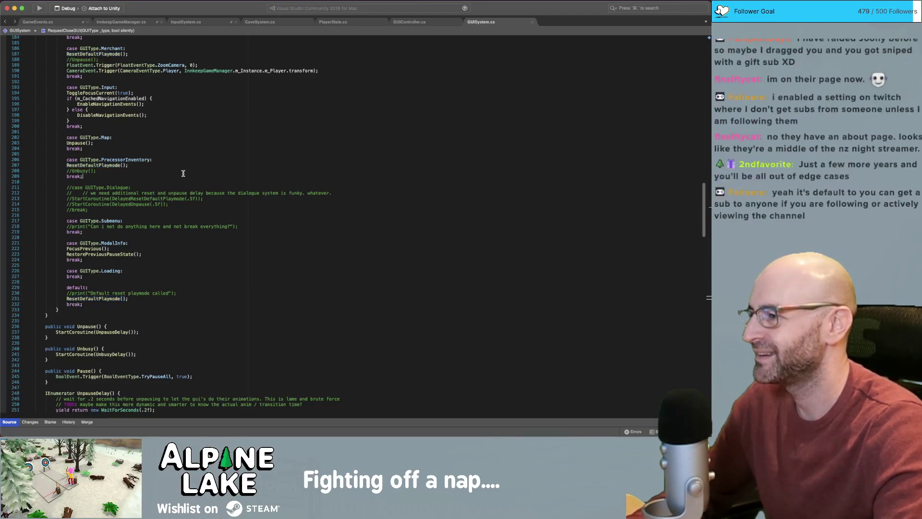
click(319, 153)
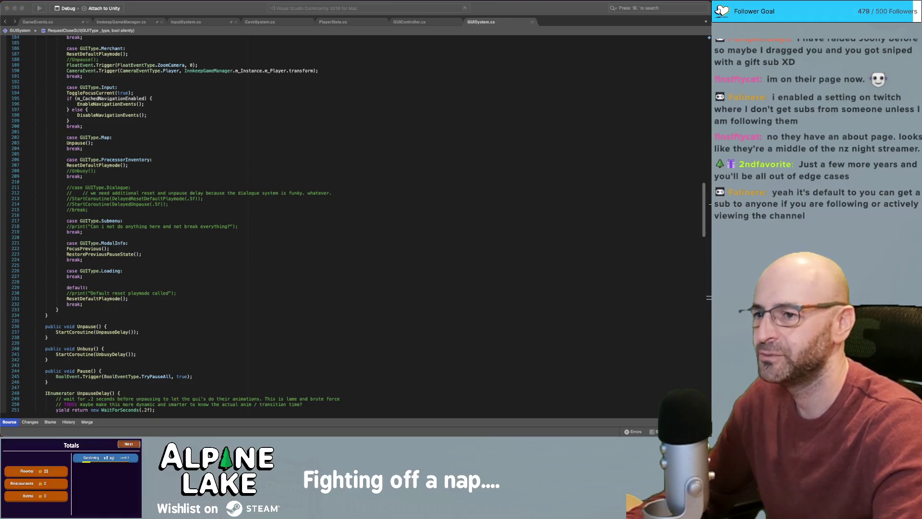
- Switch back to Unity and set the Cave FastTravel Canvas's Canvas Group alpha to 1 with Interactable and Blocks Raycasts enabled
key(super+Tab)
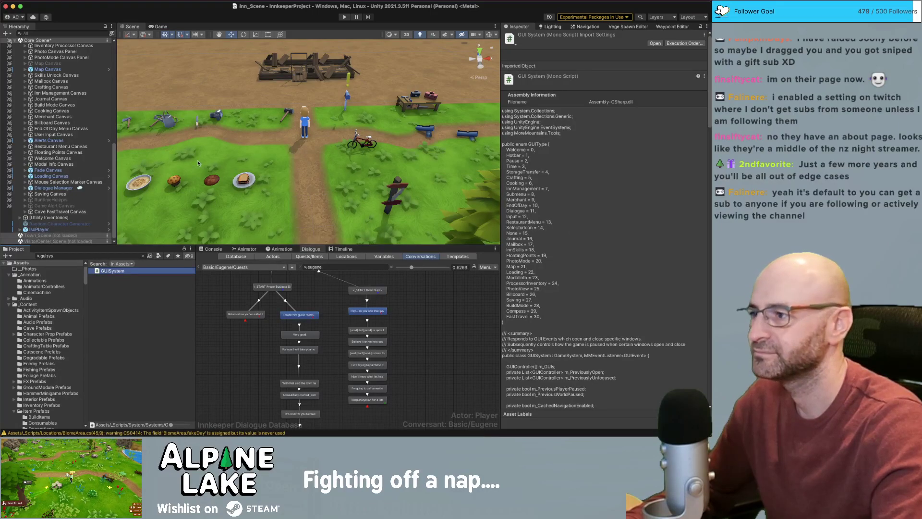
click(57, 211)
key(Right)
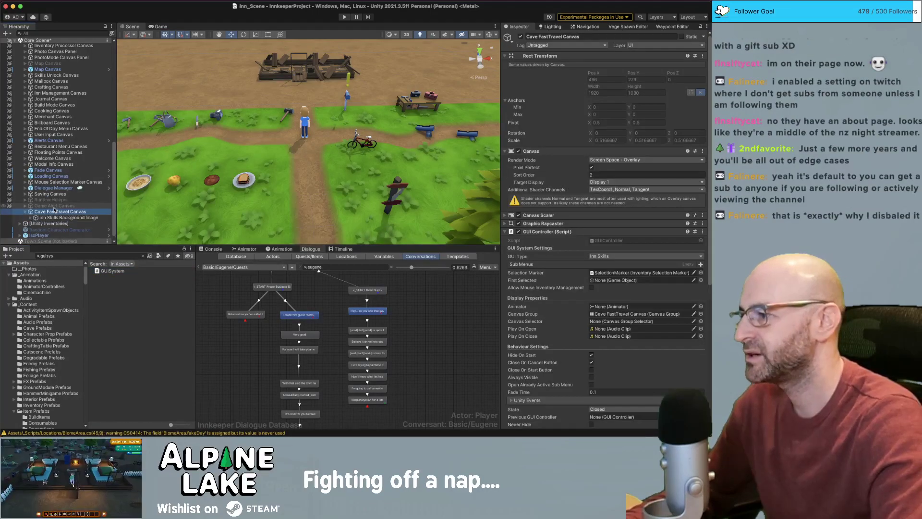
double_click(40, 216)
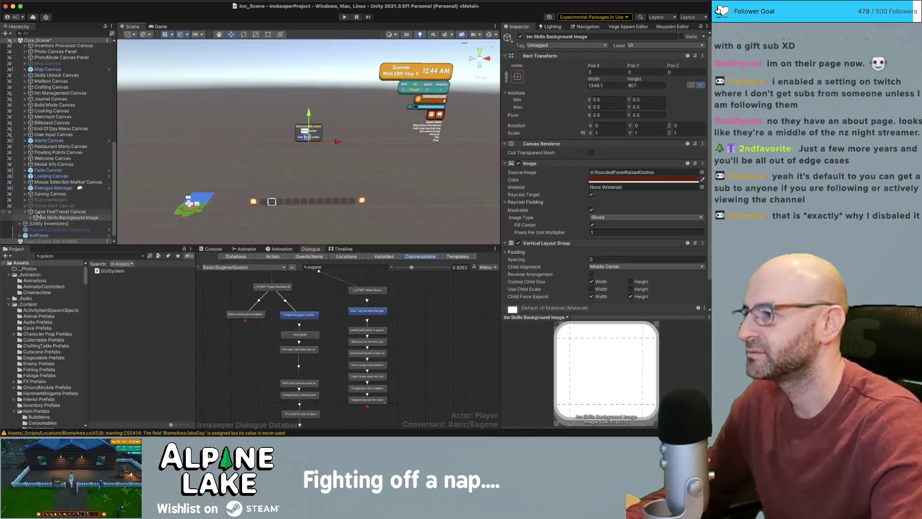
click(43, 211)
scroll(618, 231, down, 5)
click(612, 233)
text(1)
click(610, 239)
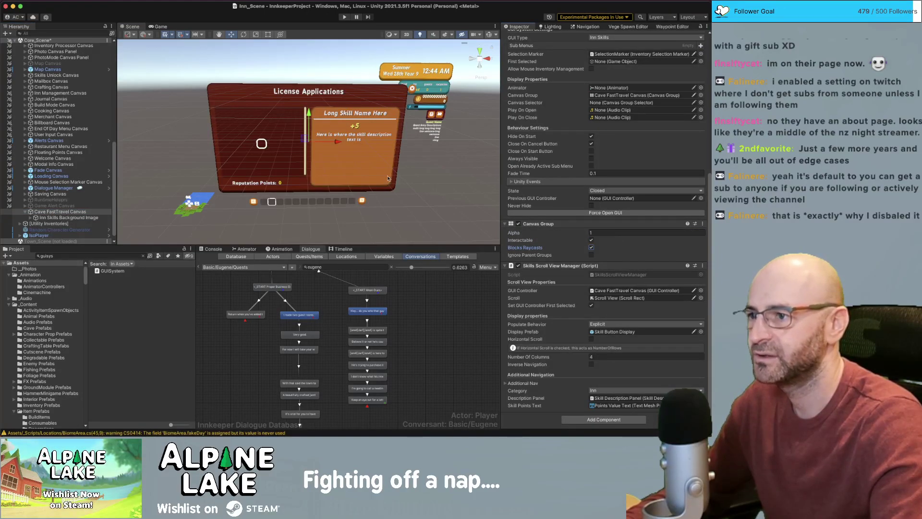
- Look over the License Applications panel of the Cave FastTravel Canvas in the scene
alt+drag(401, 182, 375, 140)
scroll(364, 132, up, 3)
middle_drag(363, 133, 360, 113)
scroll(361, 114, down, 3)
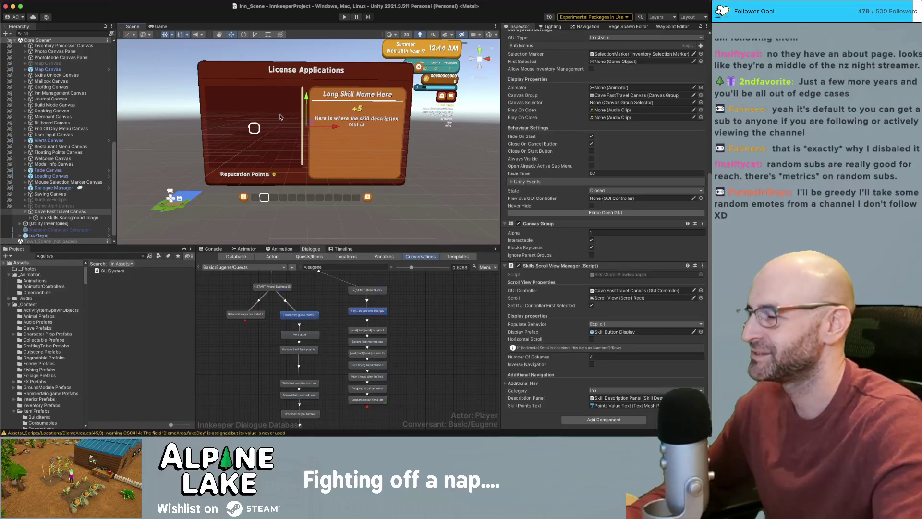
alt+drag(305, 106, 318, 93)
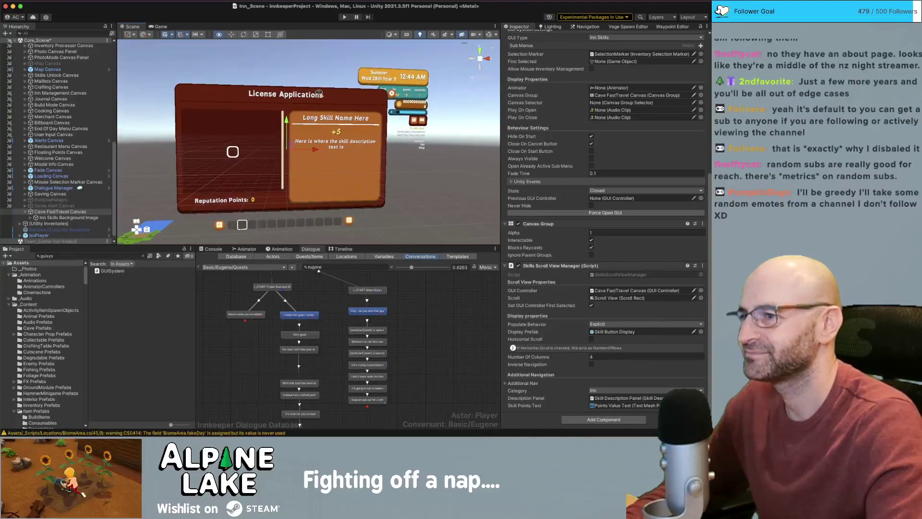
right_drag(247, 120, 237, 134)
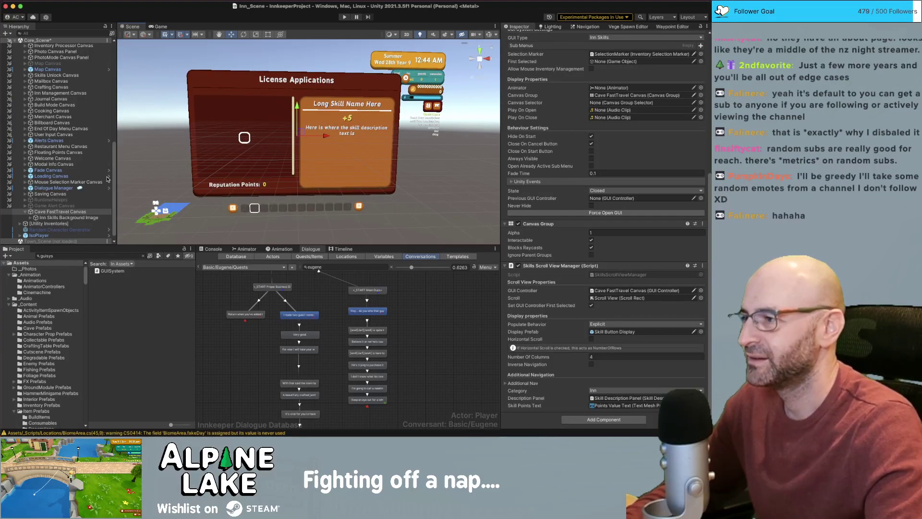
- Rename the Inn Skills Background Image under the Cave FastTravel Canvas as FastTravel Background Image
scroll(108, 207, down, 1)
click(108, 211)
key(Return)
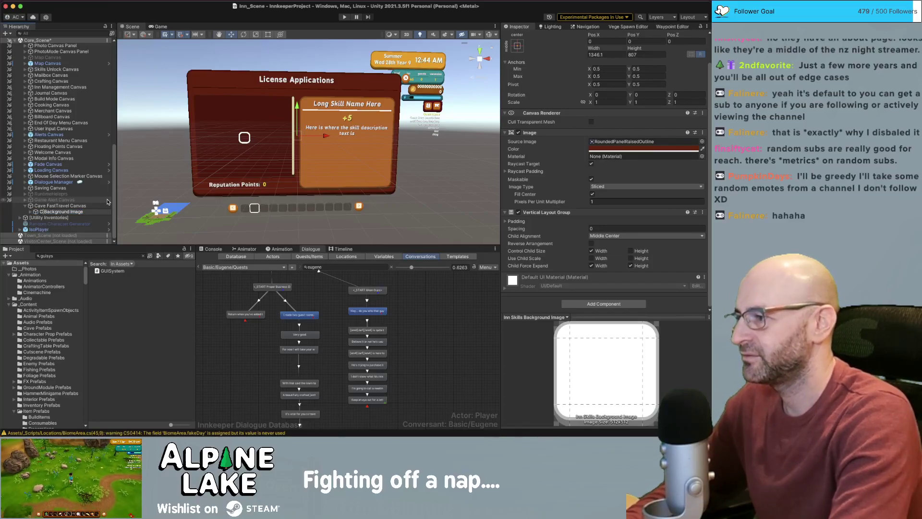
text(FastTravel)
key(Return)
- Rename the Cave FastTravel Canvas as FastTravel Canvas and select it
key(Up)
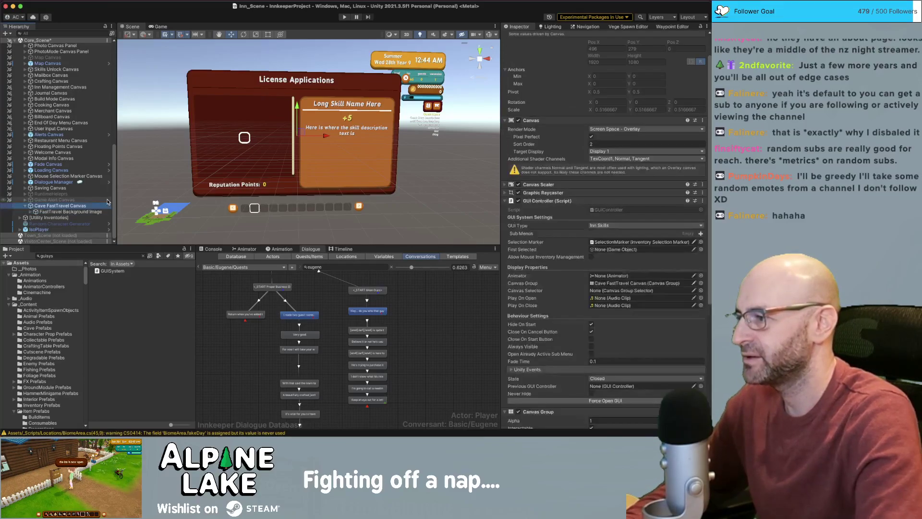
key(Return)
key(Left)
key(alt+shift+Right)
key(BackSpace)
key(Return)
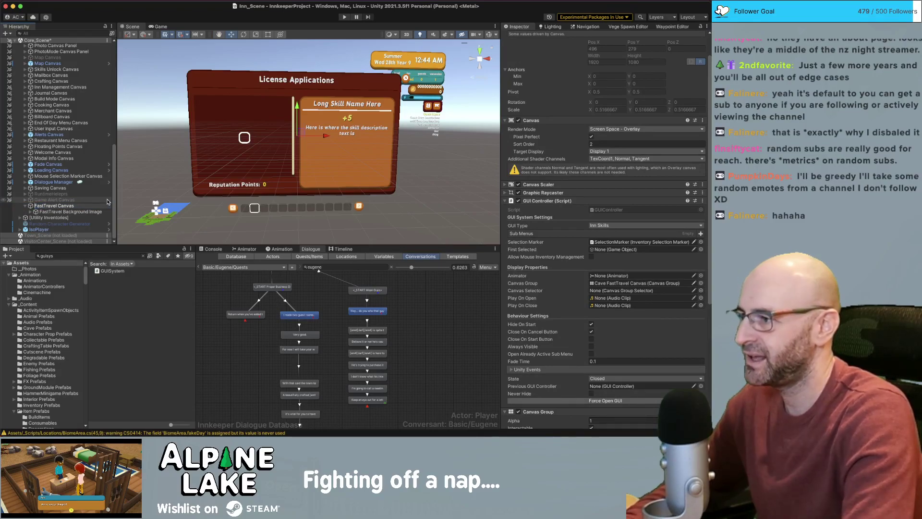
click(82, 200)
click(80, 205)
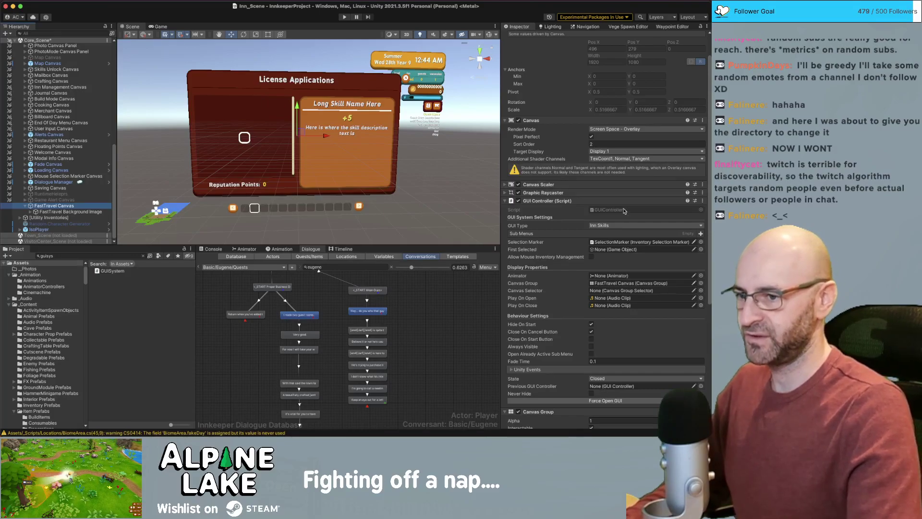
scroll(586, 230, down, 8)
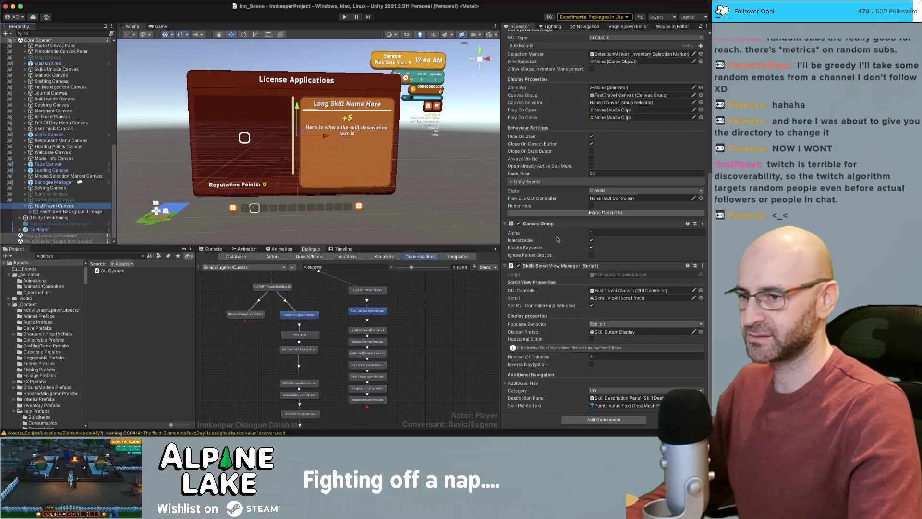
right_click(560, 268)
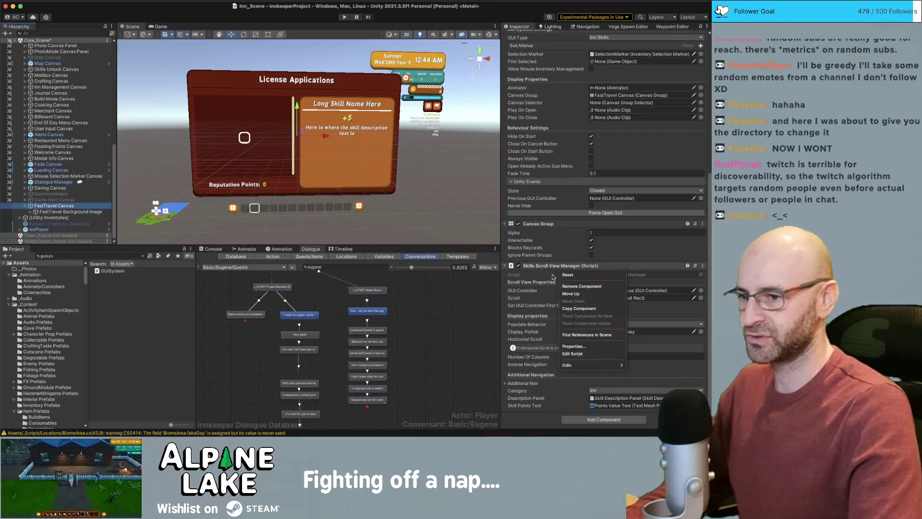
click(553, 277)
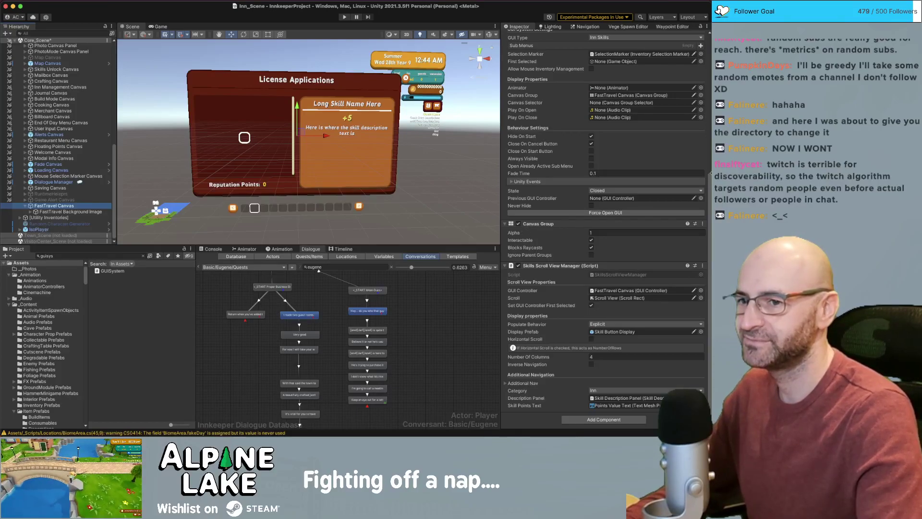
- Expand FastTravel Background Image, its Panel and its Close Button, and look through the objects nested under them
drag(710, 180, 706, 199)
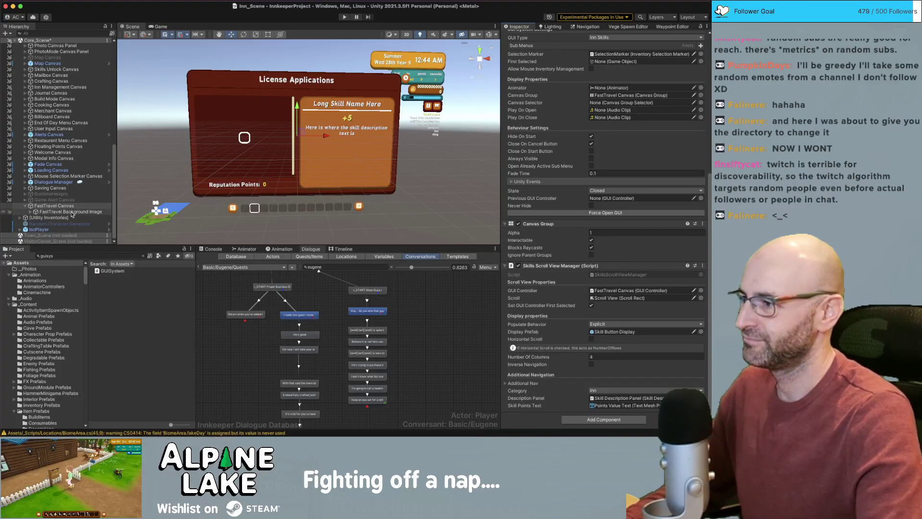
click(55, 202)
click(95, 205)
key(Down)
key(Right)
scroll(84, 201, down, 2)
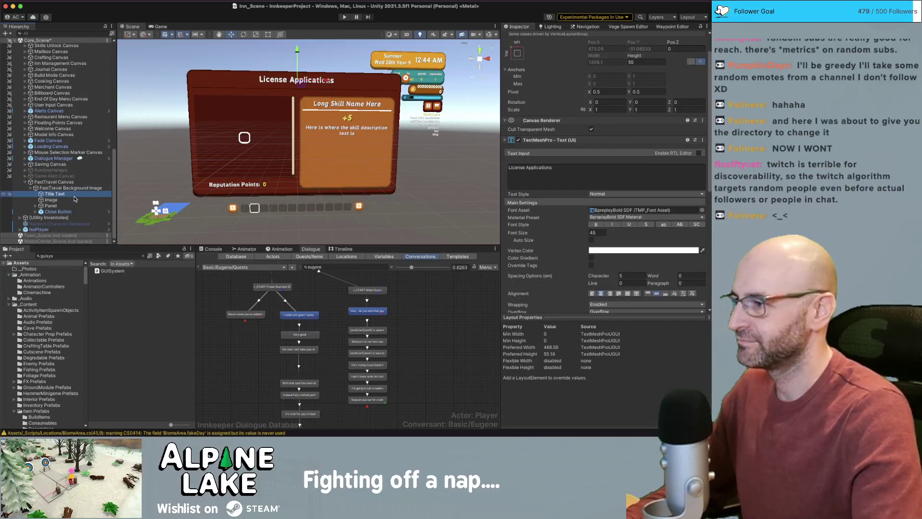
click(73, 200)
key(Down)
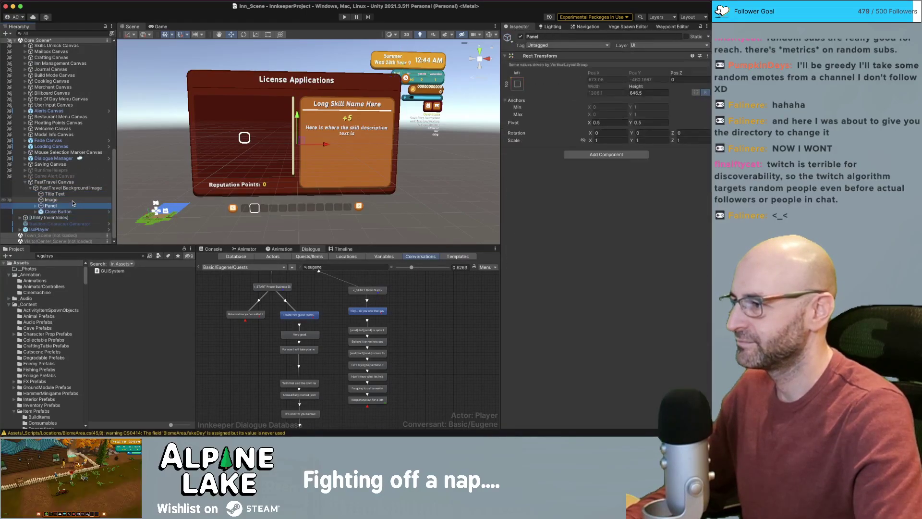
key(Right)
key(Down)
scroll(75, 205, down, 1)
key(Down)
key(Down)
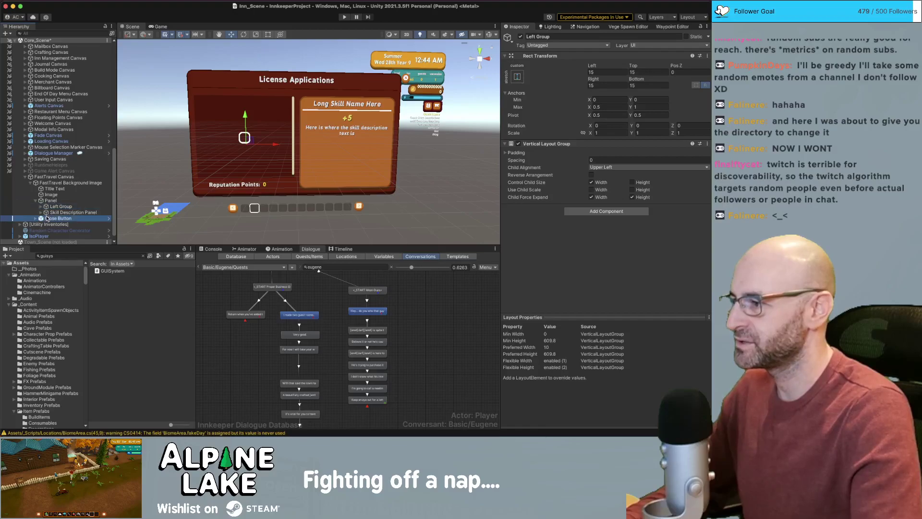
key(Right)
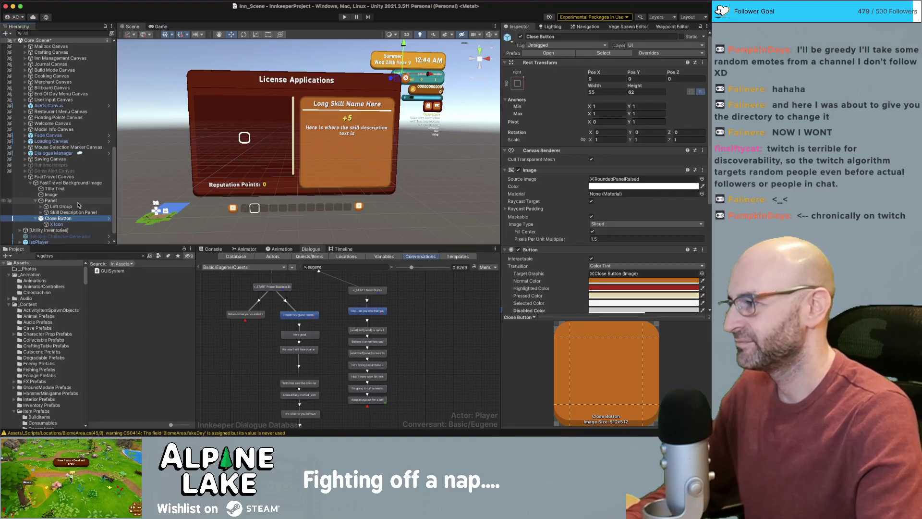
scroll(79, 198, down, 1)
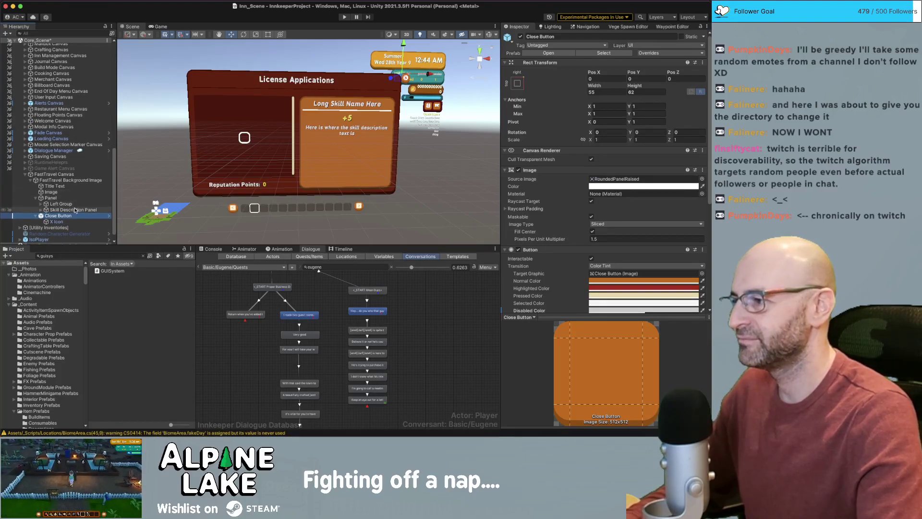
click(76, 209)
scroll(77, 205, down, 1)
click(76, 206)
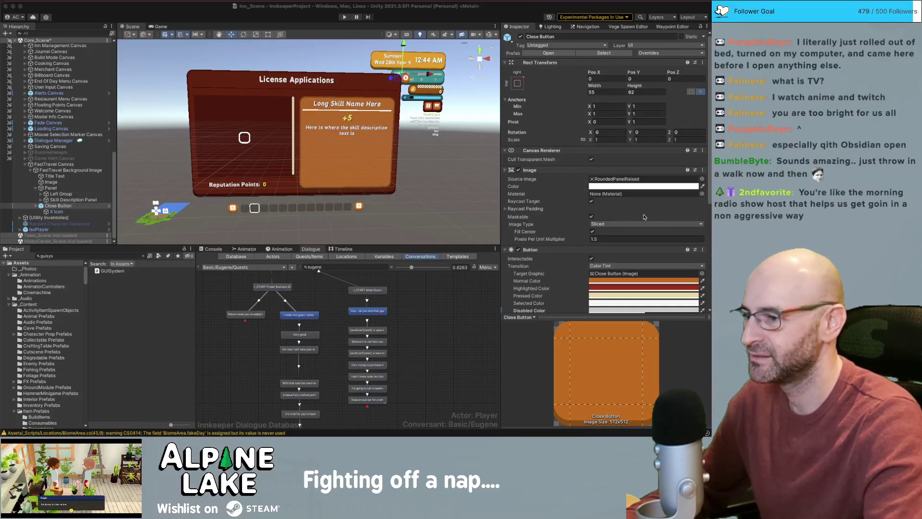
right_drag(336, 155, 330, 157)
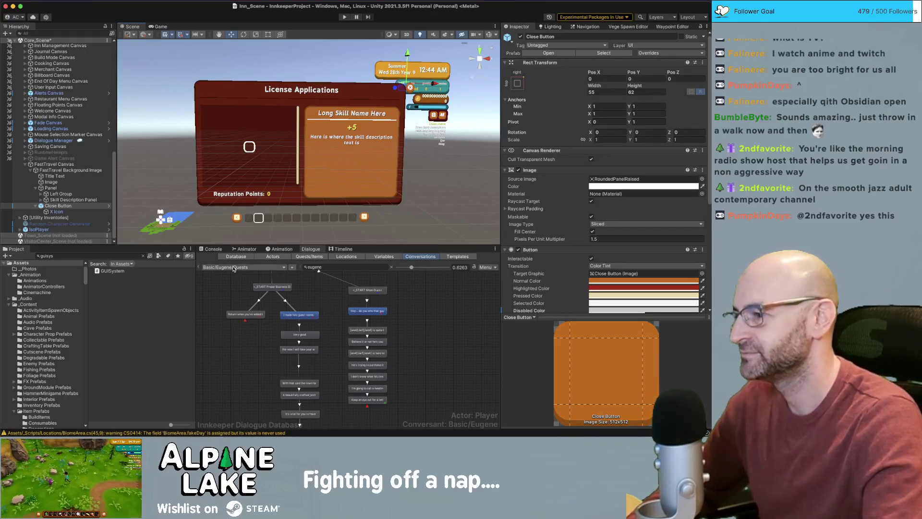
click(232, 338)
right_drag(211, 155, 217, 163)
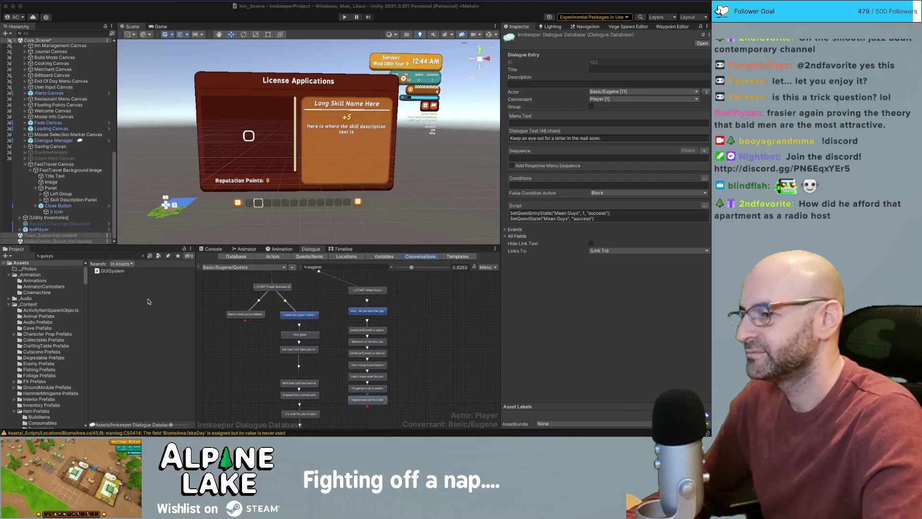
click(402, 326)
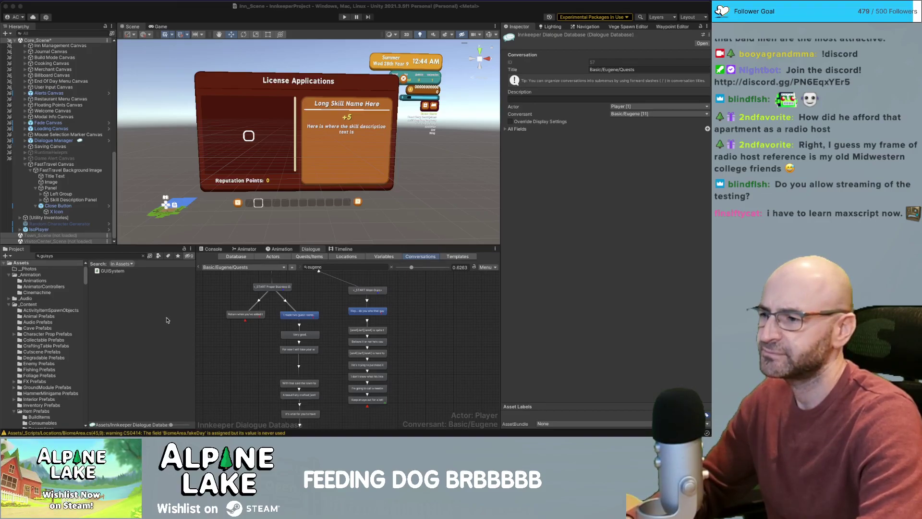
- Look over the branches of the Basic/Eugene/Quests conversation tree in the dialogue editor
click(217, 288)
middle_drag(217, 289, 231, 321)
scroll(235, 321, down, 1)
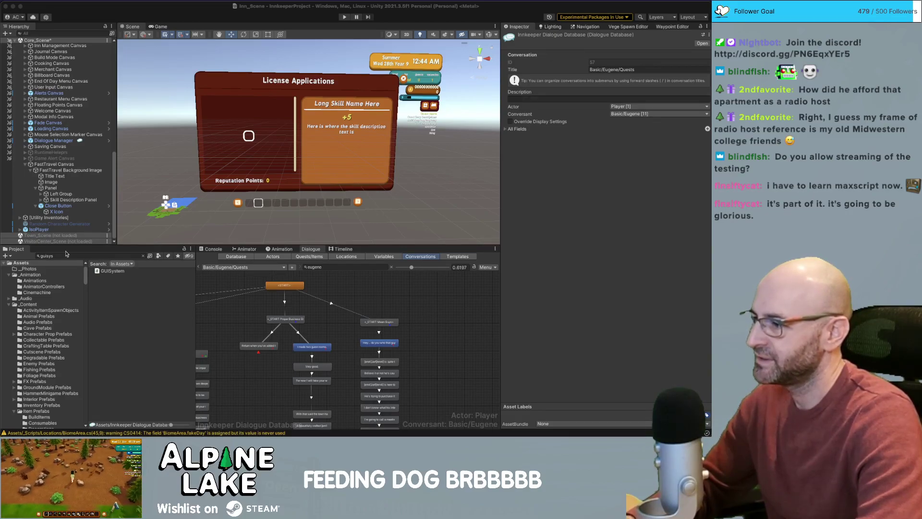
middle_drag(351, 304, 393, 309)
scroll(386, 307, down, 2)
middle_drag(292, 307, 450, 323)
scroll(434, 323, down, 3)
middle_drag(326, 345, 323, 343)
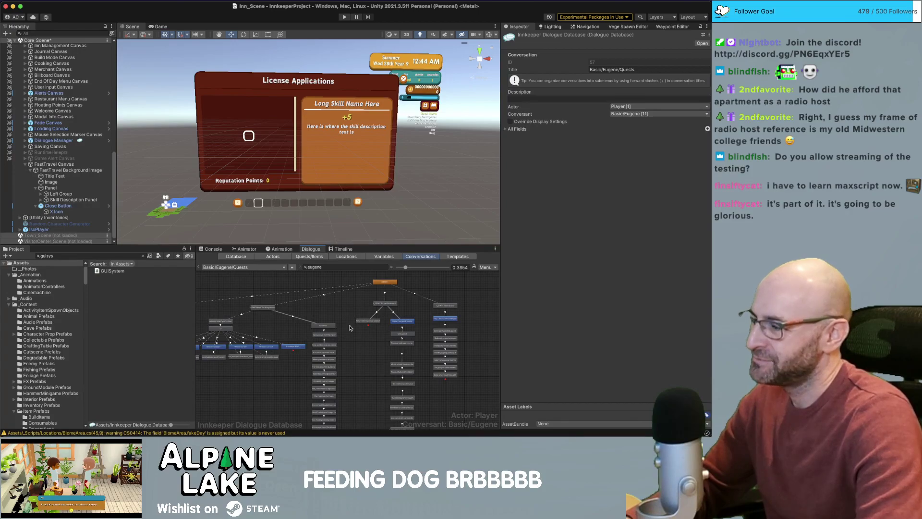
scroll(380, 316, up, 4)
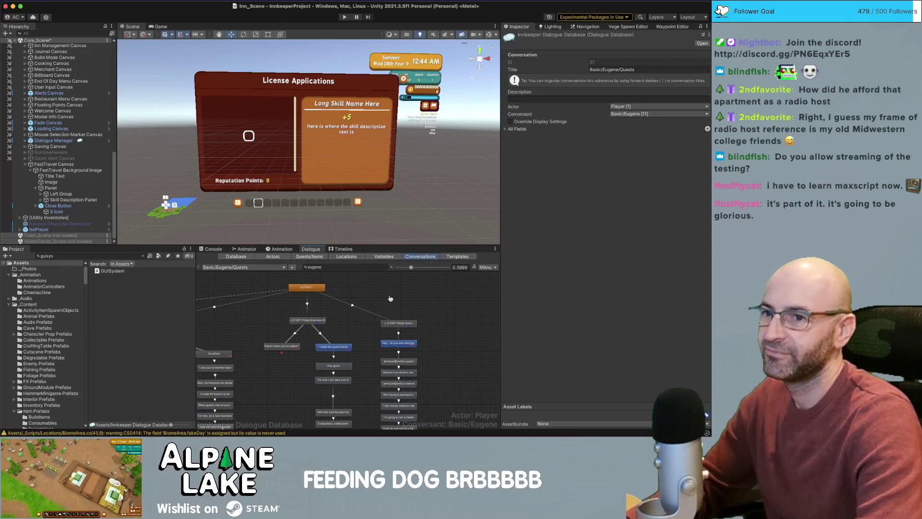
key(super+Tab)
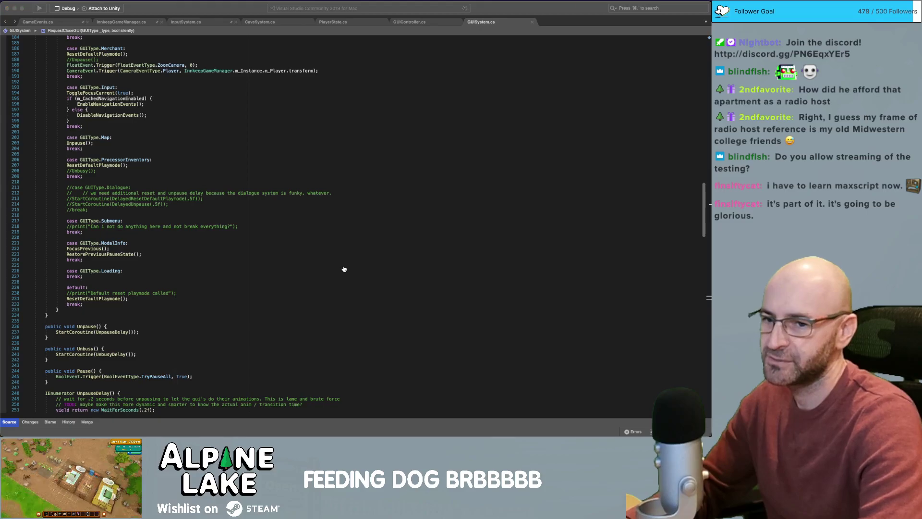
key(super+Tab)
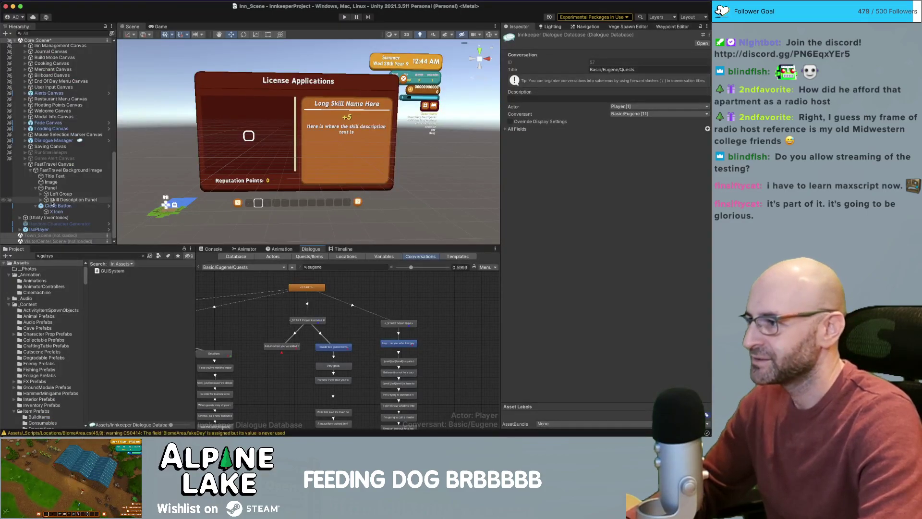
- Examine the FastTravel Background Image's children, including the Panel's Left Group and Skill Description Panel
click(50, 187)
click(90, 177)
key(Down)
key(Down)
key(Down)
key(Down)
key(Down)
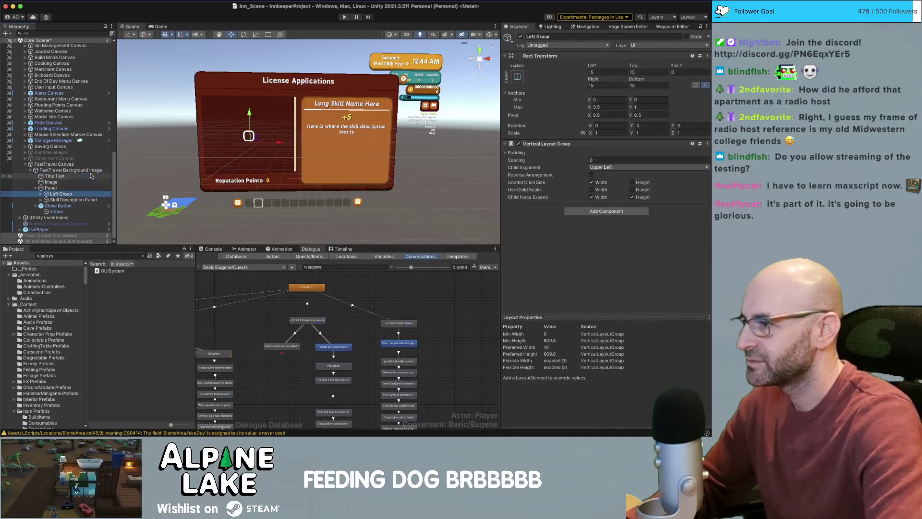
key(Up)
key(Up)
key(Up)
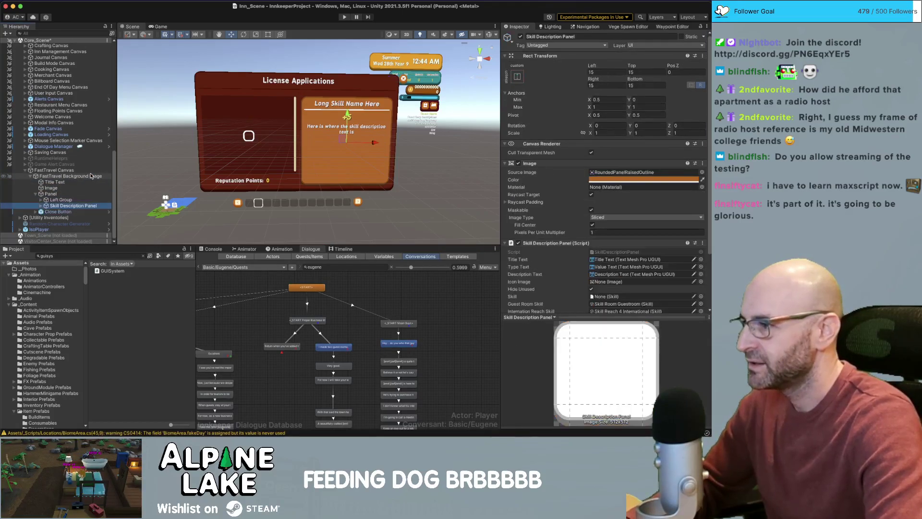
key(Down)
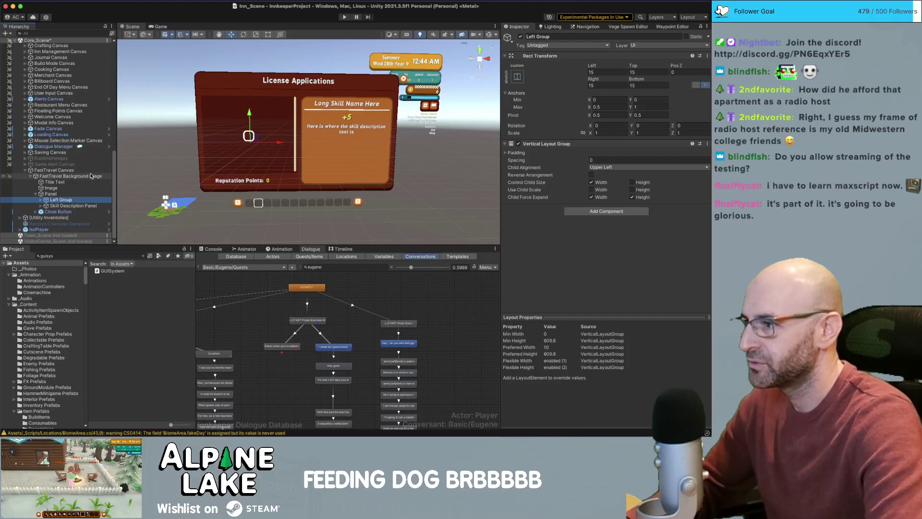
key(Down)
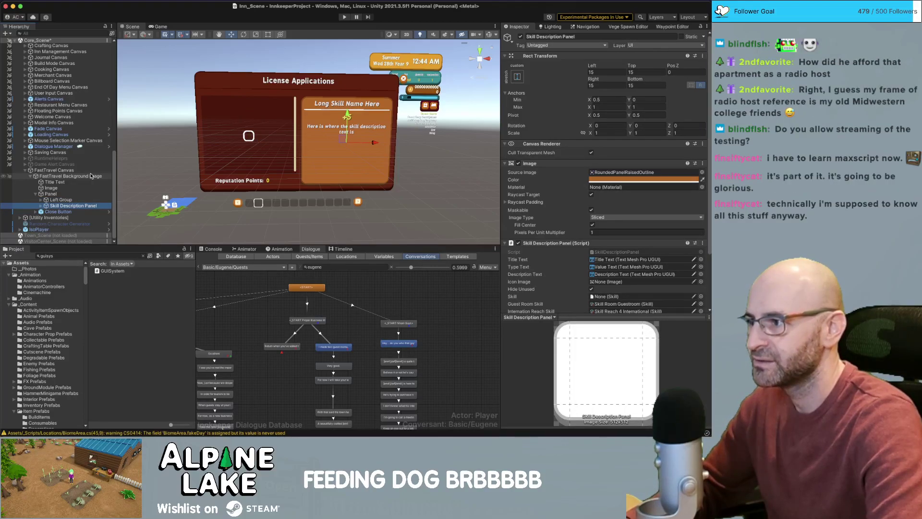
- Rename the Skill Description Panel as Area Description Panel and its nested layout as Area Description Layout
key(Return)
key(Left)
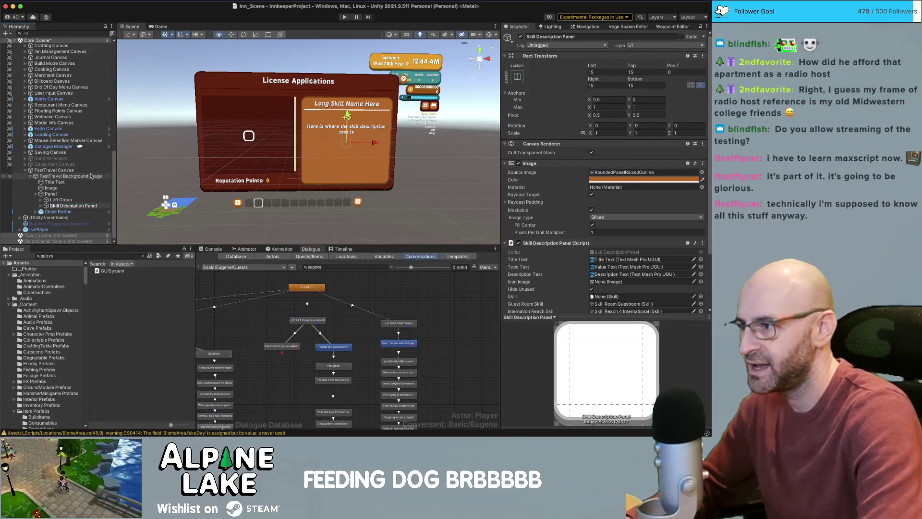
key(alt+shift+Right)
text(Area)
key(Return)
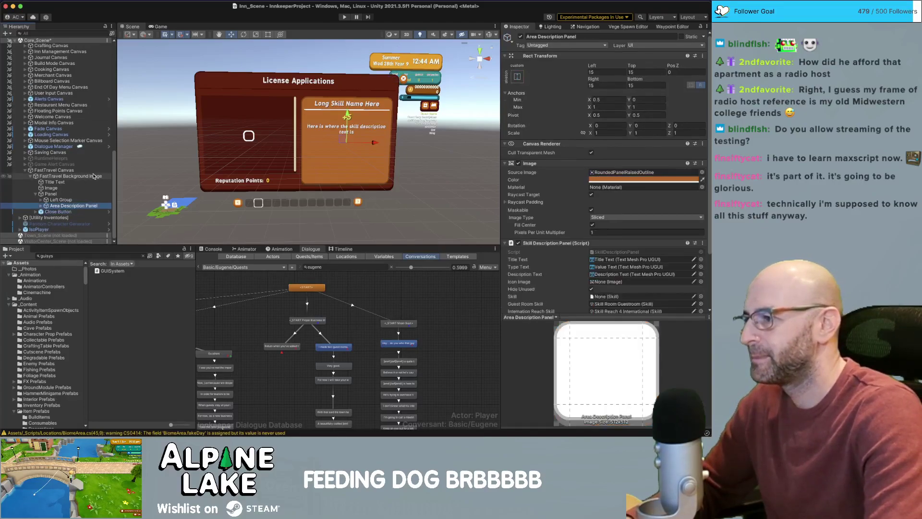
key(super+shift+v)
text(Area)
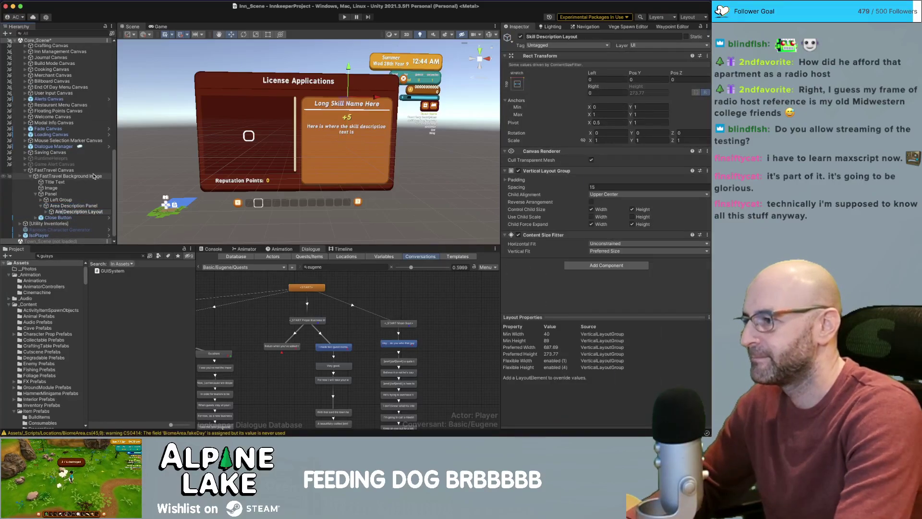
key(Return)
- Expand the Area Description Layout and rename it as Description Layout
scroll(95, 176, down, 1)
key(Right)
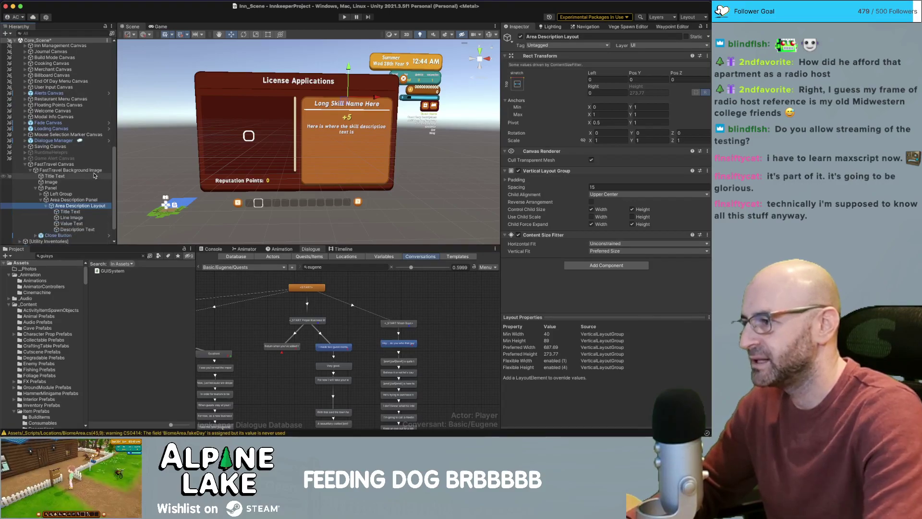
key(Return)
key(Left)
key(alt+shift+Right)
key(BackSpace)
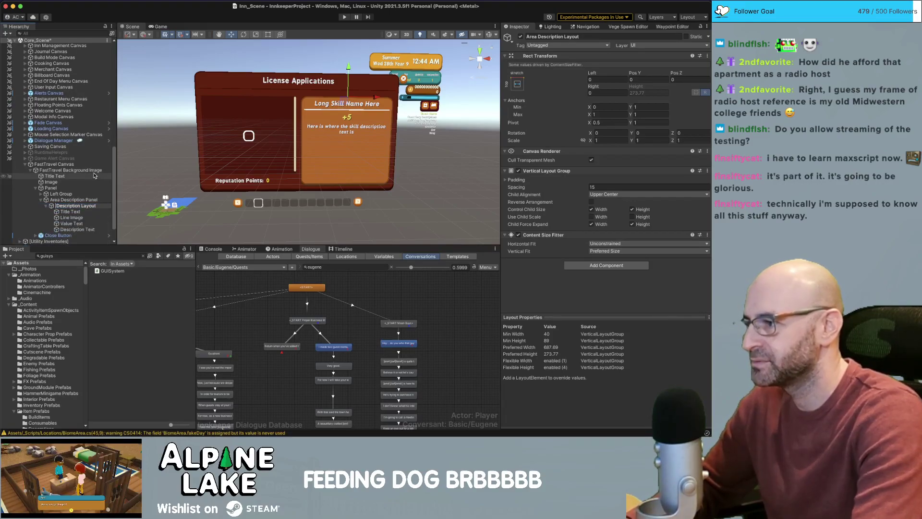
- Rename the Area Description Panel as Description Panel
key(Up)
key(Return)
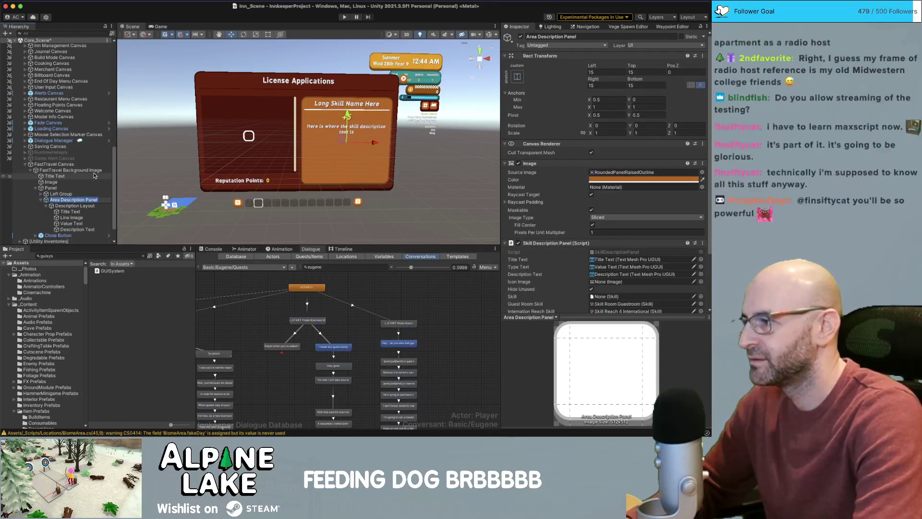
key(Left)
key(alt+shift+Right)
key(BackSpace)
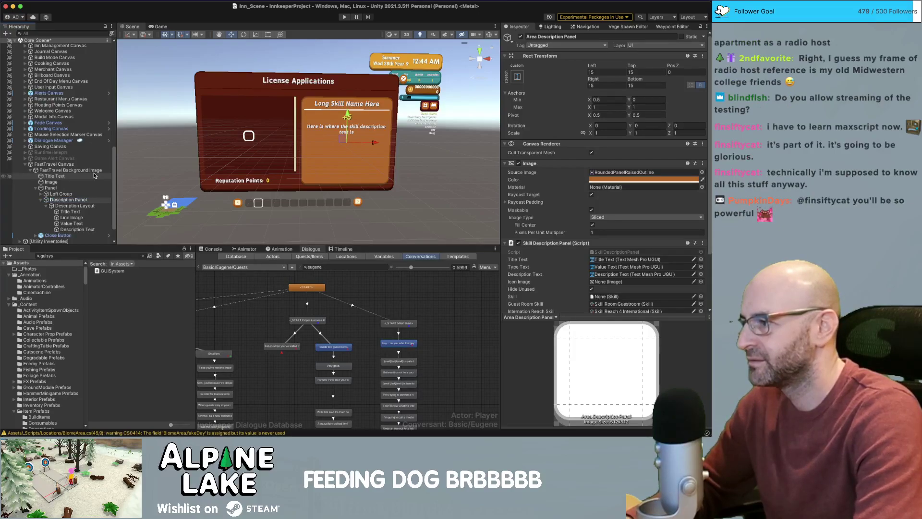
key(Return)
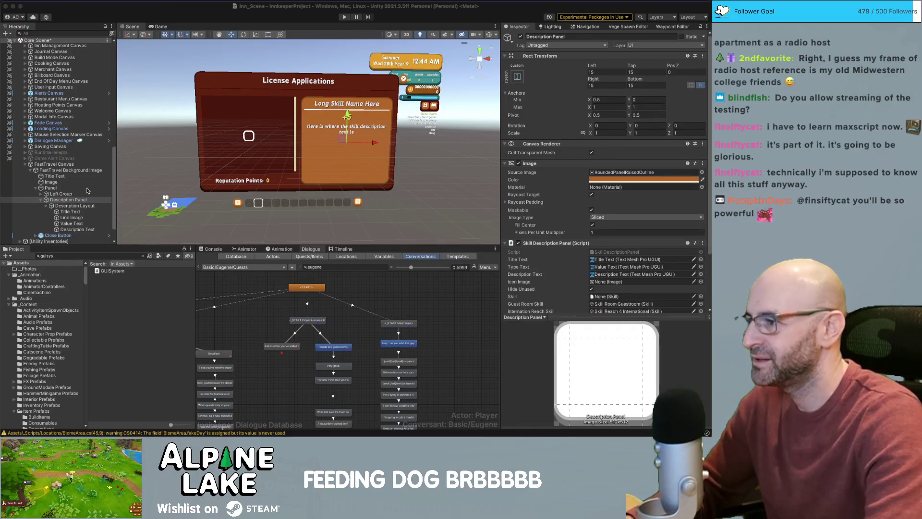
- Examine the text and line image objects inside the Description Layout
click(85, 212)
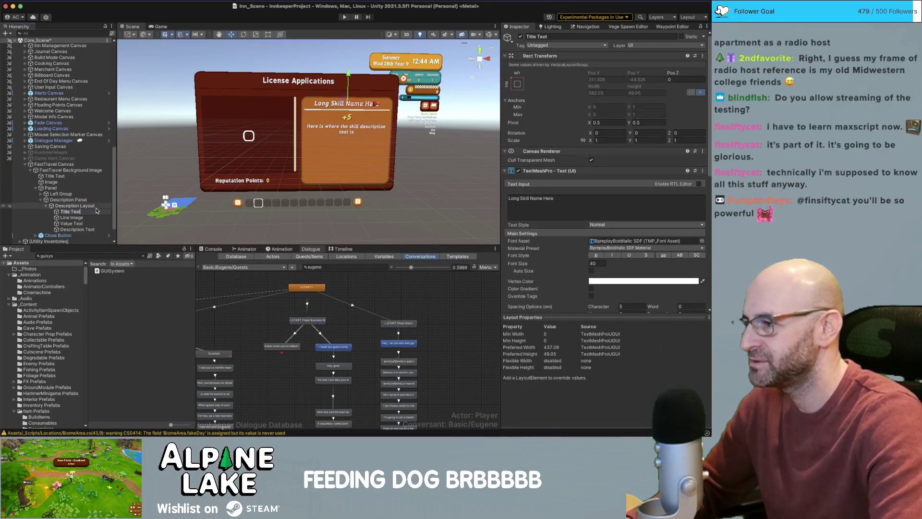
click(91, 224)
key(Down)
key(Up)
key(Up)
key(Up)
key(Up)
key(Down)
key(Down)
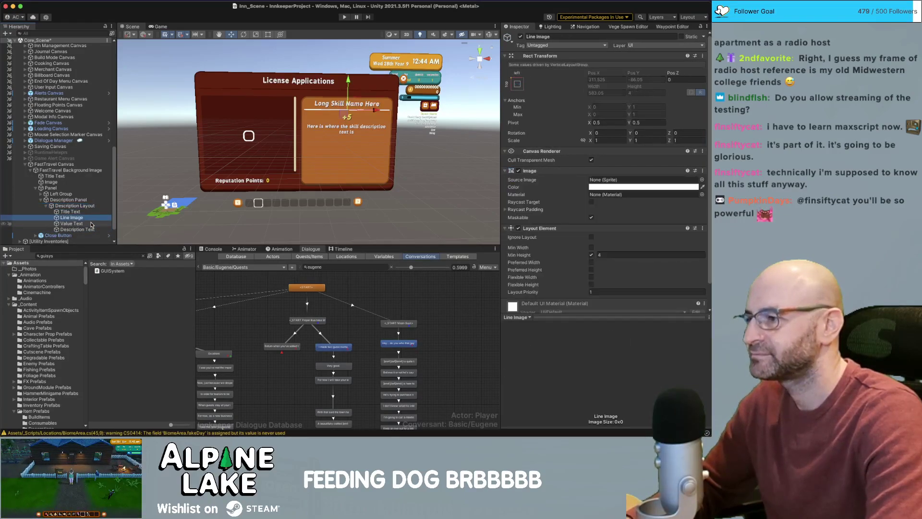
key(Up)
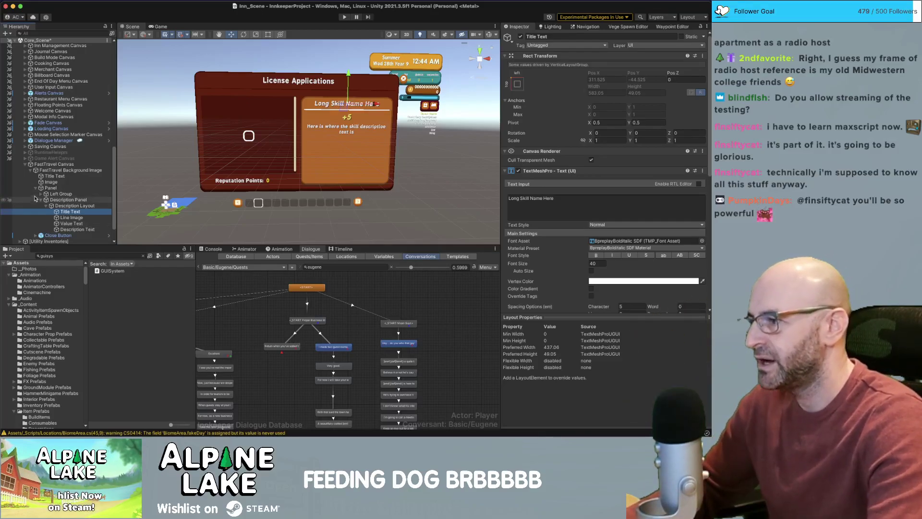
- Collapse the Description Panel in the FastTravel Canvas and deactivate it
click(58, 201)
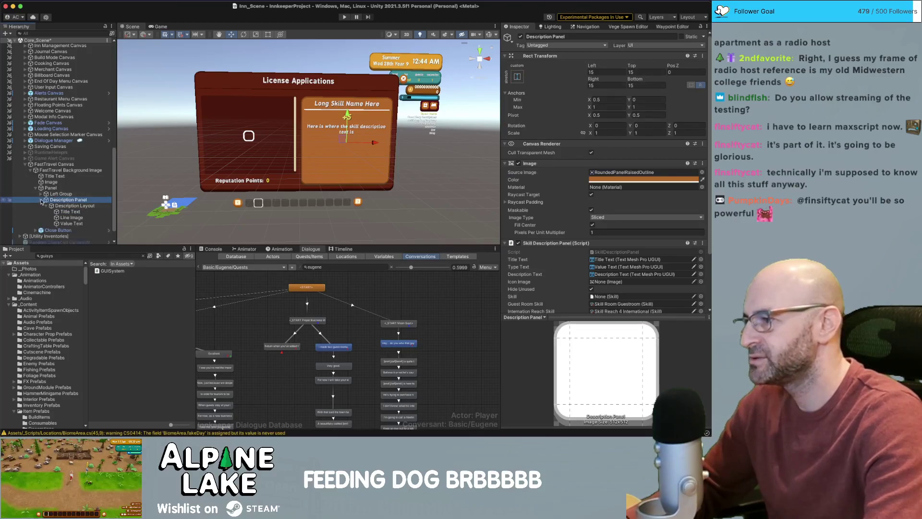
key(Left)
key(Left)
click(61, 207)
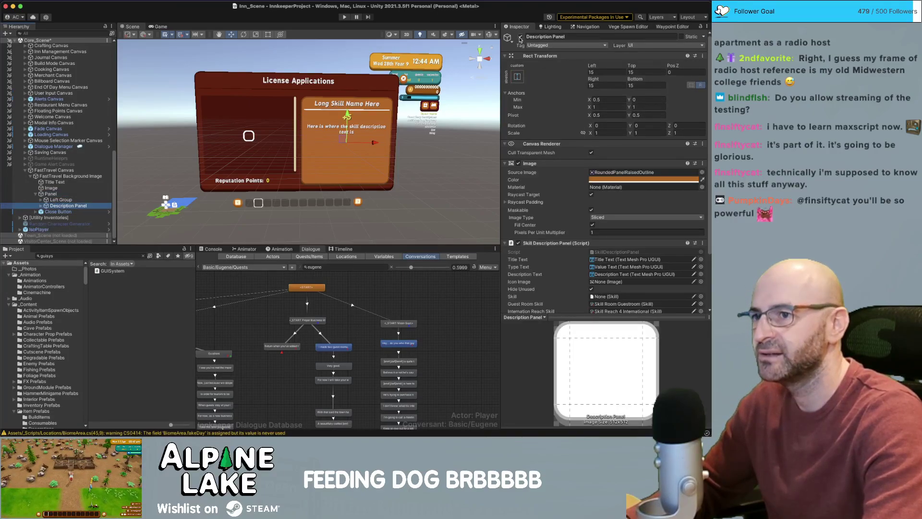
click(520, 37)
- Add a Horizontal Layout Group component to the Panel under the FastTravel Background Image
click(77, 201)
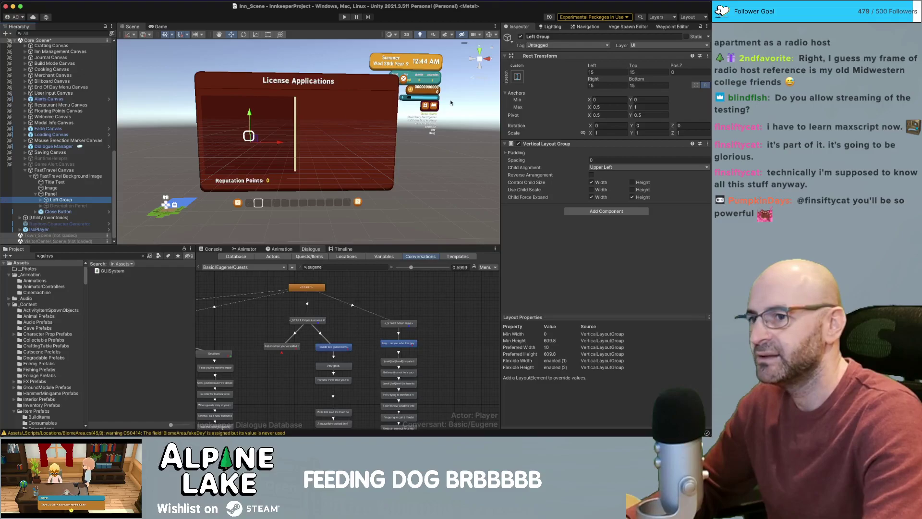
click(52, 194)
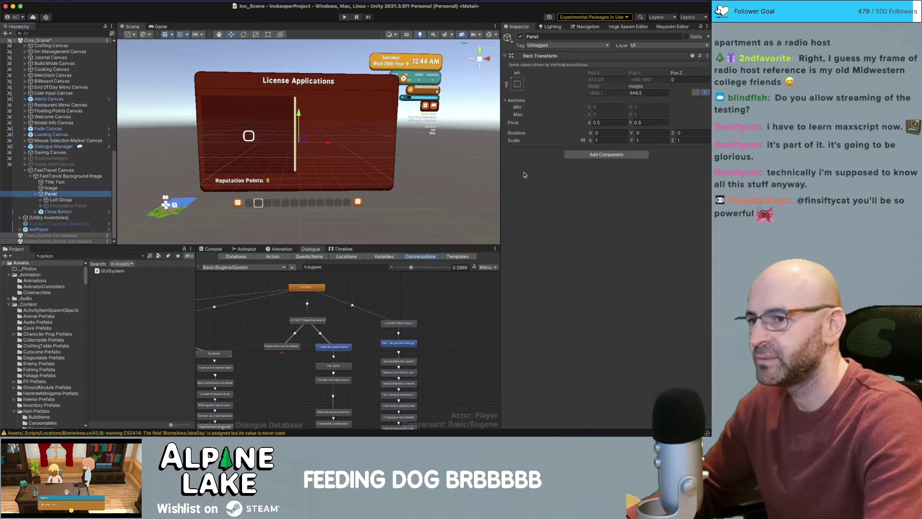
click(589, 154)
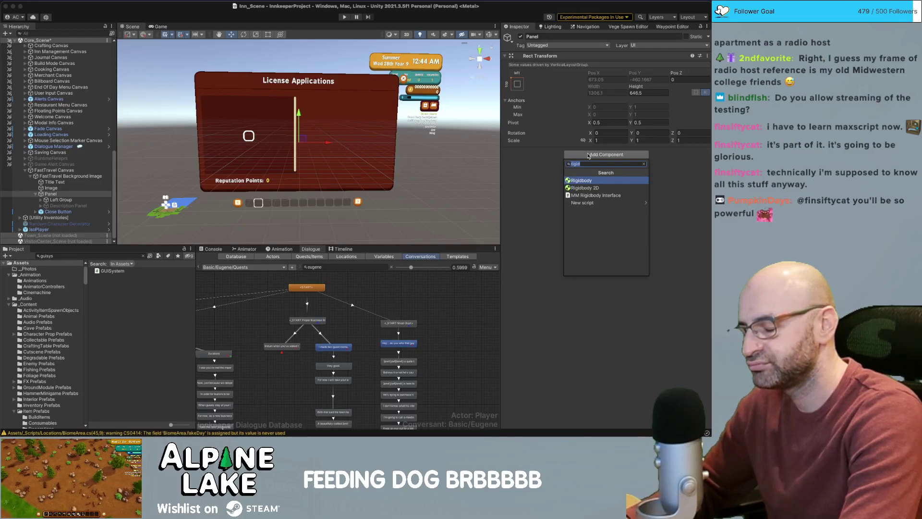
text(horizon)
key(Return)
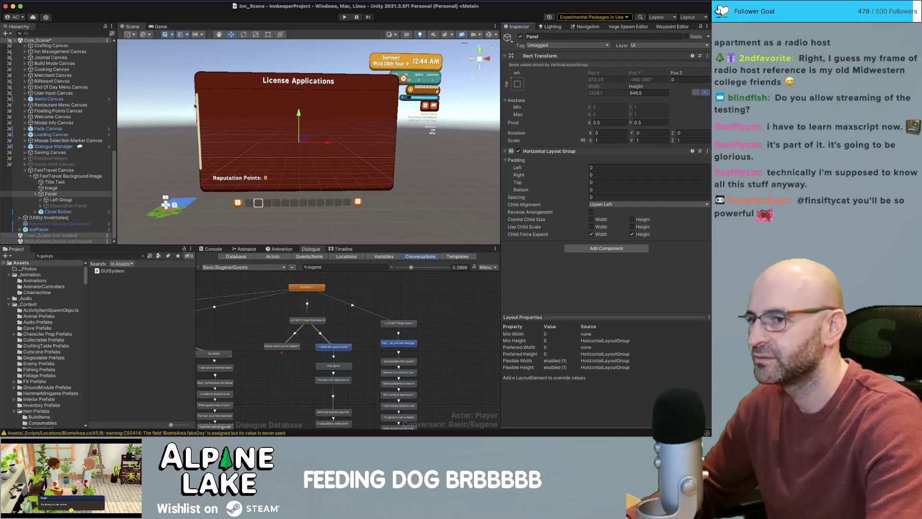
- Let the Panel's Horizontal Layout Group control the child size width
click(52, 177)
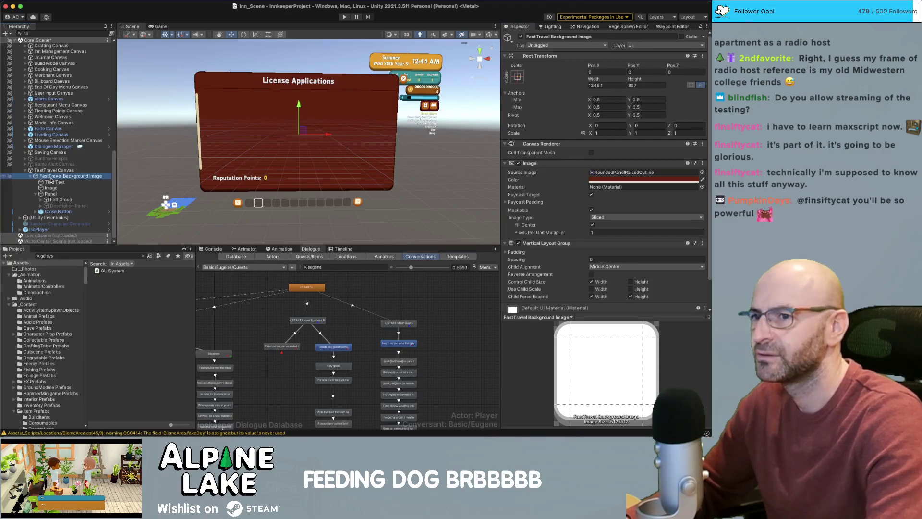
click(54, 194)
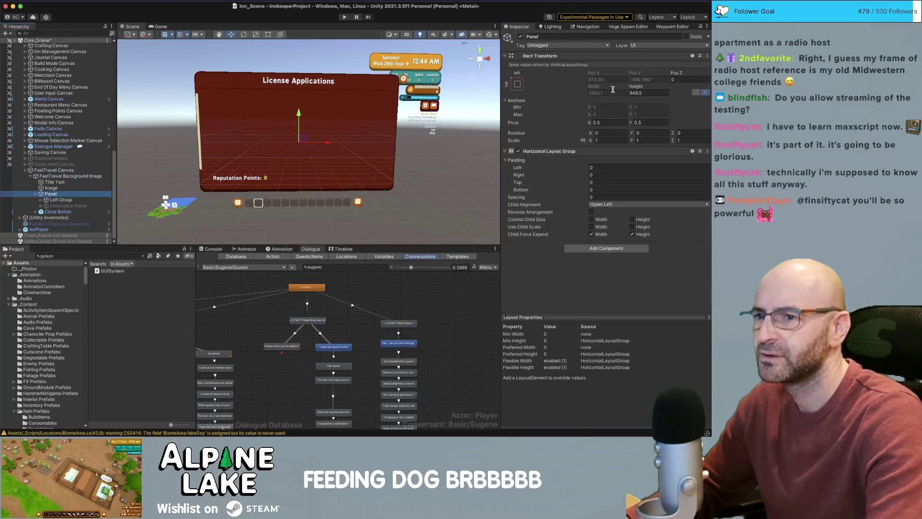
click(591, 219)
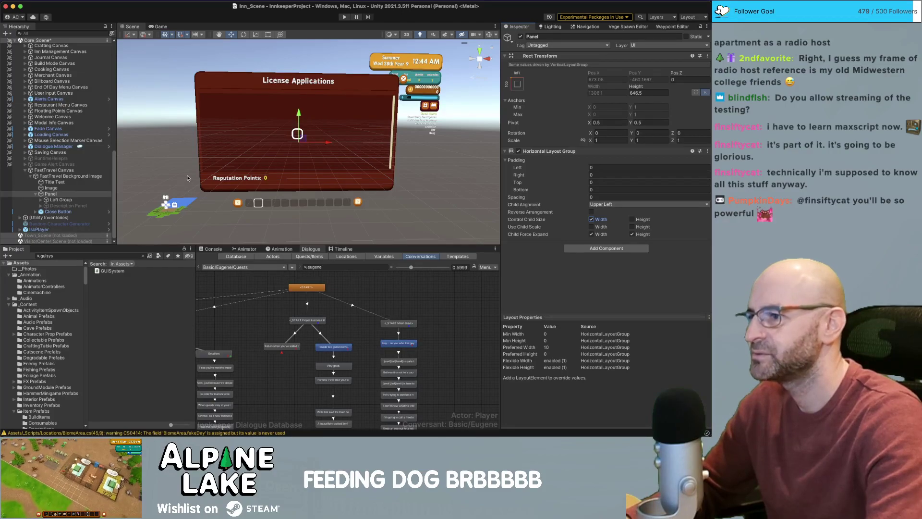
- Set the width of the FastTravel Background Image to 1000
click(49, 177)
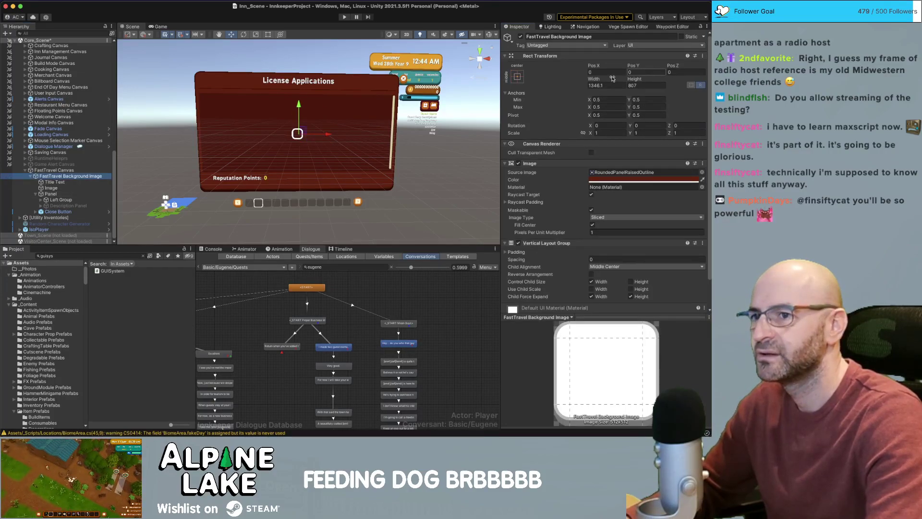
drag(398, 86, 383, 88)
text(1000)
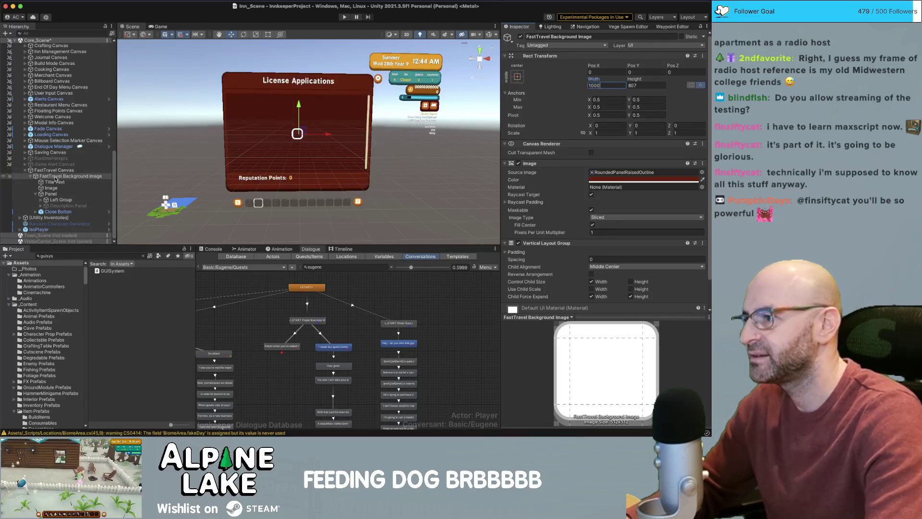
- Change the Title Text of the FastTravel Background Image to "Fast Travel"
click(54, 182)
click(586, 197)
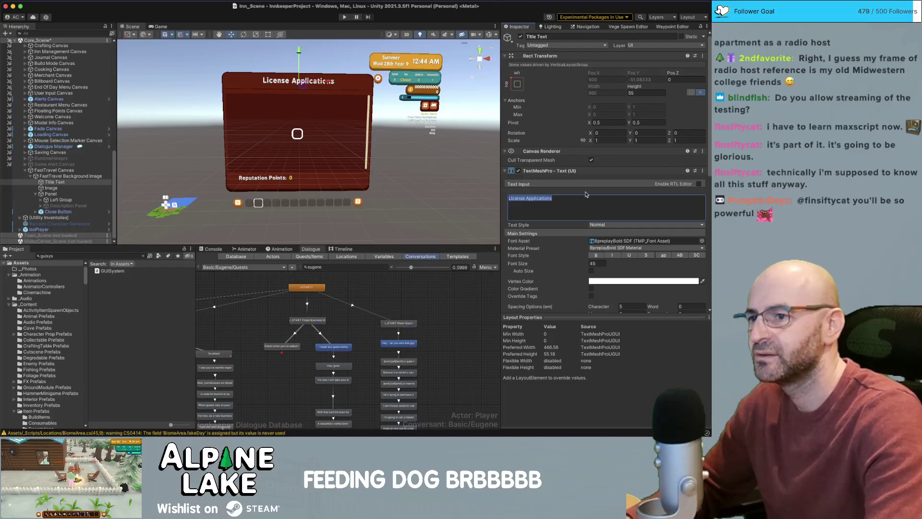
text(Fast Travel)
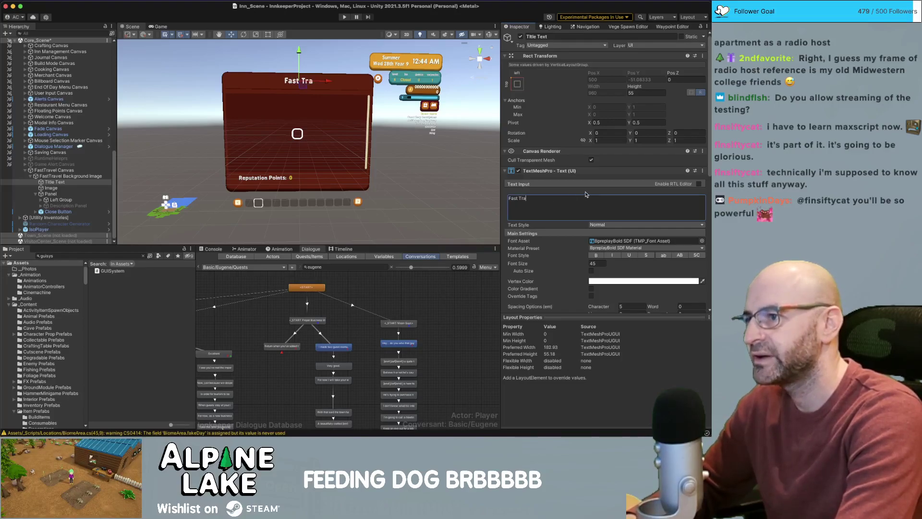
click(620, 372)
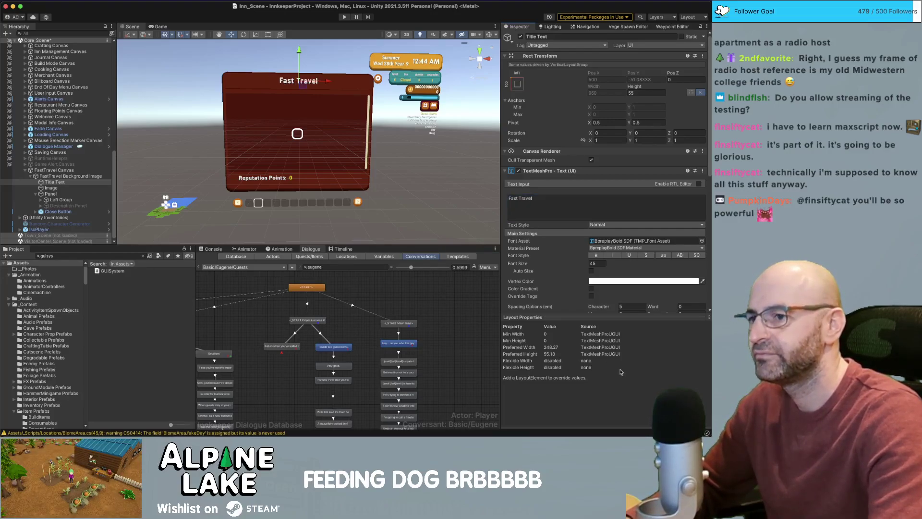
- Examine the layout settings of the FastTravel Background Image, its line image and the Left Group
click(51, 194)
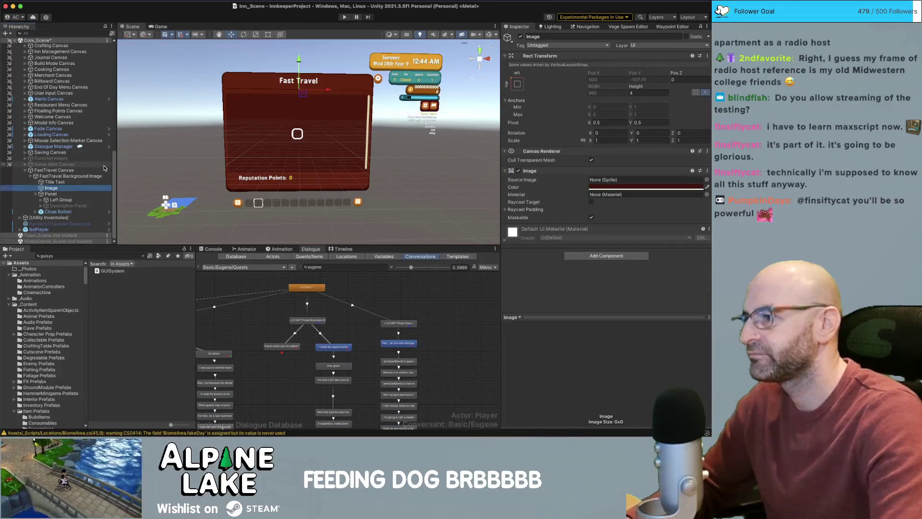
key(Down)
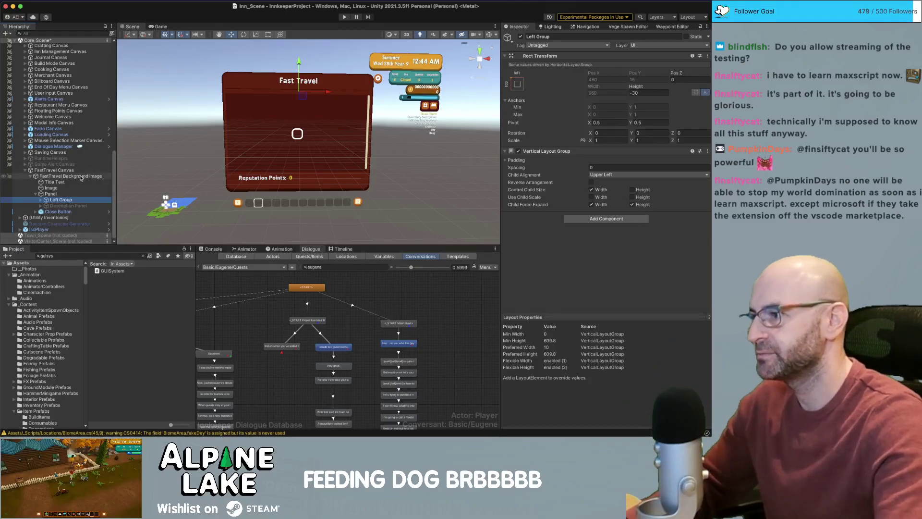
click(82, 177)
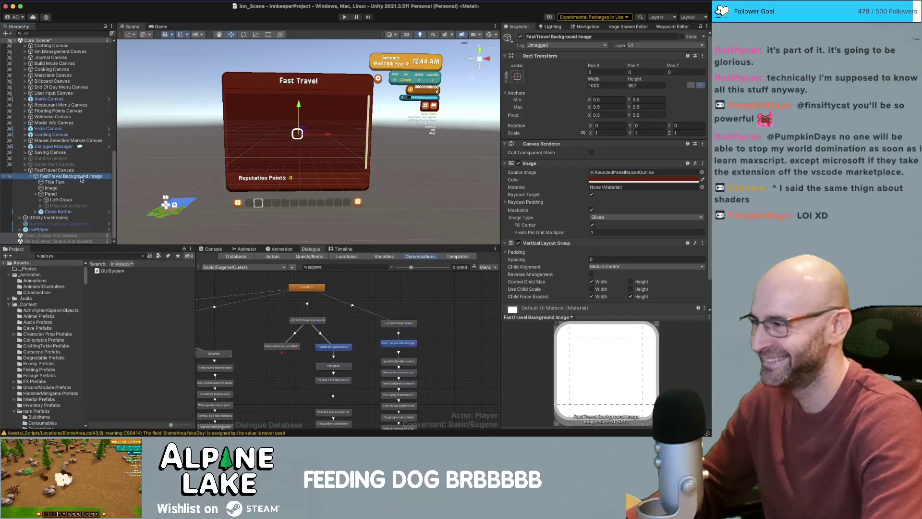
right_drag(273, 100, 260, 123)
key(Down)
key(Down)
key(Down)
key(Down)
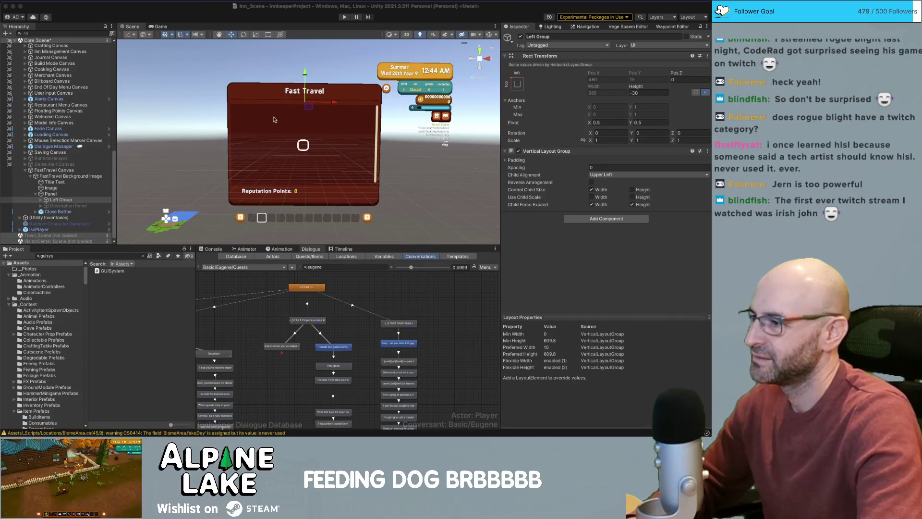
right_drag(329, 94, 333, 97)
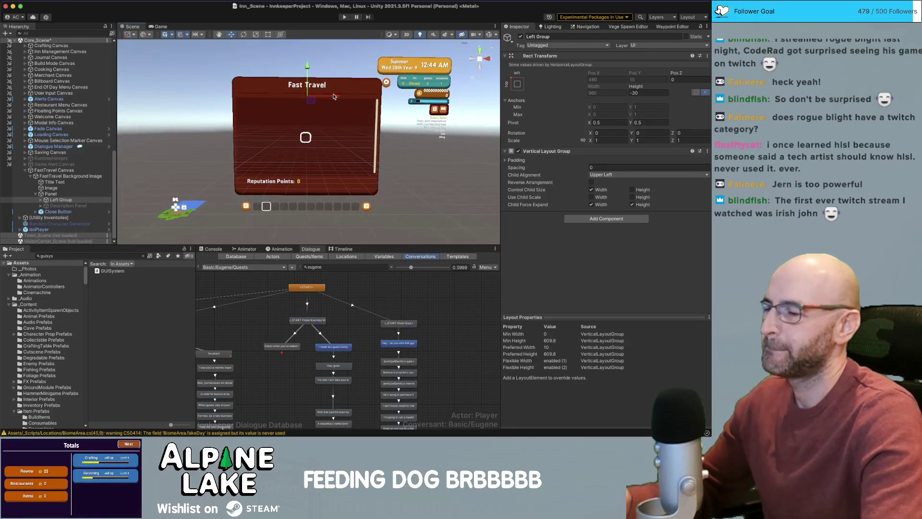